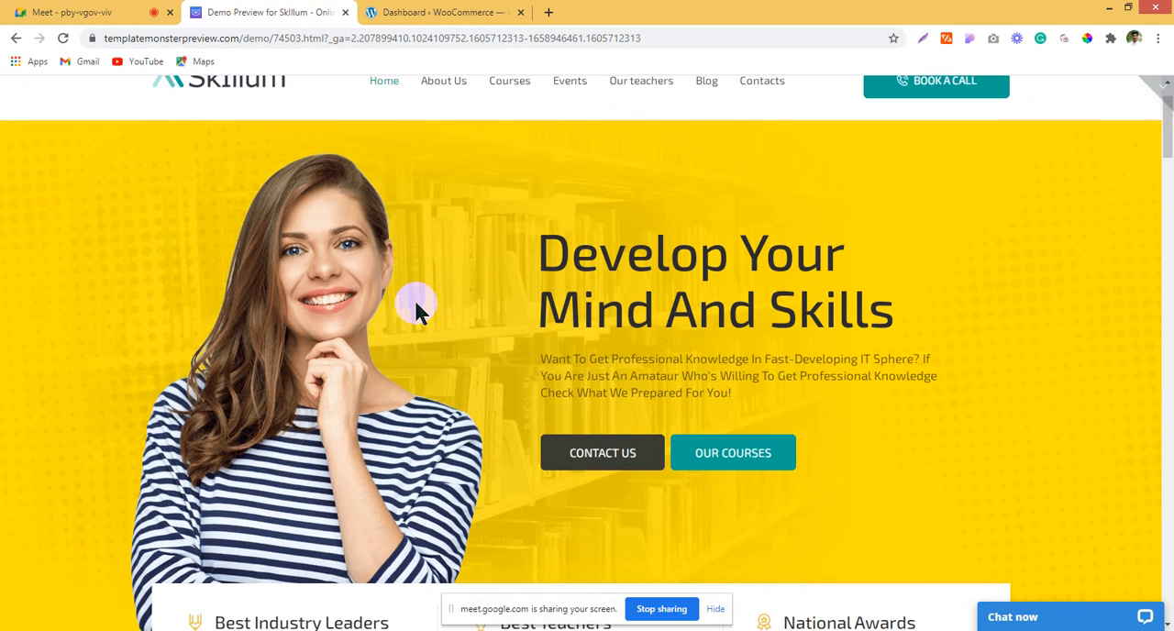
Step: Review the whole Skillum demo home page, from the hero banner through courses and blog to the footer link columns
scroll(414, 298, "down", 5)
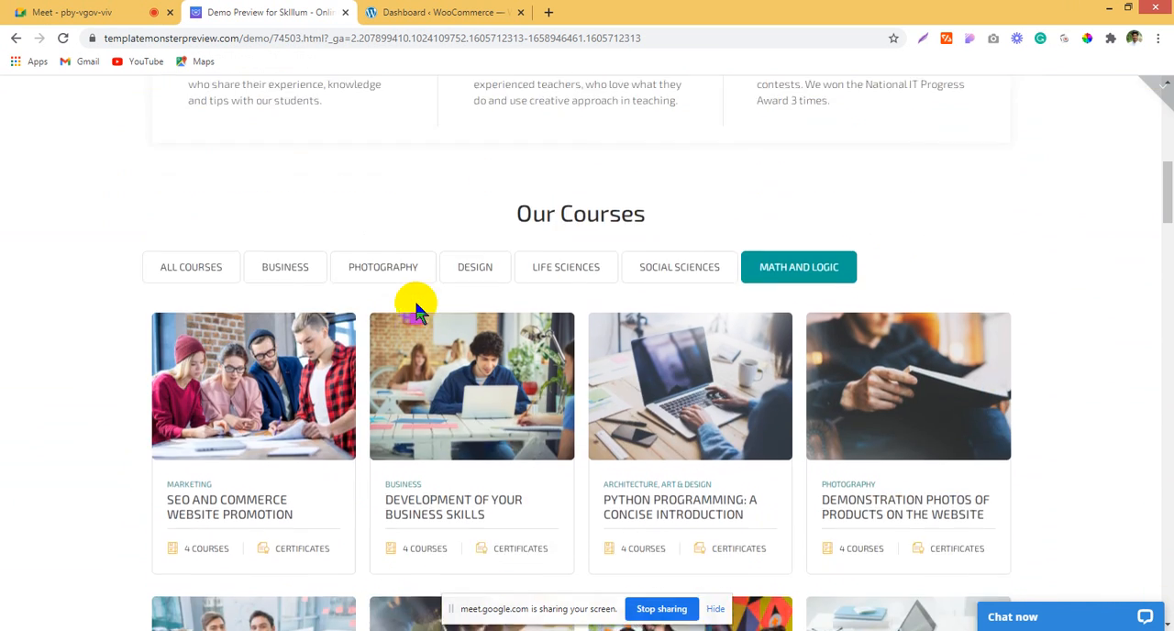
scroll(414, 298, "up", 4)
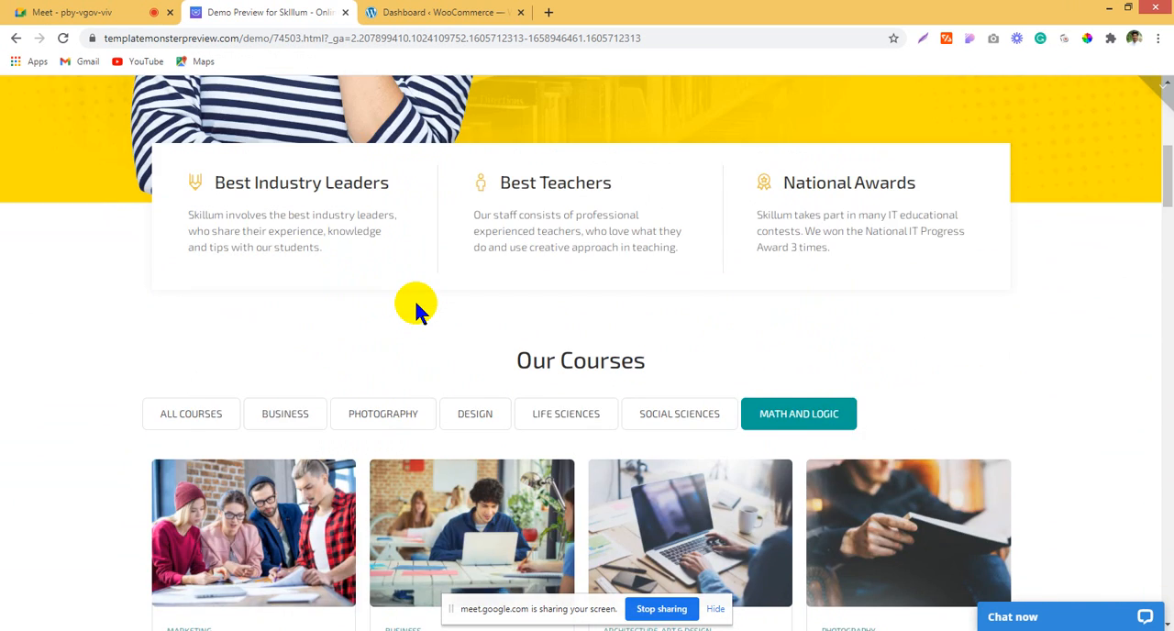
scroll(414, 309, "up", 4)
scroll(451, 333, "down", 4)
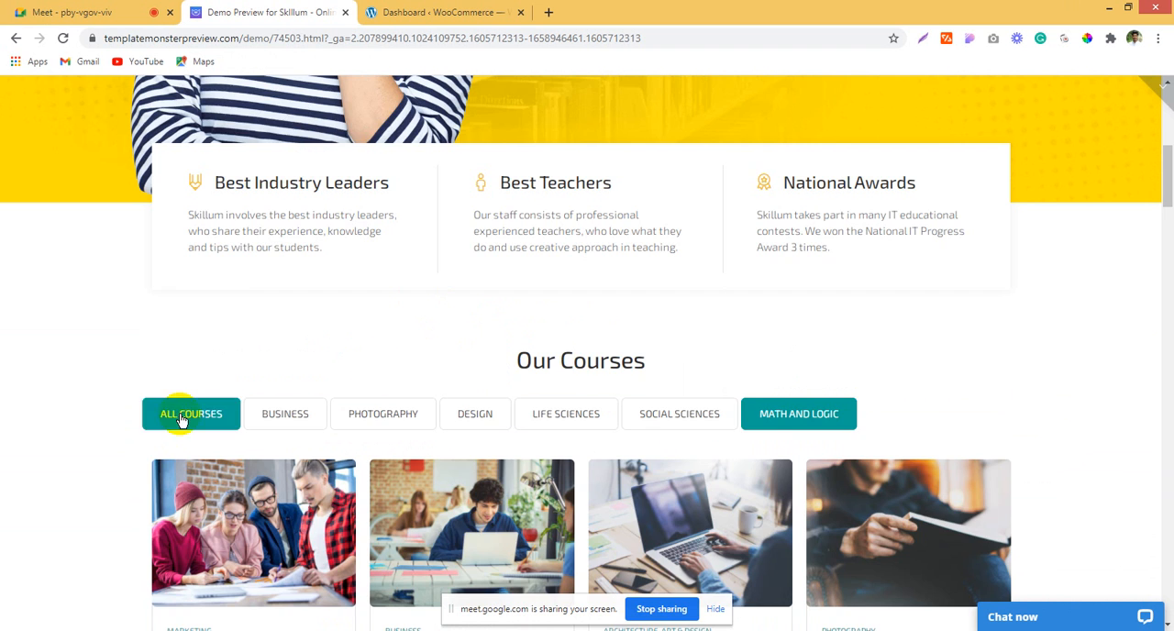
scroll(519, 404, "up", 5)
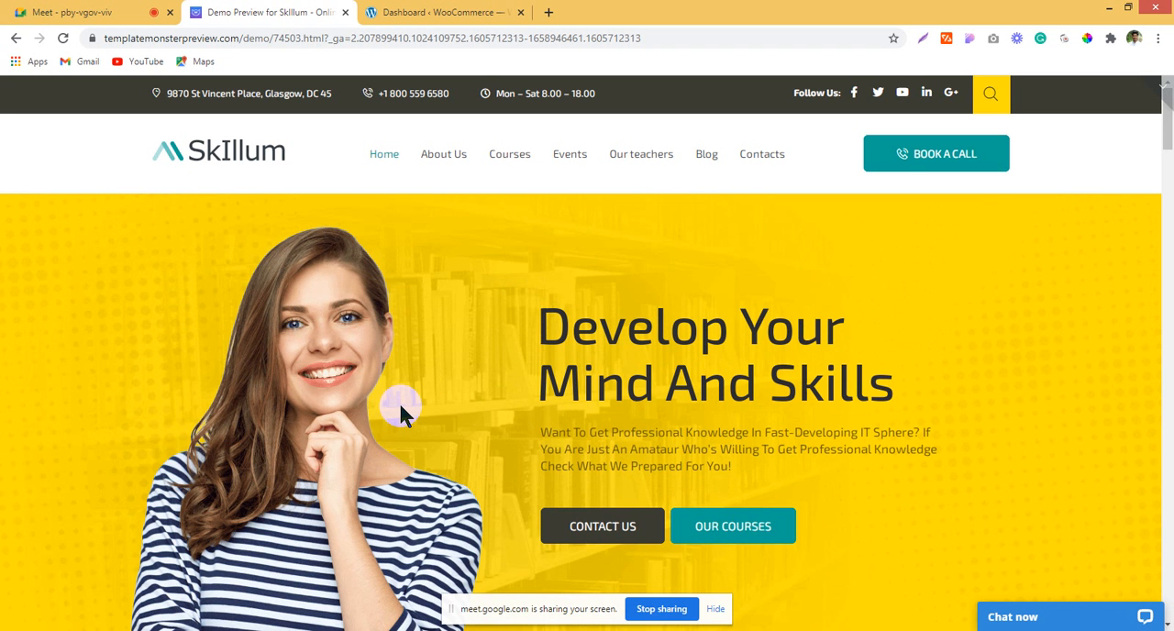
scroll(400, 406, "down", 15)
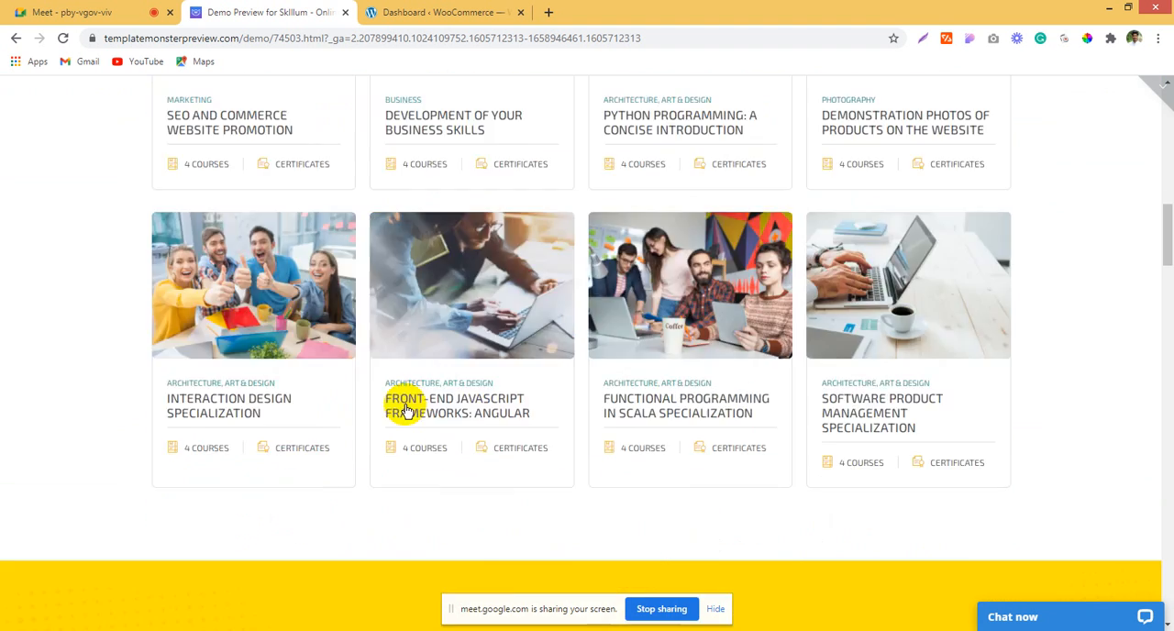
scroll(406, 404, "down", 15)
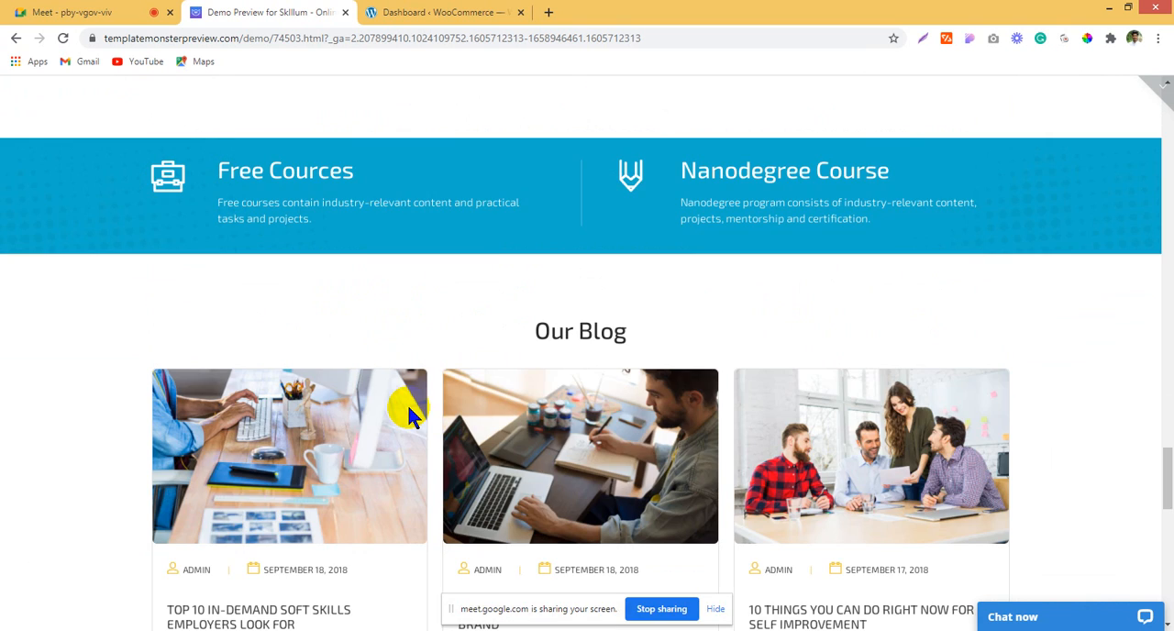
scroll(406, 402, "down", 12)
scroll(336, 398, "up", 5)
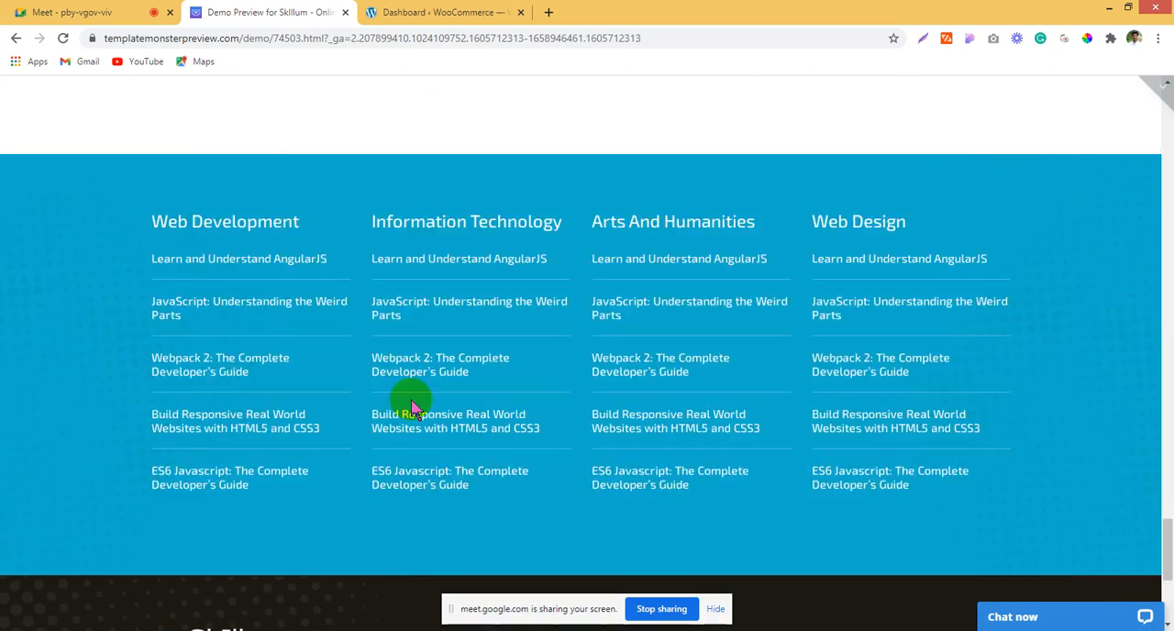
scroll(412, 406, "up", 20)
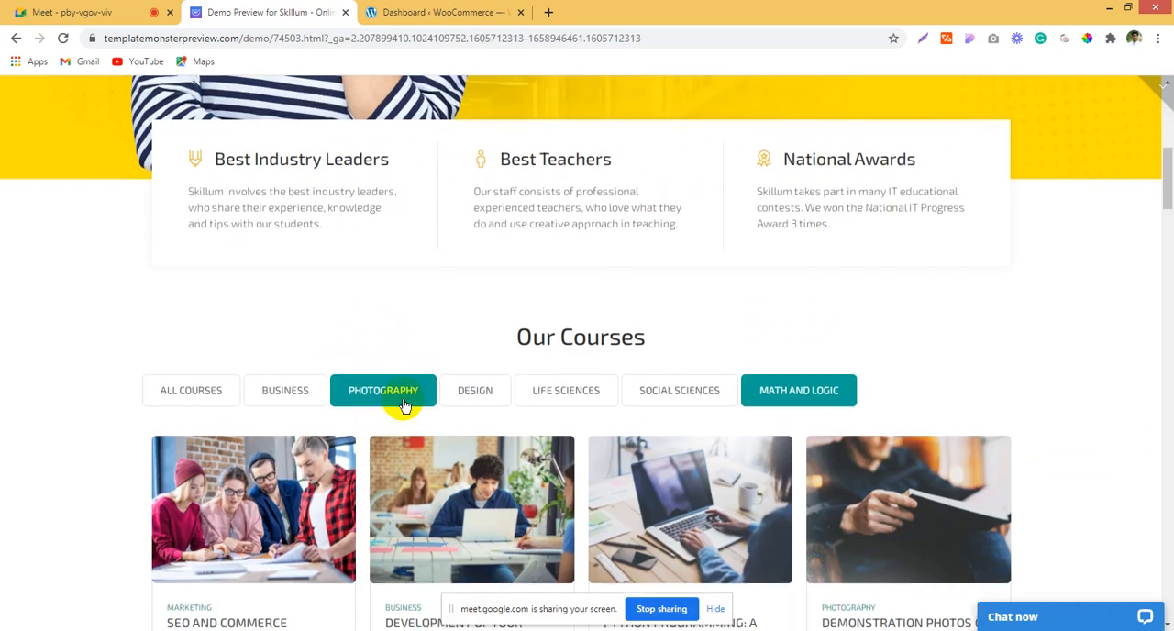
scroll(404, 404, "up", 10)
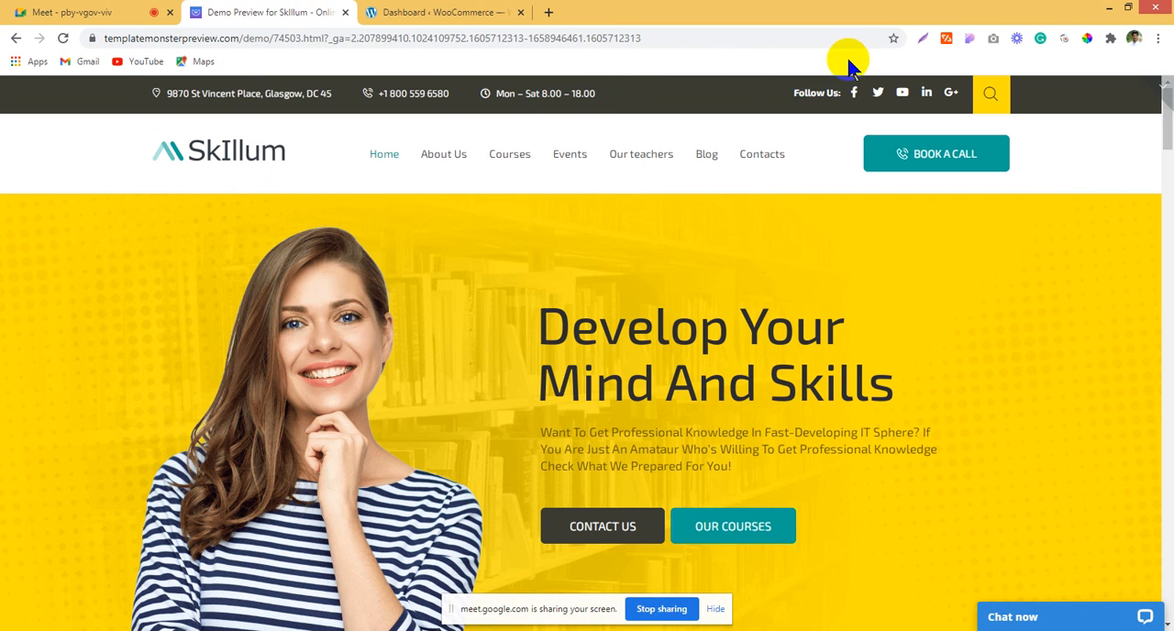
Step: Examine the header's top bar, highlighting the address, phone number, opening hours and Follow Us label
double_click(177, 94)
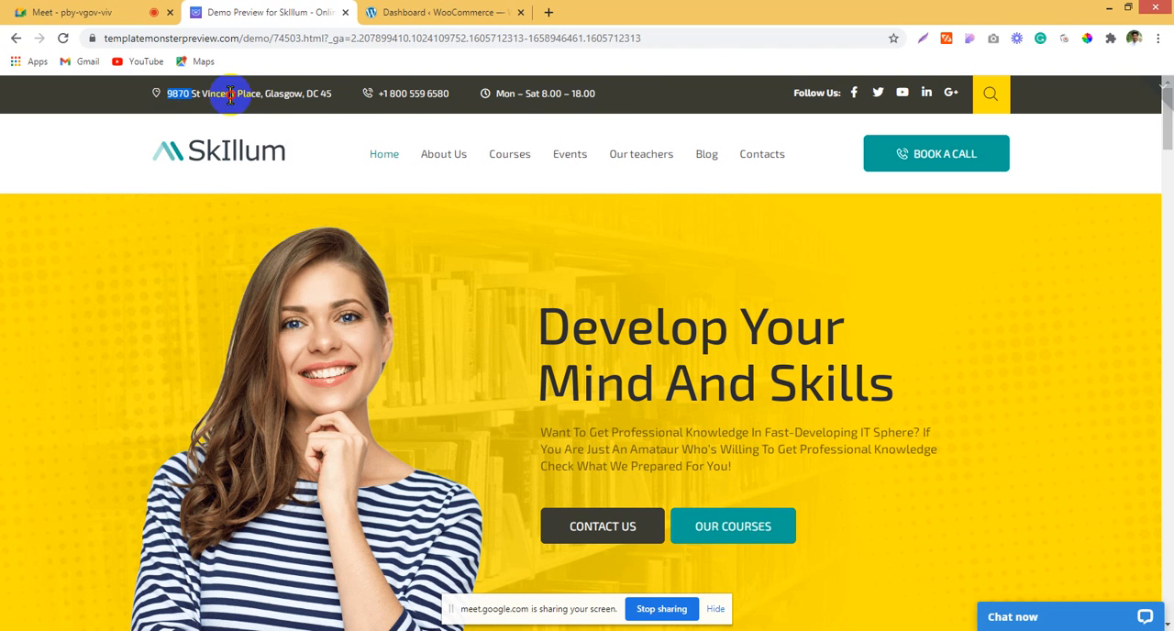
left_click_drag(230, 95, 334, 109)
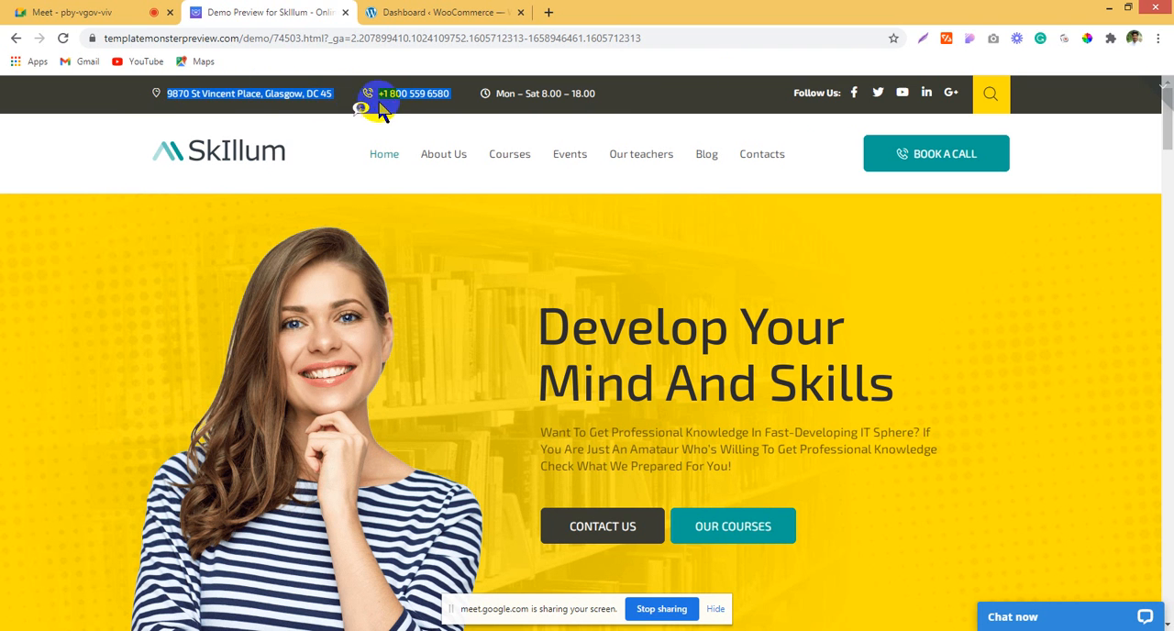
left_click(433, 99)
left_click_drag(486, 99, 610, 93)
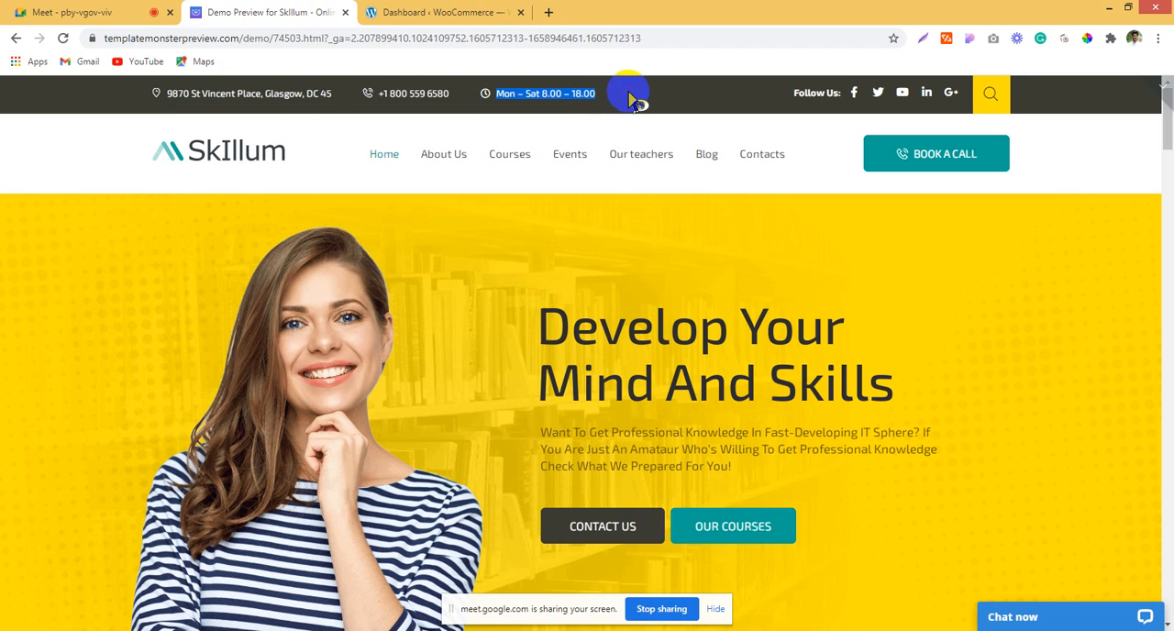
left_click(633, 95)
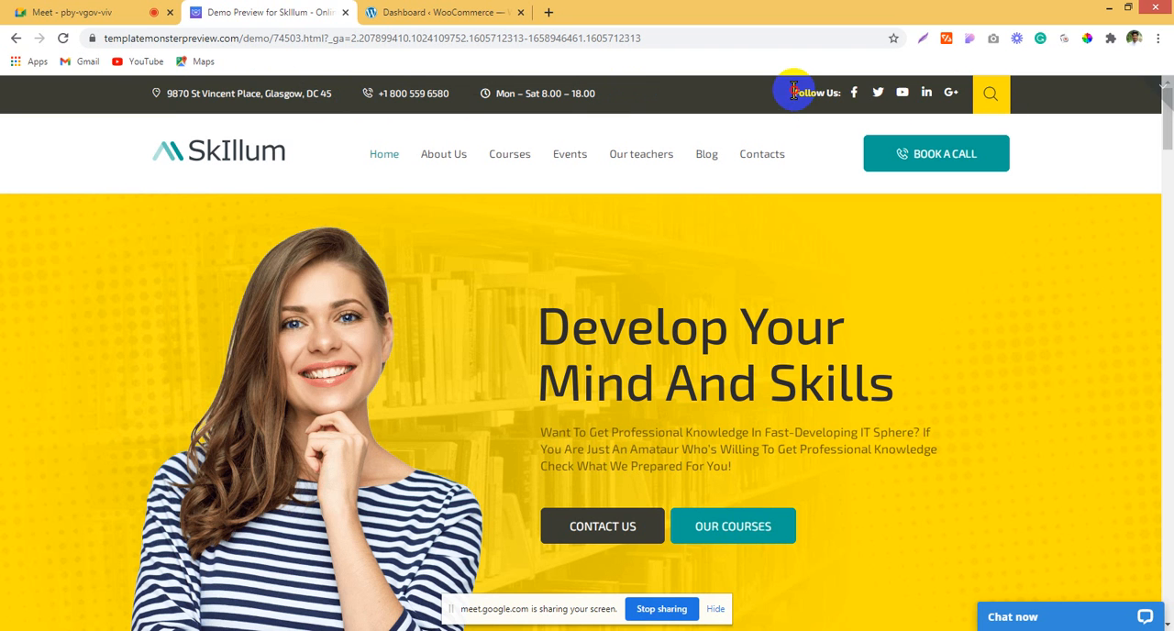
left_click_drag(794, 92, 837, 89)
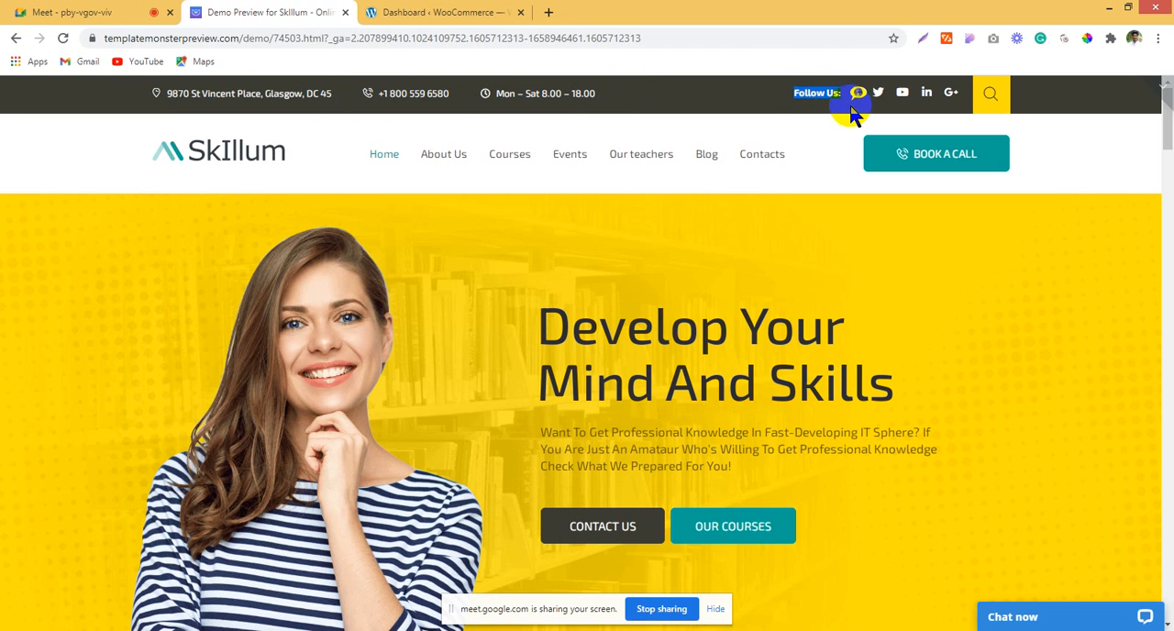
left_click(840, 113)
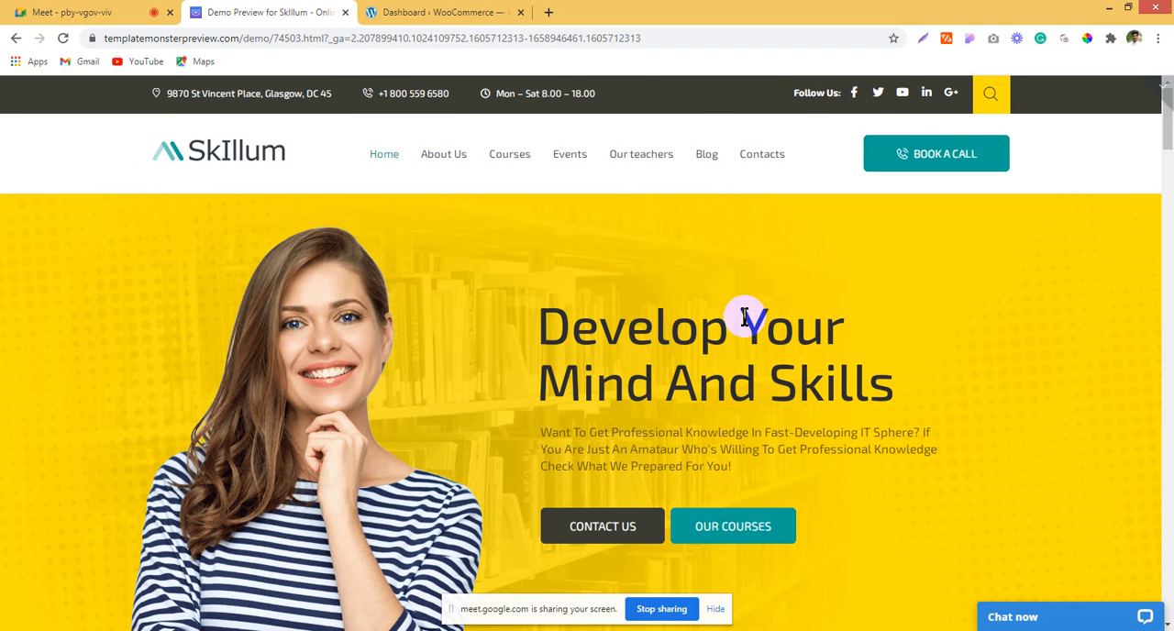
Step: Examine the hero banner and the three feature columns, and highlight the Our Courses heading above the course grid
scroll(734, 316, "down", 1)
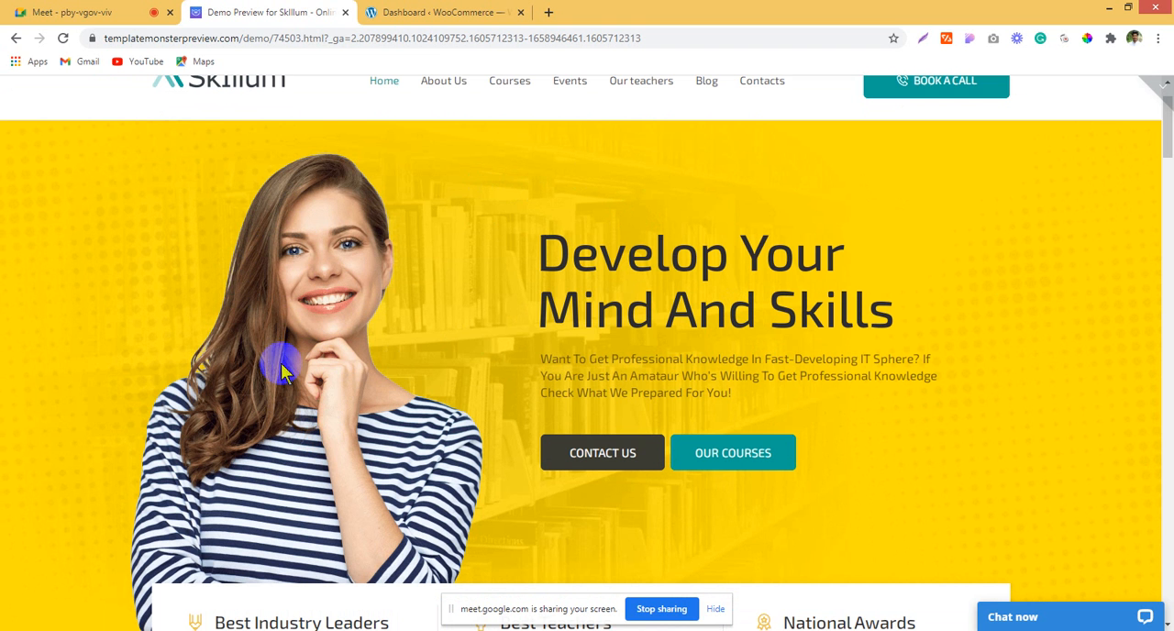
scroll(888, 249, "down", 2)
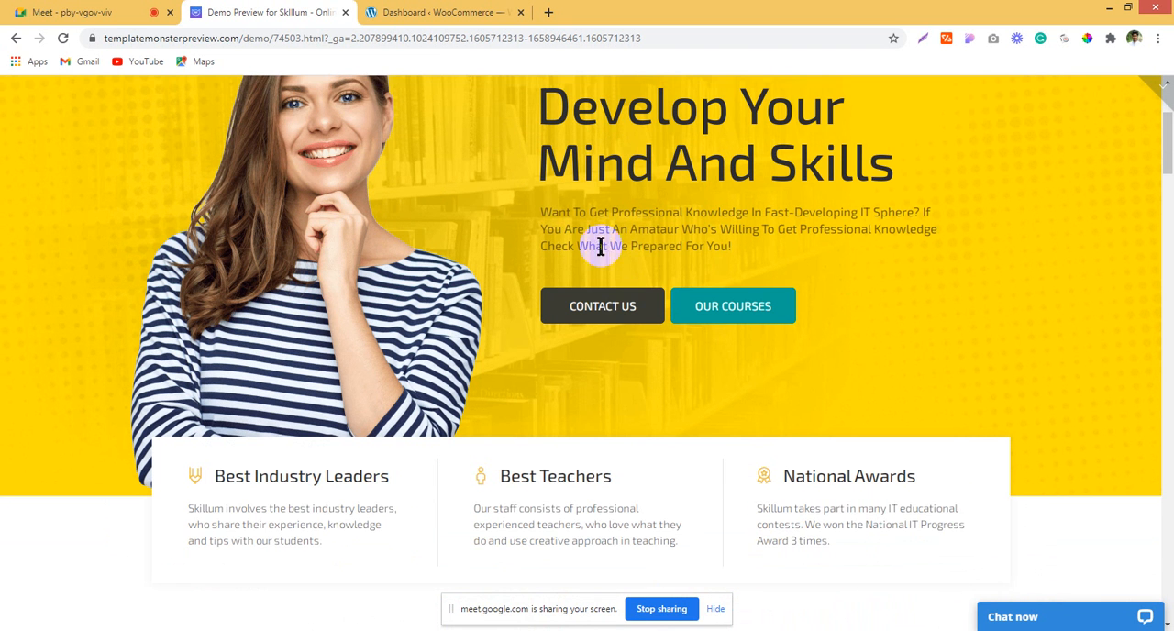
scroll(910, 311, "down", 3)
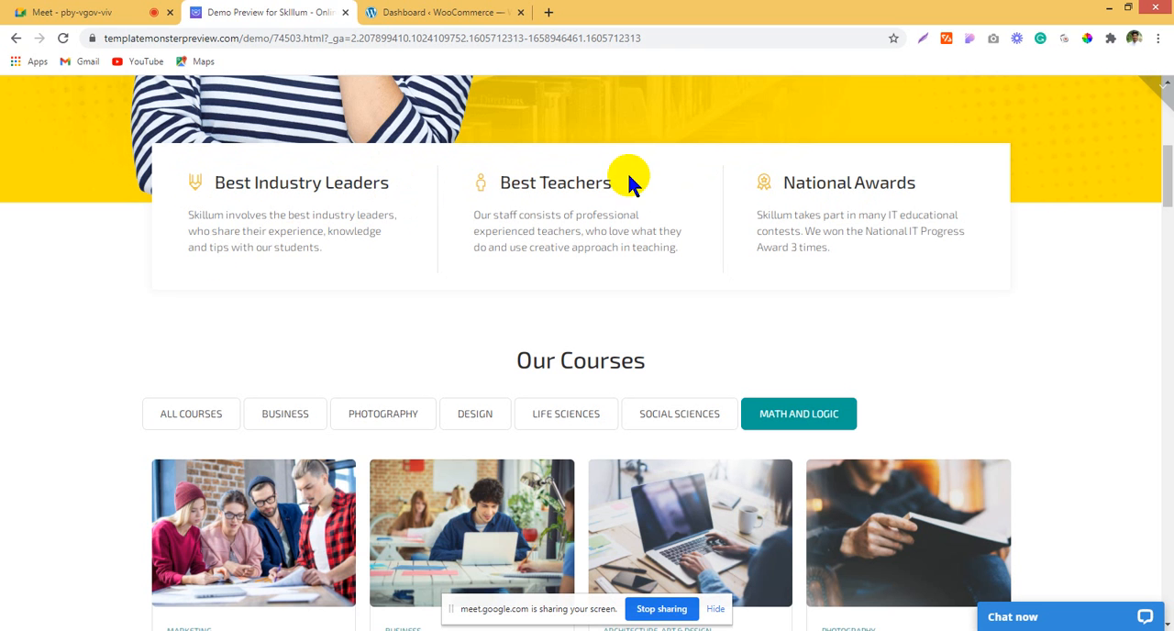
scroll(553, 351, "down", 1)
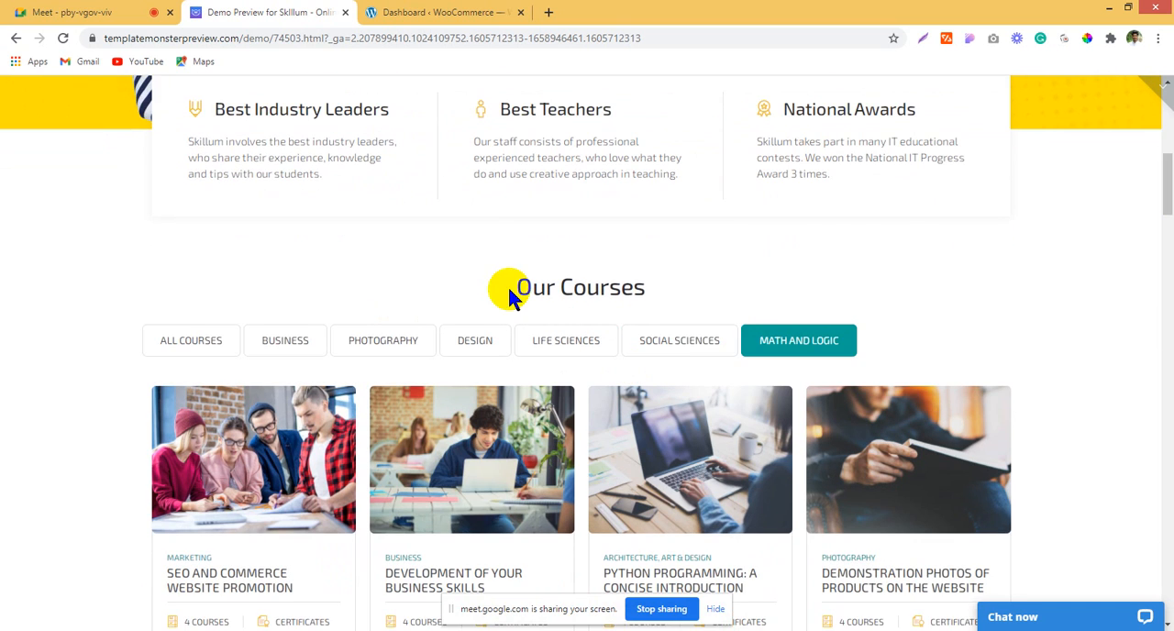
left_click_drag(512, 288, 679, 280)
scroll(1046, 323, "down", 3)
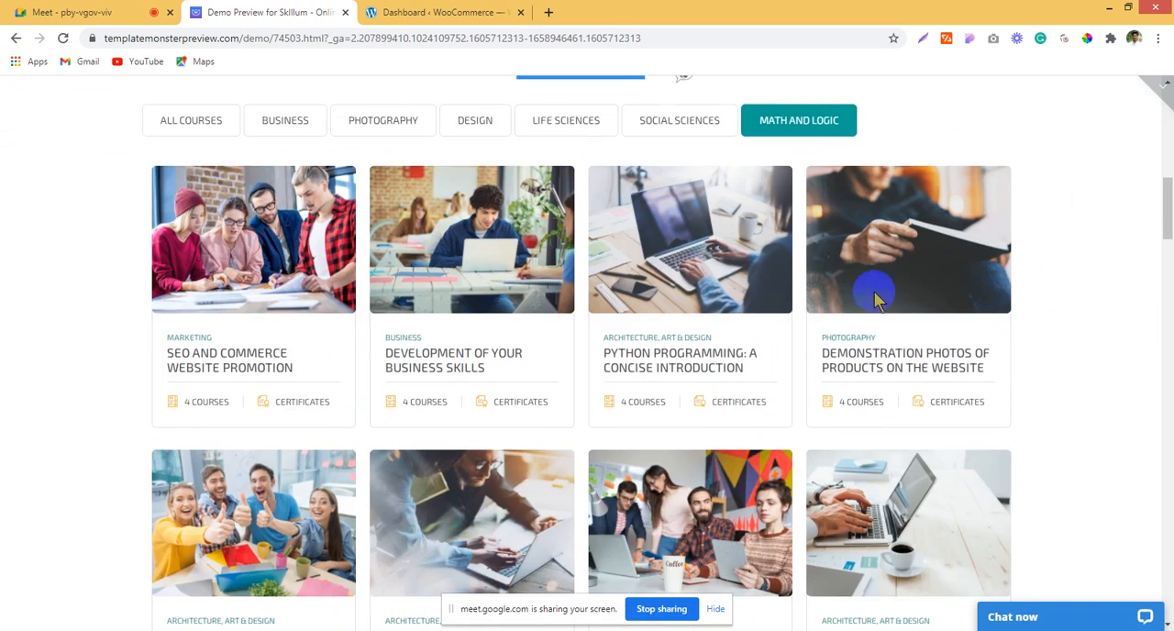
Step: Switch the Our Courses filter between All Courses and Business, and examine the course cards shown for each category
left_click(191, 122)
left_click(368, 124)
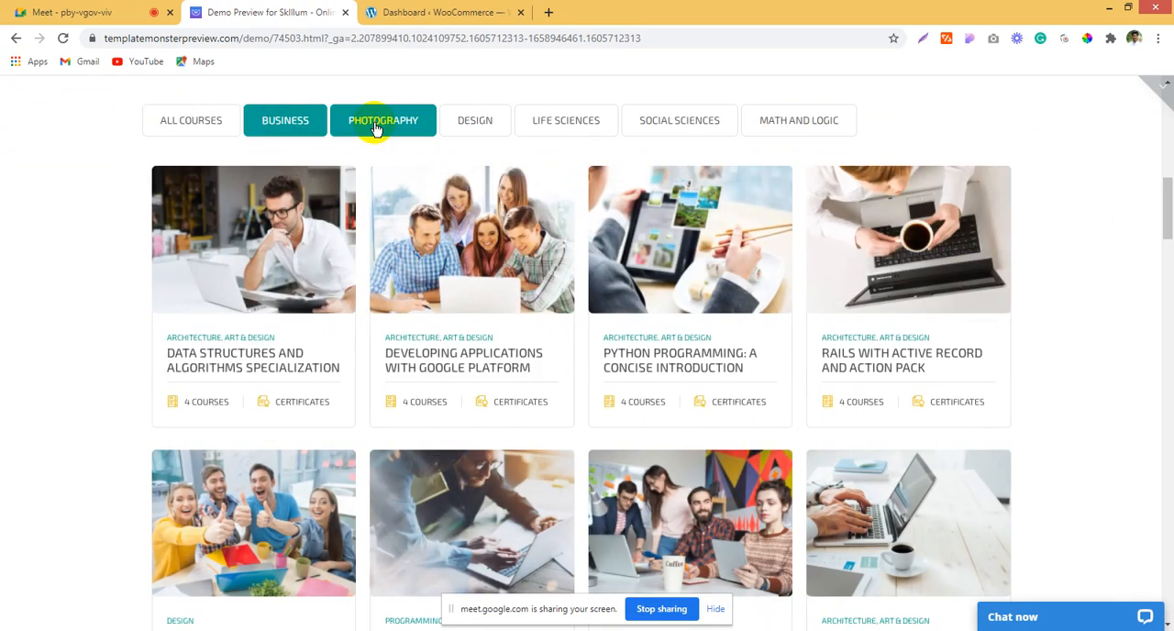
left_click(194, 127)
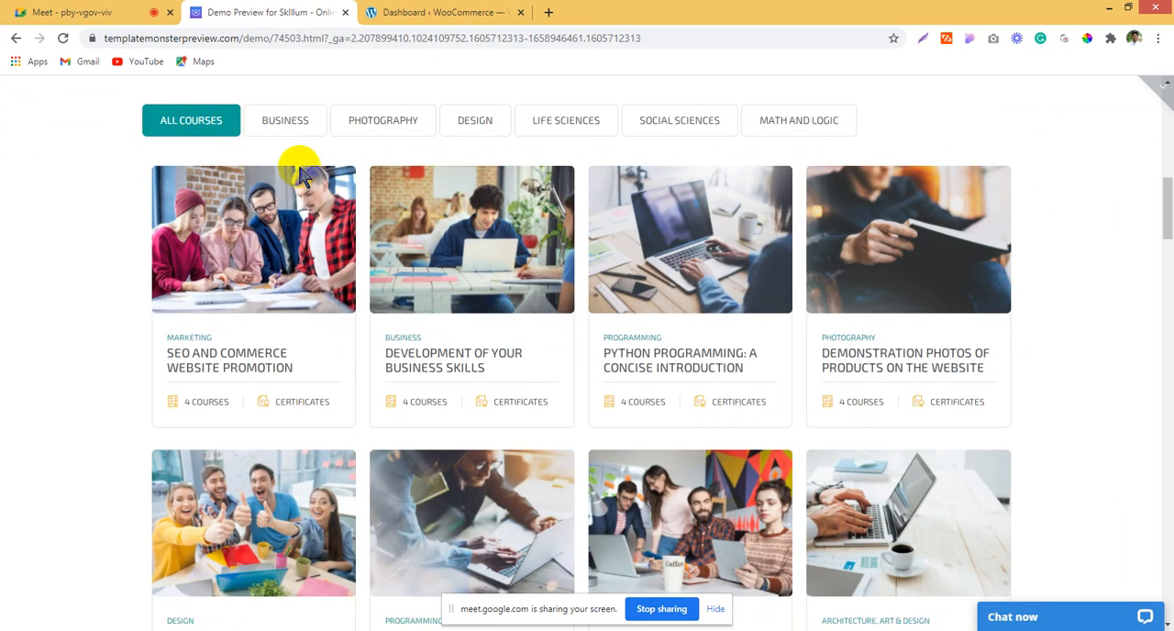
left_click(289, 133)
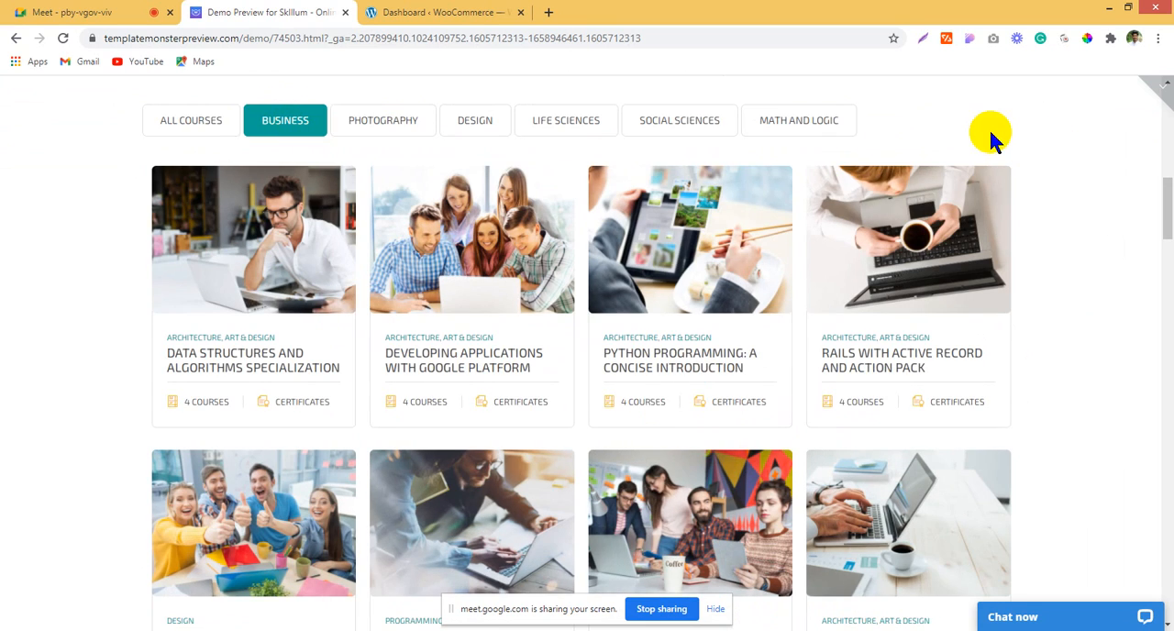
scroll(772, 309, "down", 6)
scroll(773, 315, "up", 5)
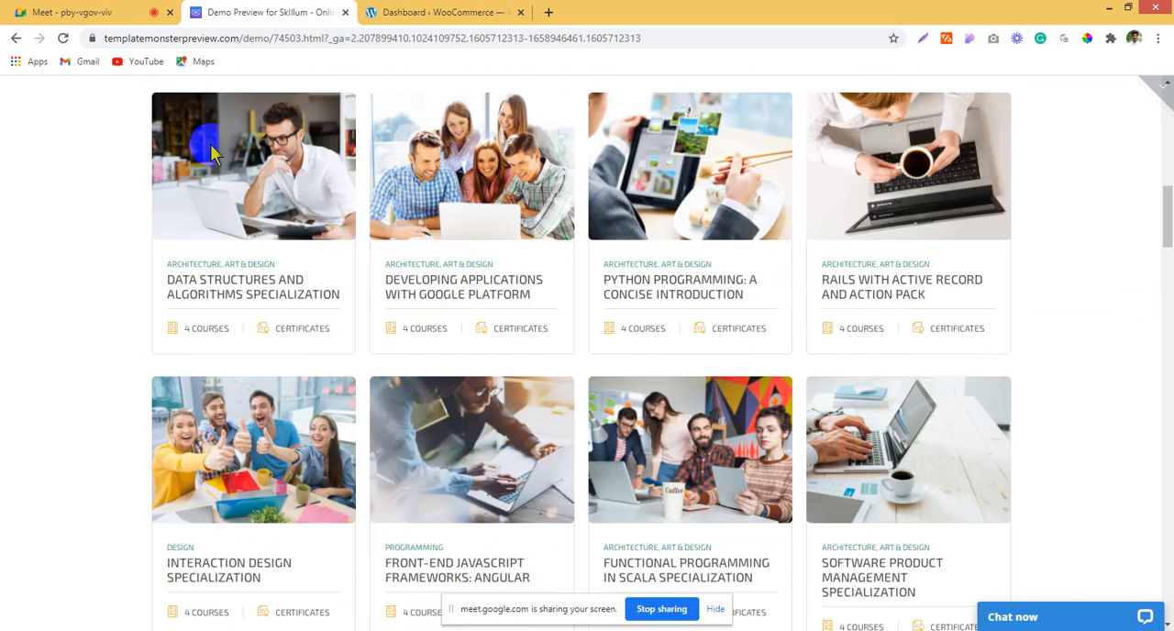
scroll(309, 236, "up", 3)
scroll(1152, 267, "down", 2)
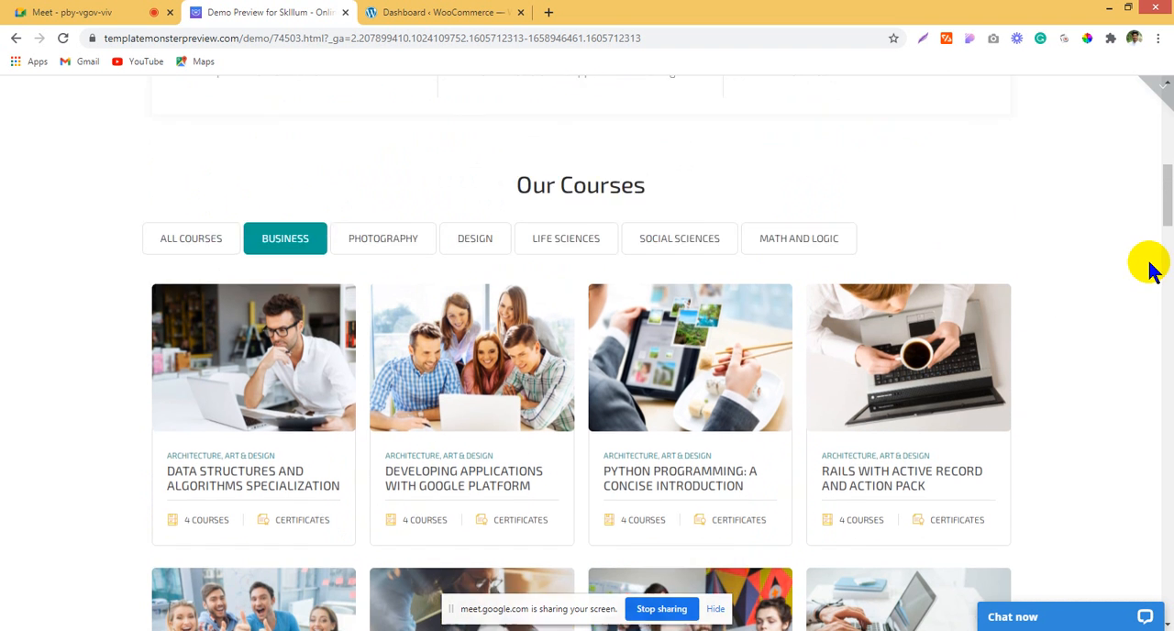
Step: Examine the New Courses section, highlighting its heading and the October 2018 line beside the technology tiles
scroll(1141, 283, "down", 9)
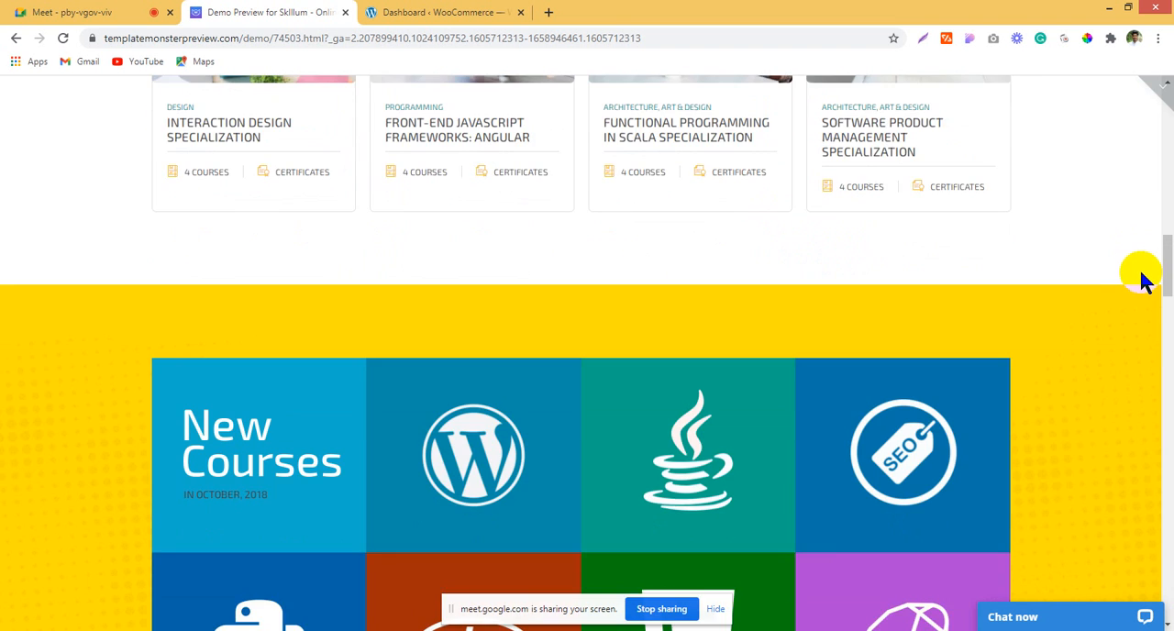
scroll(1140, 275, "down", 3)
scroll(1139, 275, "up", 3)
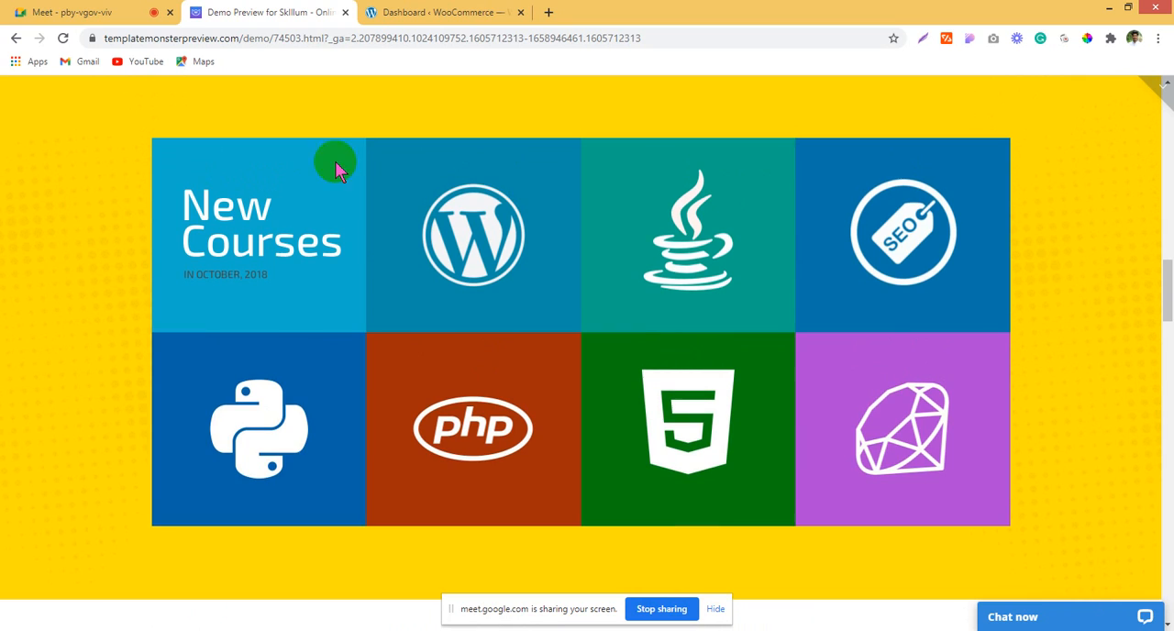
left_click_drag(275, 231, 372, 292)
left_click(372, 291)
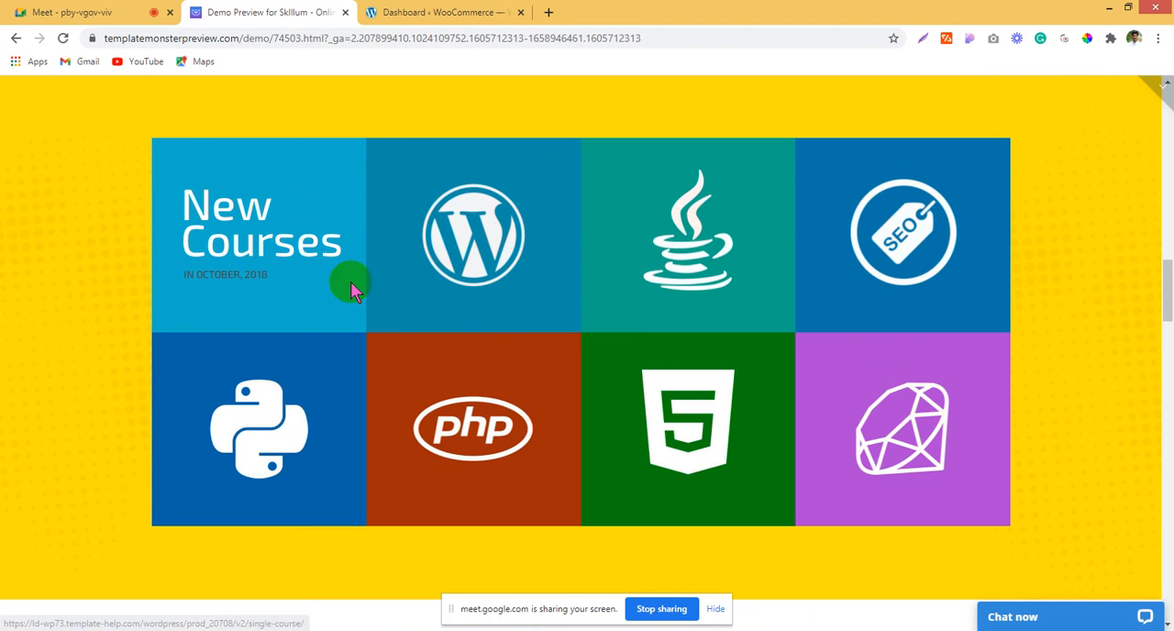
right_click(301, 255)
left_click(234, 229)
right_click(234, 220)
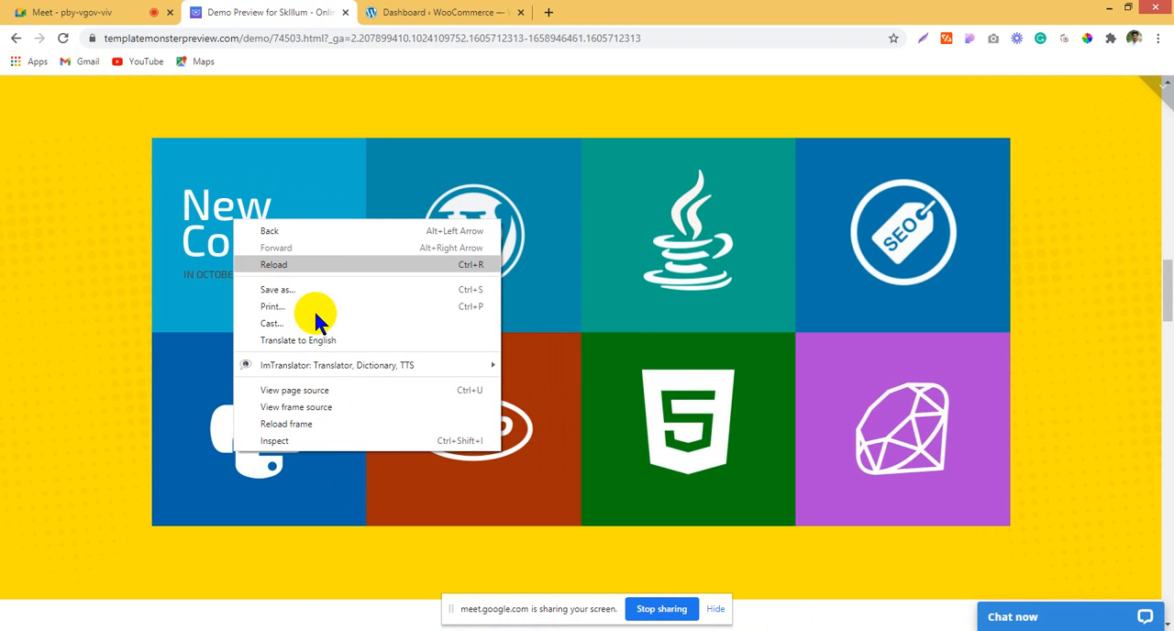
right_click(202, 264)
left_click(139, 213)
left_click_drag(165, 188, 275, 291)
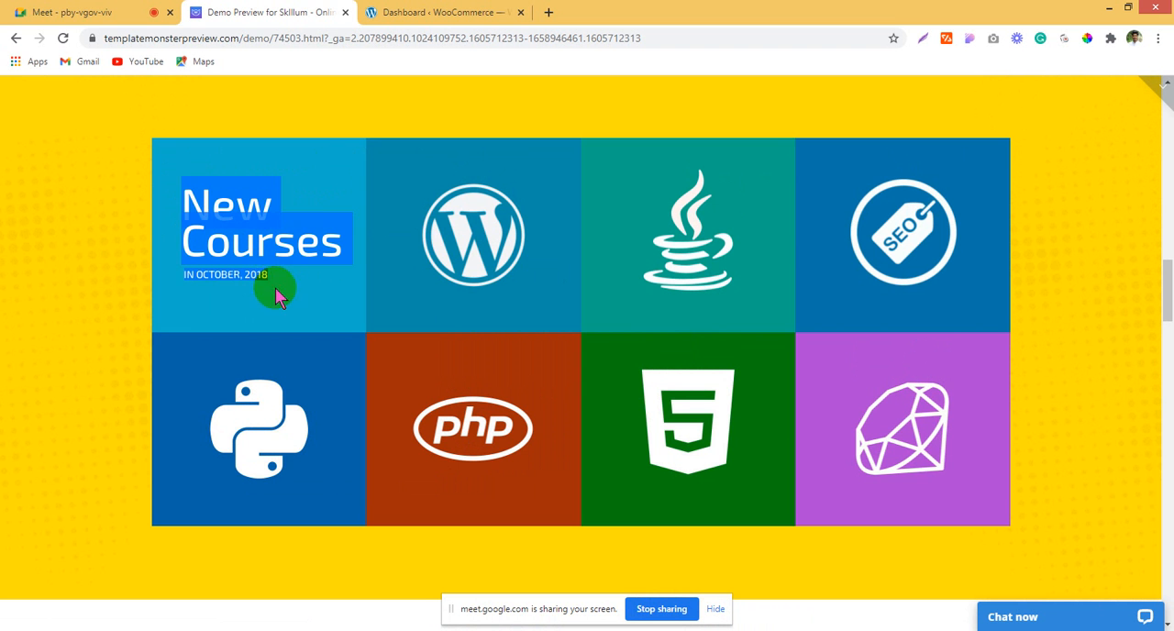
left_click(163, 277)
triple_click(163, 278)
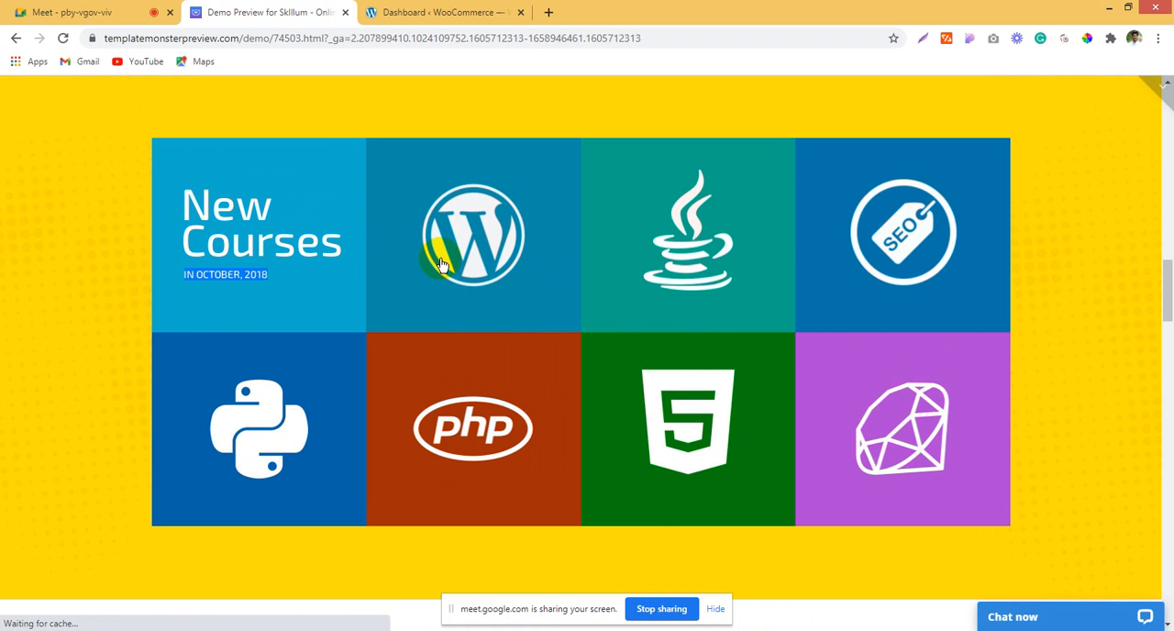
Step: Open the course page behind the WordPress tile, and go back and forward in the browser history to reload the Skillum demo
right_click(440, 260)
left_click(58, 269)
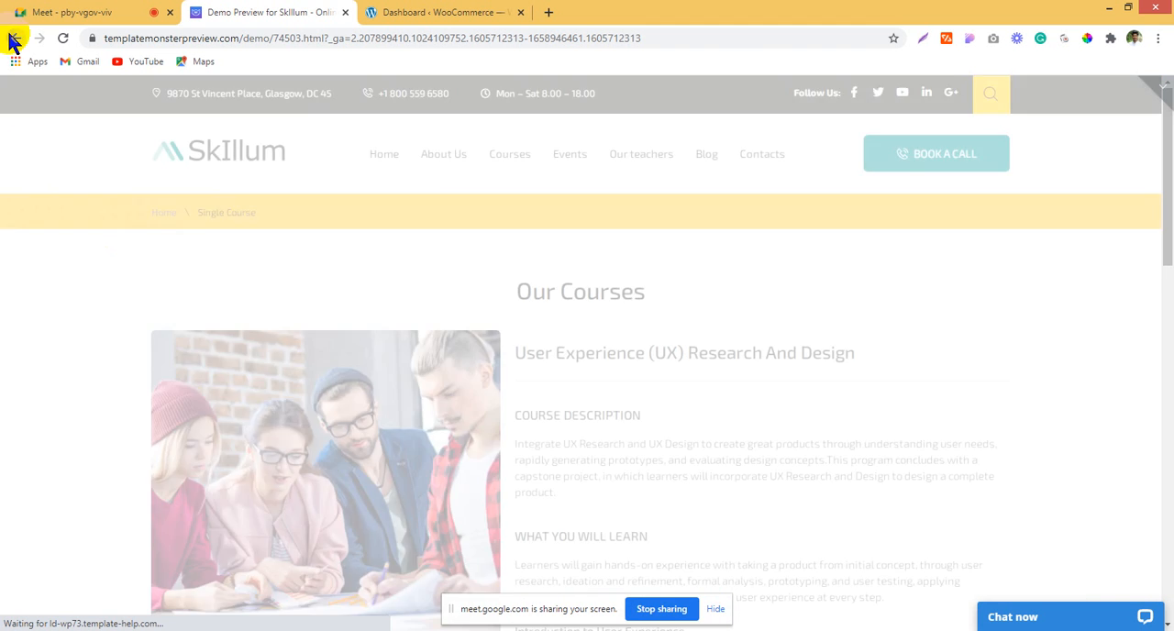
left_click(13, 40)
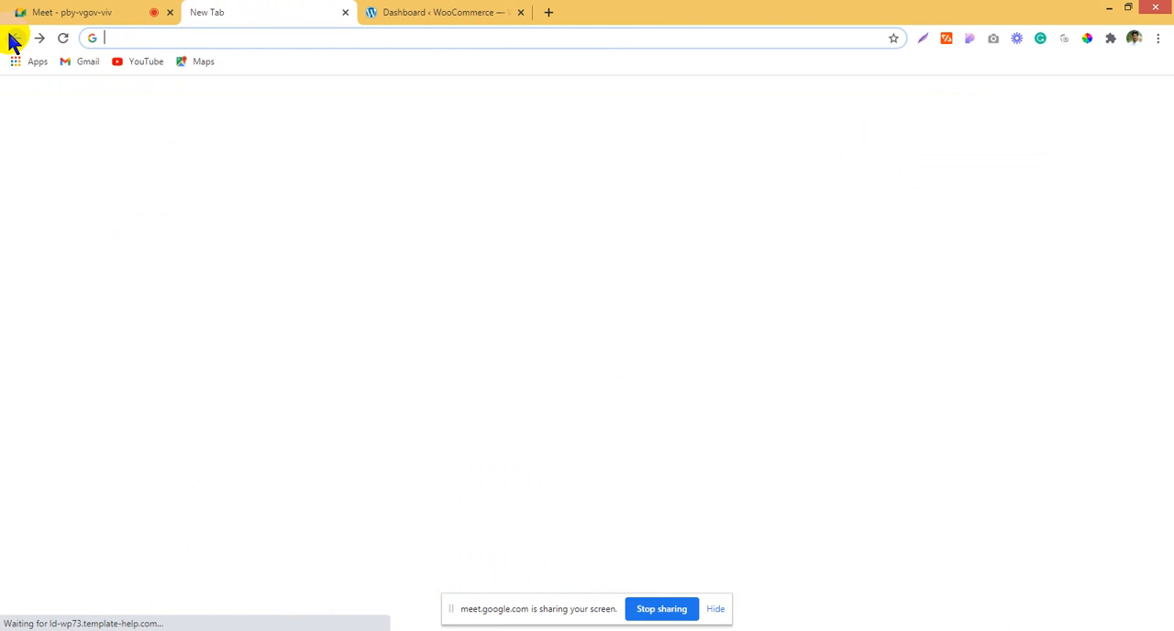
left_click(39, 41)
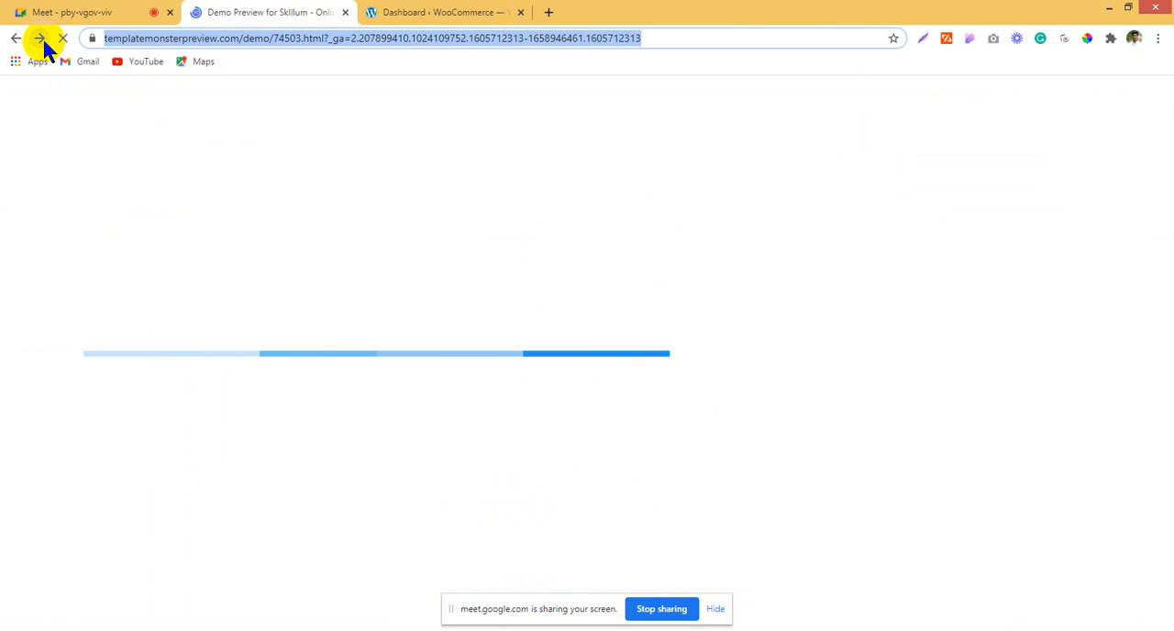
Step: Check the Google Meet call, return to the Skillum demo and collapse the store bar above the preview
left_click(188, 630)
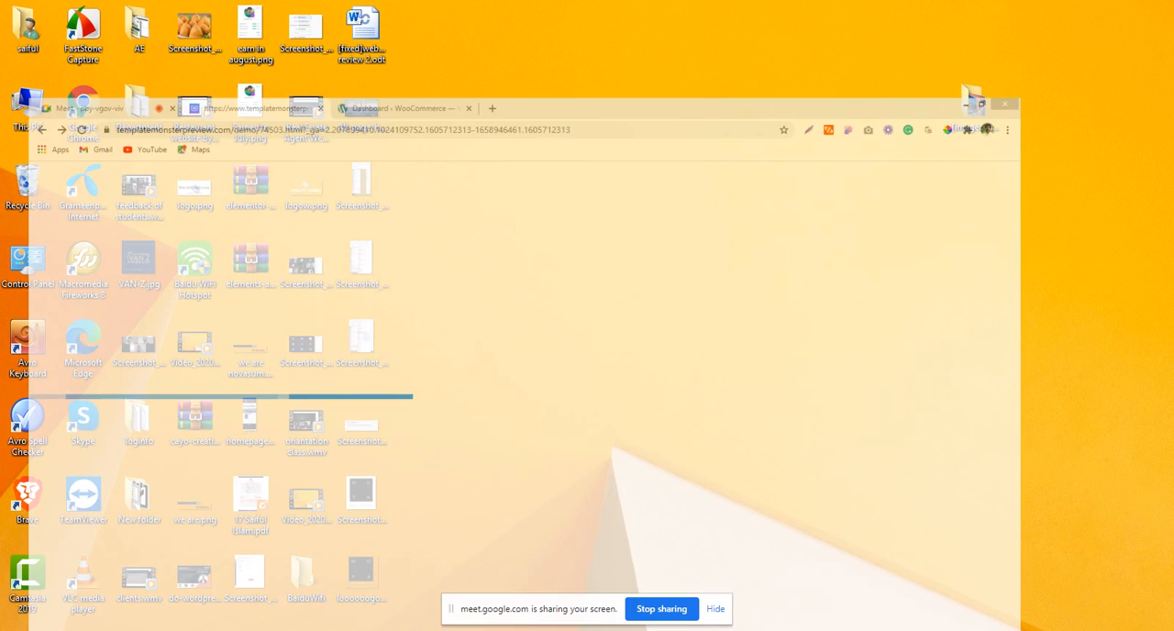
left_click(176, 629)
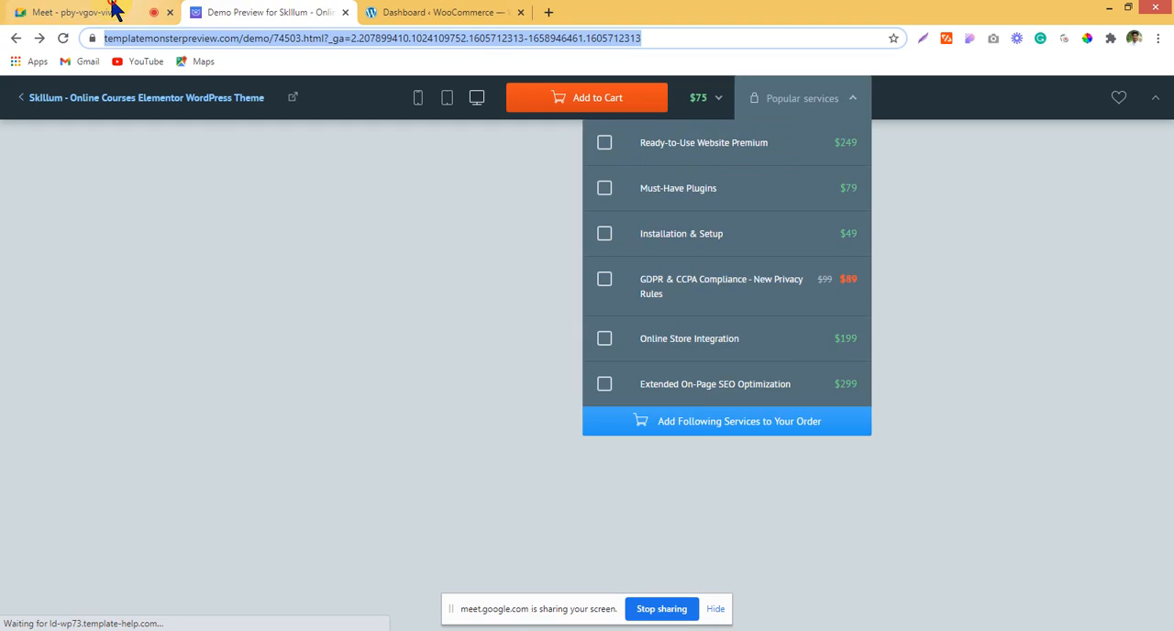
left_click(115, 11)
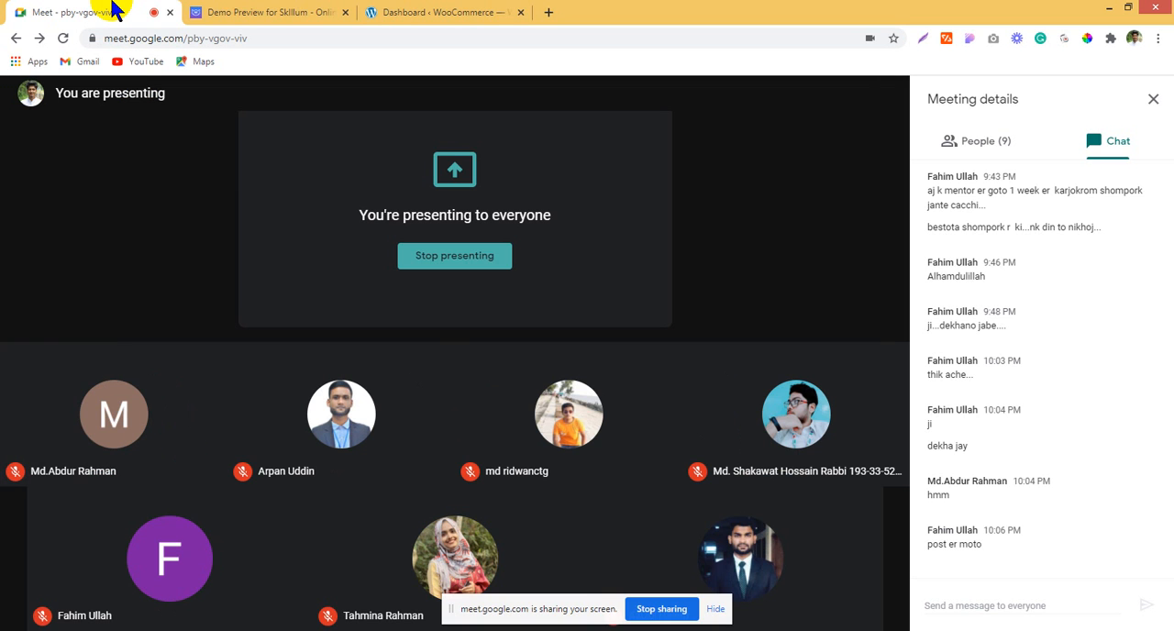
left_click(366, 8)
left_click(300, 9)
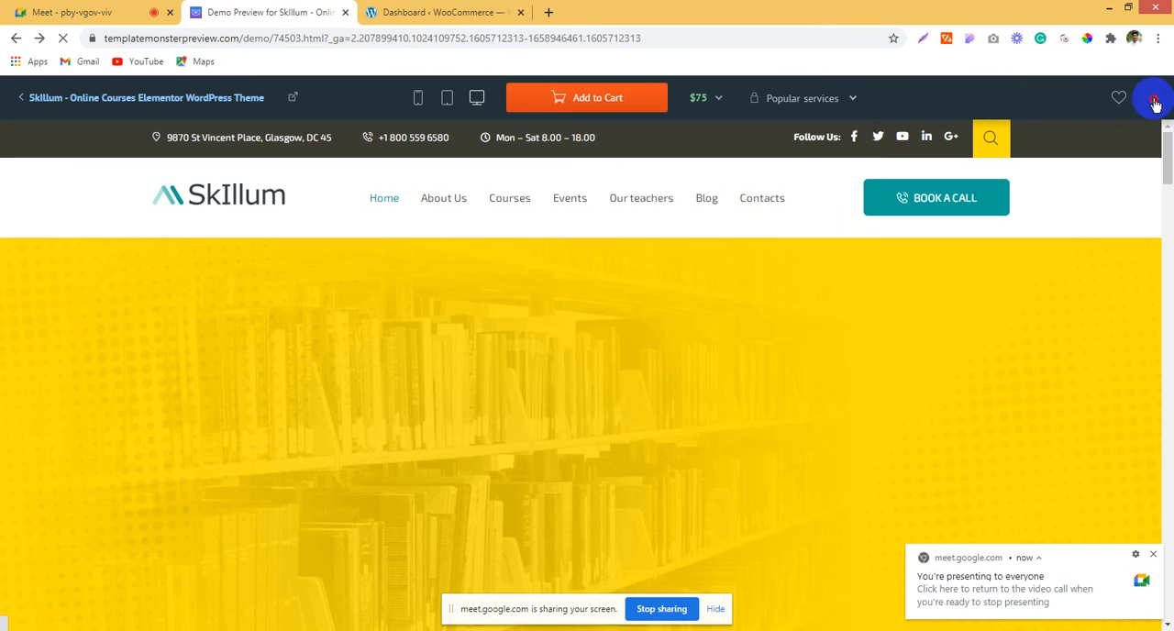
left_click(1153, 101)
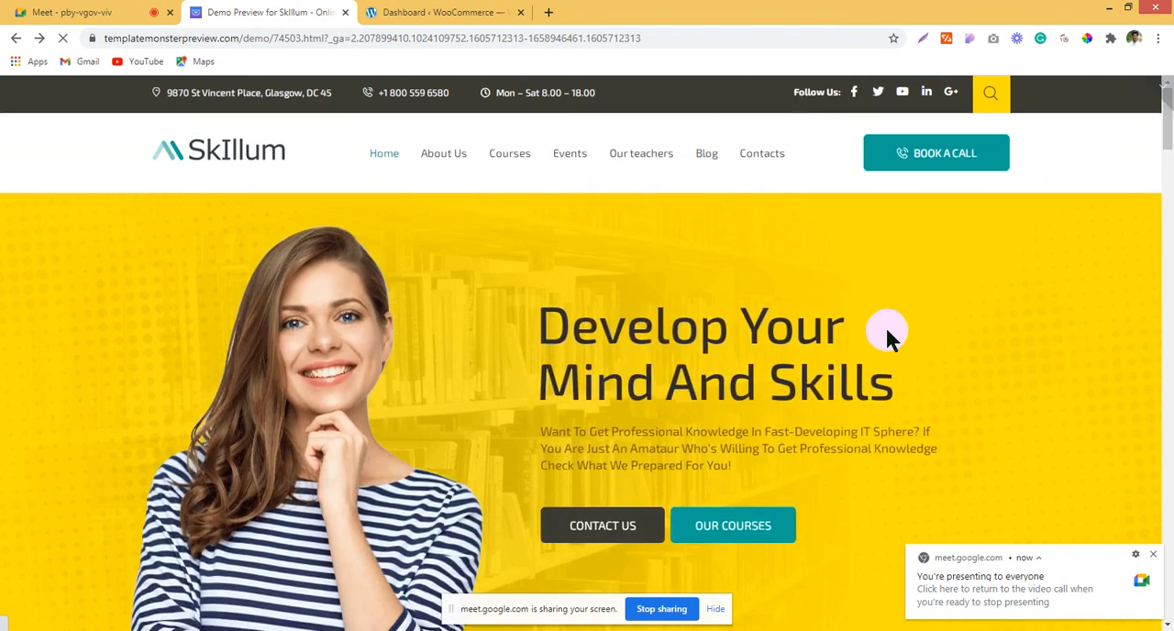
Step: Examine the Special Programs grid and the statistics counters below it, pointing out the success rate figure
scroll(884, 330, "down", 20)
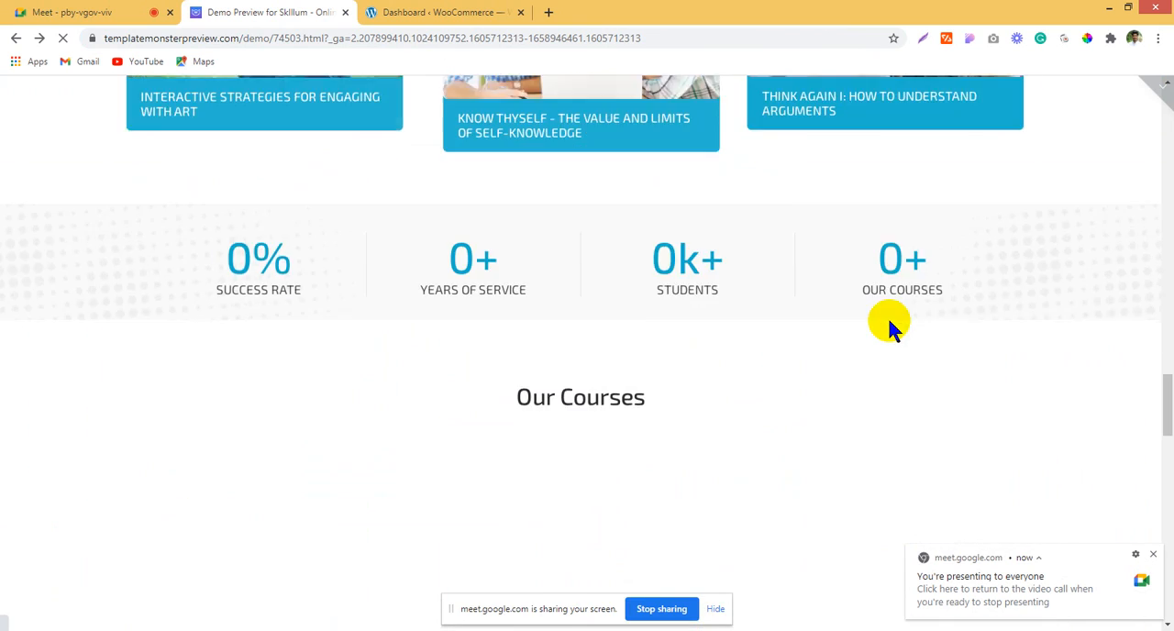
scroll(887, 321, "up", 6)
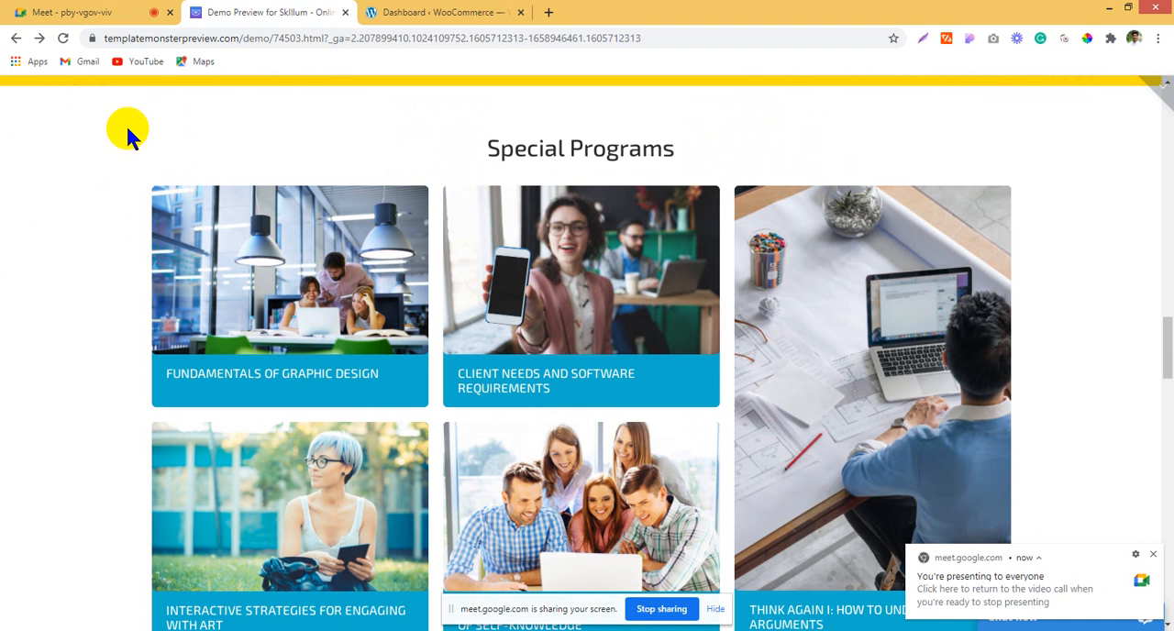
scroll(95, 178, "down", 4)
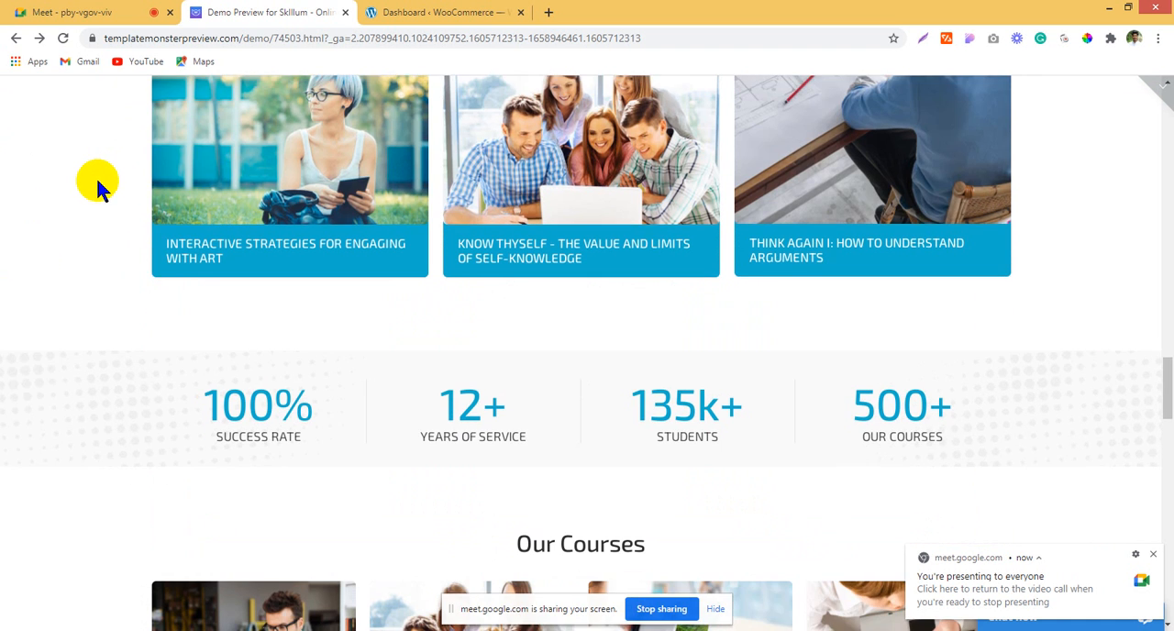
scroll(95, 188, "down", 1)
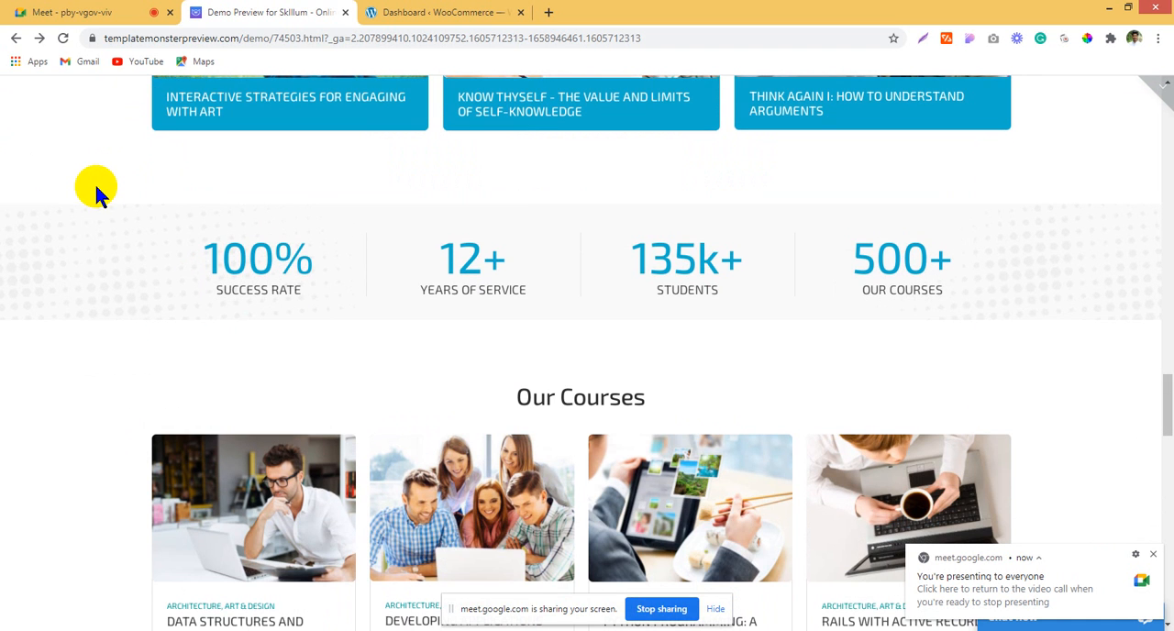
left_click_drag(184, 244, 353, 259)
left_click(314, 307)
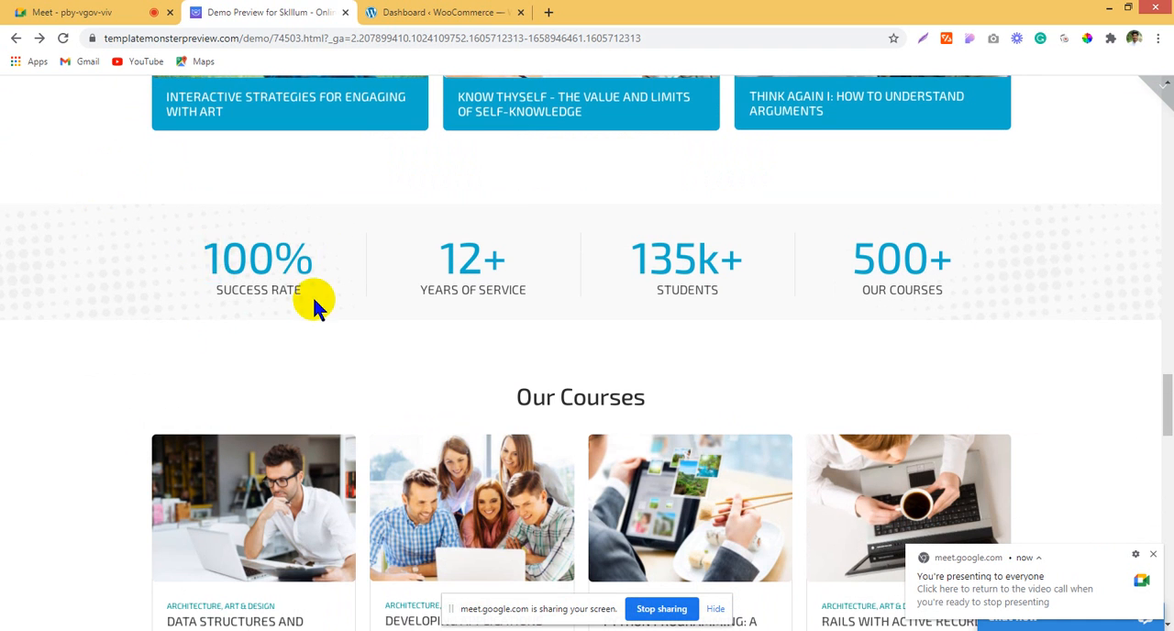
double_click(61, 290)
Step: Examine the Our Courses row below the statistics counters and highlight its heading
scroll(23, 274, "down", 4)
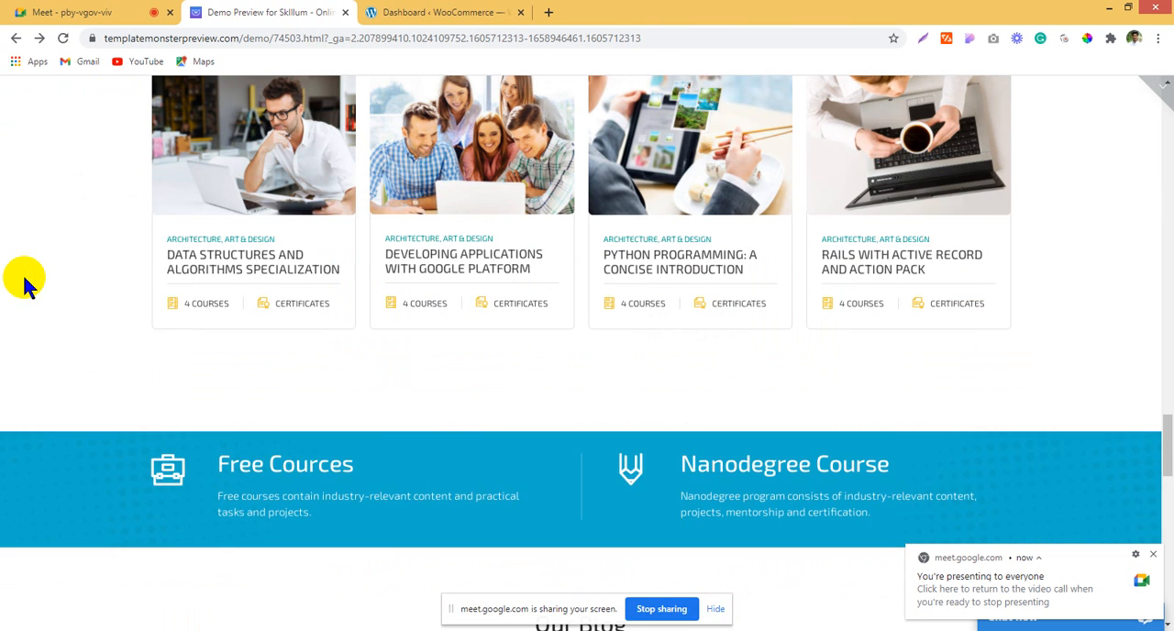
scroll(47, 259, "up", 1)
left_click_drag(512, 96, 699, 106)
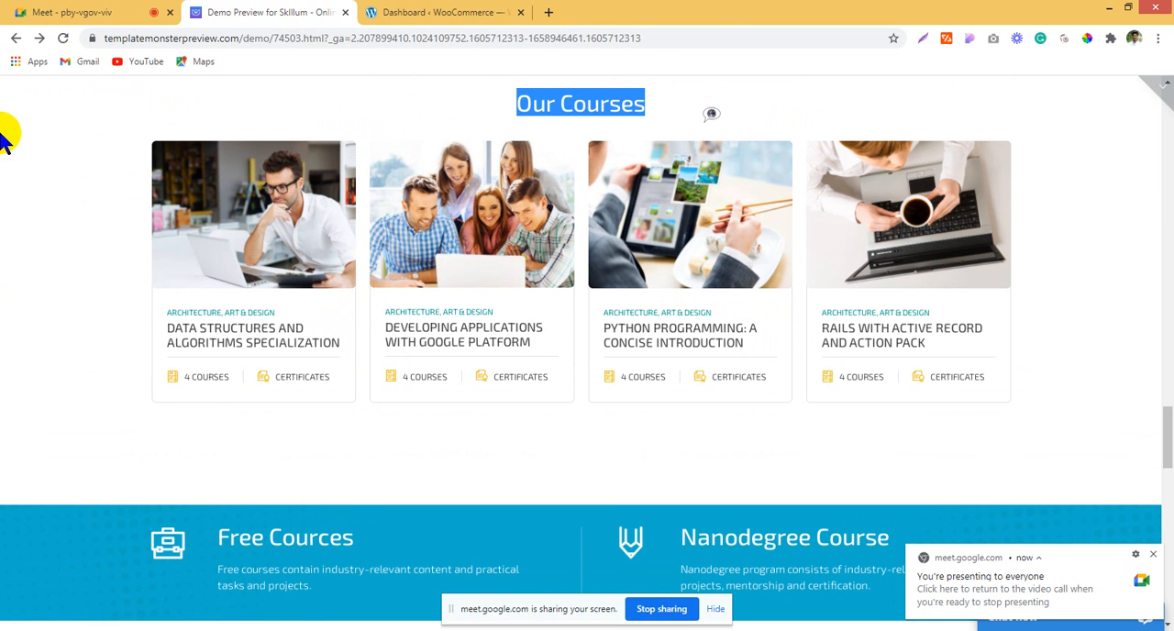
left_click(13, 204)
Step: Examine the blue Free Cources and Nanodegree Course banner, highlighting its headings and descriptions
scroll(8, 354, "down", 3)
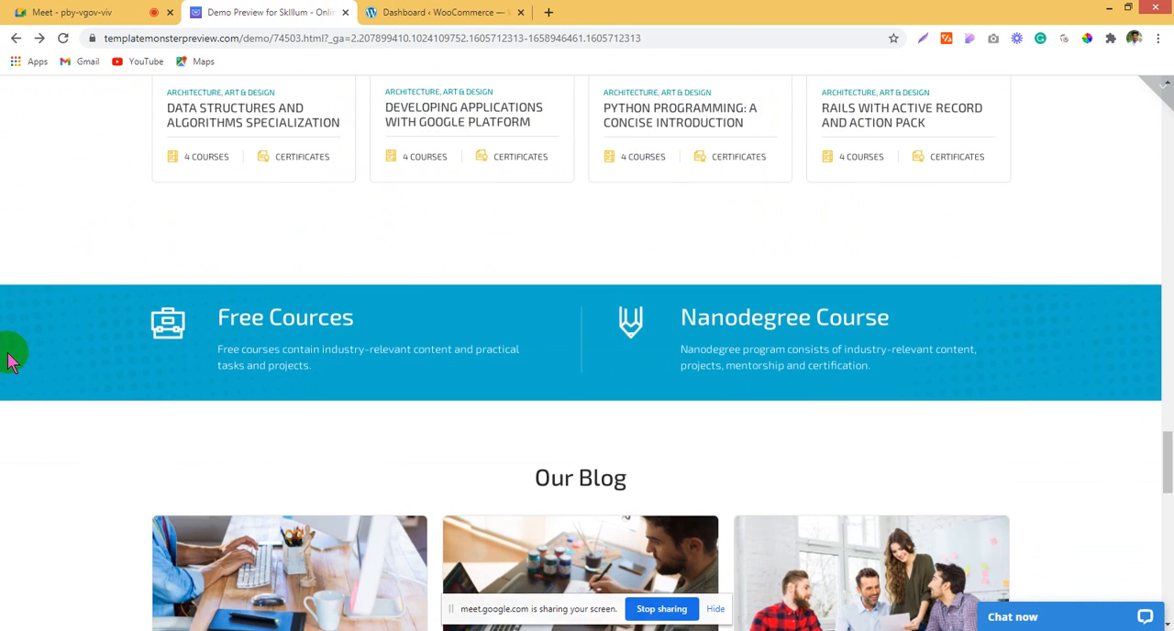
left_click_drag(165, 325, 248, 330)
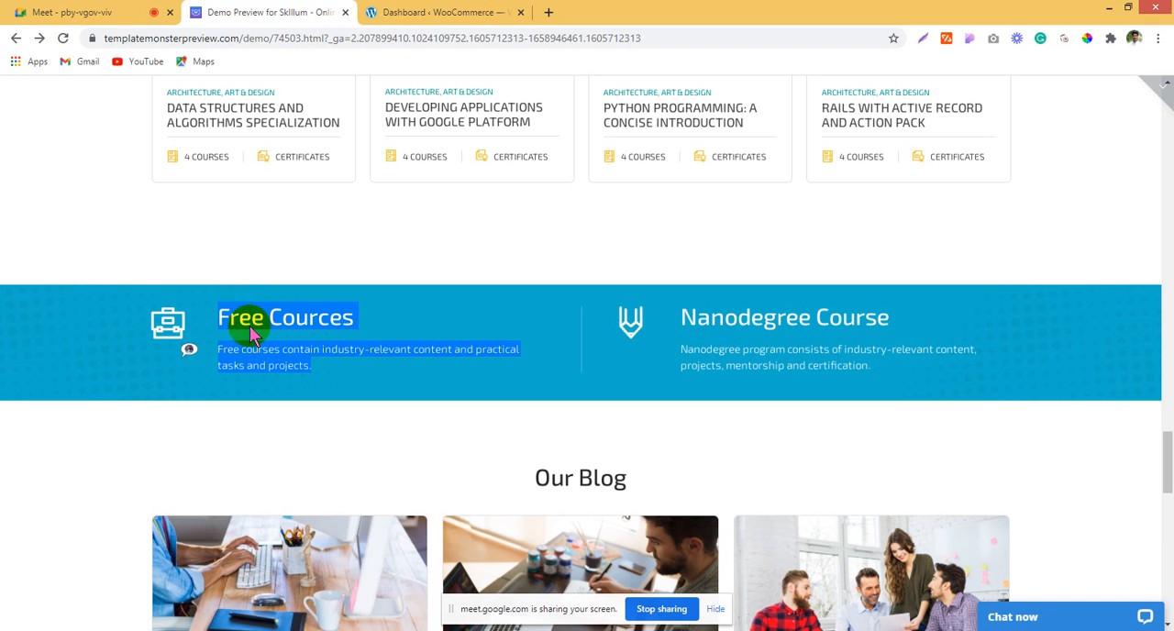
left_click_drag(227, 249, 226, 346)
Step: Highlight the Our Blog heading and examine the three blog post cards beneath it
scroll(613, 374, "down", 3)
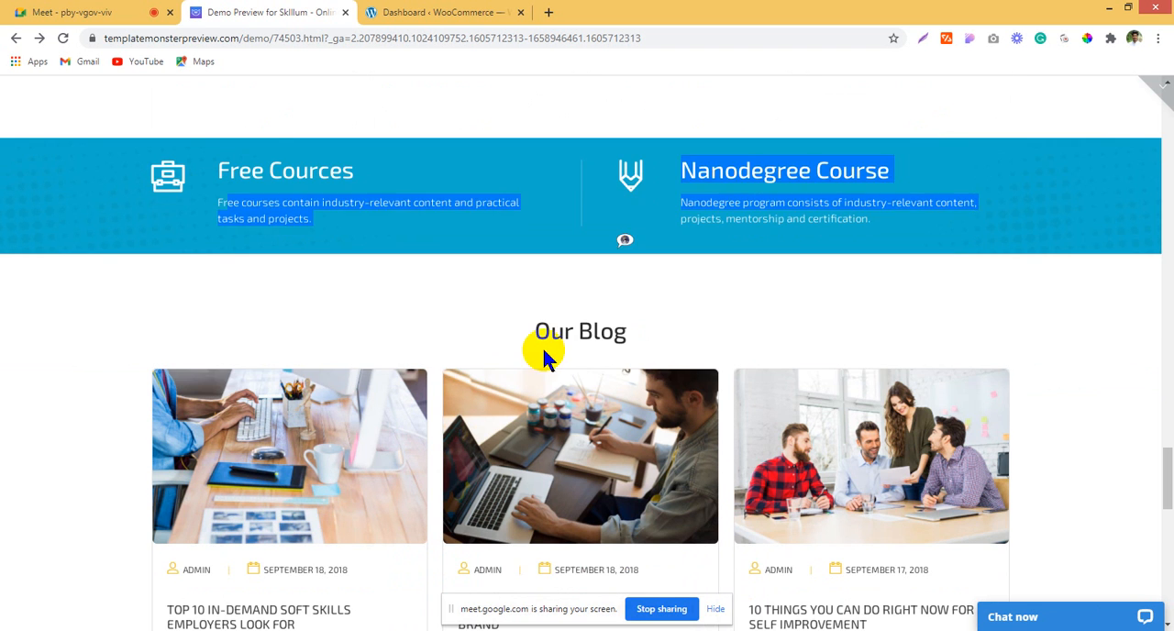
left_click_drag(494, 325, 651, 322)
left_click(654, 325)
scroll(550, 385, "down", 3)
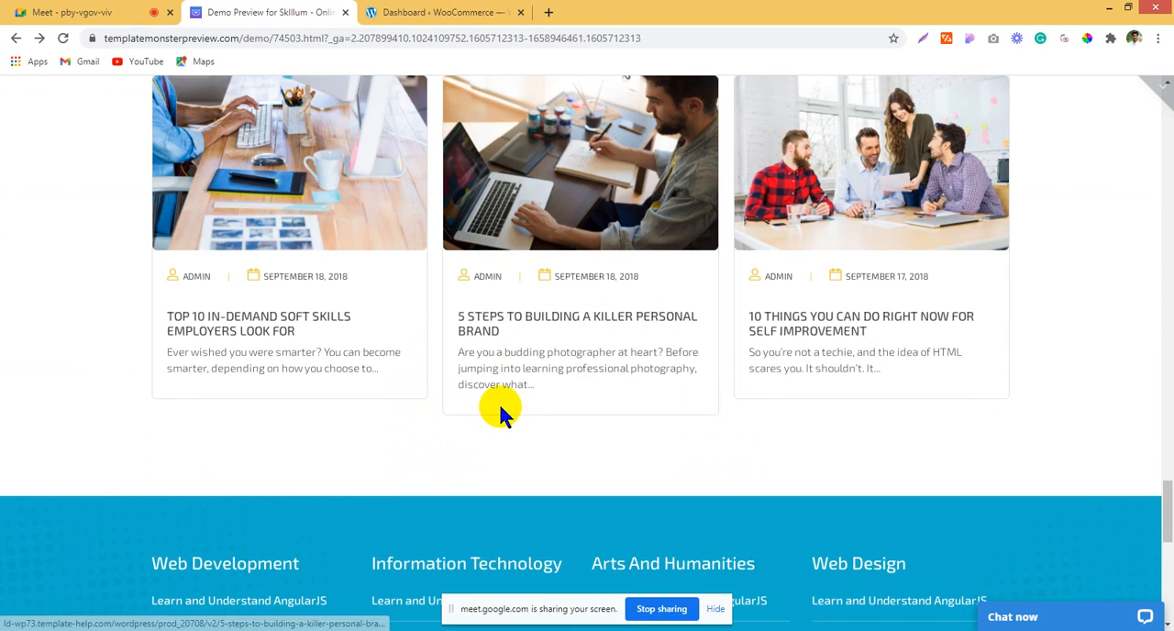
Step: Examine the course link columns and the footer's logo, Blog Feed, Services and Newsletter blocks
scroll(626, 406, "down", 5)
scroll(623, 406, "up", 2)
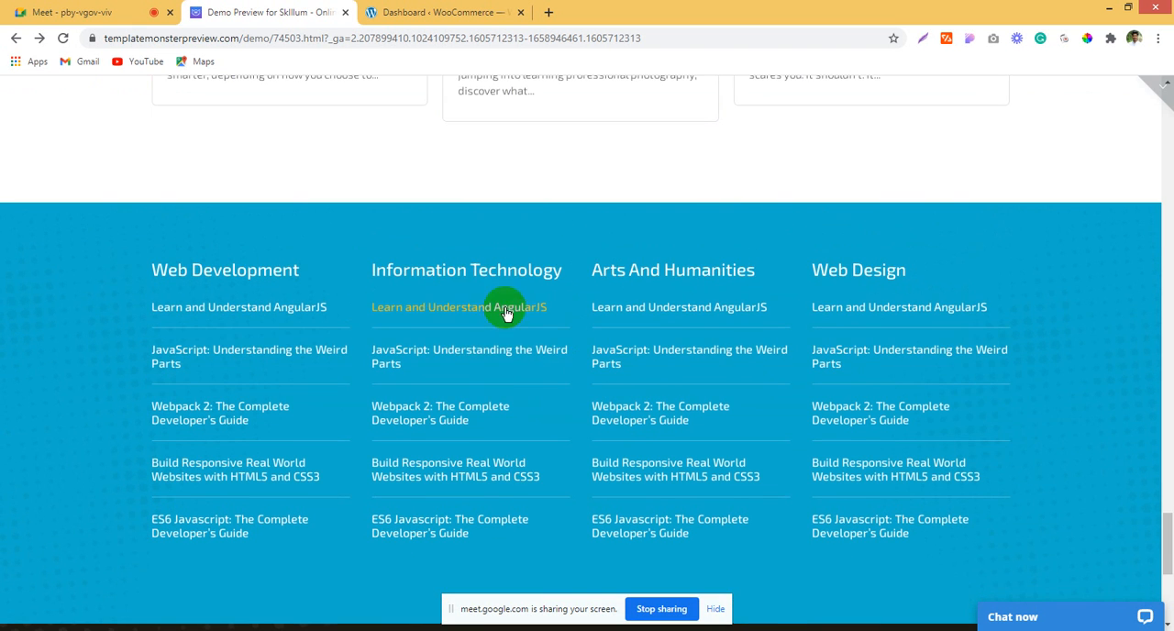
scroll(318, 349, "down", 4)
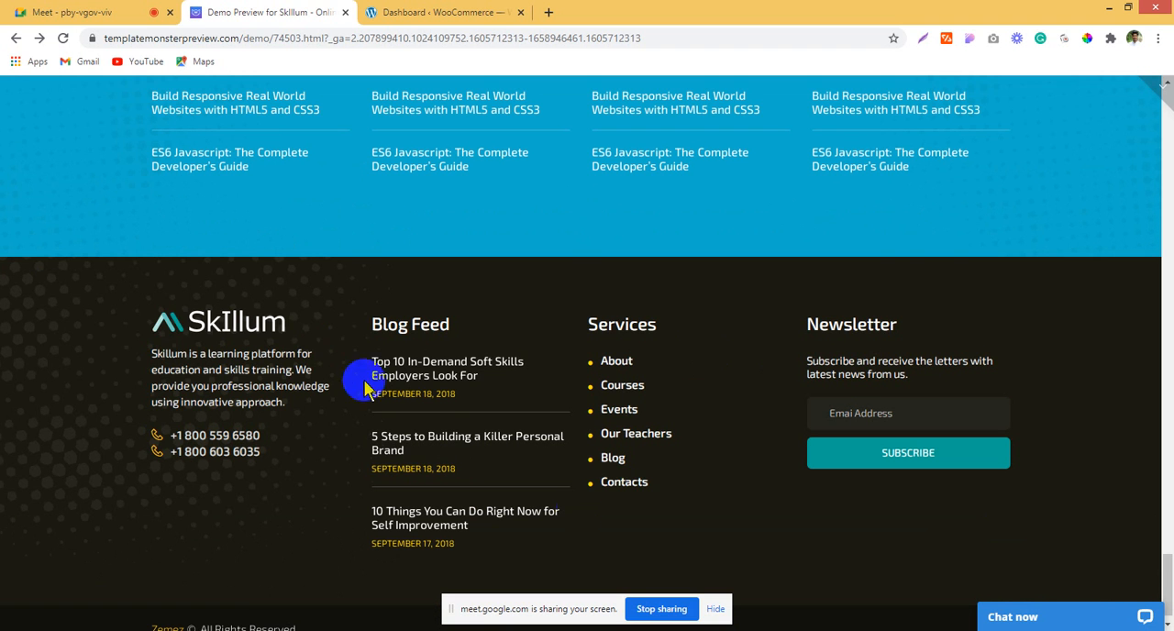
right_click(204, 326)
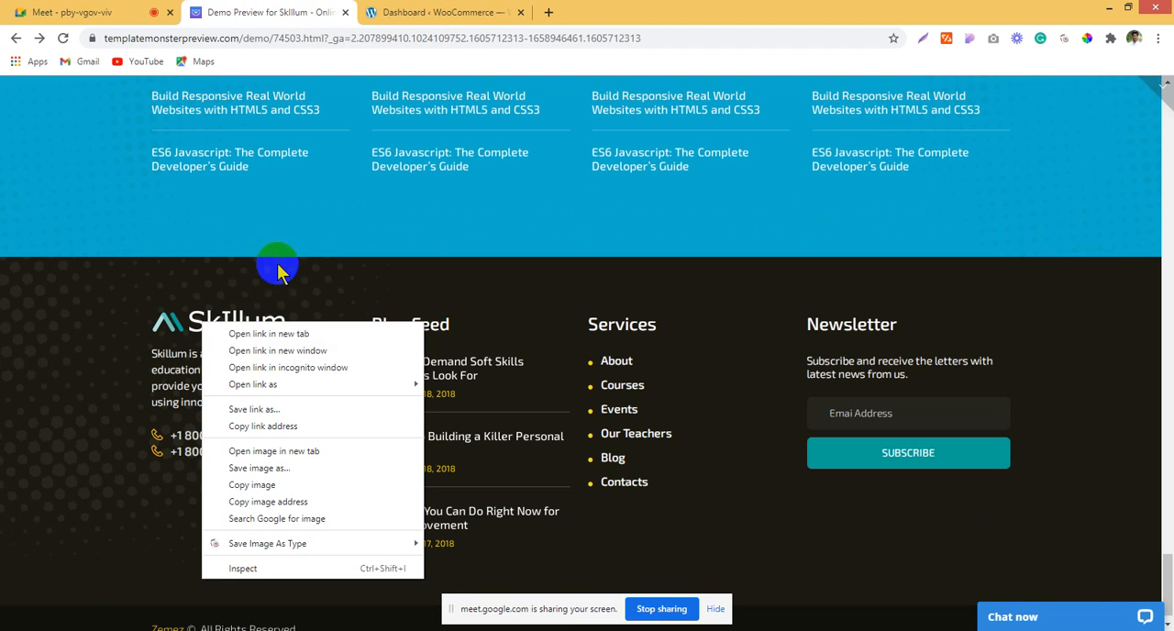
left_click(307, 231)
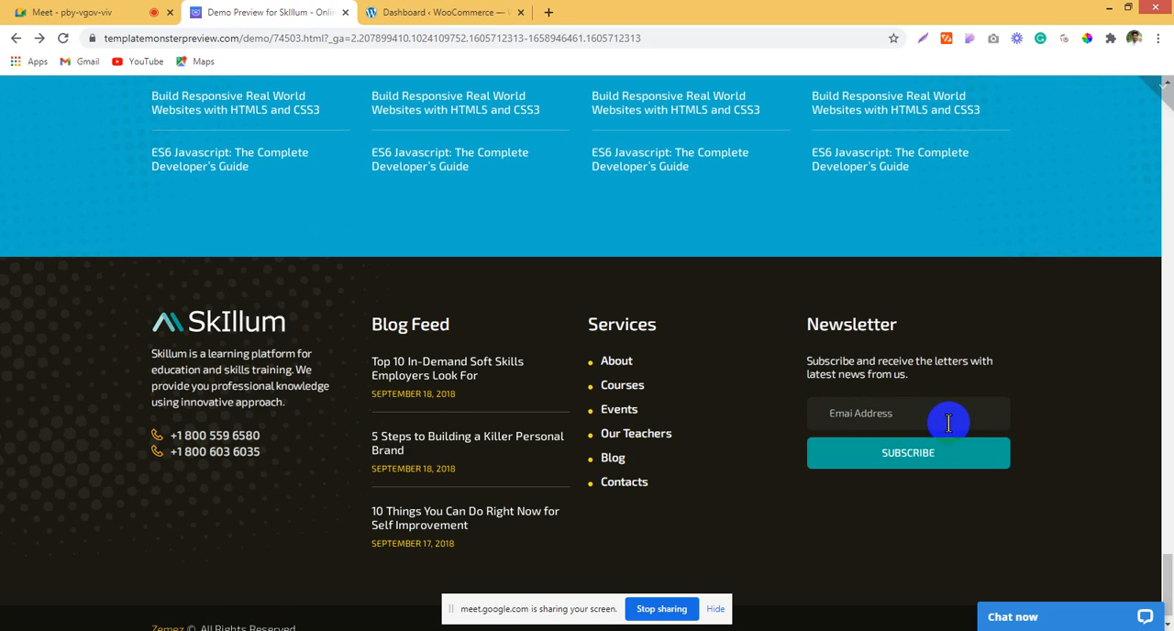
Step: Review the whole home page again between the hero banner and the footer, returning to the New Courses section
scroll(891, 450, "up", 5)
scroll(895, 434, "up", 20)
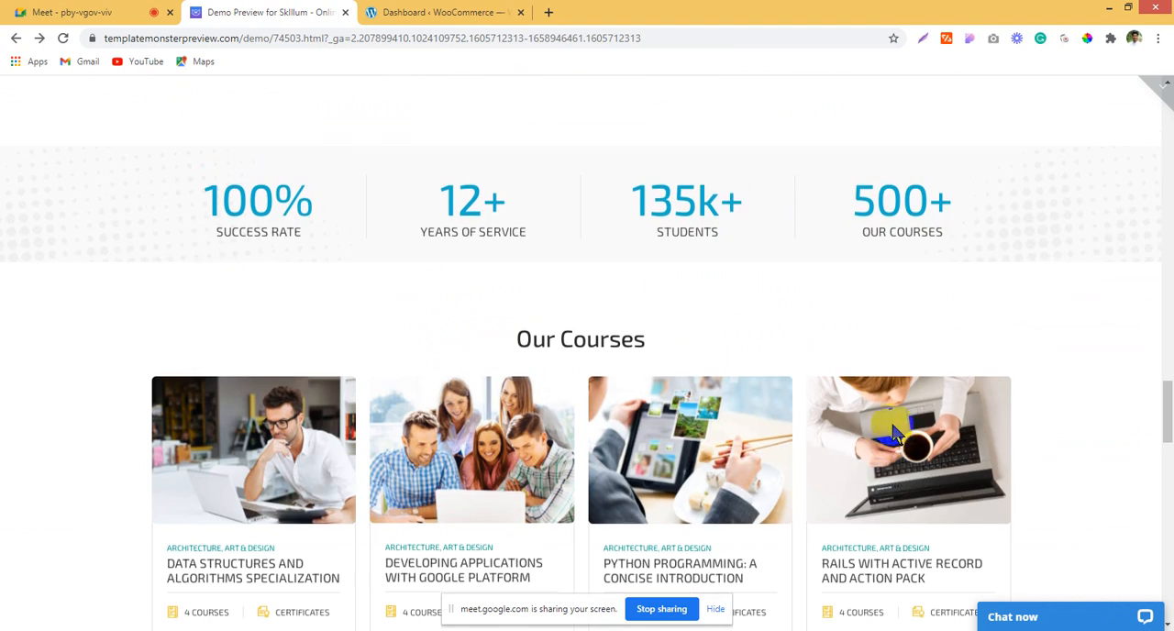
scroll(896, 434, "up", 10)
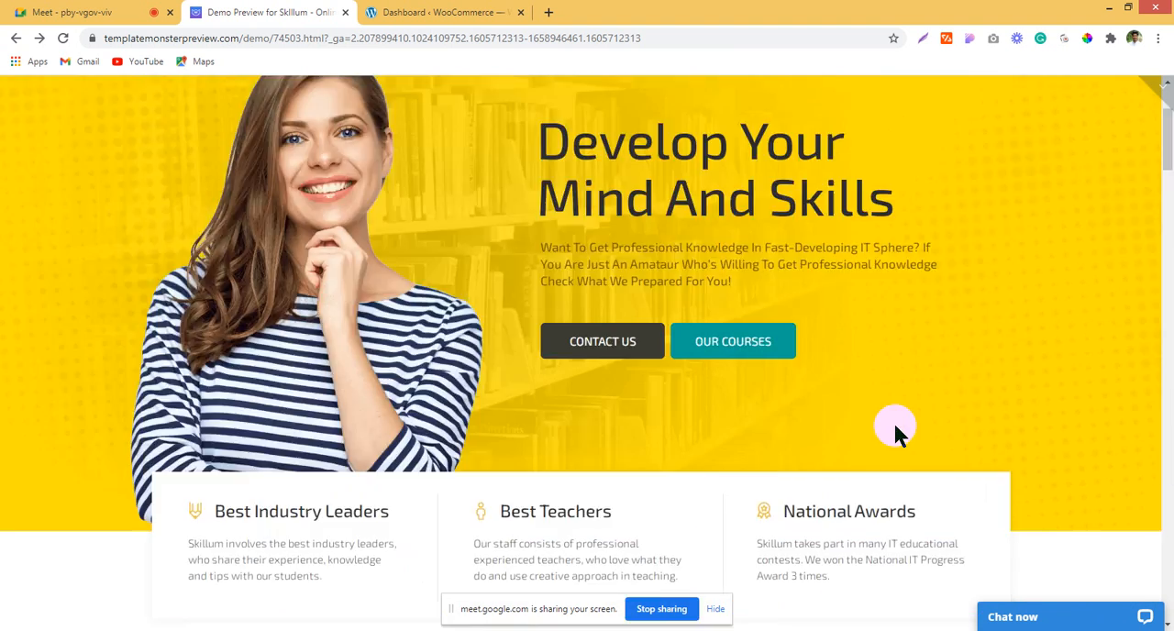
scroll(896, 434, "down", 7)
scroll(896, 434, "down", 15)
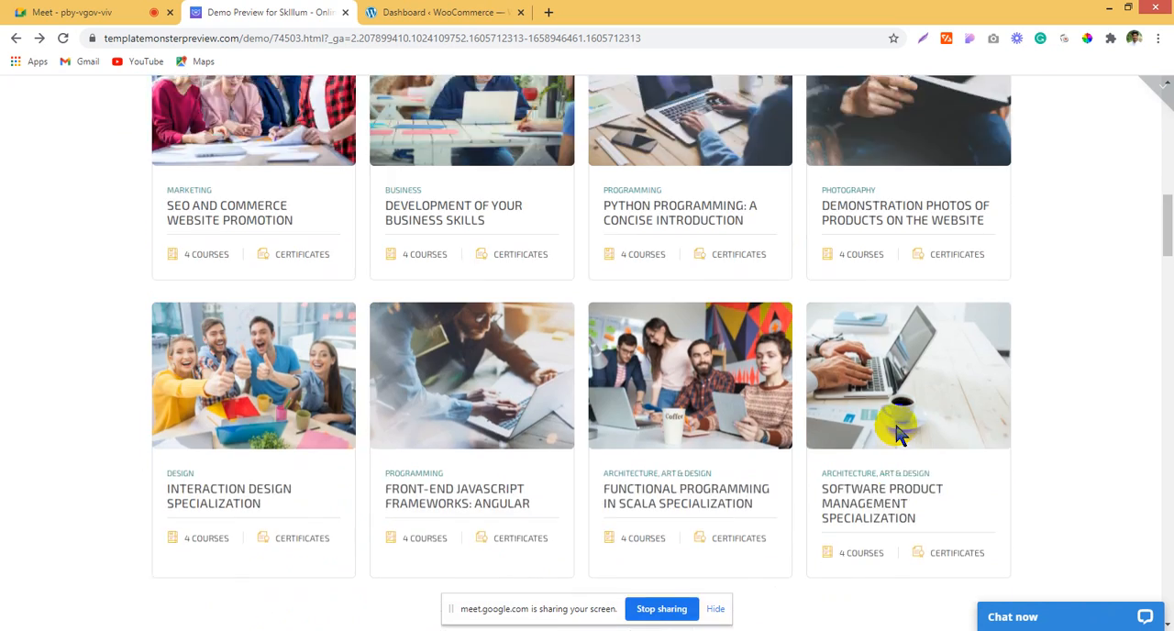
scroll(896, 434, "down", 15)
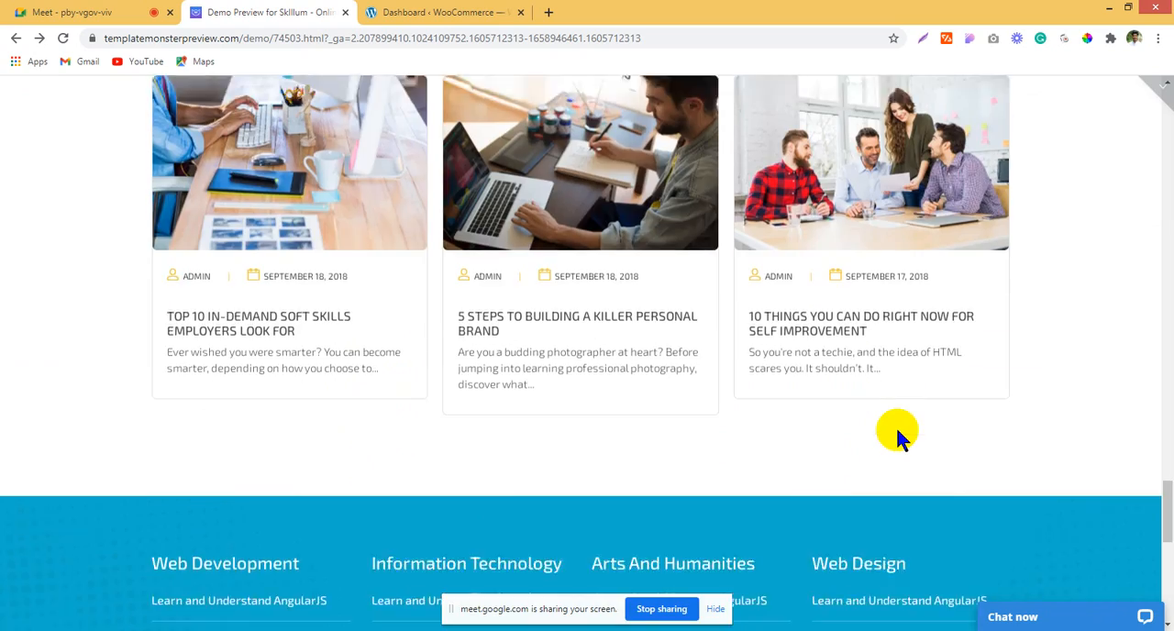
scroll(899, 440, "down", 3)
scroll(899, 440, "up", 15)
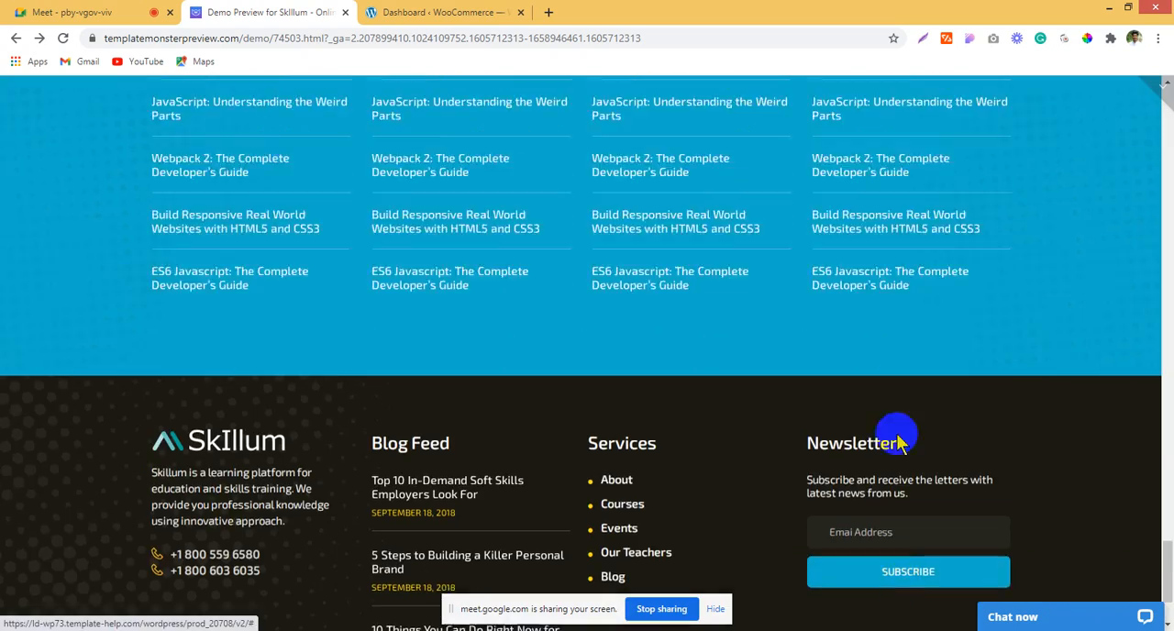
scroll(896, 440, "down", 7)
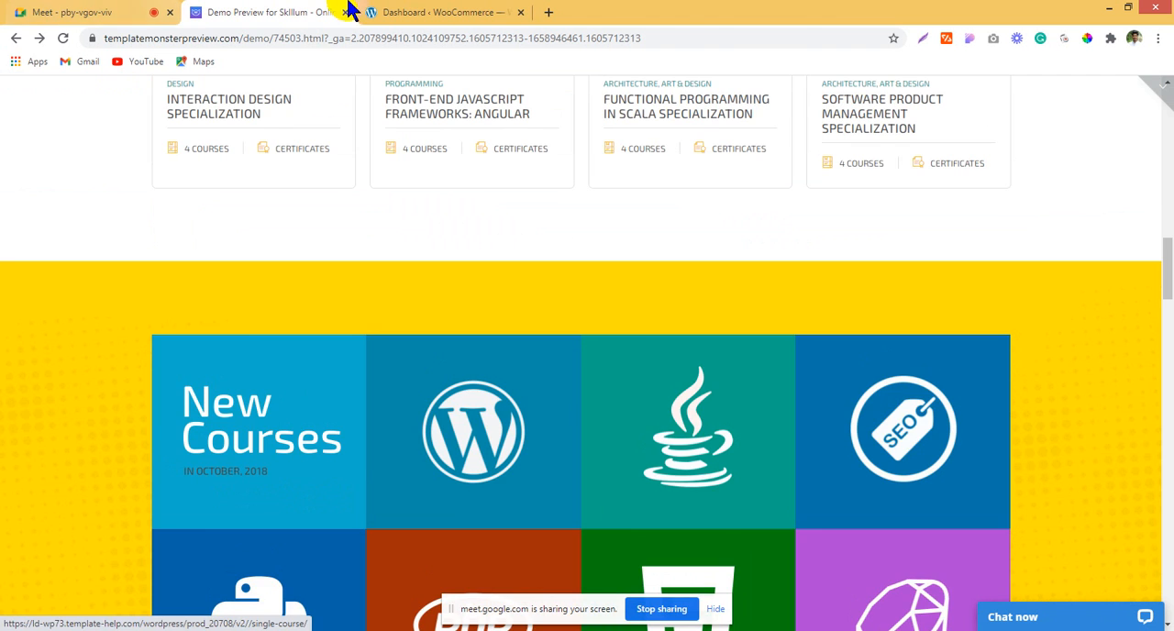
left_click(498, 13)
left_click(256, 12)
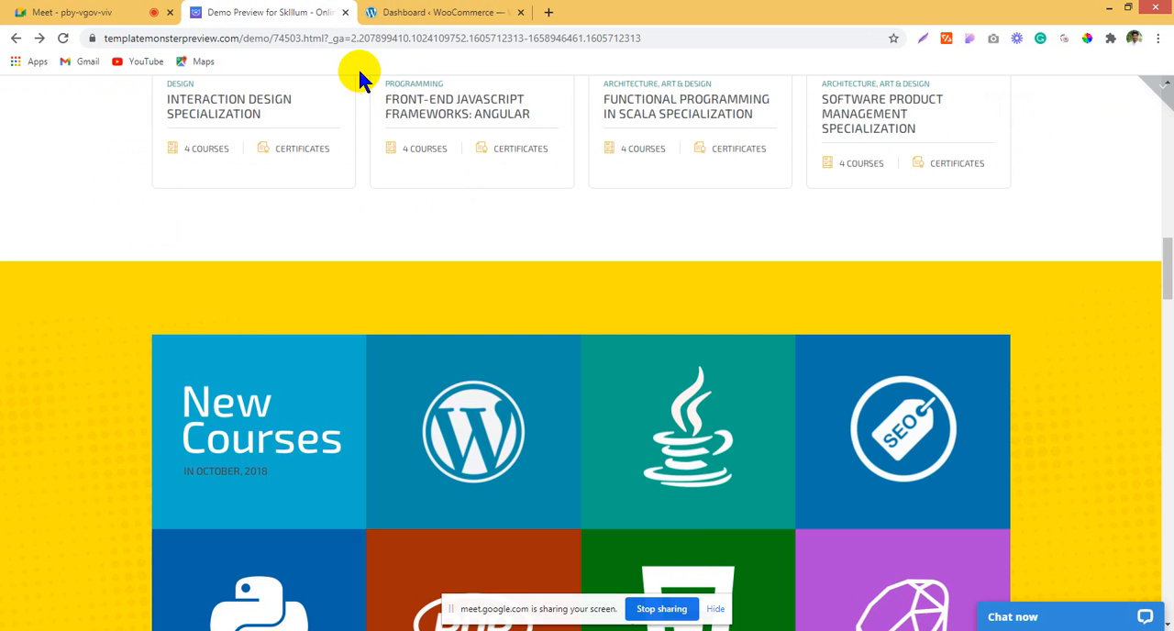
Step: Open the Development of Your Business Skills course from the Our Courses grid in a new browser tab
scroll(693, 547, "up", 3)
scroll(690, 541, "up", 4)
scroll(513, 468, "down", 1)
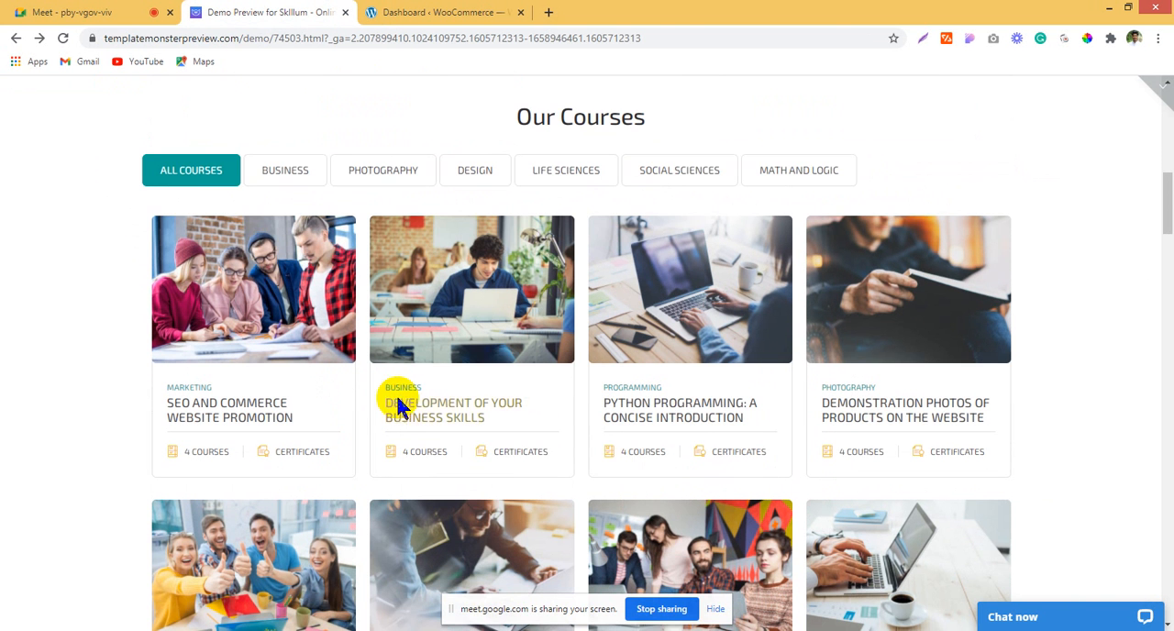
right_click(398, 406)
left_click(423, 412)
left_click(431, 12)
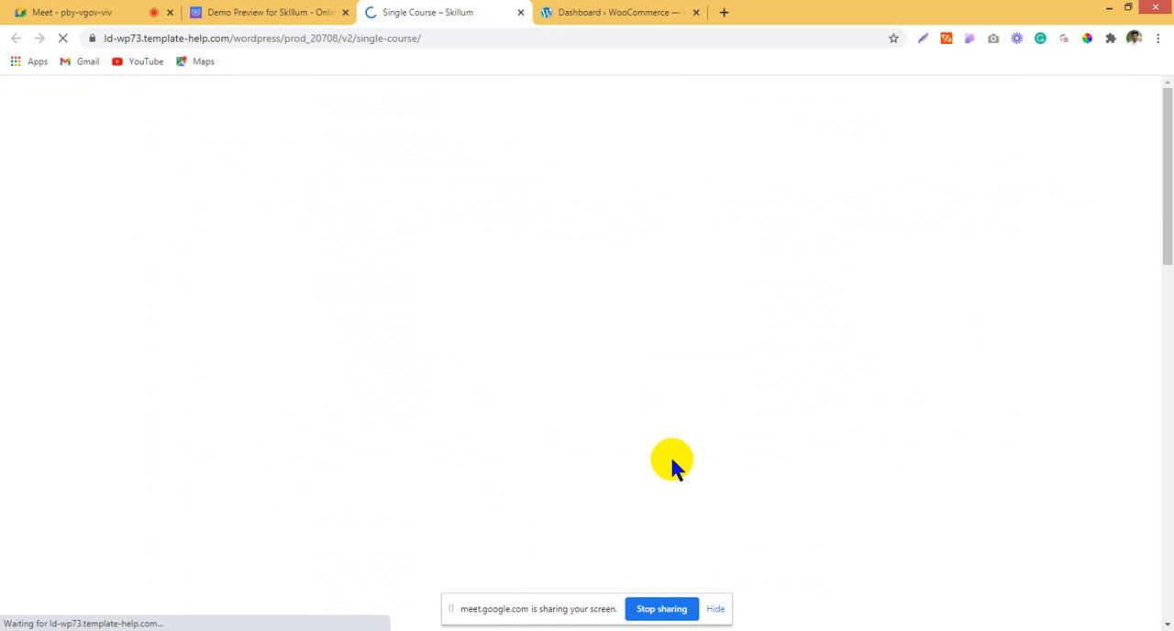
Step: Examine the top of the Single Course page, highlighting the Our Courses heading below the site header
scroll(671, 458, "down", 2)
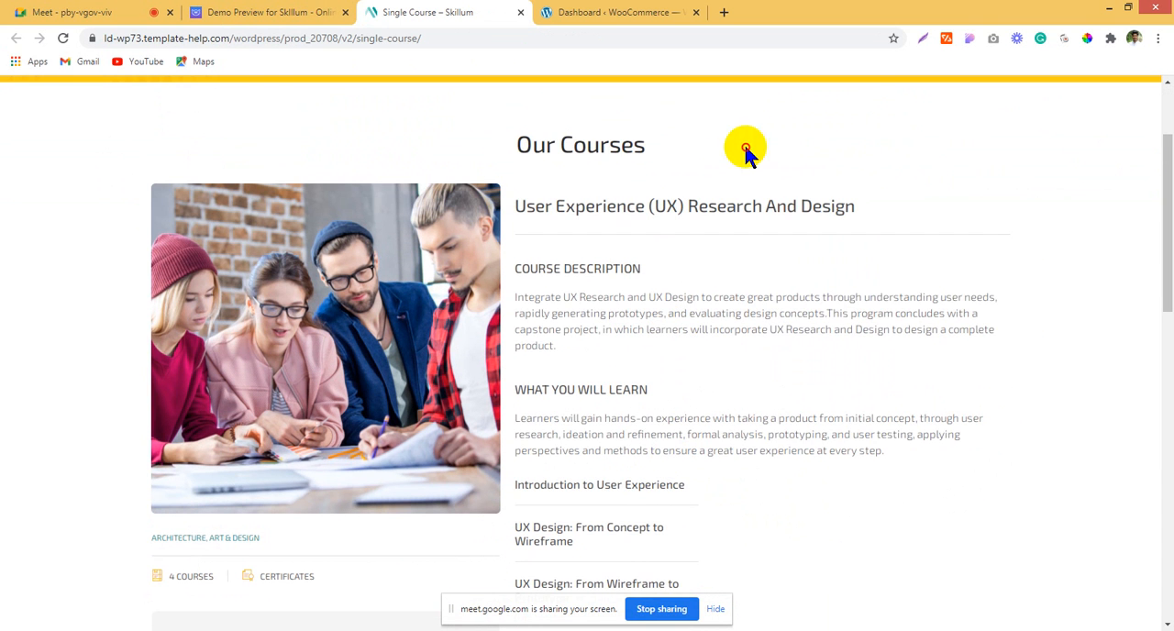
left_click_drag(744, 146, 531, 147)
scroll(799, 349, "up", 3)
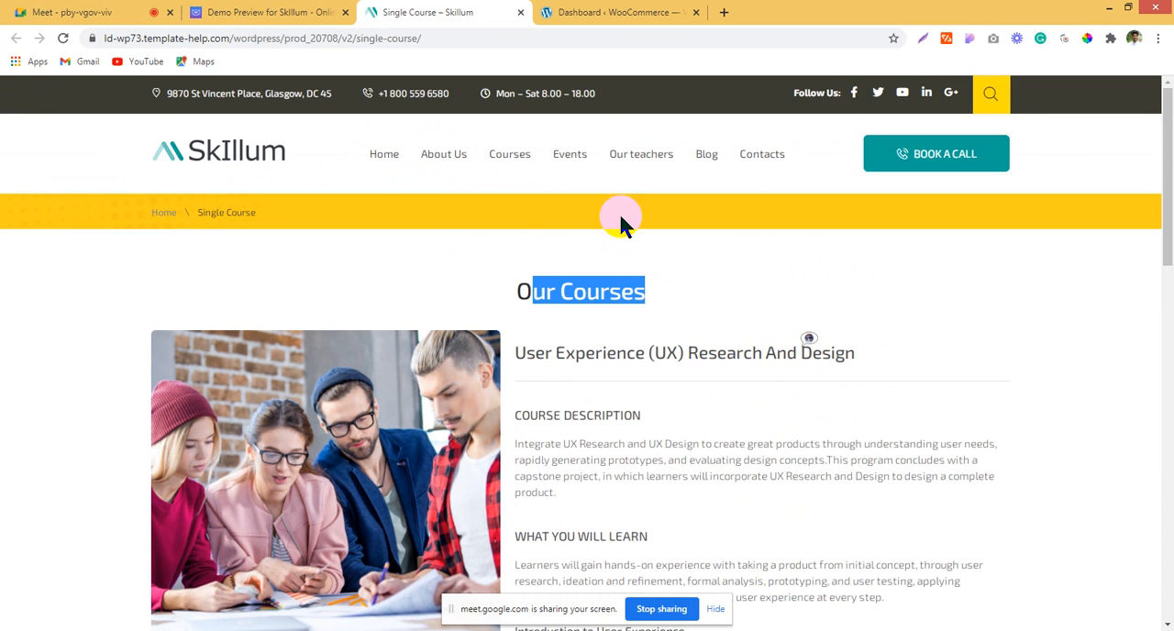
scroll(525, 192, "down", 2)
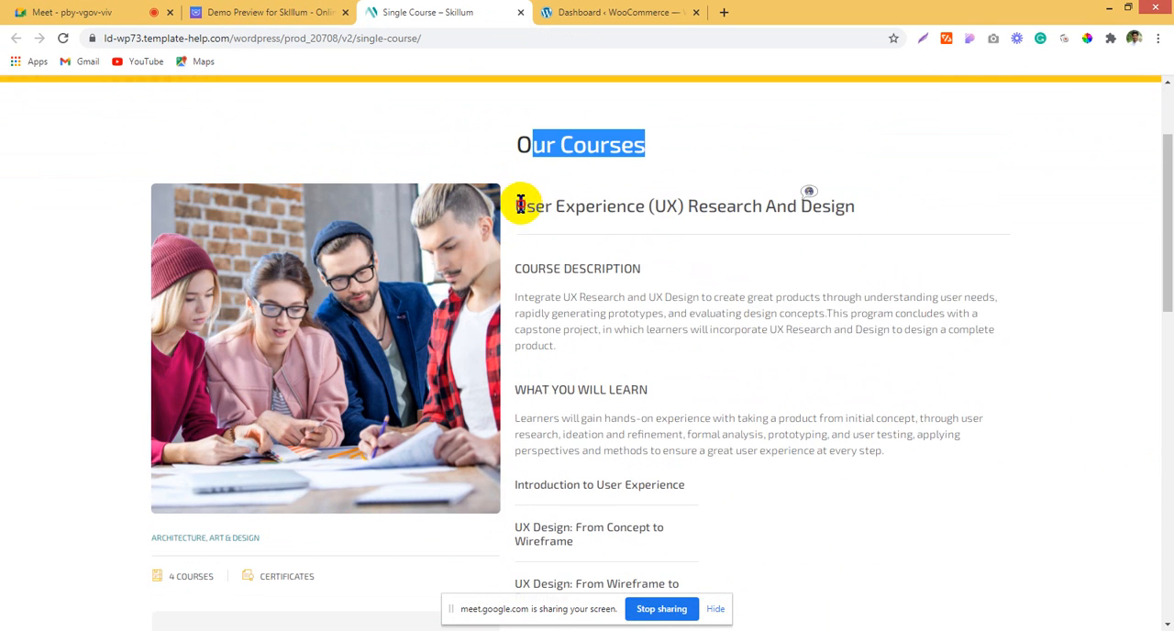
Step: Highlight the User Experience (UX) Research And Design title and Course Description heading, and examine the learning and prior-knowledge sections
left_click_drag(517, 205, 1058, 213)
left_click(764, 327)
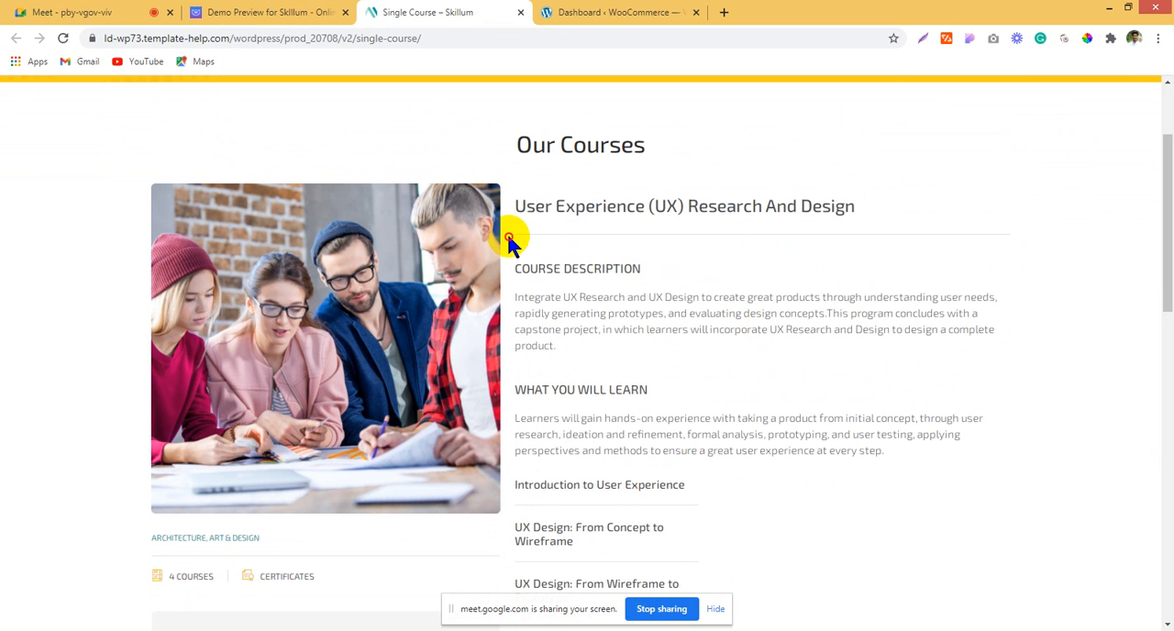
left_click_drag(508, 238, 1066, 270)
left_click(940, 270)
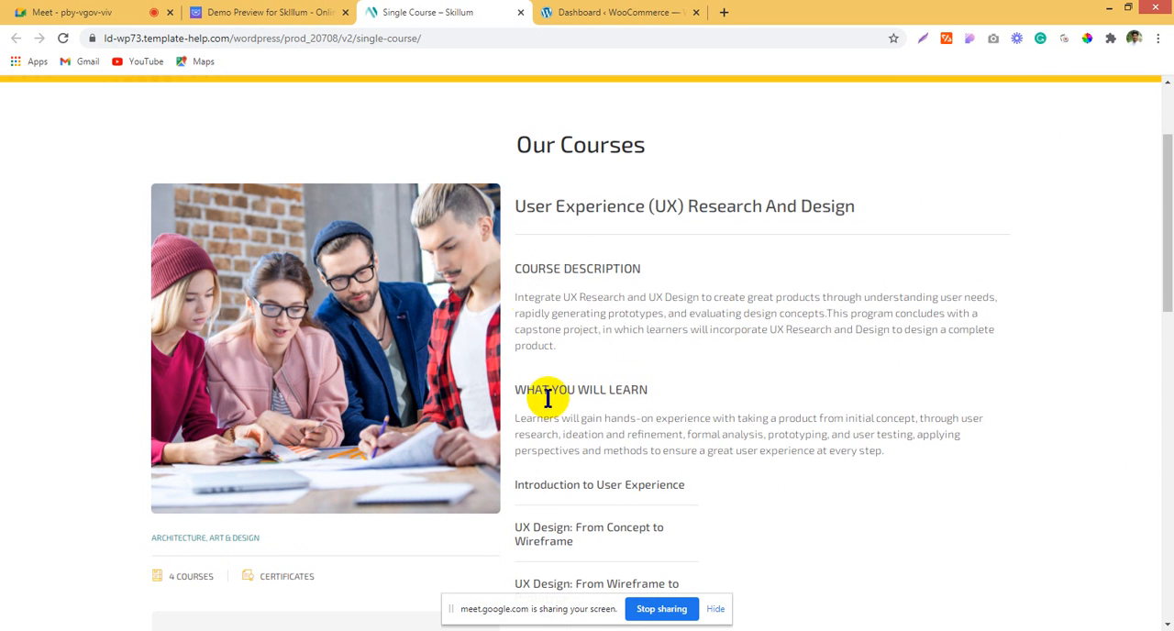
scroll(564, 458, "down", 4)
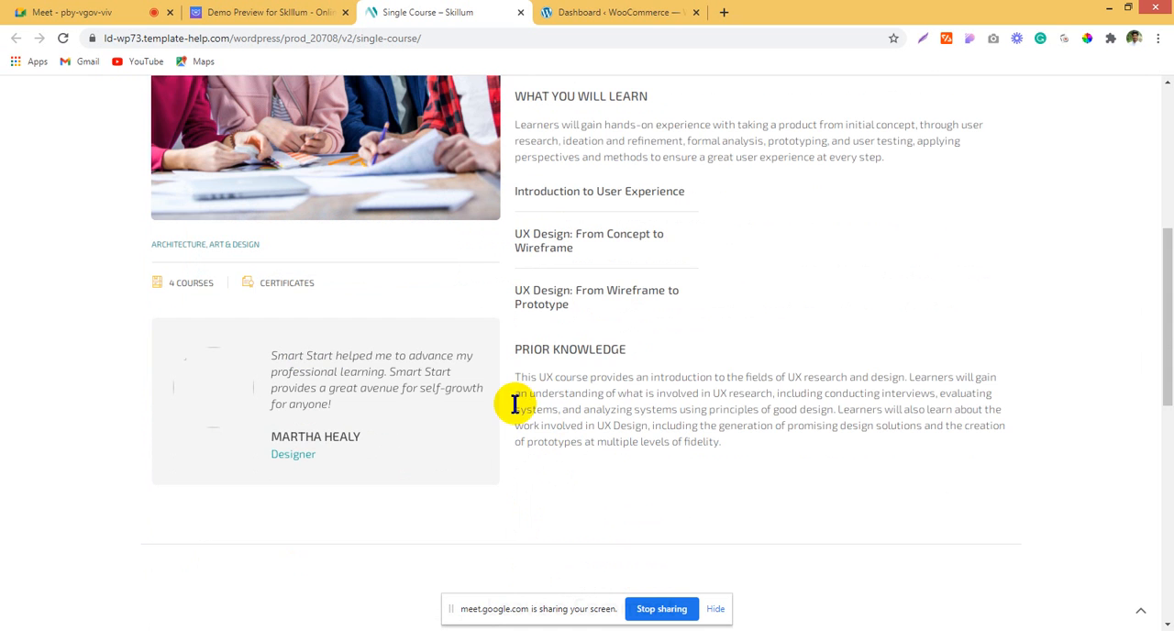
Step: Highlight the 4 Courses label, and examine the testimonial and the Leave a Comment form on the Single Course page
left_click_drag(162, 284, 184, 285)
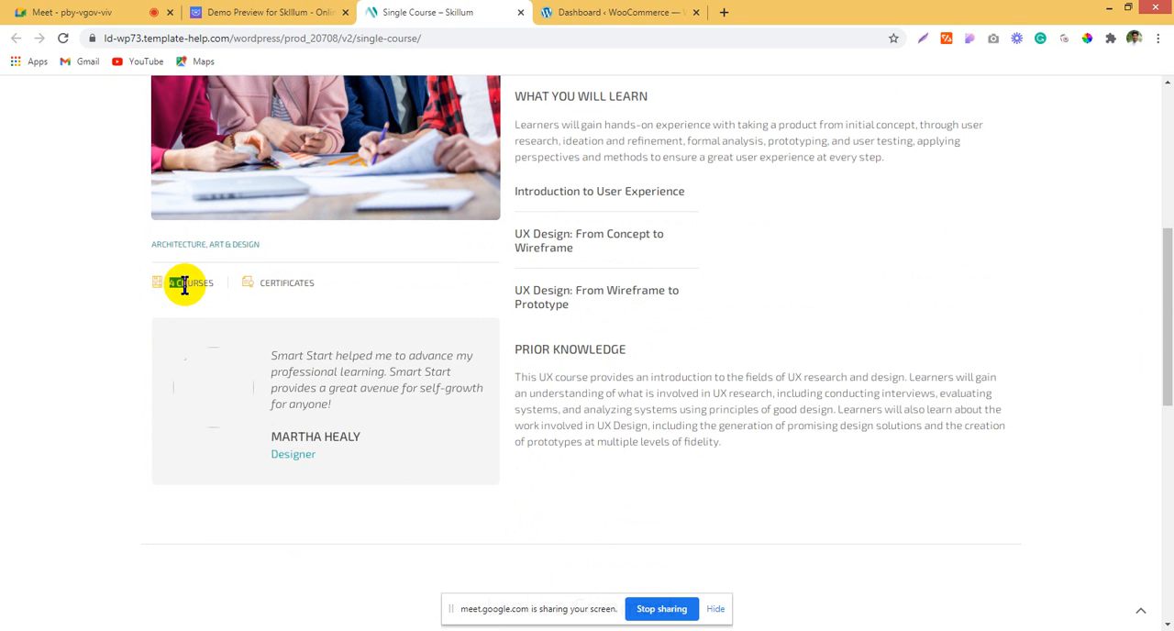
left_click(183, 283)
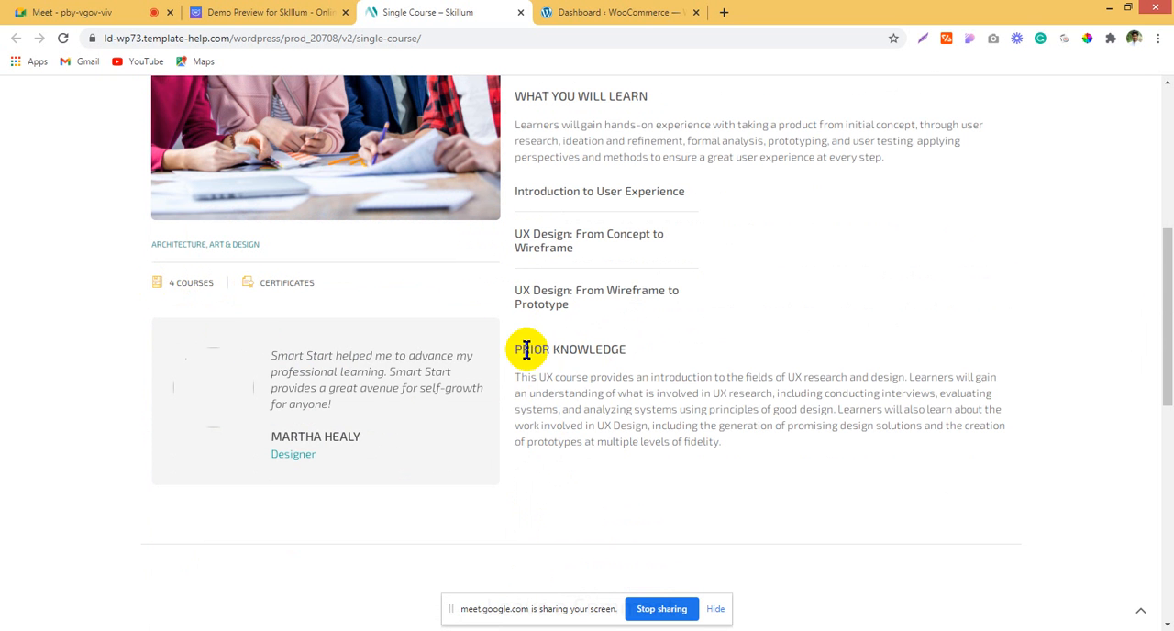
scroll(563, 448, "down", 2)
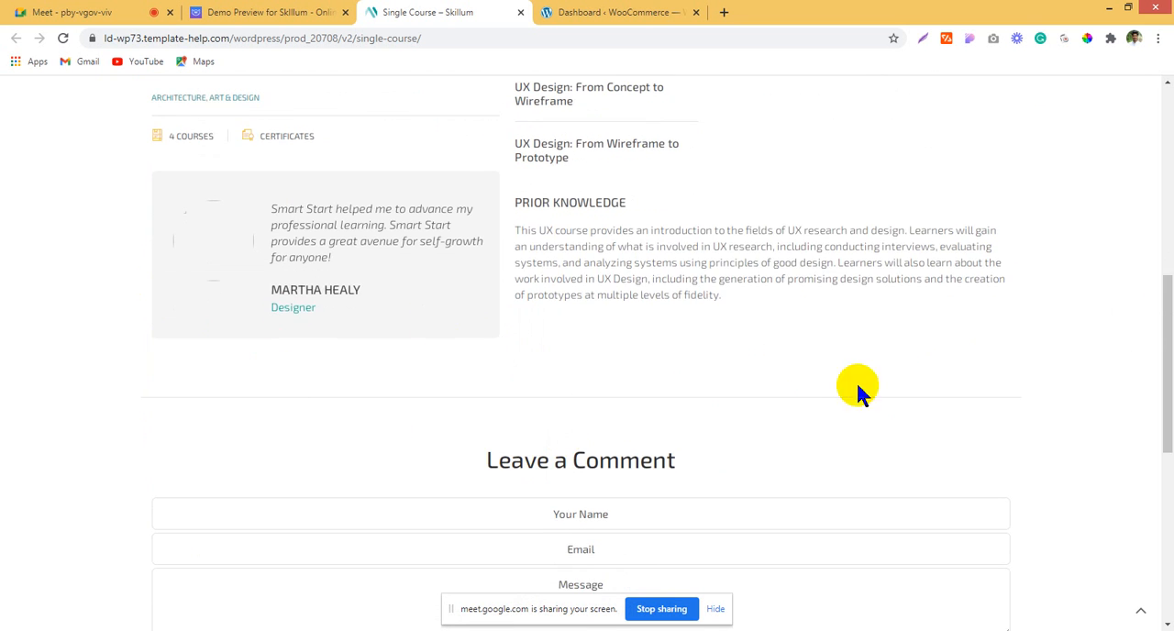
scroll(858, 387, "down", 2)
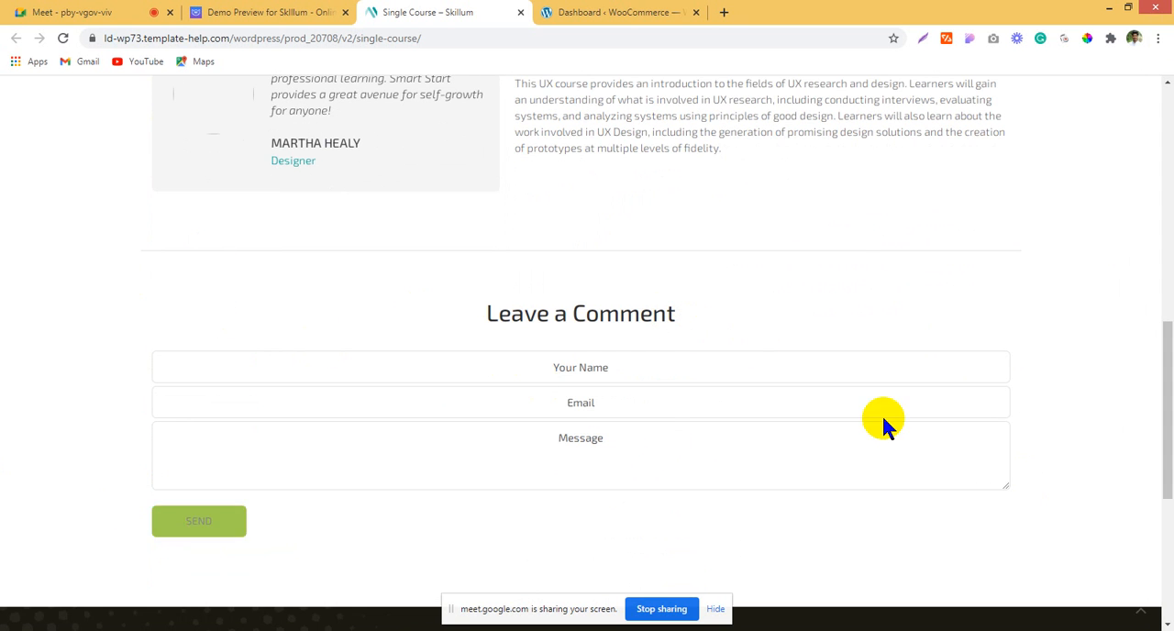
scroll(883, 418, "down", 5)
scroll(728, 550, "up", 15)
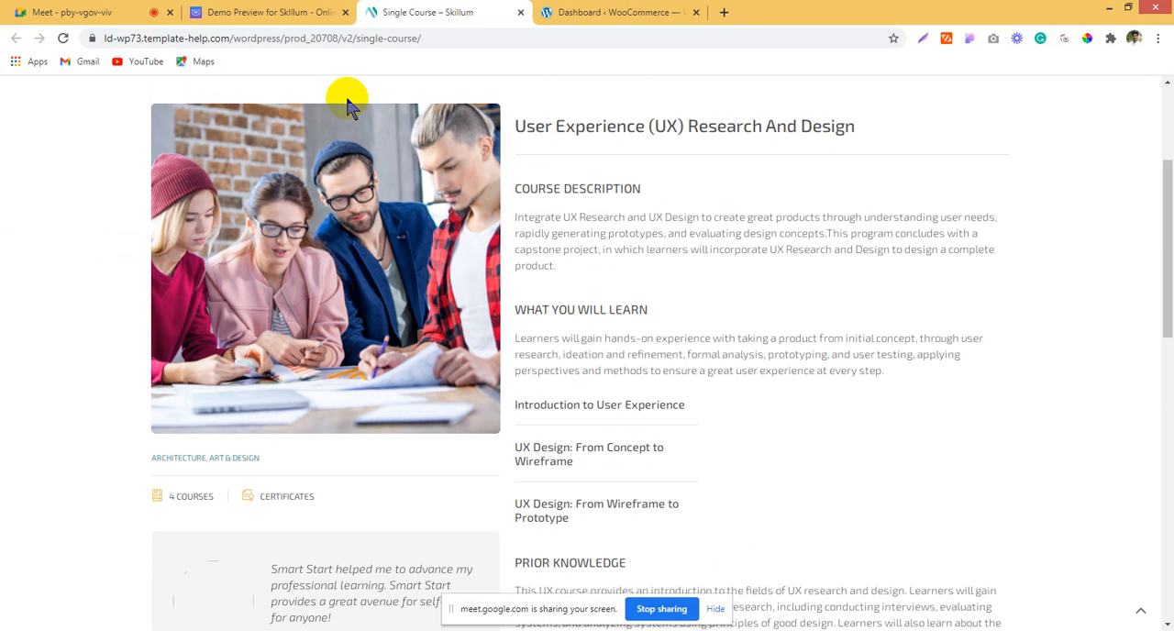
Step: Switch to the WordPress dashboard and open the form for adding a new page in a separate browser tab
left_click(616, 12)
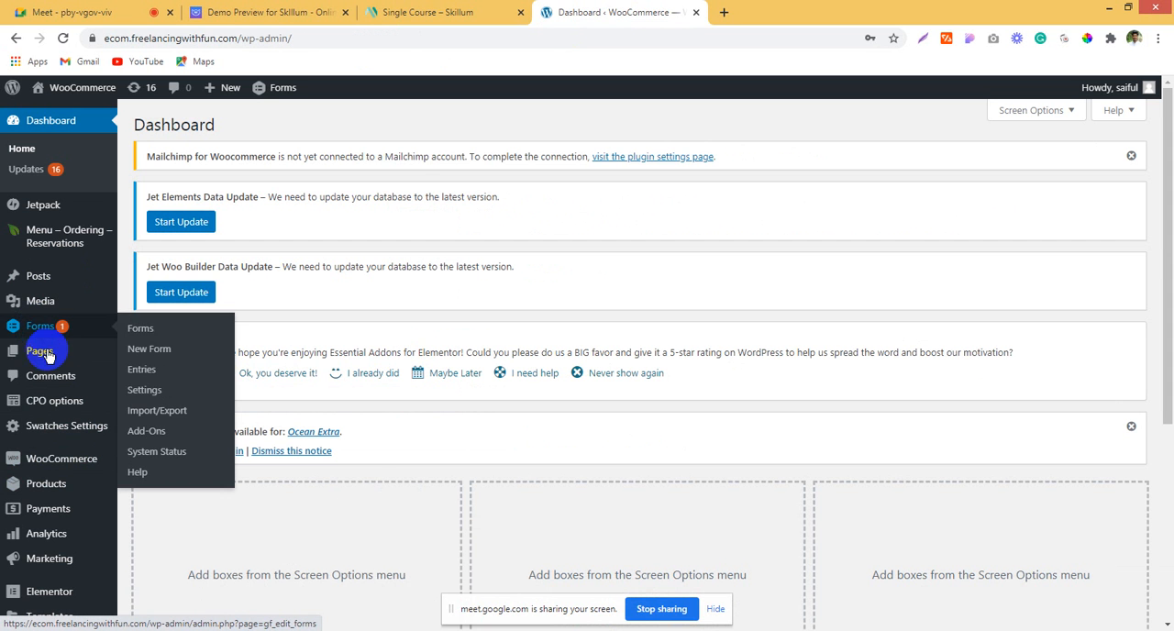
right_click(152, 366)
left_click(193, 388)
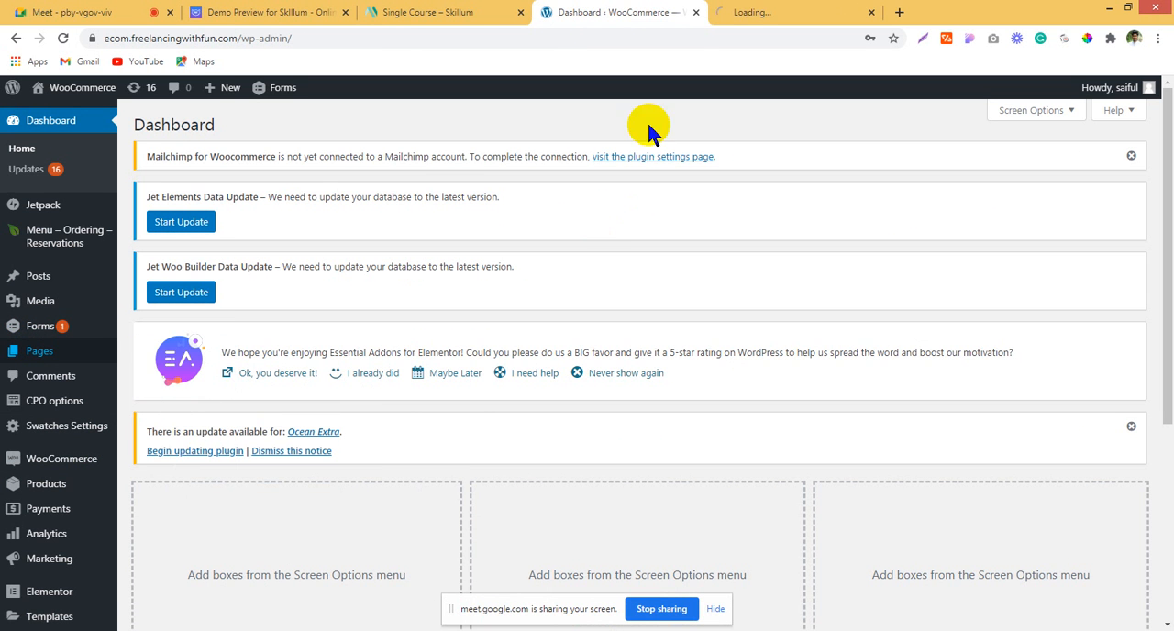
left_click(724, 20)
left_click(600, 11)
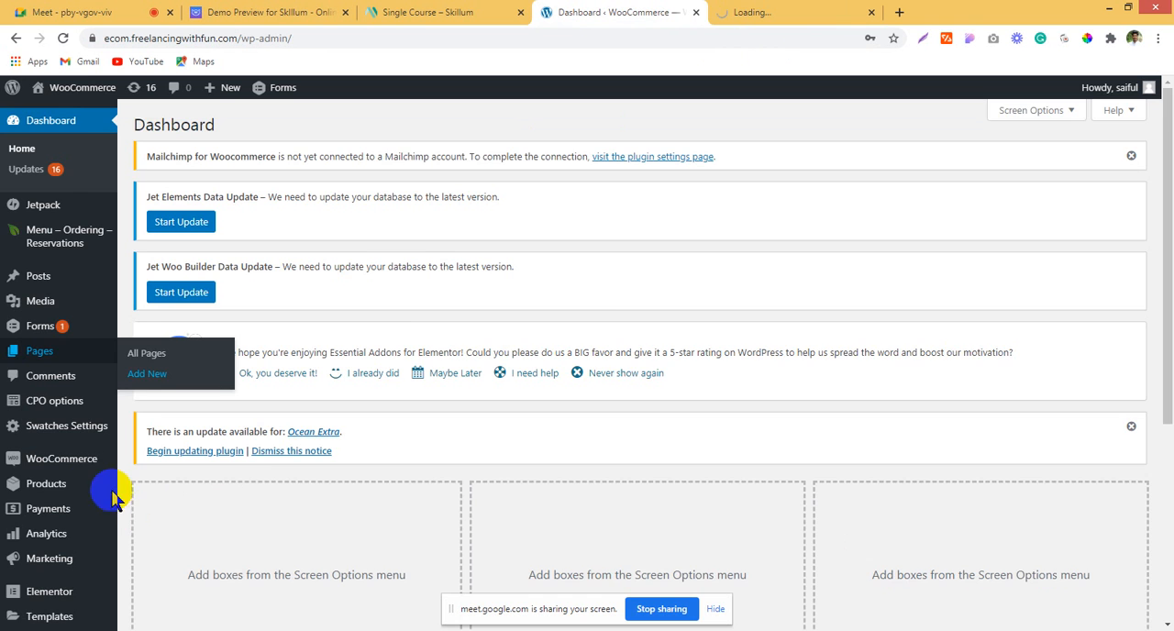
Step: Open the Add Plugins page and search the plugin directory for "custom screen"
mouse_move(94, 481)
scroll(46, 513, "down", 3)
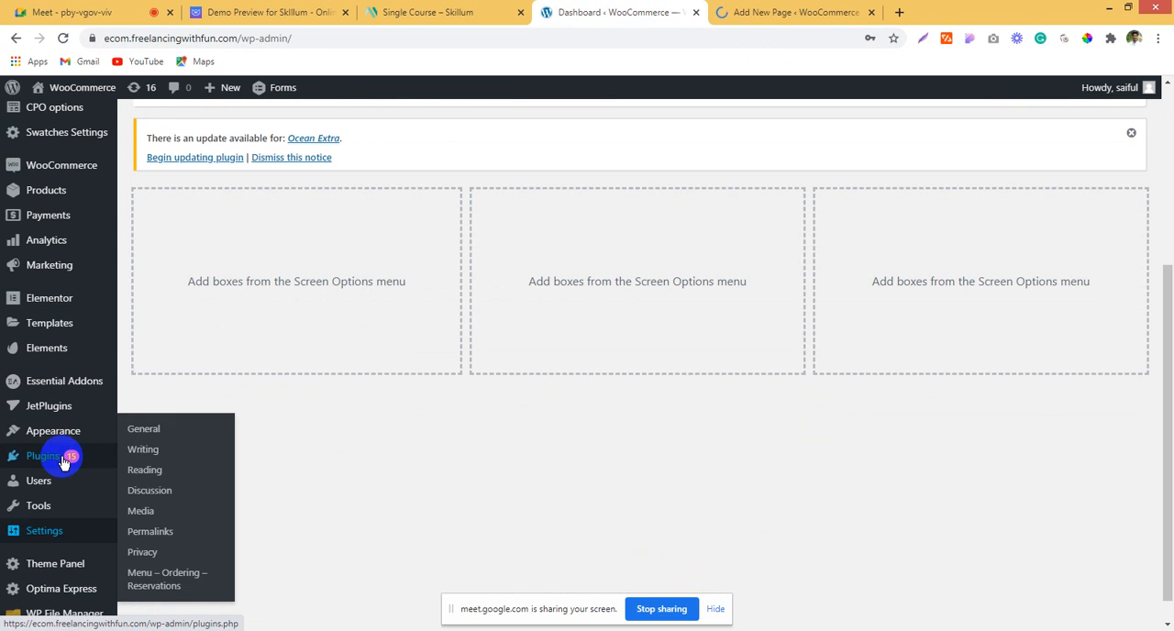
mouse_move(90, 458)
left_click(146, 479)
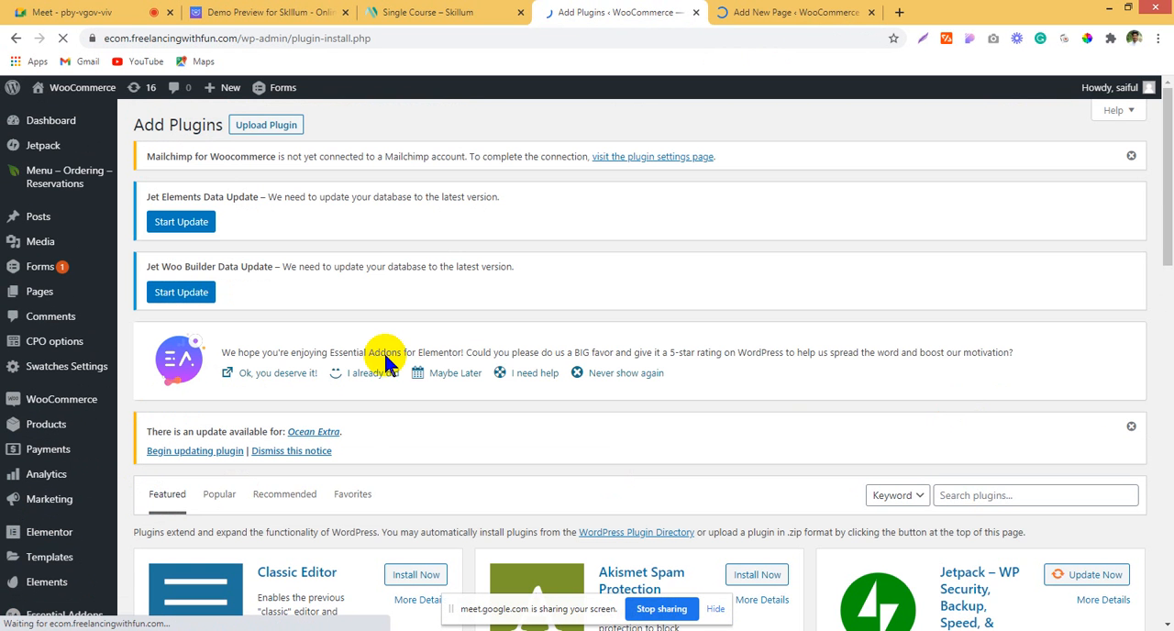
left_click(945, 495)
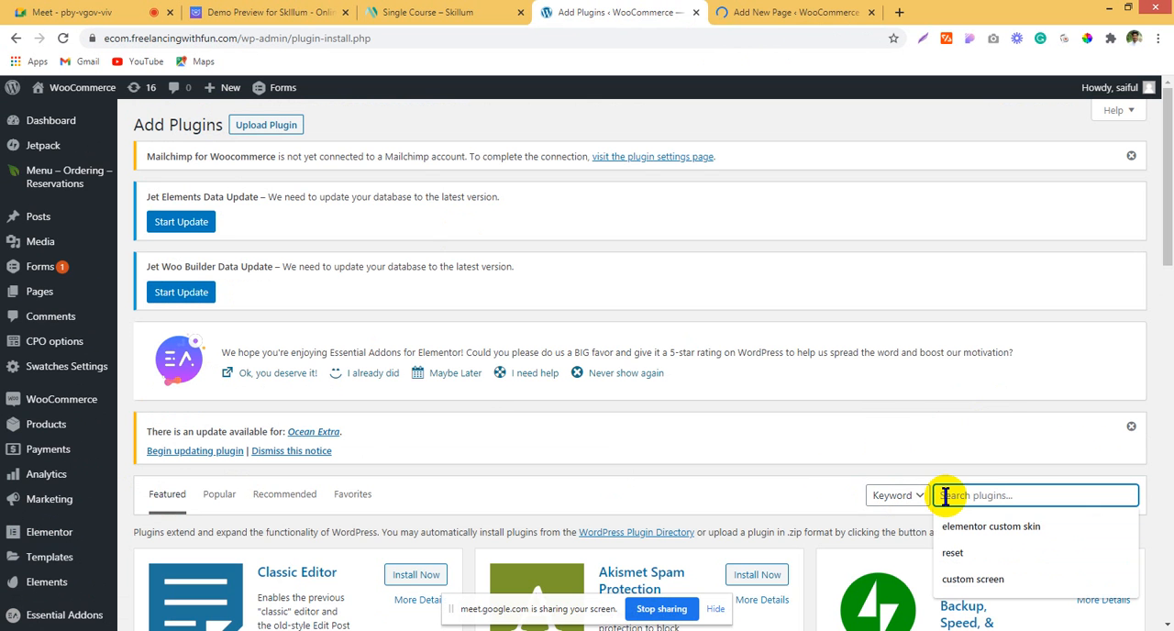
left_click(1004, 579)
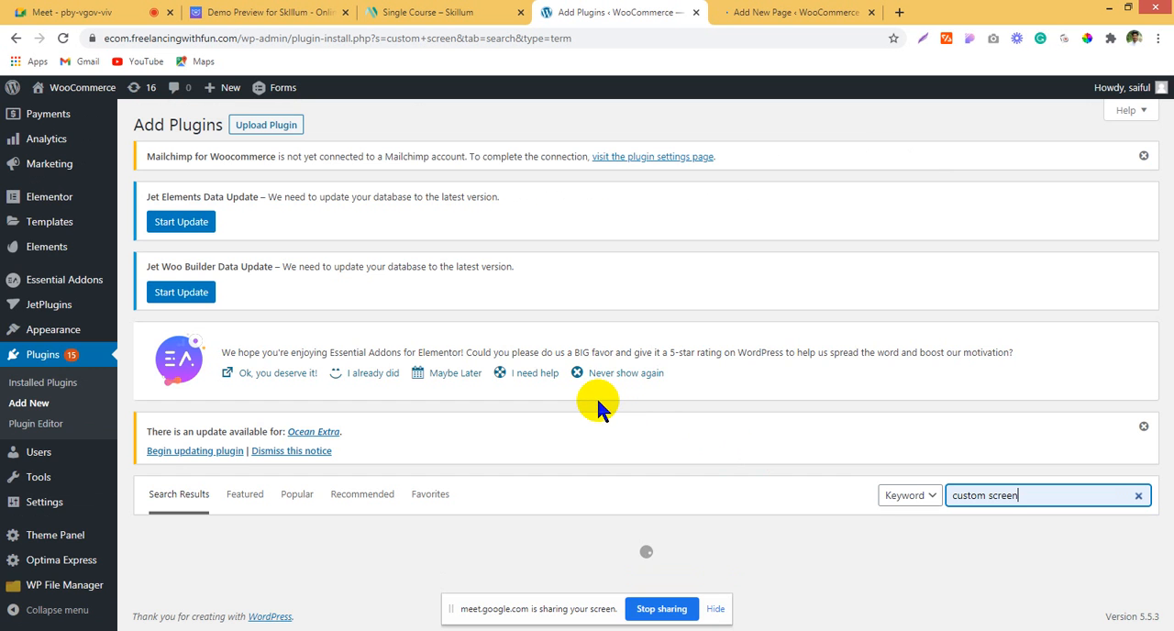
Step: Install the Custom Post Type UI plugin by WebDevStudios from the search results
scroll(596, 396, "down", 3)
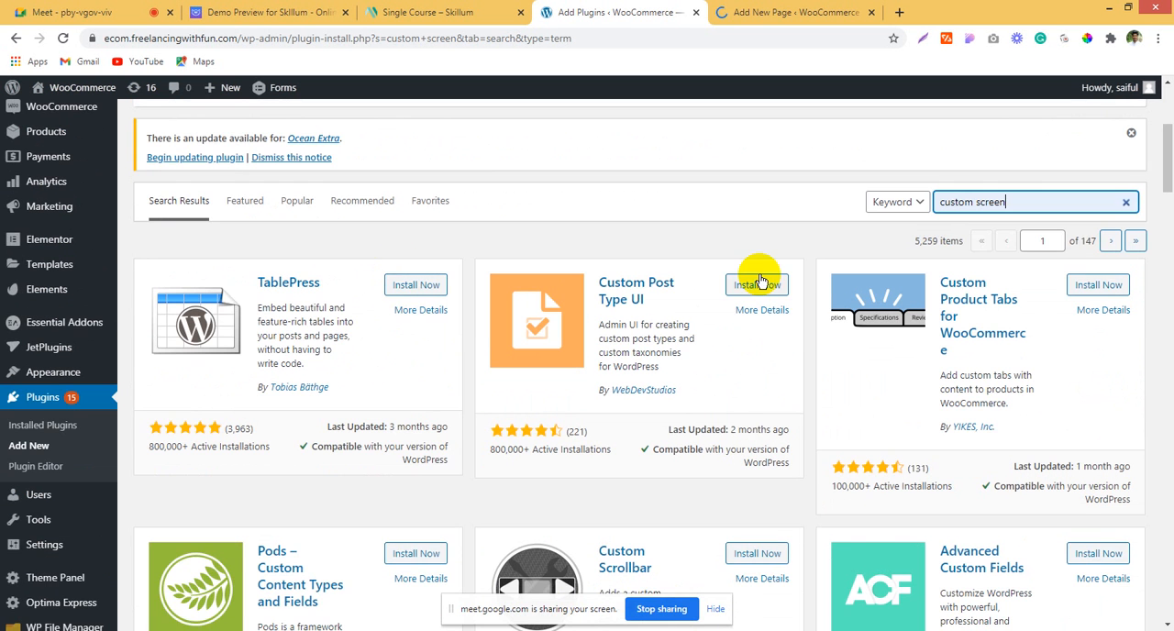
scroll(750, 413, "down", 2)
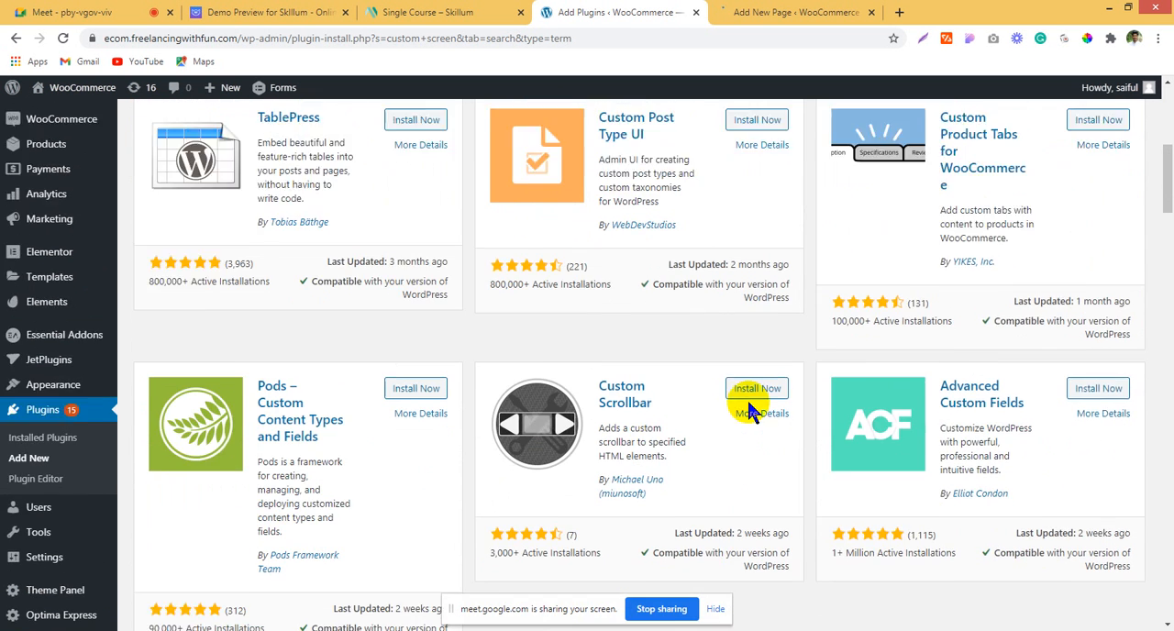
scroll(750, 413, "up", 1)
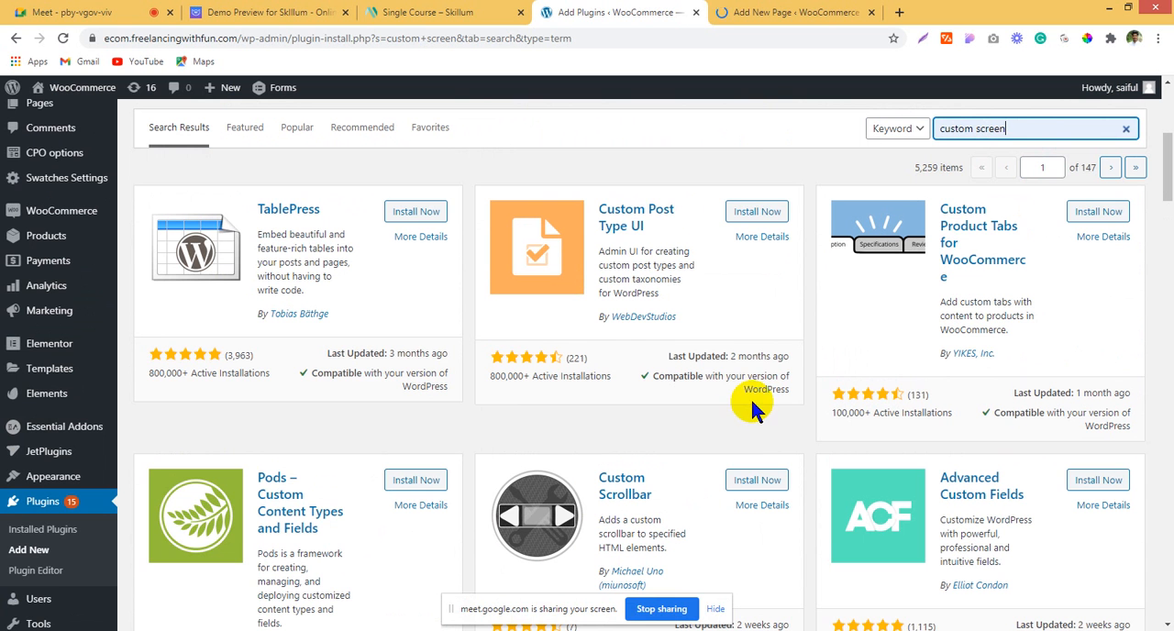
left_click(759, 211)
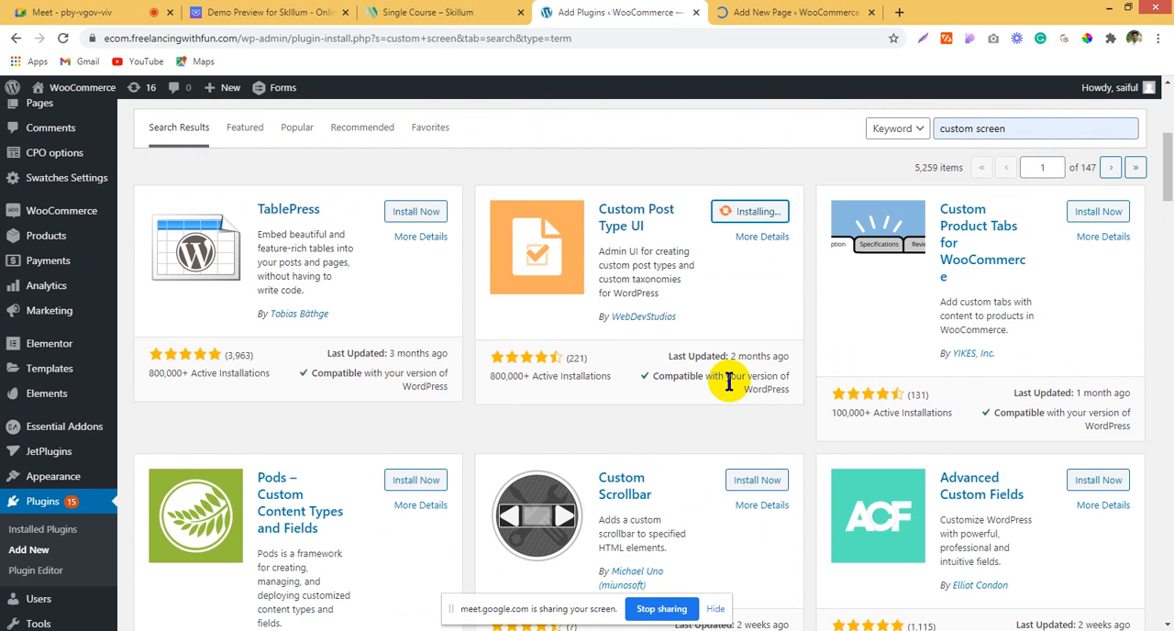
Step: Open the details of the Smash Balloon Social Post Feed plugin in a new browser tab
scroll(729, 383, "down", 5)
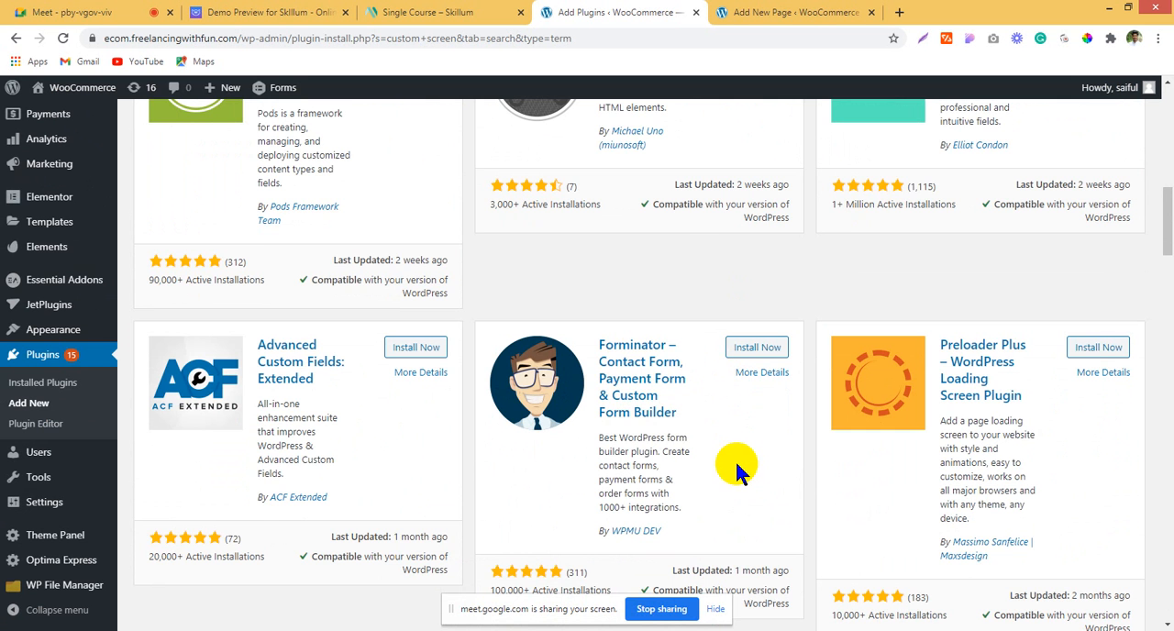
scroll(735, 459, "down", 2)
scroll(734, 460, "down", 4)
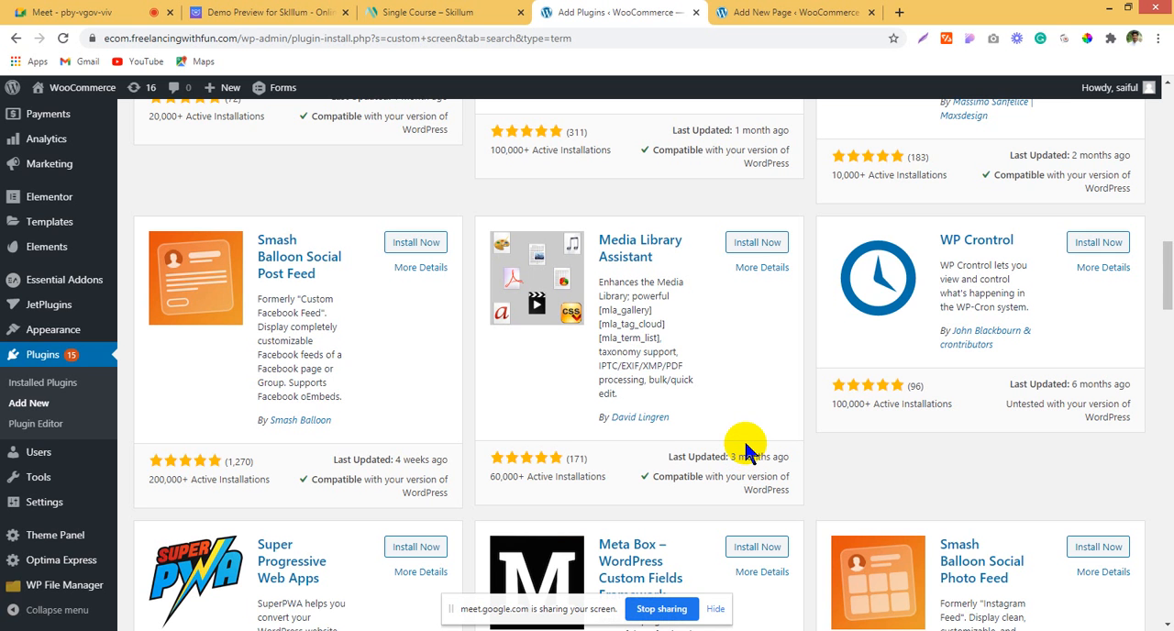
right_click(303, 263)
left_click(365, 272)
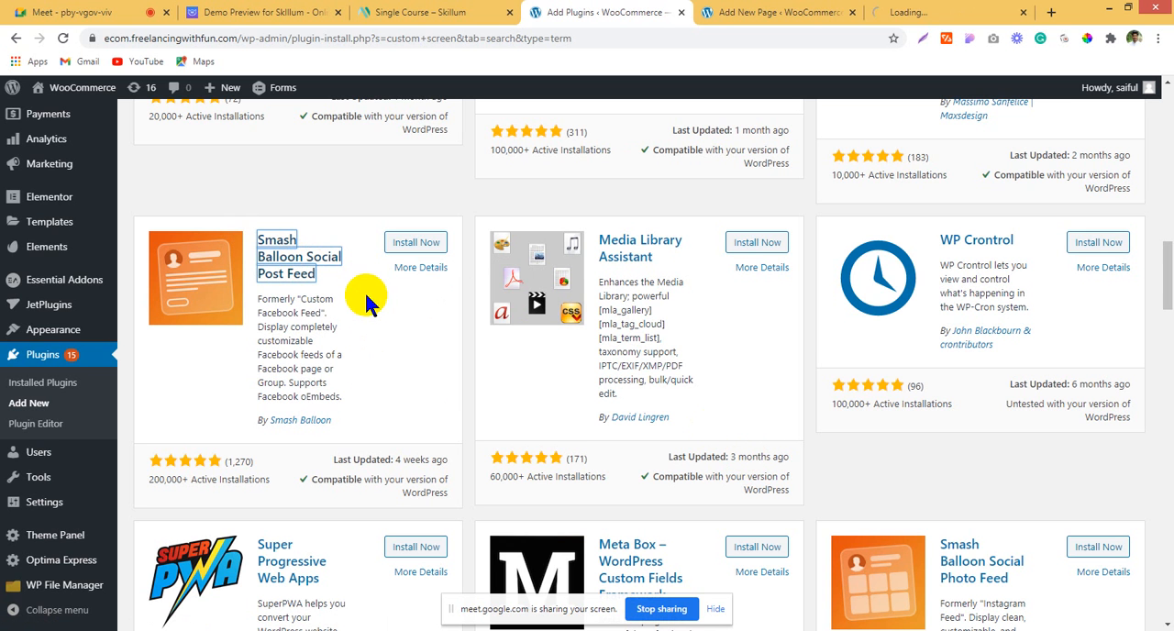
Step: Examine the remaining plugins in the "custom screen" search results down to the end of the list
scroll(367, 393, "down", 3)
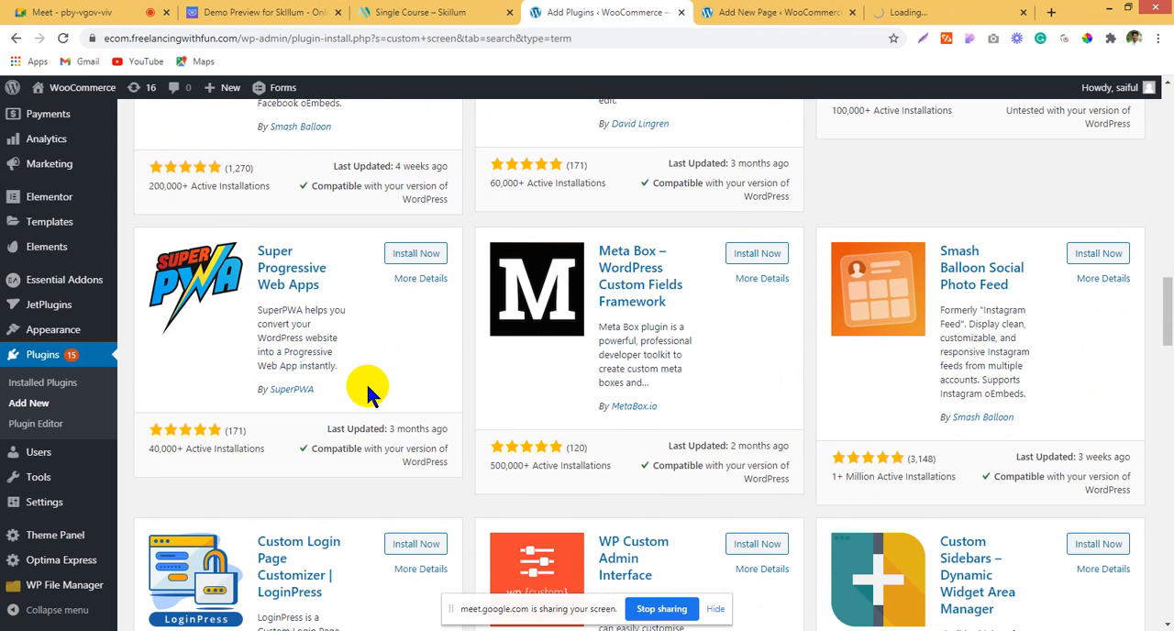
scroll(365, 381, "down", 1)
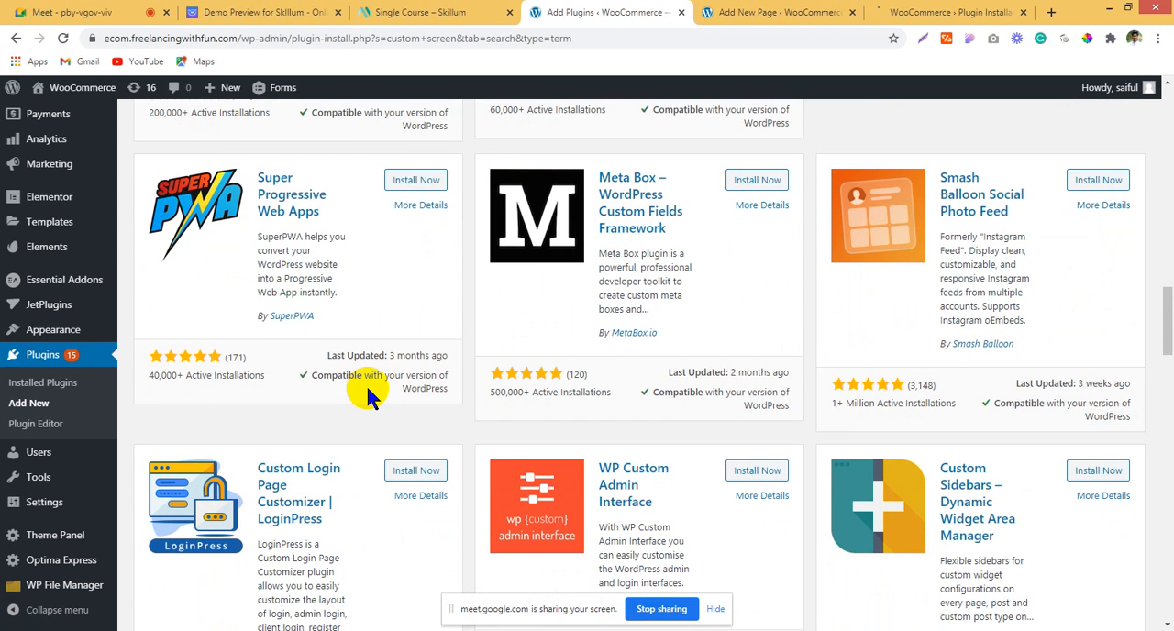
scroll(366, 383, "down", 2)
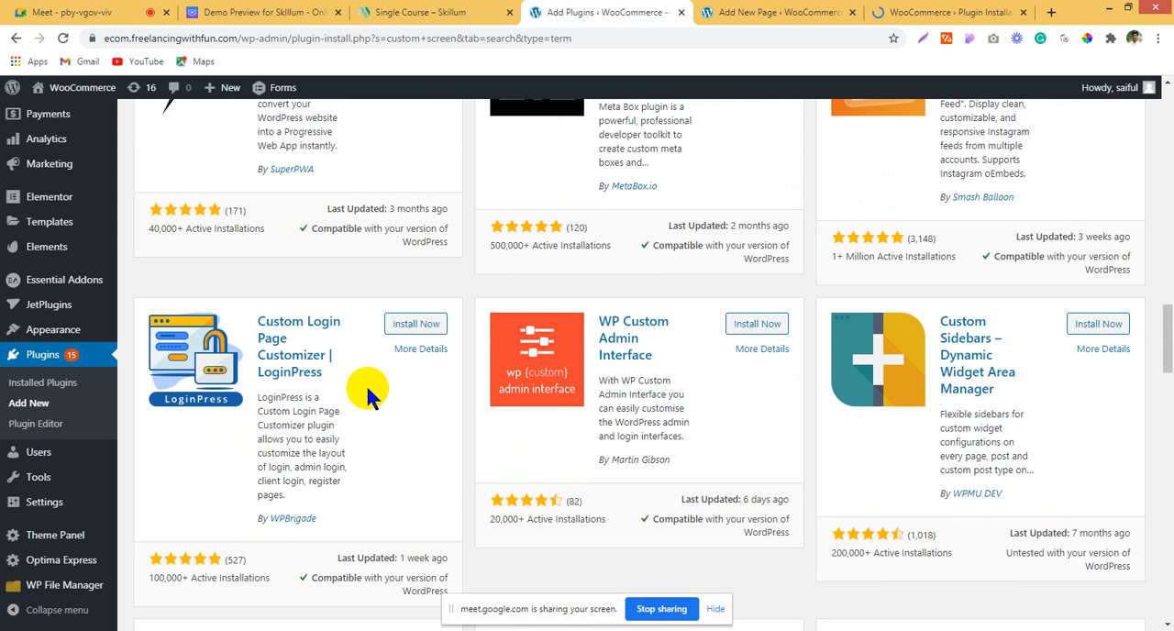
scroll(367, 388, "down", 4)
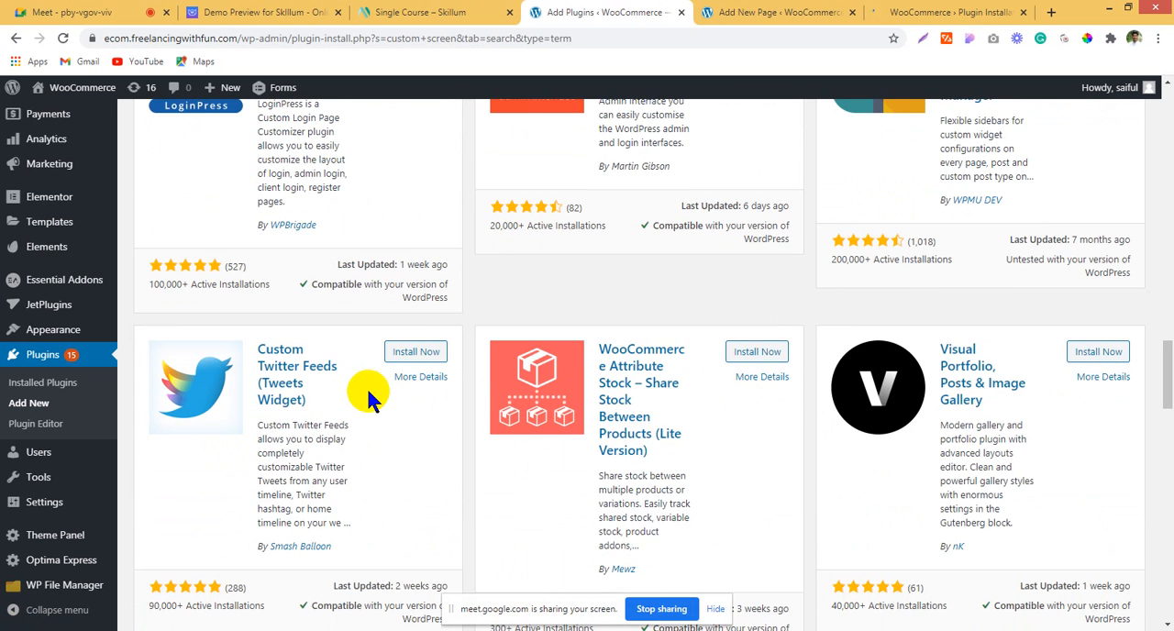
scroll(365, 386, "down", 4)
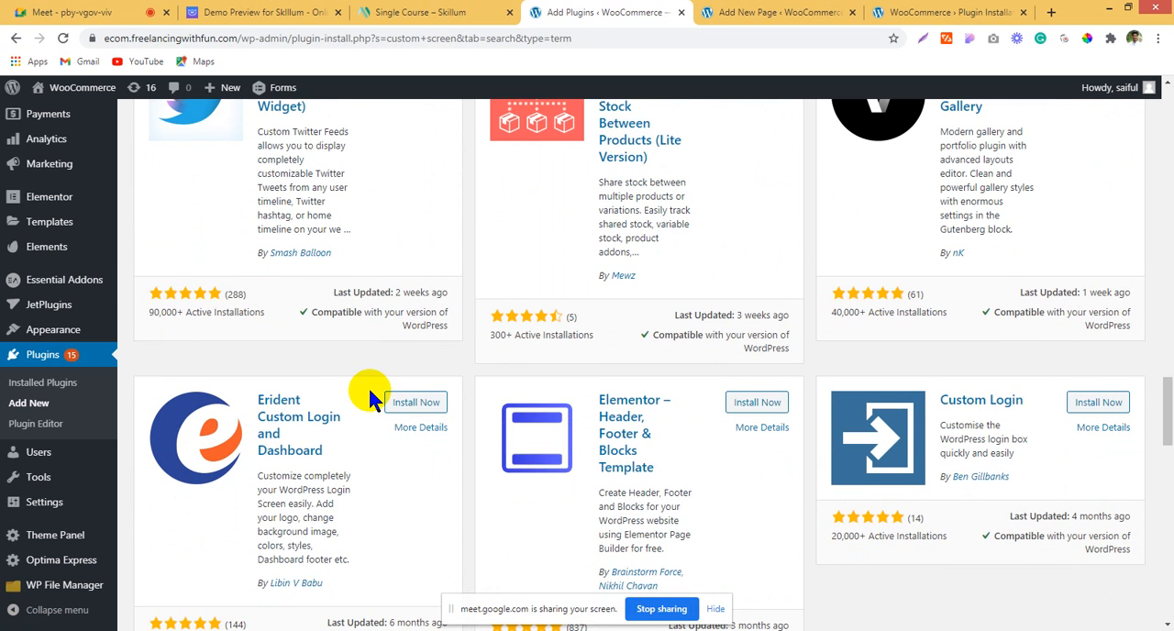
scroll(370, 397, "down", 2)
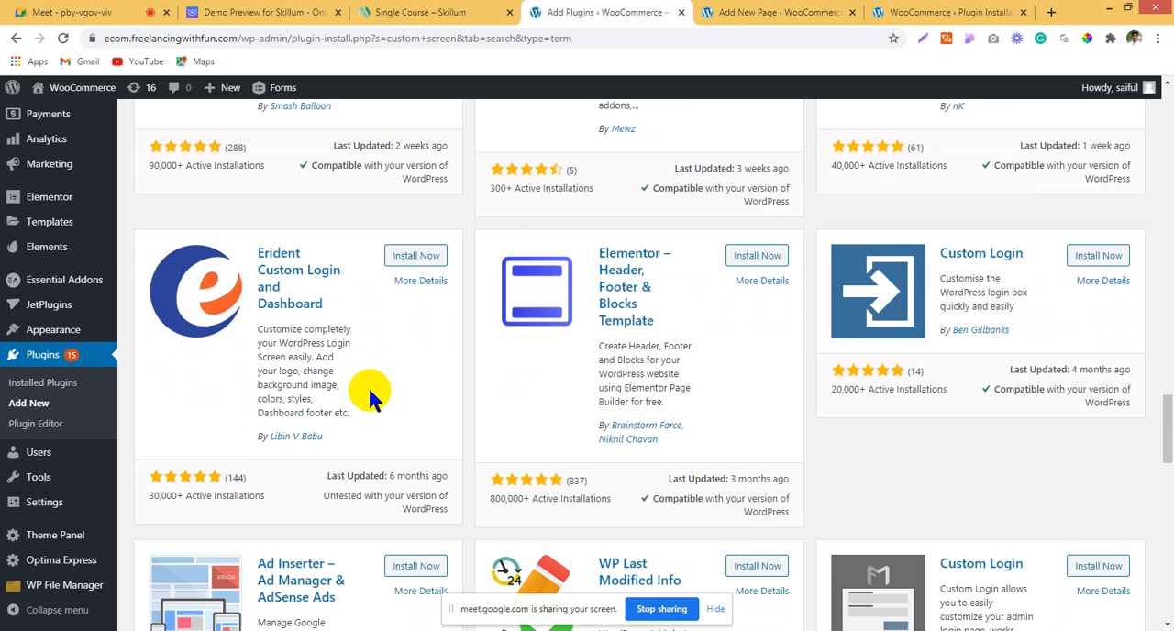
scroll(369, 397, "down", 2)
scroll(369, 397, "down", 5)
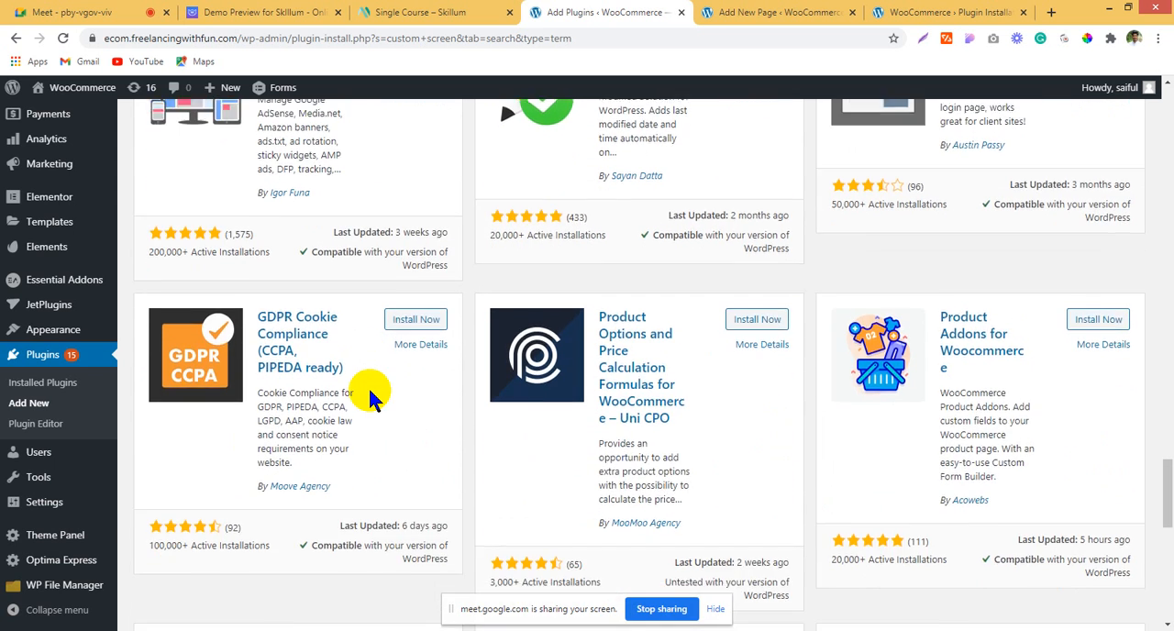
scroll(369, 397, "down", 4)
Step: Activate the installed Custom Post Type UI plugin
scroll(371, 396, "up", 20)
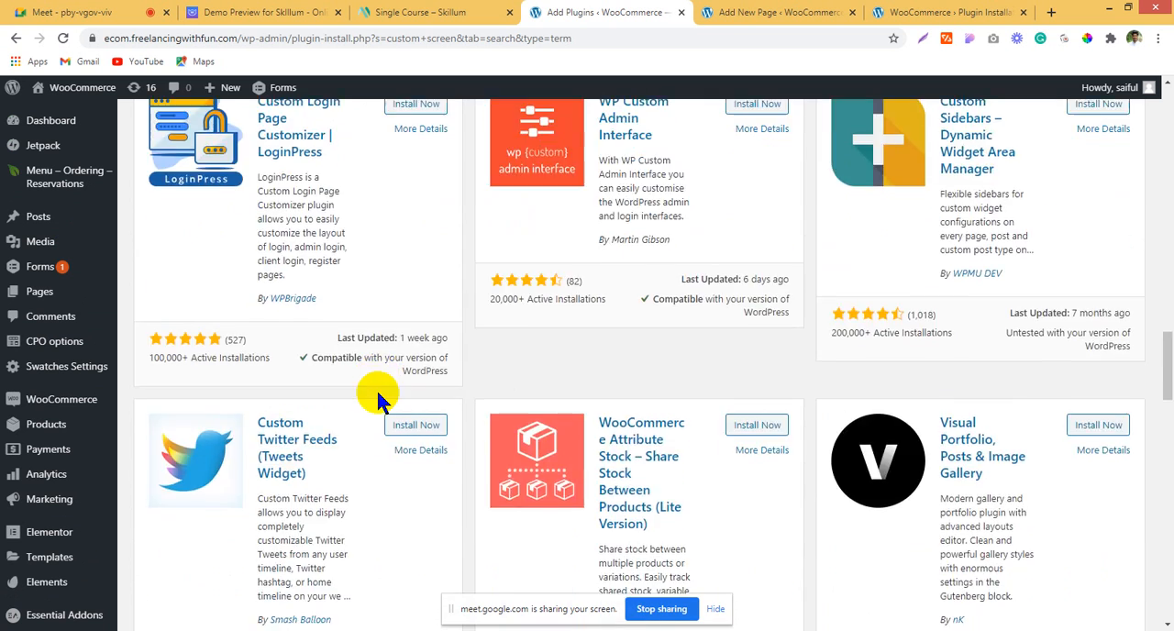
scroll(375, 387, "up", 8)
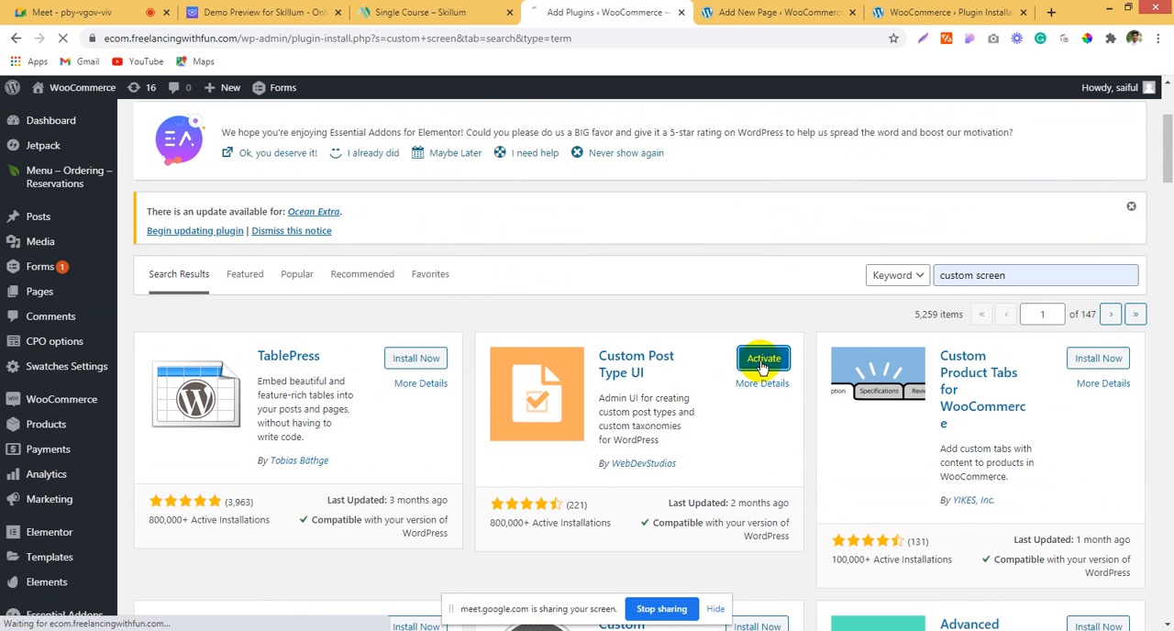
left_click(761, 358)
Step: Dismiss the block editor welcome guide on the new page and title the page "Education"
left_click(822, 11)
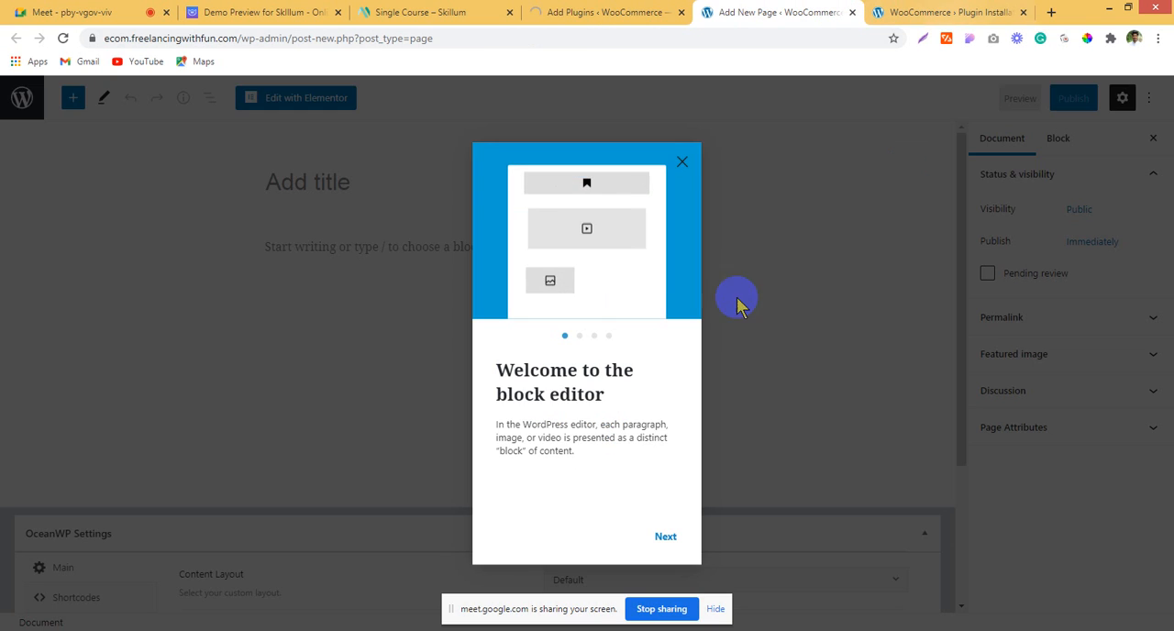
left_click(679, 165)
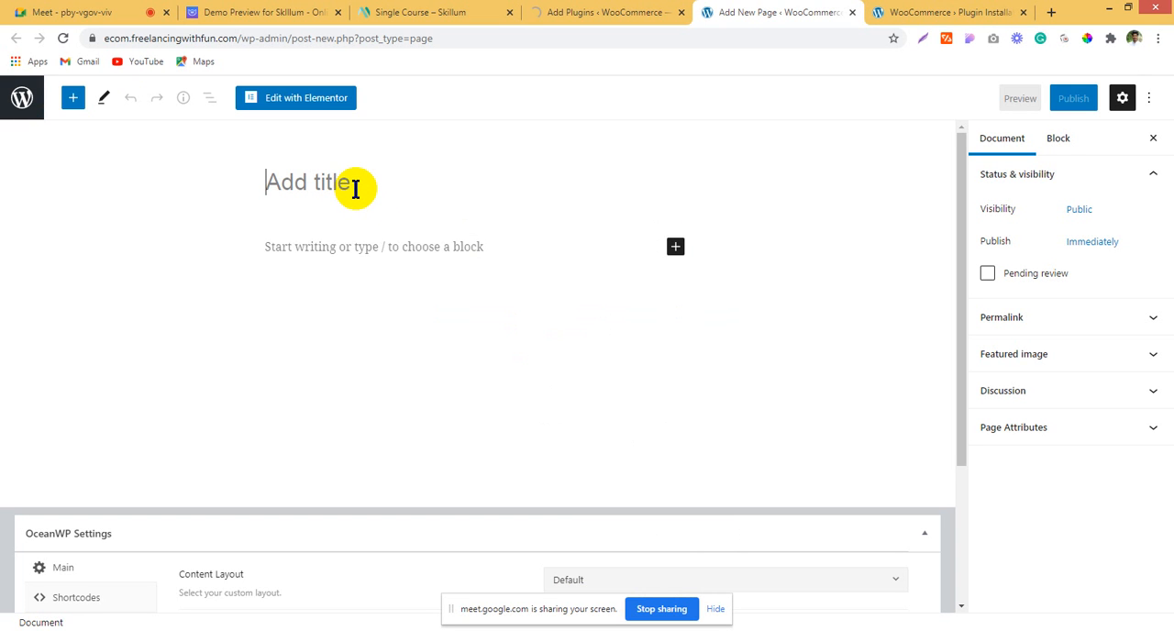
type("education")
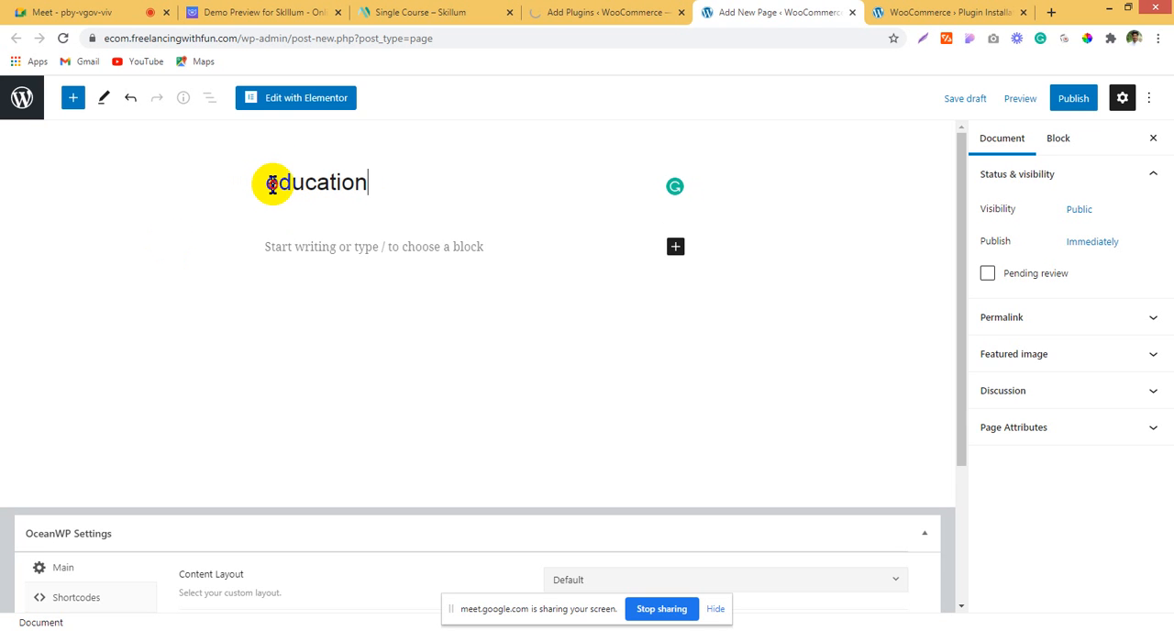
left_click_drag(272, 186, 267, 184)
type("E")
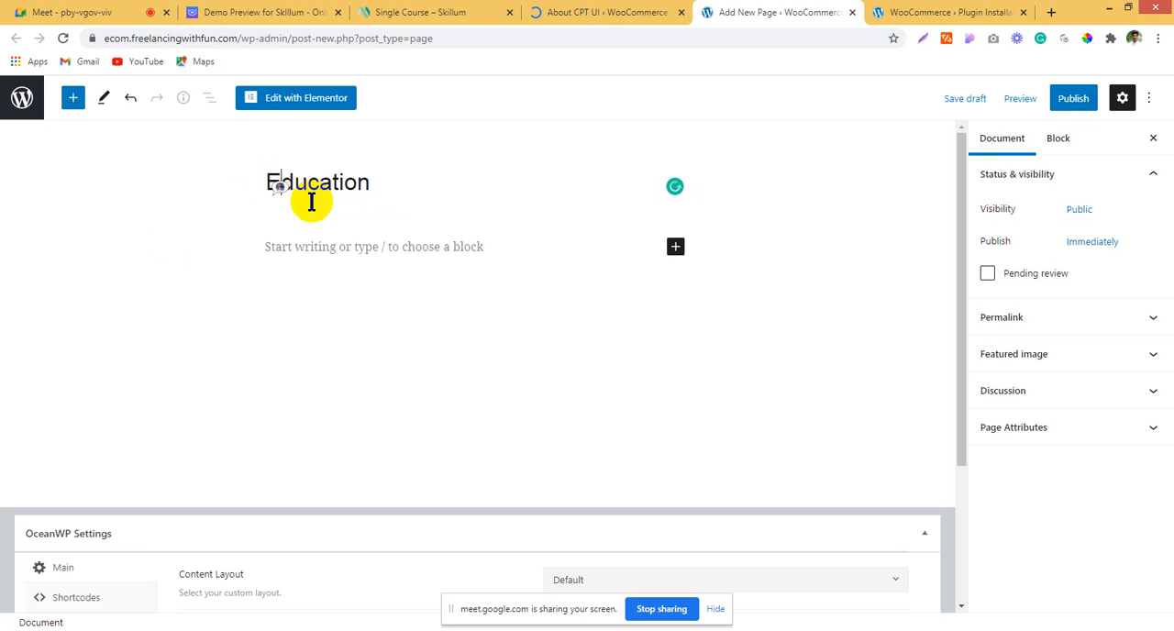
Step: Set the Education page's template to Elementor Canvas and publish the page
left_click(1035, 431)
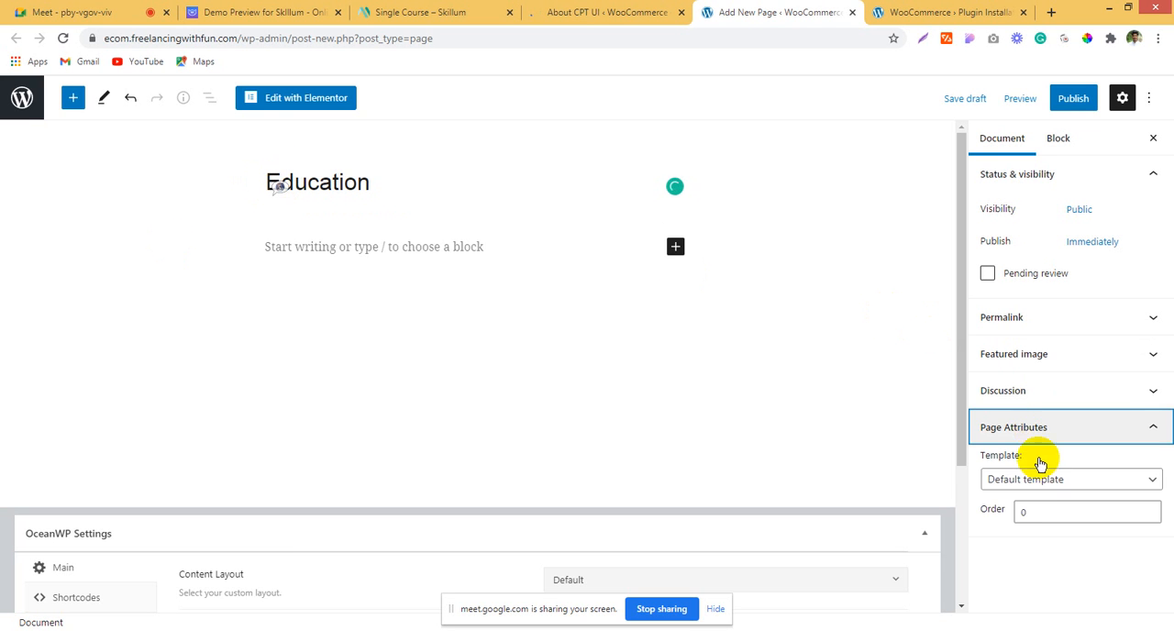
left_click(1041, 478)
left_click(1045, 513)
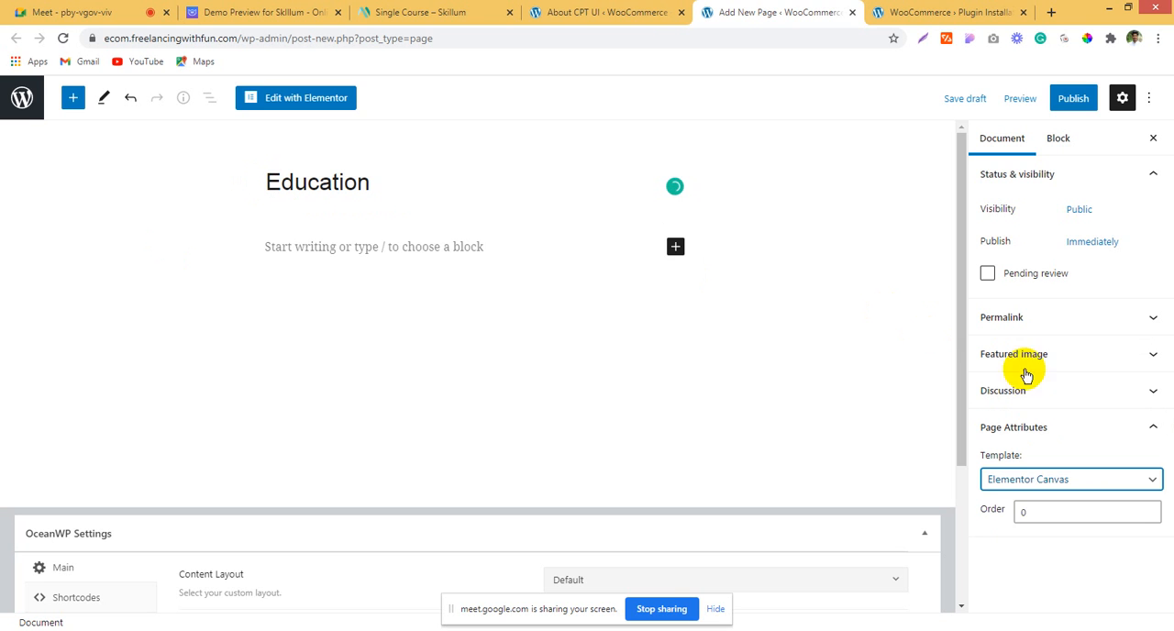
left_click(1072, 99)
left_click(1047, 100)
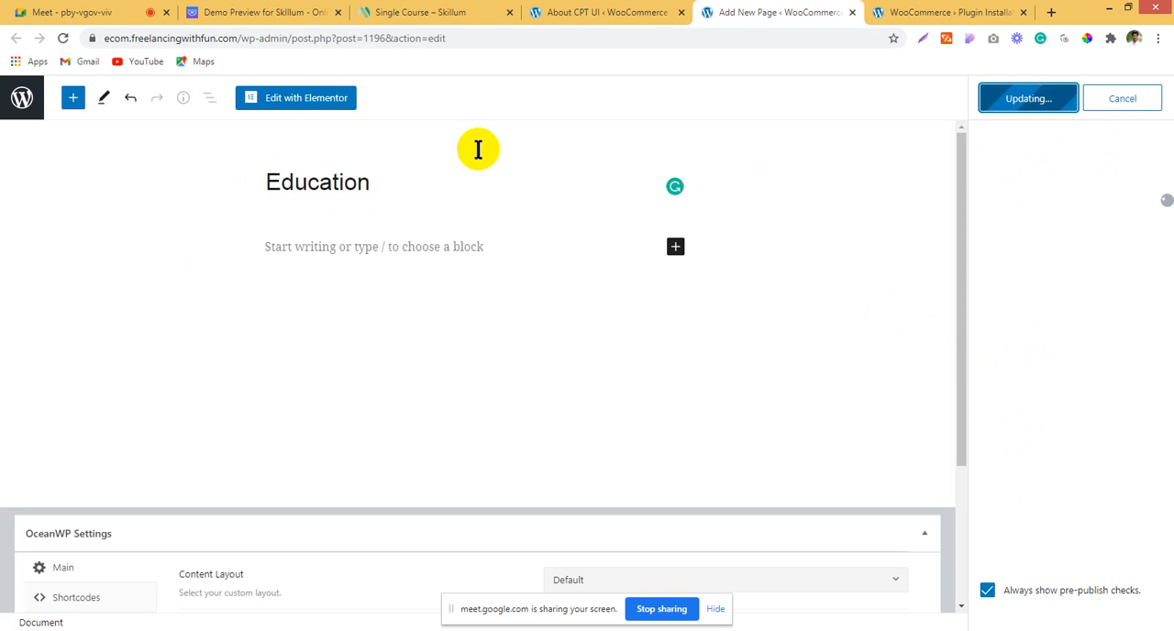
Step: Open the Education page in the Elementor editor
left_click(319, 99)
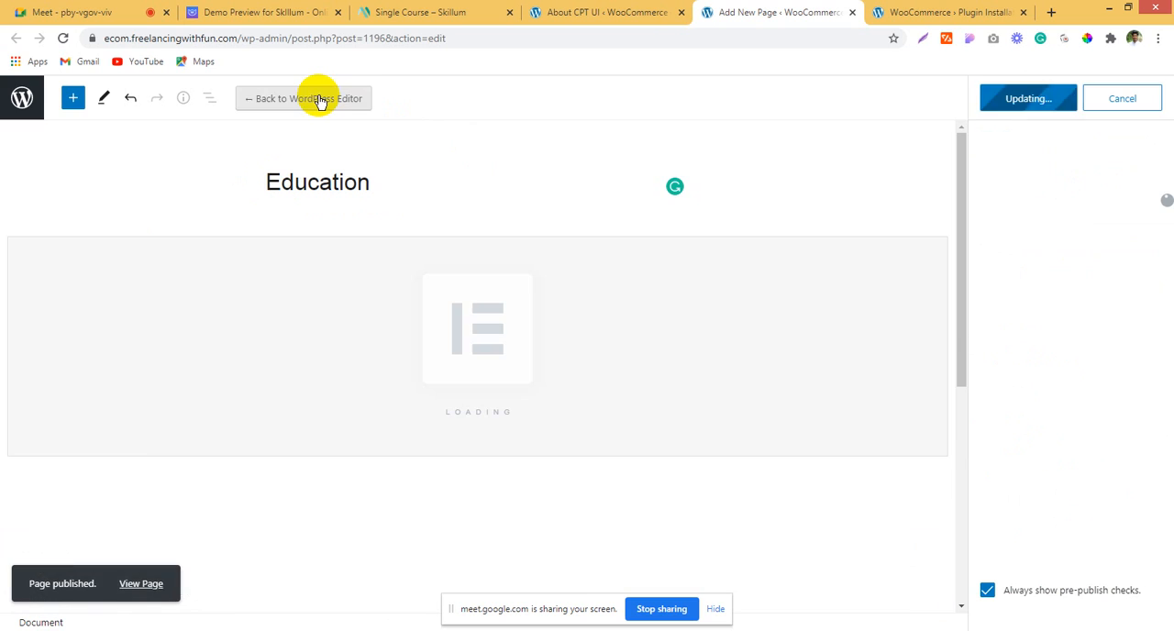
Step: Examine the description and feature list of the Smash Balloon Social Post Feed plugin
left_click(894, 11)
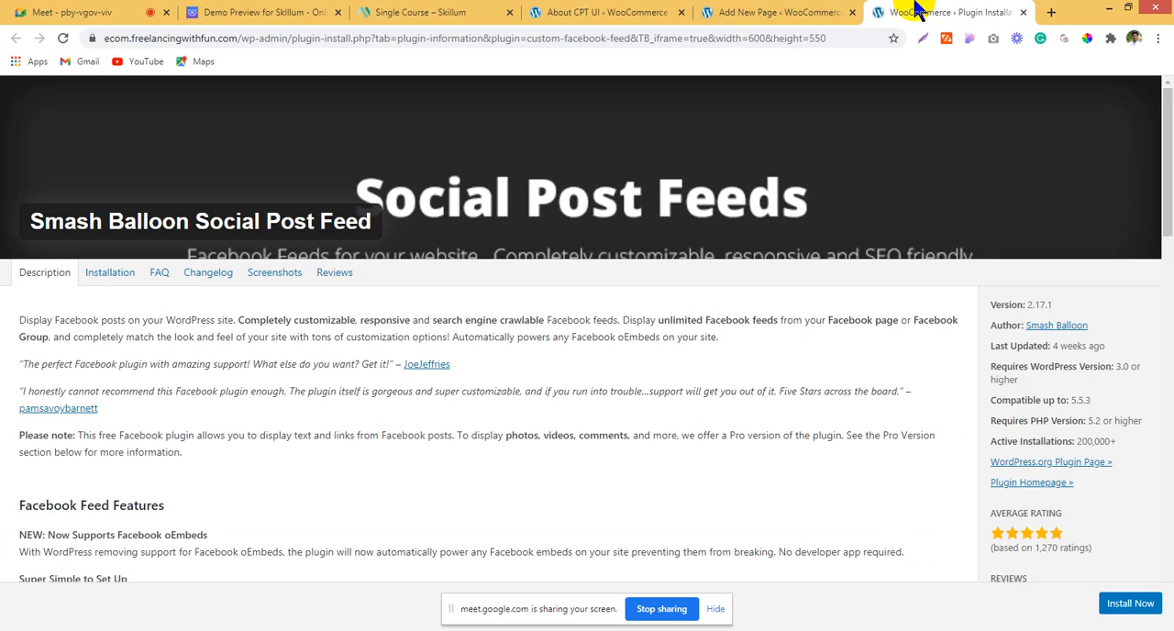
scroll(757, 376, "down", 3)
scroll(759, 385, "down", 10)
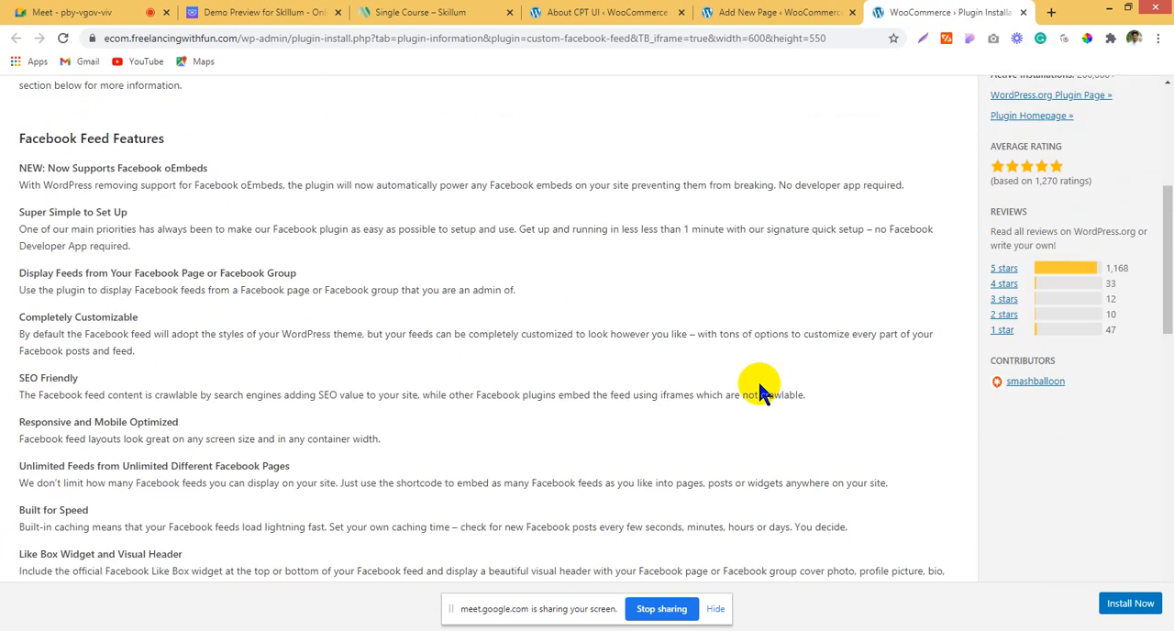
scroll(757, 385, "down", 3)
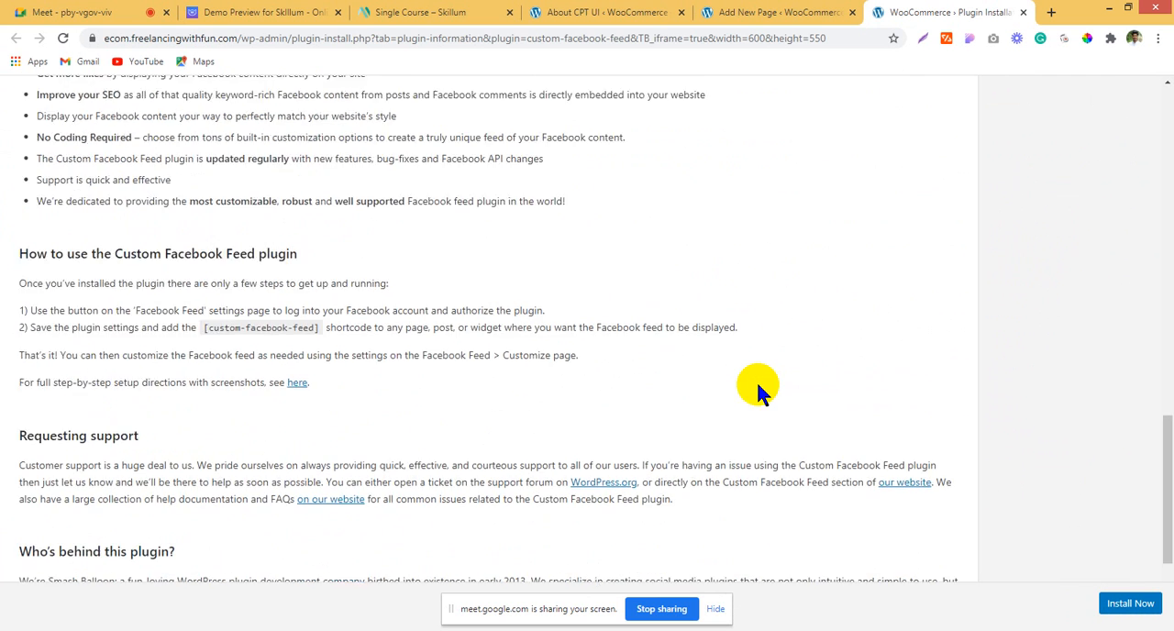
scroll(757, 385, "up", 10)
scroll(757, 385, "up", 1)
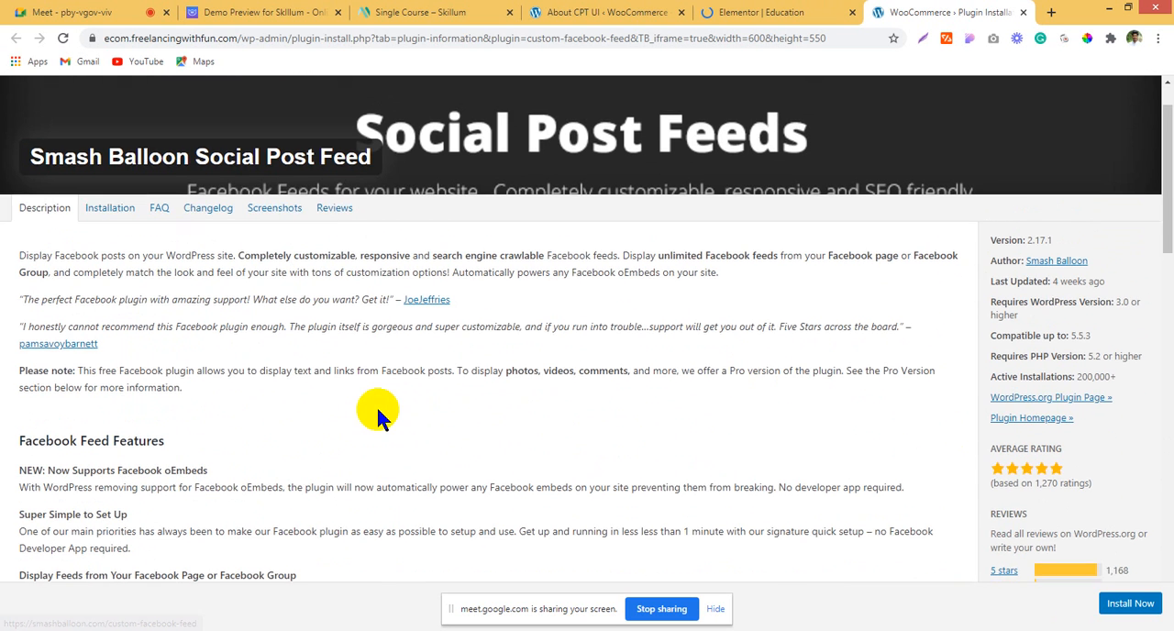
scroll(374, 404, "up", 1)
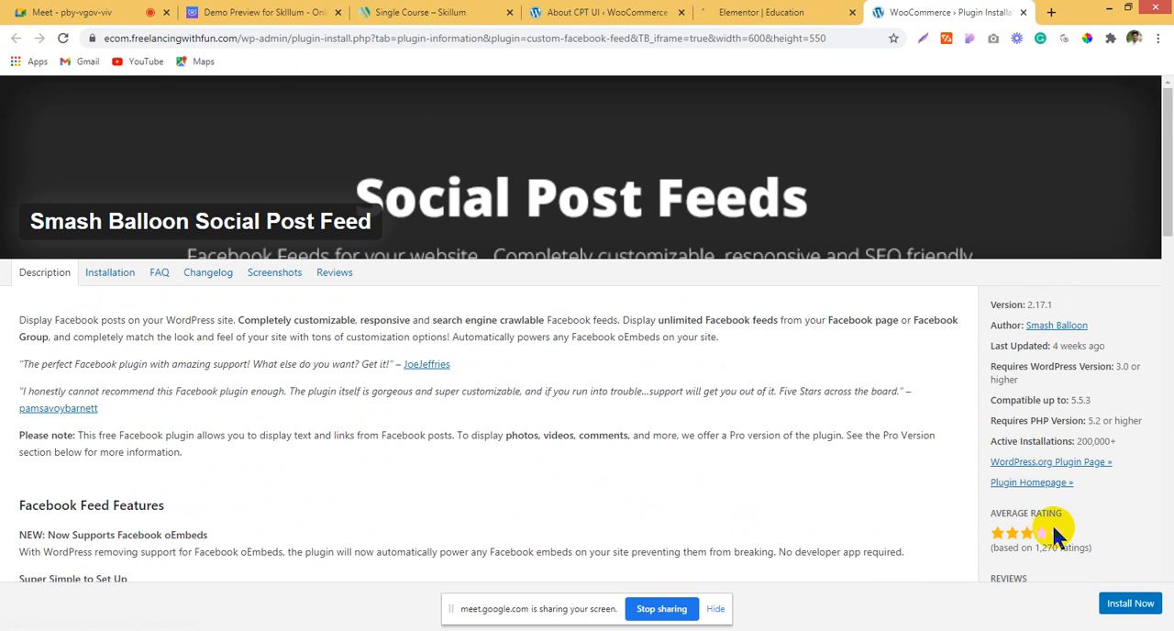
Step: Open the Smash Balloon plugin's homepage and examine its Facebook feed demo down to the footer
left_click(1025, 483)
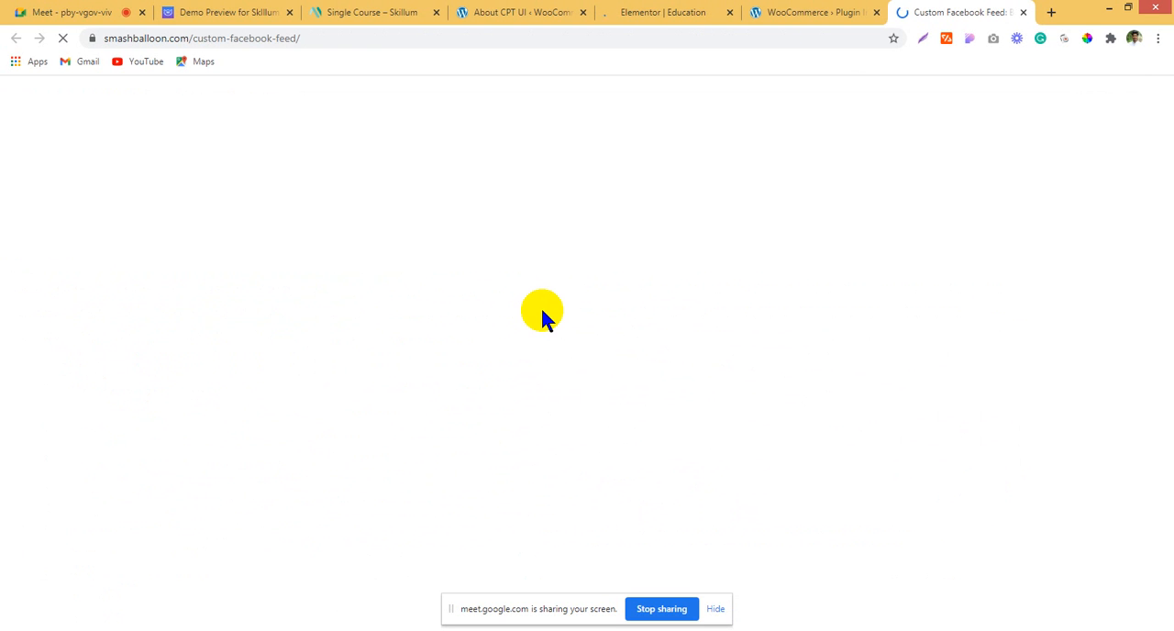
scroll(646, 376, "down", 2)
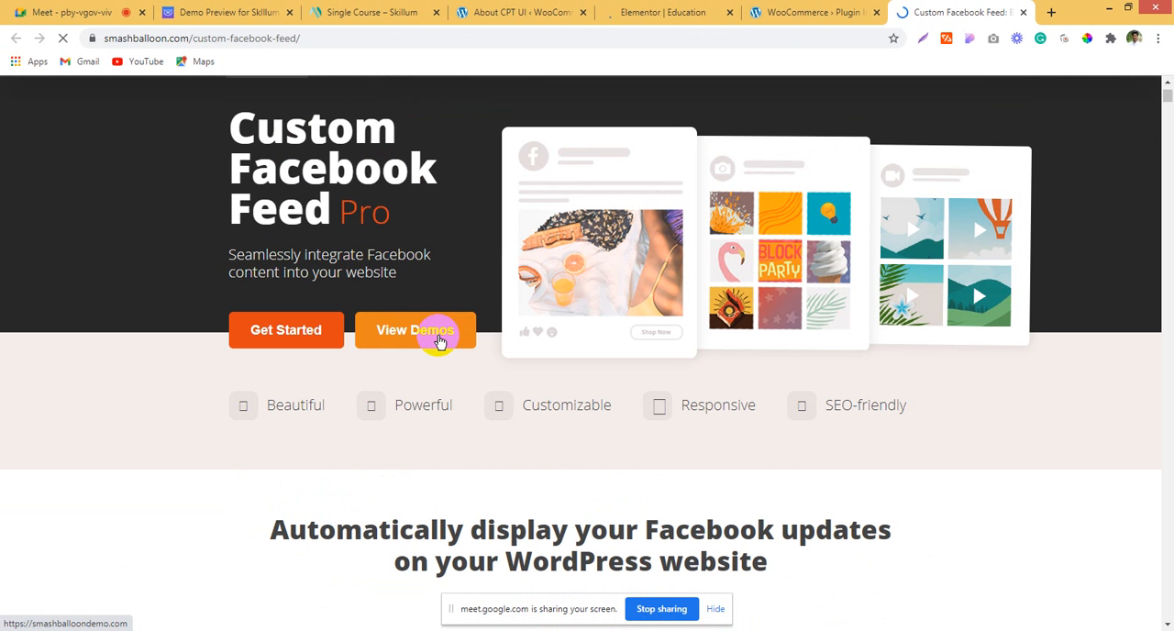
left_click(438, 339)
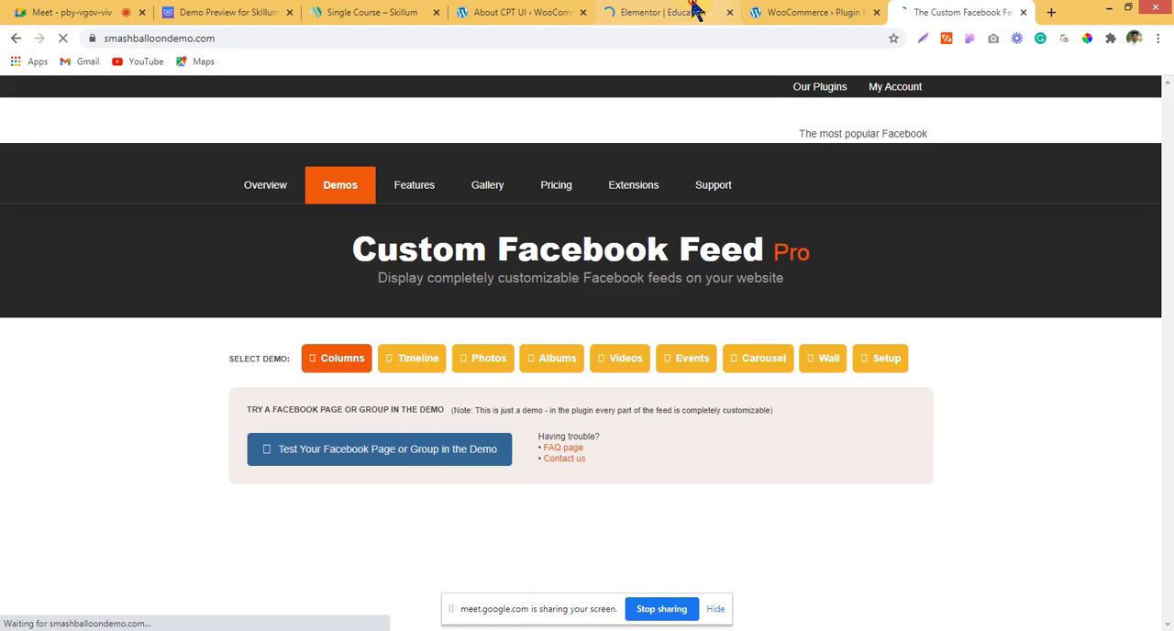
left_click(623, 11)
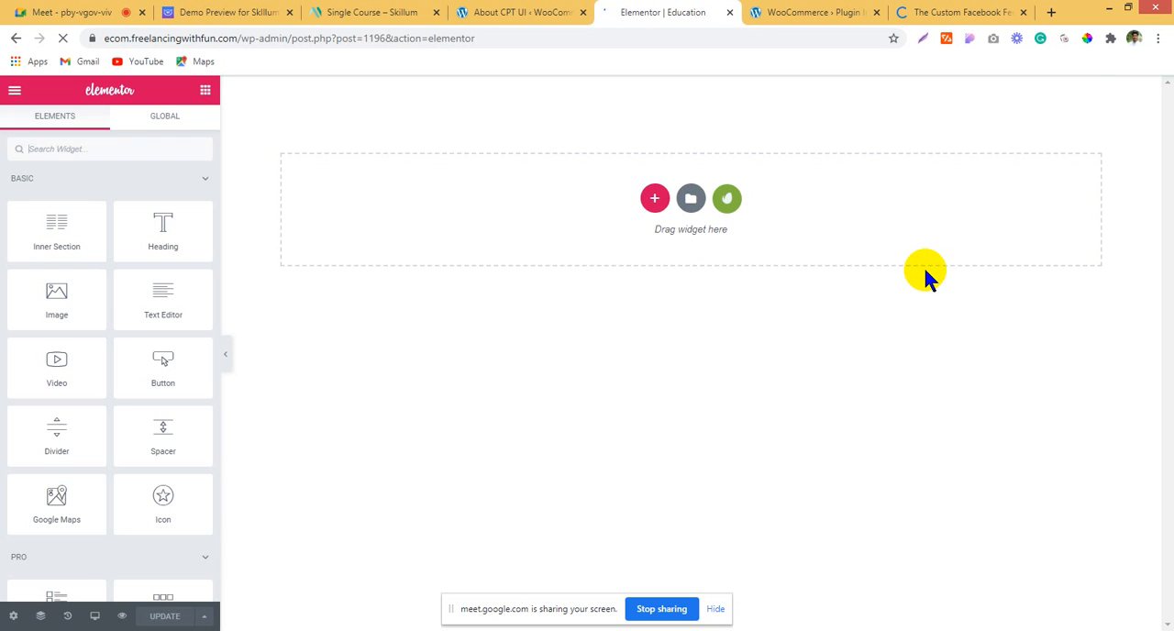
left_click(917, 12)
scroll(951, 420, "down", 8)
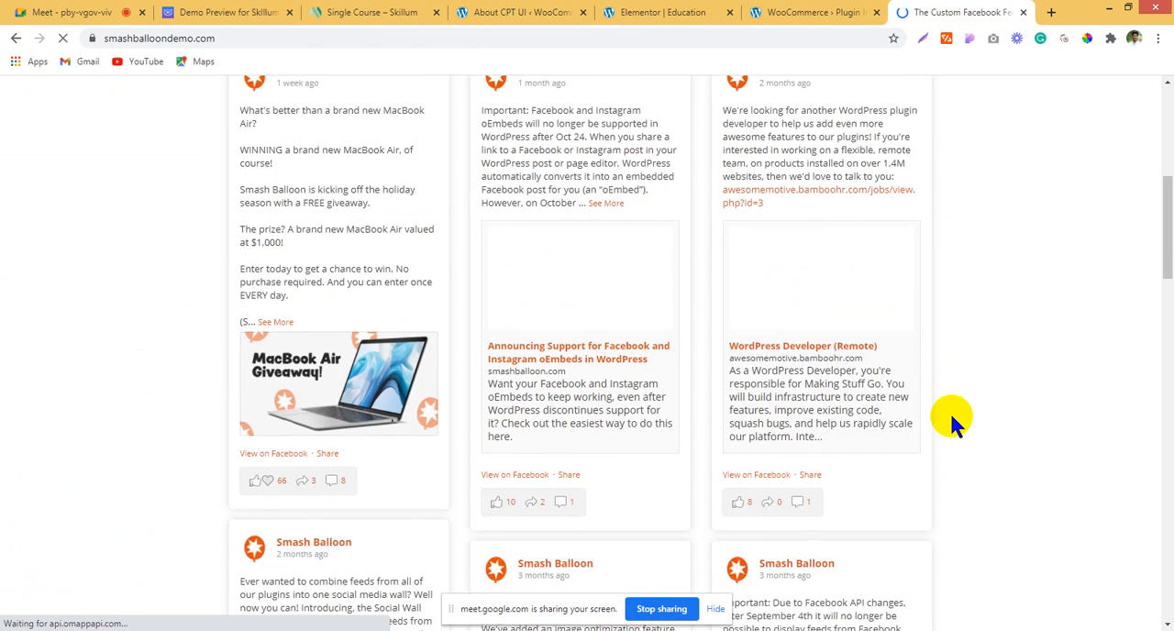
scroll(951, 419, "down", 10)
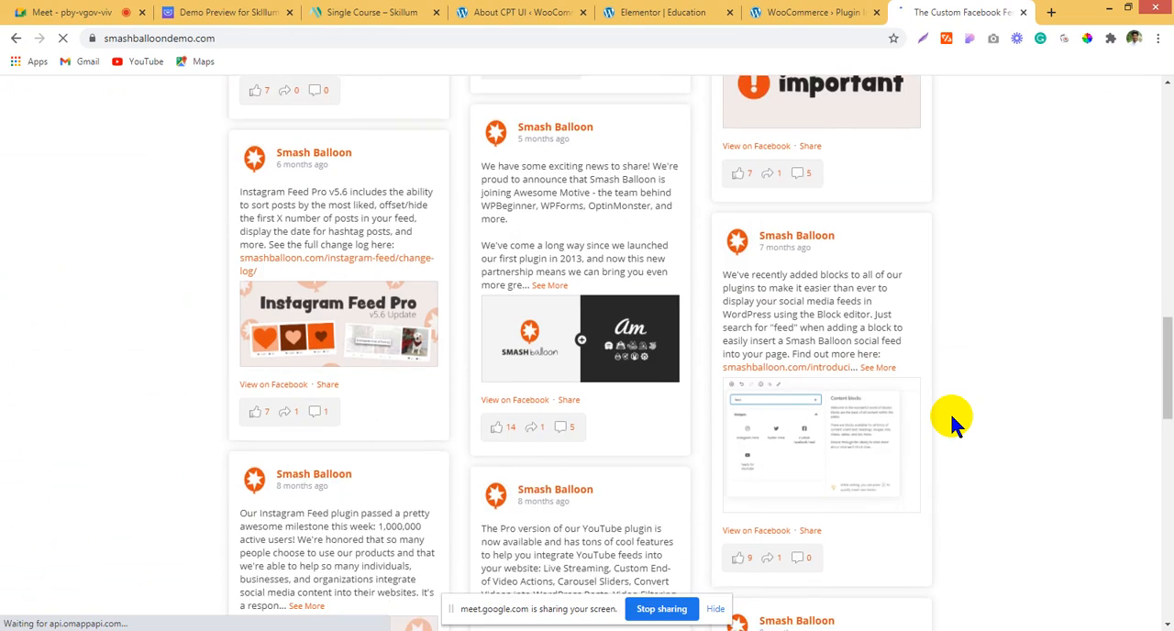
scroll(949, 418, "down", 10)
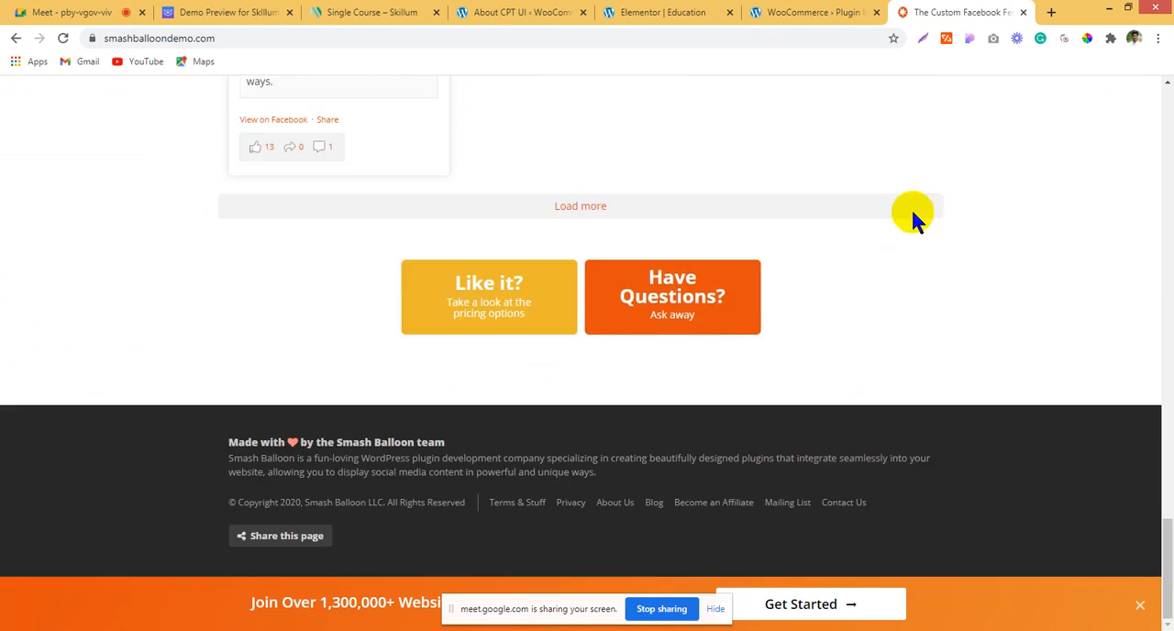
Step: Close the Facebook feed demo and the plugin details page, returning to the Education page in Elementor
left_click(1029, 13)
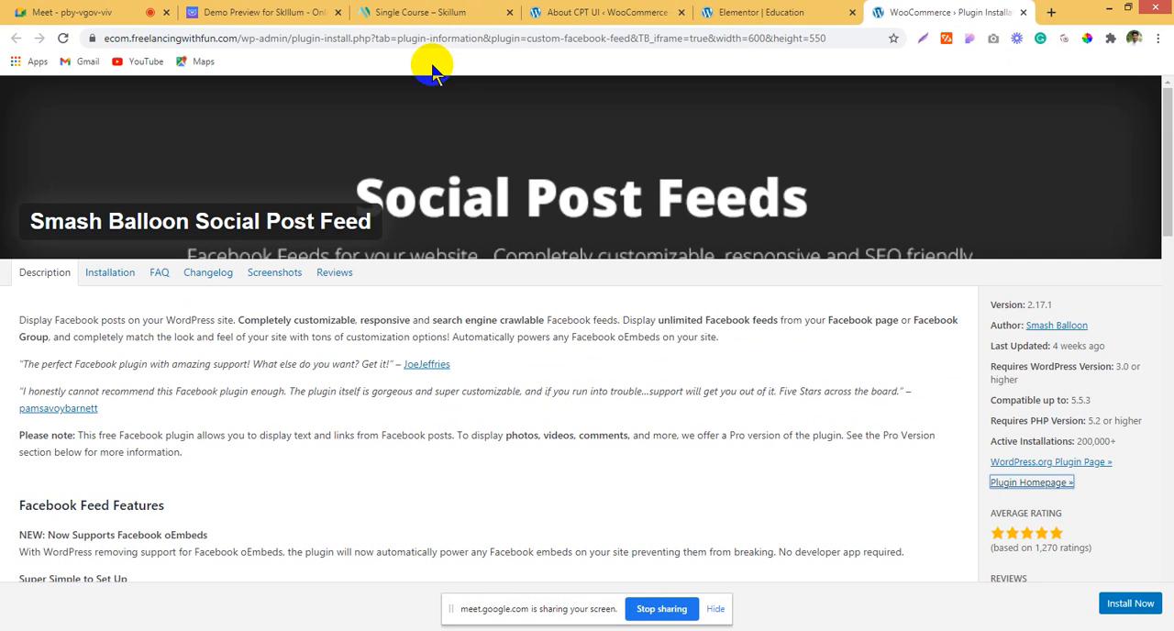
left_click(791, 12)
left_click(1023, 12)
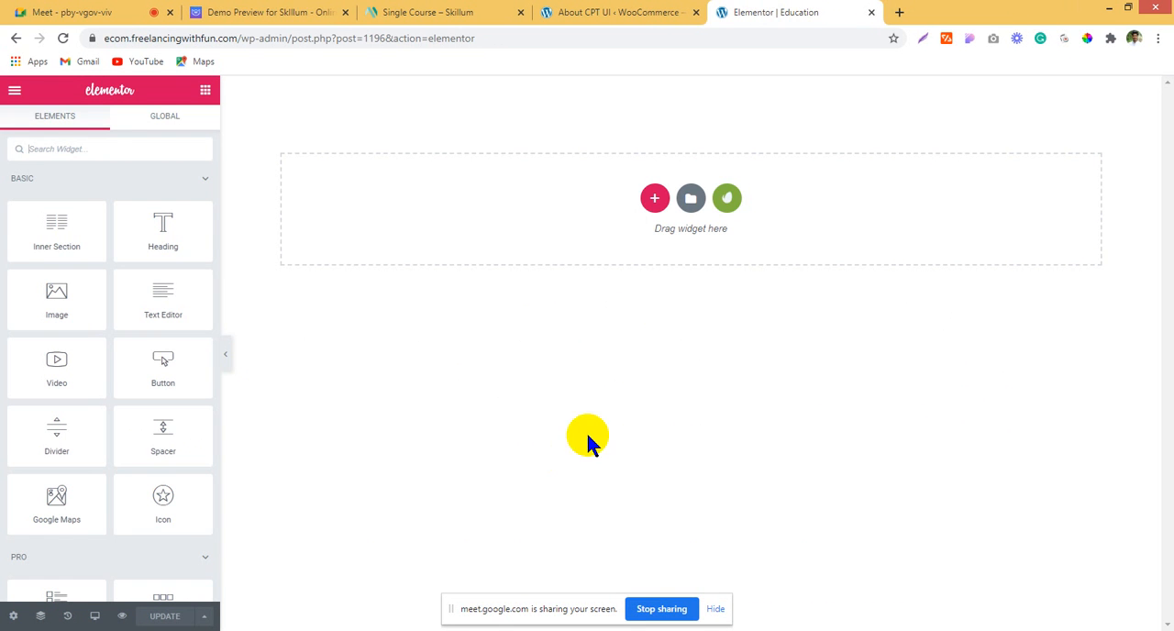
Step: Review the header at the start of the Skillum demo's home page
left_click(385, 13)
left_click(268, 13)
scroll(665, 389, "up", 15)
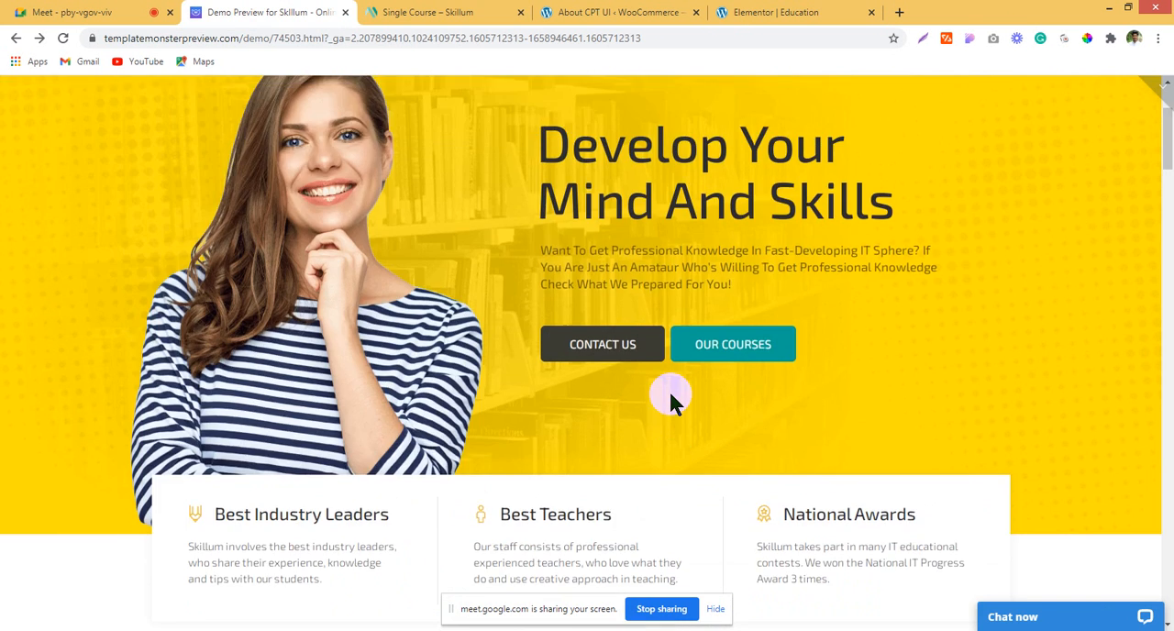
Step: Add a single-column section to the Education page and set its content width to Full Width
left_click(807, 12)
left_click(651, 199)
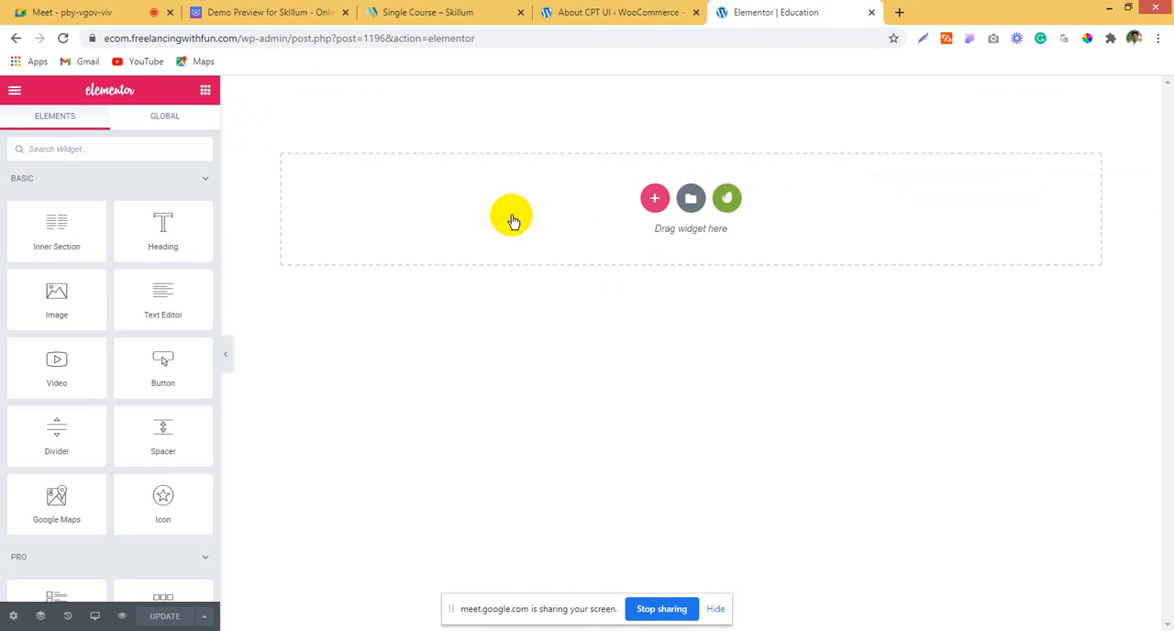
left_click(495, 235)
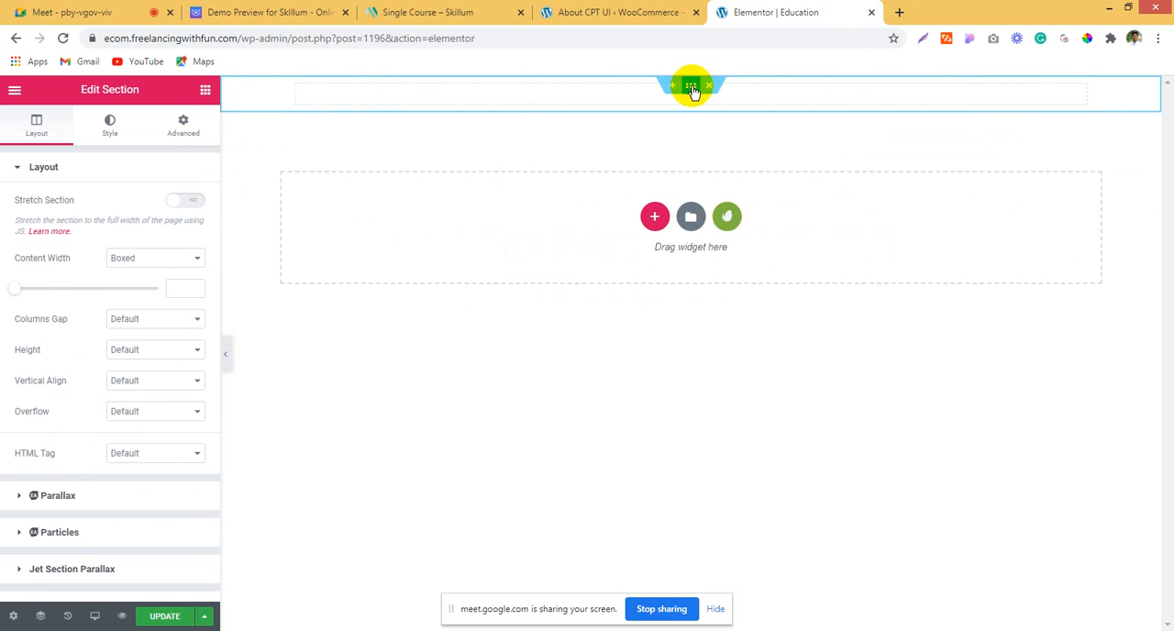
left_click(152, 258)
left_click(144, 281)
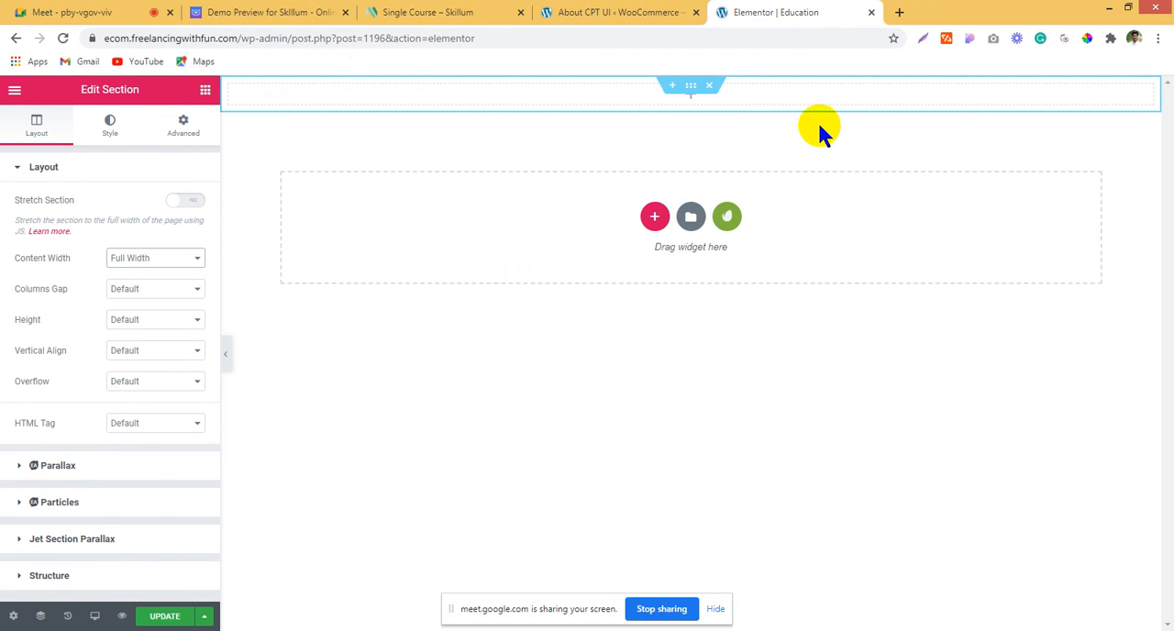
Step: Duplicate the new section's only column to make a two-column row
right_click(230, 86)
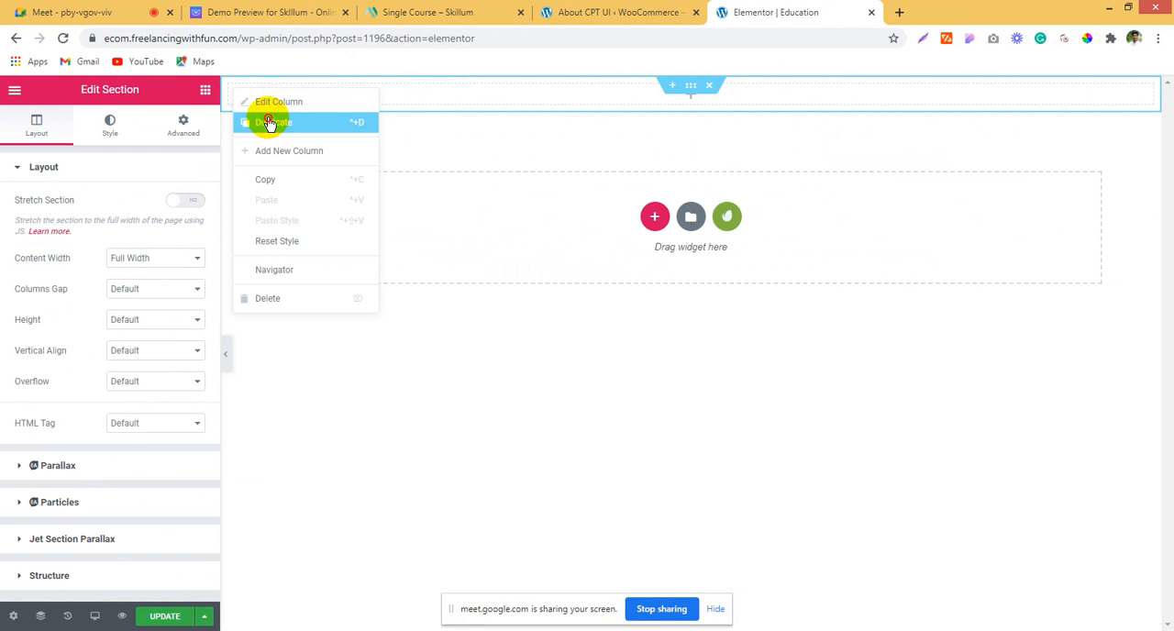
left_click(264, 120)
Step: Place the Skillum demo's browser tab directly before the Elementor one and check the layout of the demo's top bar
left_click(660, 11)
left_click(408, 9)
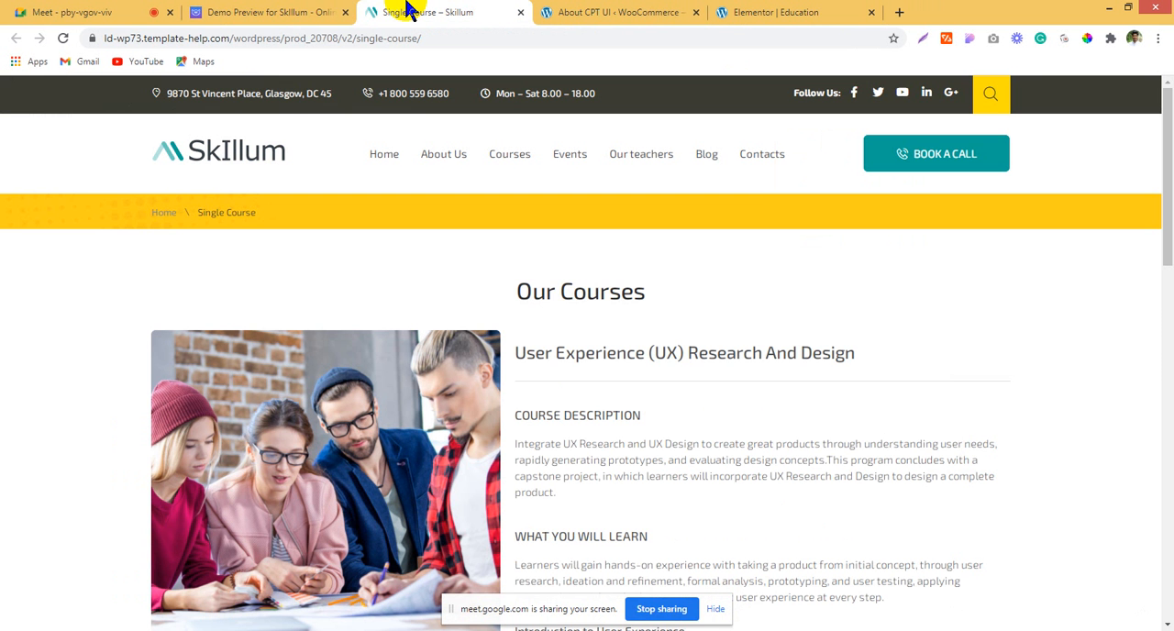
left_click_drag(280, 9, 608, 10)
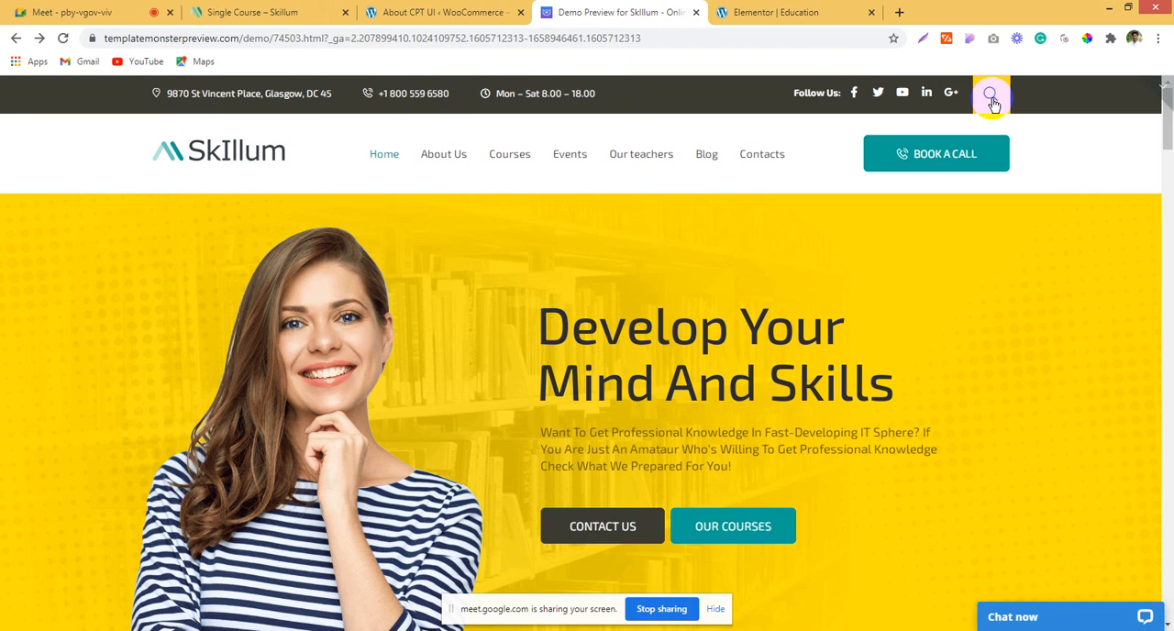
left_click(795, 12)
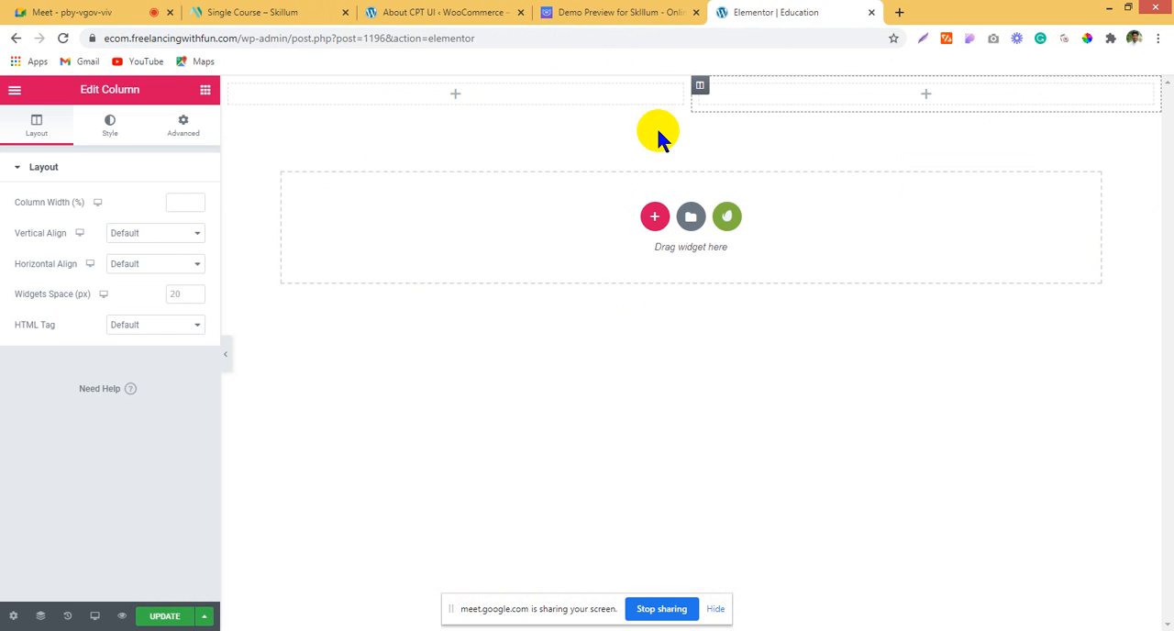
Step: Duplicate columns in the section until it has four equal columns
left_click(206, 89)
right_click(231, 85)
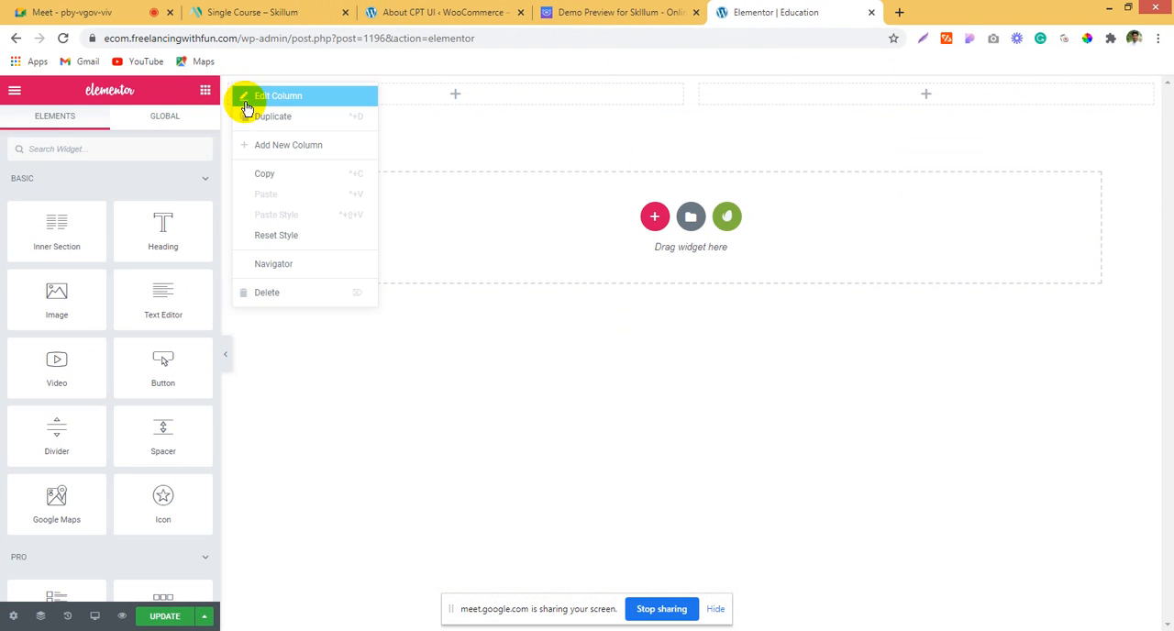
left_click(246, 117)
right_click(543, 88)
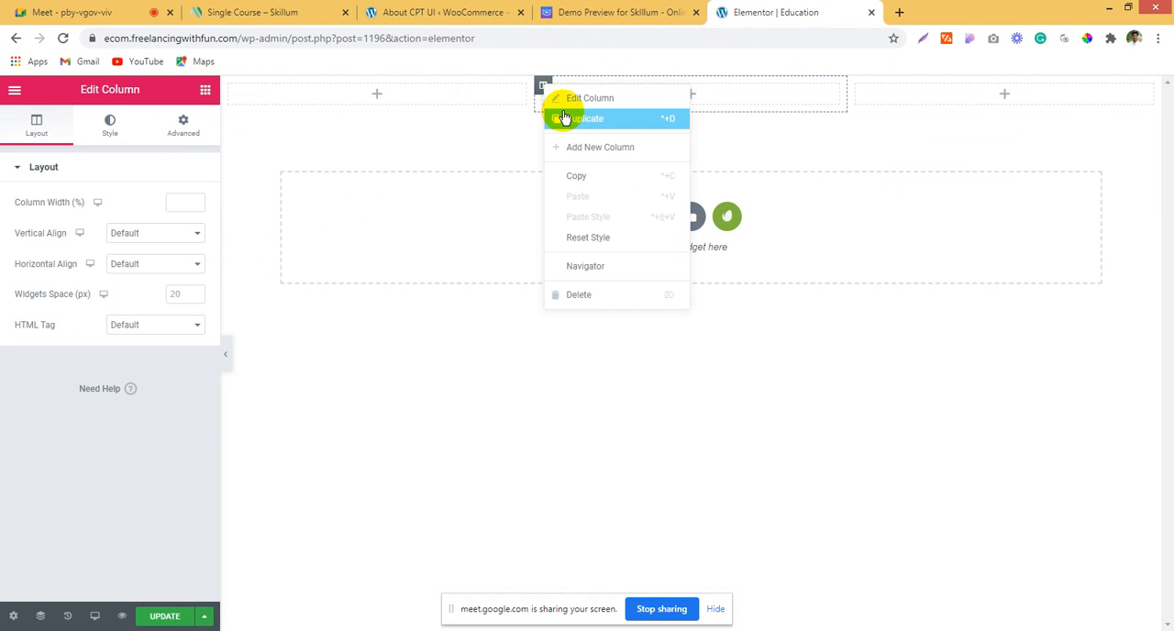
left_click(564, 120)
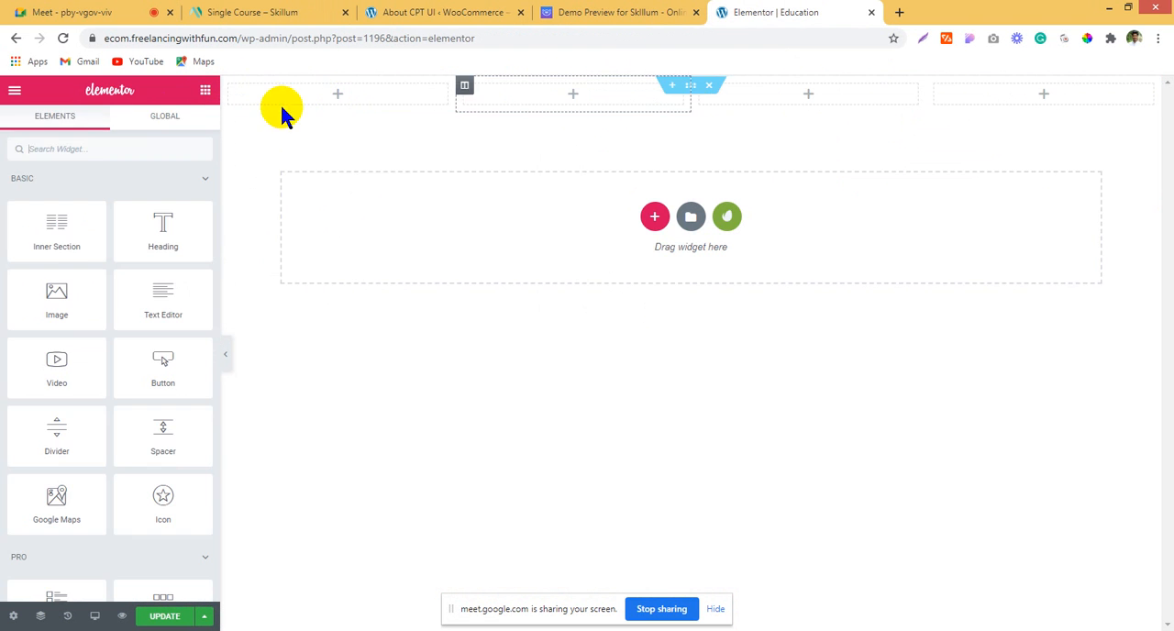
Step: Add an Icon List widget to the first column and delete its second and third items
left_click(96, 142)
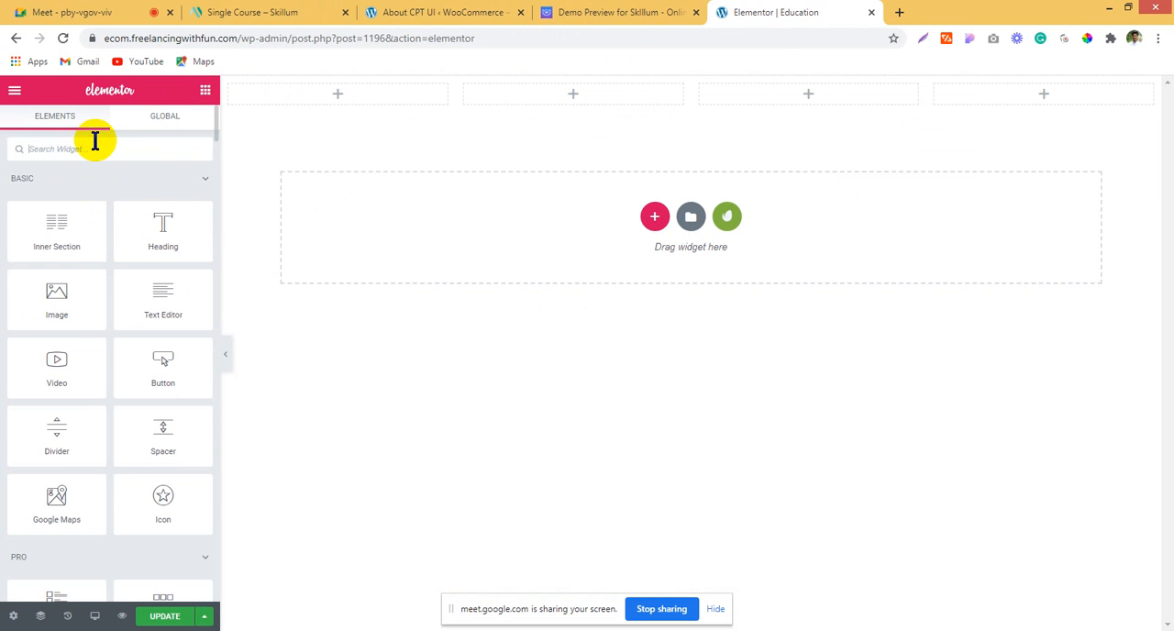
type("icon")
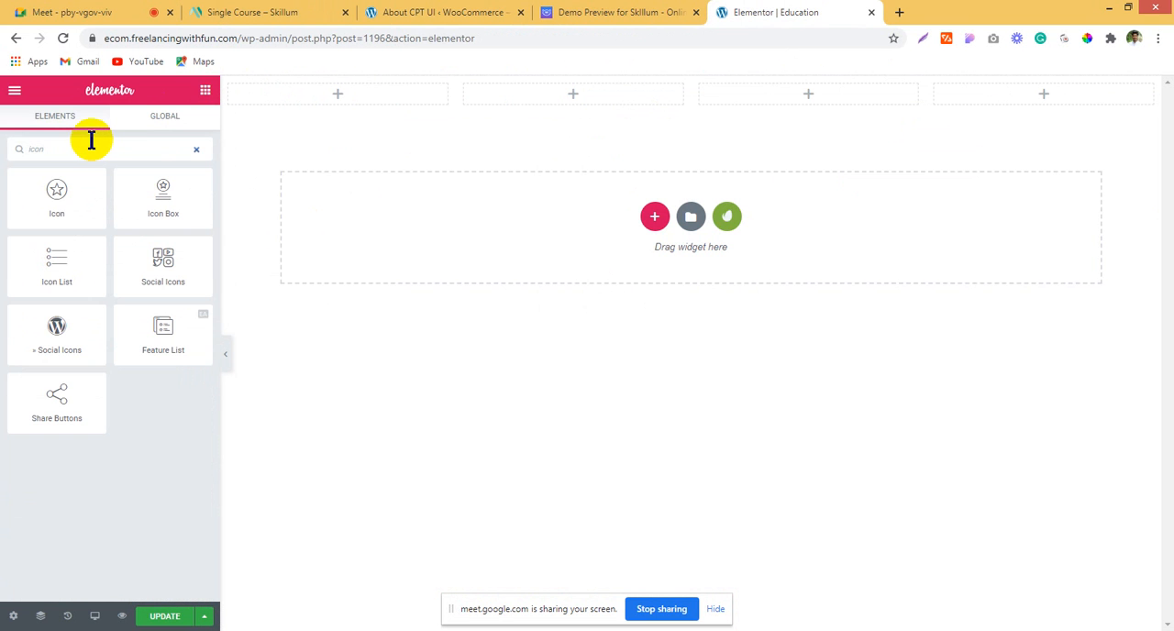
left_click_drag(56, 266, 363, 94)
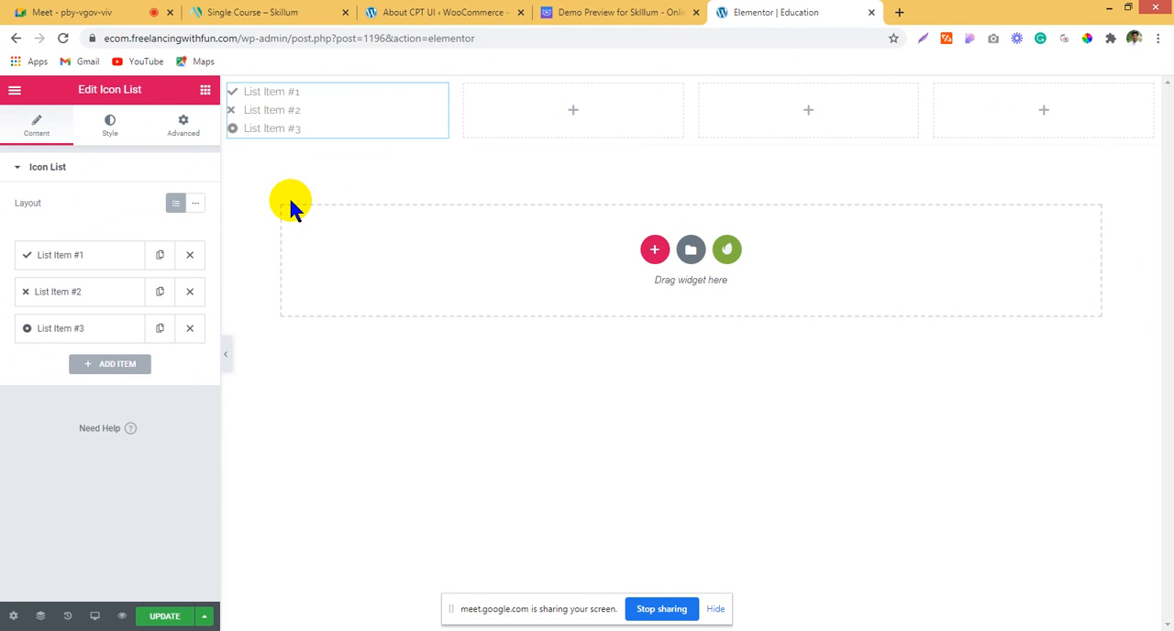
left_click(190, 291)
left_click(188, 291)
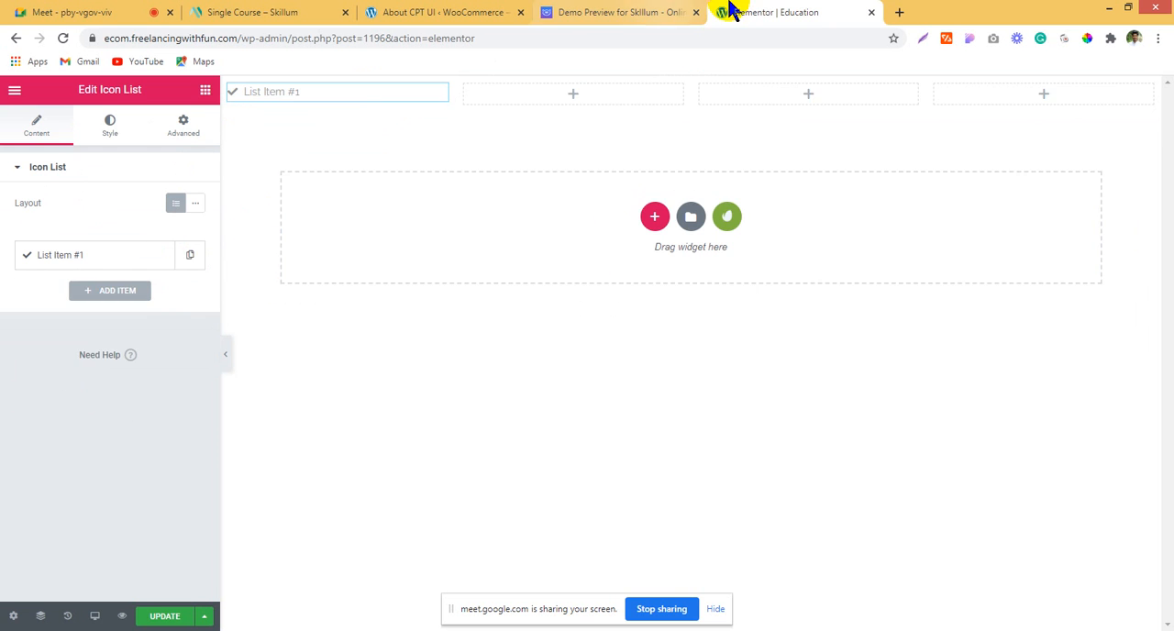
Step: Copy the street address from the Skillum demo's top bar and use it as the text of the remaining icon list item
left_click(623, 12)
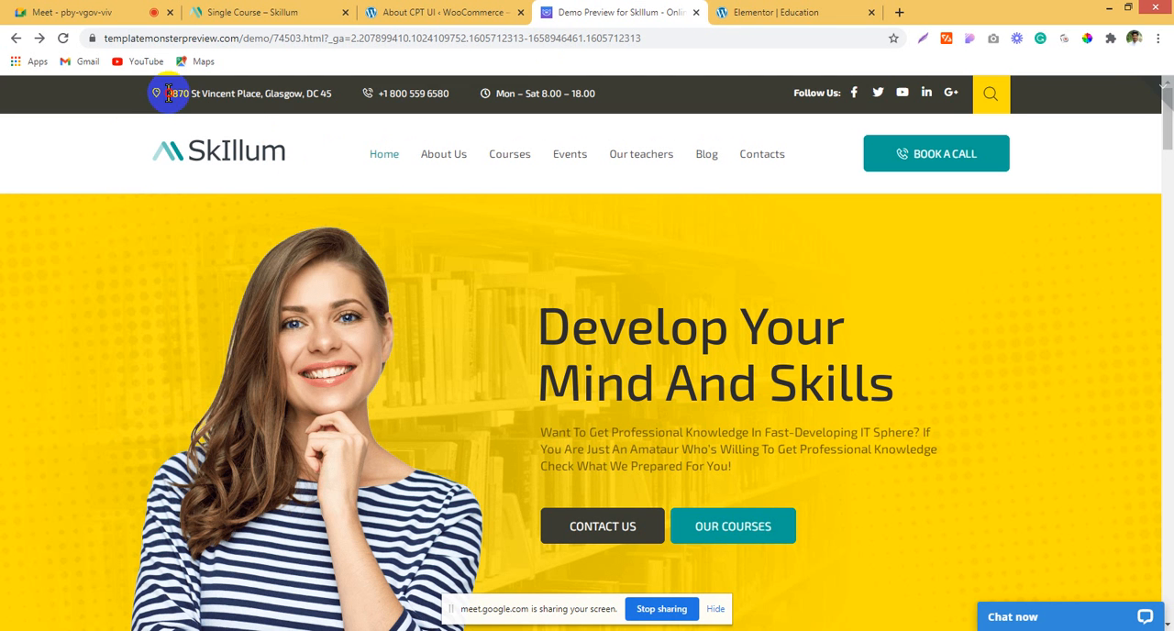
left_click_drag(168, 93, 335, 101)
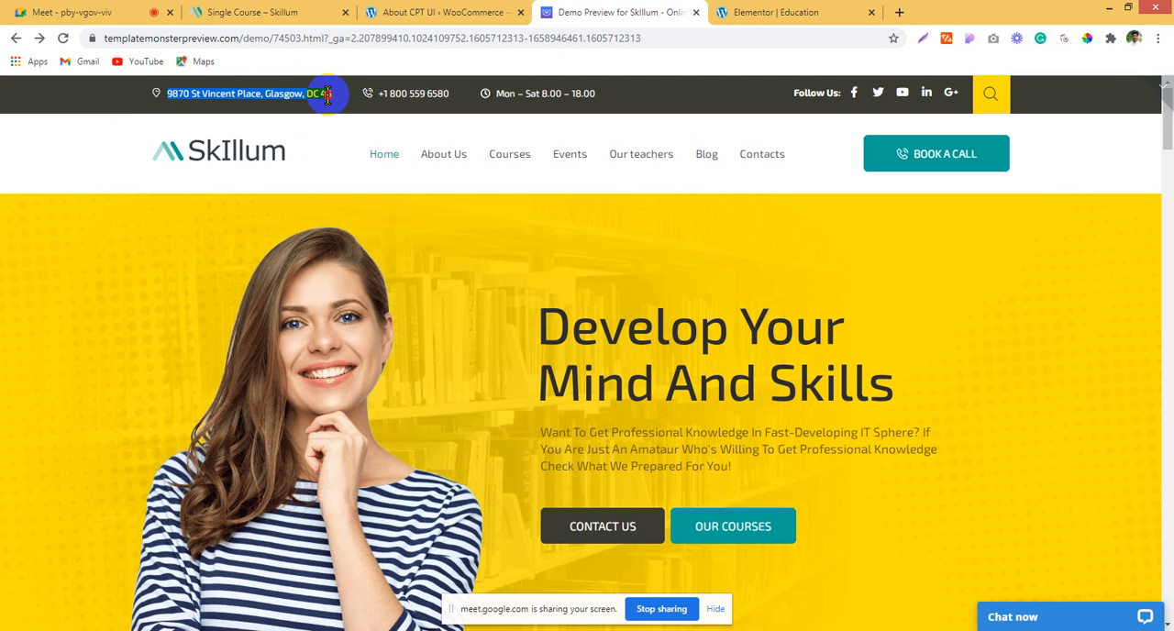
left_click(814, 11)
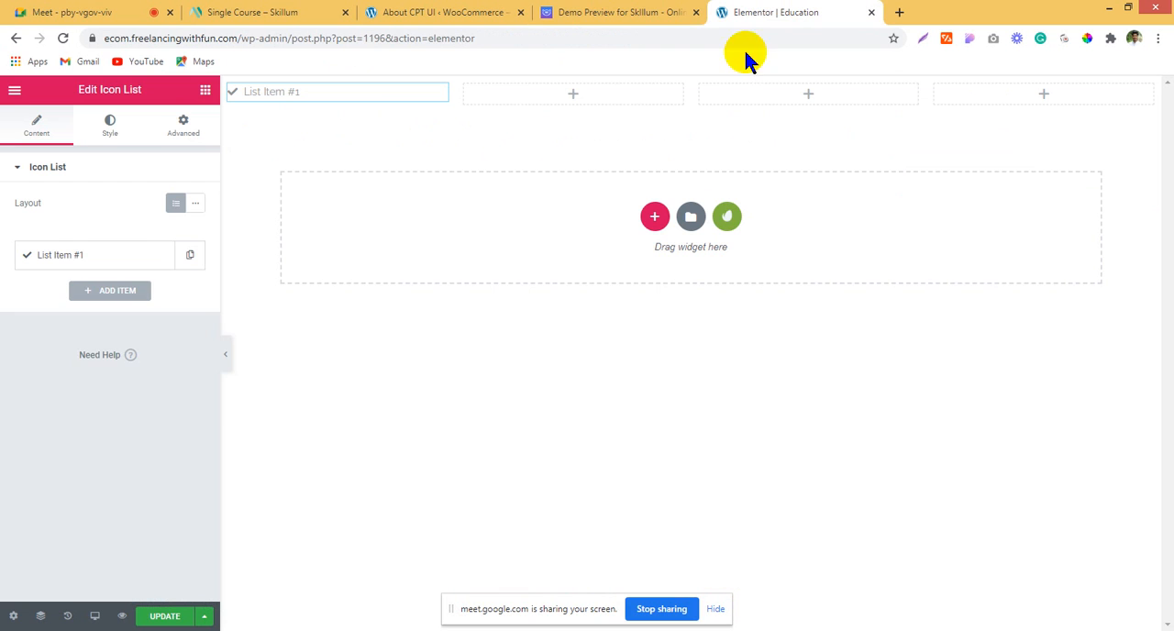
left_click(79, 260)
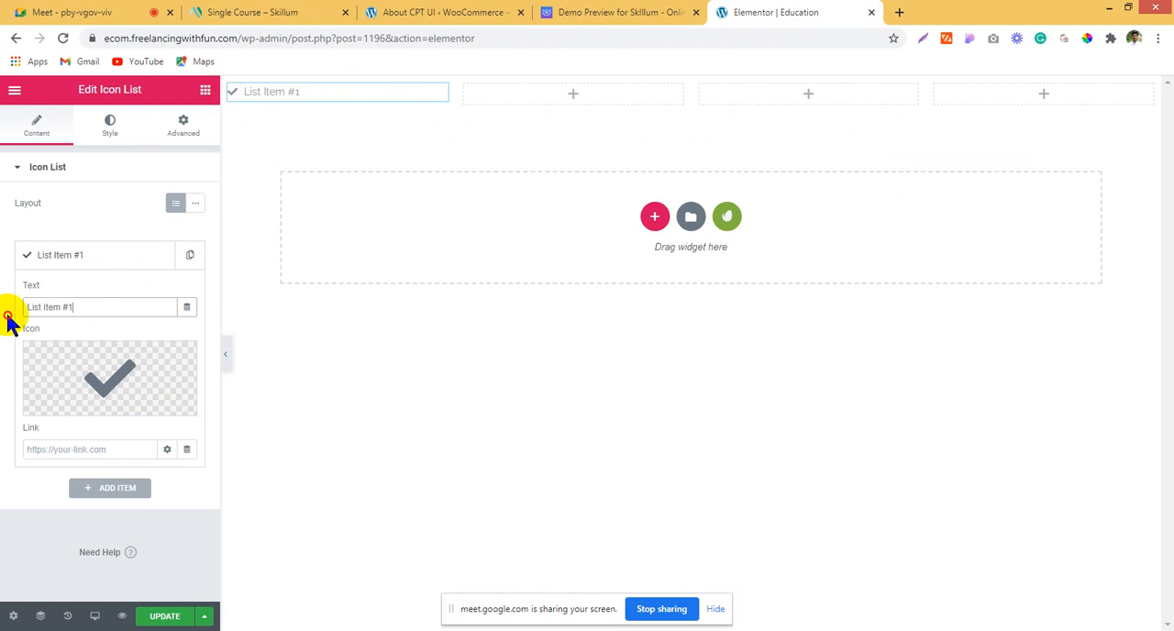
type("9870 St Vincent Place, Glasgow, DC 45")
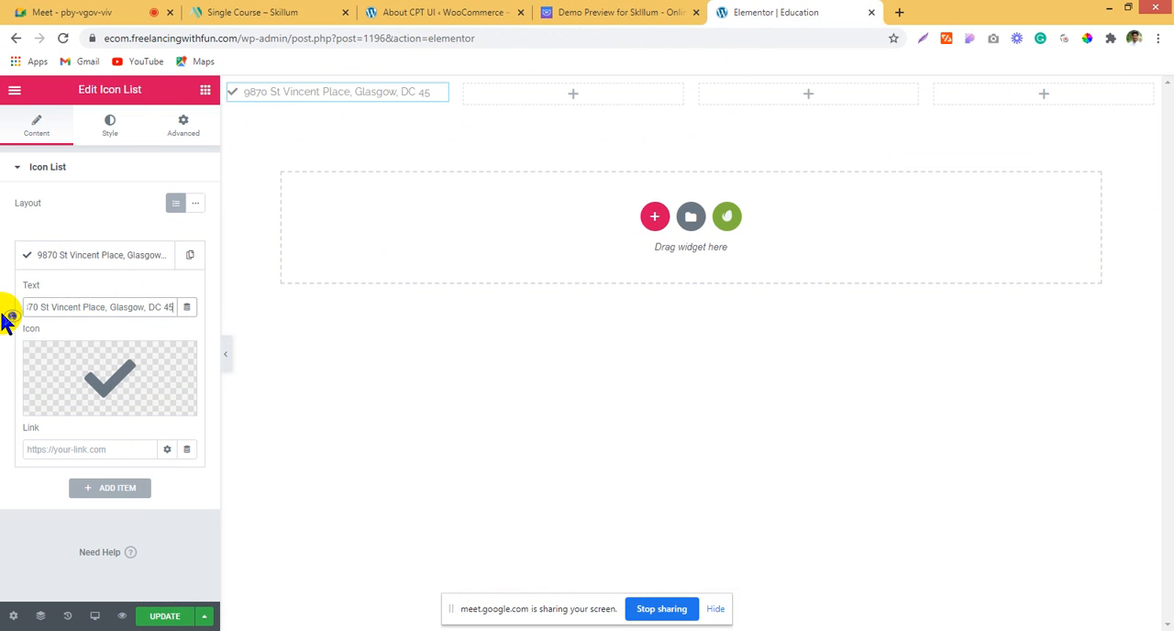
Step: Replace the address item's check icon with the map marker icon that has a hollow centre
left_click(63, 408)
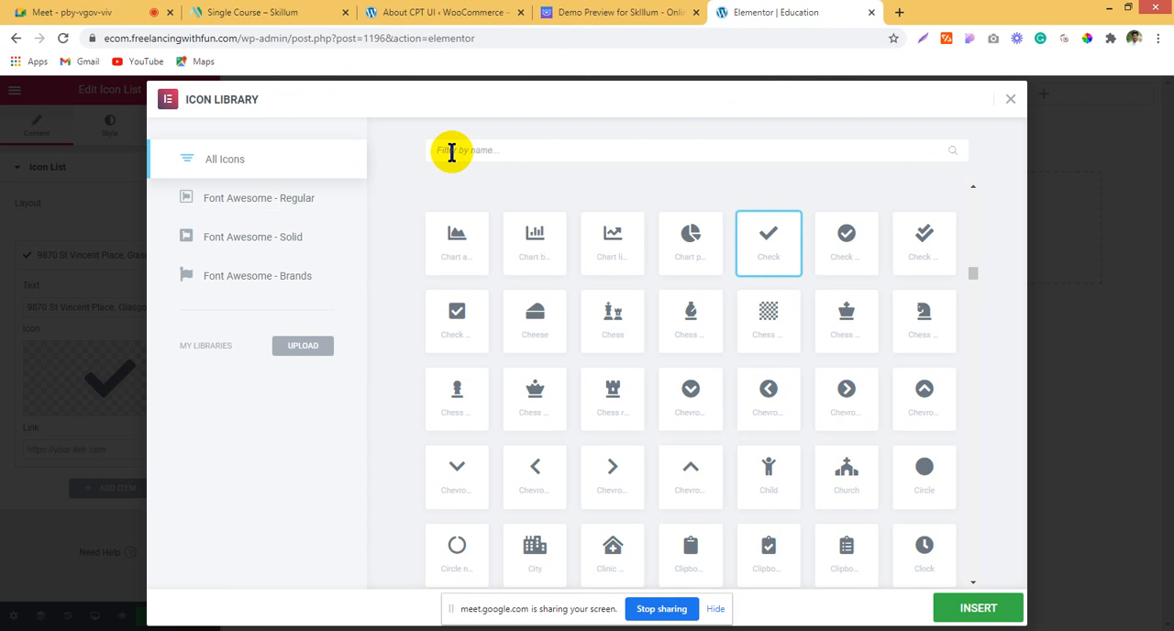
type("loc")
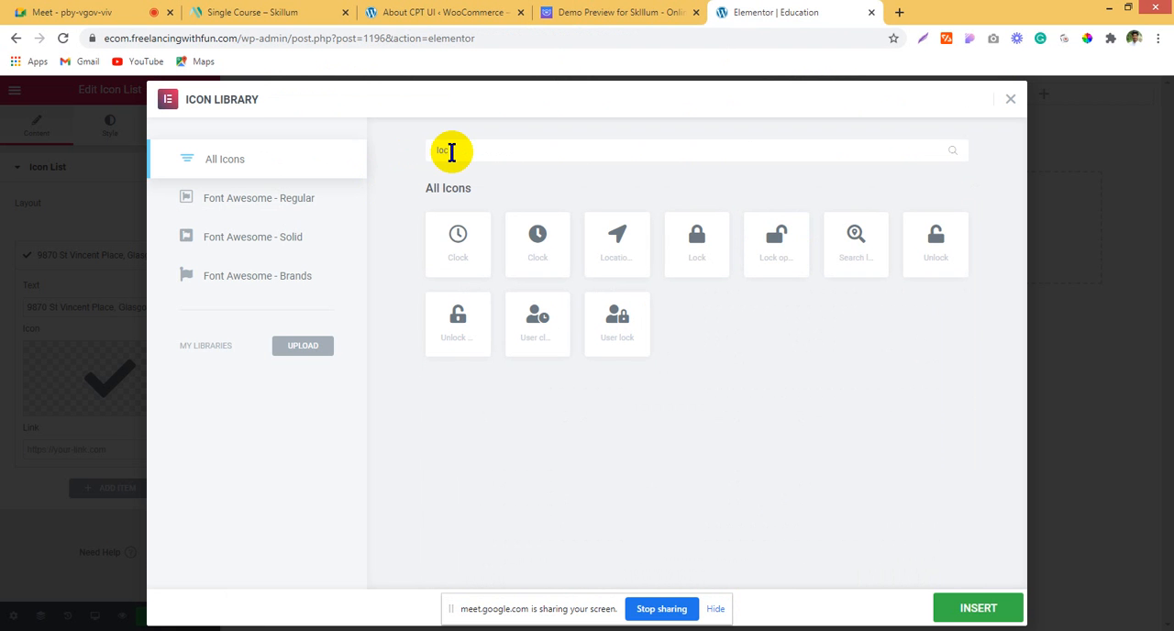
left_click_drag(489, 151, 376, 154)
type("map")
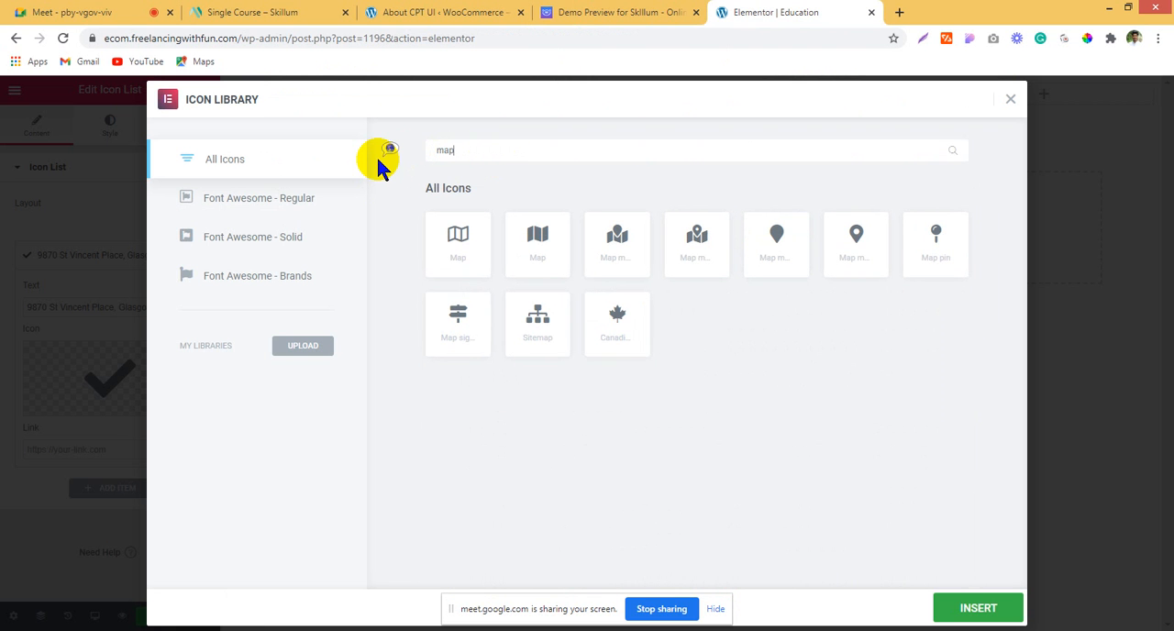
left_click(856, 243)
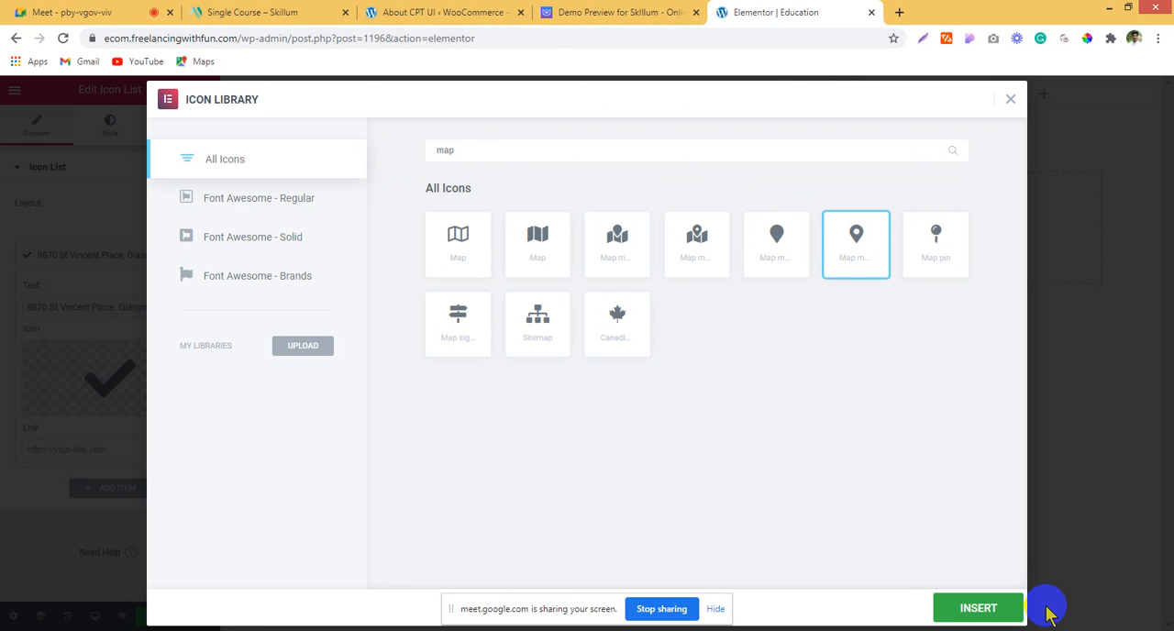
left_click(998, 609)
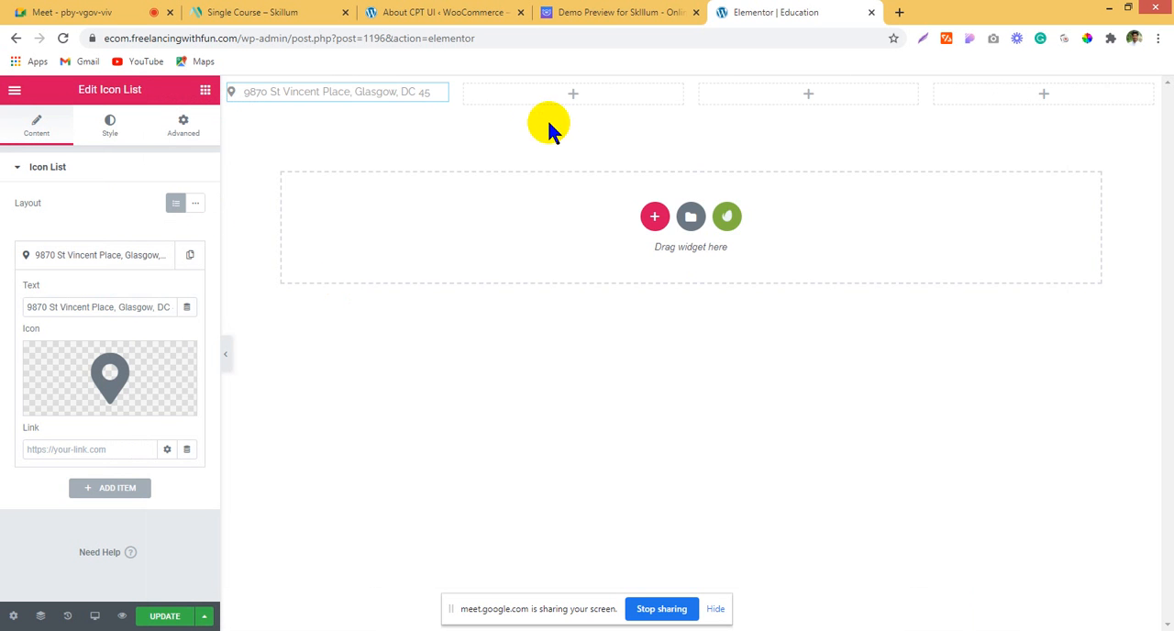
Step: Give the four-column section a classic background in solid black
right_click(385, 98)
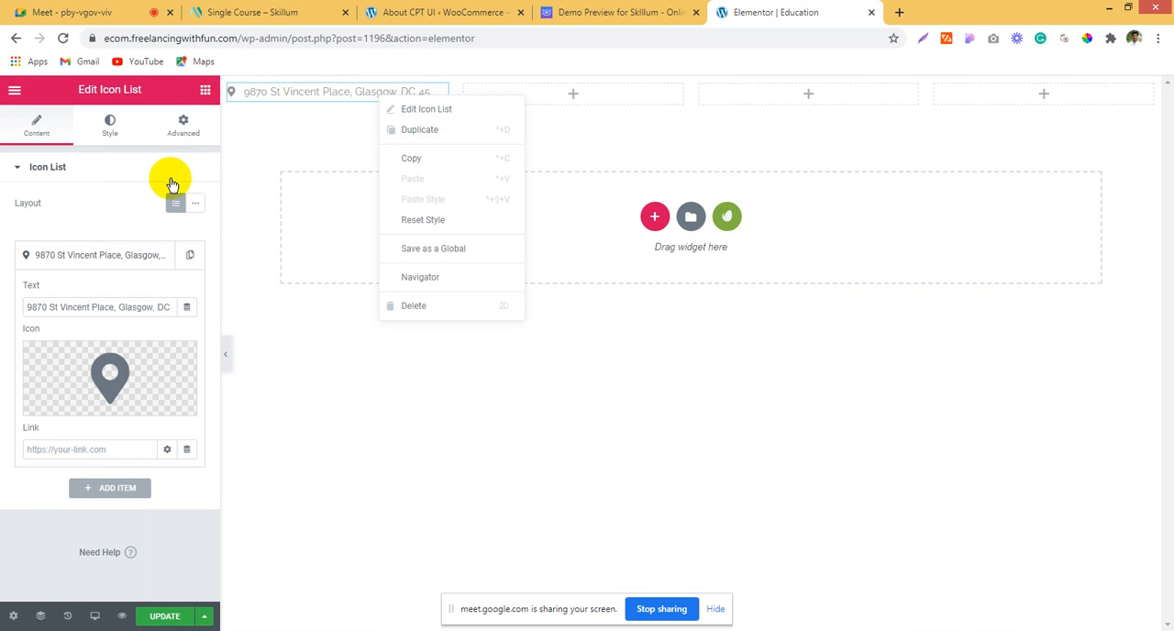
left_click(107, 124)
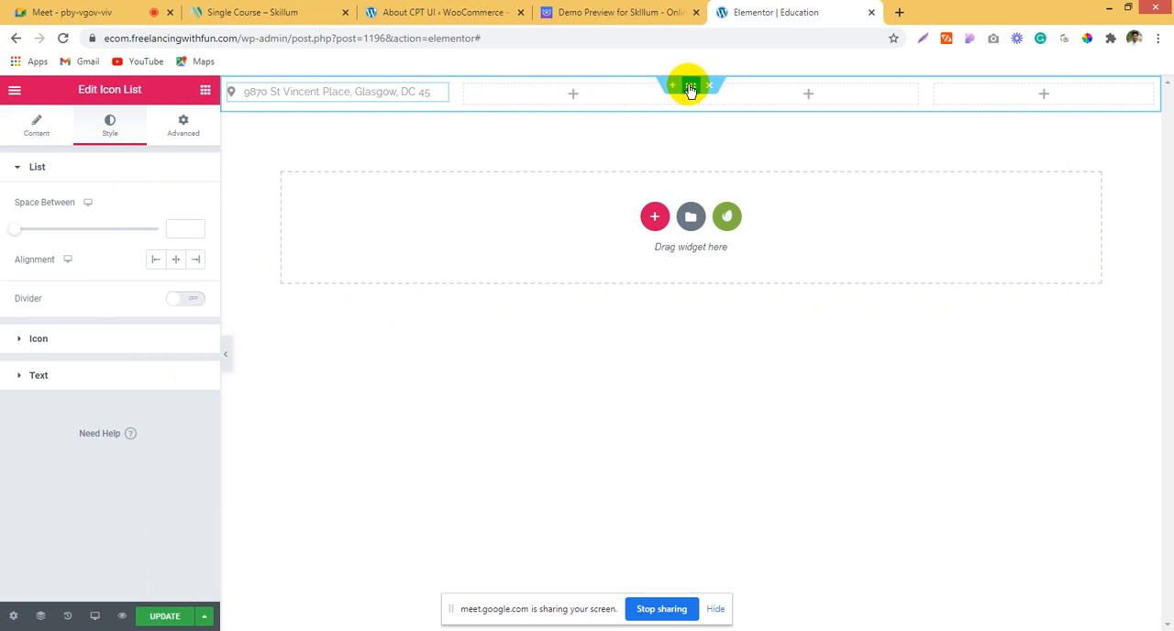
left_click(690, 87)
left_click(108, 124)
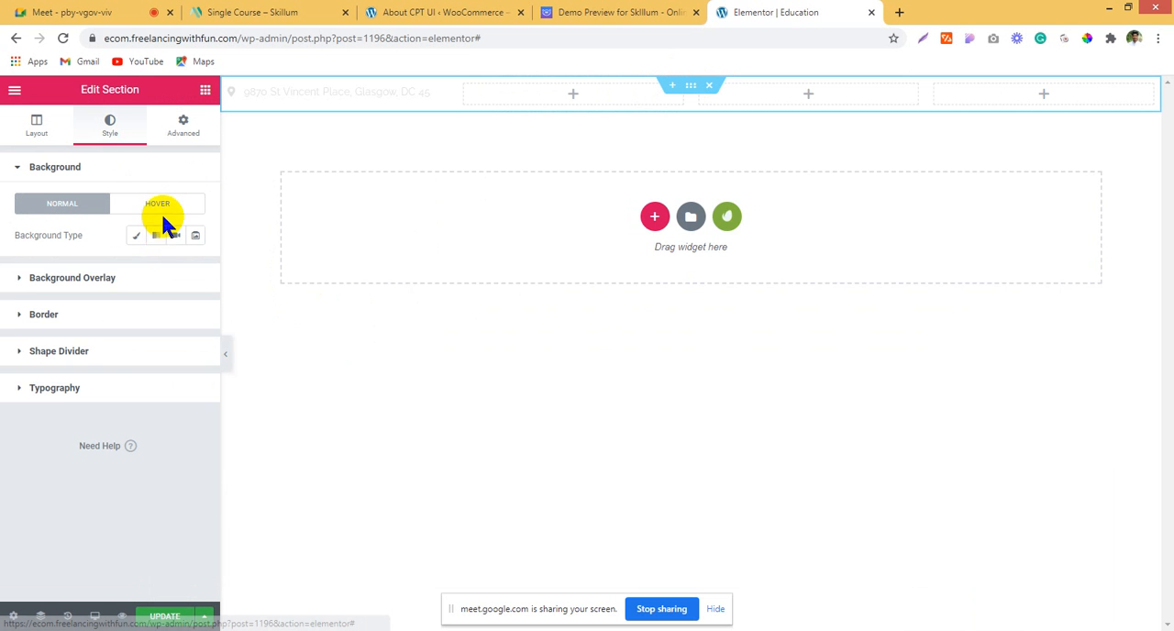
left_click(136, 235)
left_click(175, 266)
left_click(188, 333)
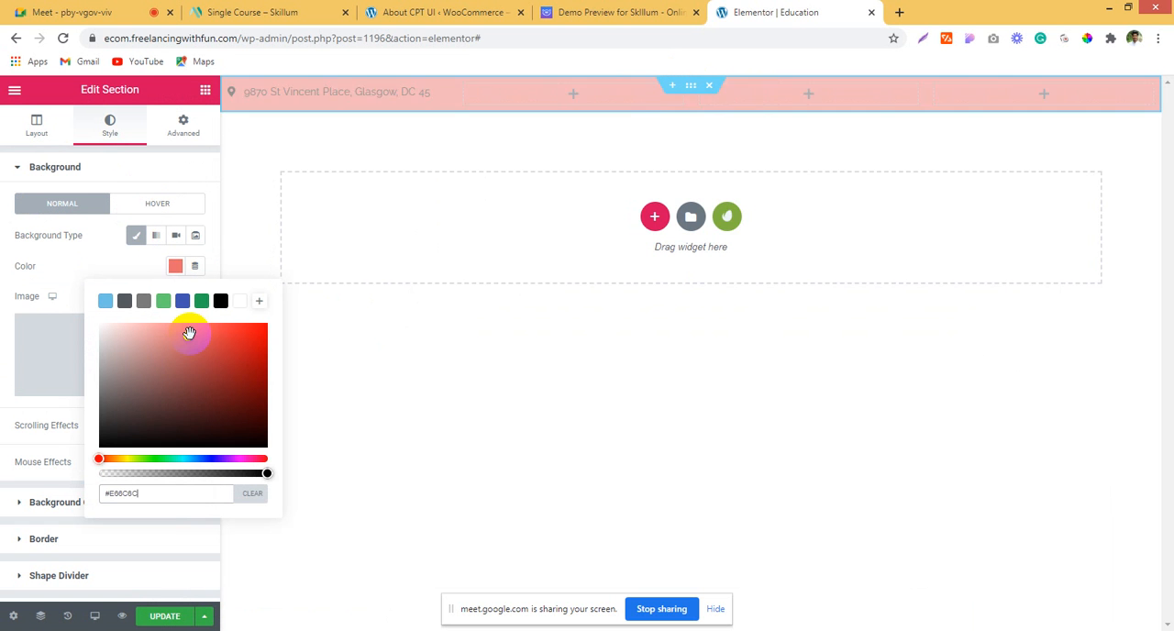
left_click(220, 302)
Step: Set the icon colour of the address icon list to white (#FFFFFF)
left_click(372, 95)
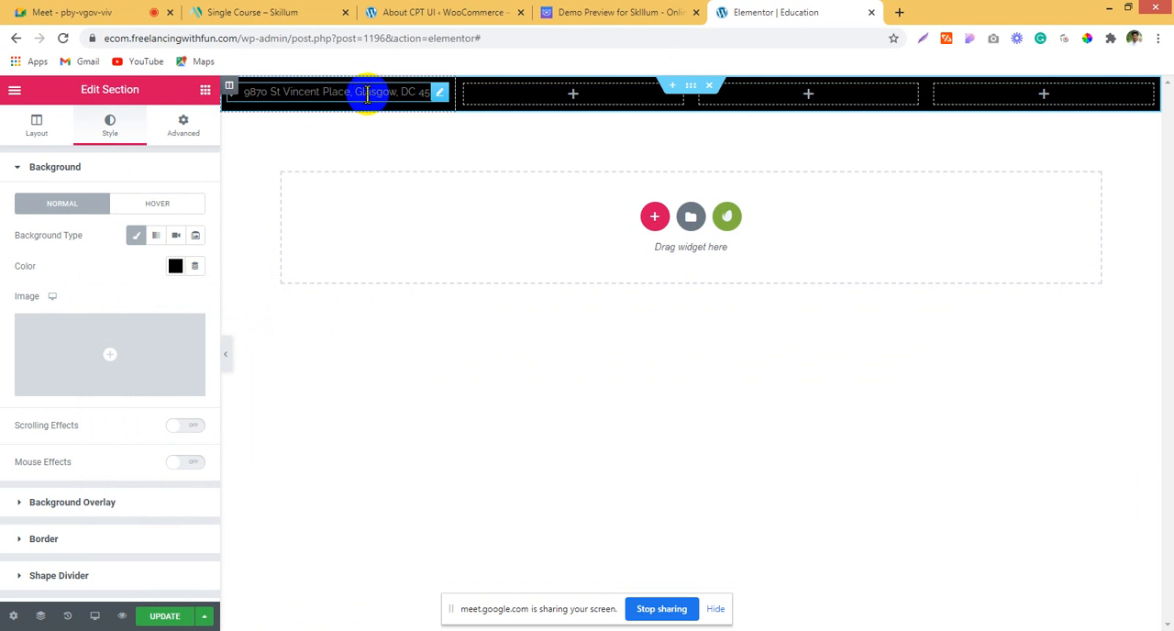
left_click(367, 94)
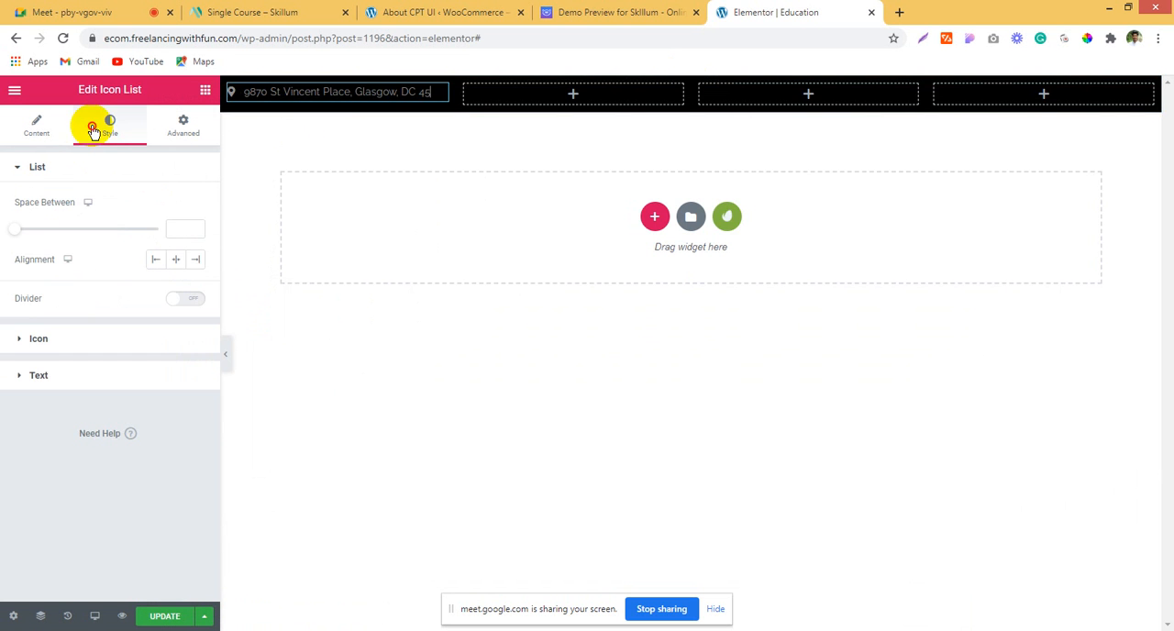
left_click(138, 338)
left_click(176, 239)
left_click(238, 274)
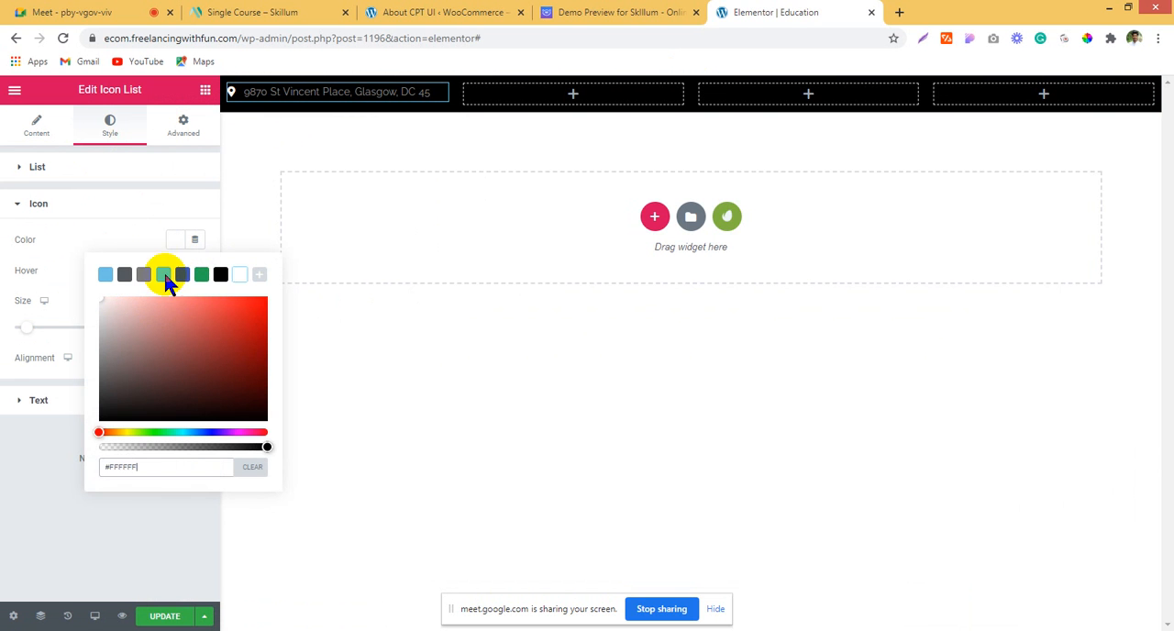
left_click(9, 261)
Step: Set the text colour of the address icon list to white
left_click(131, 400)
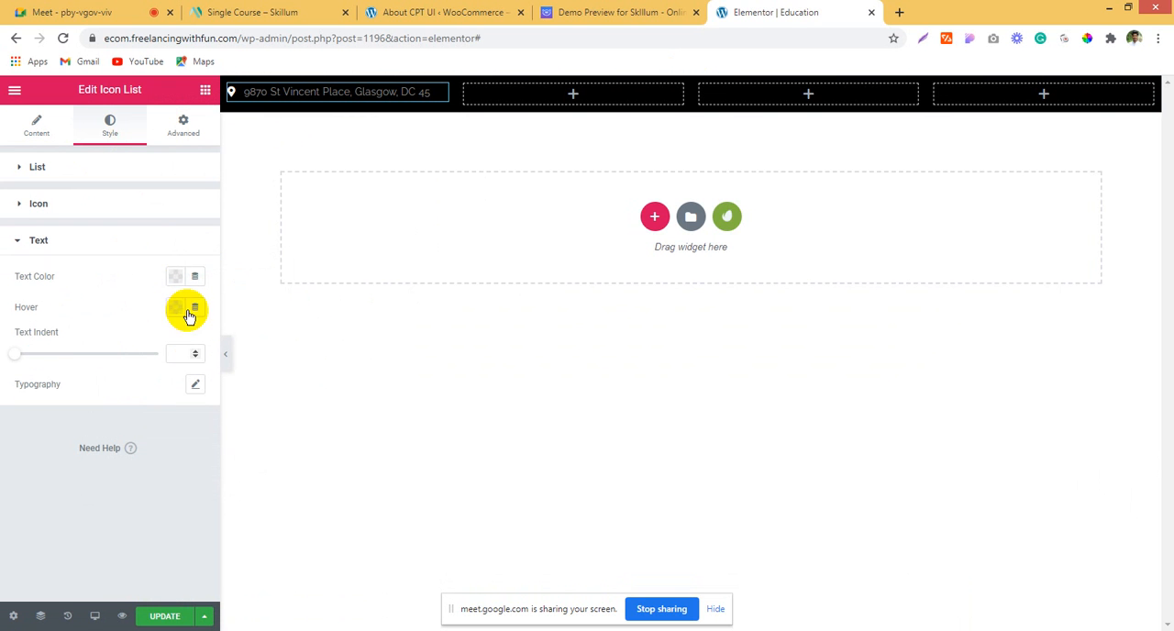
left_click(175, 277)
left_click(249, 365)
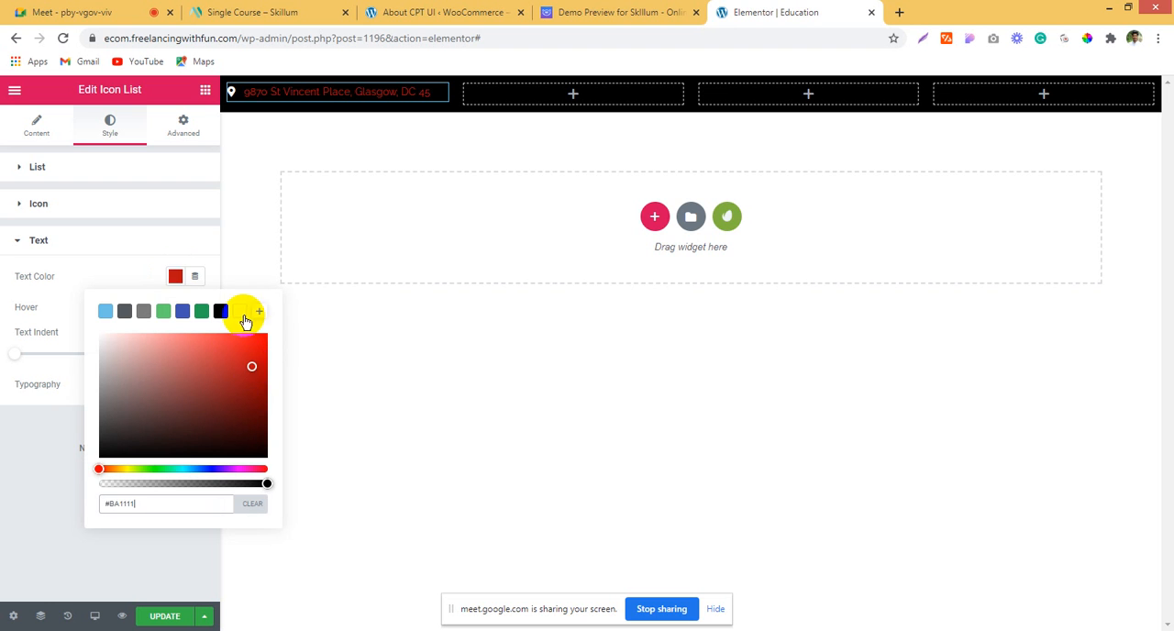
left_click(239, 311)
left_click(130, 278)
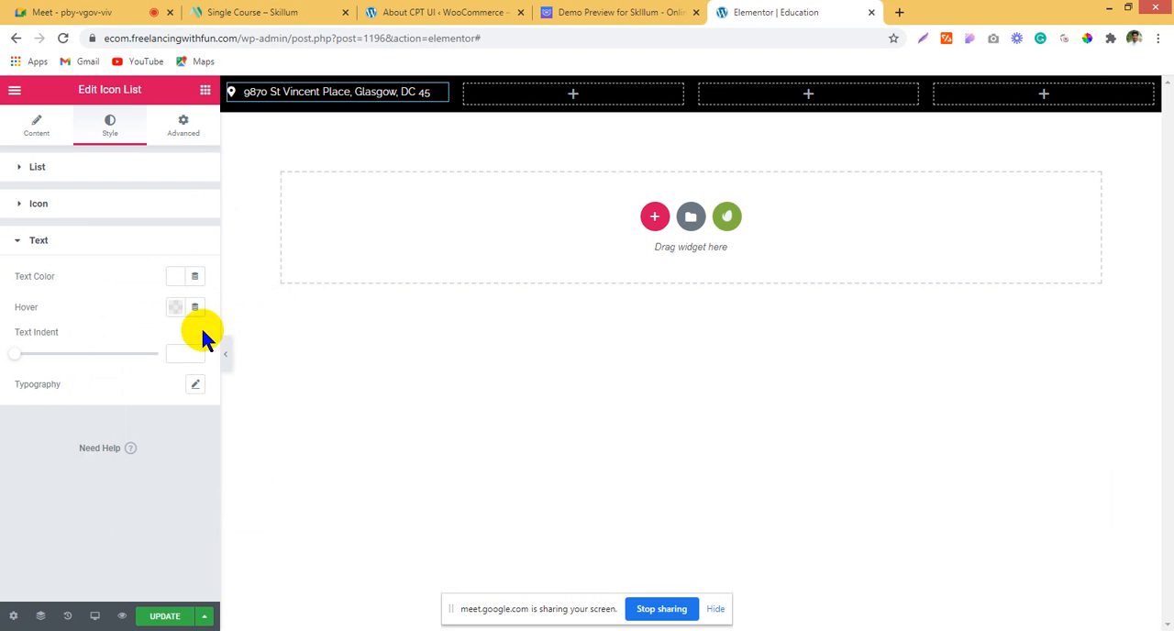
Step: Set the address text's typography to a size of 12 px and a weight of 600
left_click(195, 386)
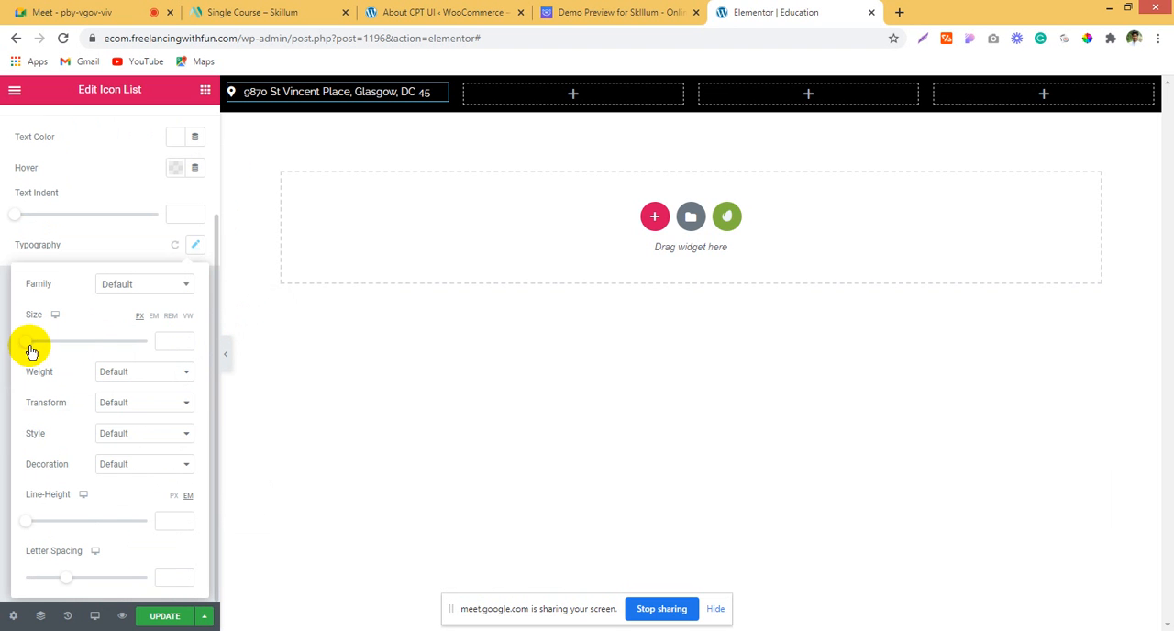
left_click_drag(28, 346, 33, 341)
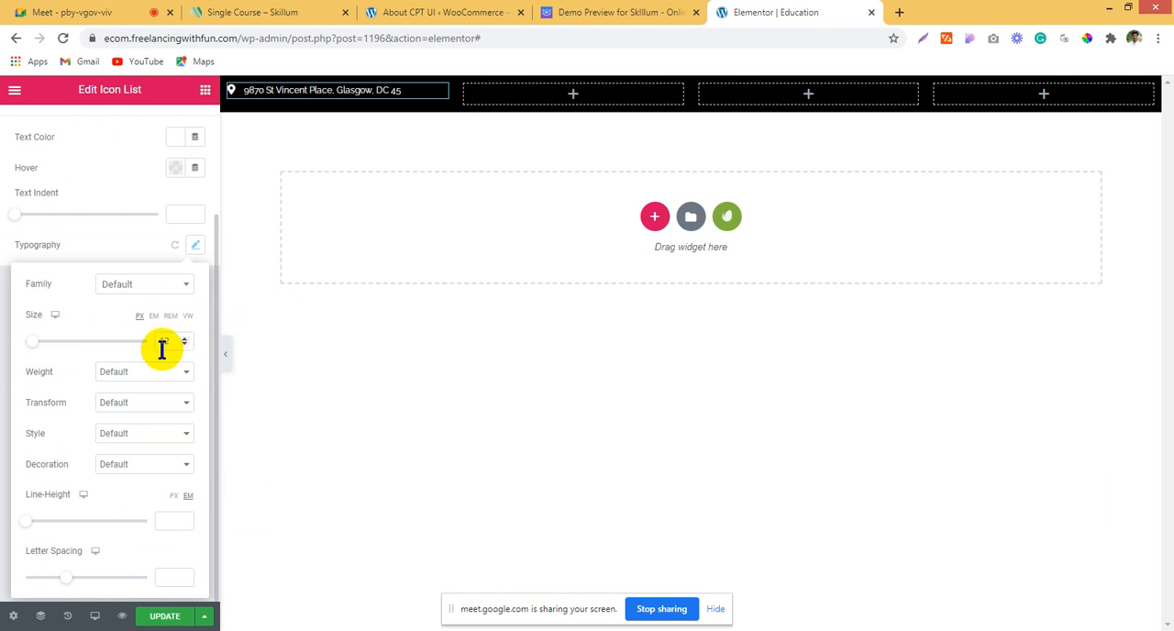
left_click(147, 374)
left_click(134, 407)
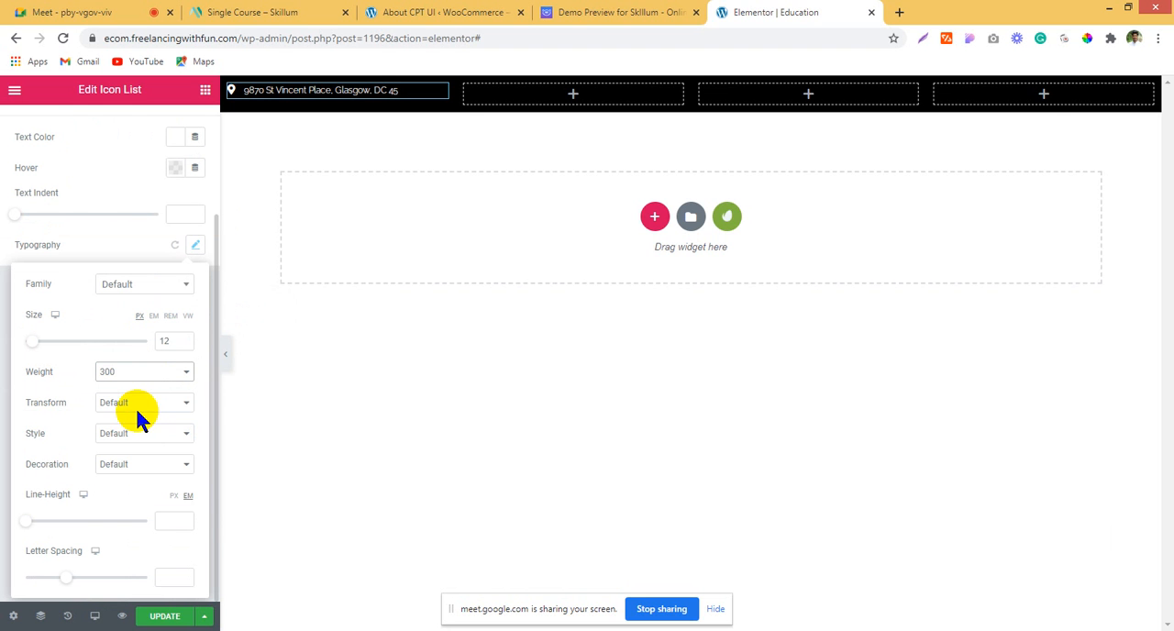
left_click(147, 380)
left_click(132, 434)
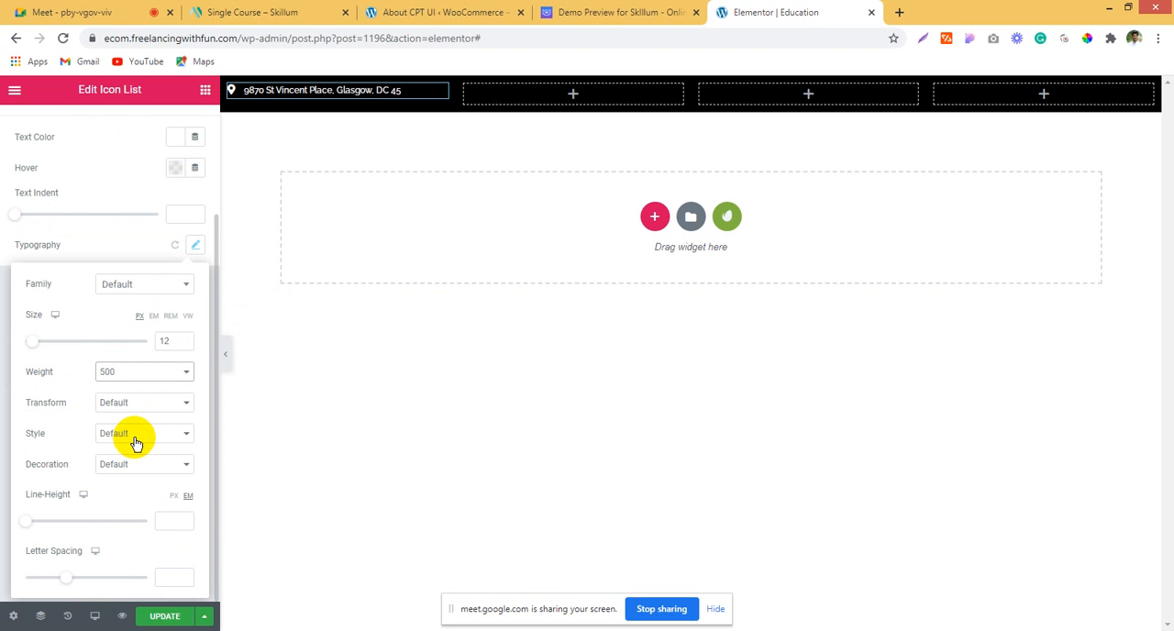
left_click(133, 376)
left_click(130, 446)
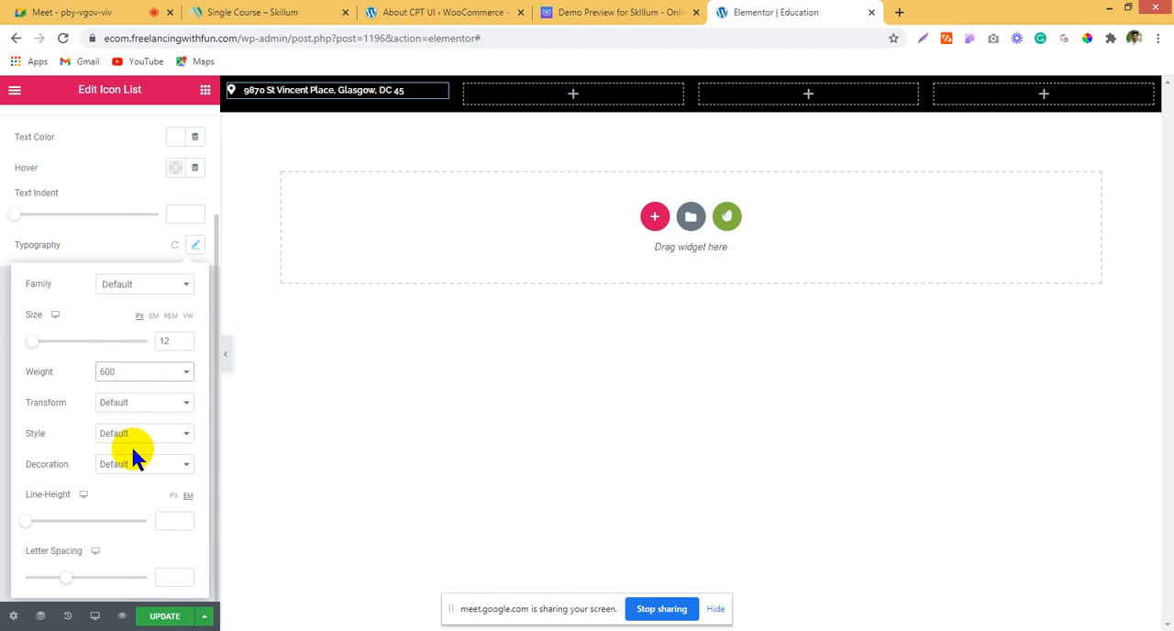
Step: Copy the styled address icon list and paste it into the second column
left_click(308, 90)
right_click(308, 90)
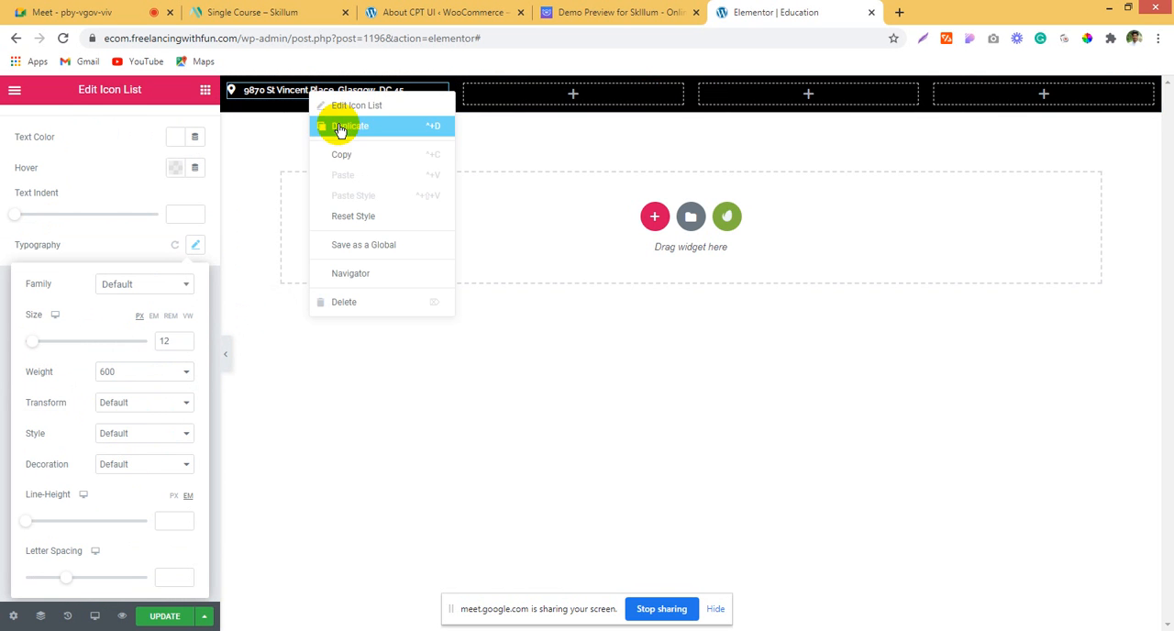
left_click(340, 152)
right_click(495, 96)
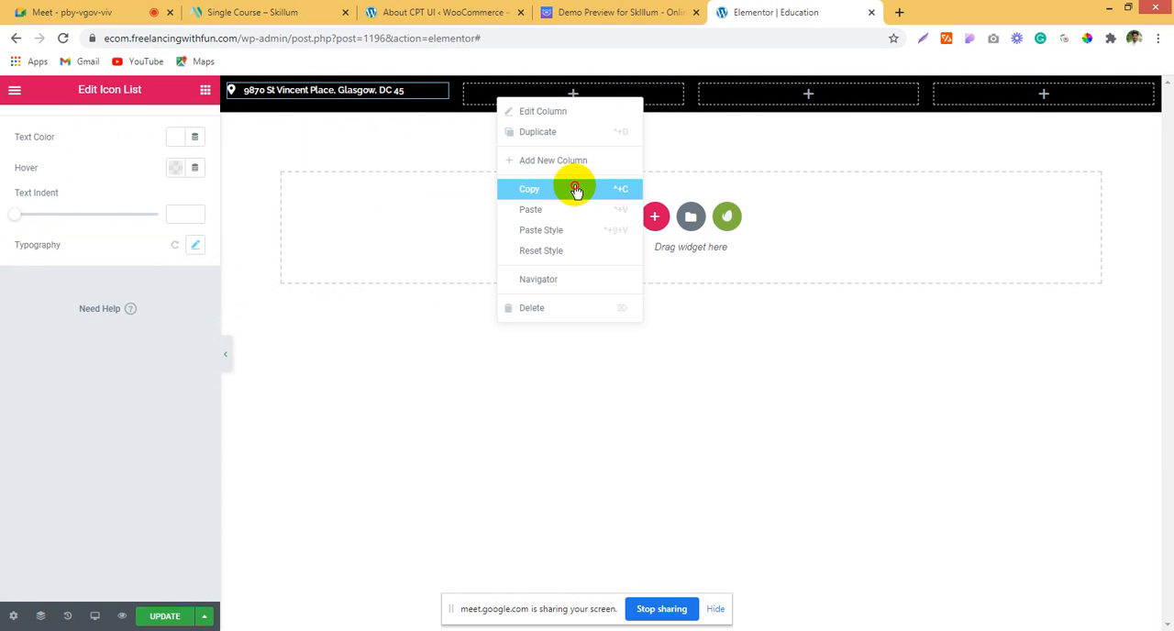
left_click(577, 209)
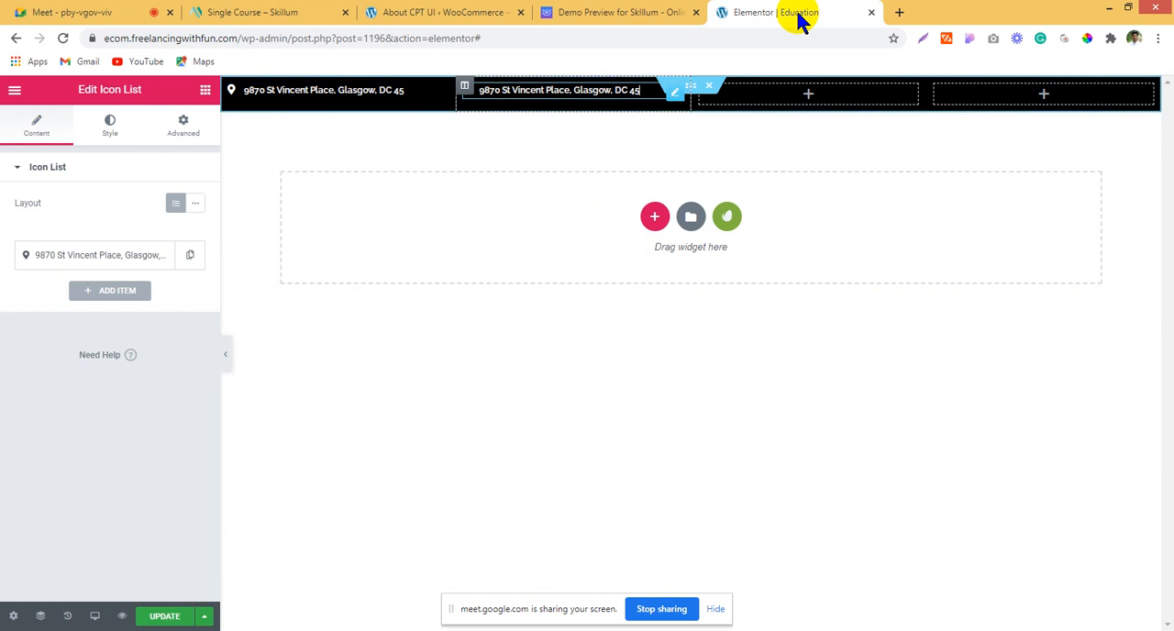
Step: Copy the phone number from the Skillum demo's top bar and use it as the second column's icon list text
left_click(665, 11)
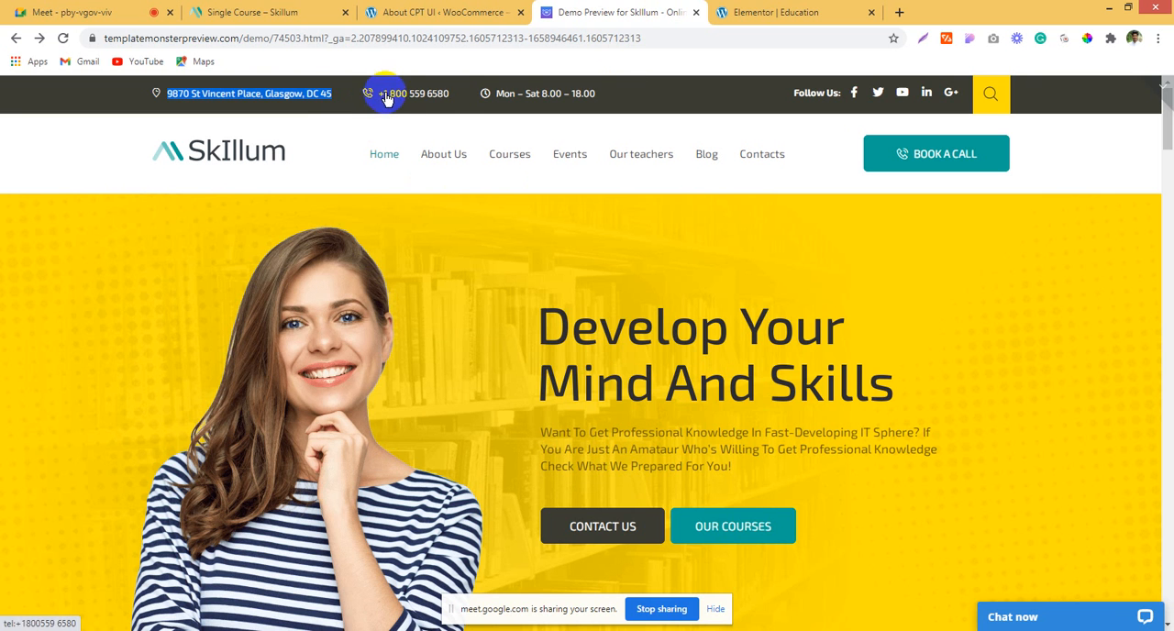
left_click_drag(450, 93, 379, 93)
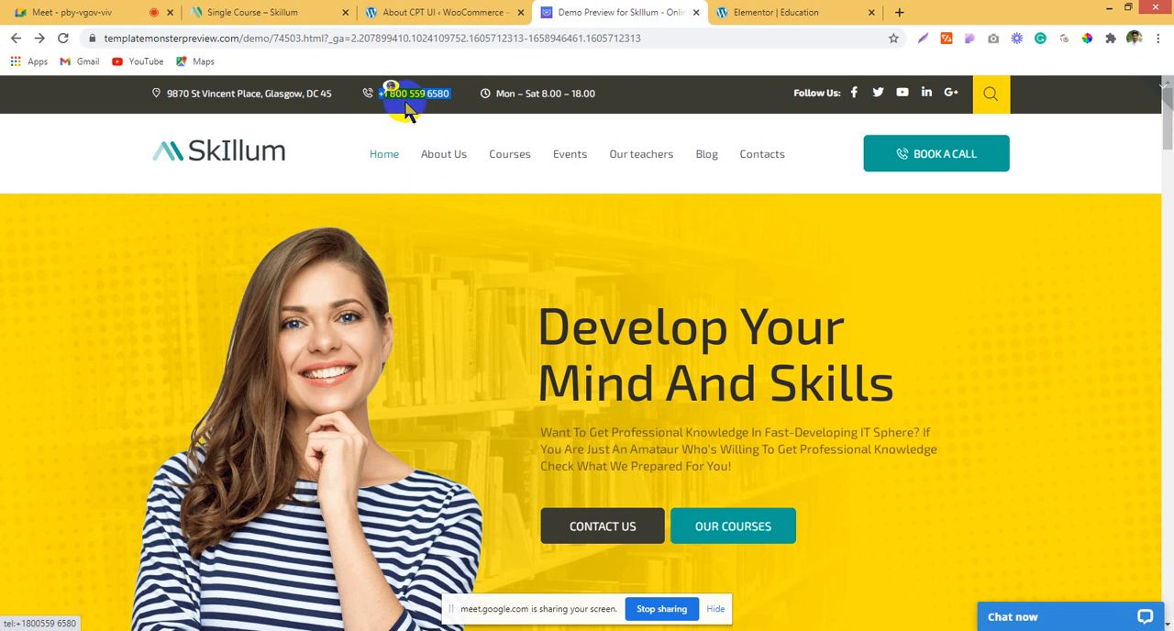
left_click(361, 134)
left_click(761, 11)
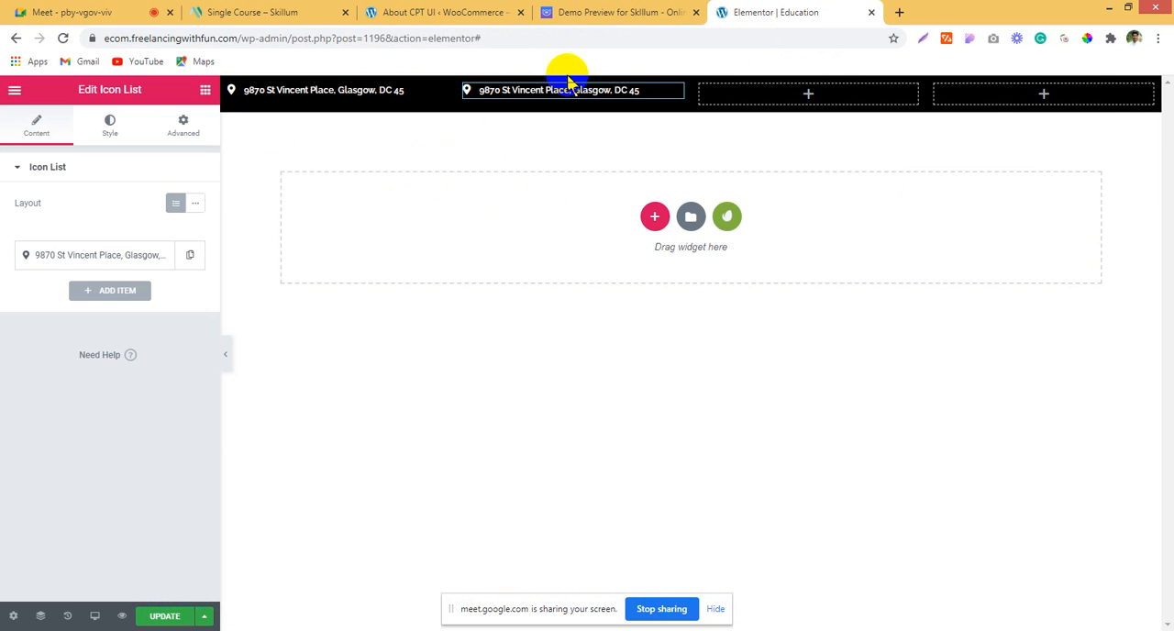
left_click(105, 253)
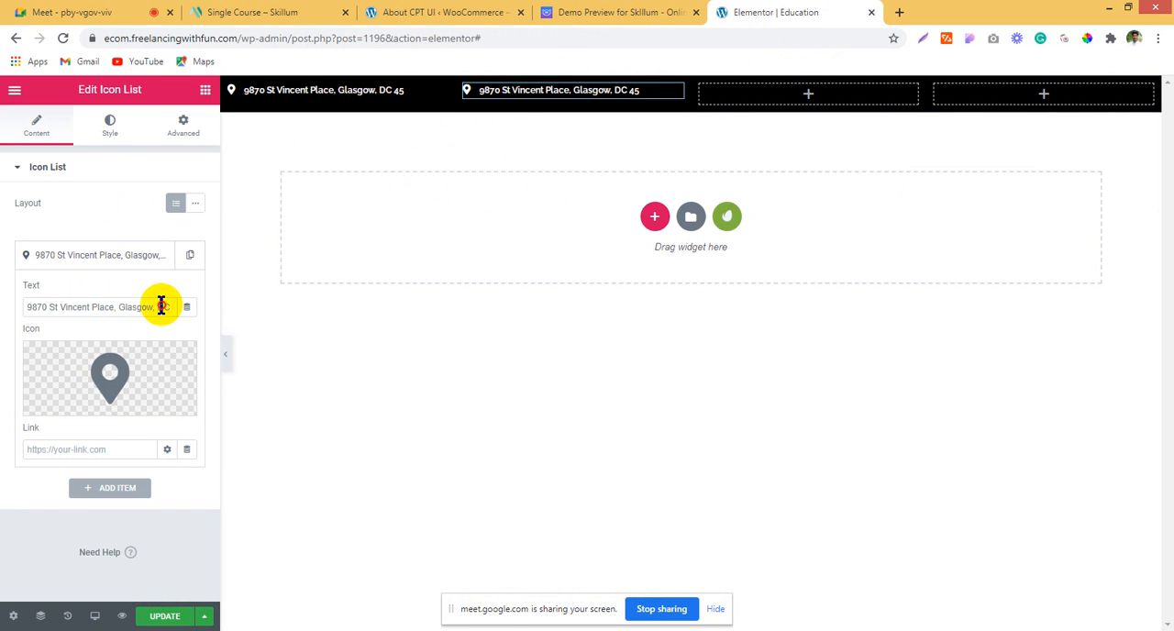
key("ctrl+a")
key("ctrl+v")
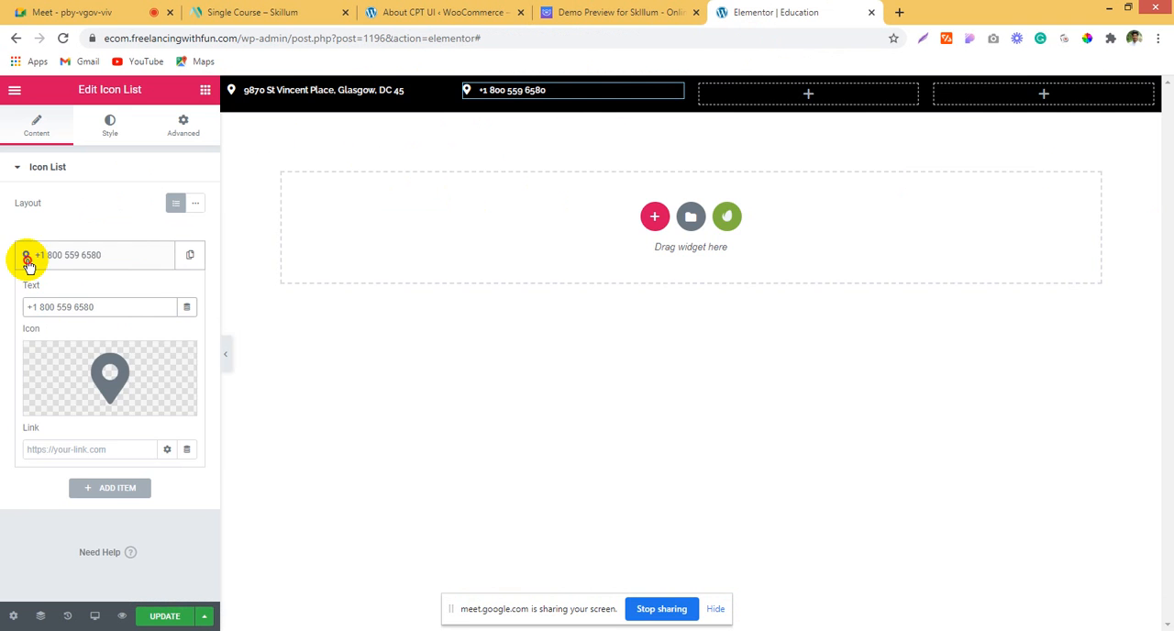
Step: Replace the phone item's map marker with the phone icon that has sound waves
left_click(27, 259)
left_click(76, 266)
left_click(99, 353)
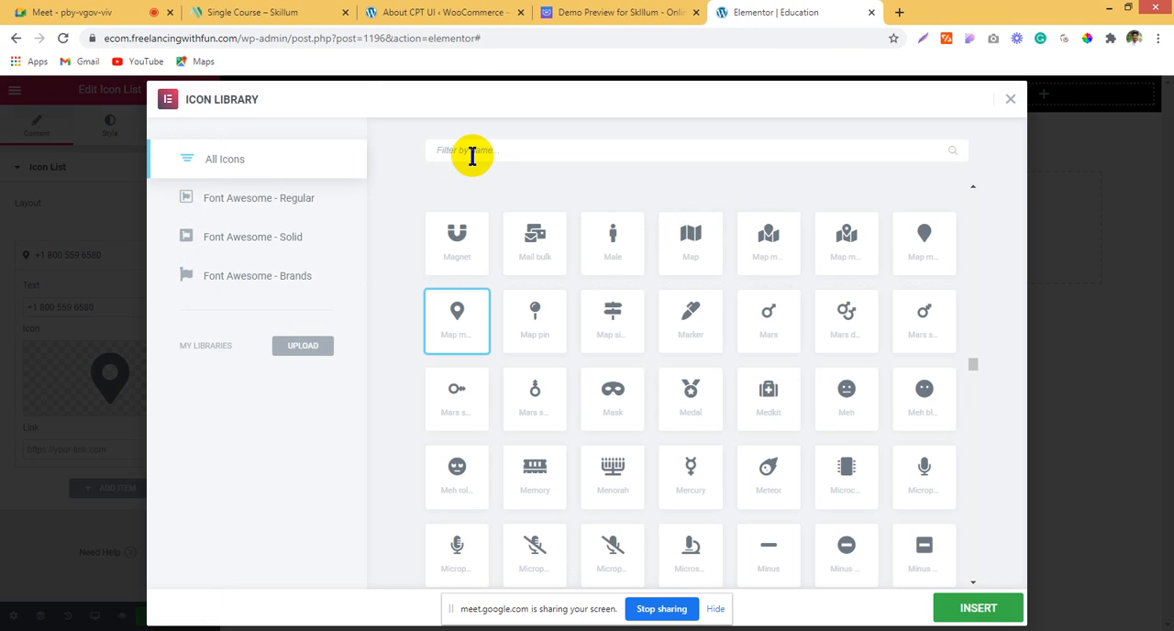
left_click(473, 156)
type("pho")
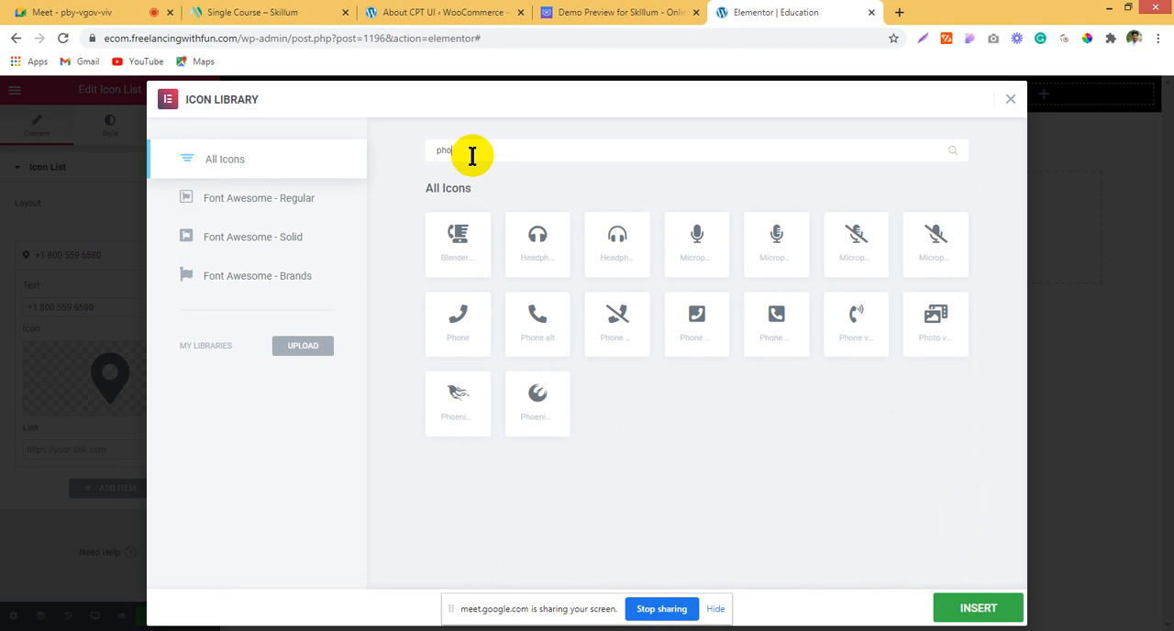
left_click(854, 321)
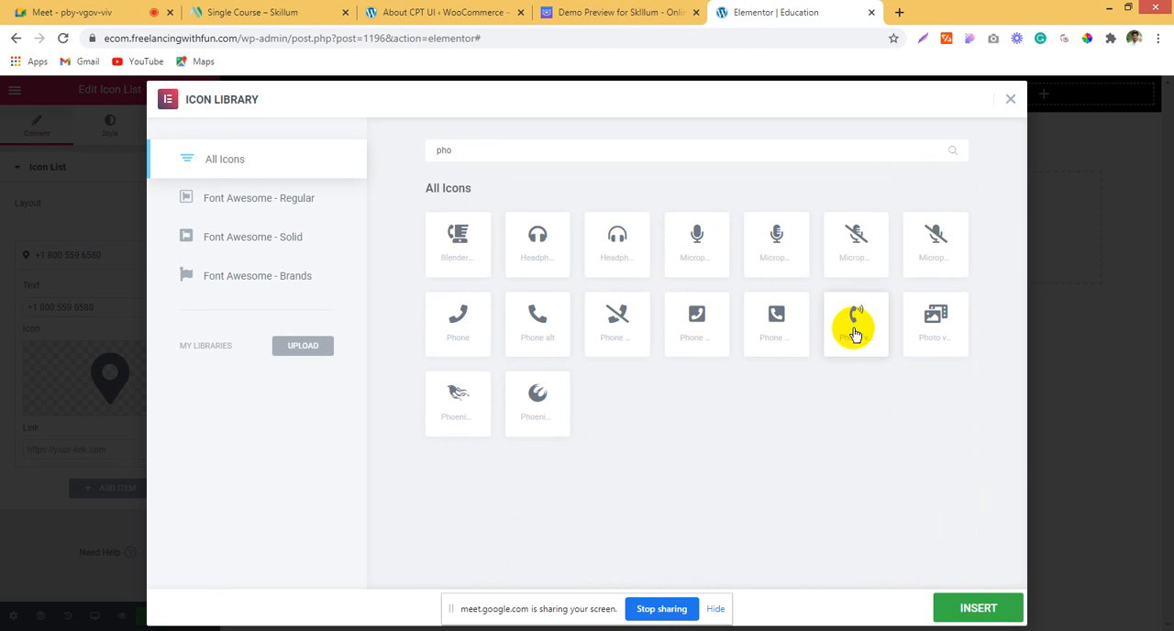
left_click(977, 607)
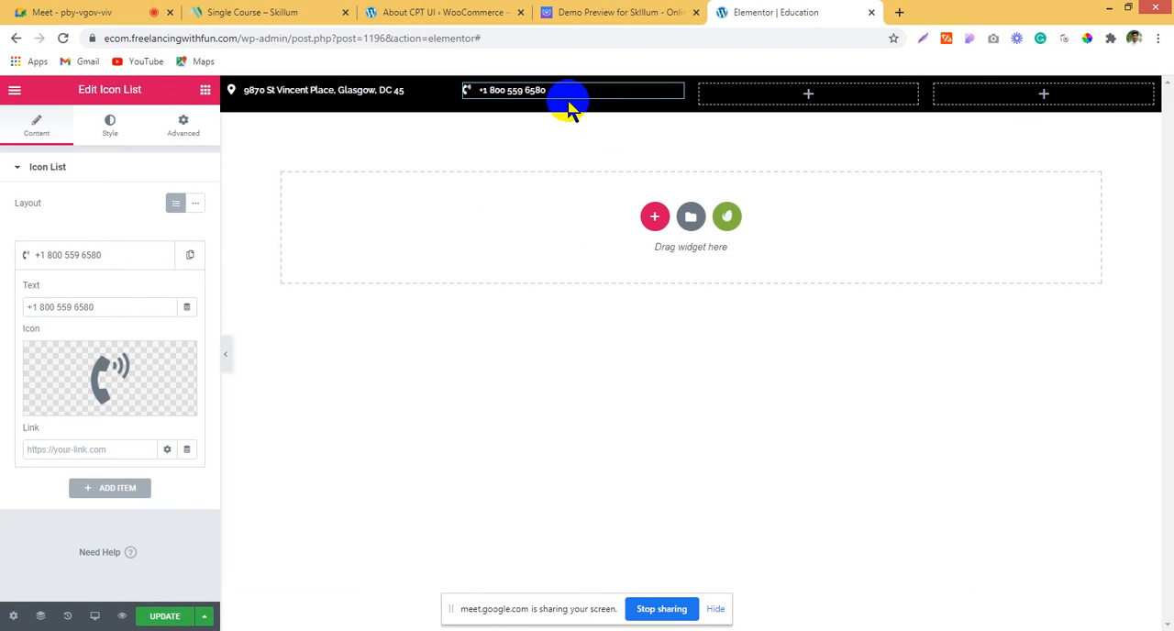
Step: Link the phone item to its phone number with the tel: prefix and update the page
left_click(674, 13)
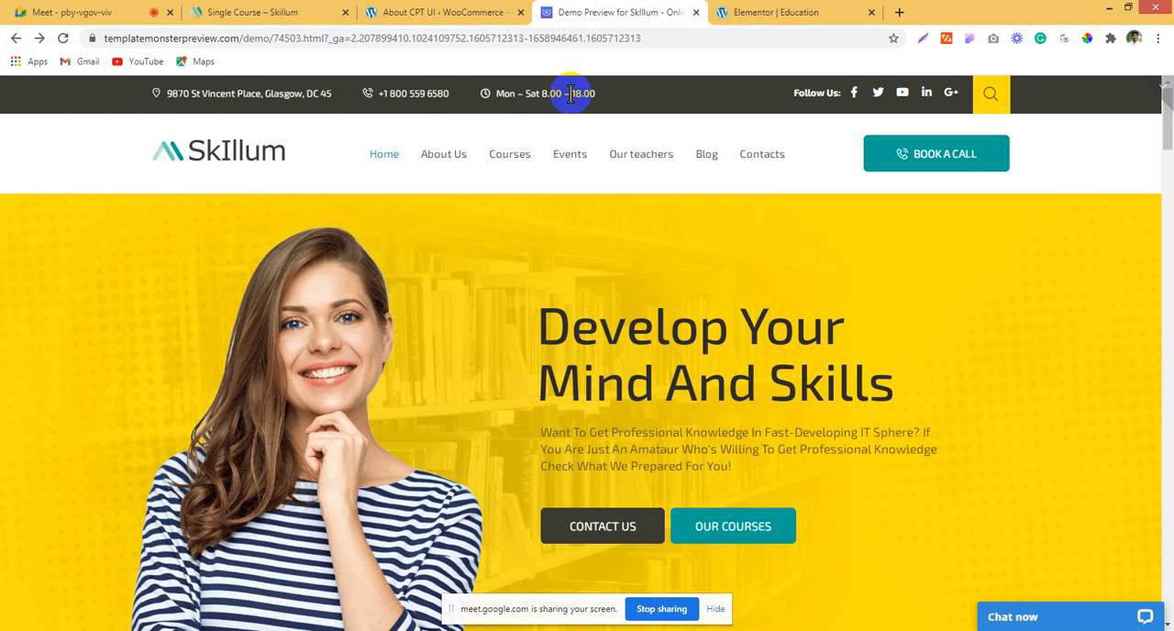
left_click(773, 12)
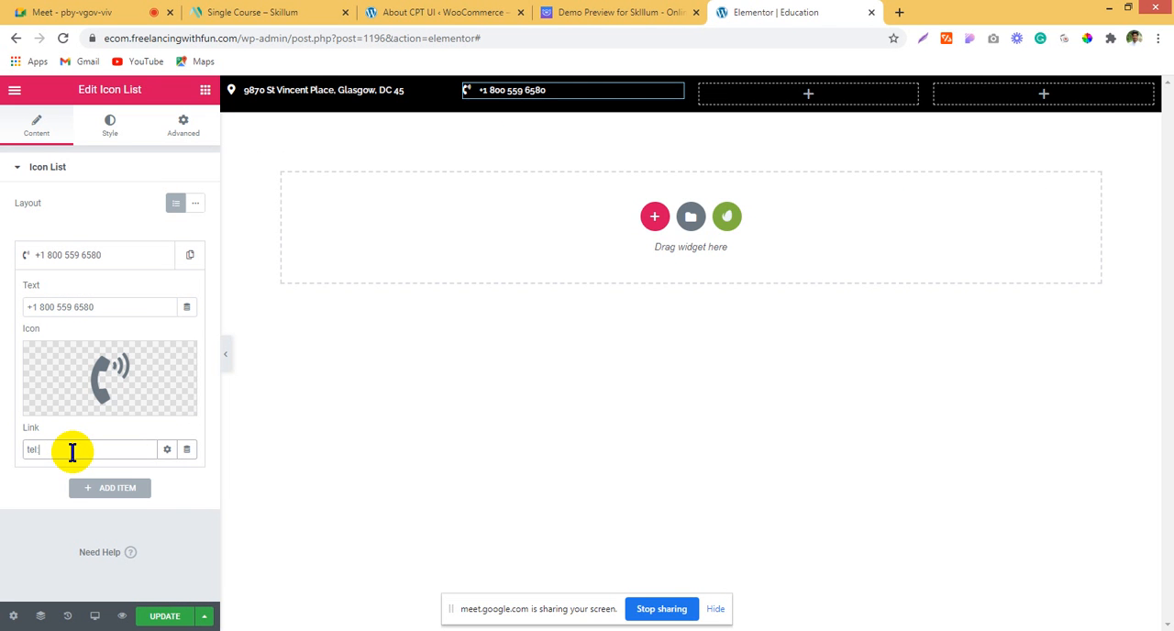
left_click(72, 449)
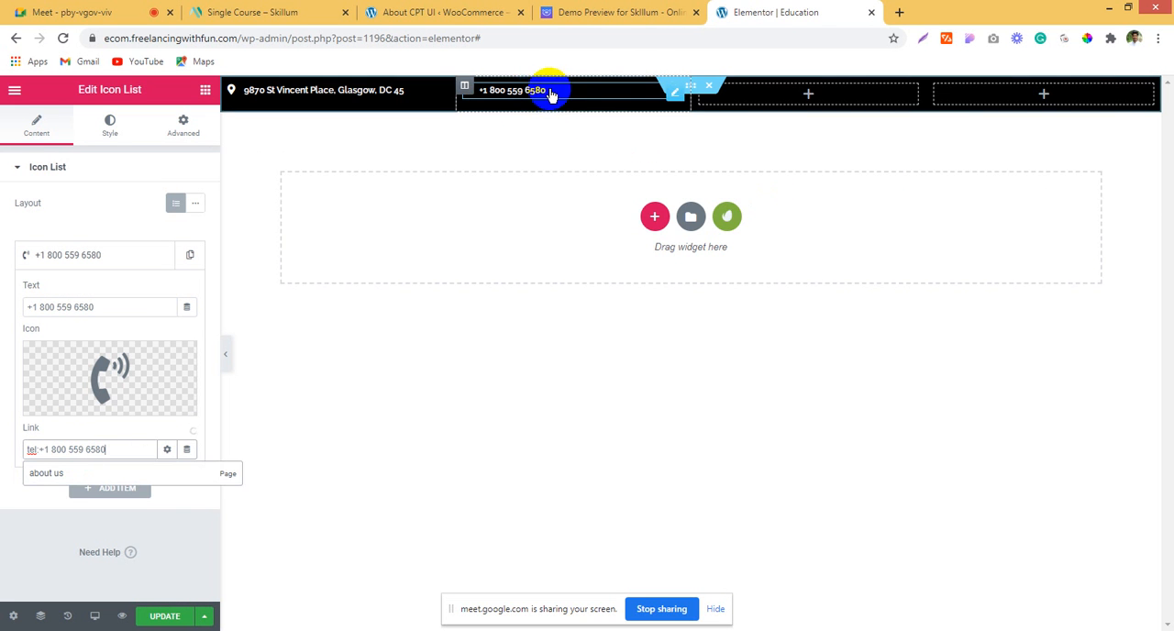
left_click(518, 92)
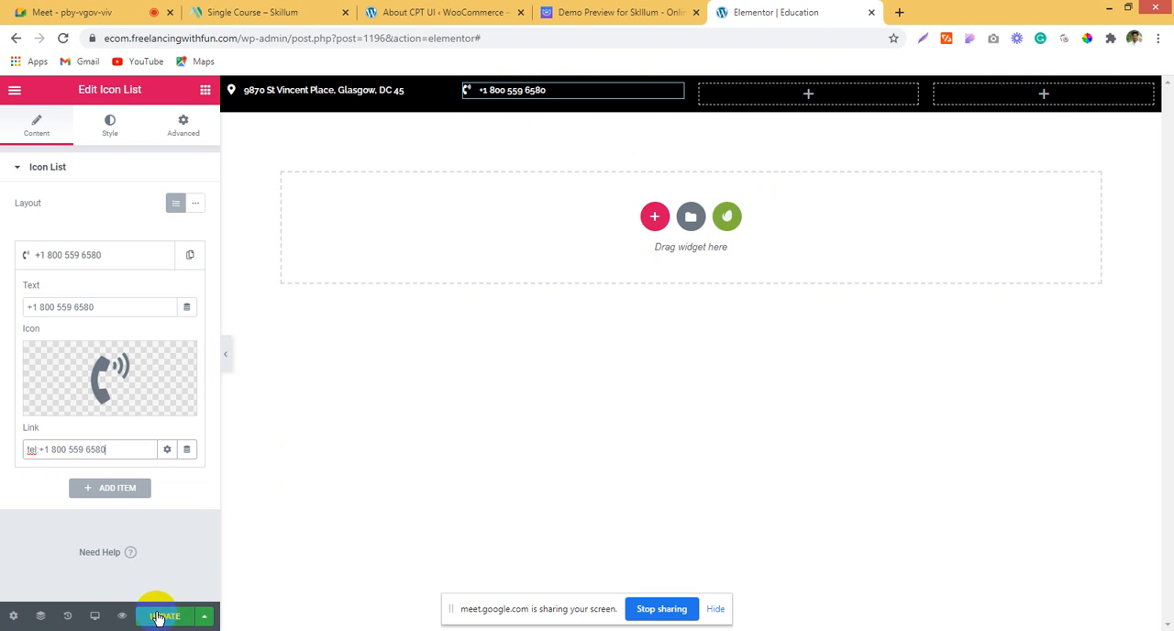
Step: Copy the "Follow Us:" text from the Skillum demo's top bar and return to the widget list on the Education page
left_click(621, 12)
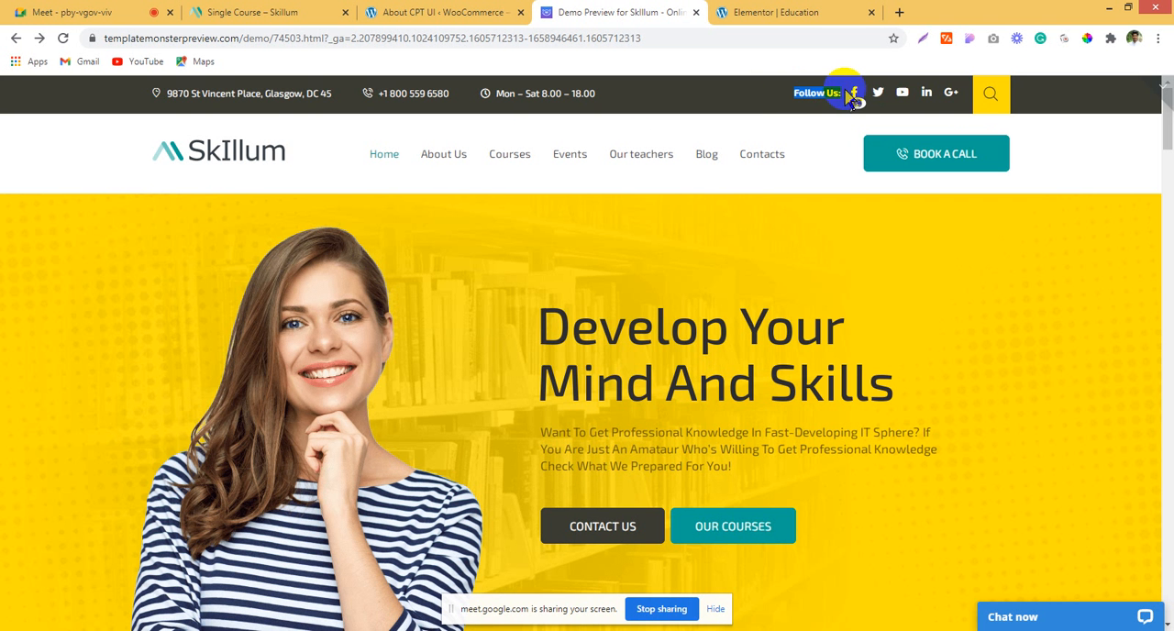
left_click(752, 12)
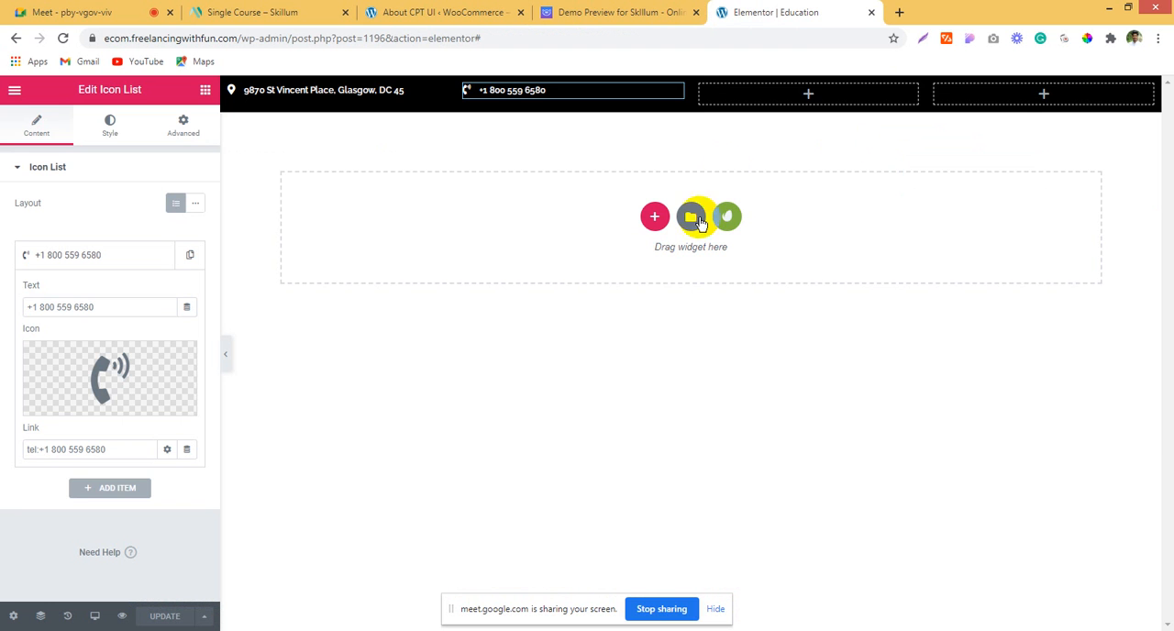
left_click(820, 95)
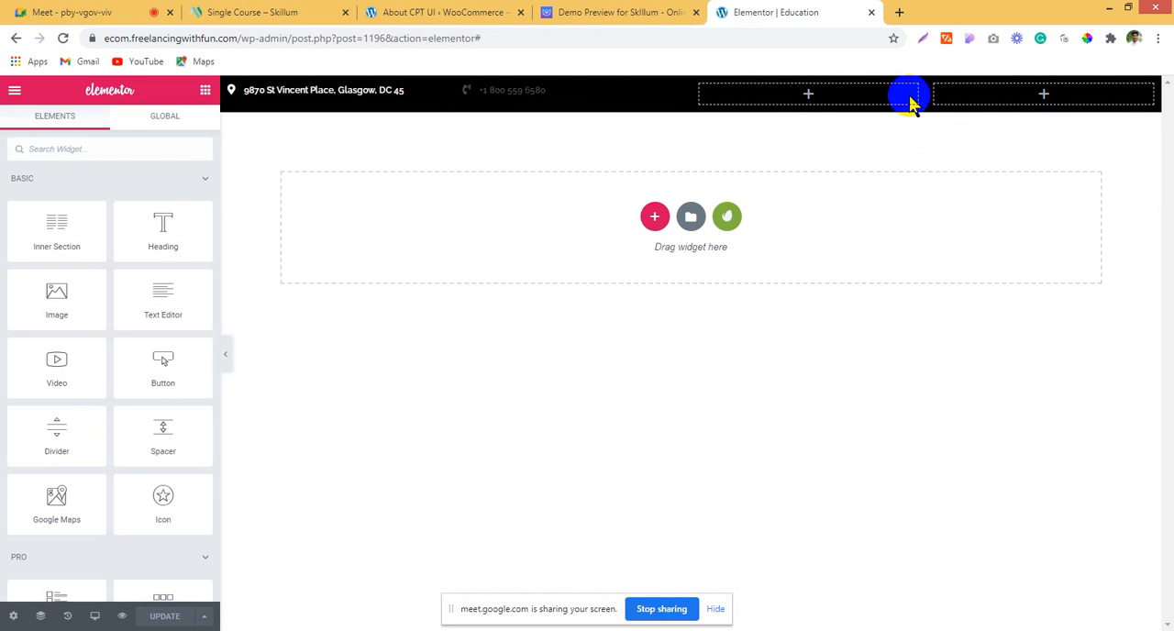
Step: Delete the top bar's empty fourth column and duplicate the remaining empty column
right_click(940, 93)
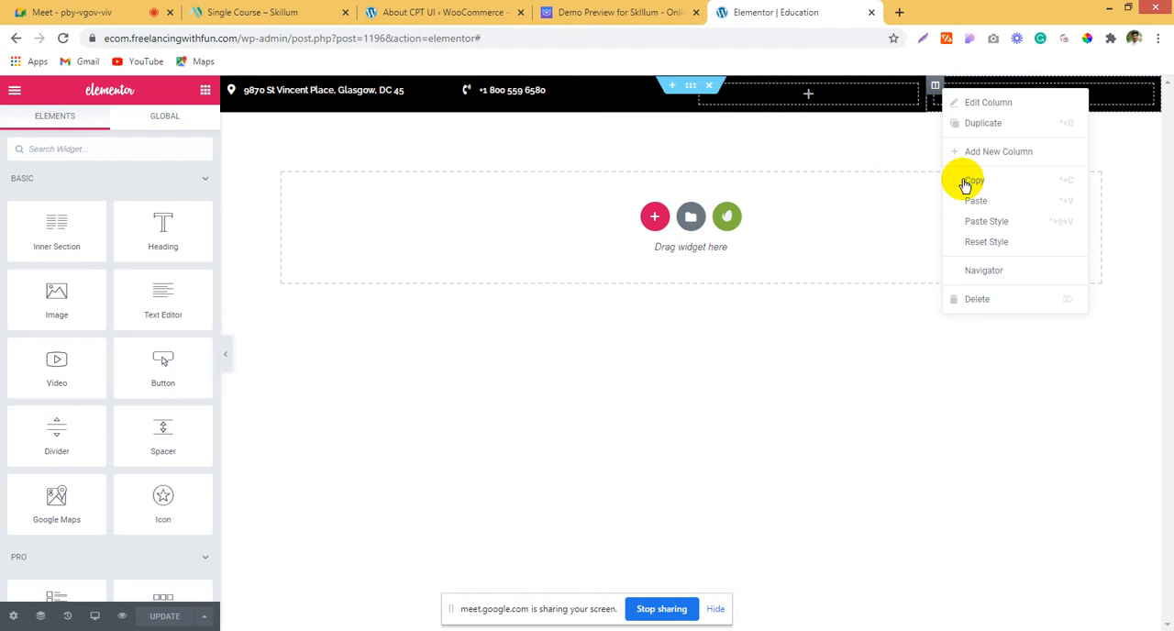
left_click(981, 299)
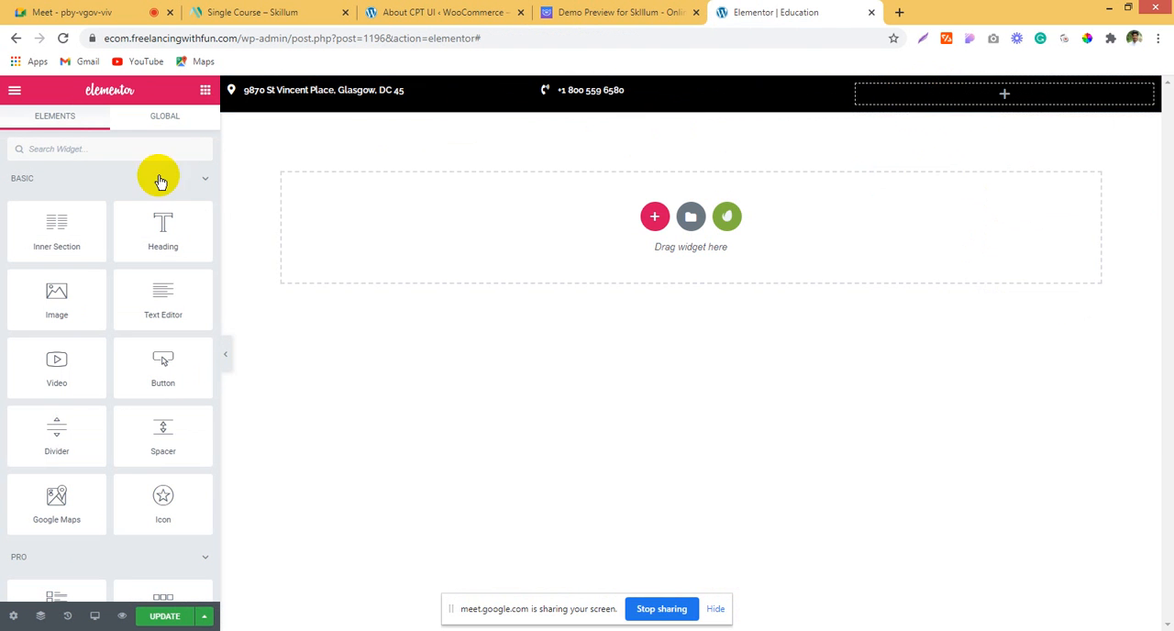
left_click_drag(82, 248, 862, 92)
right_click(861, 91)
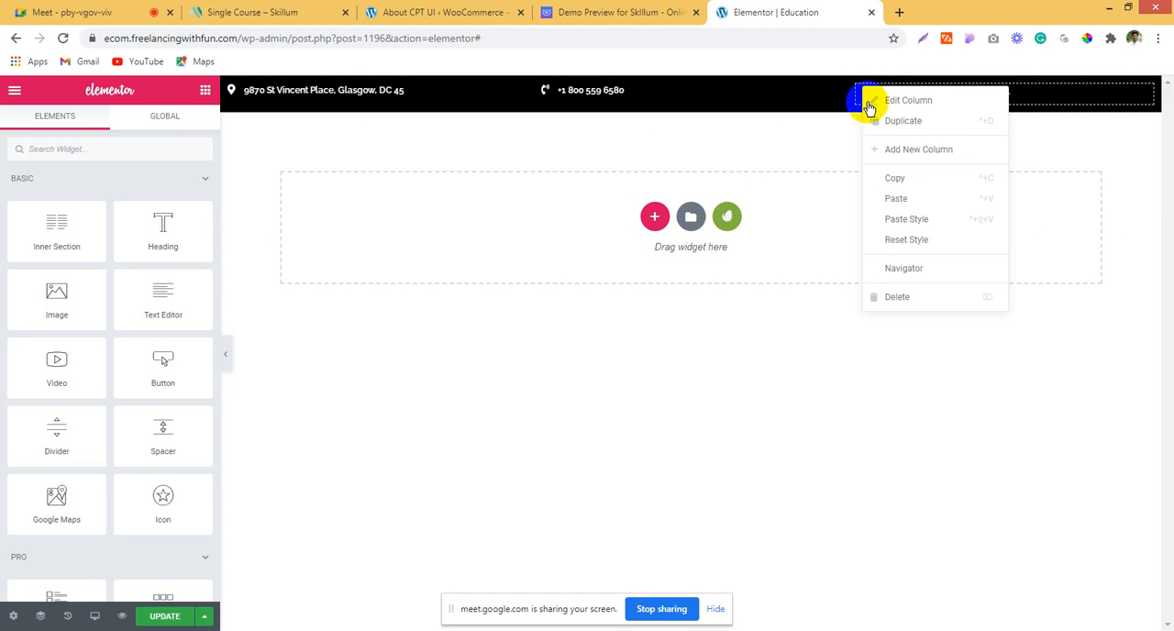
left_click(870, 120)
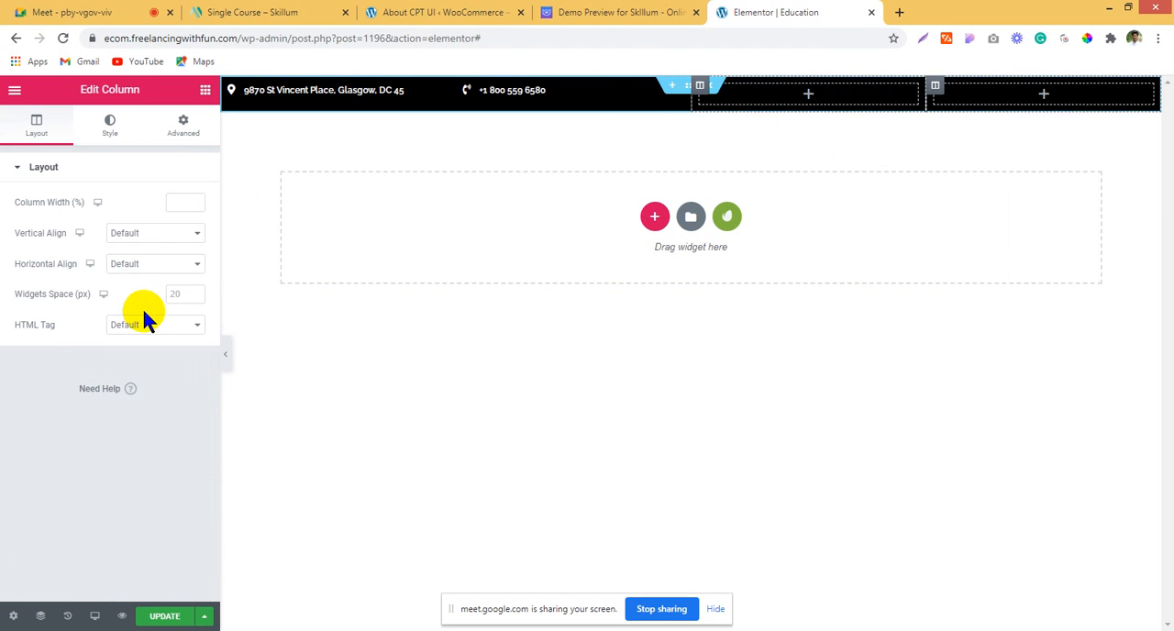
Step: Add a Heading widget to the top bar's third column with the copied title "Follow Us:"
left_click(205, 89)
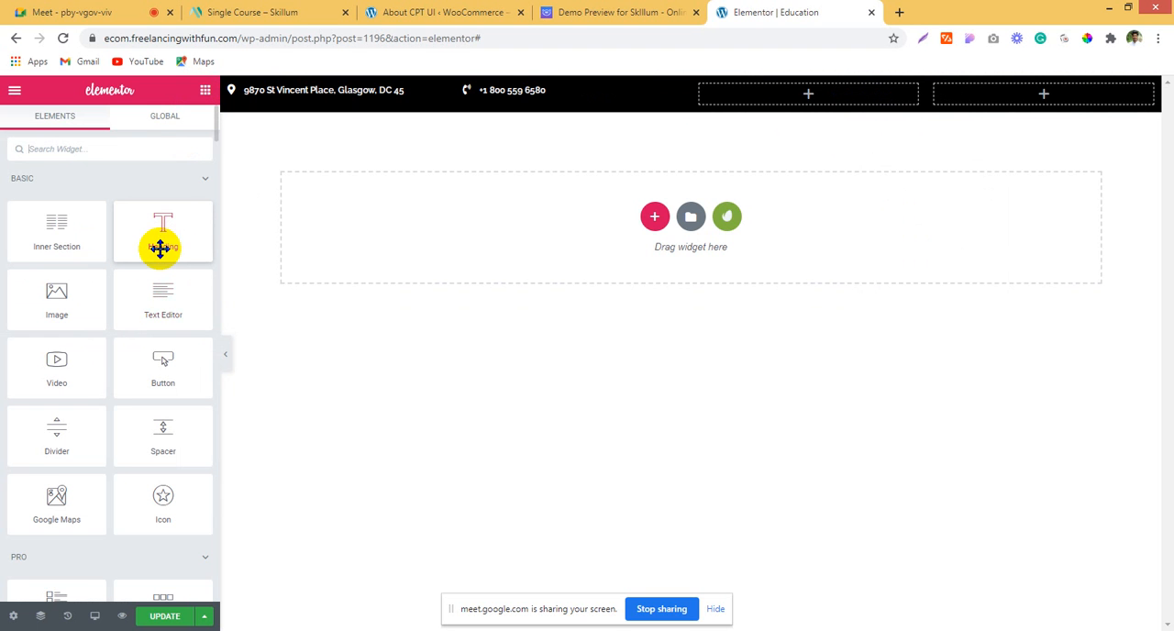
left_click_drag(160, 247, 816, 92)
left_click_drag(174, 221, 2, 227)
type("Follow Us:")
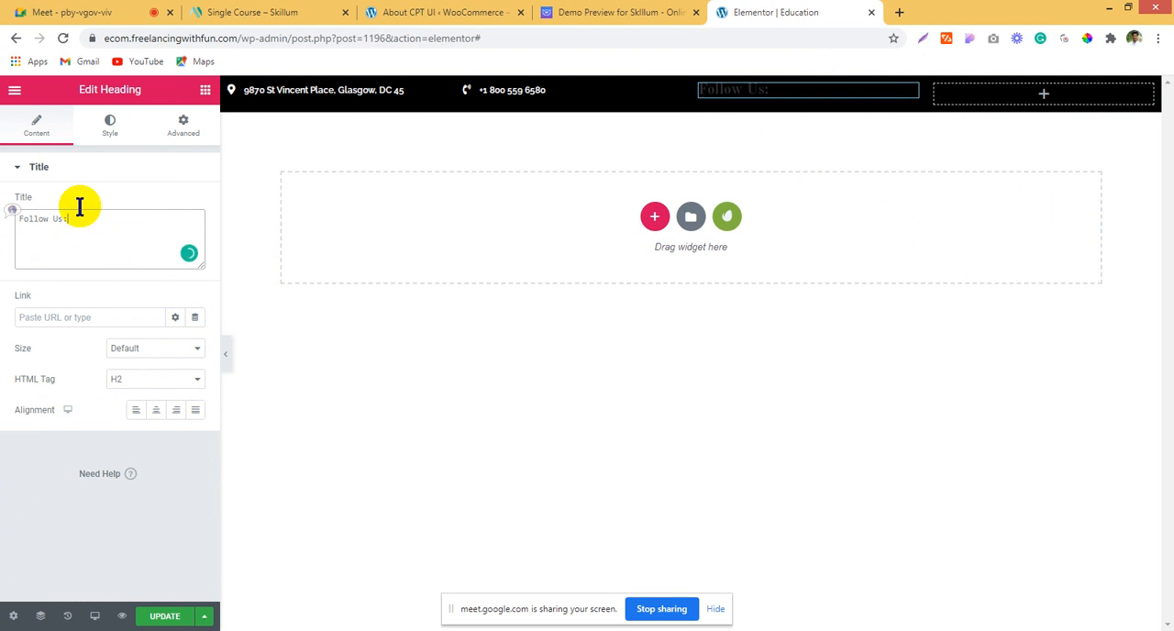
Step: Style the "Follow Us:" heading with the text color #FFFFFF and a font size of 14 px
left_click(112, 124)
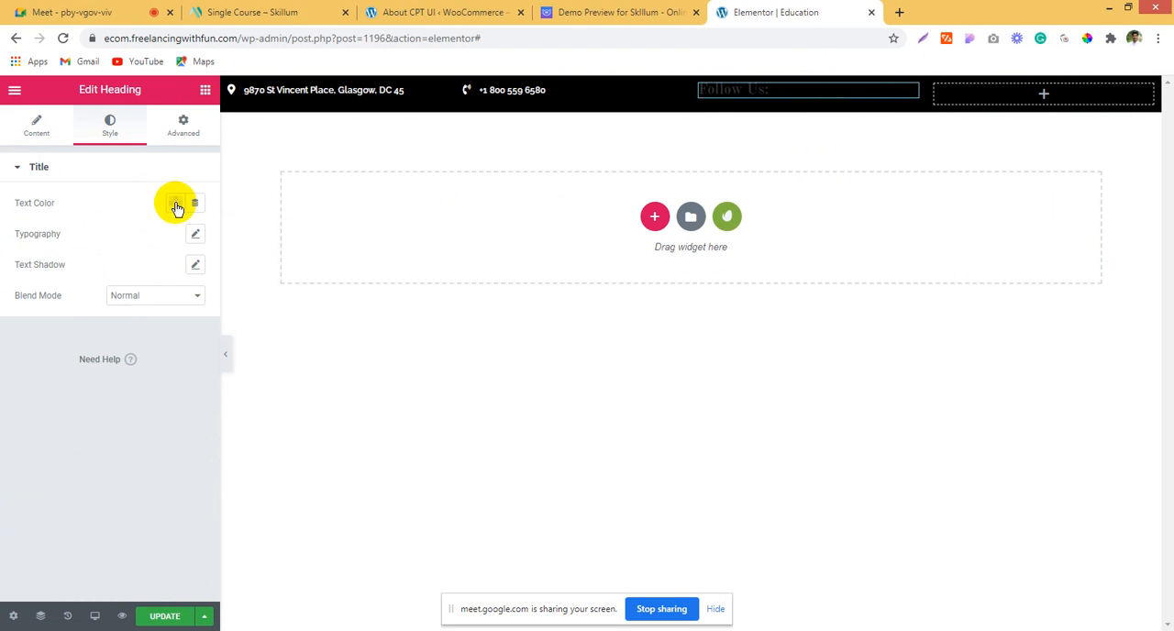
left_click(176, 204)
left_click_drag(218, 281, 235, 264)
left_click(236, 242)
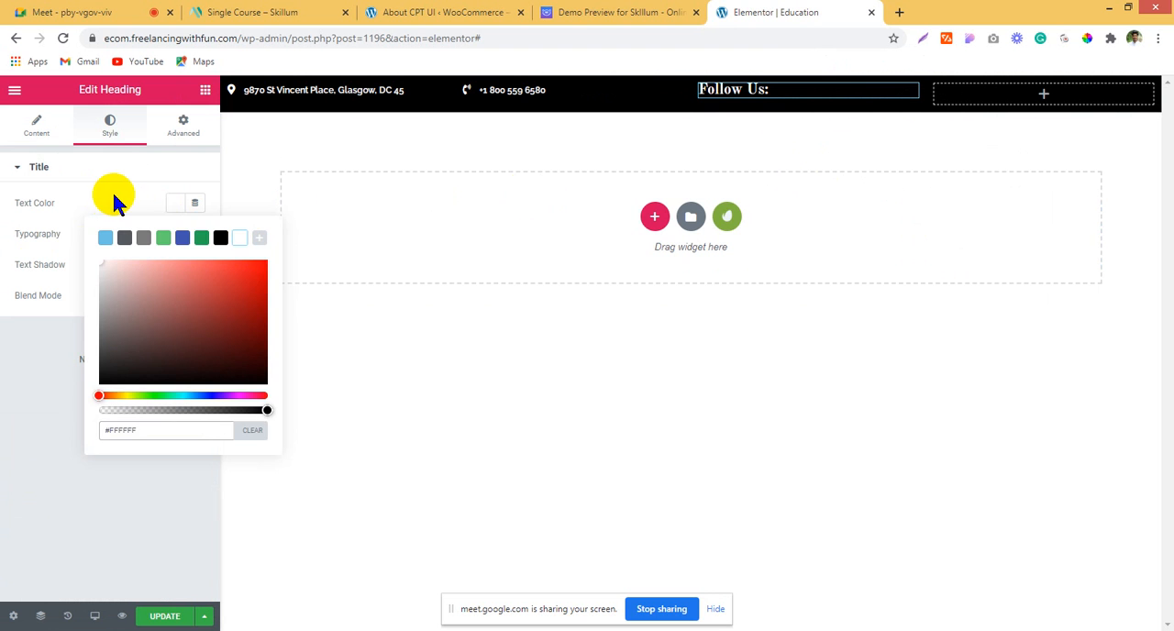
left_click(113, 192)
left_click(196, 234)
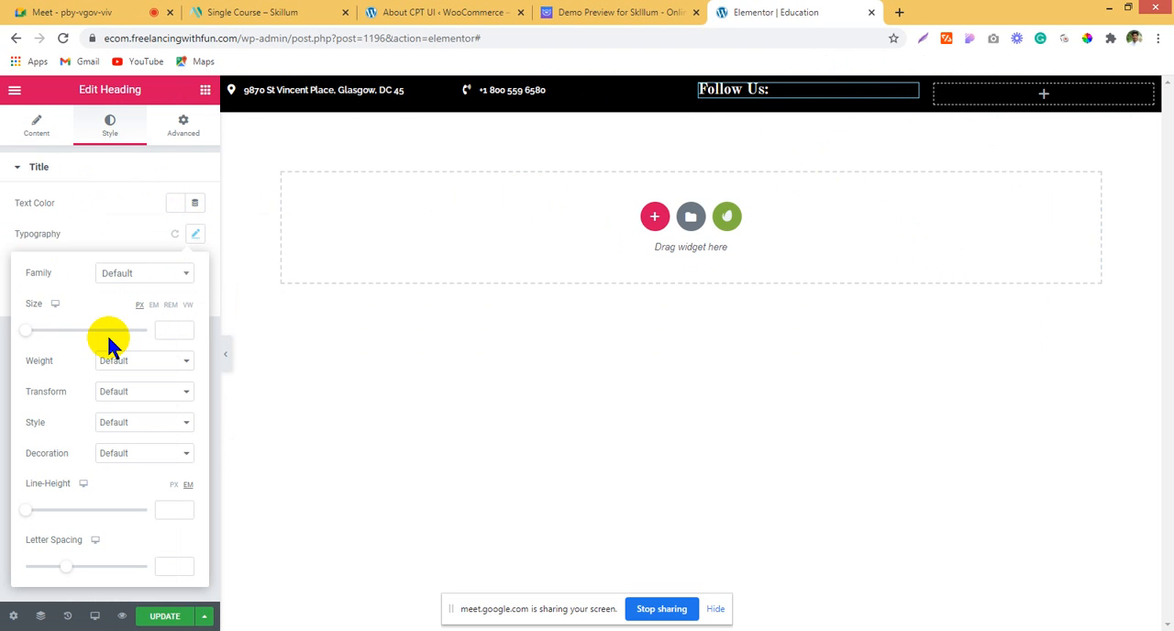
left_click(32, 331)
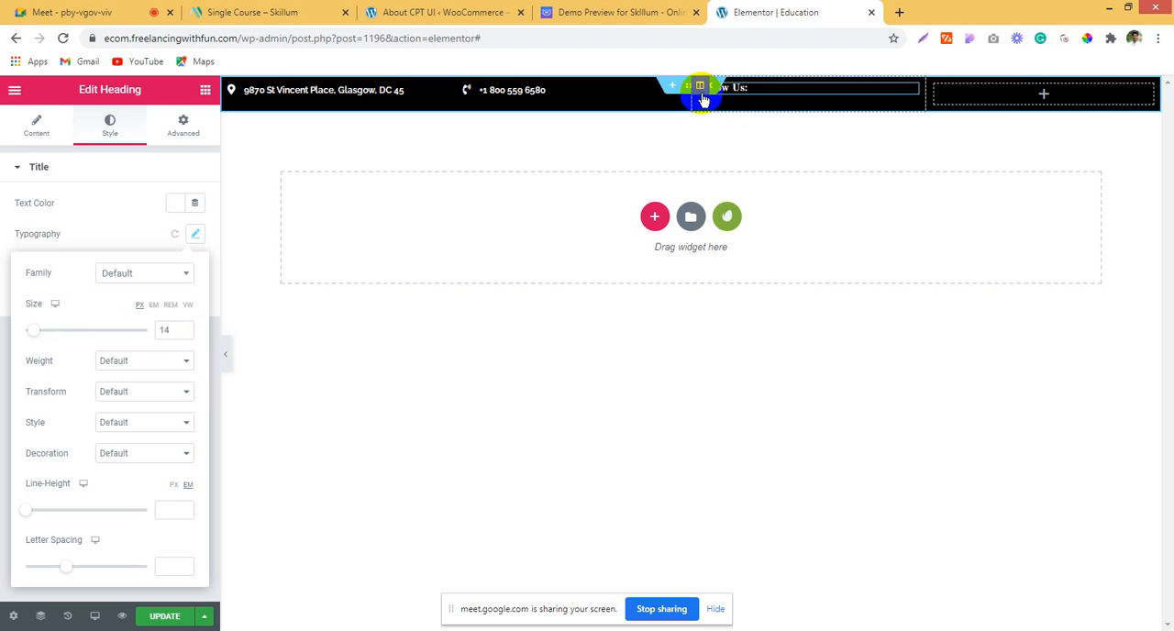
Step: Set the "Follow Us:" column's vertical alignment to Middle and narrow the column to roughly half its width
left_click(699, 89)
left_click(133, 233)
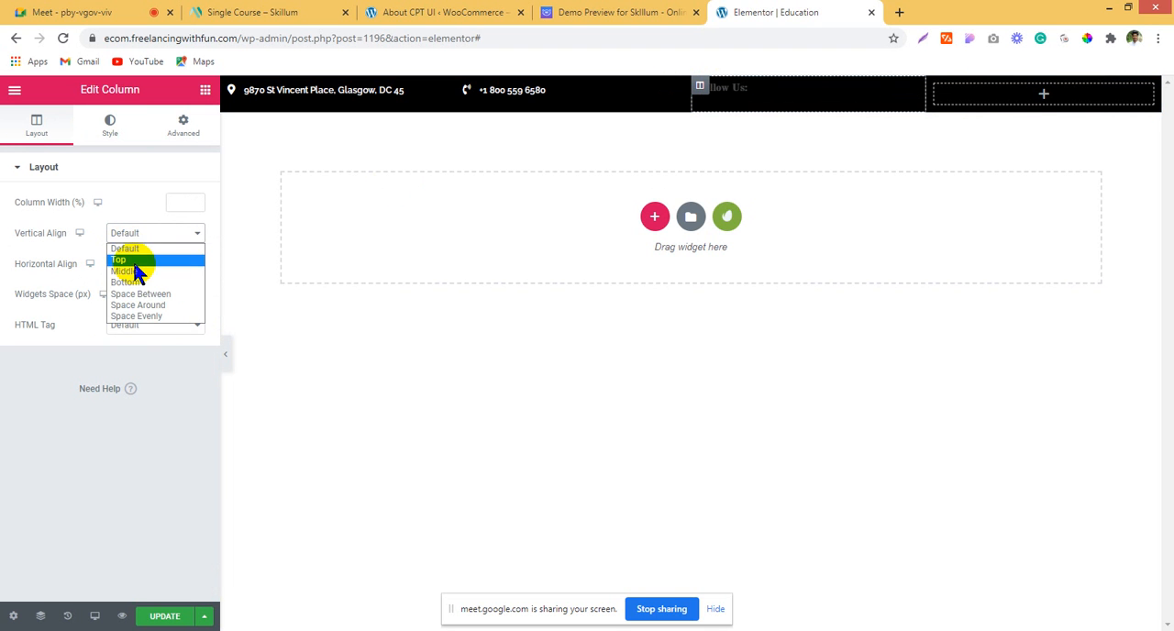
left_click(129, 271)
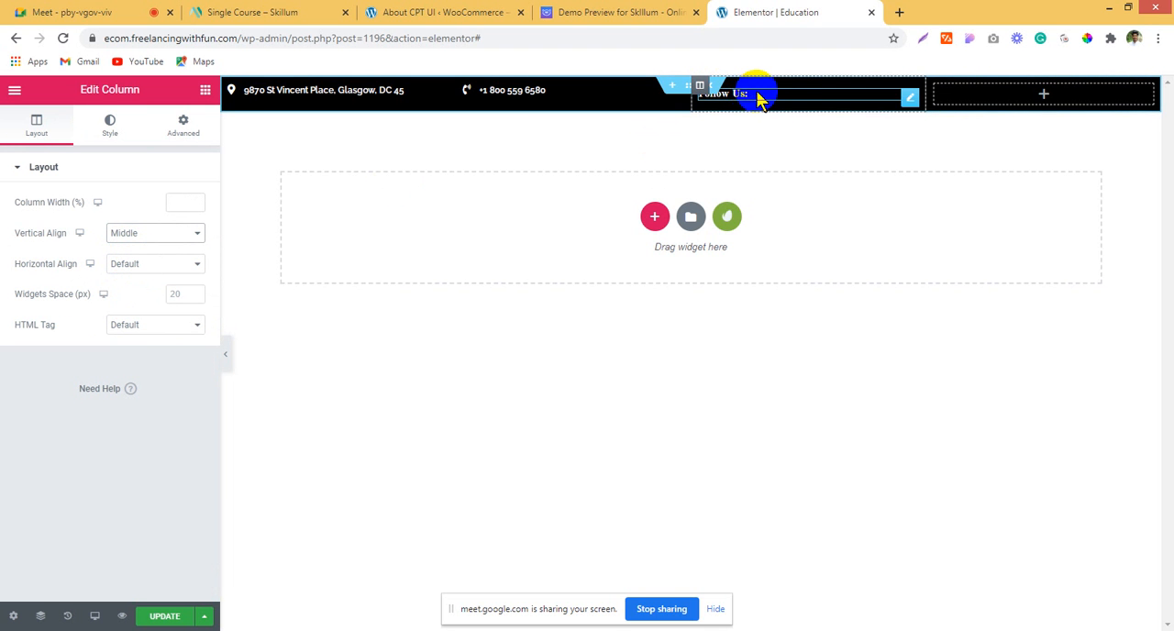
left_click(204, 90)
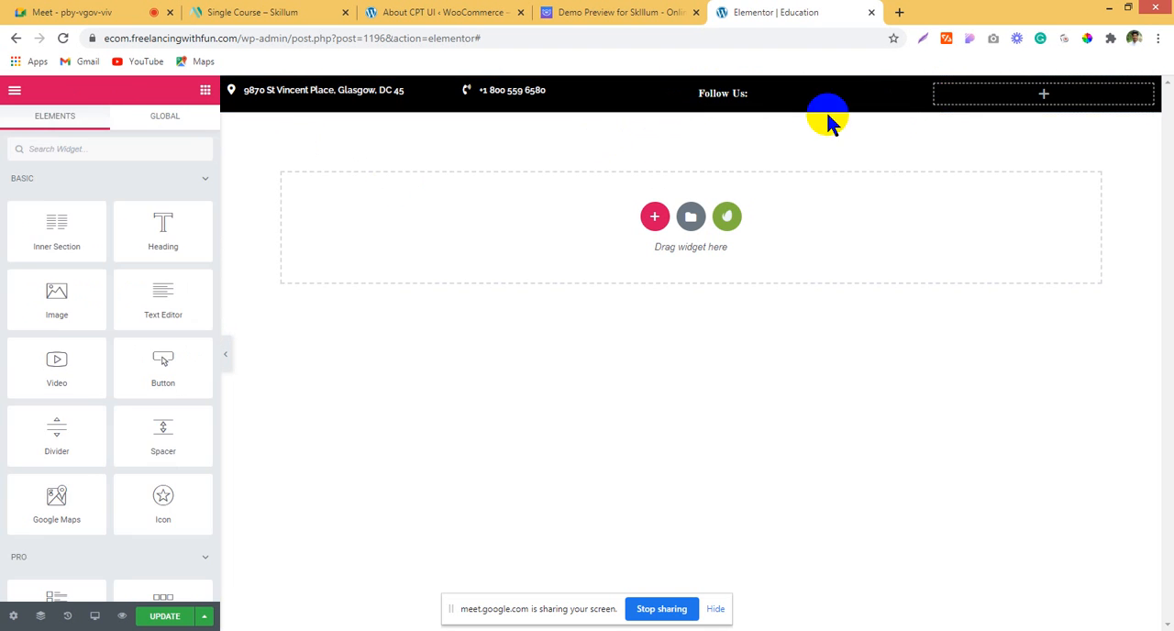
left_click_drag(926, 98, 816, 99)
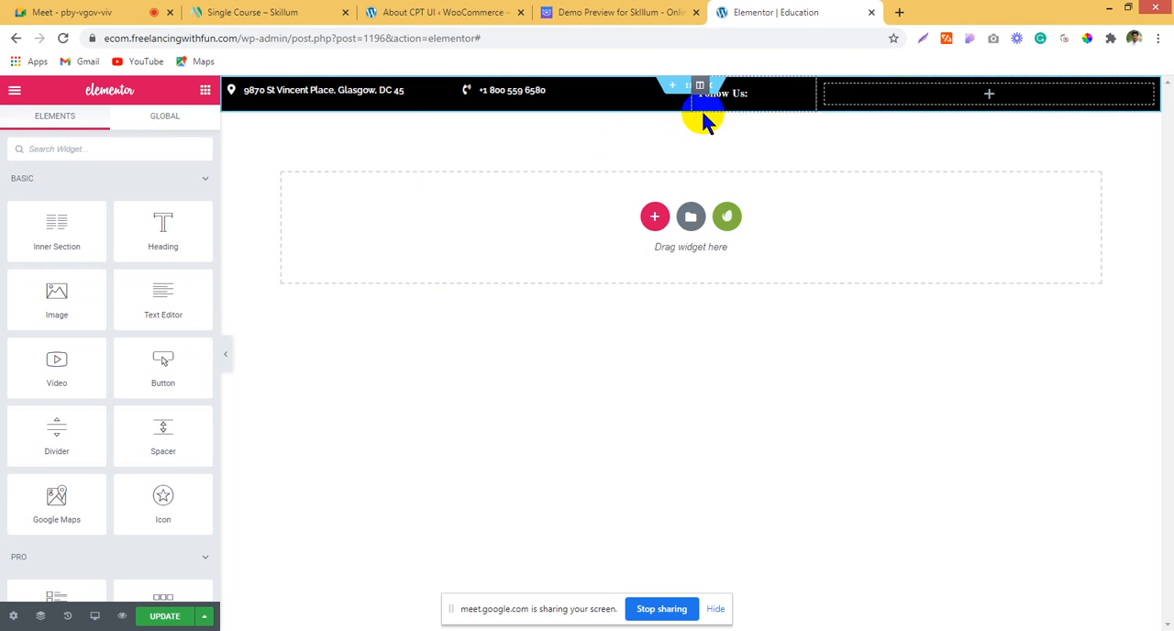
Step: Find the Social Icons widget and add it to the top bar's empty fourth column
left_click(902, 99)
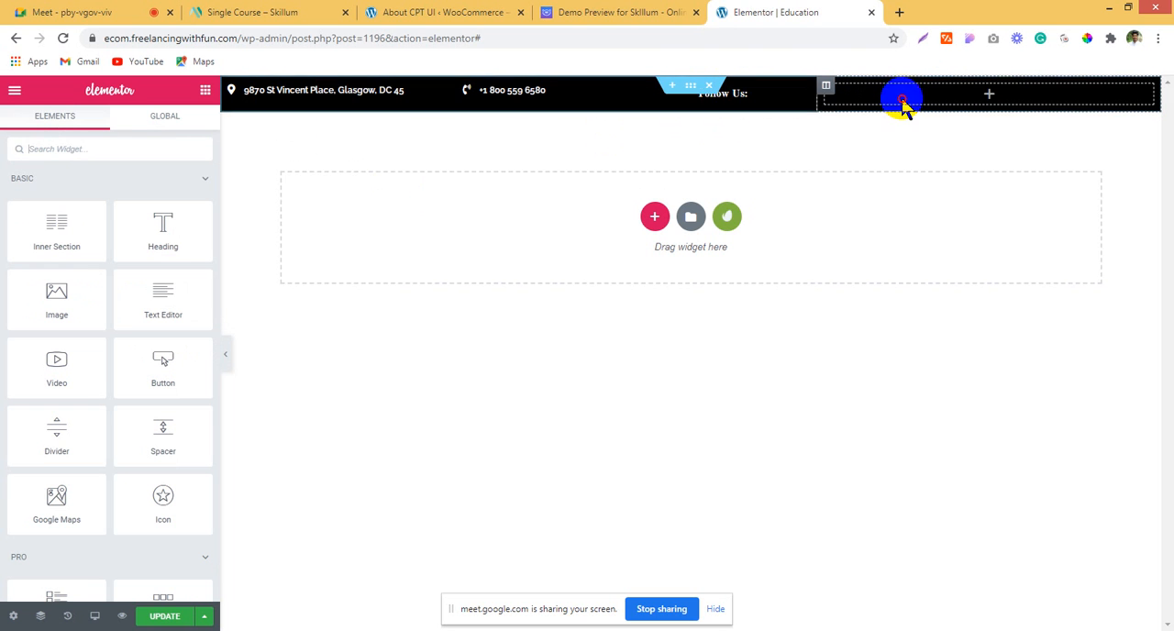
left_click(122, 146)
type("socia")
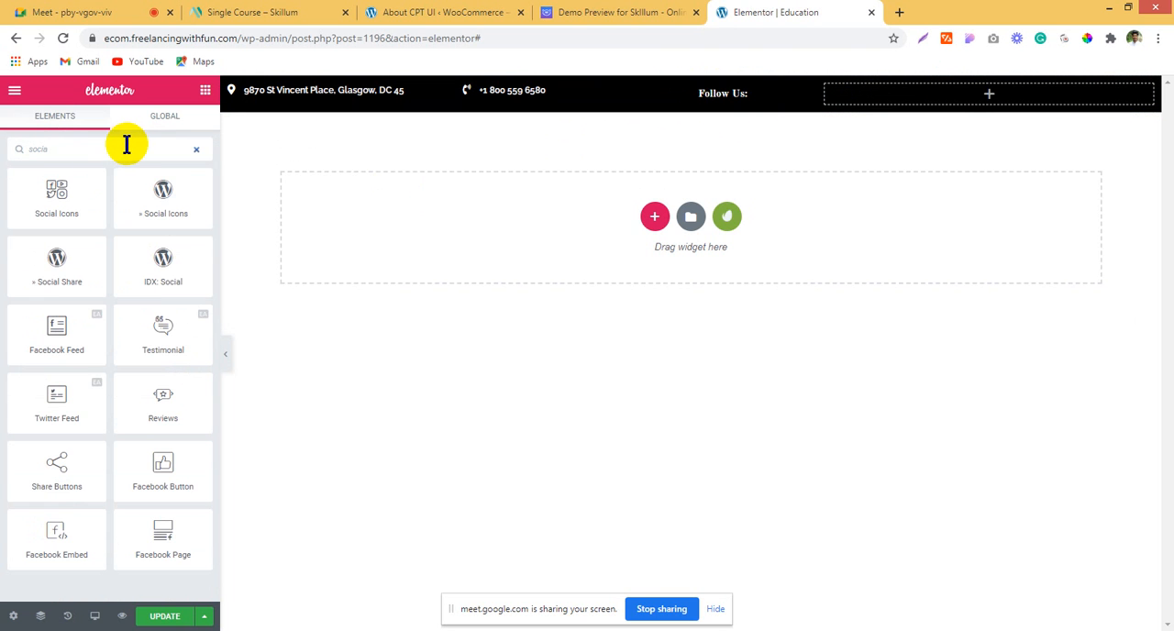
left_click_drag(42, 176, 704, 146)
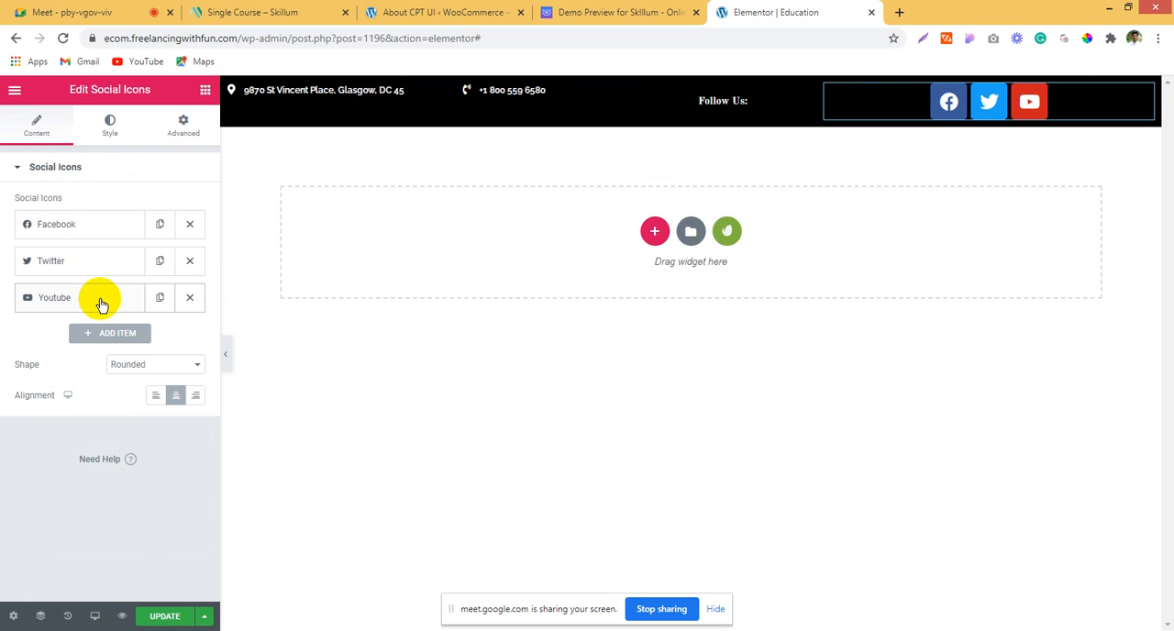
Step: Give the social icons a custom, fully transparent primary color and a size of 18
left_click(108, 126)
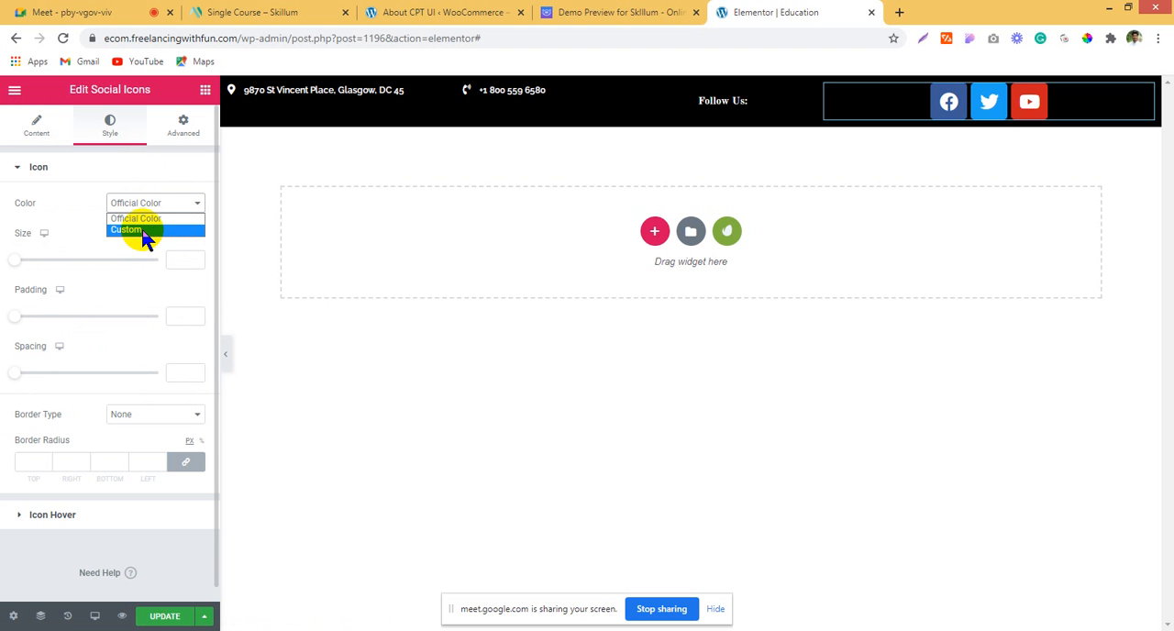
left_click(144, 231)
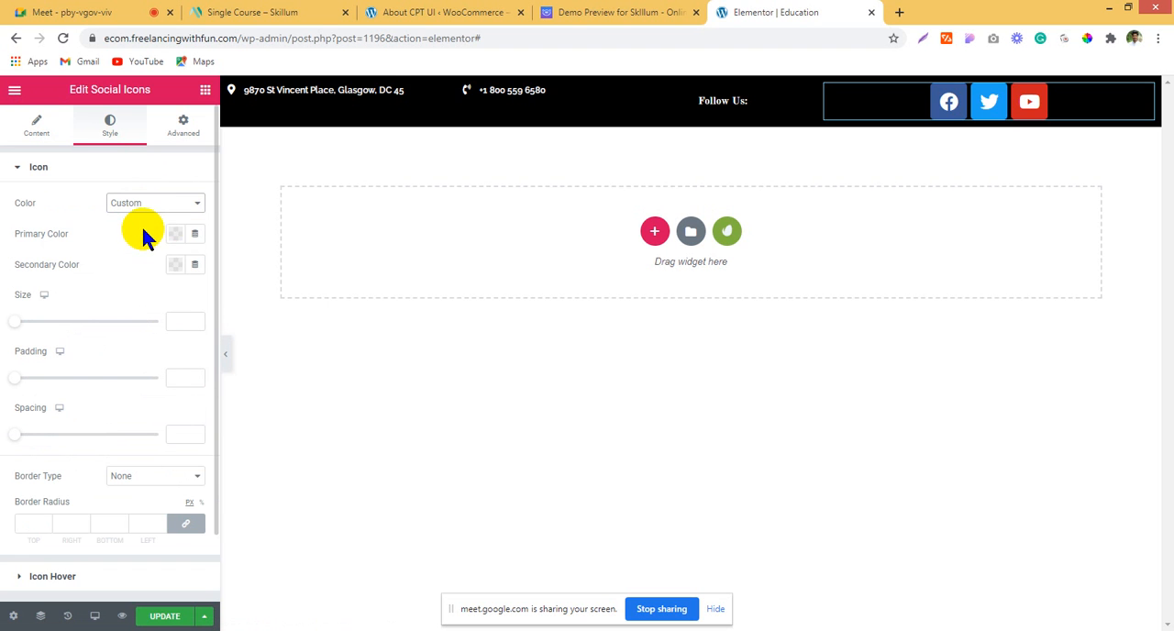
left_click(182, 237)
left_click(209, 341)
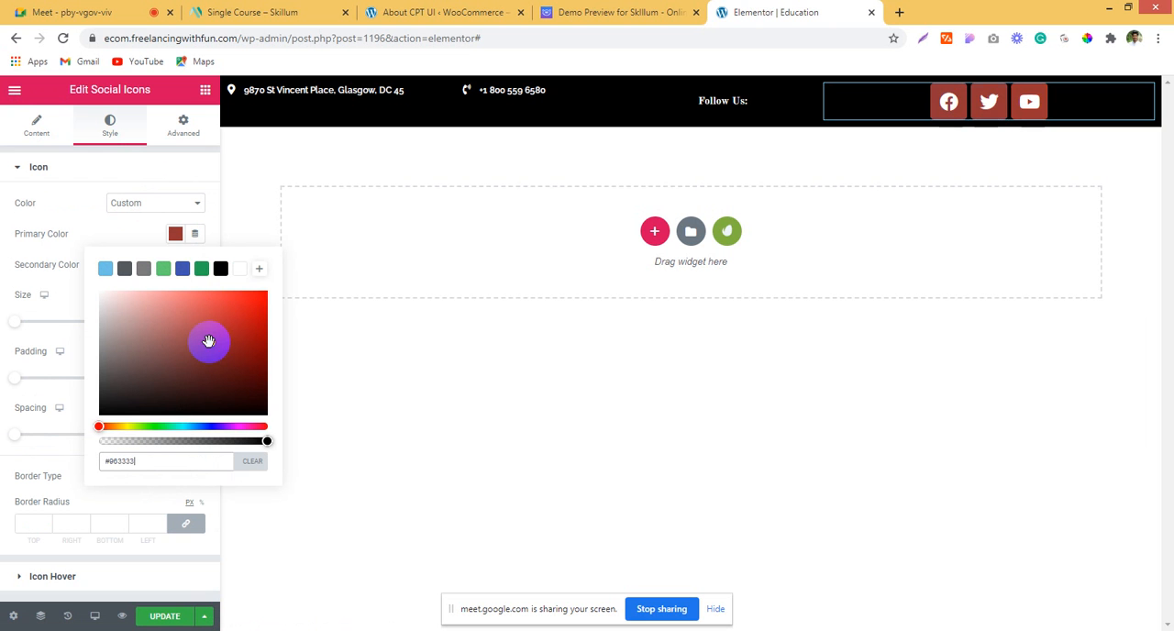
left_click_drag(264, 441, 3, 406)
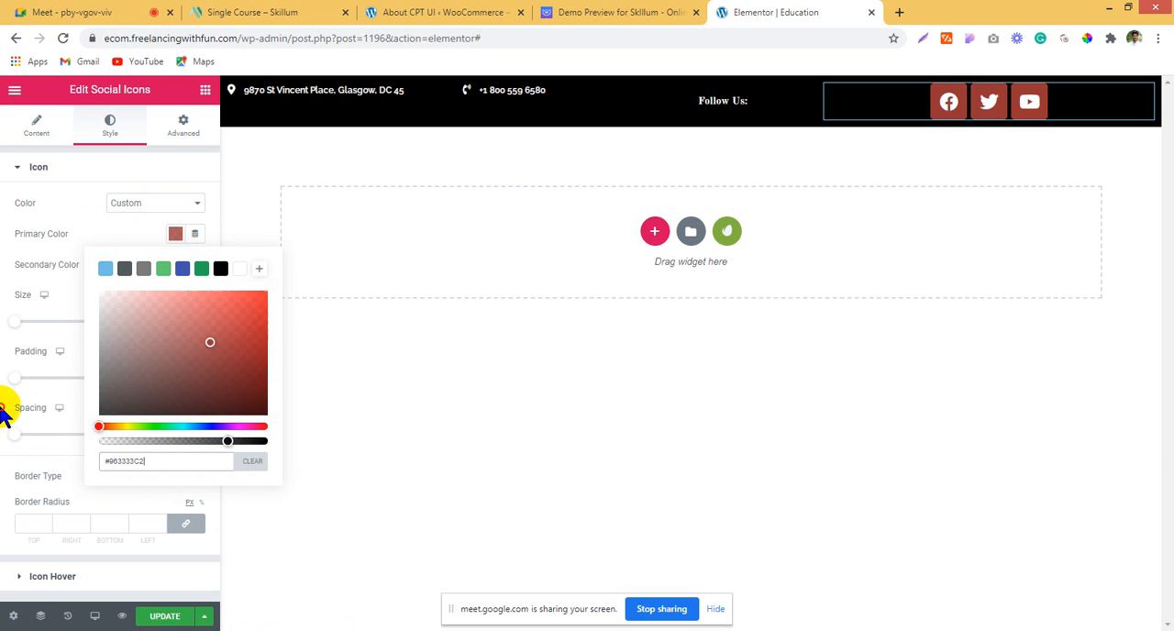
left_click(370, 270)
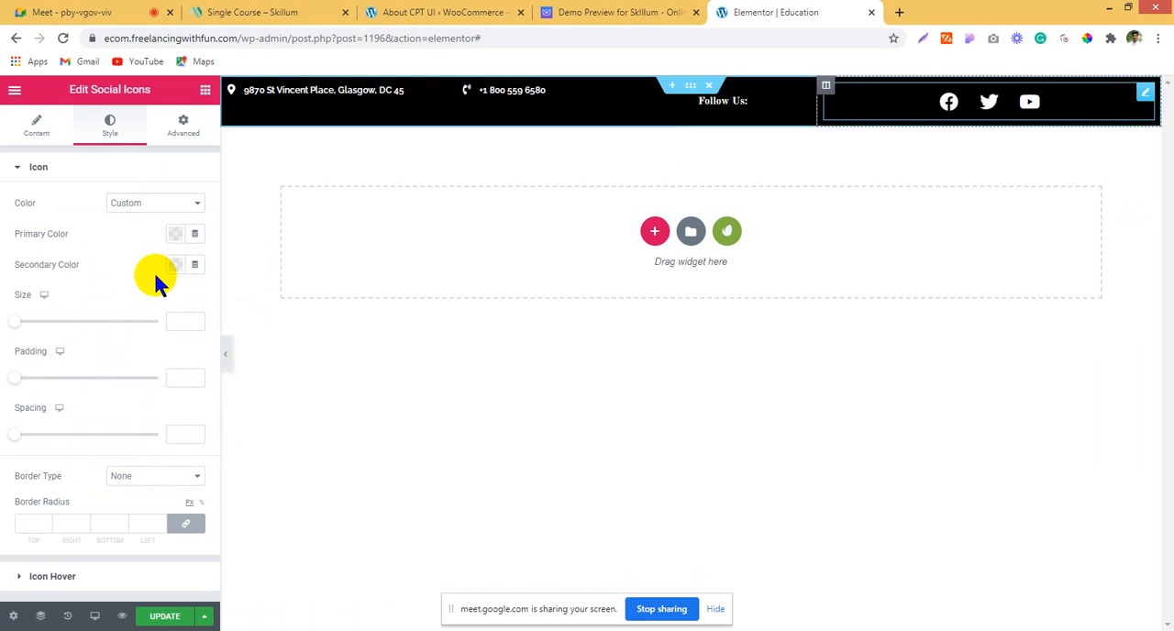
left_click_drag(19, 330, 22, 328)
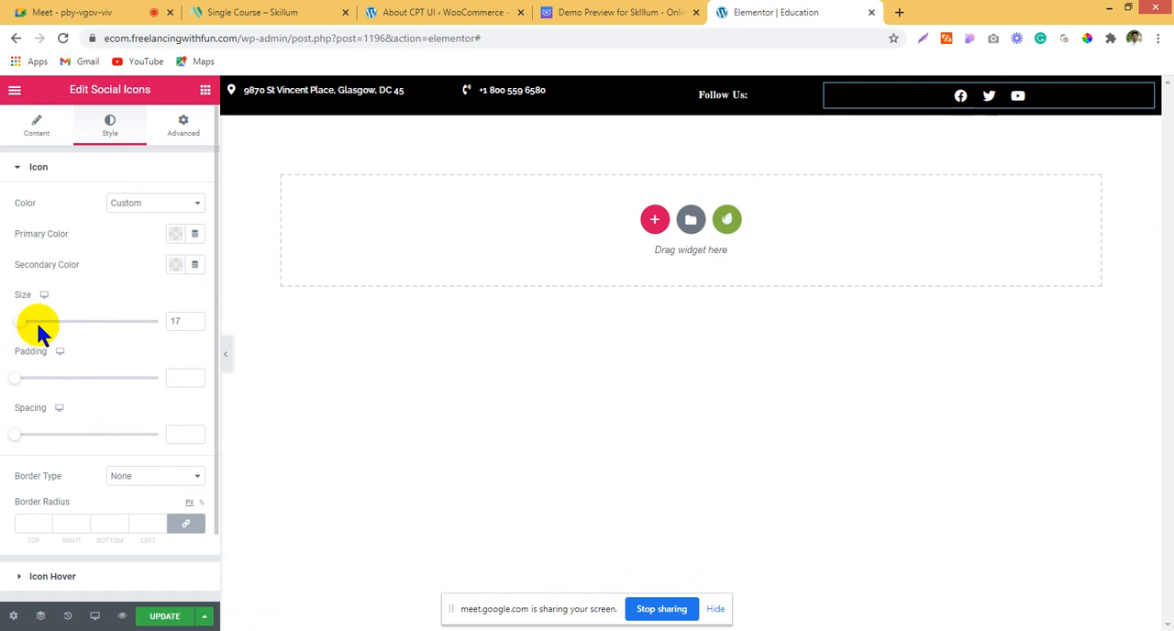
left_click(195, 318)
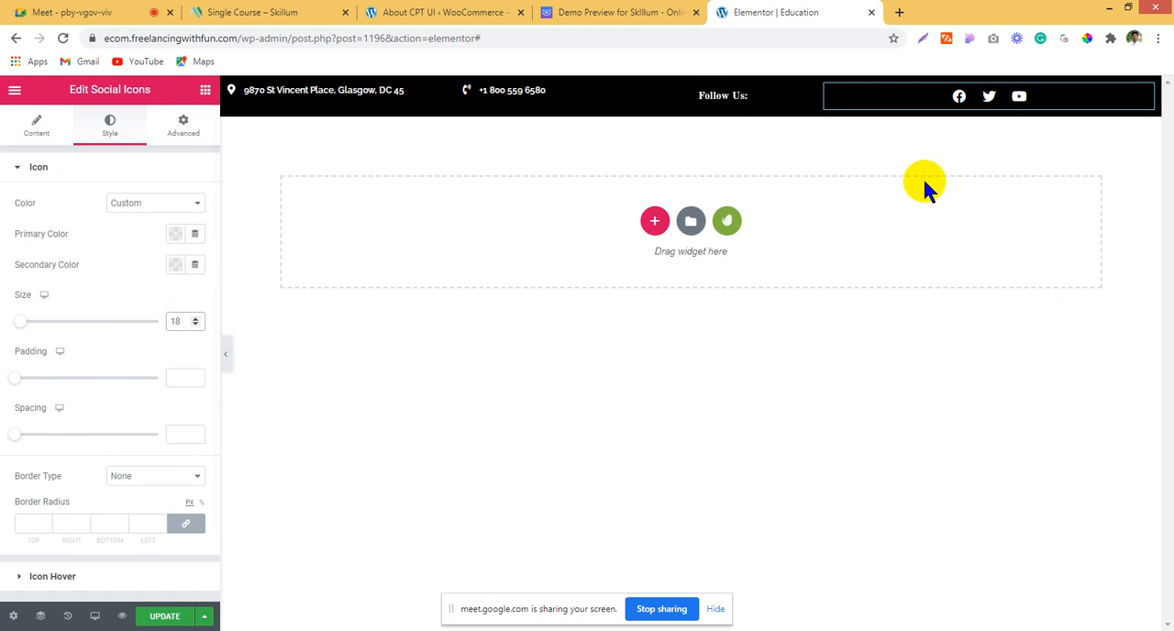
Step: Save the logo from the Skillum demo's header as a PNG image and return to the Education page in Elementor
left_click(613, 12)
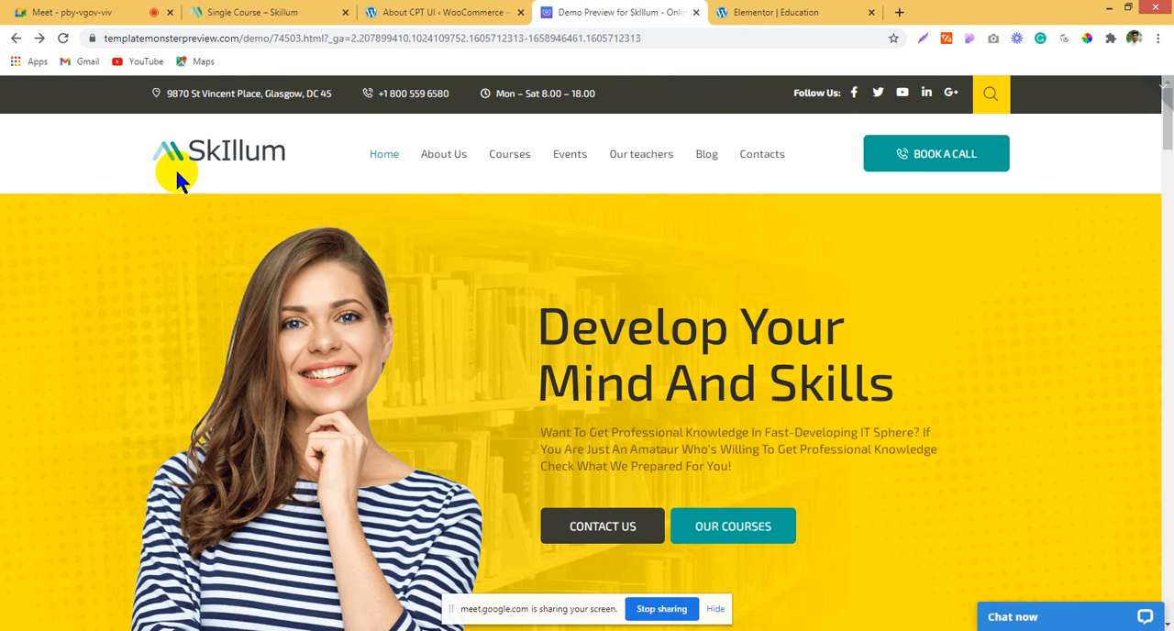
right_click(200, 152)
mouse_move(341, 373)
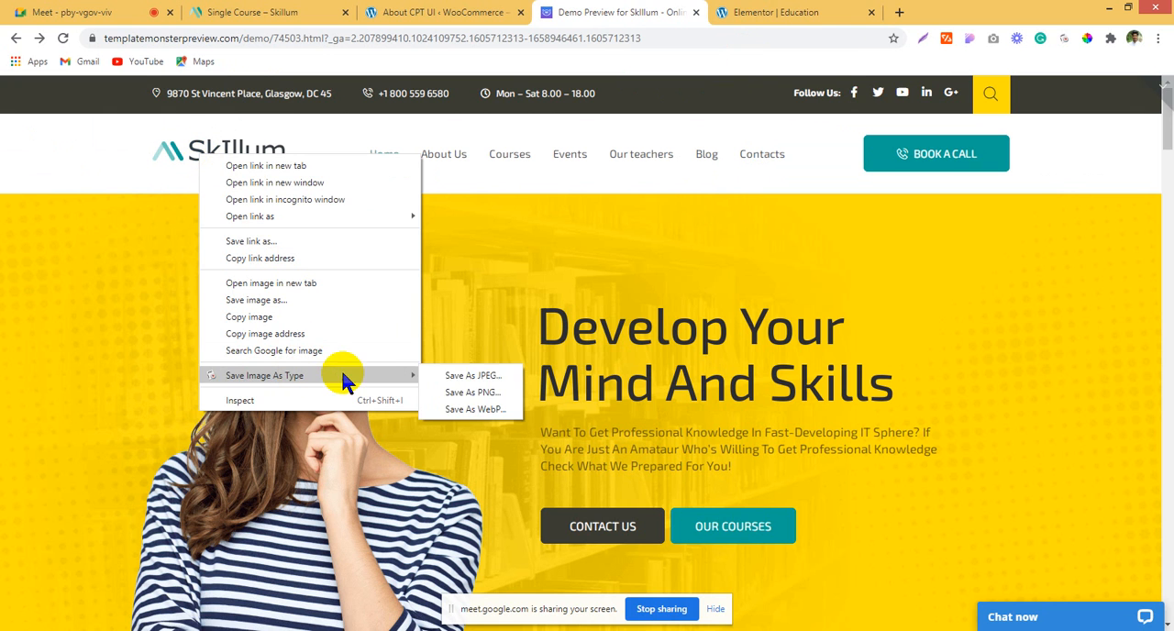
left_click(473, 392)
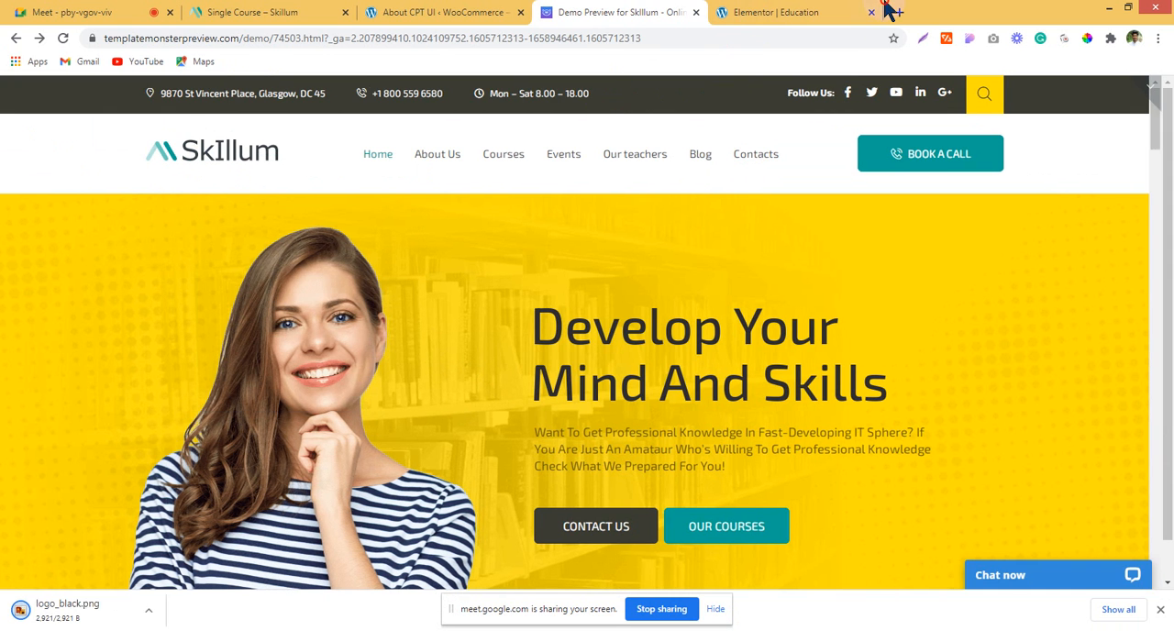
left_click(789, 12)
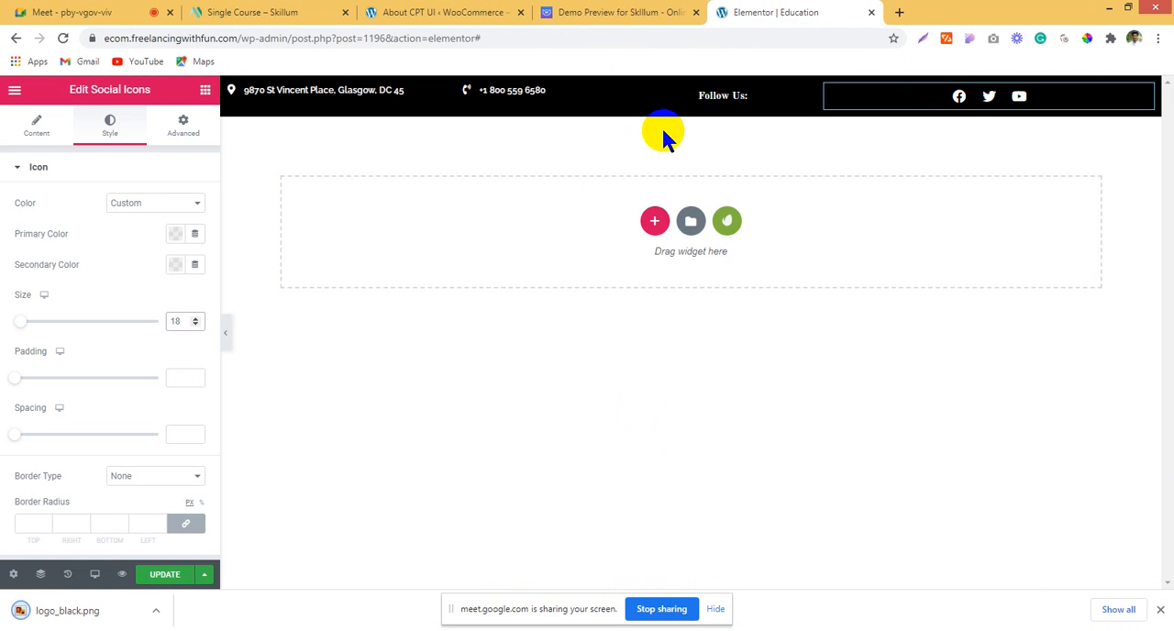
Step: Add a new three-column section directly below the black top bar
left_click(649, 221)
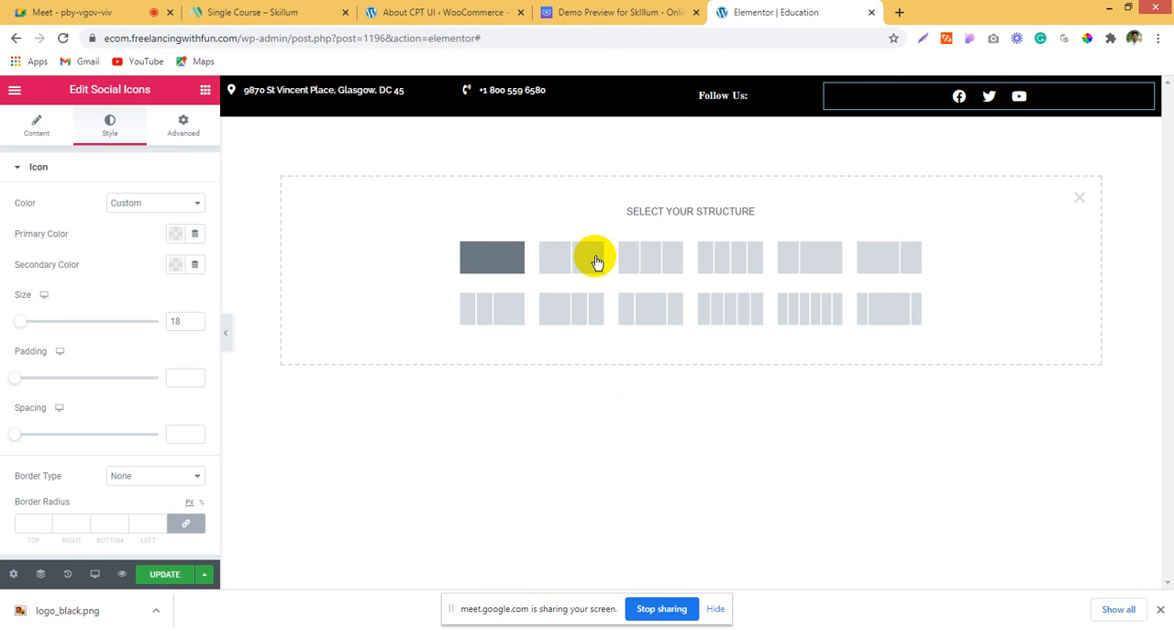
left_click(620, 8)
left_click(804, 9)
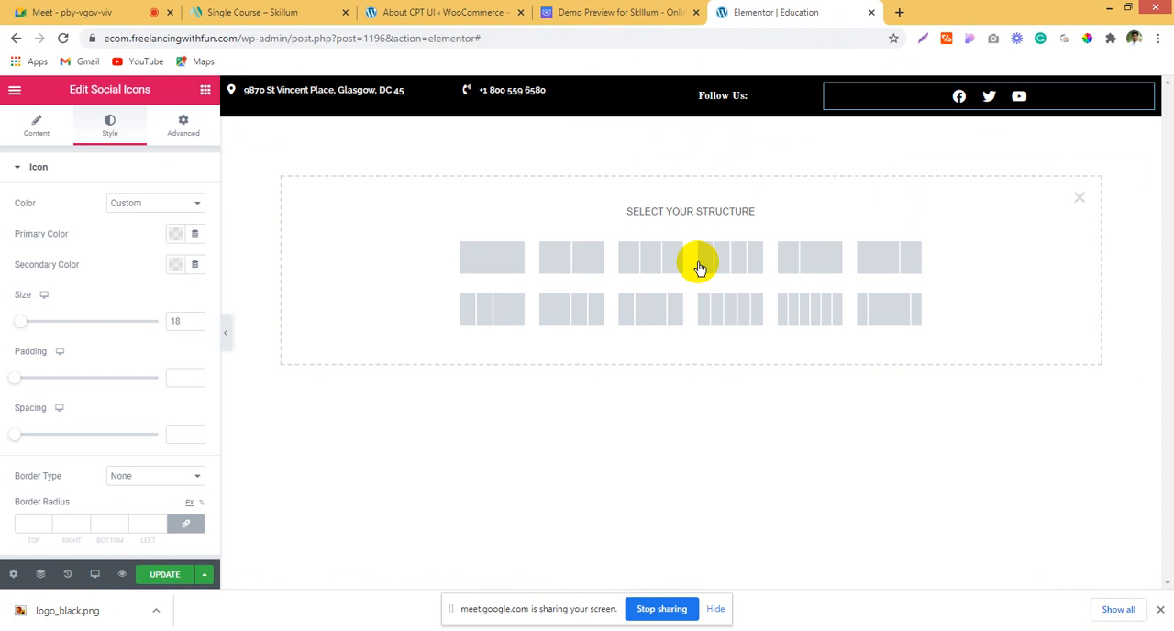
left_click(650, 257)
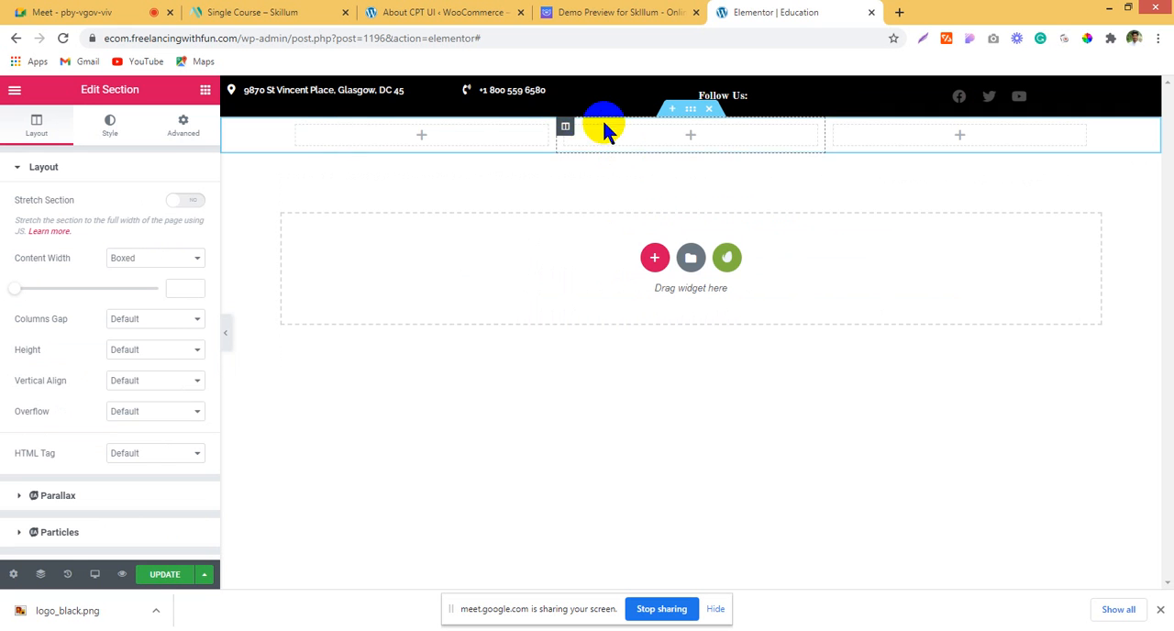
Step: Check the header layout in the Skillum demo, then set the black top bar section's content width to Boxed
left_click(660, 10)
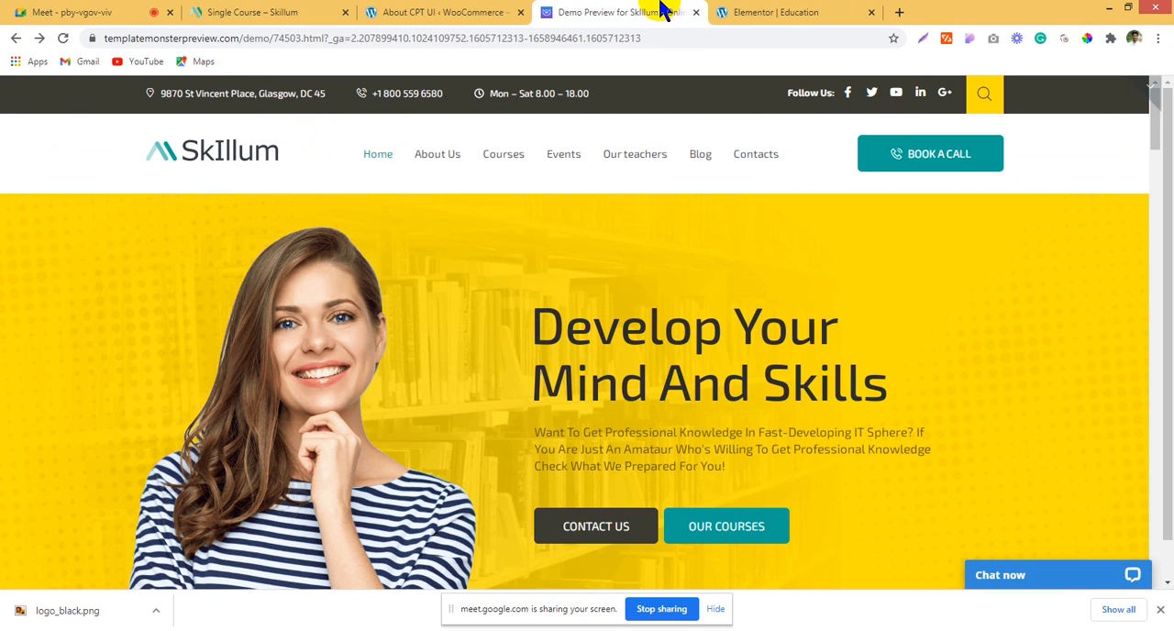
left_click(757, 9)
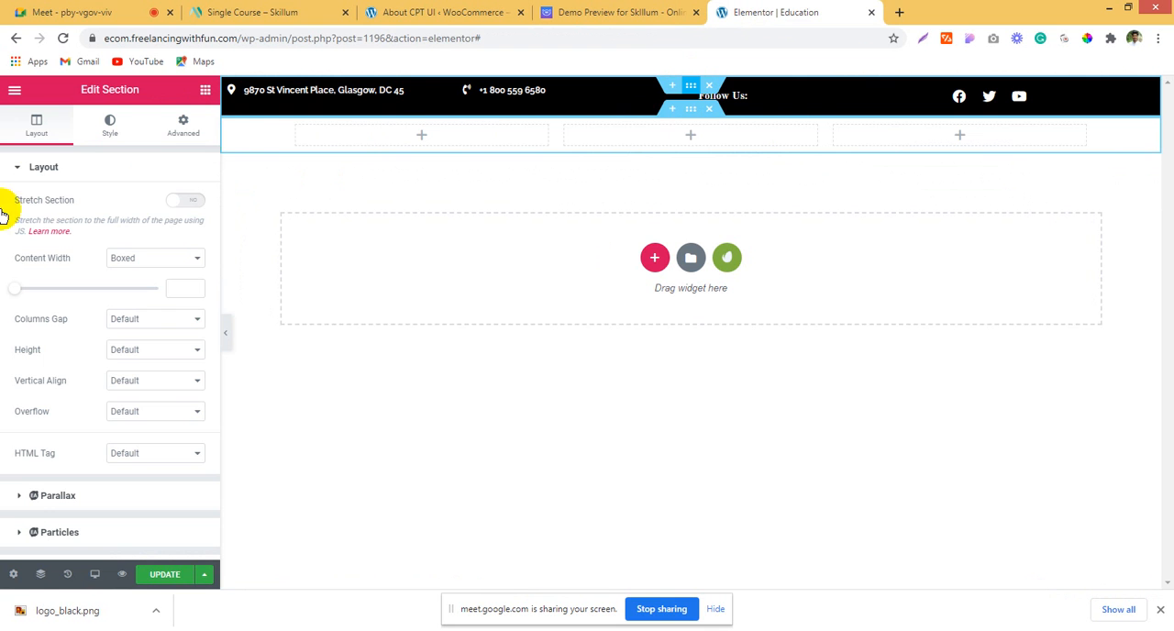
left_click(9, 138)
left_click(142, 257)
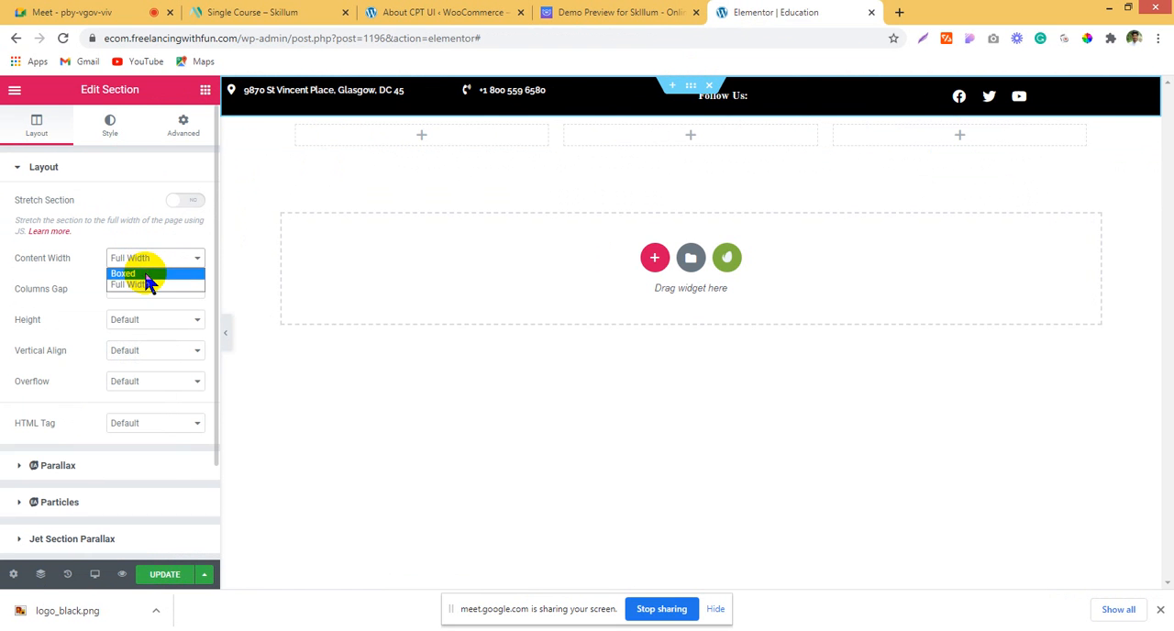
left_click(145, 274)
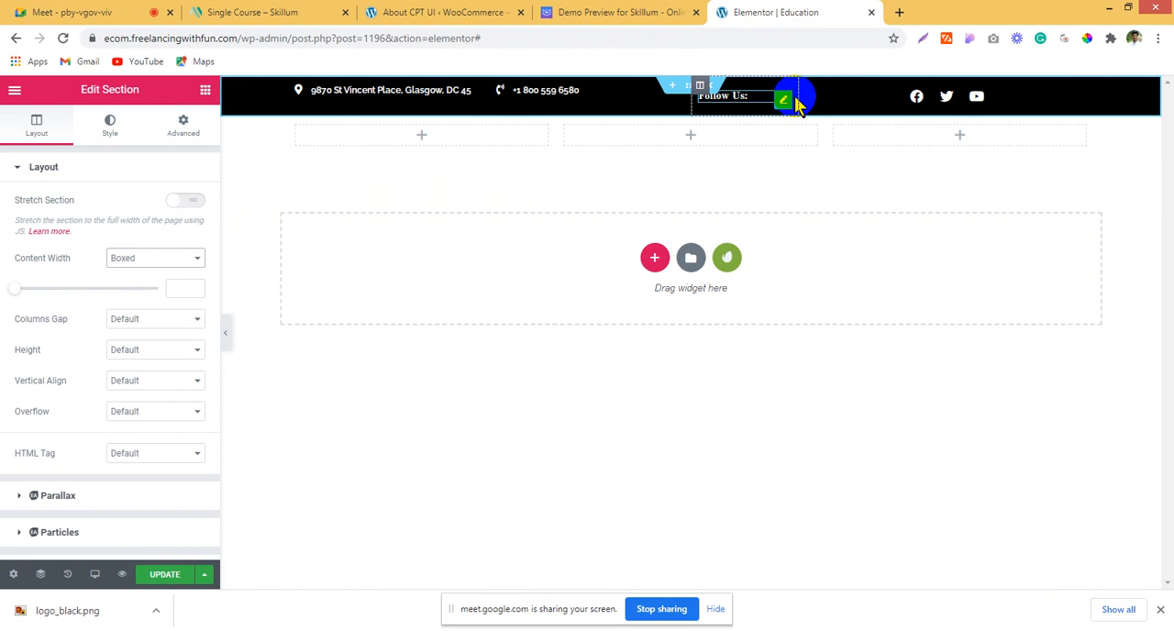
Step: Narrow the social icons and "Follow Us:" columns so they sit close together, and align the social icons left
left_click_drag(801, 98, 903, 98)
left_click(933, 101)
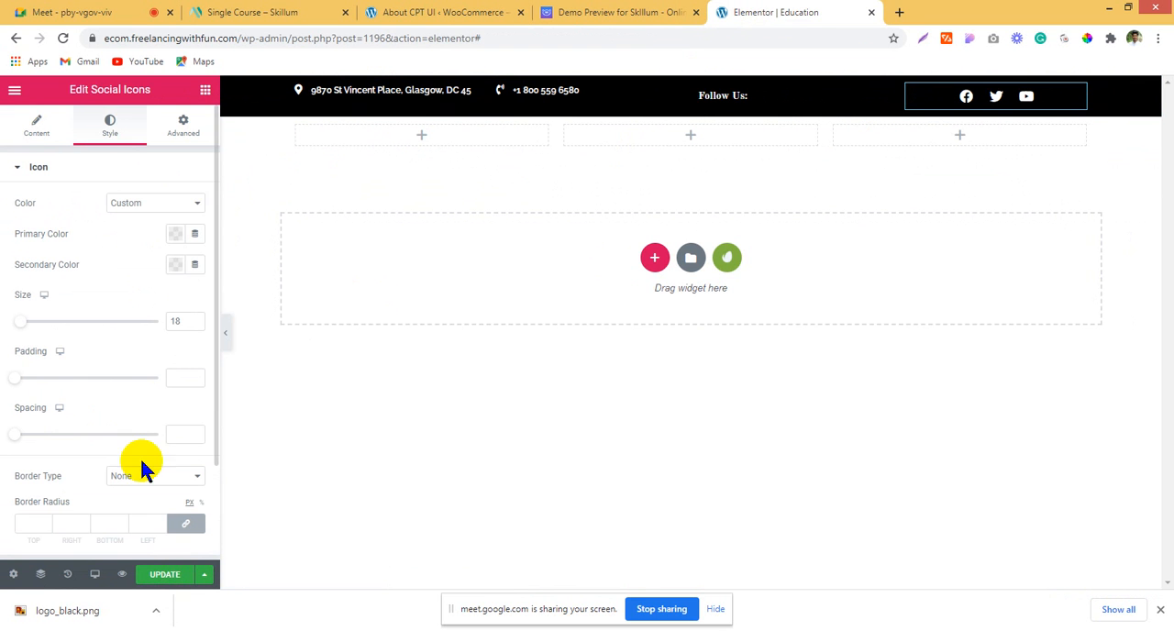
left_click(5, 142)
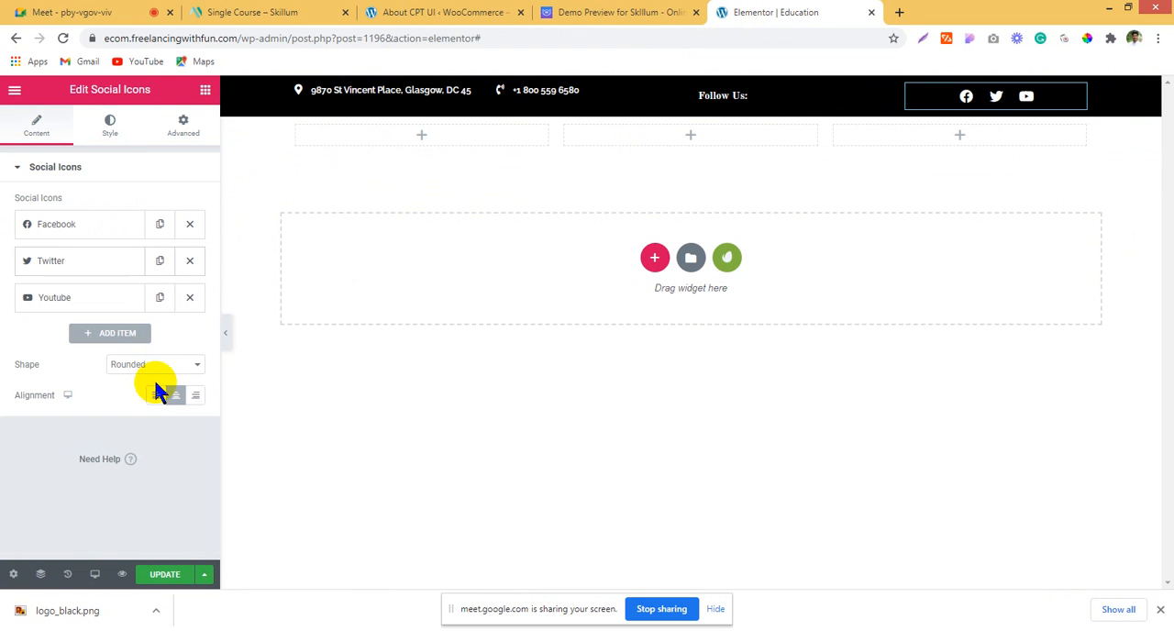
left_click(155, 395)
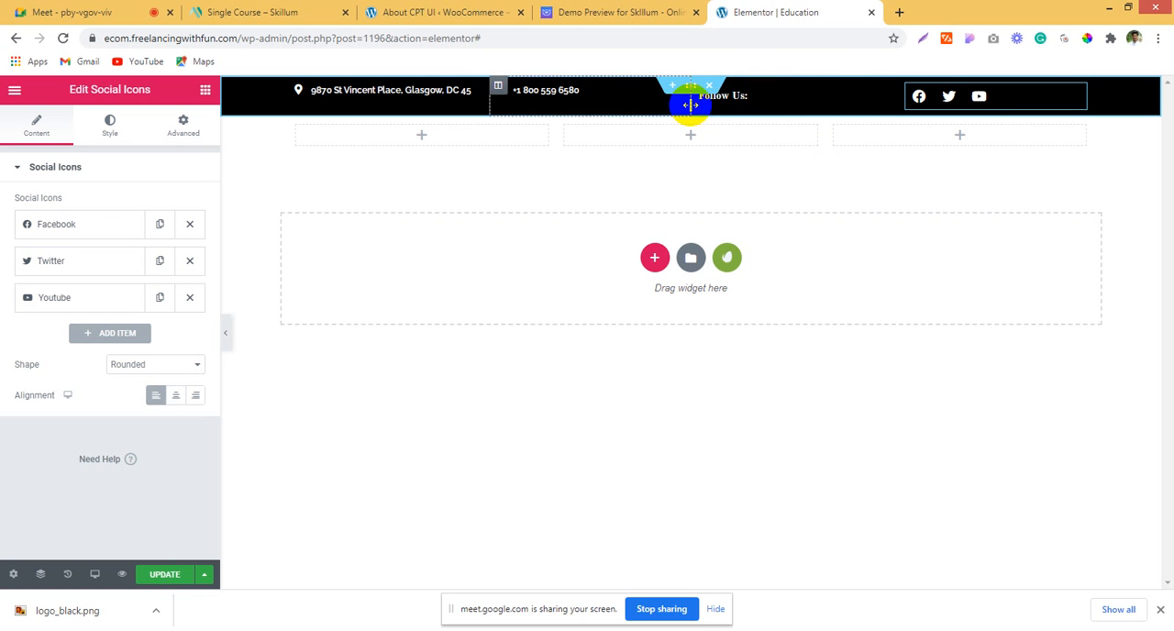
left_click_drag(714, 111, 836, 103)
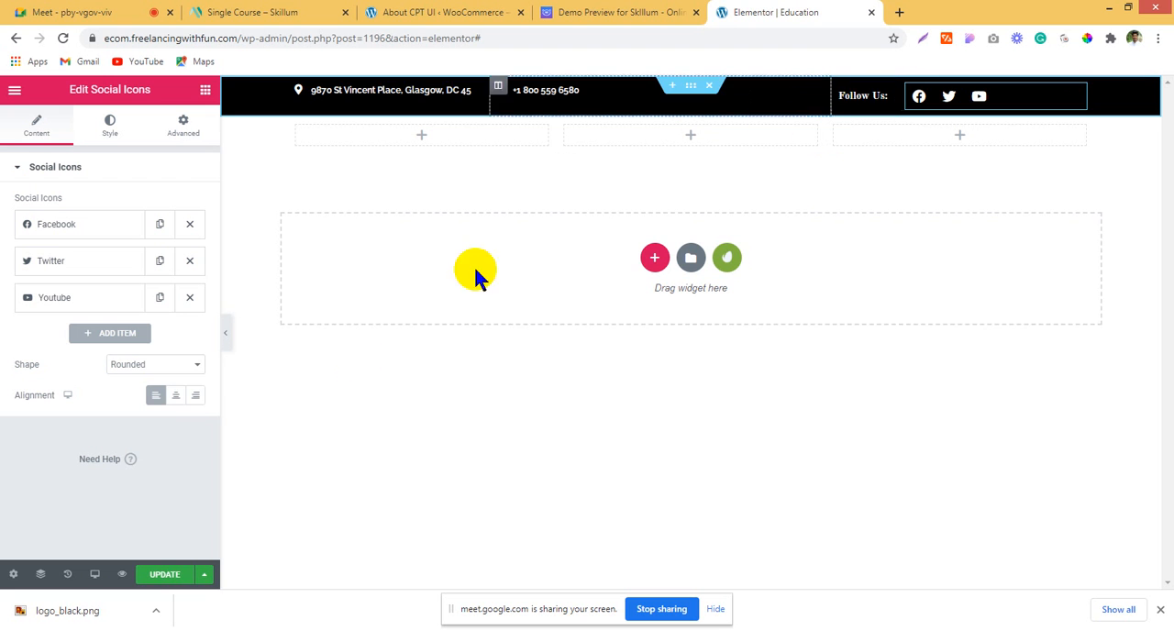
left_click(196, 398)
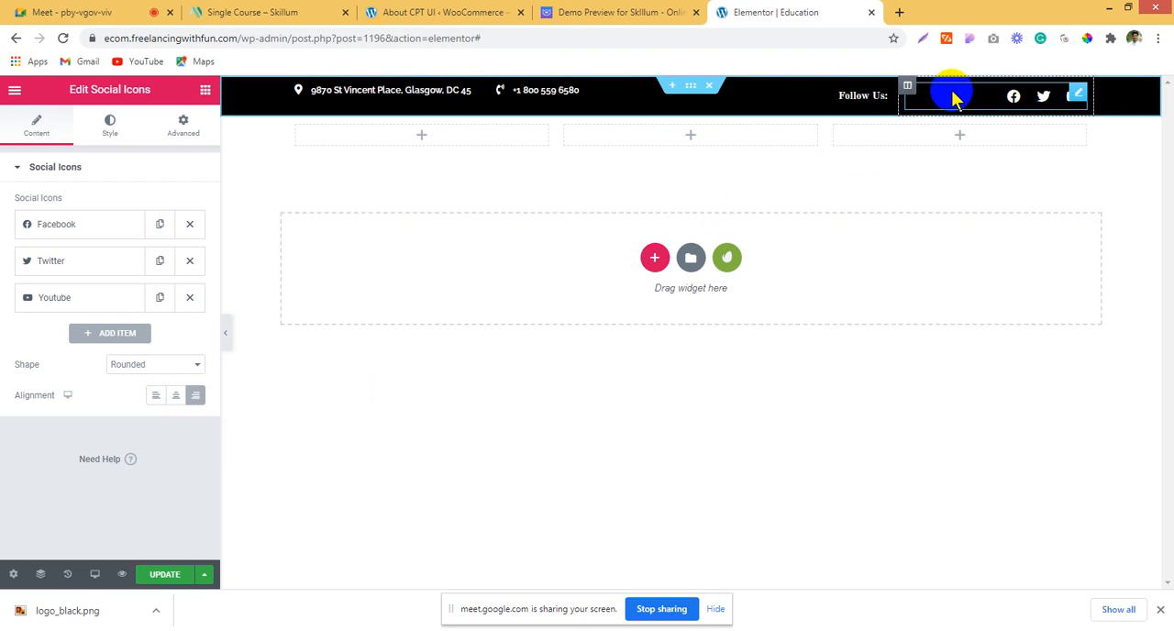
left_click(156, 398)
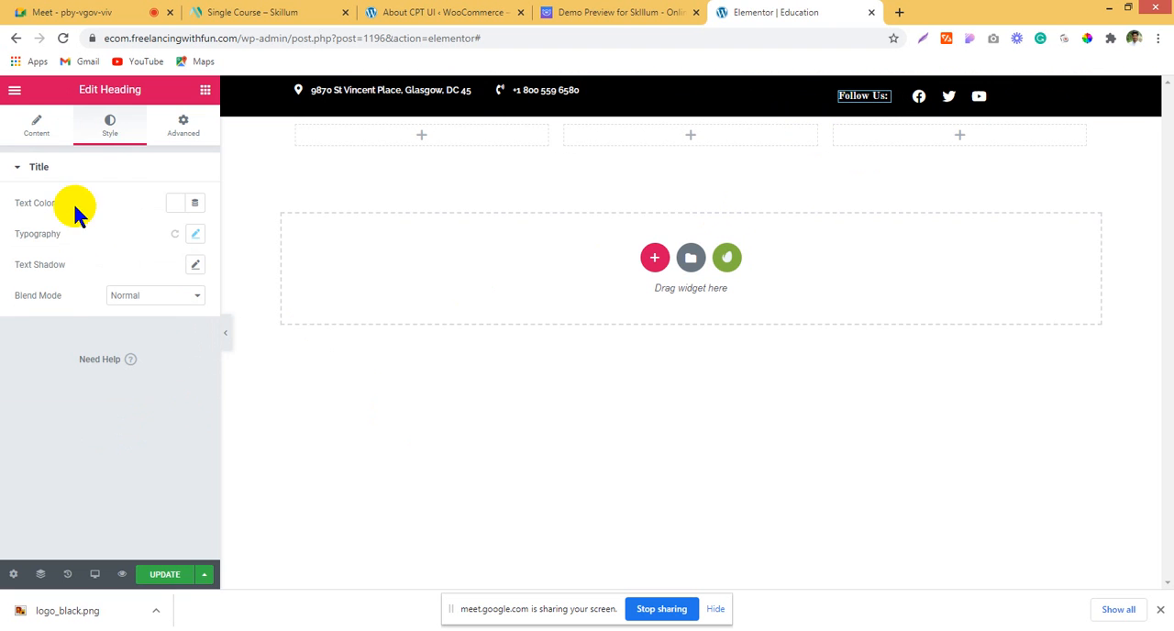
Step: Align the "Follow Us:" heading right and slightly widen the top bar's address column
left_click(27, 136)
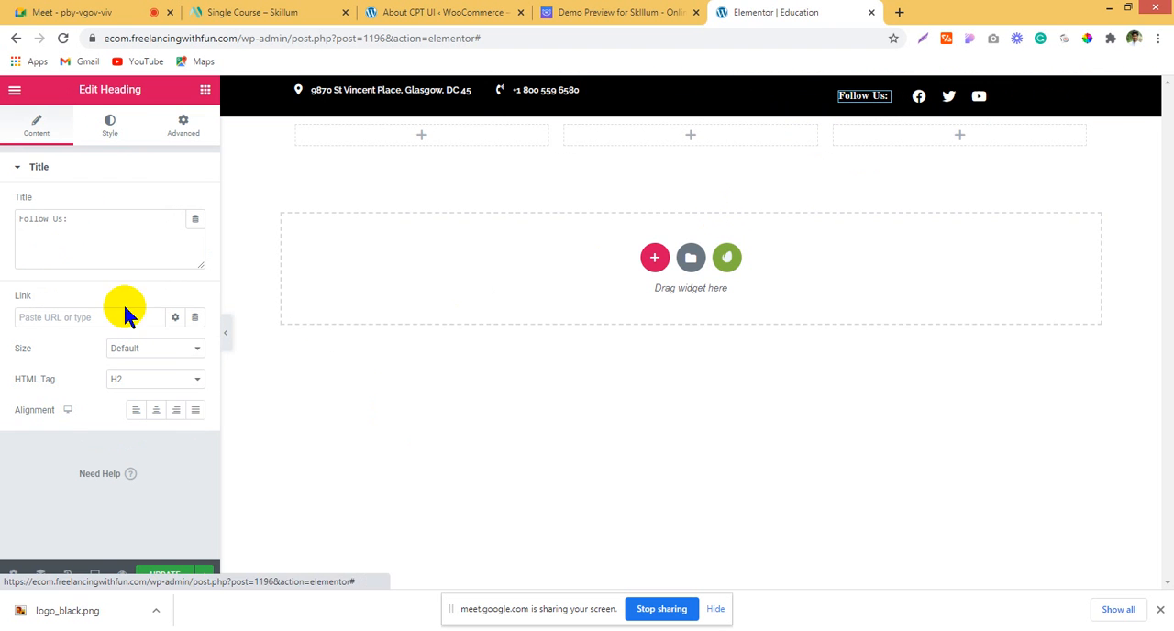
left_click(177, 414)
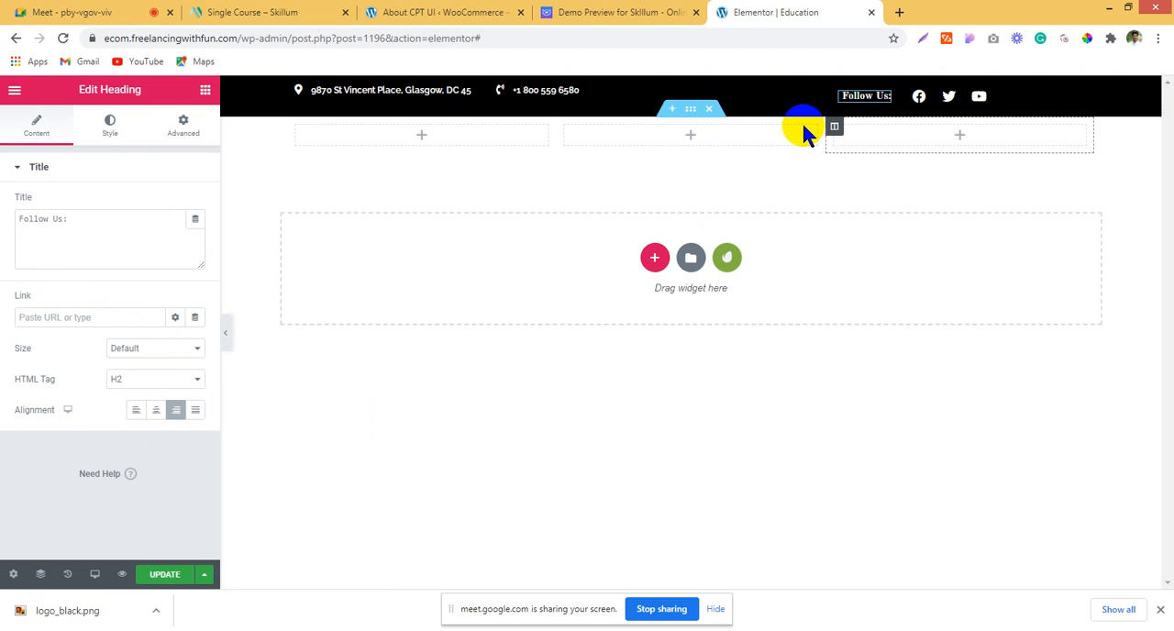
left_click_drag(488, 91, 521, 97)
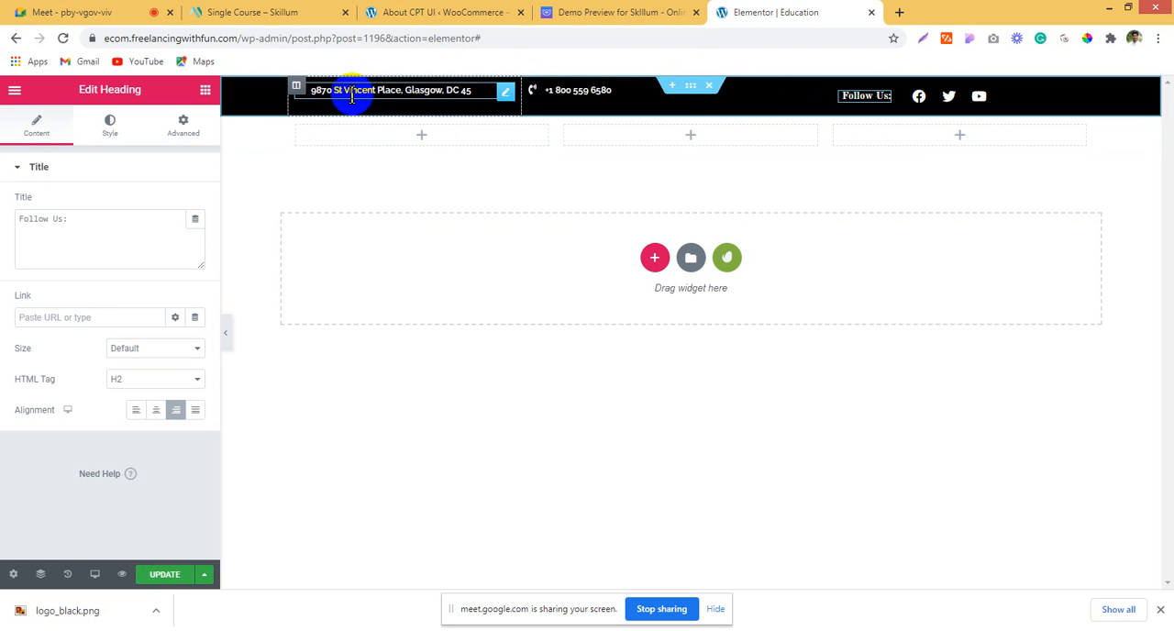
Step: Set the black top bar section's vertical alignment to Middle
left_click(694, 85)
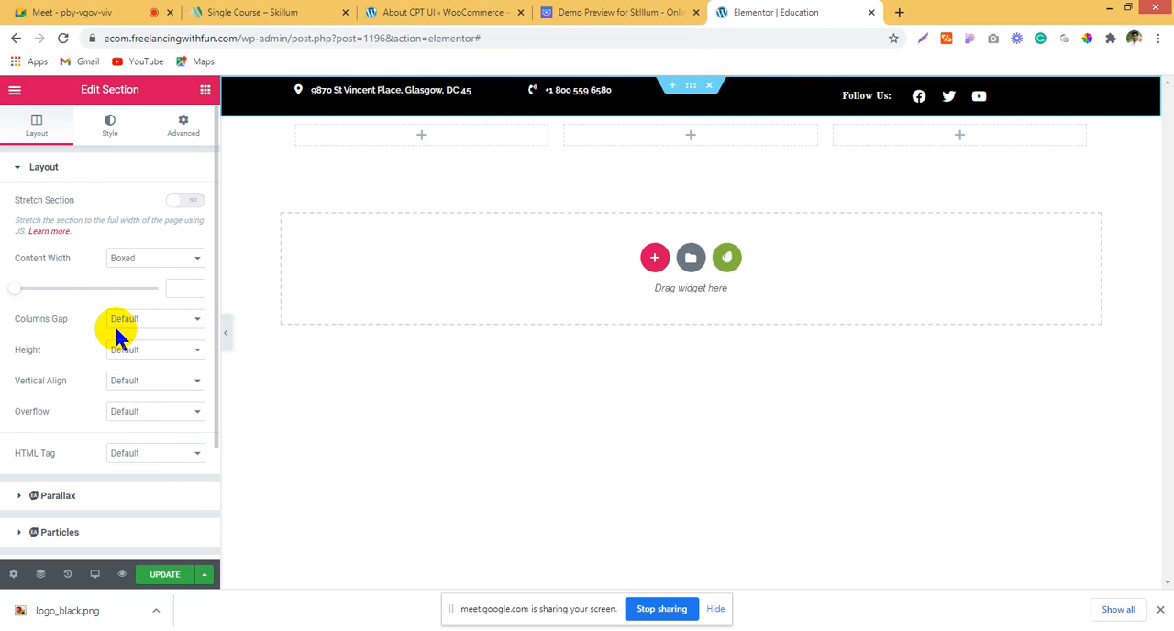
left_click(136, 383)
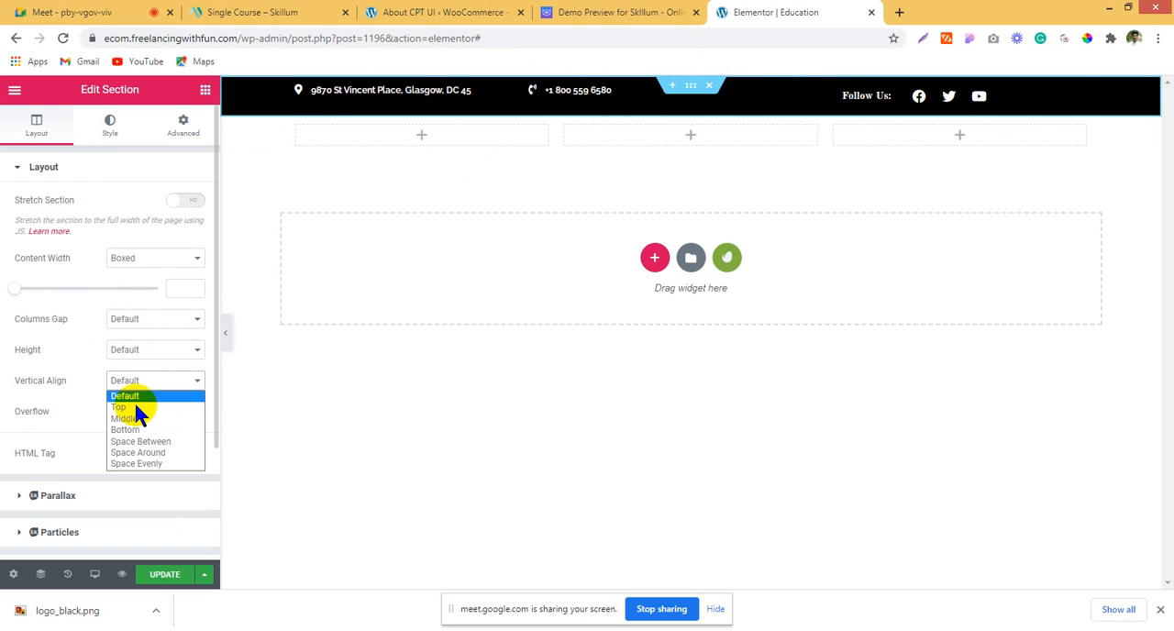
left_click(142, 418)
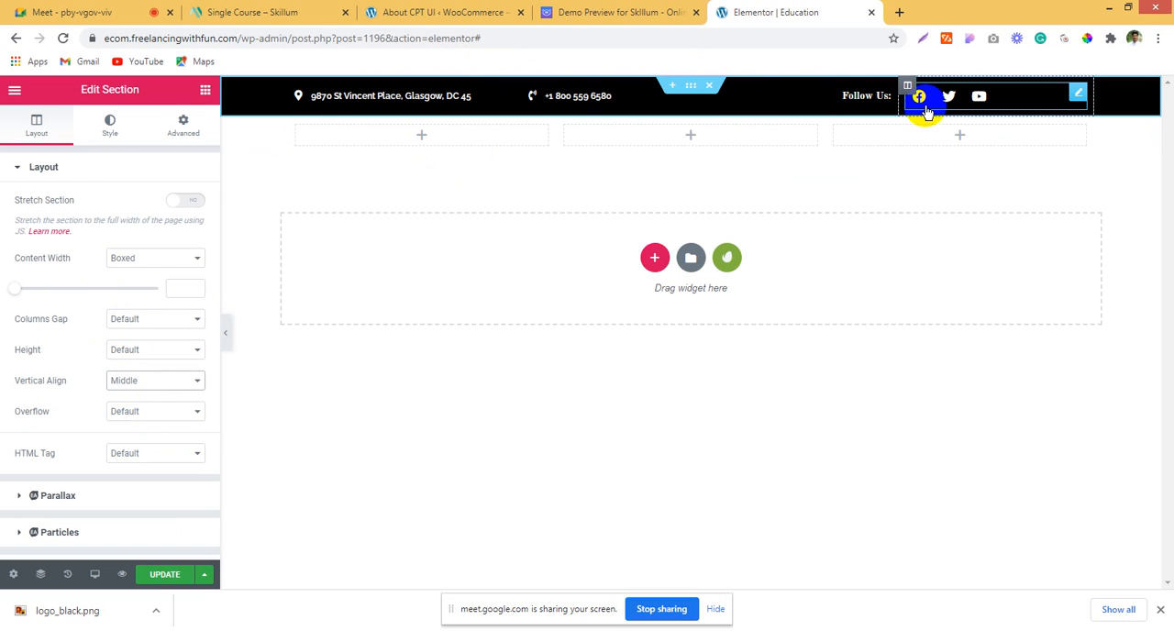
Step: Add an Image widget to the new section's first column, then upload and insert logo_black.png in it
left_click(469, 134)
left_click_drag(35, 269, 421, 138)
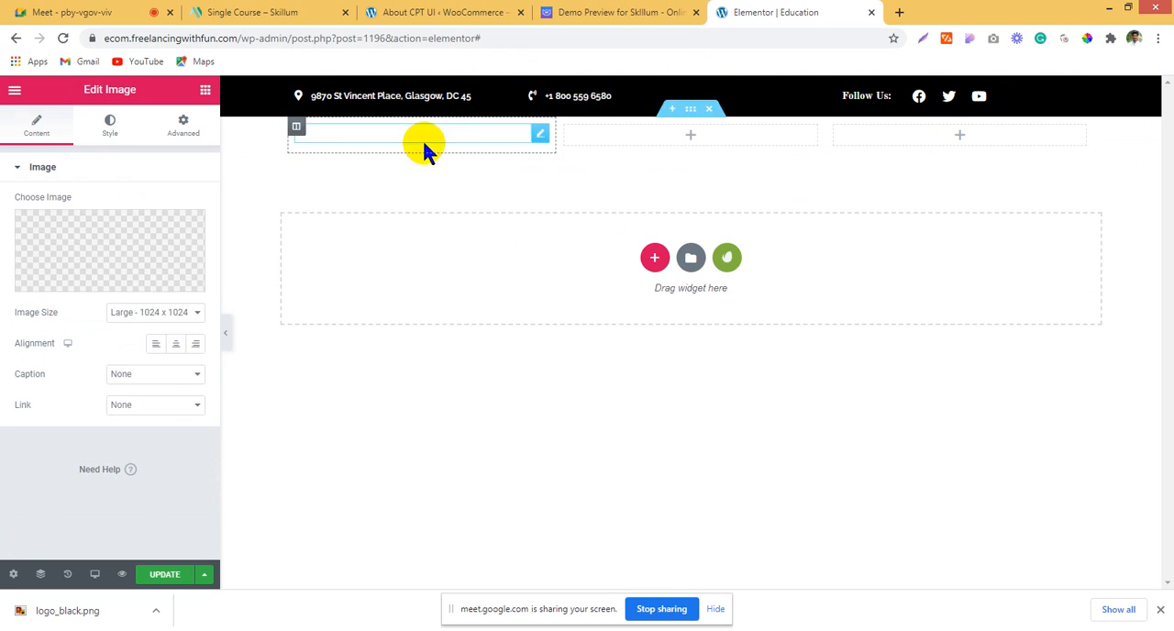
left_click(103, 253)
left_click_drag(40, 607, 156, 308)
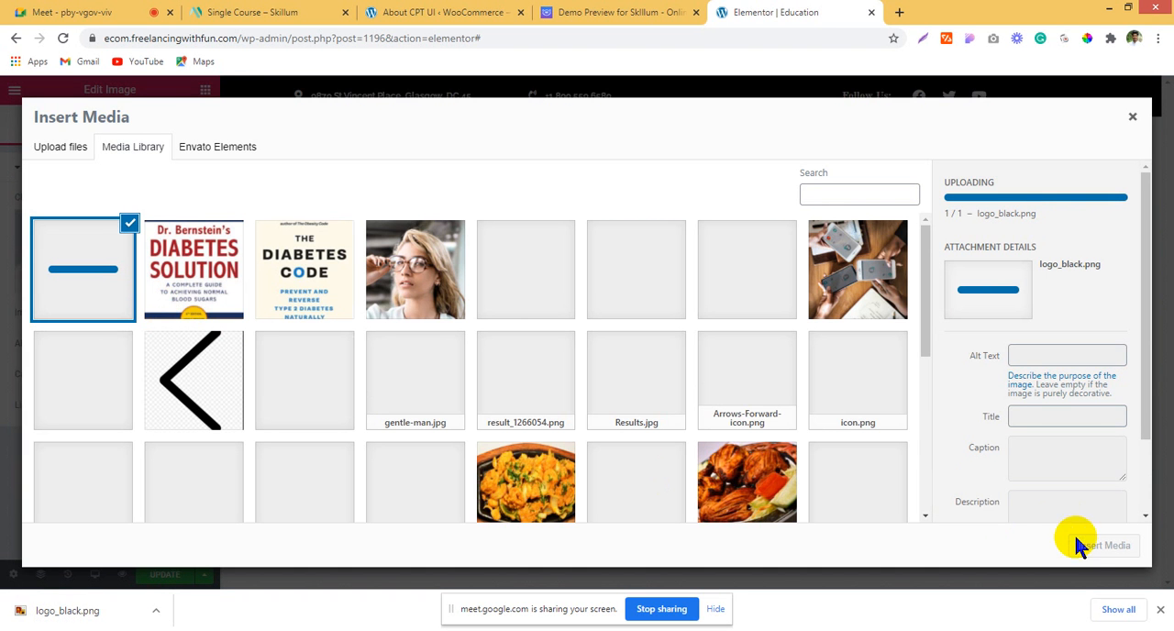
left_click(1088, 545)
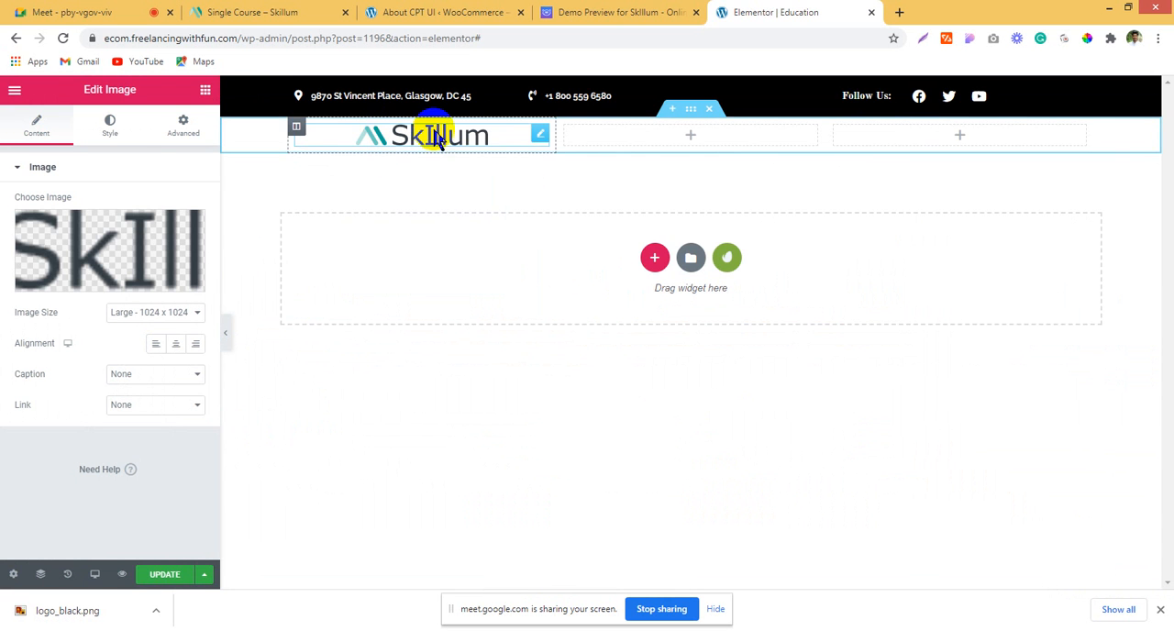
Step: Add a Nav Menu widget showing Main Menu to the header's middle column and widen that column to fit all items on one line
left_click(664, 11)
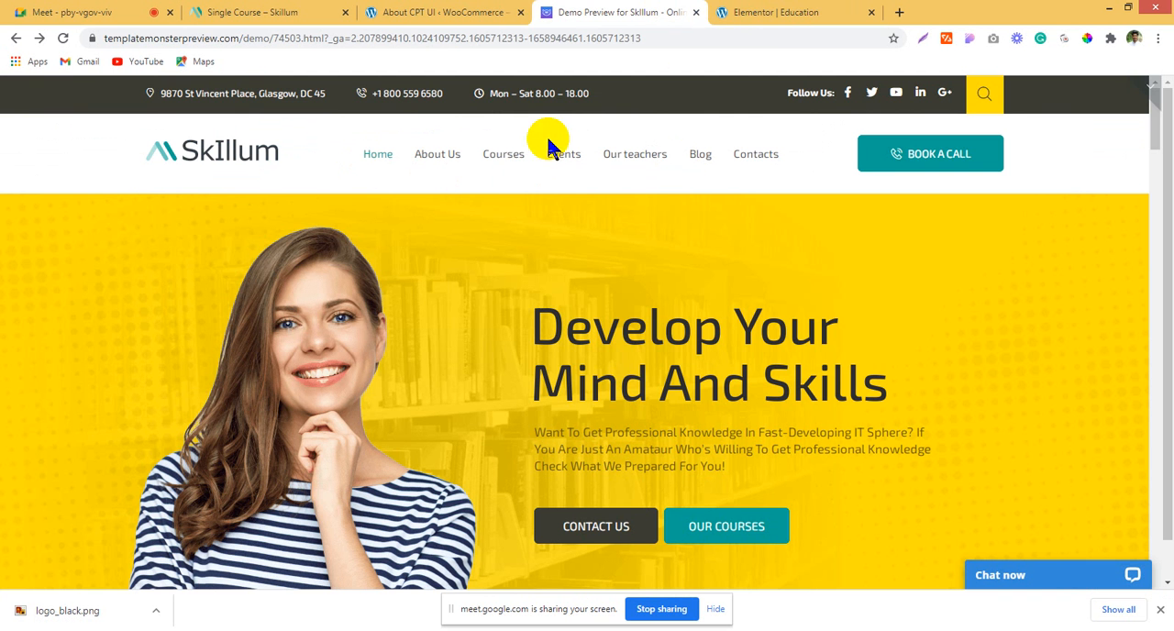
left_click(747, 13)
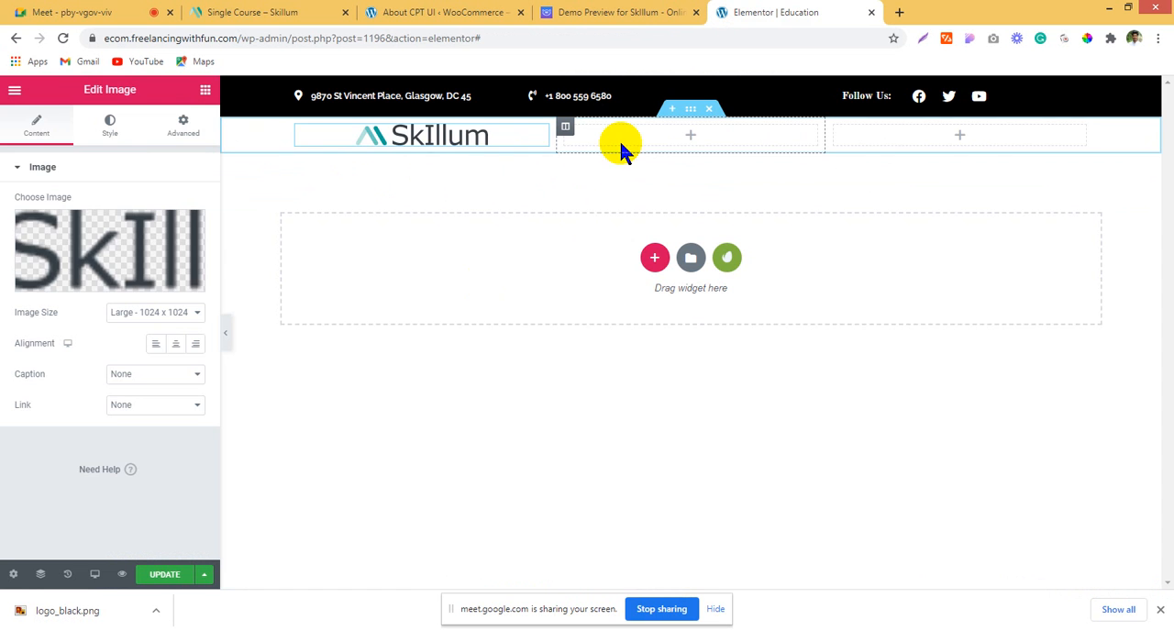
left_click(695, 136)
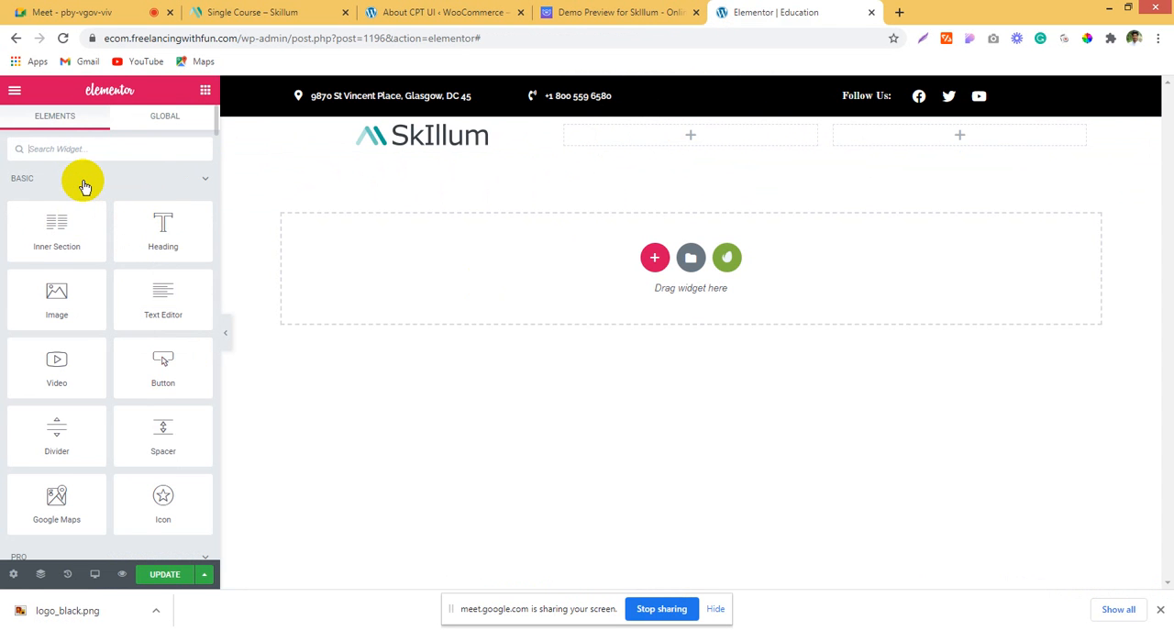
type("nav")
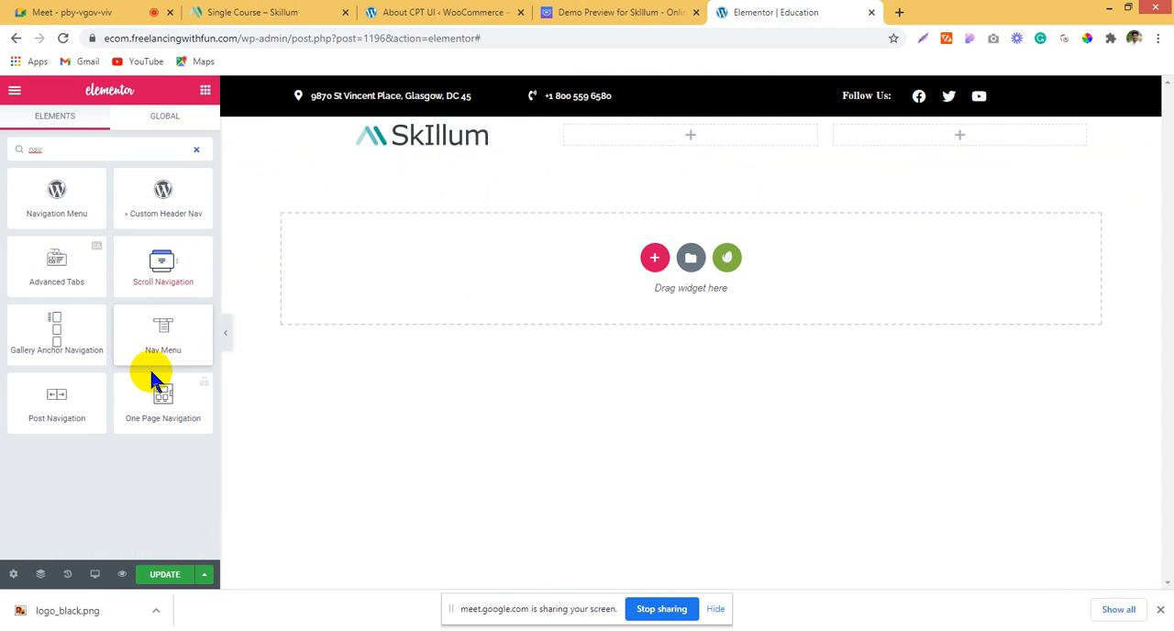
left_click_drag(156, 337, 684, 145)
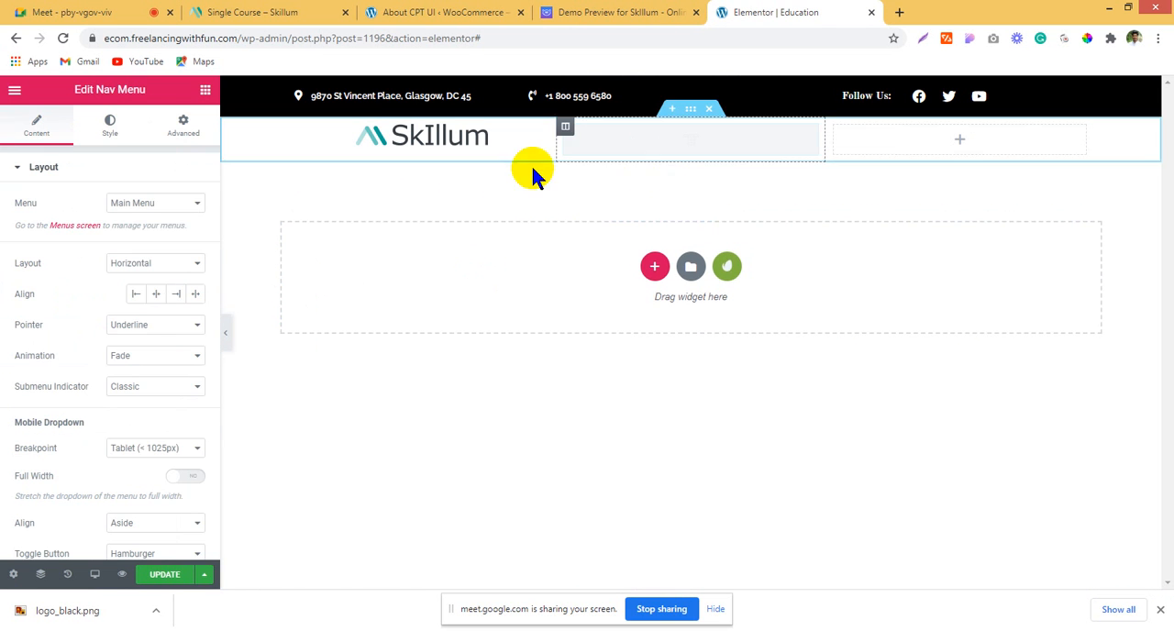
left_click(154, 207)
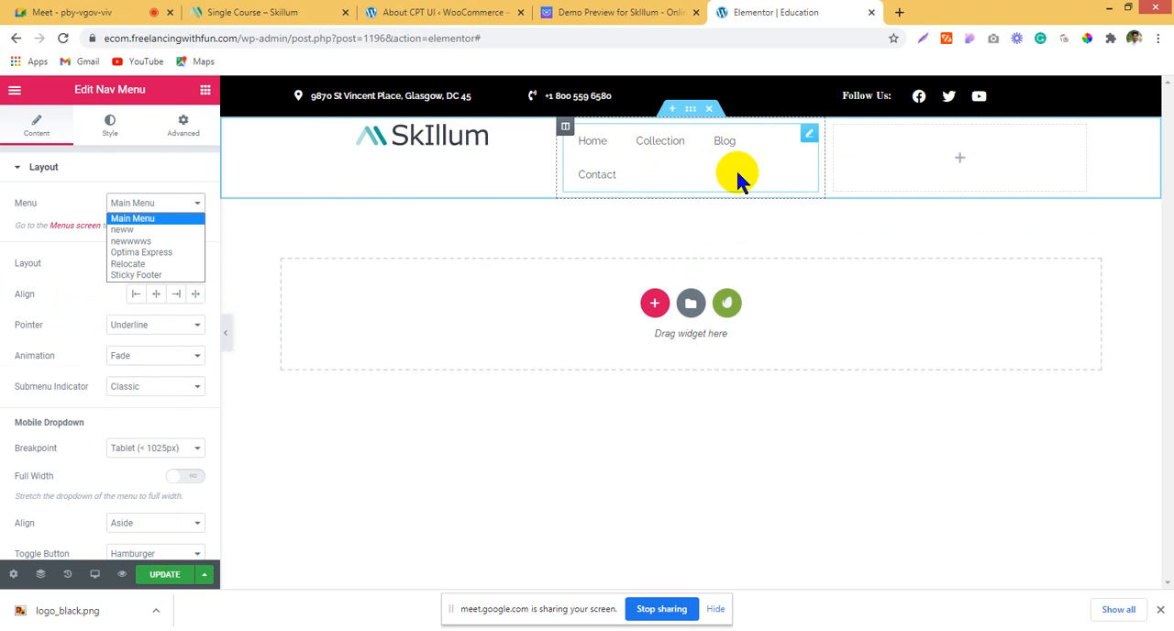
left_click(825, 166)
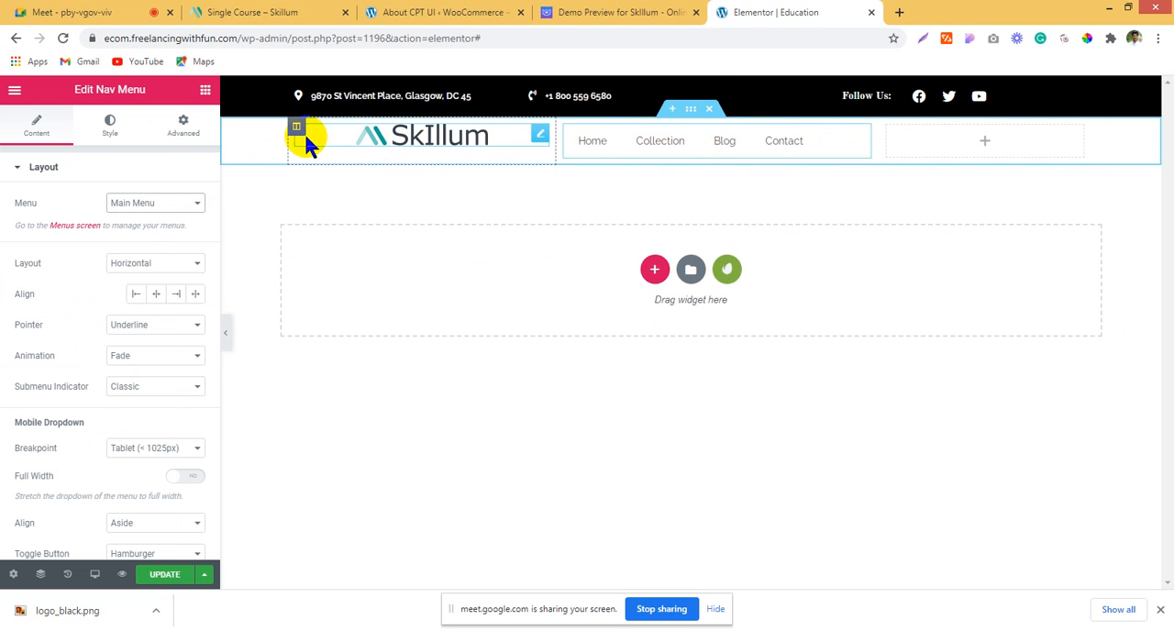
Step: Set the logo and menu section's vertical alignment to Middle
left_click(488, 206)
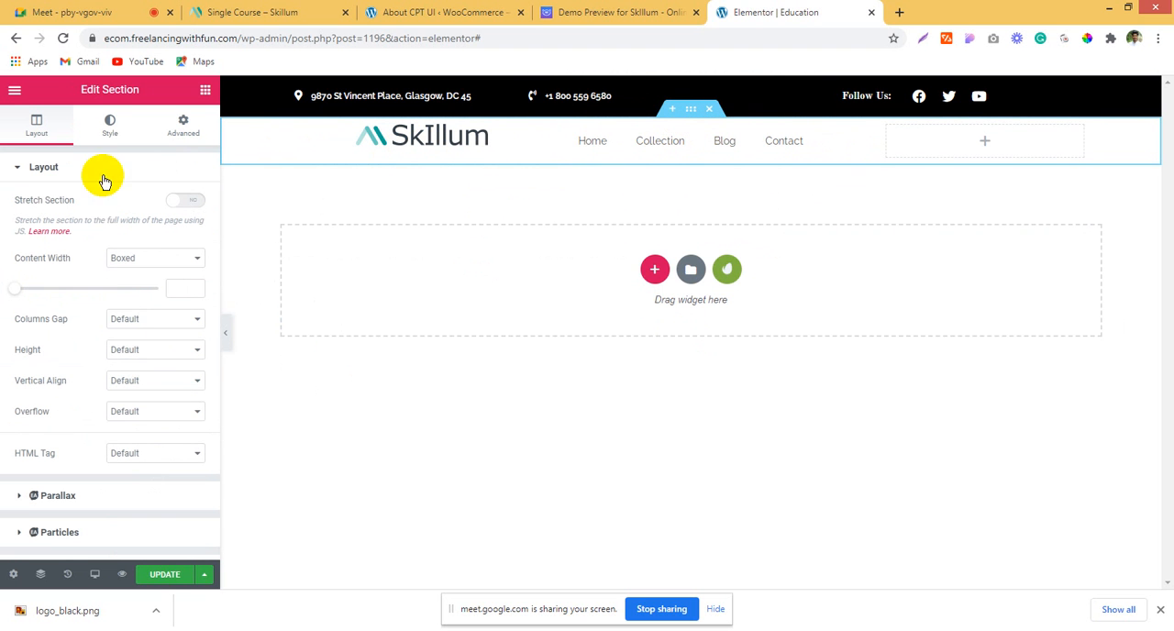
left_click(146, 377)
left_click(151, 421)
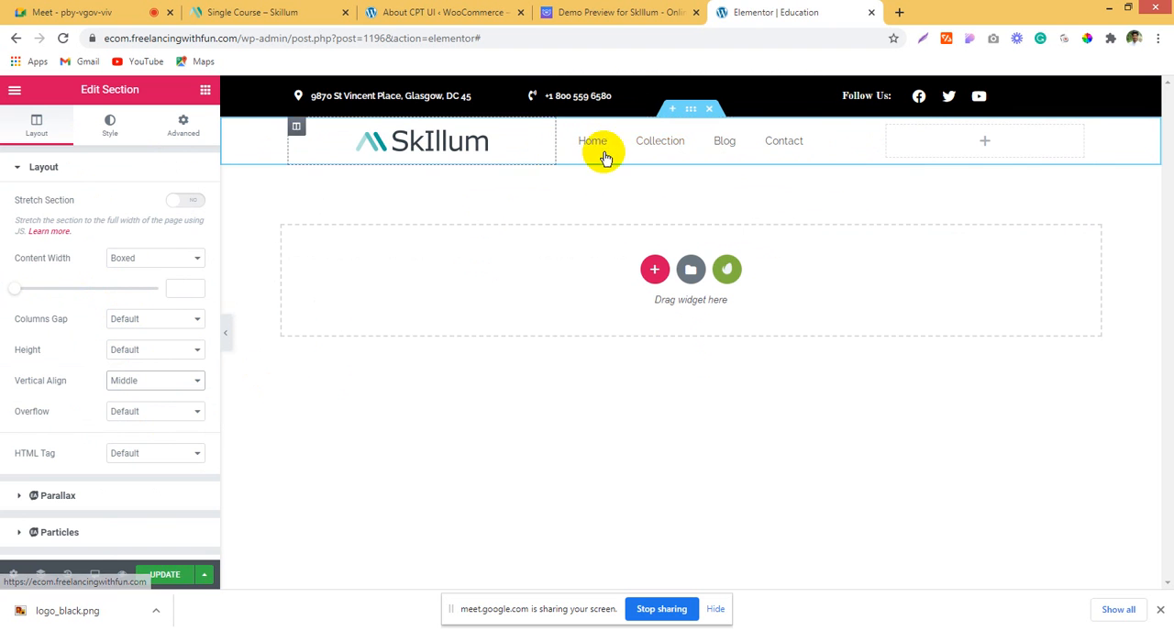
Step: Add a Button widget to the header's empty third column and center its alignment
left_click(398, 293)
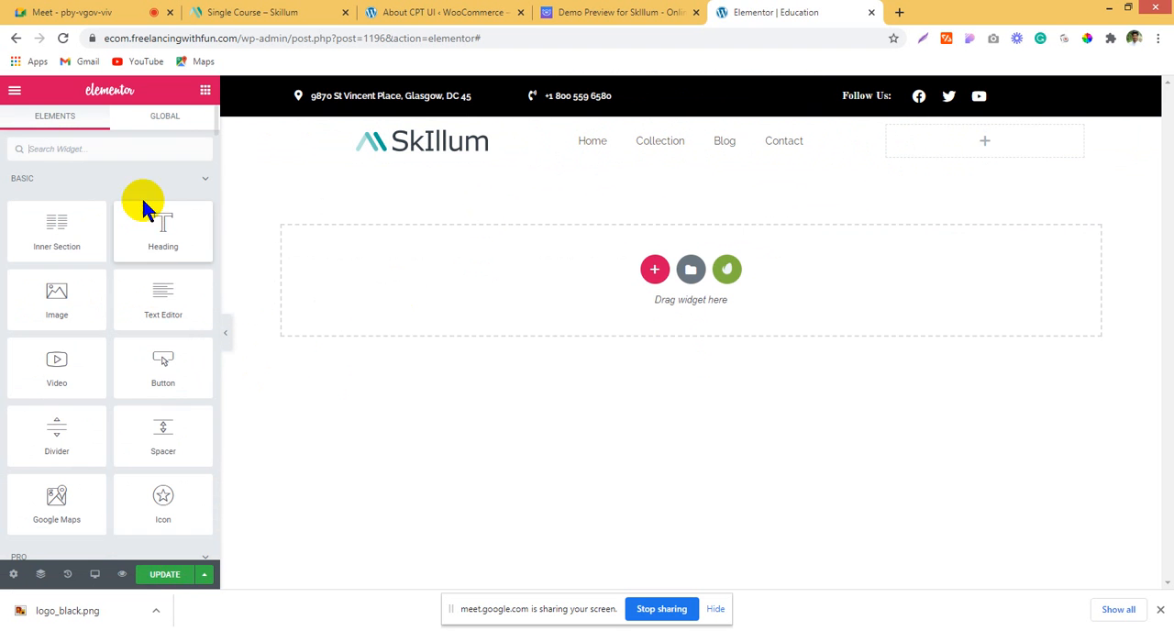
left_click_drag(155, 363, 1027, 147)
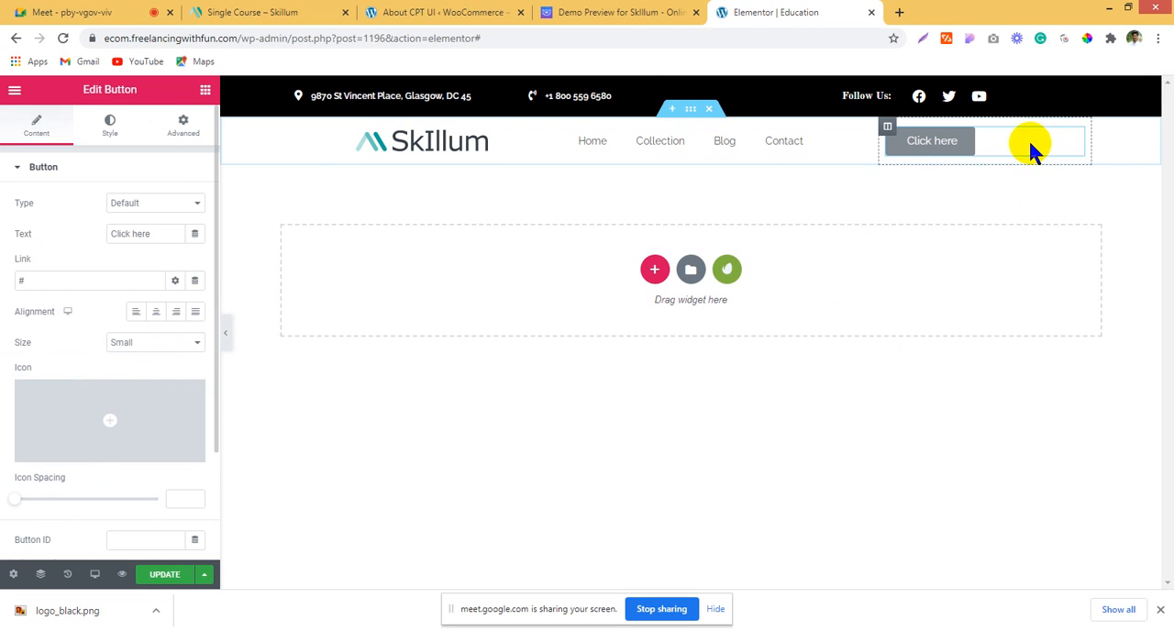
left_click(152, 313)
Step: Copy the call button's label from the Skillum demo page and set the header button's text to "BOOK A CALL BOOK A CALL"
left_click(653, 11)
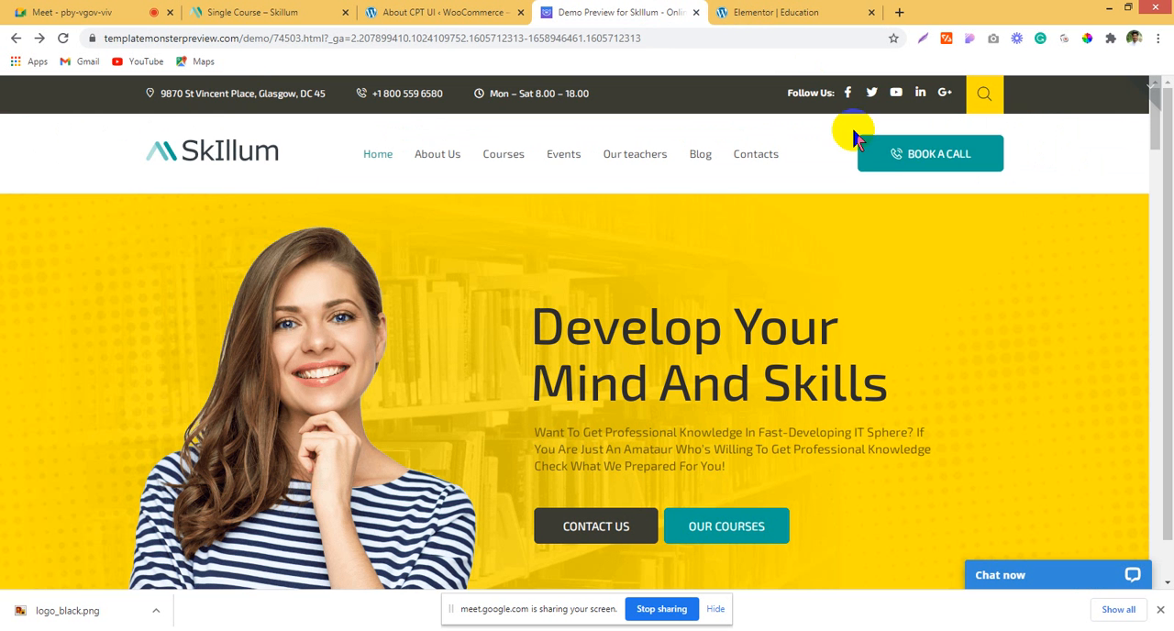
triple_click(999, 156)
key("ctrl+c")
right_click(1003, 156)
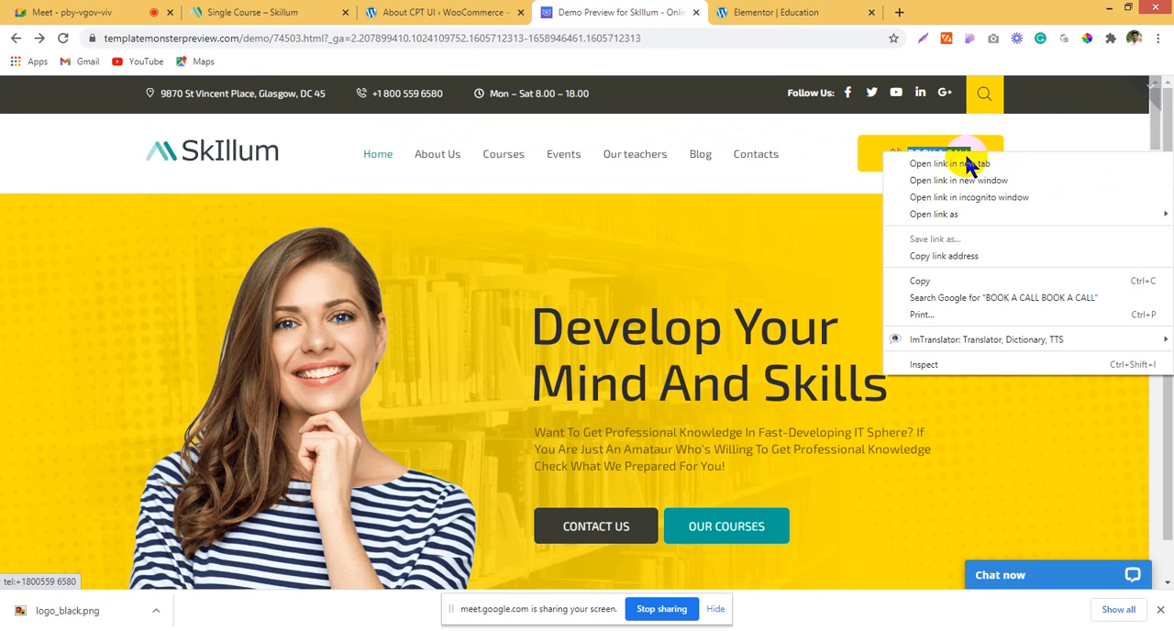
left_click(953, 280)
left_click(766, 12)
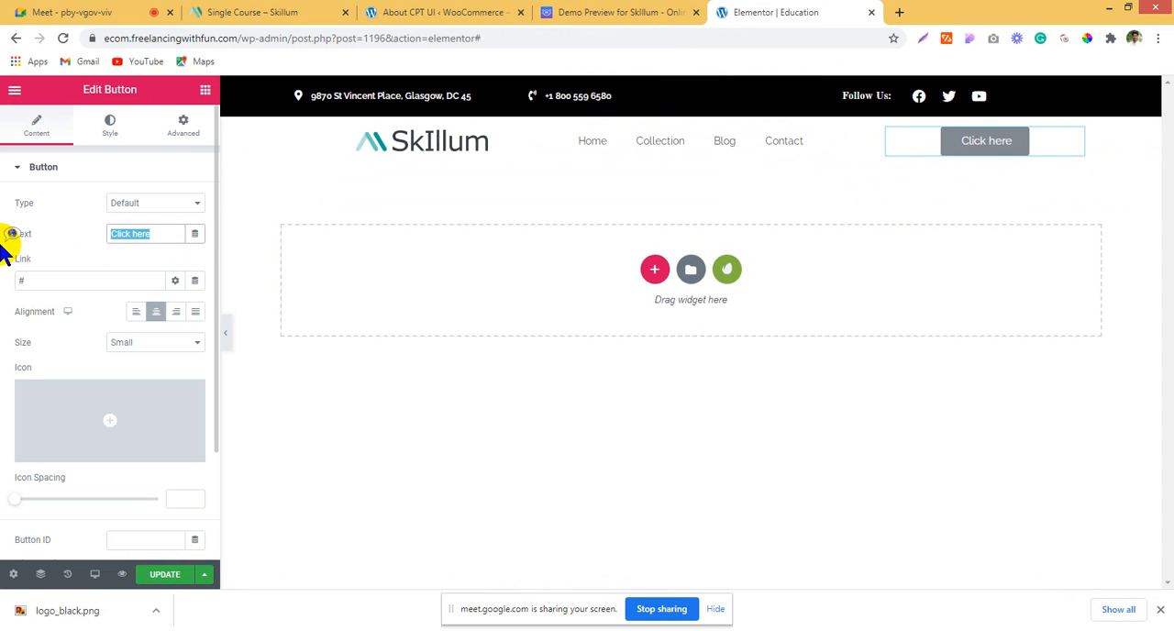
key("ctrl+v")
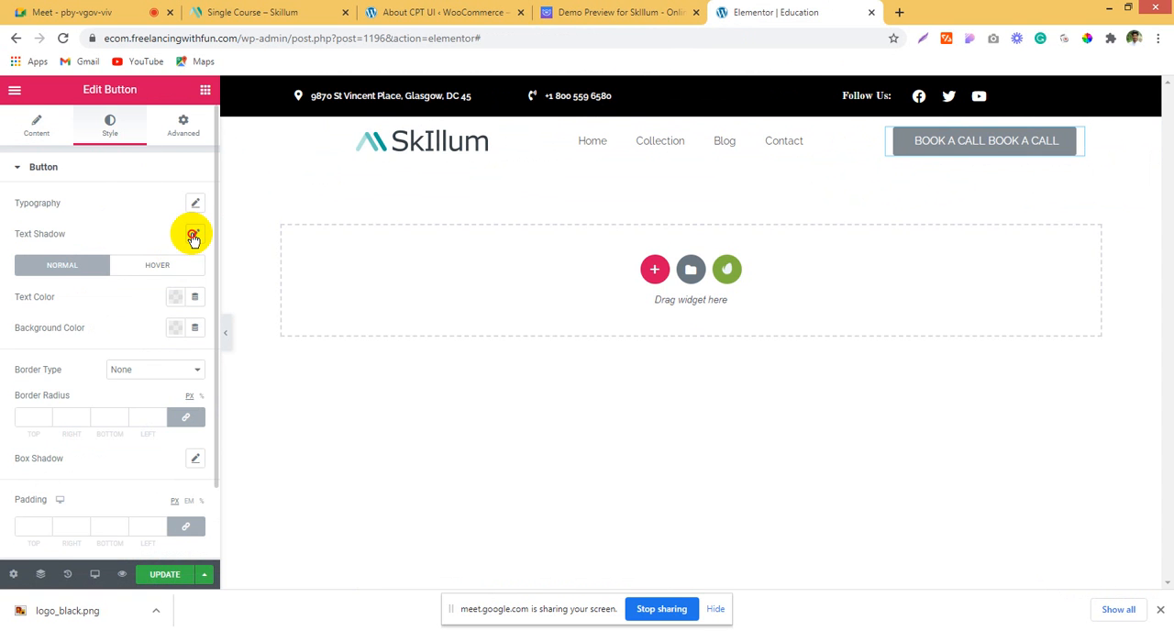
Step: Set the call button's typography to size 14 px and weight 500
left_click(192, 234)
left_click(195, 203)
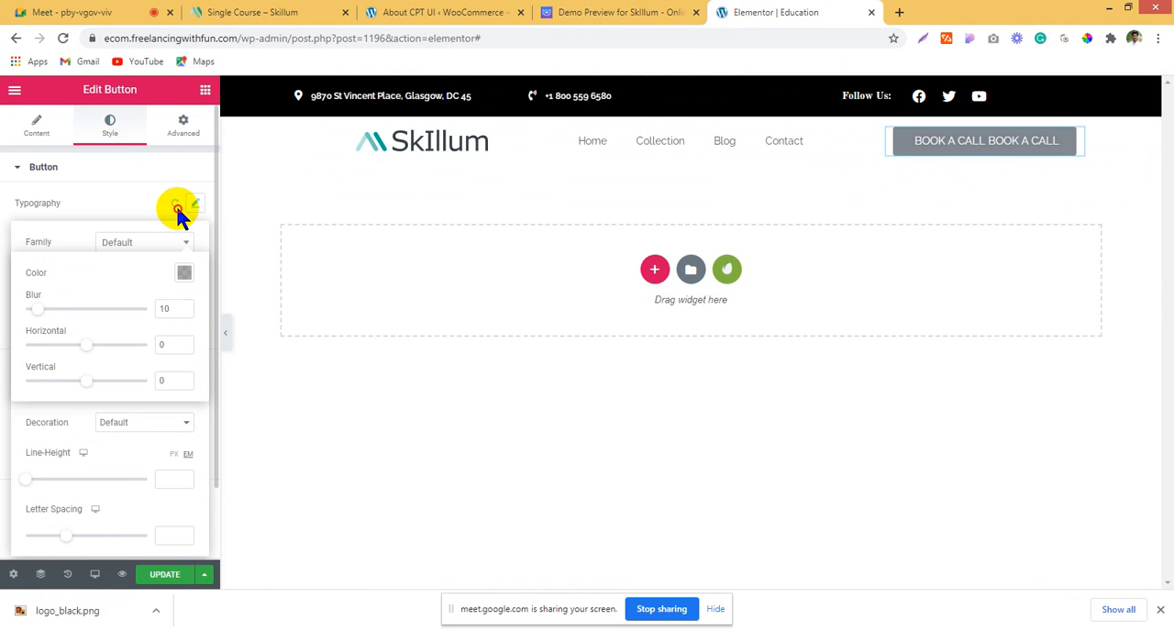
left_click(176, 206)
left_click(194, 205)
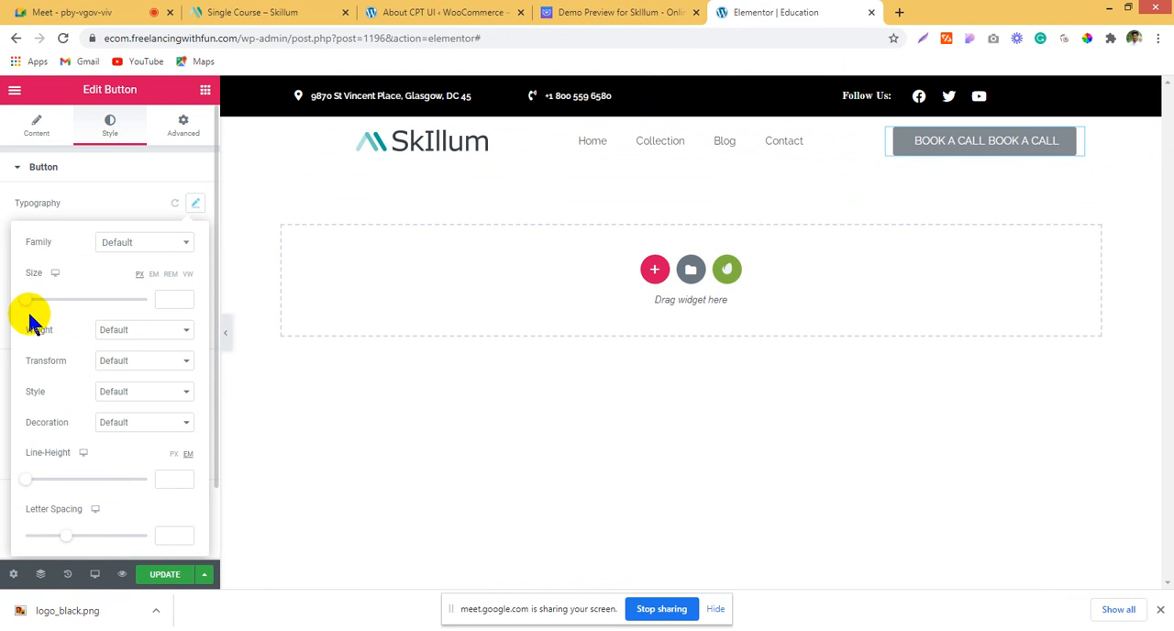
left_click_drag(38, 306, 37, 306)
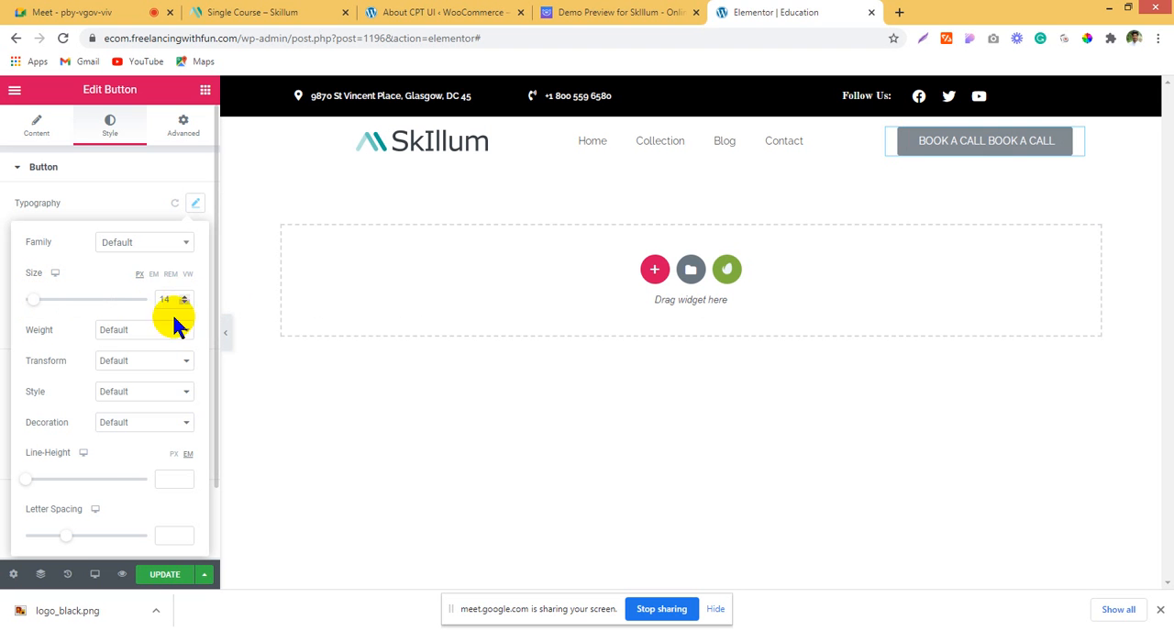
left_click(140, 332)
left_click(124, 391)
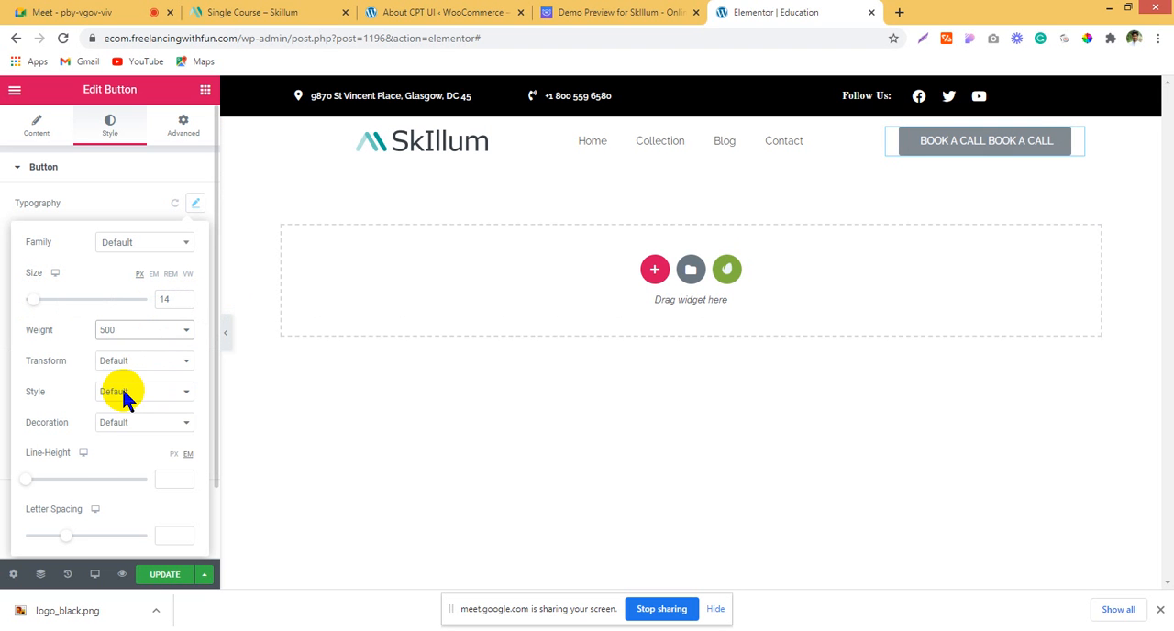
left_click(35, 127)
scroll(78, 385, "down", 3)
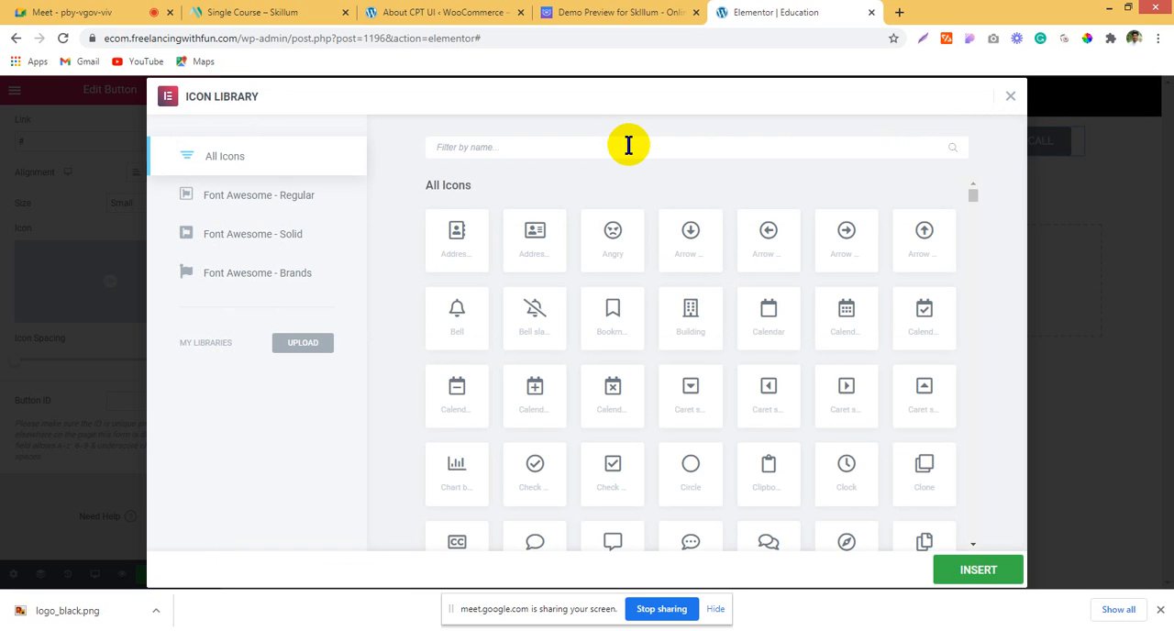
left_click(628, 145)
type("icon")
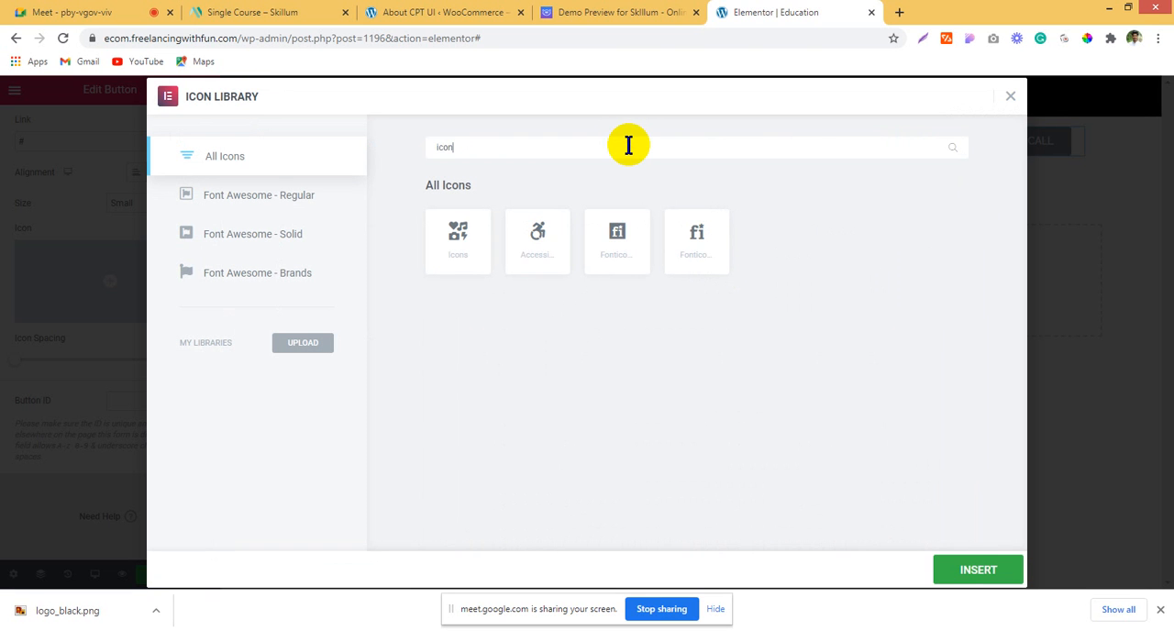
left_click(139, 149)
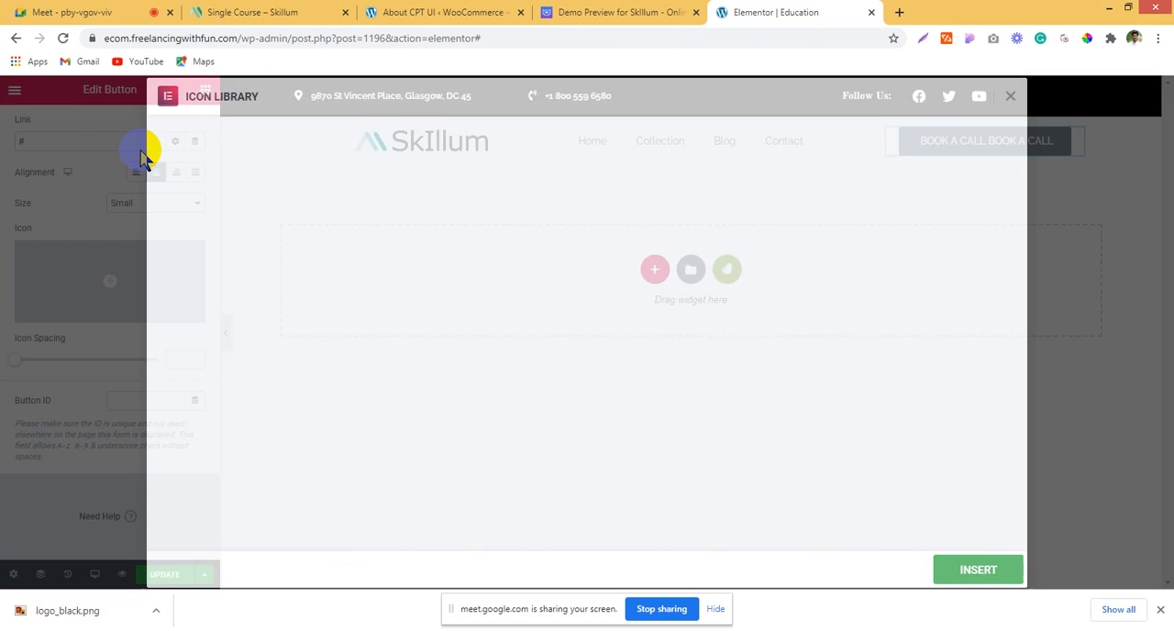
scroll(102, 266, "up", 3)
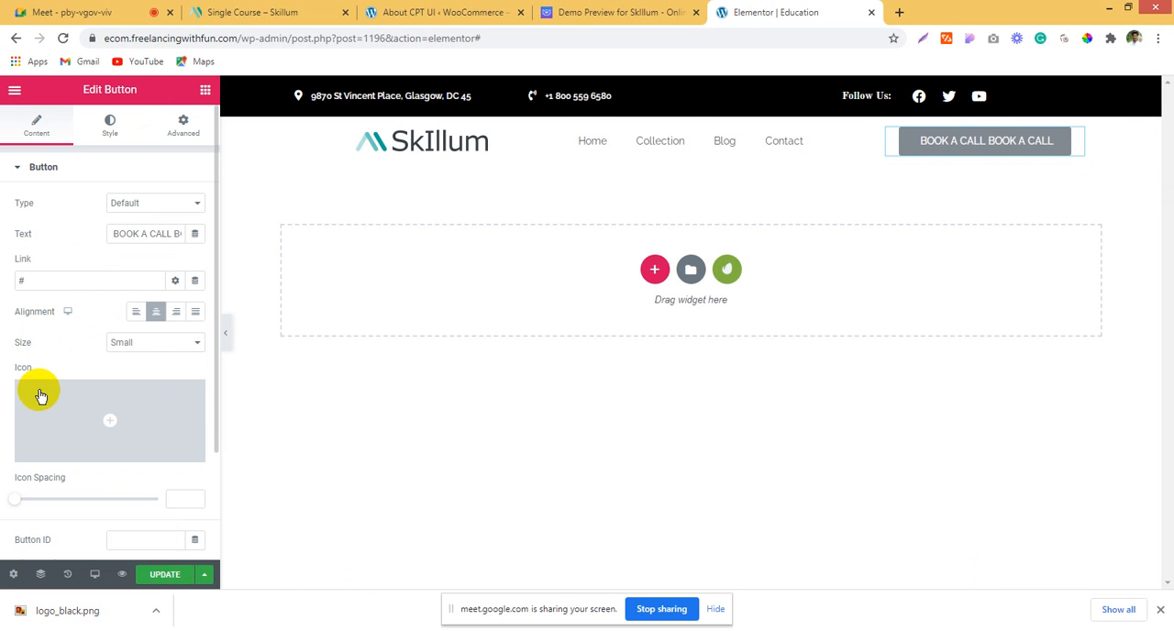
Step: Search the icon library for "phon" and insert the Phone alt icon into the call button
left_click(58, 424)
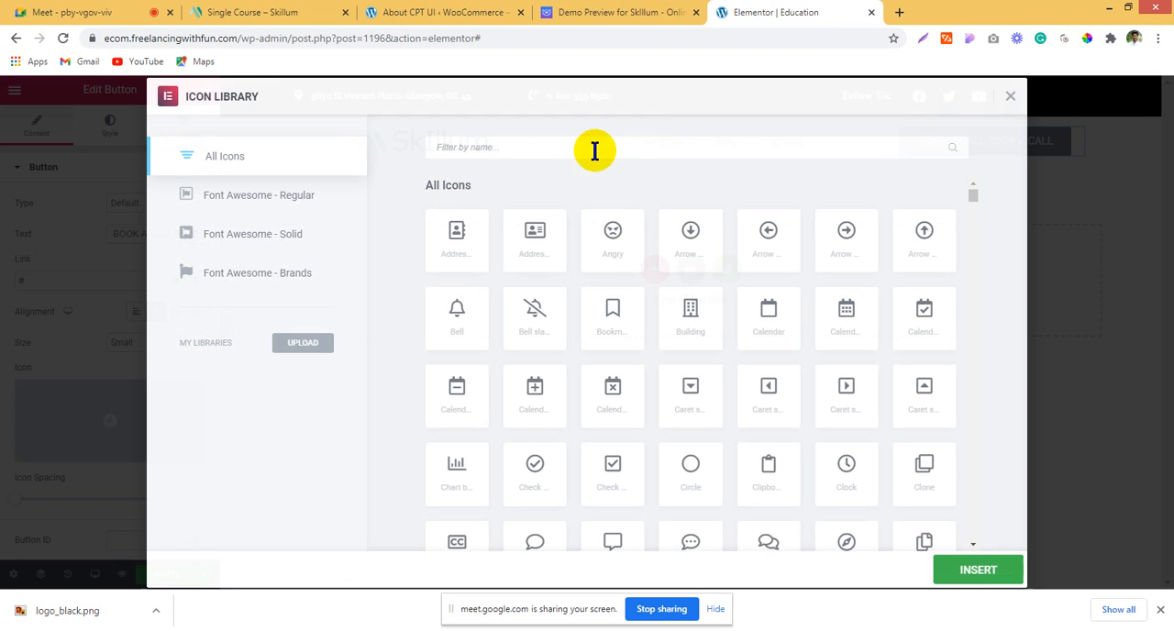
left_click(648, 147)
type("p")
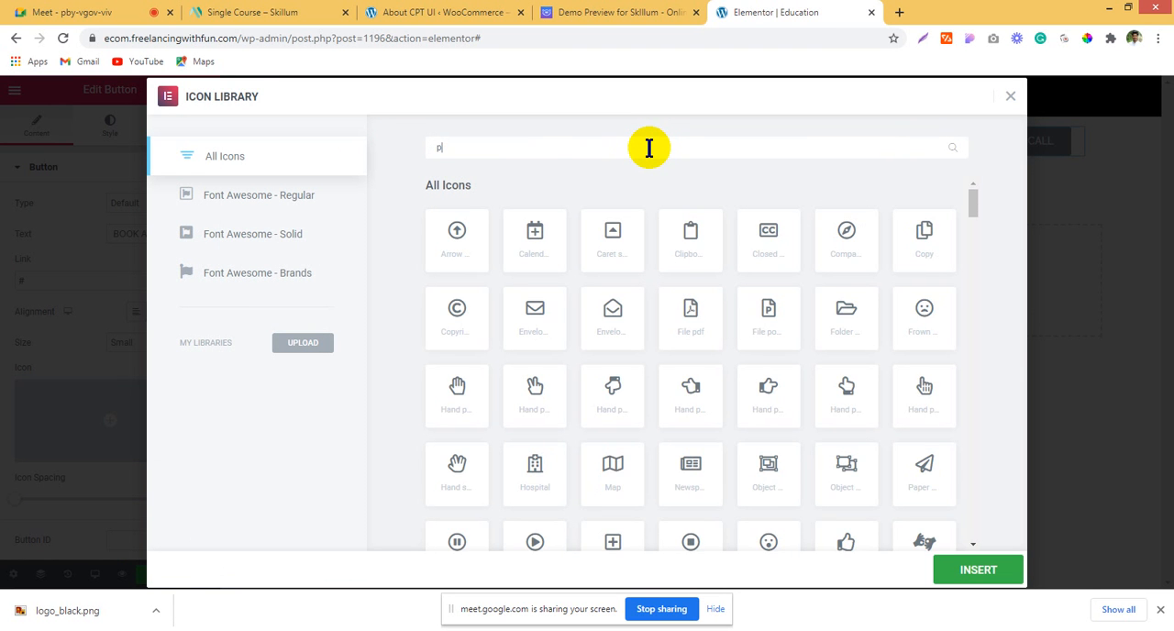
type("hon")
left_click(561, 323)
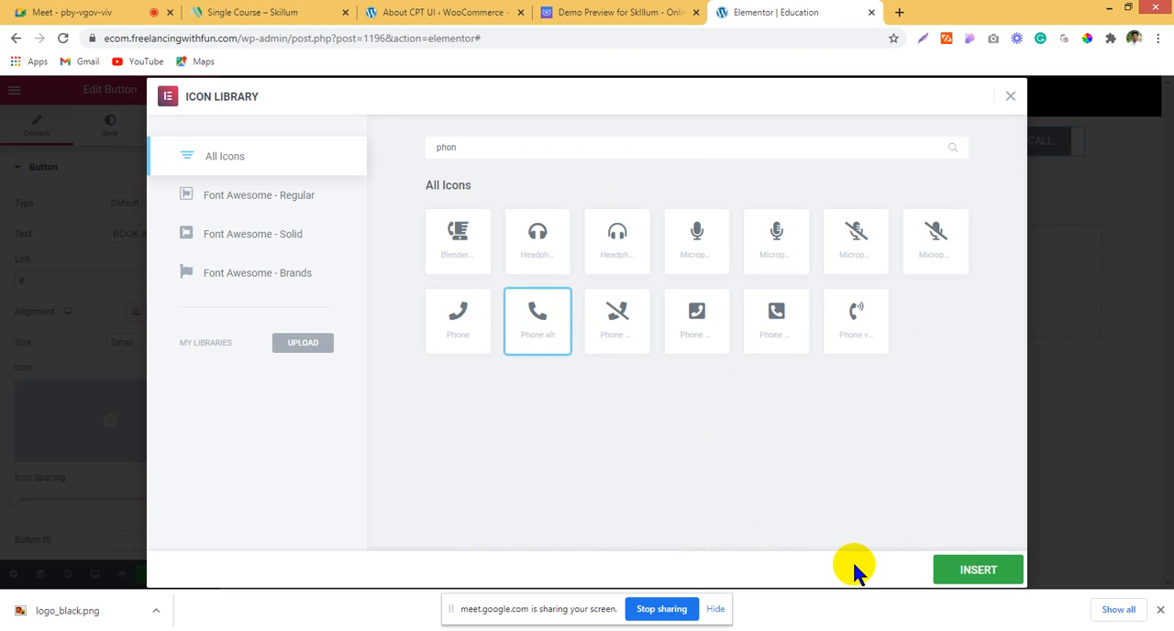
left_click(971, 570)
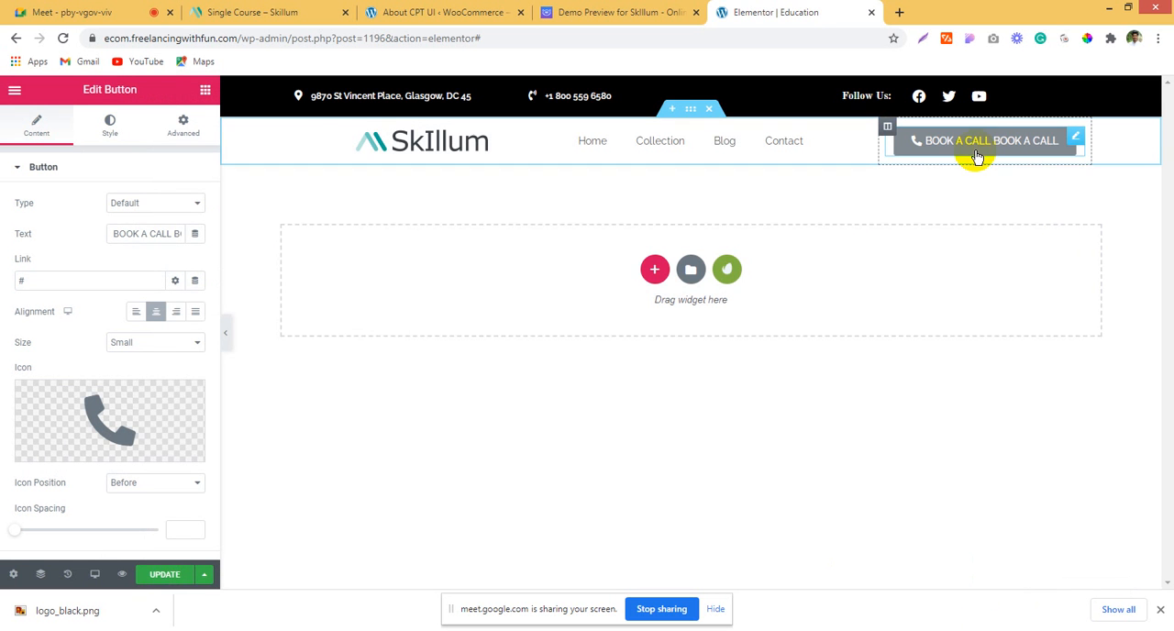
Step: Sample the teal color 01A495 from the logo on the Skillum demo page, copy its hex code, and return to the Elementor editor
left_click(621, 11)
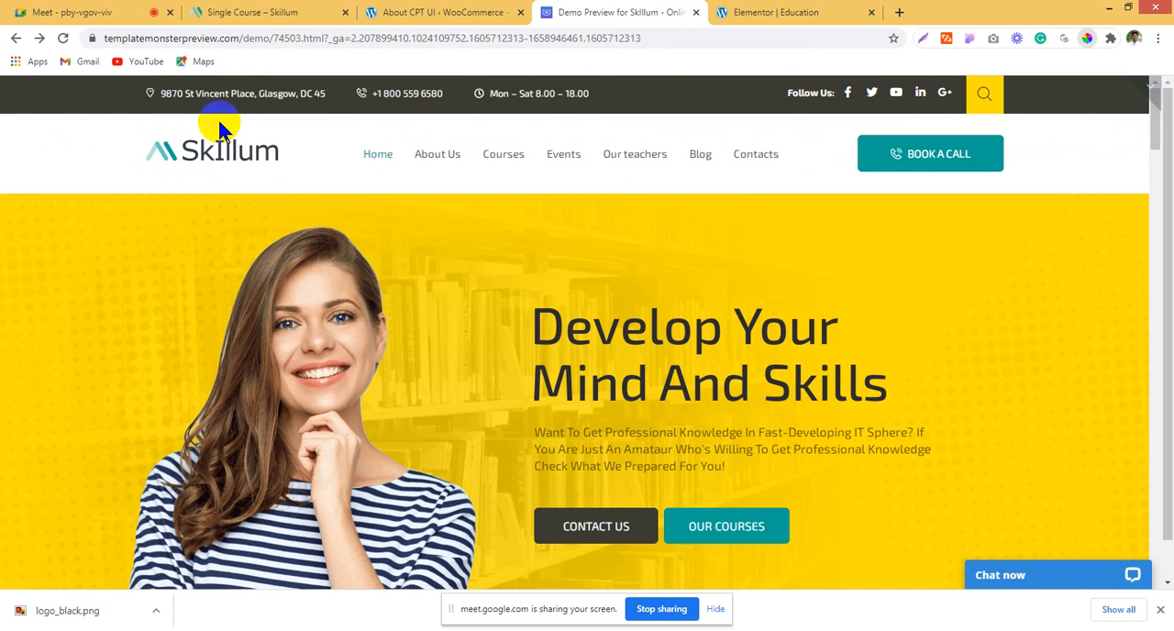
left_click(169, 150)
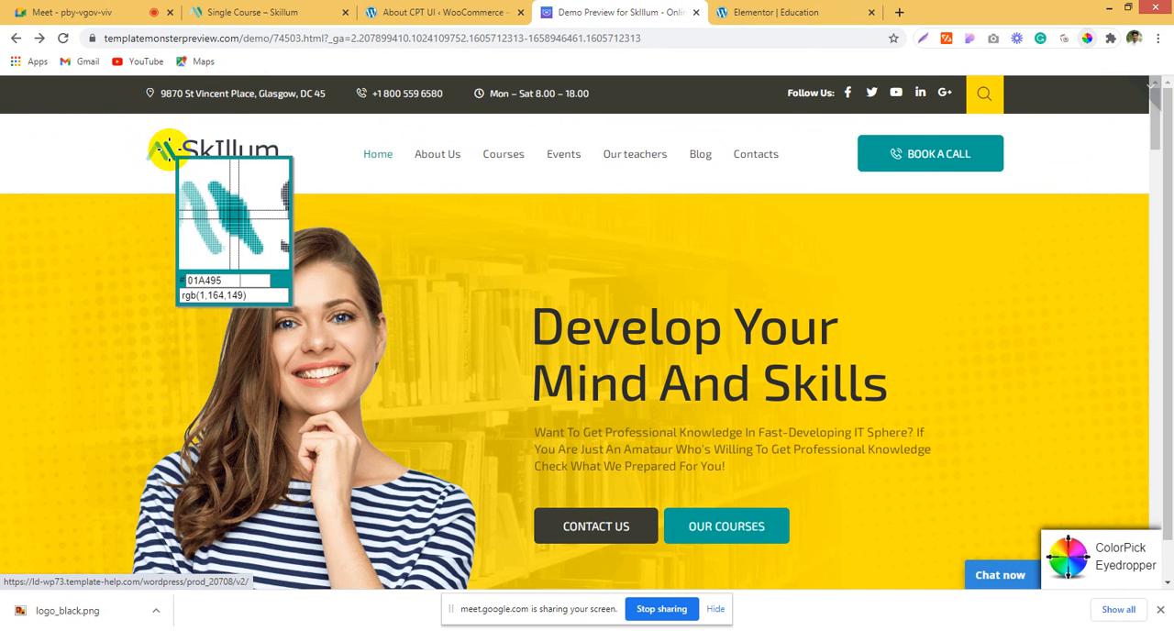
left_click(168, 149)
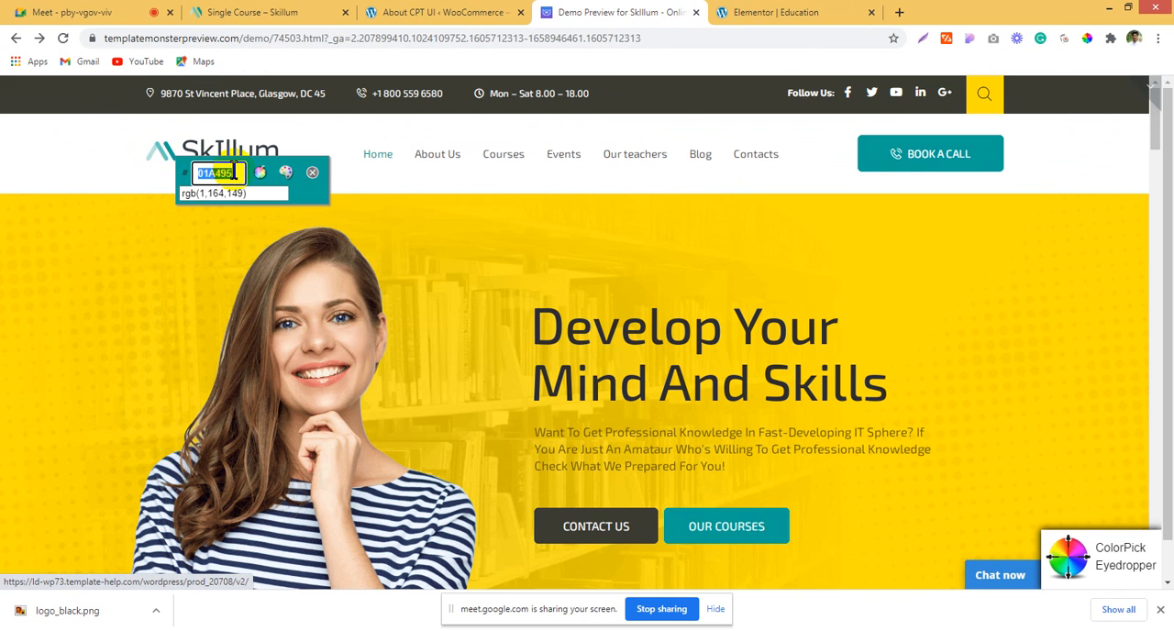
left_click(435, 11)
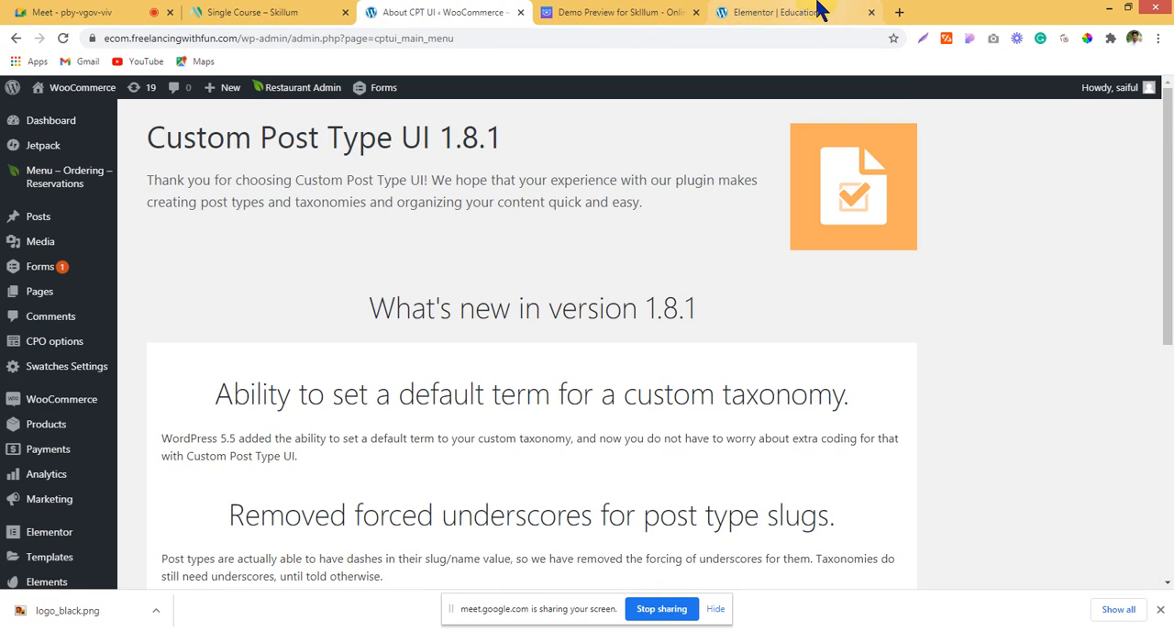
left_click(780, 11)
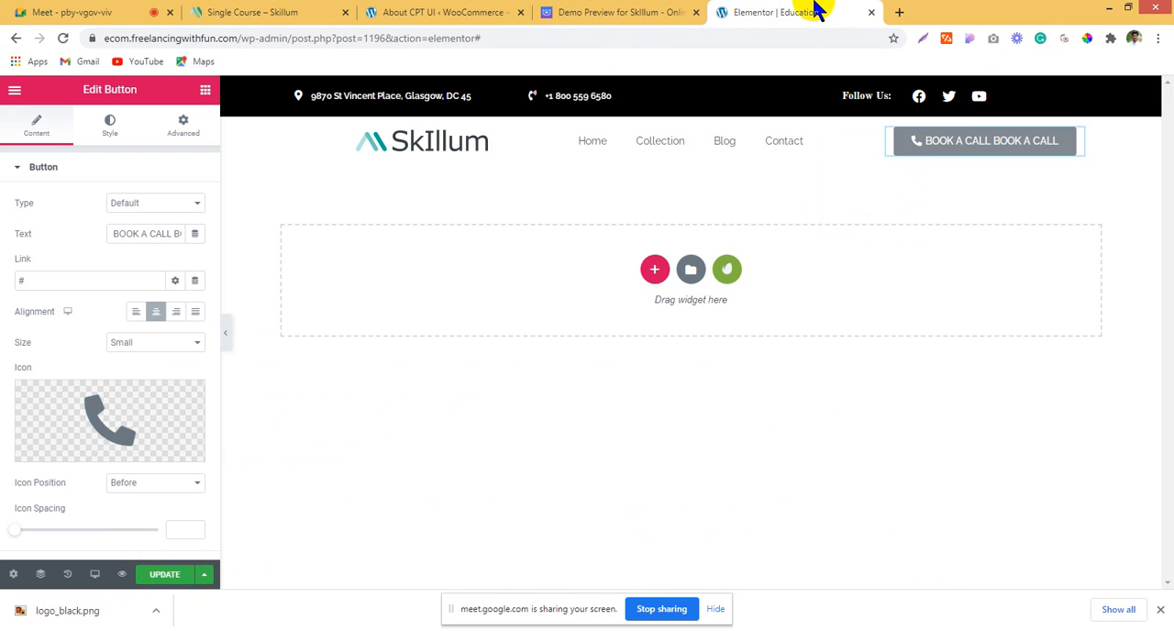
Step: Set the call button's normal background color to the copied teal, 01A495
left_click(110, 126)
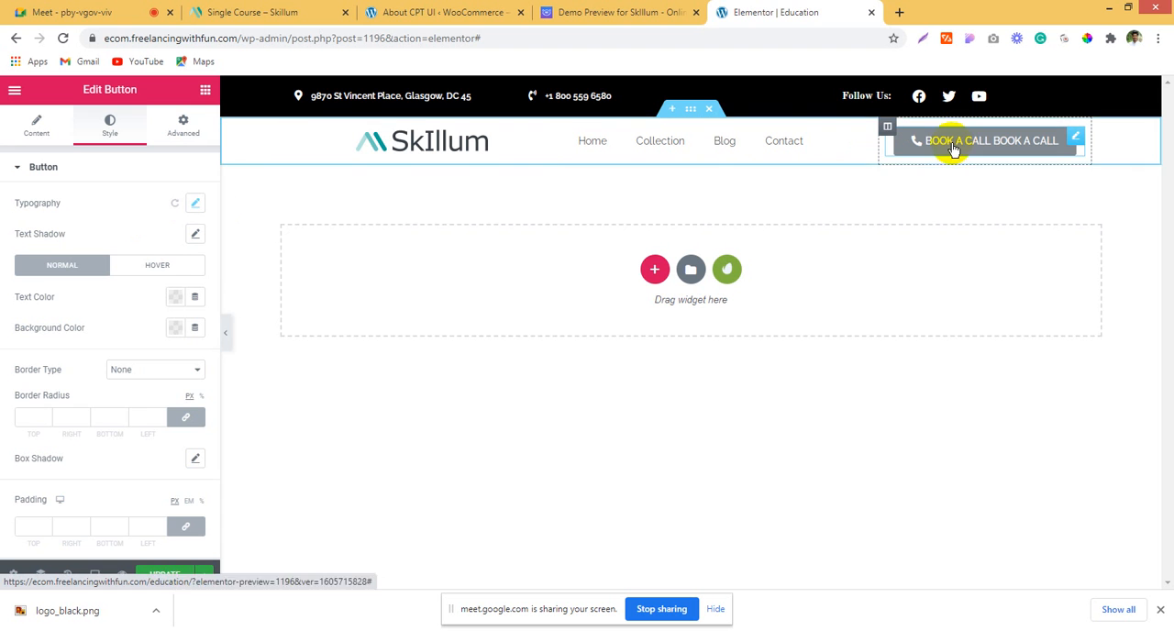
left_click(30, 128)
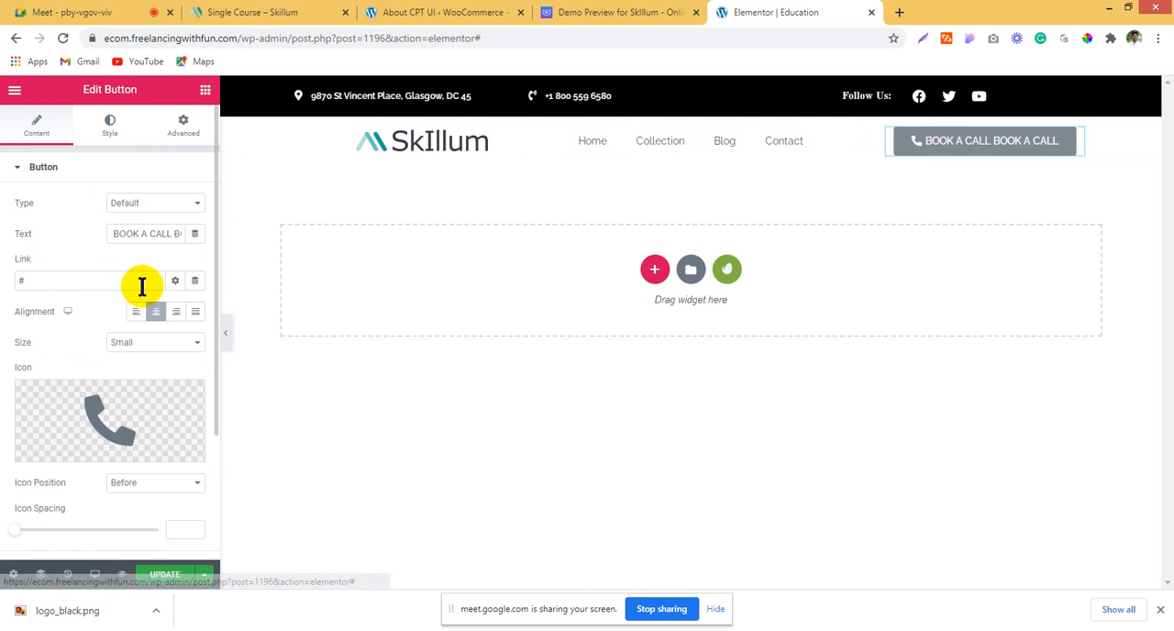
left_click(110, 125)
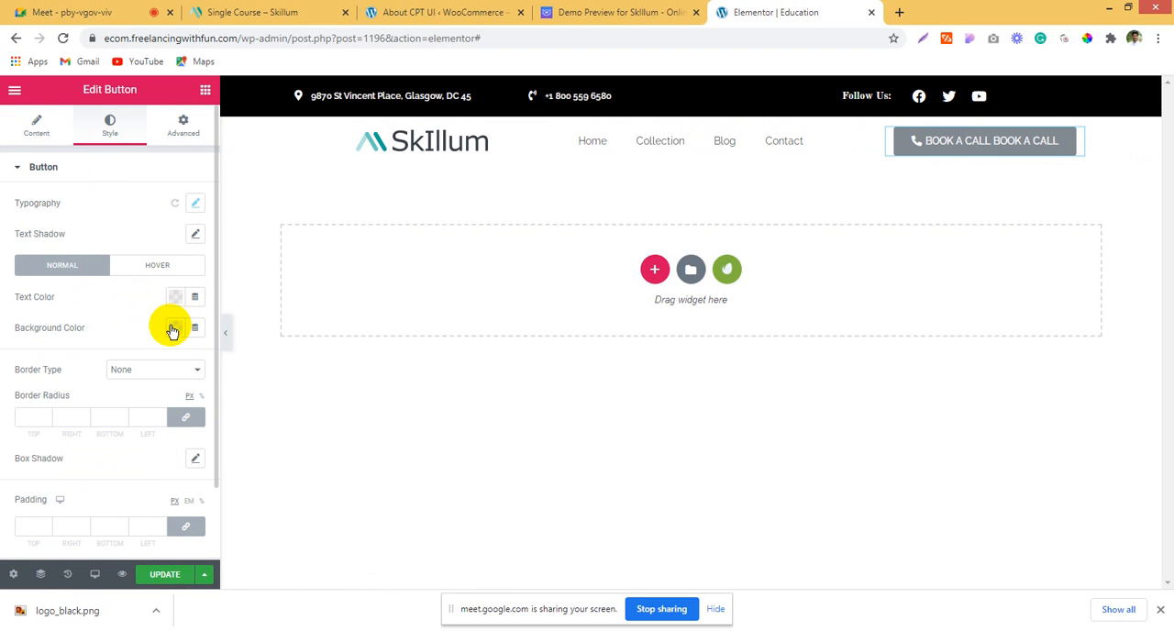
left_click(172, 331)
key("ctrl+v")
left_click(455, 291)
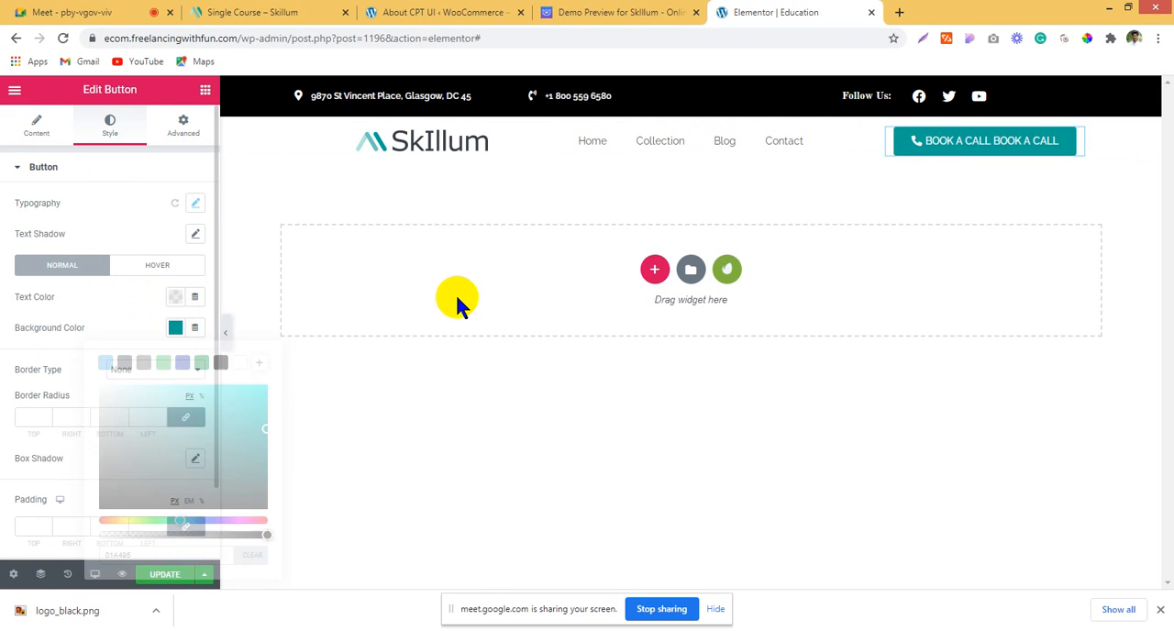
Step: Test the call links on the demo page's Book a Call button and top-bar phone number, and return to the Elementor editor
left_click(637, 11)
left_click(945, 153)
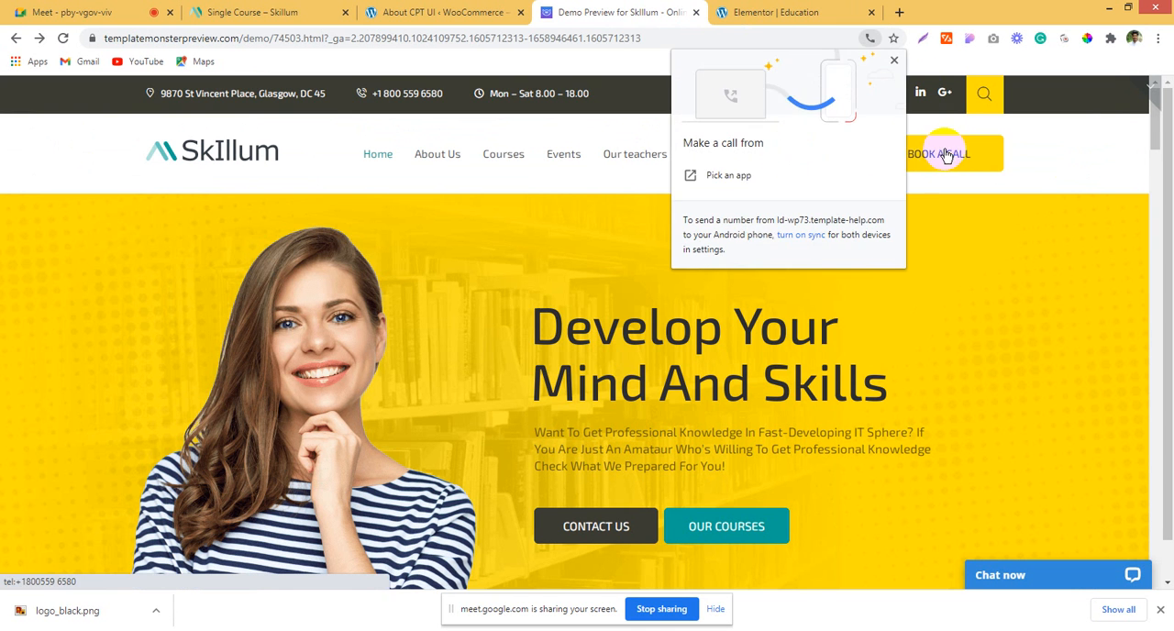
left_click(891, 61)
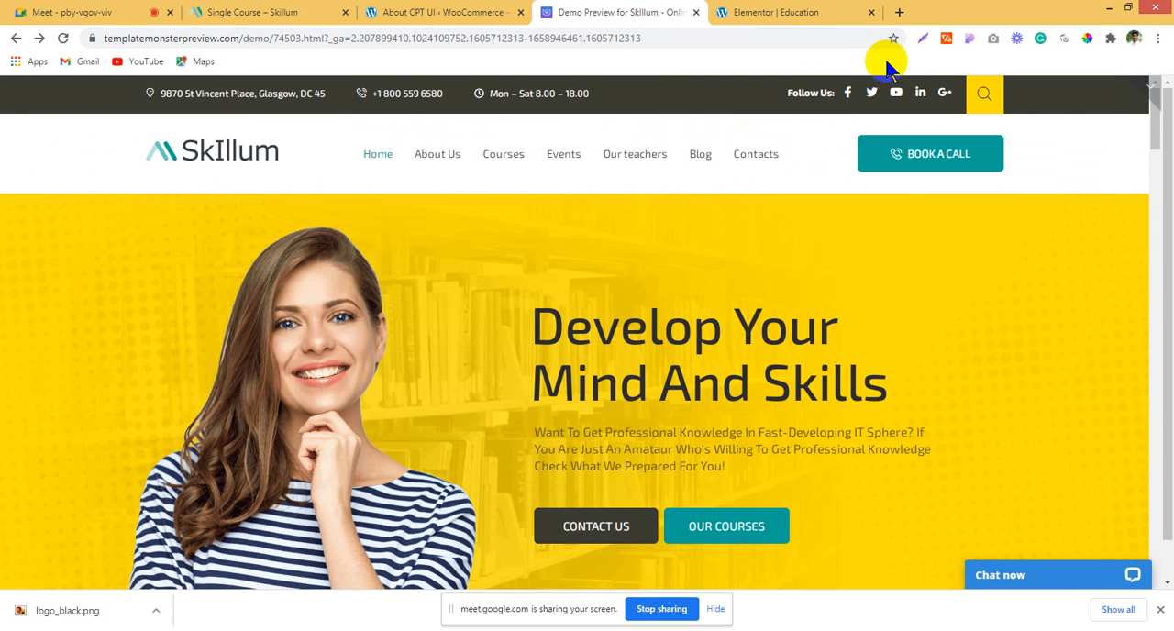
left_click(385, 102)
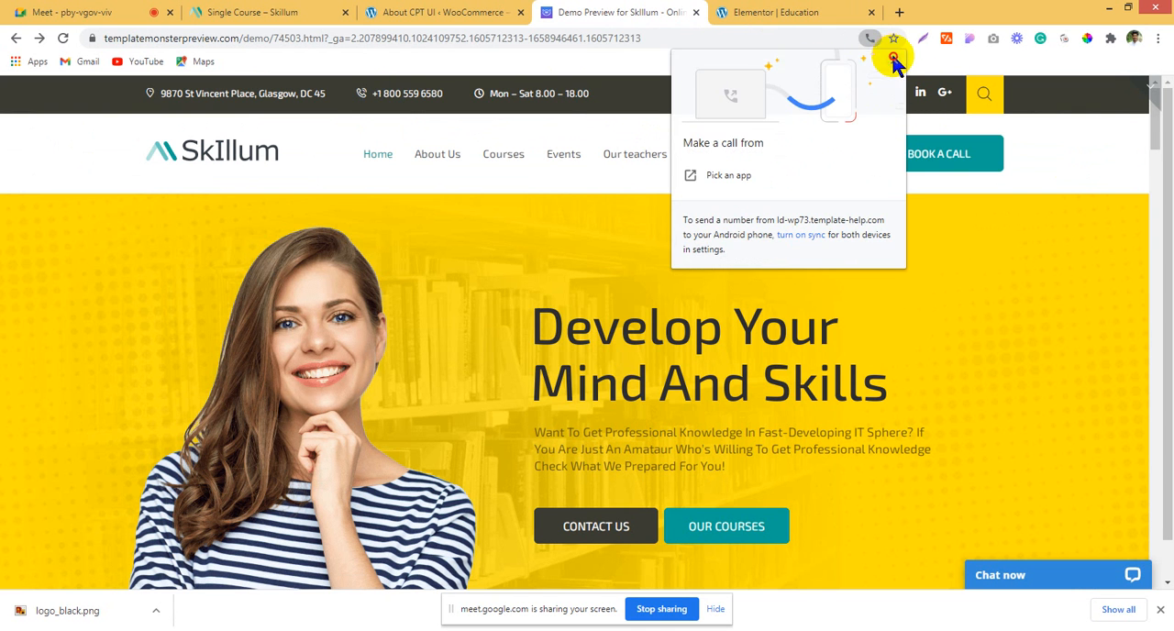
left_click(828, 11)
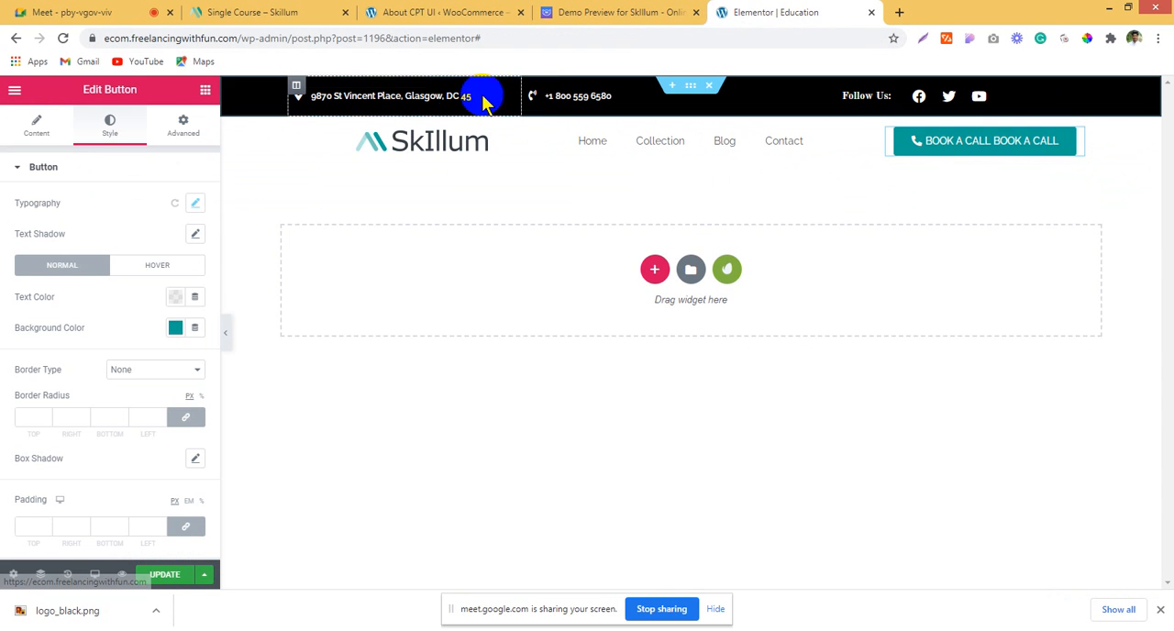
Step: Copy the tel: link from the top bar's phone list item and set it as the call button's link
left_click(564, 96)
left_click(124, 257)
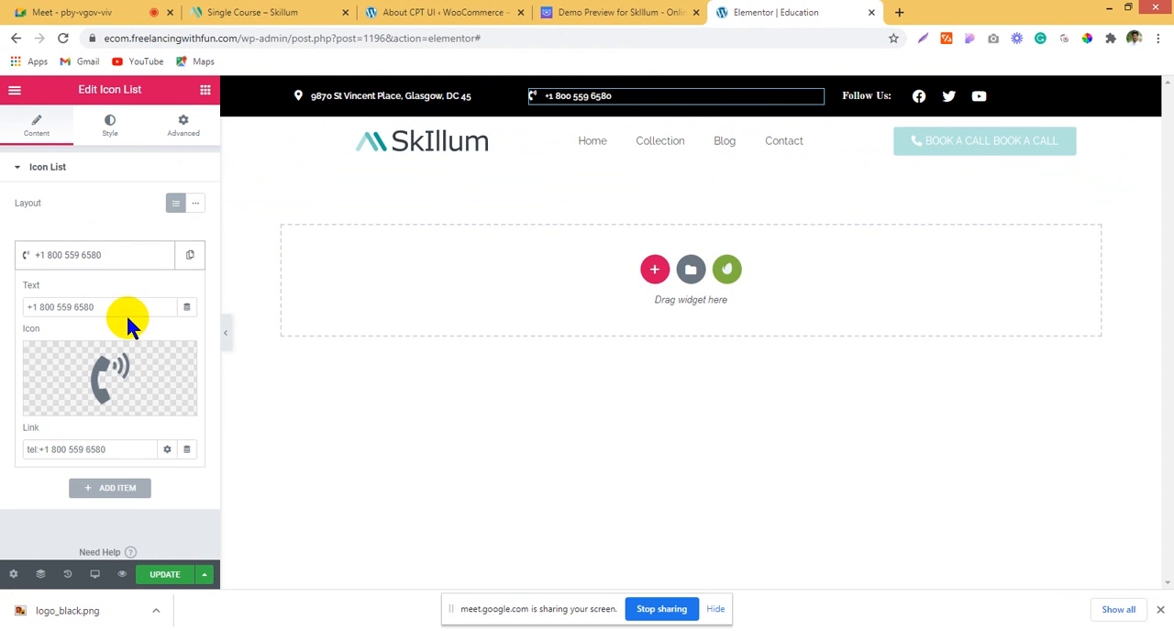
left_click_drag(126, 310, 6, 307)
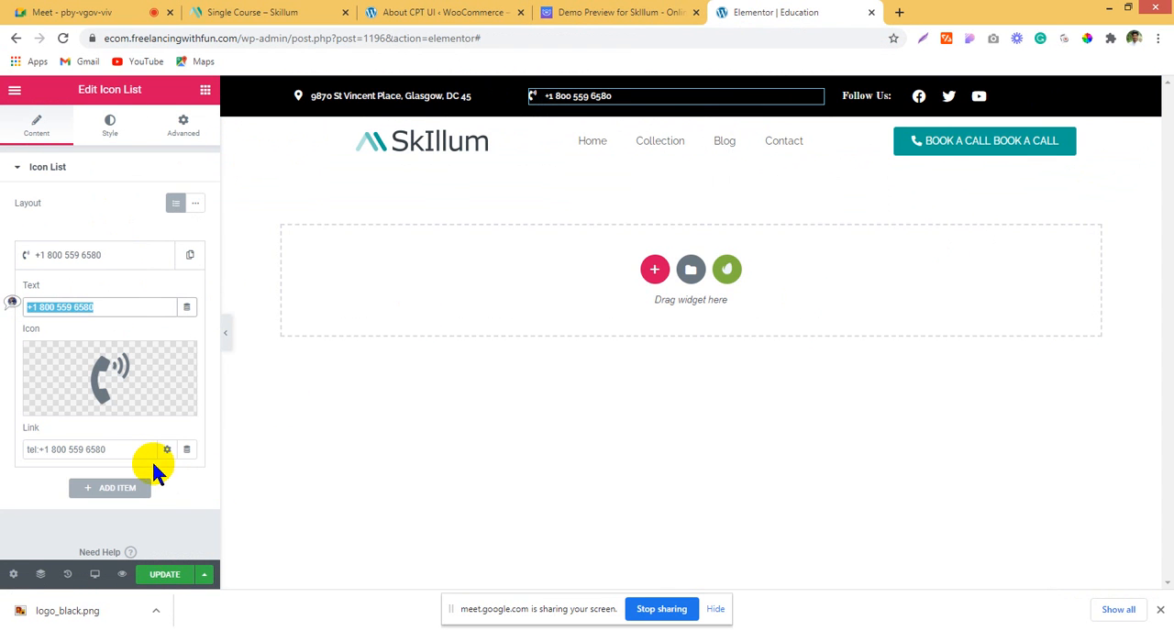
left_click_drag(126, 443, 3, 449)
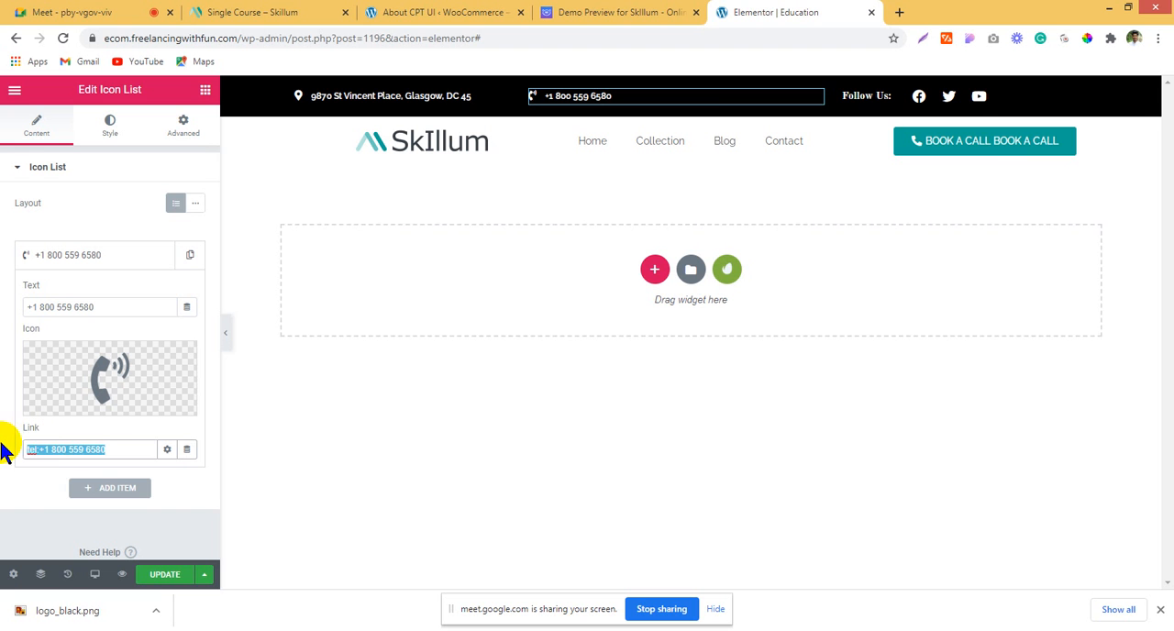
left_click(1029, 161)
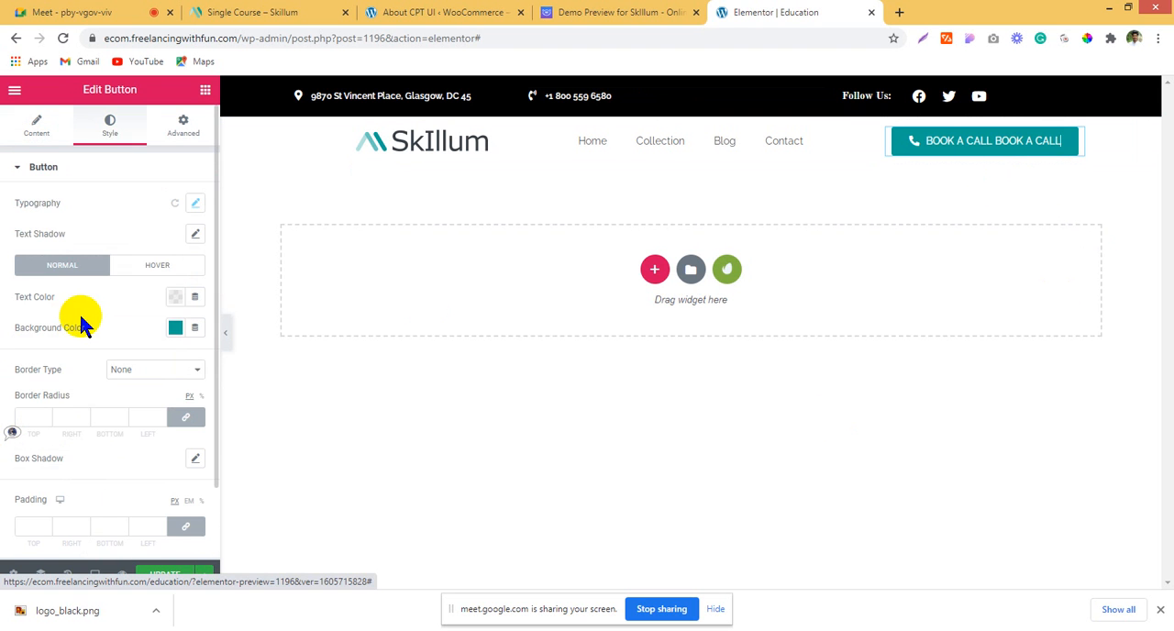
left_click(41, 132)
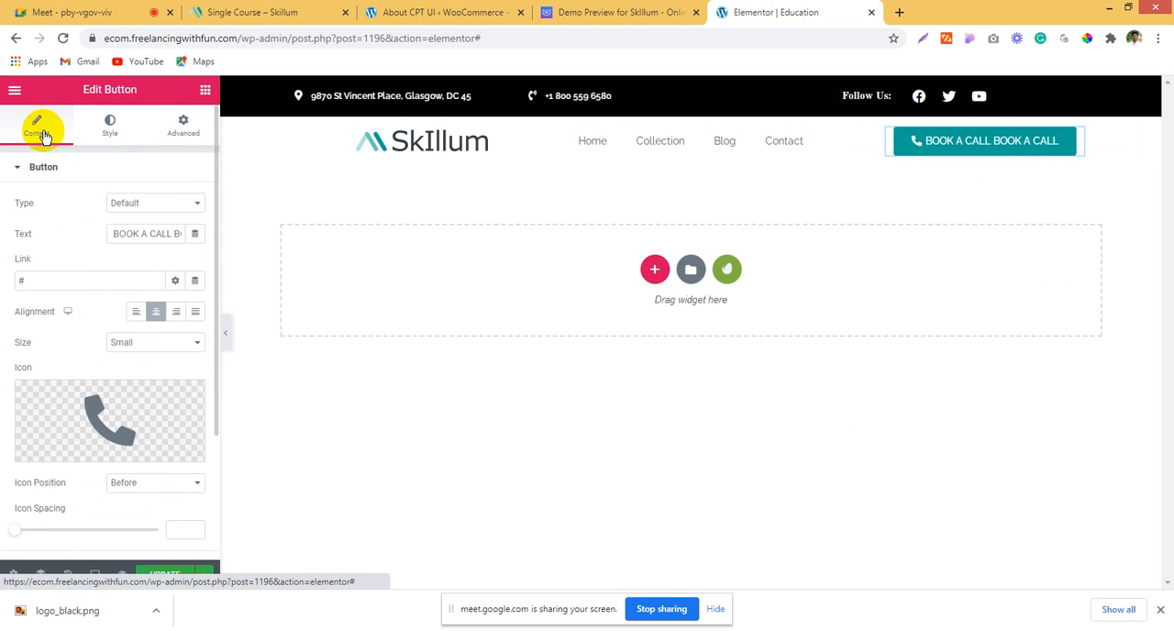
left_click(42, 281)
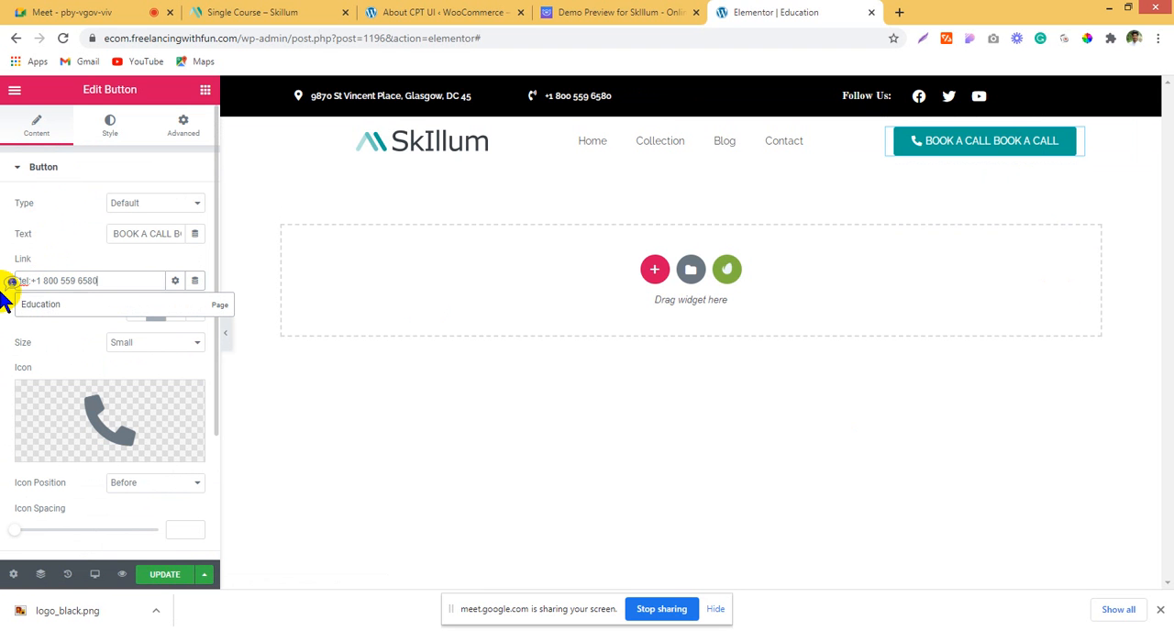
left_click(2, 283)
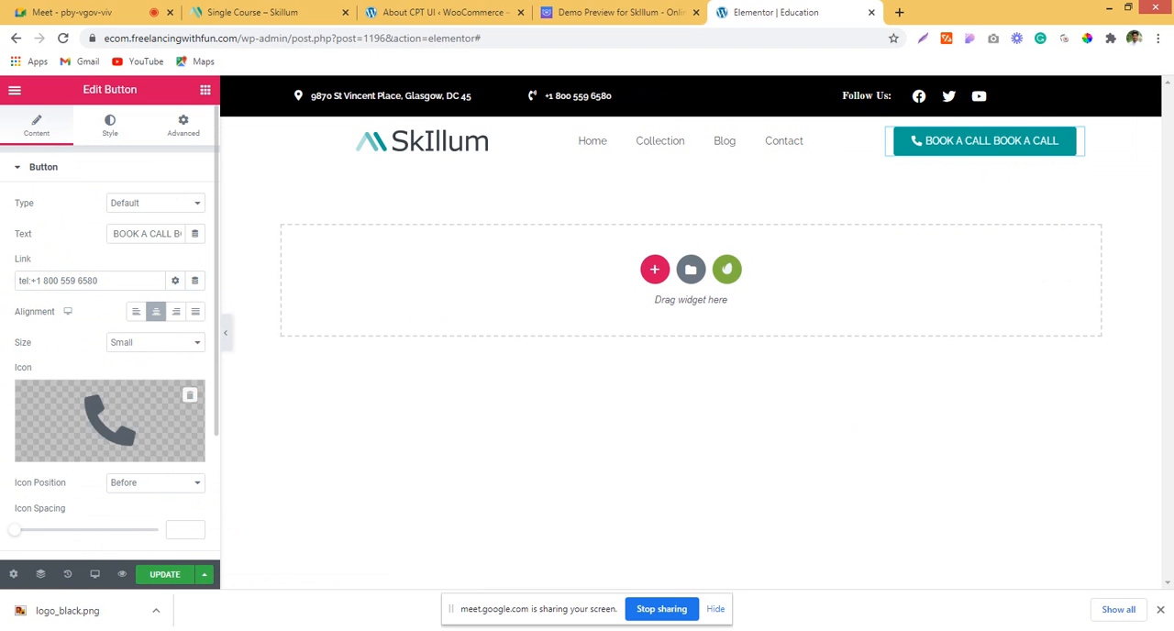
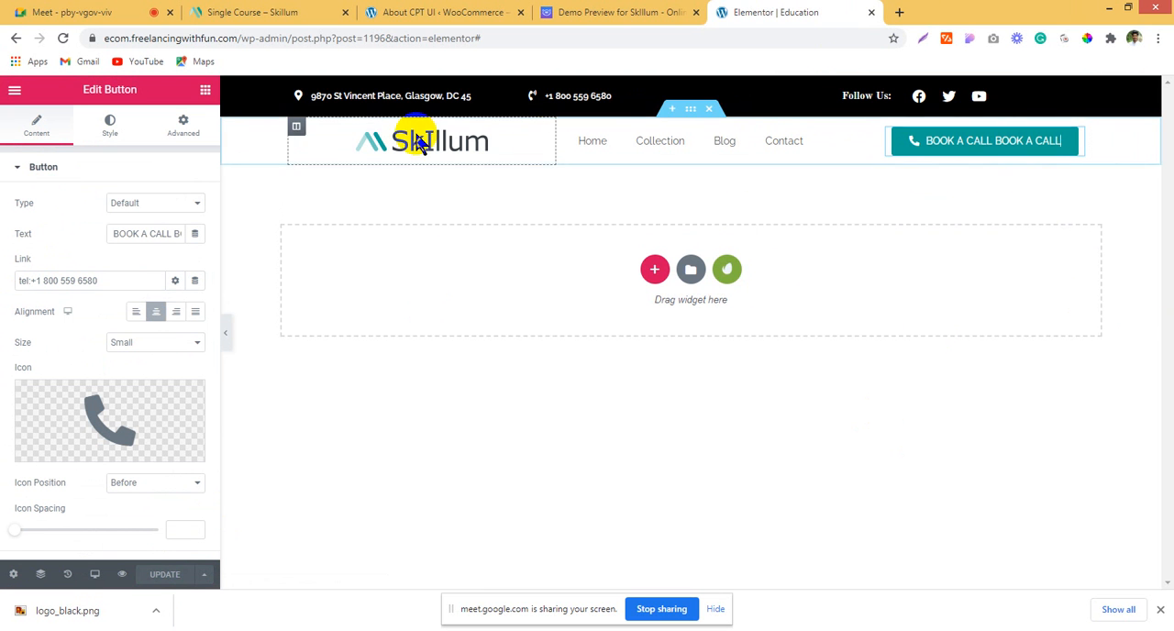
Step: Check the header on the Skillum demo page and set the header section's top and bottom padding to 20 px
left_click(653, 12)
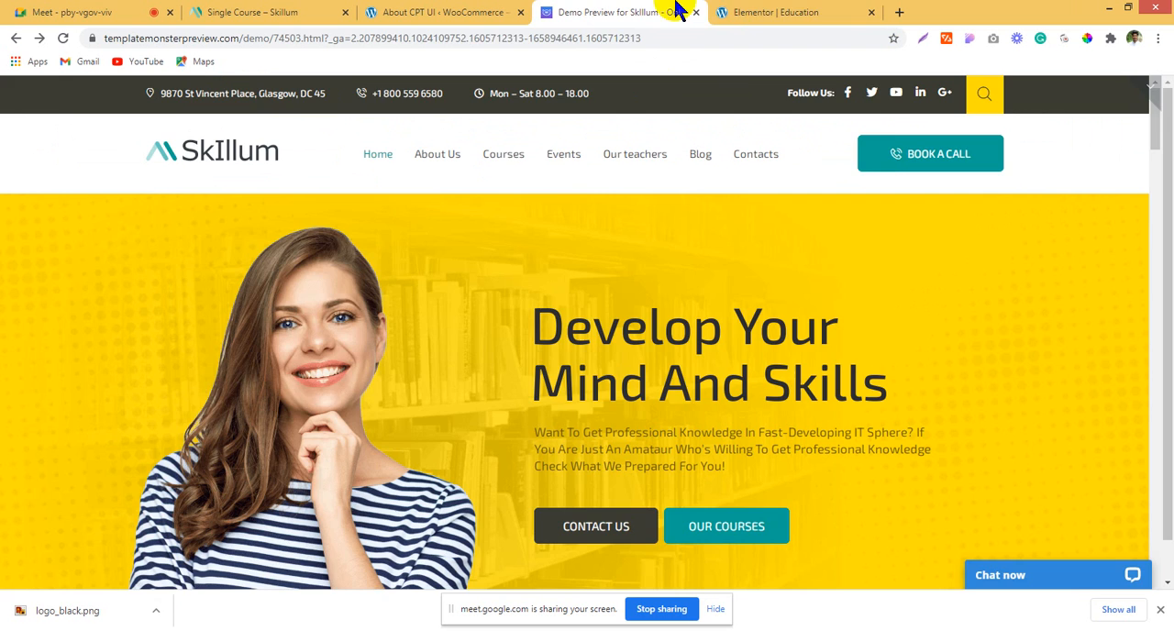
left_click(729, 13)
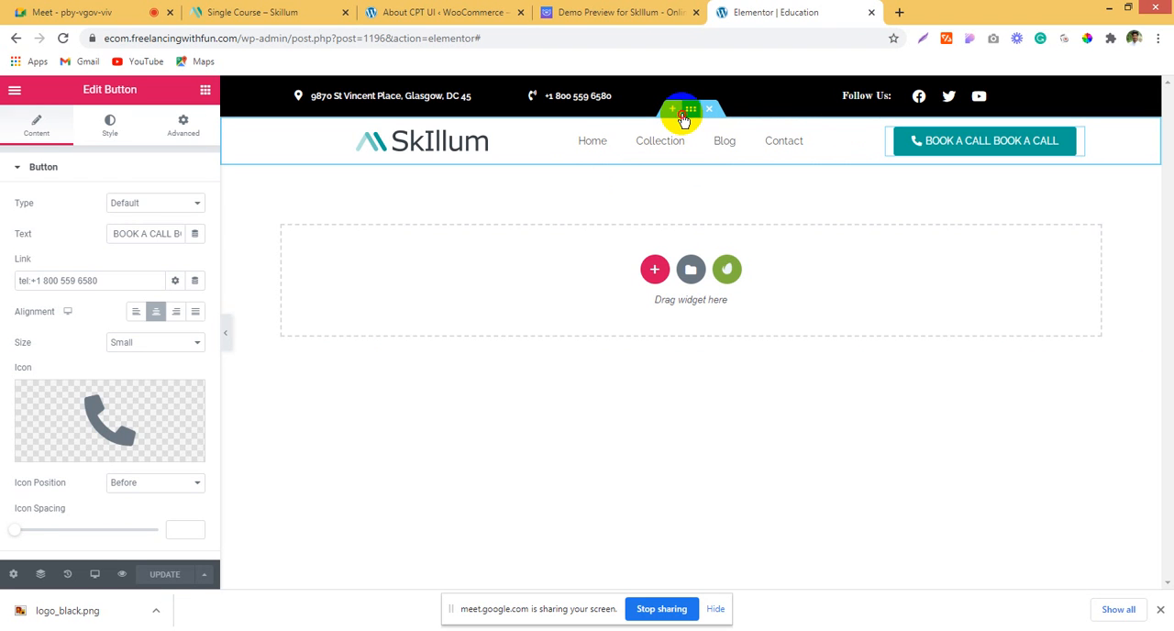
left_click(683, 117)
left_click(182, 126)
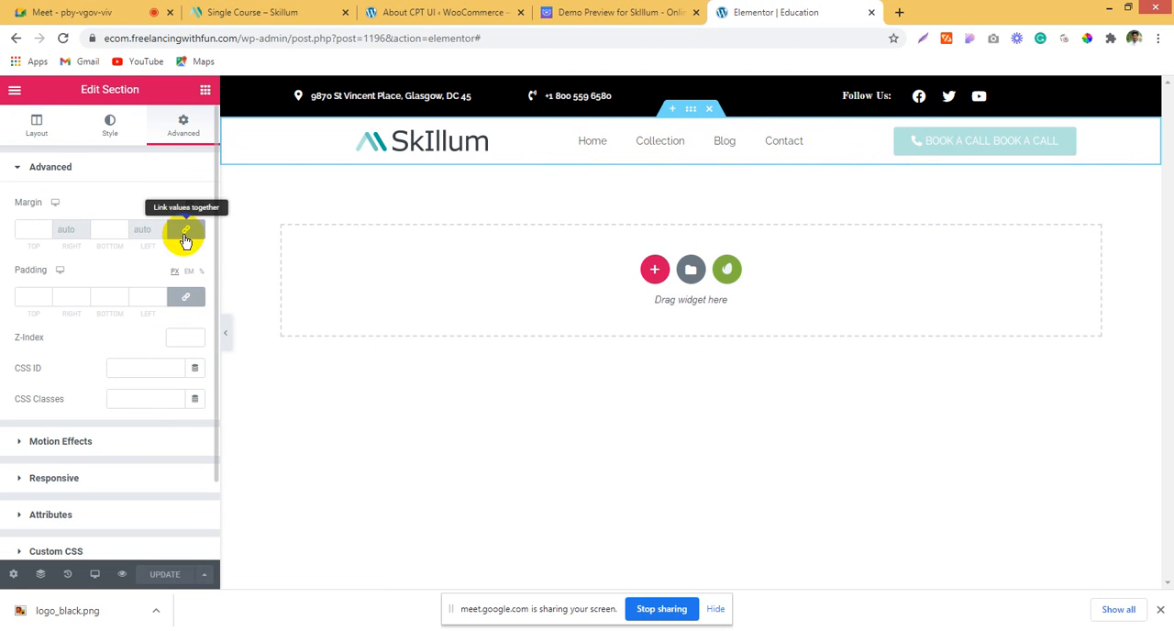
left_click(20, 300)
type("20")
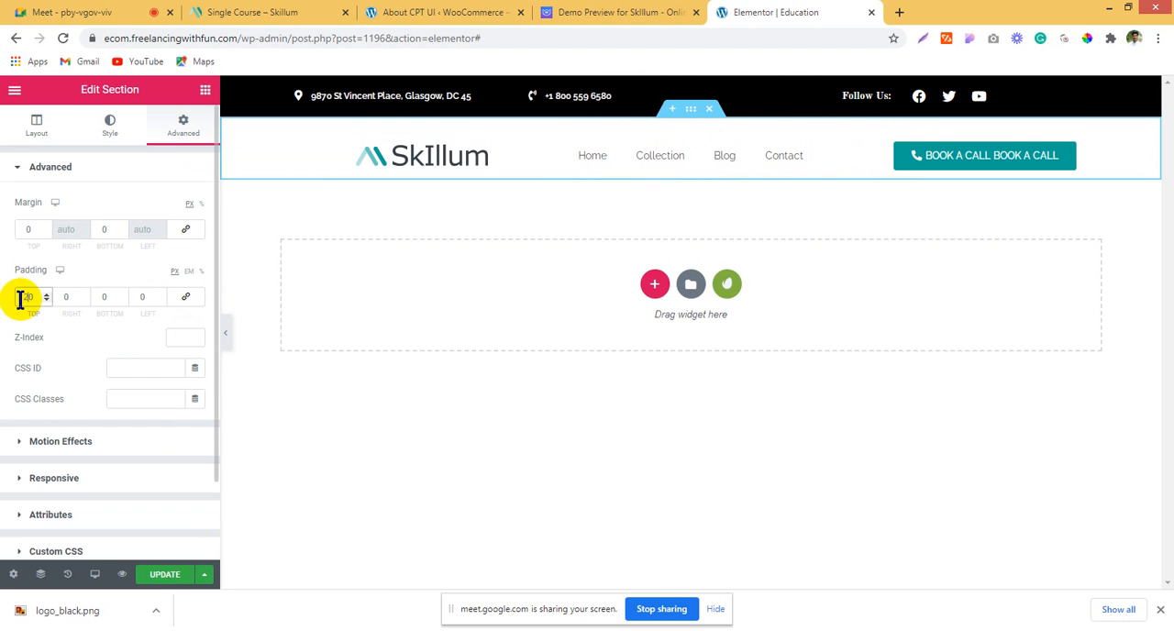
left_click(99, 296)
type("20")
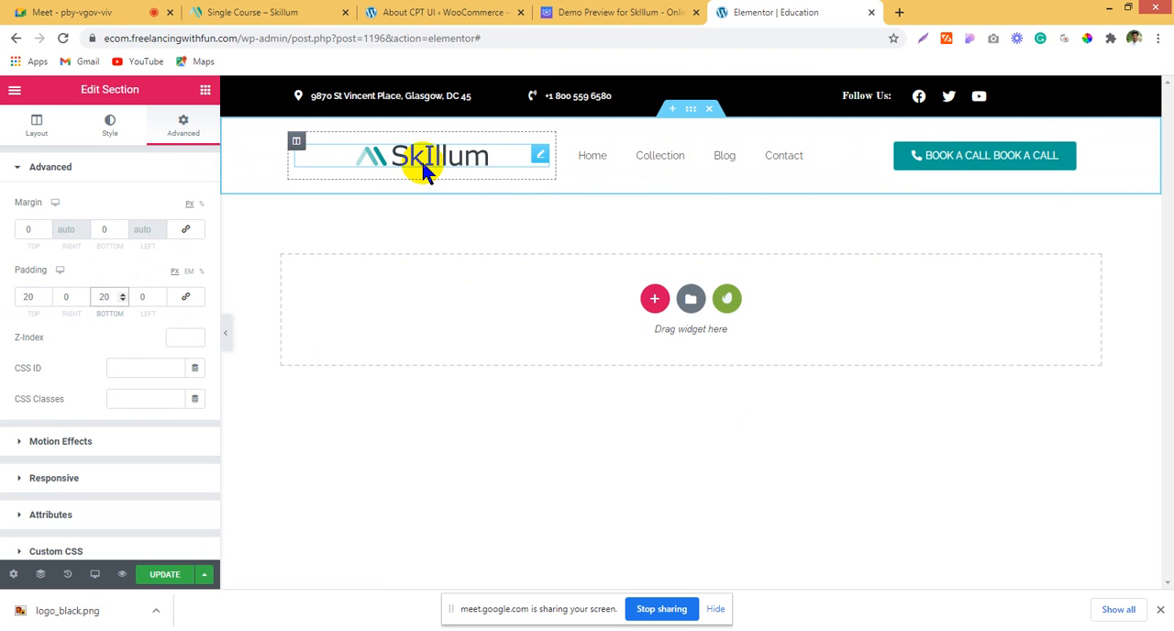
Step: Narrow the header's logo column and left-align the Skillum logo image
left_click_drag(556, 160, 513, 162)
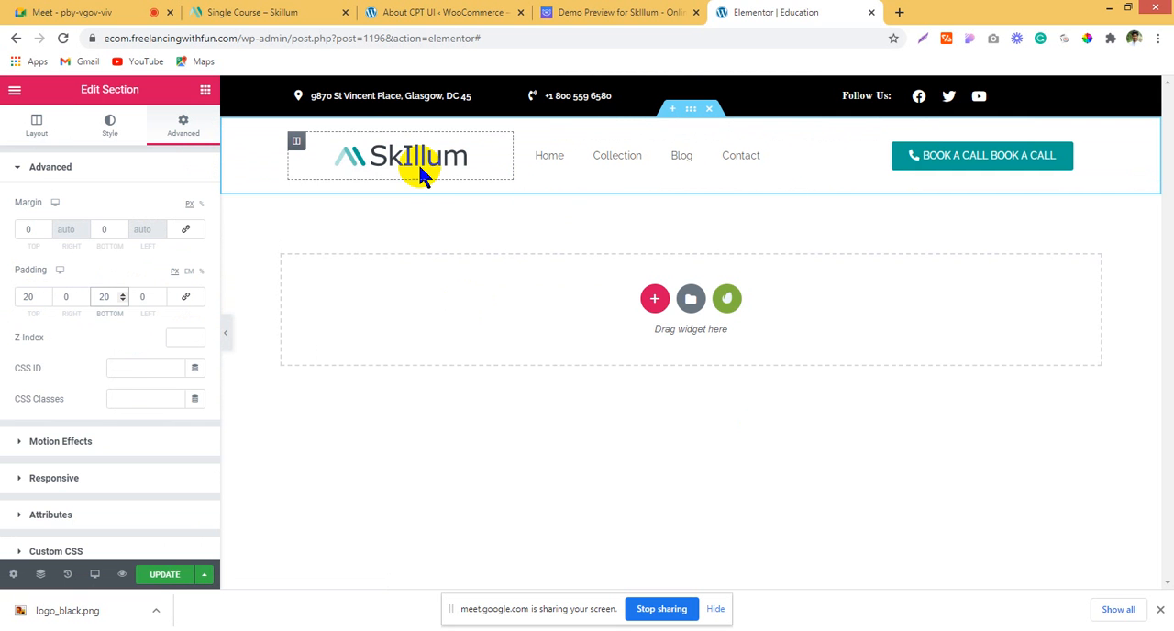
left_click(328, 176)
left_click(150, 352)
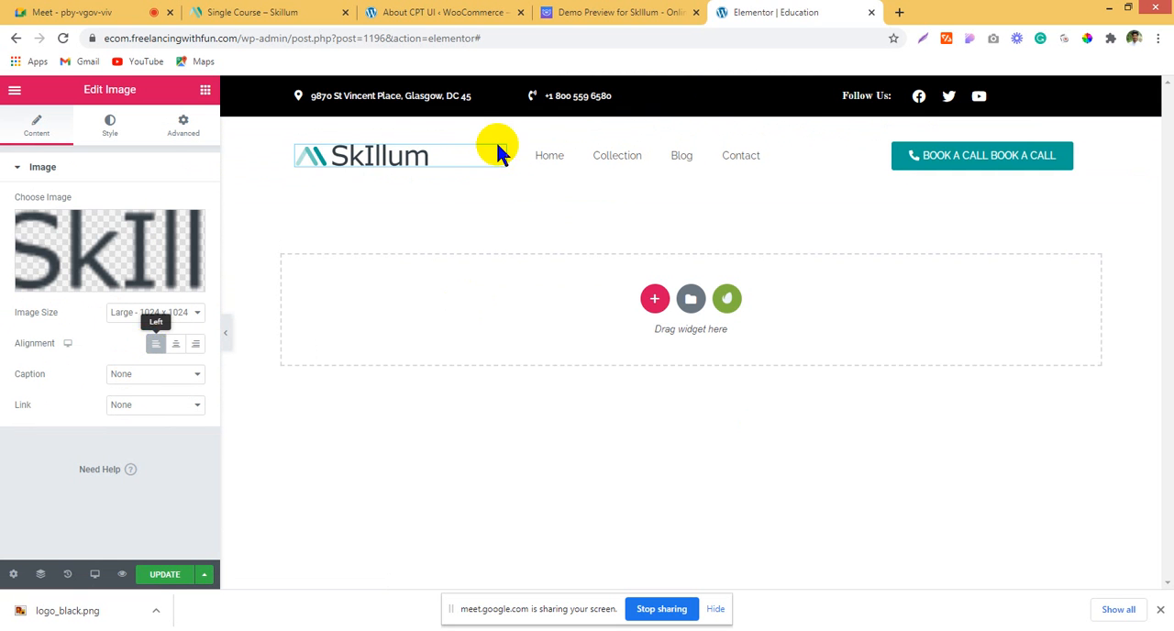
Step: Center the header's navigation menu items within their column
left_click(828, 171)
left_click(158, 295)
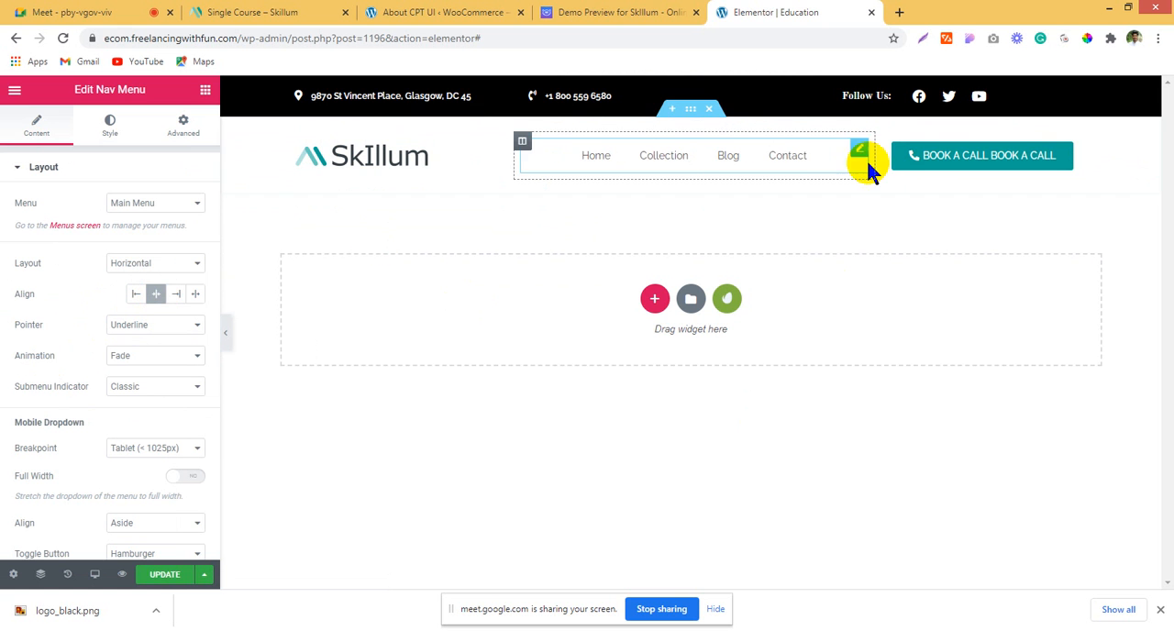
Step: Review the hero banner on the Skillum demo page and add a two-column section below the header in the Elementor editor
left_click(627, 11)
scroll(629, 361, "down", 1)
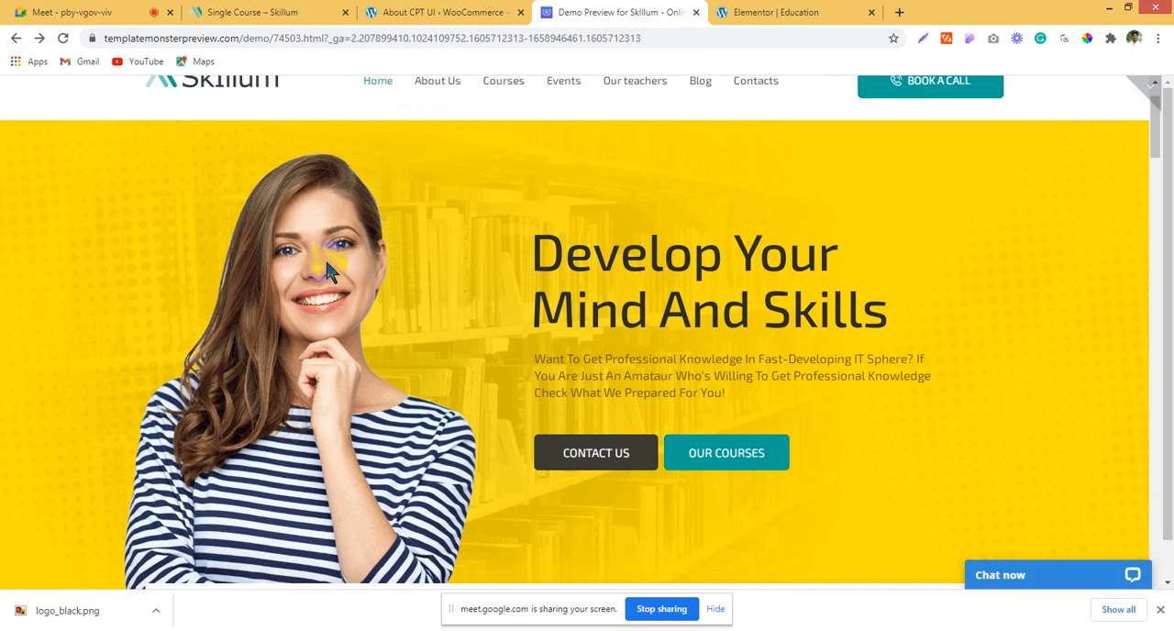
scroll(514, 265, "down", 1)
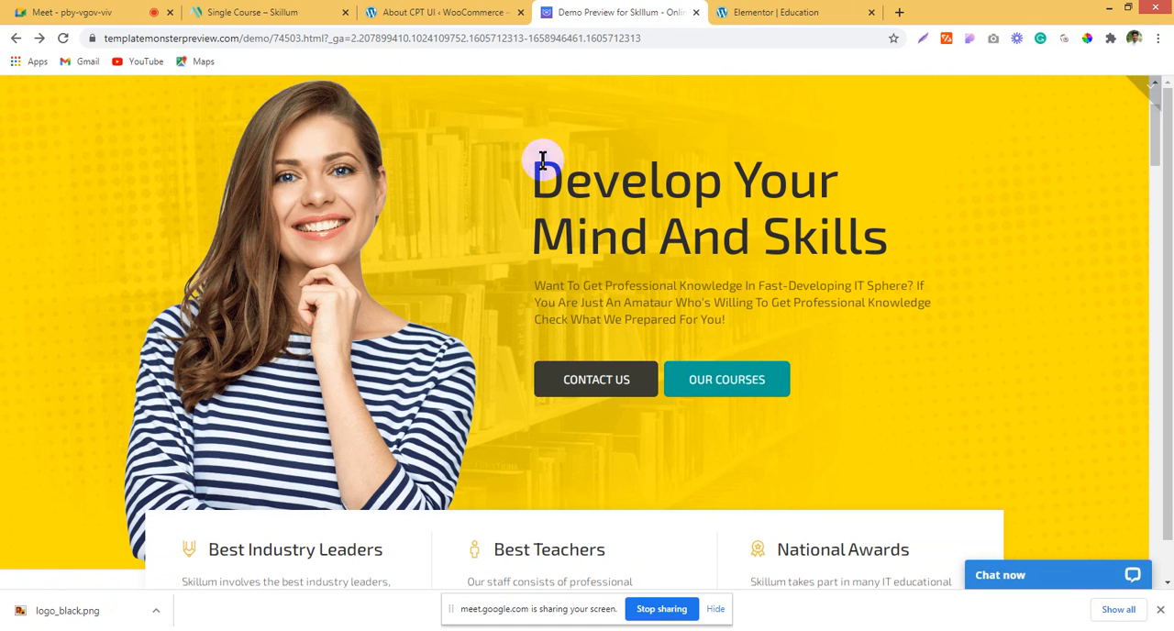
left_click_drag(304, 224, 501, 228)
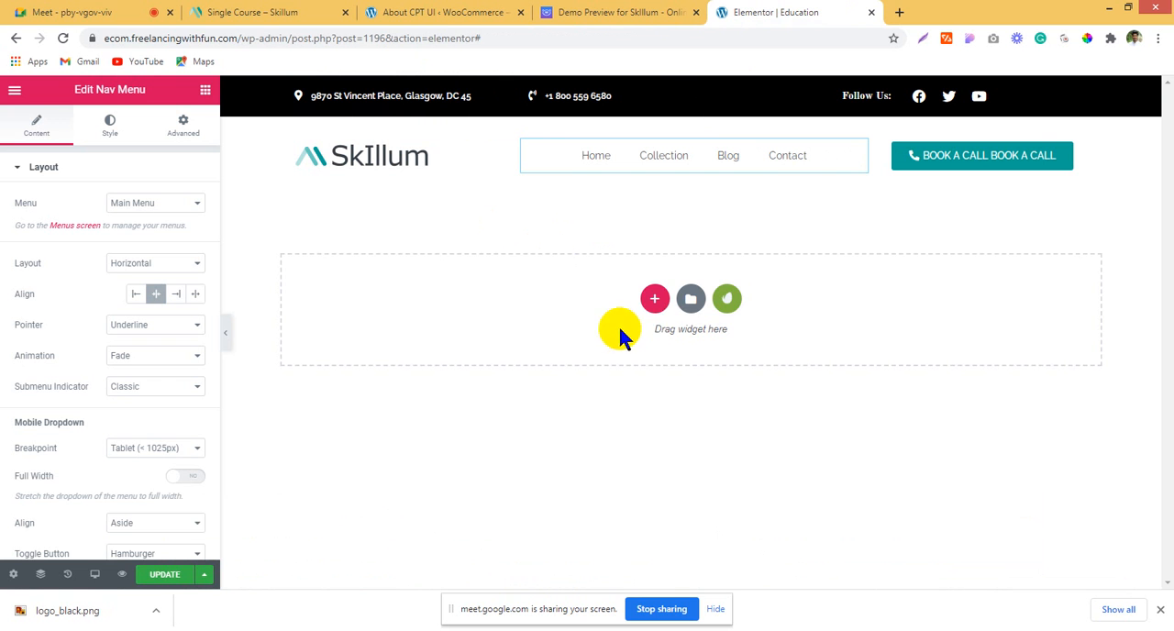
left_click(656, 304)
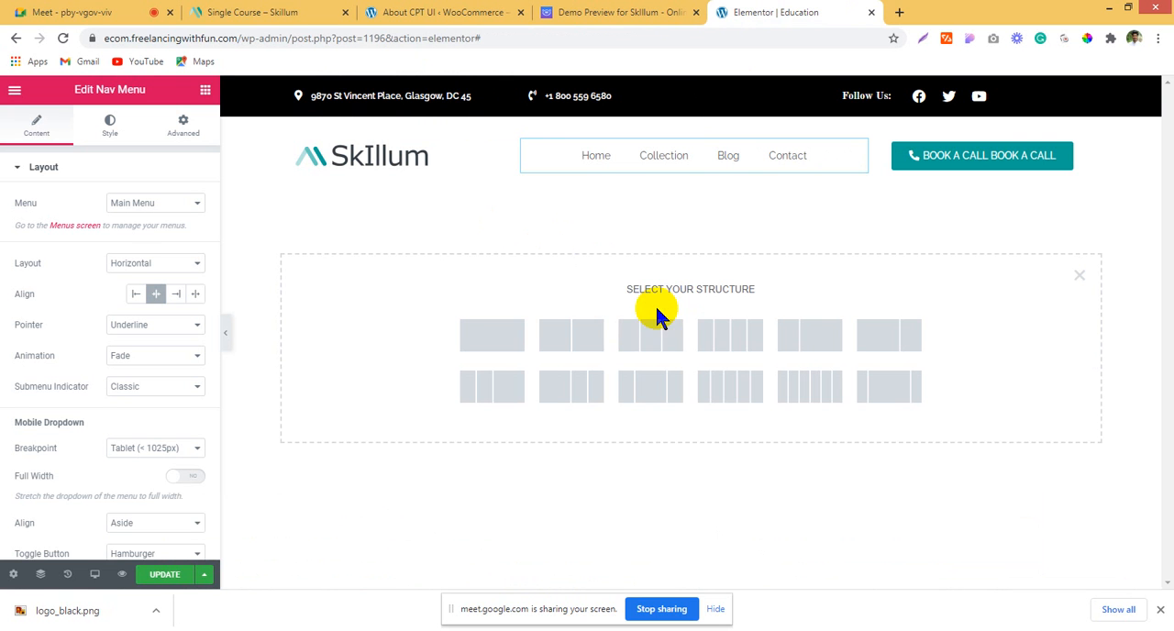
left_click(551, 343)
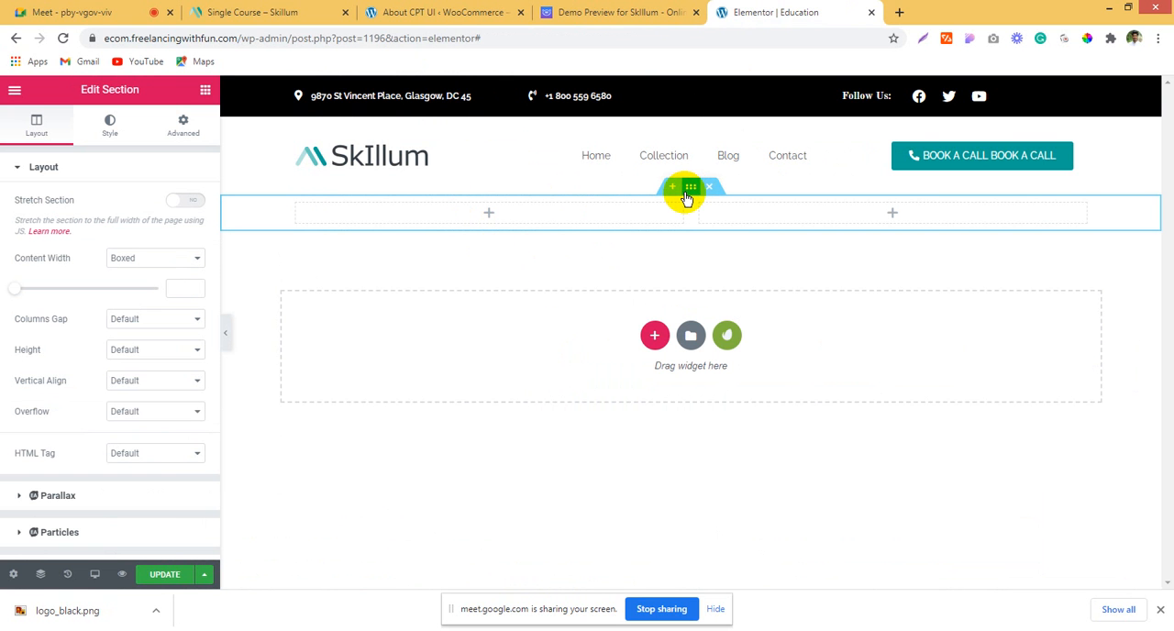
Step: Search Google Images for "book" in a new browser tab and browse the pictures for a hero background
left_click(898, 12)
left_click(643, 34)
type("book")
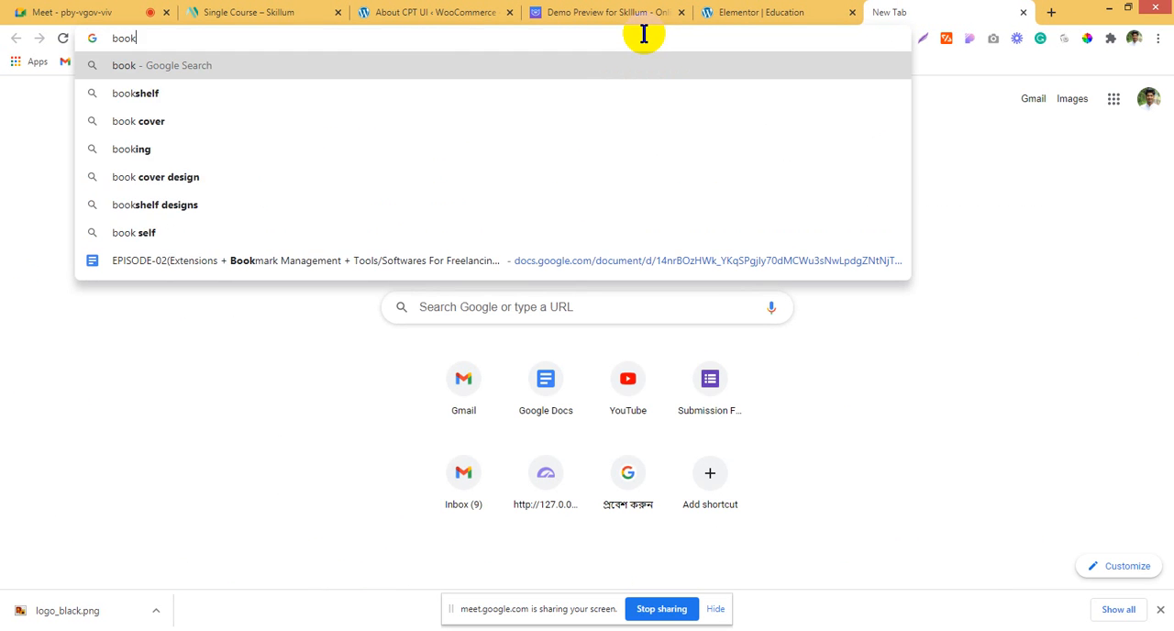
key("Return")
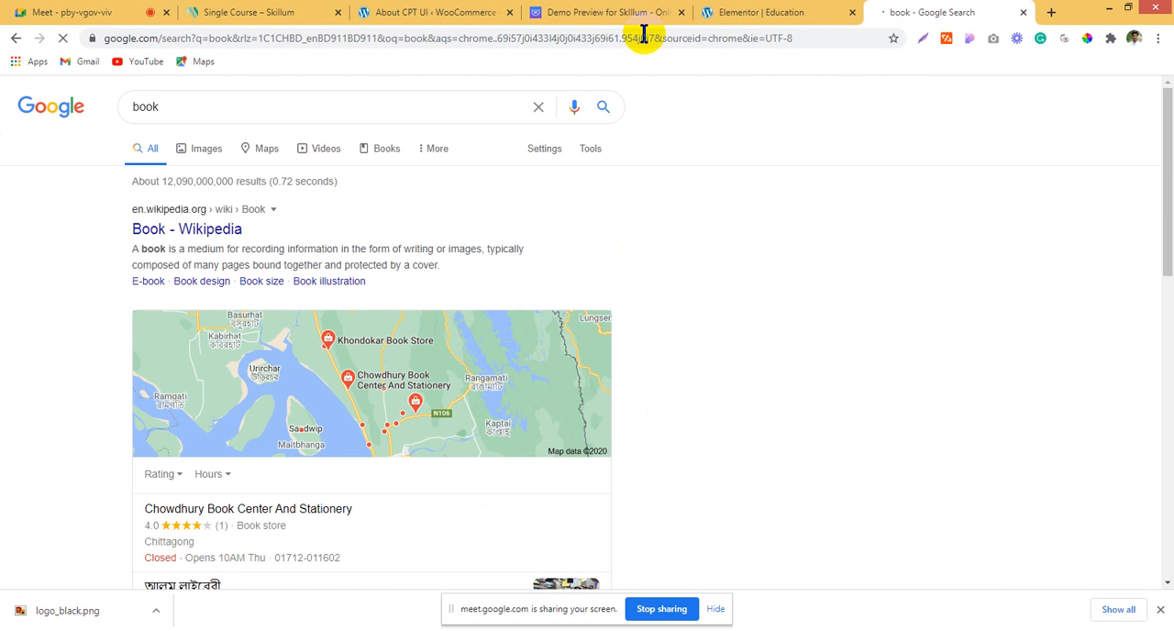
left_click(192, 149)
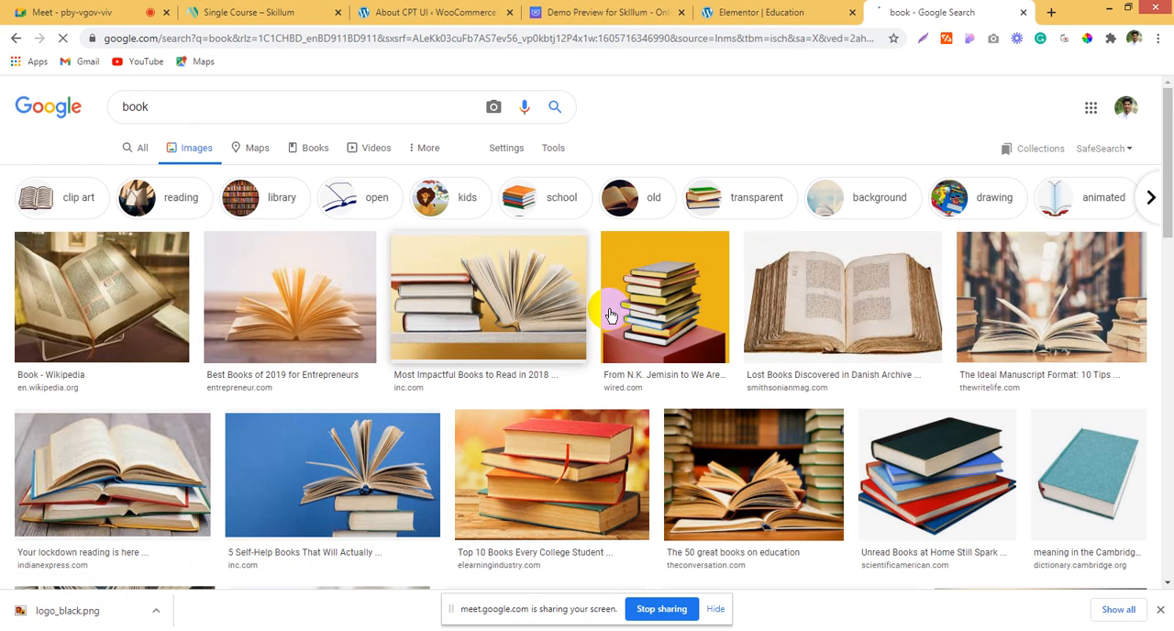
scroll(676, 328, "down", 1)
scroll(676, 324, "down", 6)
scroll(670, 317, "up", 7)
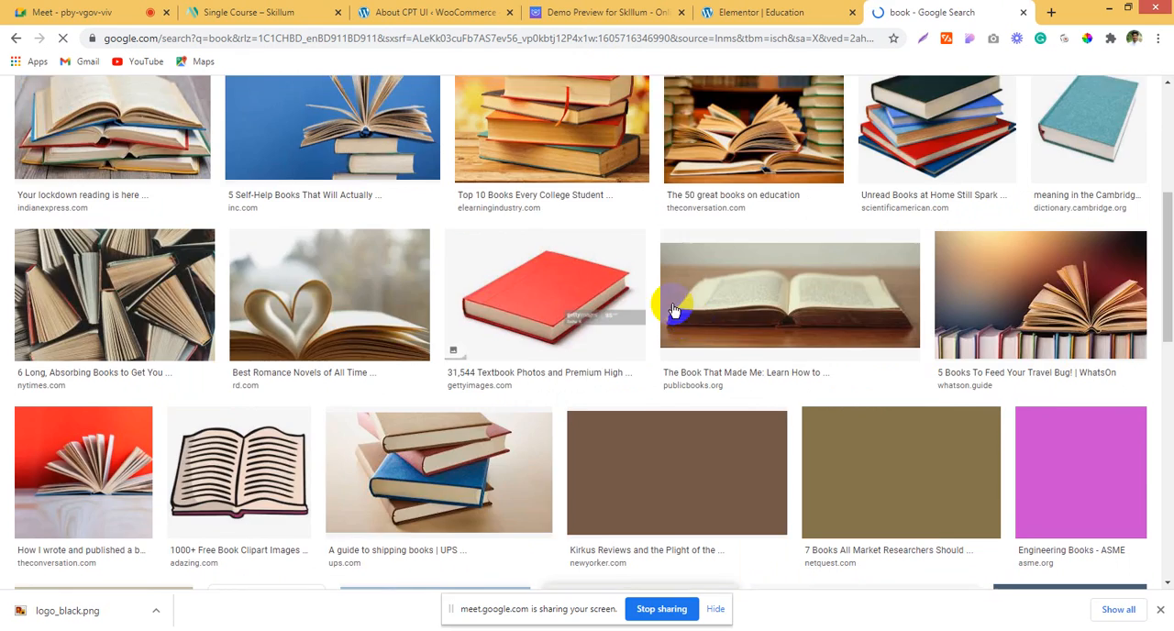
Step: Search Google Images for "library", preview several pictures and pick the Wiktionary photo of the library reading room
left_click_drag(212, 109, 3, 68)
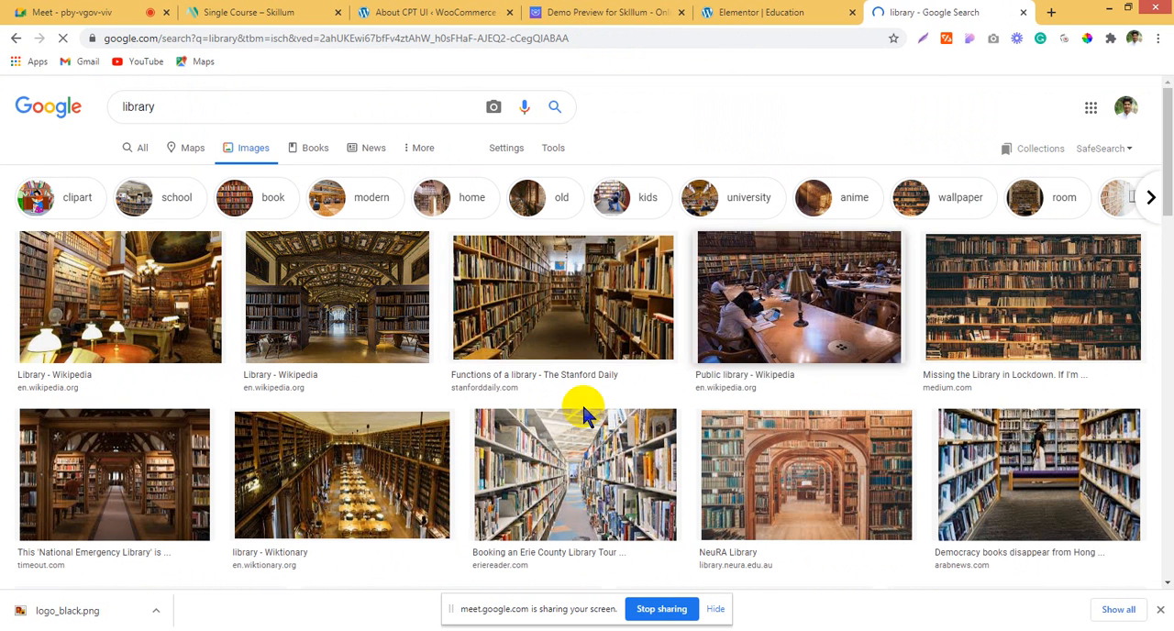
left_click(549, 331)
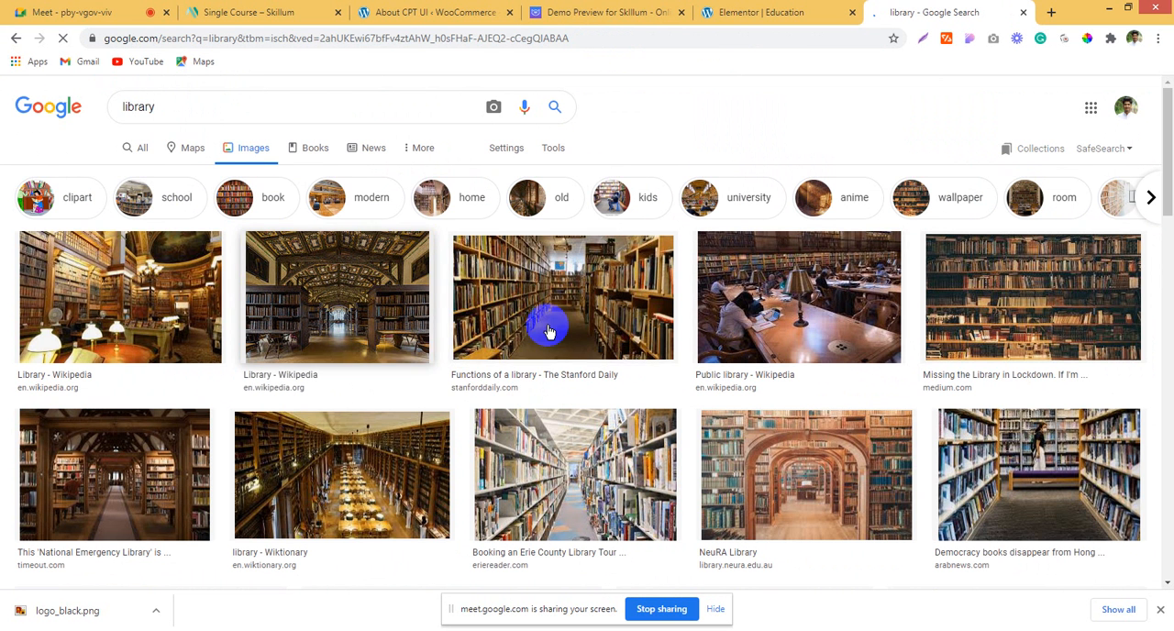
left_click(556, 307)
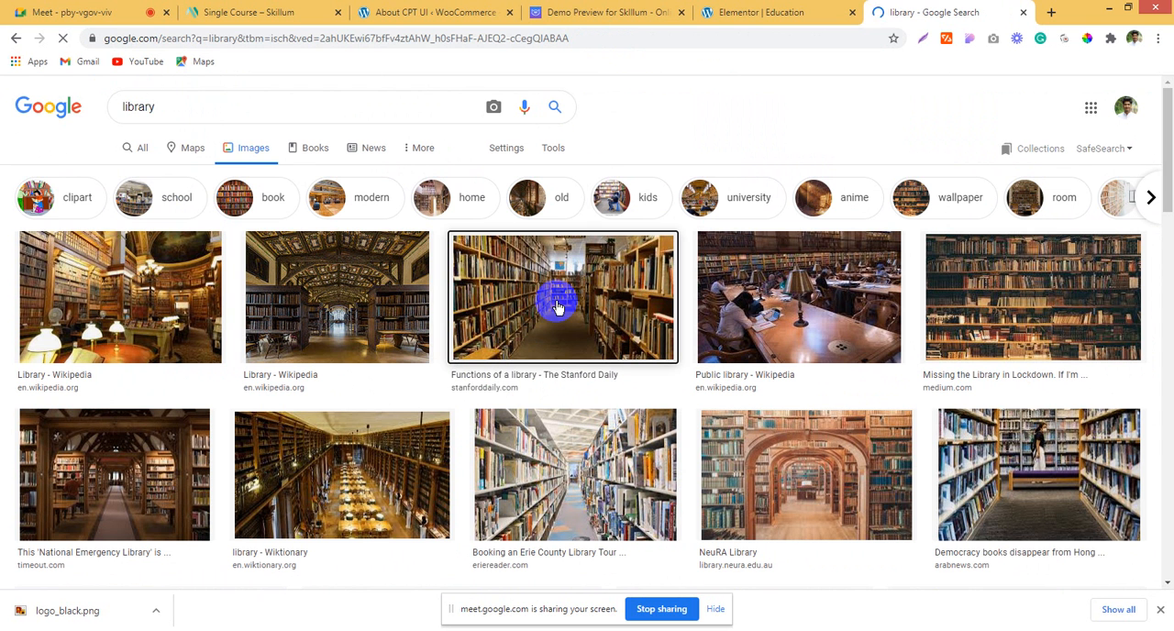
left_click(332, 307)
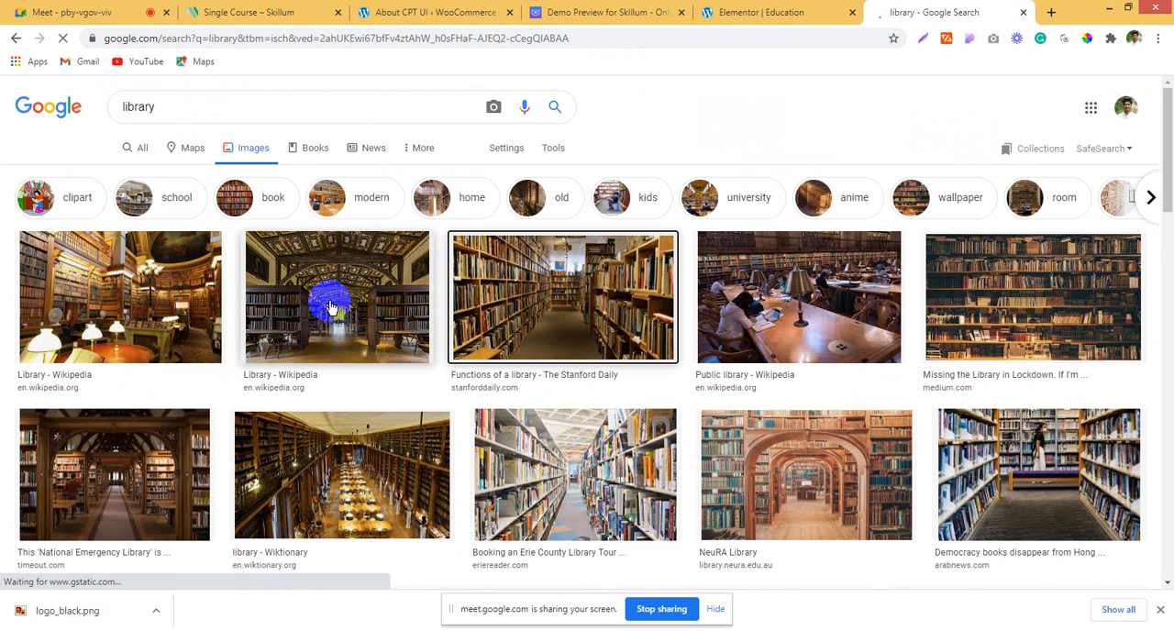
left_click(129, 300)
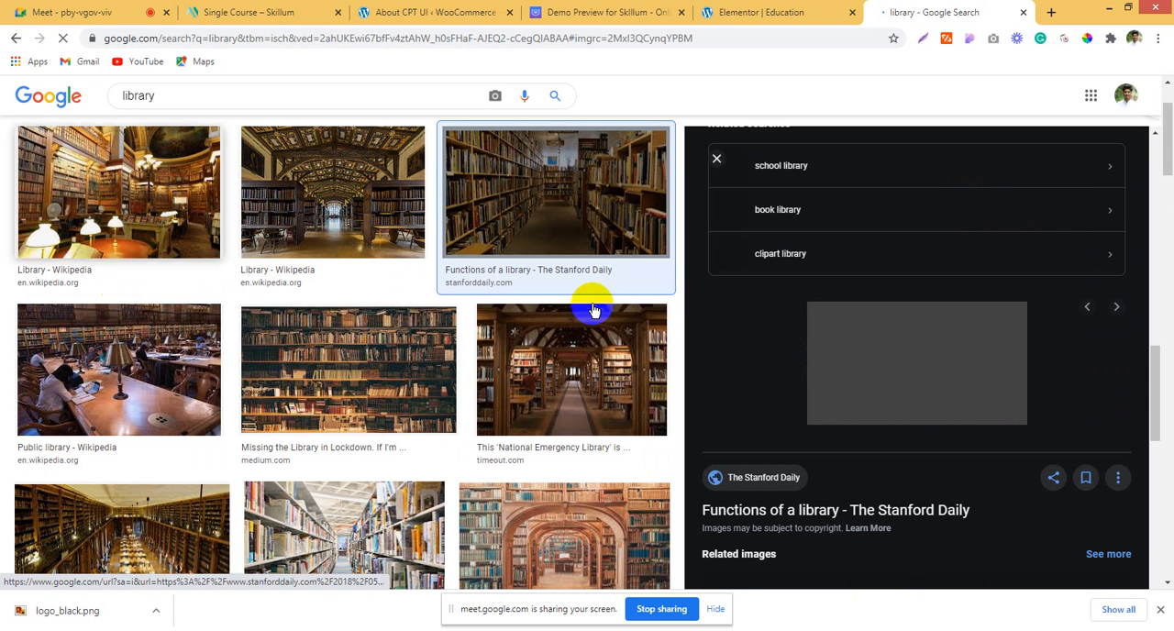
left_click(621, 167)
left_click(404, 410)
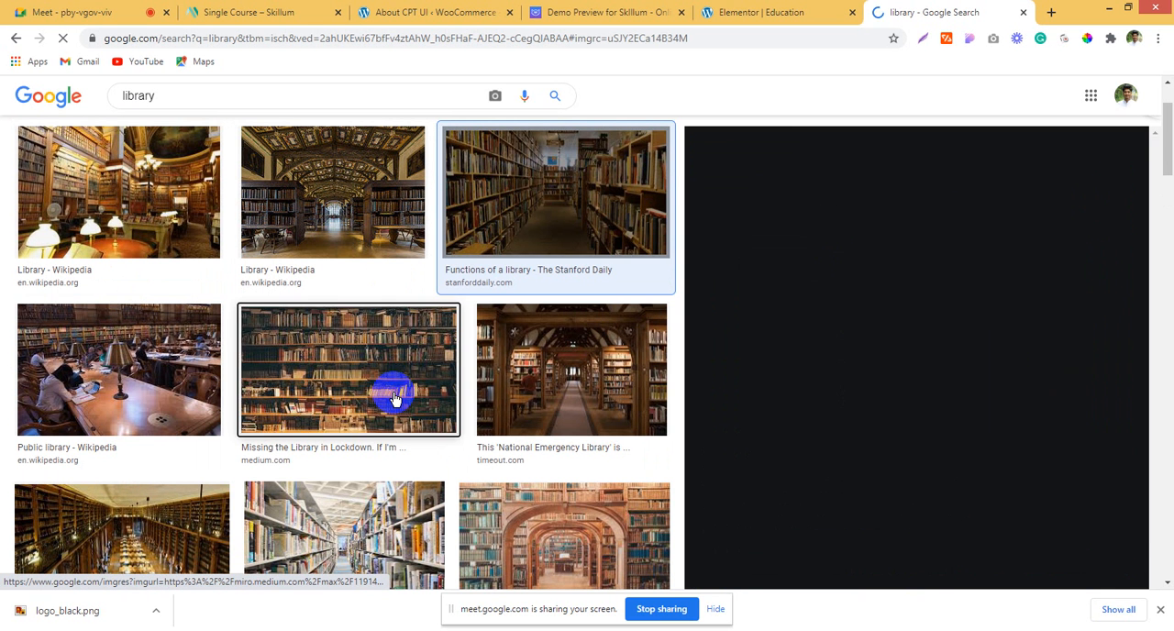
left_click(550, 361)
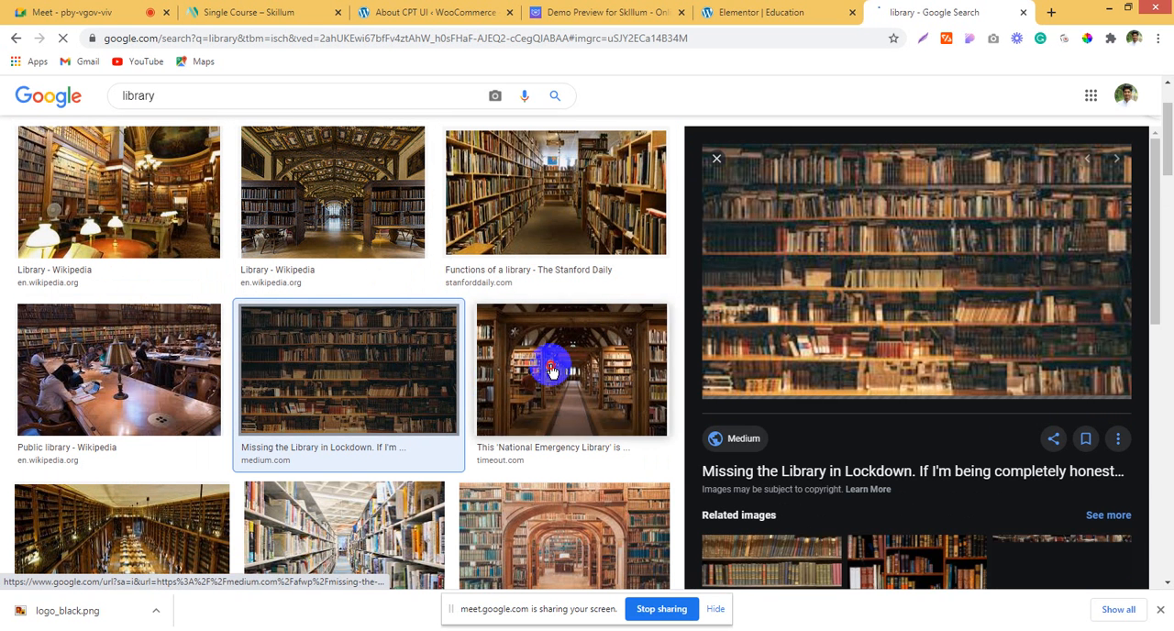
scroll(474, 364, "down", 2)
left_click(105, 396)
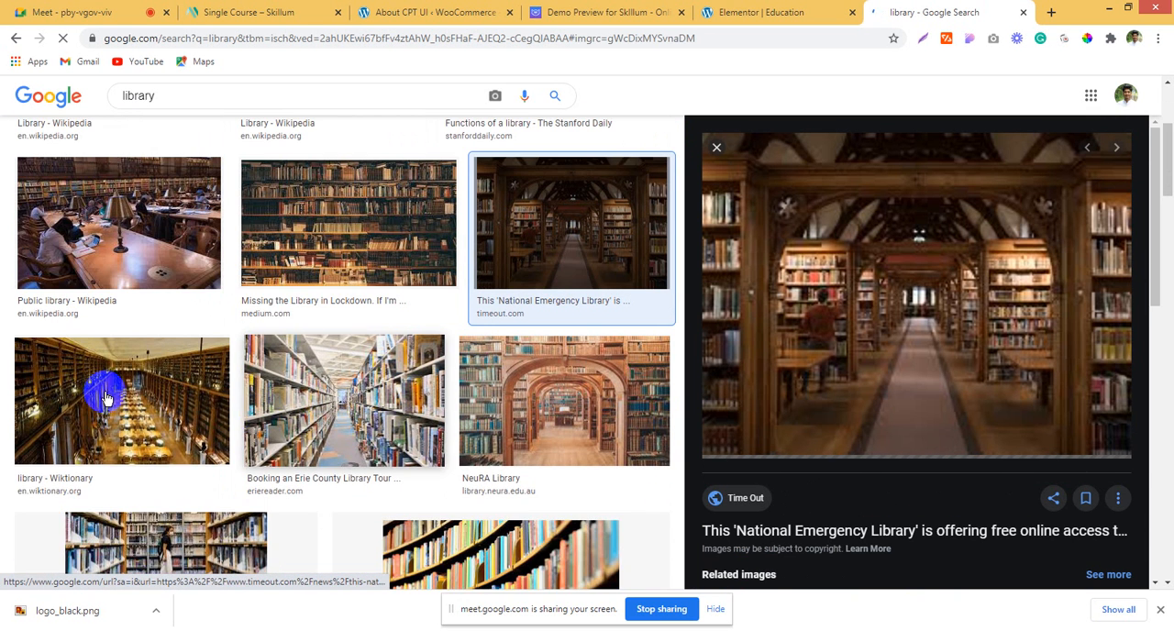
left_click(378, 406)
left_click(196, 404)
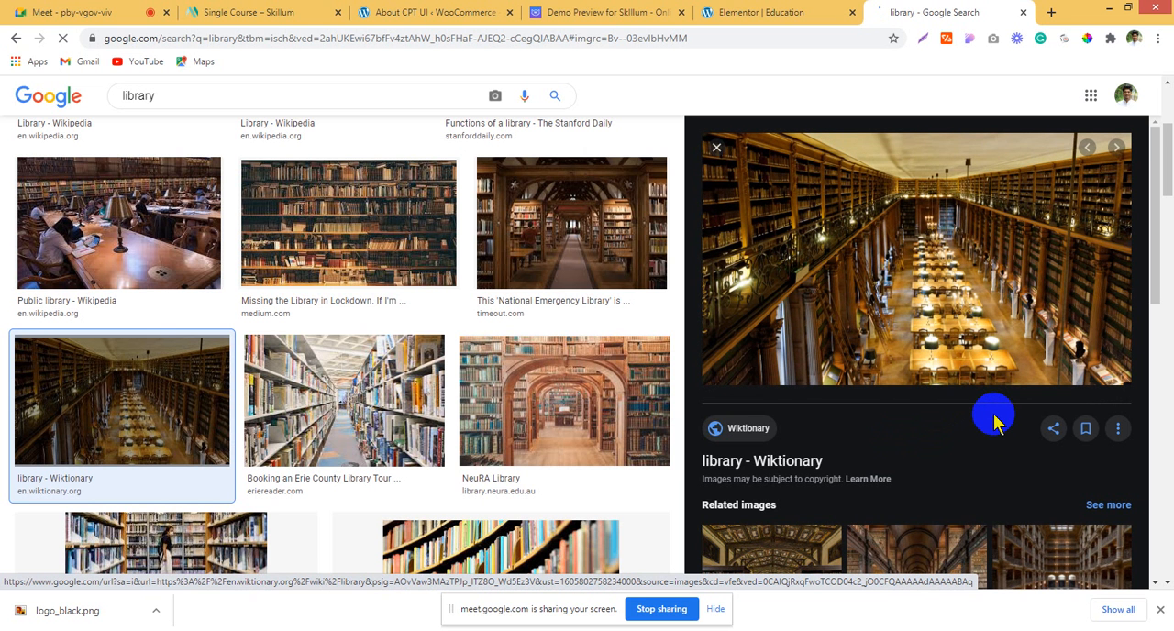
Step: Open the Wiktionary library photo full size in a new tab and download it as a JPG
right_click(872, 258)
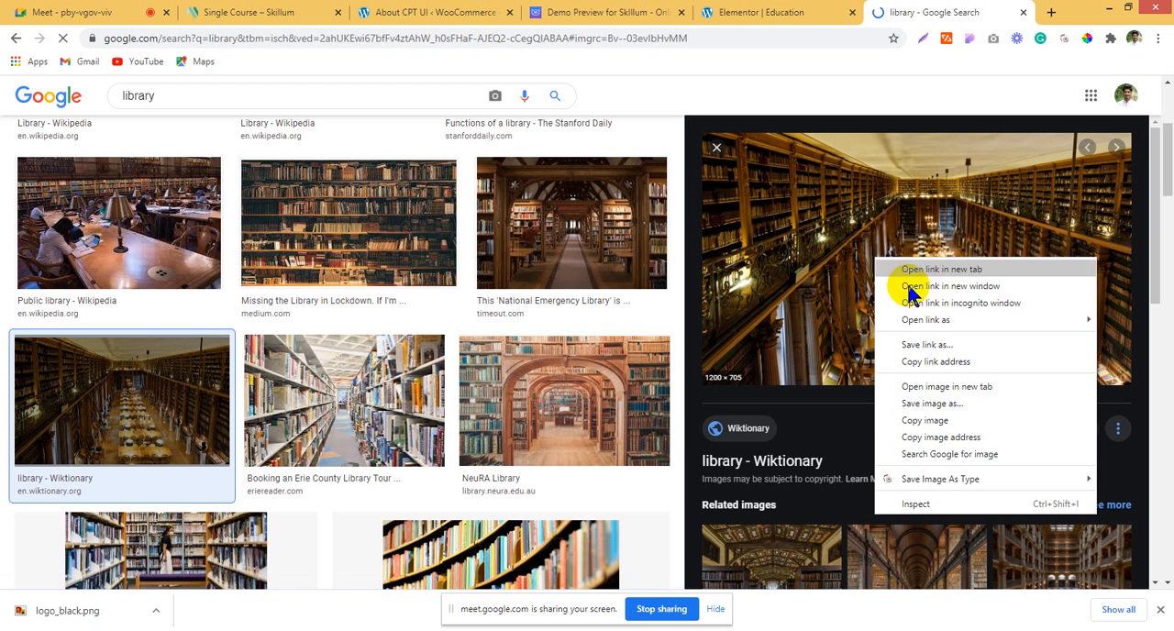
left_click(948, 385)
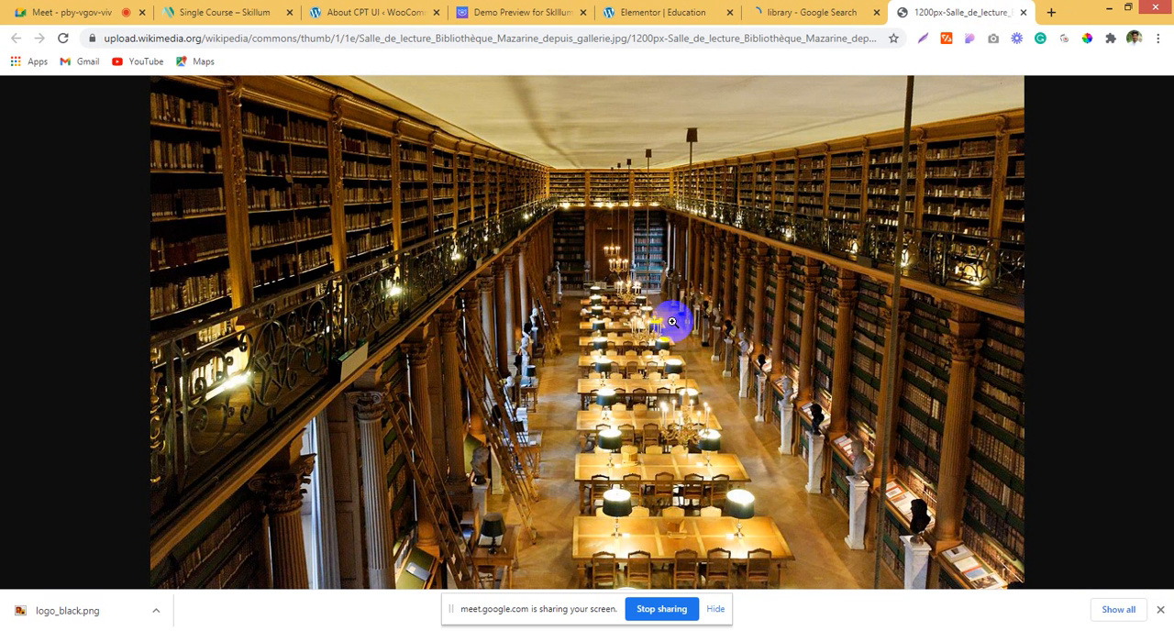
right_click(570, 295)
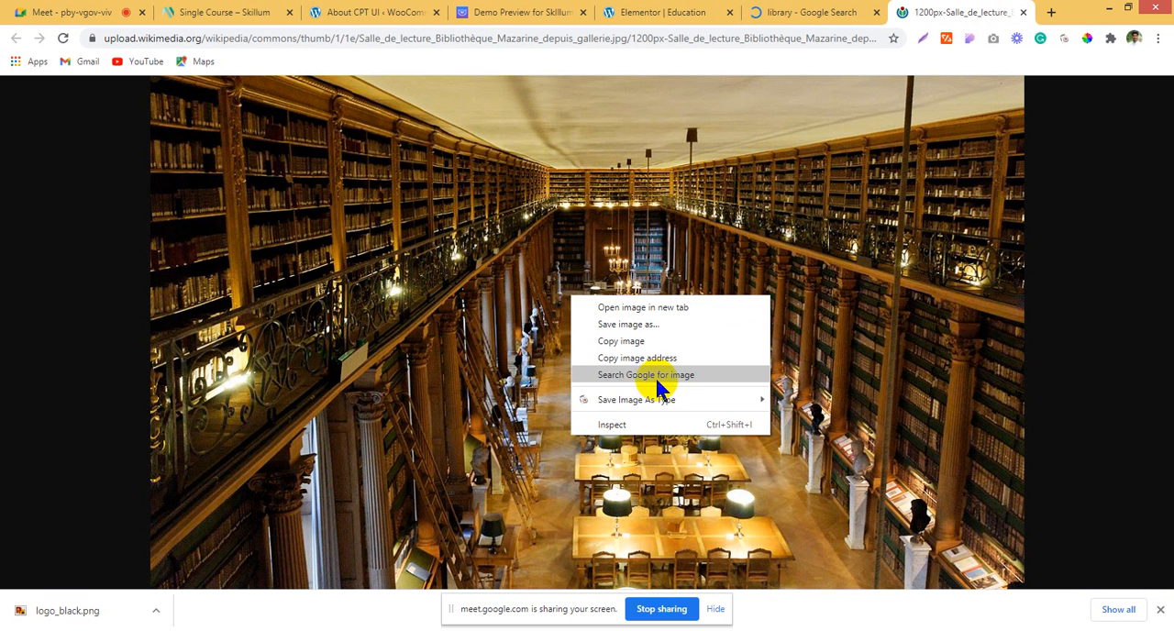
mouse_move(666, 403)
left_click(829, 418)
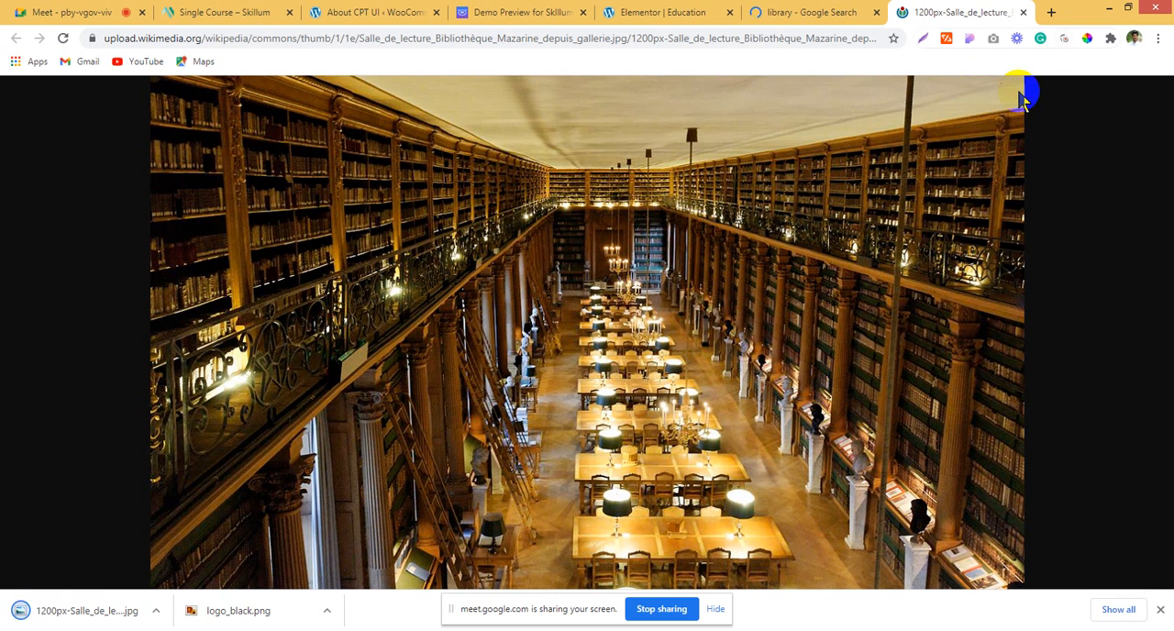
Step: Return to the Elementor editor and replace the empty section below the header with a new equal two-column section
left_click(796, 12)
left_click(655, 12)
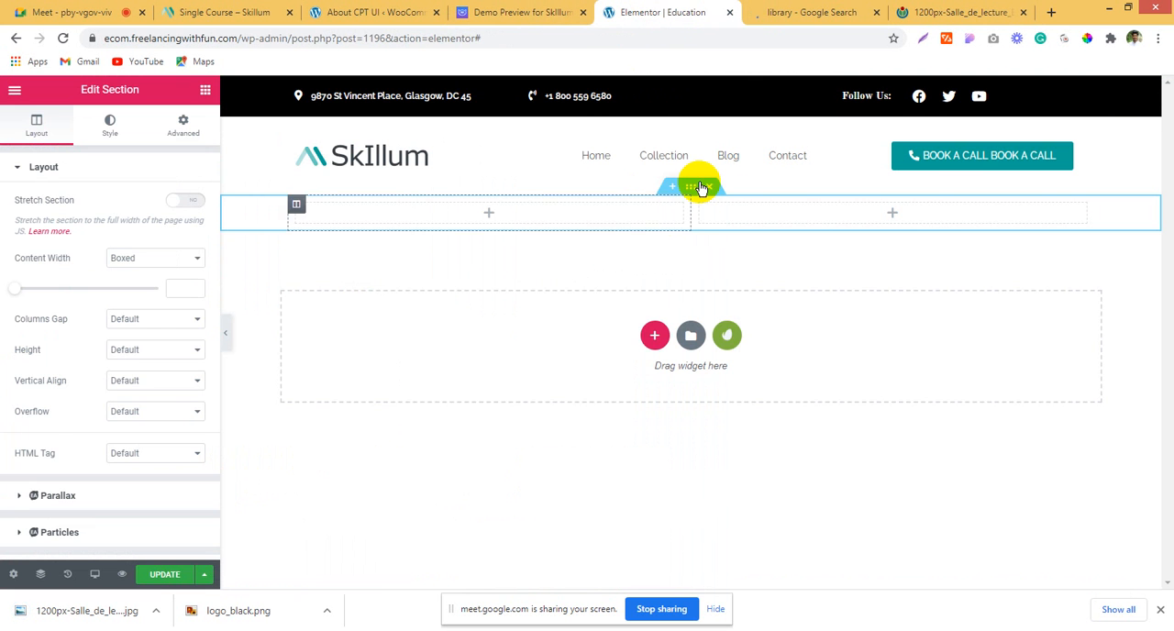
left_click(709, 186)
left_click(653, 296)
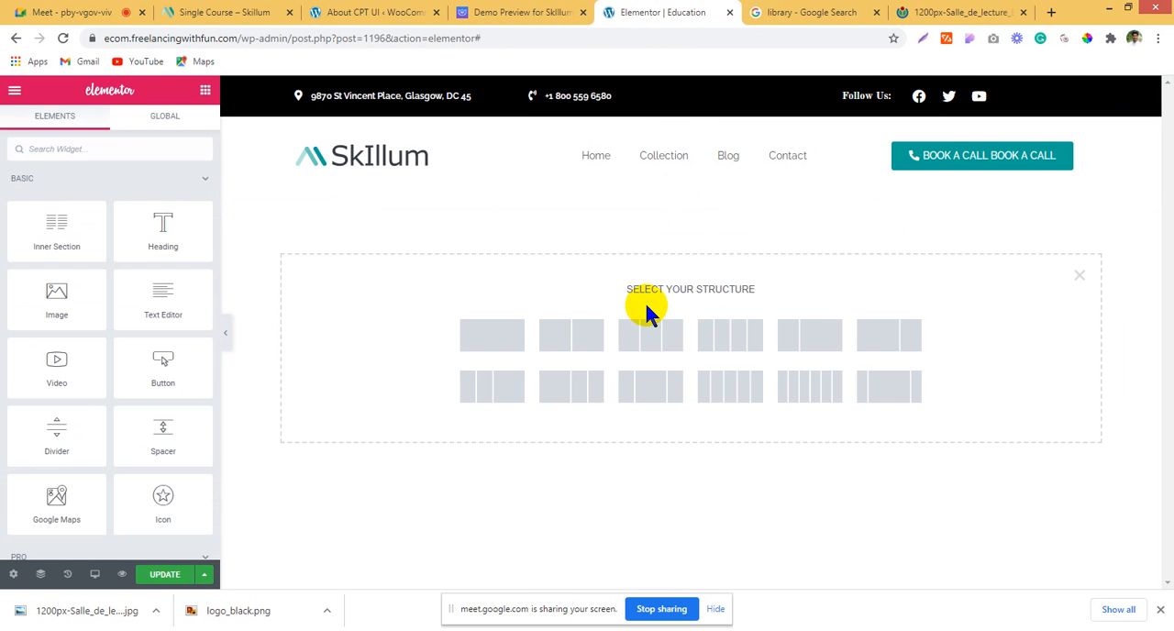
left_click(589, 346)
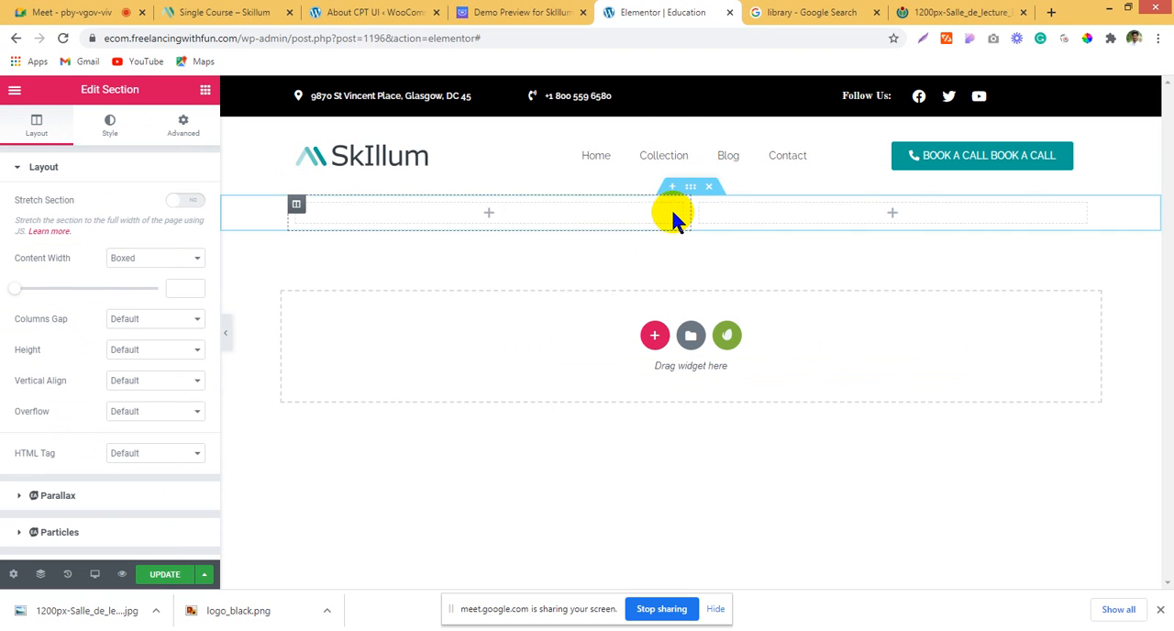
Step: Give the new two-column section a classic background image by uploading the downloaded library JPG to the media library and inserting it
left_click(108, 133)
left_click(136, 234)
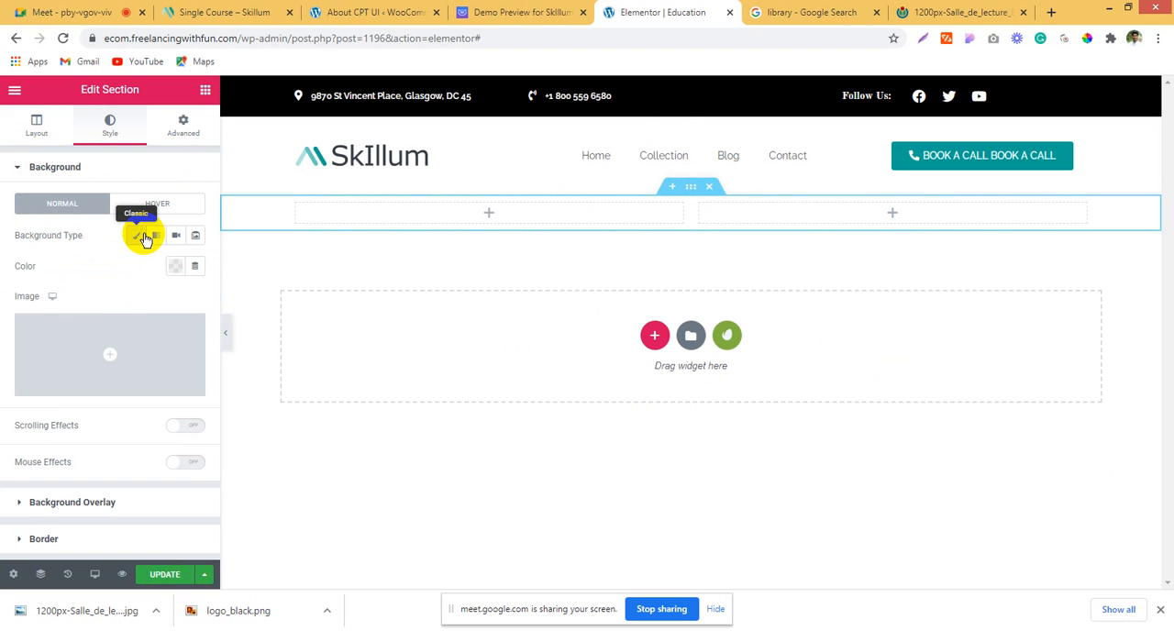
left_click(118, 359)
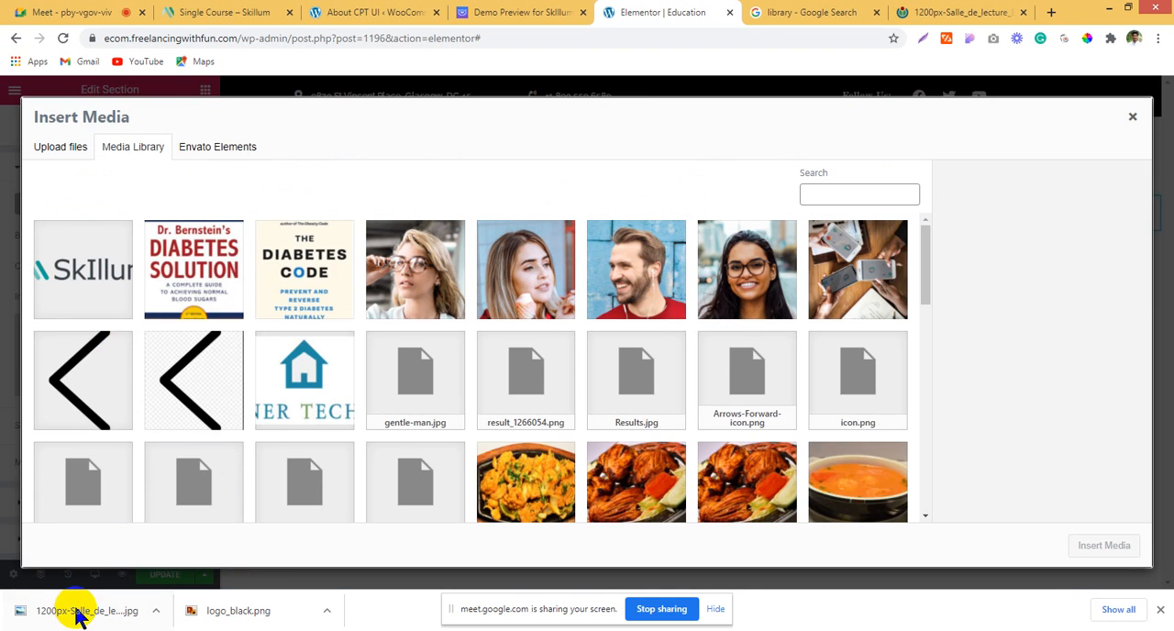
left_click_drag(77, 612, 223, 309)
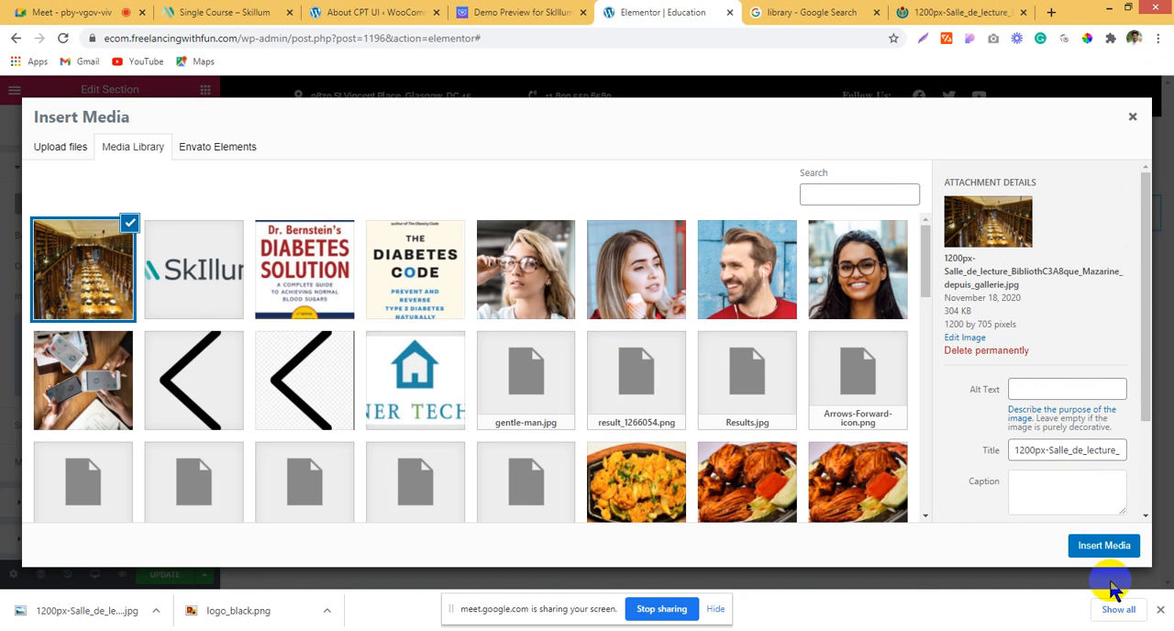
left_click(1103, 546)
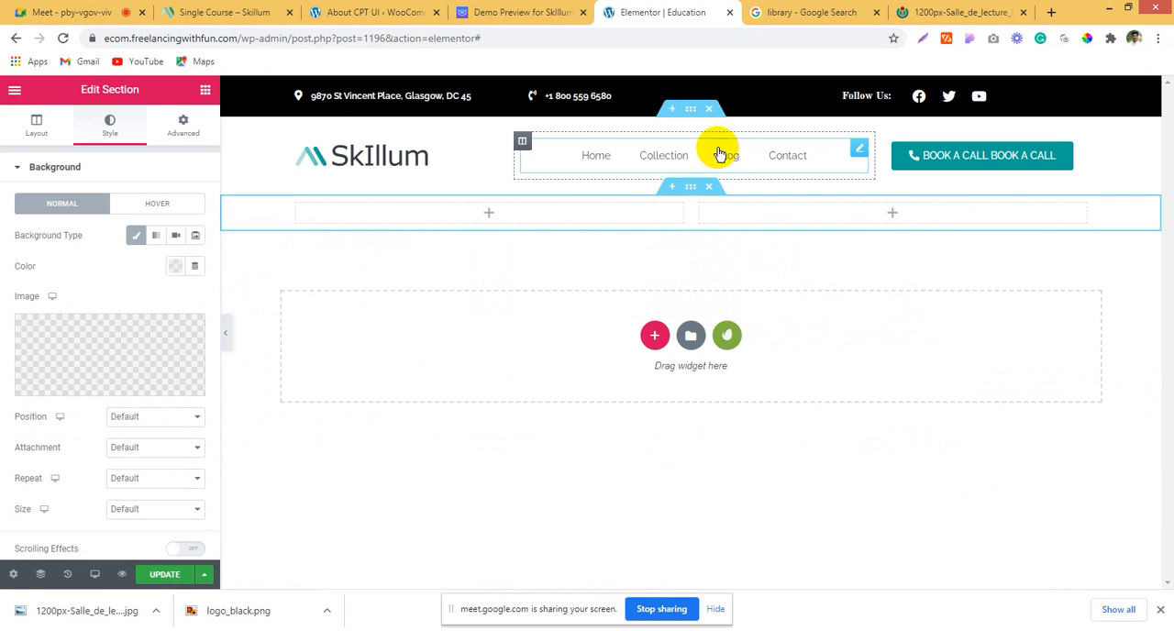
Step: Sample the yellow hero background in the Skillum demo preview with the ColorPick Eyedropper and copy its hex code FEDD03
left_click(556, 12)
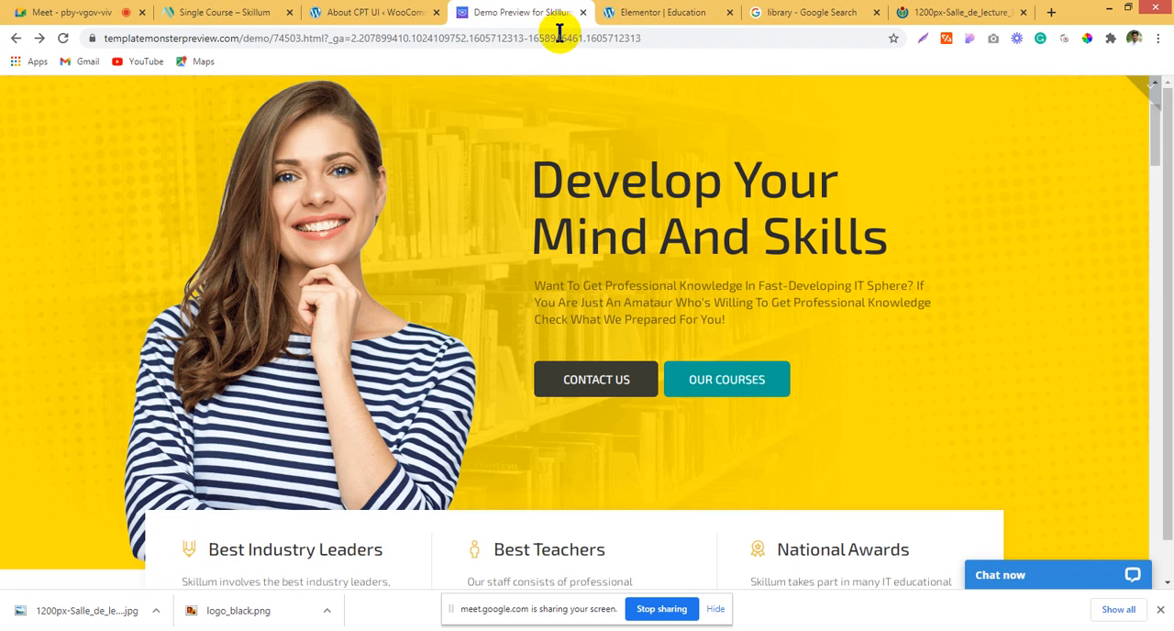
left_click(1087, 39)
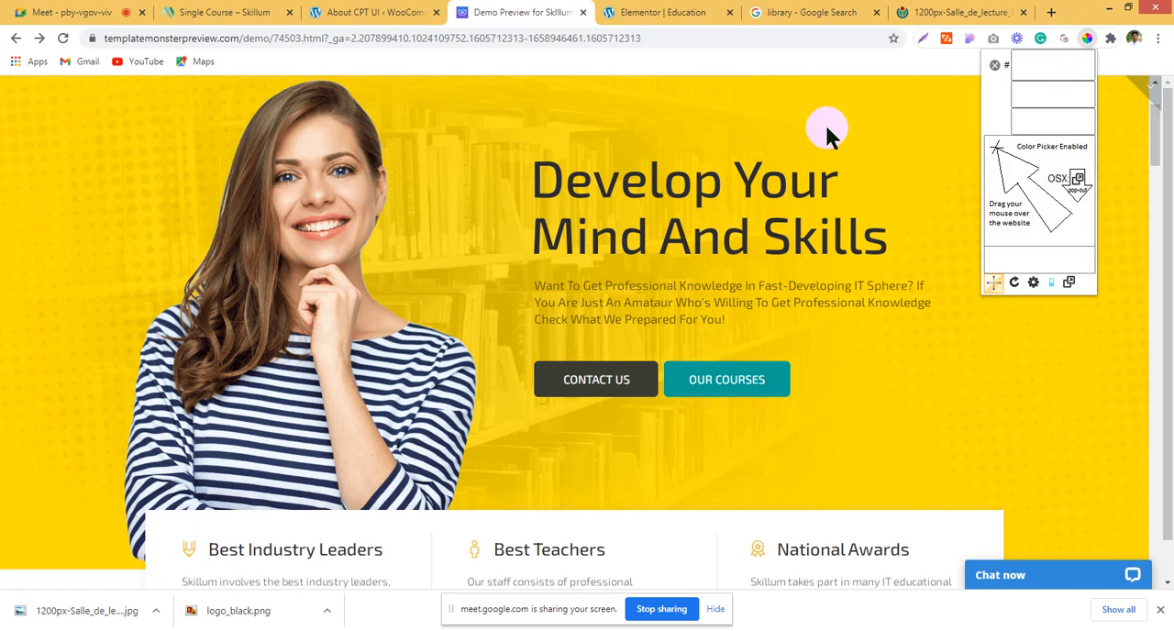
left_click(826, 127)
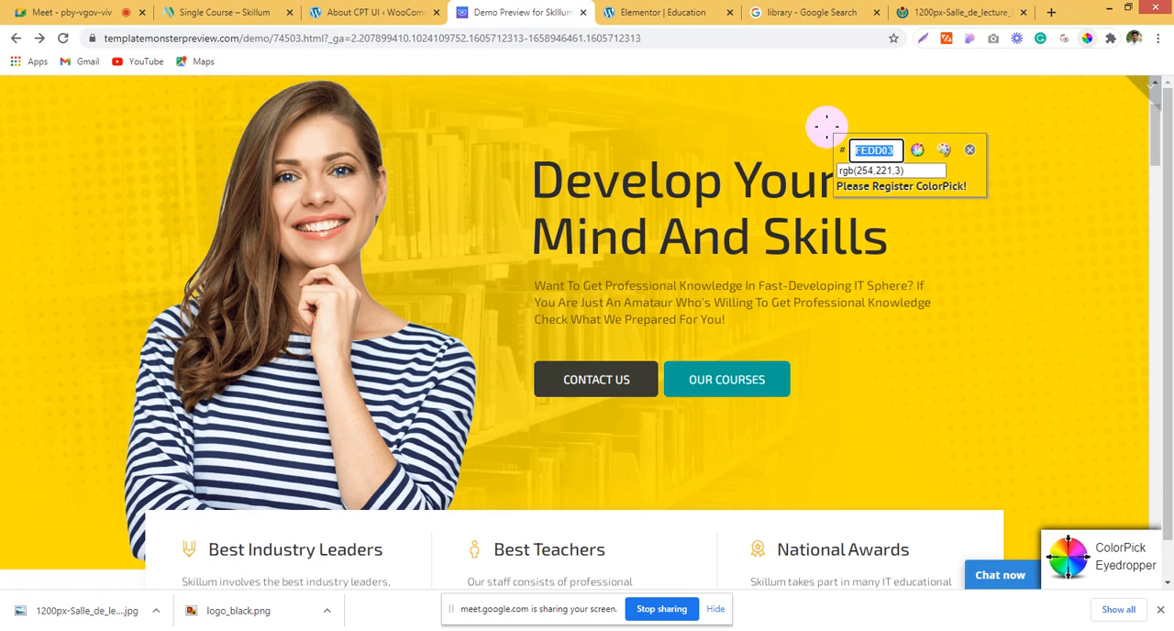
right_click(888, 152)
left_click(929, 165)
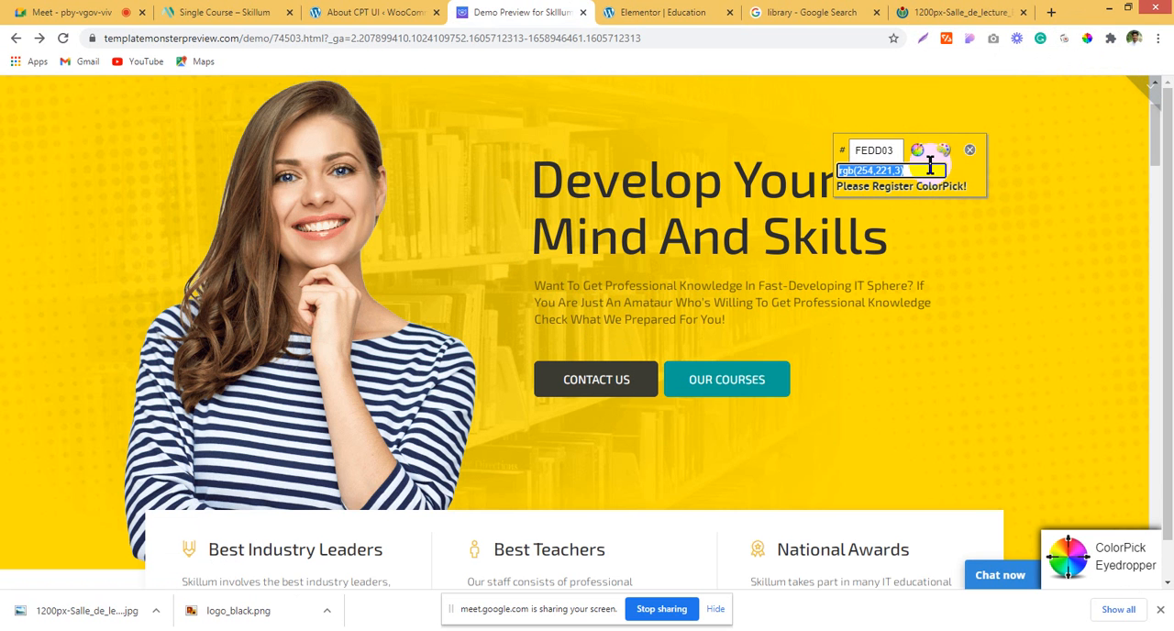
left_click(969, 150)
Step: Return to the Elementor editor and set the section's background image to Center Center position, No-repeat and Cover size
left_click(610, 11)
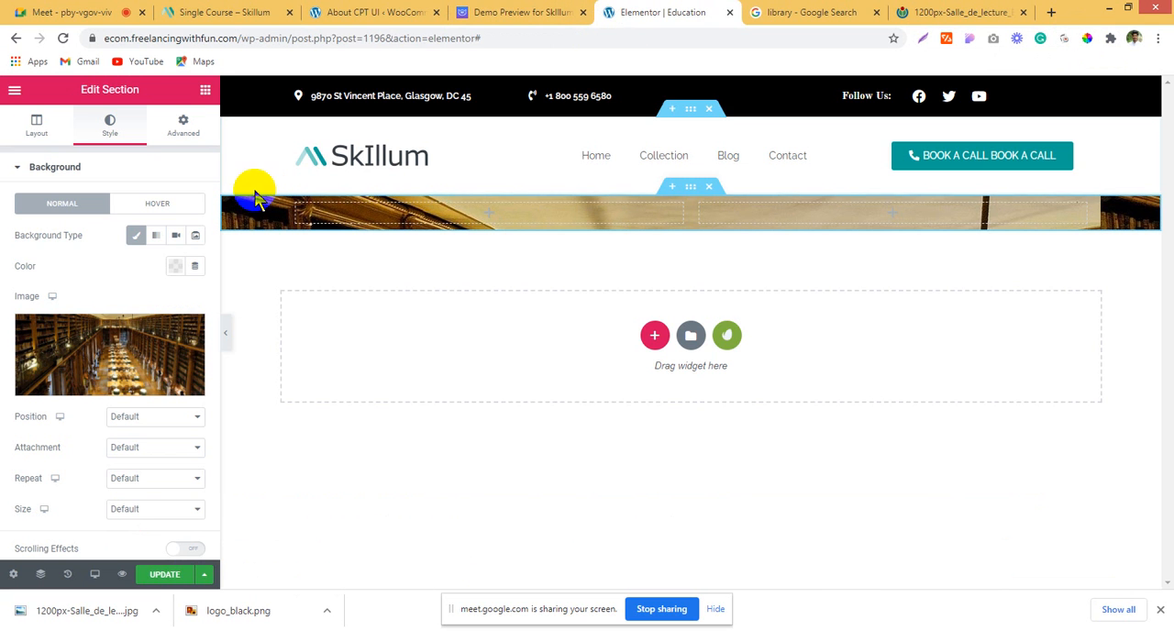
scroll(120, 424, "down", 3)
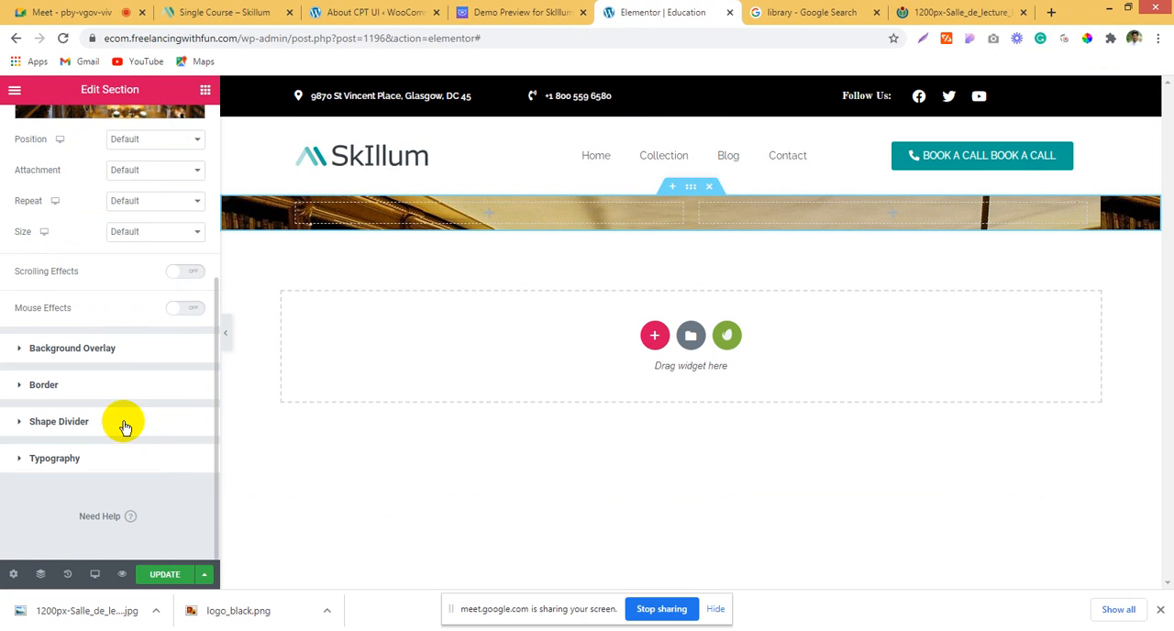
left_click(135, 144)
left_click(152, 166)
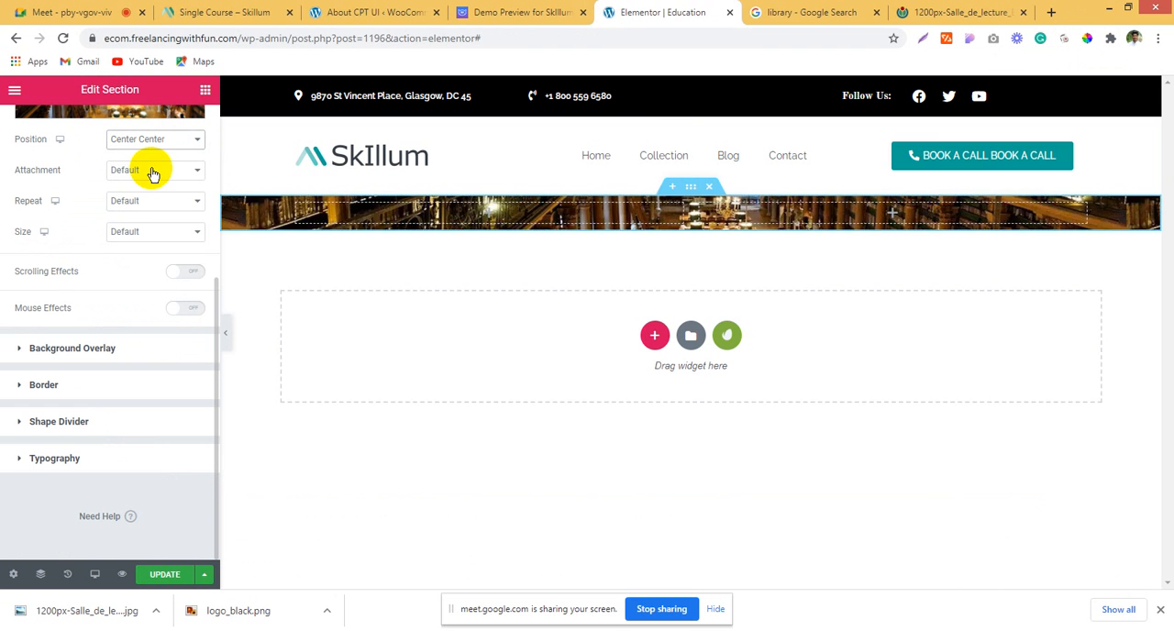
left_click(151, 173)
left_click(151, 186)
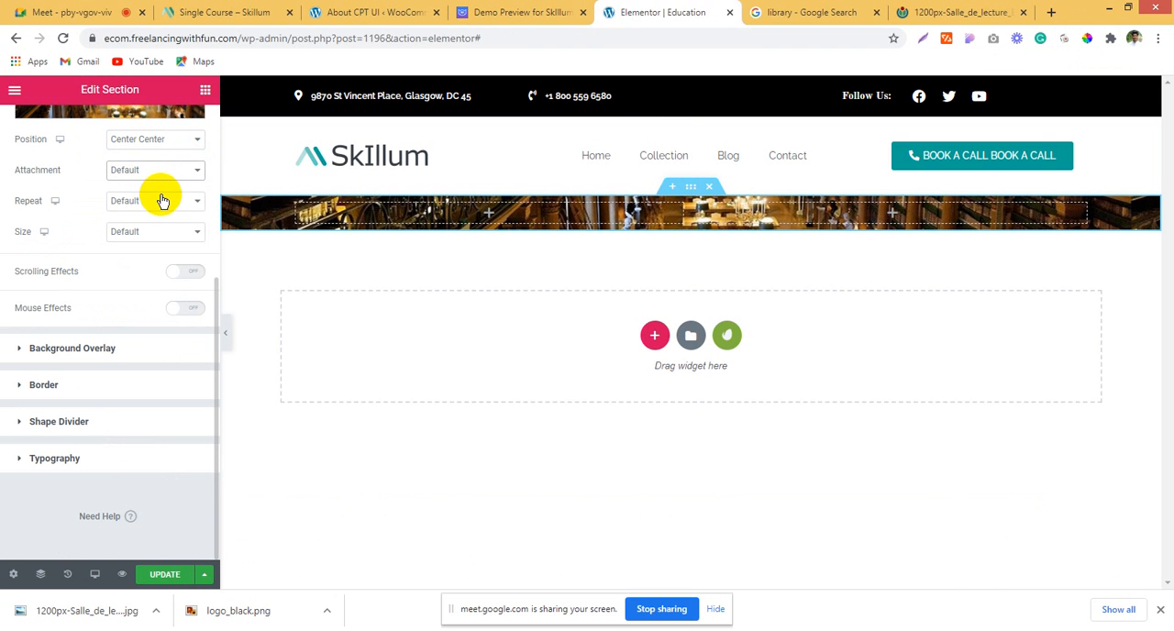
left_click(162, 200)
left_click(169, 225)
left_click(169, 232)
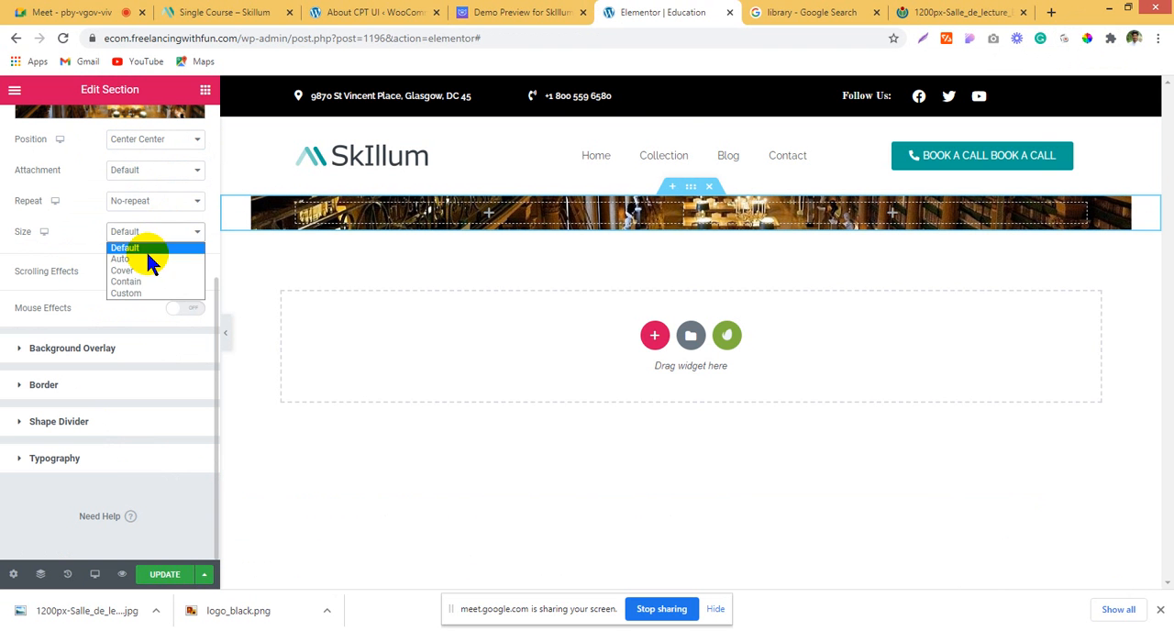
left_click(138, 270)
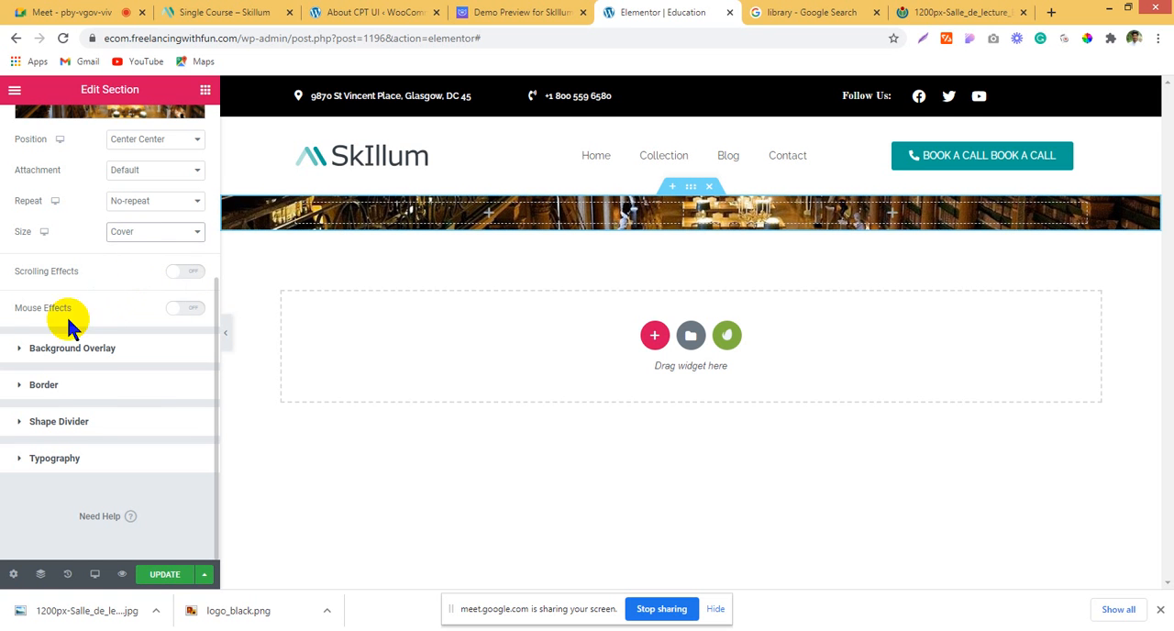
Step: Add a classic background overlay to the section with colour FEDD03 and an opacity of 0.81
left_click(80, 357)
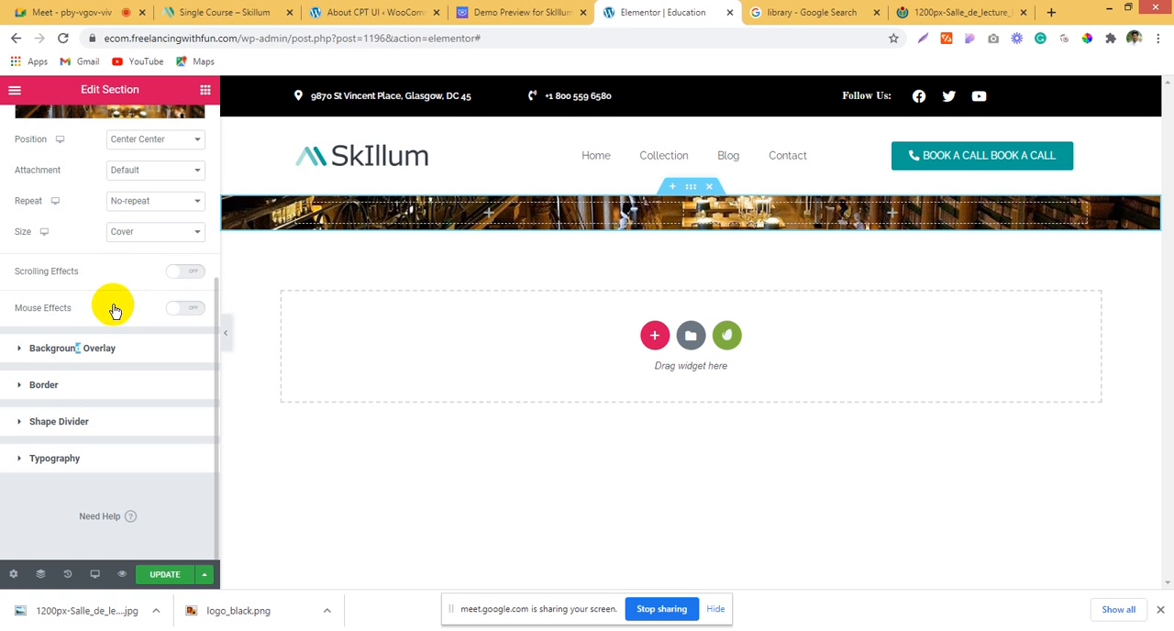
left_click(177, 275)
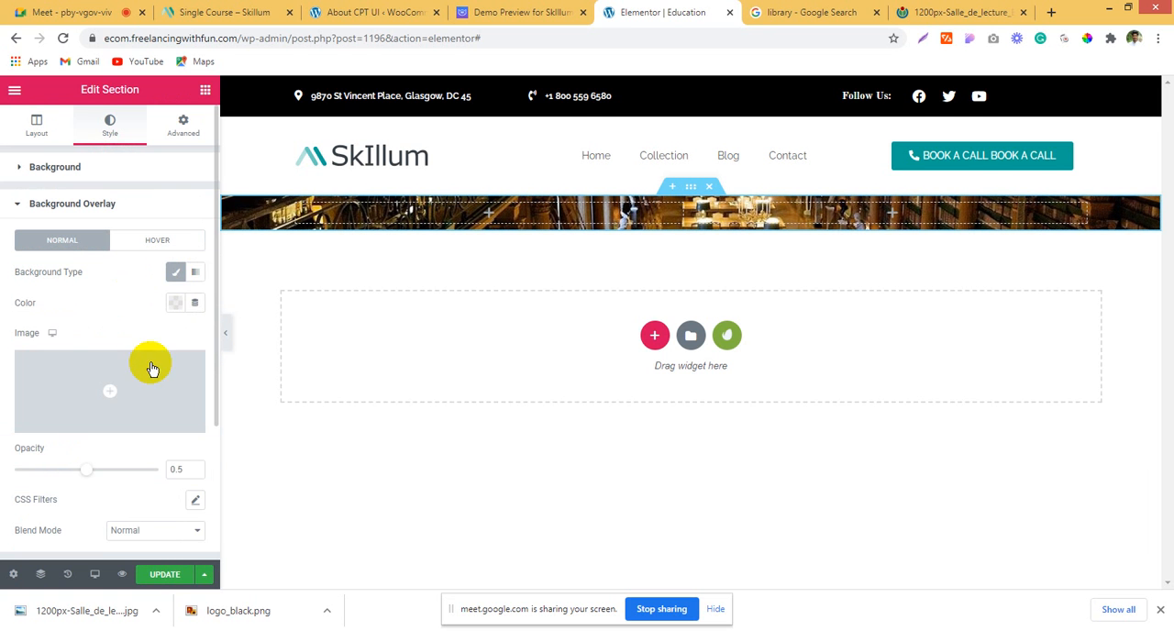
left_click(175, 303)
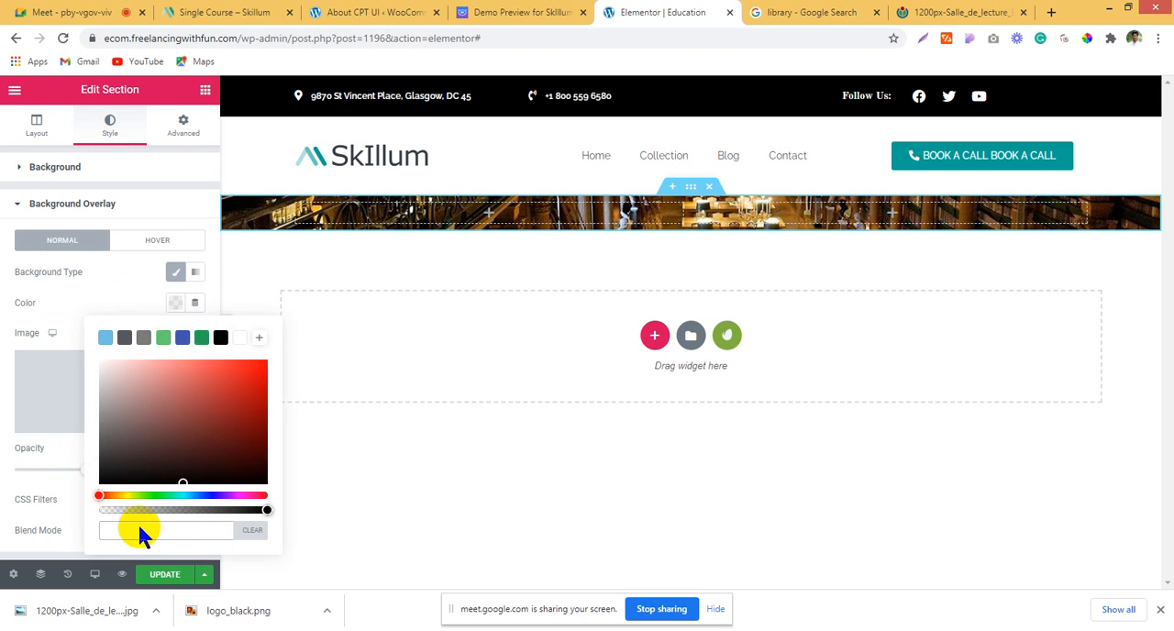
right_click(140, 530)
left_click(175, 411)
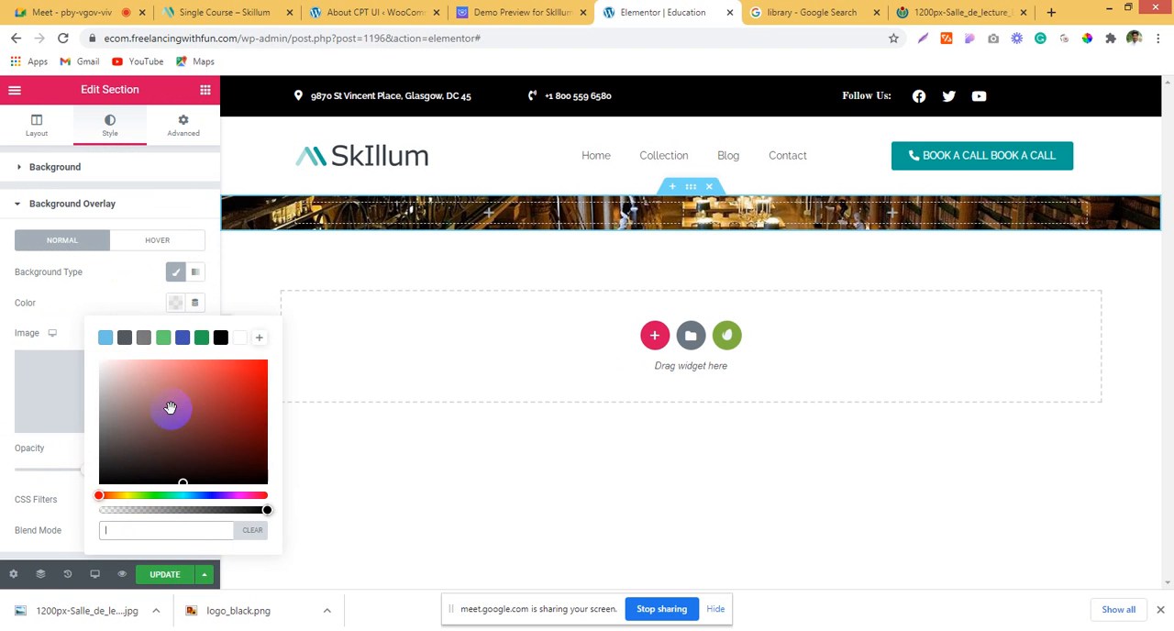
left_click(5, 385)
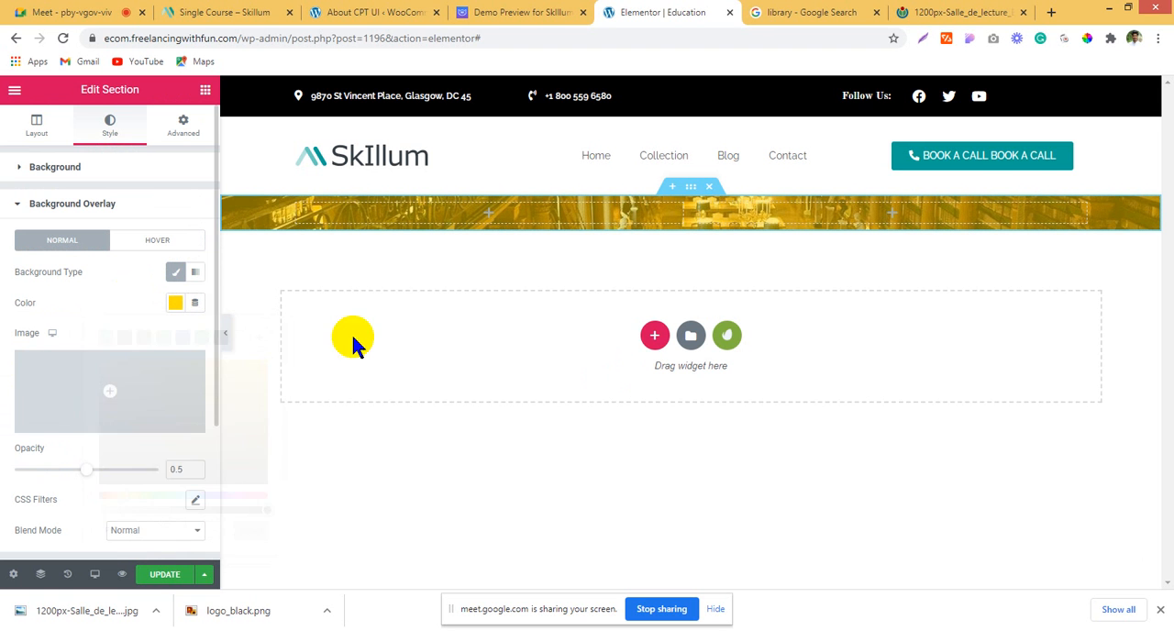
left_click(182, 305)
left_click(132, 282)
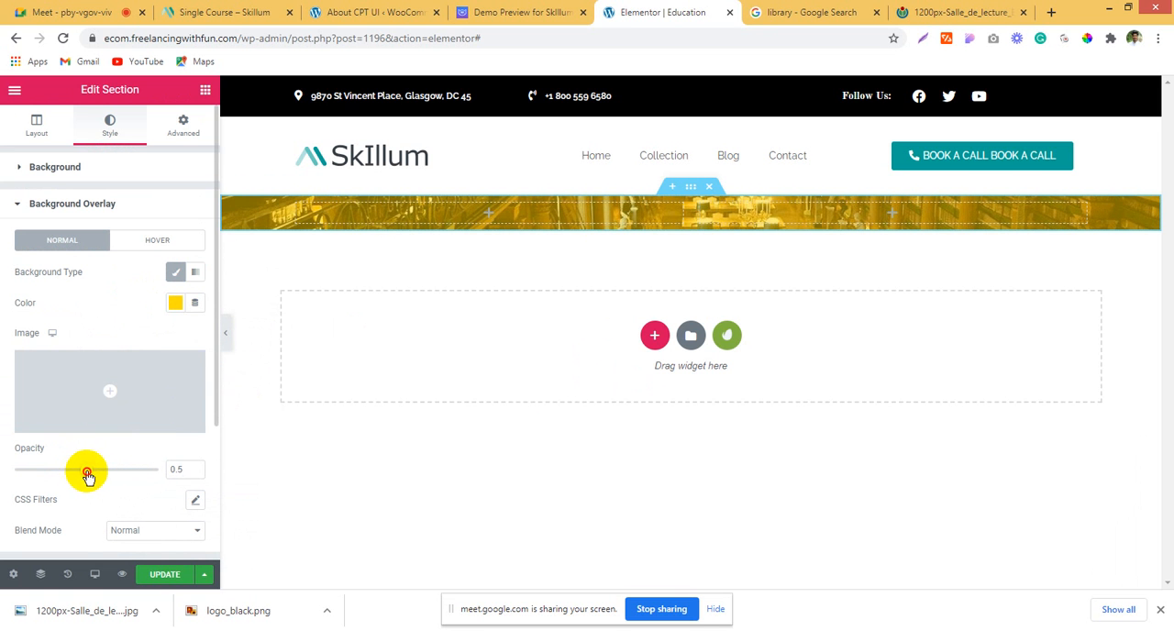
left_click_drag(87, 474, 114, 473)
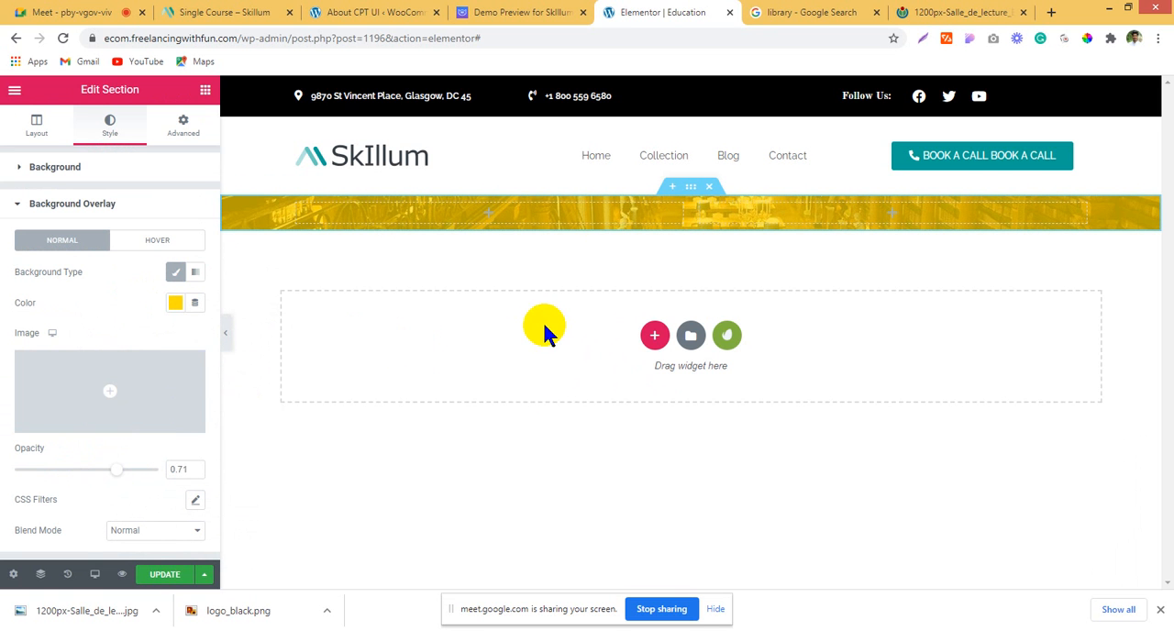
left_click_drag(125, 474, 136, 474)
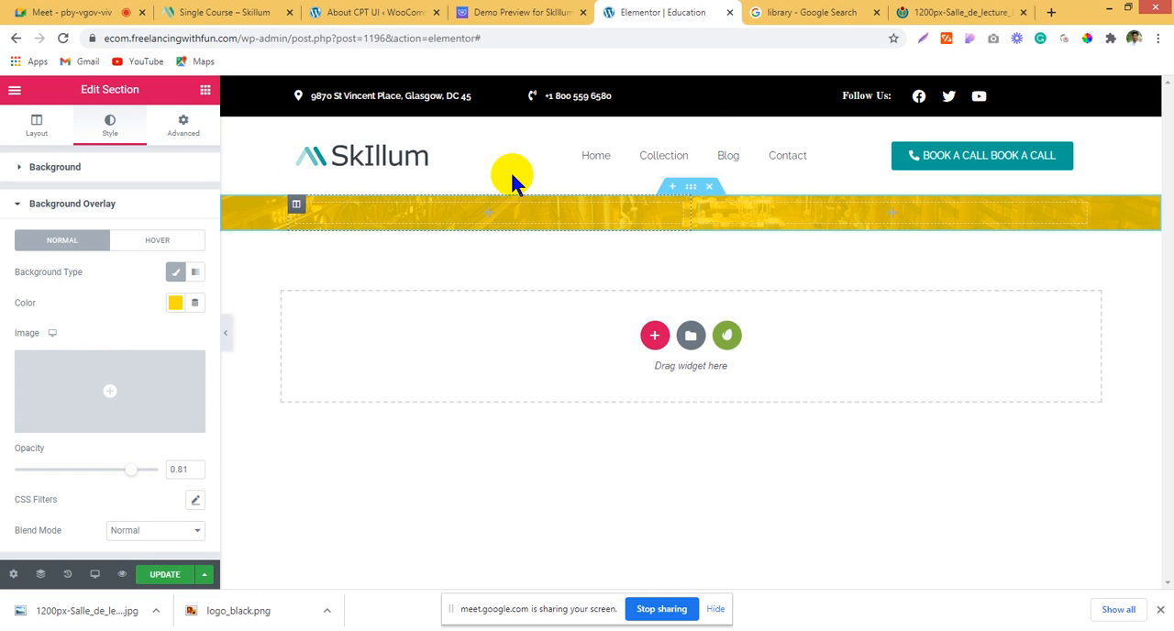
Step: Save the woman's picture from the Skillum demo hero as a PNG file
left_click(522, 12)
right_click(304, 186)
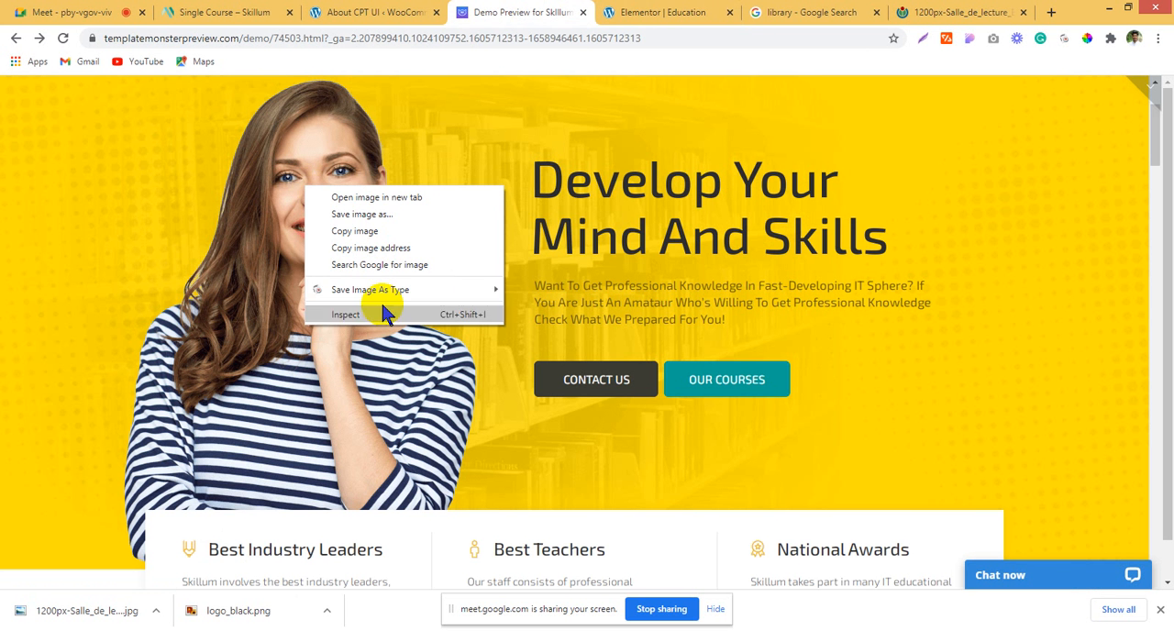
mouse_move(489, 288)
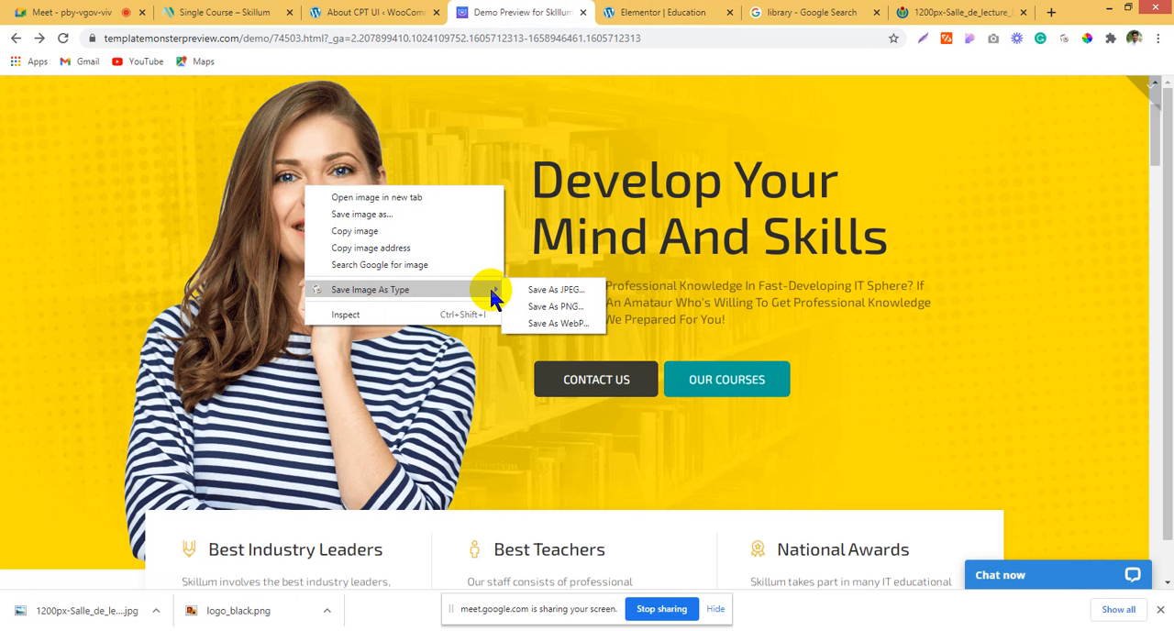
left_click(561, 306)
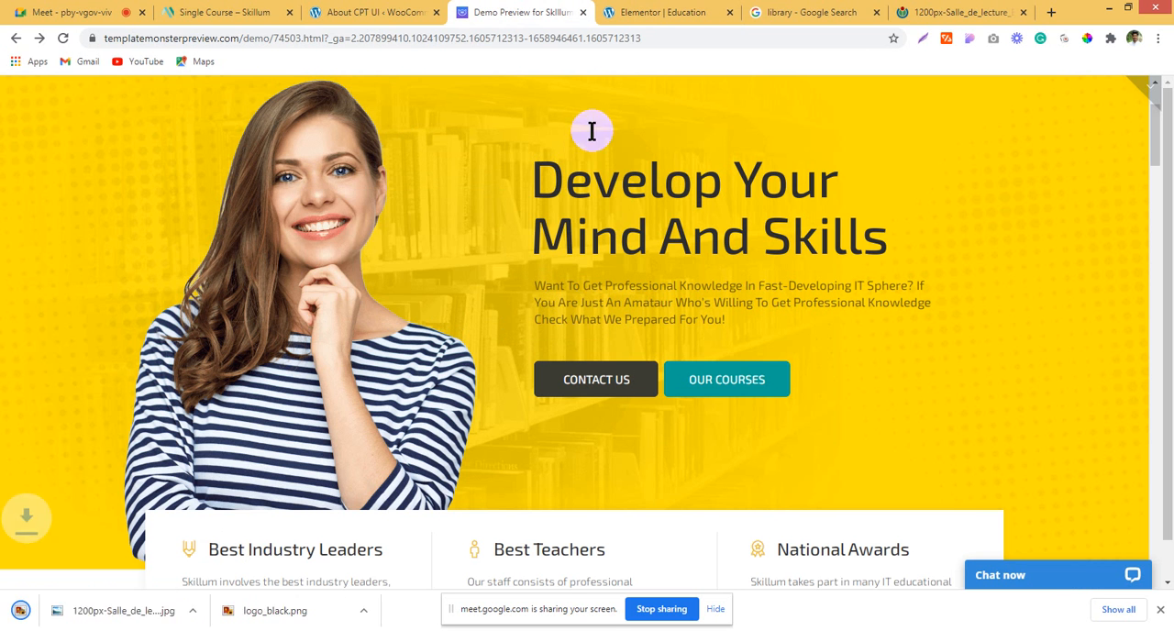
Step: Back in Elementor, add an Image widget to the section's first column and upload home-girl.png to the media library for it
left_click(662, 11)
left_click(205, 89)
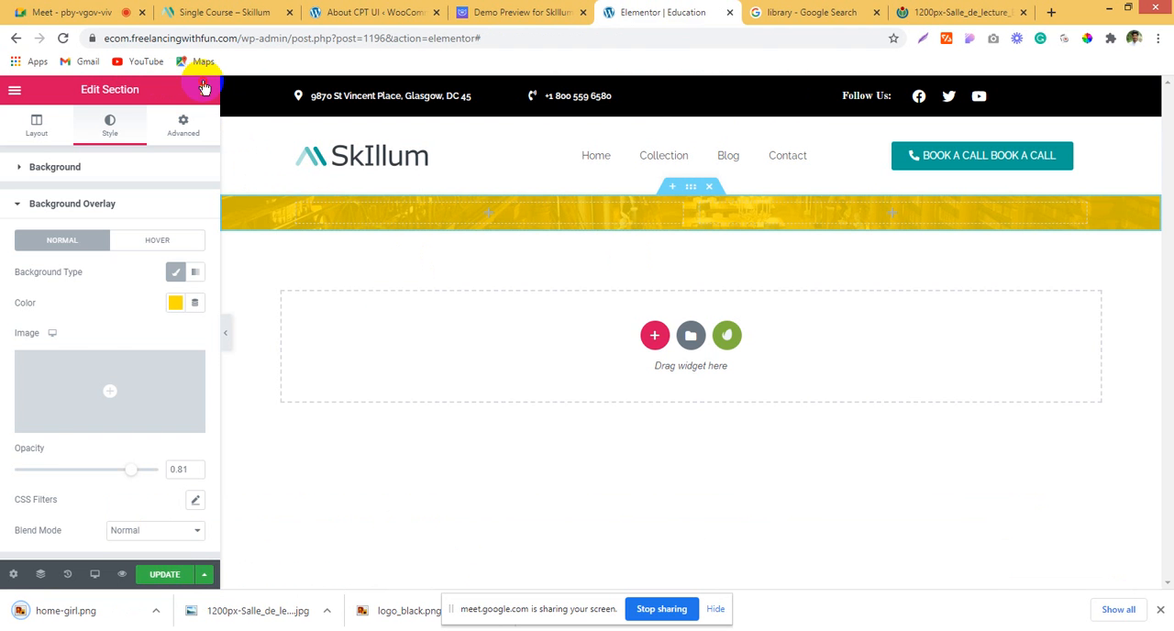
left_click_drag(57, 291, 466, 222)
left_click(95, 243)
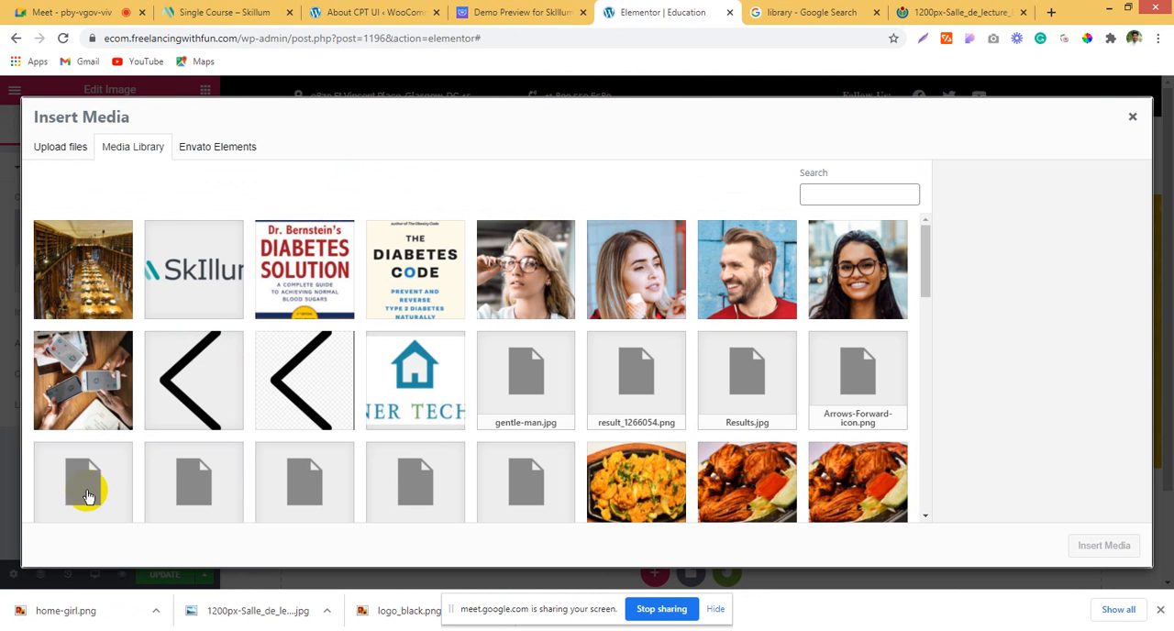
left_click_drag(41, 610, 178, 373)
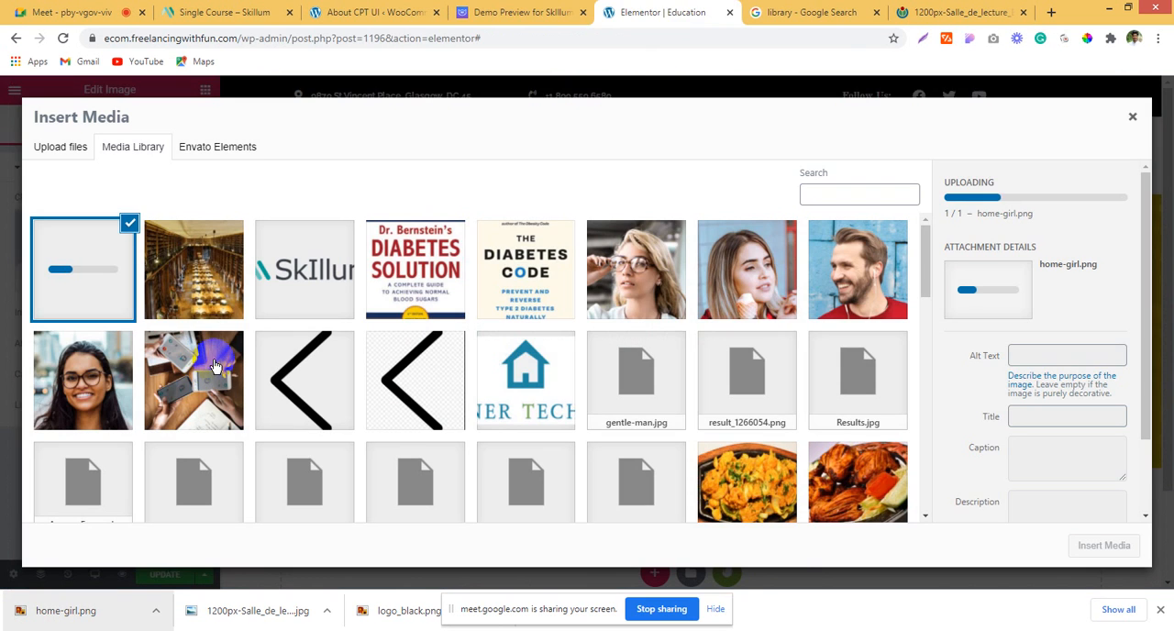
Step: Copy the hero heading "Develop Your Mind And Skills" from the Skillum demo preview
left_click(556, 12)
left_click_drag(534, 175, 846, 230)
right_click(793, 230)
left_click(796, 233)
Step: Return to the Elementor editor and insert the uploaded home-girl.png into the Image widget
left_click(617, 12)
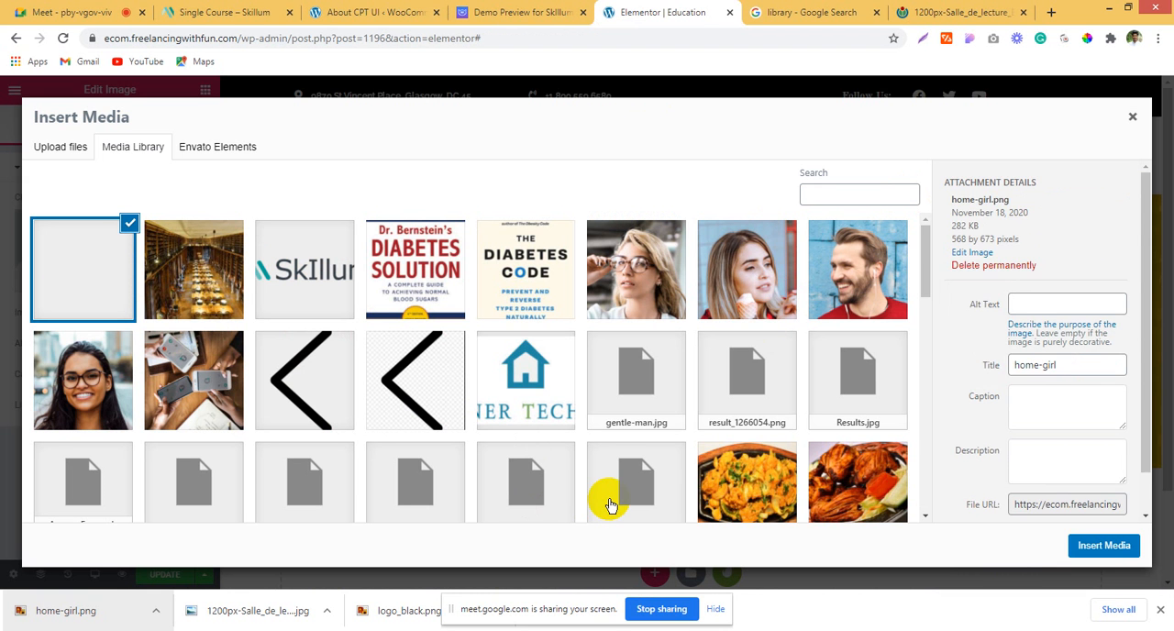
left_click(1107, 547)
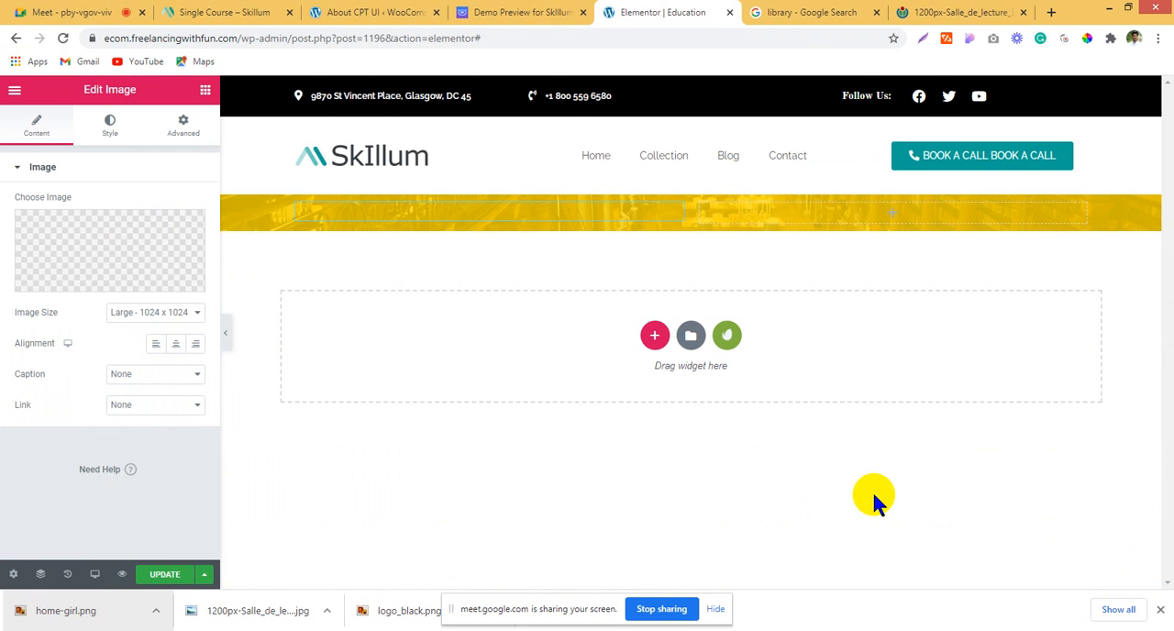
scroll(808, 293, "down", 2)
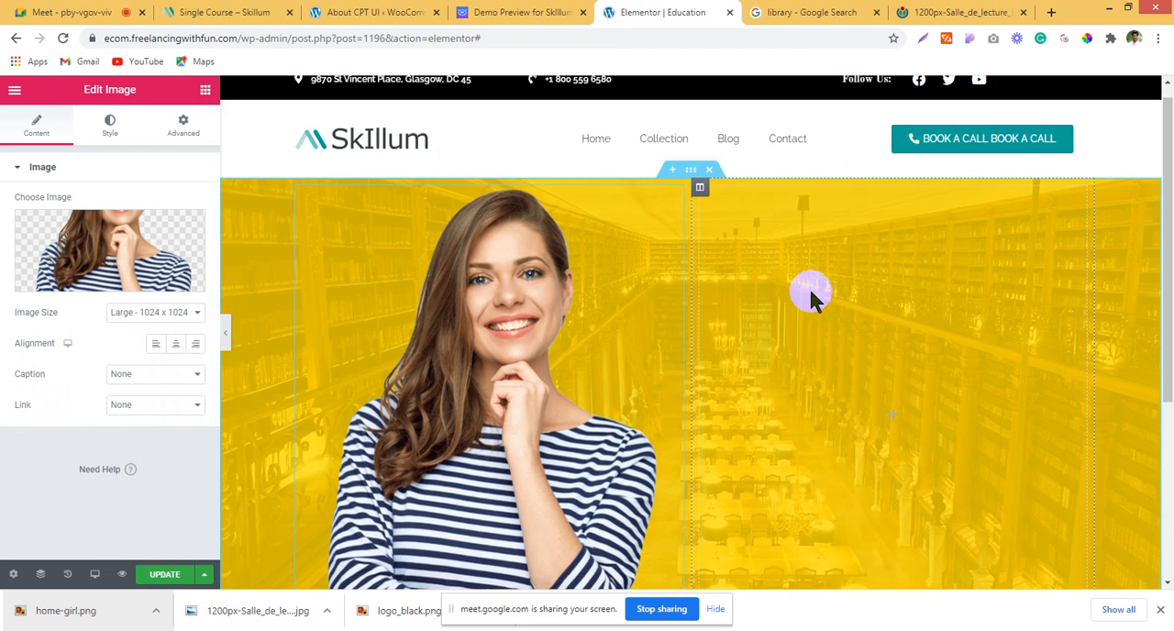
Step: Add a Heading widget and a Text Editor widget to the hero section's second column
left_click(205, 90)
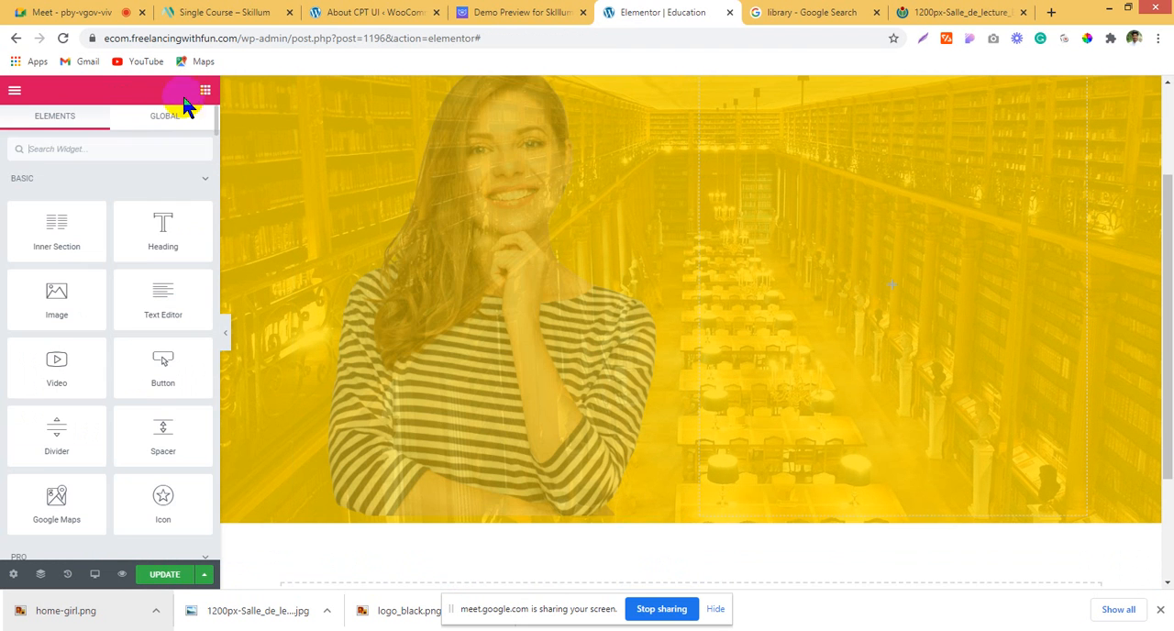
left_click_drag(535, 263, 761, 137)
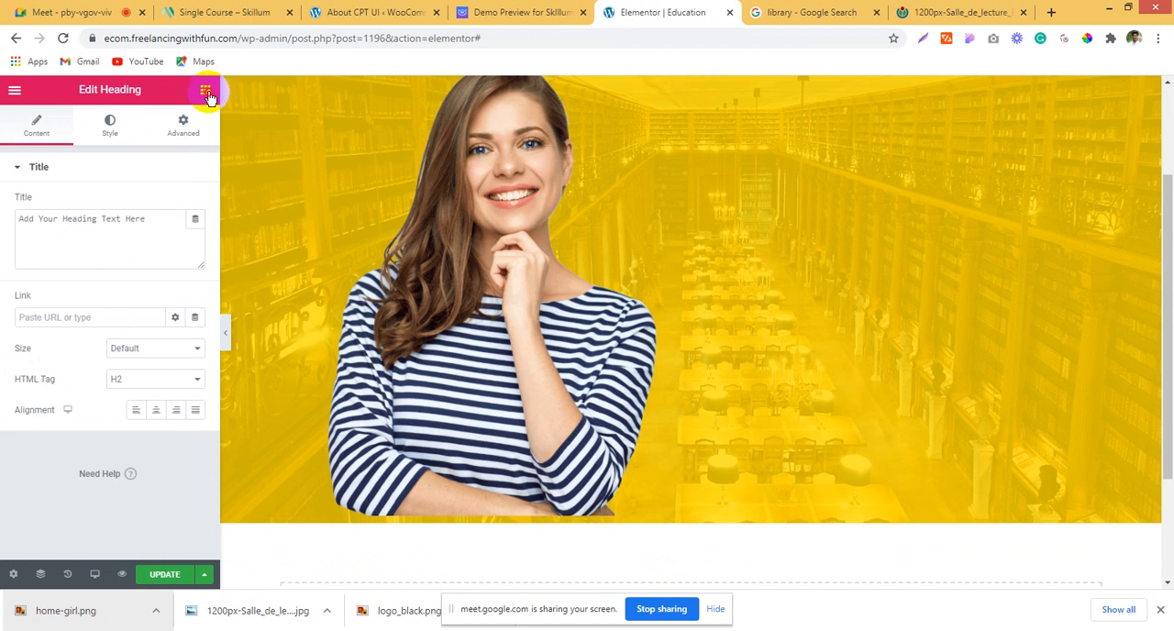
left_click_drag(157, 320, 904, 204)
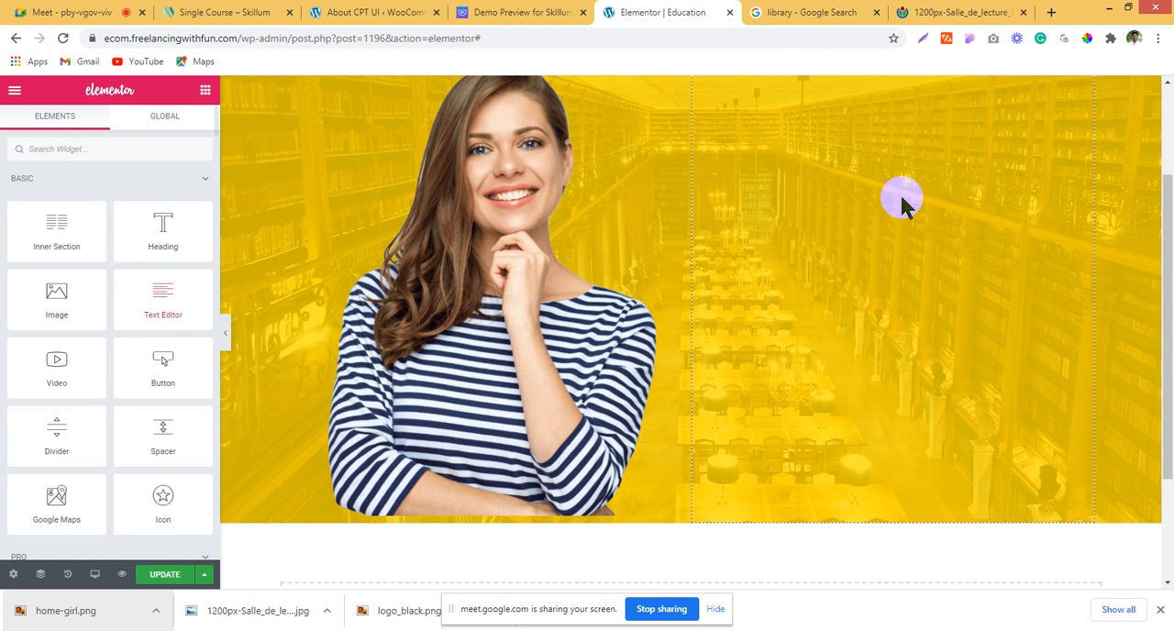
left_click_drag(136, 312, 856, 220)
Step: Check the hero button layout in the Skillum demo, then add an Inner Section below the placeholder text in the hero's second column
left_click(541, 10)
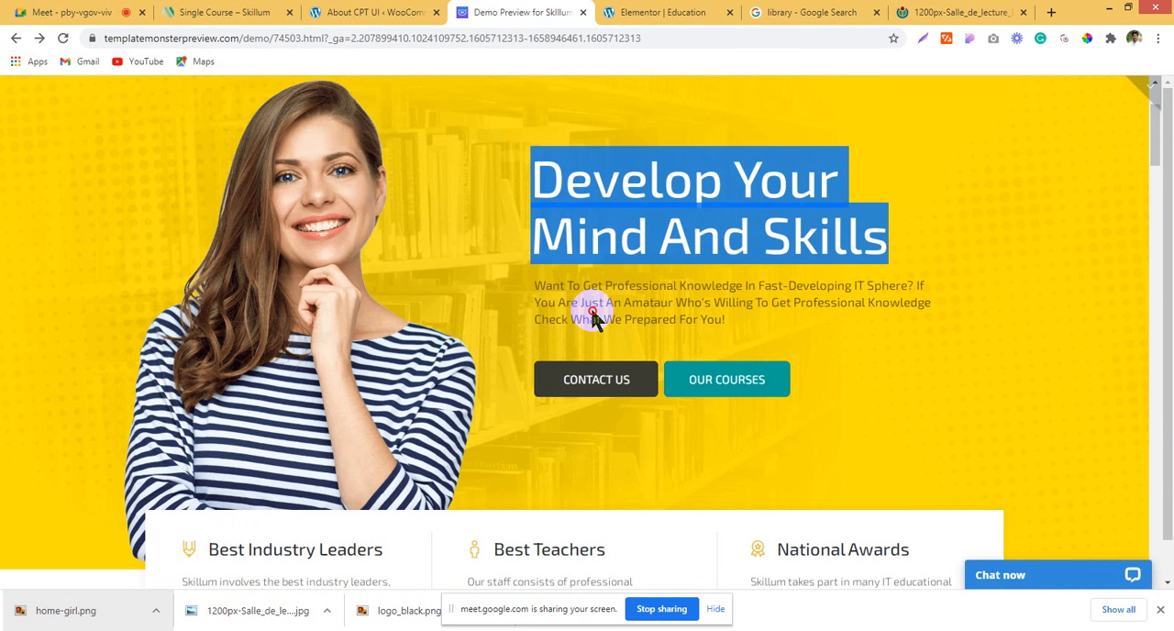
left_click(531, 285)
left_click(715, 12)
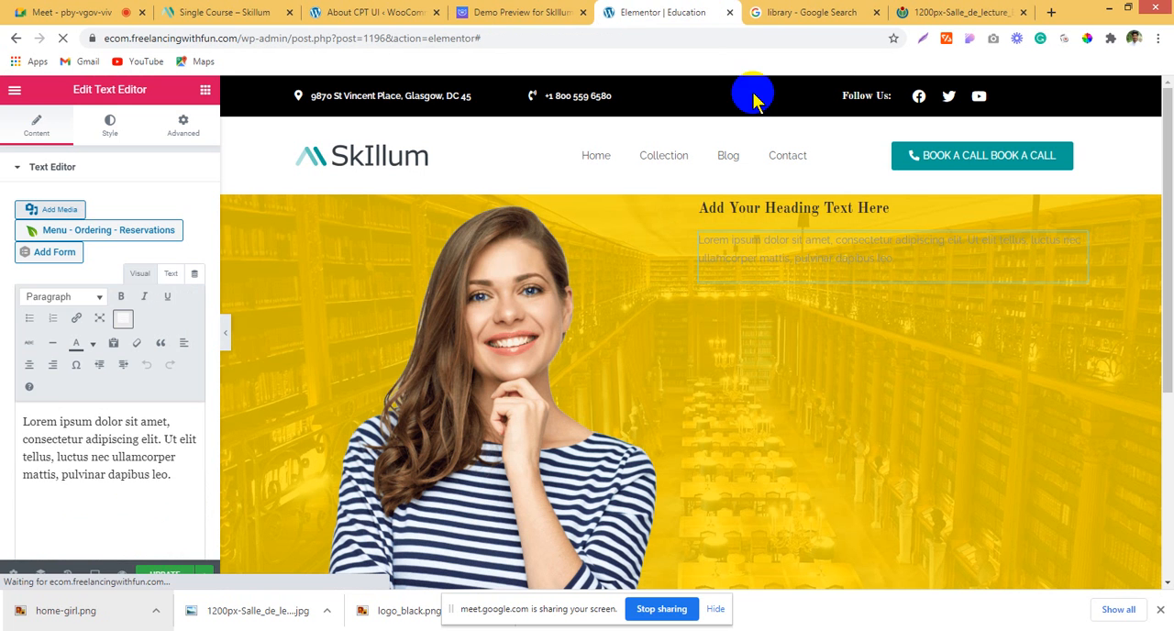
left_click(206, 90)
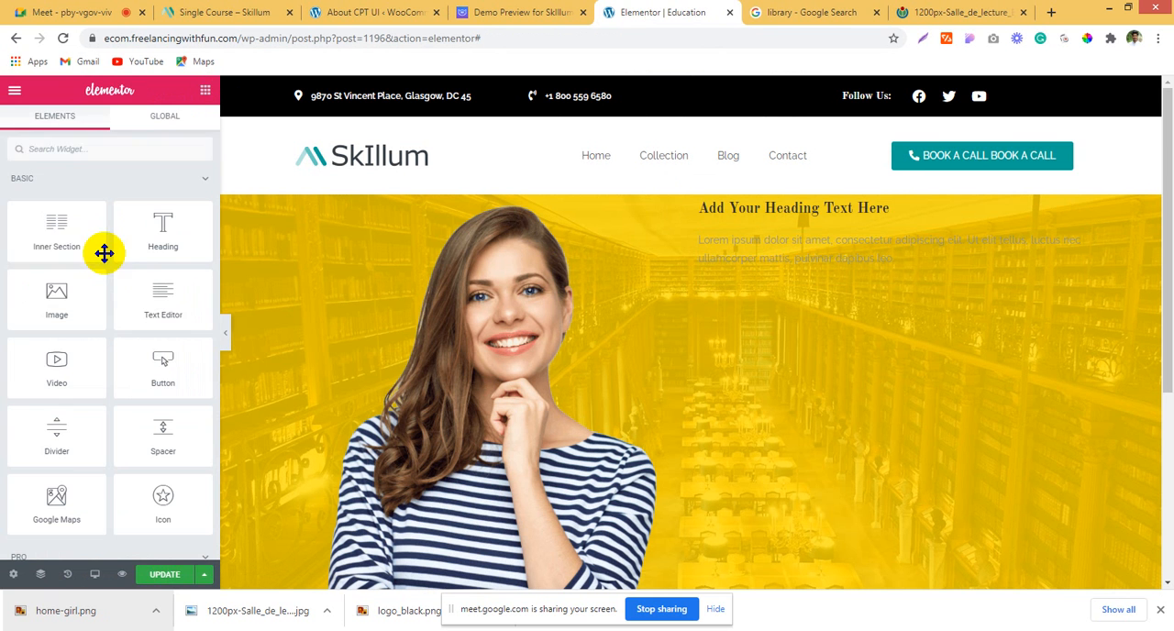
left_click_drag(58, 244, 803, 284)
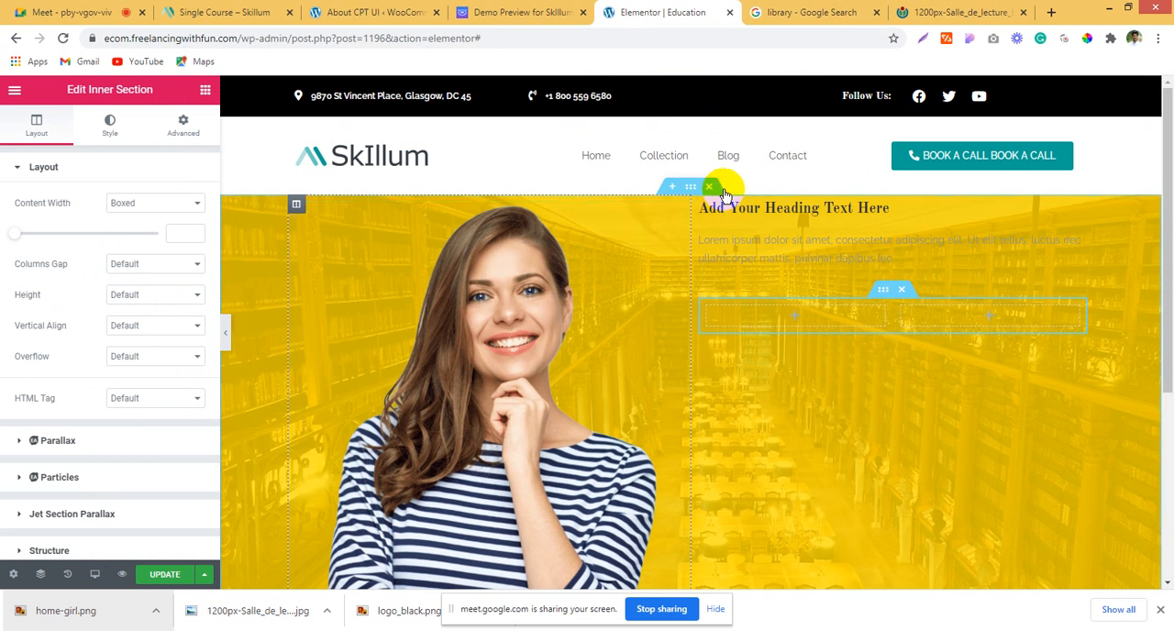
Step: Style the hero heading with black text (#000000) and a 66 px font size
left_click(753, 211)
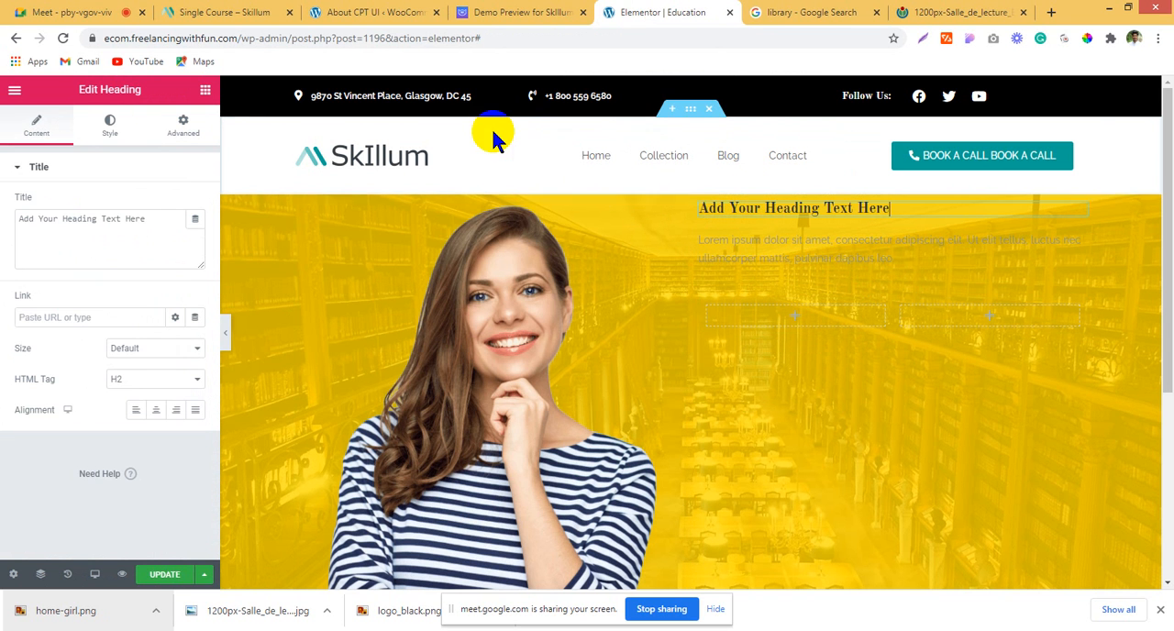
left_click(105, 124)
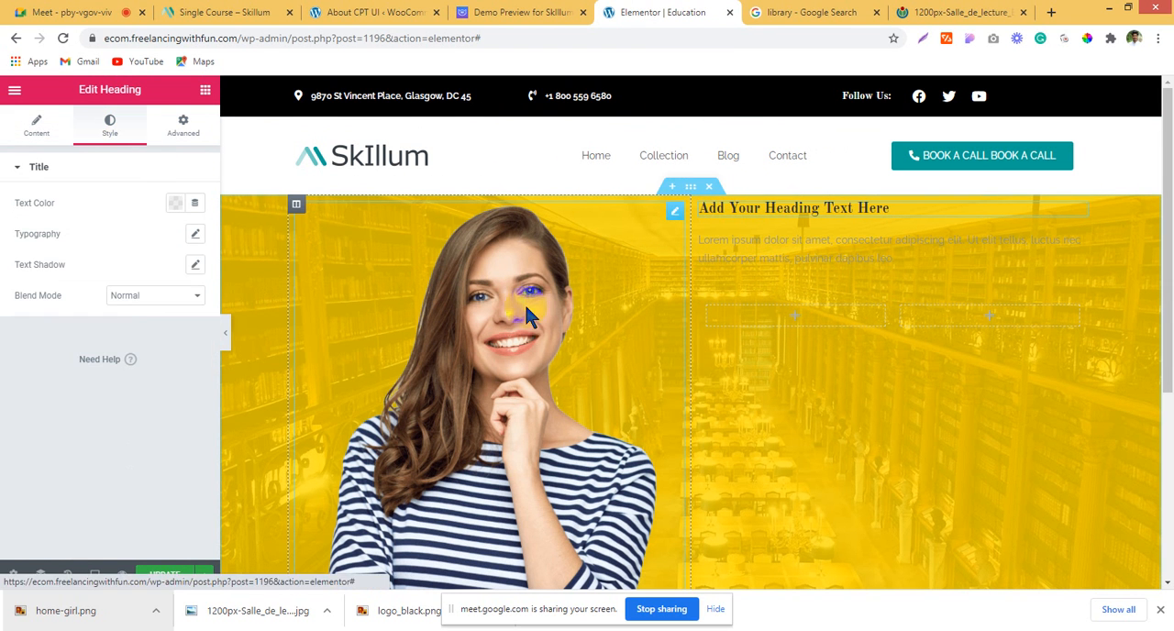
left_click(174, 206)
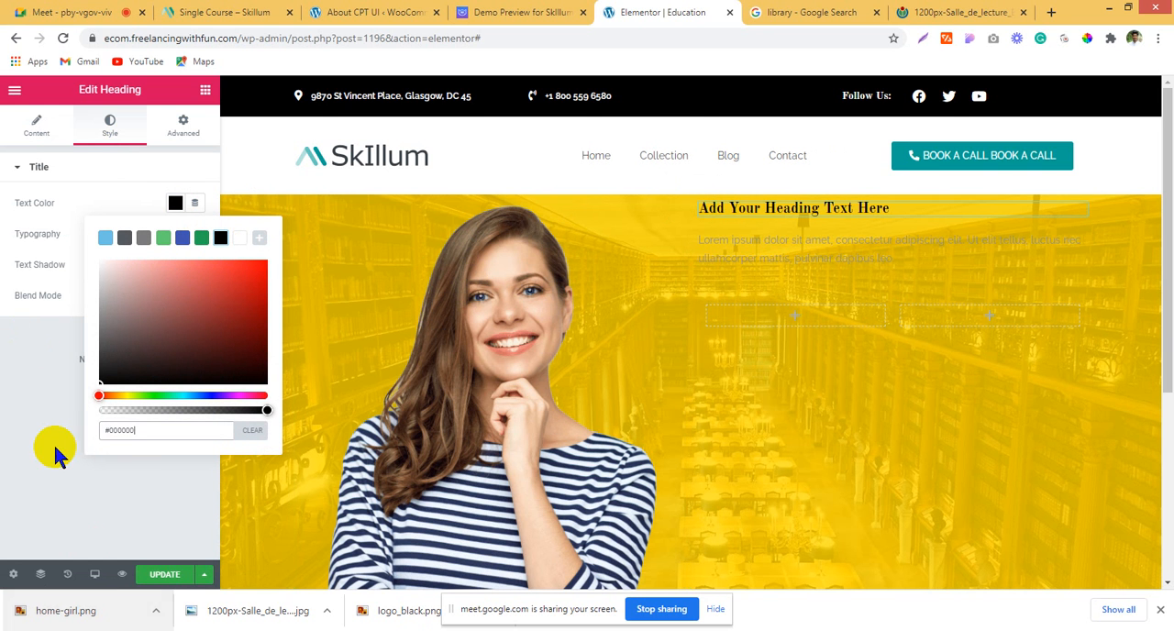
left_click(10, 426)
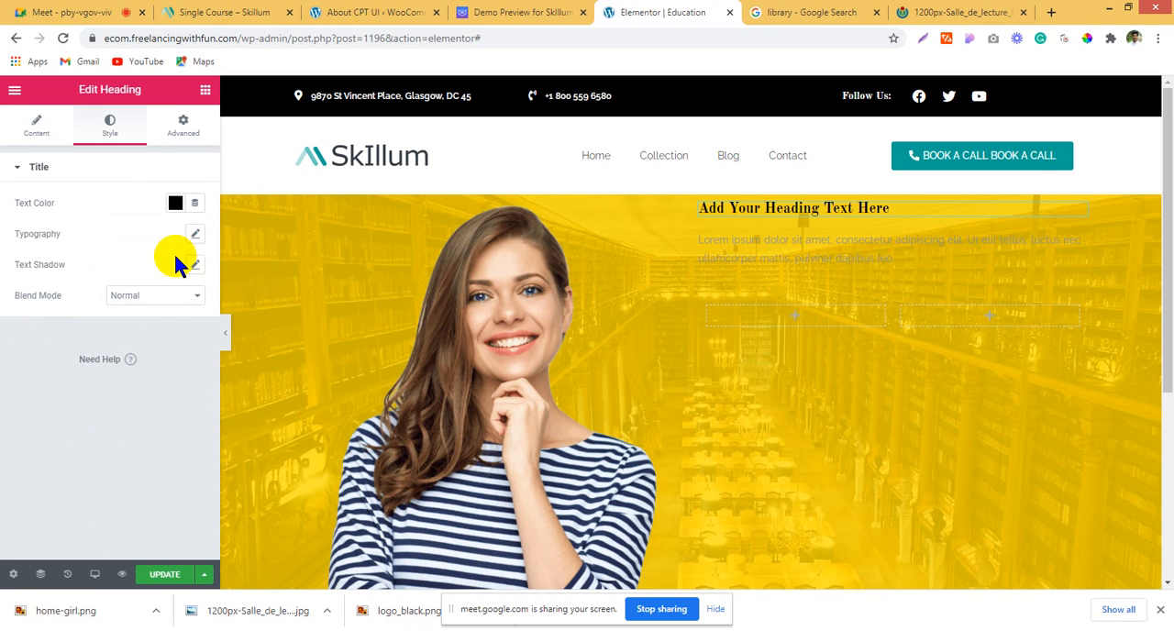
left_click(191, 235)
left_click_drag(22, 334, 63, 336)
Step: Copy "Develop Your Mind And Skills" from the Skillum demo and use it as the hero heading's title in Elementor
left_click(550, 13)
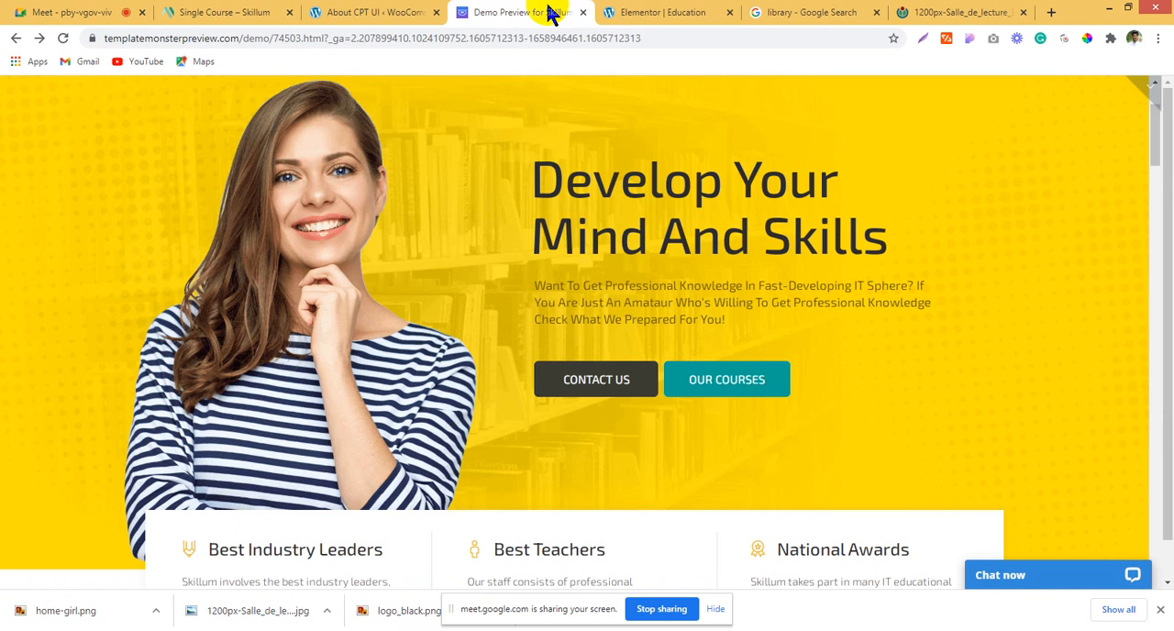
left_click_drag(547, 161, 894, 250)
key("ctrl+c")
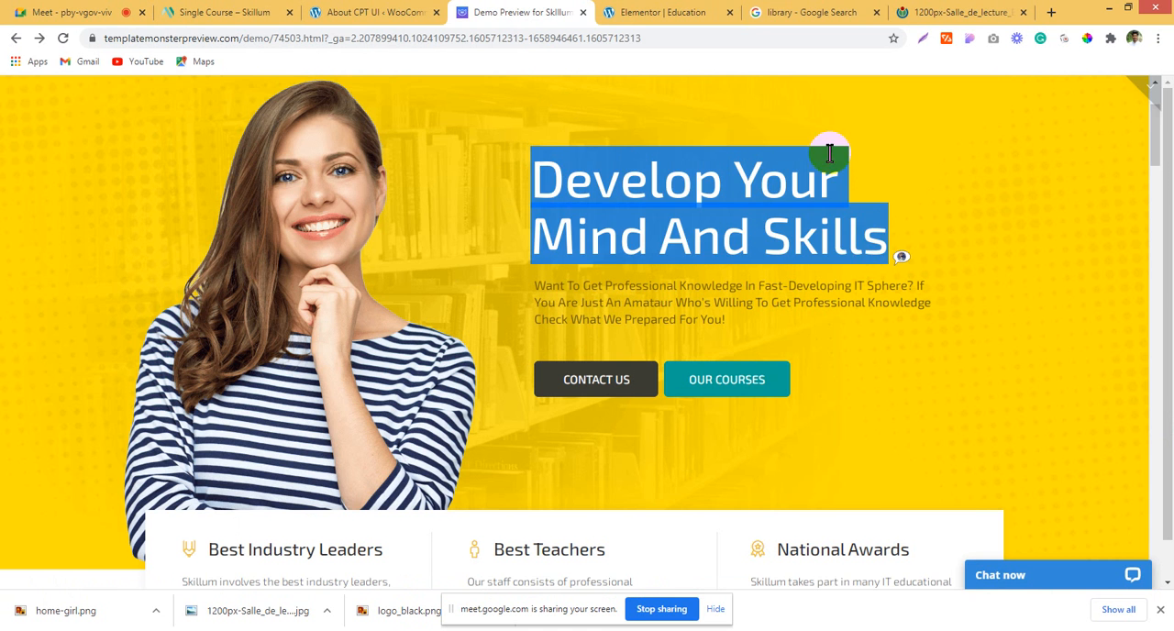
left_click(724, 11)
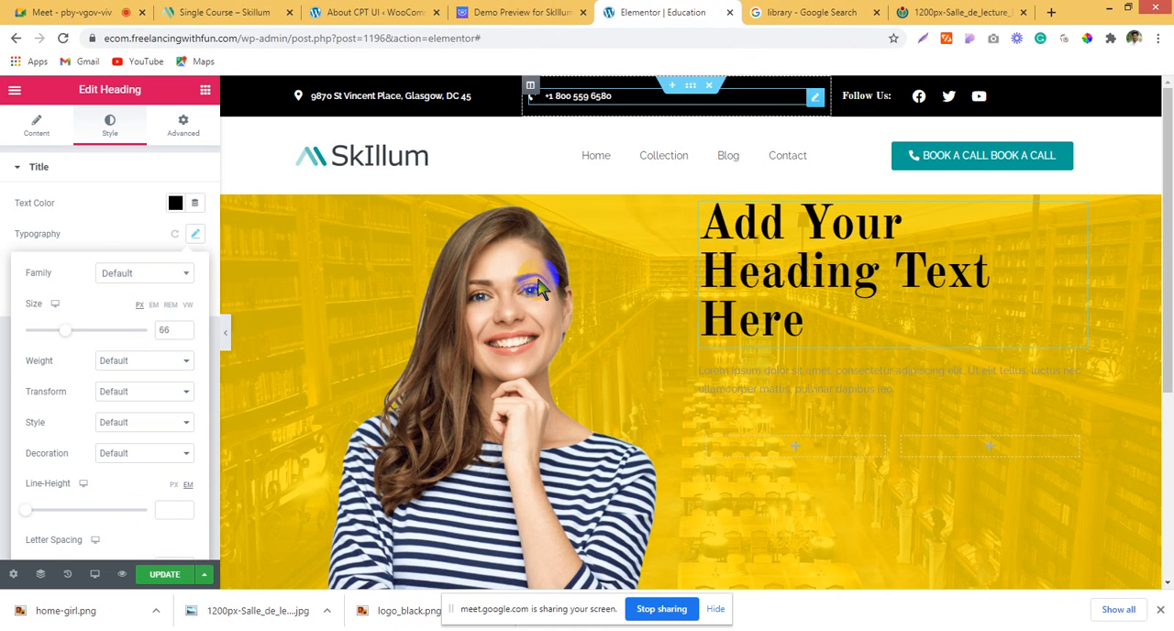
left_click(21, 133)
left_click(111, 242)
key("ctrl+v")
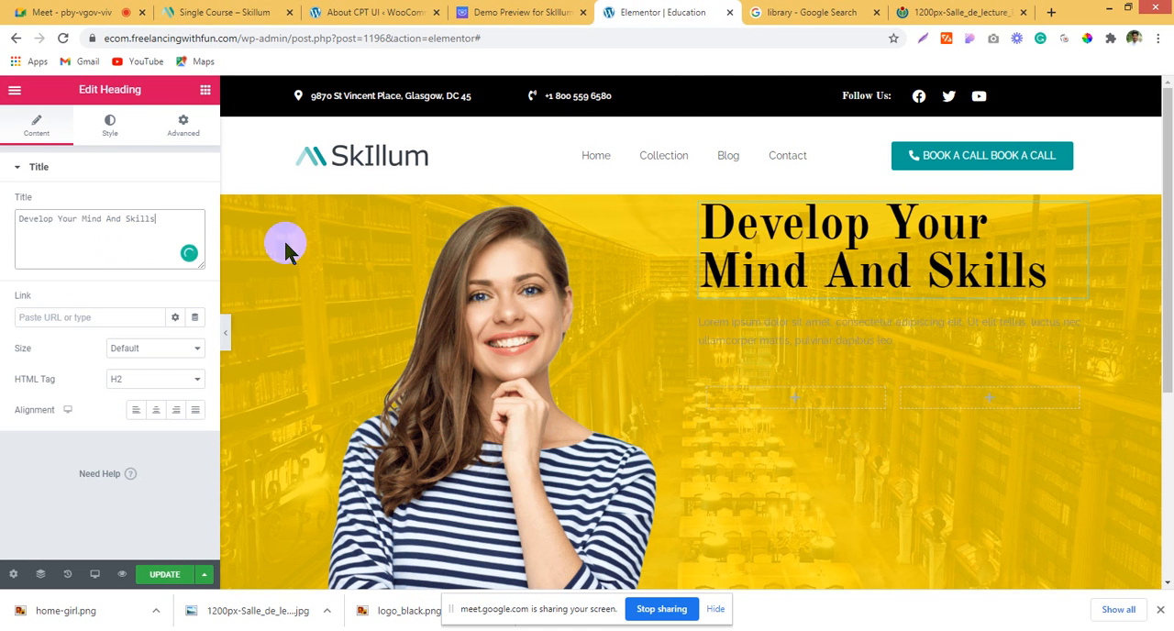
Step: Set the hero heading's font family to Roboto
left_click(110, 126)
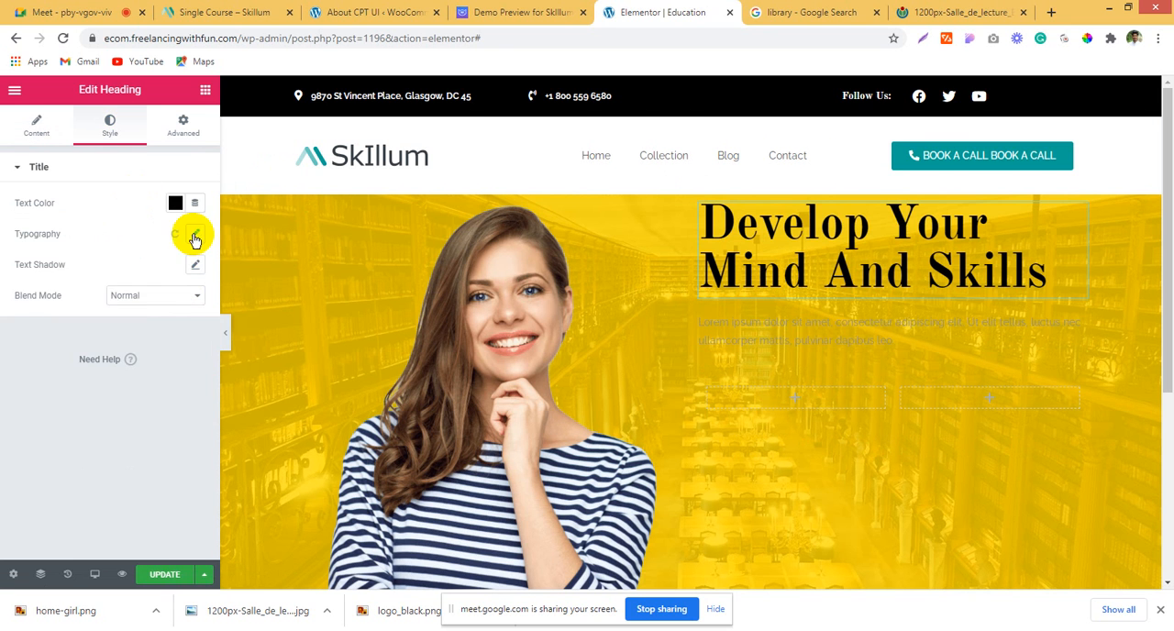
left_click(194, 233)
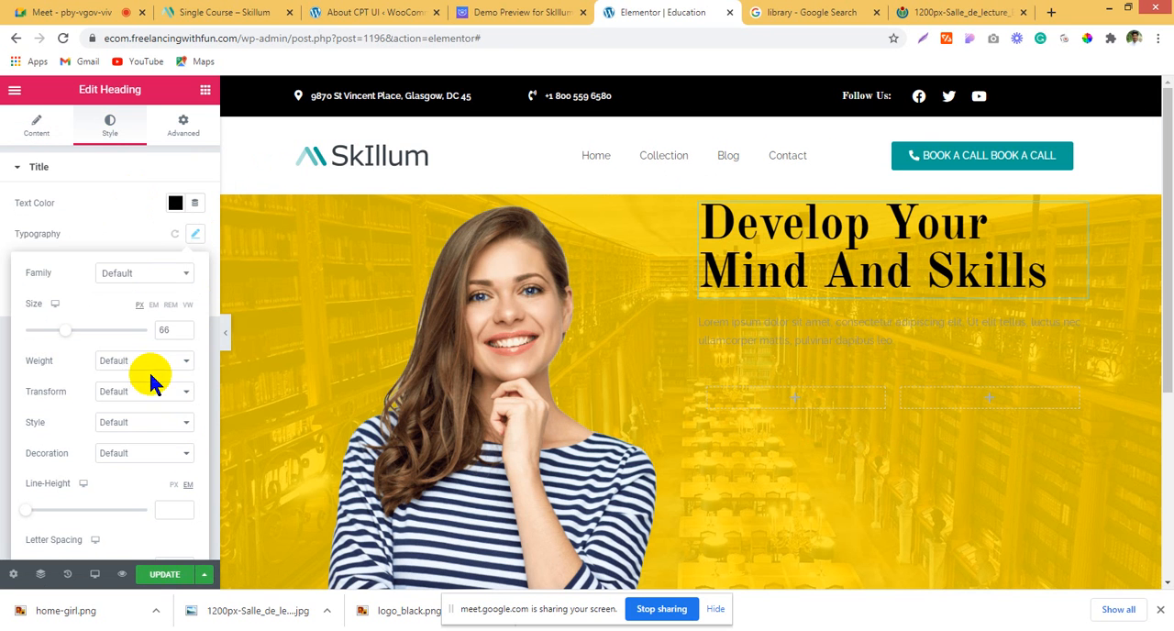
left_click(132, 277)
type("robo")
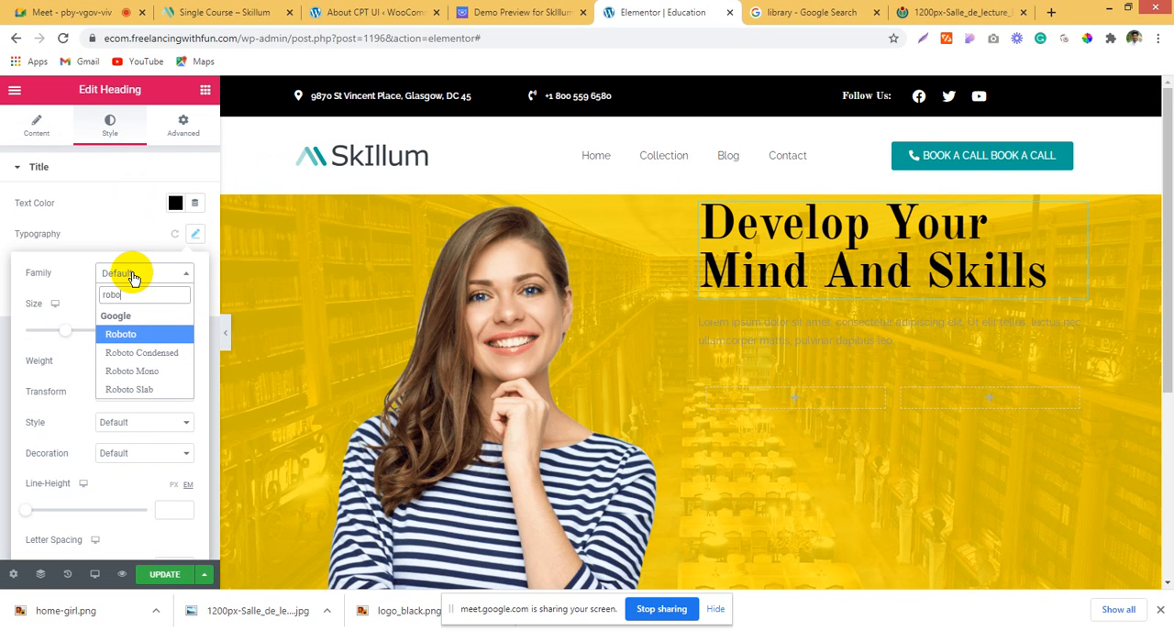
left_click(157, 335)
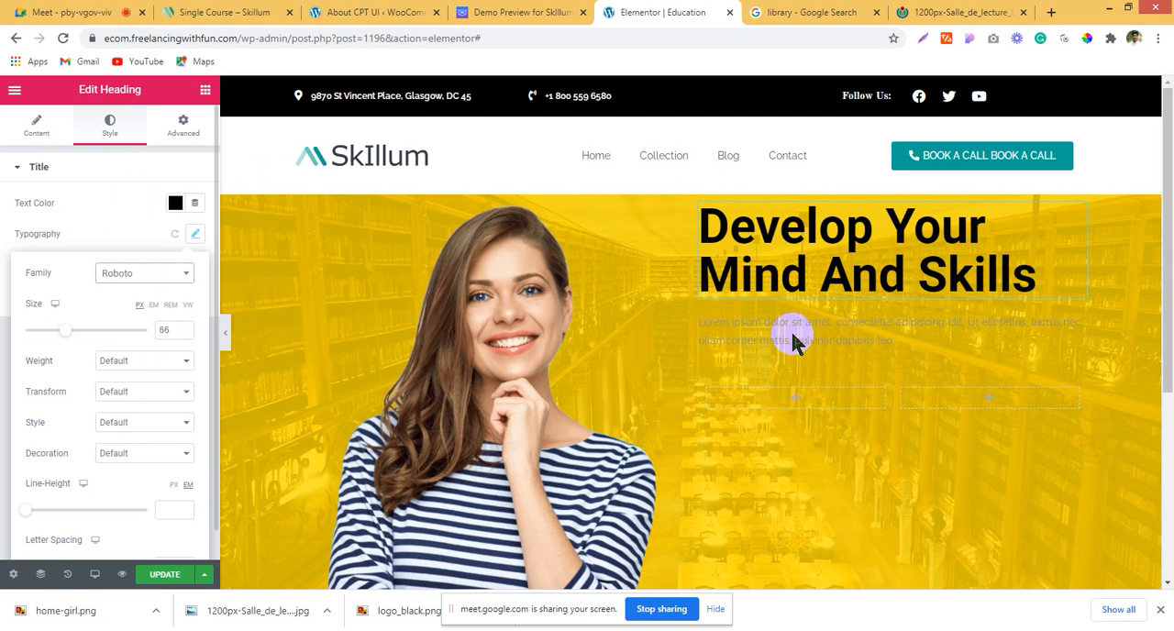
Step: Copy the "Want To Get Professional Knowledge..." paragraph from the Skillum demo and replace the hero Text Editor's placeholder text with it
left_click(507, 11)
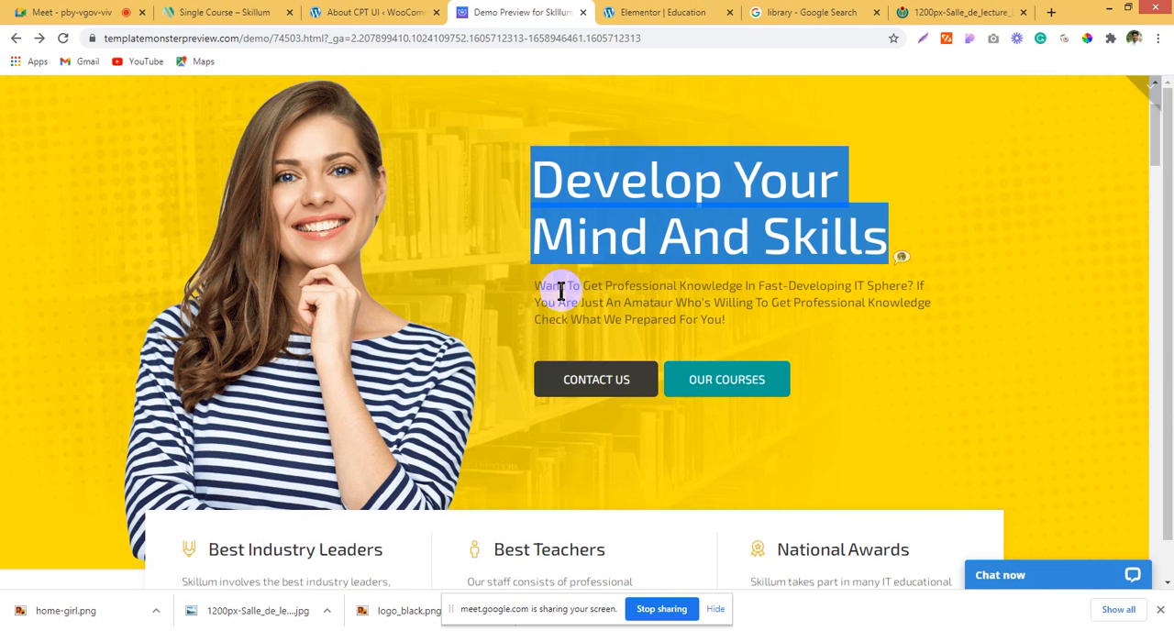
left_click_drag(534, 284, 725, 325)
key("ctrl+c")
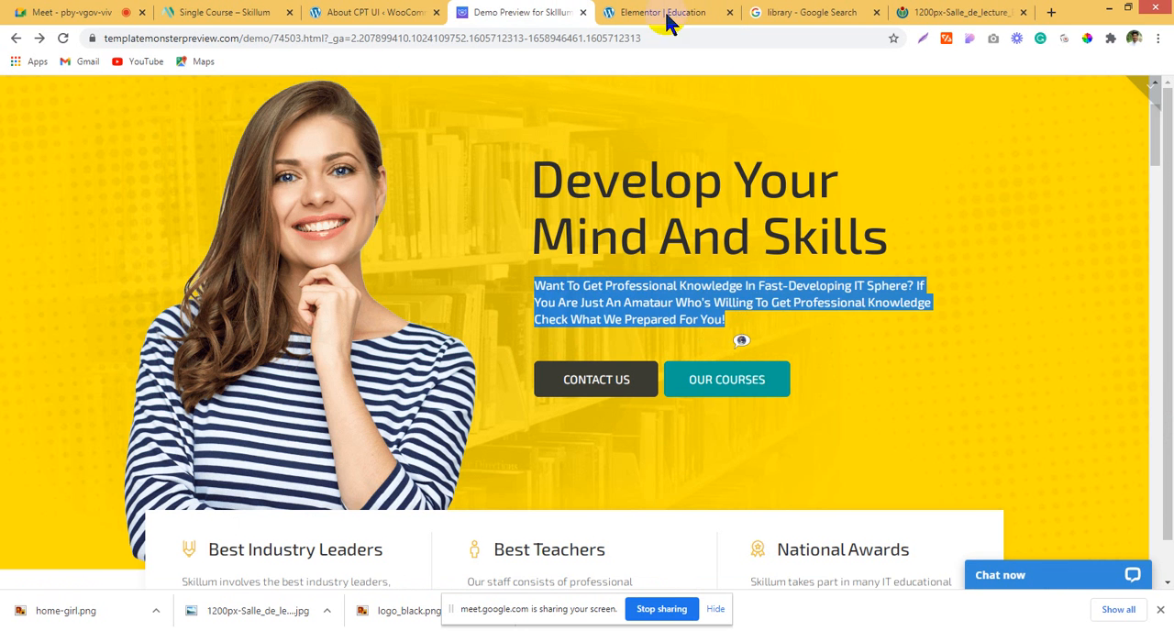
left_click(667, 18)
left_click(820, 356)
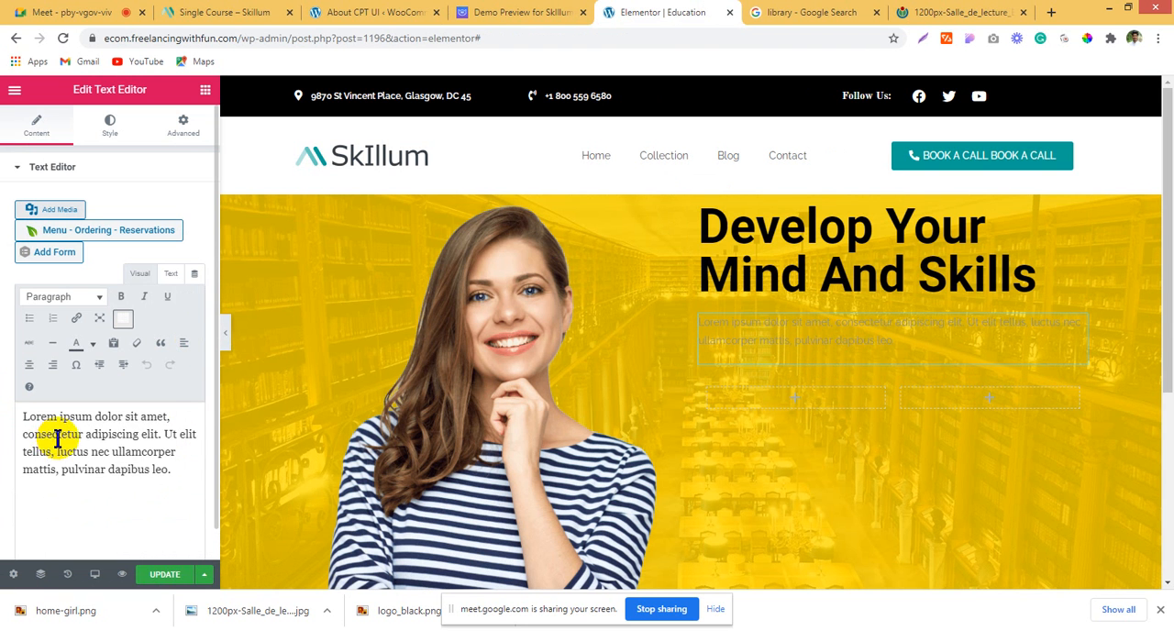
key("ctrl+a")
key("ctrl+v")
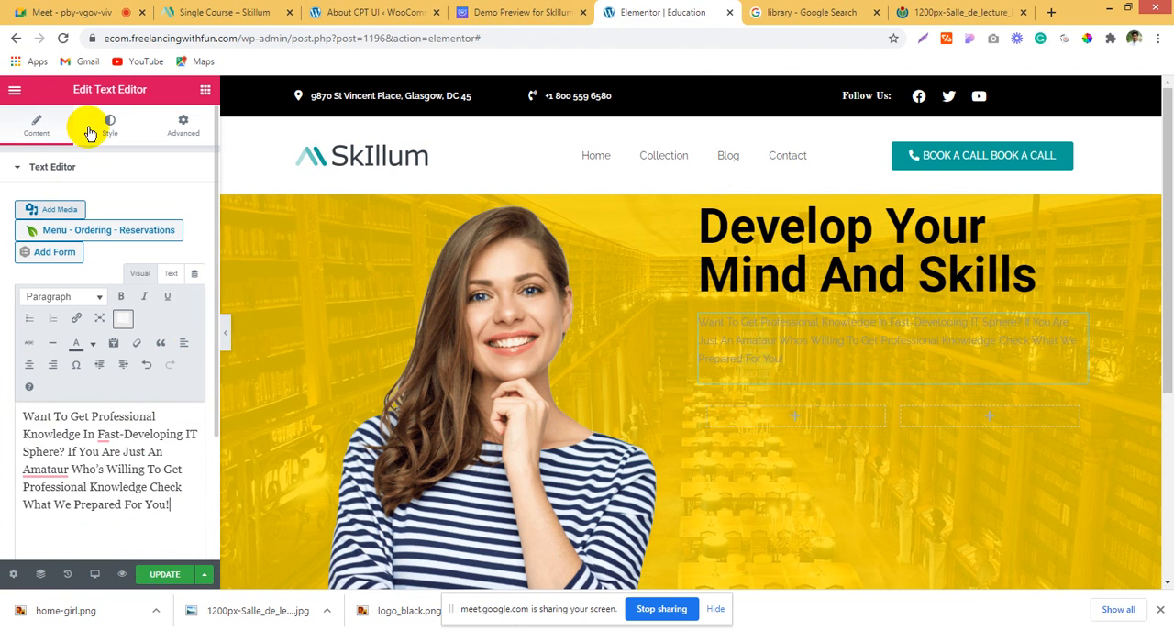
Step: Set the hero paragraph's text color to white (#FFFFFF) and its font weight to 600
left_click(107, 129)
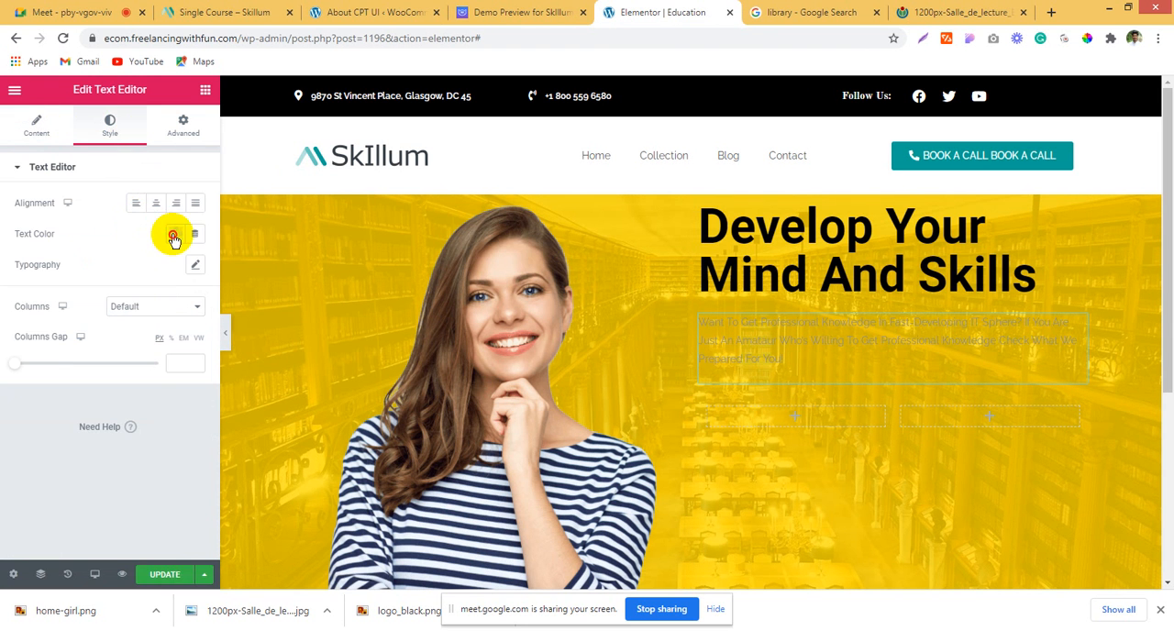
left_click(174, 238)
left_click(239, 269)
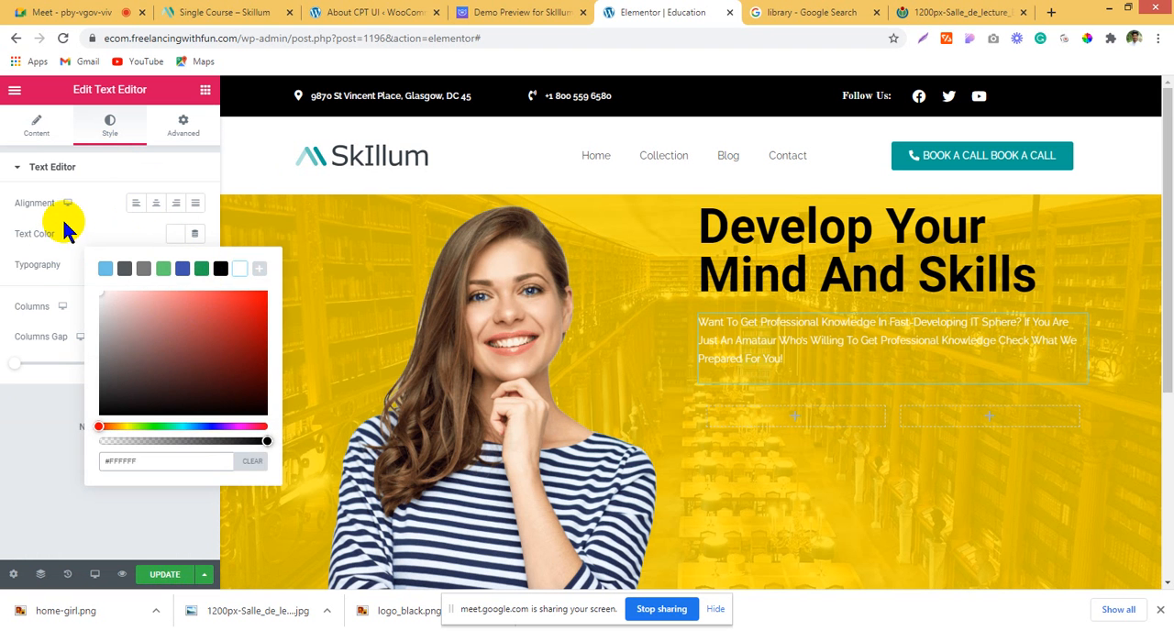
left_click(64, 223)
left_click(194, 264)
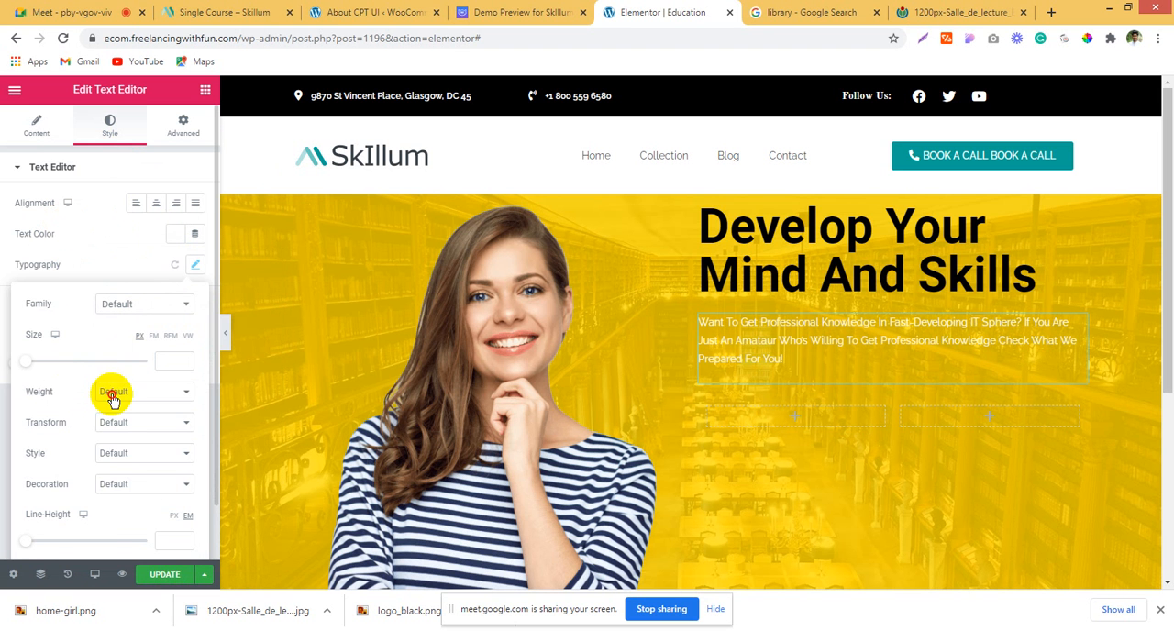
left_click(112, 396)
left_click(130, 466)
Step: Compare the hero paragraph with the Skillum demo and set its font size to 16 px in Elementor
left_click(557, 11)
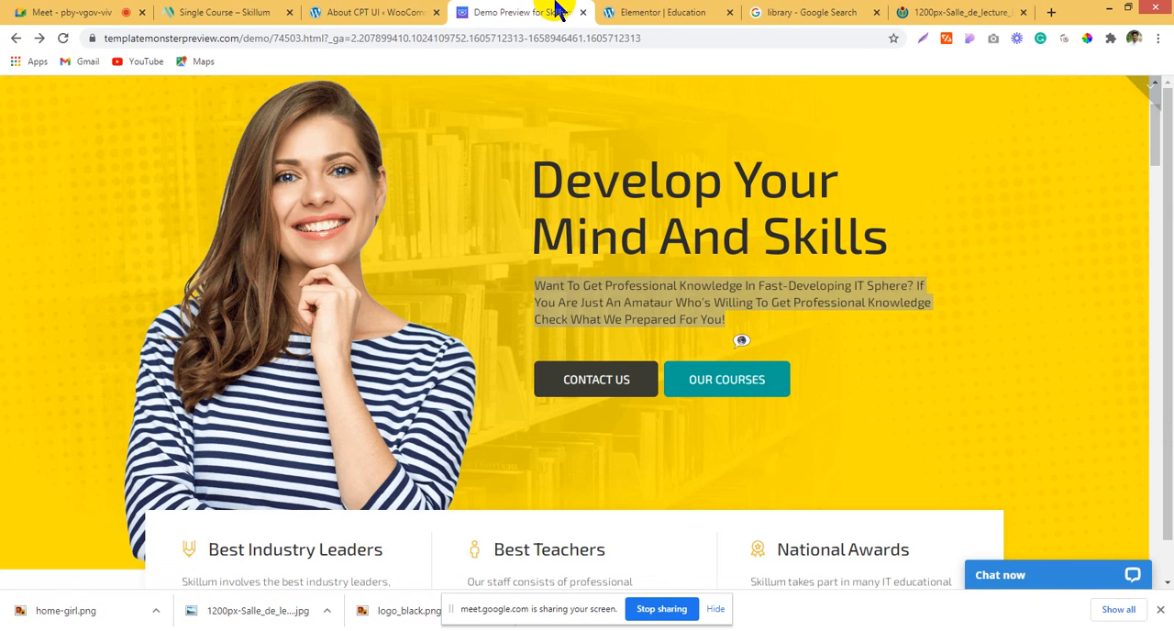
left_click(663, 11)
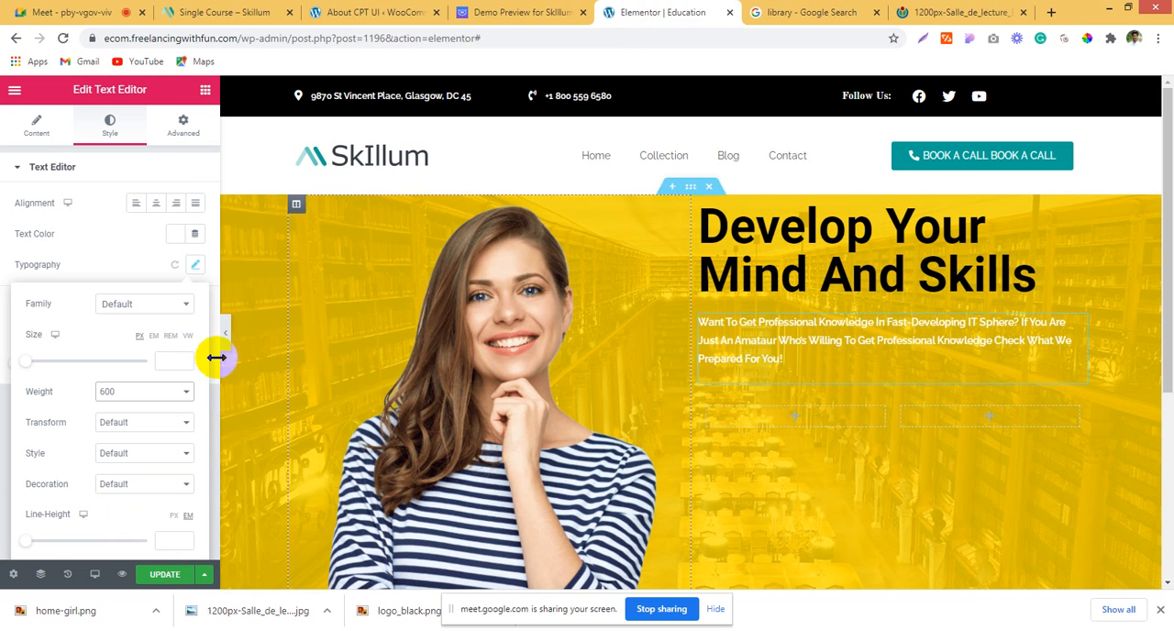
left_click(136, 303)
left_click(48, 335)
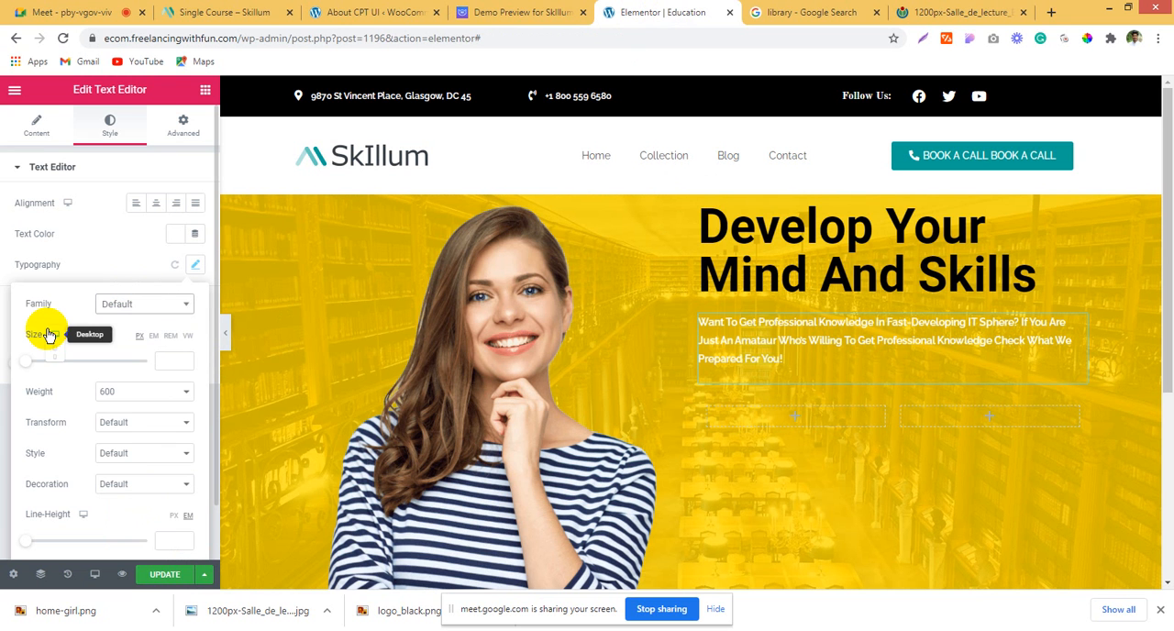
left_click(1, 335)
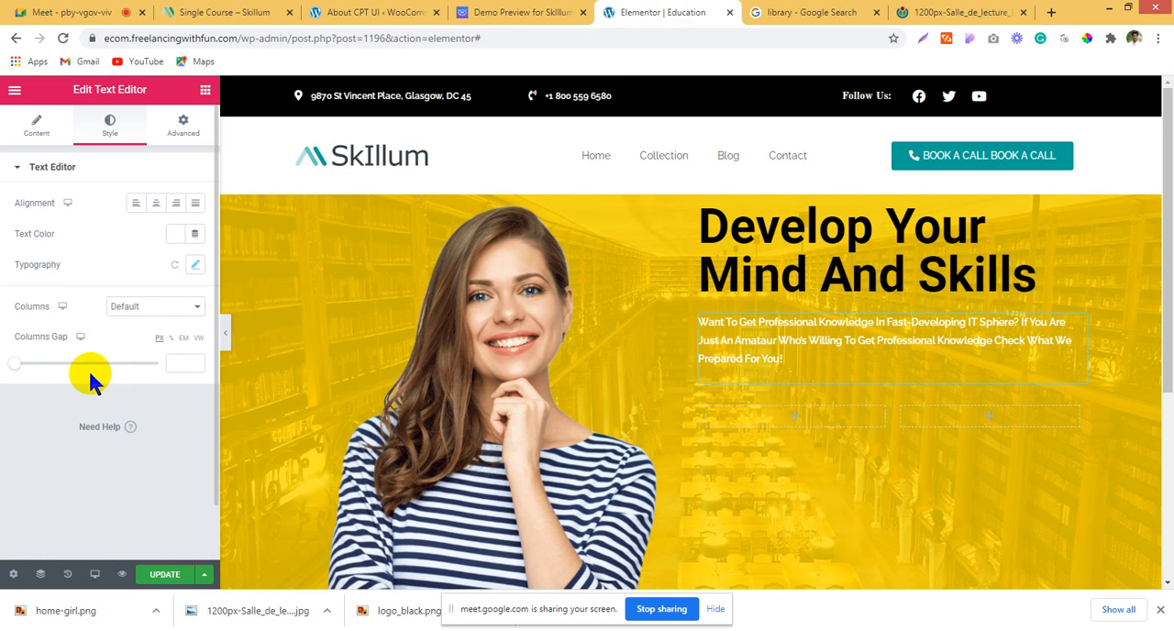
left_click(192, 265)
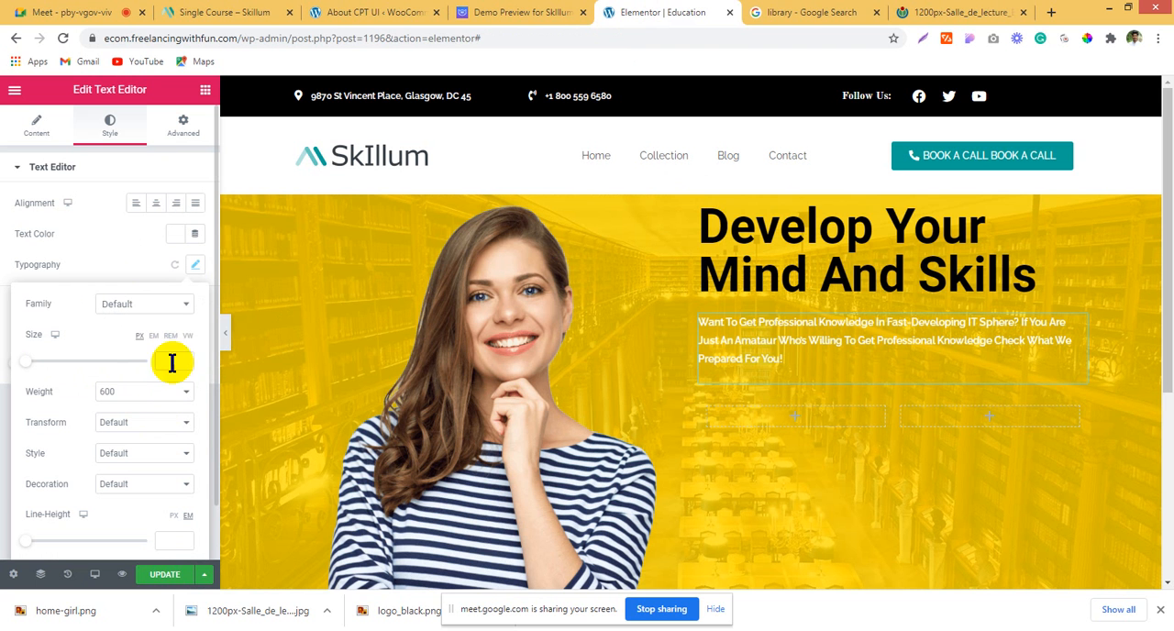
left_click(185, 360)
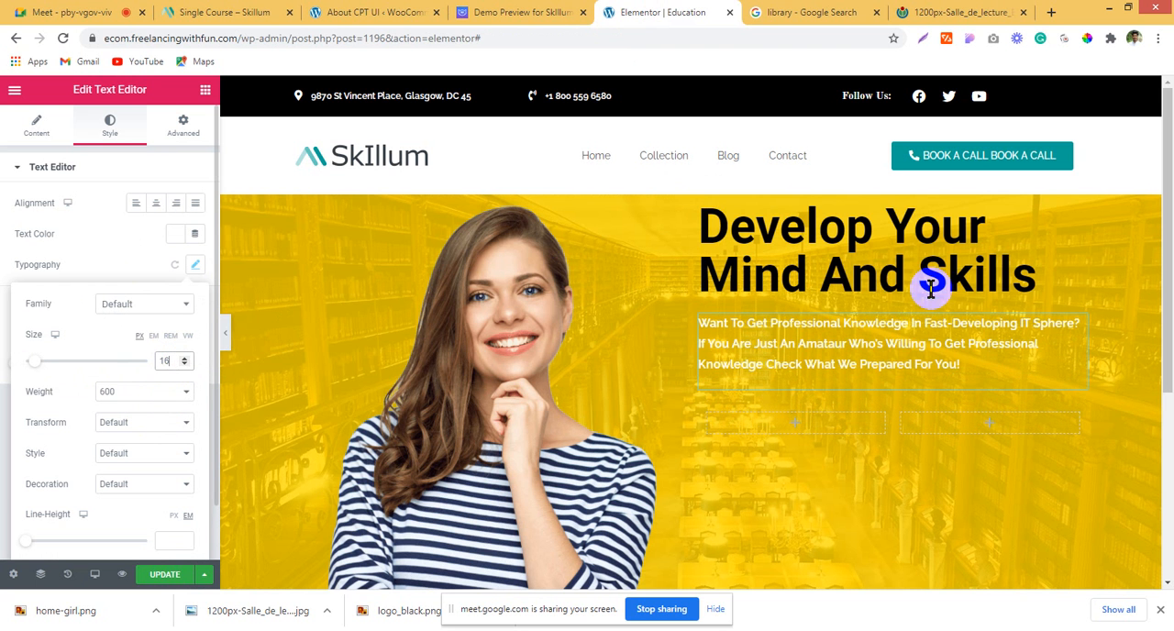
Step: Check the demo's hero buttons, then copy the header's BOOK A CALL button into the first column of the hero's inner section
left_click(573, 11)
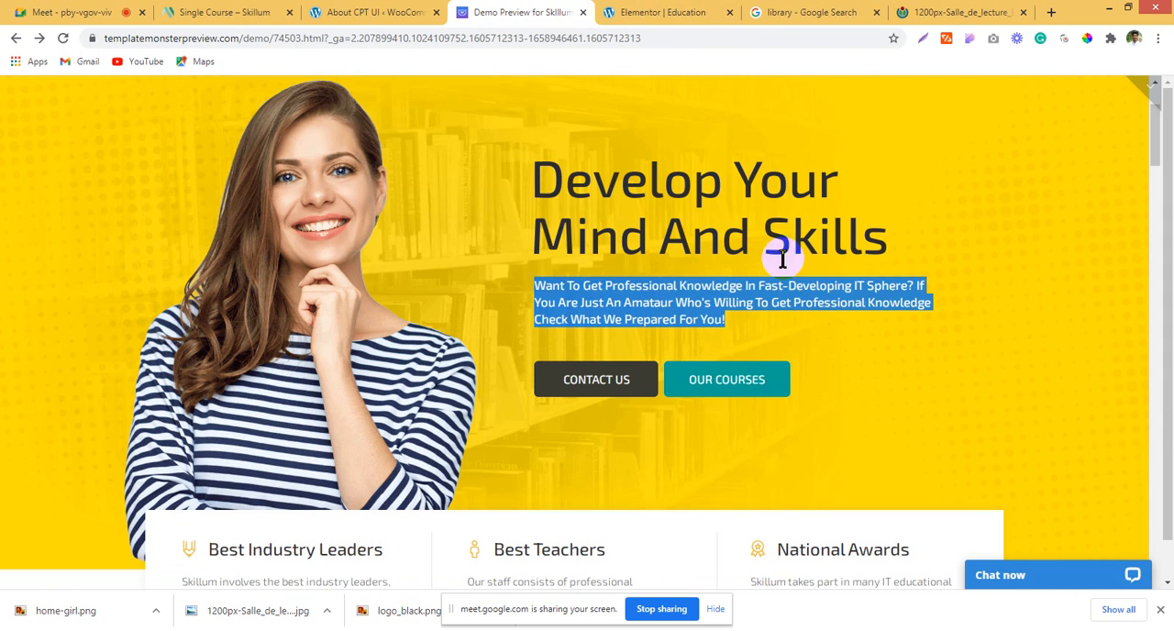
scroll(781, 258, "up", 3)
scroll(776, 264, "down", 3)
left_click(667, 11)
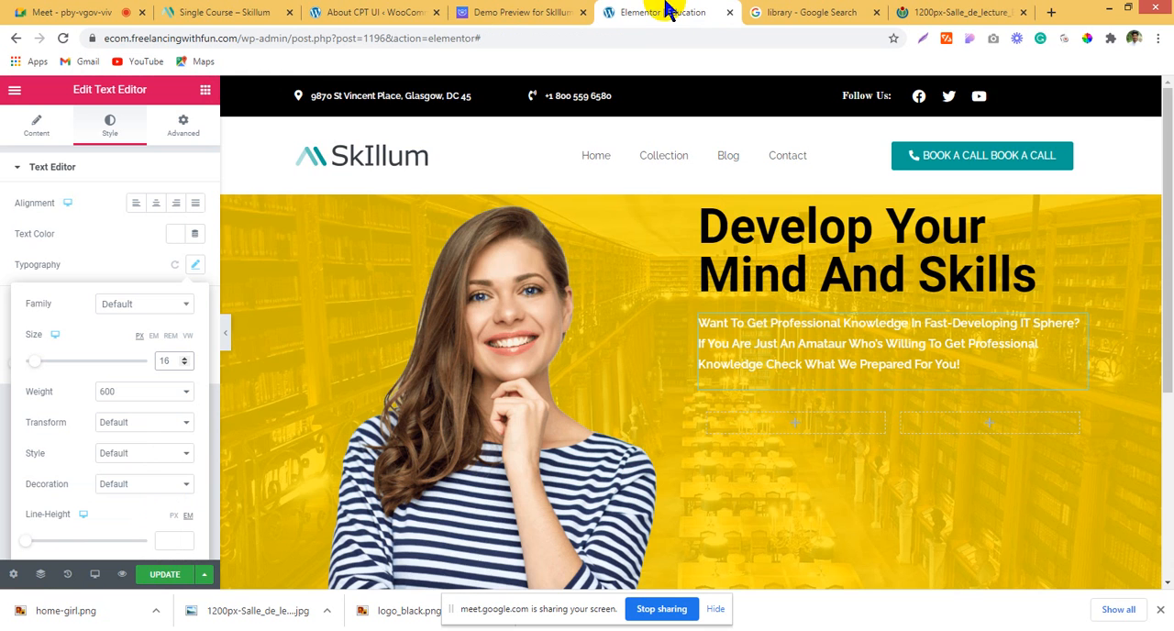
scroll(765, 407, "down", 3)
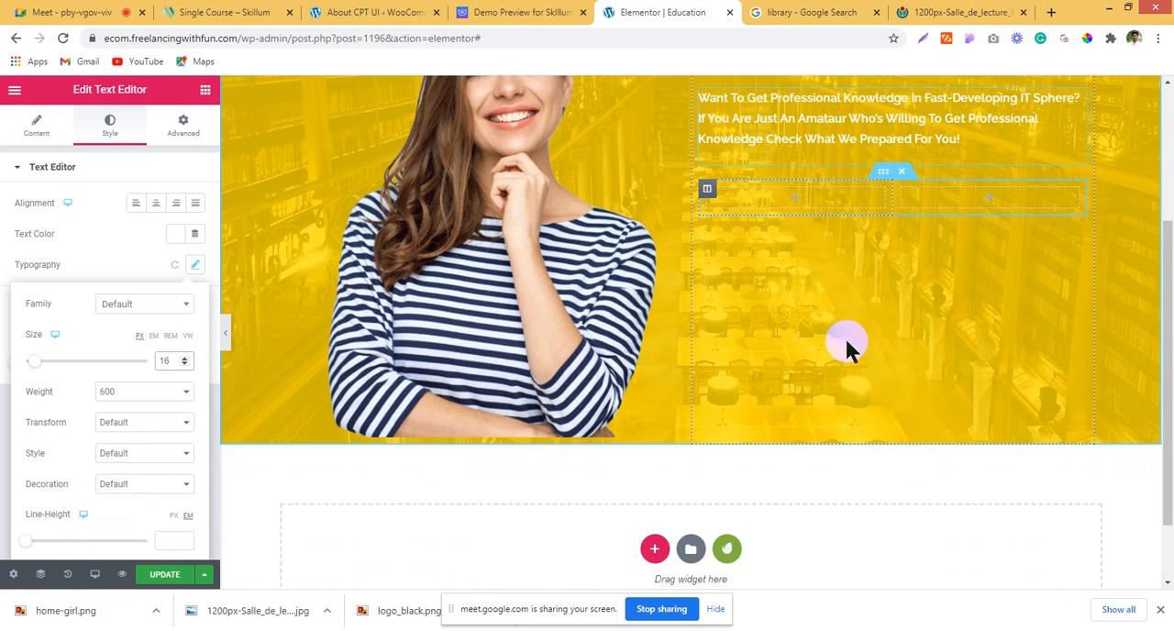
scroll(890, 275, "up", 3)
right_click(961, 157)
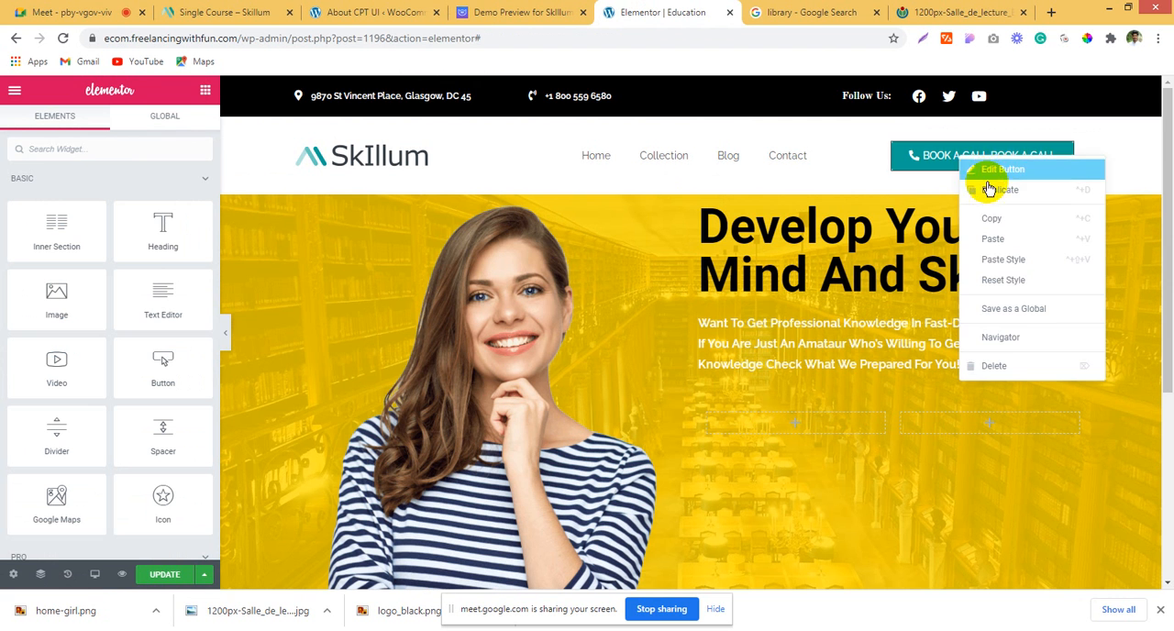
key("Escape")
scroll(776, 363, "down", 1)
right_click(789, 367)
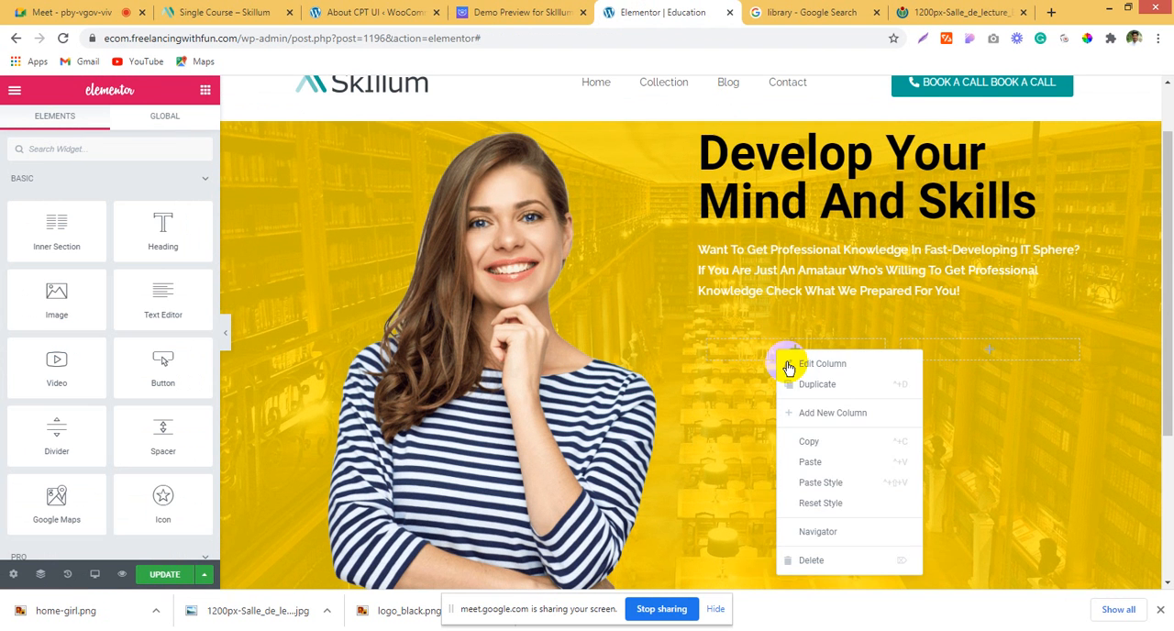
left_click(825, 461)
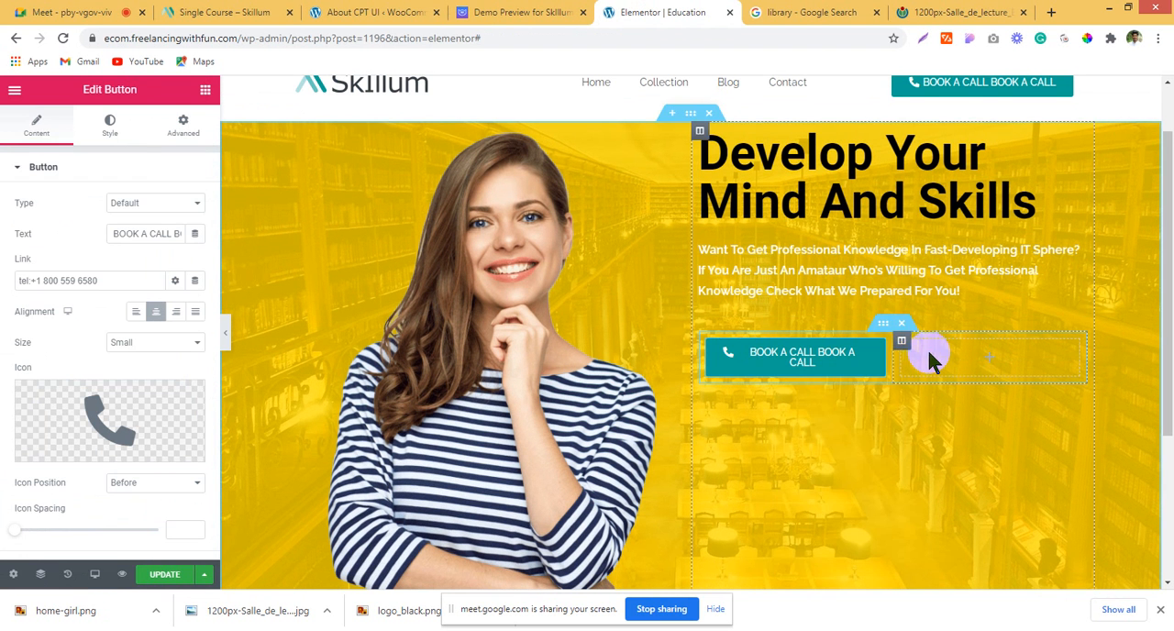
Step: Paste the copied button into the second column of the hero's inner section
right_click(929, 360)
left_click(988, 464)
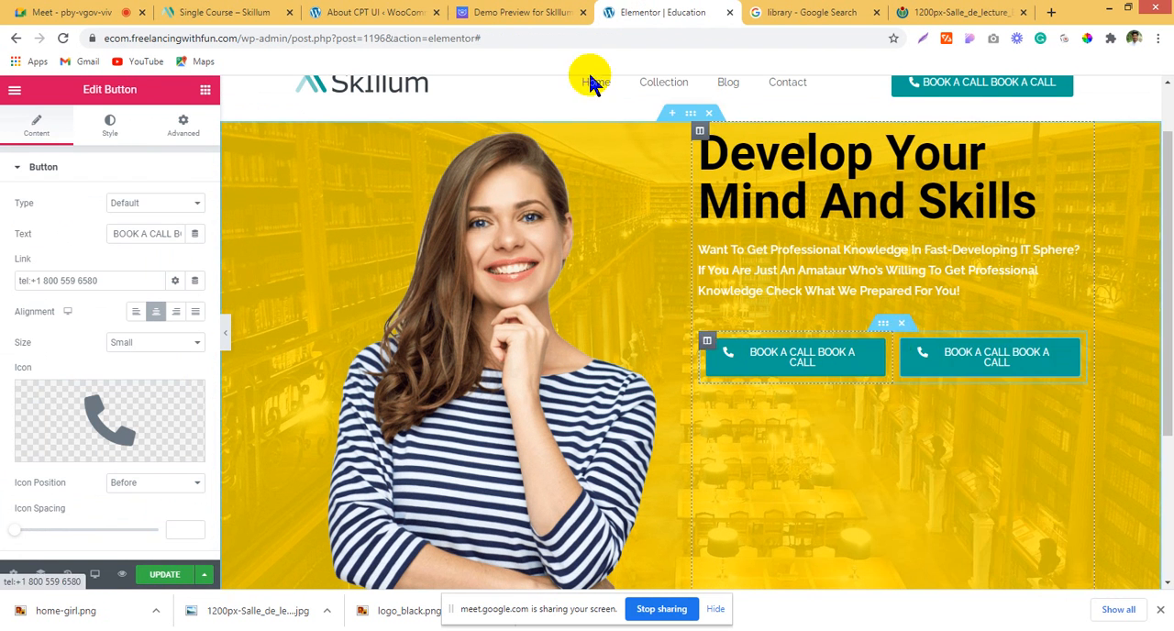
Step: Try to copy only the CONTACT US label from the Skillum demo's hero buttons and return to Elementor
left_click(527, 12)
left_click(521, 320)
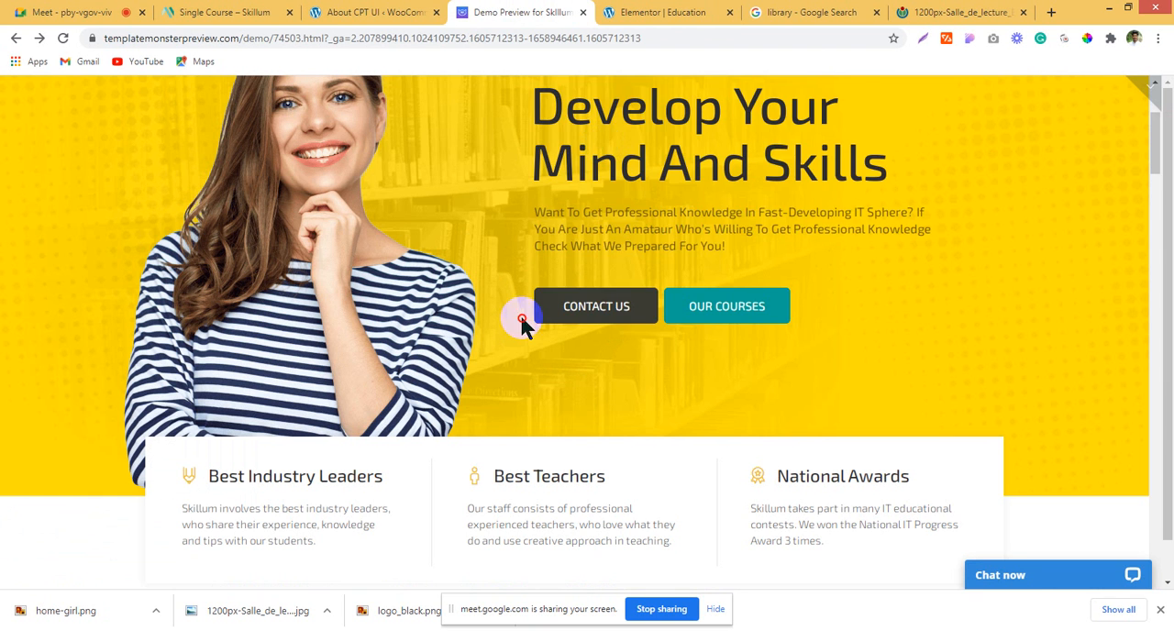
left_click_drag(521, 320, 632, 298)
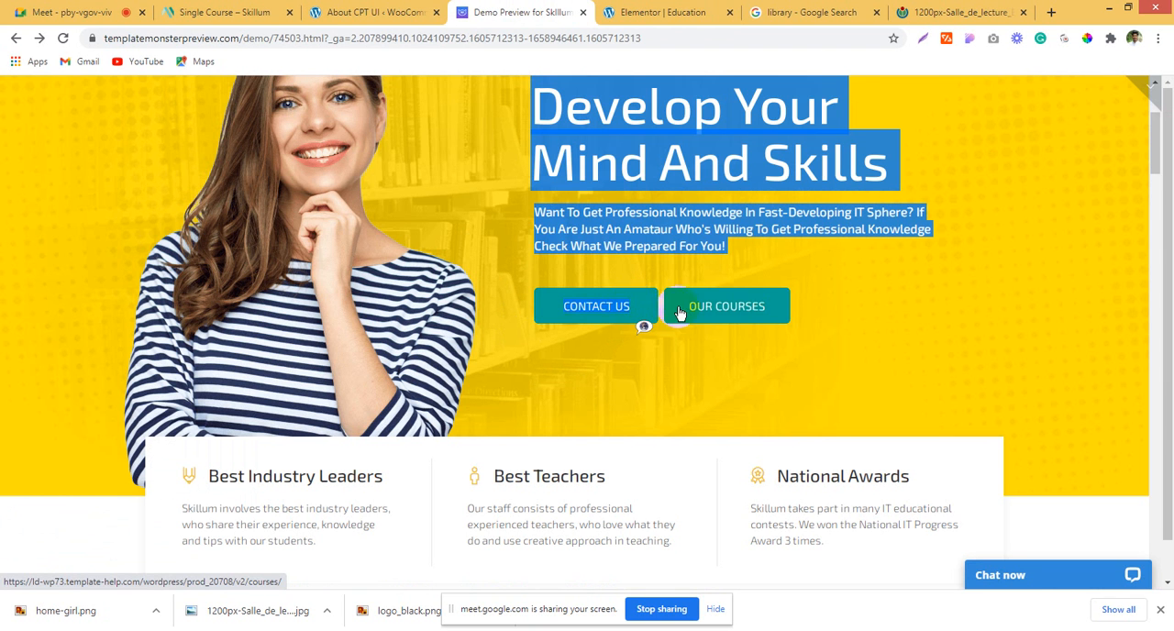
left_click(641, 13)
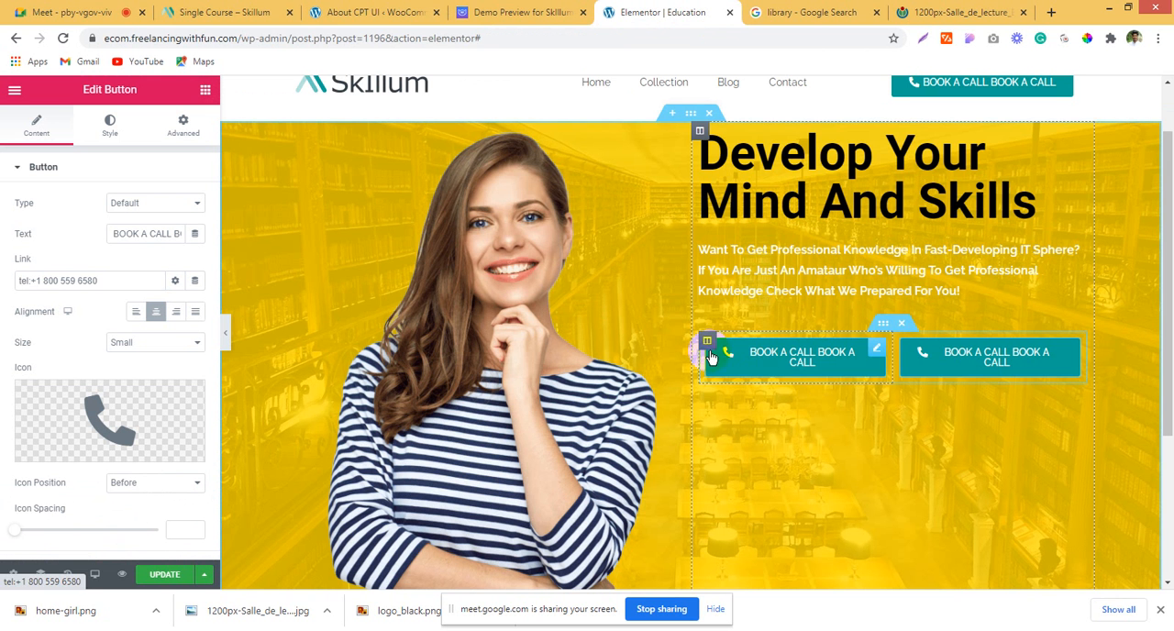
Step: Remove the phone icon from the first hero button
left_click(116, 415)
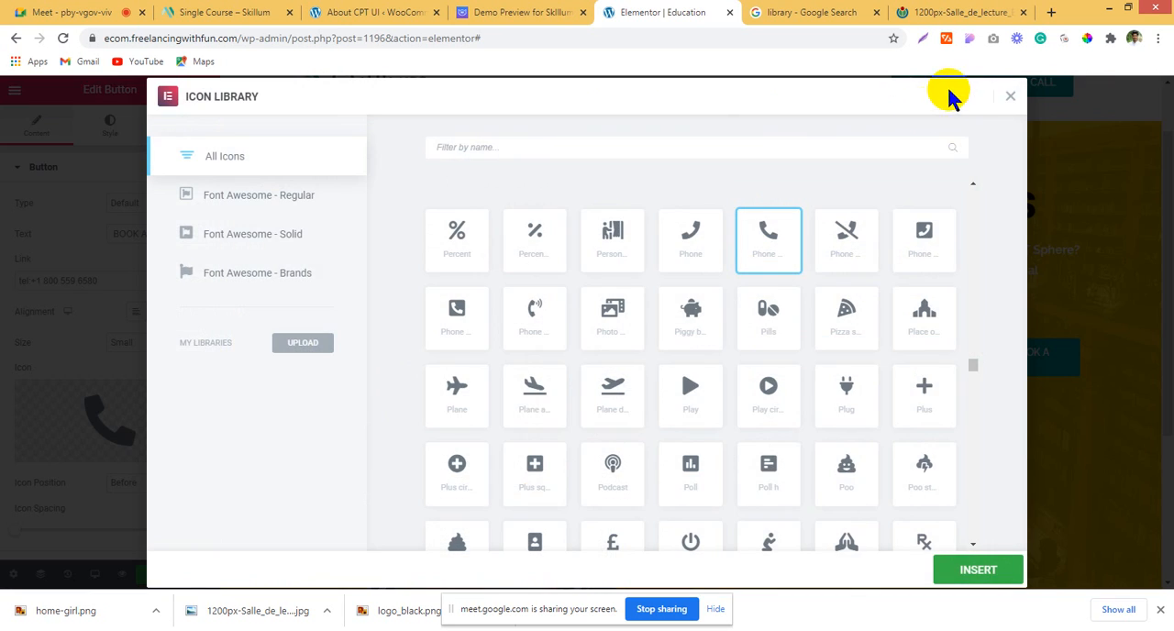
left_click(1009, 97)
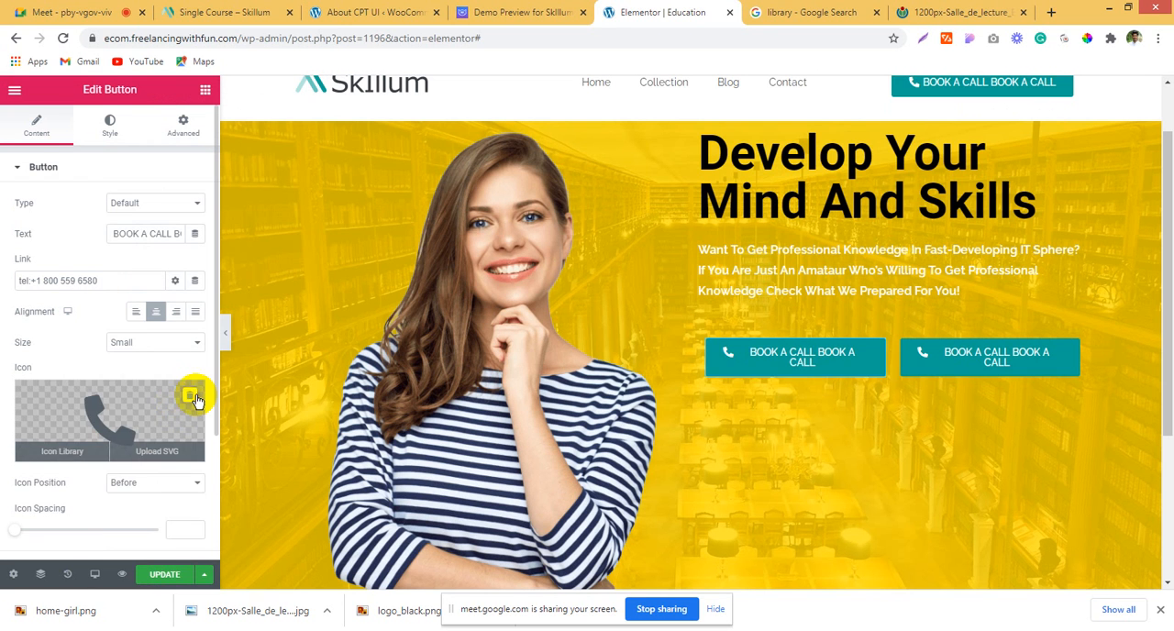
left_click(191, 396)
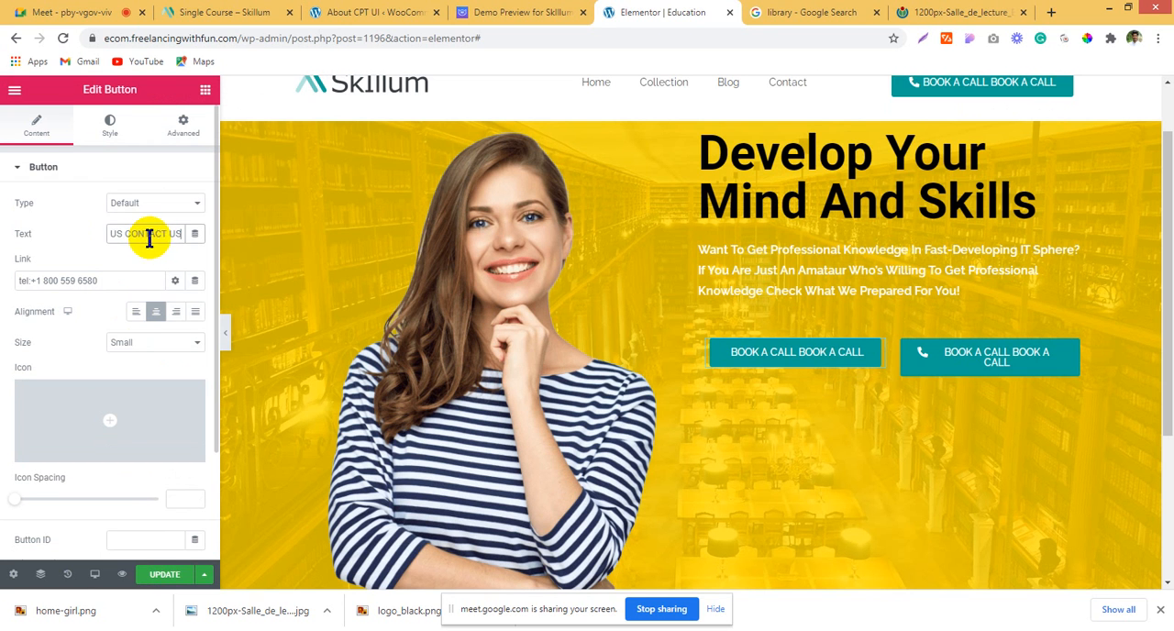
Step: Copy the CONTACT US and OUR COURSES labels from the Skillum demo's hero and return to Elementor
left_click(516, 12)
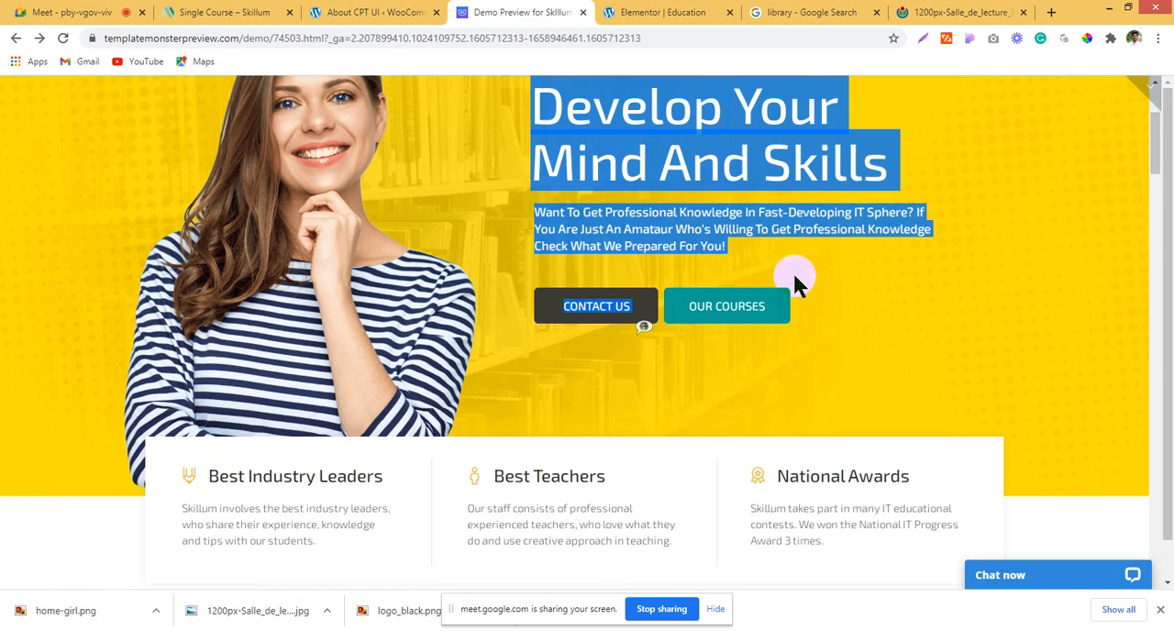
left_click(906, 294)
left_click(603, 313)
right_click(603, 312)
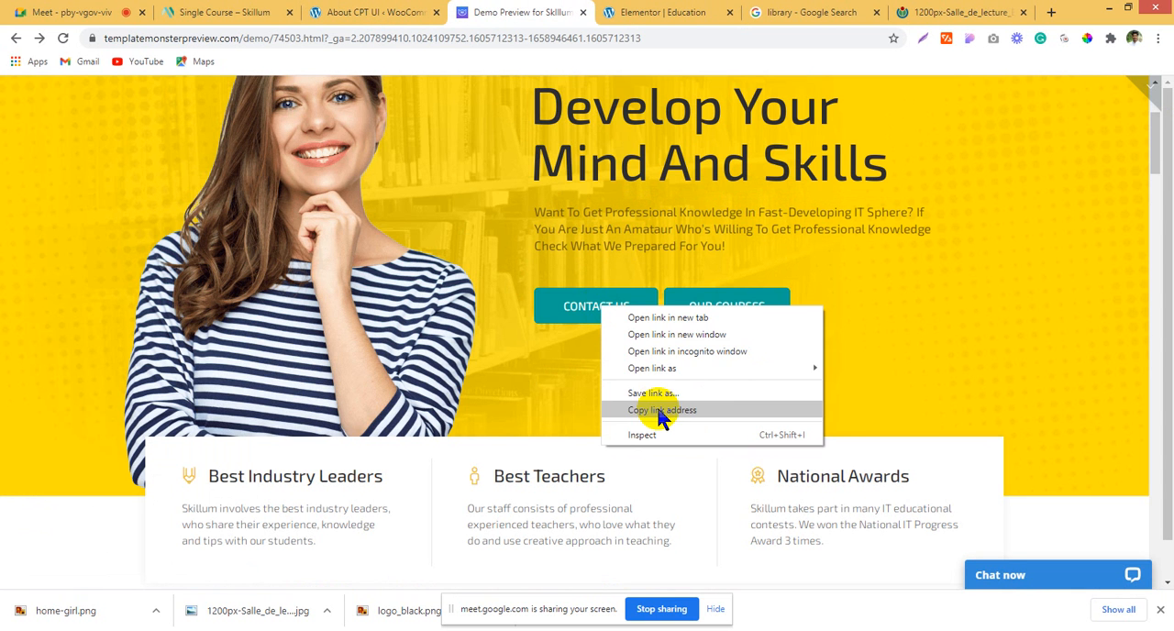
left_click(656, 410)
left_click(586, 306)
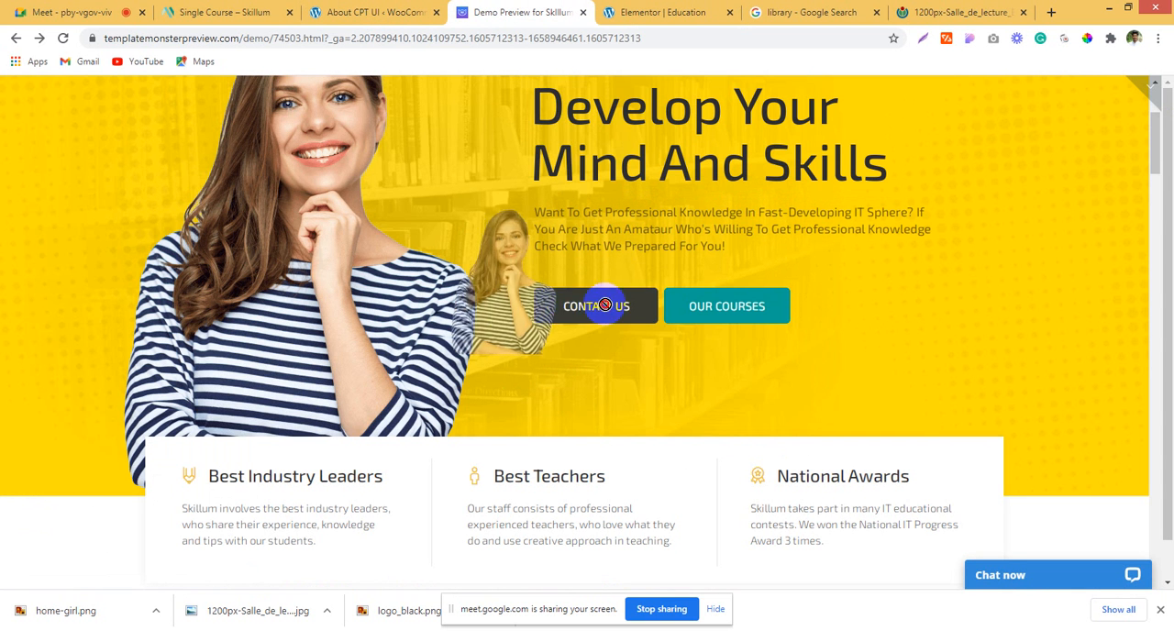
left_click_drag(794, 309, 555, 306)
left_click(702, 13)
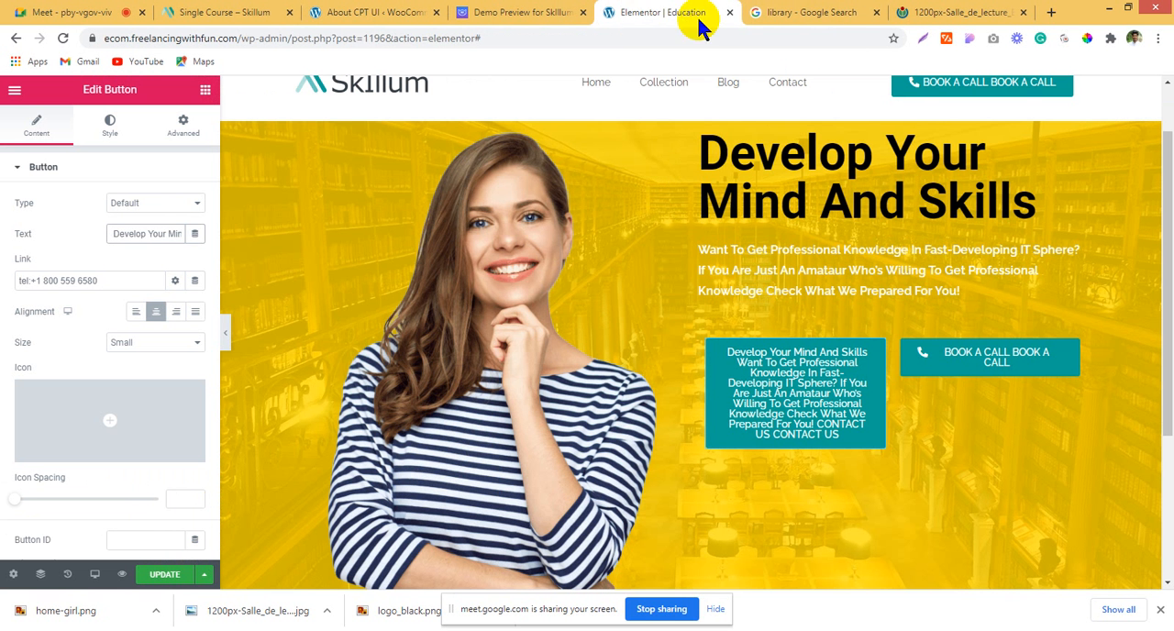
Step: Replace the first hero button's text with CONTACT US only
left_click(830, 388)
left_click(143, 236)
key("ctrl+a")
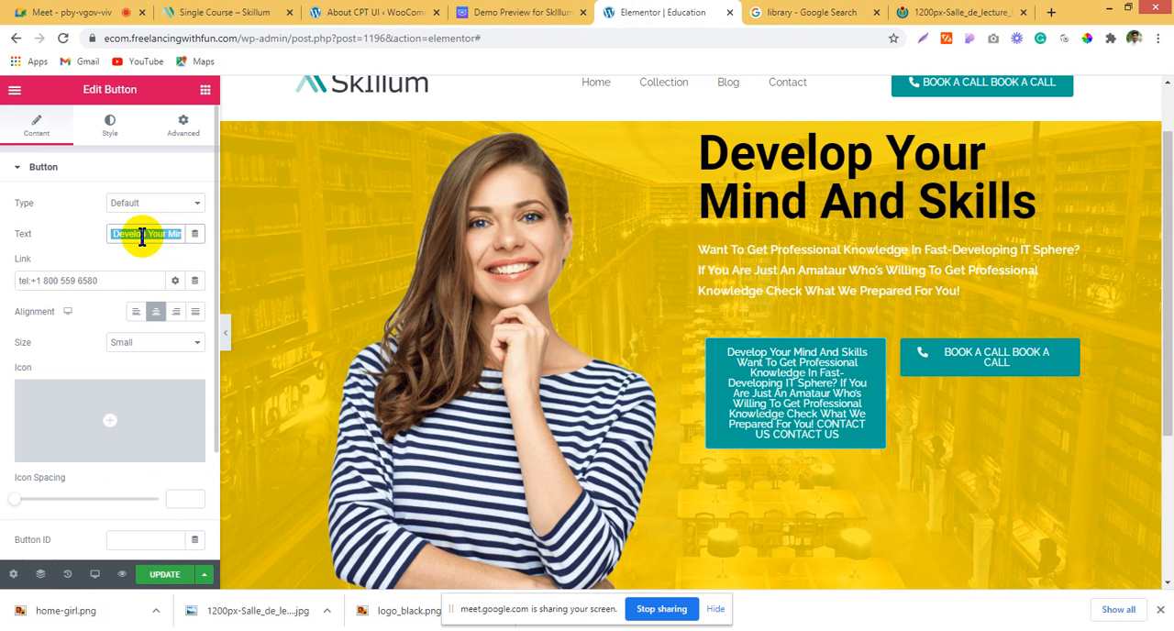
key("ctrl+v")
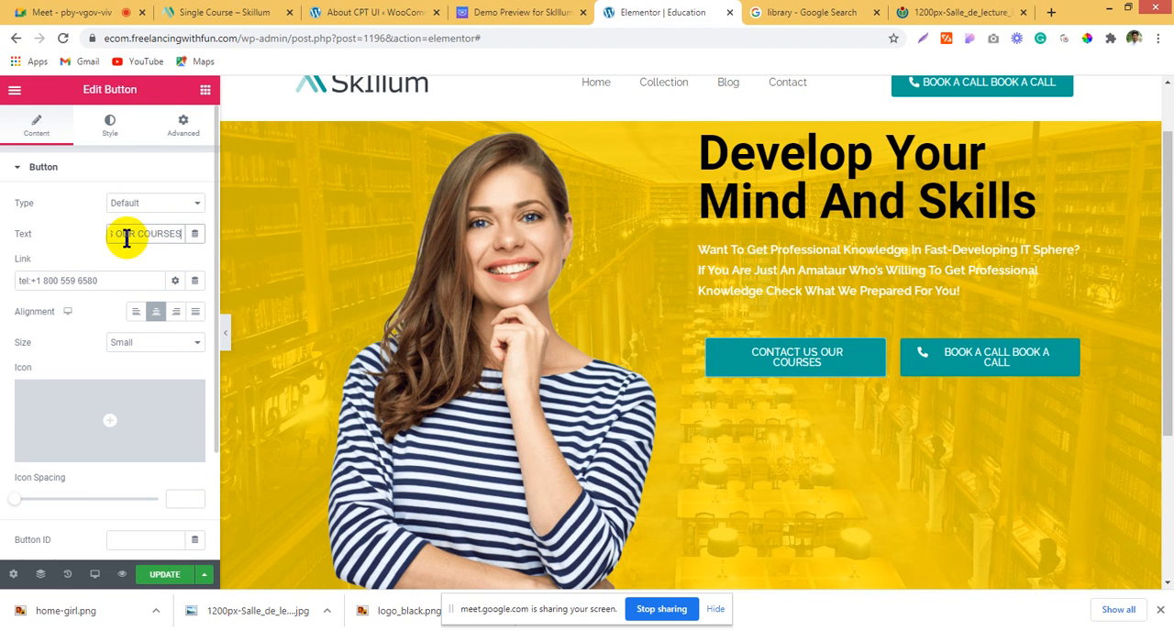
left_click_drag(116, 233, 205, 244)
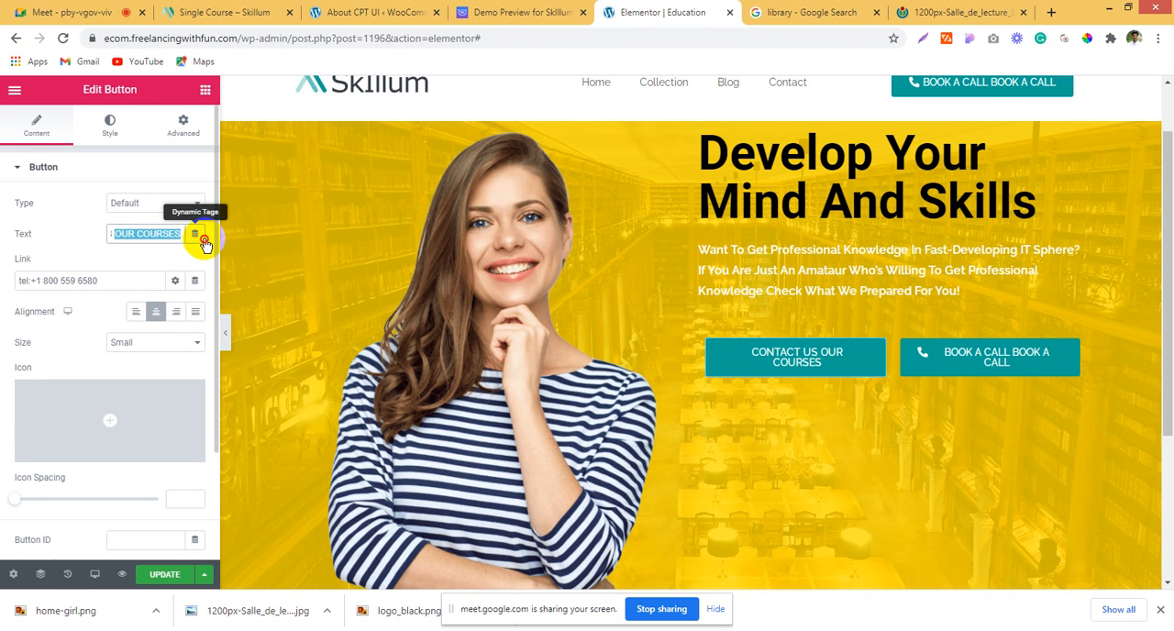
key("BackSpace")
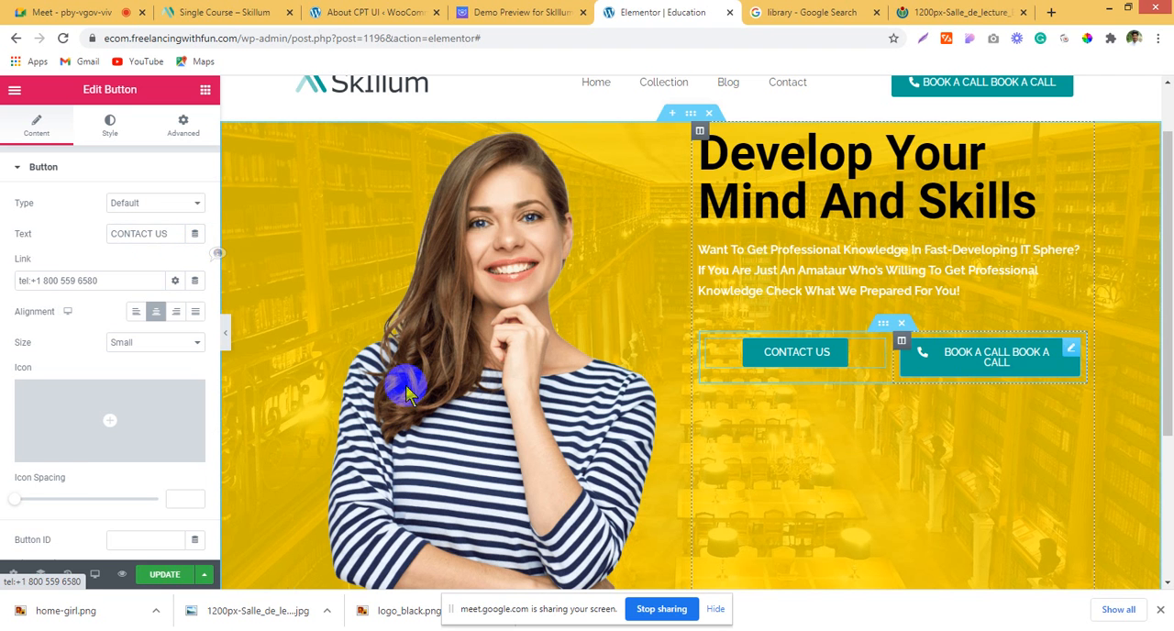
Step: Set the second hero button's text to OUR COURSES, with no icon and no link
left_click(192, 393)
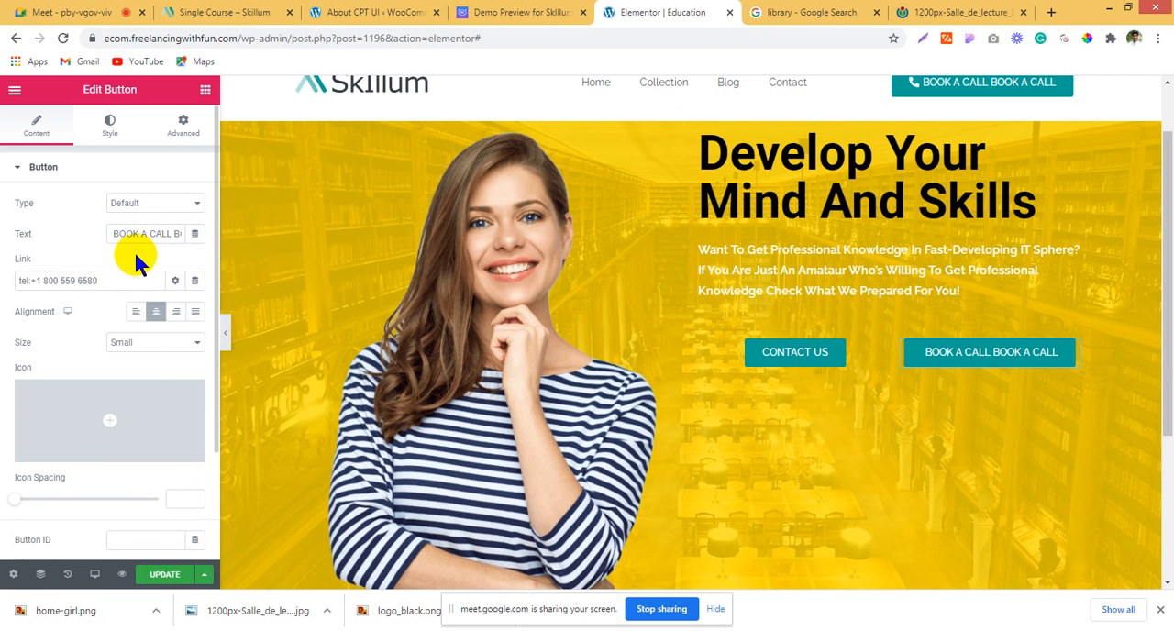
key("ctrl+v")
left_click_drag(101, 280, 36, 280)
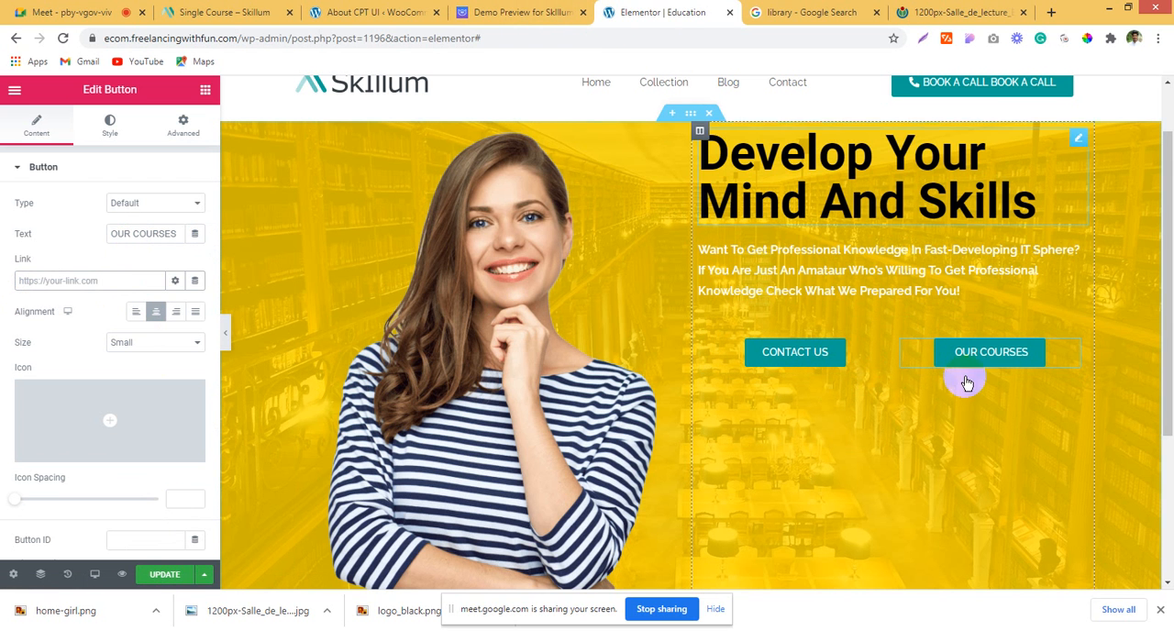
Step: Check the demo's button layout, then left-align both hero buttons with the first inner column narrowed to about 30%
left_click(376, 12)
left_click(514, 12)
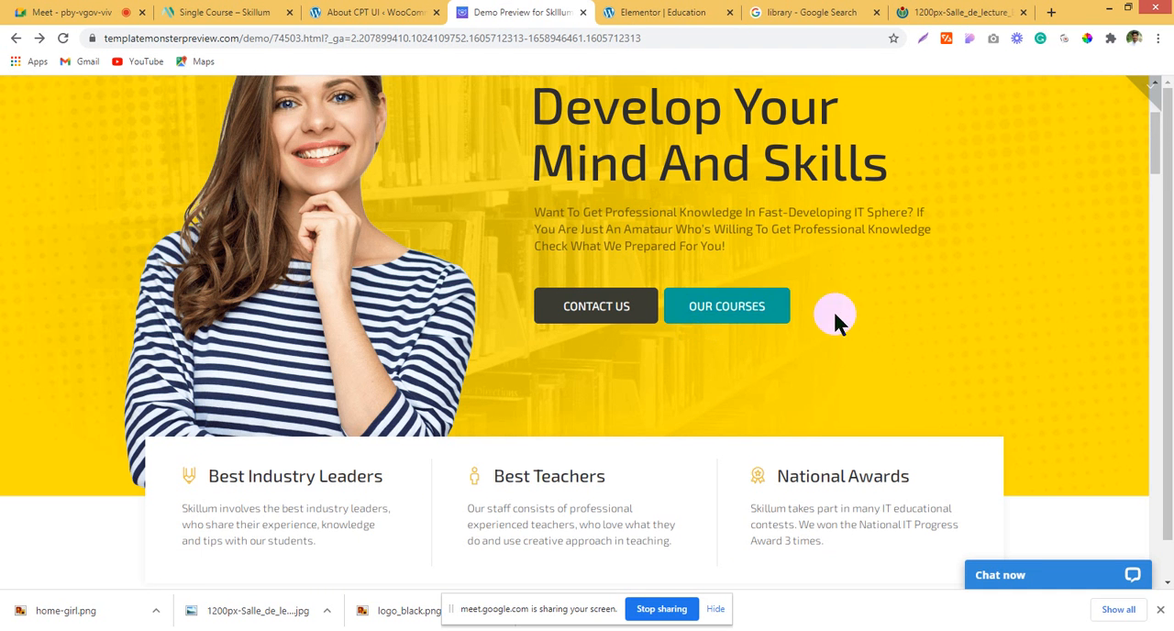
left_click(660, 12)
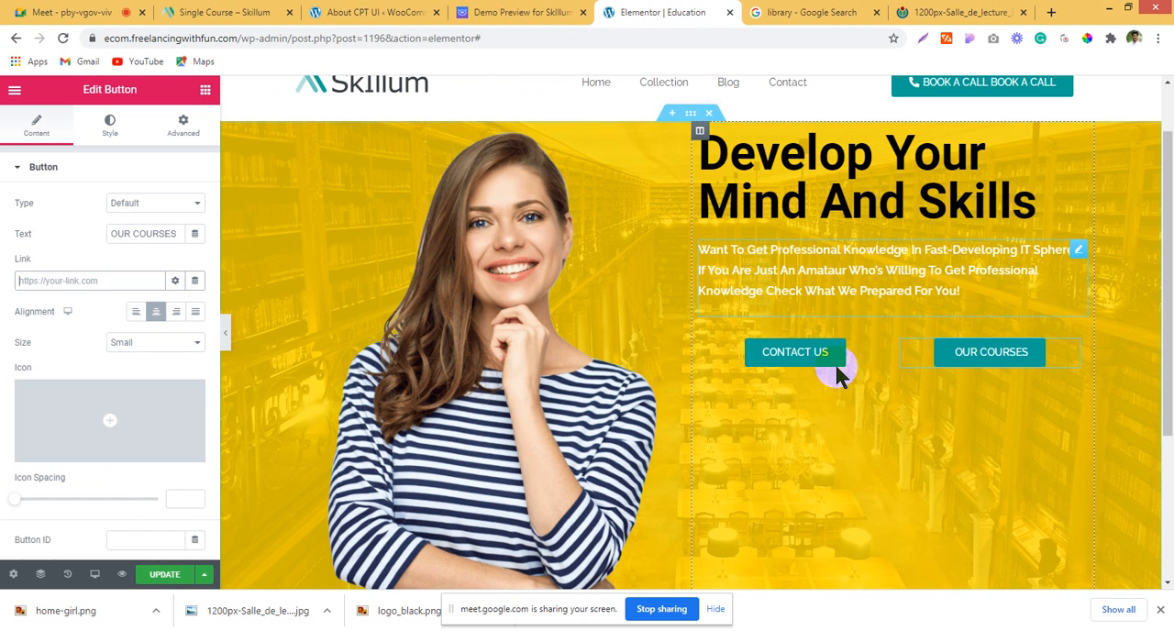
left_click(706, 366)
left_click(135, 311)
left_click_drag(948, 372, 823, 355)
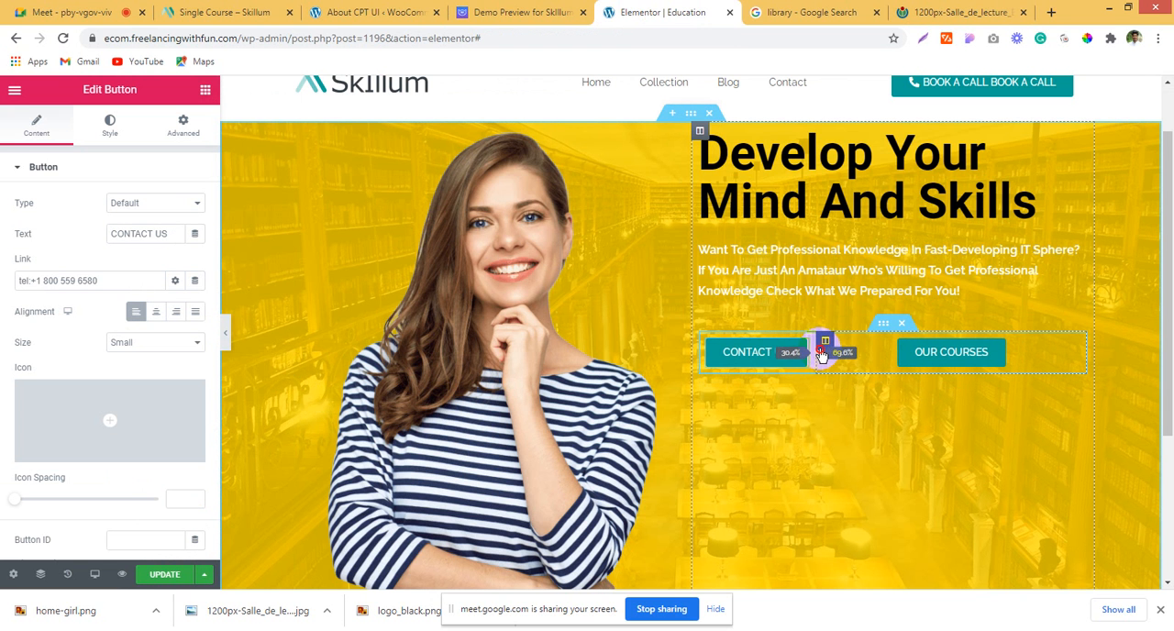
left_click(852, 360)
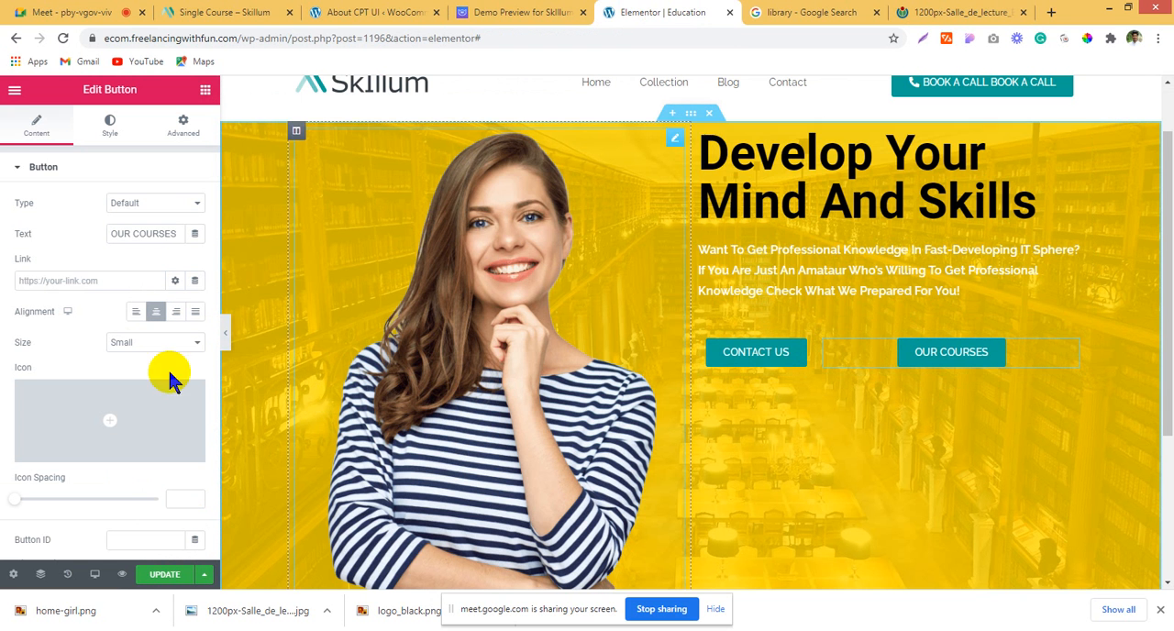
left_click(151, 314)
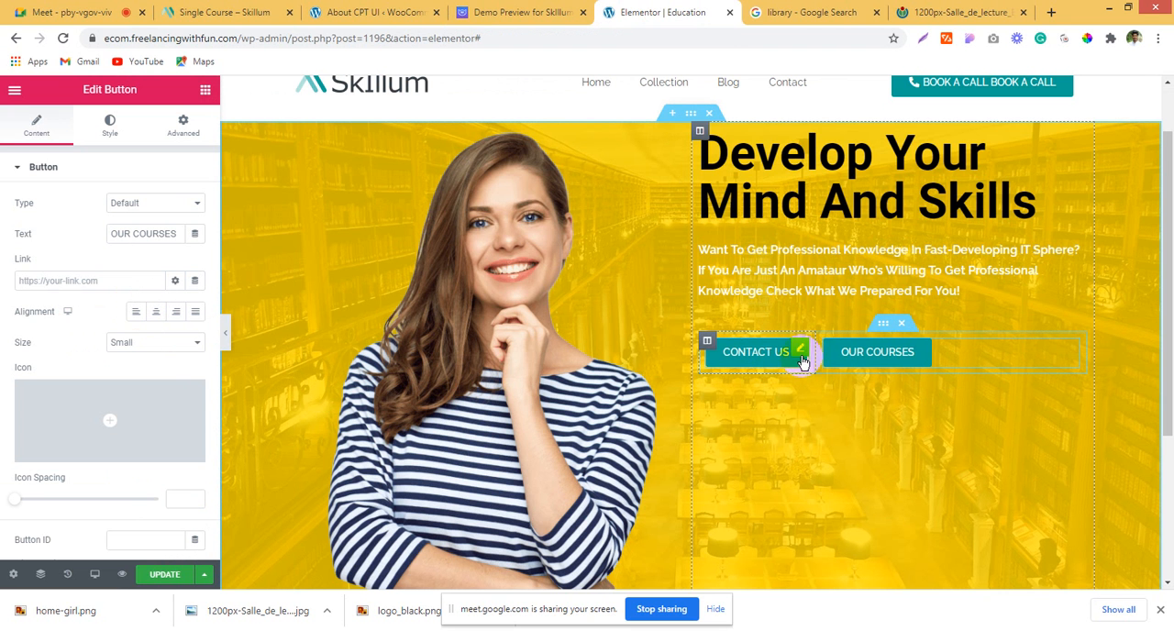
Step: Set the margin and padding to 0 on all sides for both columns of the hero's inner section
left_click(706, 339)
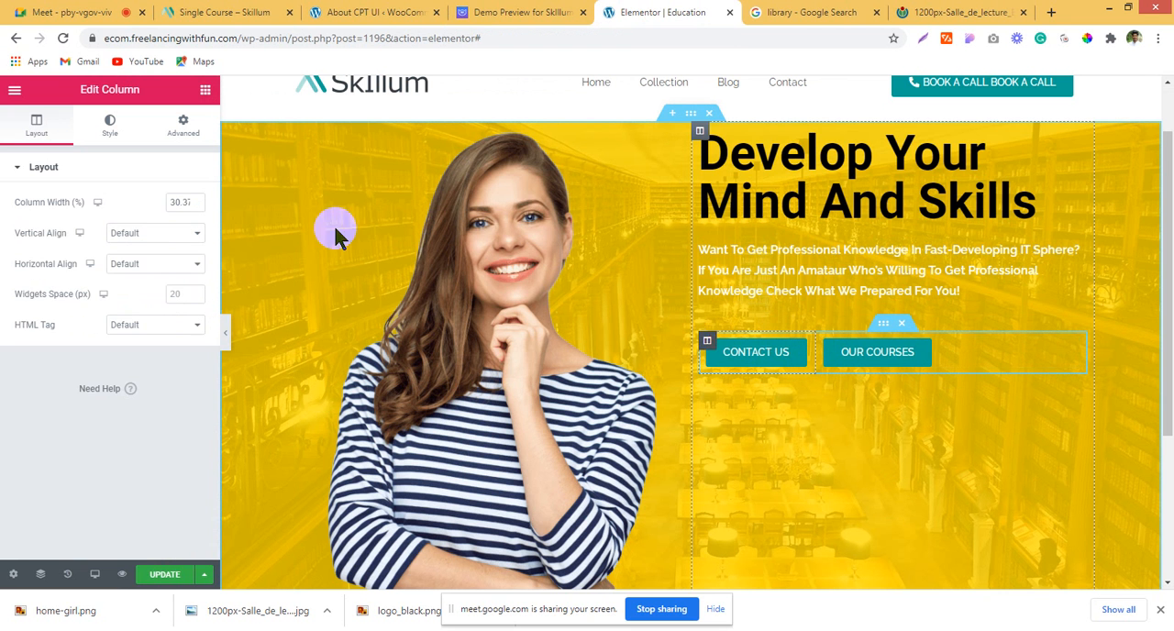
left_click(181, 128)
left_click(197, 231)
left_click(195, 297)
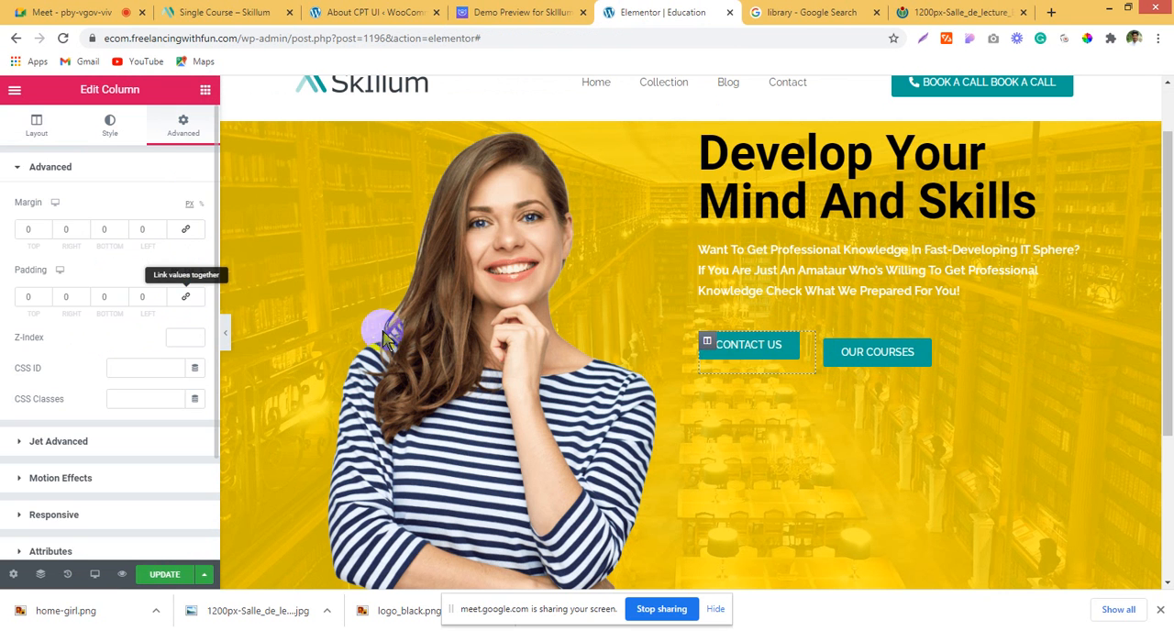
left_click(825, 342)
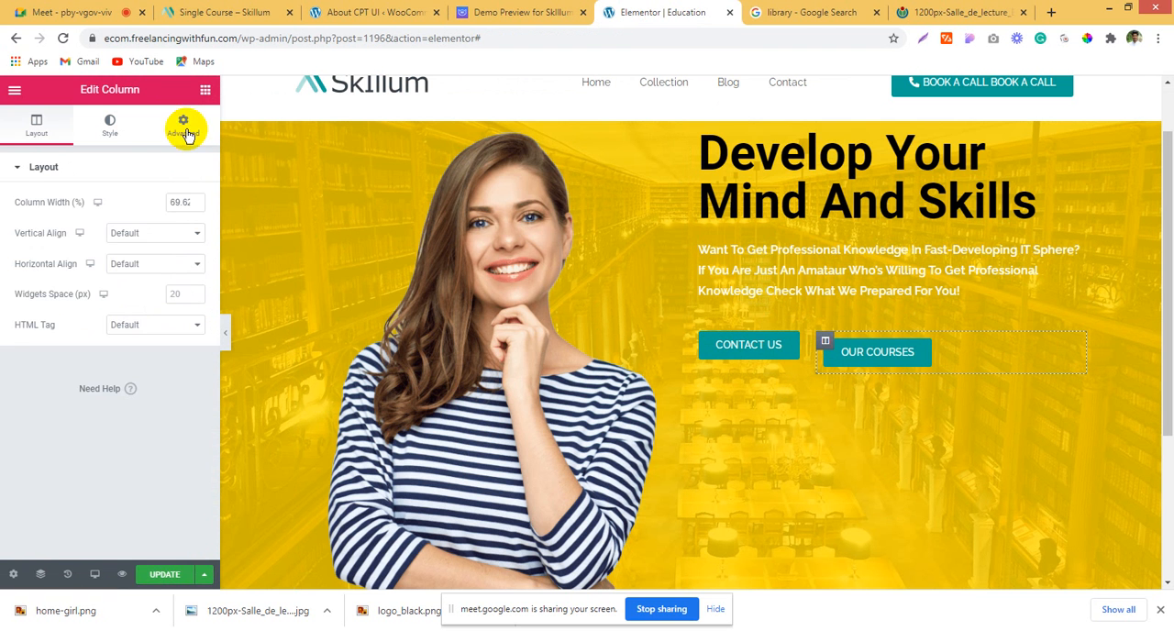
left_click(182, 125)
left_click(185, 230)
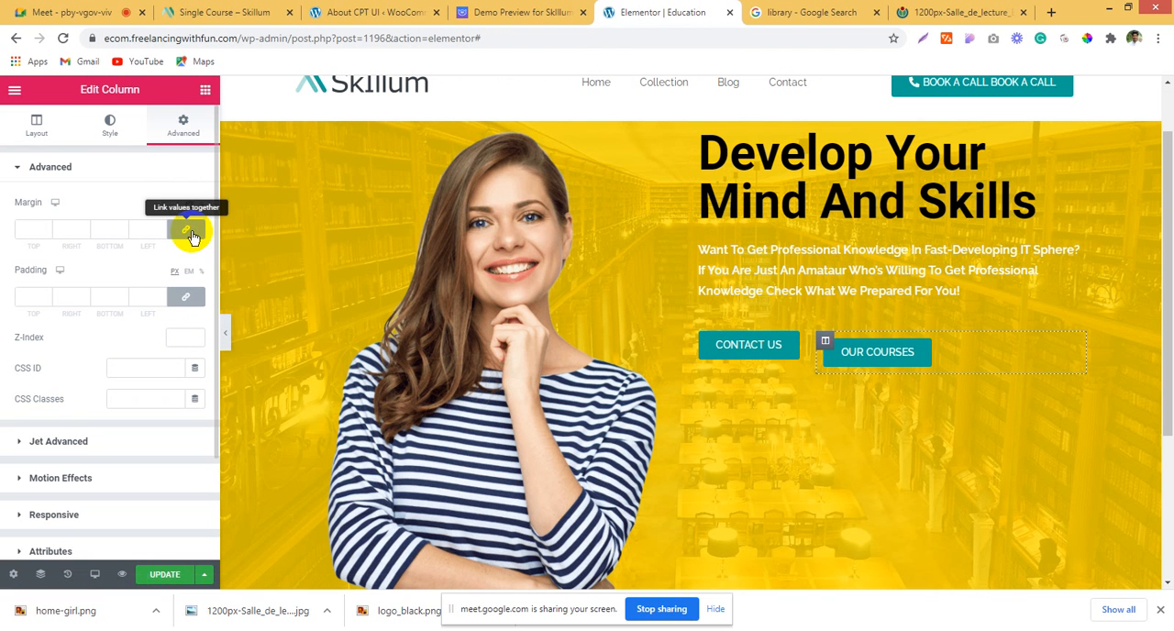
left_click(184, 304)
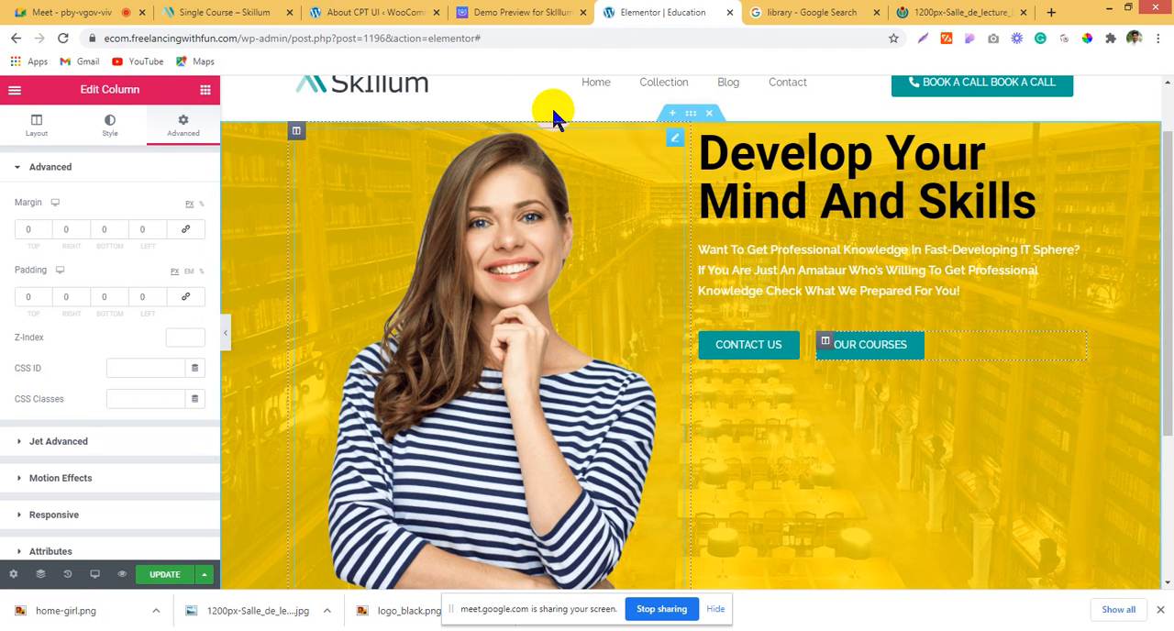
Step: Check the Skillum demo's hero buttons, then set the CONTACT US button's background color to dark gray in Elementor
left_click(454, 9)
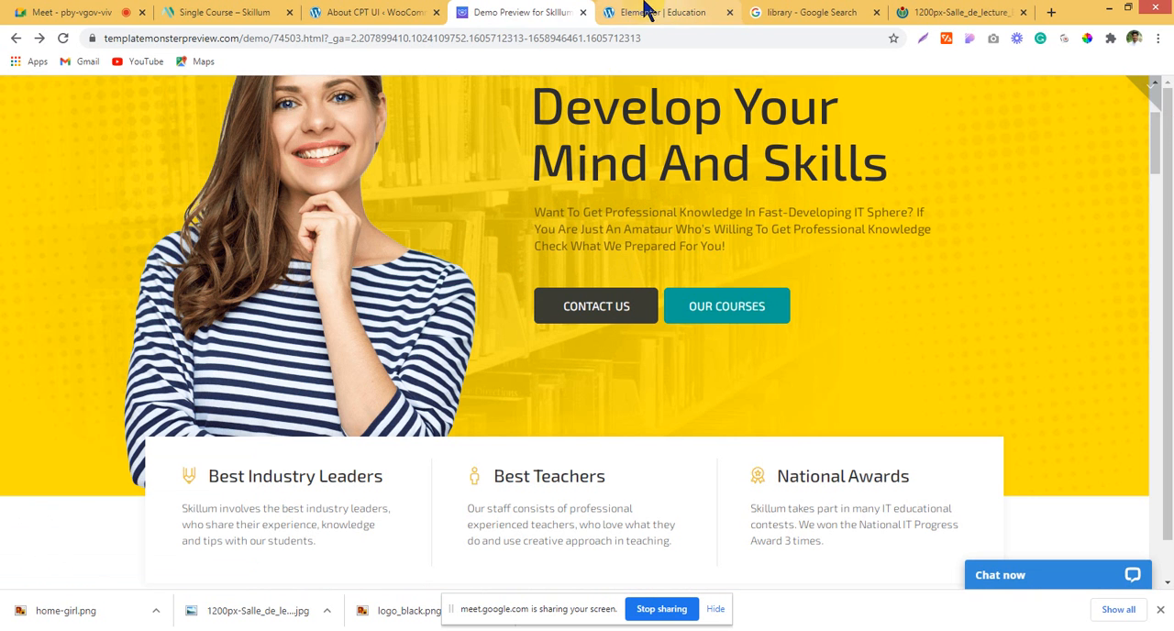
left_click(618, 28)
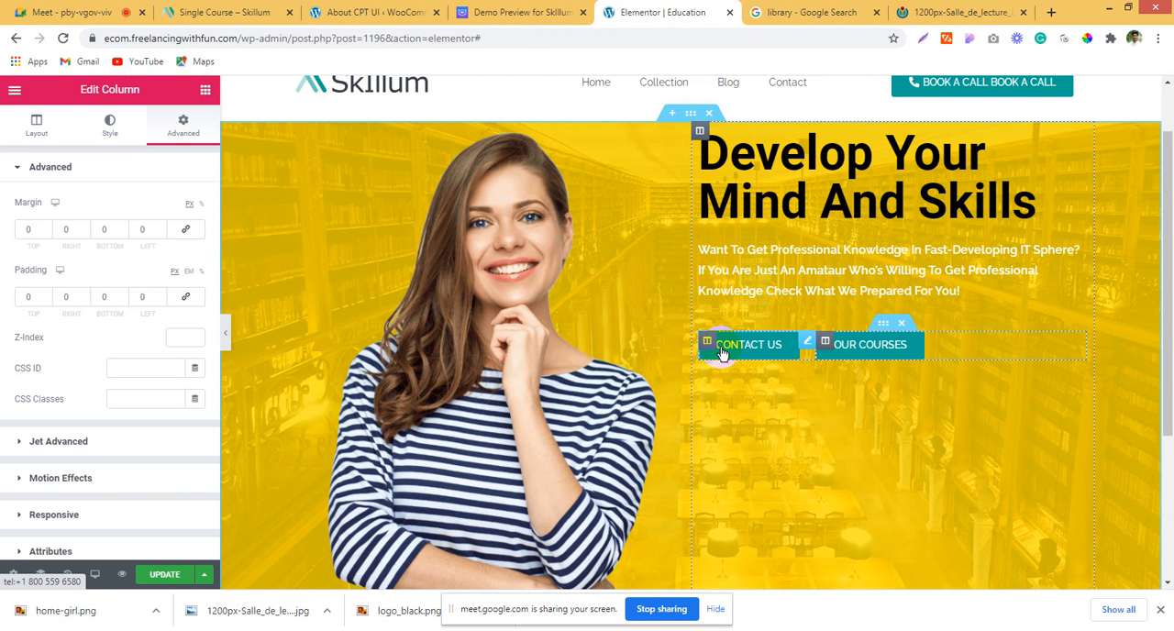
left_click(111, 129)
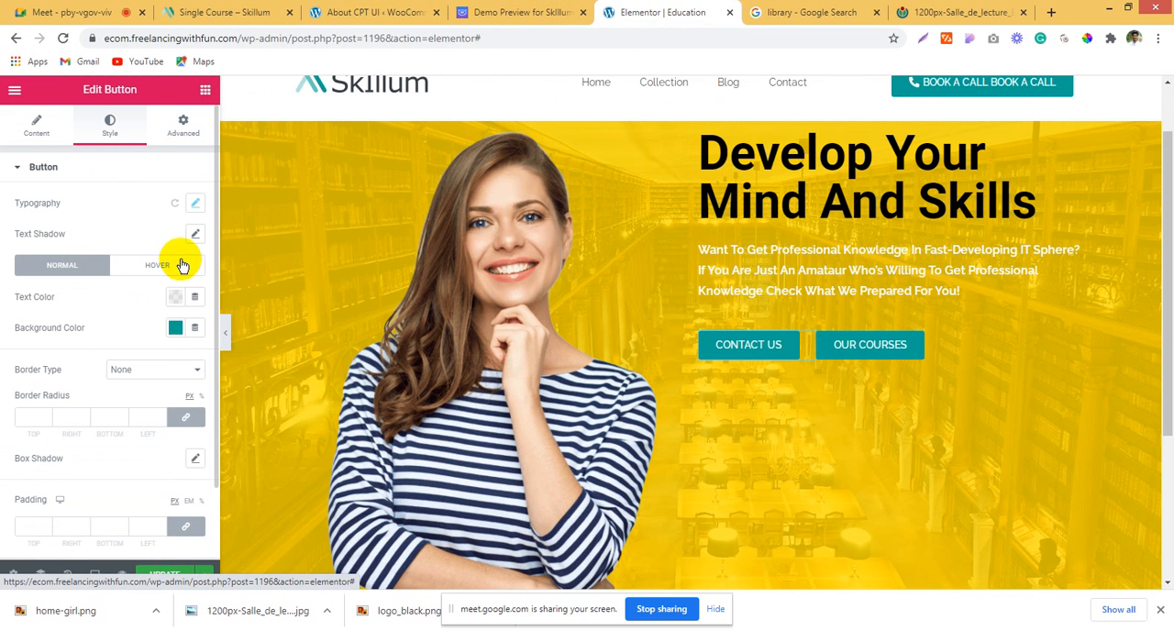
left_click(174, 329)
mouse_move(124, 474)
left_mouse_down()
mouse_move(91, 498)
mouse_move(99, 471)
left_mouse_up()
left_click(3, 348)
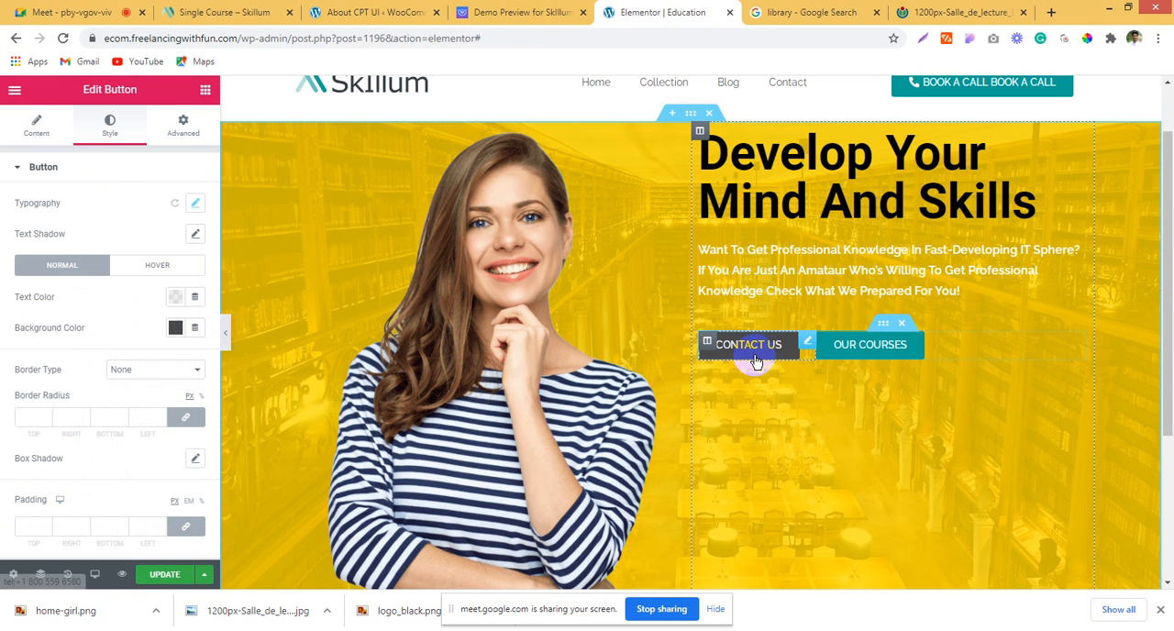
Step: Copy the OUR COURSES button's teal background color and set it as the CONTACT US button's hover background color
left_click(922, 360)
left_click(110, 127)
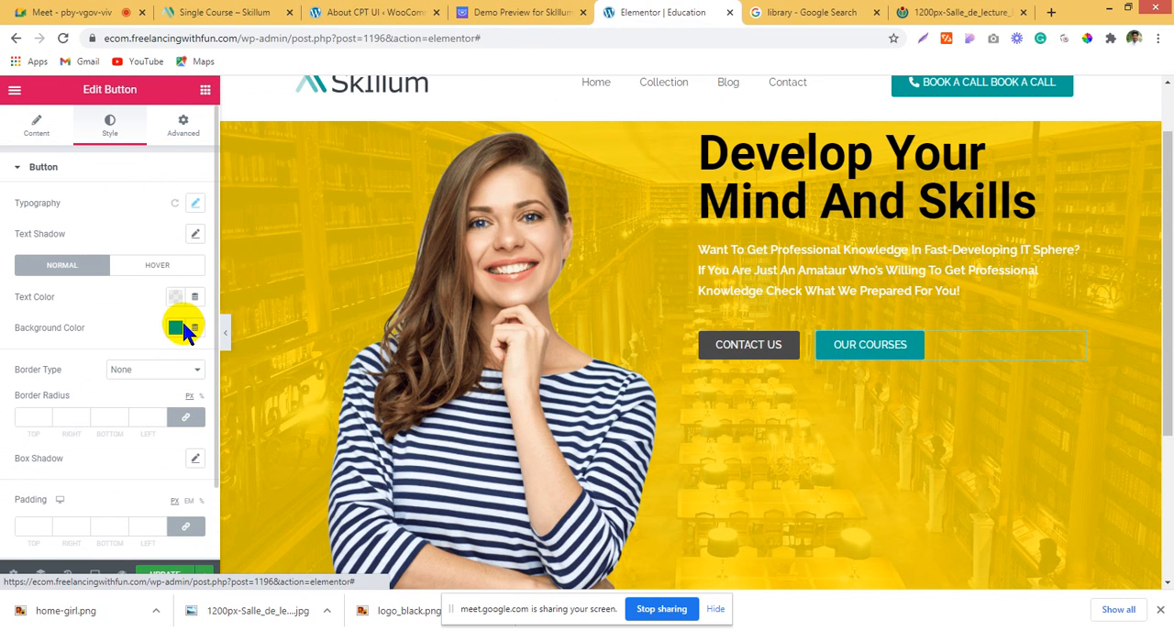
left_click(174, 327)
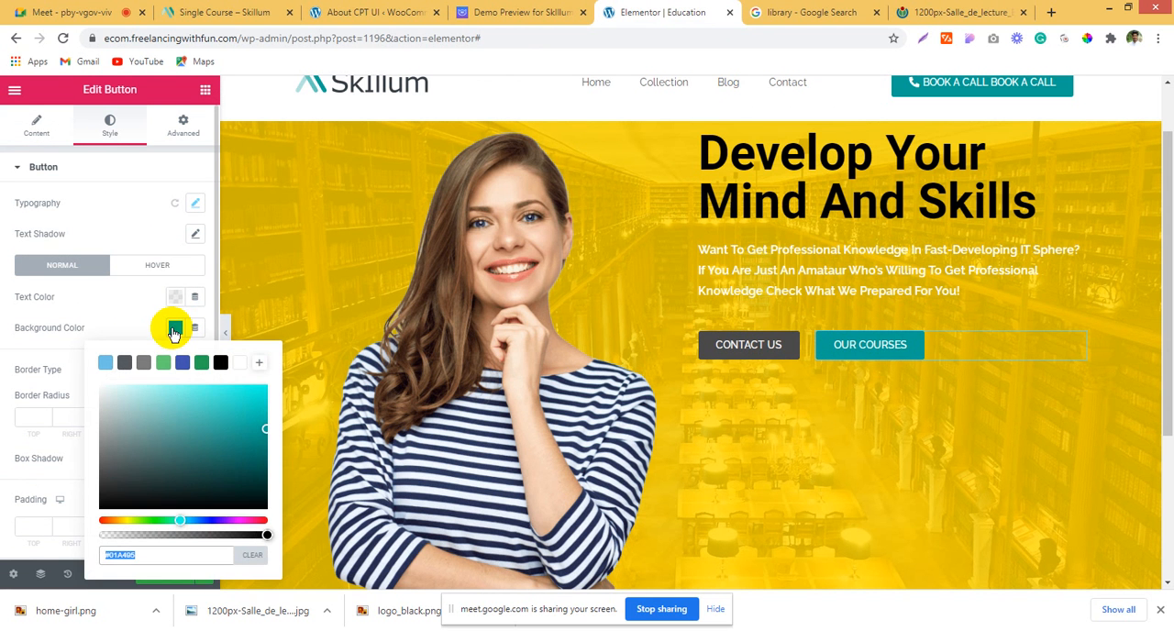
left_click(794, 346)
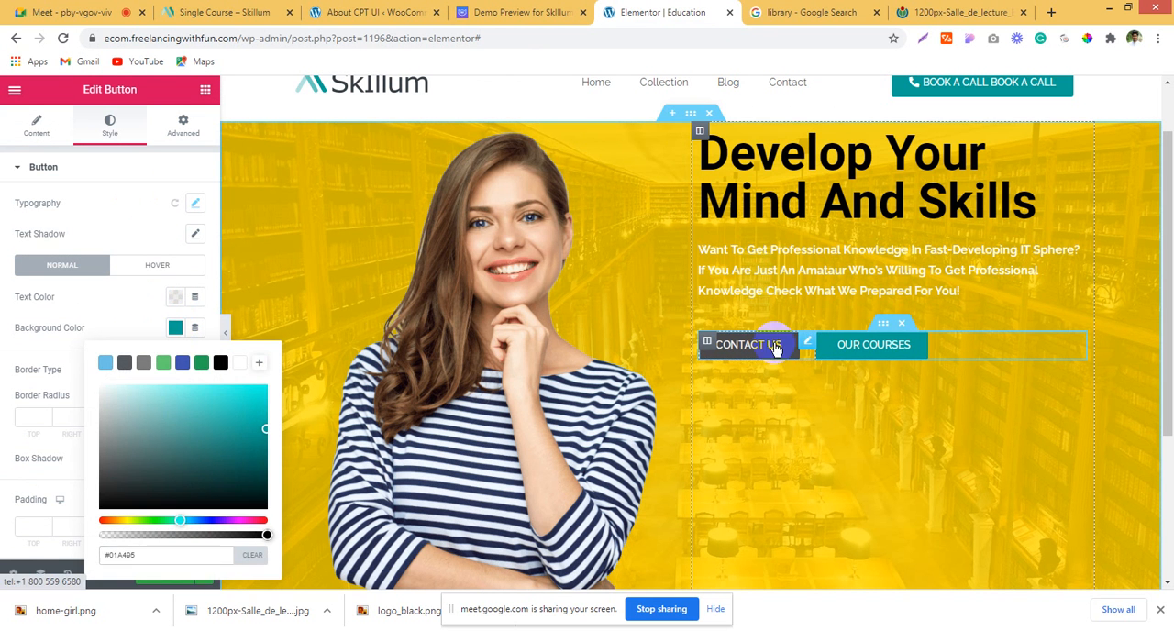
left_click(36, 133)
left_click(110, 129)
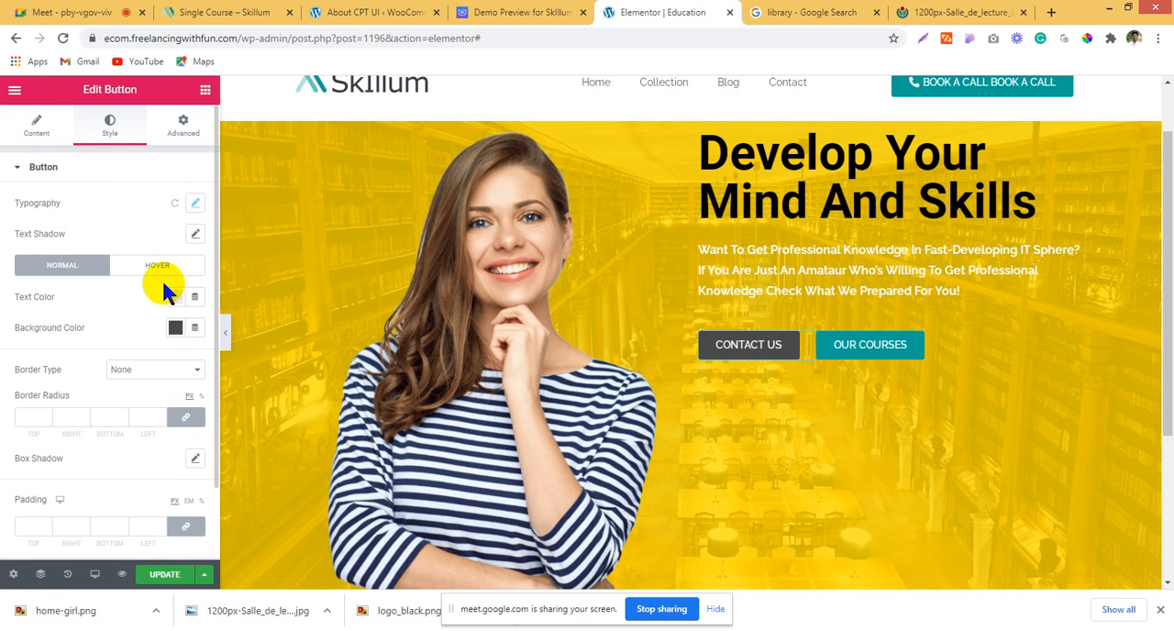
left_click(157, 265)
left_click(175, 327)
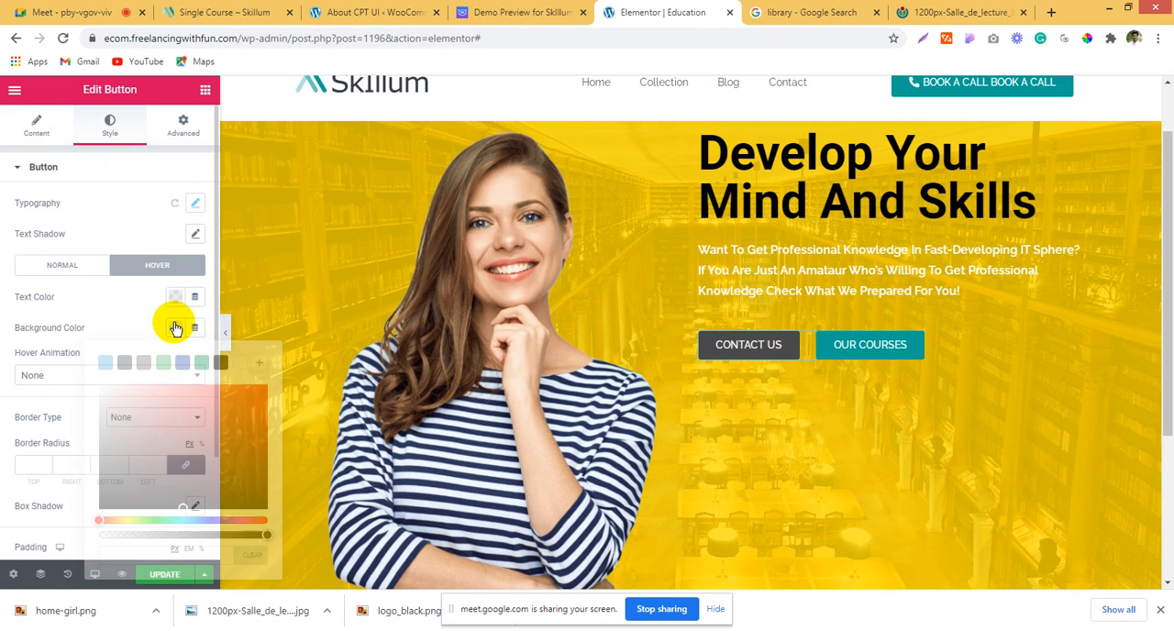
key("ctrl+v")
left_click(2, 314)
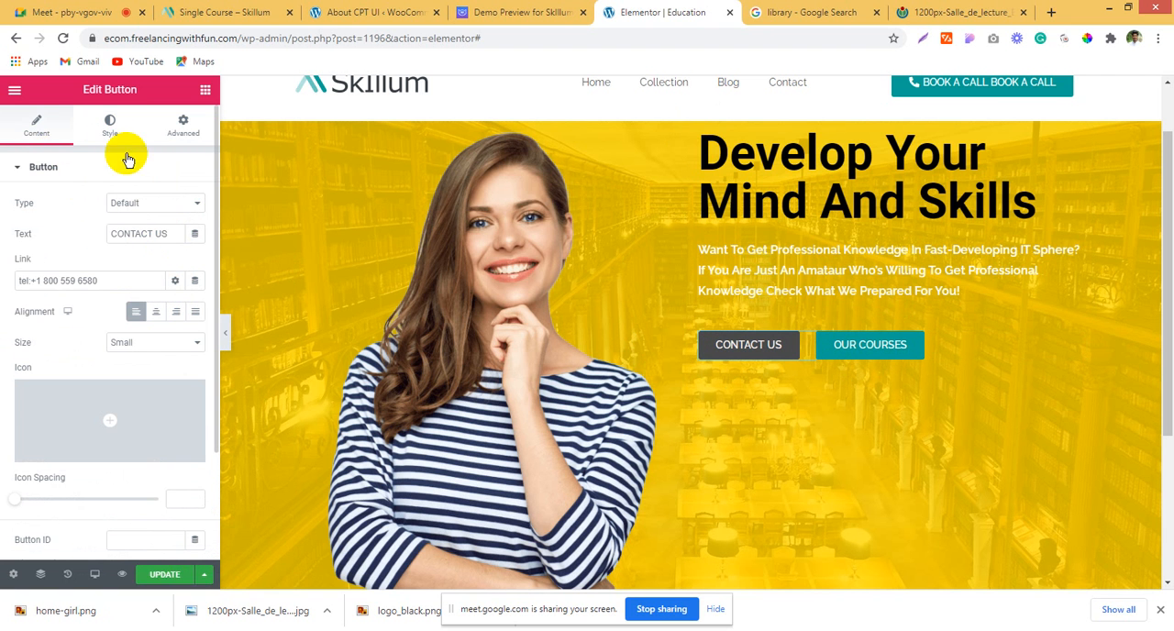
Step: Copy the CONTACT US button's dark gray background color and set it as the OUR COURSES button's hover background color
left_click(110, 126)
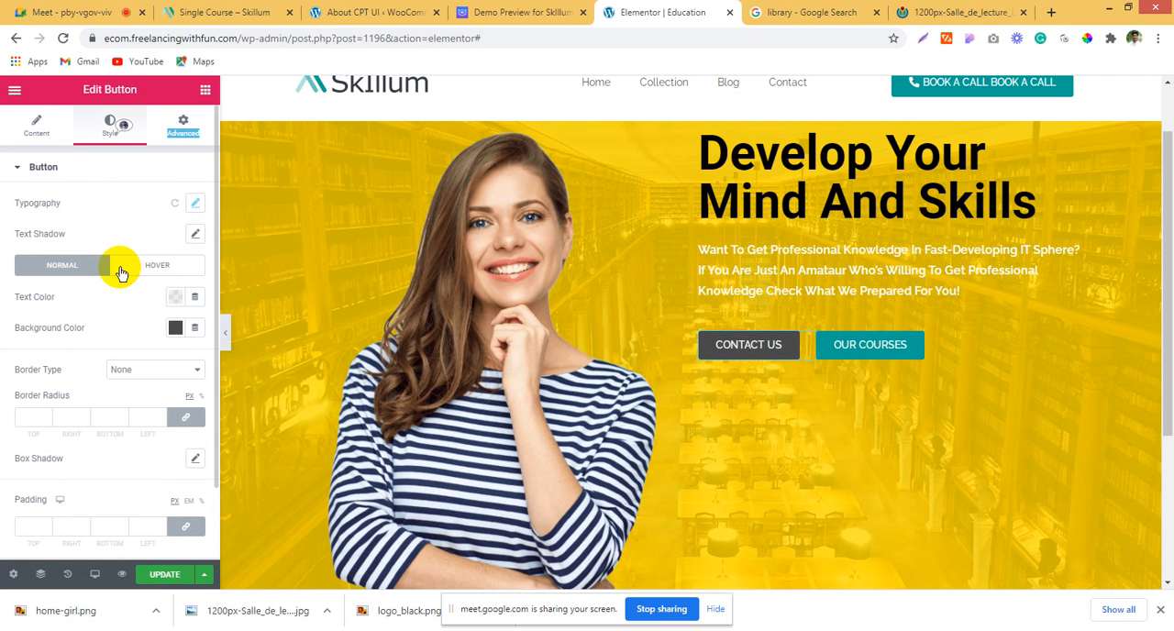
left_click(174, 332)
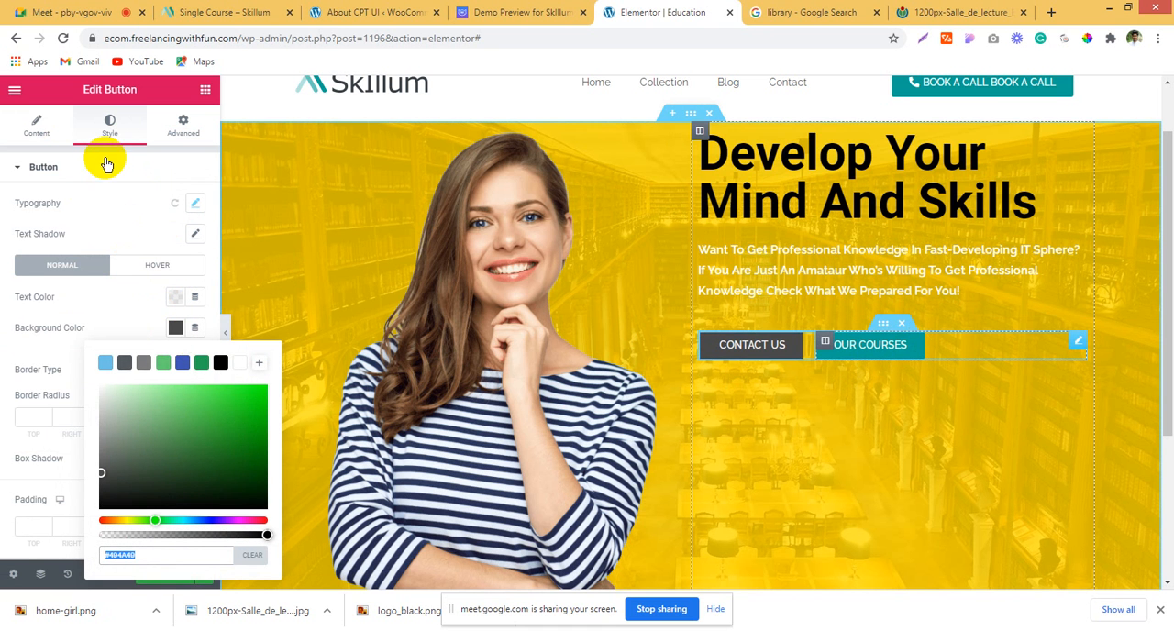
left_click(157, 266)
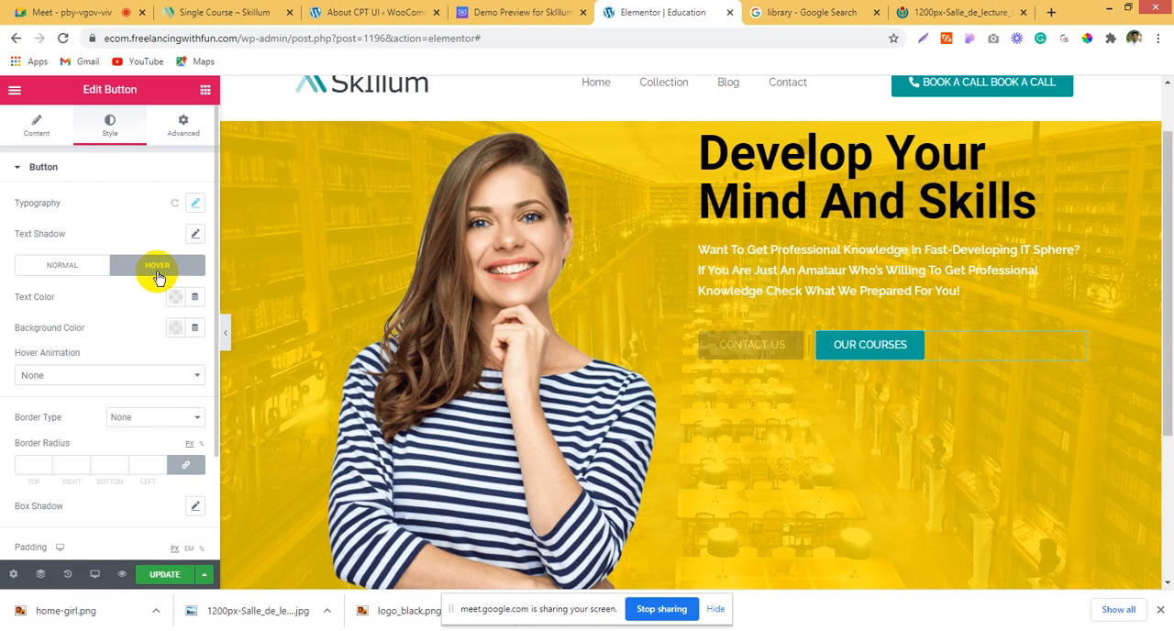
left_click(175, 328)
left_click(469, 356)
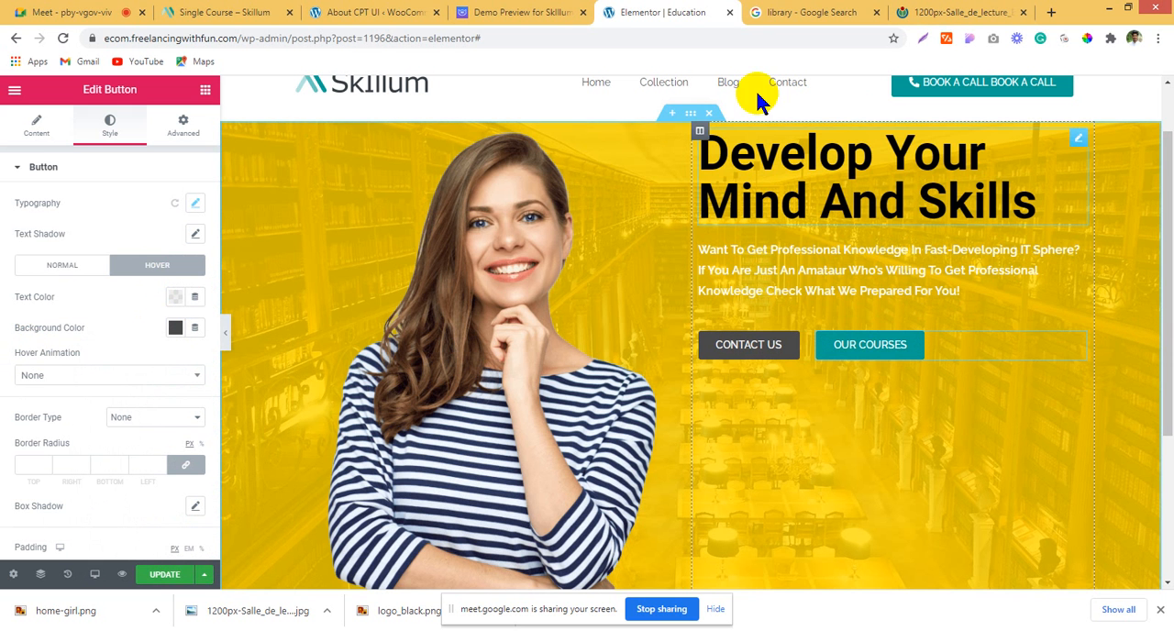
Step: Review the hero section, then close the Google library search and the downloaded library image pages
scroll(767, 211, "down", 3)
scroll(766, 212, "up", 3)
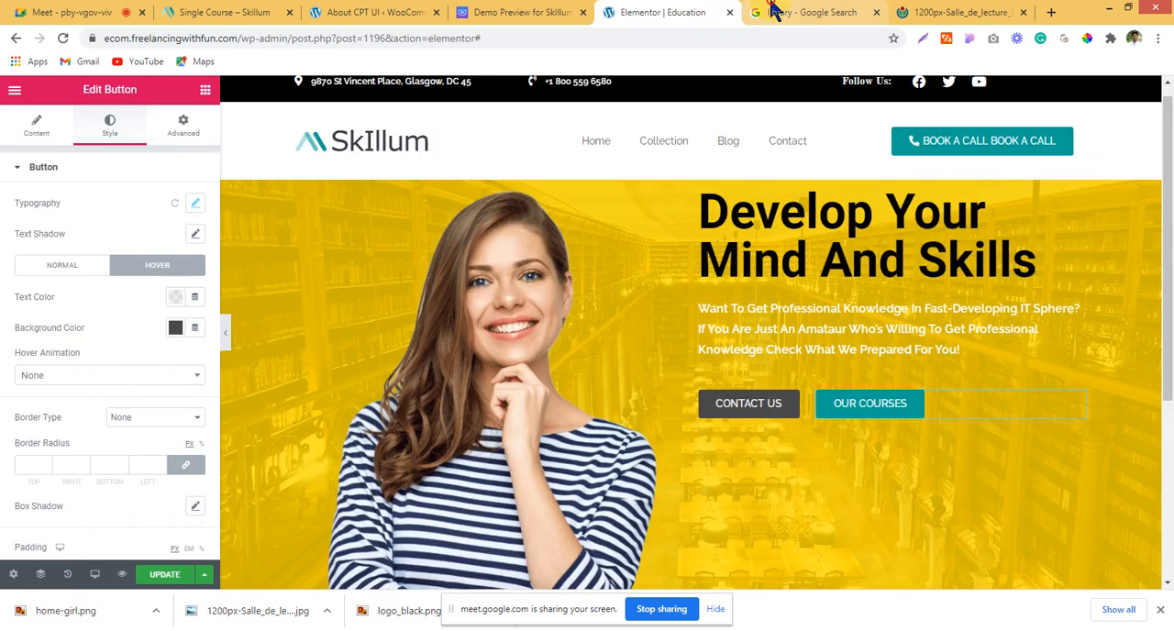
left_click(777, 12)
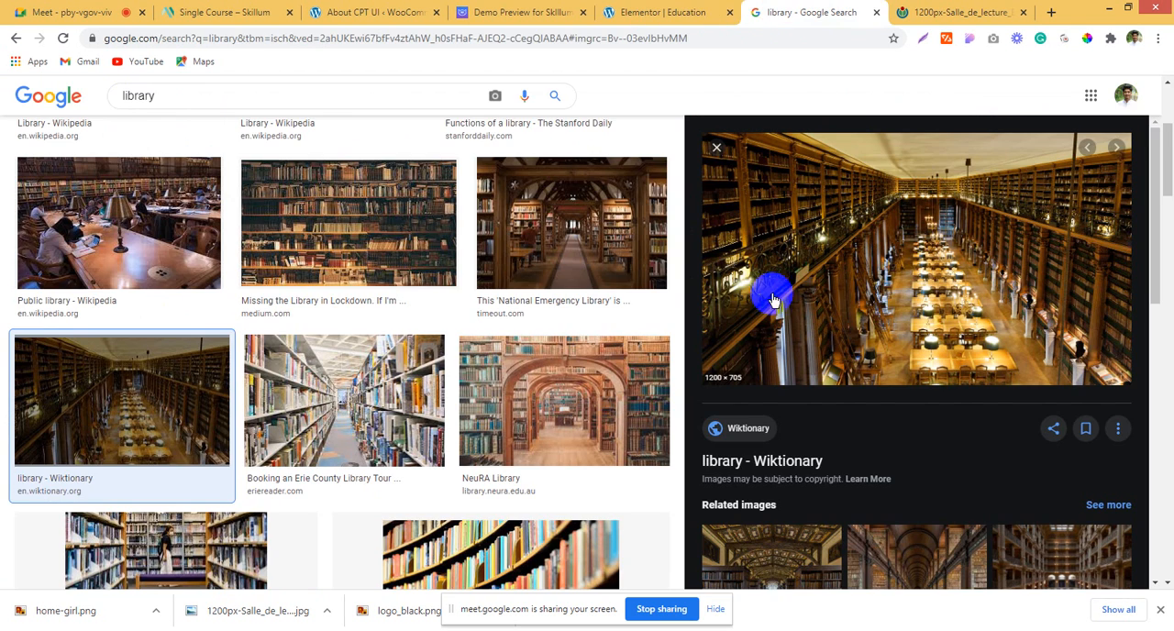
left_click(676, 12)
left_click(876, 12)
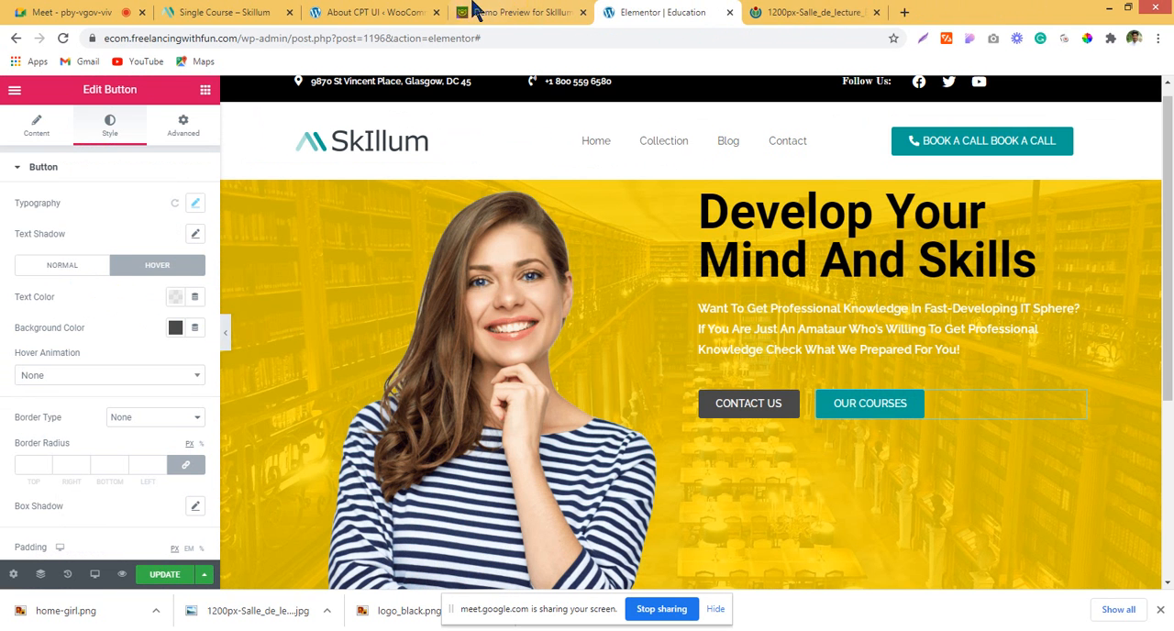
left_click(876, 12)
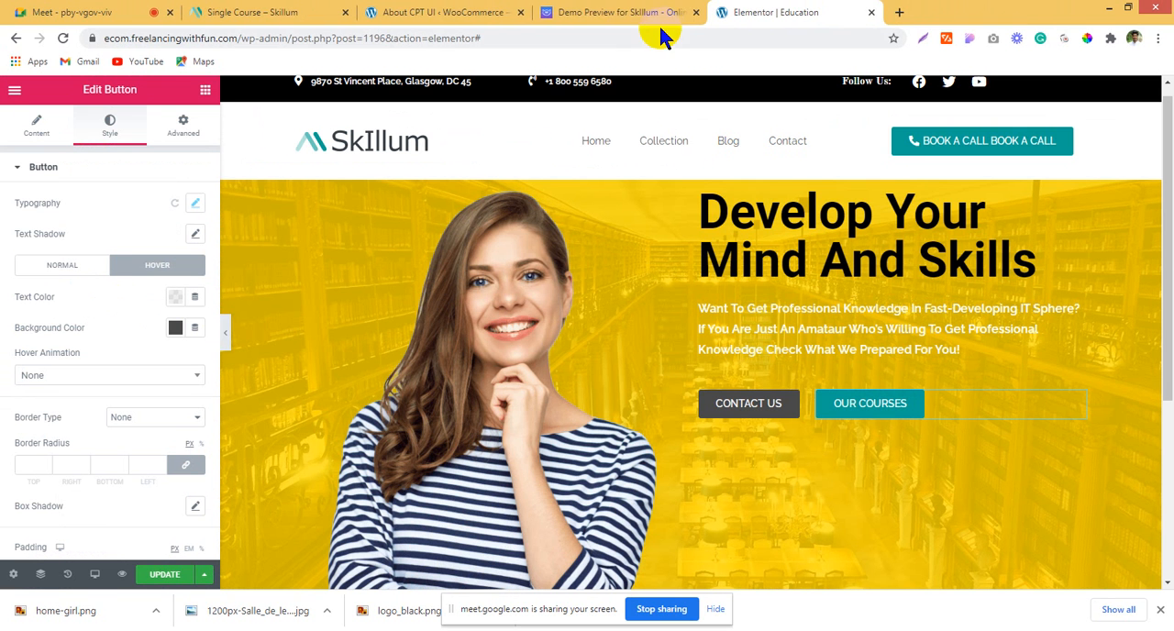
Step: Compare the hero with the Skillum demo, then set the hero text column's vertical alignment to Middle in Elementor
left_click(576, 9)
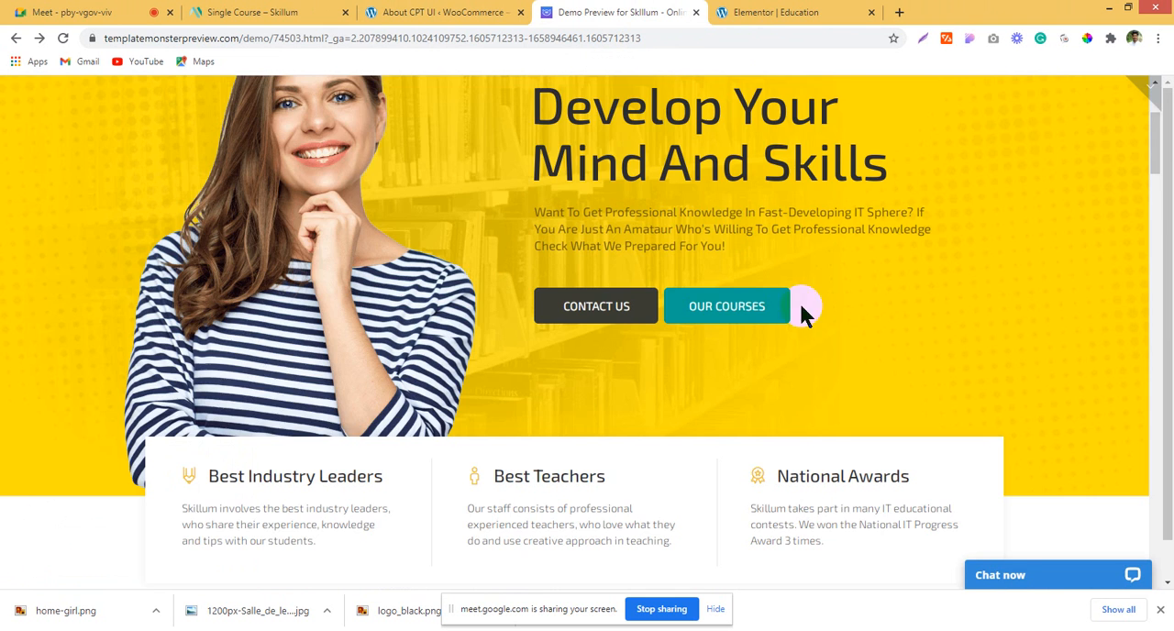
scroll(788, 312, "up", 2)
left_click(743, 11)
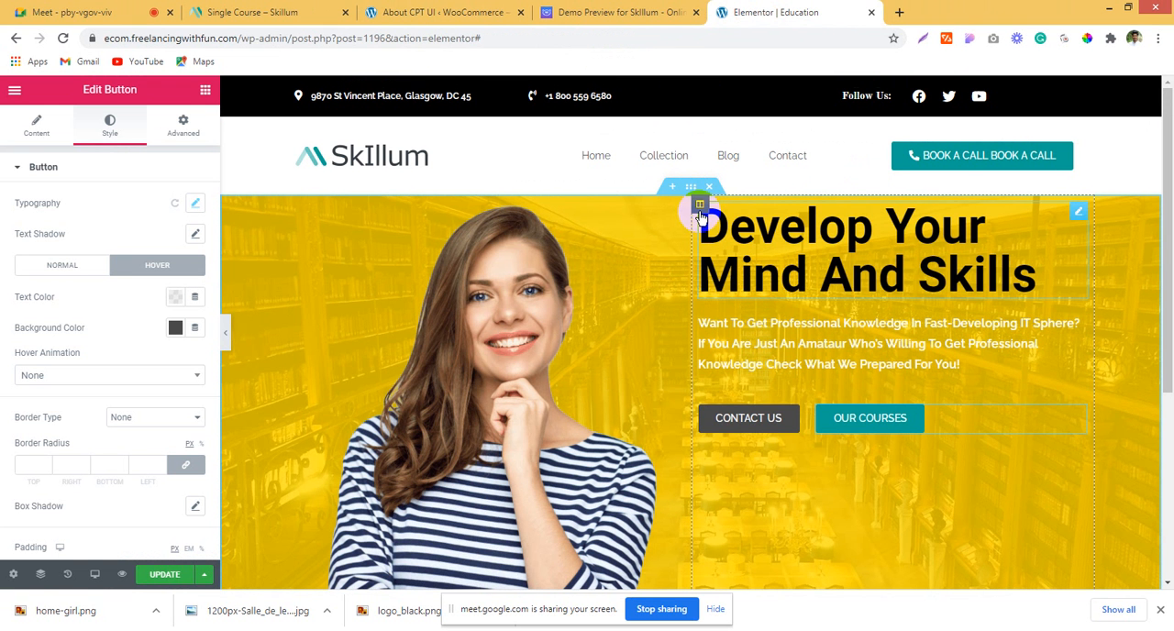
scroll(869, 406, "down", 3)
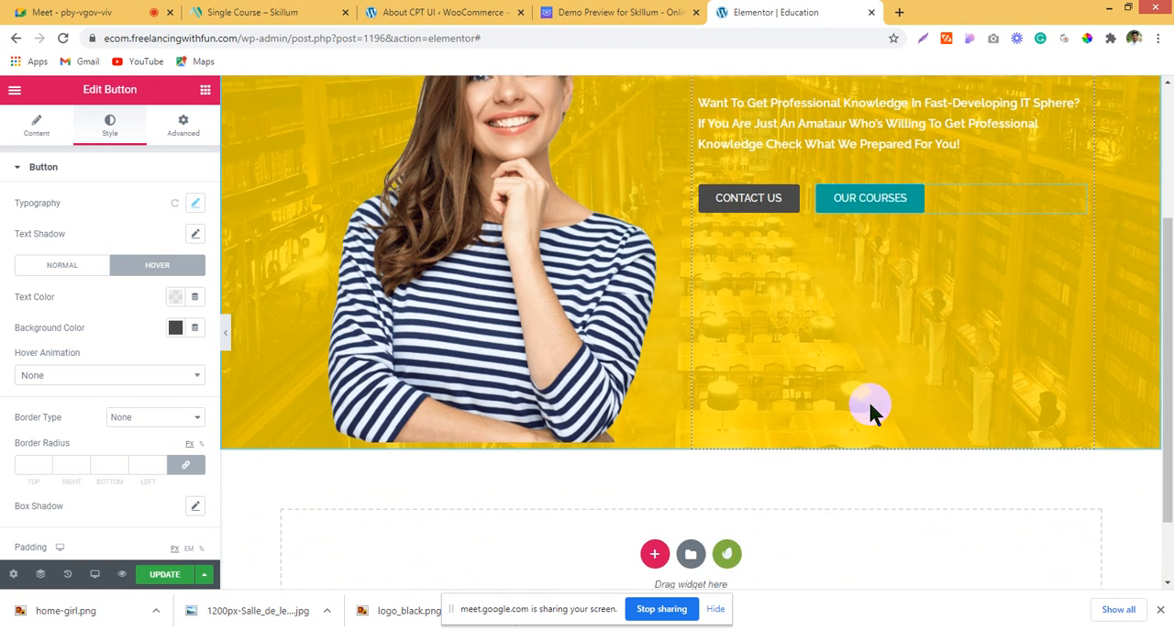
scroll(869, 406, "up", 3)
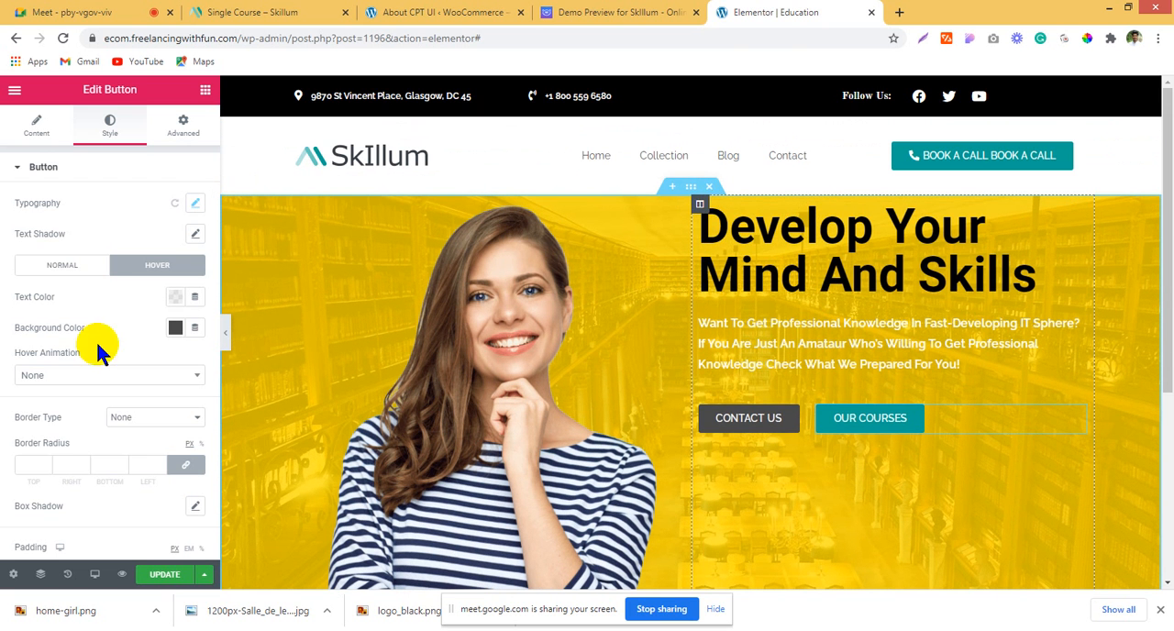
left_click(142, 235)
left_click(137, 271)
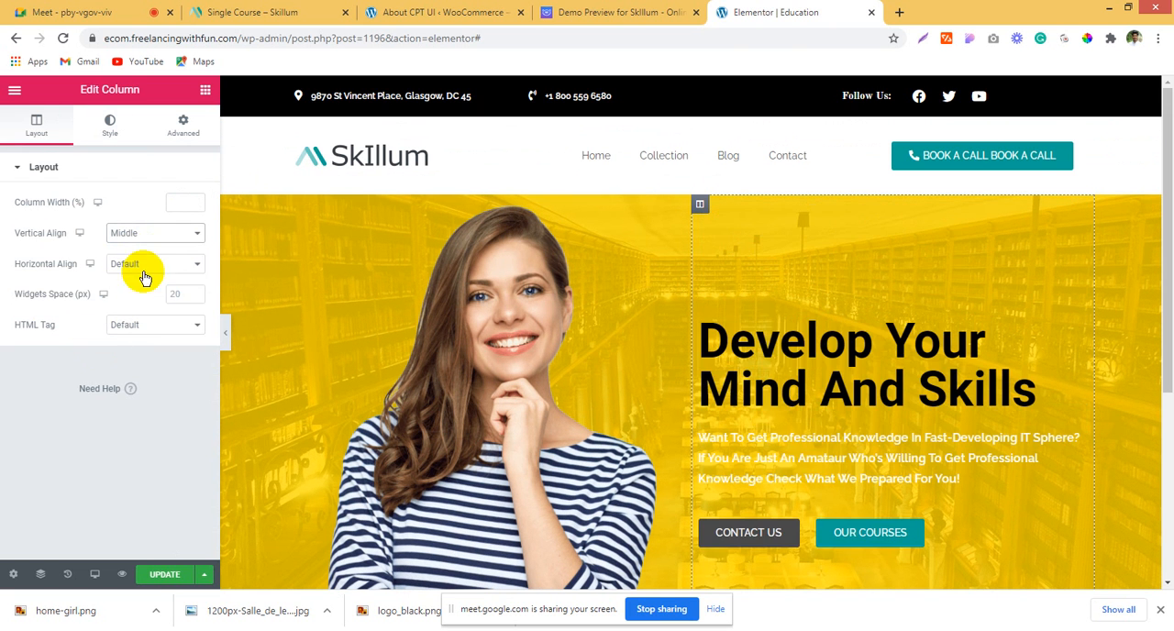
Step: Set the hero section's top and bottom margins to 0 and its padding to 50 px at the top and 0 elsewhere
scroll(786, 452, "down", 1)
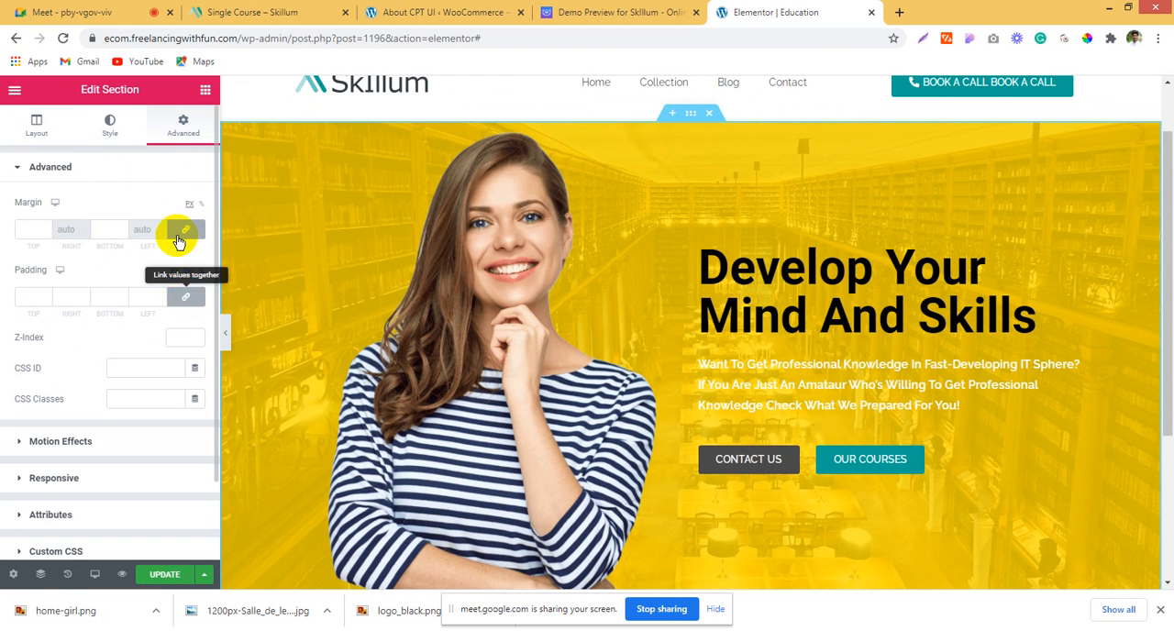
left_click(175, 227)
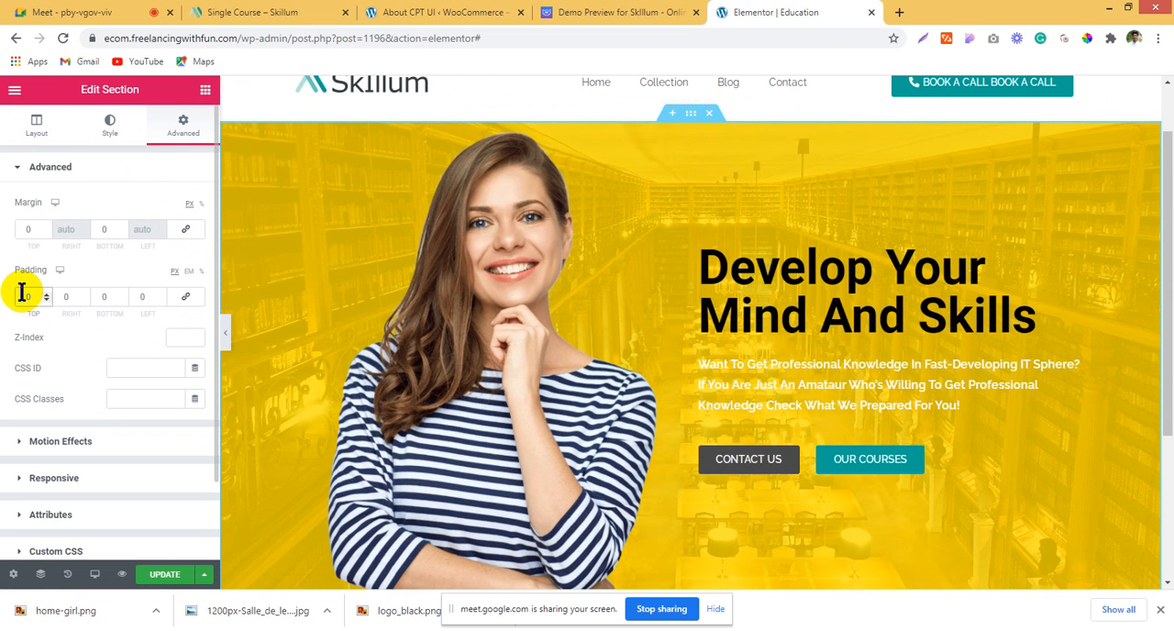
type("5")
Step: Try a bottom padding of 50 px on the hero section, then reset it to 0
scroll(80, 356, "down", 1)
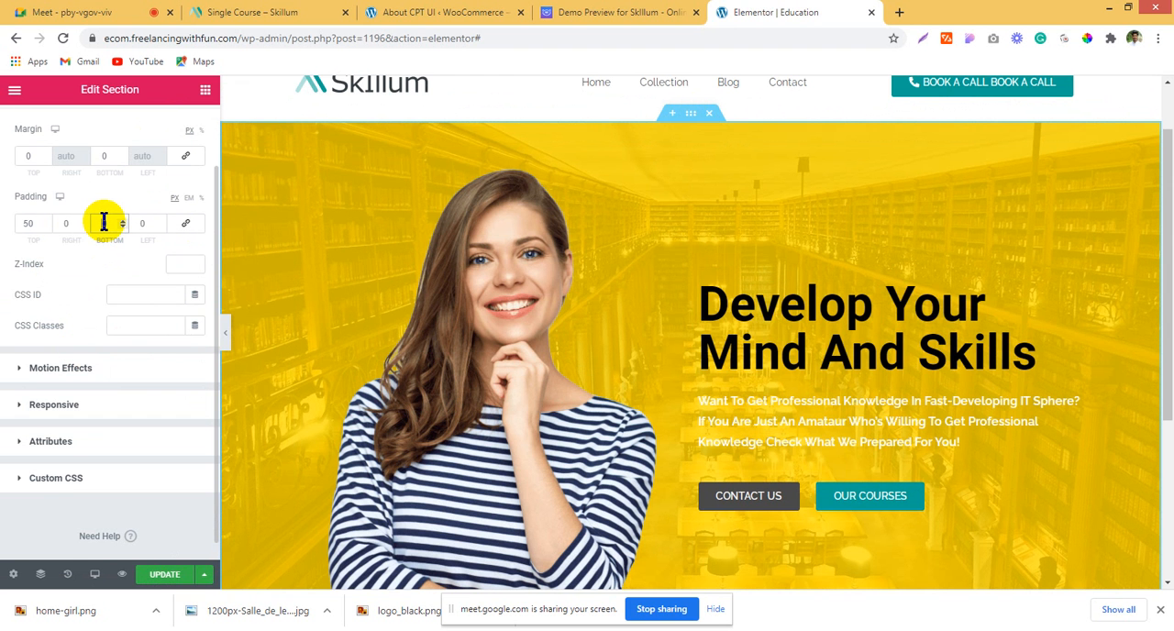
type("50")
scroll(616, 231, "down", 3)
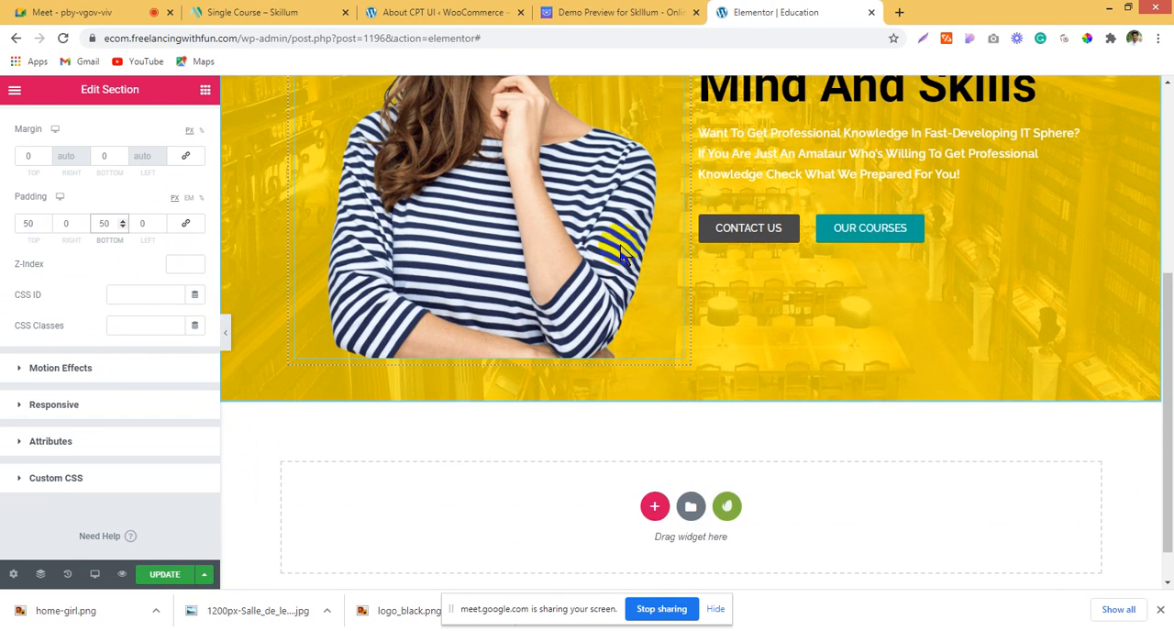
scroll(614, 252, "up", 3)
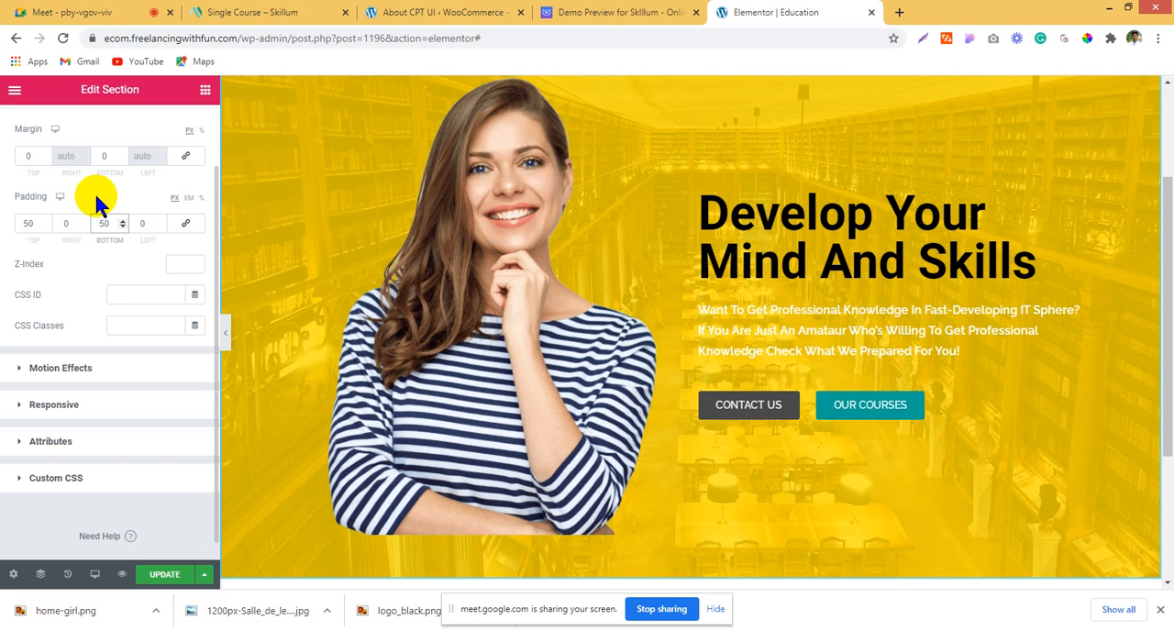
key("BackSpace")
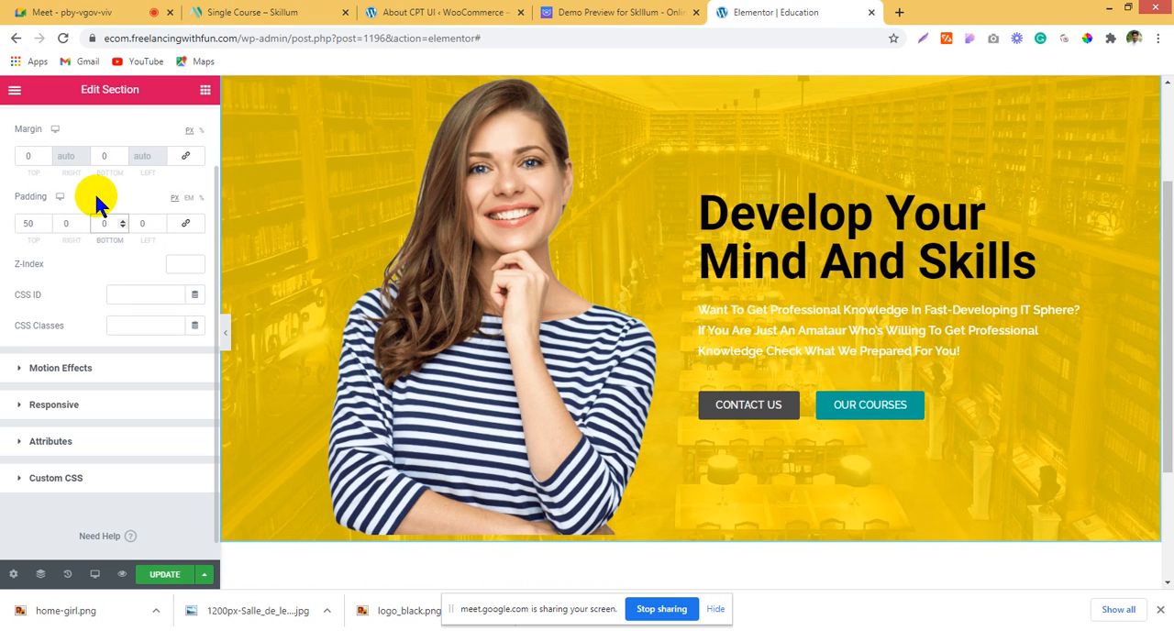
Step: Examine how the Skillum demo's hero image meets the feature boxes below it, then return to the Elementor page
left_click(655, 12)
scroll(696, 408, "down", 3)
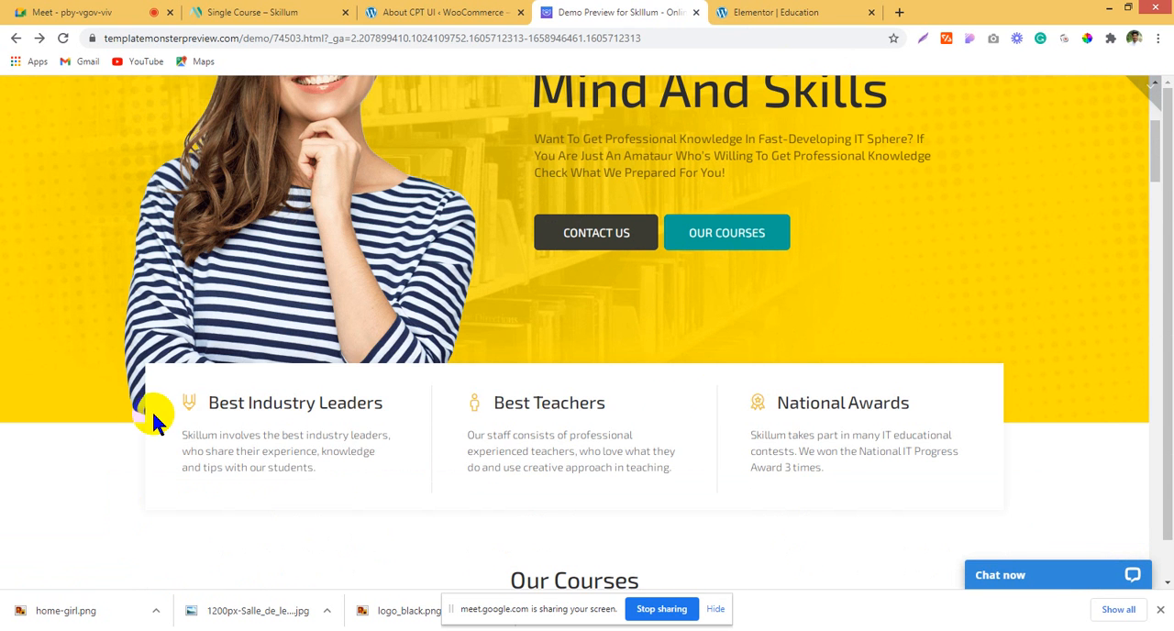
scroll(363, 361, "up", 5)
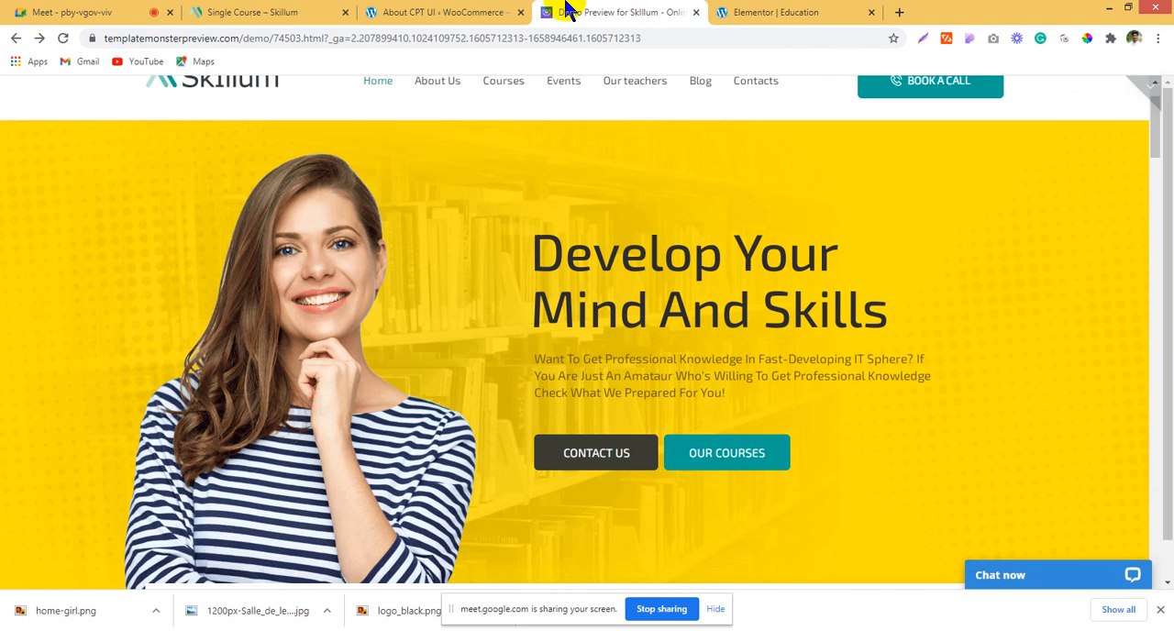
left_click(463, 12)
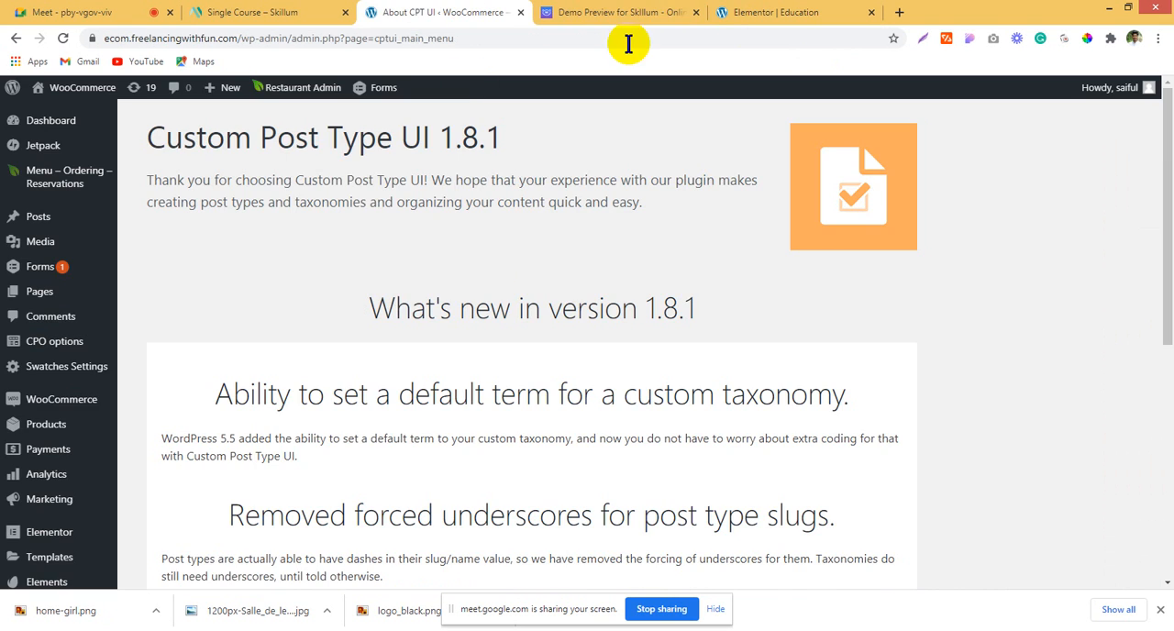
left_click(674, 12)
scroll(438, 429, "down", 1)
left_click(724, 12)
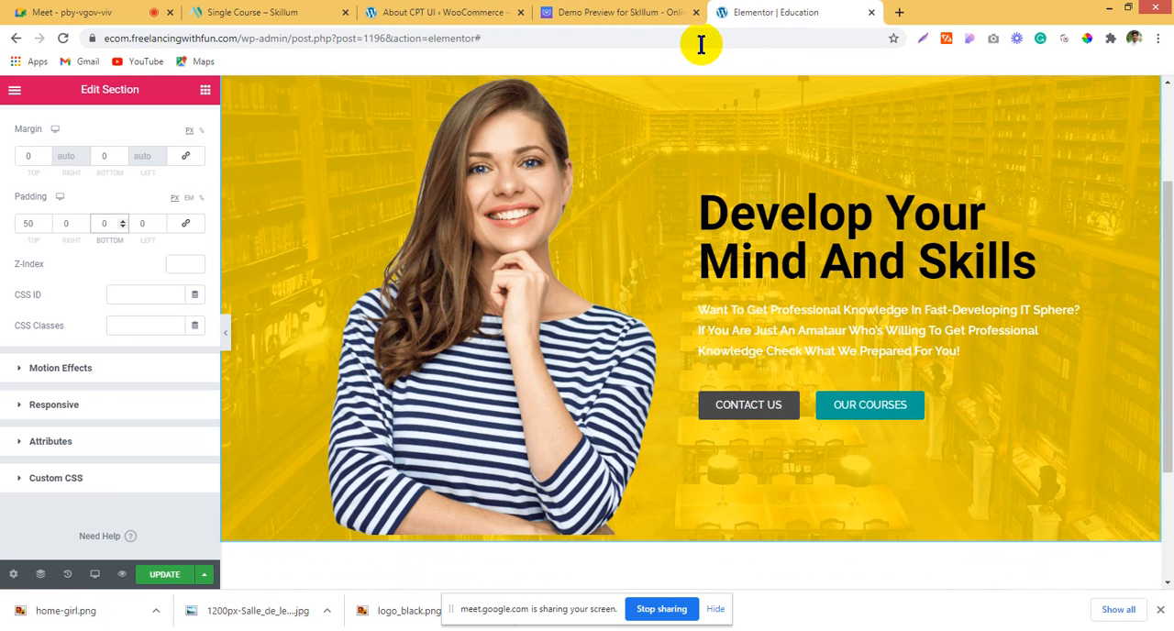
Step: Try a bottom margin of -26 px on the hero image, then reset it to 0
left_click(438, 366)
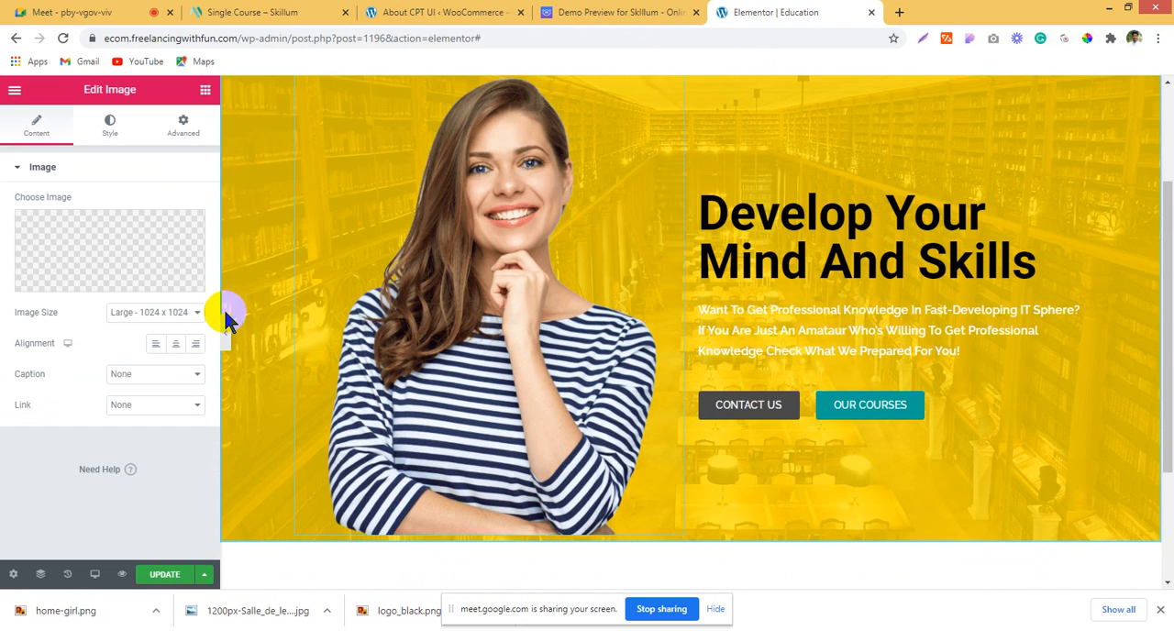
left_click(184, 125)
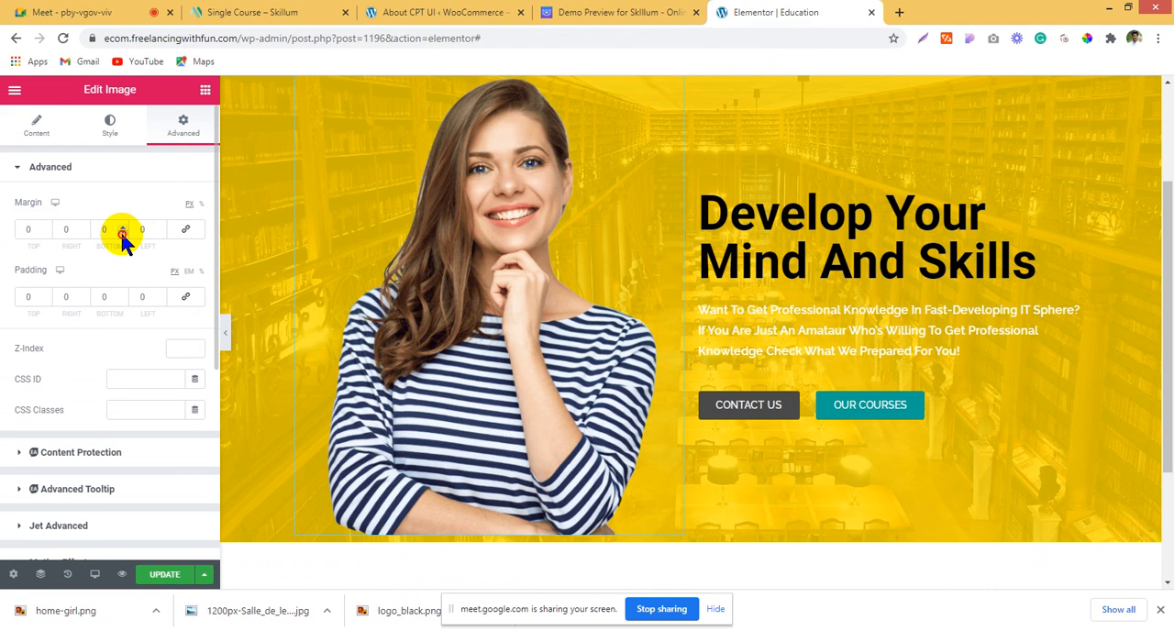
left_click_drag(120, 231, 120, 231)
scroll(526, 322, "up", 1)
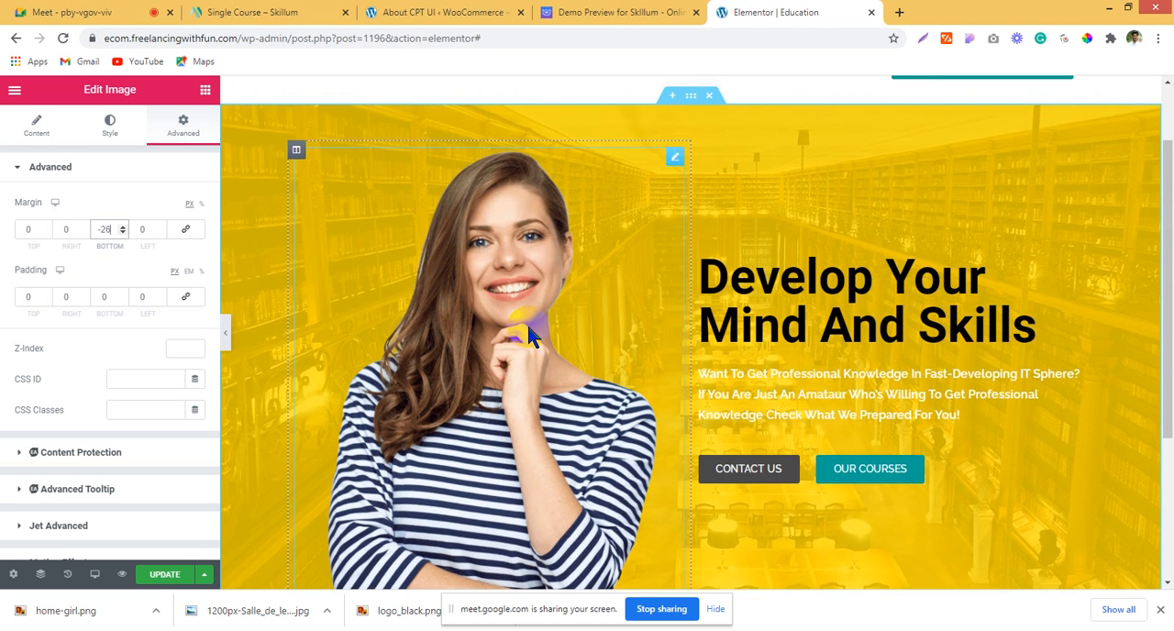
scroll(529, 335, "down", 1)
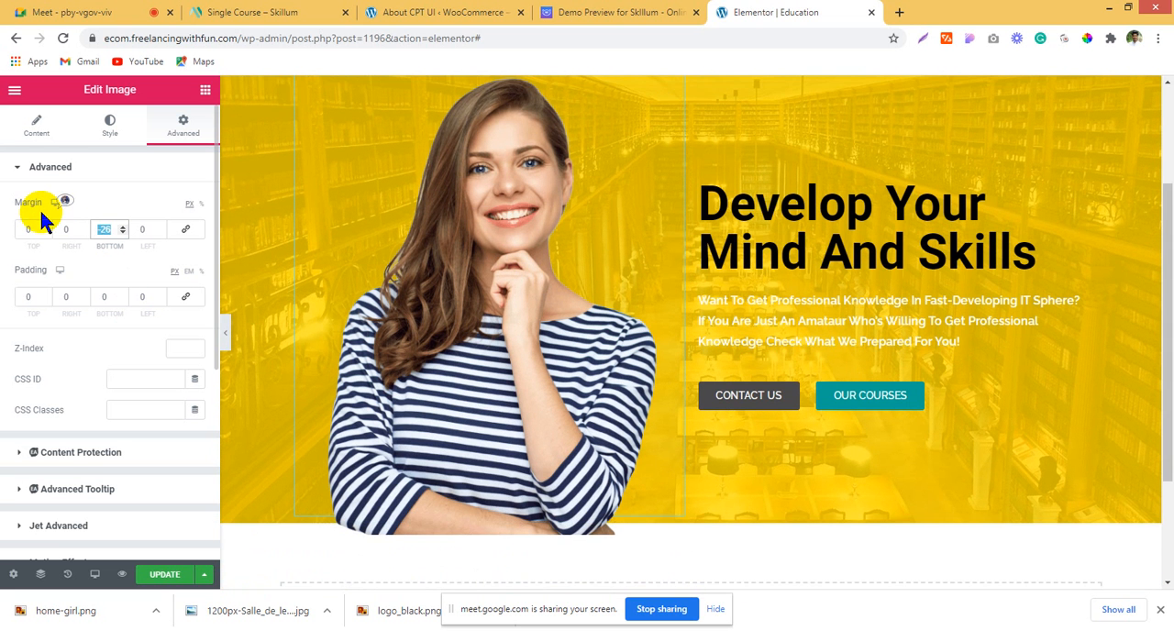
type("0")
Step: Compare the hero section with the Skillum demo and examine the white three-part feature box overlapping its lower edge
scroll(712, 334, "up", 2)
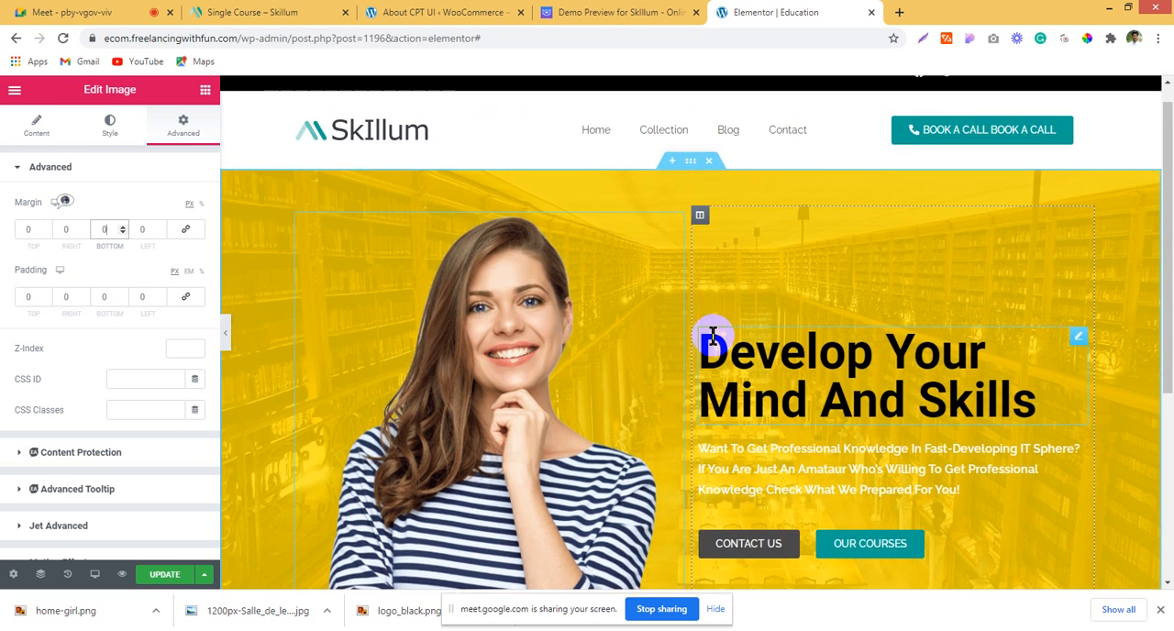
scroll(712, 335, "down", 2)
left_click(648, 12)
scroll(761, 356, "down", 1)
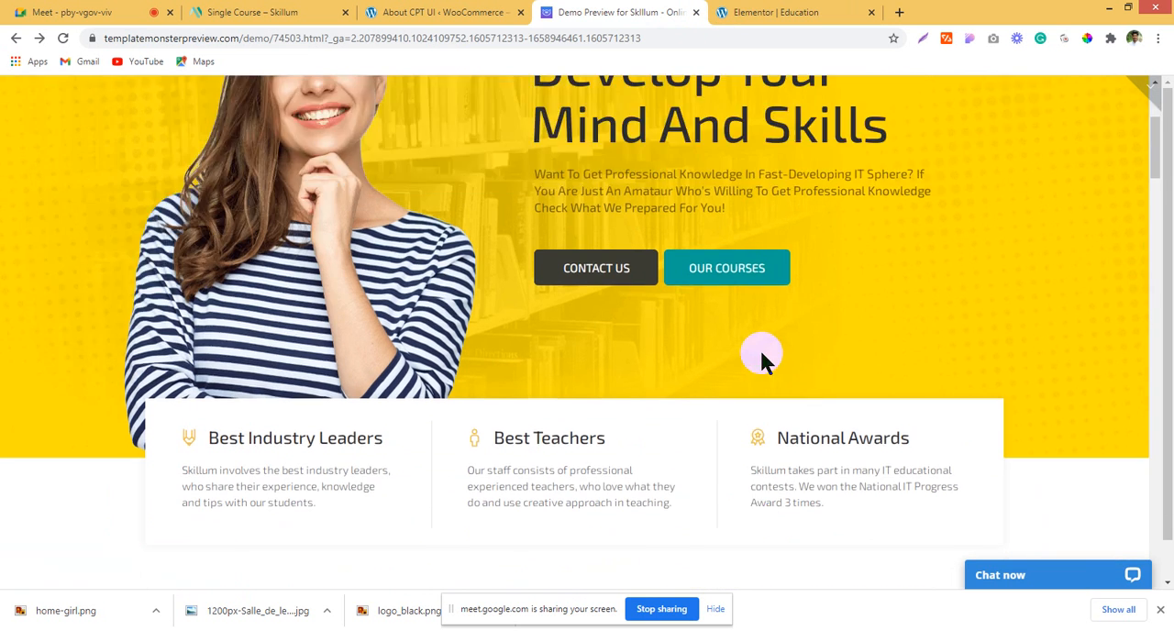
scroll(761, 356, "down", 1)
left_click_drag(40, 261, 1039, 411)
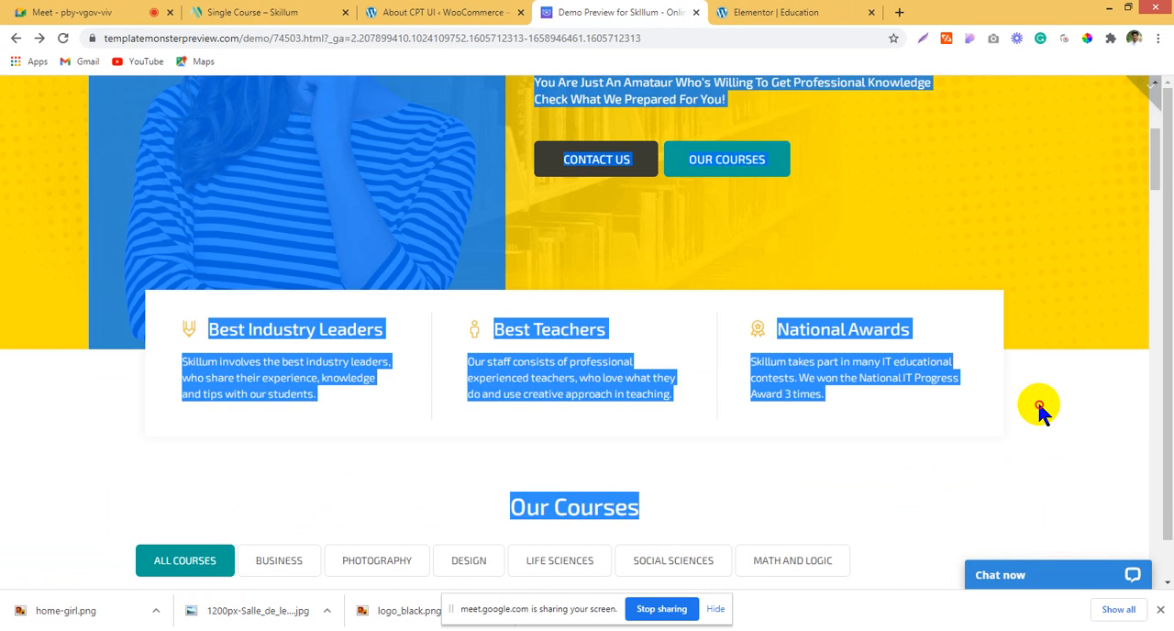
left_click(908, 277)
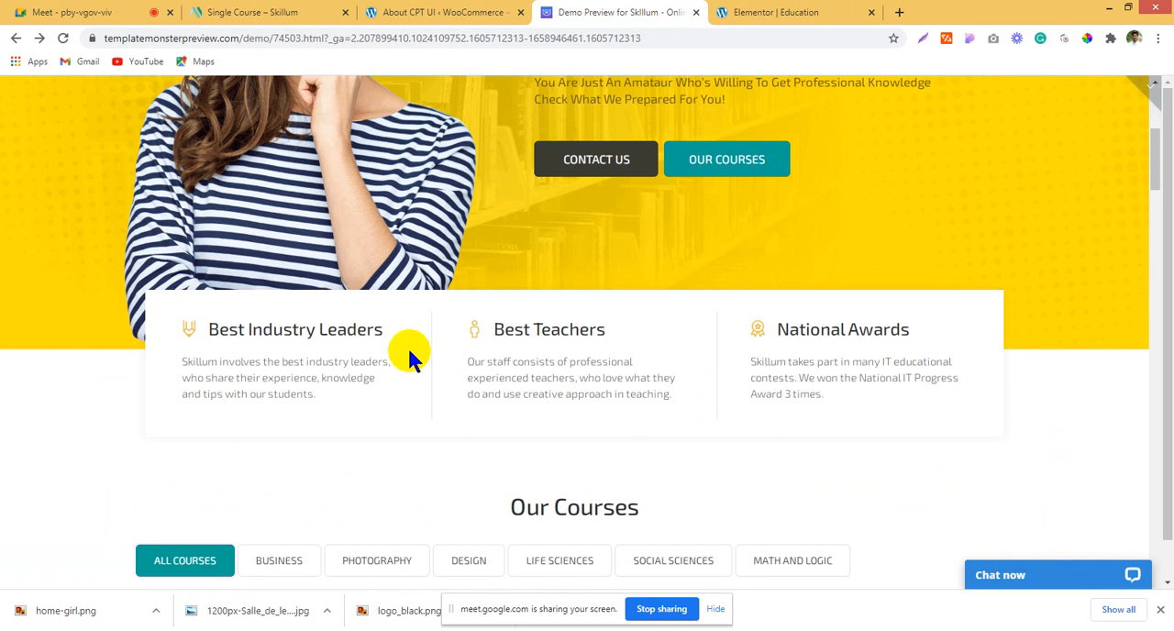
Step: Try a three-column section below the hero on the Elementor page with a boxed content width of 870
left_click(495, 11)
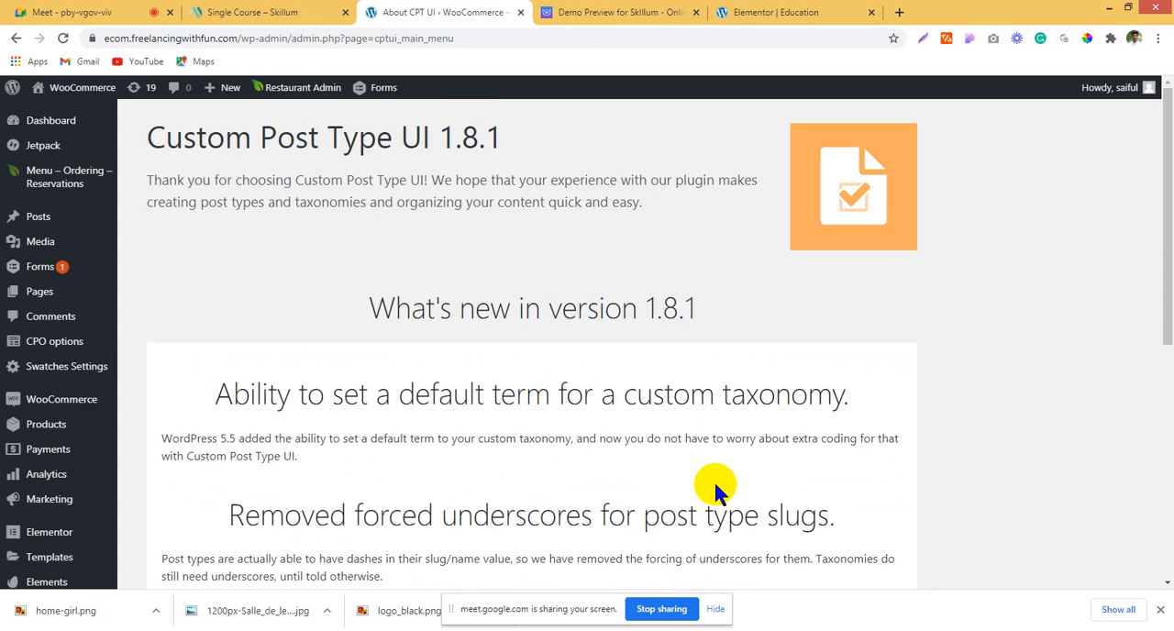
scroll(713, 479, "down", 1)
left_click(763, 11)
scroll(704, 468, "down", 1)
scroll(705, 472, "down", 2)
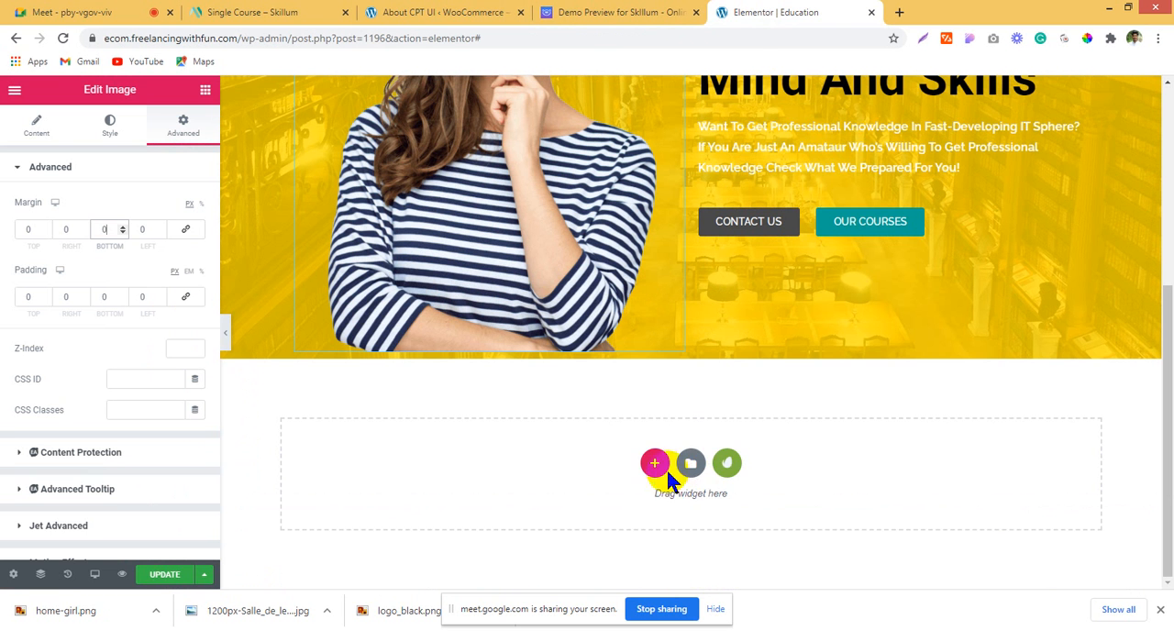
left_click(655, 464)
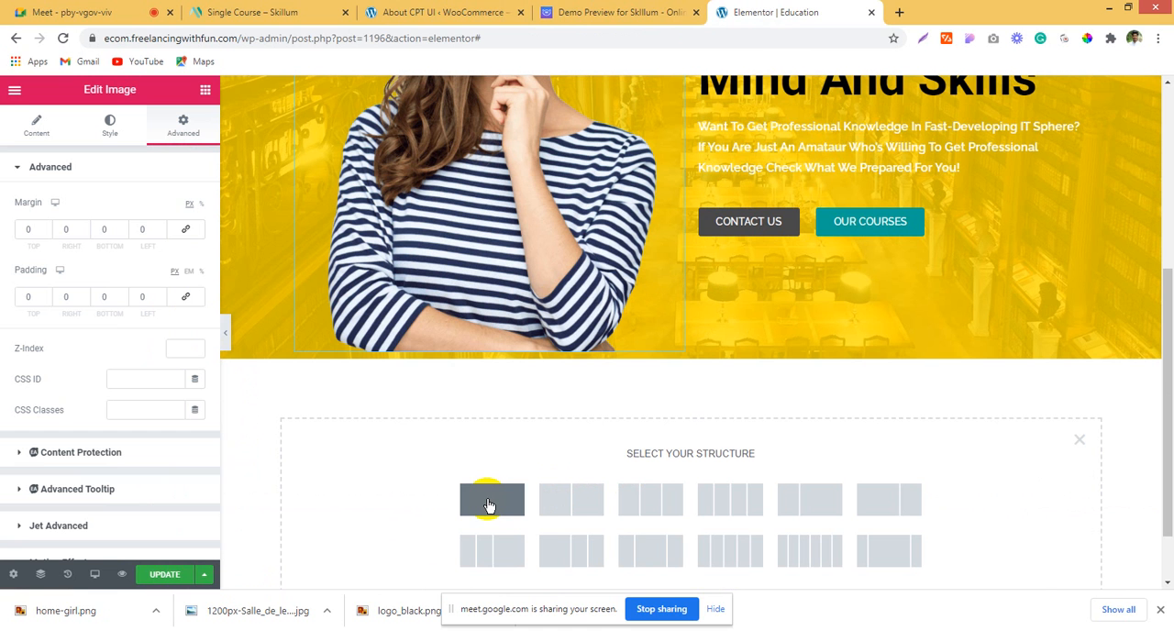
left_click(652, 503)
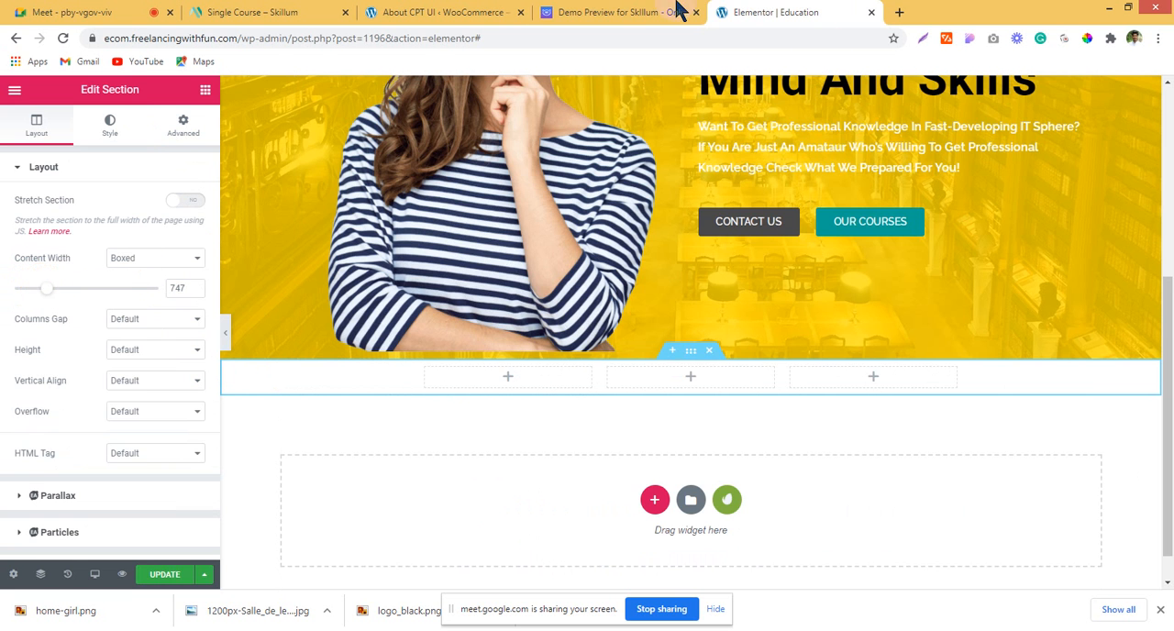
left_click(676, 11)
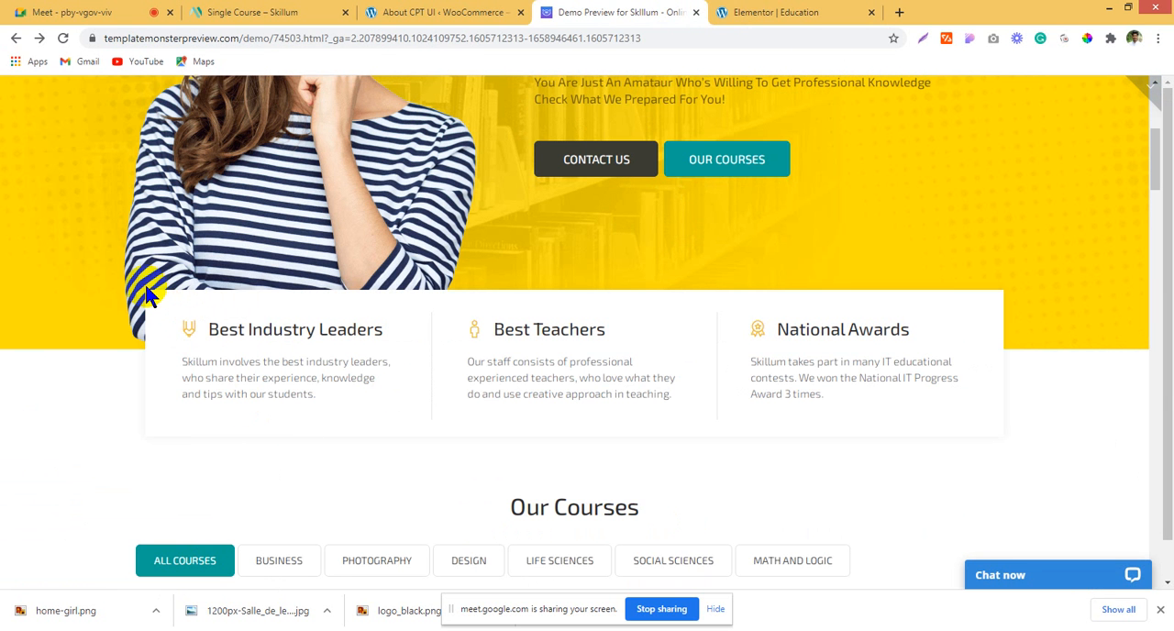
left_click(747, 12)
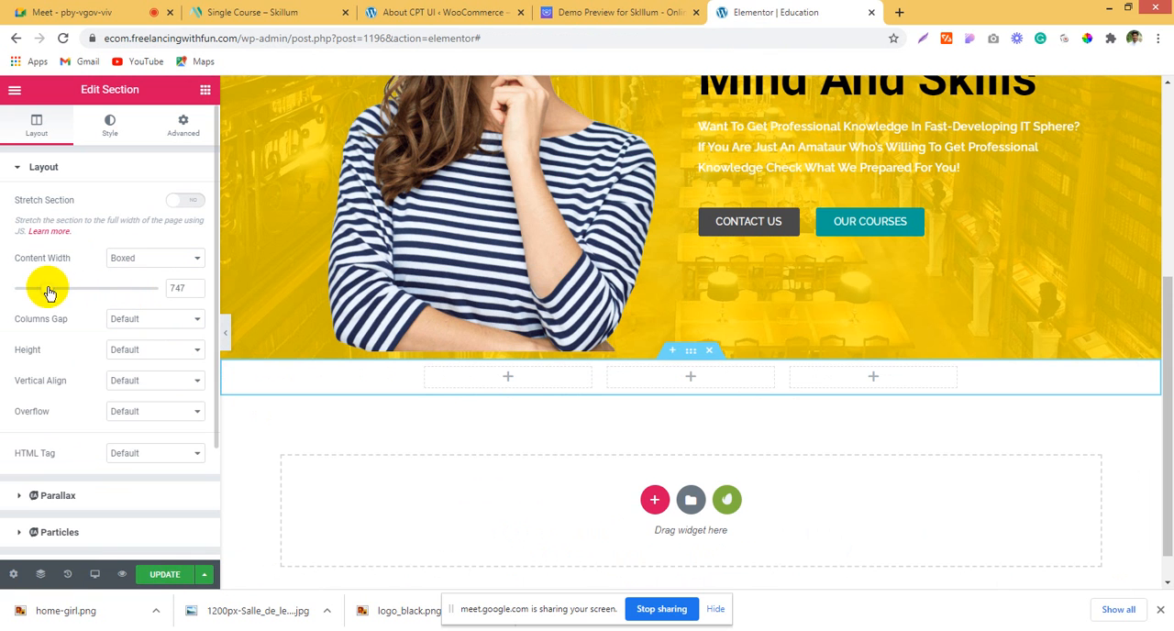
left_click_drag(47, 290, 60, 292)
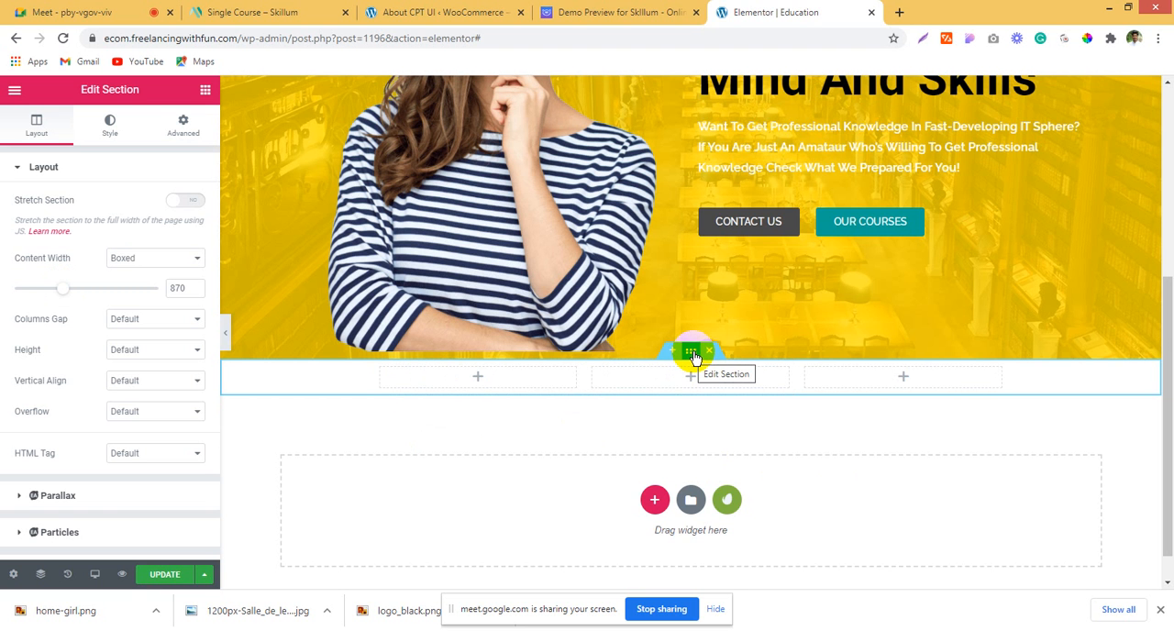
Step: Examine the width and layout of the feature boxes and the Our Courses area below them in the Skillum demo
left_click(667, 11)
scroll(637, 330, "down", 2)
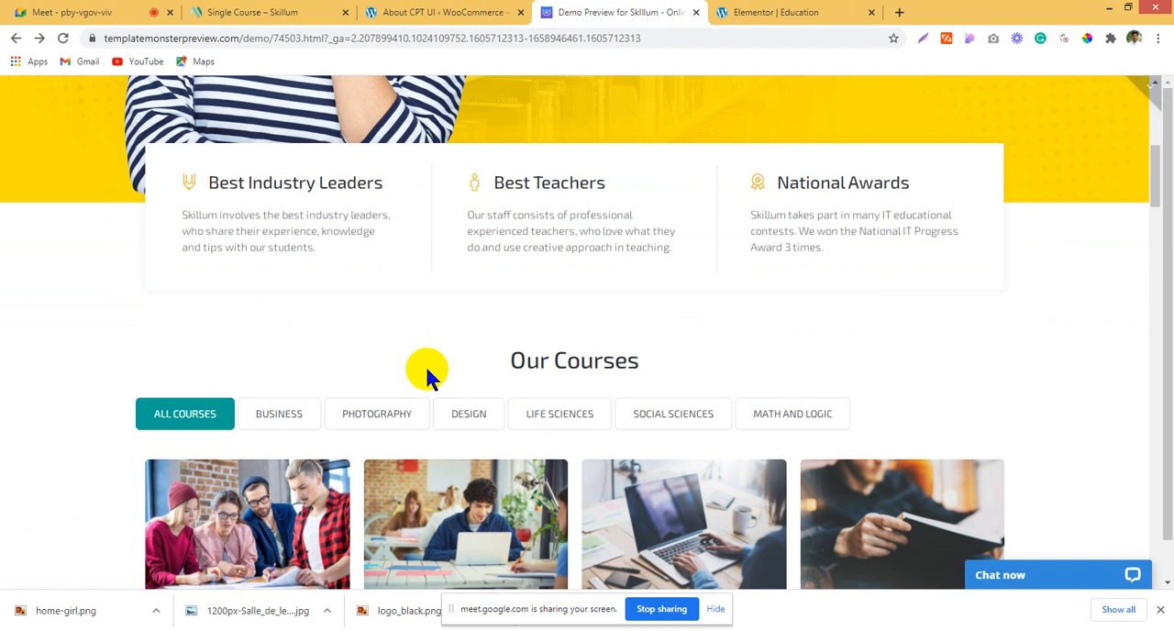
scroll(427, 372, "up", 1)
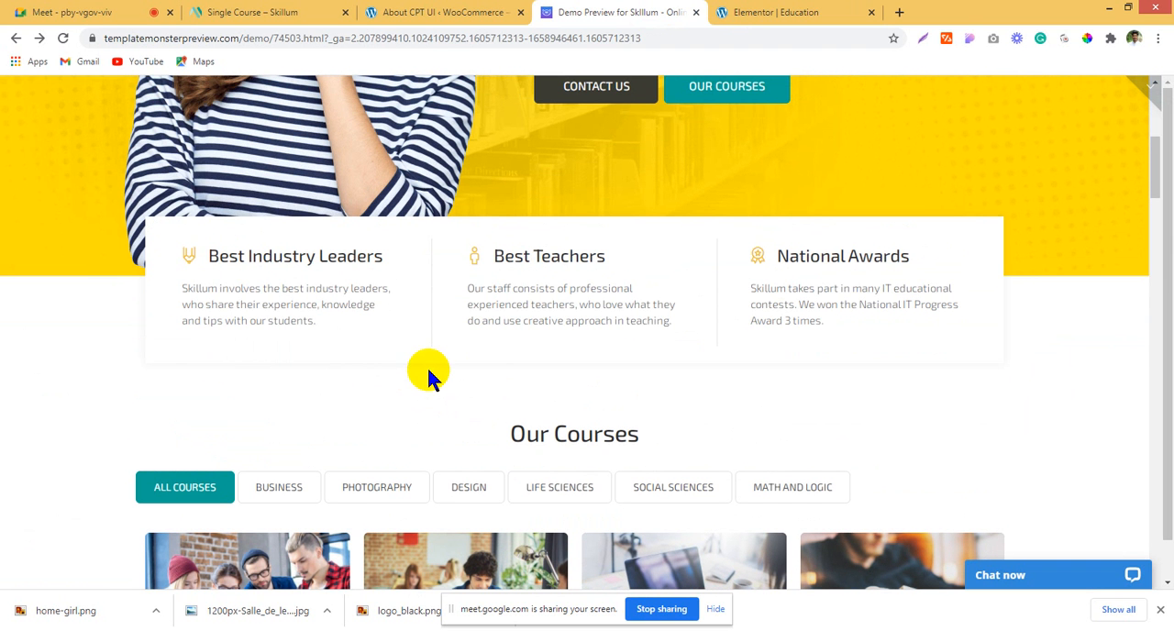
scroll(675, 449, "down", 2)
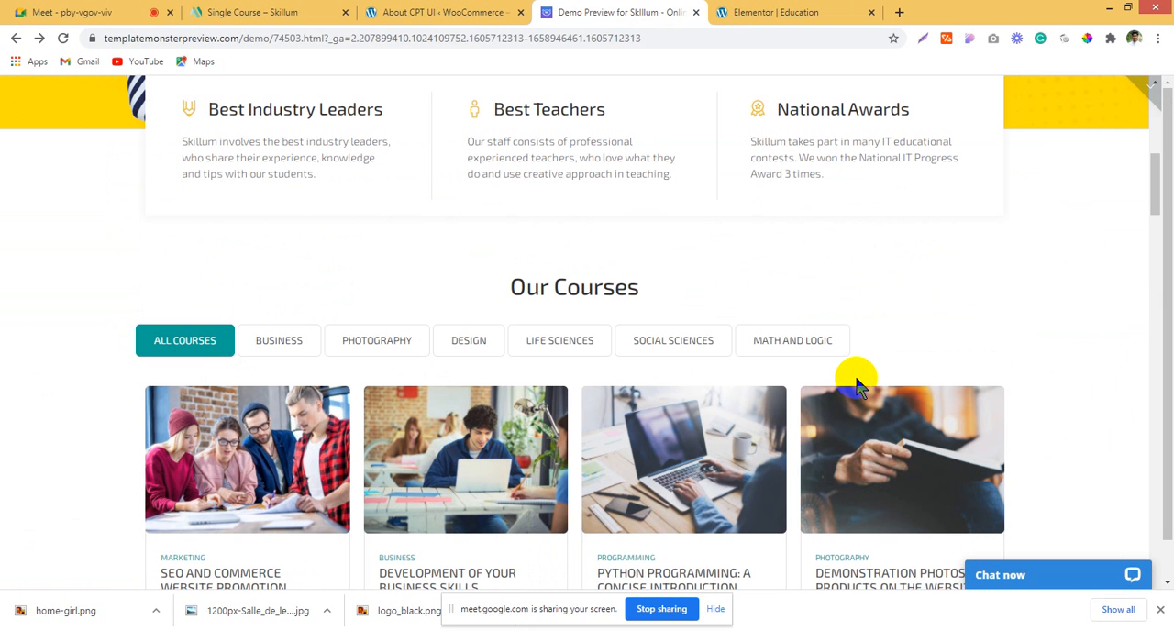
scroll(829, 246, "up", 2)
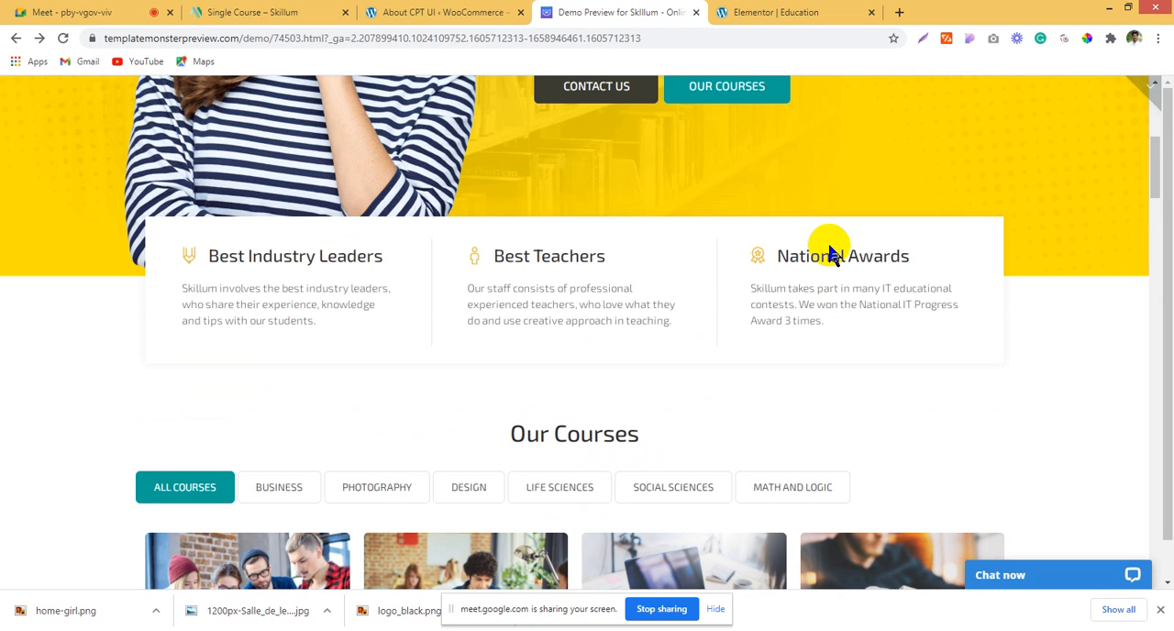
Step: On the Elementor page, replace the empty three-column section below the hero with a single-column section containing a Heading widget
left_click(777, 12)
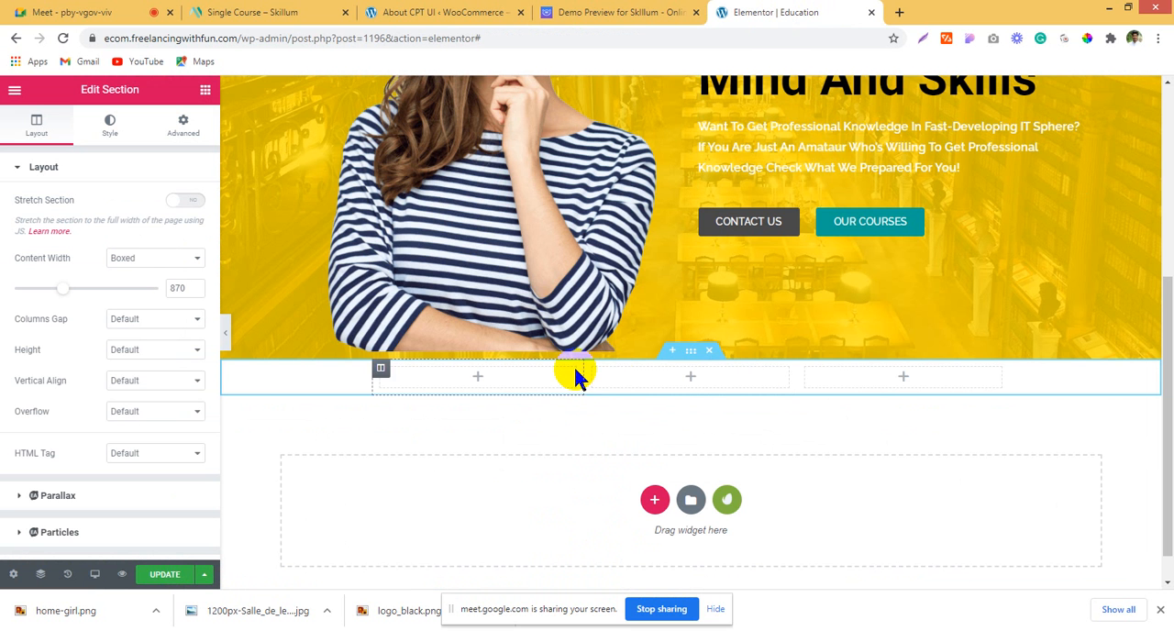
key("Delete")
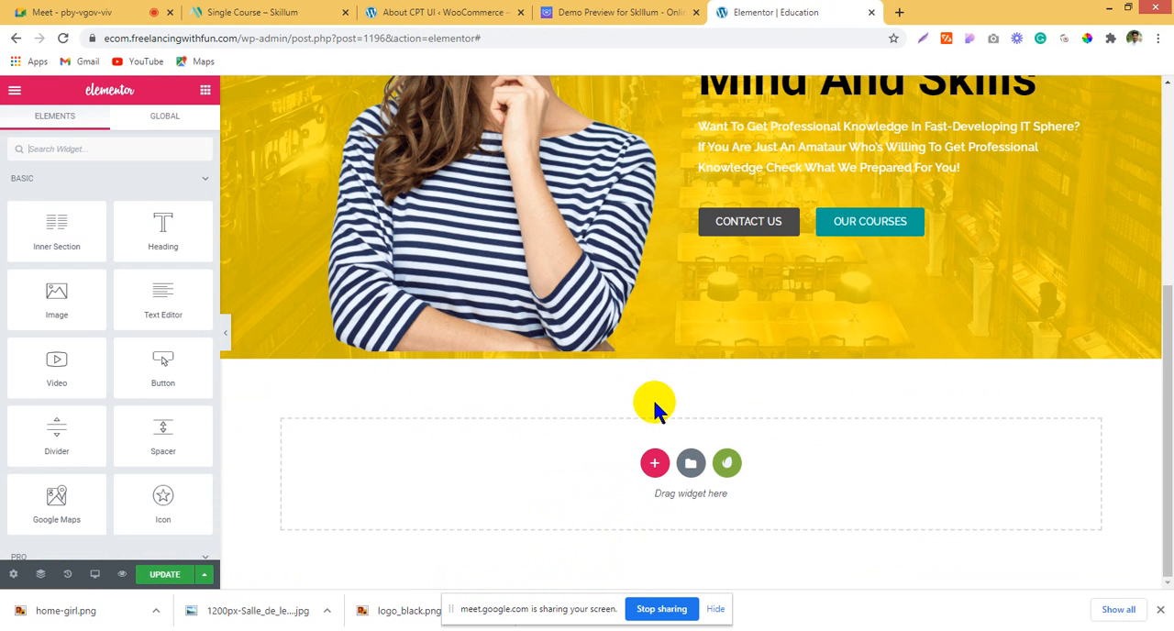
left_click(652, 465)
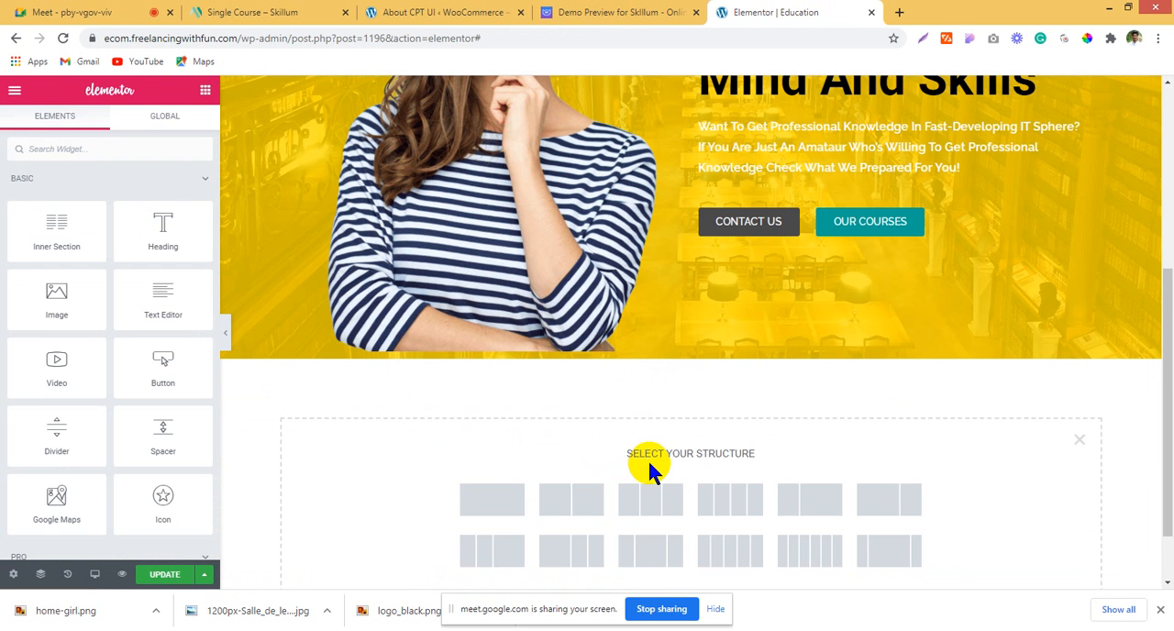
left_click(480, 499)
left_click(203, 90)
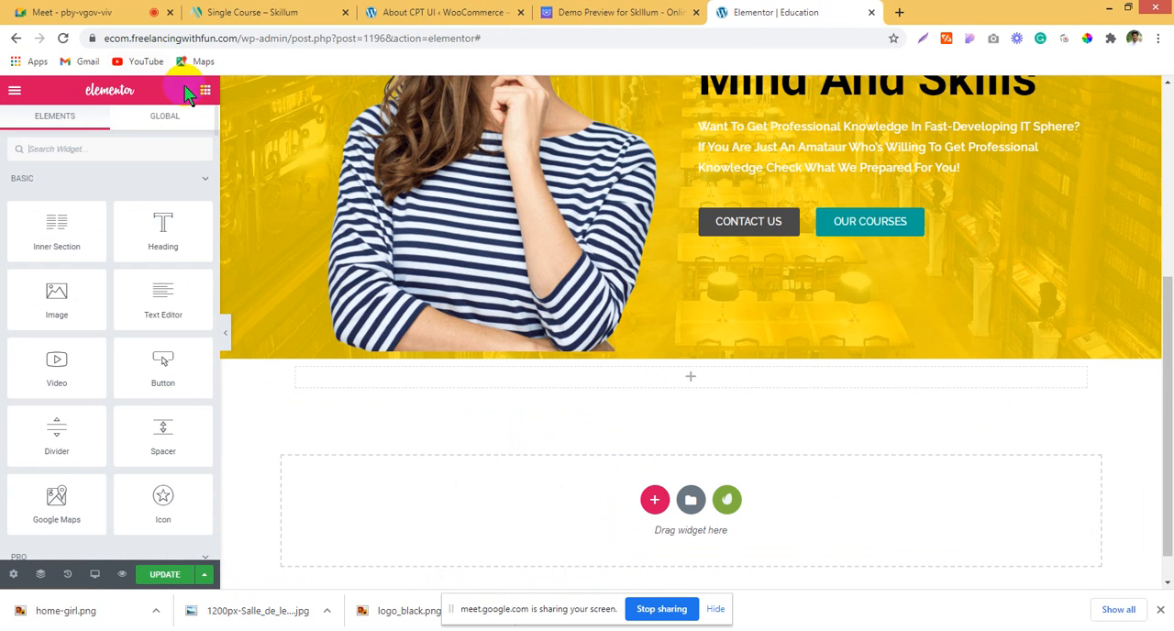
left_click_drag(174, 240, 706, 377)
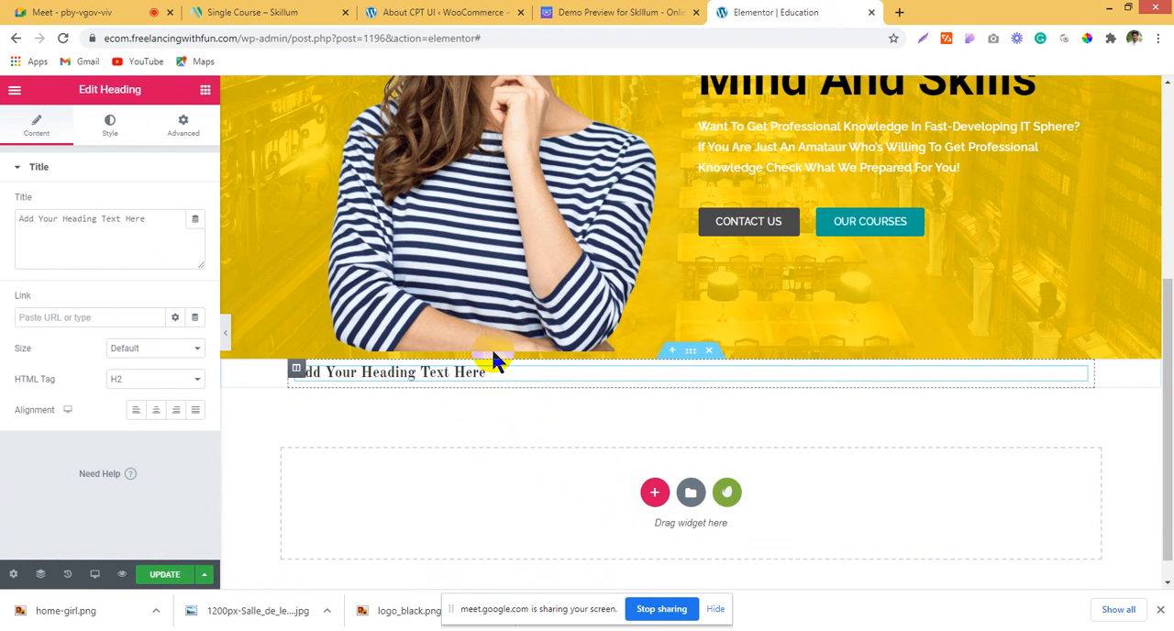
Step: Place an inner section above the placeholder heading and duplicate its first column to make three columns
left_click(203, 90)
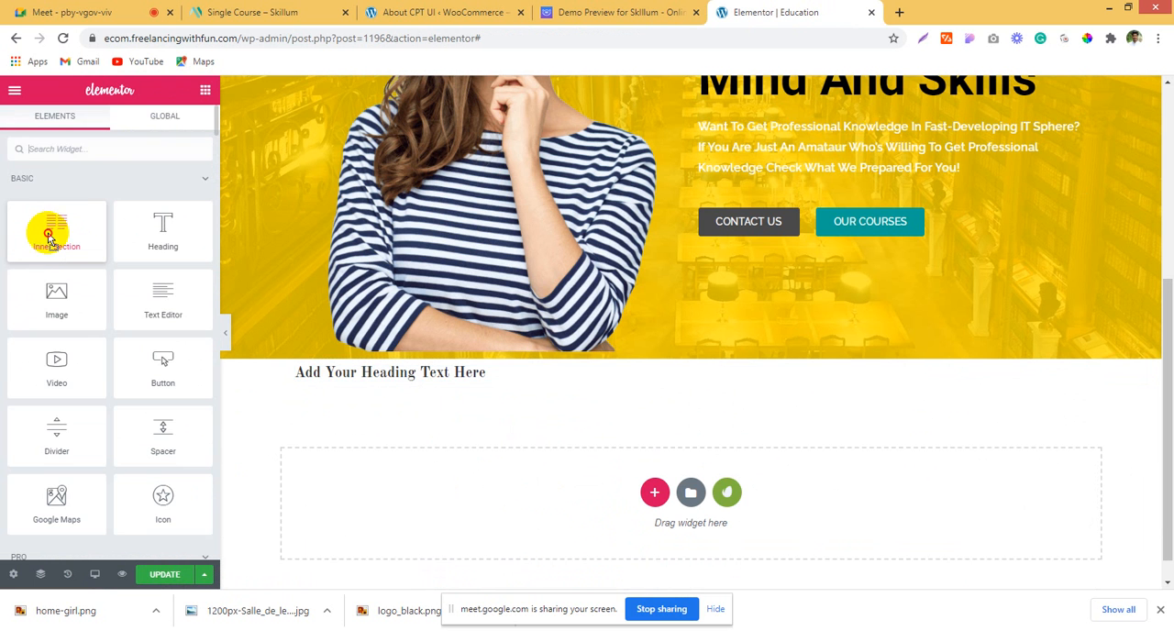
left_click_drag(42, 230, 634, 368)
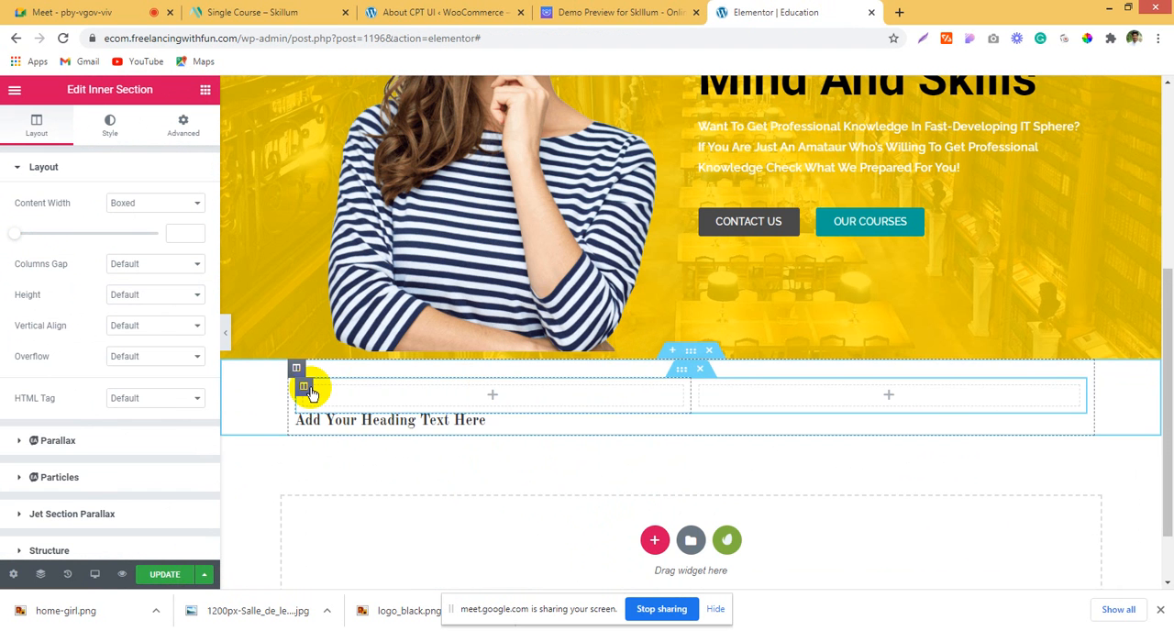
right_click(310, 392)
left_click(431, 398)
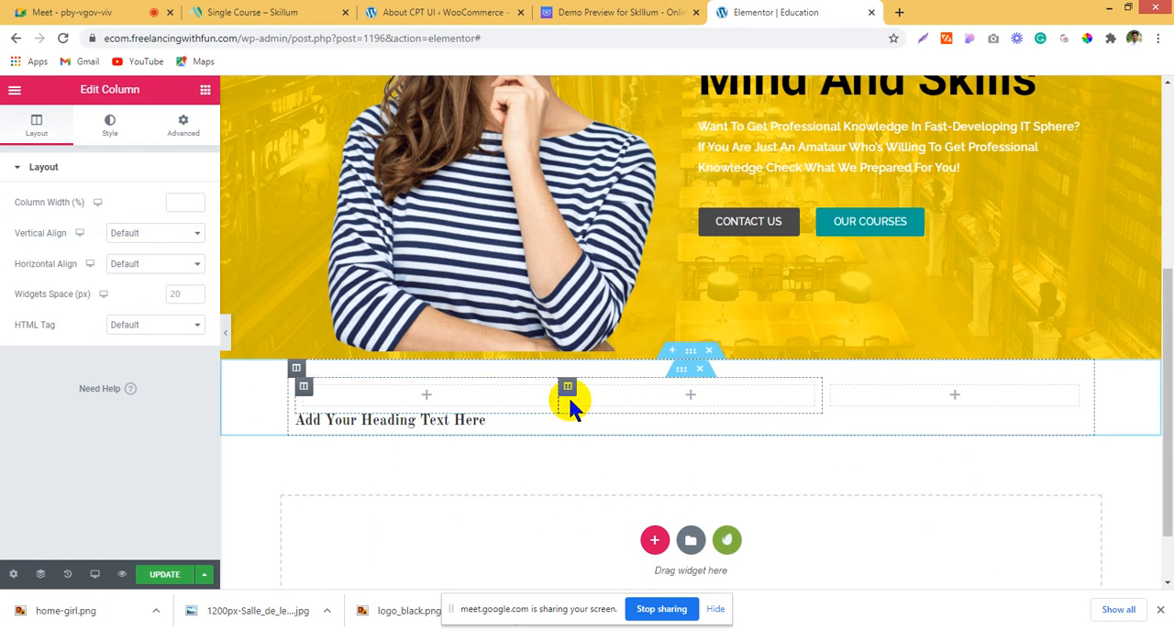
Step: Try a top margin of -10 px on the inner section, then reset it to 0
left_click(680, 378)
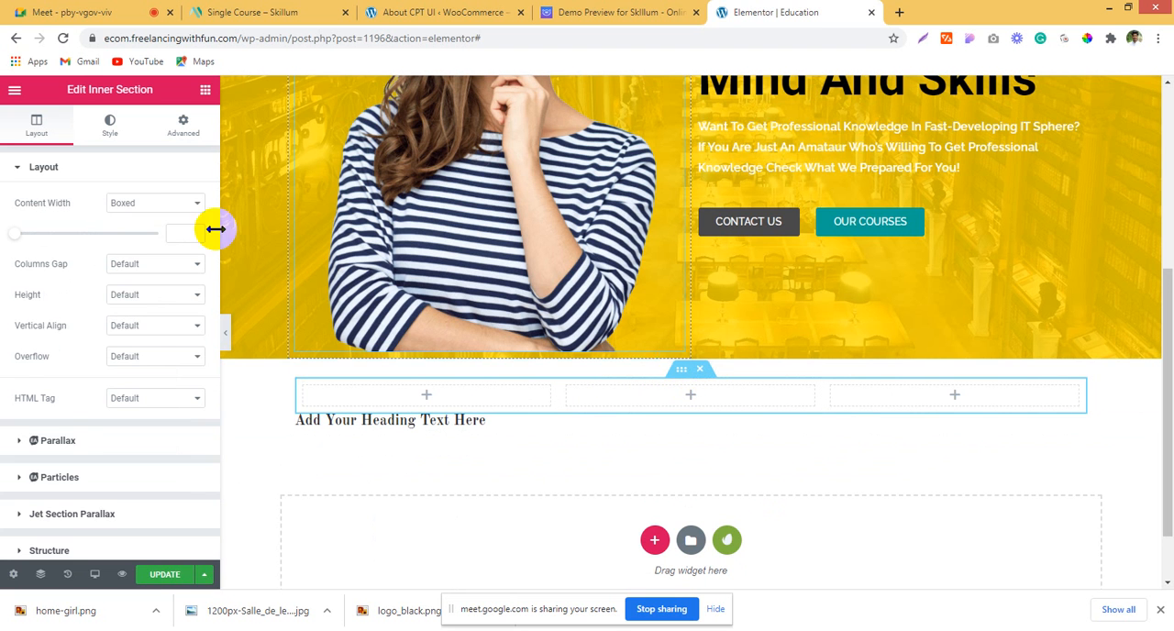
left_click(179, 128)
left_click(187, 299)
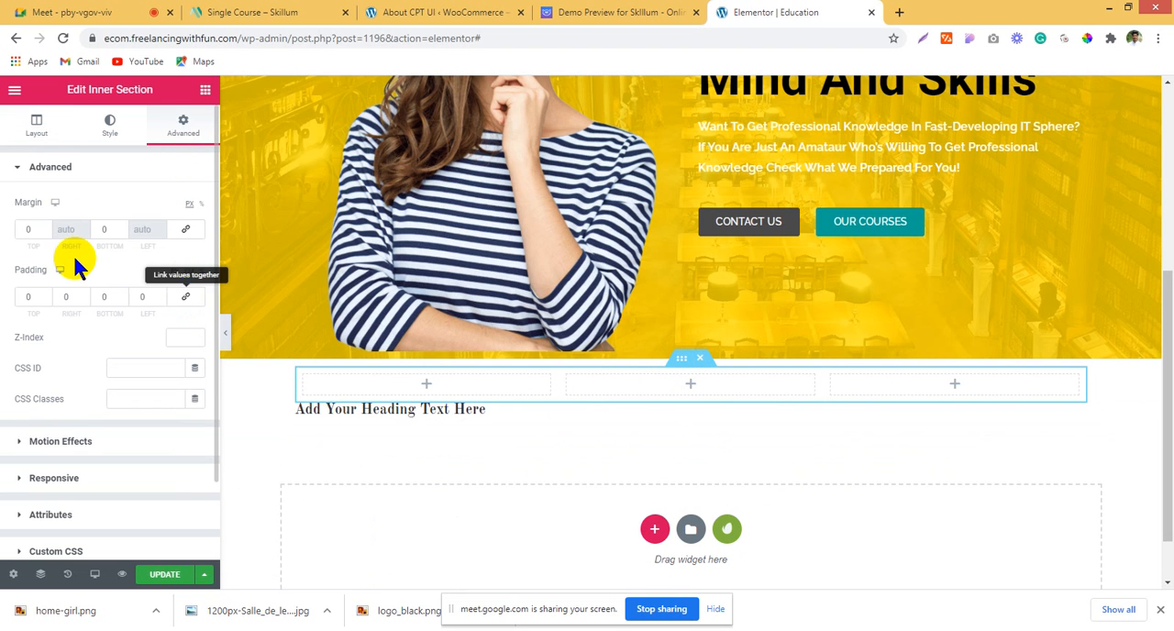
left_click(46, 233)
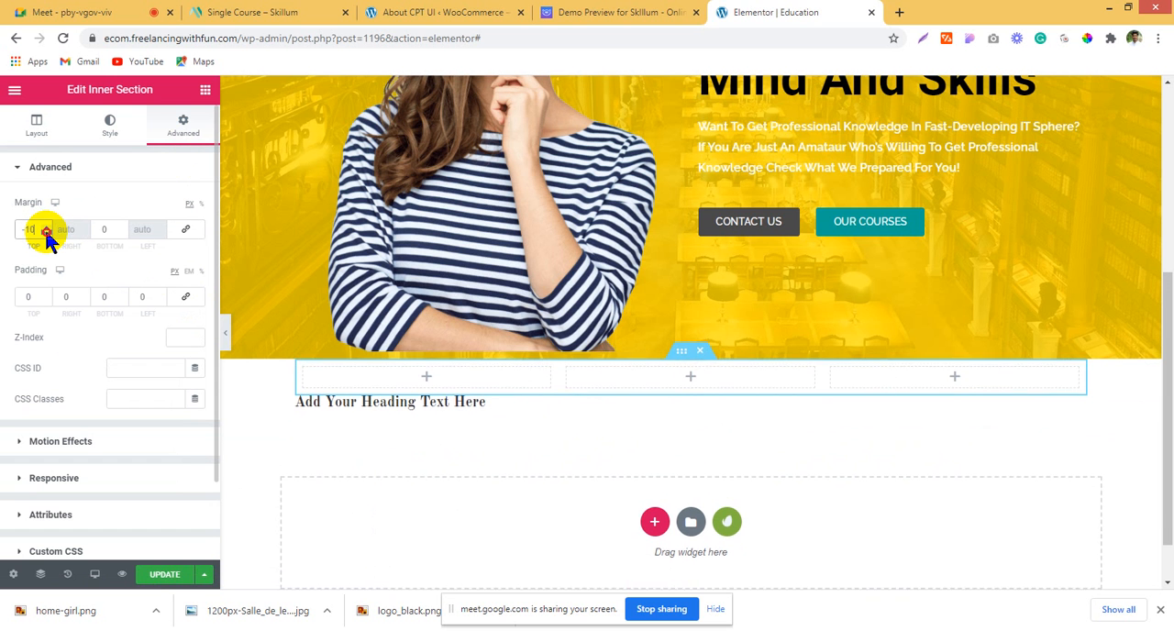
left_click_drag(45, 230, 2, 230)
type("0")
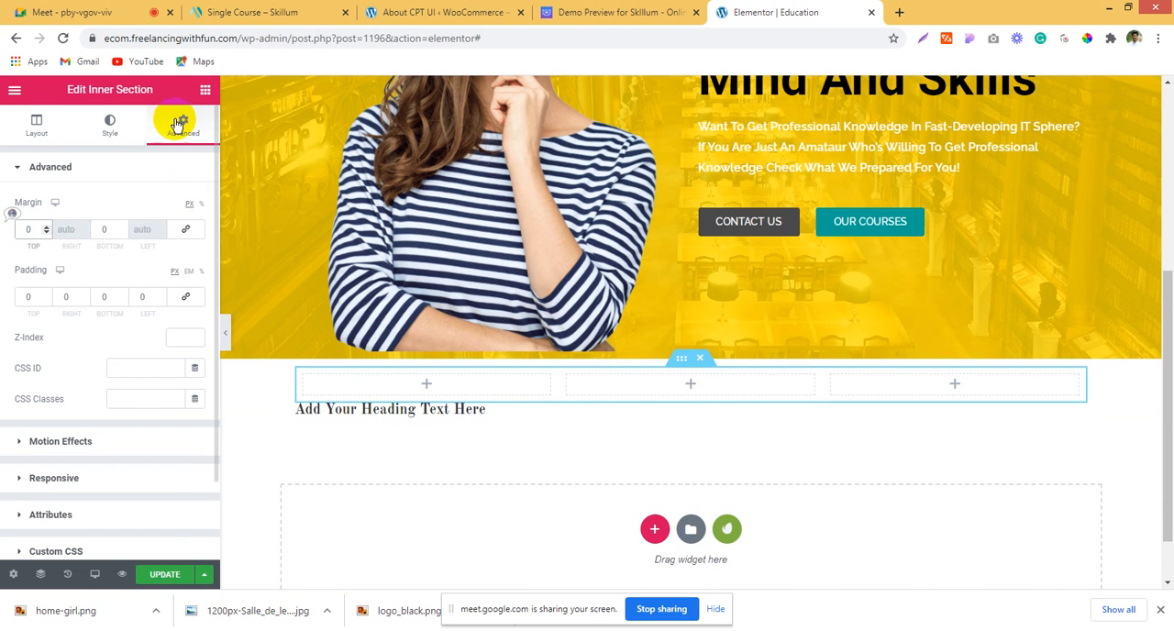
Step: Give the three-column inner section a classic background in white
left_click(116, 136)
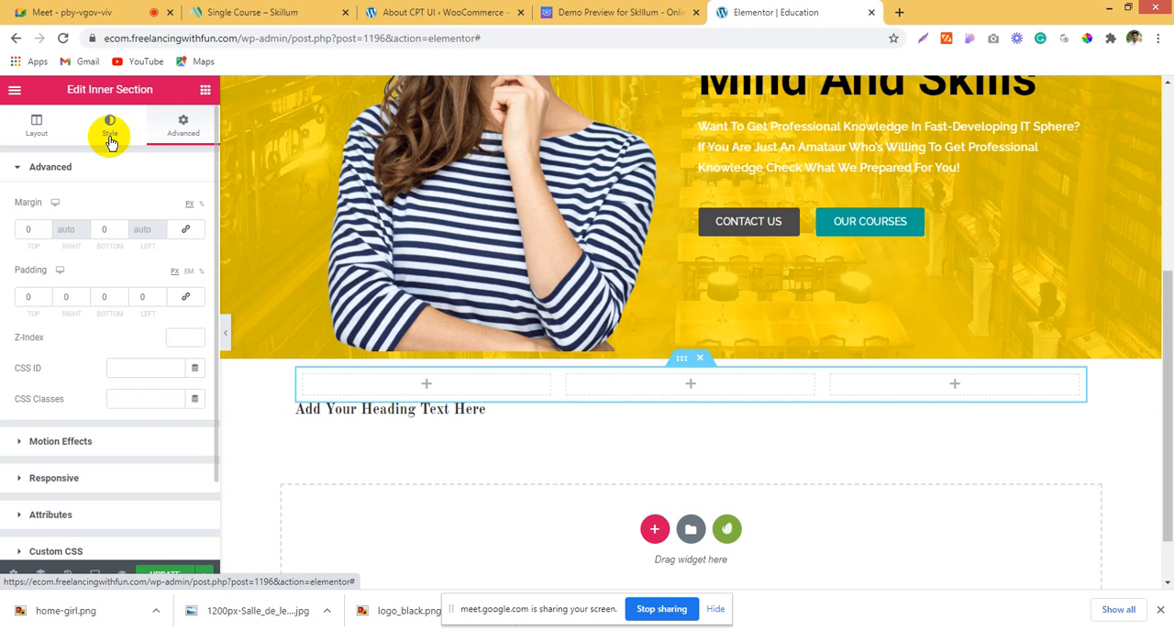
left_click(137, 237)
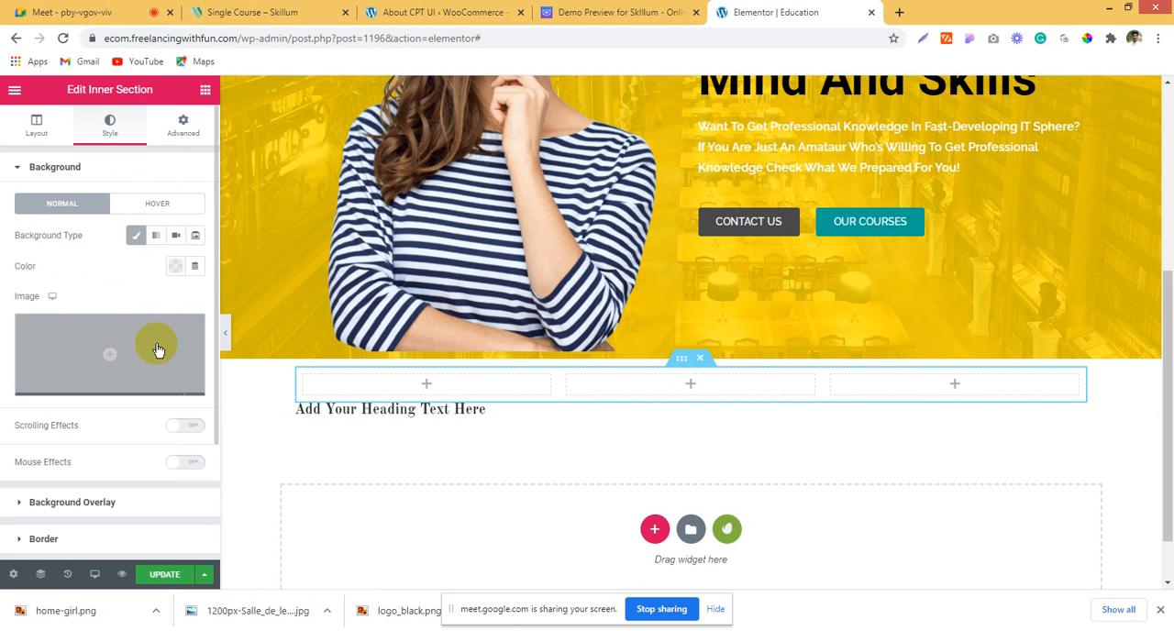
left_click(174, 265)
left_click(171, 366)
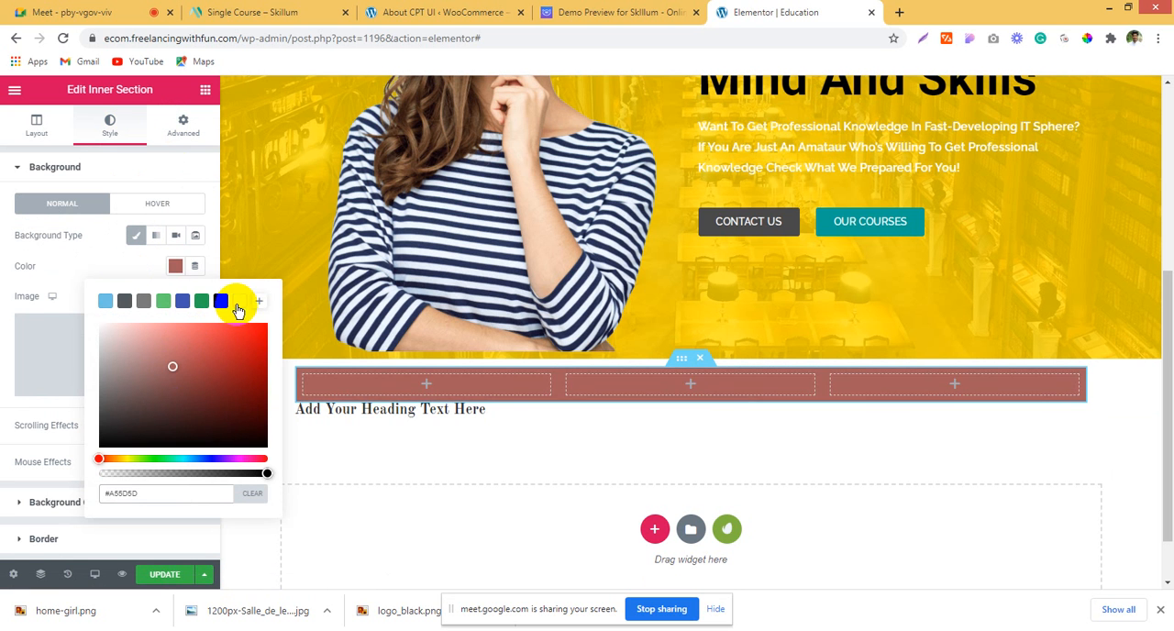
left_click(238, 307)
left_click(4, 343)
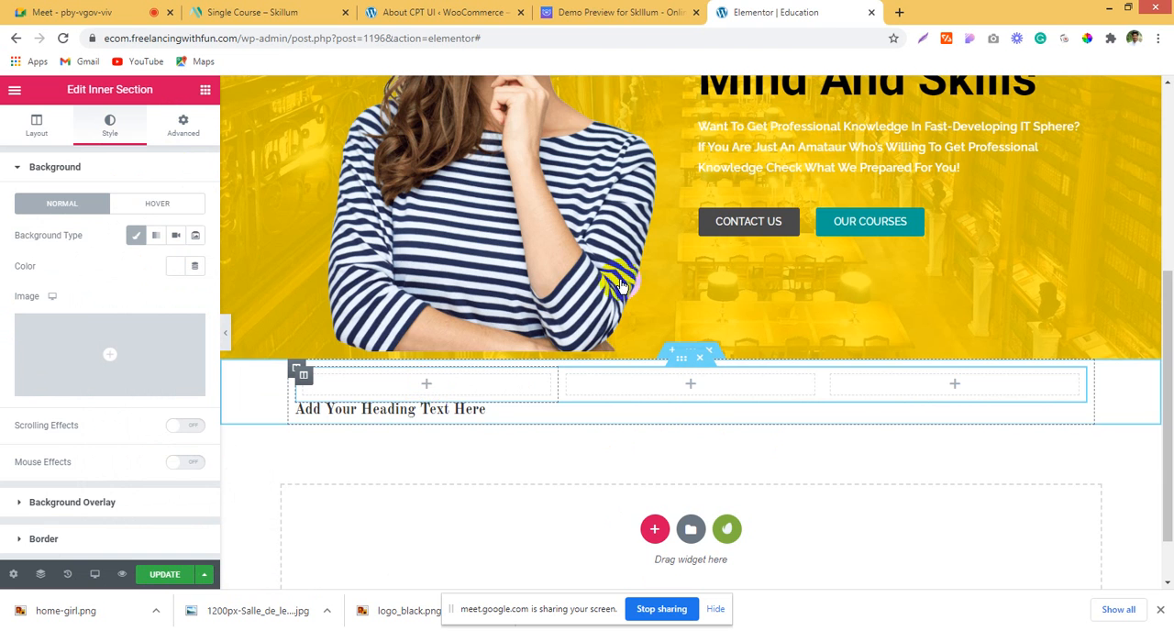
Step: Copy the title "Best Industry Leaders" from the first feature box in the Skillum demo preview and return to the Elementor page
left_click(621, 12)
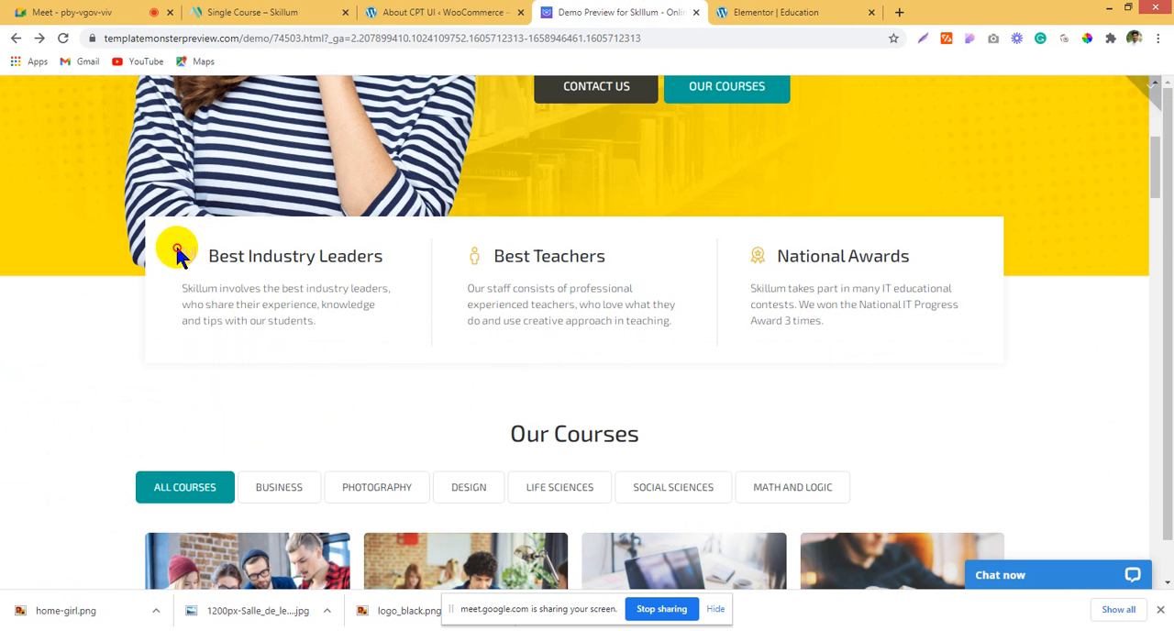
left_click_drag(373, 236, 387, 257)
key("ctrl+c")
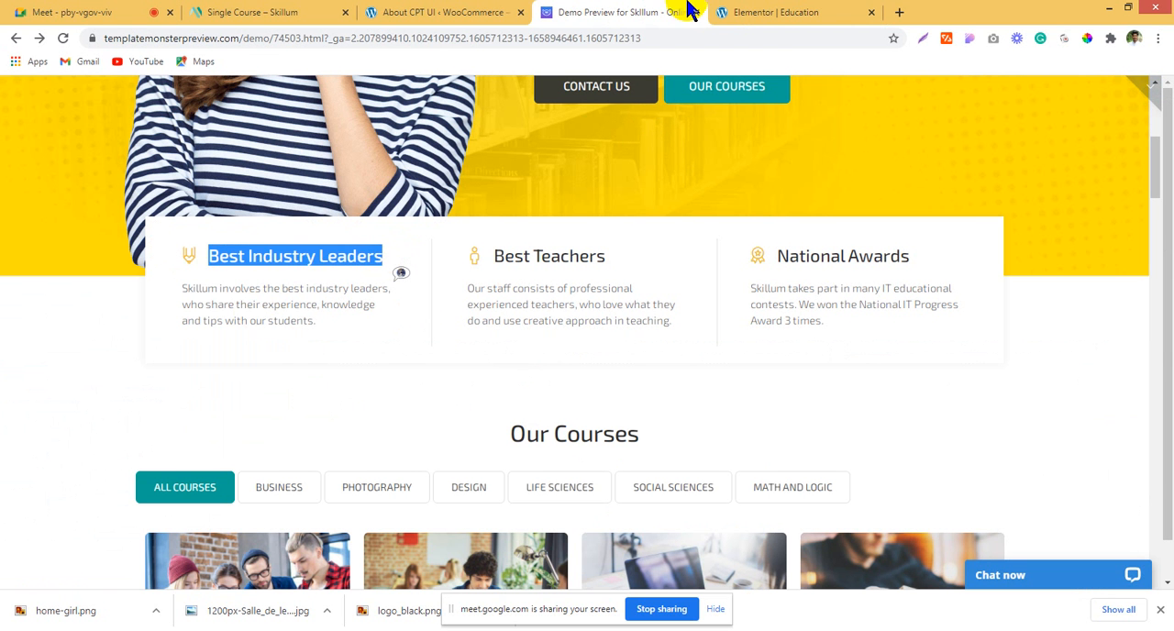
left_click(800, 11)
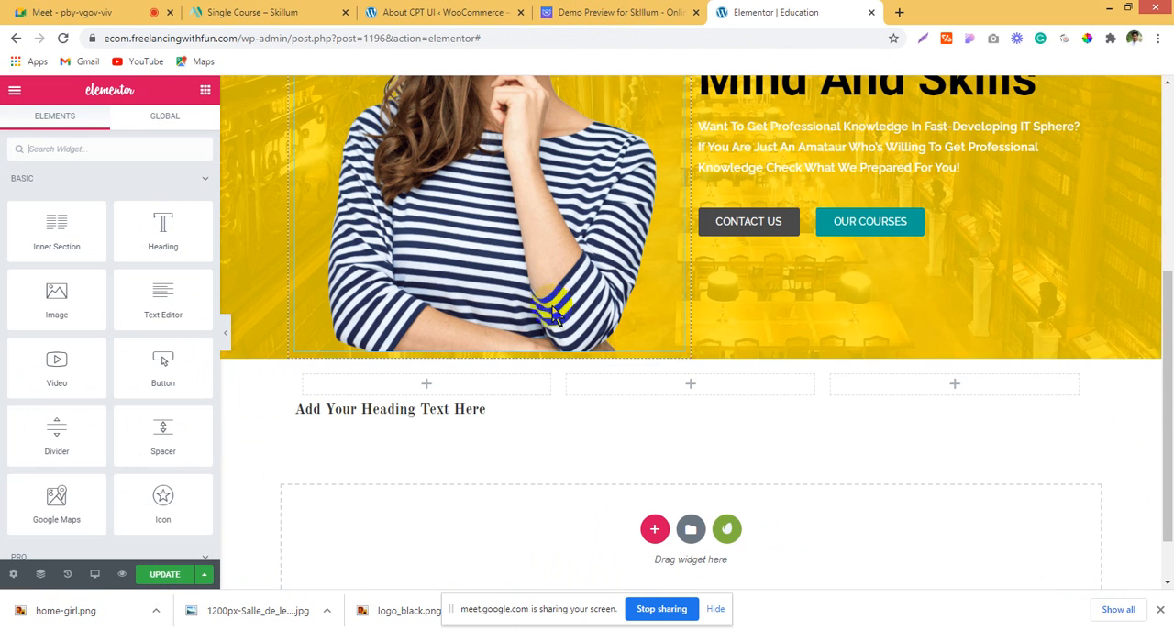
Step: Add an Icon List widget, reduce it to a single item, and place it in the inner section's first column
left_click(65, 146)
type("icon")
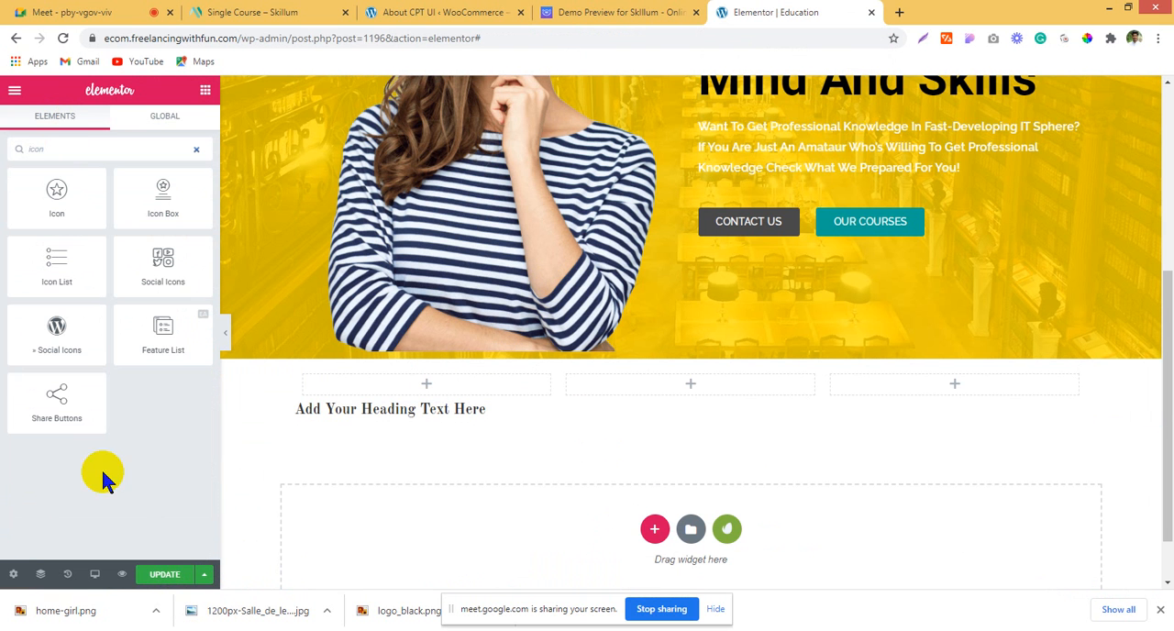
left_click_drag(65, 264, 427, 368)
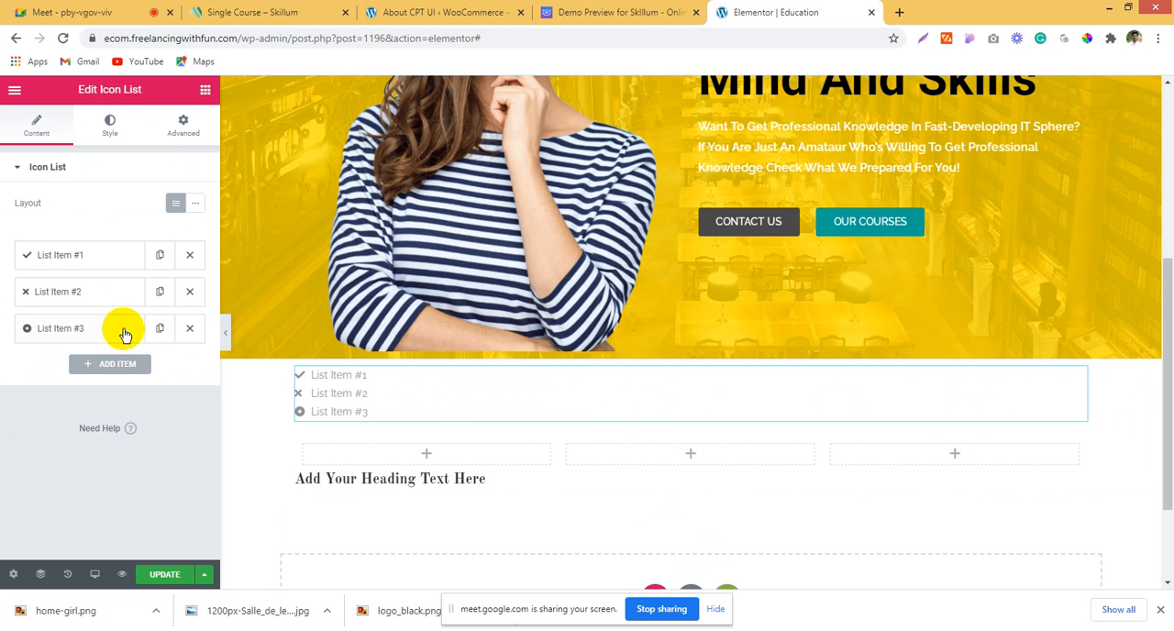
left_click(190, 292)
left_click(192, 294)
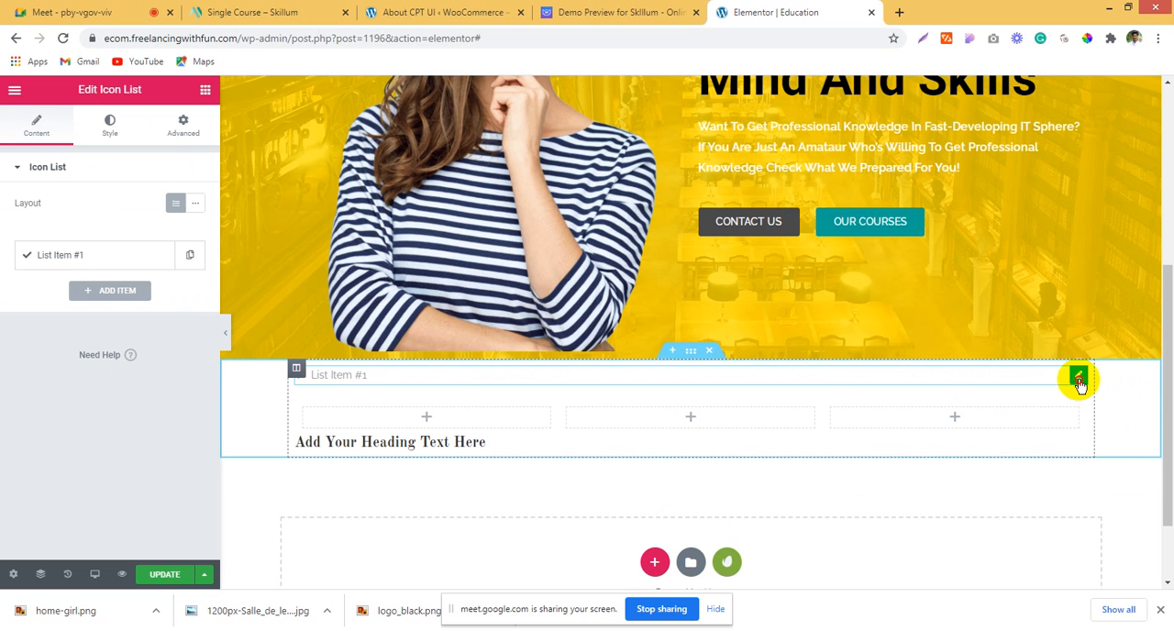
left_click_drag(1078, 383, 380, 383)
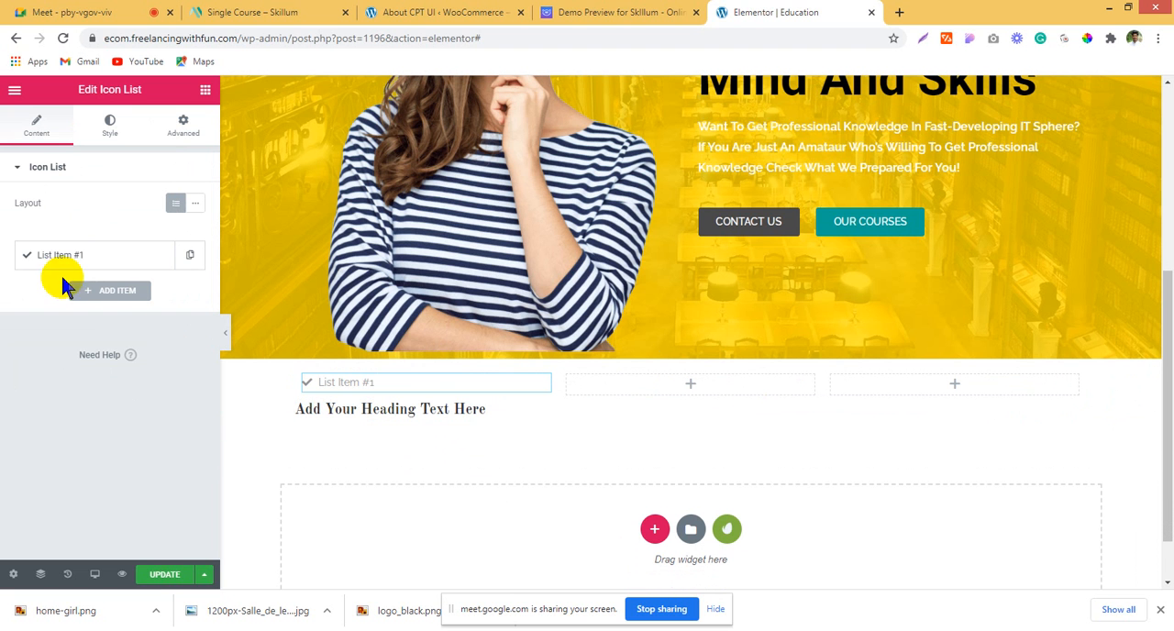
Step: Replace the list item's text with the copied title "Best Industry Leaders" and compare it with the demo
left_click(118, 269)
triple_click(136, 307)
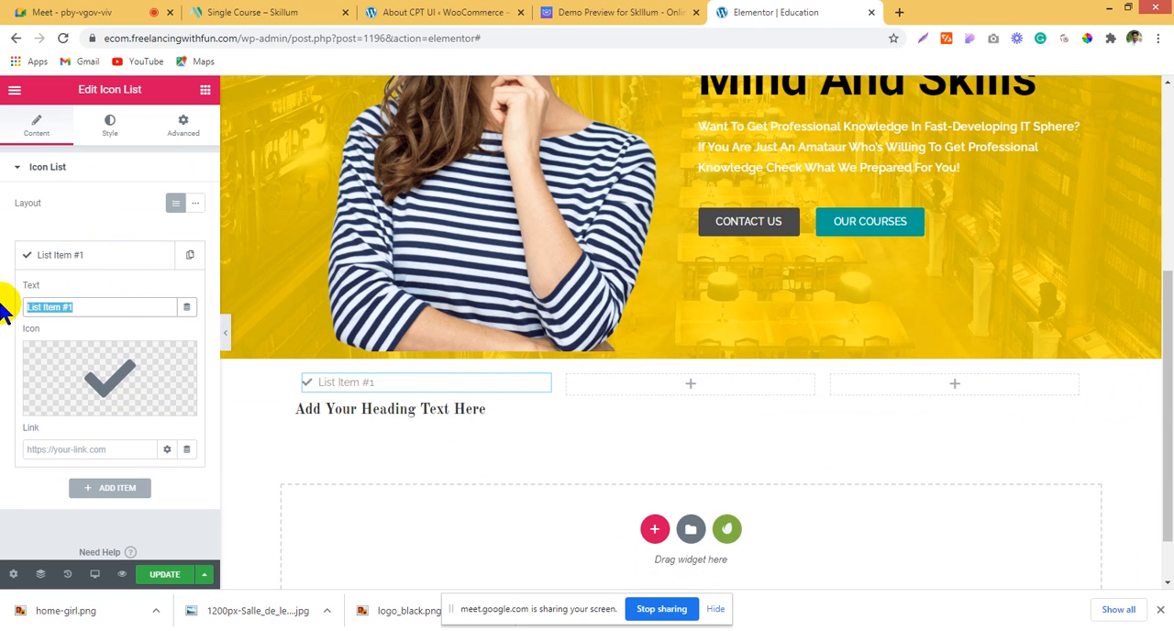
key("ctrl+v")
left_click(548, 13)
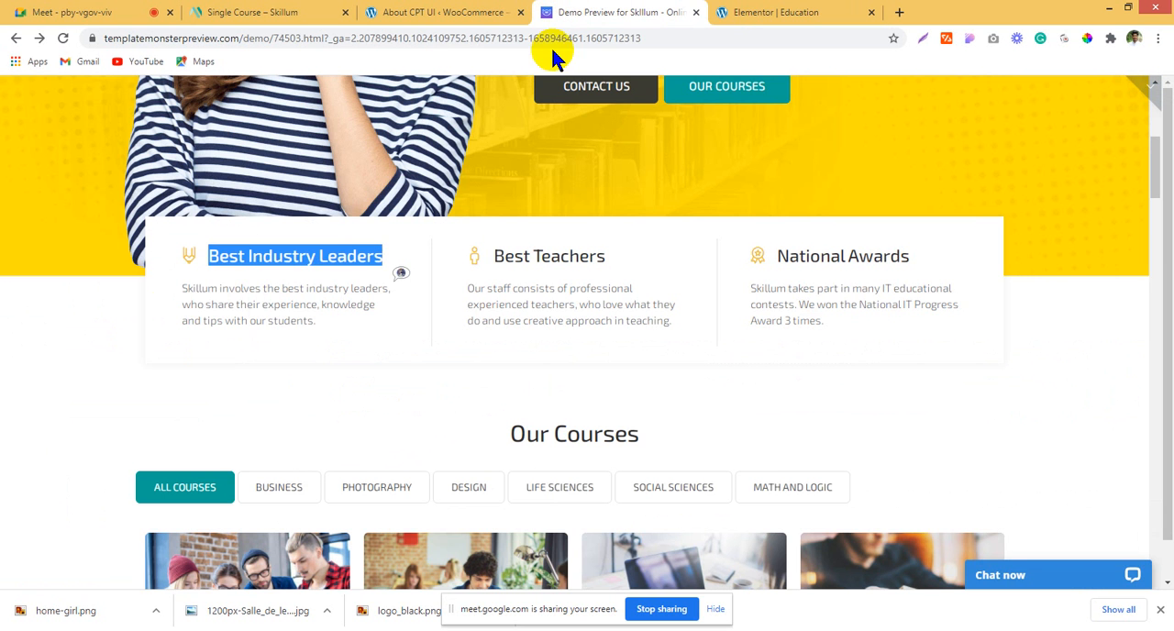
left_click(775, 12)
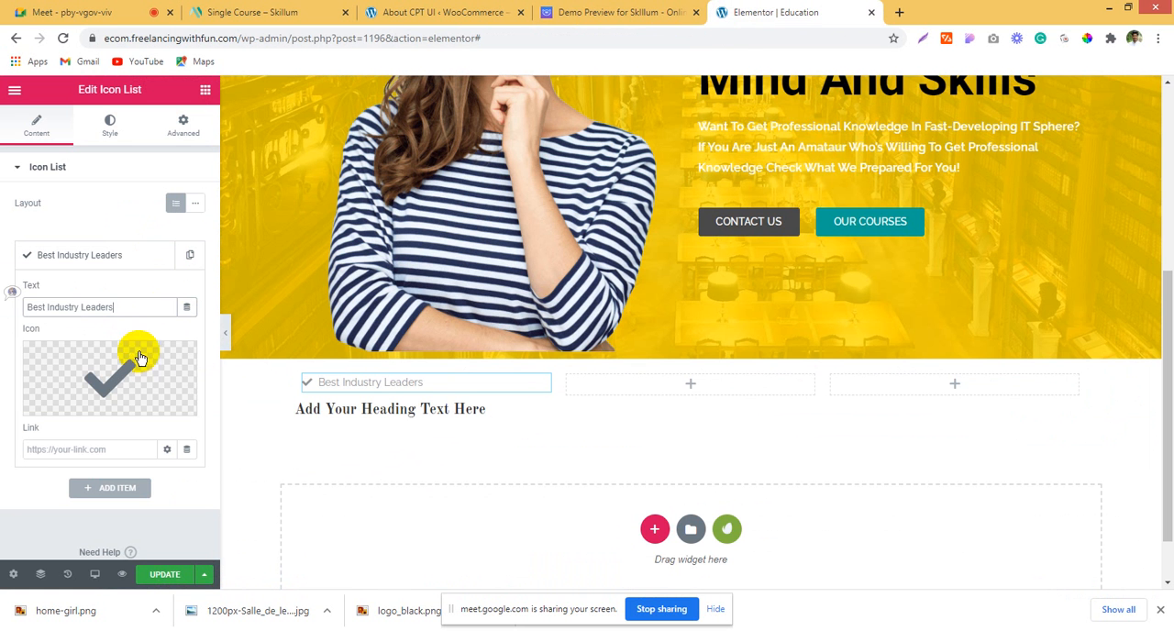
Step: Change the "Best Industry Leaders" item's icon to Pen nib from the icon library
left_click(66, 407)
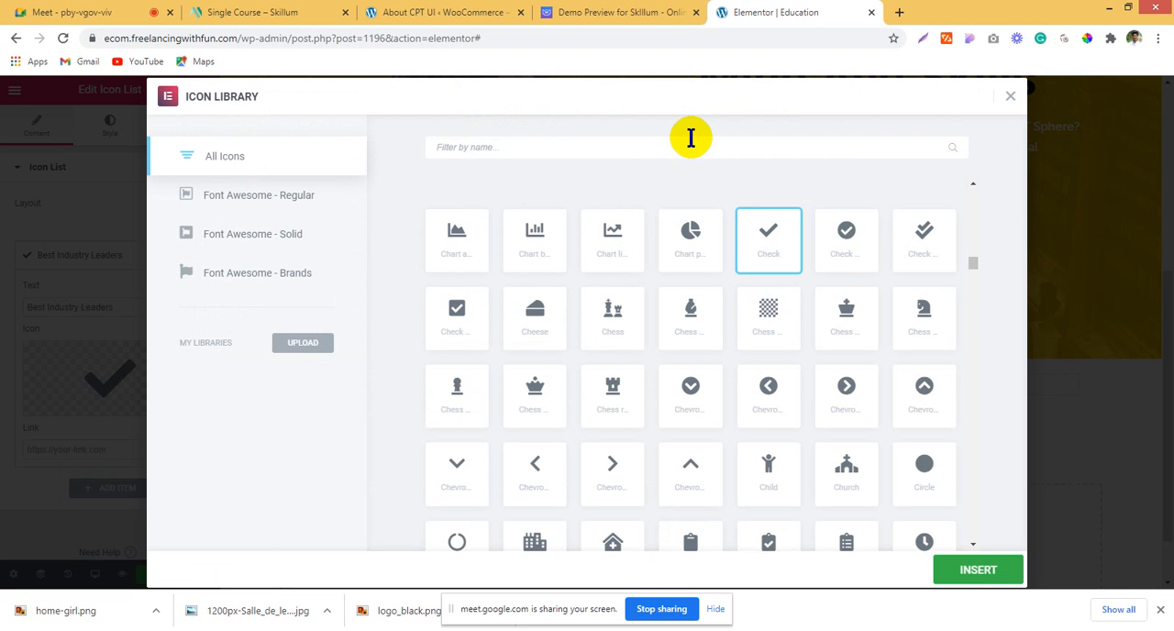
type("pen")
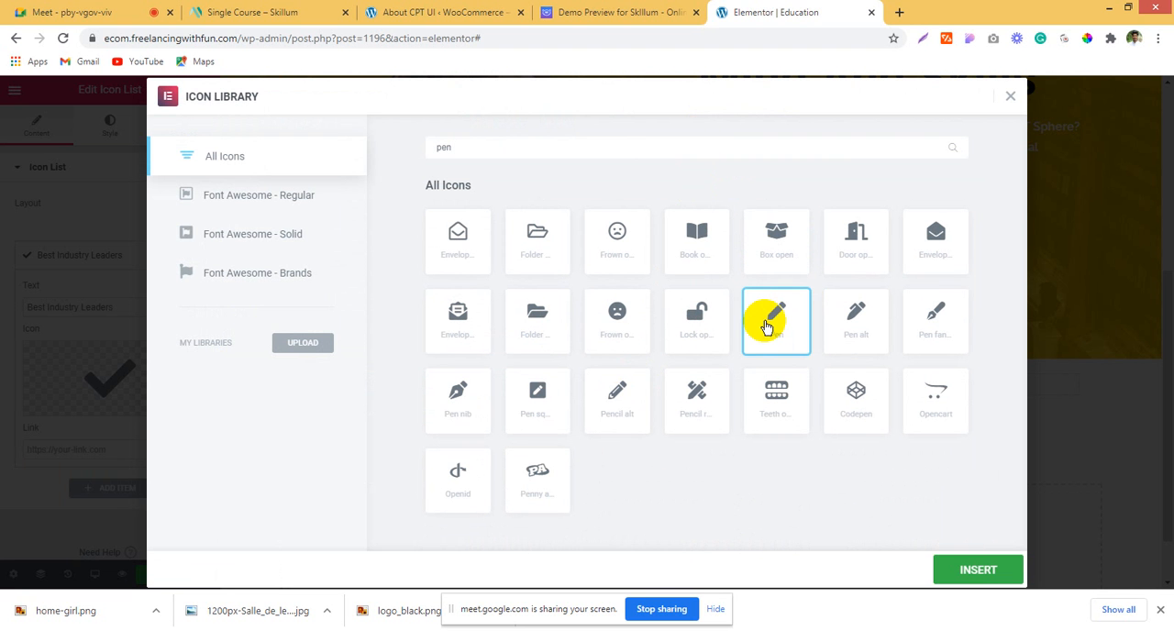
left_click(454, 394)
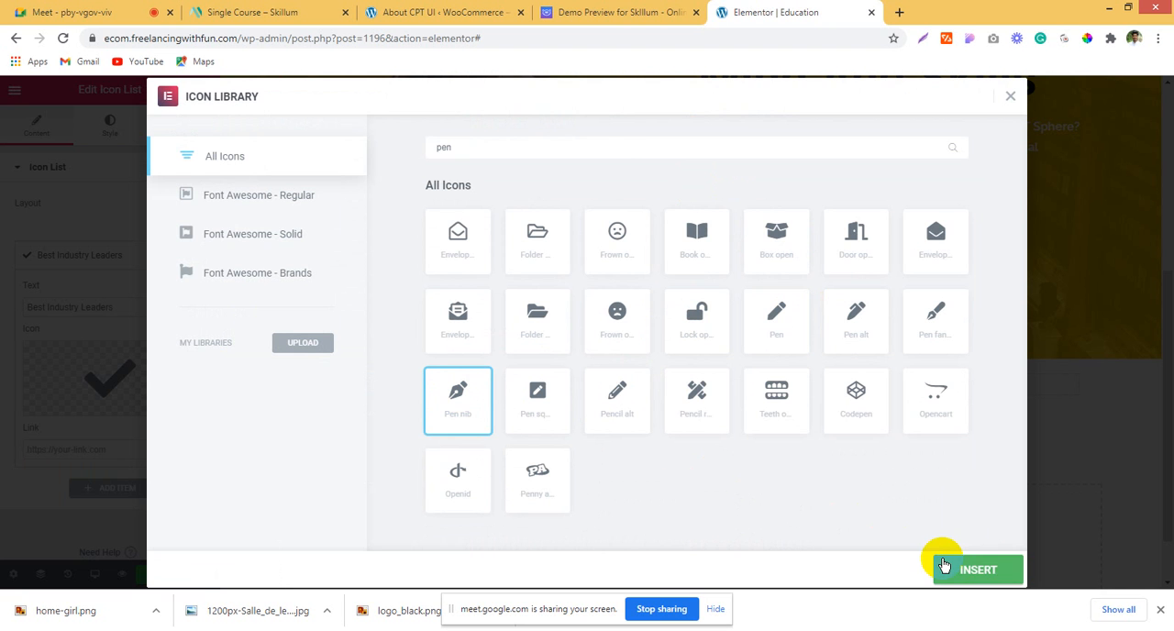
left_click(977, 570)
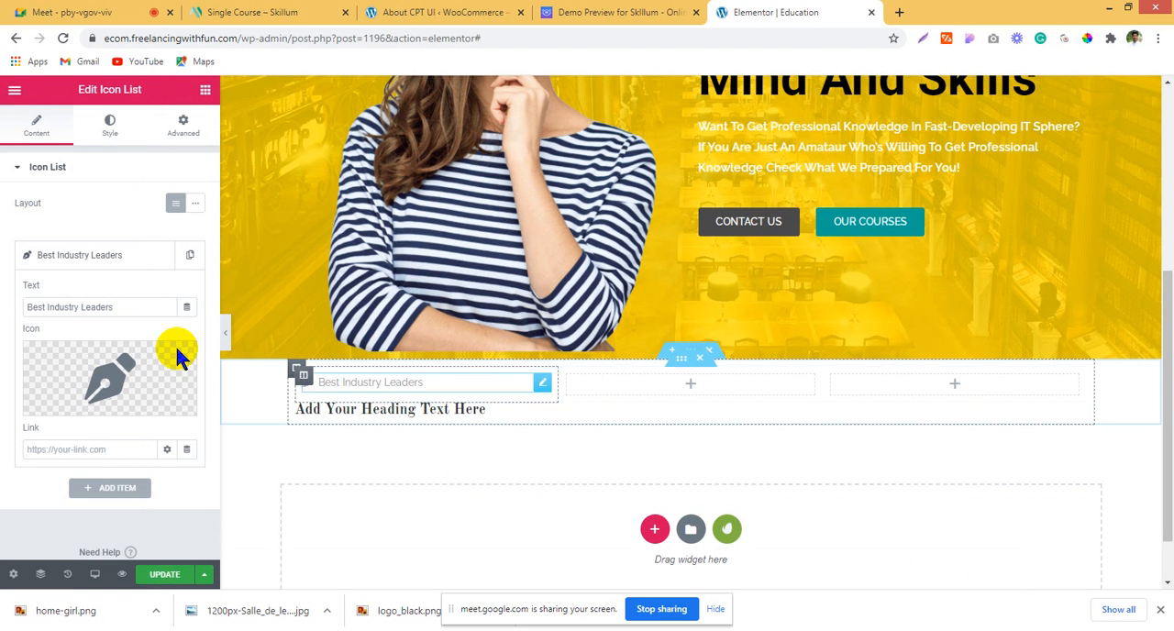
Step: Sample the yellow DFBF07 from the hero background with the ColorPick Eyedropper for the list's icon colour
left_click(109, 125)
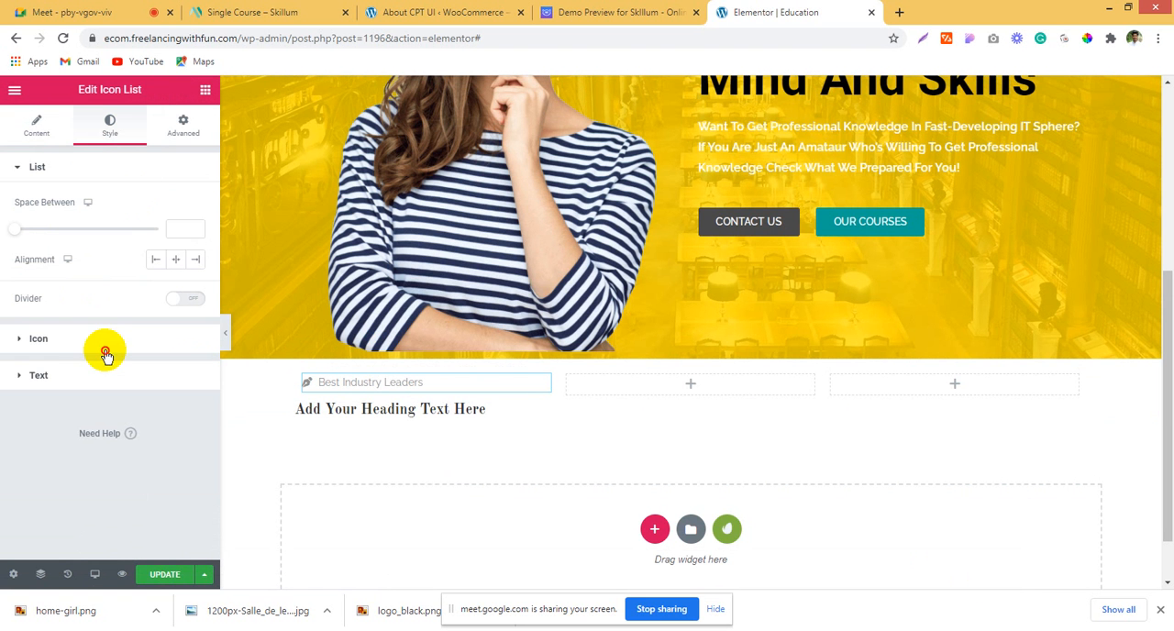
left_click(105, 353)
left_click(175, 239)
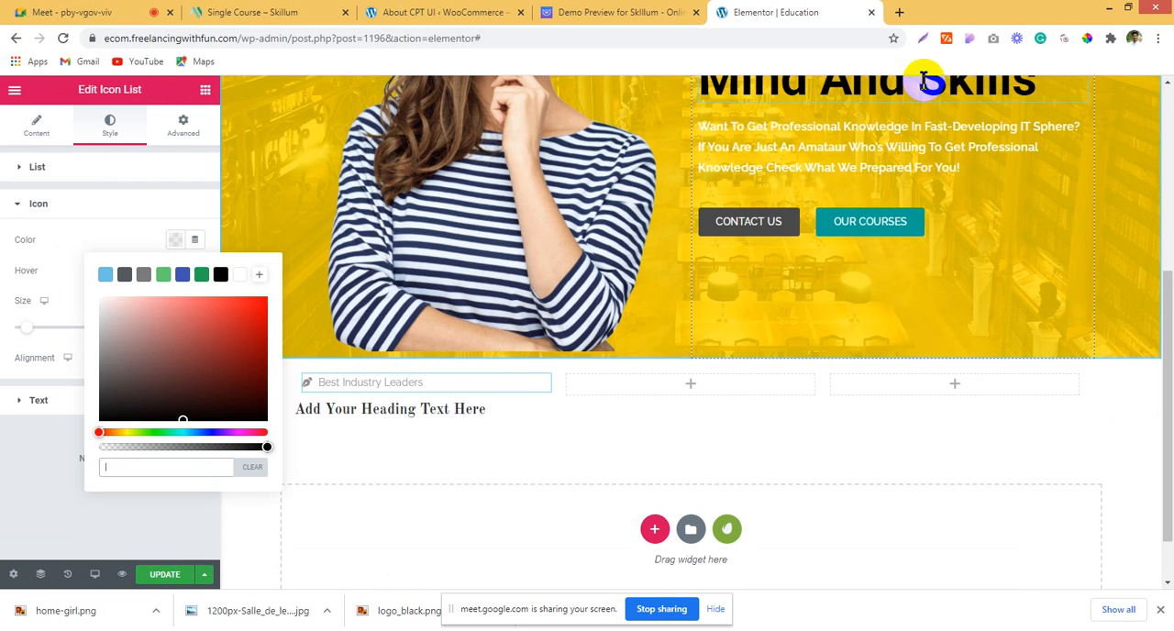
scroll(929, 310, "up", 4)
scroll(866, 360, "down", 1)
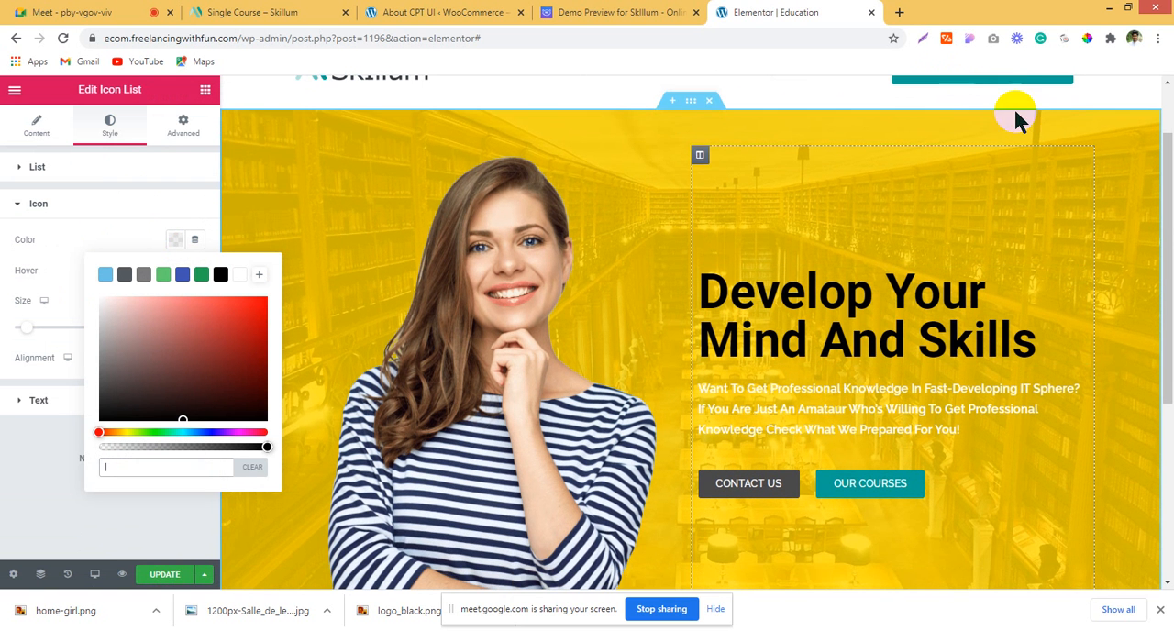
left_click(1089, 39)
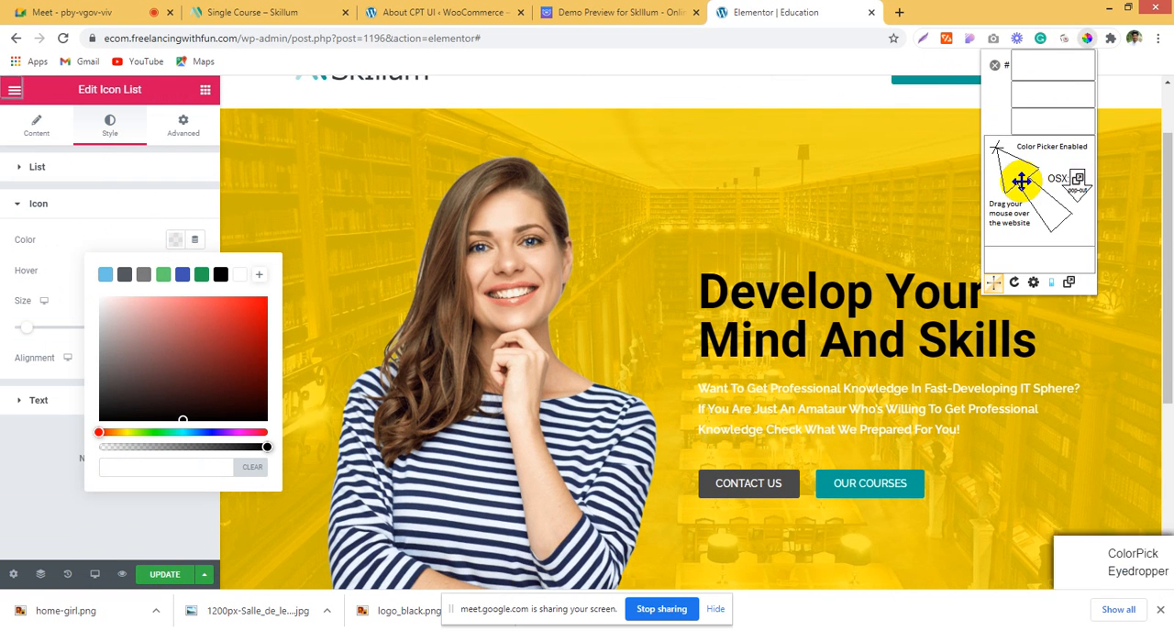
left_click(915, 190)
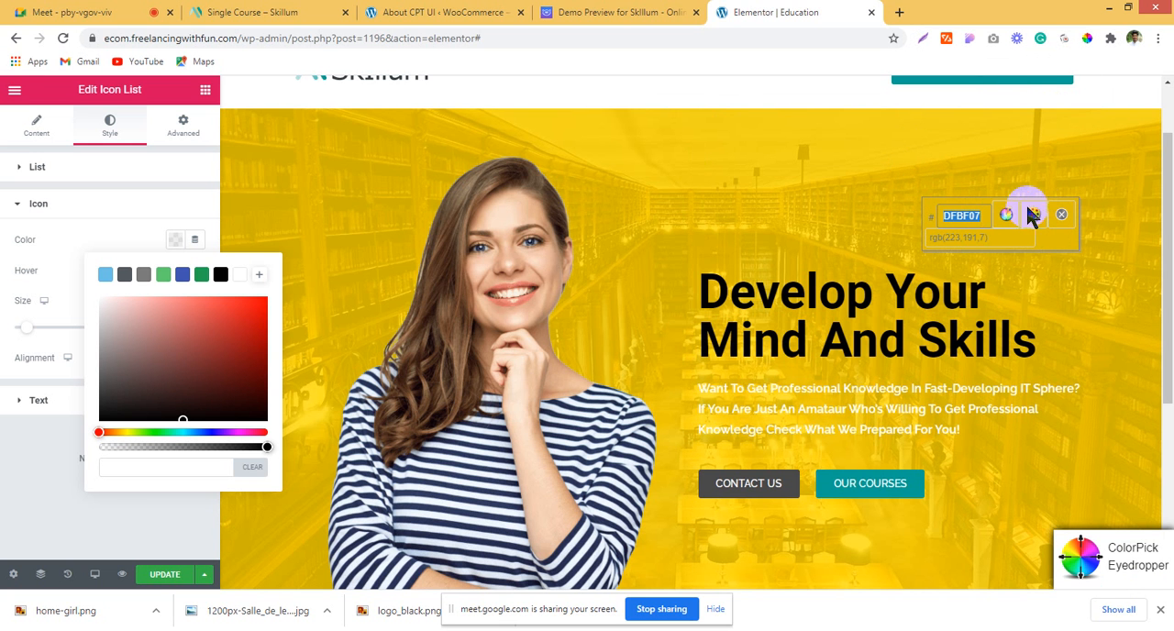
left_click(1060, 216)
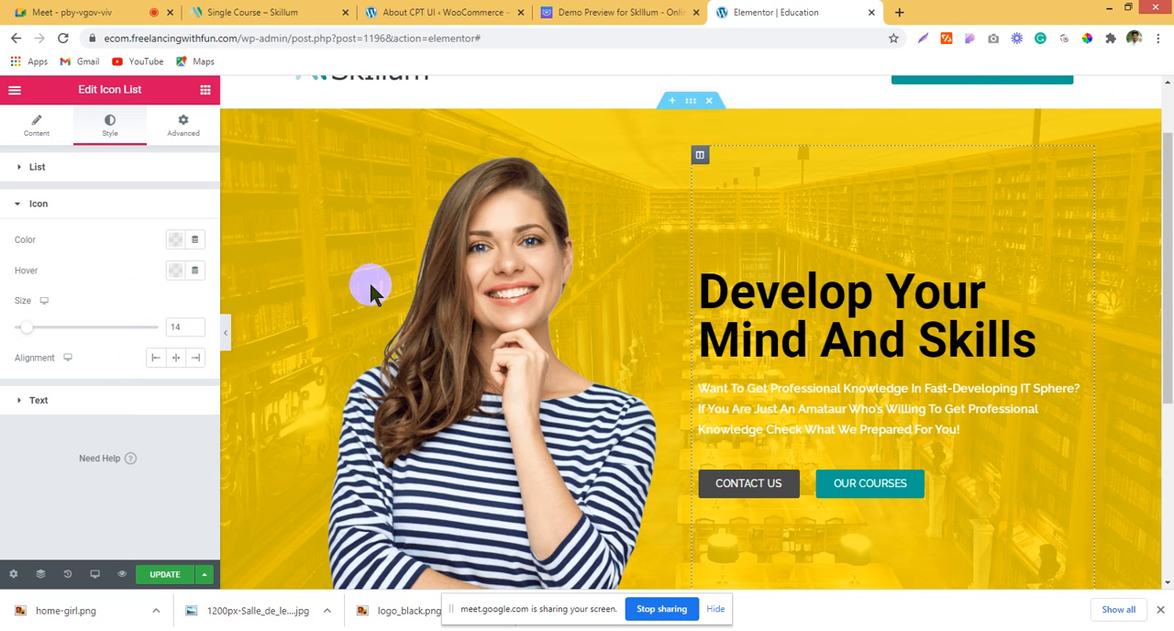
Step: Set the pen nib icon's colour to the sampled DFBF07 and its size to 30
left_click(175, 241)
type("DFBF07")
scroll(545, 307, "down", 1)
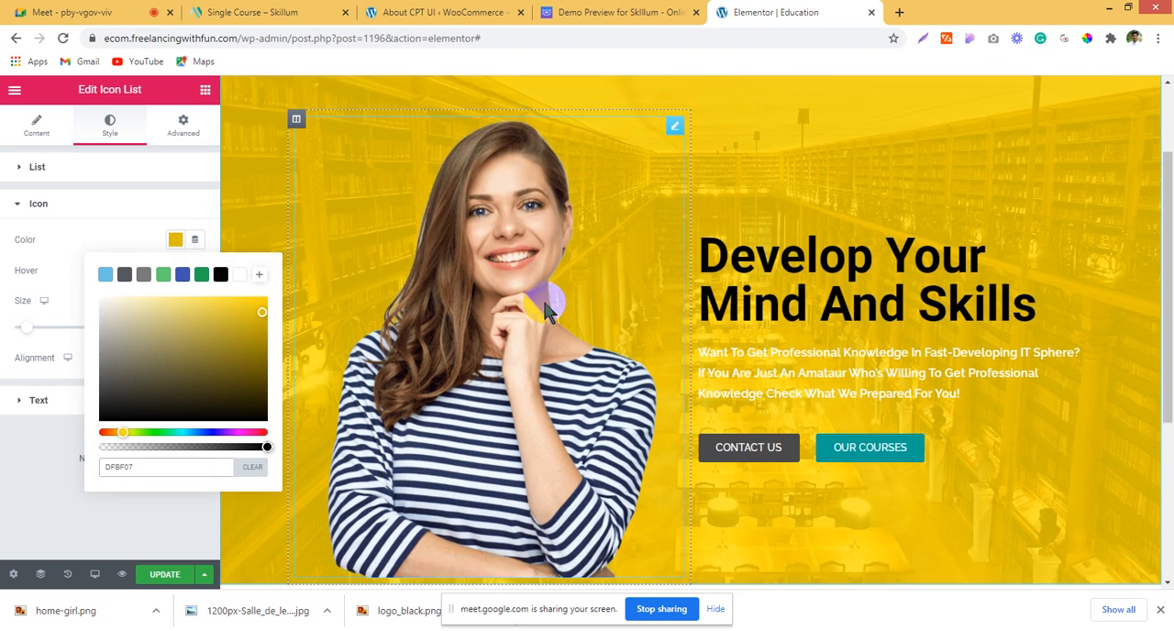
scroll(545, 311, "down", 3)
left_click(158, 244)
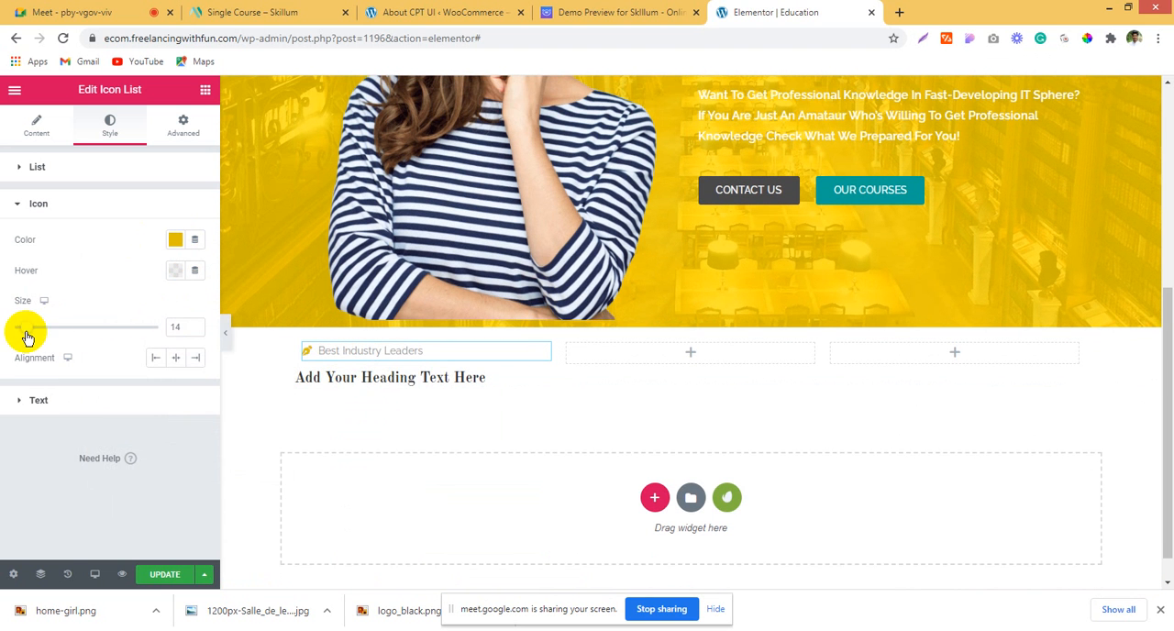
left_click_drag(32, 335, 53, 337)
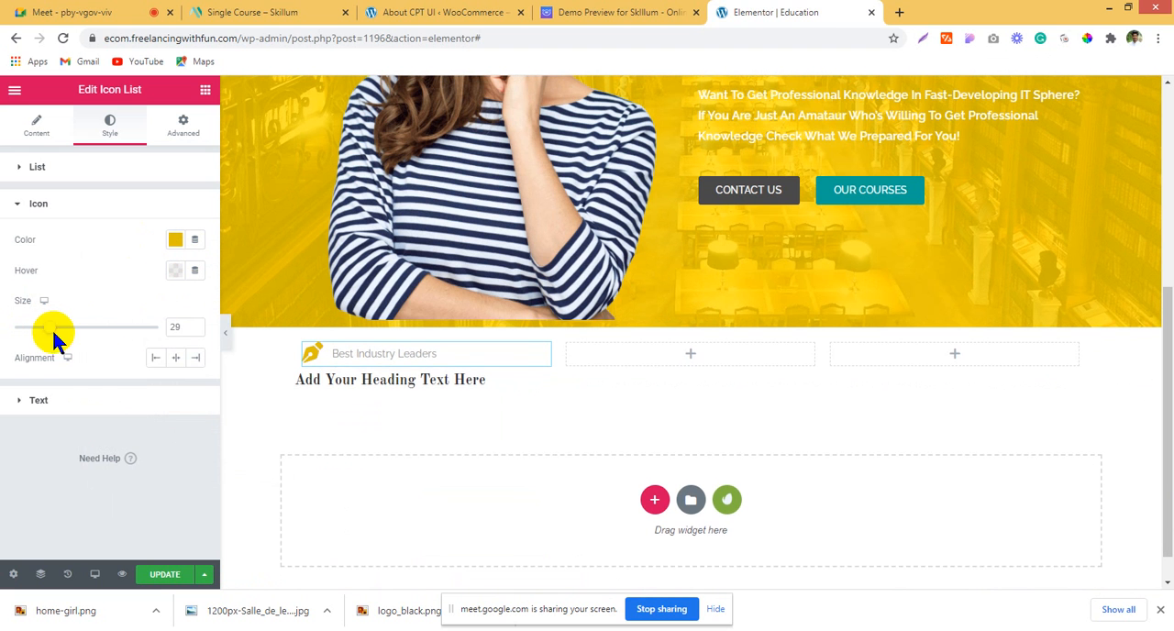
left_click(196, 322)
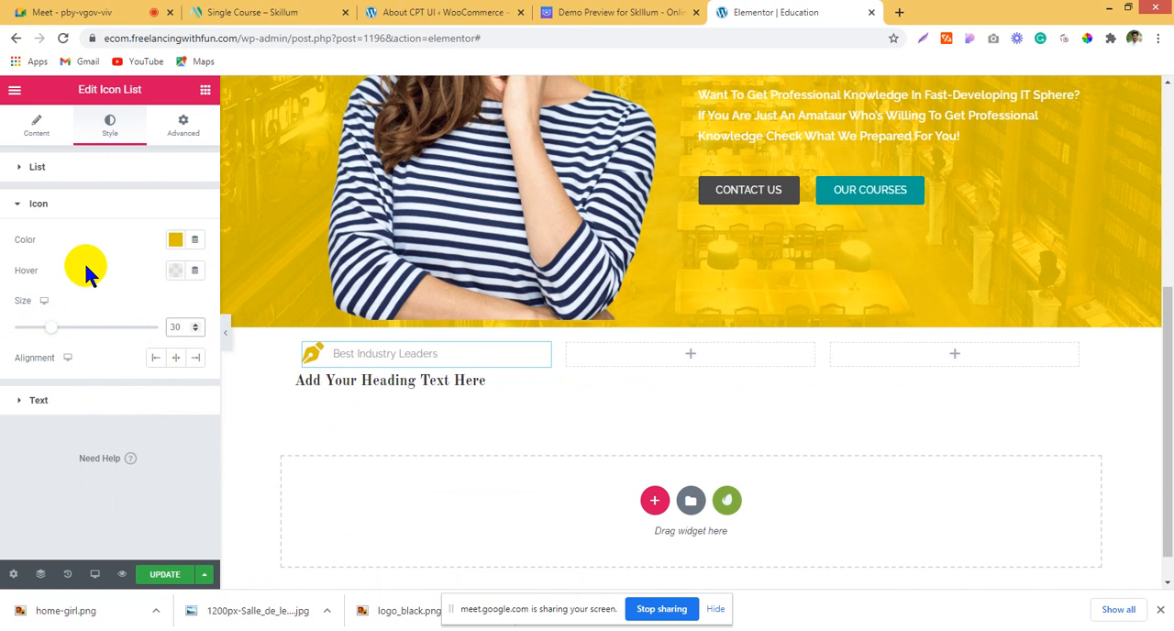
Step: Set the icon list's text colour to black and compare the title with the demo's
left_click(75, 406)
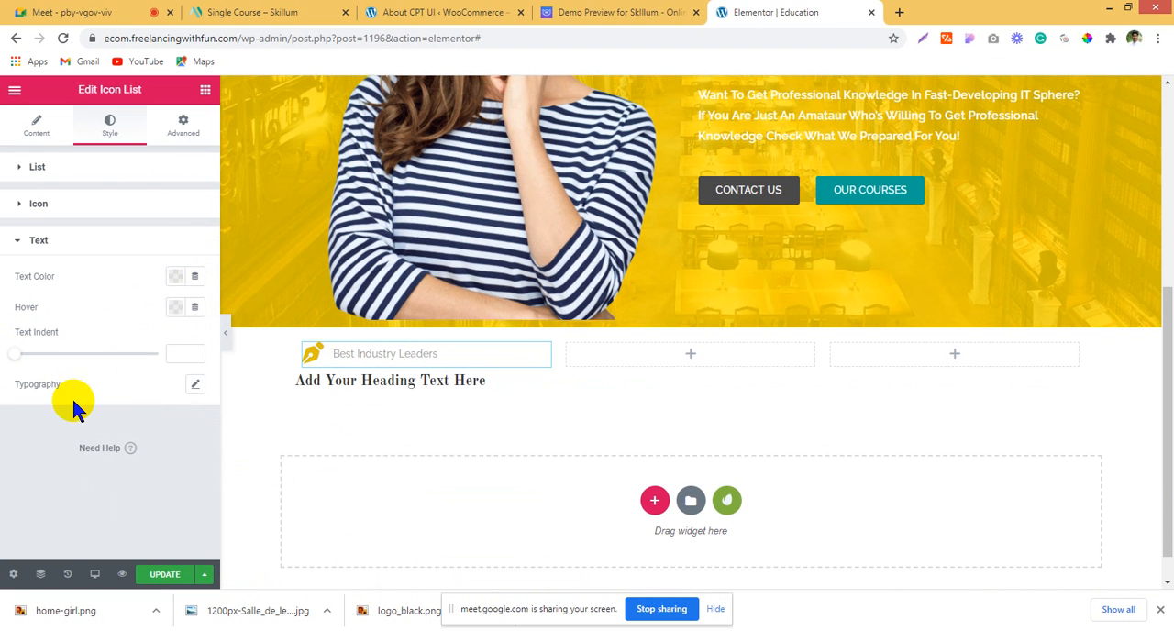
left_click(178, 276)
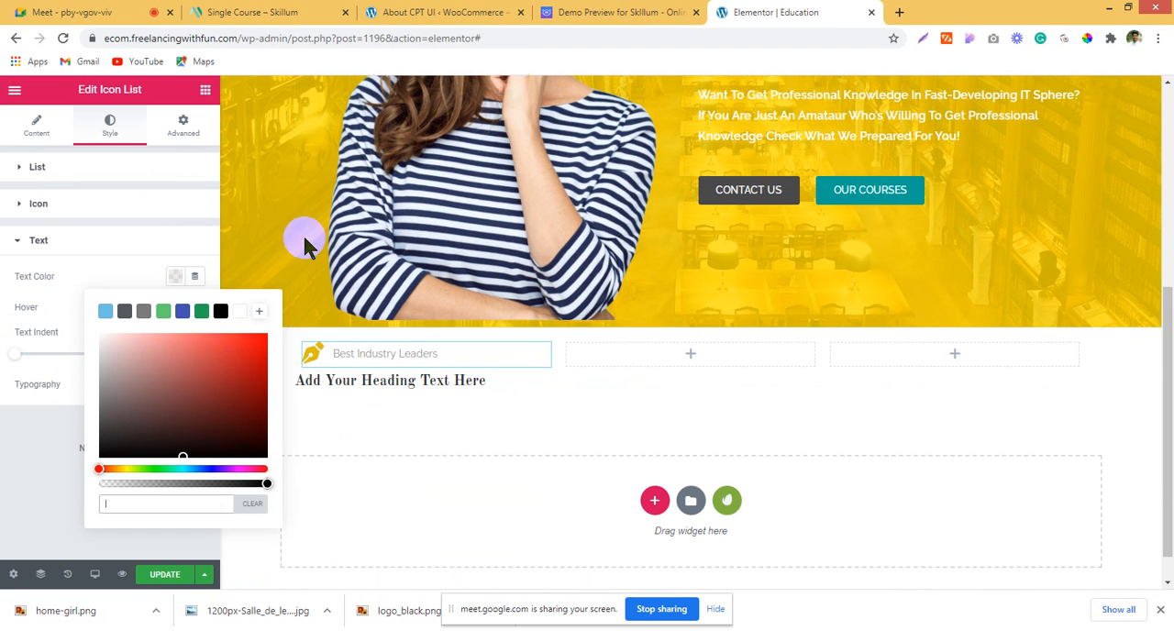
left_click(220, 310)
left_click(640, 11)
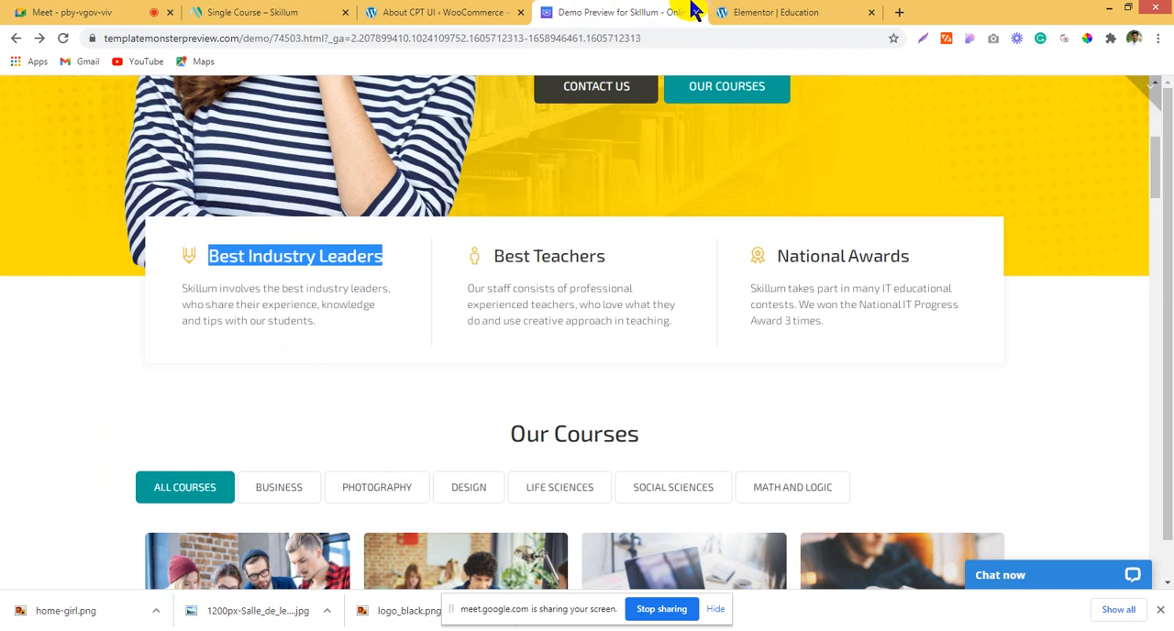
left_click(724, 11)
left_click(57, 311)
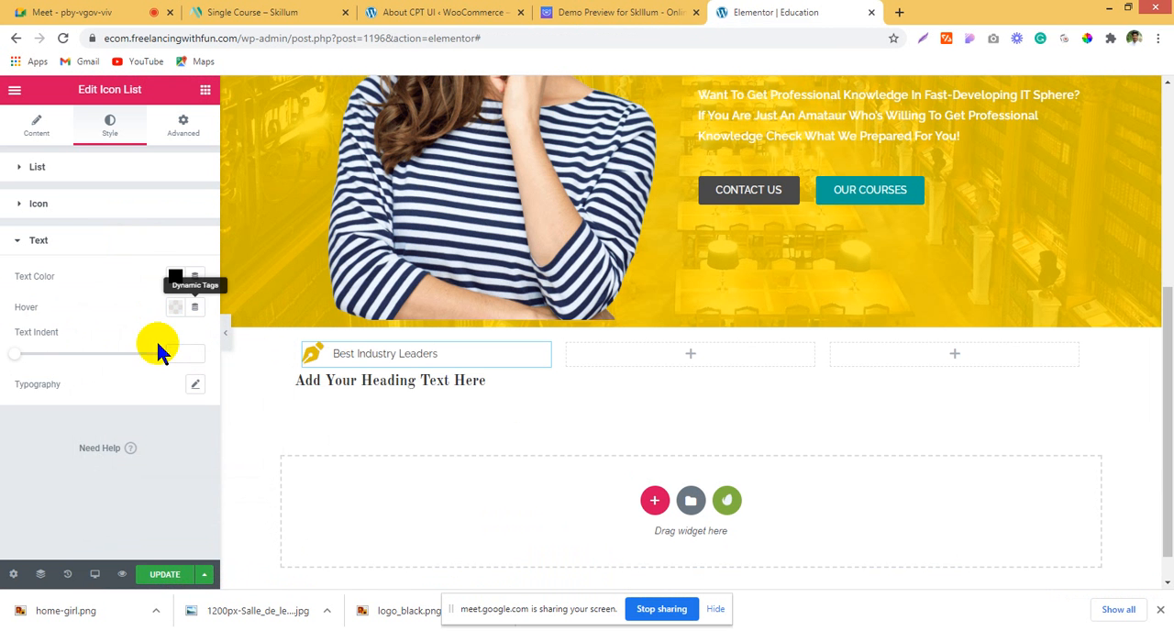
Step: Set the list text's typography to a size of 25 px and a weight of 600
left_click(194, 384)
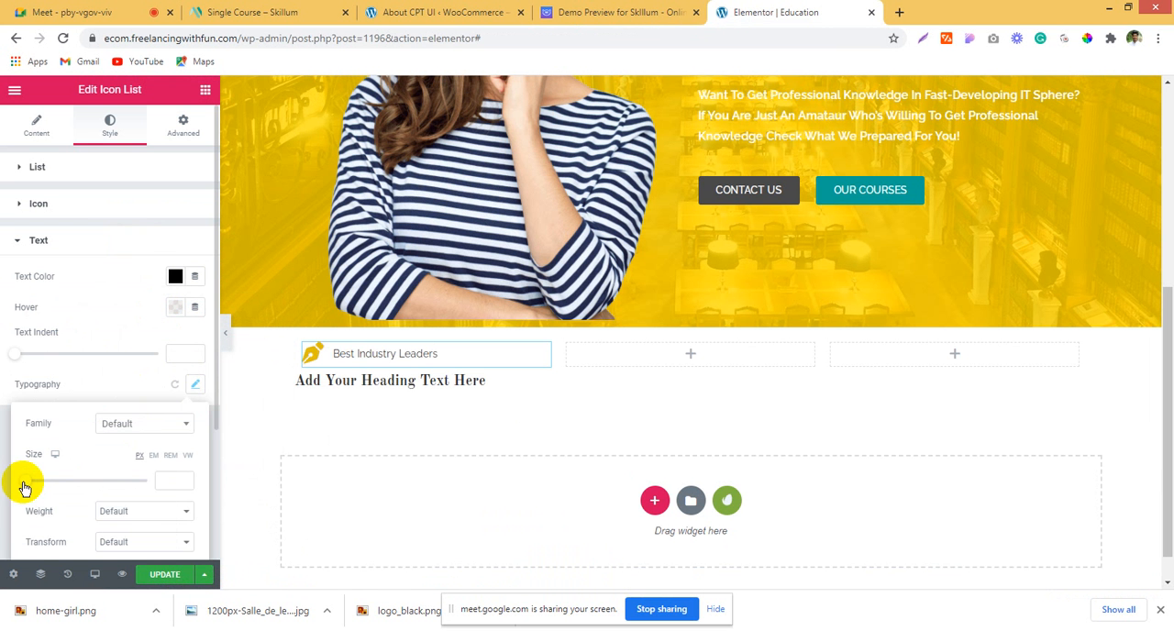
left_click_drag(25, 481, 35, 481)
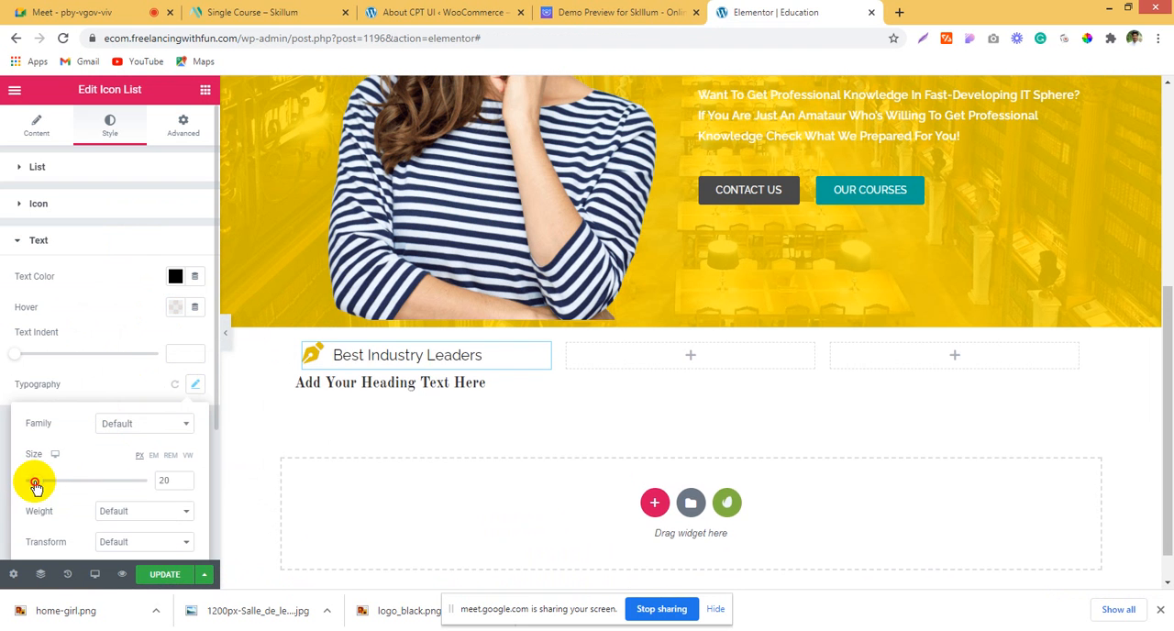
left_click(183, 478)
left_click(184, 478)
left_click(183, 478)
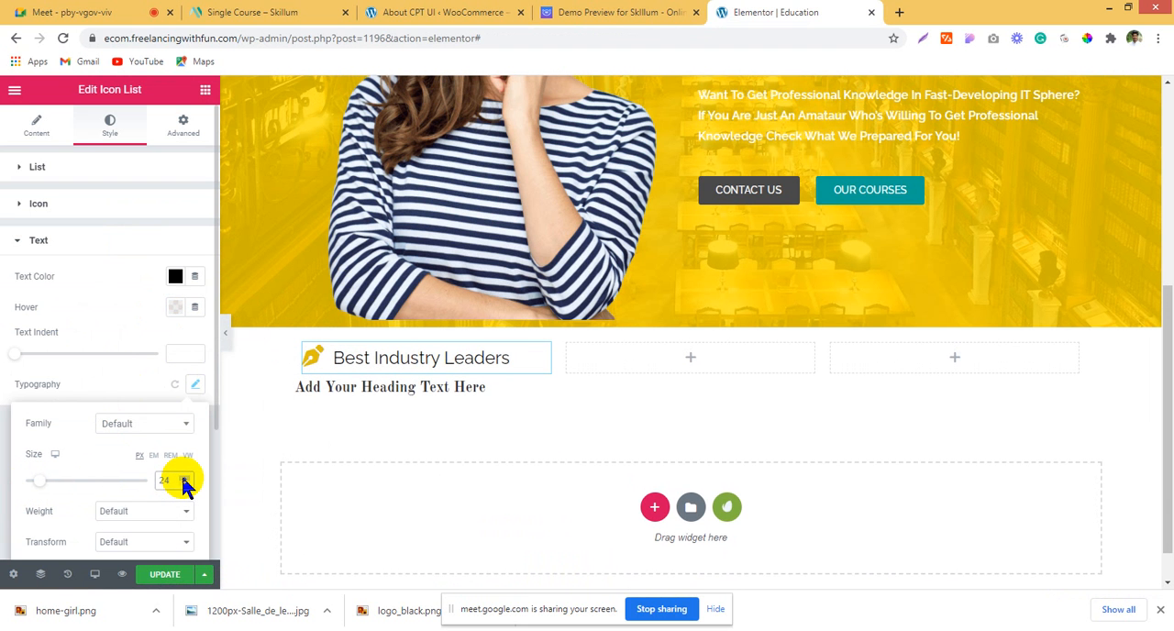
left_click(183, 480)
left_click(139, 510)
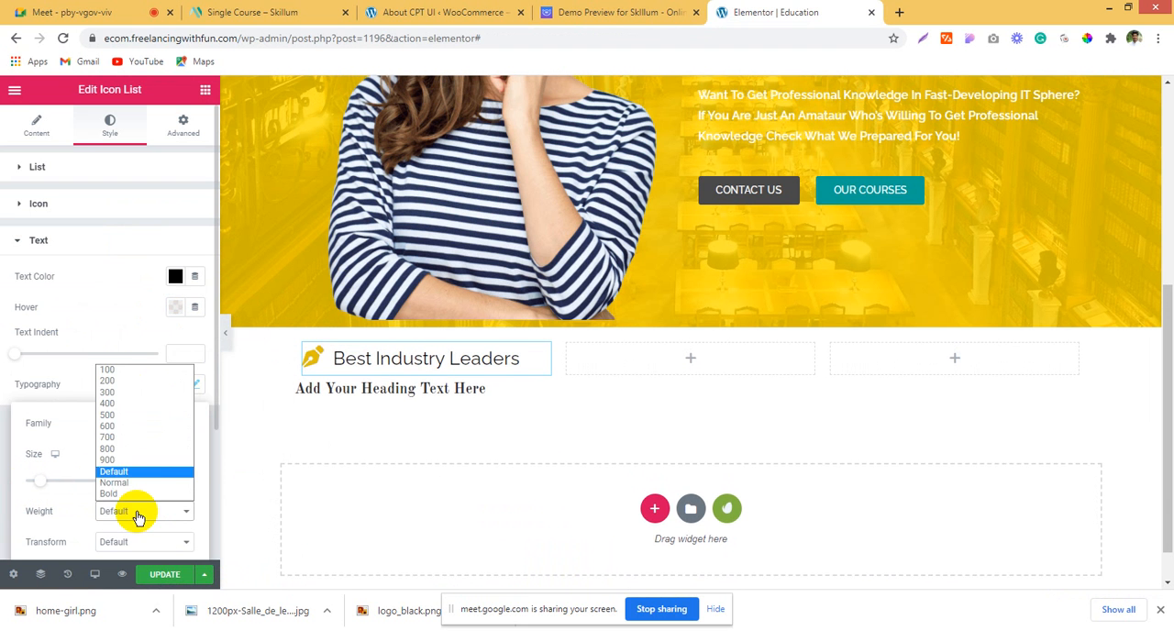
left_click(116, 426)
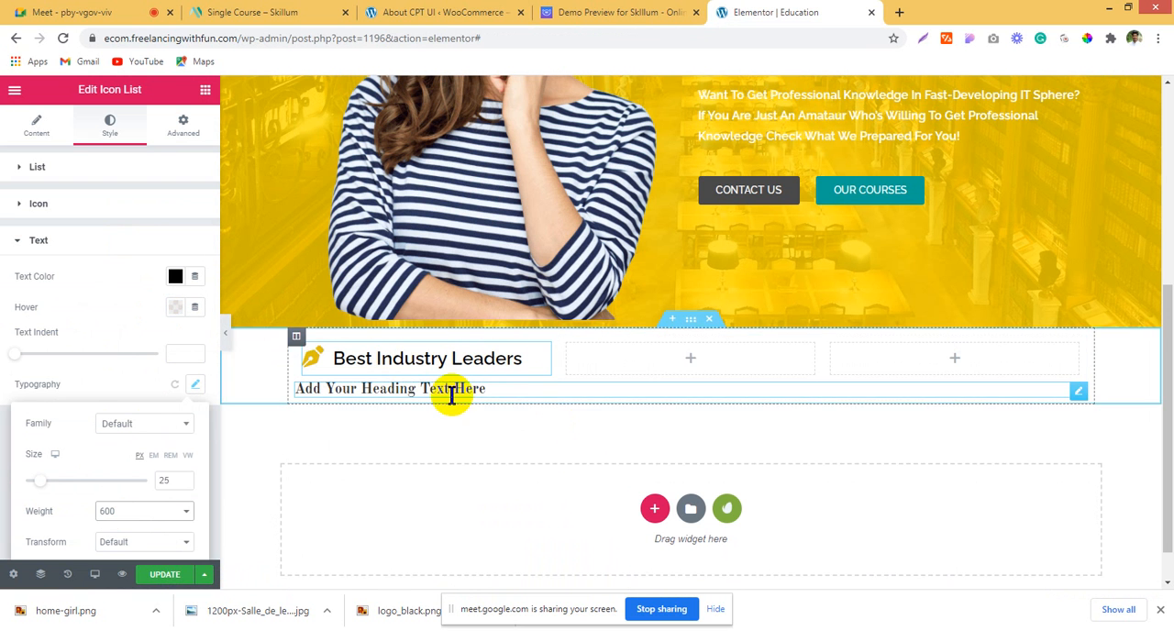
Step: Add a Text Editor widget below the Best Industry Leaders title and replace its placeholder with the demo's description copied from that box
left_click(206, 91)
left_click_drag(133, 308, 356, 358)
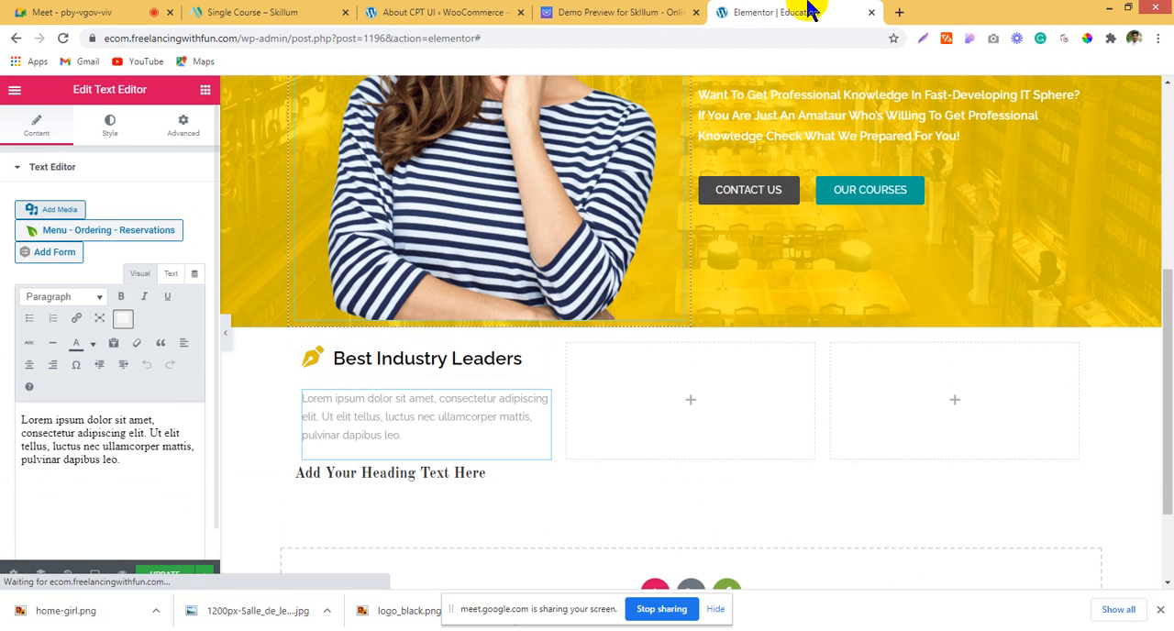
left_click(620, 12)
left_click_drag(181, 288, 301, 330)
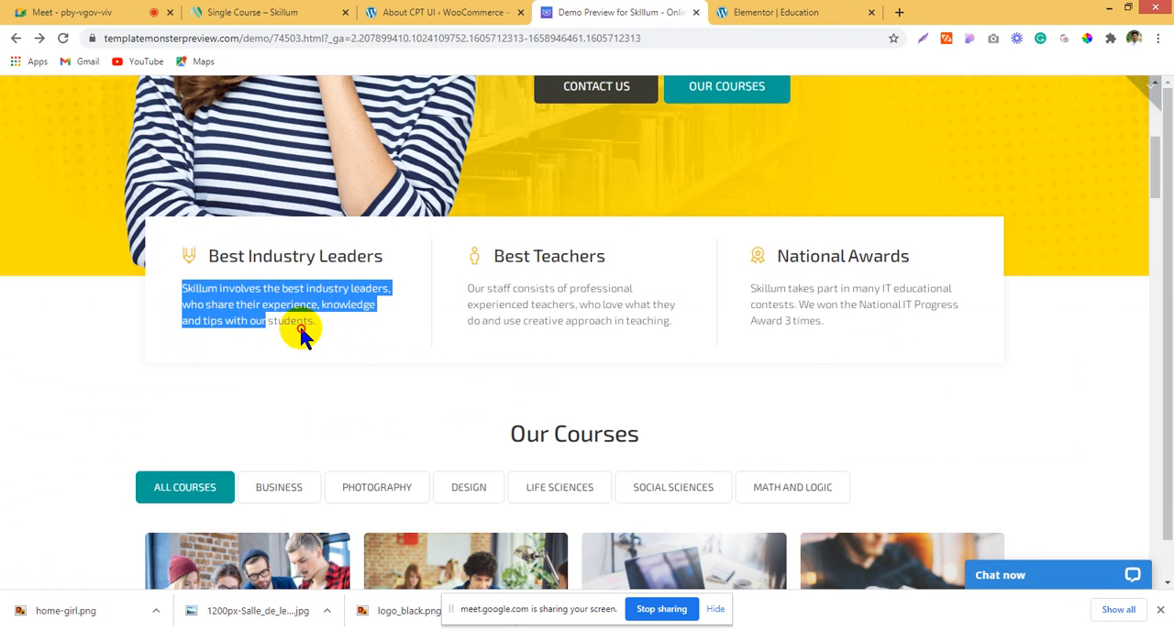
left_click(722, 12)
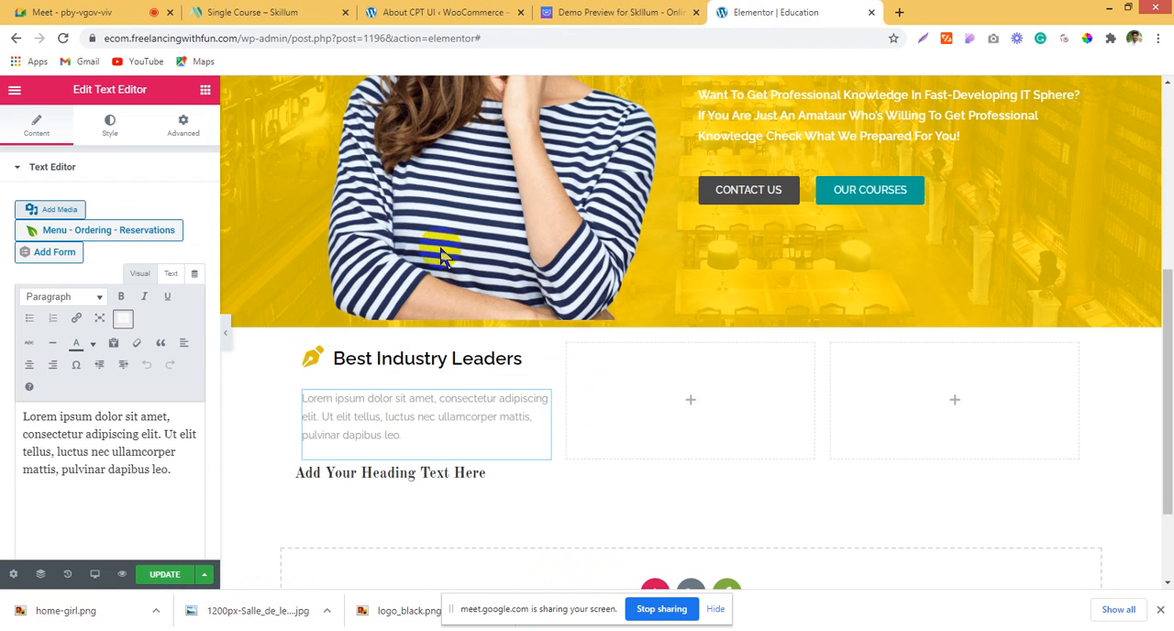
left_click_drag(174, 470, 2, 409)
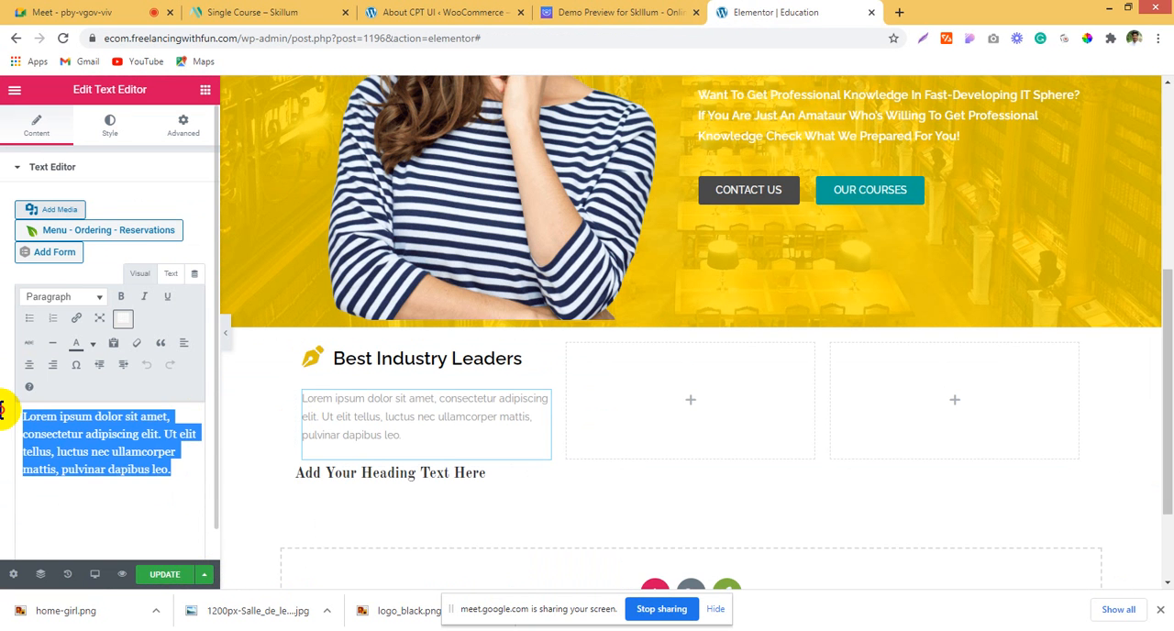
type("Skillum involves the best industry leaders, who share their experience, knowledge and tips with our students.")
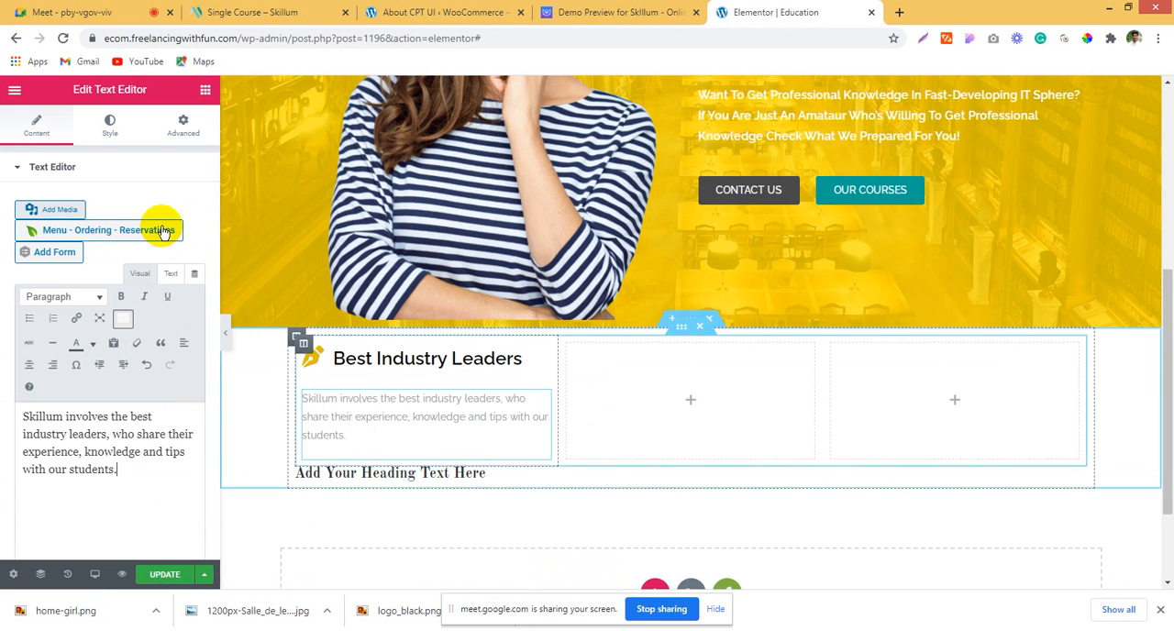
Step: Set the description's text color to black #000000 and lower its opacity so it appears dark grey
left_click(107, 135)
left_click(175, 235)
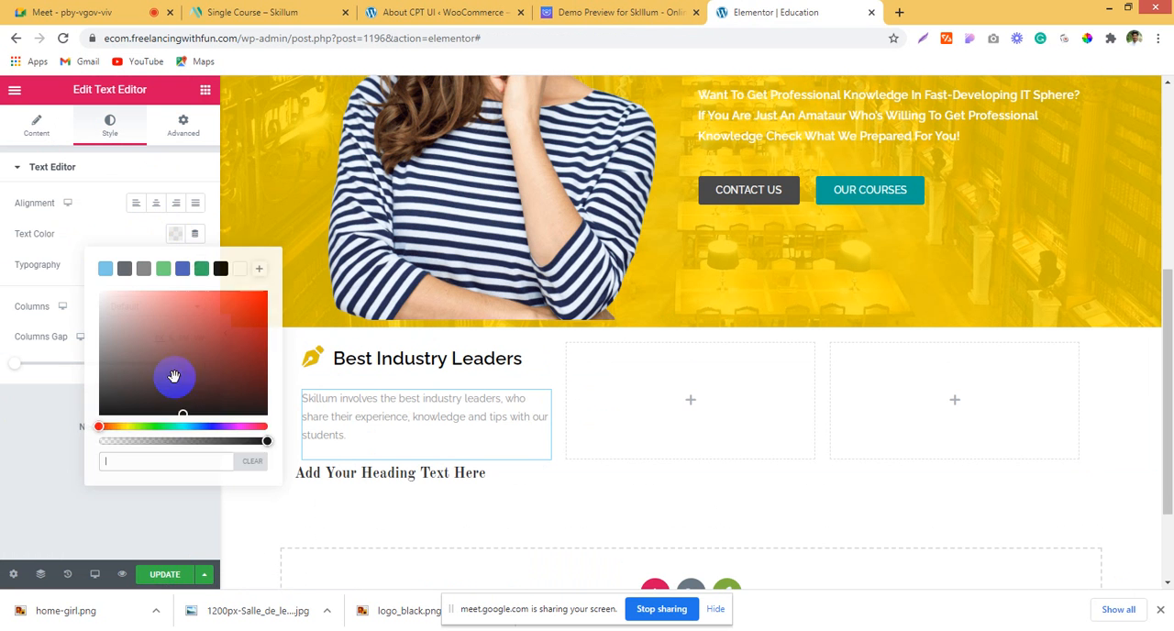
left_click(220, 268)
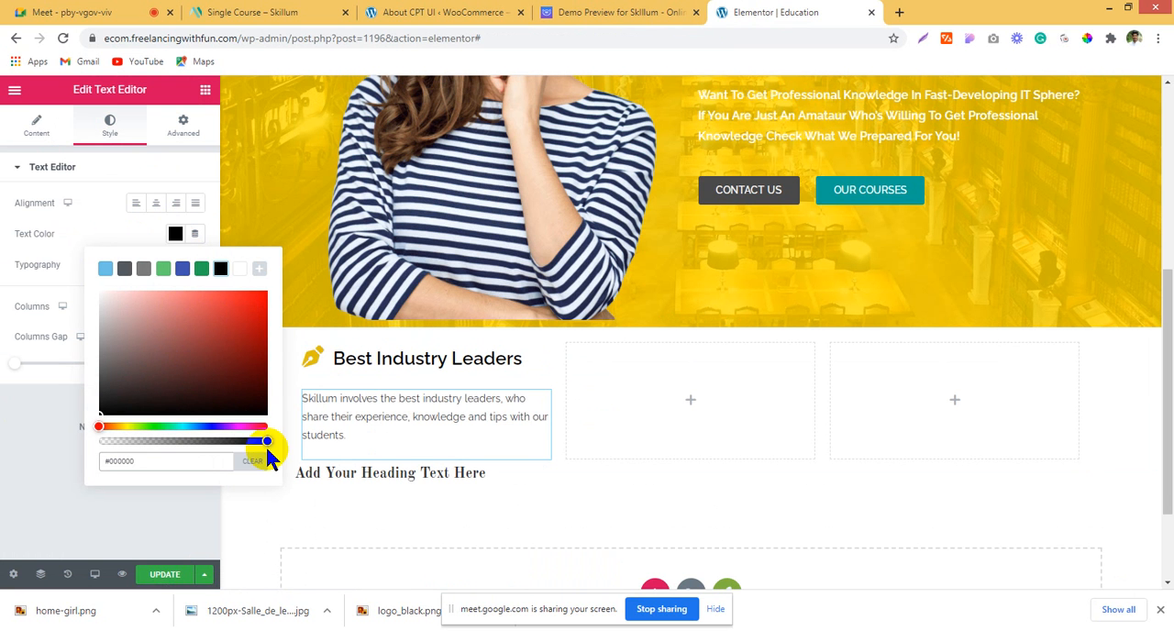
left_click_drag(257, 438, 204, 441)
left_click(90, 220)
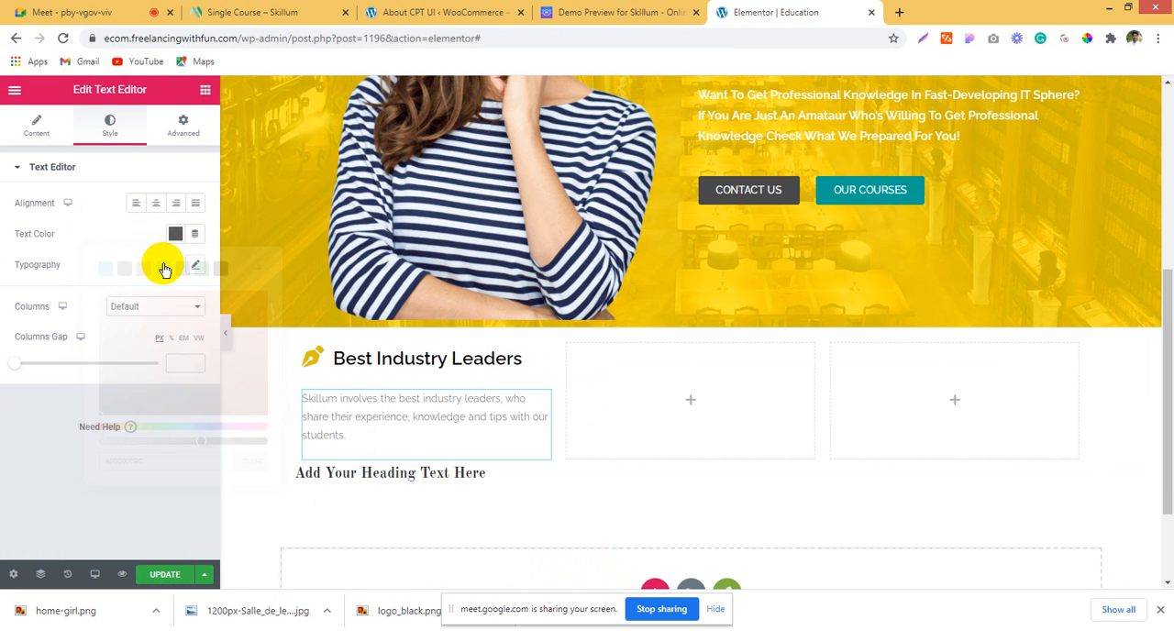
Step: Try typography weights 400 and 500 on the description and settle on a weight of 600
left_click(195, 267)
left_click(137, 396)
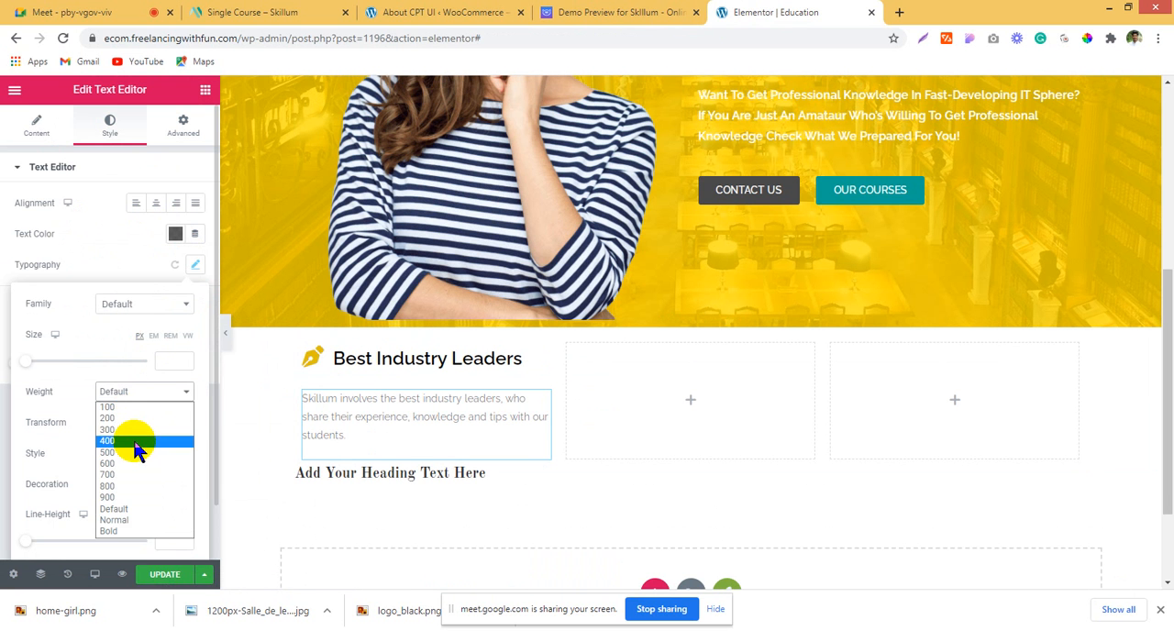
left_click(134, 440)
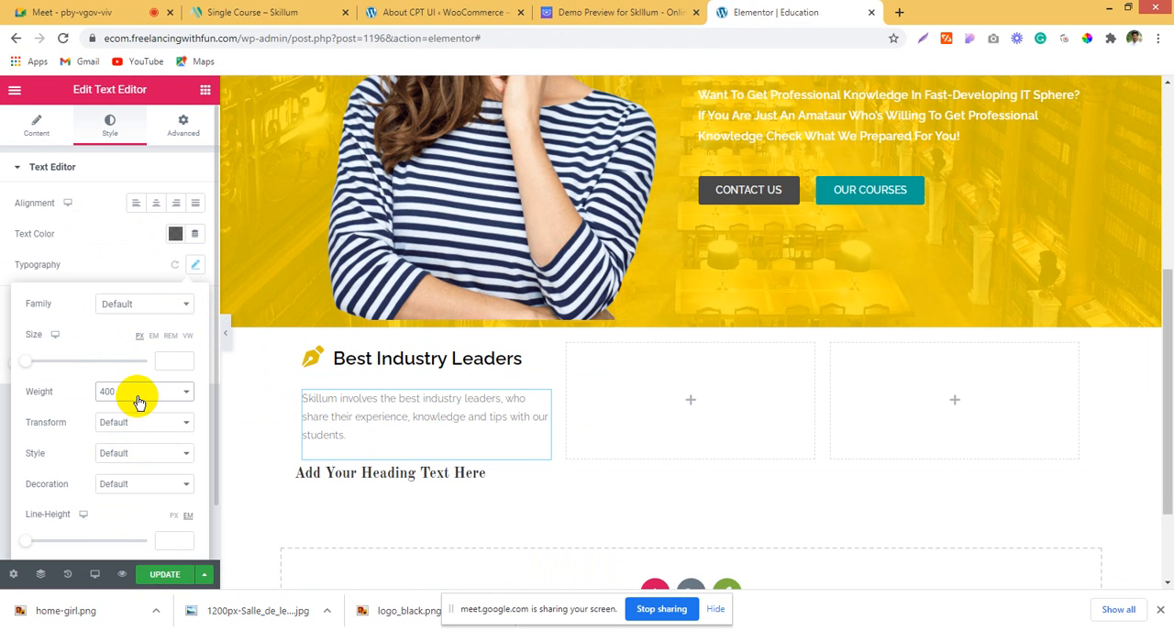
left_click(136, 398)
left_click(127, 452)
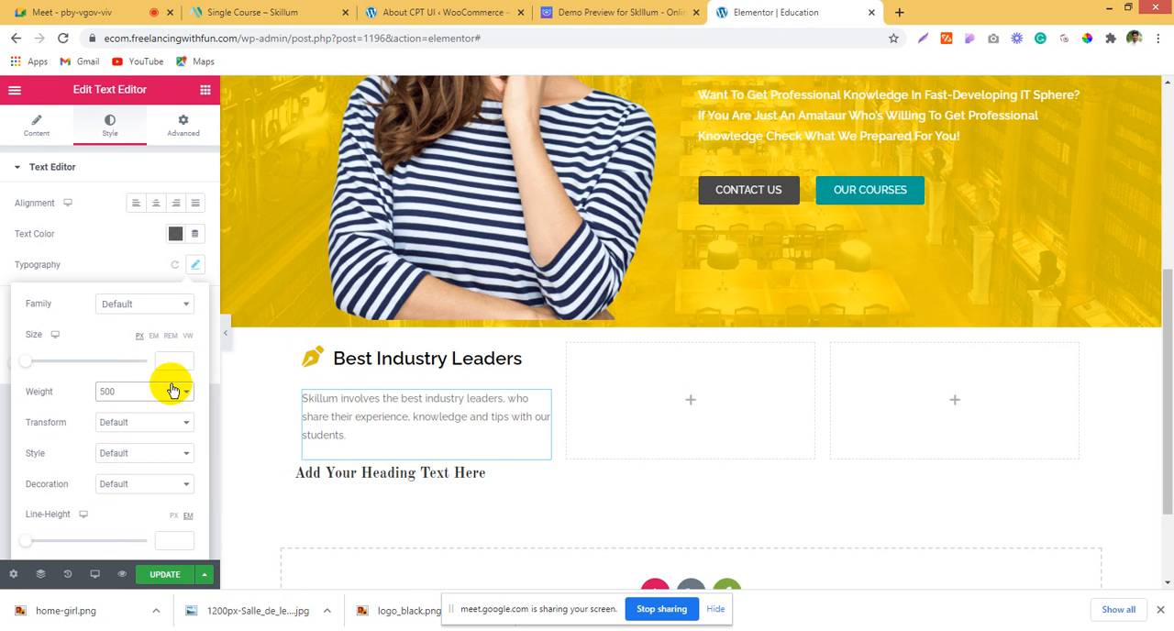
double_click(145, 391)
left_click(142, 395)
left_click(138, 464)
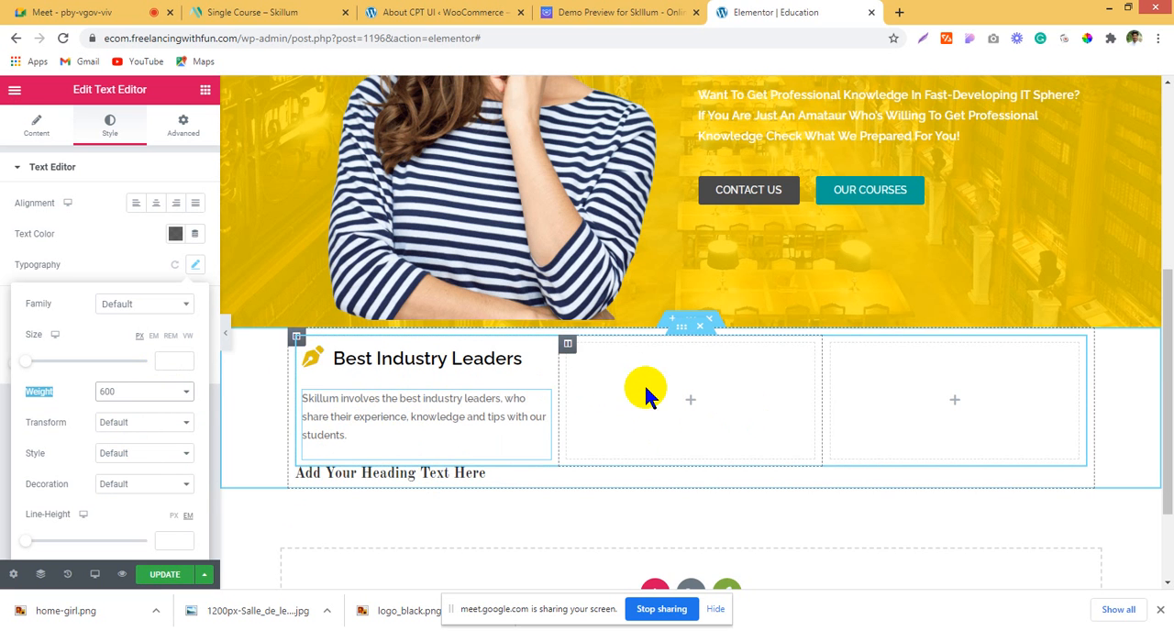
Step: Duplicate the finished Best Industry Leaders column twice and delete the two empty columns, giving three matching feature boxes
right_click(297, 339)
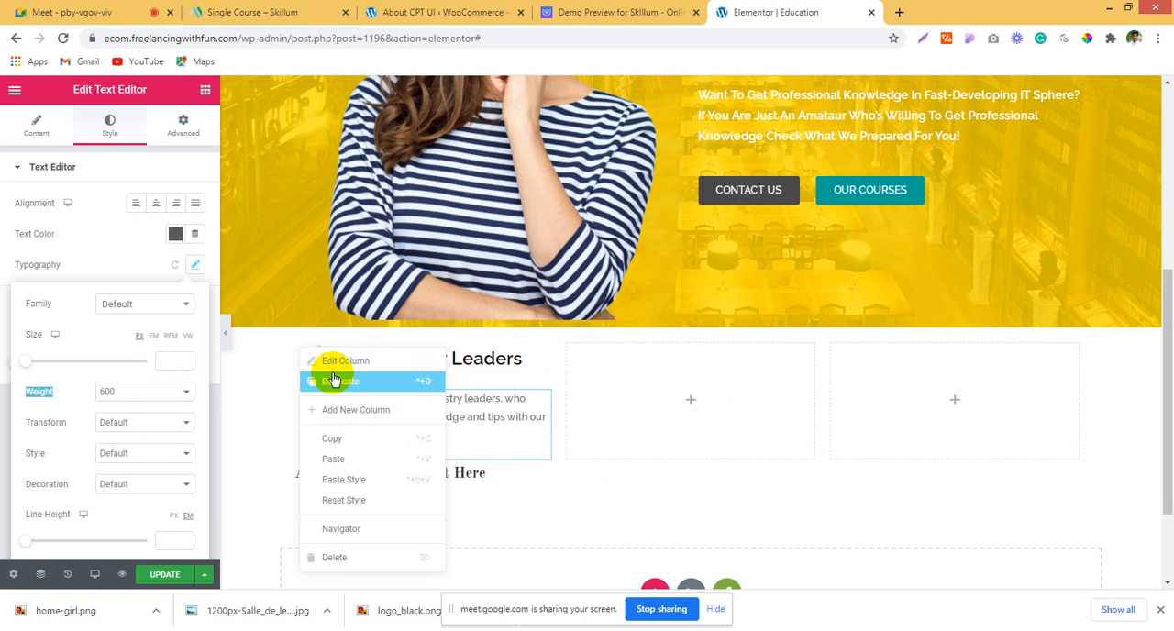
left_click(333, 381)
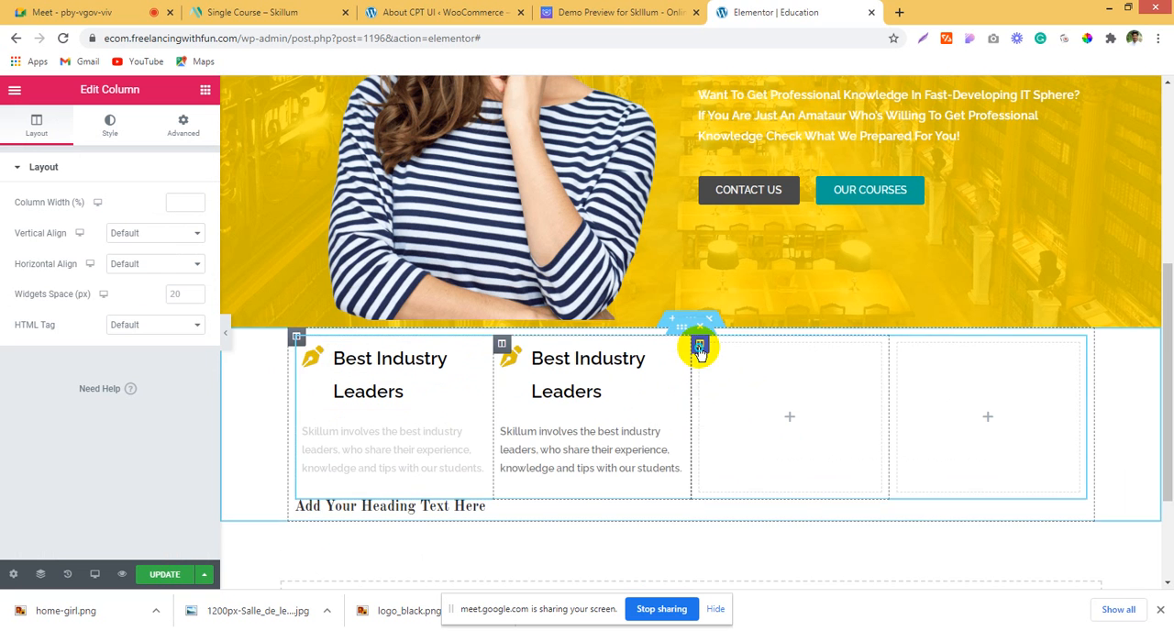
right_click(699, 350)
left_click(779, 552)
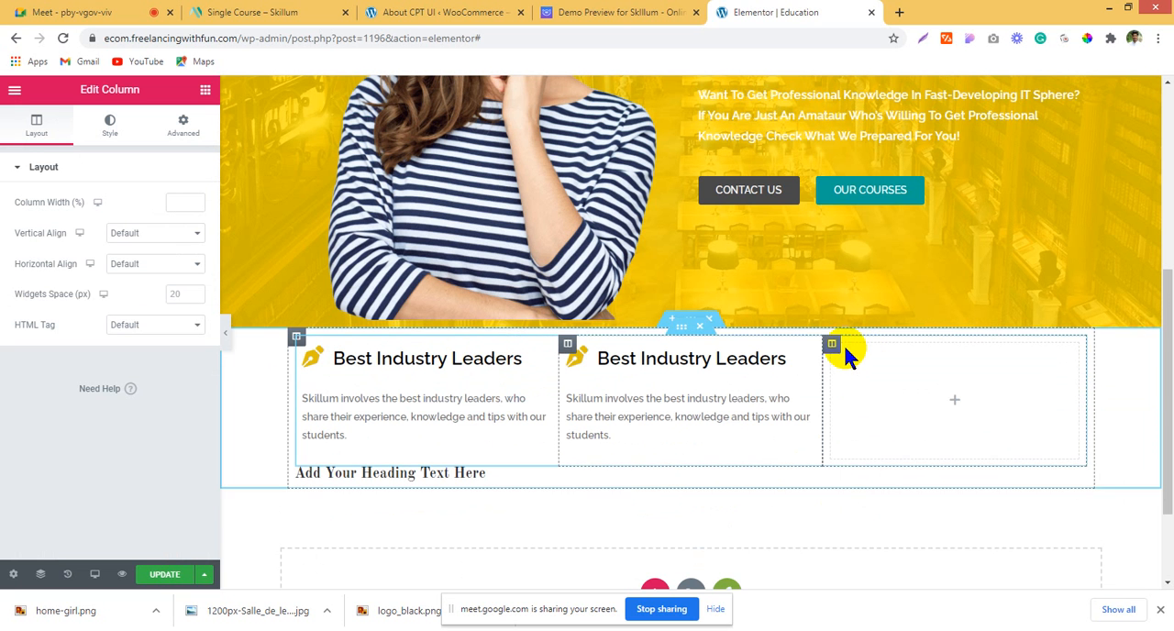
right_click(834, 347)
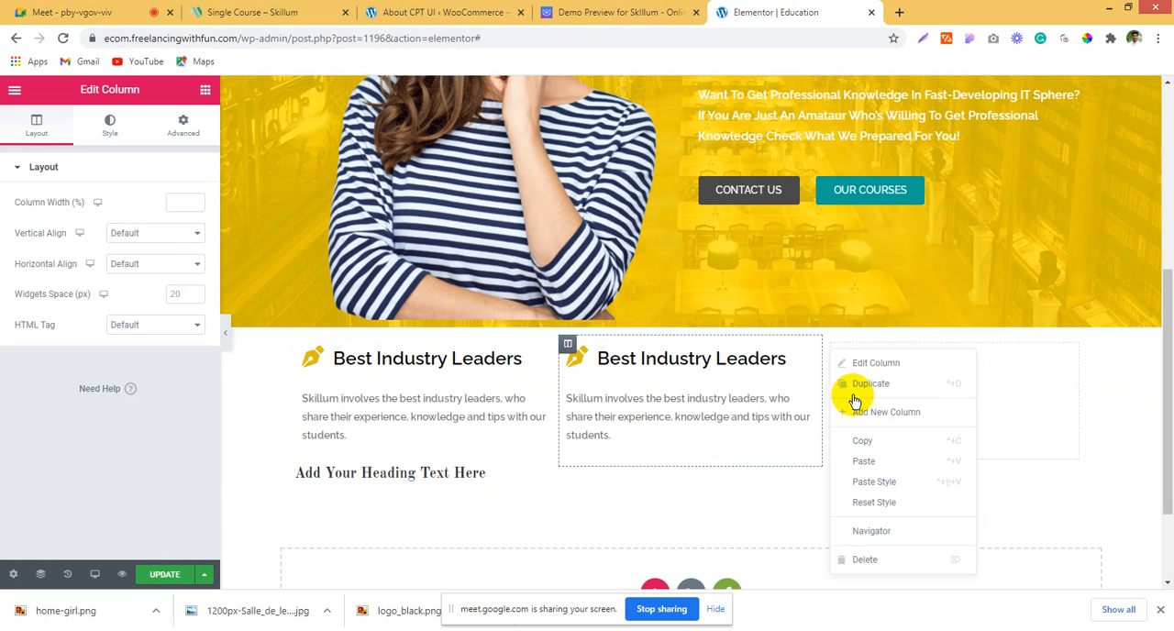
left_click(869, 560)
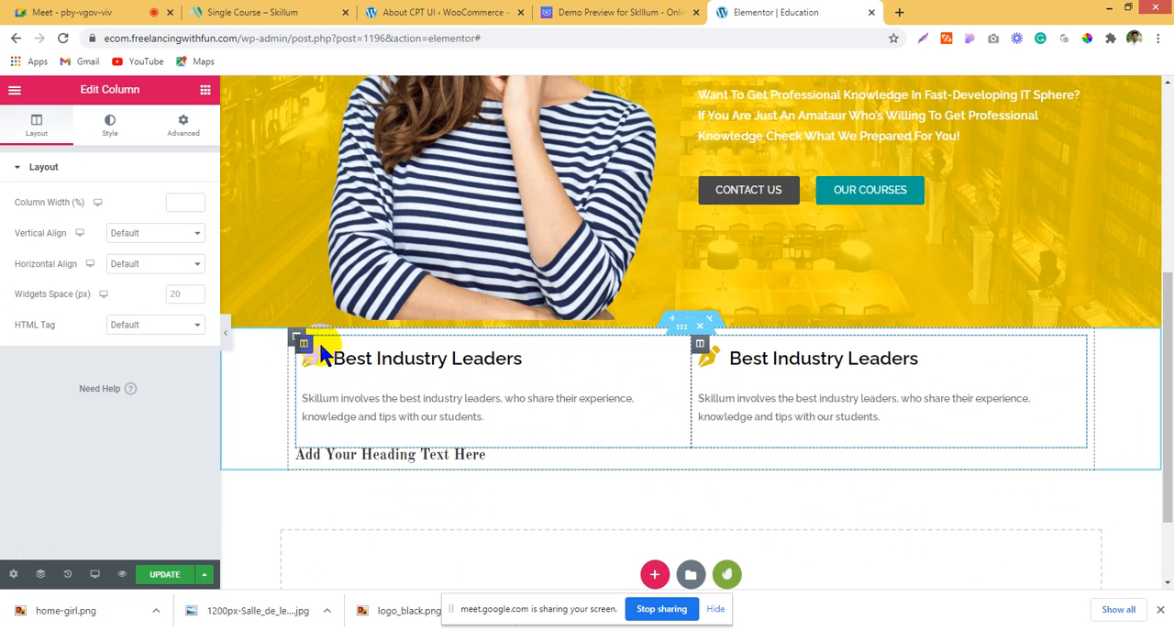
right_click(303, 344)
left_click(344, 383)
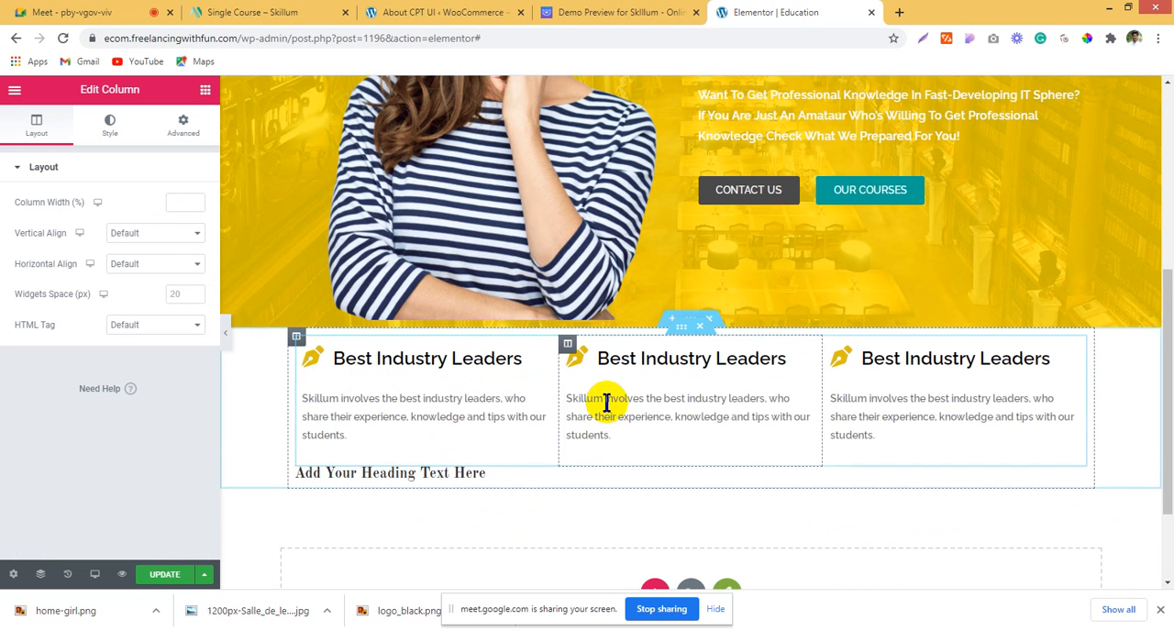
Step: Copy the title Best Teachers from the demo page and paste it as the middle box's icon list text
left_click(577, 11)
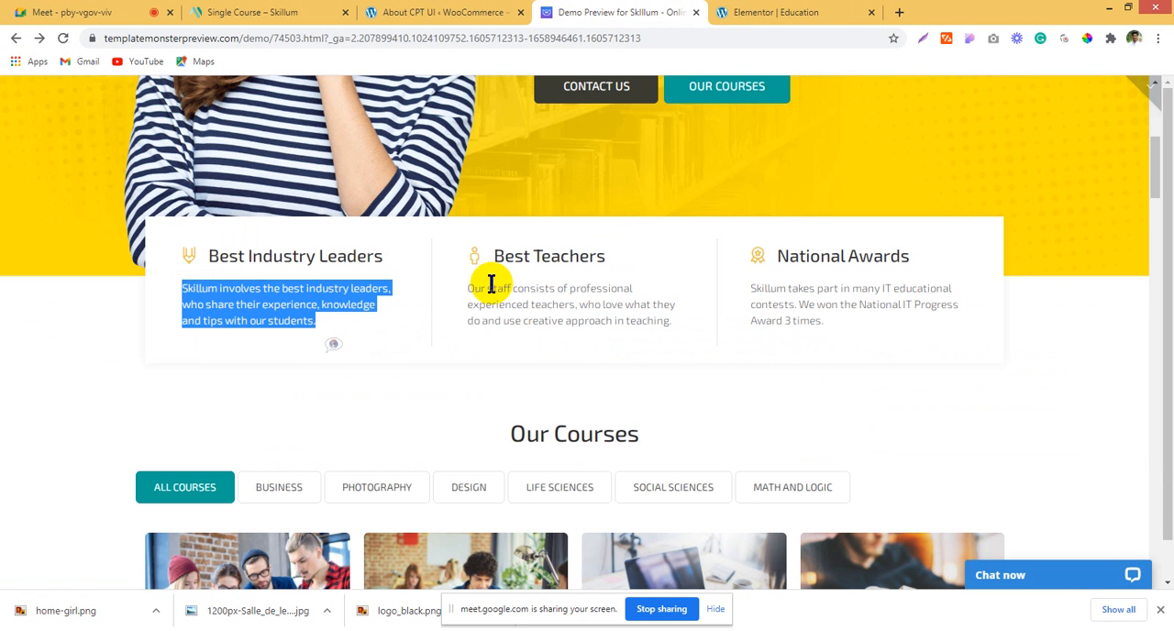
left_click_drag(489, 256, 631, 263)
key("ctrl+c")
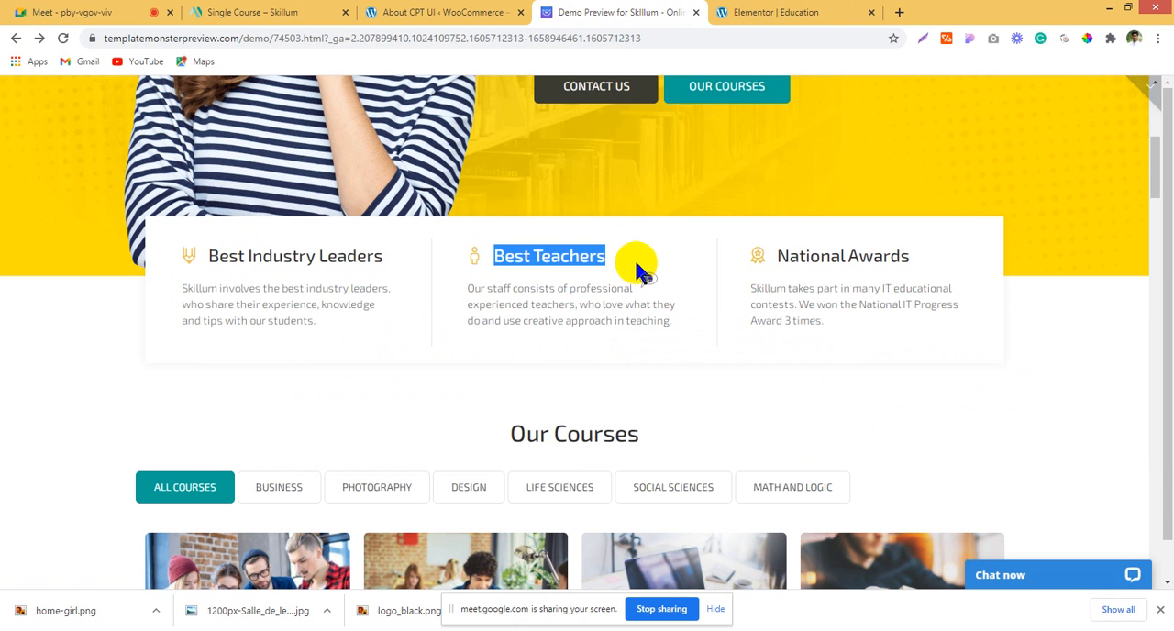
left_click(781, 9)
left_click(602, 359)
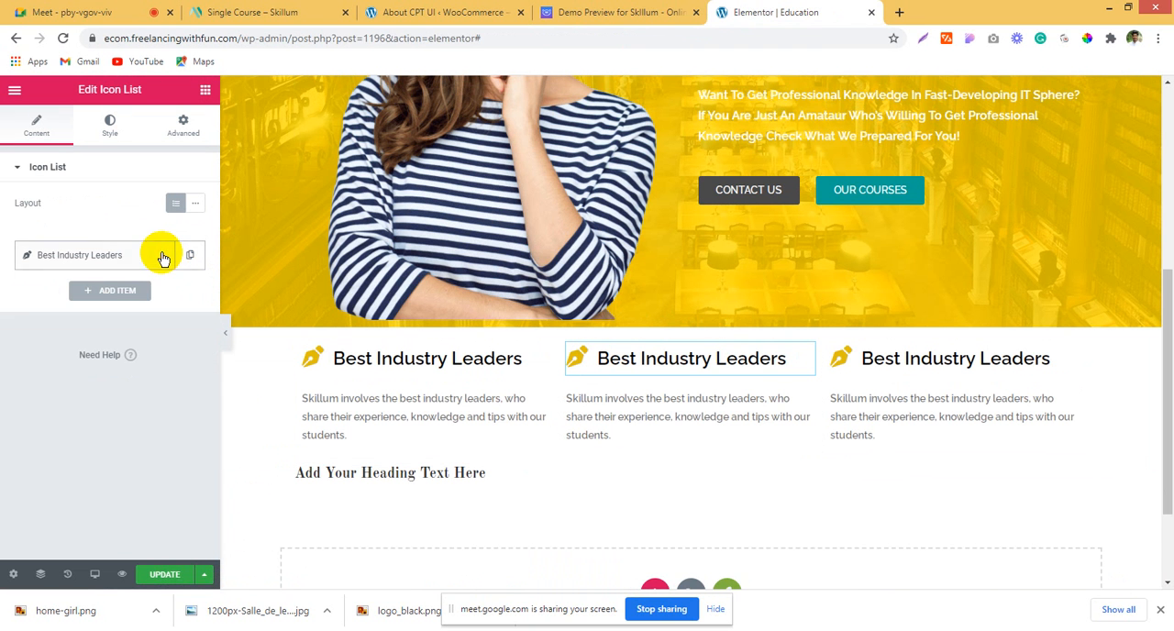
left_click(163, 257)
left_click_drag(156, 314, 3, 312)
key("ctrl+v")
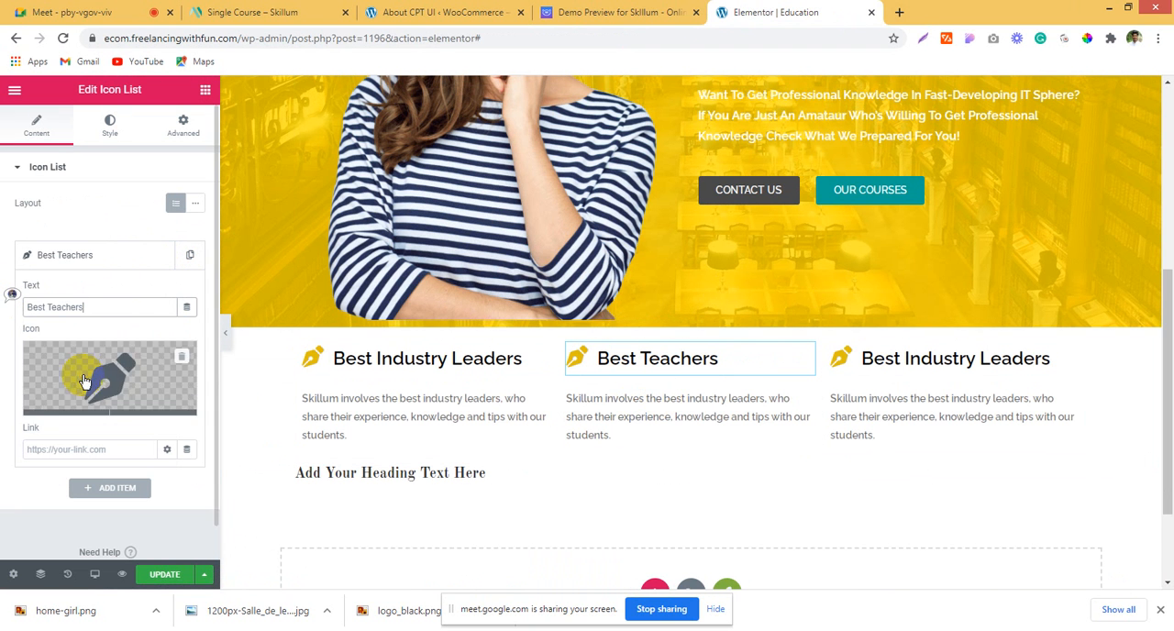
Step: Replace the Best Teachers icon with the chalkboard teacher icon, filtering the icon library by "teac"
left_click(66, 403)
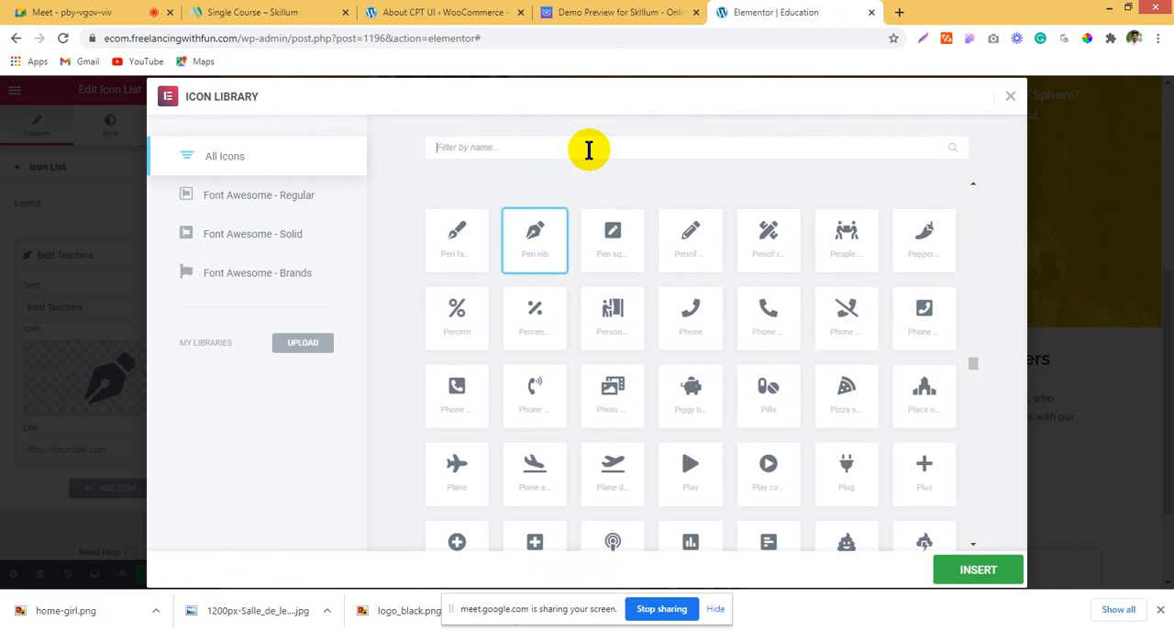
type("teac")
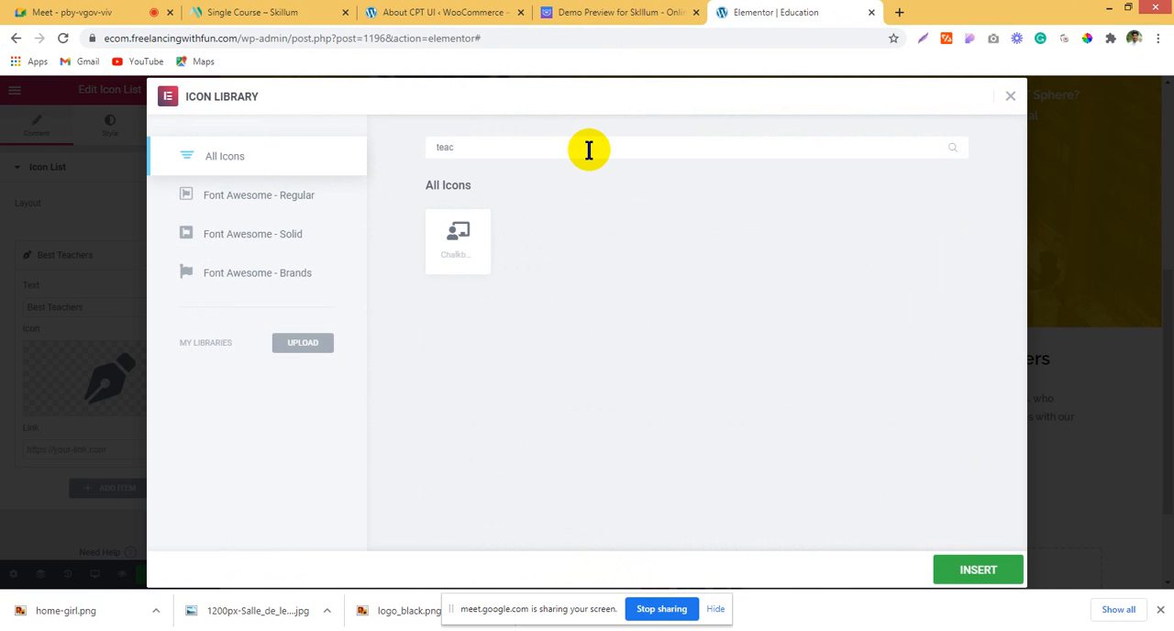
left_click(944, 566)
Step: Copy the title National Awards from the demo page and paste it as the third box's icon list text
left_click(882, 356)
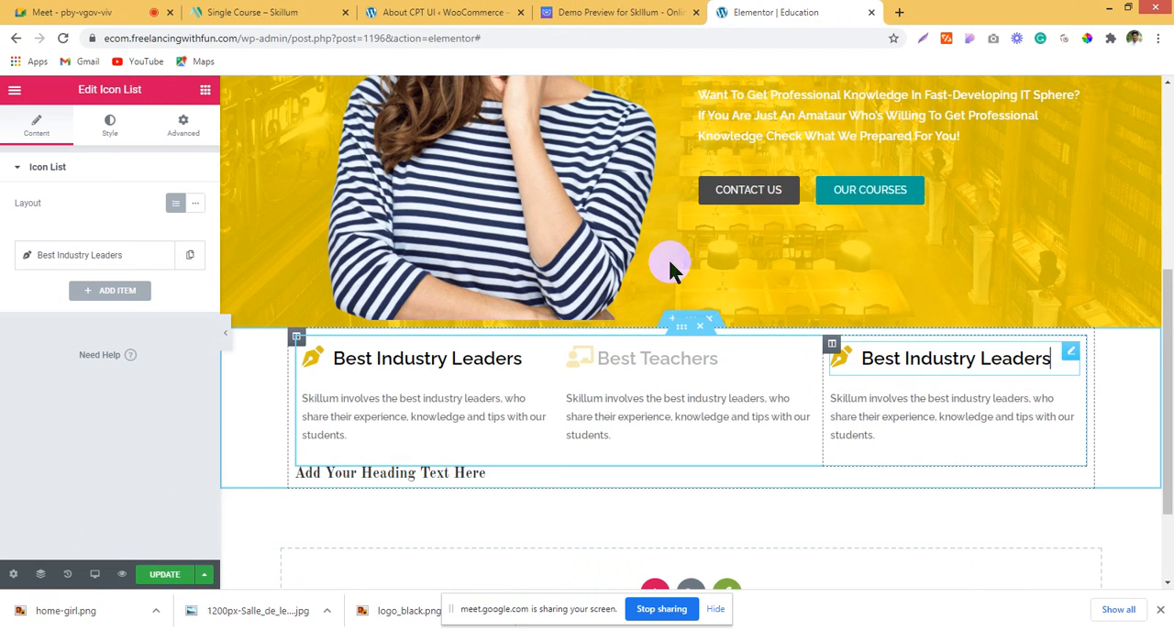
left_click(633, 13)
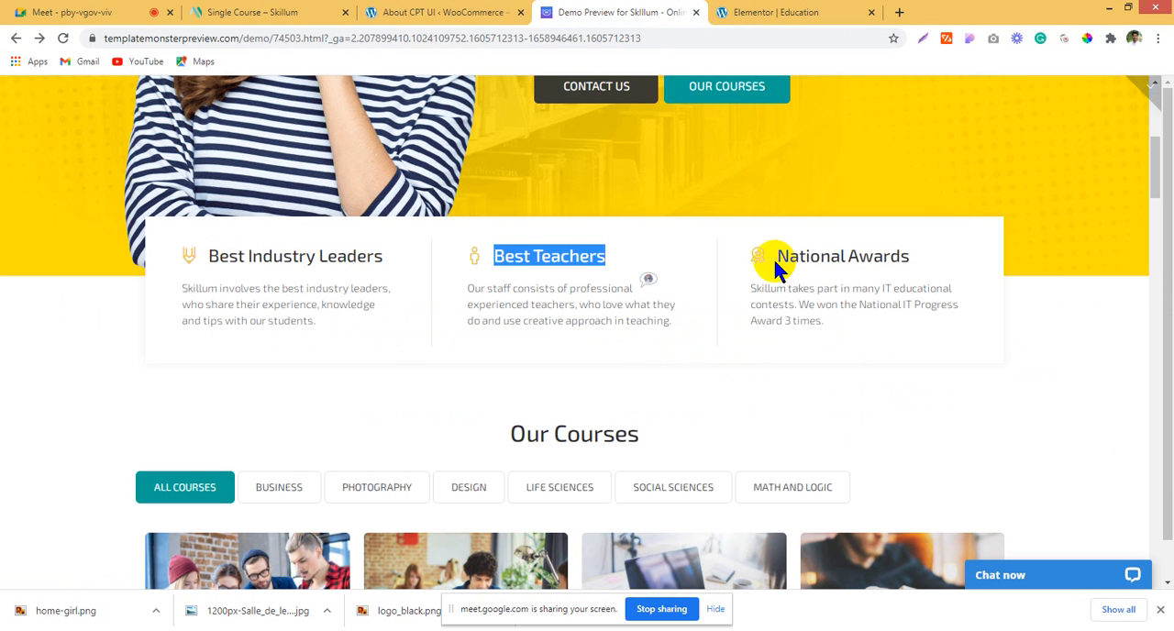
left_click_drag(781, 256, 1073, 261)
key("ctrl+c")
left_click(798, 15)
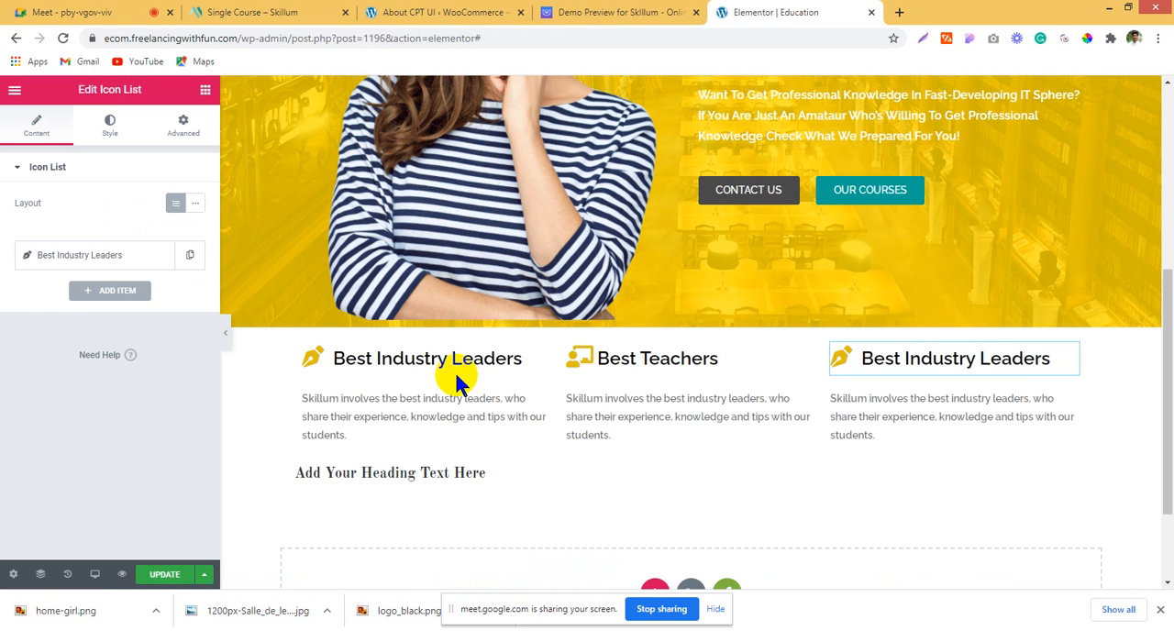
left_click(129, 259)
left_click_drag(141, 307, 5, 296)
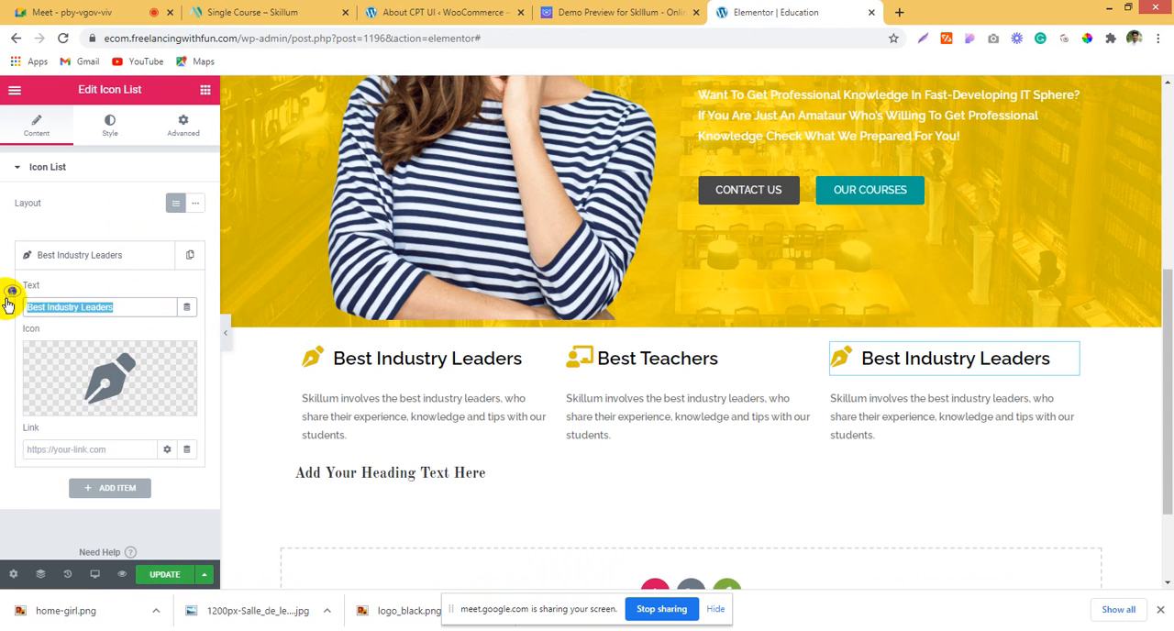
key("ctrl+v")
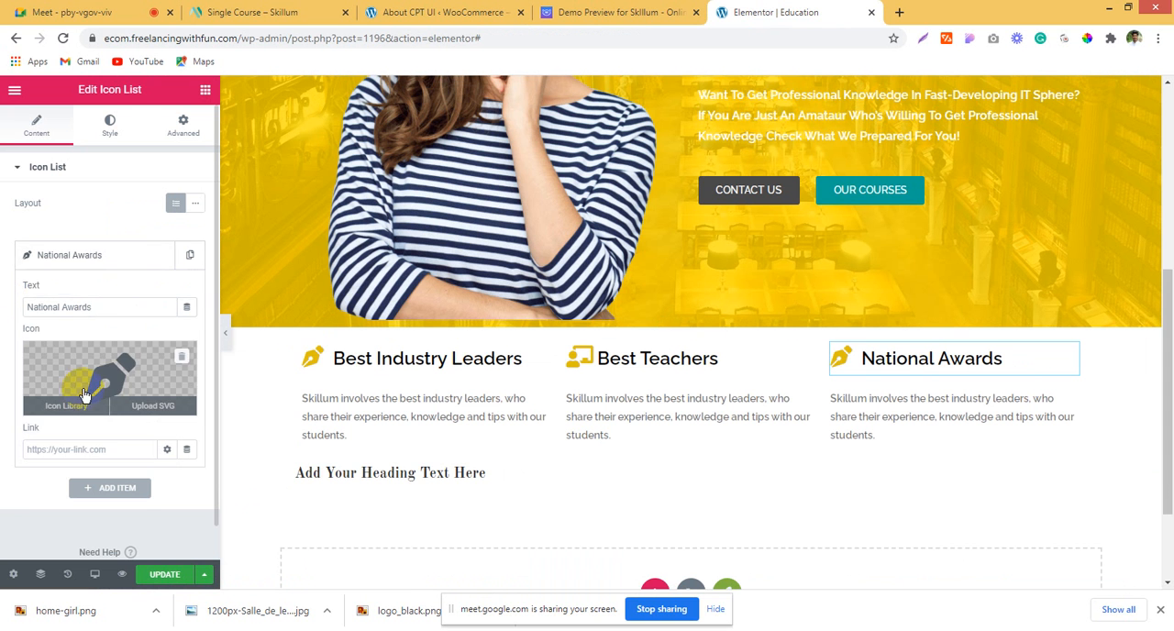
Step: Replace the National Awards icon with the Trophy icon, filtering the icon library by "tro"
left_click(45, 396)
type("re")
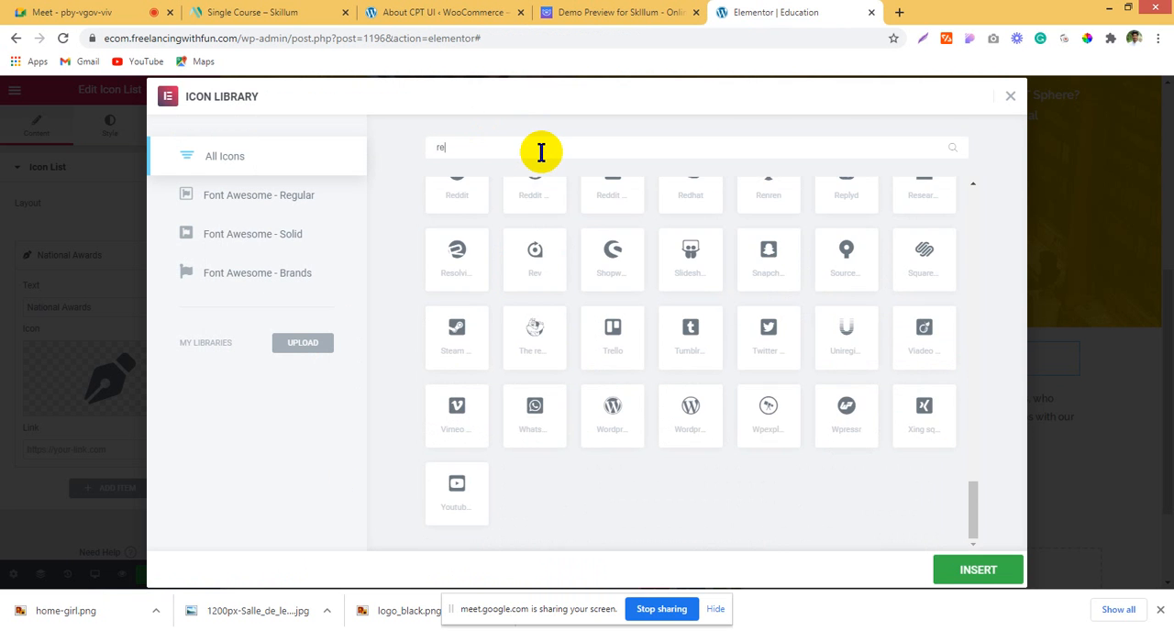
type("q")
key("BackSpace")
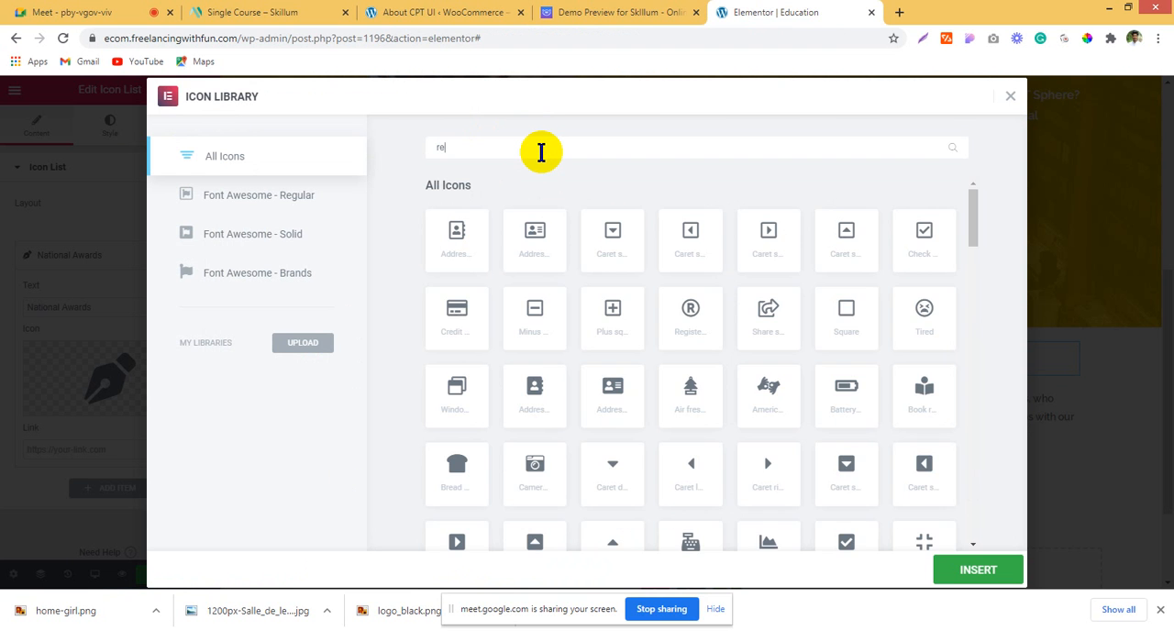
type("w")
key("BackSpace")
key("BackSpace")
key("BackSpace")
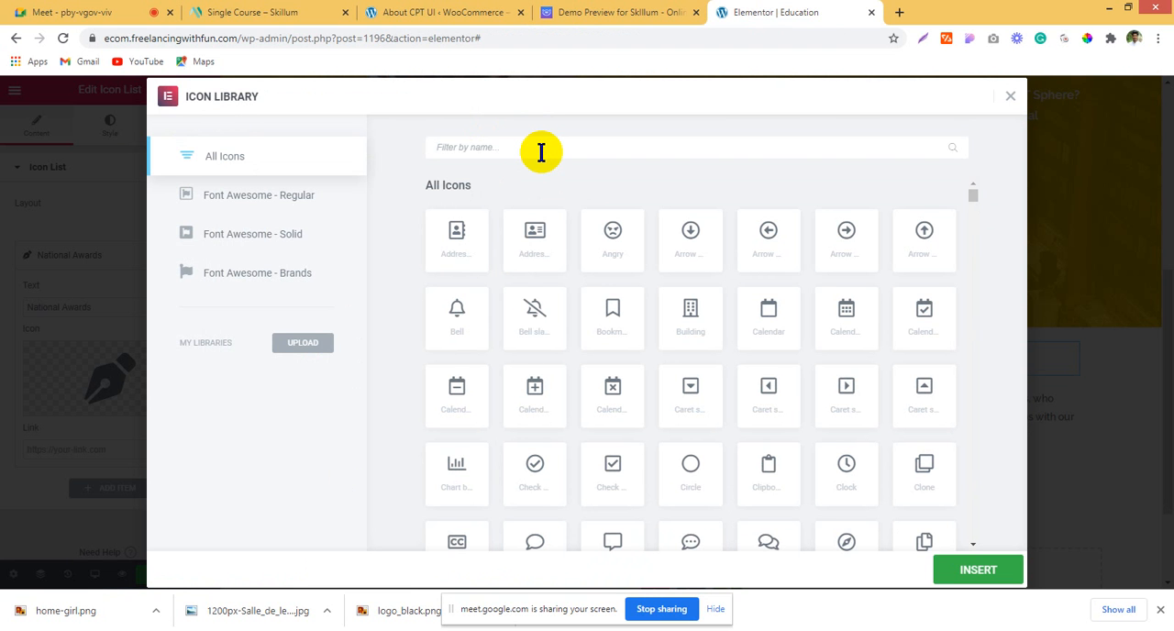
type("tro")
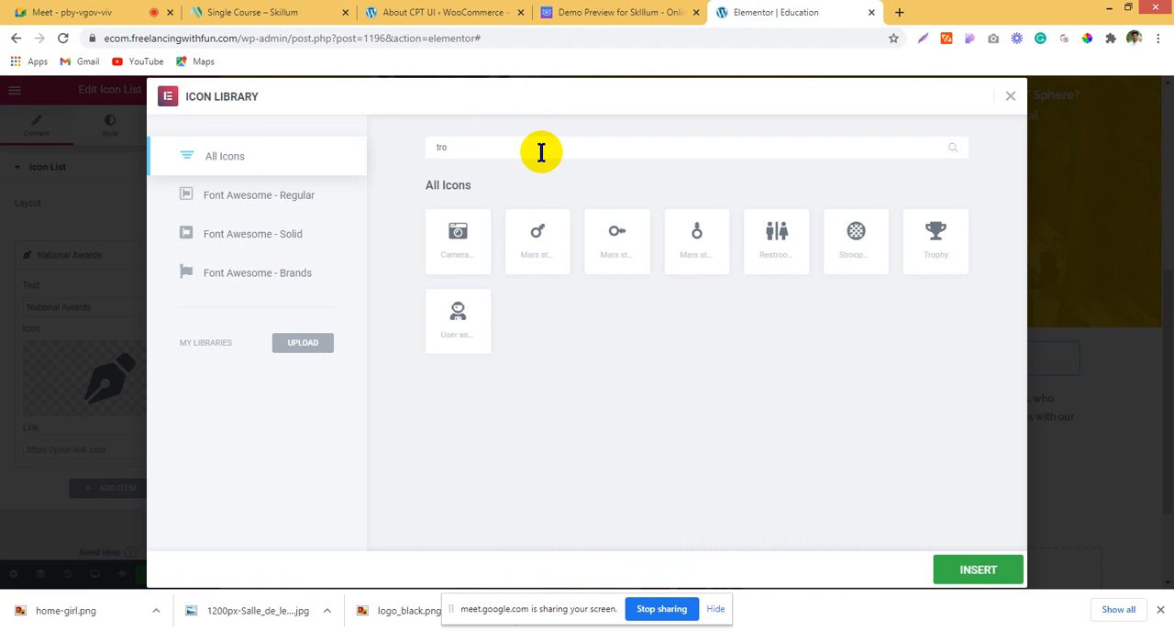
left_click(933, 234)
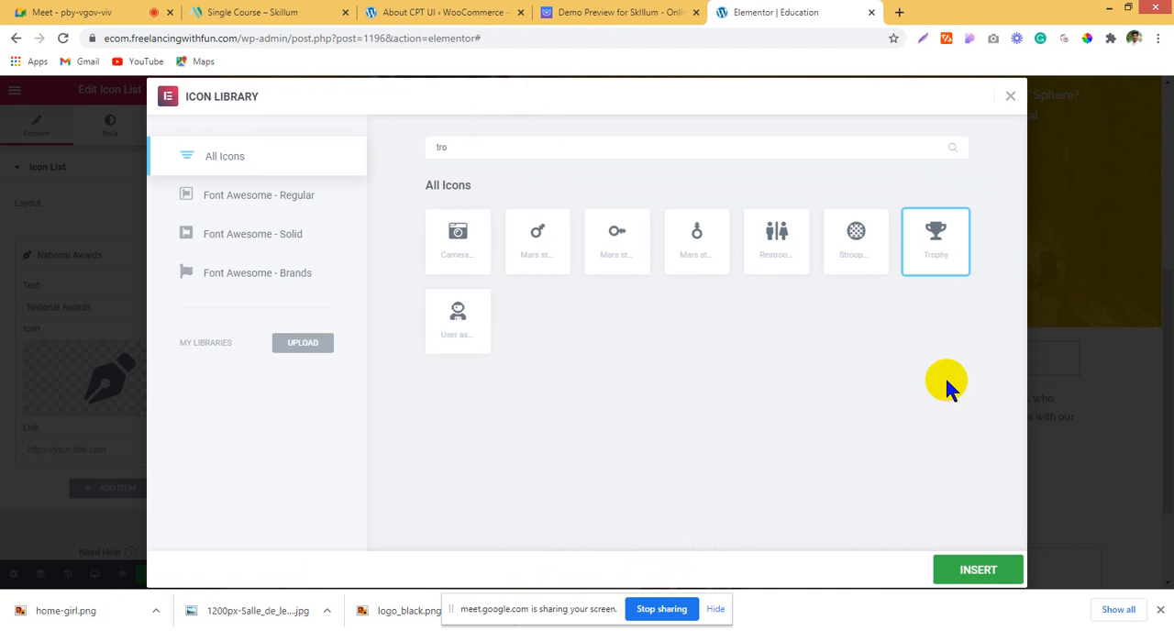
left_click(971, 567)
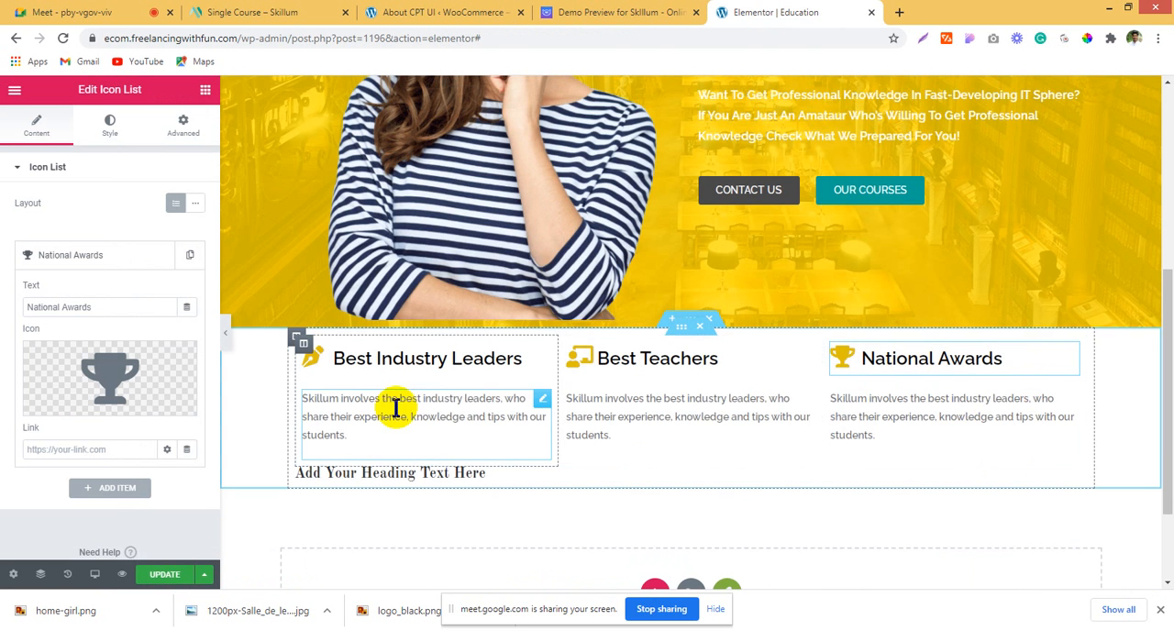
Step: Give the Best Industry Leaders column a solid border with unlinked widths, 2 on its right side and 0 on the others
left_click(616, 12)
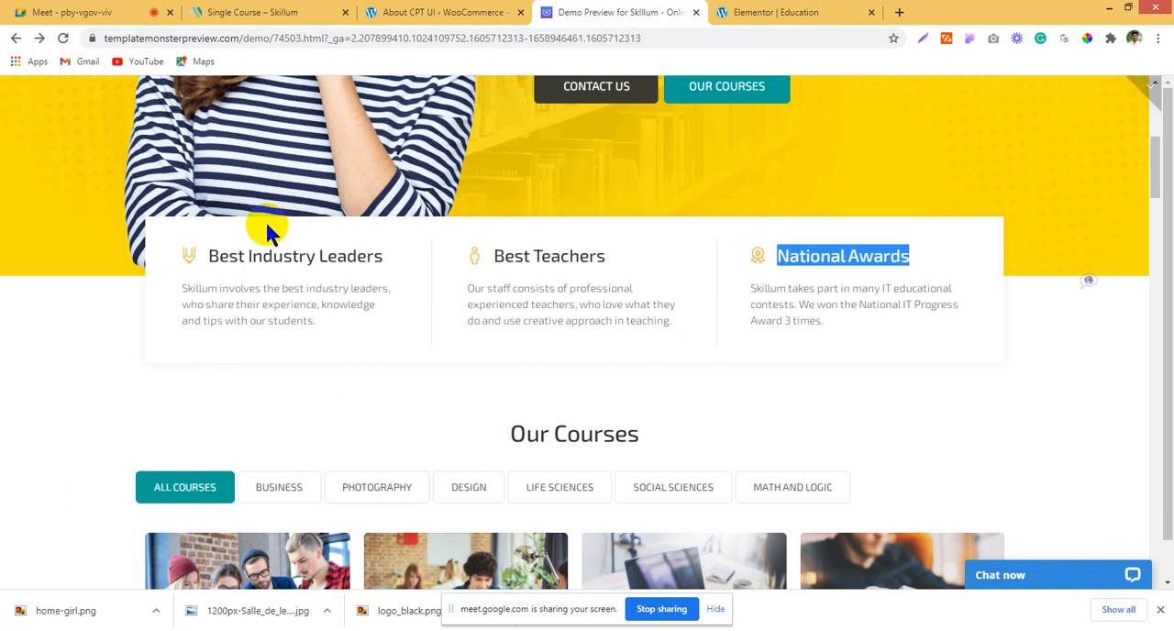
left_click(720, 13)
left_click(679, 13)
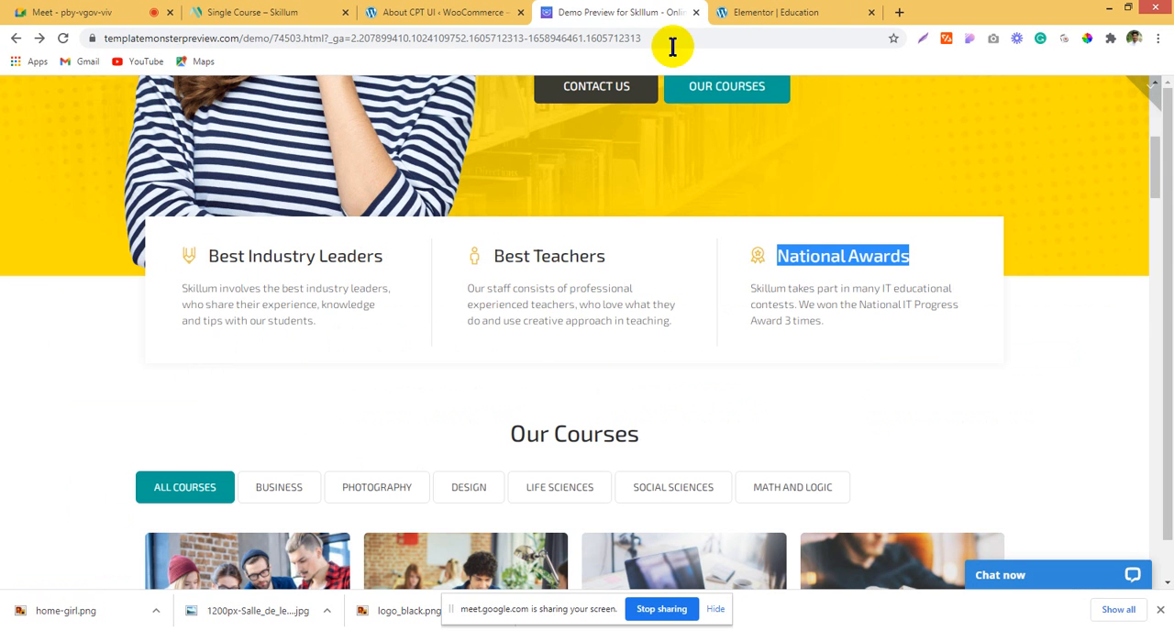
left_click(444, 12)
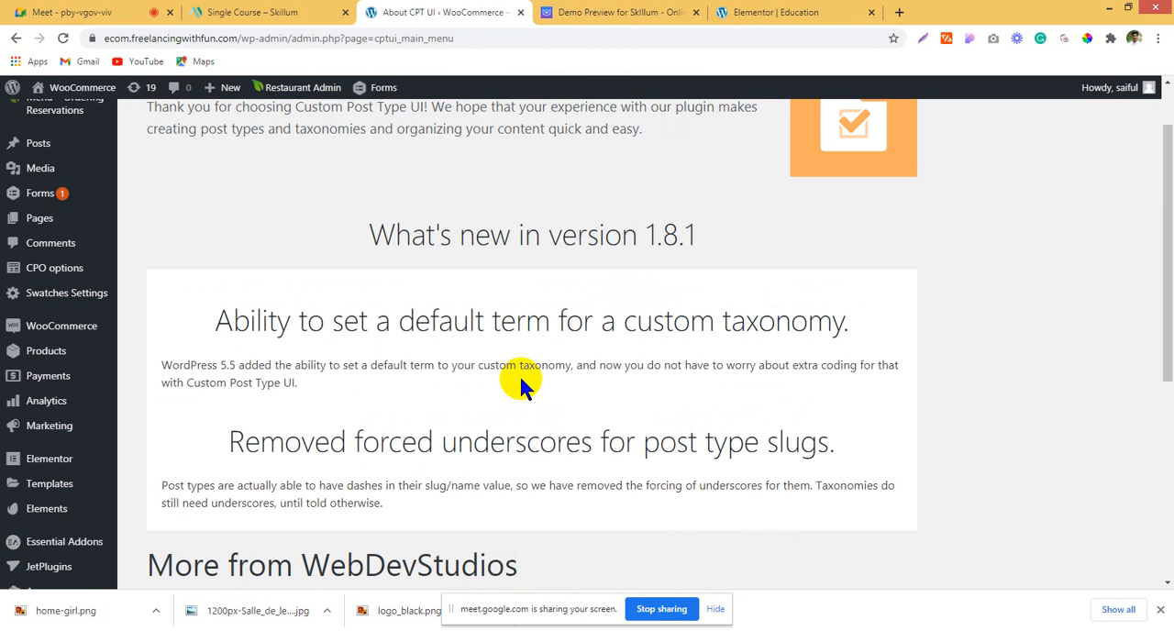
left_click(770, 12)
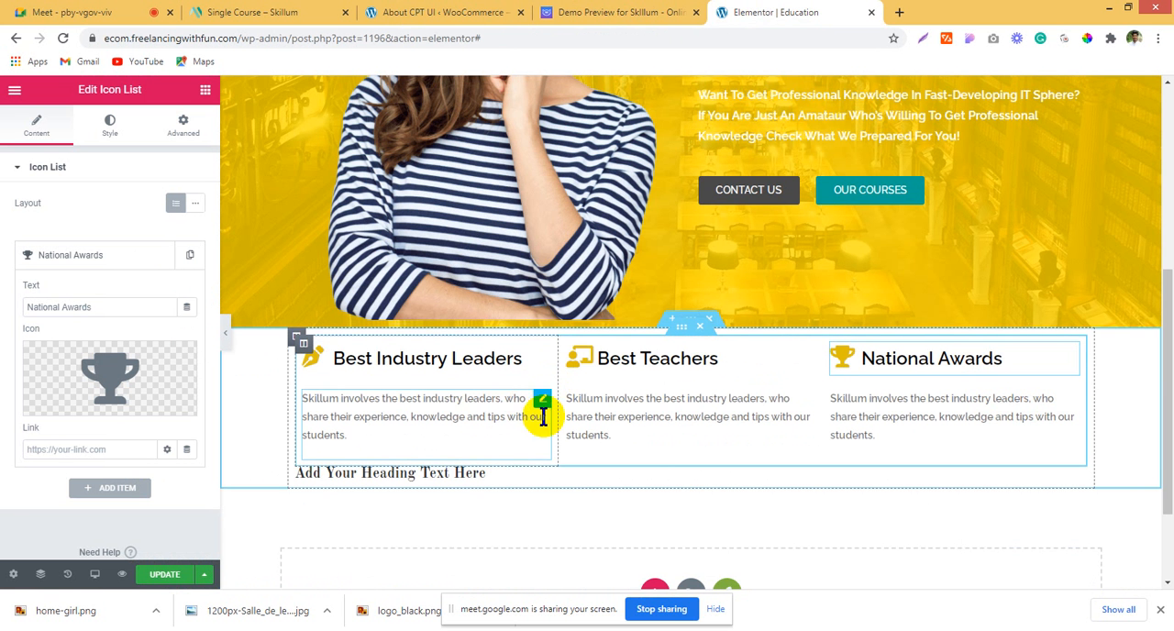
left_click(303, 343)
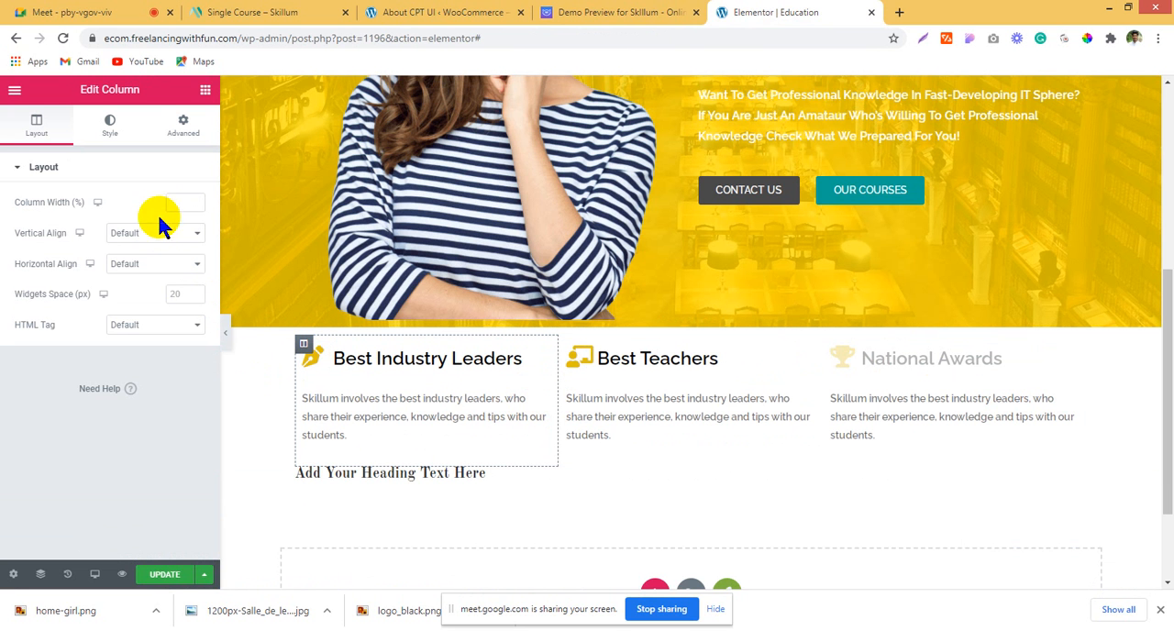
left_click(110, 126)
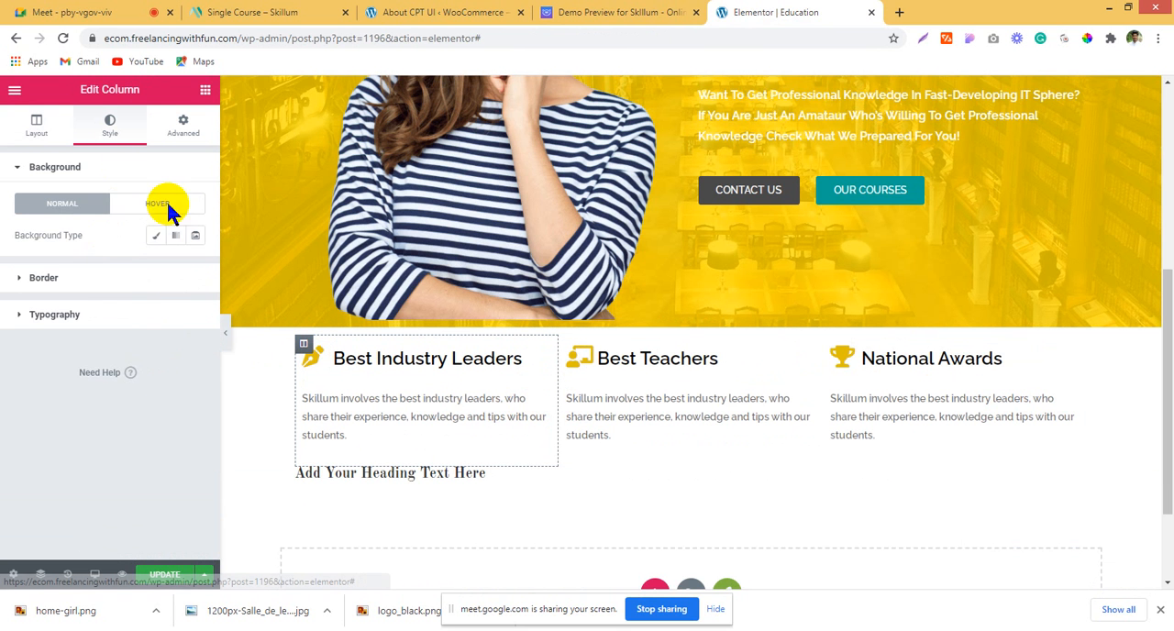
left_click(108, 281)
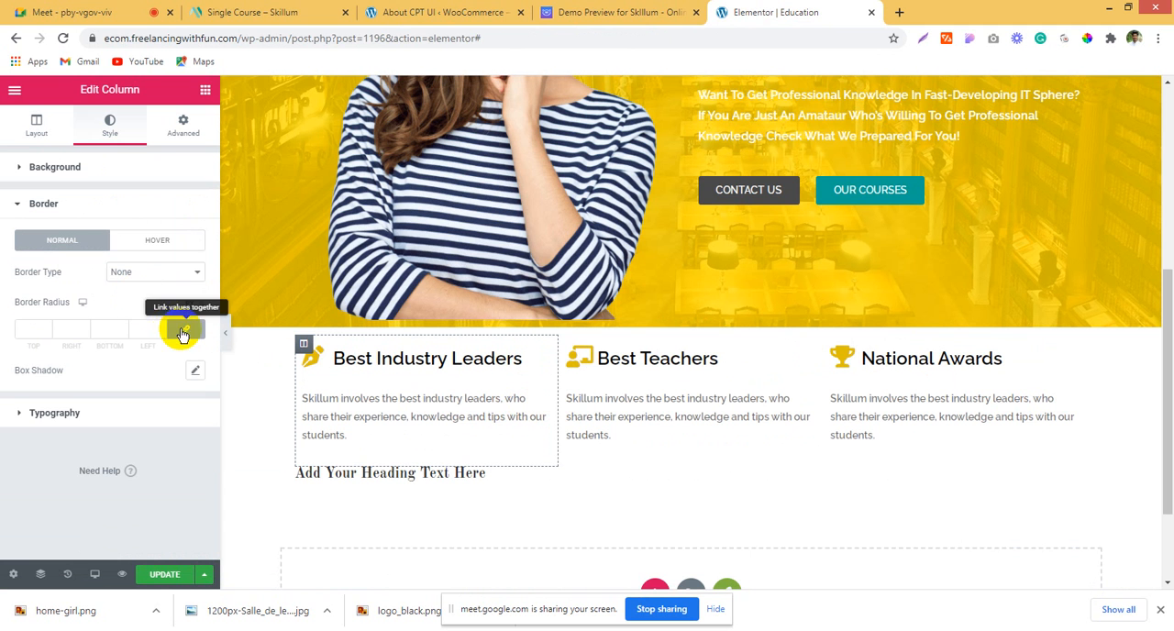
left_click(151, 298)
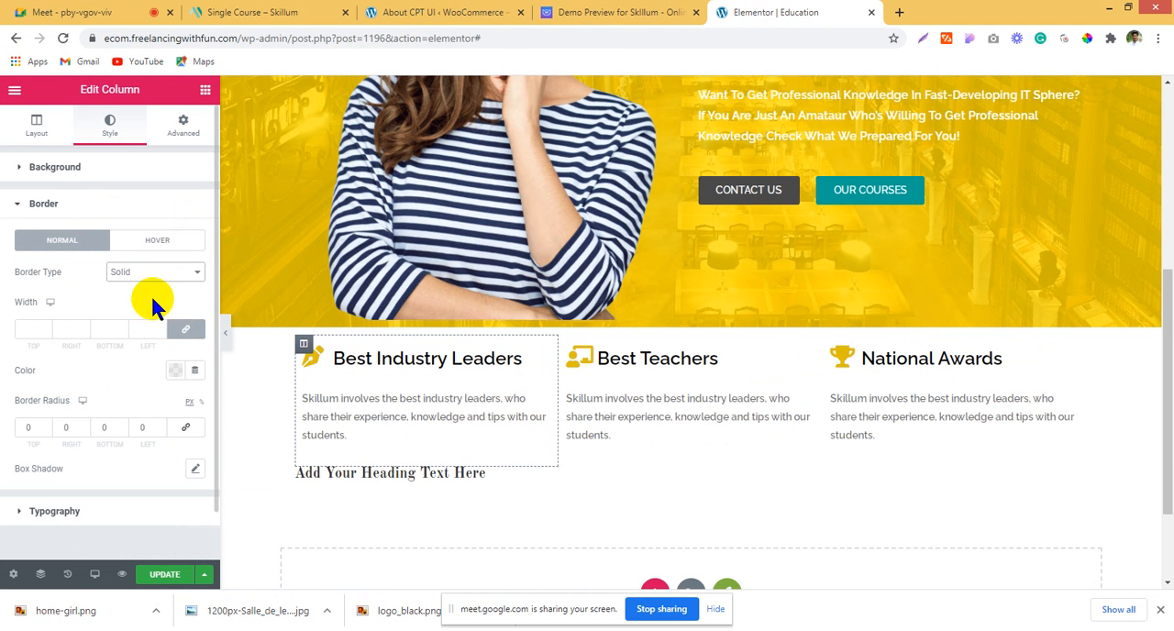
left_click(192, 331)
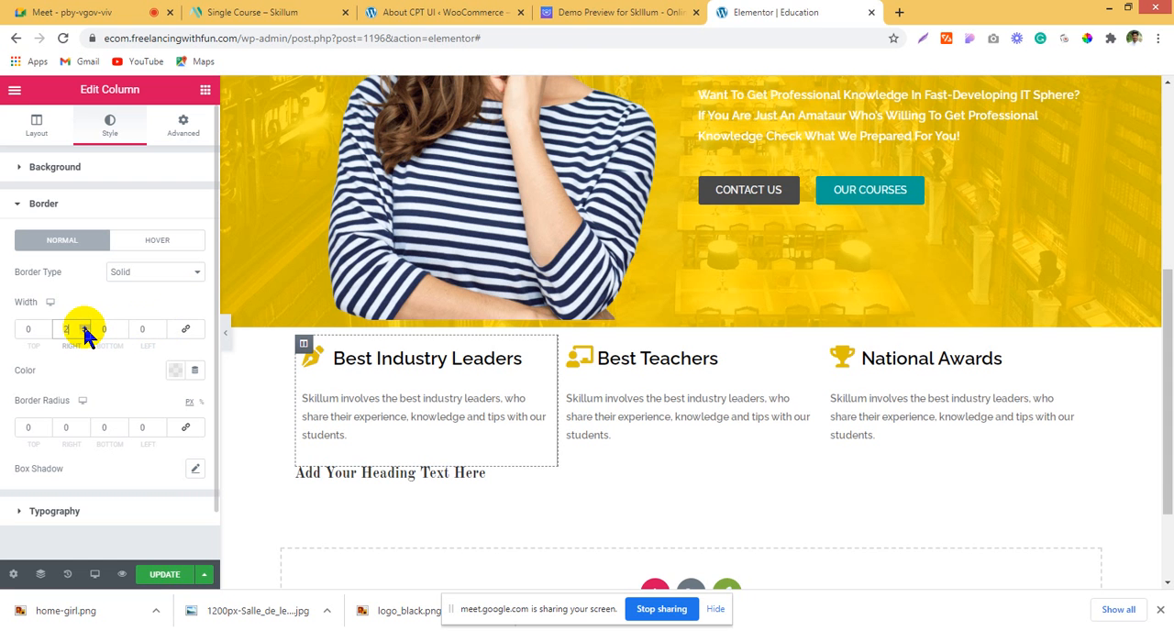
Step: Copy the Best Industry Leaders column's style onto the Best Teachers column and compare the dividers with the demo page
right_click(317, 357)
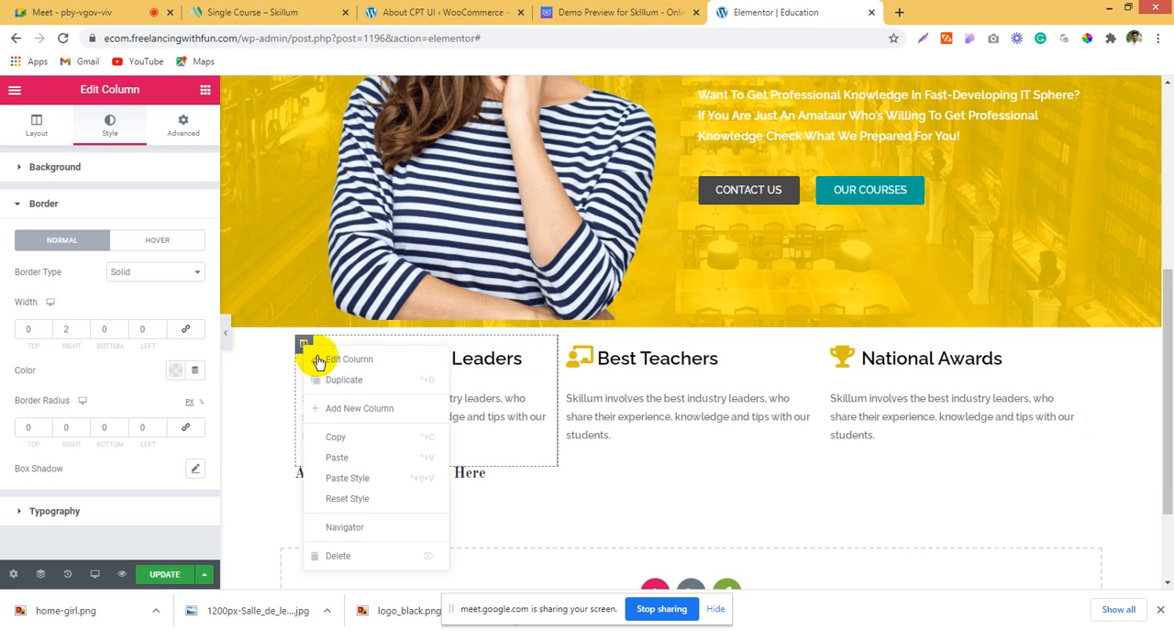
left_click(364, 435)
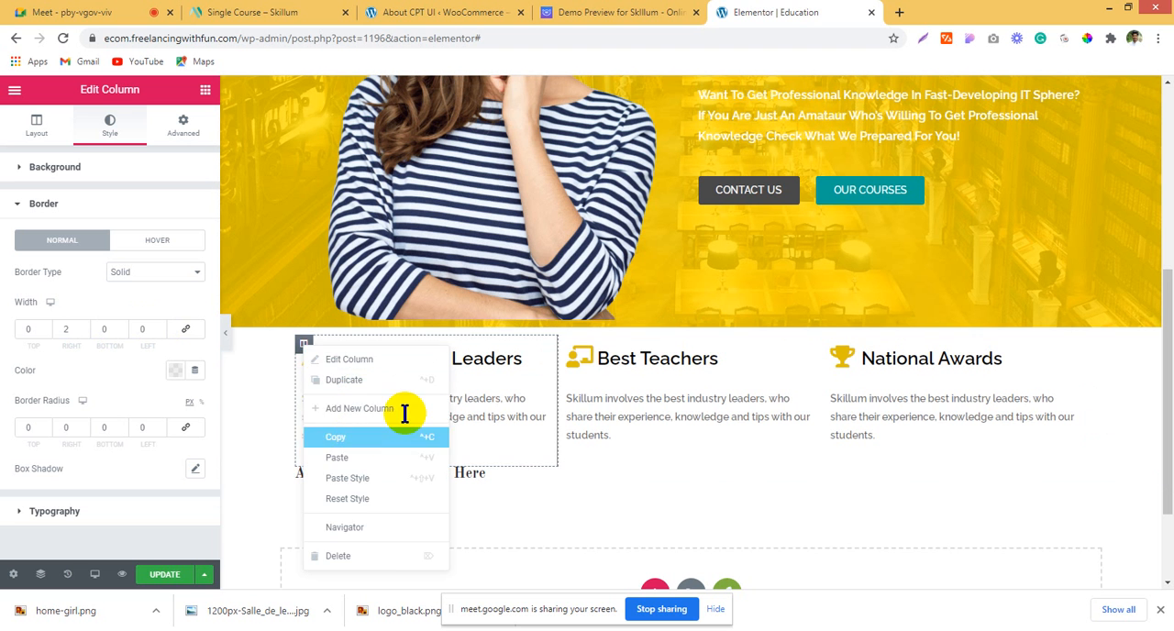
right_click(568, 353)
left_click(650, 487)
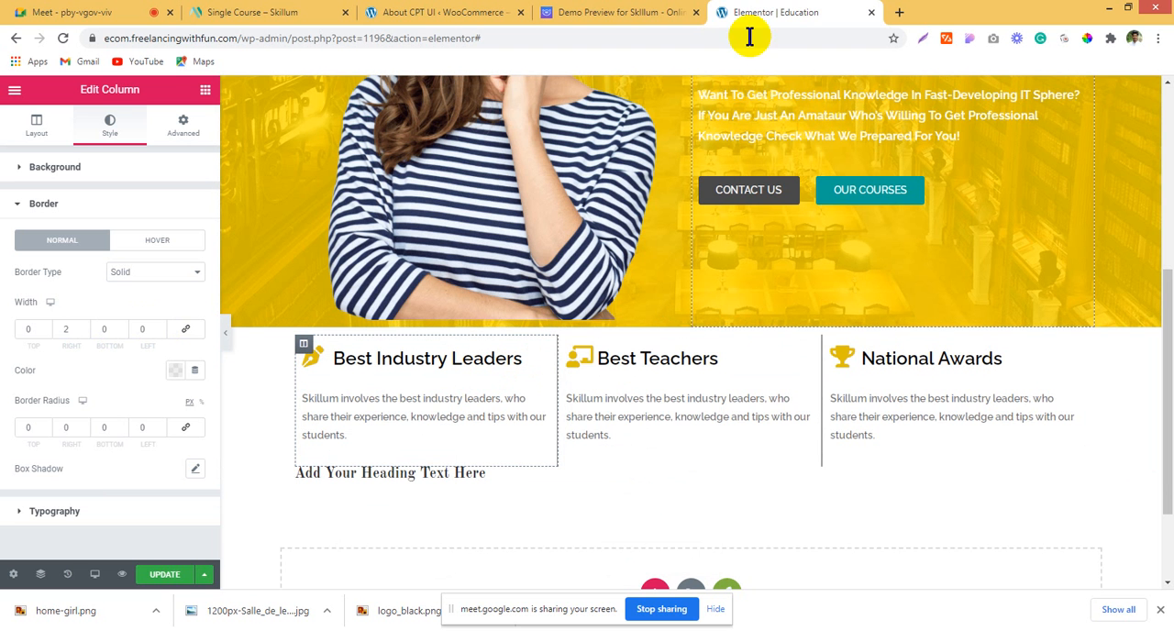
left_click(663, 16)
left_click(743, 13)
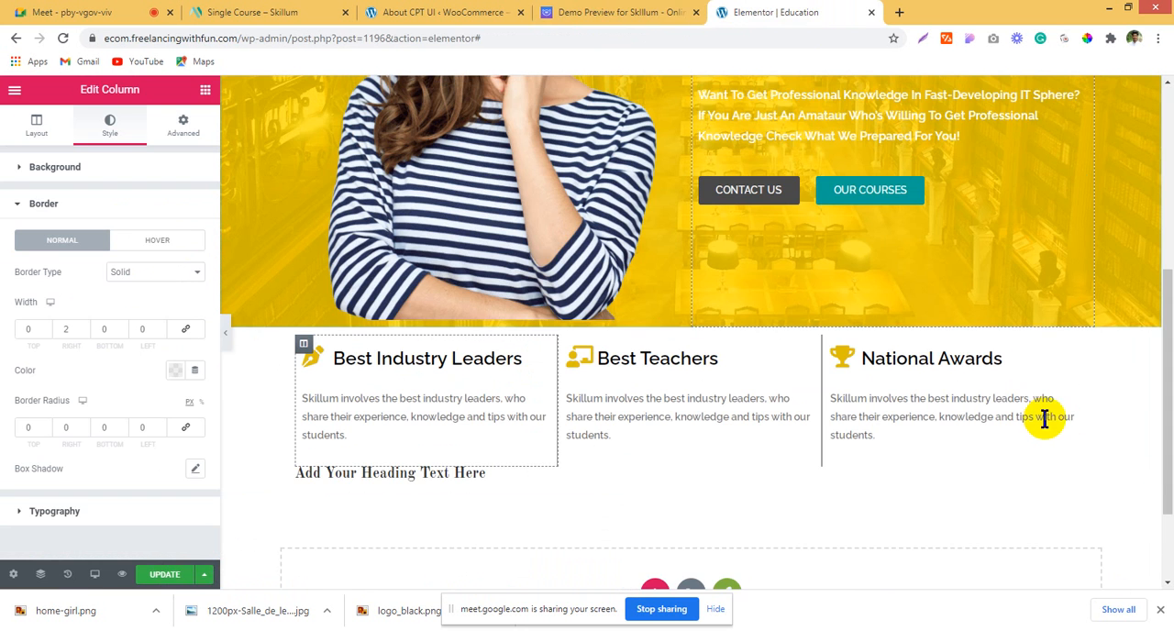
Step: Set the three-box inner section's padding to 30 px above and 30 px below, with the sides at 0
left_click(681, 328)
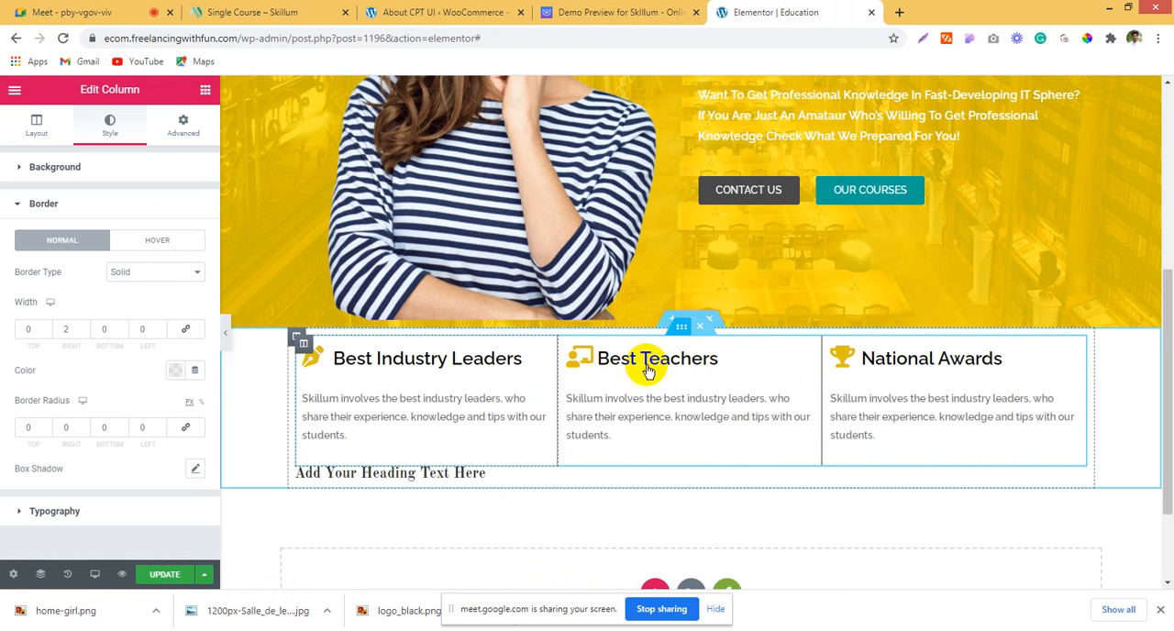
left_click(183, 126)
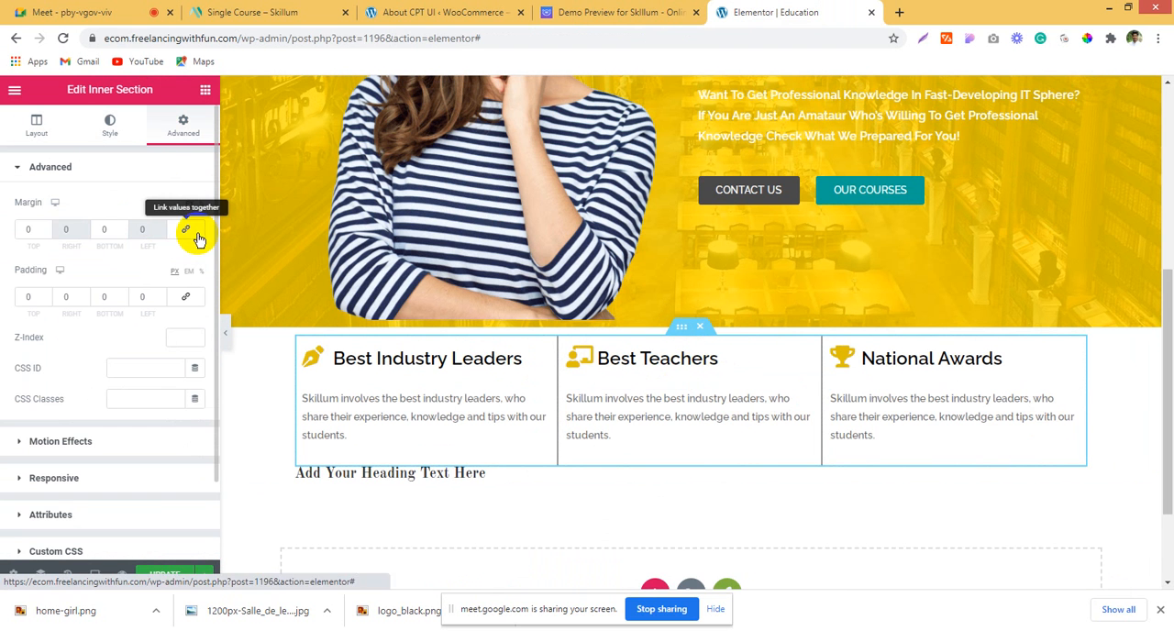
left_click(185, 229)
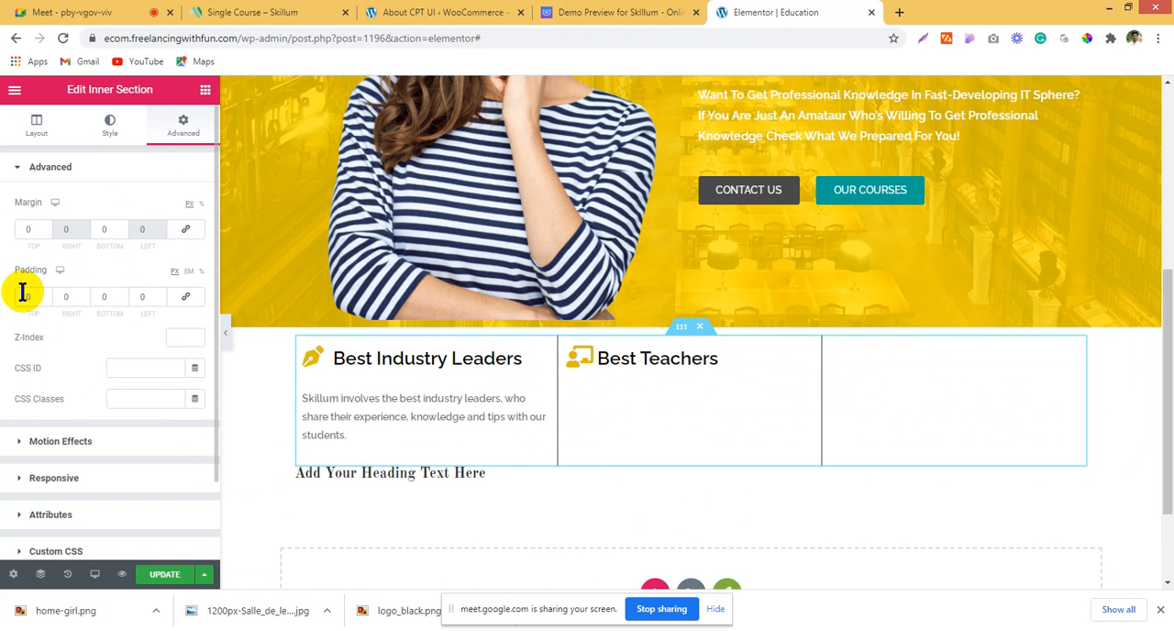
type("5")
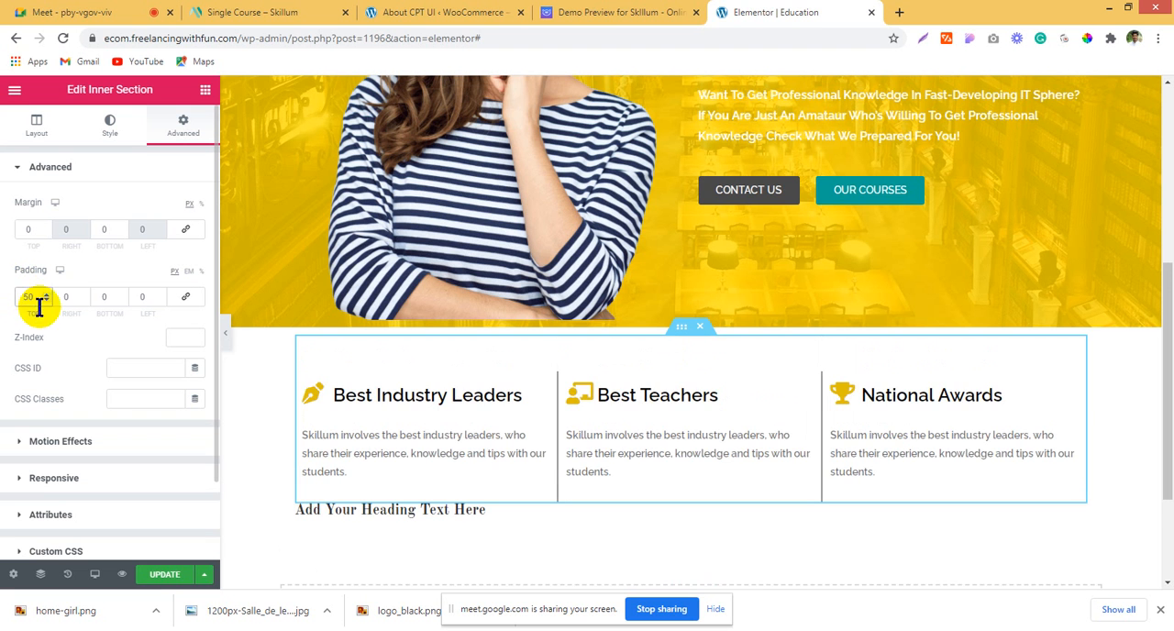
key("BackSpace")
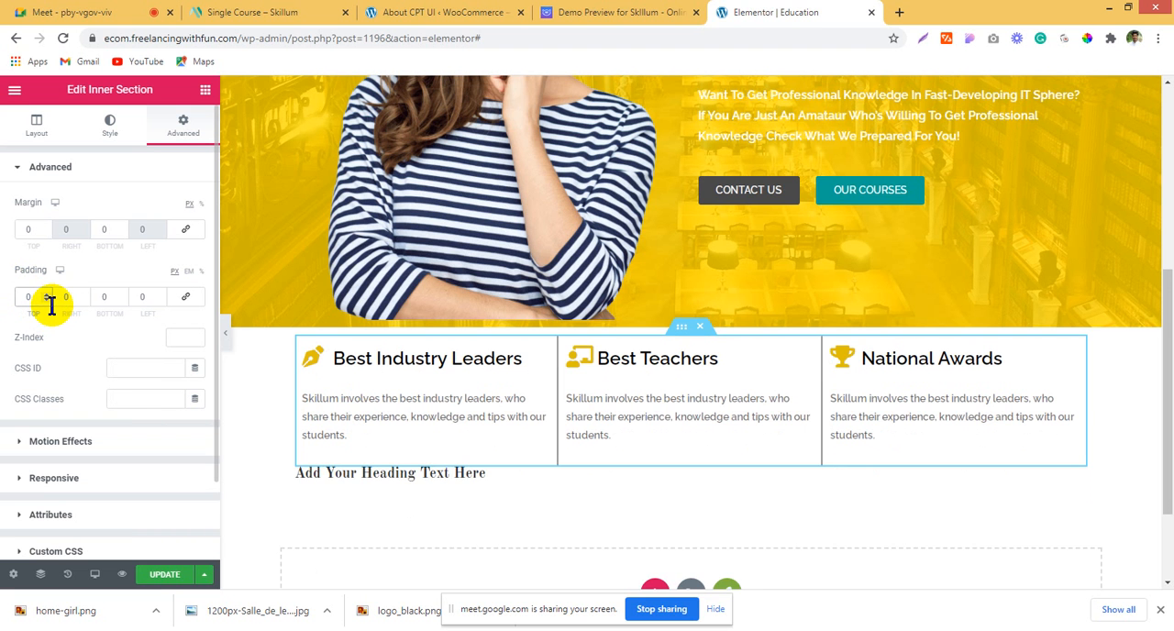
type("2")
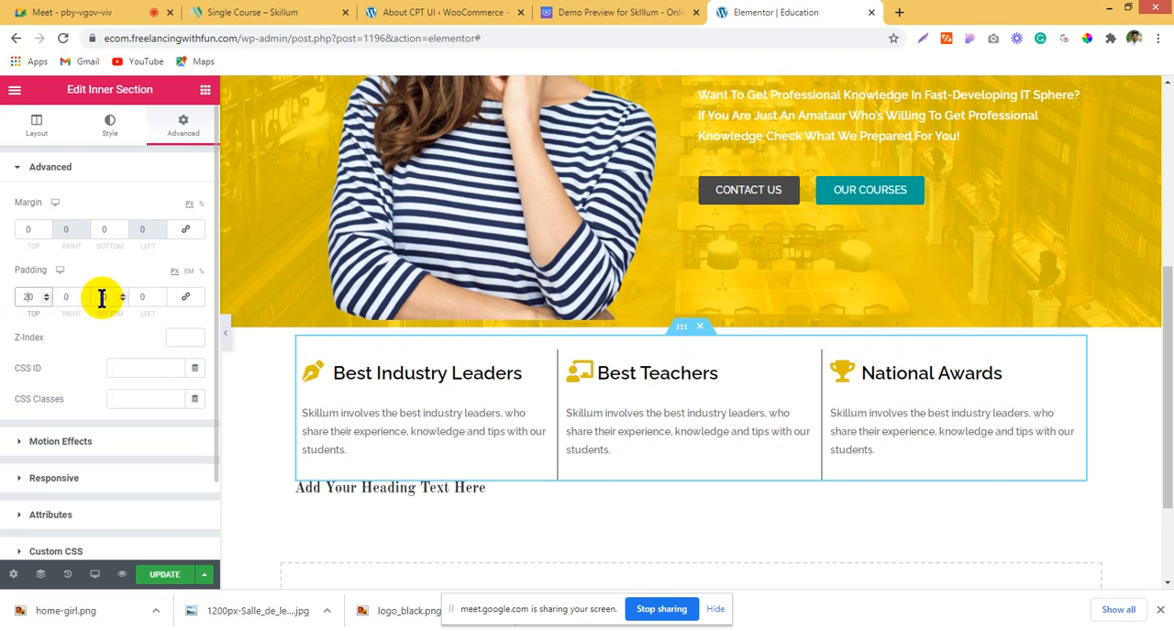
type("2")
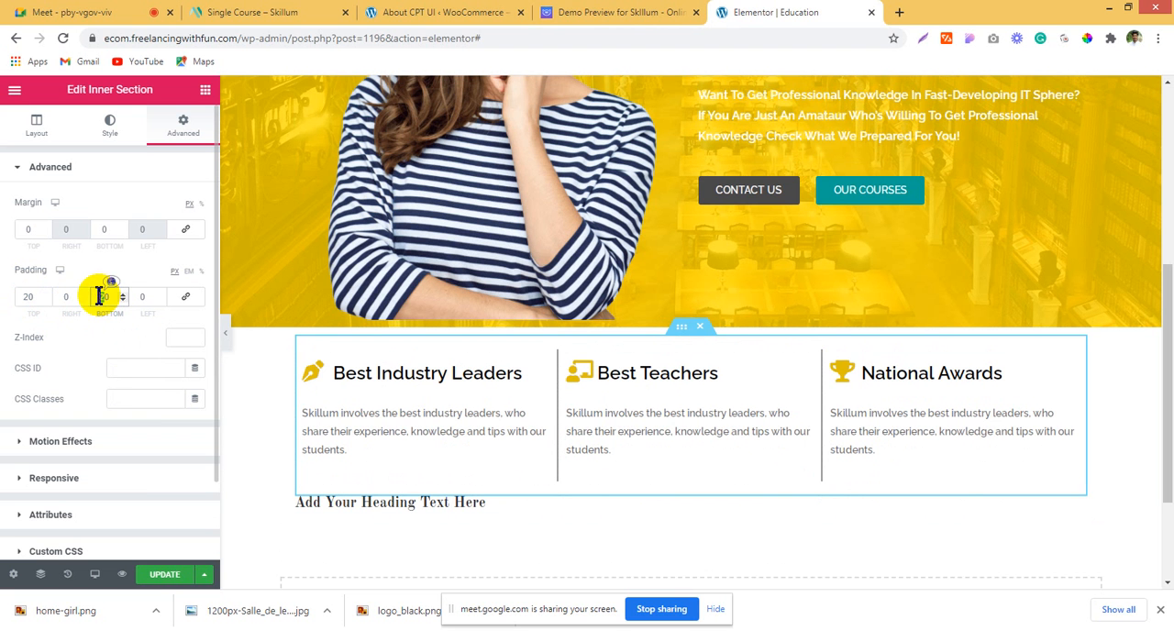
type("30")
left_click_drag(26, 294, 21, 294)
type("3")
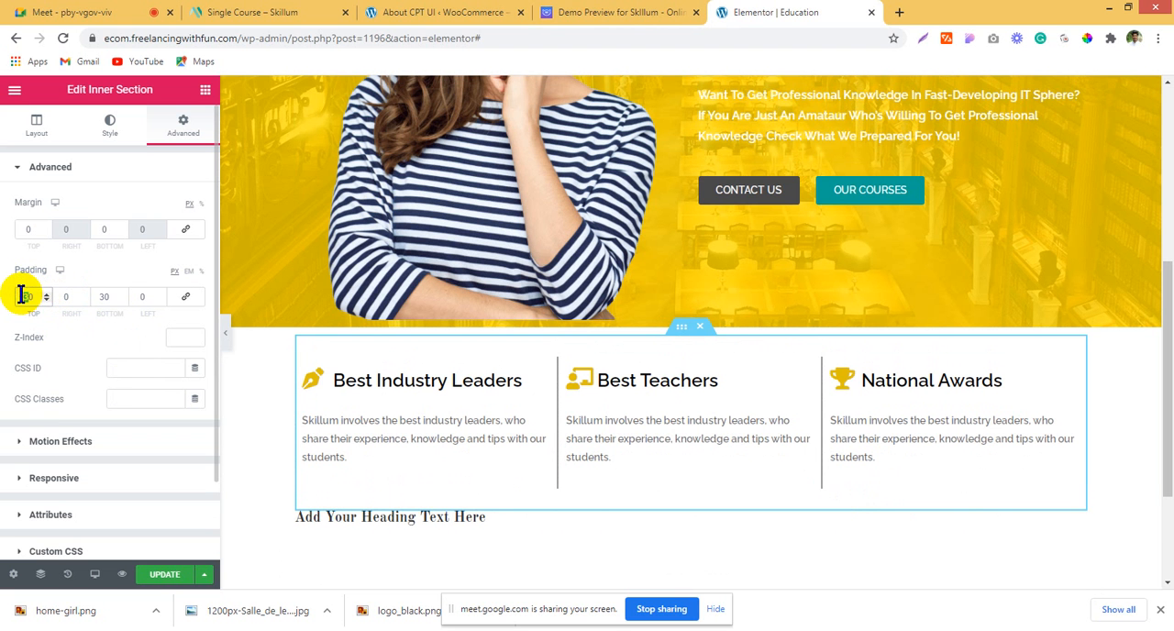
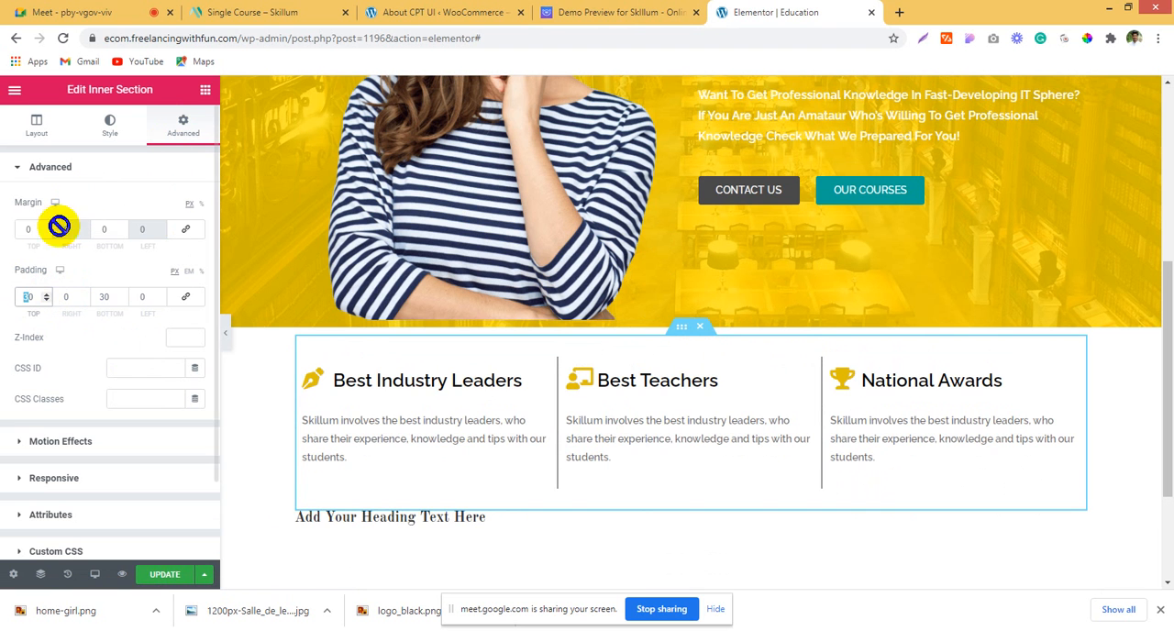
Step: Set the three-box inner section's top margin to -91 px so it overlaps the hero, and compare the result with the demo page
left_click_drag(46, 231, 48, 226)
left_click(616, 11)
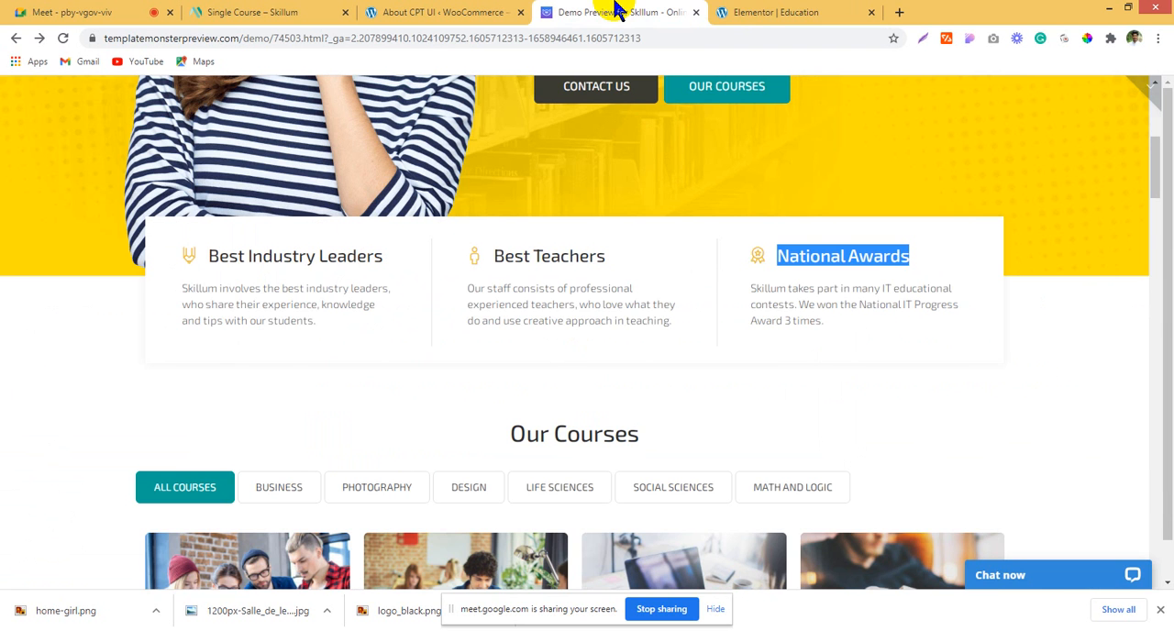
key("ctrl+Tab")
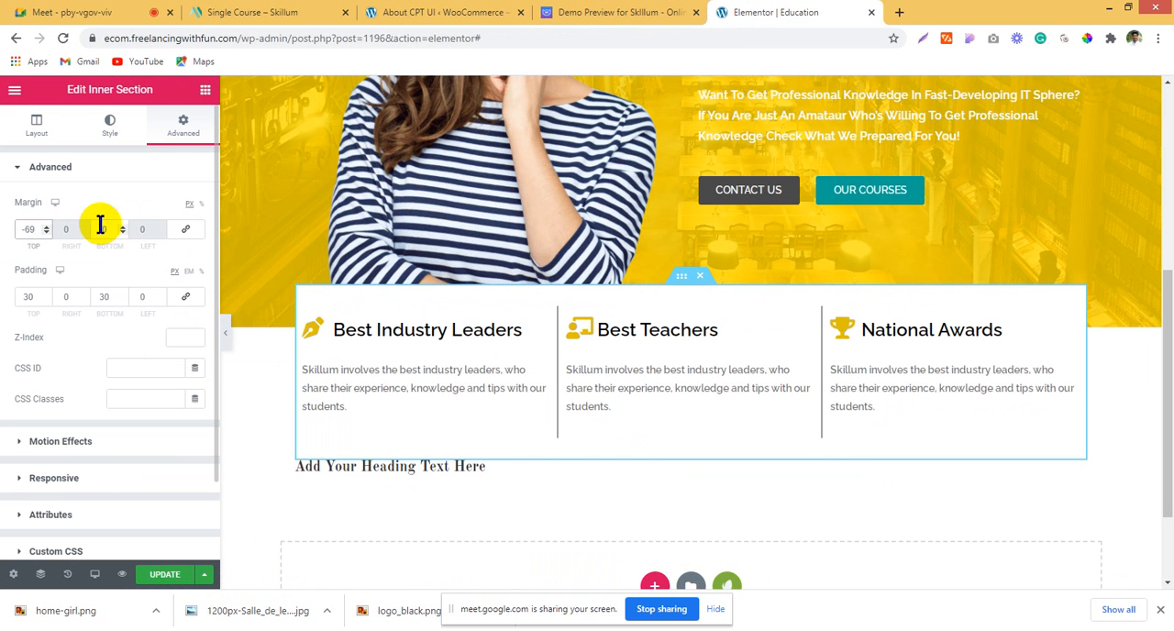
left_click_drag(43, 231, 44, 229)
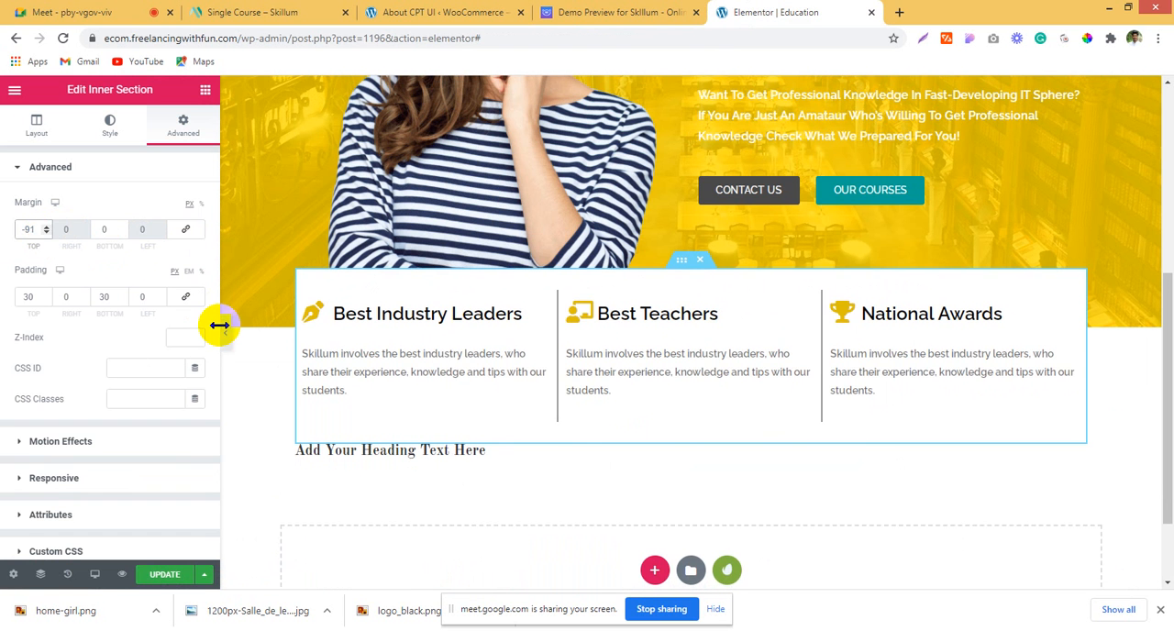
left_click(225, 340)
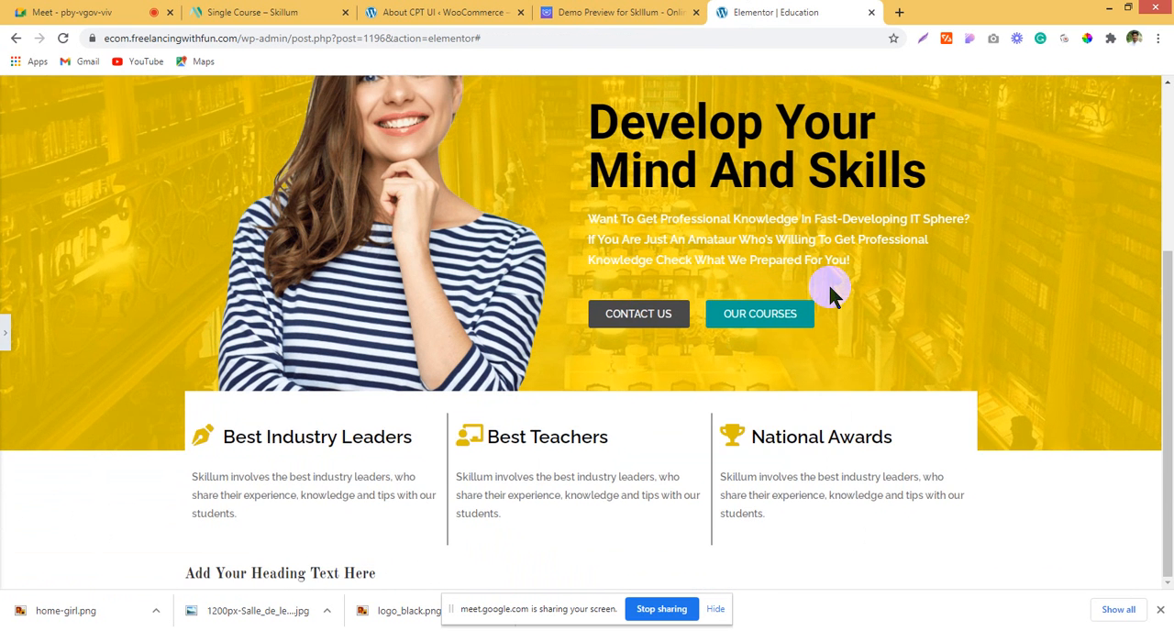
scroll(833, 291, "up", 1)
scroll(830, 279, "up", 1)
scroll(832, 279, "down", 2)
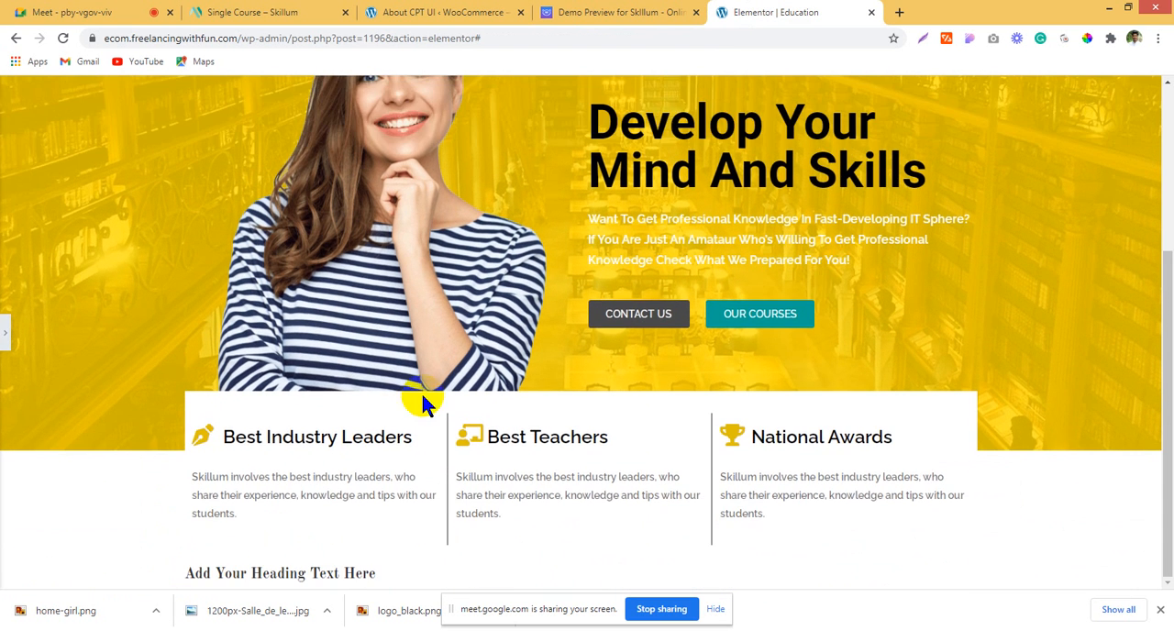
left_click(2, 337)
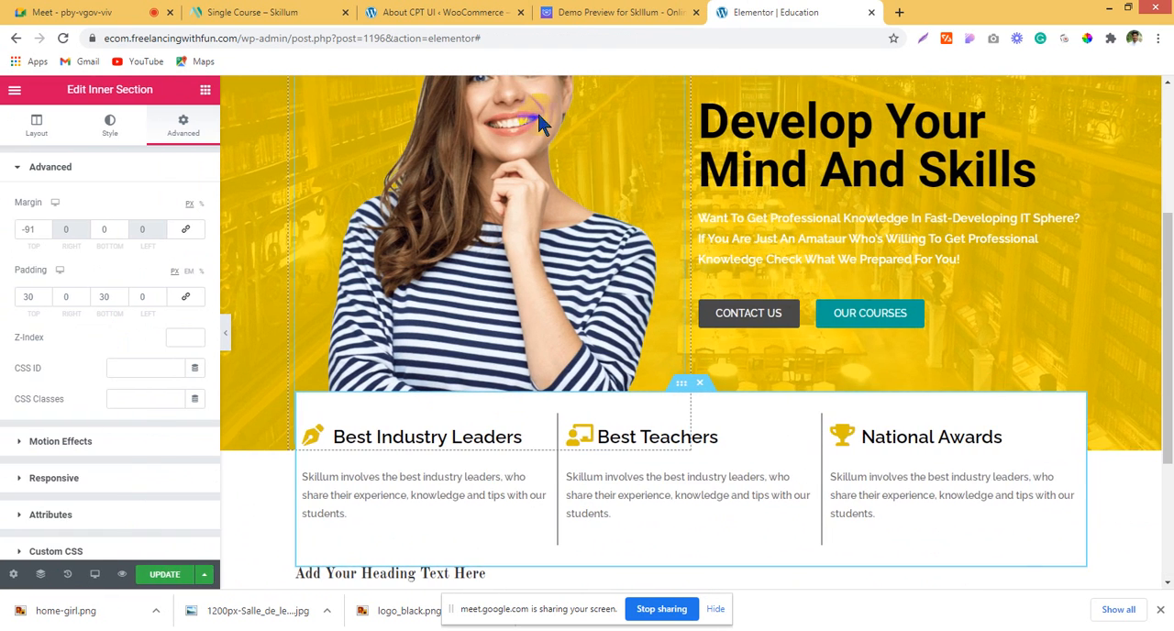
left_click(619, 12)
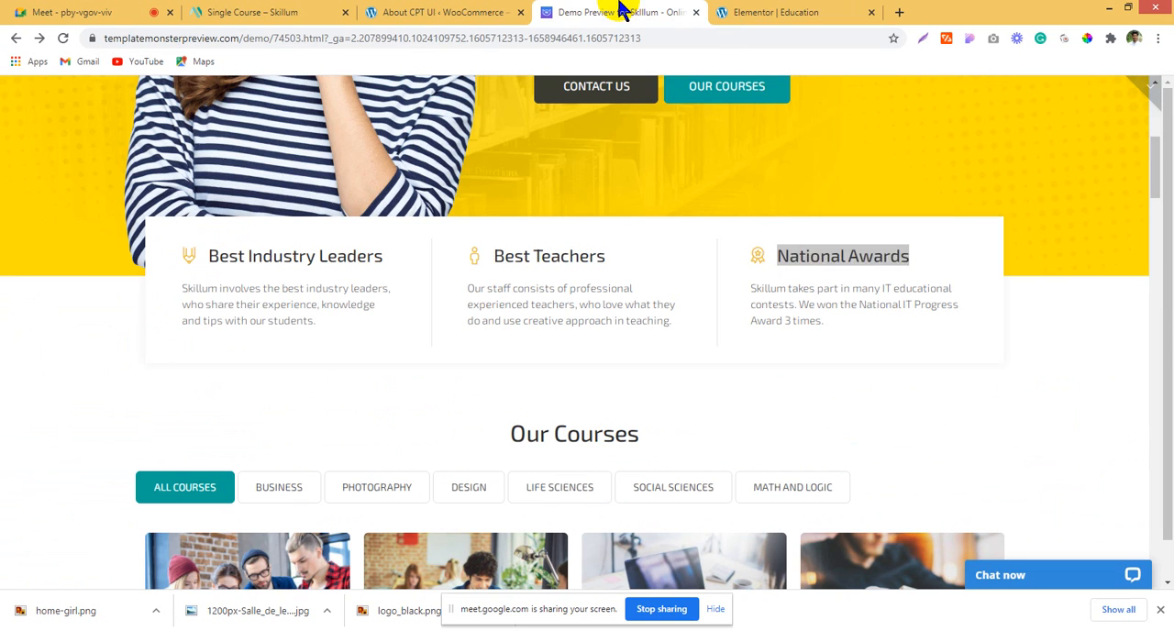
left_click(778, 11)
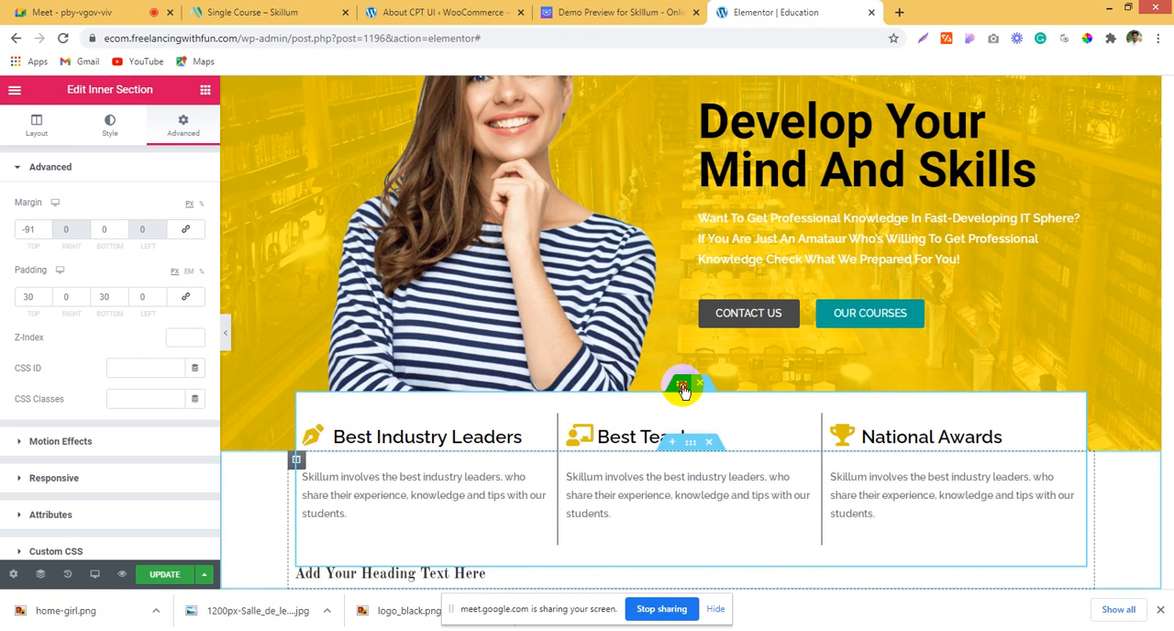
Step: Try a custom boxed content width on the three-box inner section, and clear the value
left_click(689, 447)
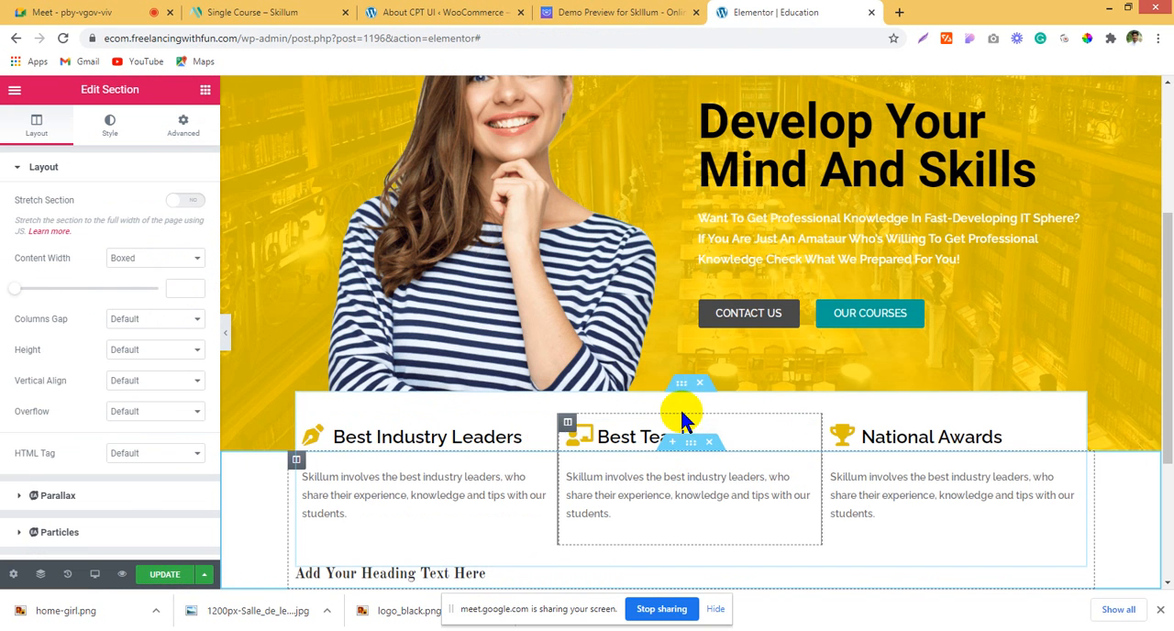
left_click(681, 384)
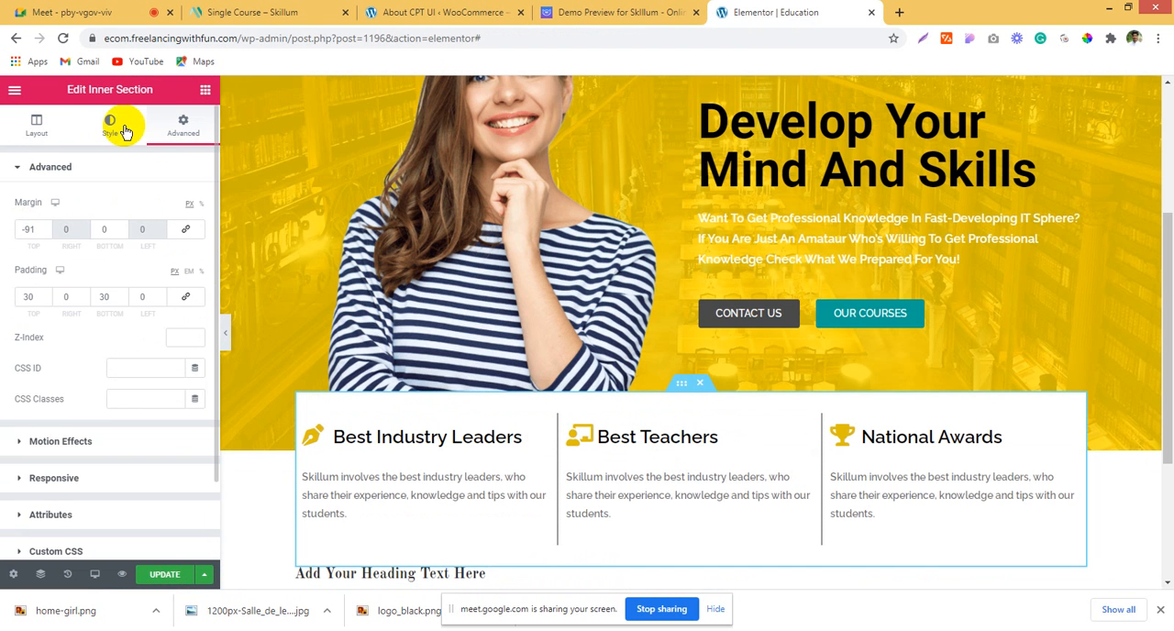
left_click(14, 127)
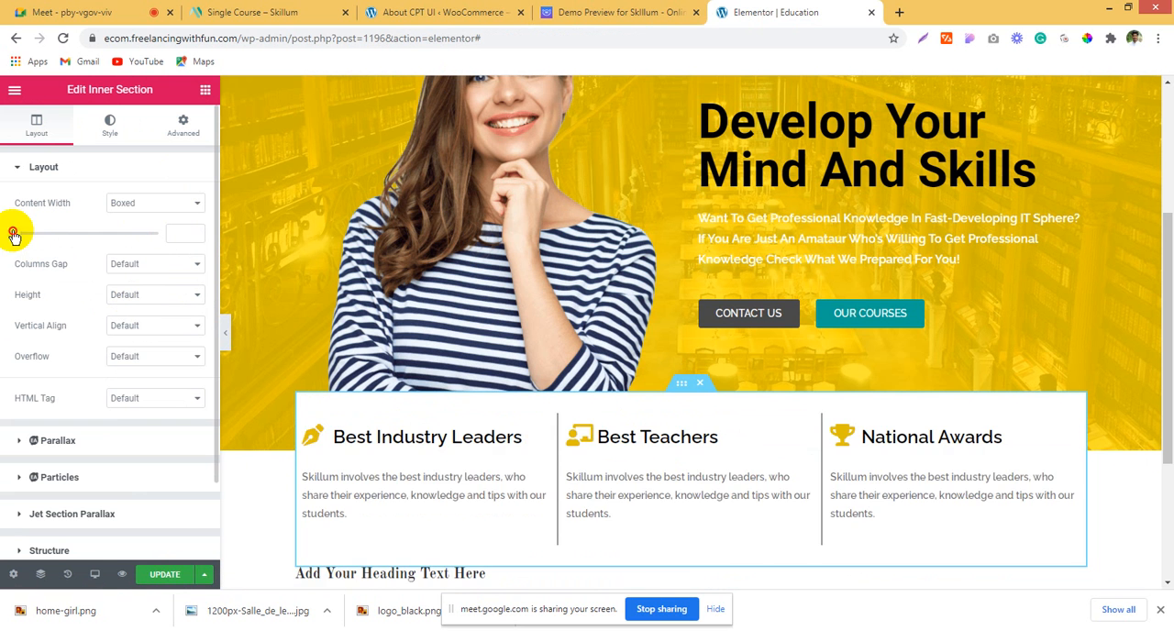
left_click_drag(14, 236, 96, 244)
left_click(194, 236)
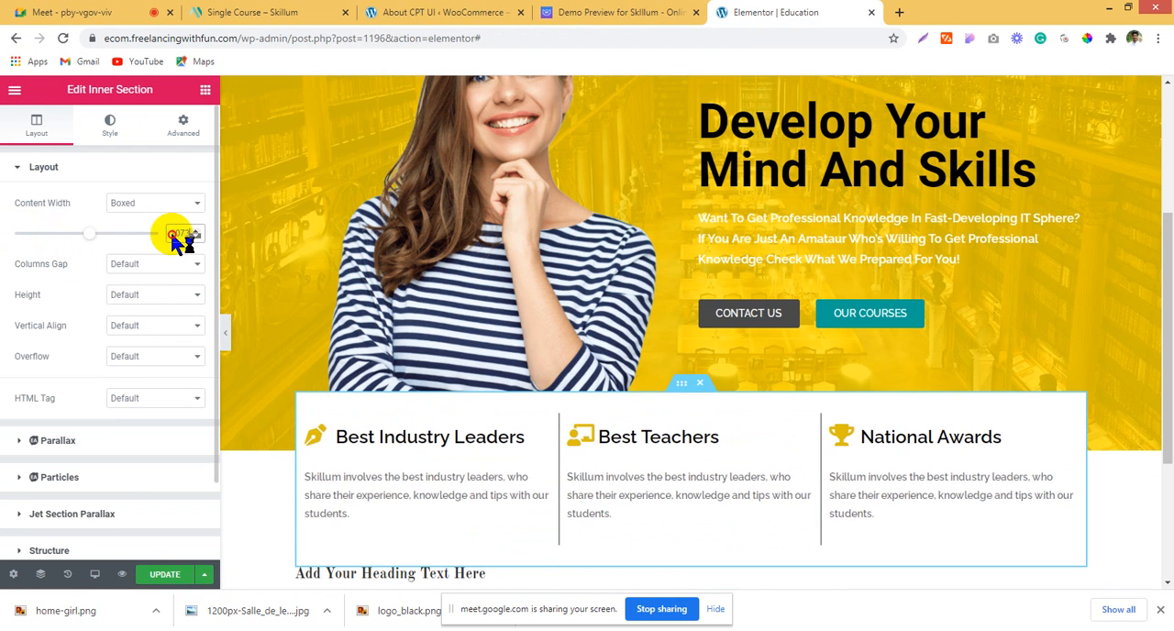
key("BackSpace")
key("BackSpace")
key("BackSpace")
key("BackSpace")
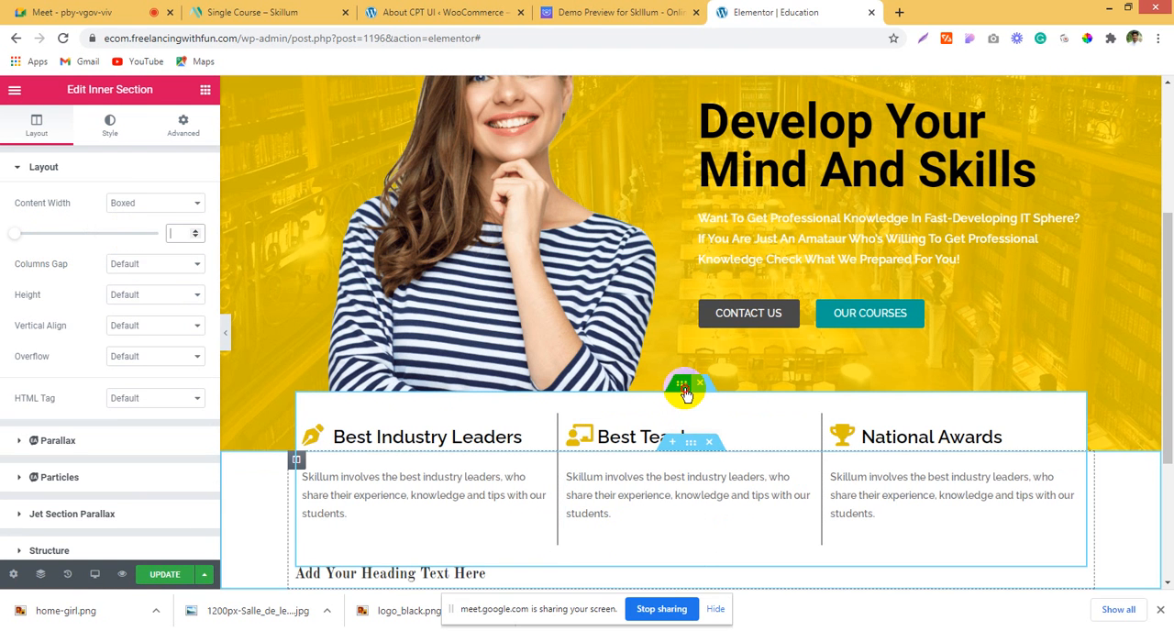
Step: Set the three-box inner section's left and right padding to 20 px, update the page and review the layout
left_click(190, 138)
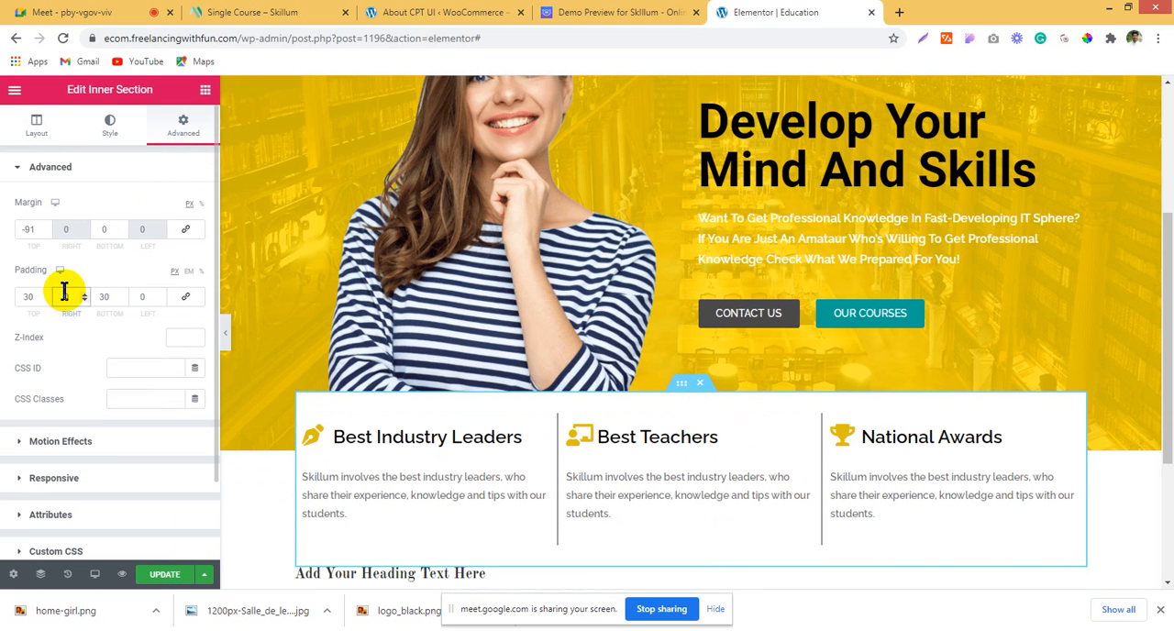
type("202")
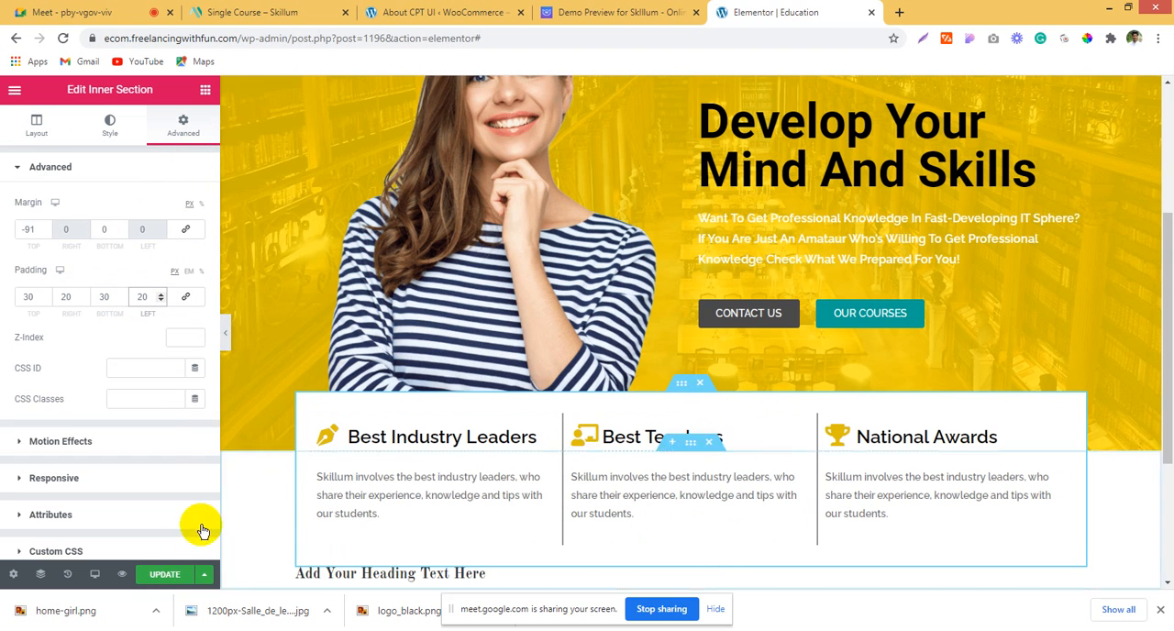
left_click(165, 574)
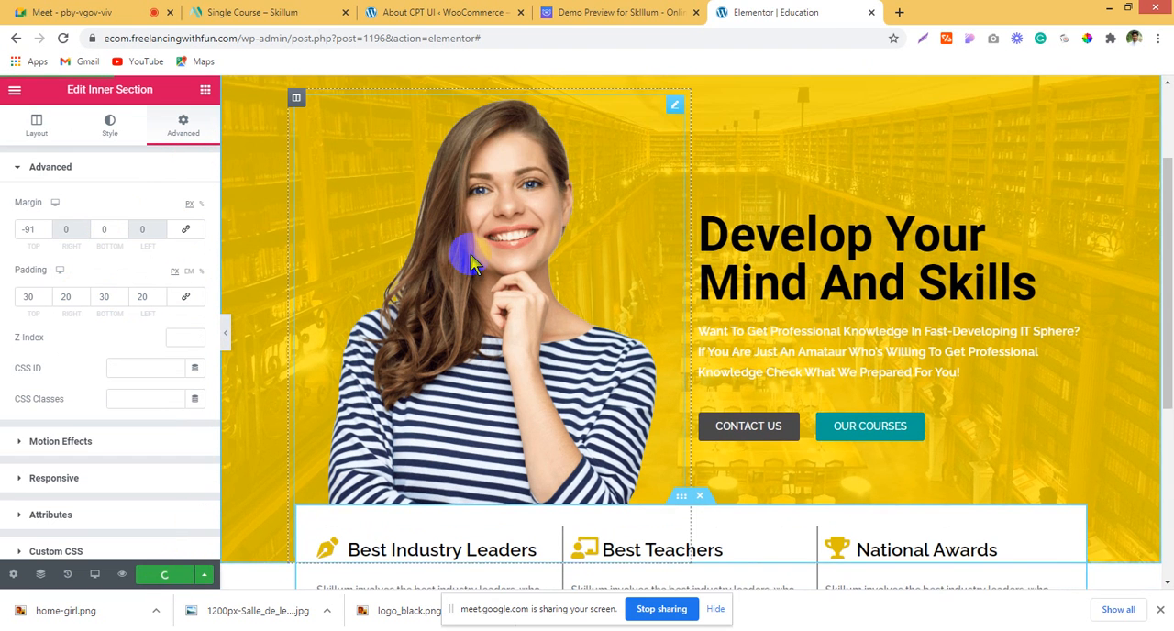
scroll(896, 345, "down", 2)
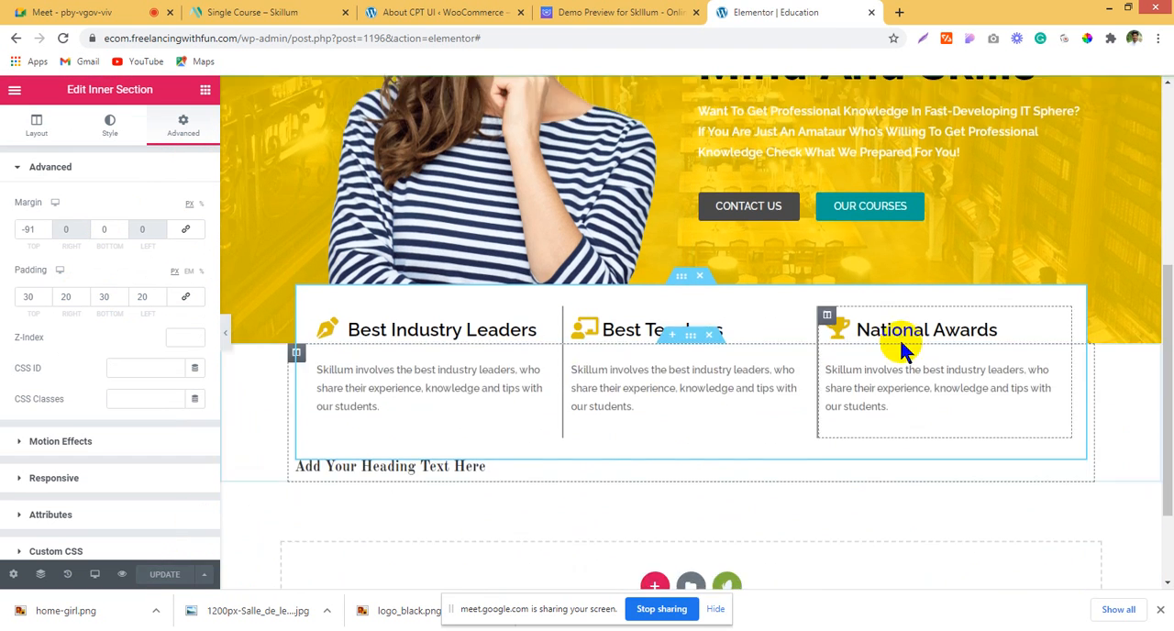
scroll(900, 345, "up", 4)
scroll(901, 343, "down", 4)
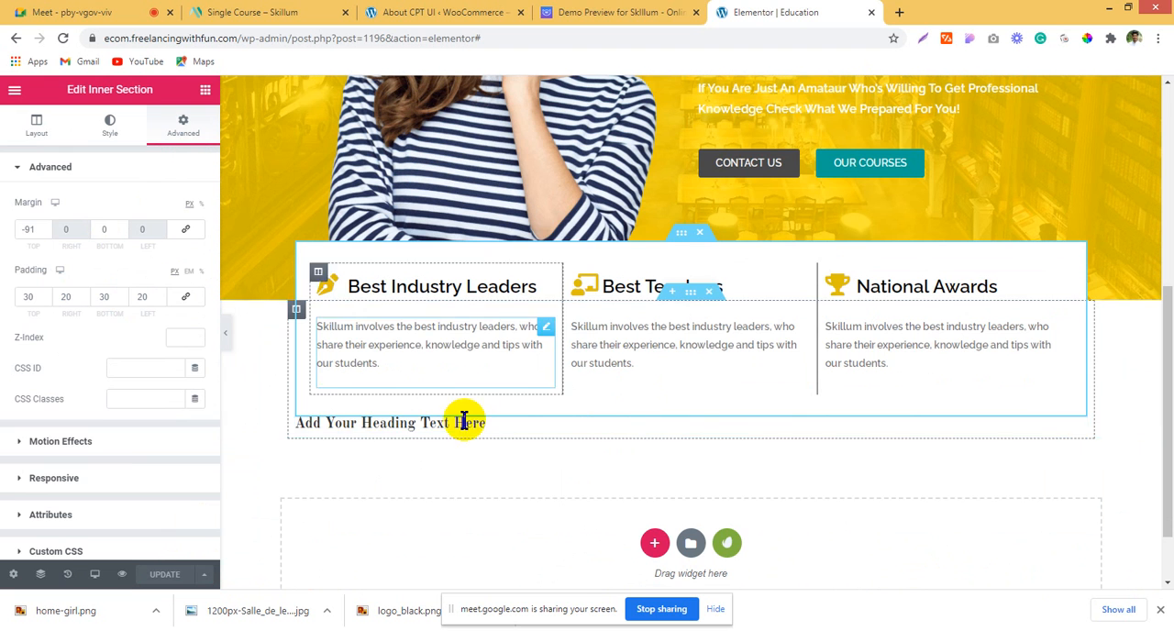
Step: Check the demo's feature box, and give the three-box inner section a box shadow in black at about 0.19 opacity
left_click(561, 12)
left_click_drag(511, 431, 644, 436)
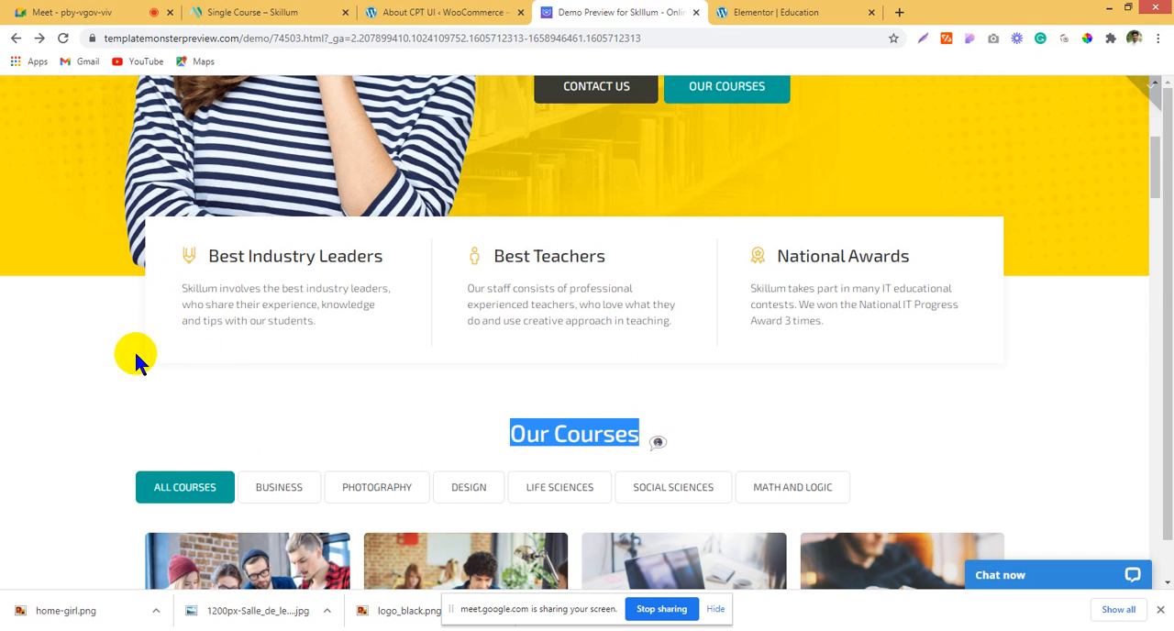
left_click(775, 12)
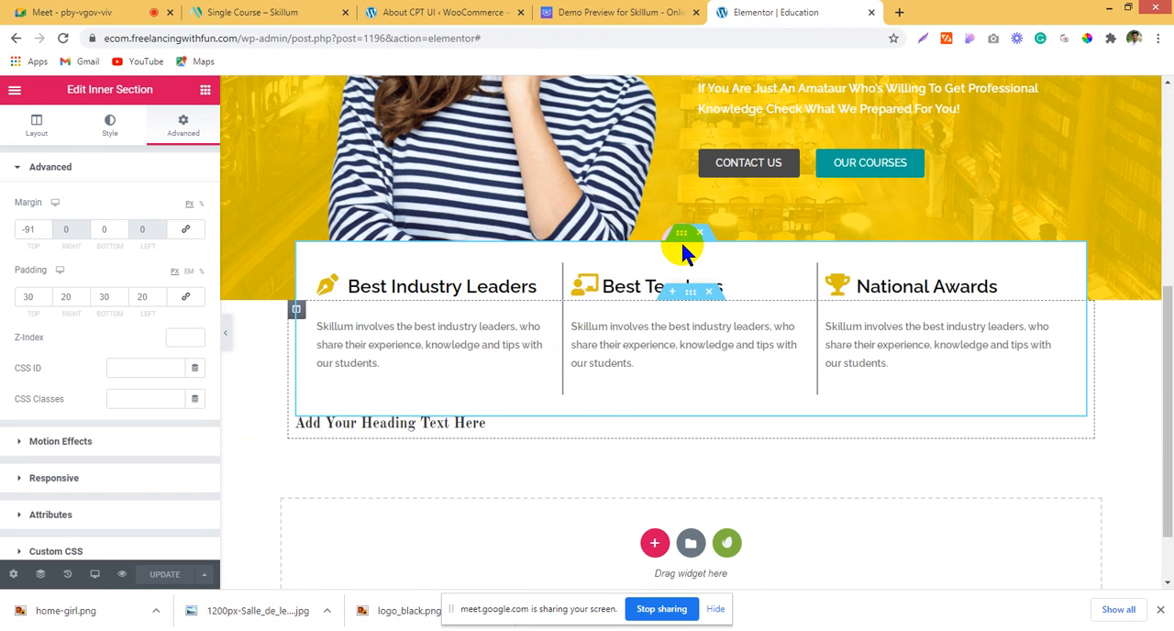
left_click(94, 116)
scroll(111, 403, "down", 2)
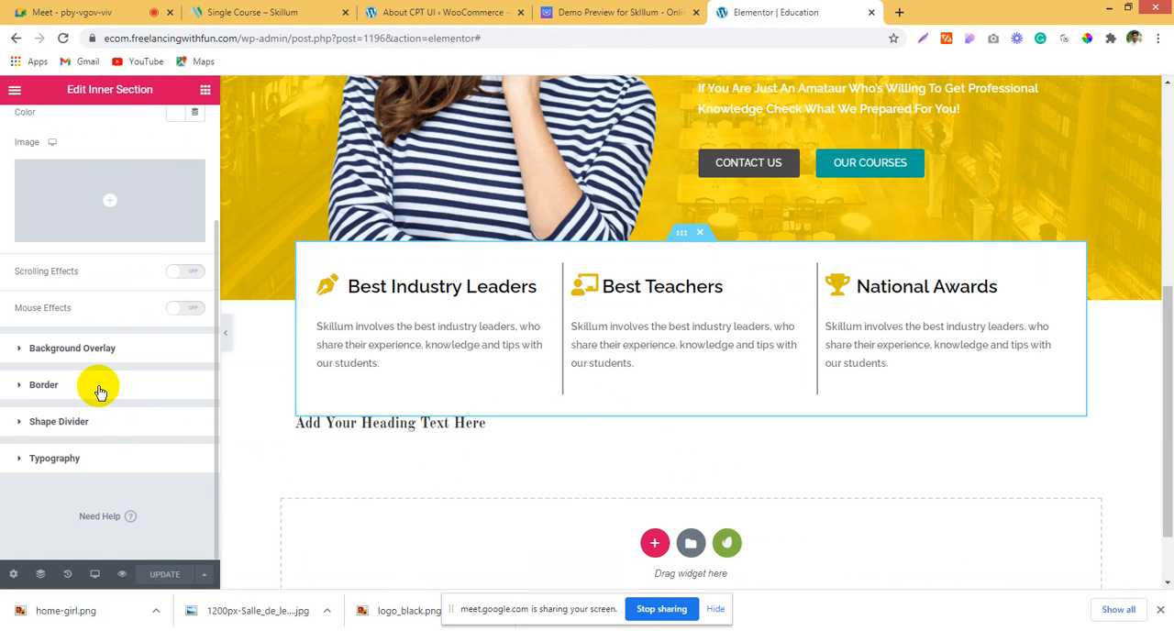
left_click(101, 387)
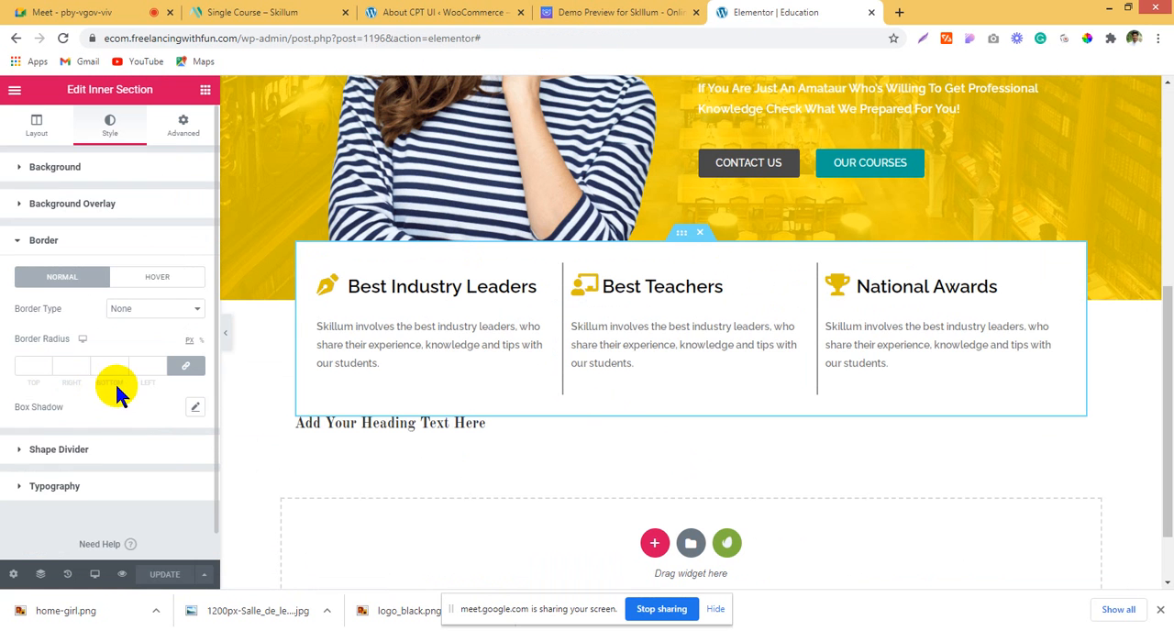
left_click(195, 409)
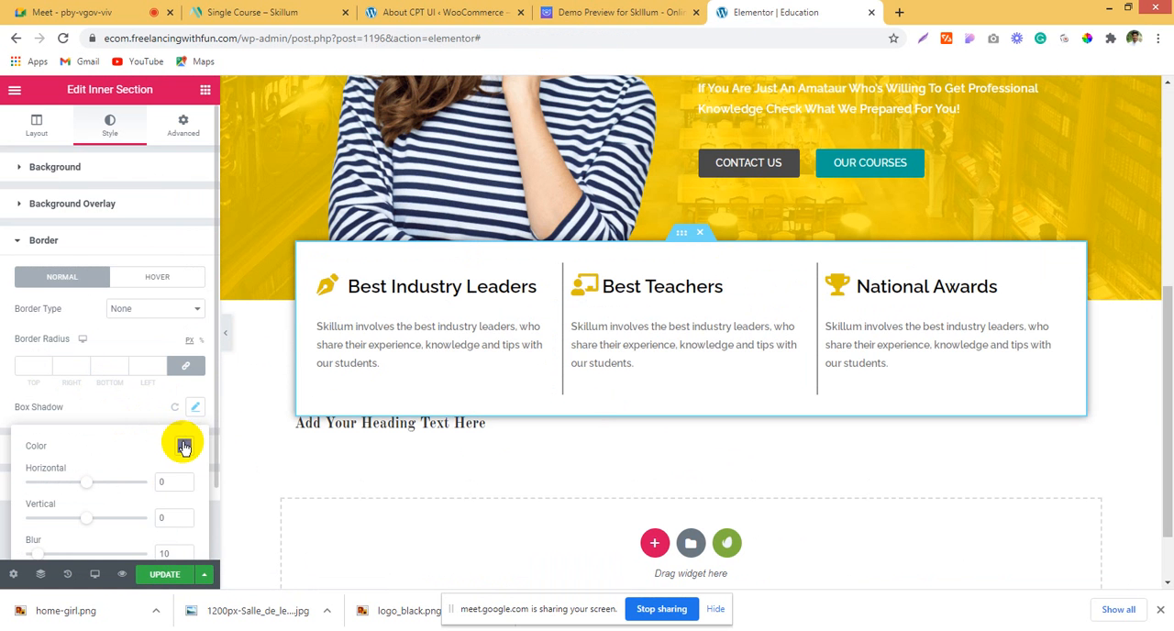
left_click(185, 445)
left_click_drag(191, 388, 136, 387)
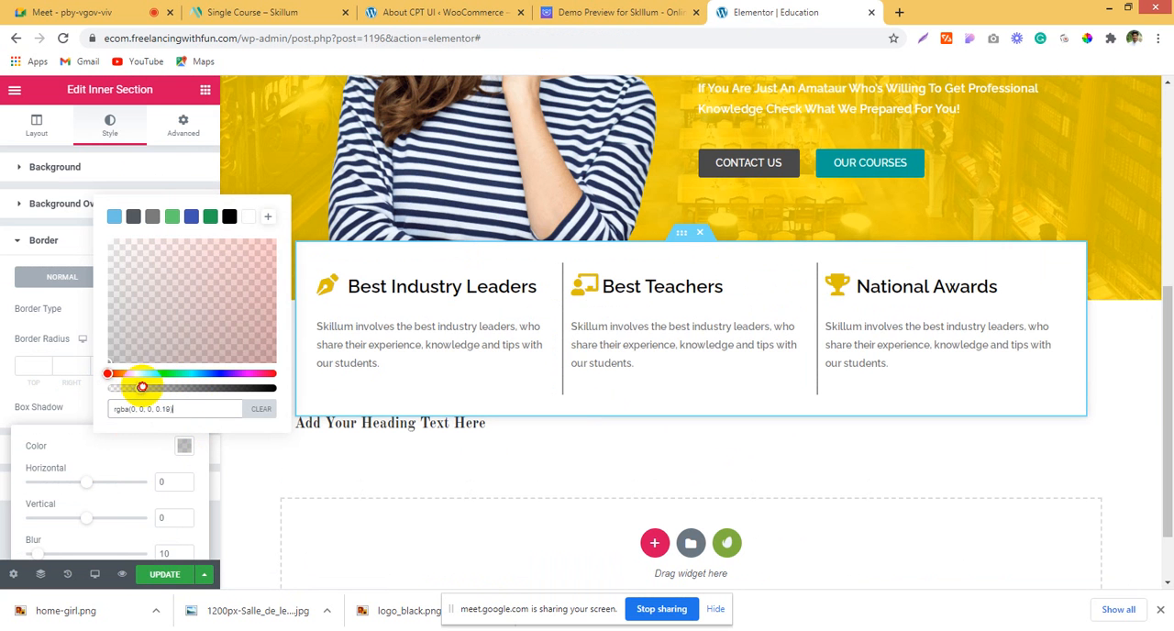
left_click(11, 398)
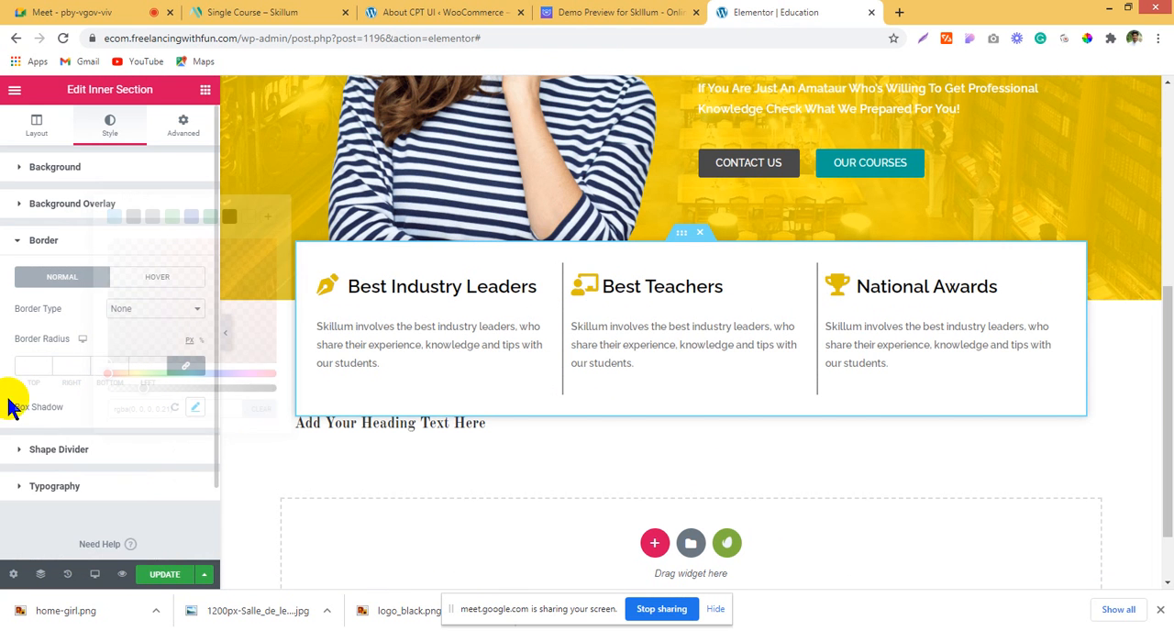
Step: Set the blur of the three-box inner section's box shadow to about 38
left_click(189, 412)
scroll(178, 416, "down", 1)
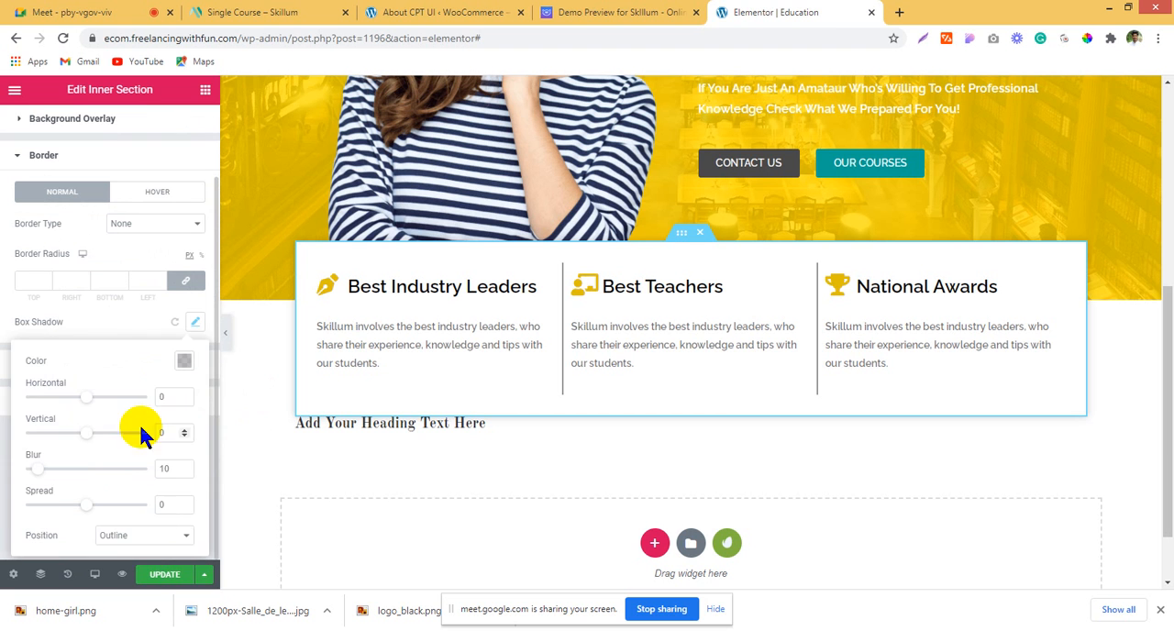
left_click(123, 323)
left_click(194, 321)
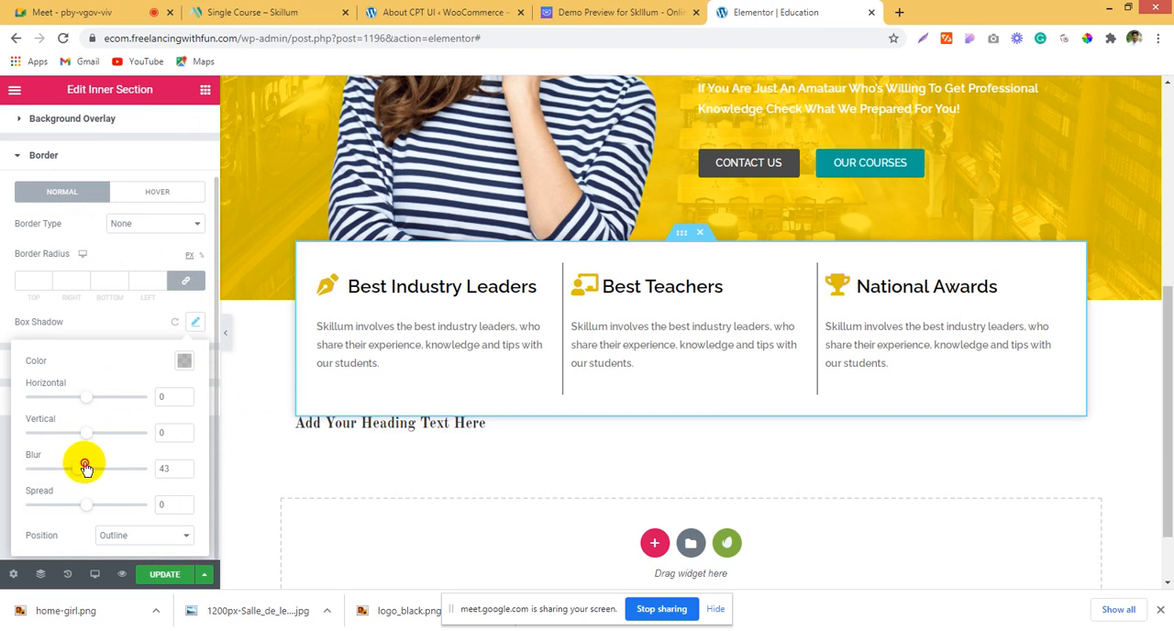
left_click_drag(85, 467, 96, 467)
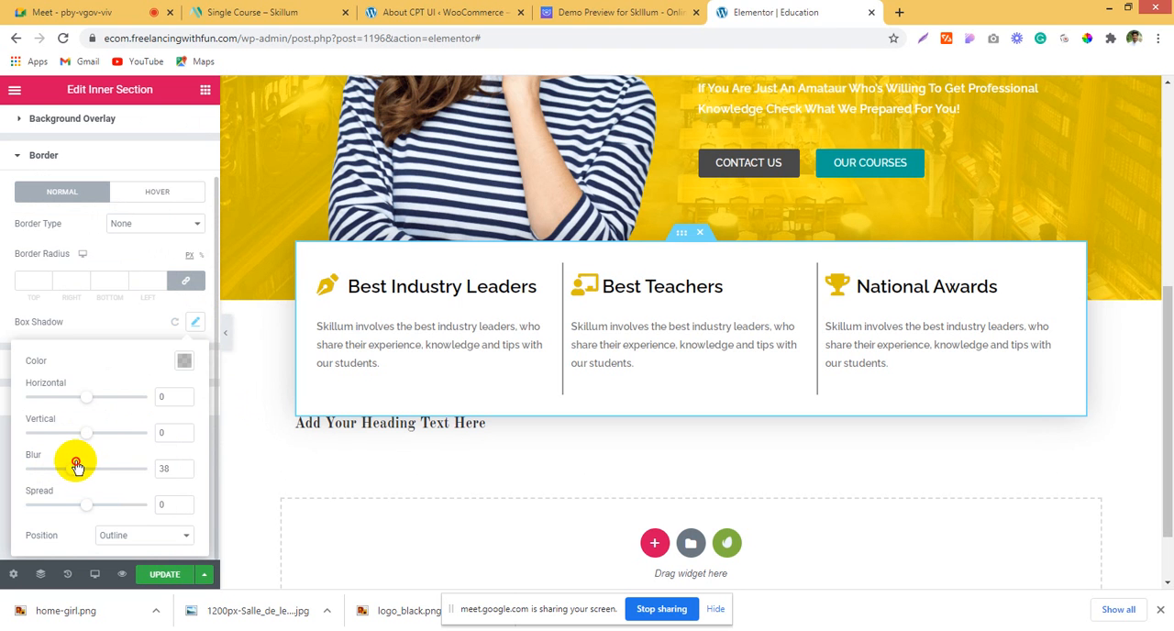
left_click(2, 406)
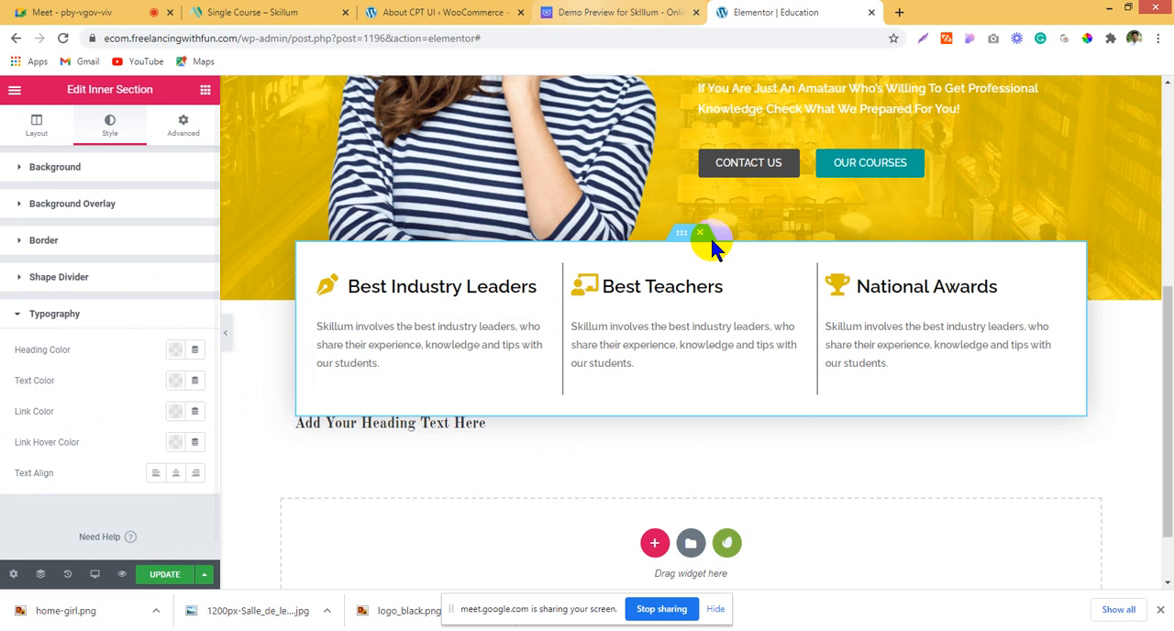
Step: Delete the placeholder heading "Add Your Heading Text Here" below the three boxes
scroll(777, 381, "down", 1)
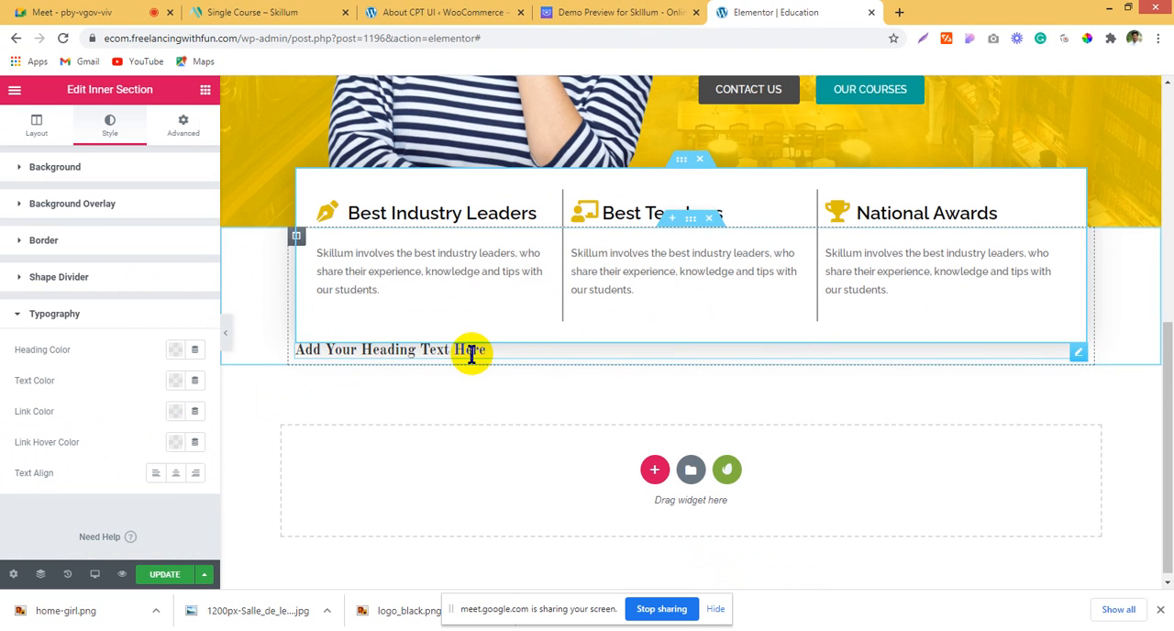
right_click(470, 354)
left_click(550, 564)
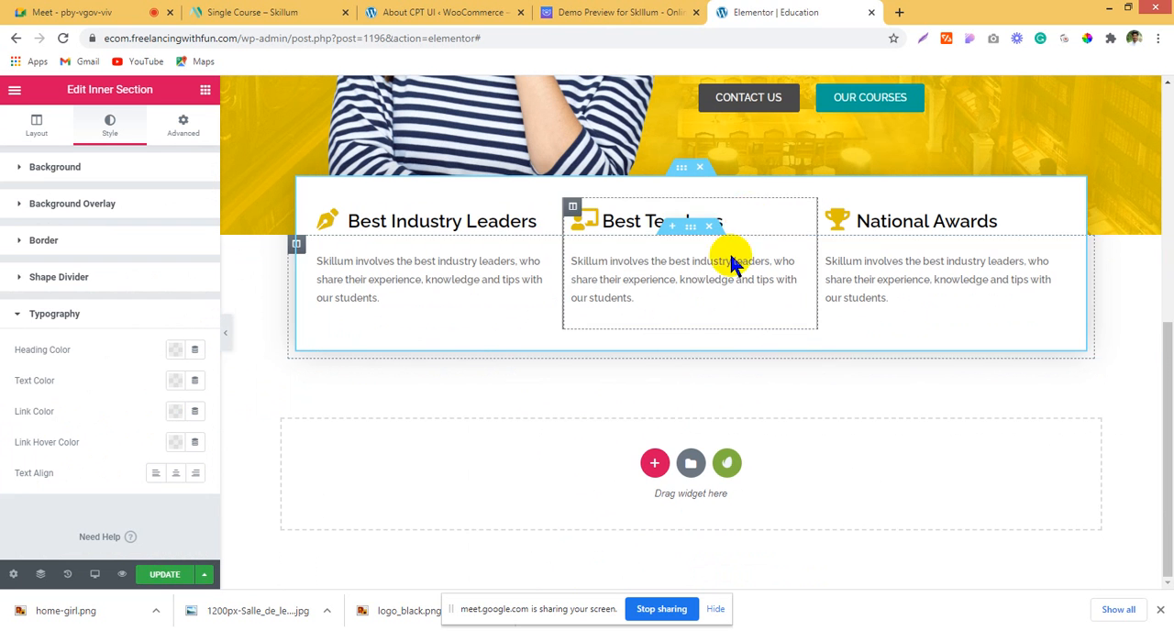
Step: Add a single-column section below the three boxes and check the demo page's Our Courses area for its content
left_click(654, 462)
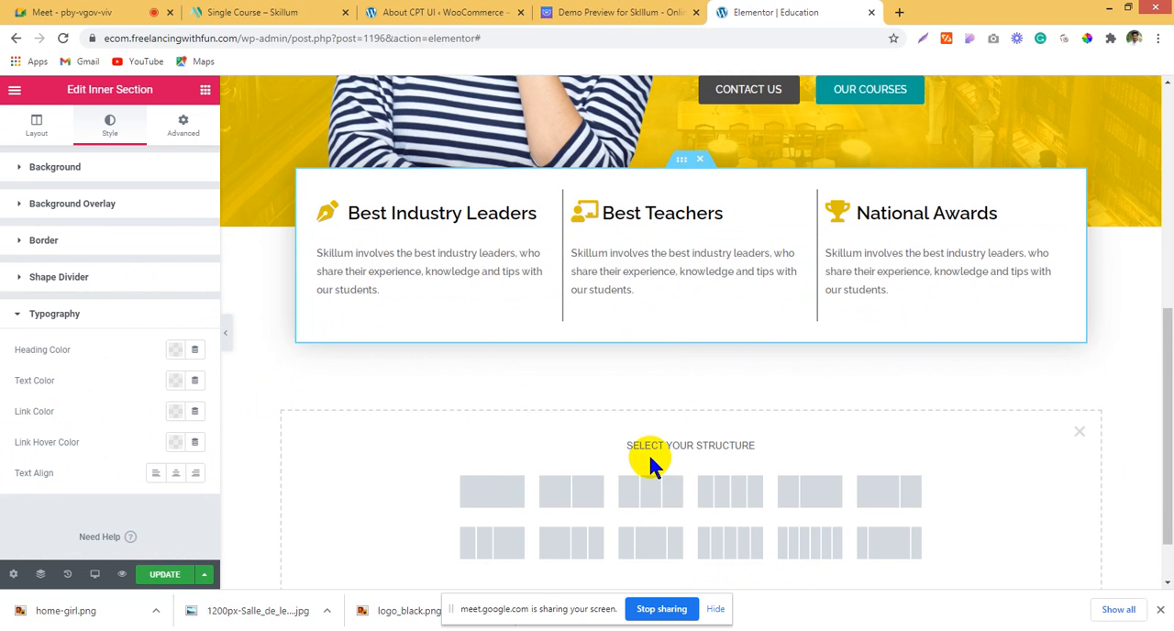
left_click(503, 495)
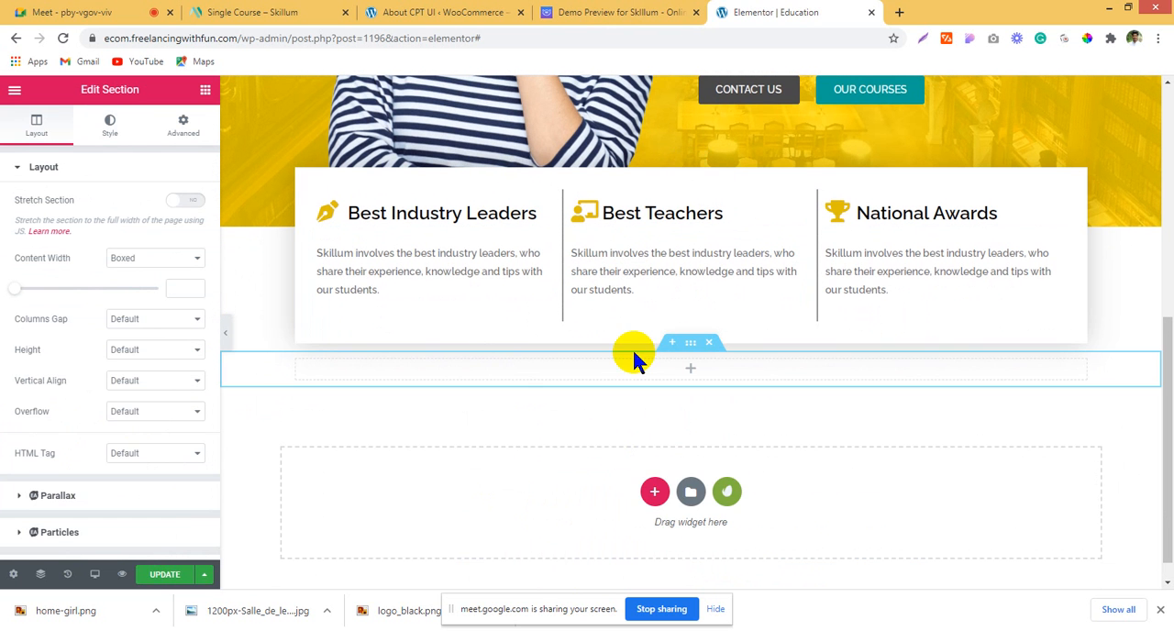
left_click(579, 11)
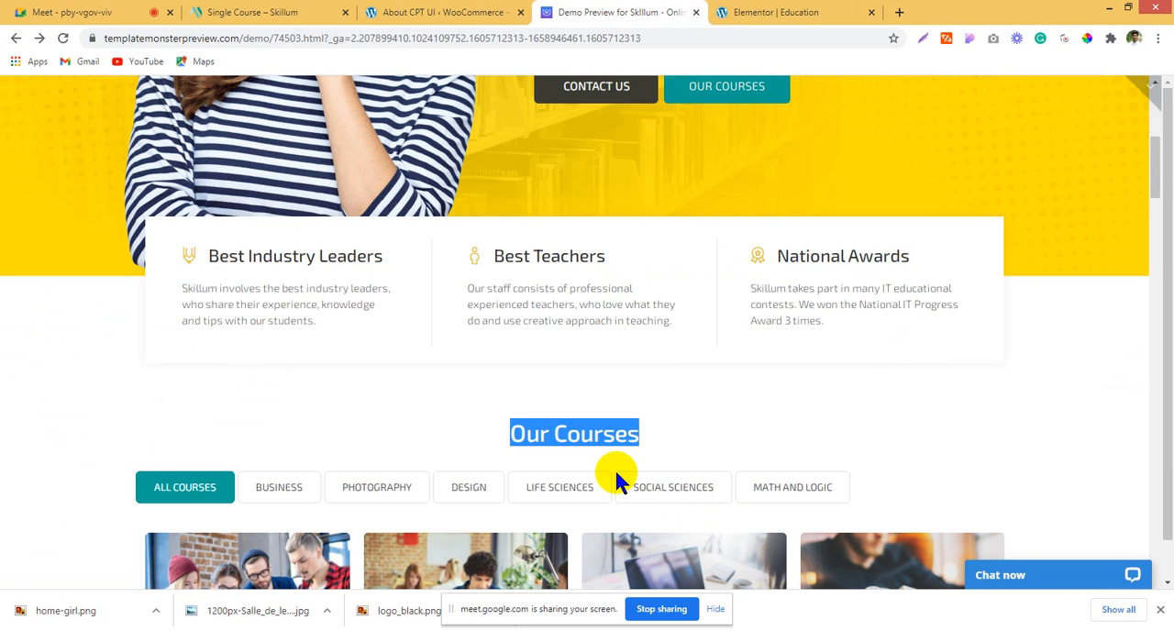
left_click(810, 11)
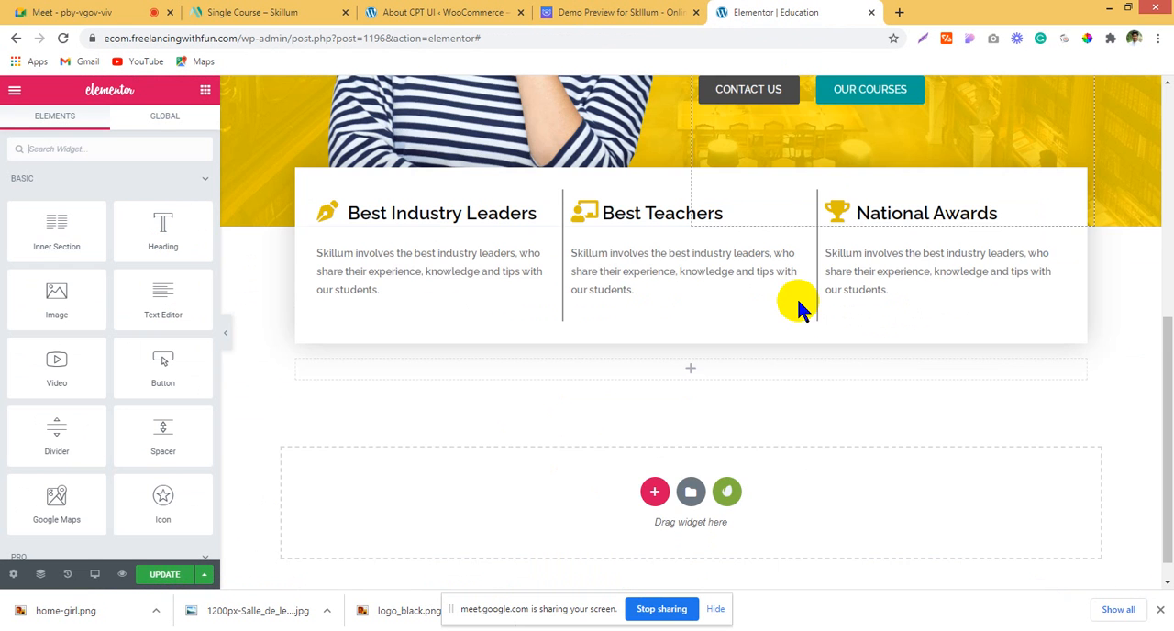
Step: Copy the hero heading "Develop Your Mind And Skills" and paste it into the empty section below the three boxes
scroll(797, 307, "up", 5)
right_click(864, 365)
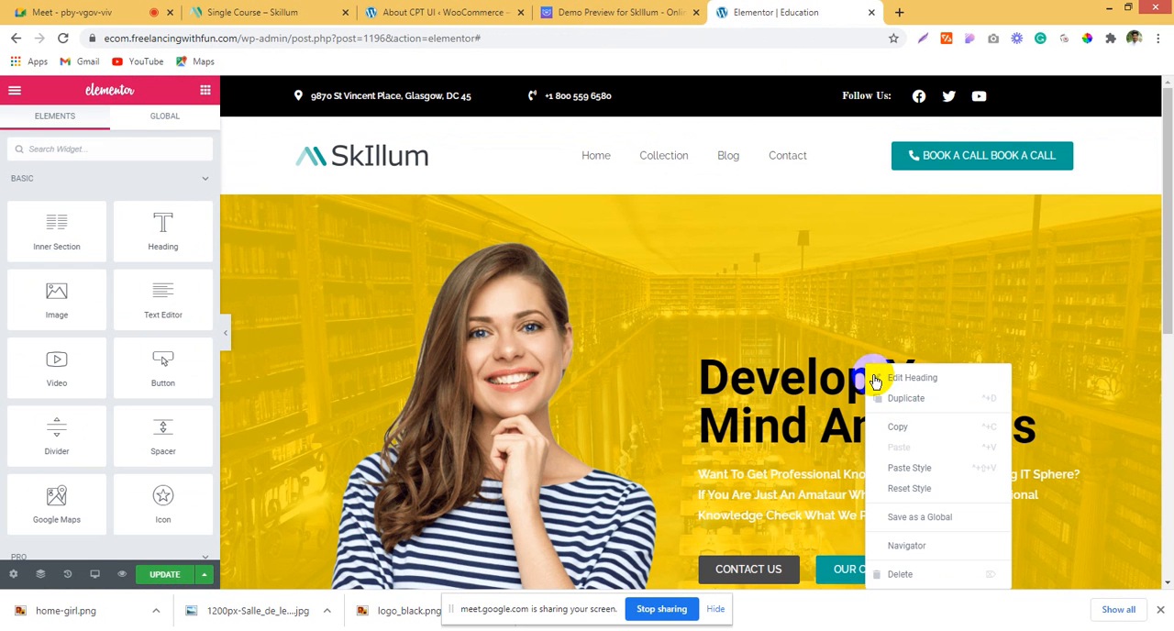
left_click(903, 428)
scroll(618, 312, "down", 8)
right_click(646, 338)
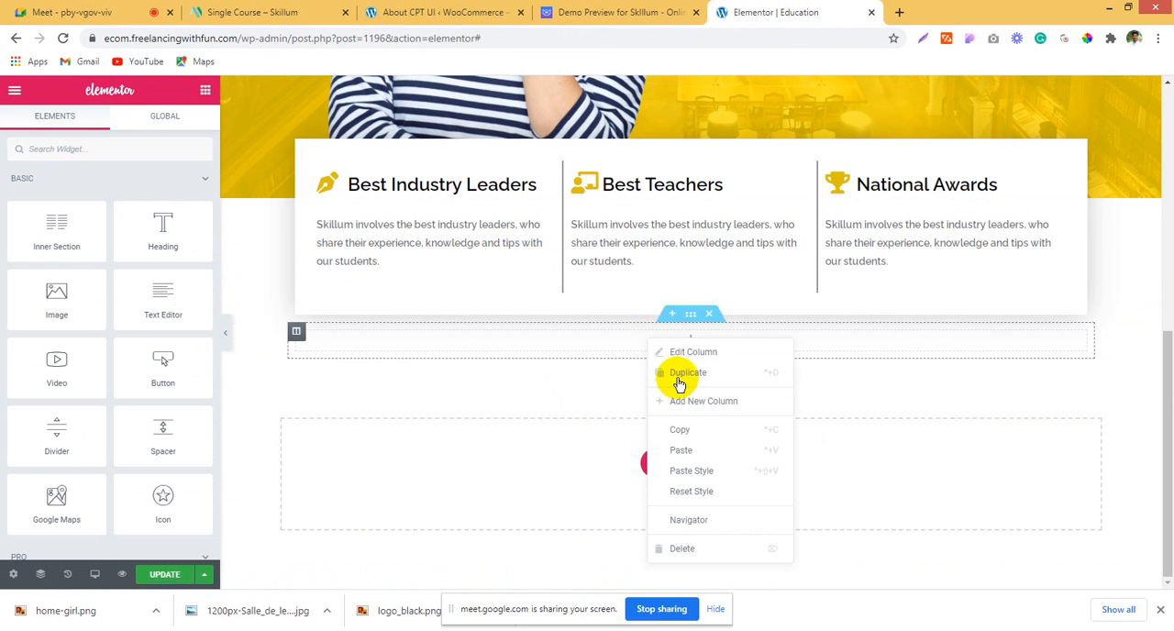
left_click(697, 450)
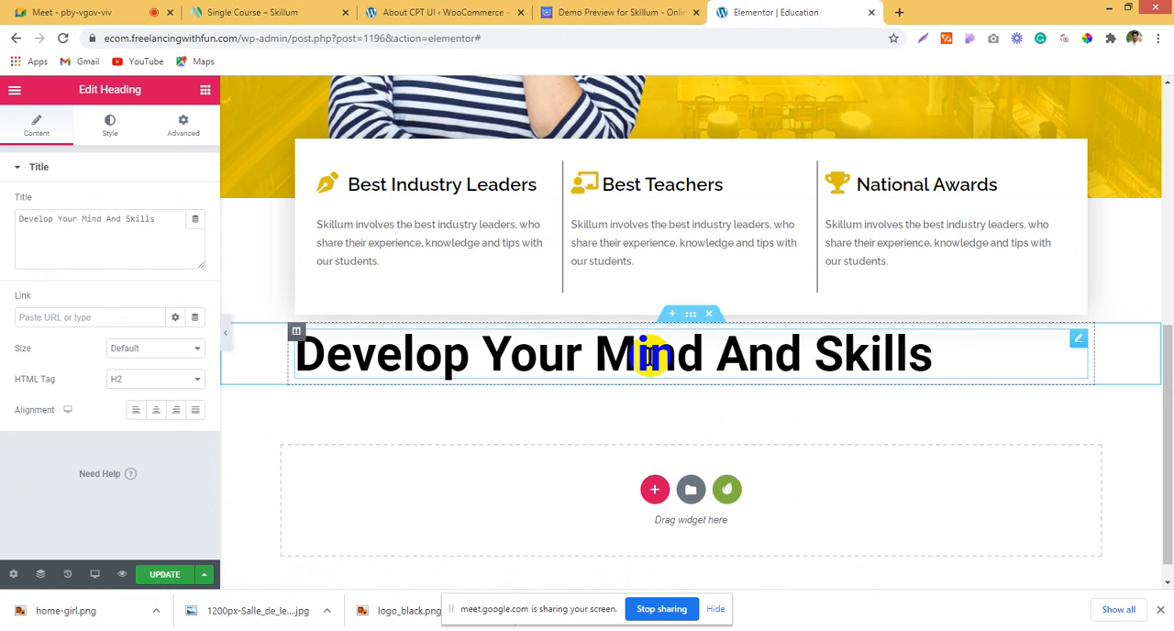
Step: Change the pasted heading's title to "Our Courses" and center it
left_click_drag(154, 220, 4, 225)
type("Our Courses")
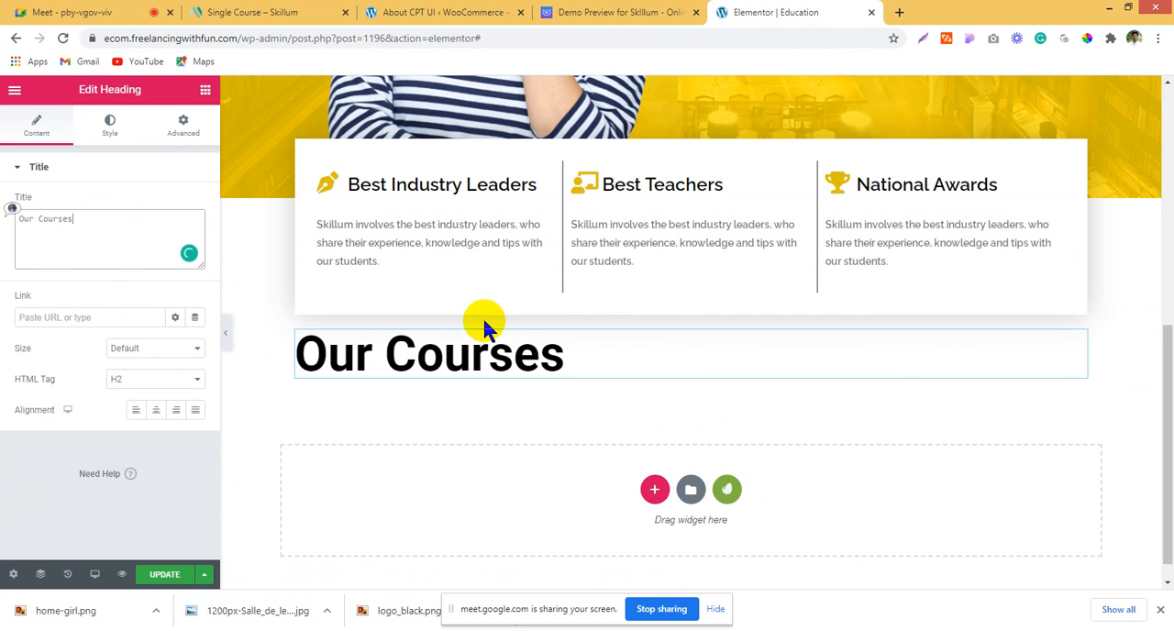
left_click(156, 410)
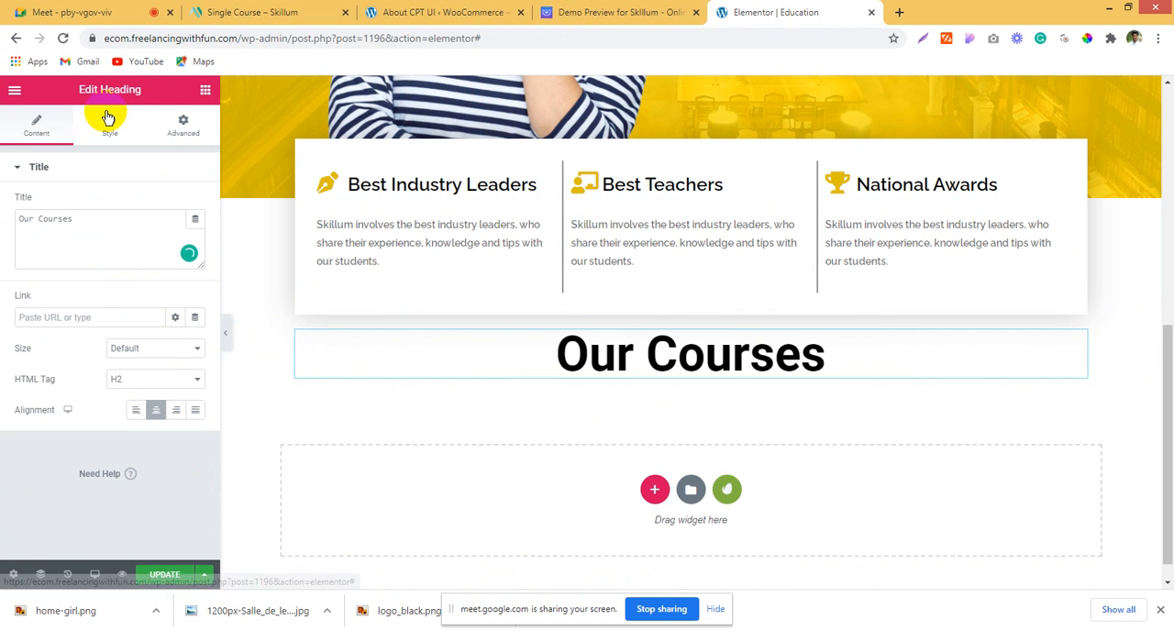
Step: Set the font size of the "Our Courses" heading to 30 px
left_click(110, 126)
left_click(194, 234)
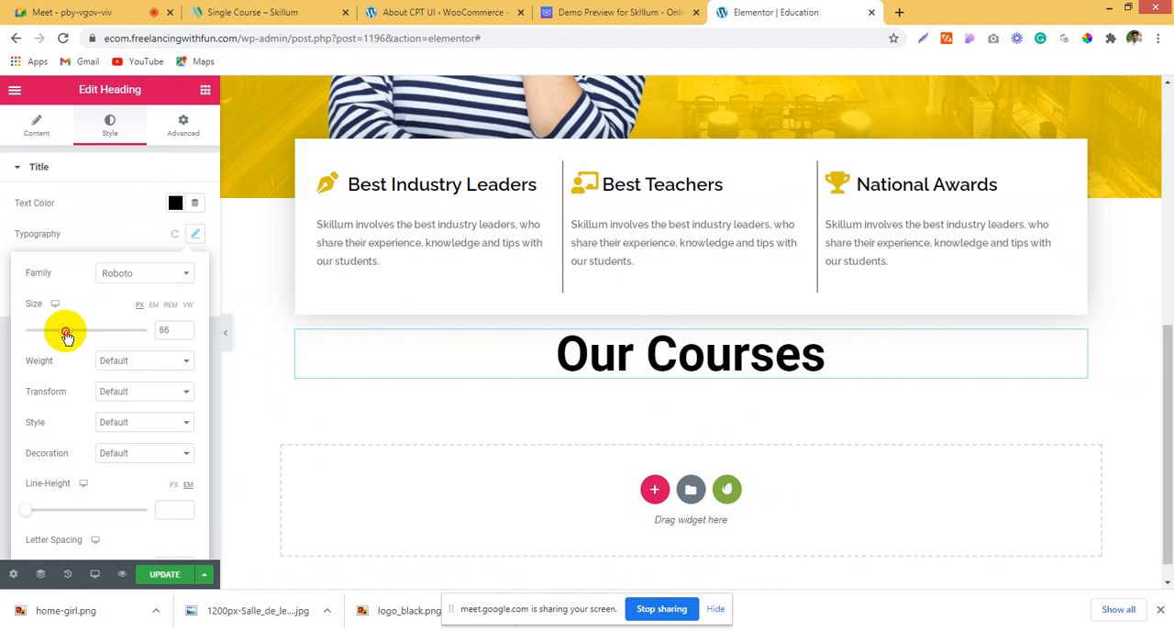
left_click_drag(63, 330, 40, 338)
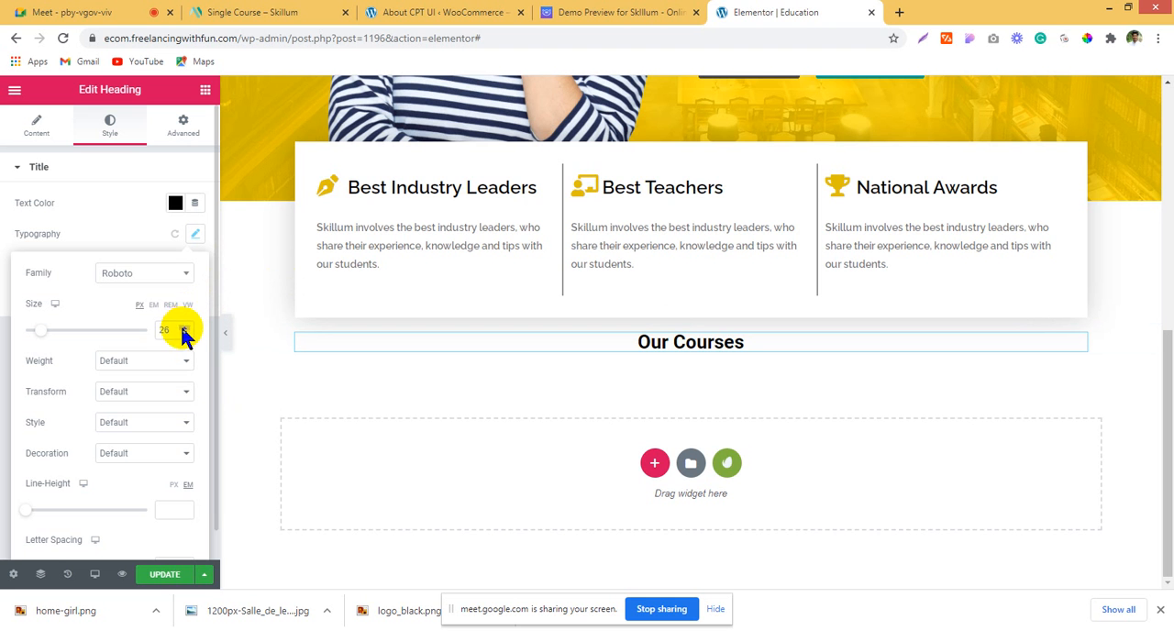
left_click(184, 327)
left_click(184, 328)
left_click(184, 327)
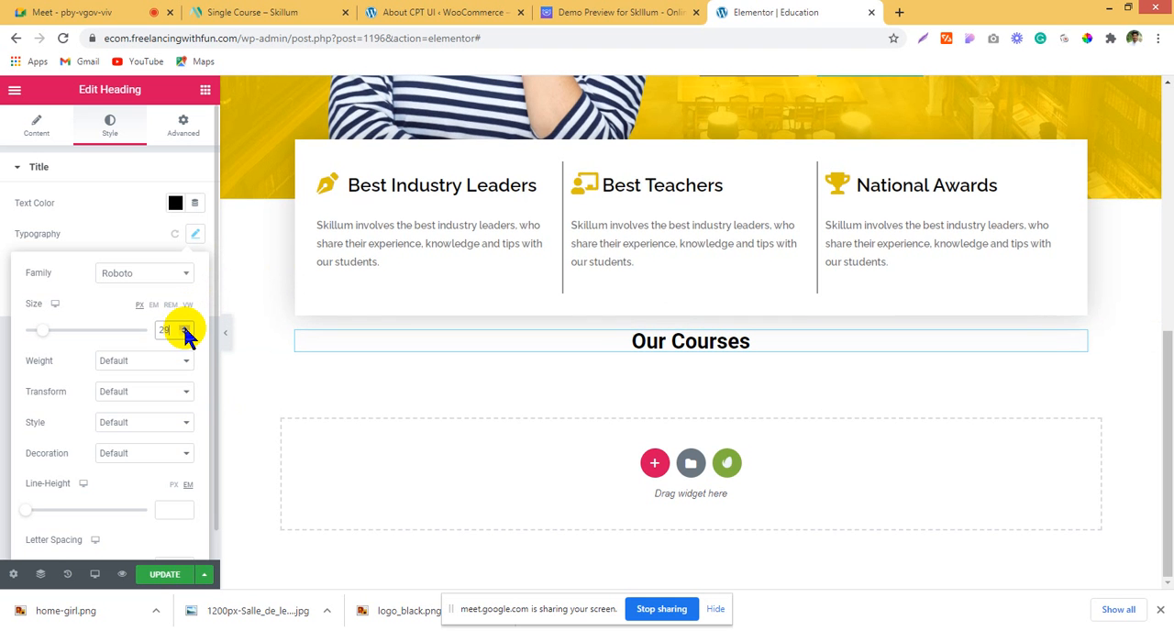
left_click(185, 327)
Step: Examine the demo page's Our Courses area, going through its category filters and the course cards below them
left_click(656, 7)
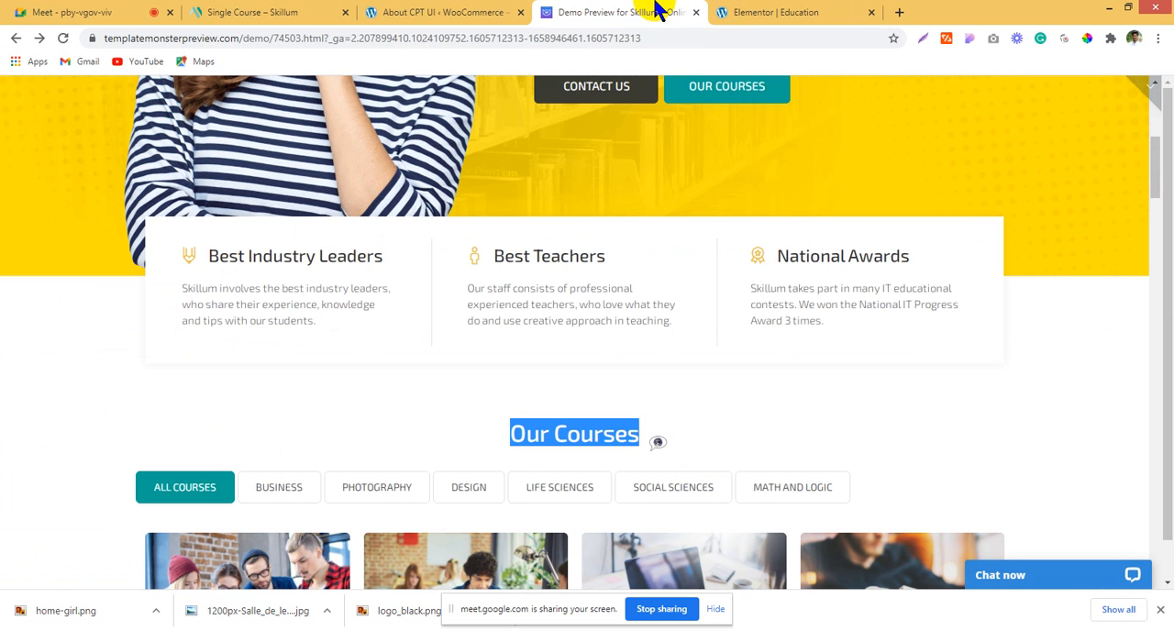
left_click(741, 424)
scroll(745, 394, "down", 3)
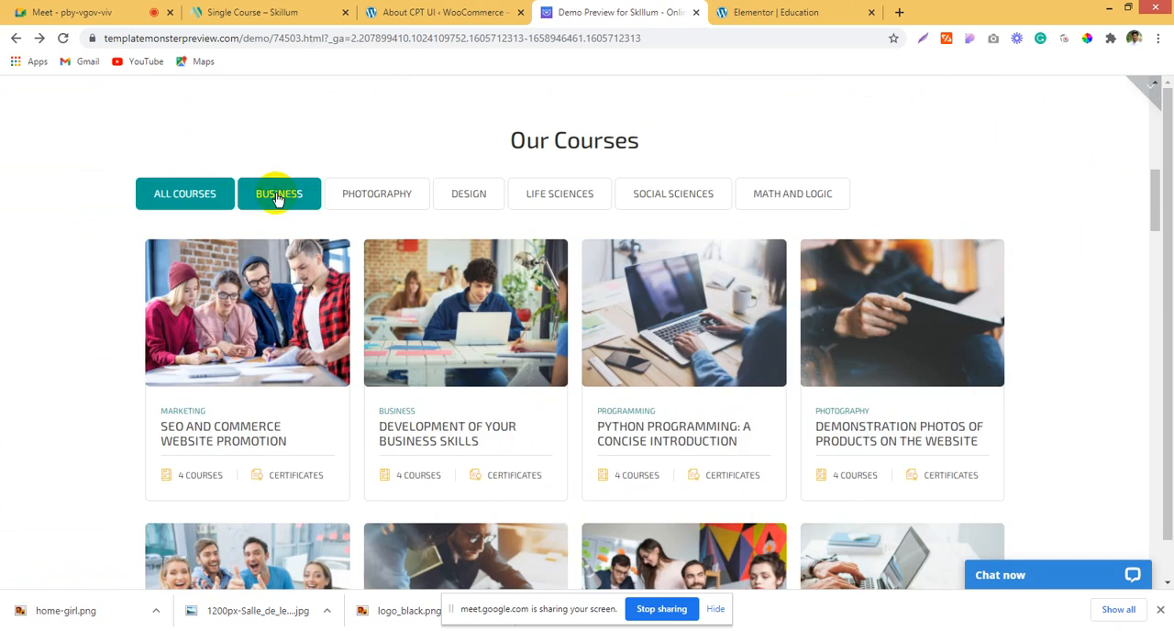
left_click(278, 196)
left_click(375, 196)
left_click(477, 196)
left_click(605, 196)
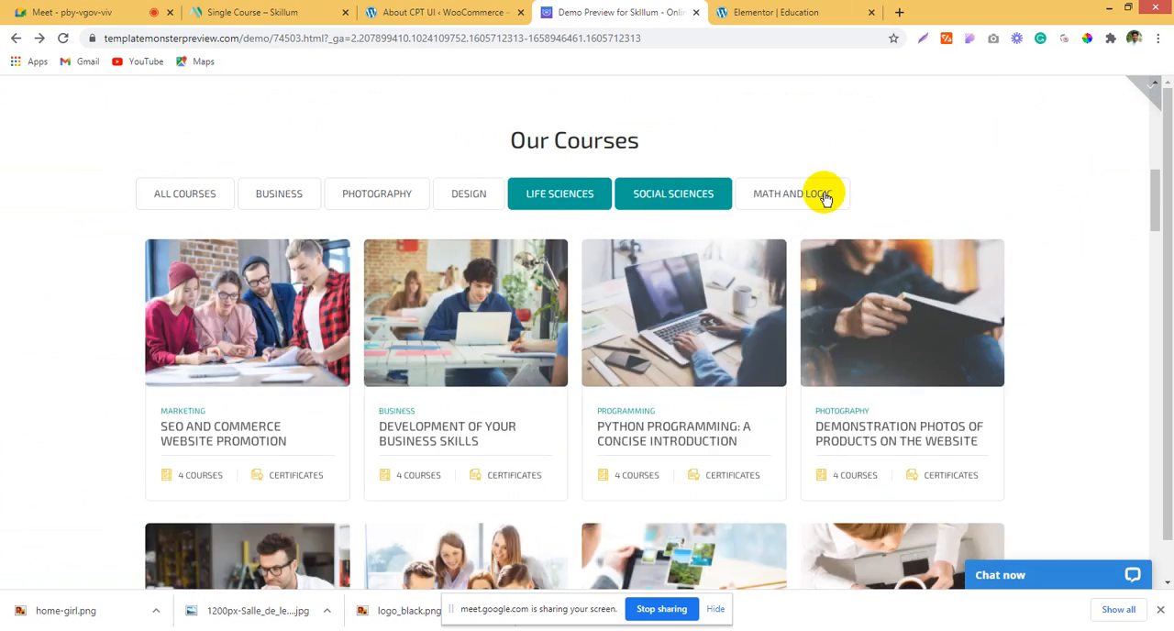
left_click(824, 196)
left_click(165, 193)
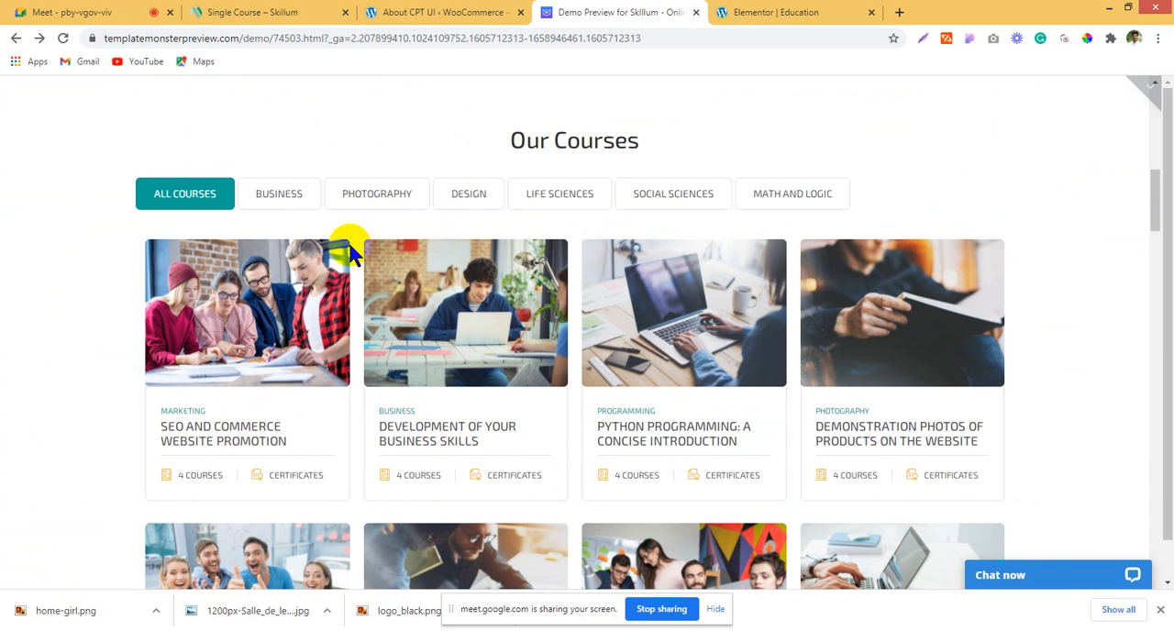
scroll(350, 284, "down", 3)
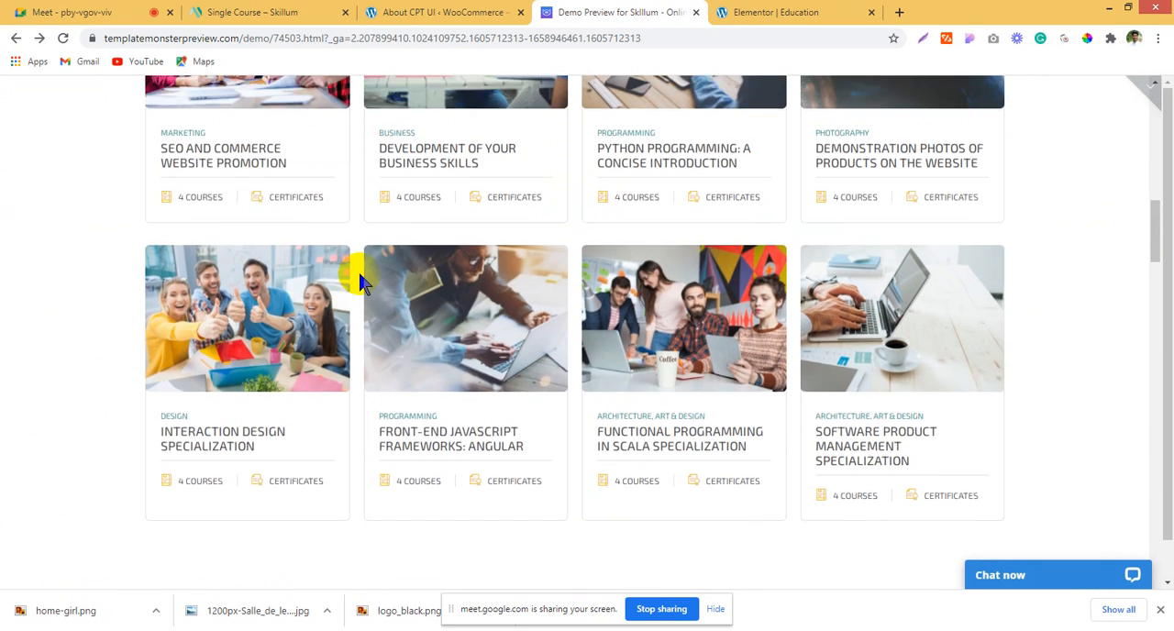
scroll(354, 269, "up", 2)
left_click(468, 9)
left_click(642, 9)
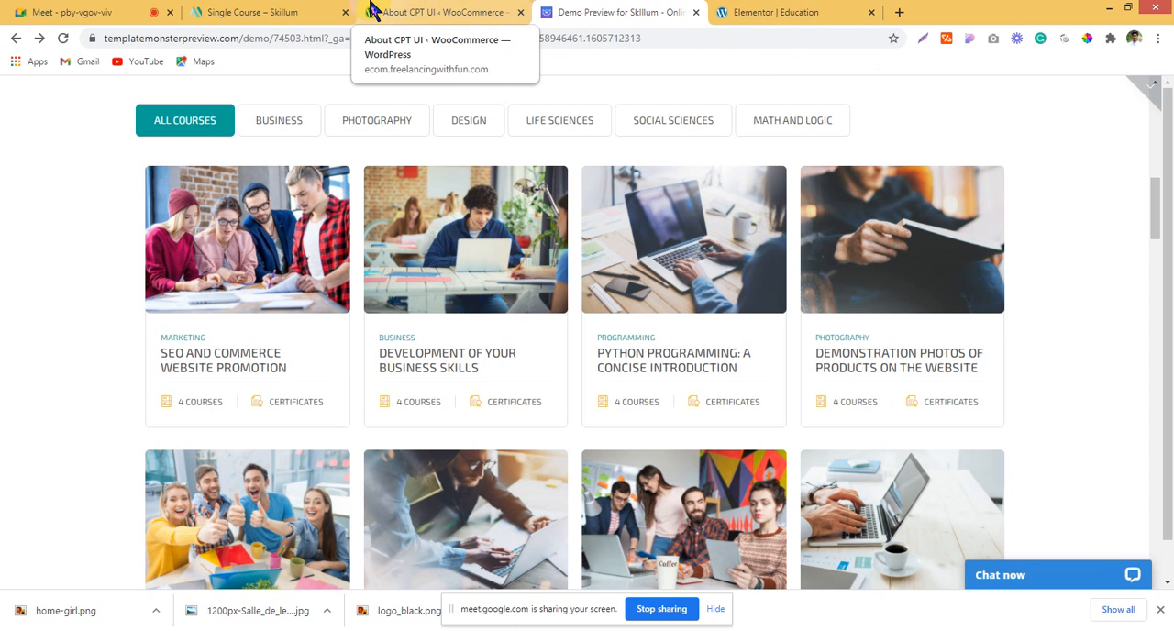
Step: On the Education page in Elementor, set the Our Courses section's top padding to 50 px and update the page
left_click(798, 13)
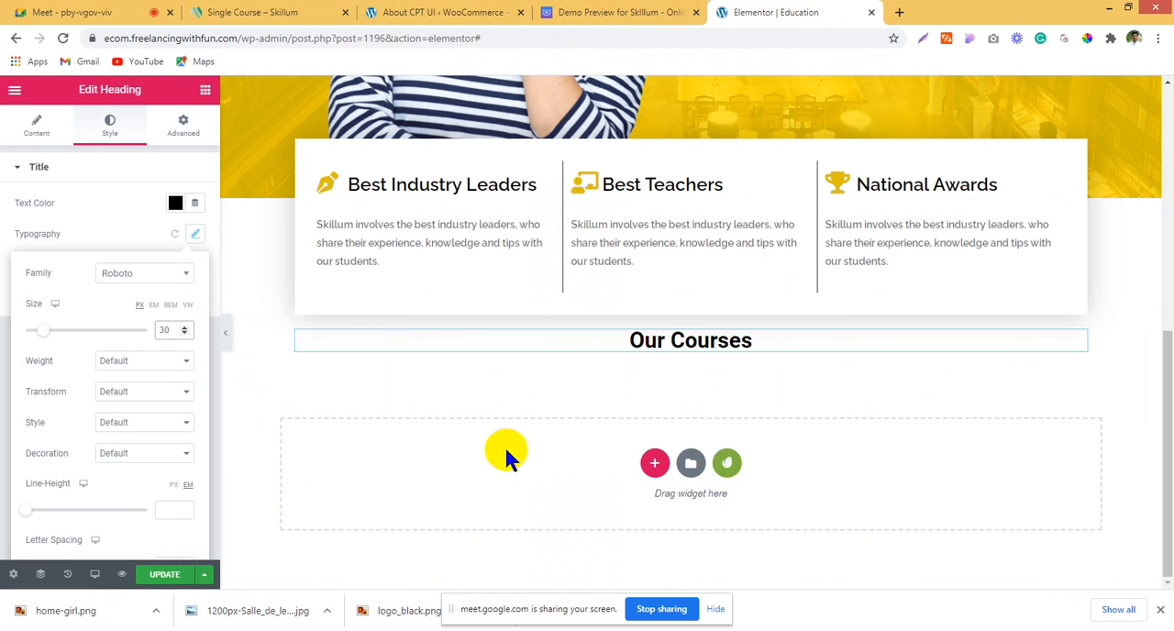
left_click(691, 313)
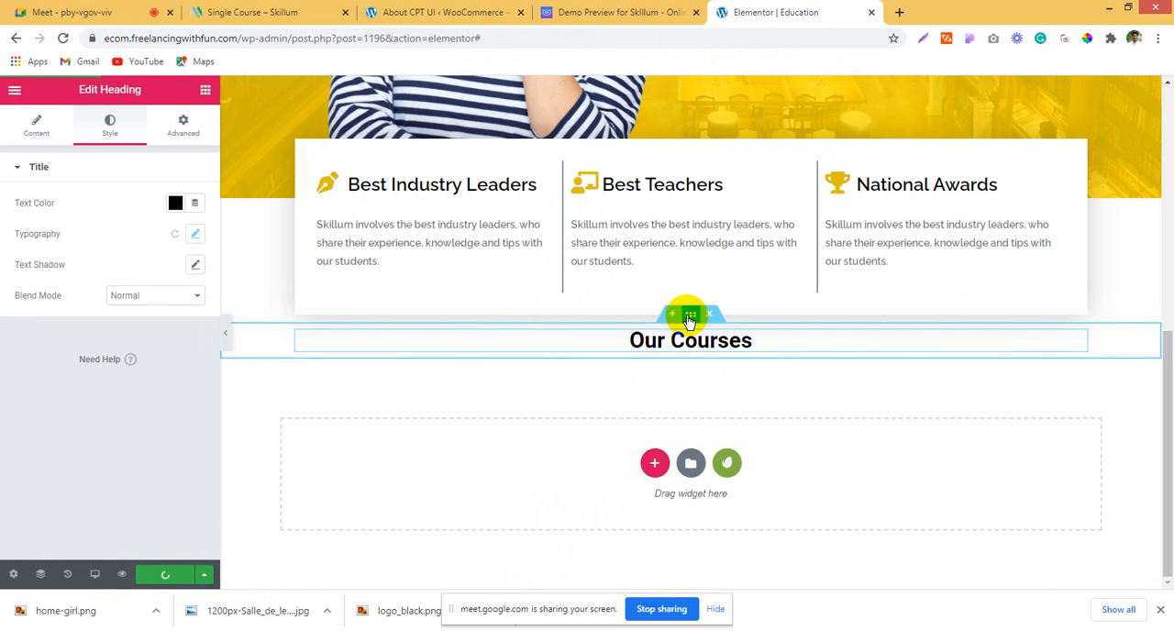
left_click(183, 126)
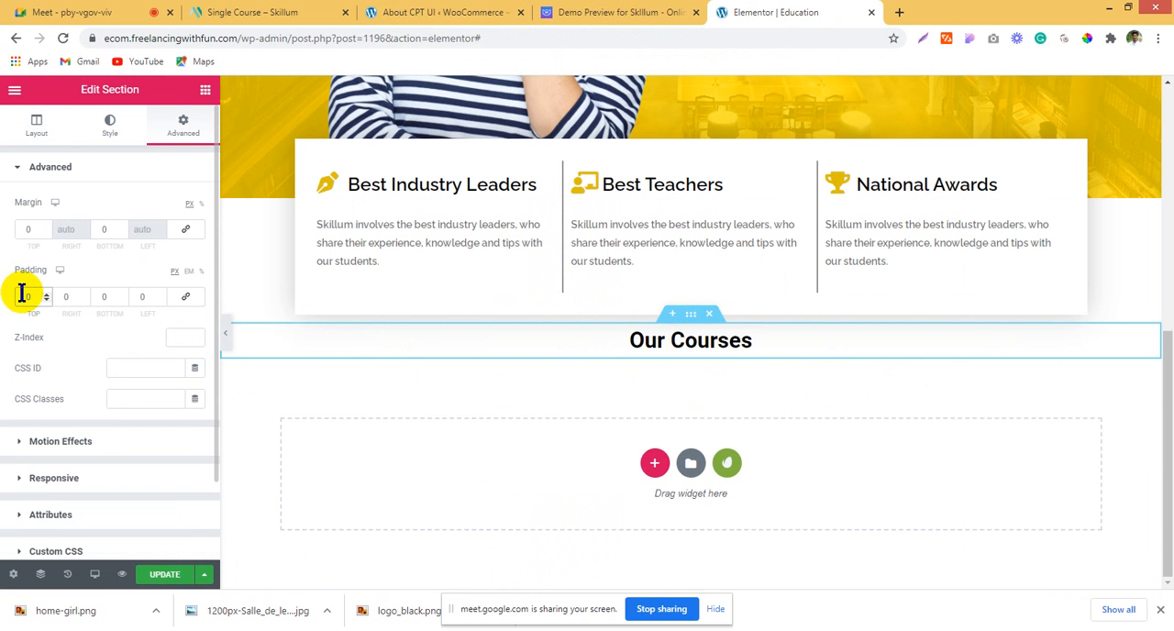
type("5")
left_click(165, 575)
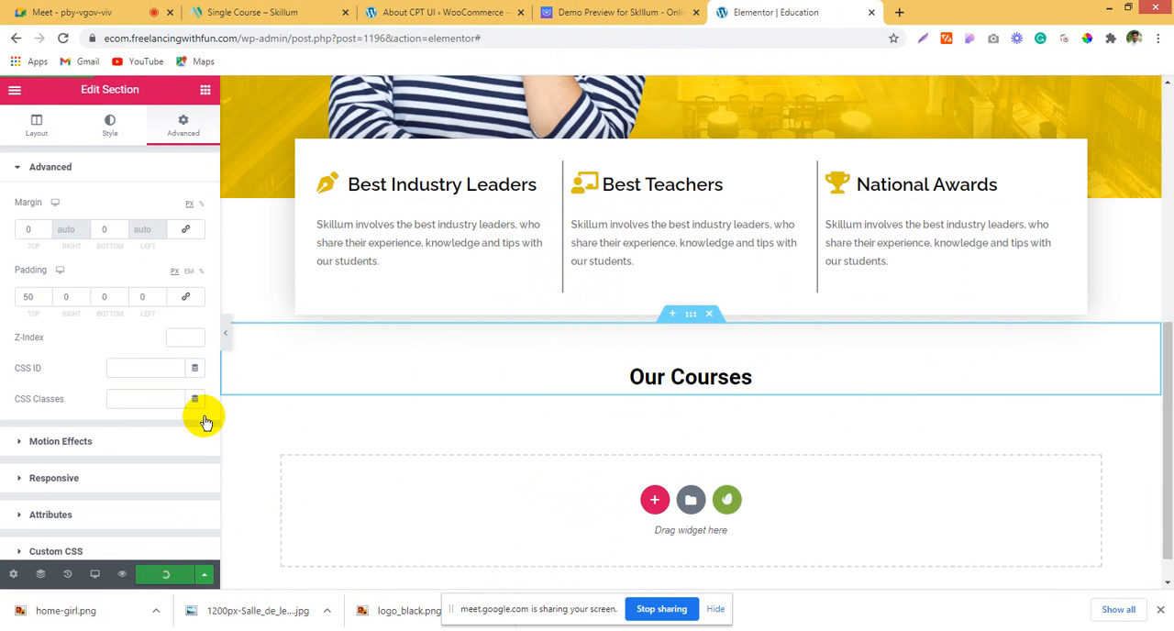
scroll(679, 367, "up", 2)
scroll(676, 357, "up", 4)
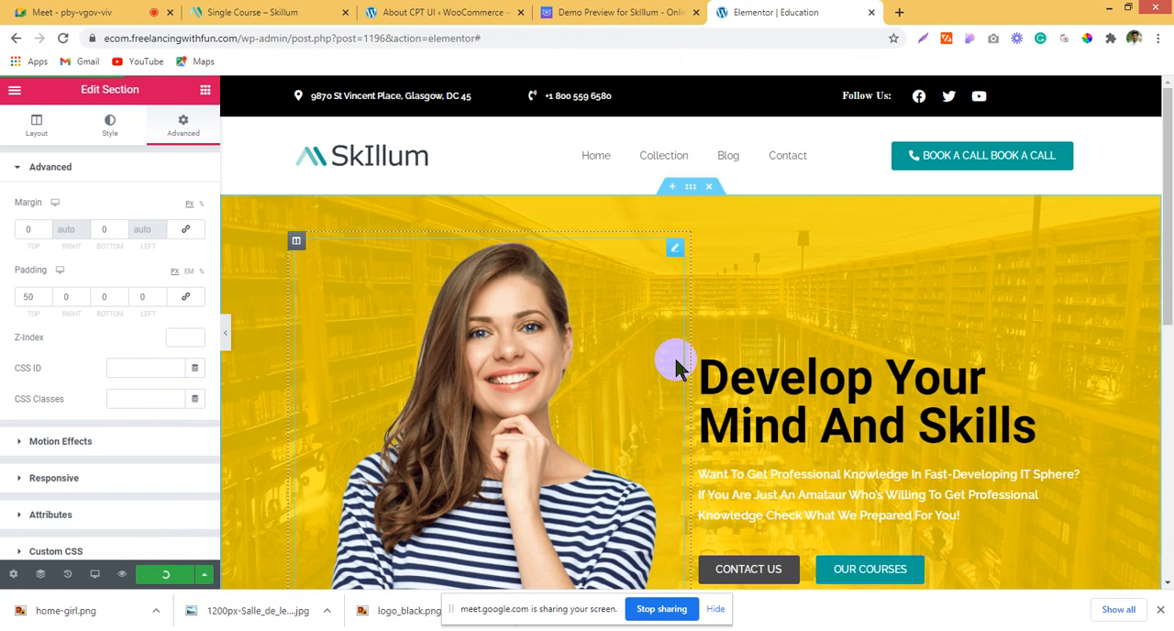
Step: Open the demo's "SEO and Commerce Website Promotion" course in a new tab and examine its single-course page
left_click(646, 11)
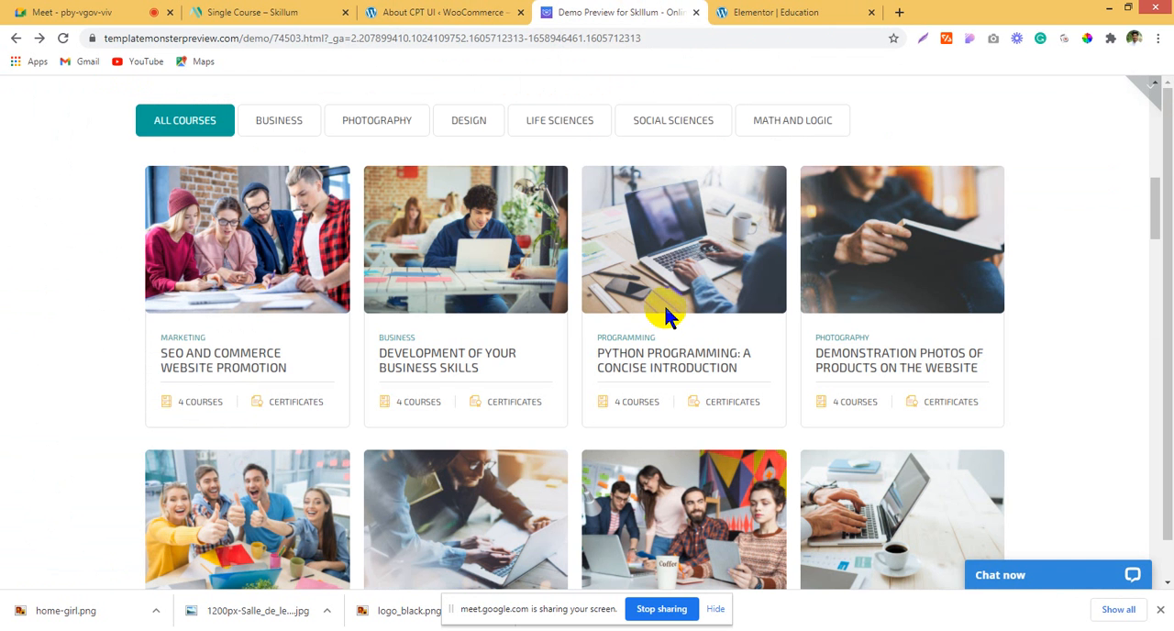
right_click(232, 371)
left_click(293, 380)
left_click(793, 11)
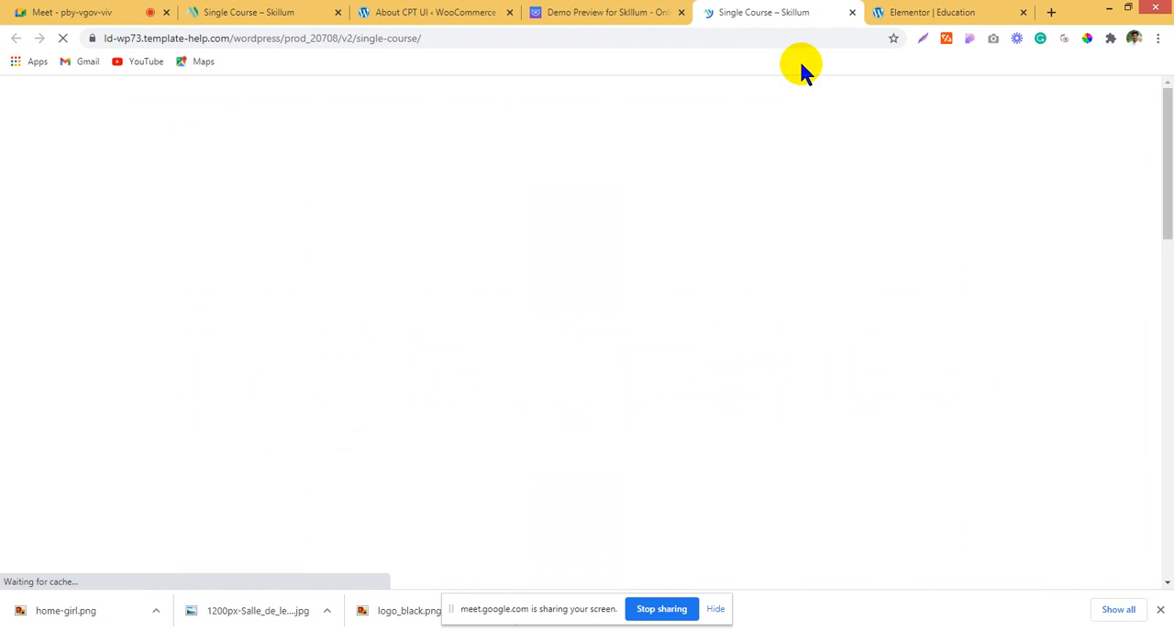
scroll(688, 394, "down", 14)
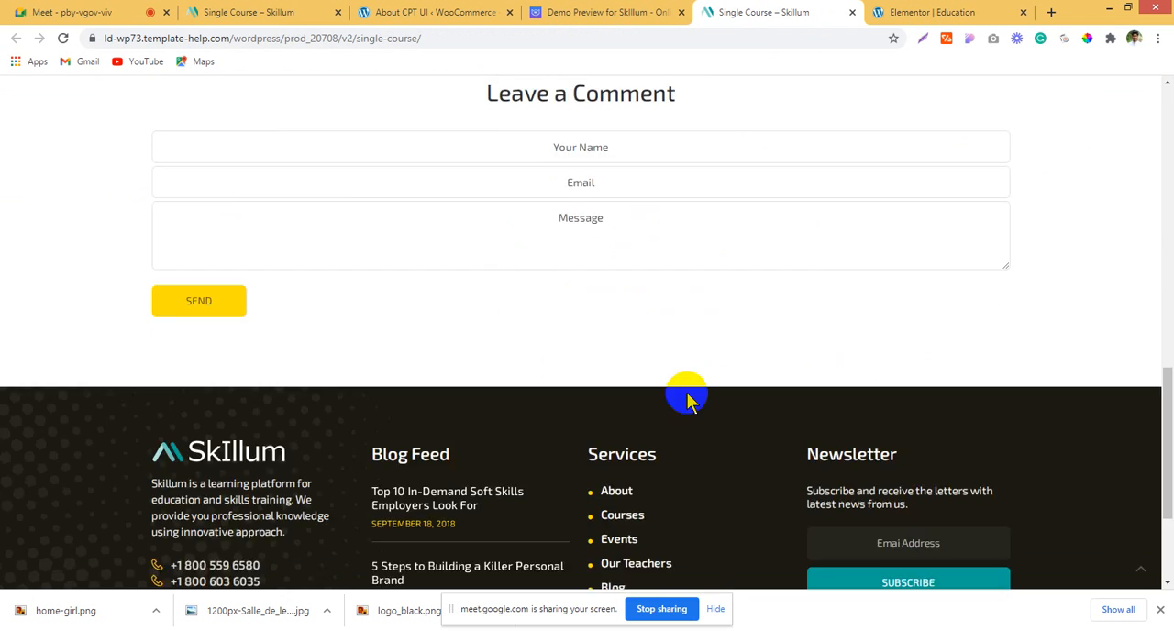
scroll(623, 282, "up", 4)
left_click(700, 9)
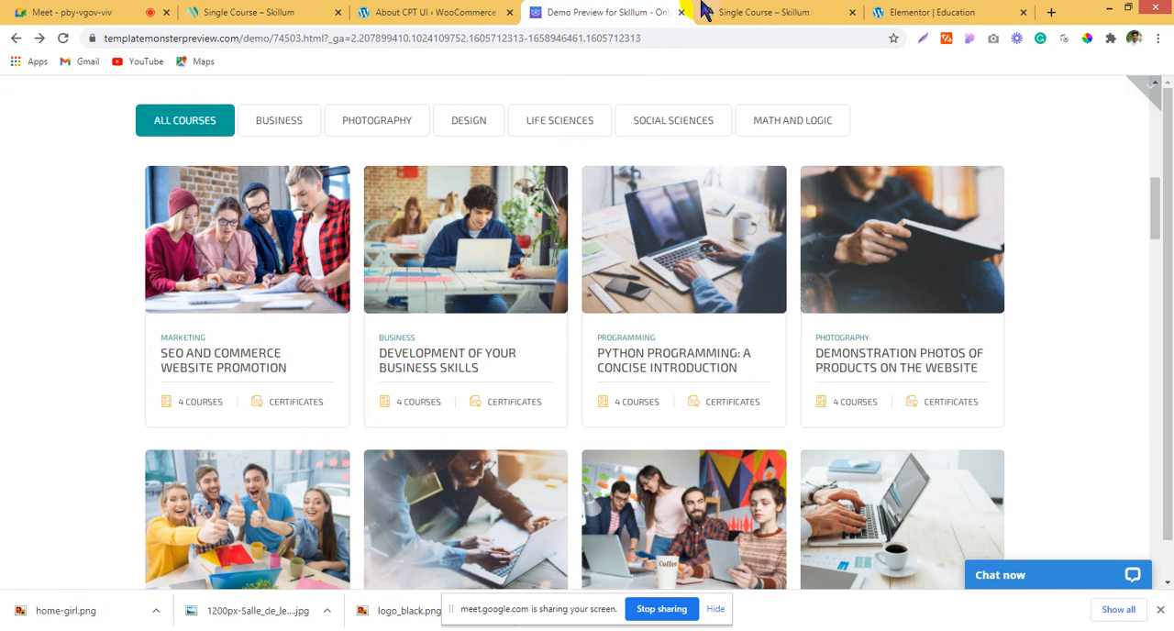
Step: Compare the demo's All Courses, Business and Photography filters and examine the layout of a Business course card
scroll(220, 279, "up", 2)
left_click(297, 273)
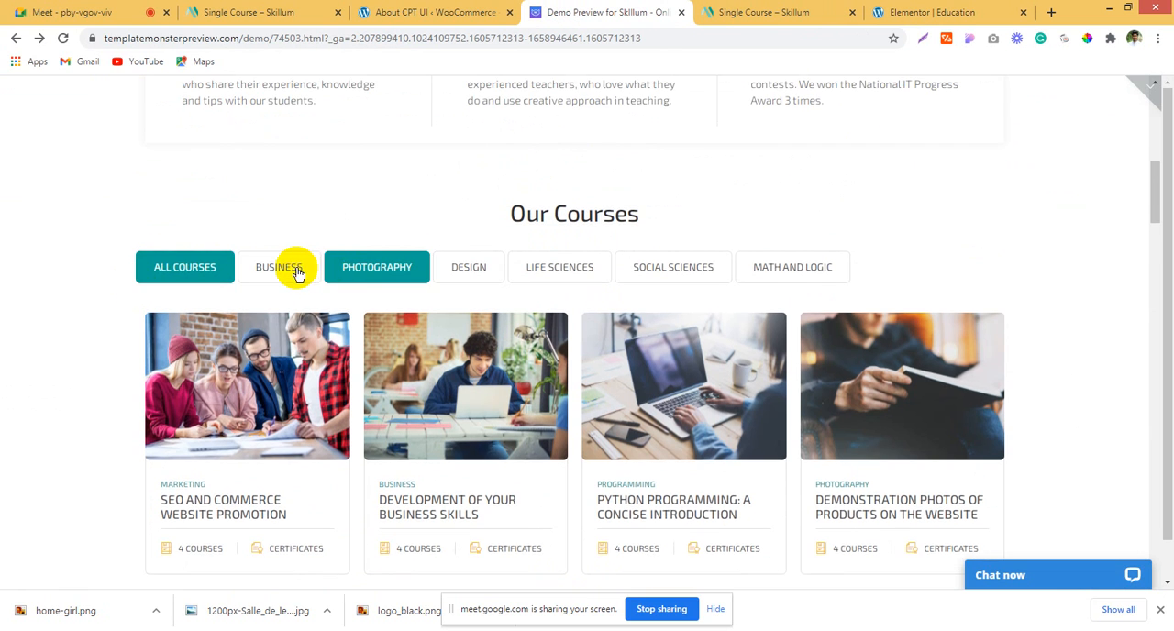
left_click(297, 274)
left_click(376, 279)
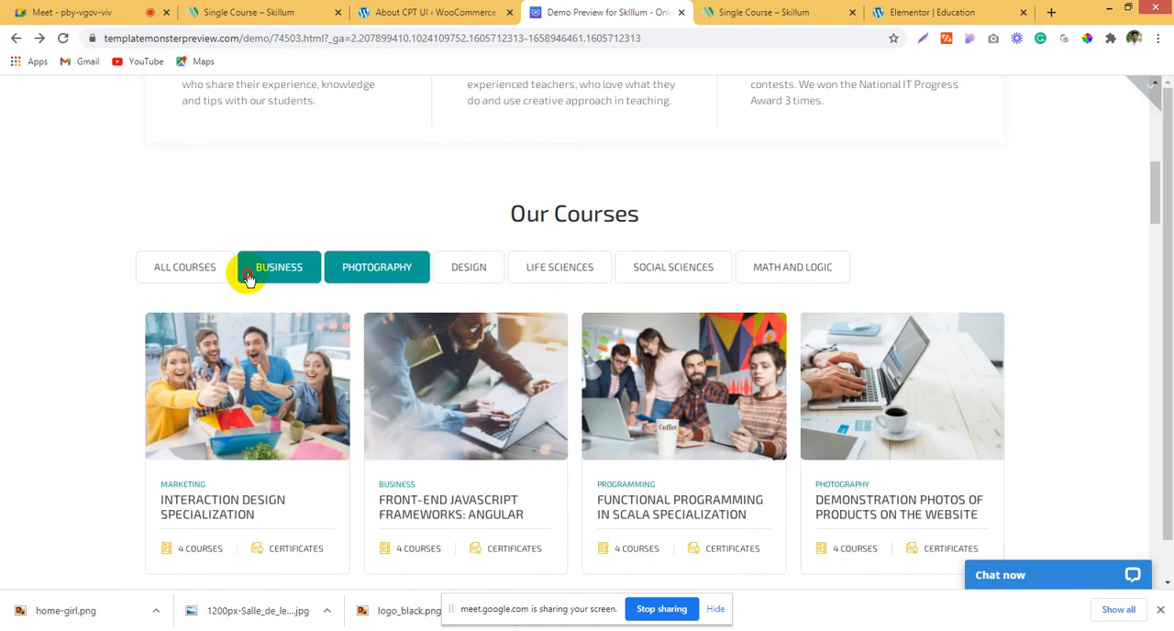
left_click(246, 275)
left_click(195, 278)
left_click(310, 266)
scroll(1160, 279, "down", 1)
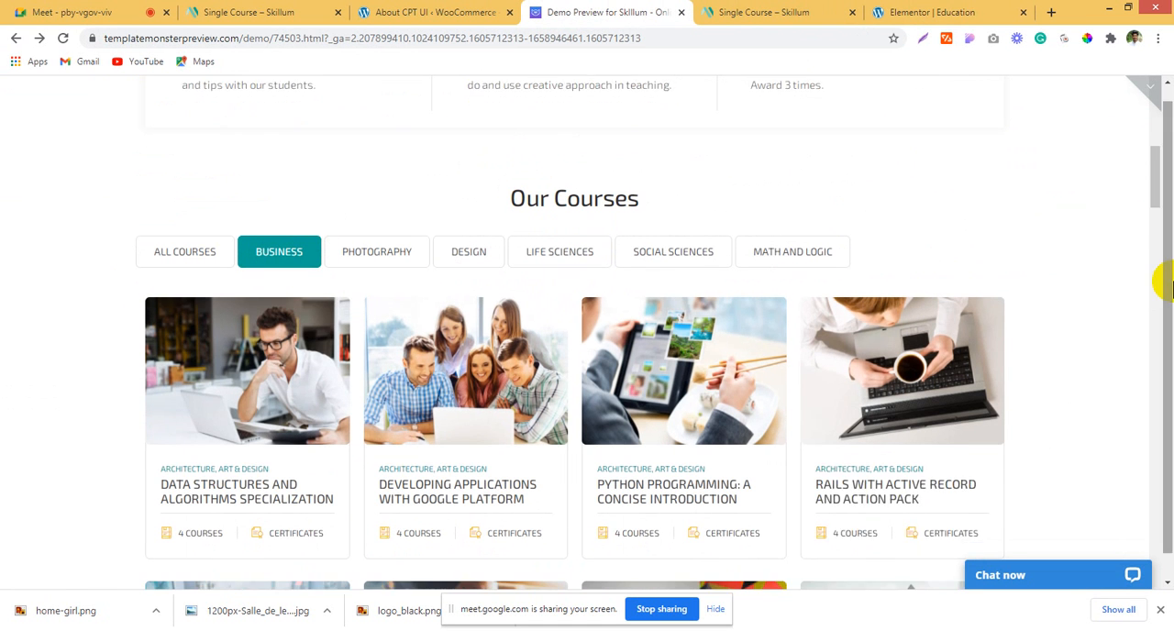
left_click_drag(271, 404, 293, 492)
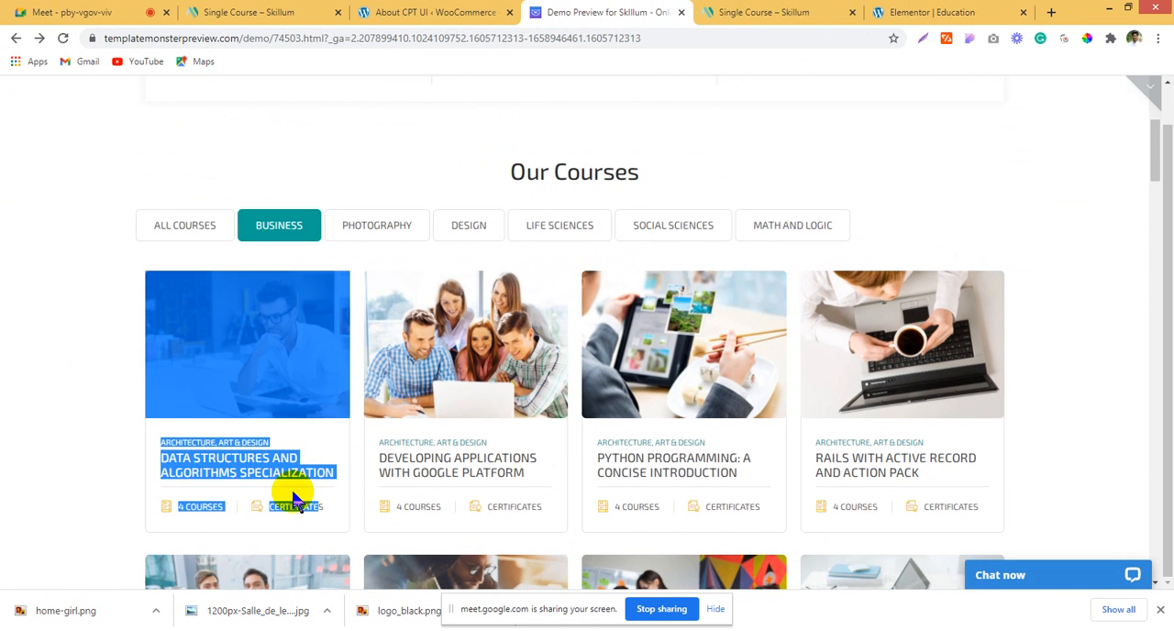
left_click(3, 361)
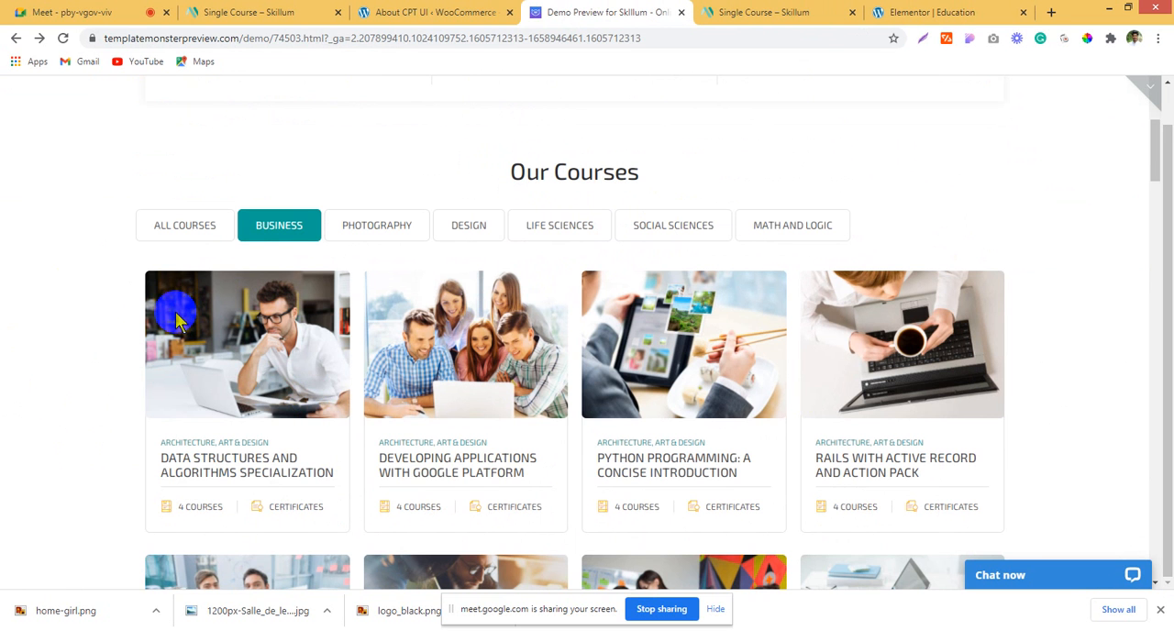
Step: Check the demo's single-course page again, and return to the Our Courses section of the Education page in Elementor
left_click(740, 12)
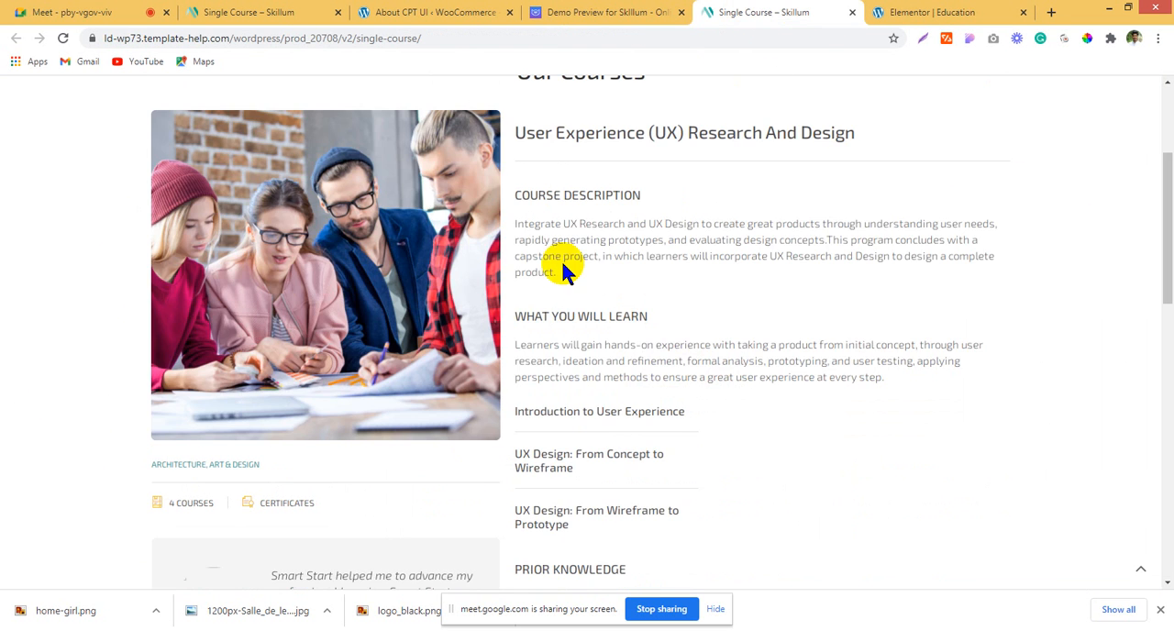
scroll(563, 265, "up", 3)
left_click(449, 9)
left_click(935, 12)
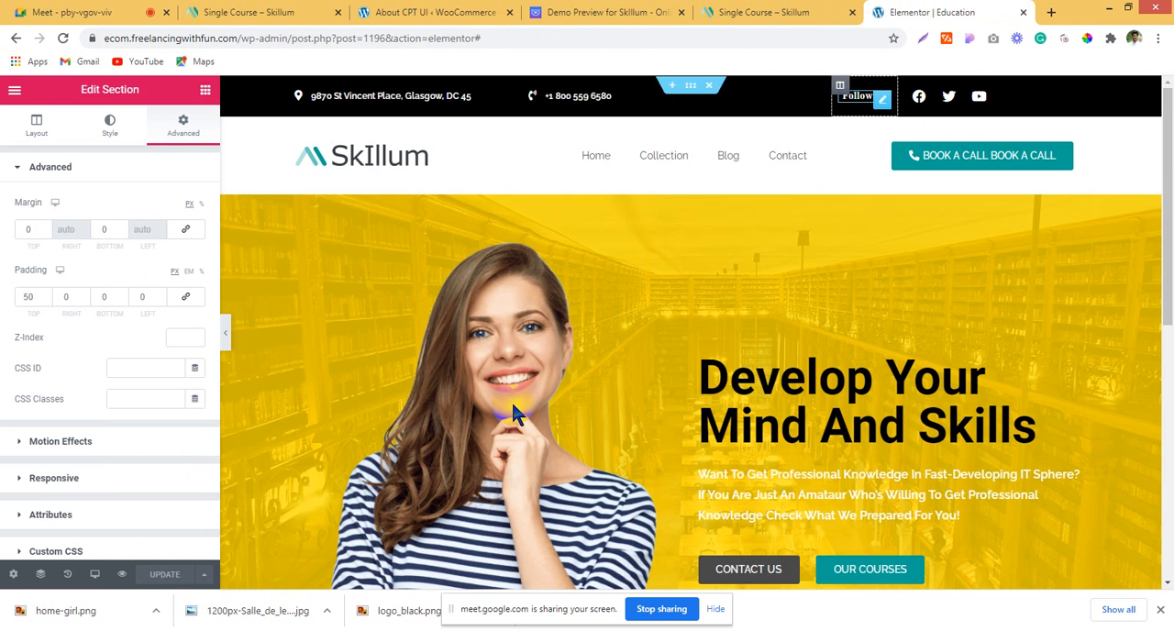
scroll(509, 403, "down", 10)
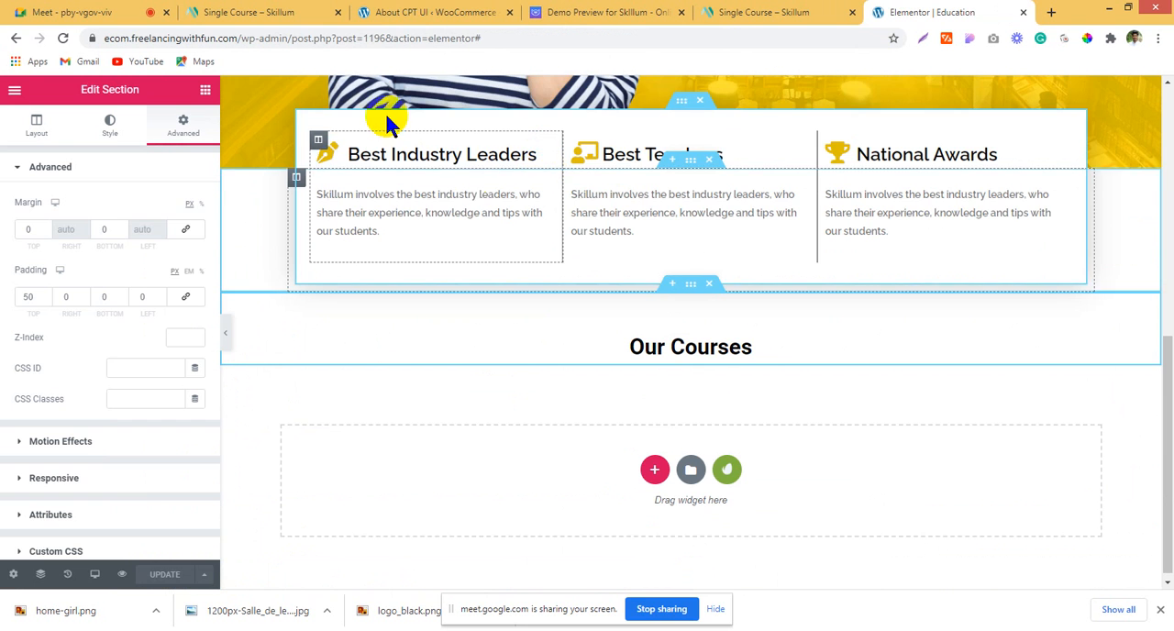
Step: Switch to the WordPress admin tab, open the list of all posts and look through the existing posts
left_click(436, 12)
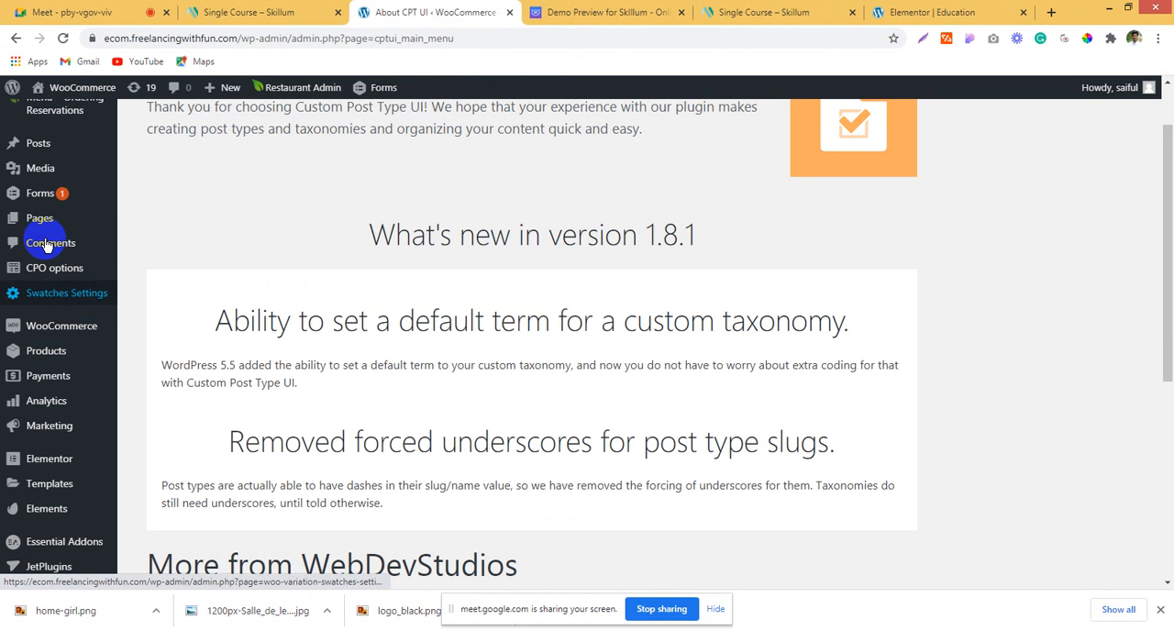
mouse_move(39, 146)
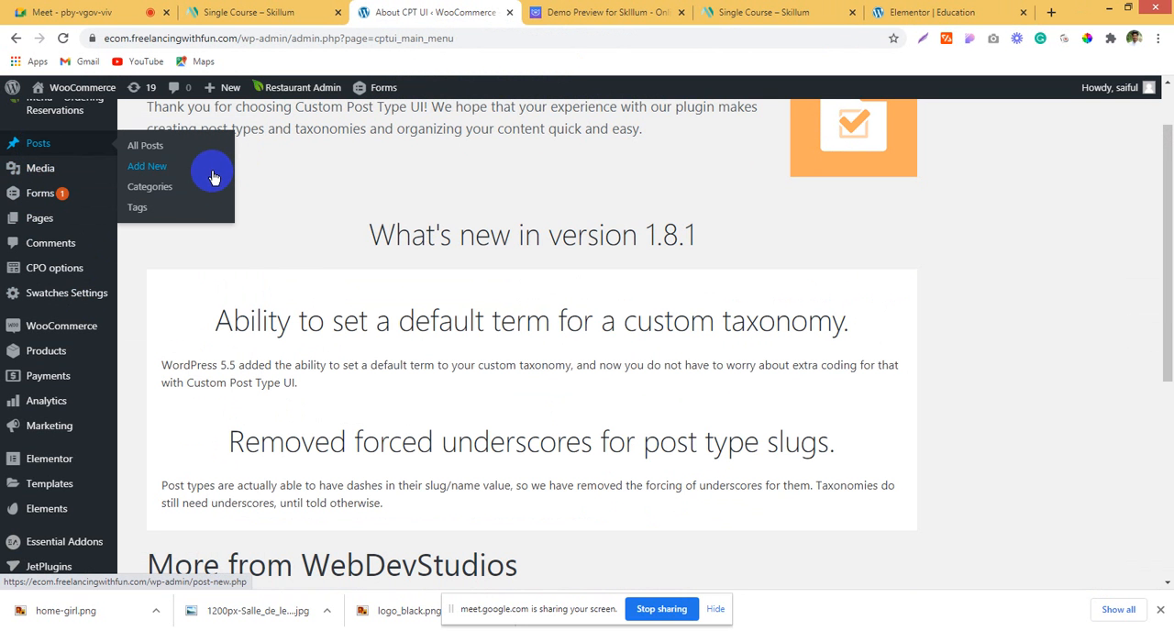
left_click(145, 146)
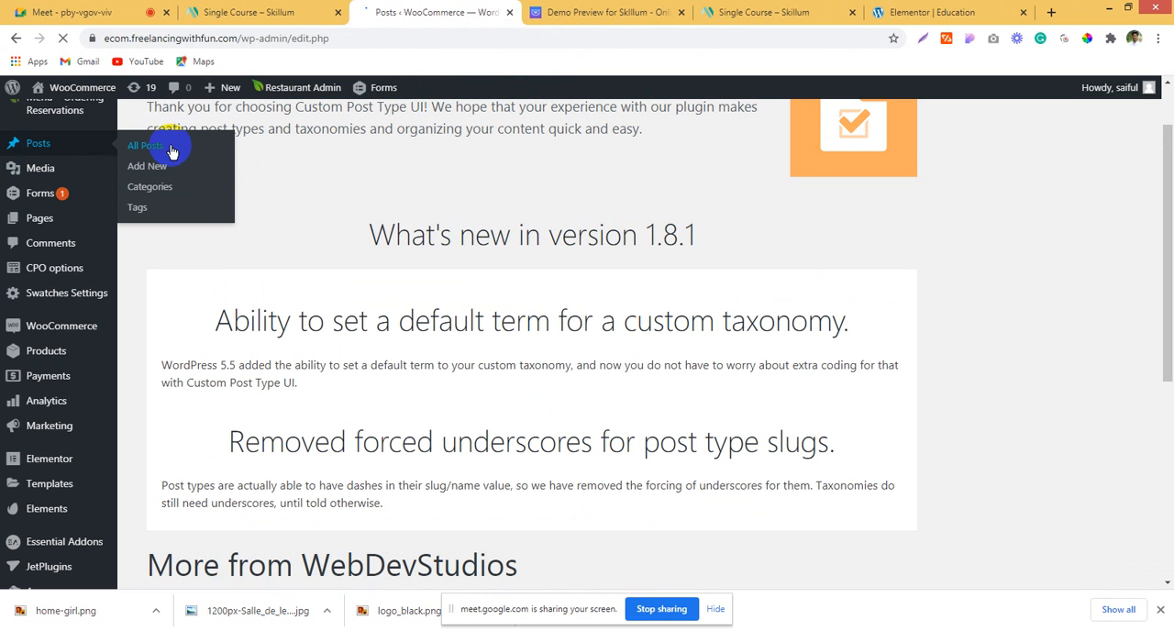
scroll(526, 385, "down", 5)
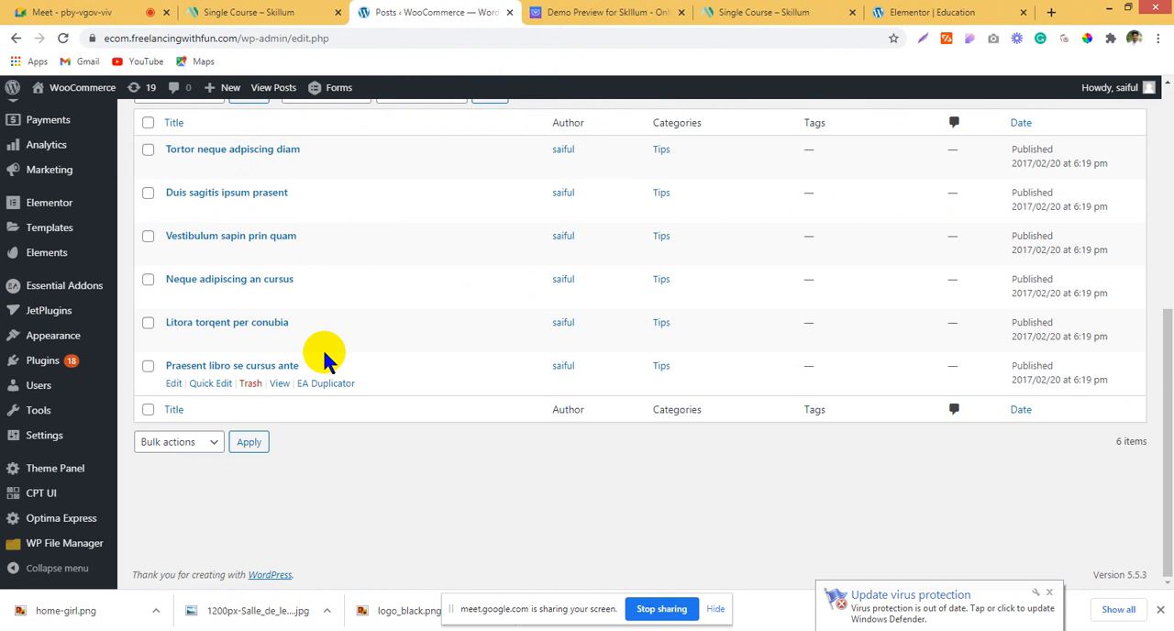
Step: Open CPT UI's page for adding post types and look through its basic settings and additional labels
mouse_move(22, 493)
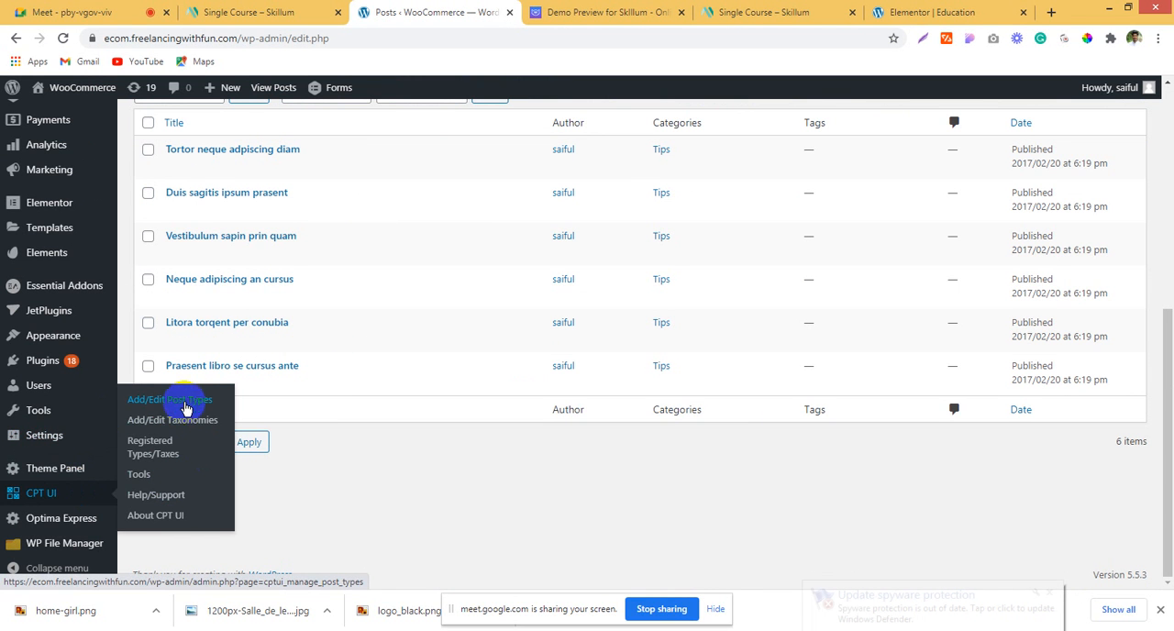
left_click(34, 497)
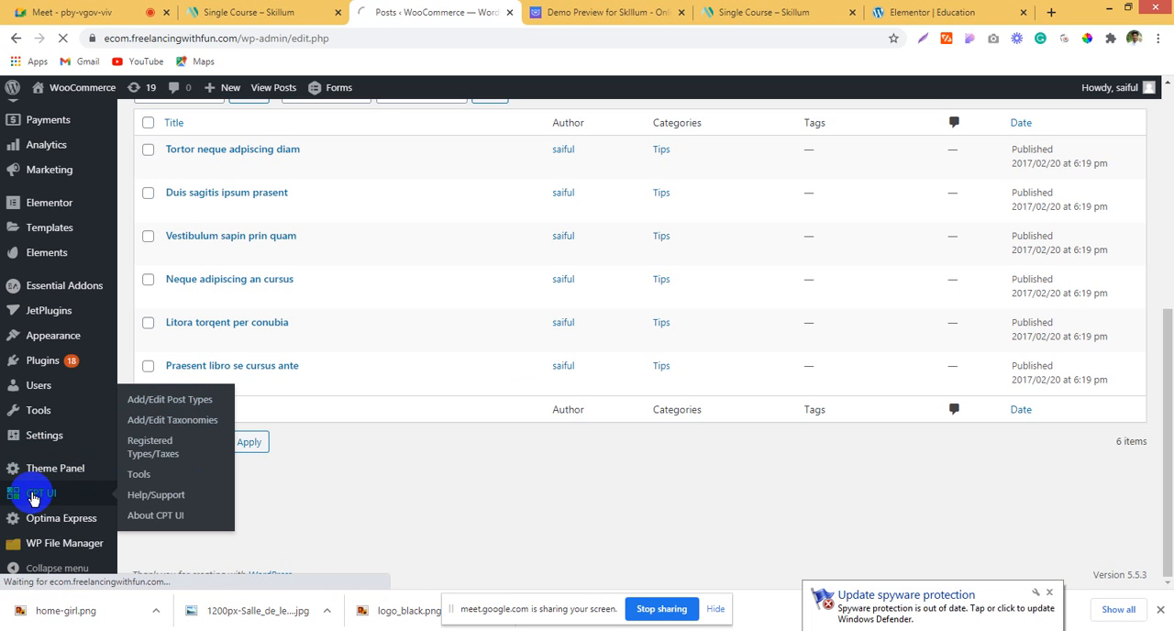
left_click(166, 404)
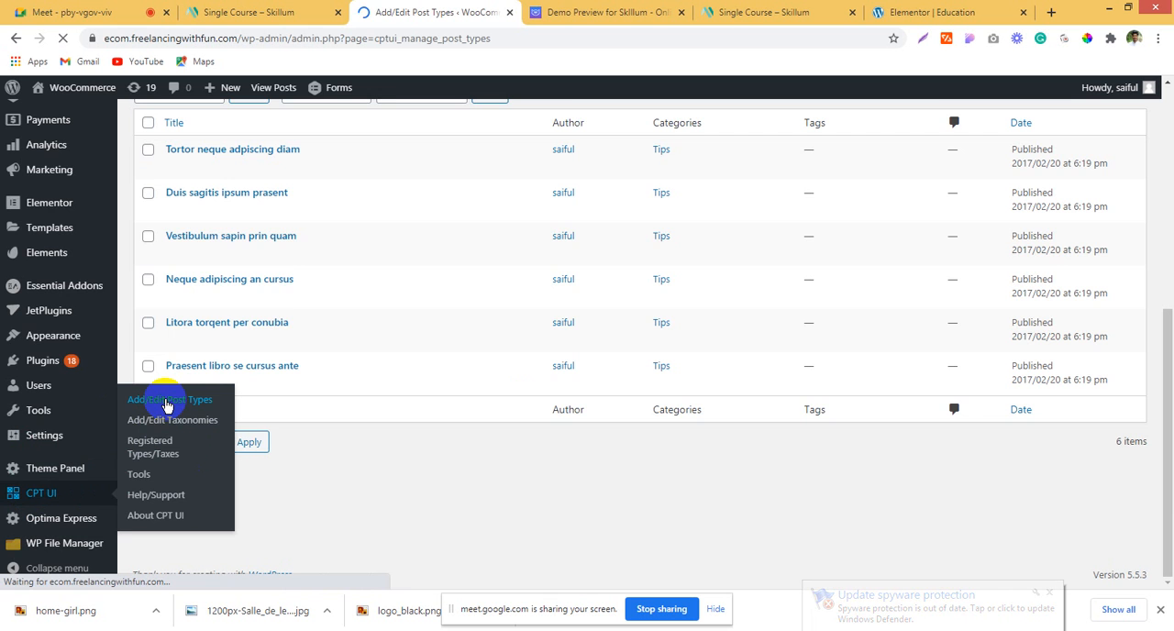
scroll(760, 401, "down", 3)
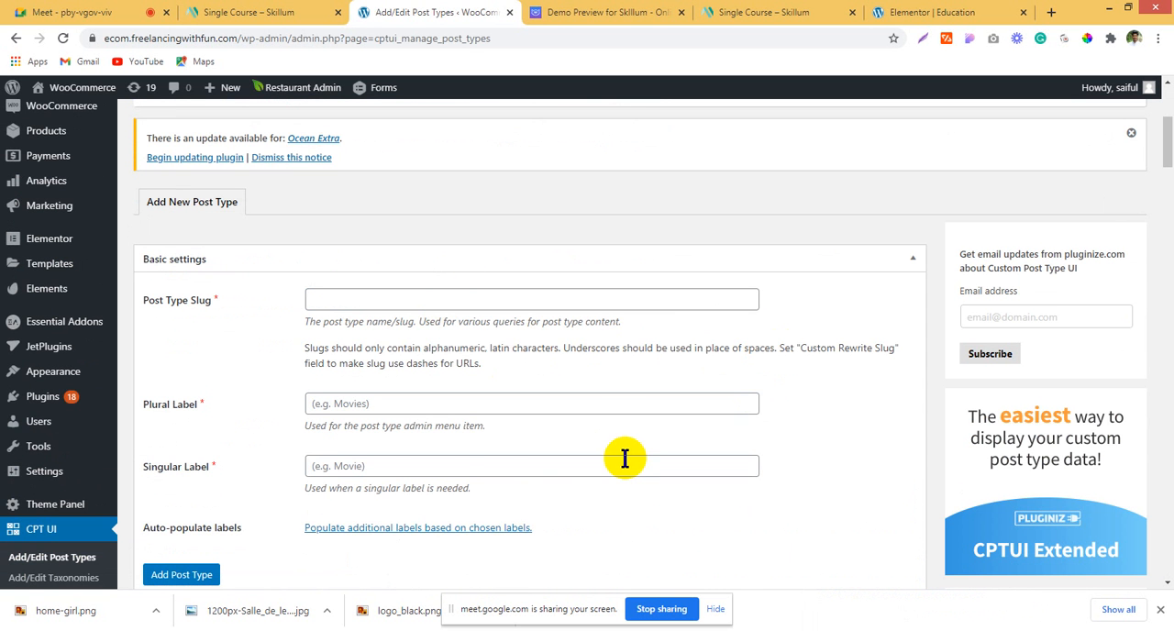
scroll(624, 459, "down", 2)
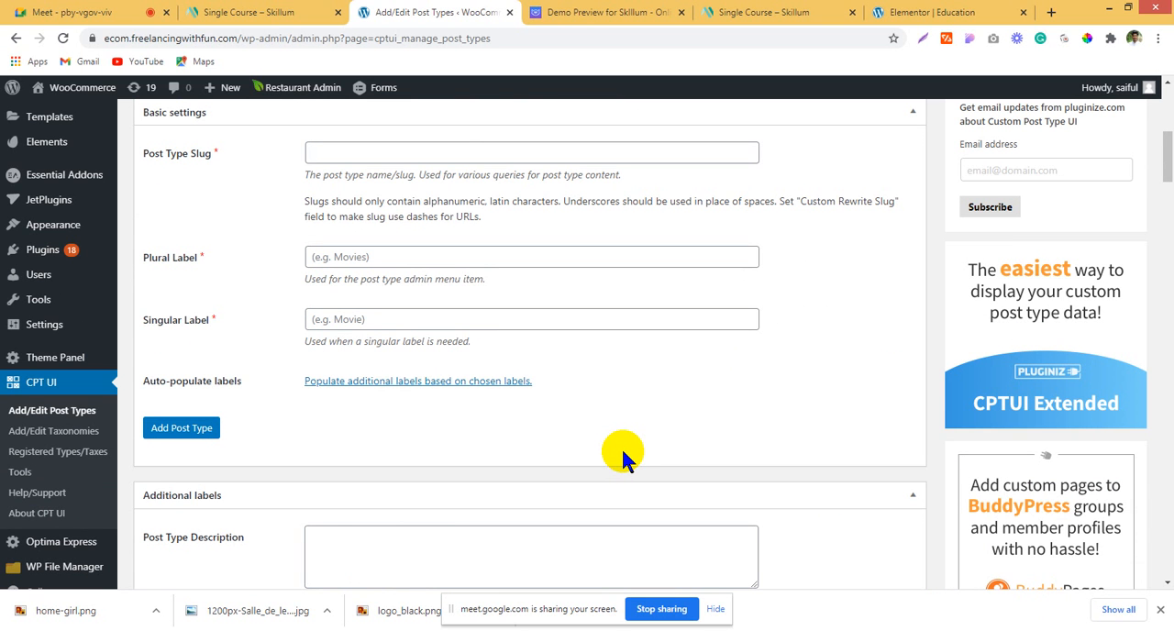
scroll(622, 454, "down", 4)
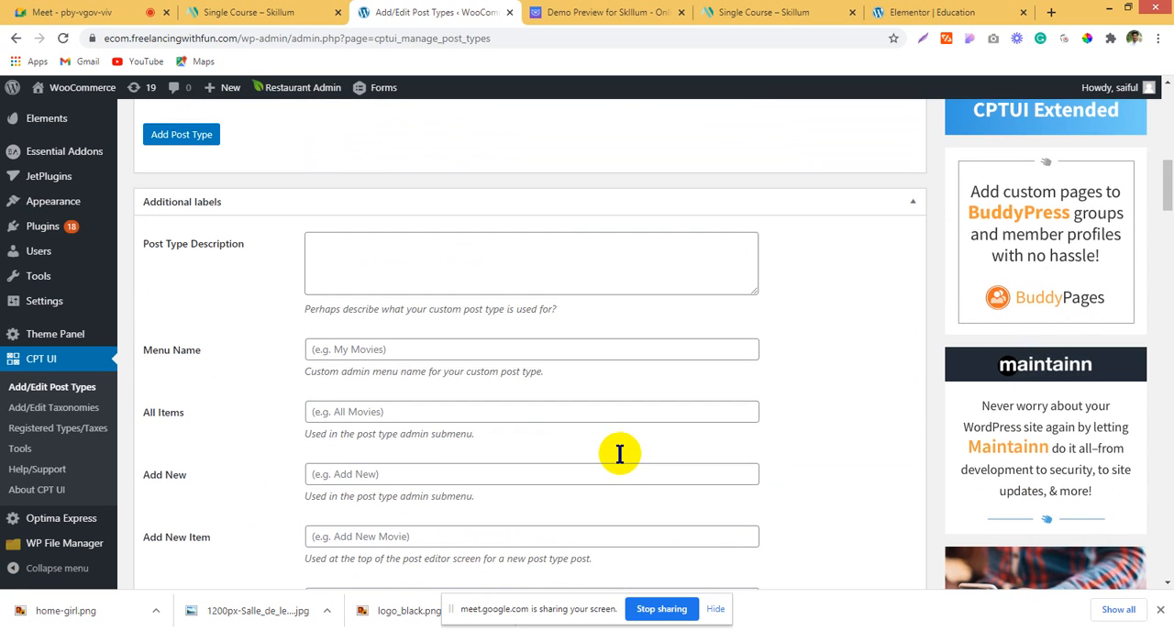
scroll(619, 452, "down", 8)
scroll(618, 454, "up", 6)
scroll(618, 453, "up", 7)
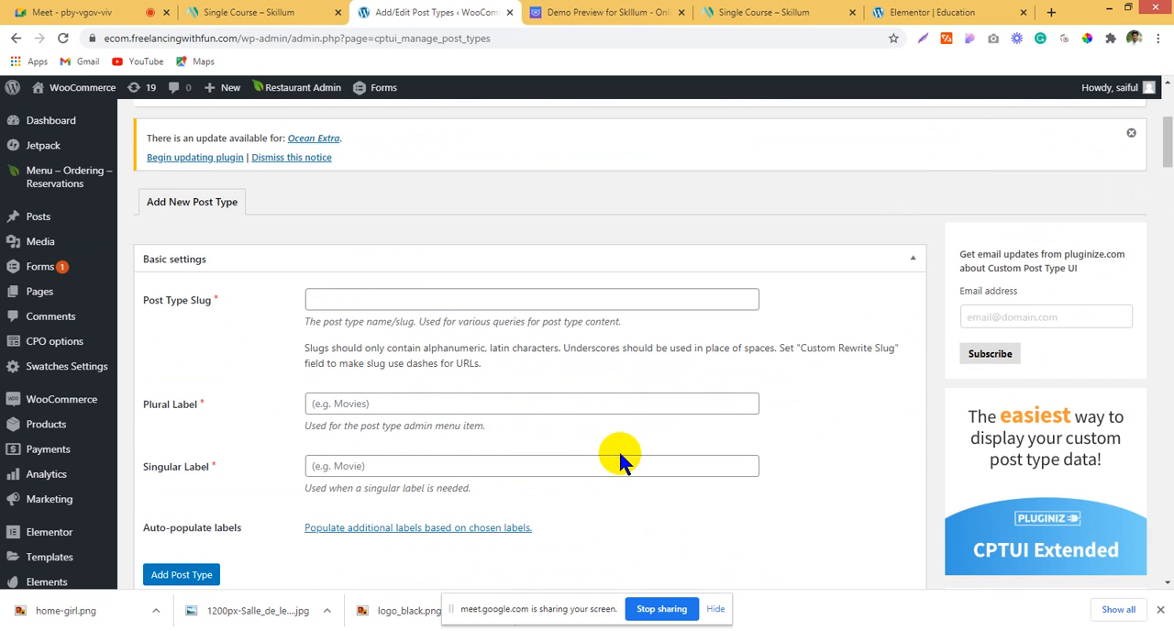
Step: Add a custom post type with the slug custom_post and "posts" as both its plural and singular label
left_click(467, 291)
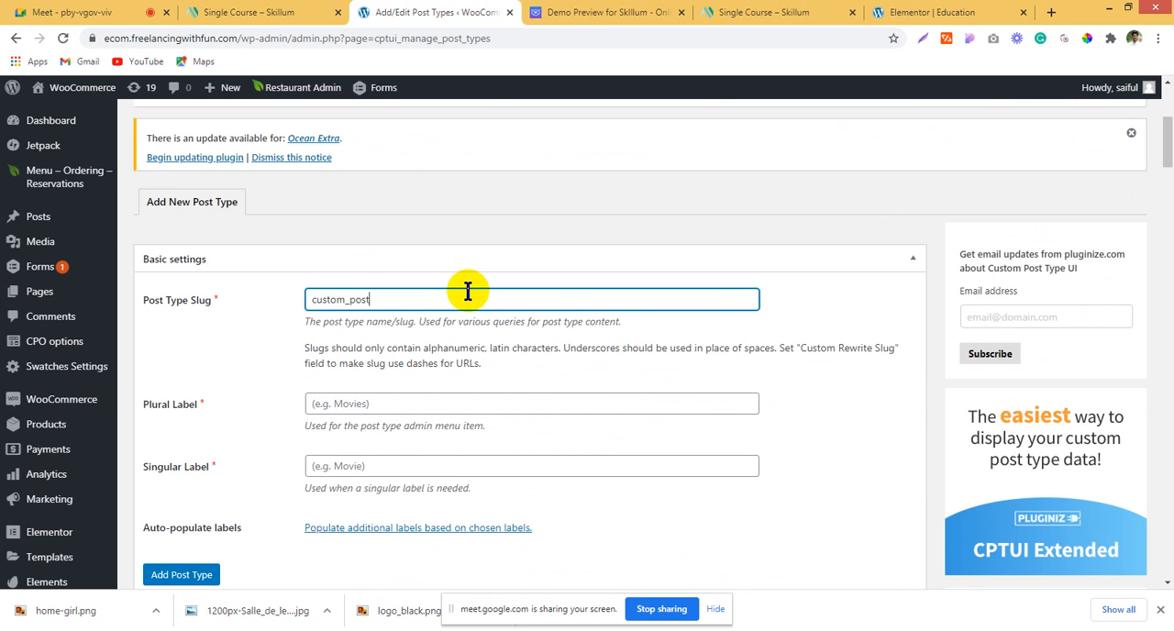
scroll(463, 290, "down", 7)
scroll(453, 292, "up", 2)
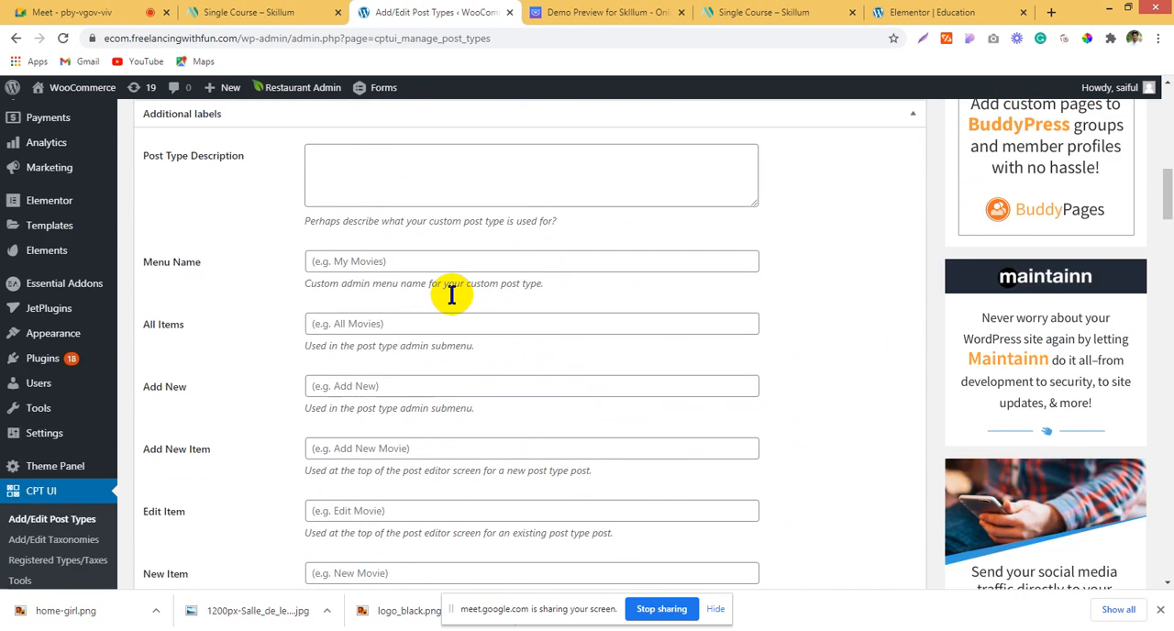
scroll(452, 292, "up", 1)
left_click(151, 134)
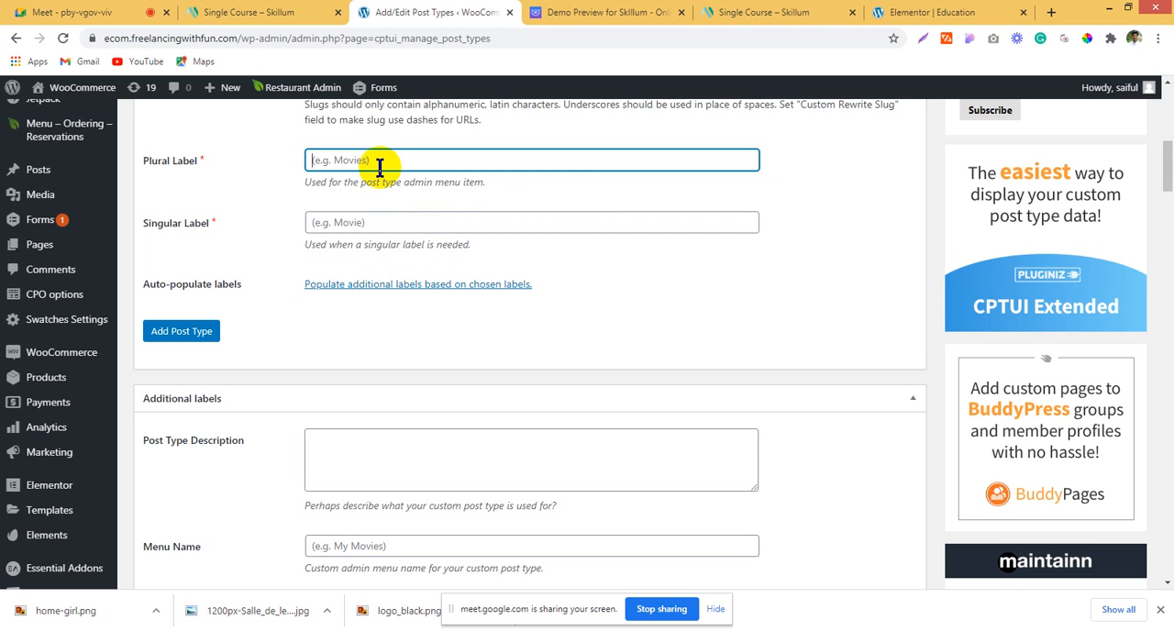
type("posts")
left_click(383, 221)
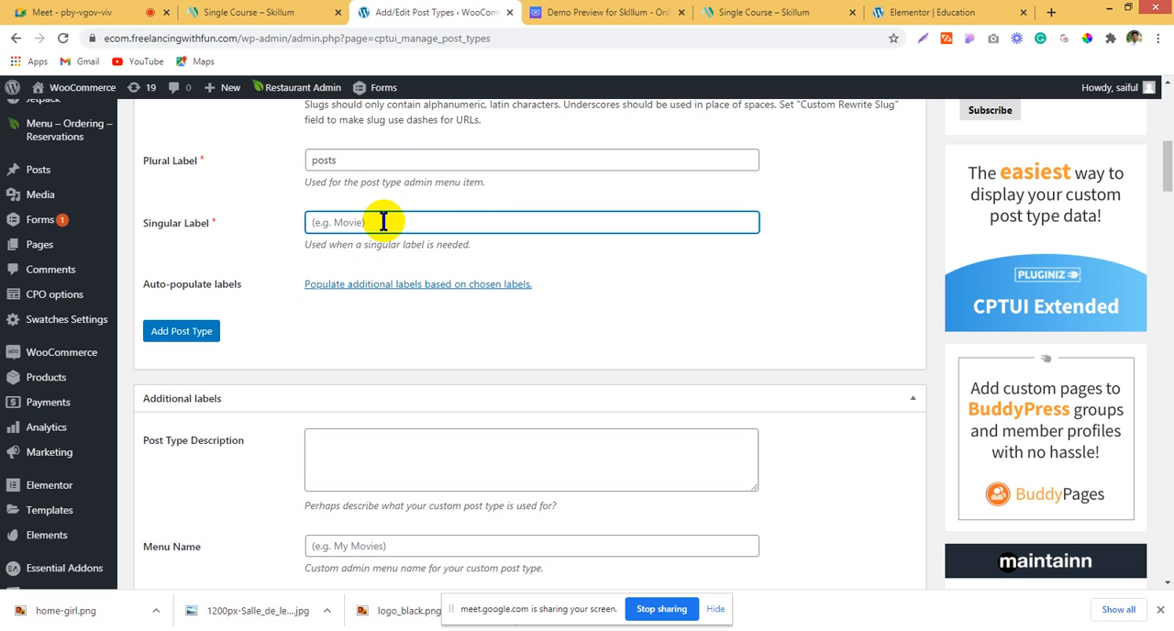
type("posts")
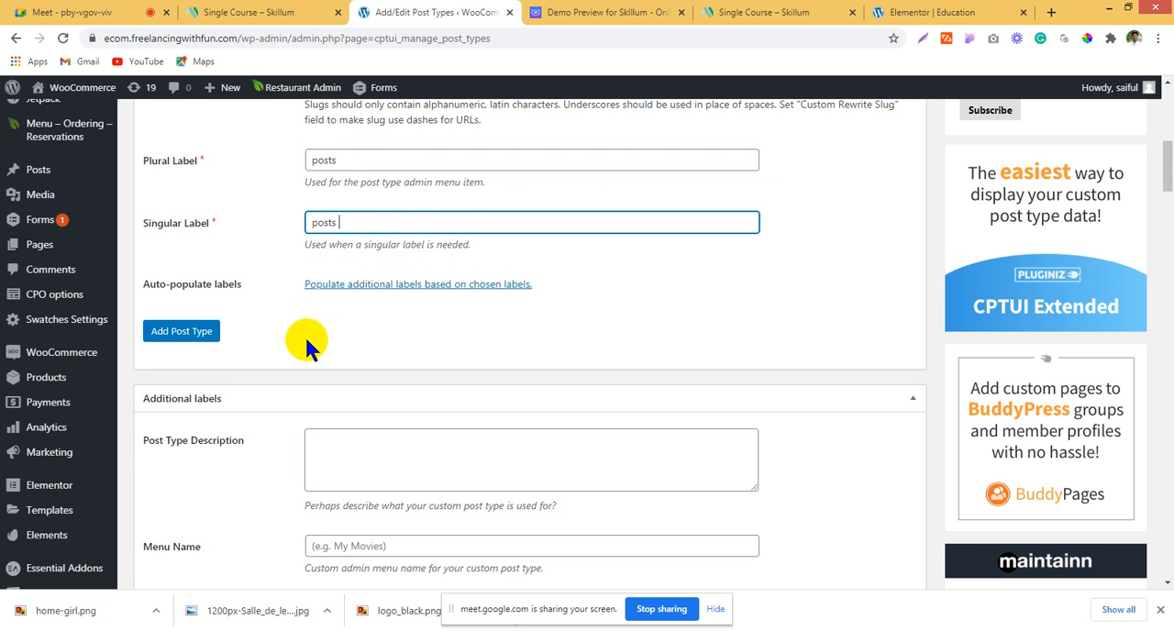
left_click(205, 333)
scroll(325, 337, "down", 10)
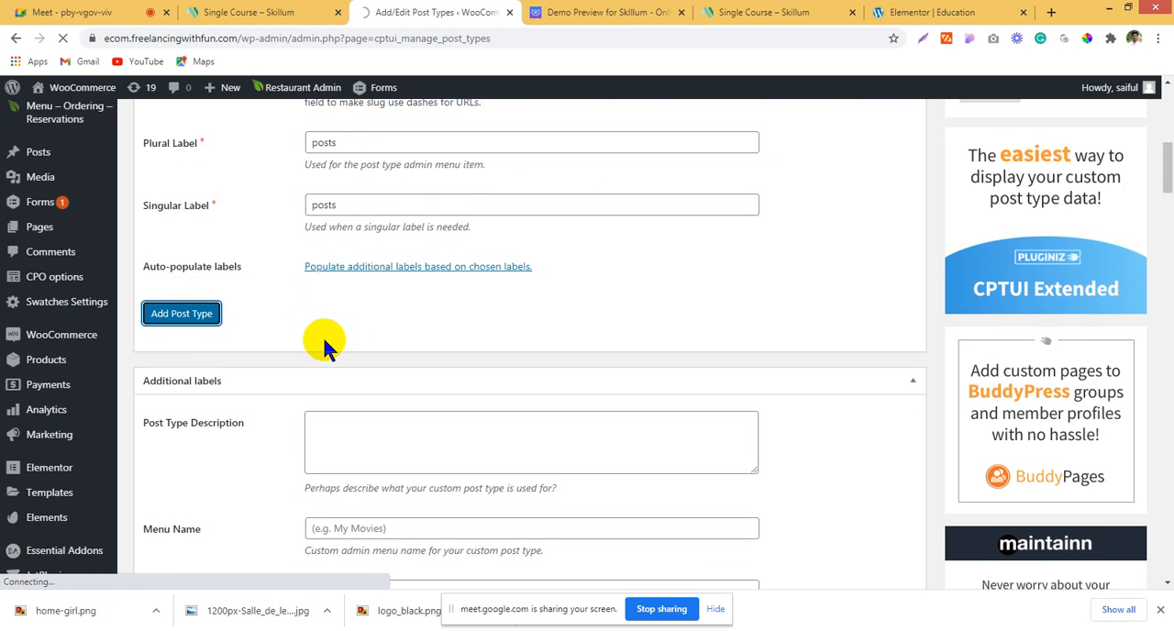
scroll(307, 342, "down", 20)
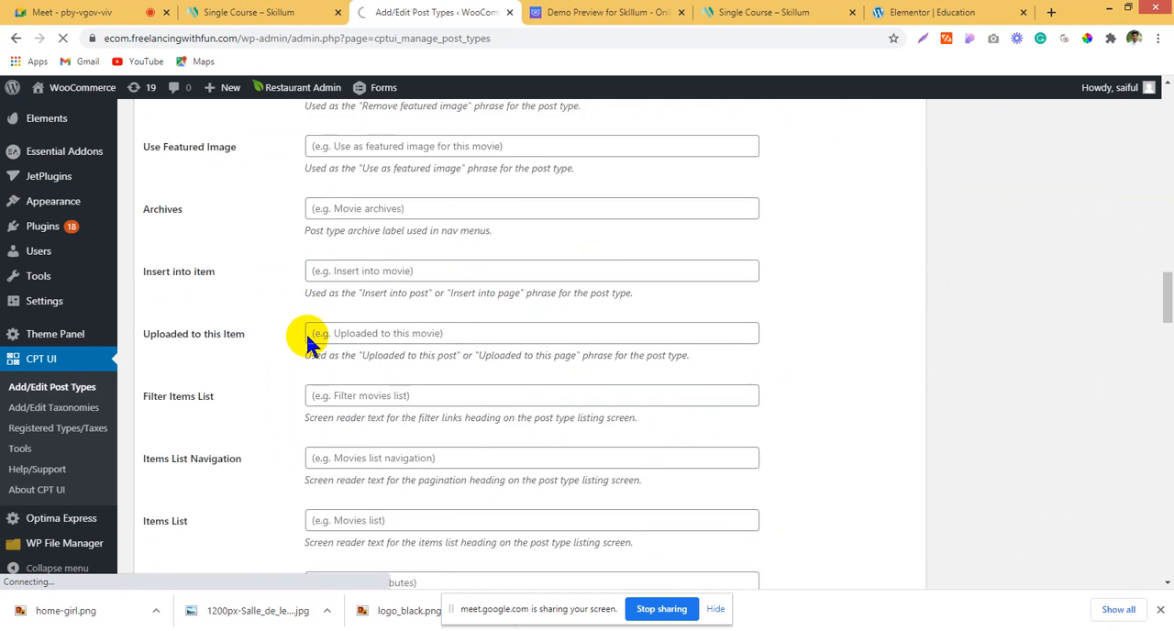
scroll(307, 336, "down", 9)
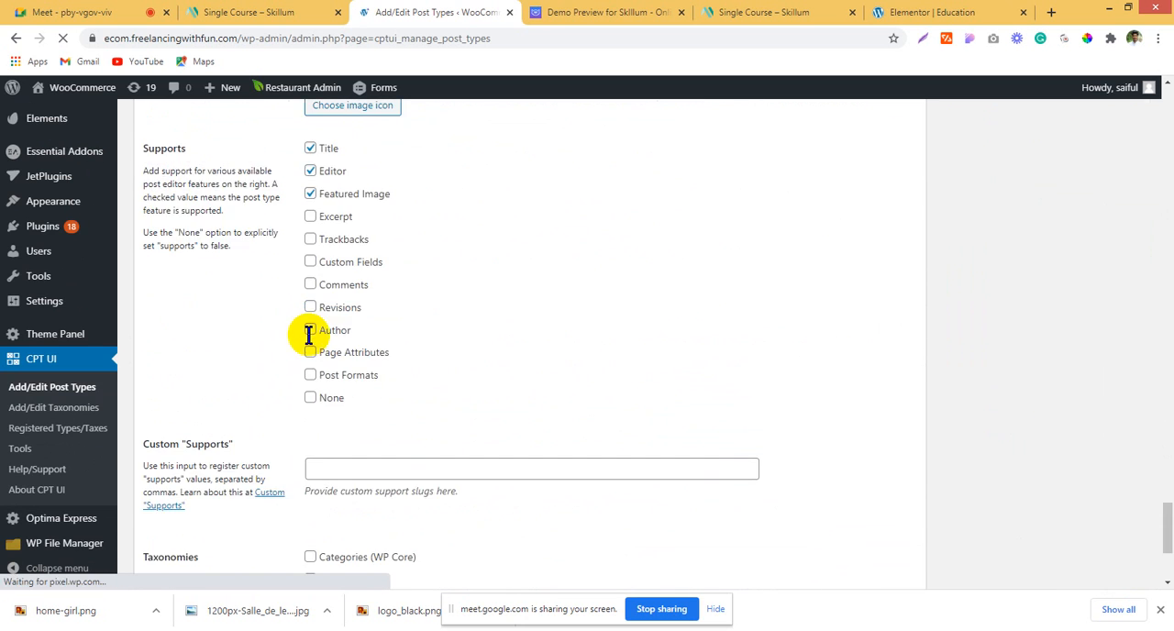
scroll(308, 332, "up", 1)
scroll(308, 337, "up", 5)
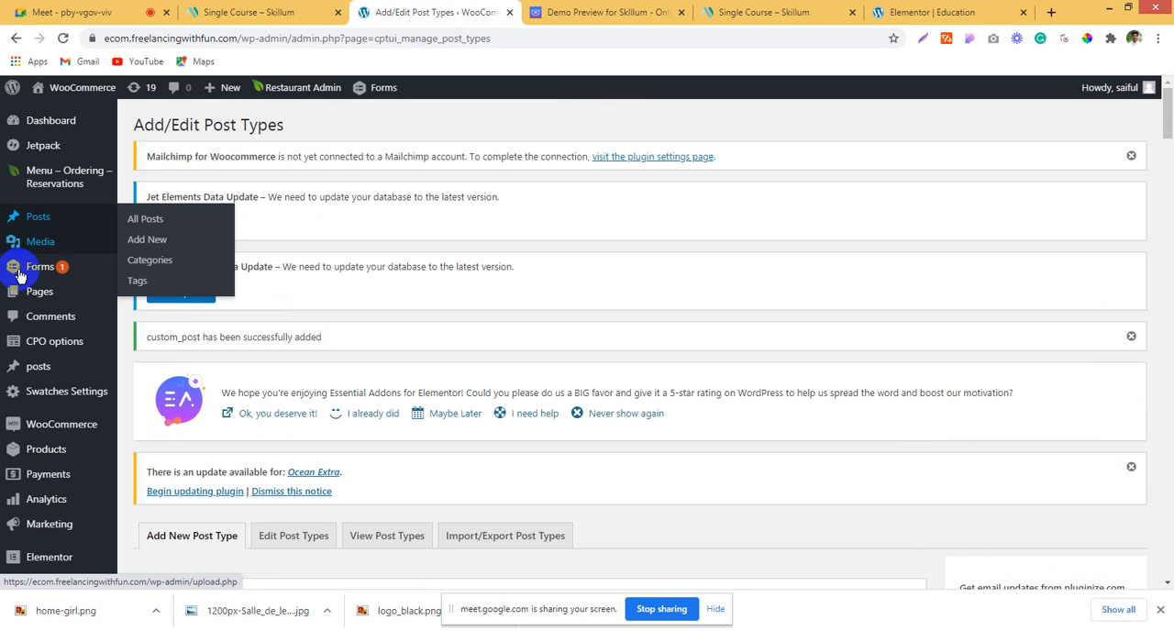
Step: Open the new post type's list of all posts, examine its blank new-post editor, and return to the list
mouse_move(37, 367)
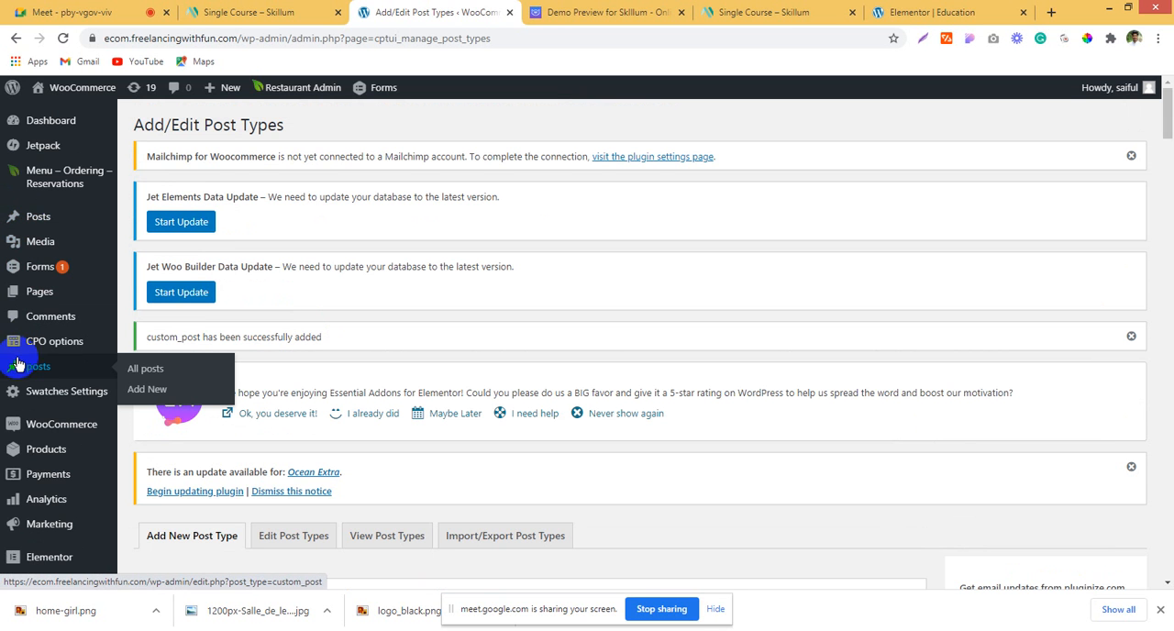
left_click(153, 379)
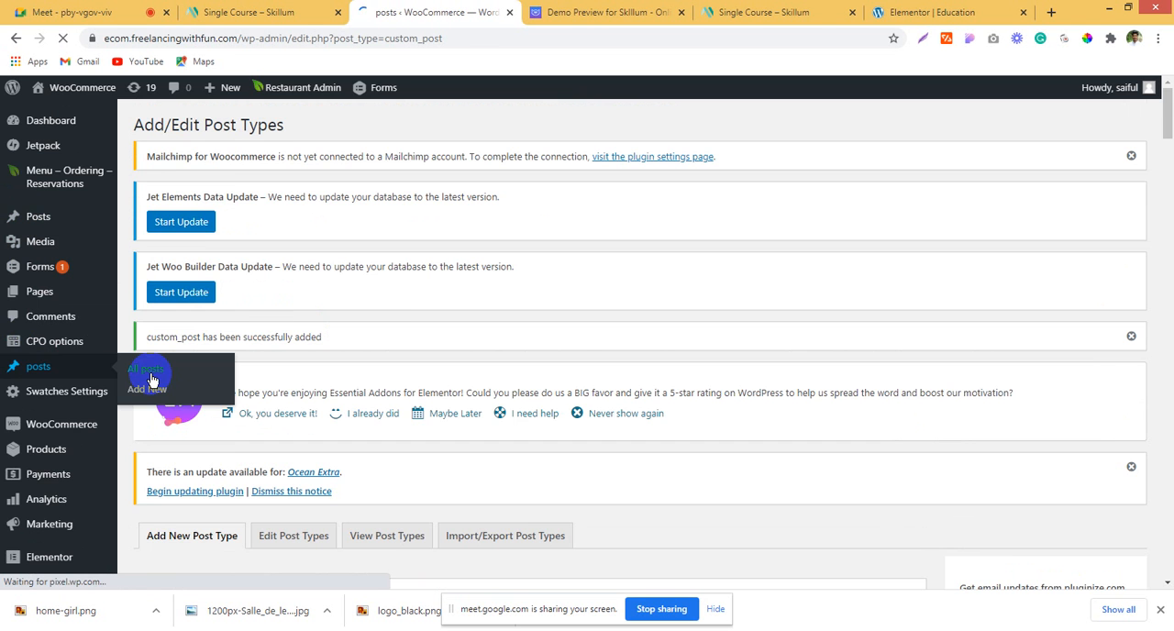
scroll(523, 347, "down", 1)
scroll(519, 343, "down", 3)
scroll(419, 347, "up", 4)
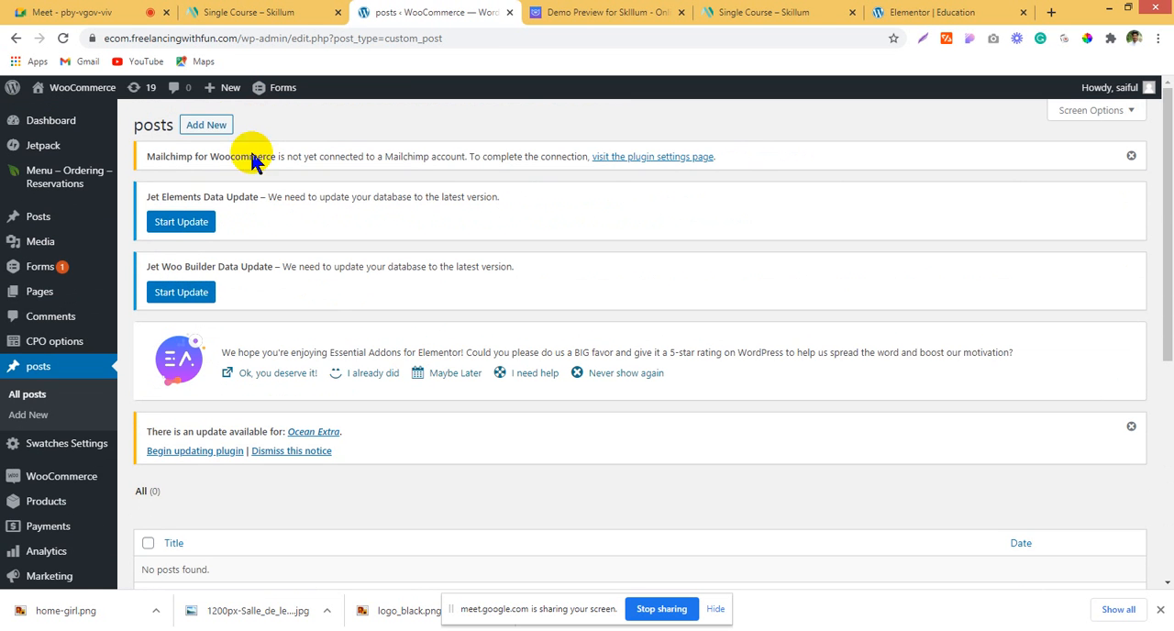
left_click(207, 124)
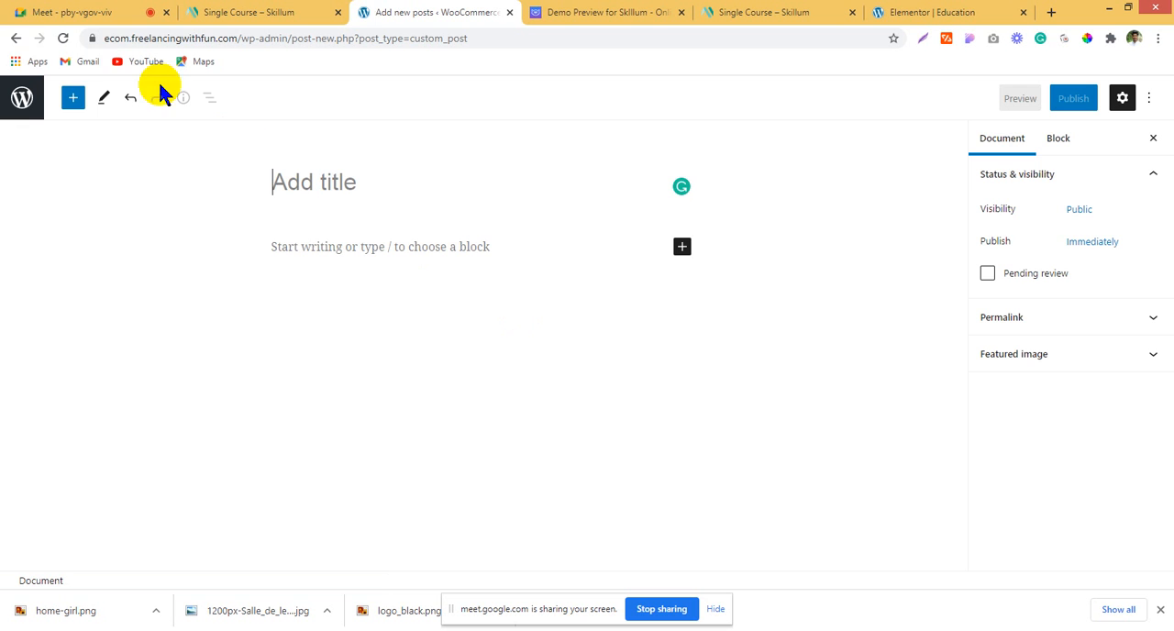
left_click(16, 39)
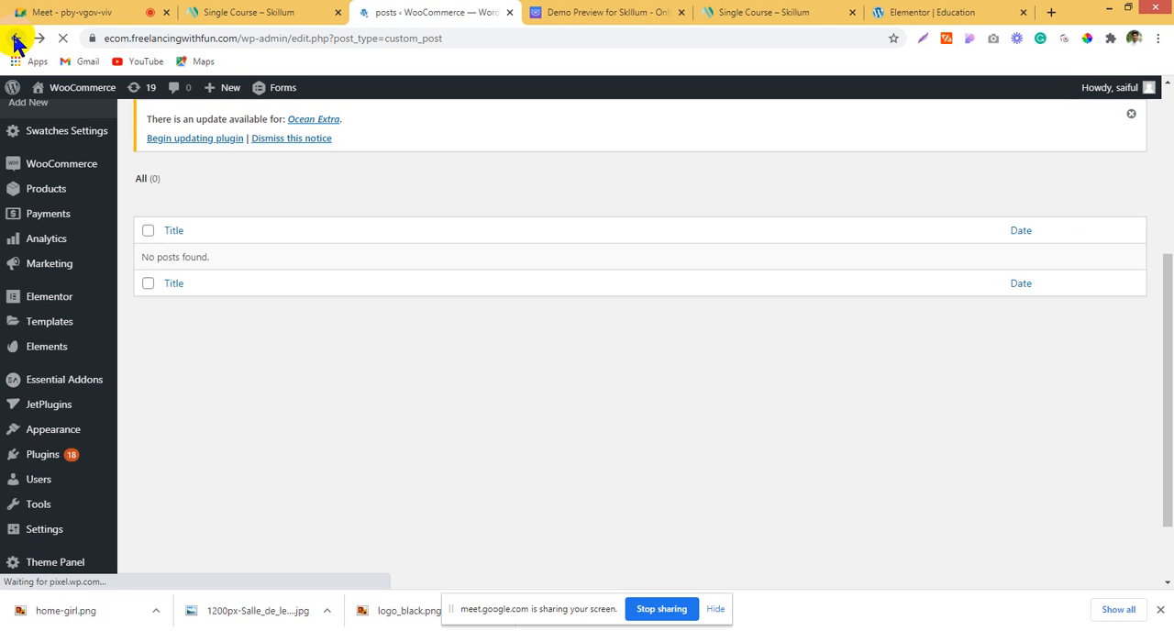
Step: Open Elementor's Theme Builder templates and show the Single templates
scroll(80, 351, "down", 1)
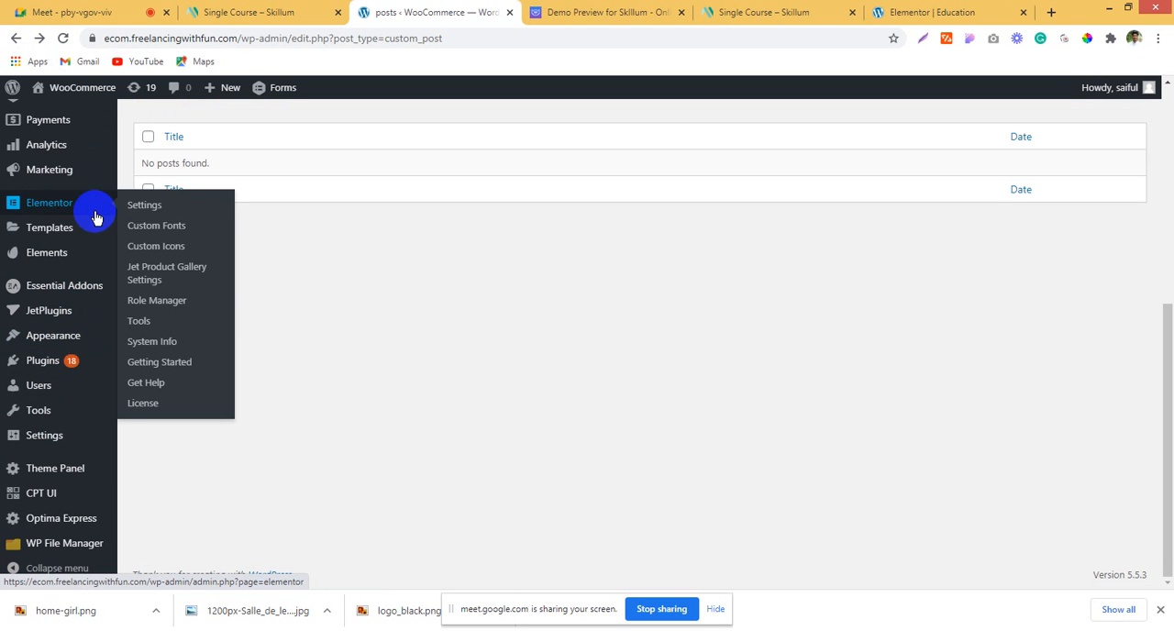
mouse_move(53, 232)
left_click(161, 276)
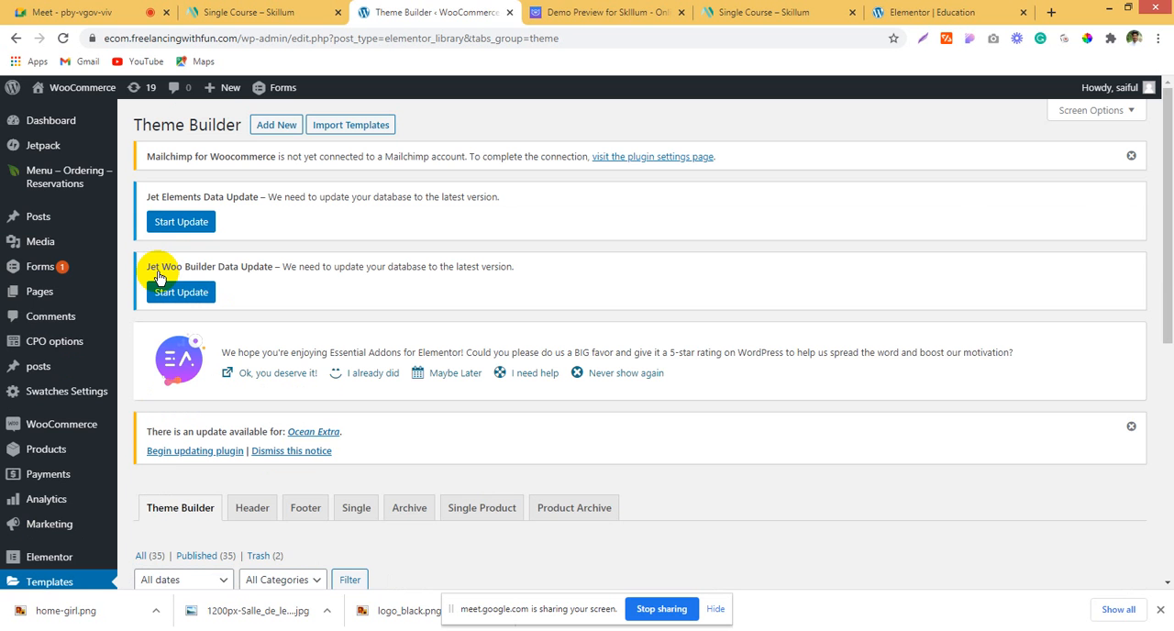
scroll(197, 353, "down", 3)
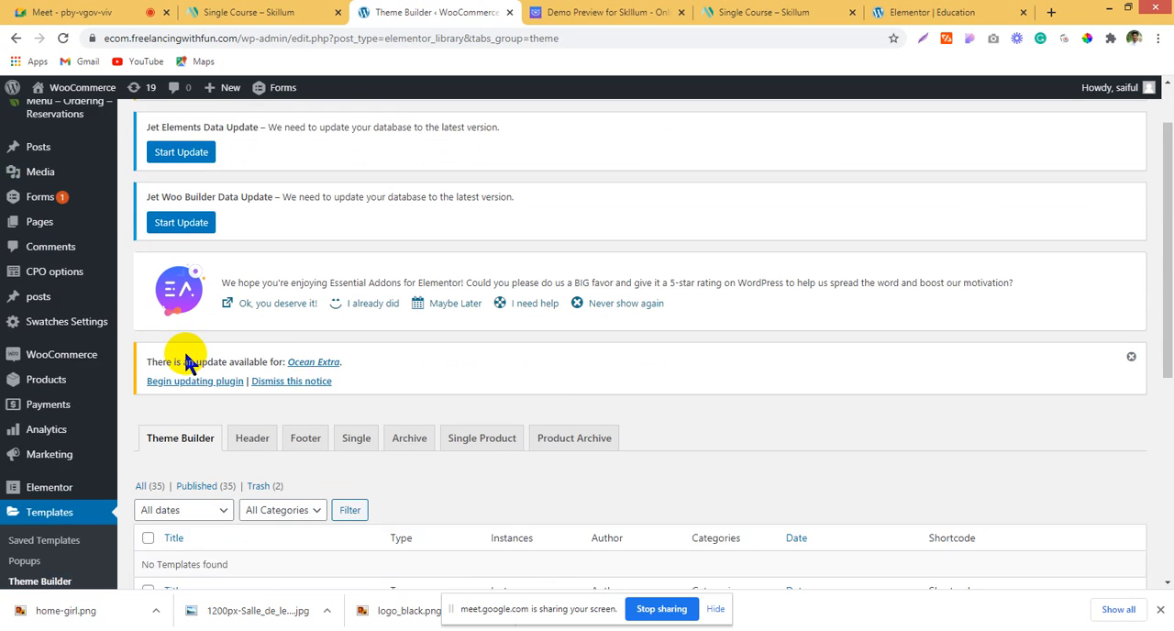
scroll(270, 367, "down", 2)
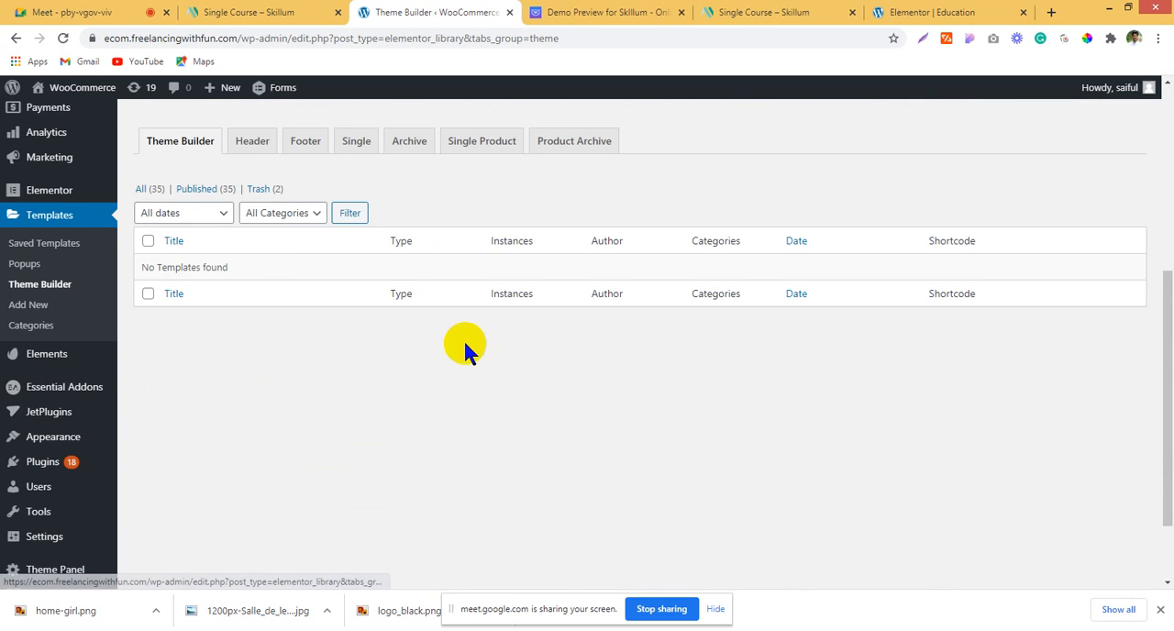
left_click(350, 147)
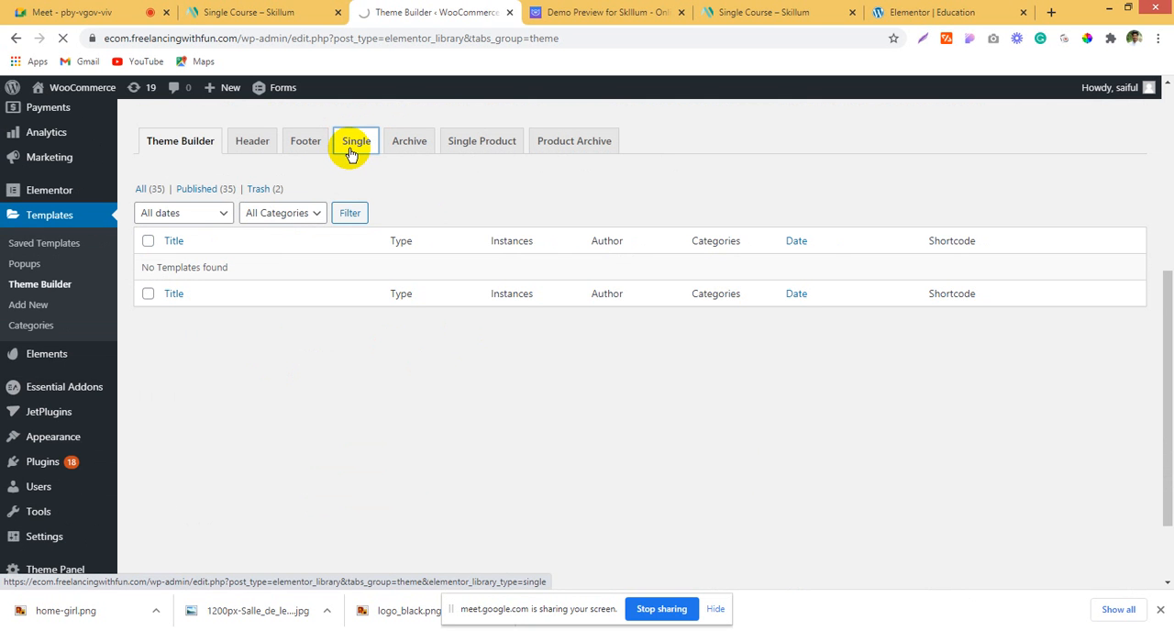
Step: Start a new Single template, check the post types offered for it, and close the dialog without creating it
scroll(432, 222, "down", 6)
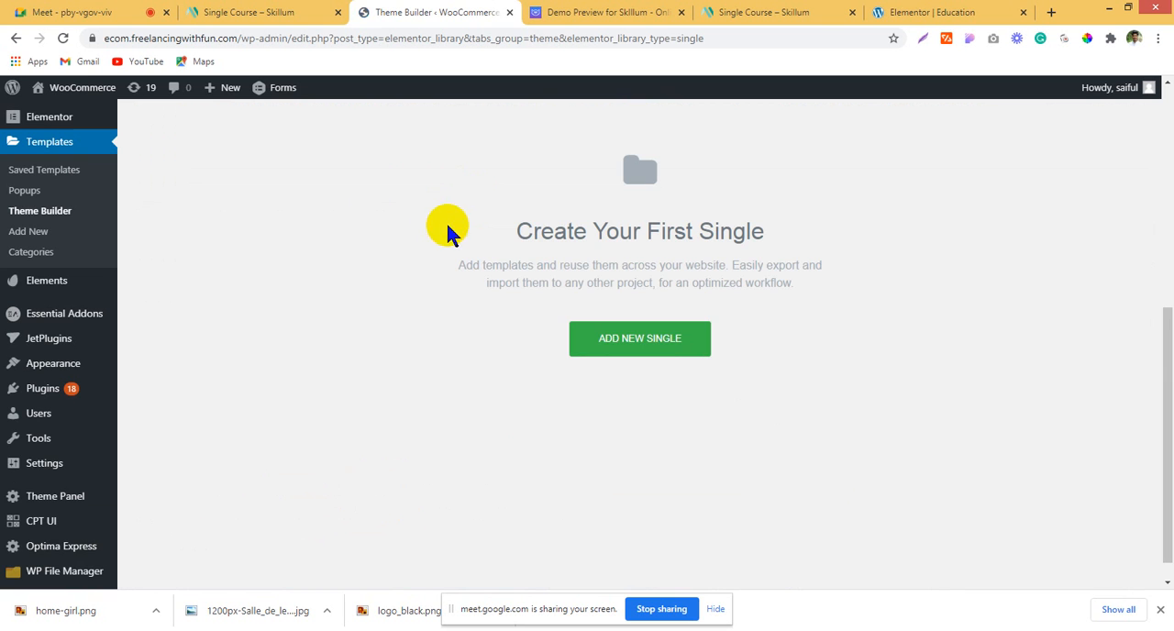
left_click(673, 346)
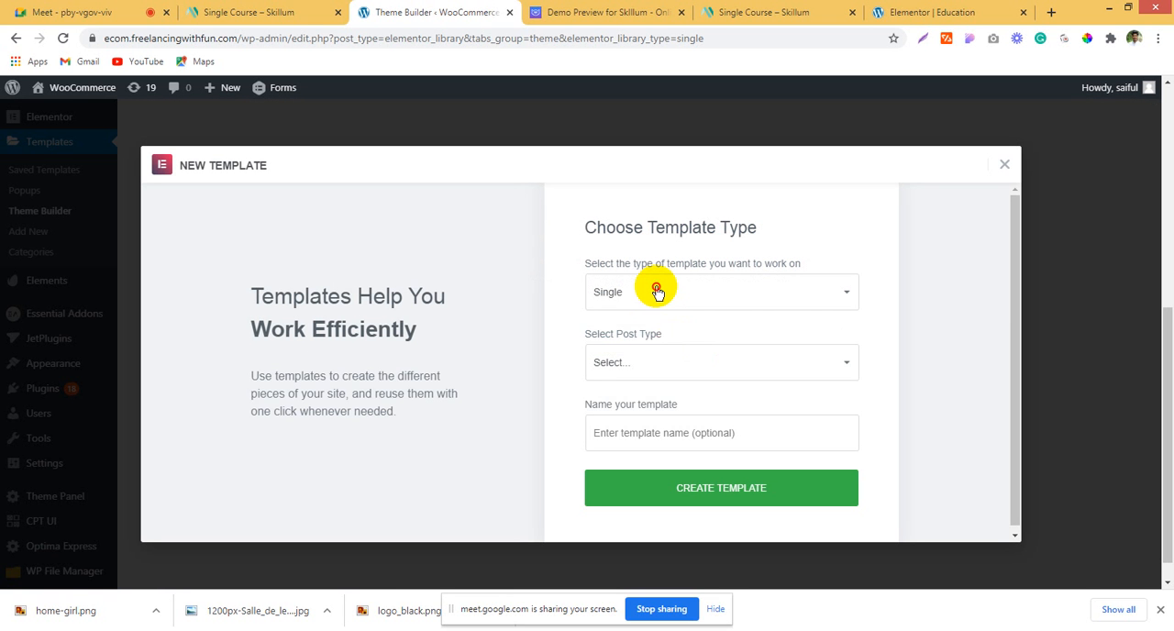
left_click(656, 291)
left_click(657, 292)
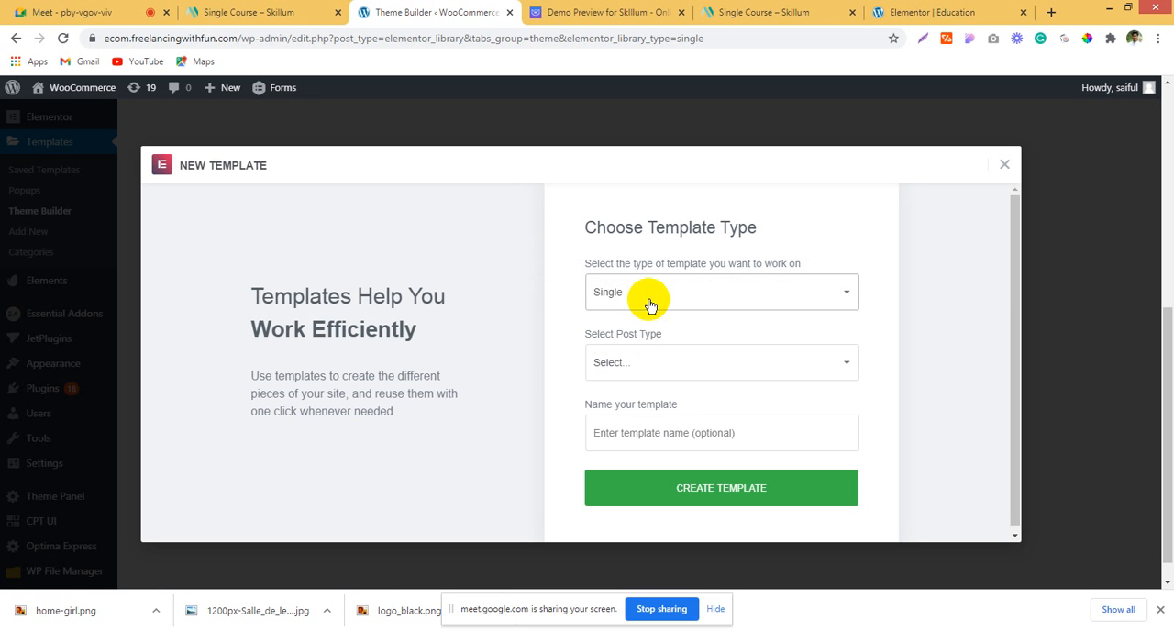
left_click(634, 376)
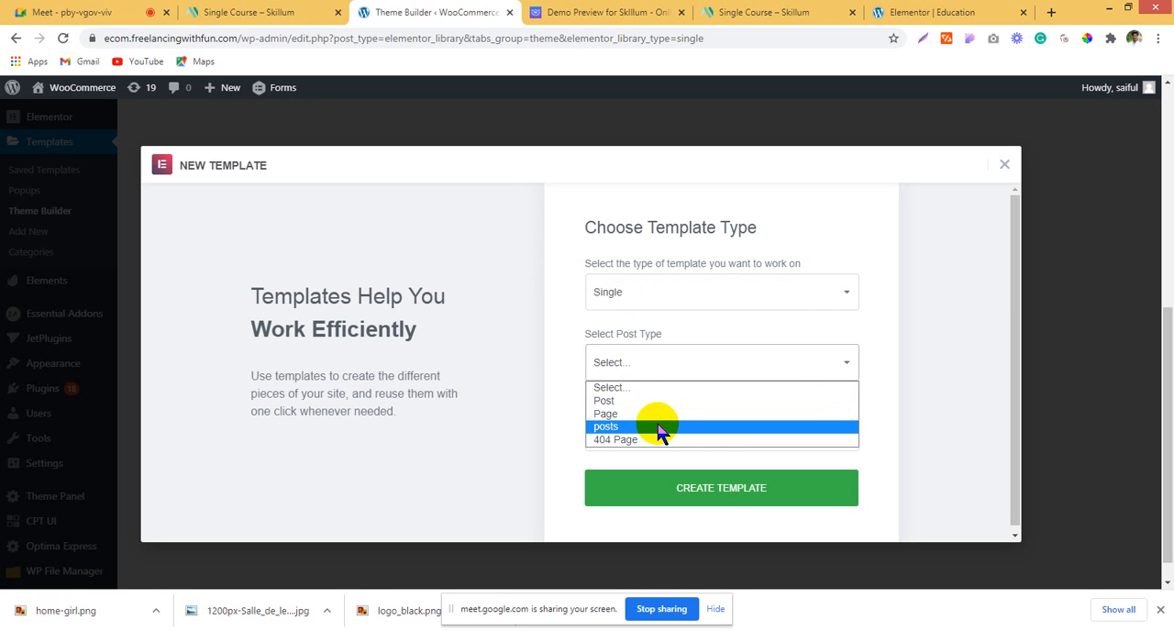
left_click(923, 348)
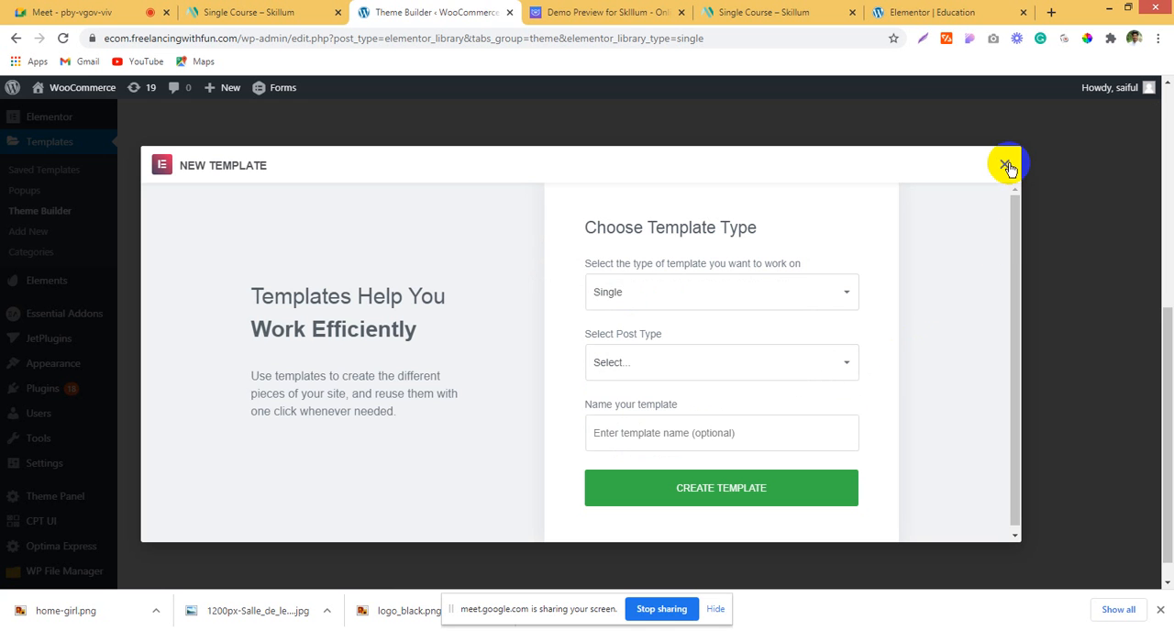
left_click(1004, 164)
Step: Check the demo's single-course page, the Education page in Elementor and the demo's Our Courses section, and return to the Theme Builder
left_click(641, 12)
left_click(733, 12)
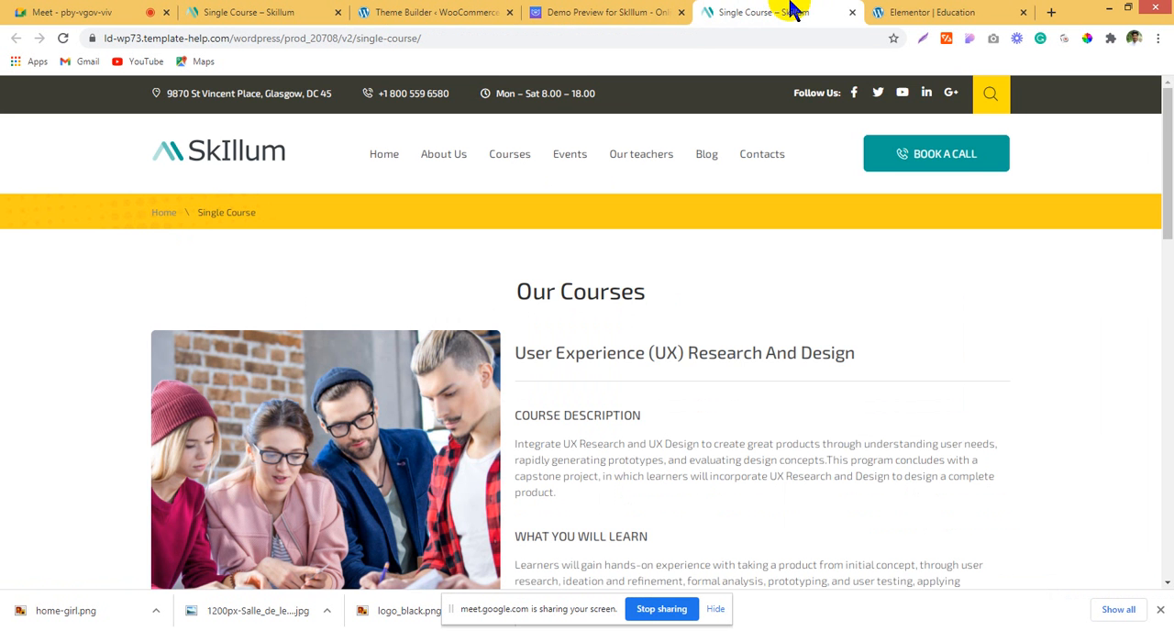
left_click(990, 11)
scroll(776, 367, "up", 2)
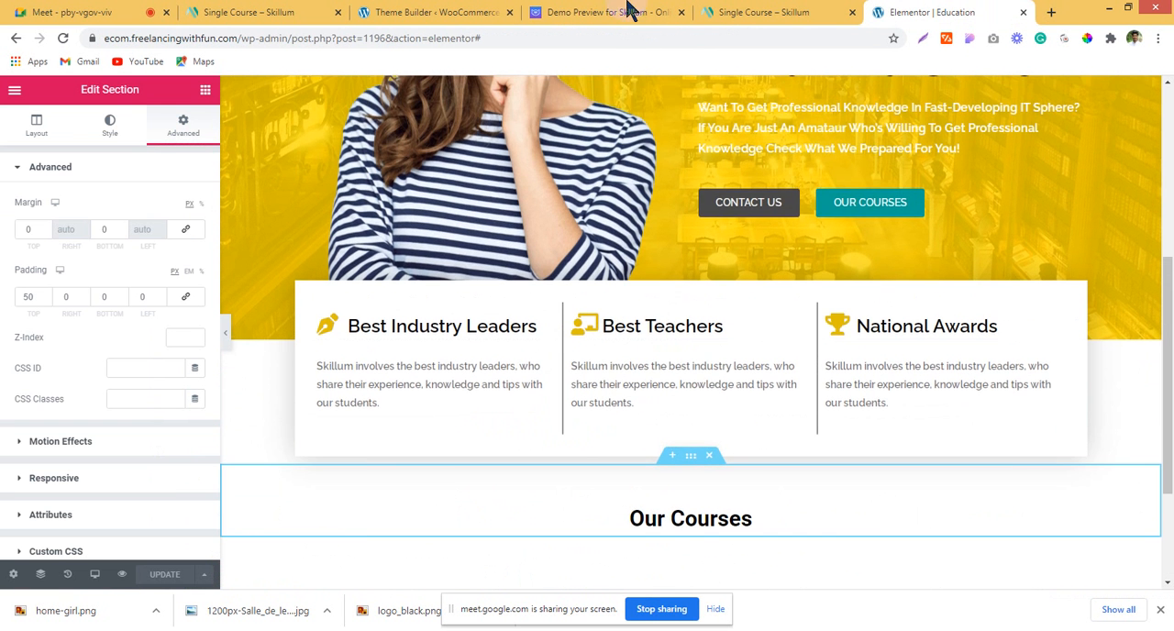
left_click(658, 11)
scroll(562, 358, "down", 1)
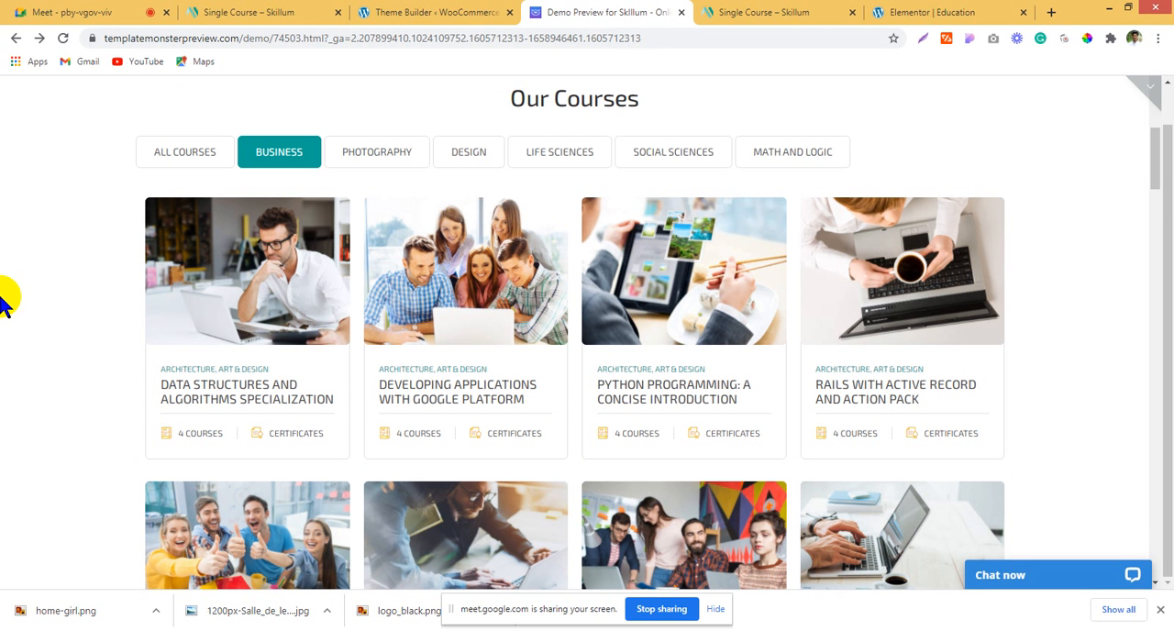
left_click(370, 11)
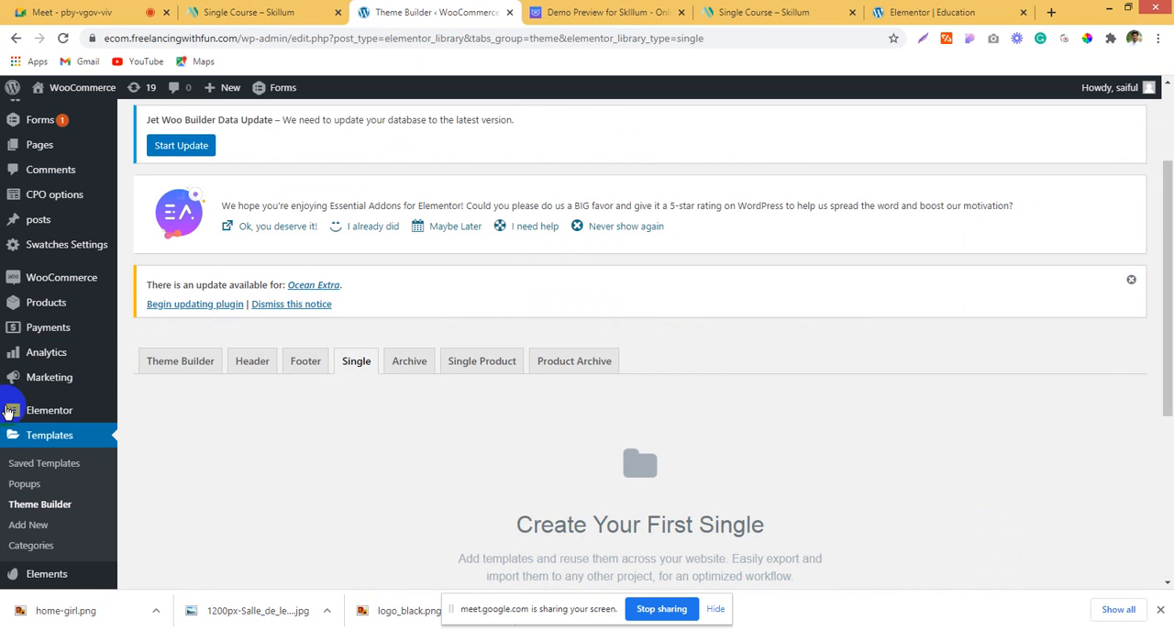
Step: Leave the Single templates view and show the Theme Builder's full template list
scroll(18, 400, "down", 1)
scroll(18, 401, "down", 1)
scroll(40, 395, "up", 3)
scroll(79, 495, "down", 2)
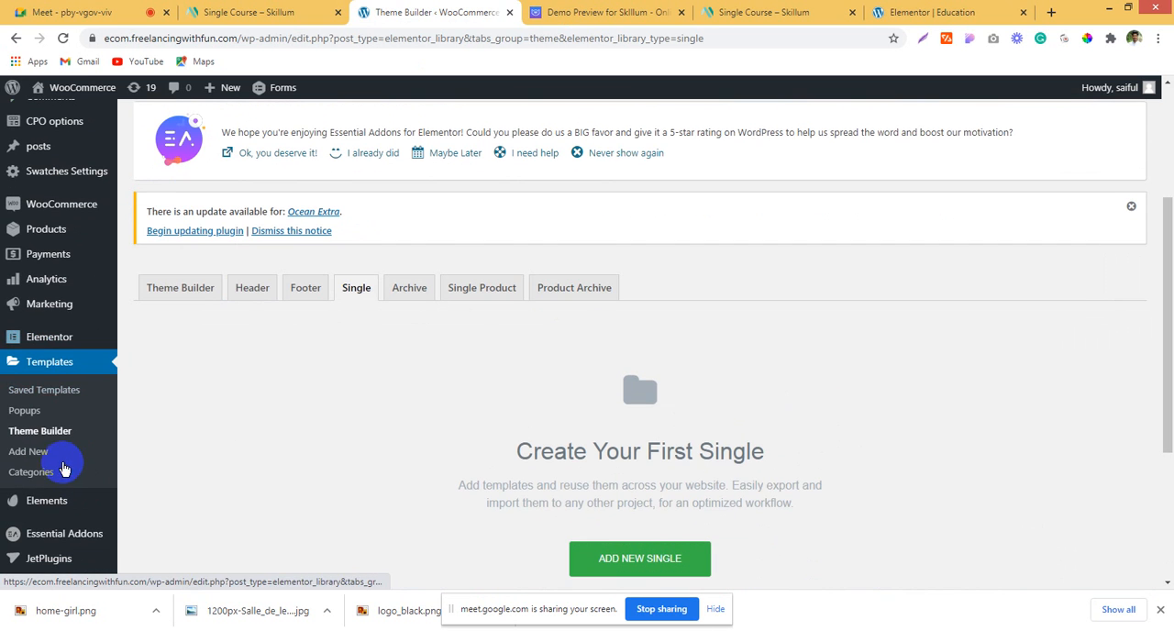
left_click(56, 368)
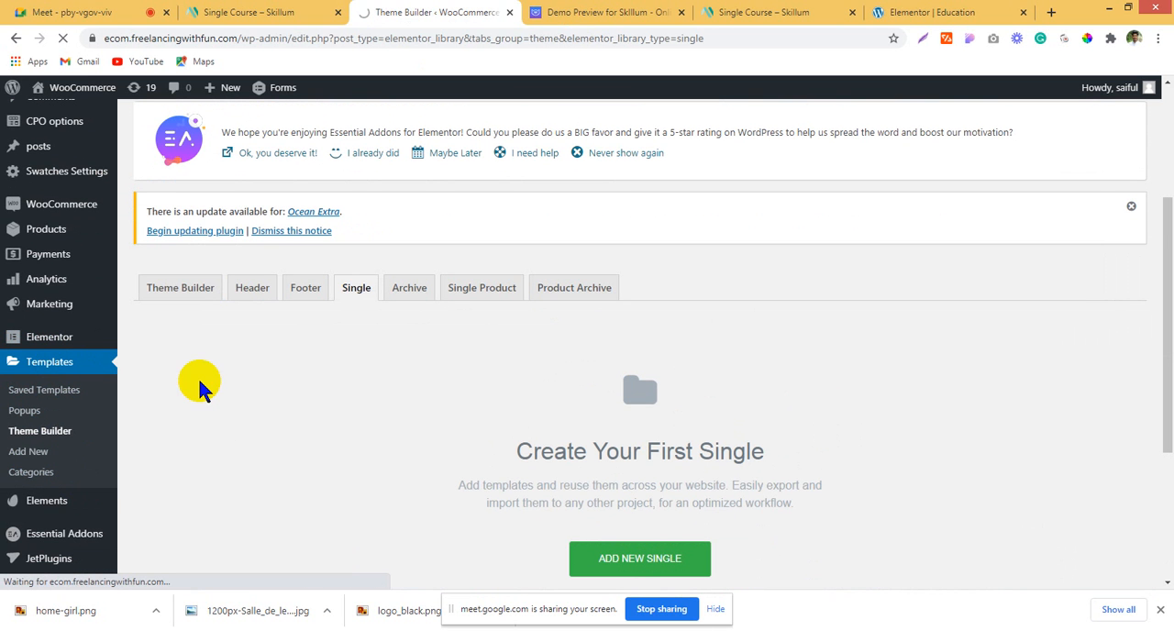
left_click(39, 436)
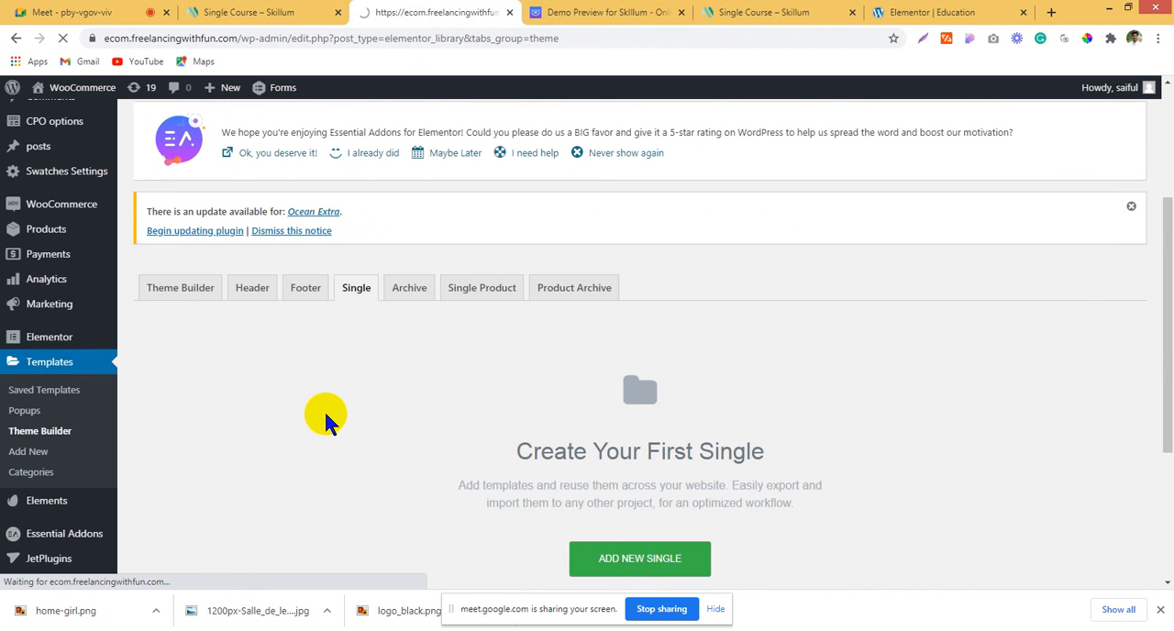
scroll(285, 294, "up", 2)
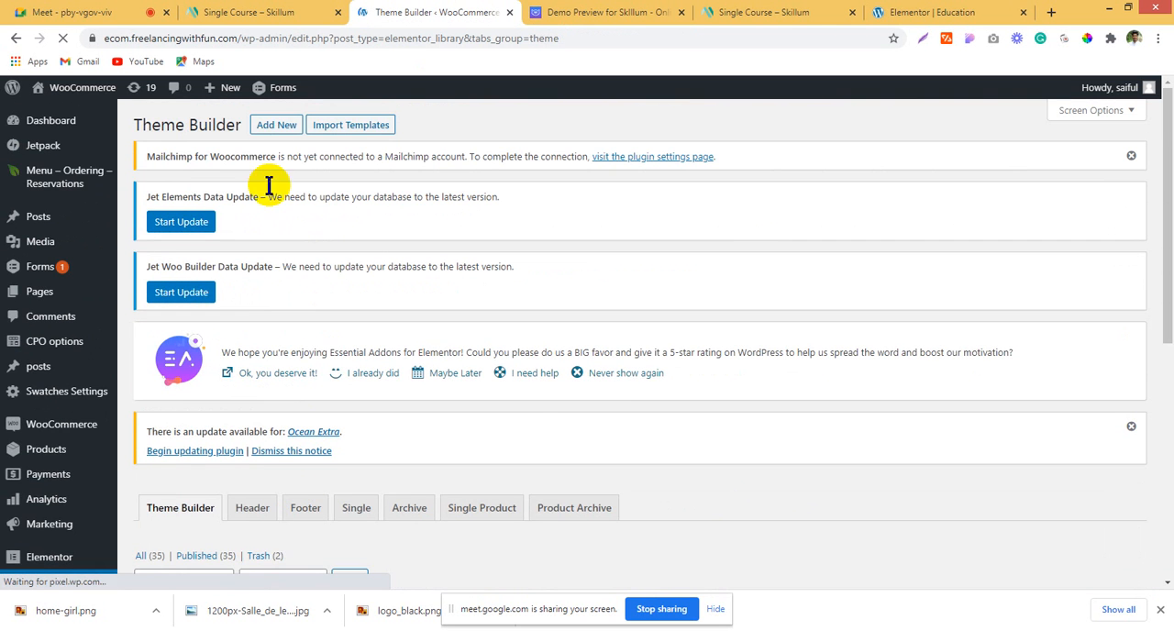
Step: Create a new template of type Section named "section"
left_click(275, 125)
left_click(644, 325)
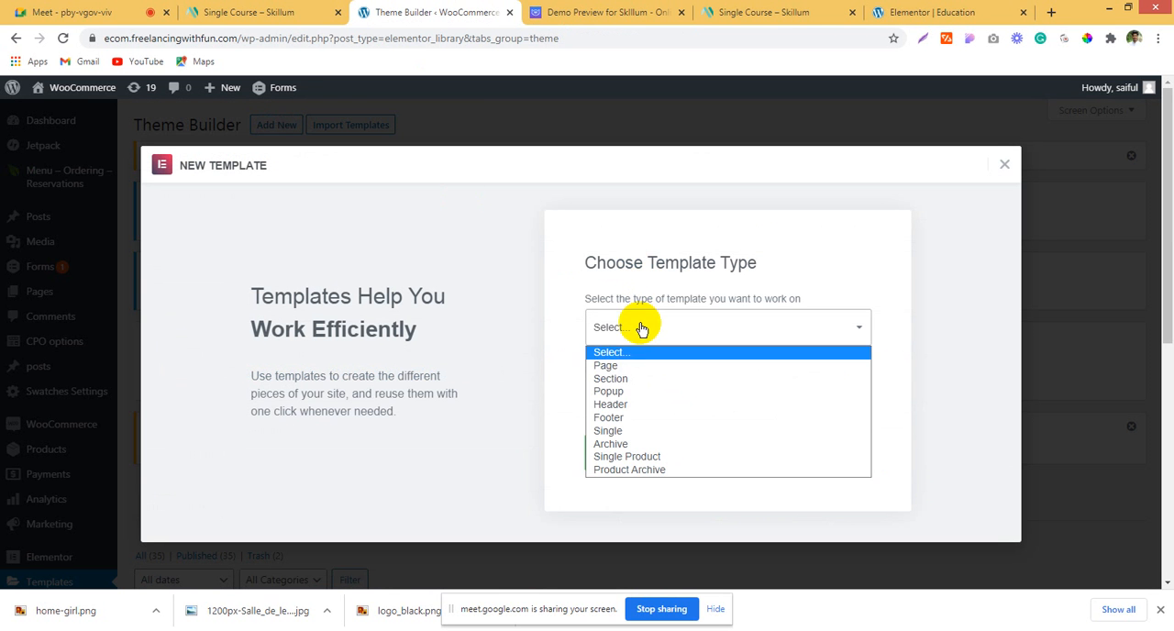
left_click(629, 378)
left_click(631, 394)
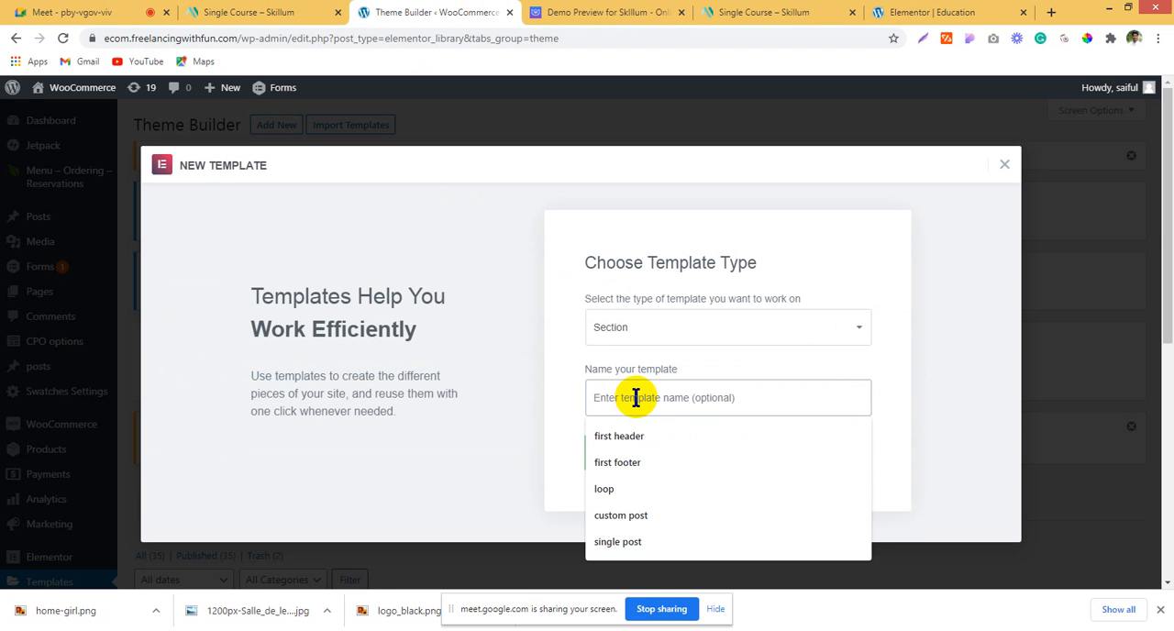
type("section")
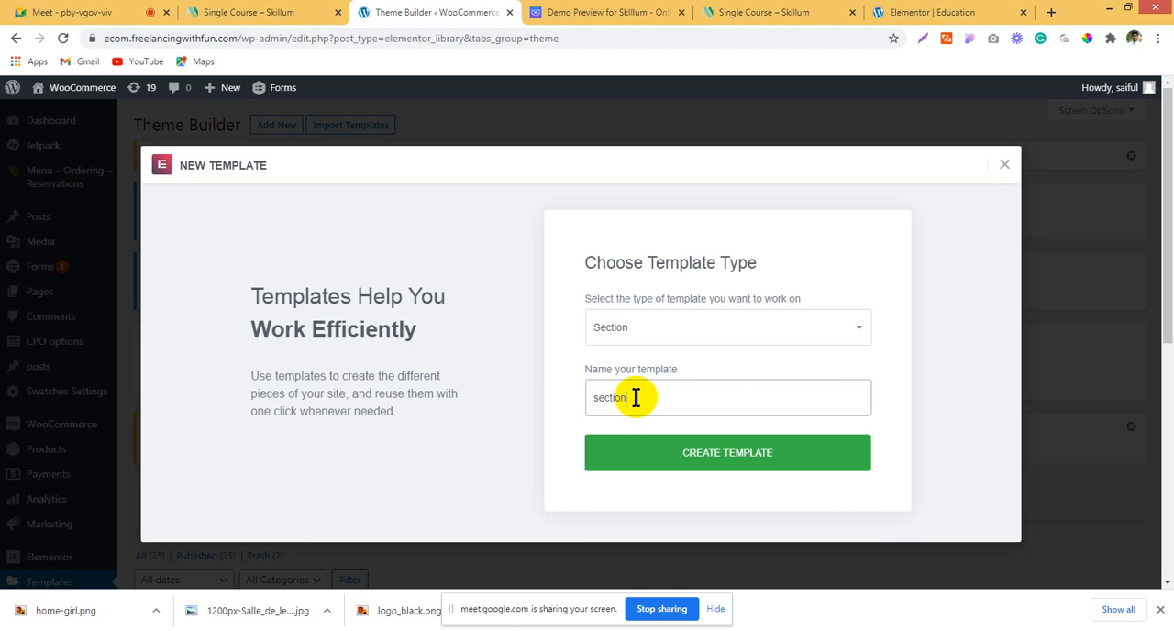
left_click(647, 457)
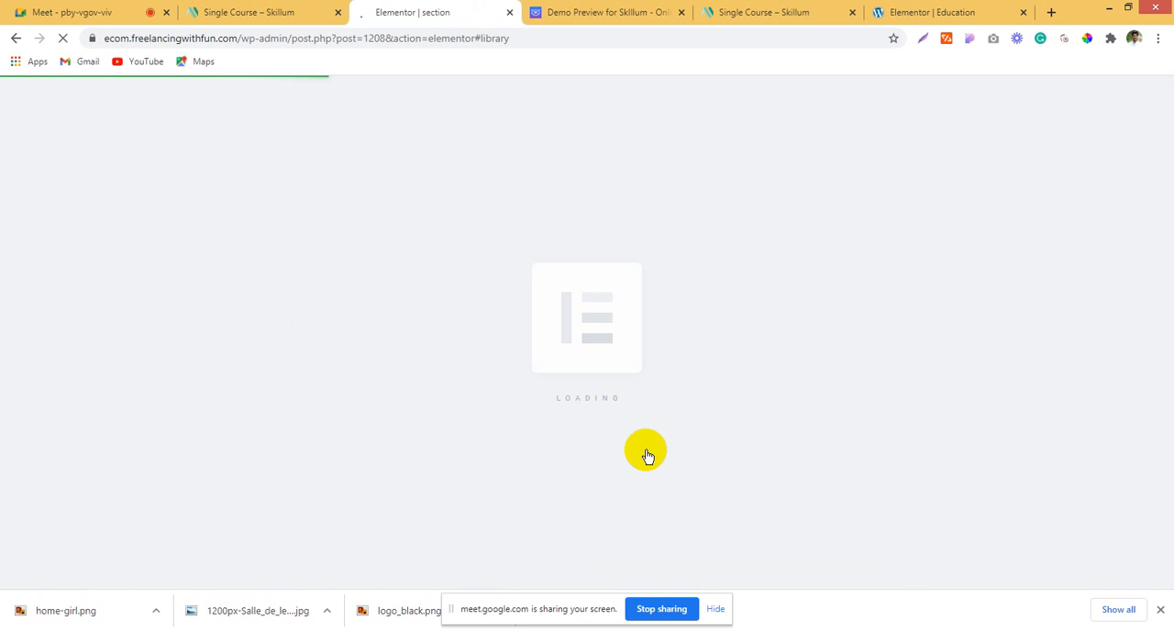
Step: Examine the Education page, the demo's single-course page and the category, title and details layout of the demo's Our Courses cards
left_click(890, 12)
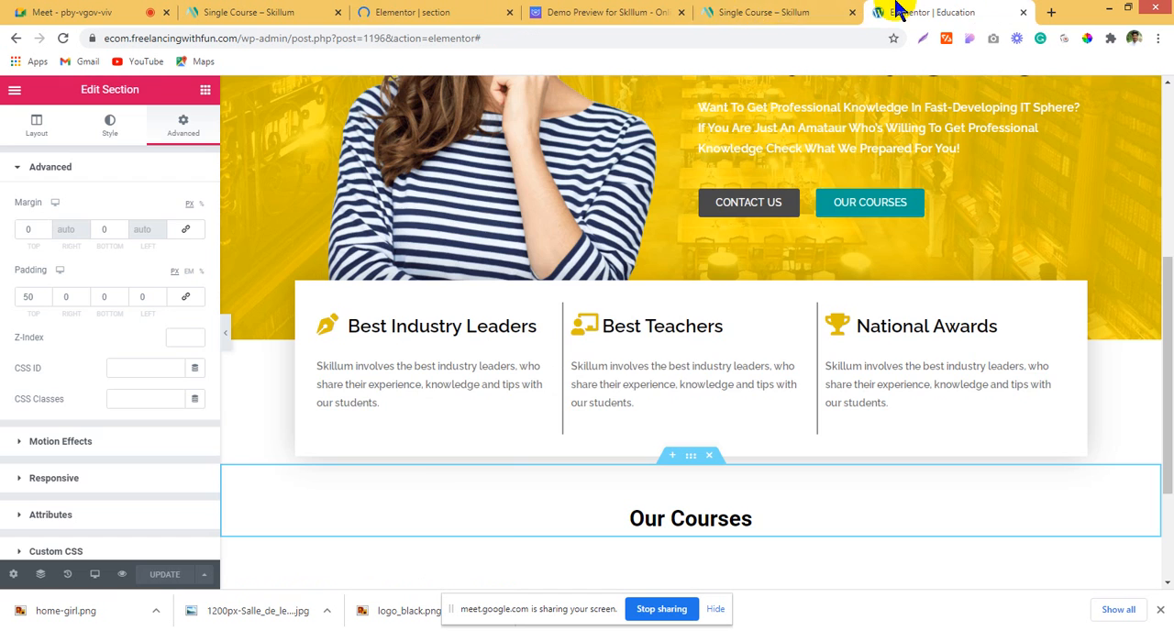
left_click(791, 11)
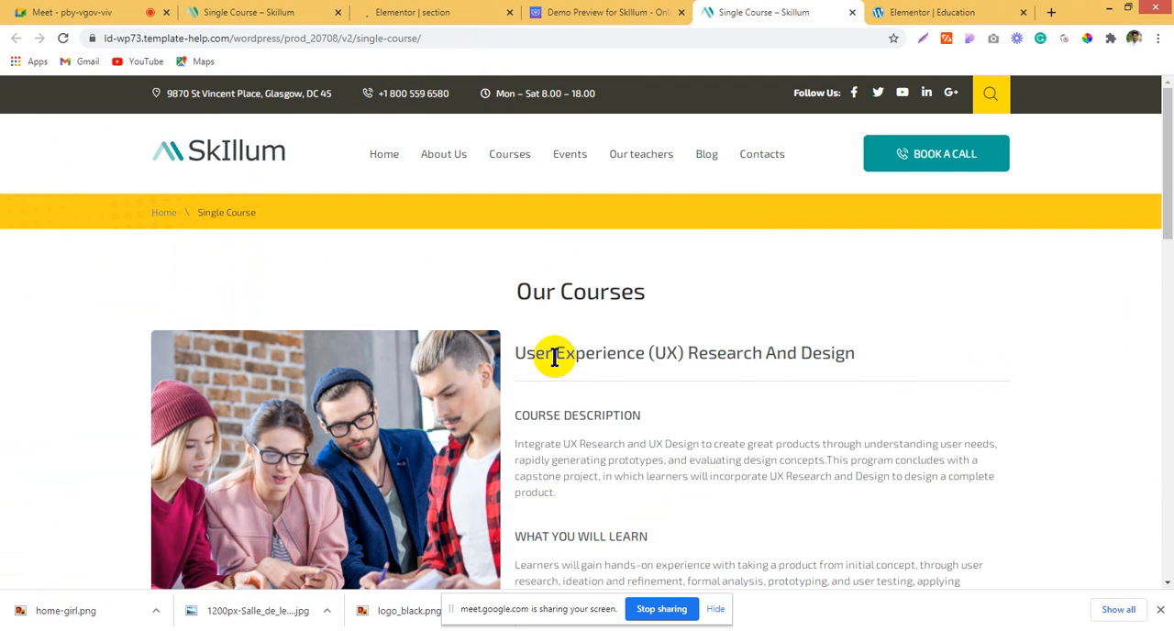
scroll(556, 354, "down", 2)
left_click(605, 12)
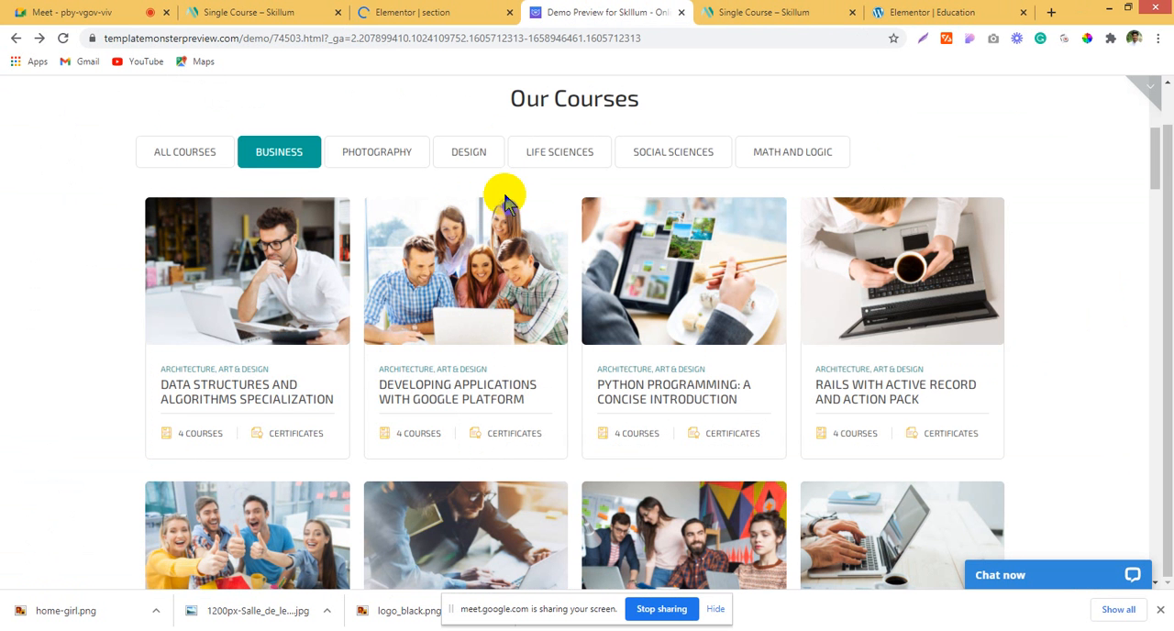
scroll(976, 307, "down", 2)
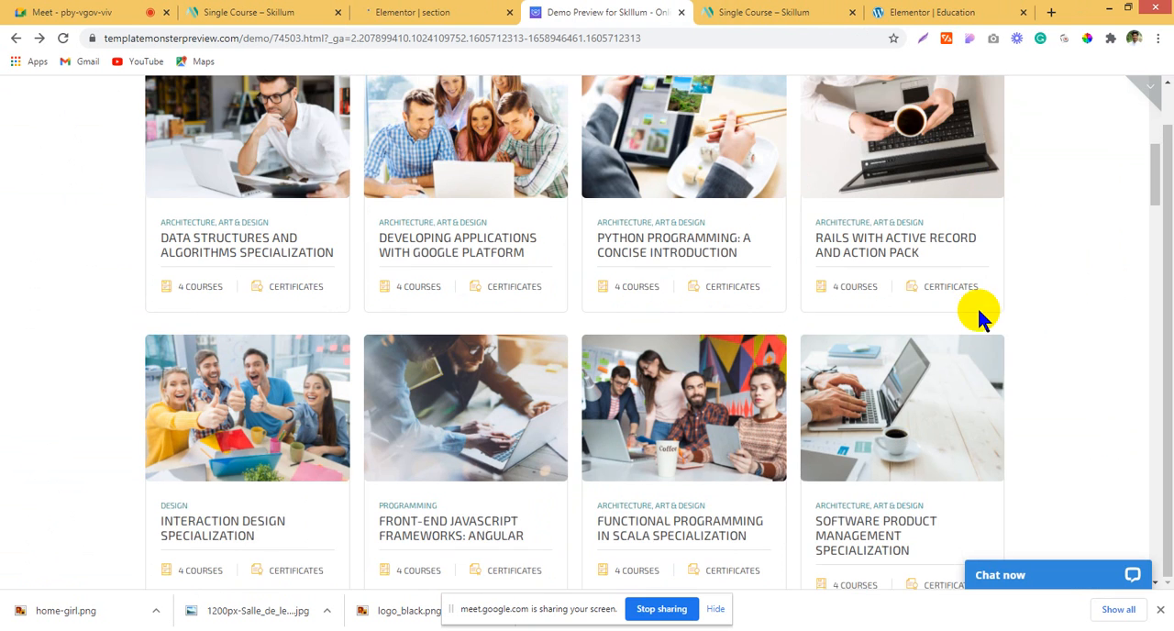
left_click(459, 10)
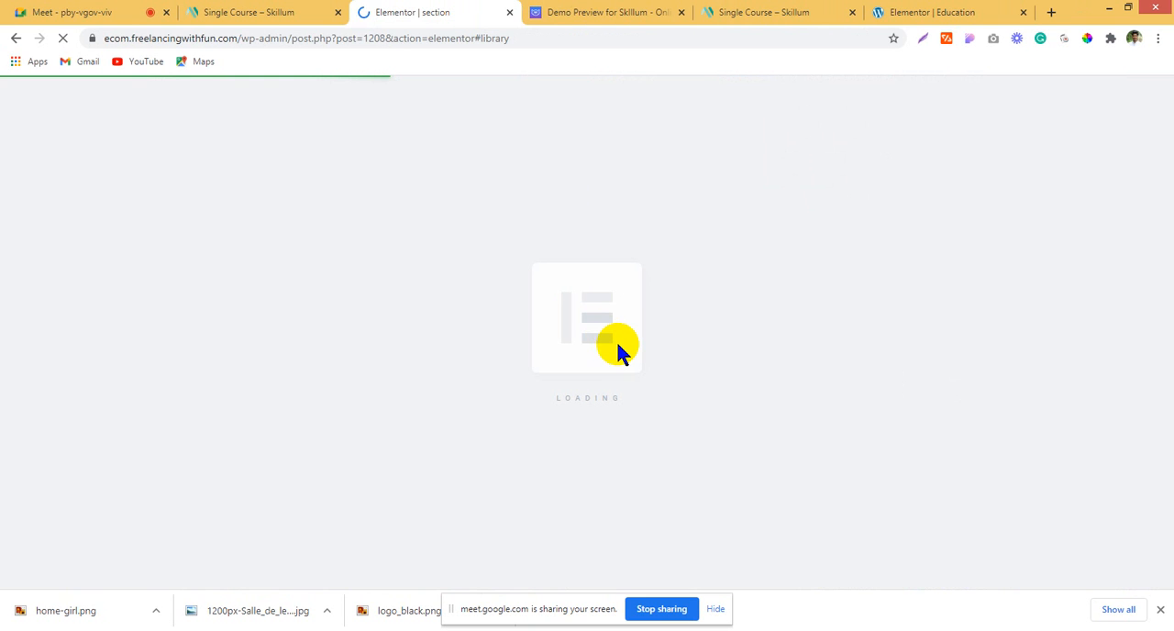
left_click(571, 10)
scroll(266, 265, "up", 1)
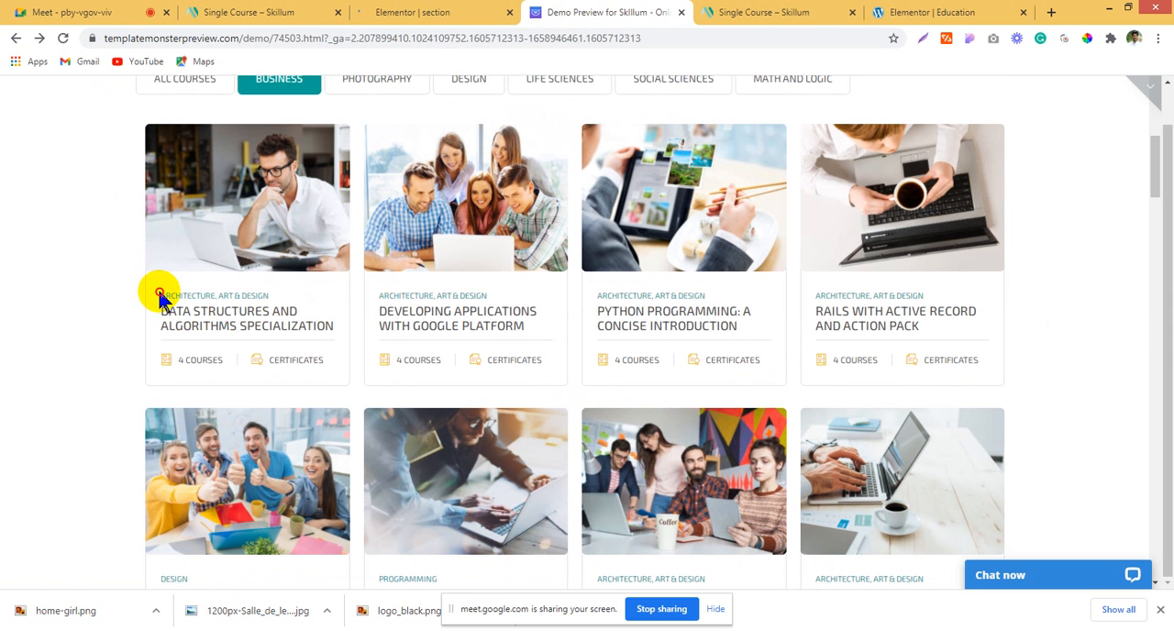
left_click_drag(159, 291, 296, 298)
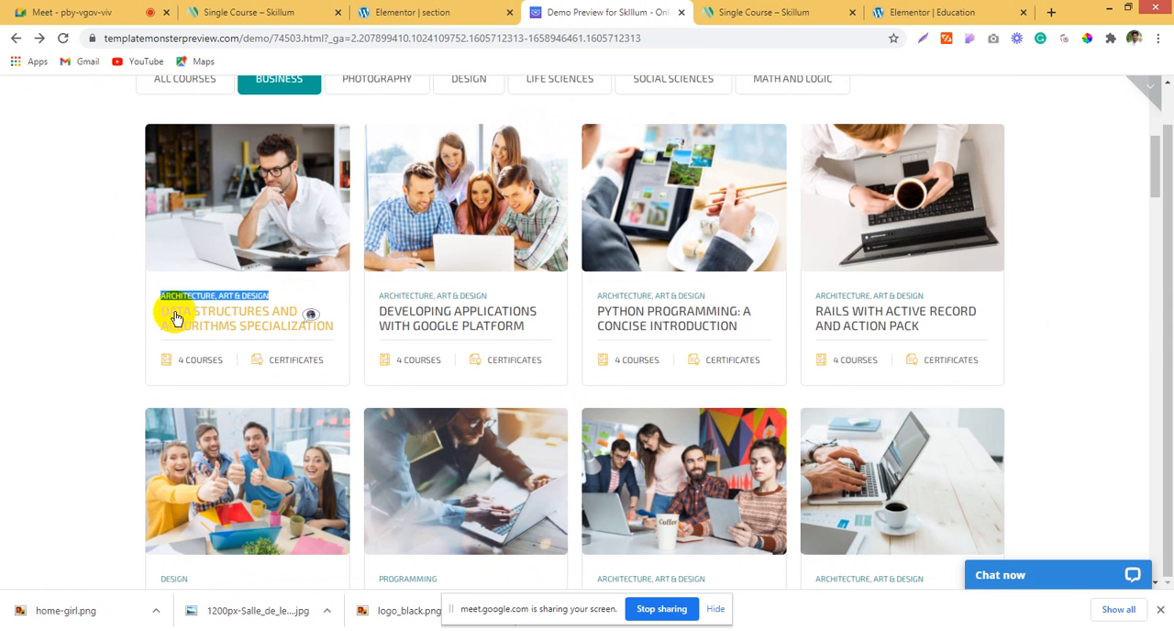
left_click(163, 367)
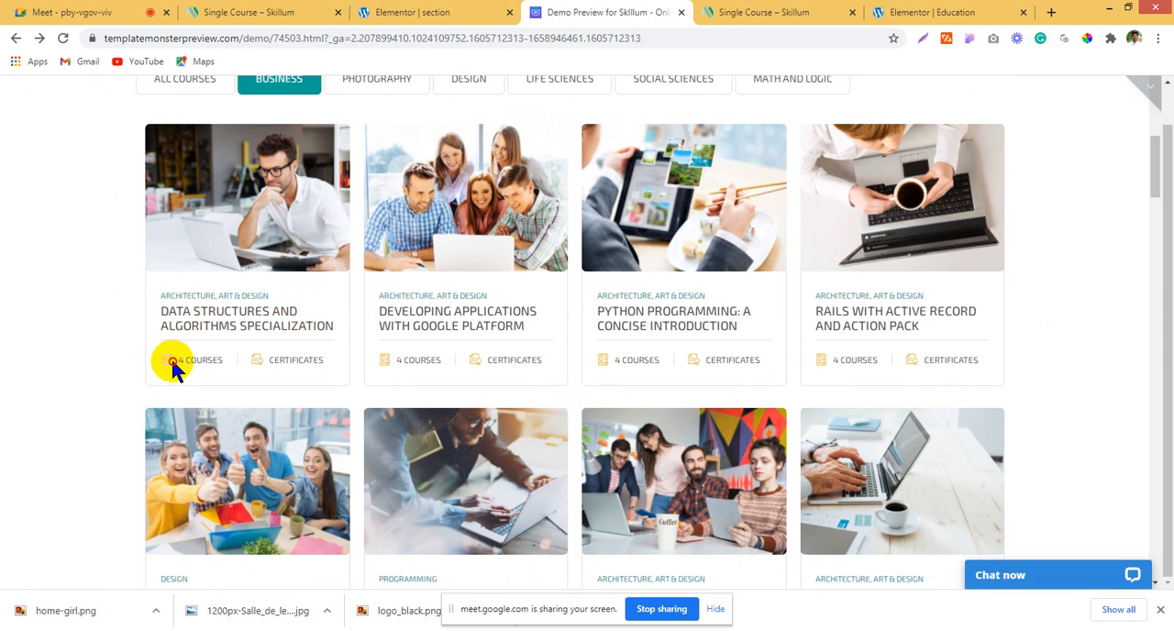
Step: Return to the new section template, dismiss the block library and add a single-column section
left_click(467, 23)
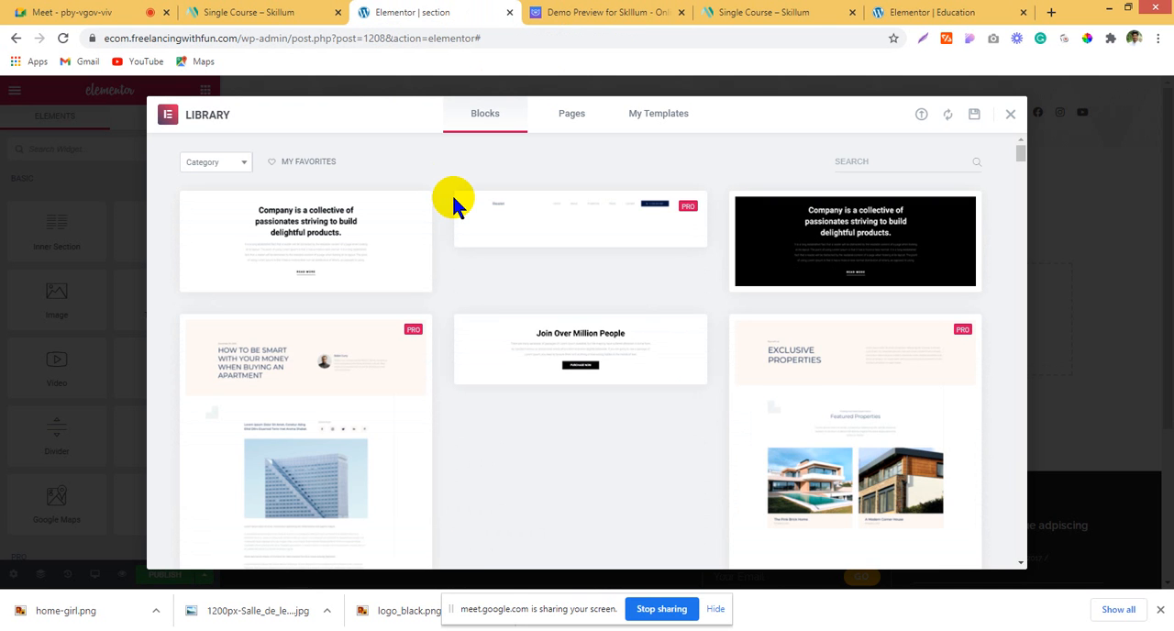
left_click(1014, 116)
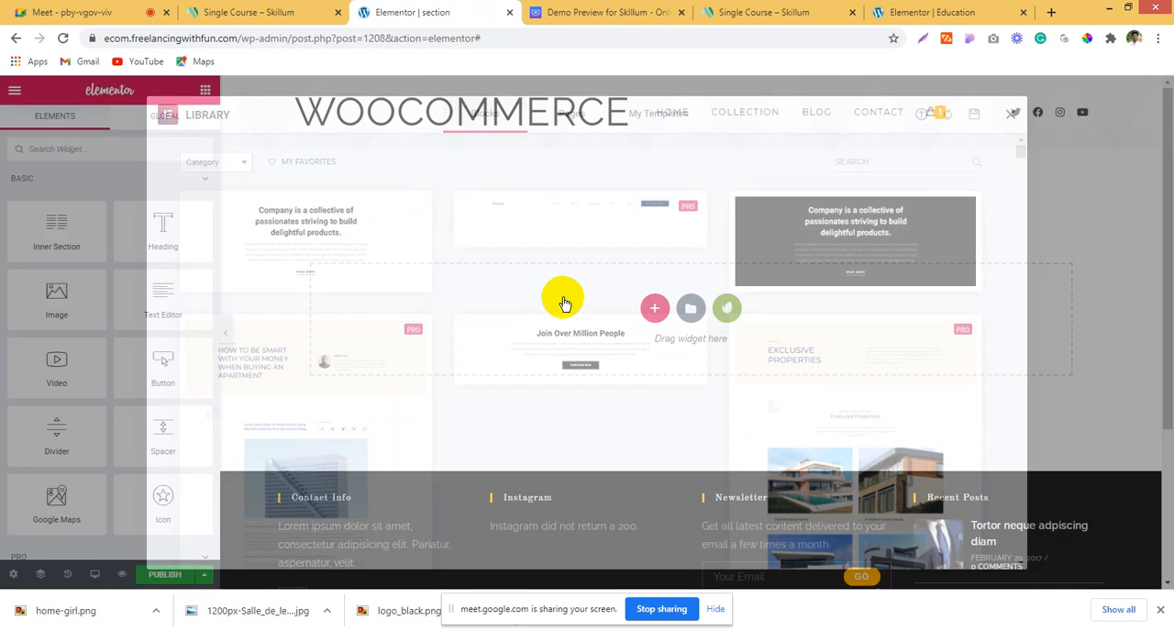
left_click(656, 308)
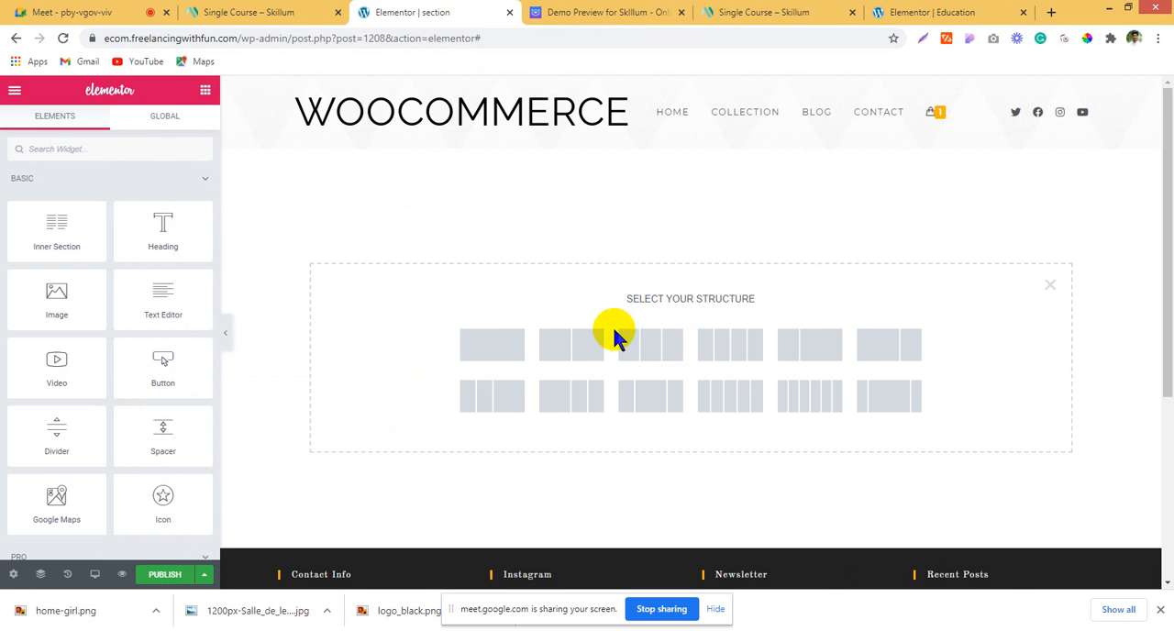
left_click(488, 345)
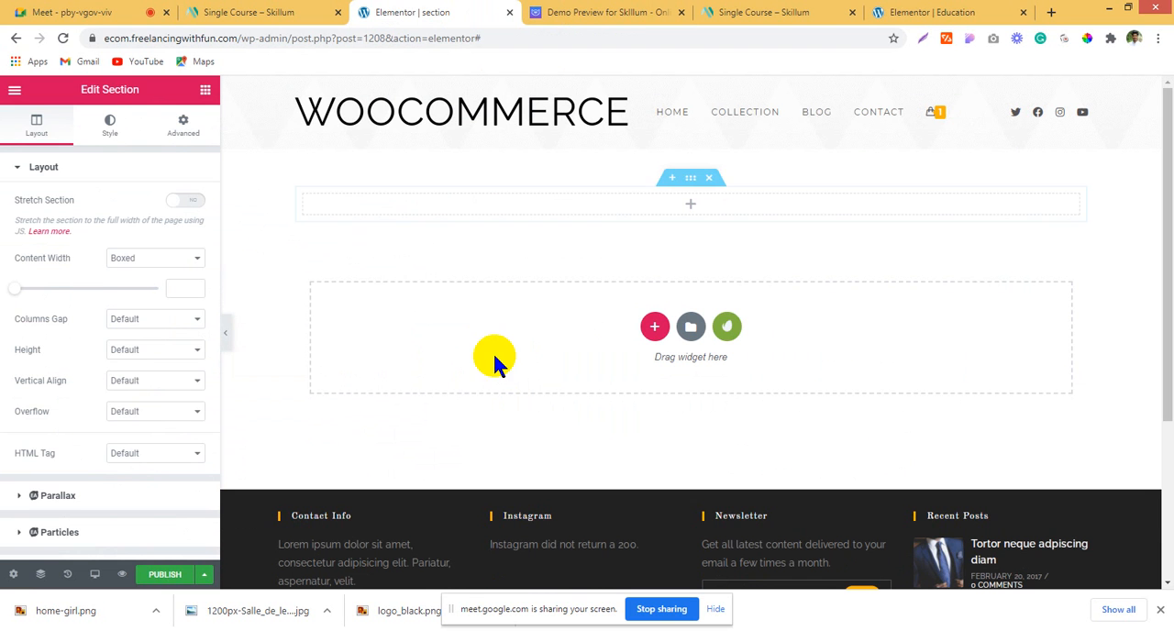
left_click(604, 211)
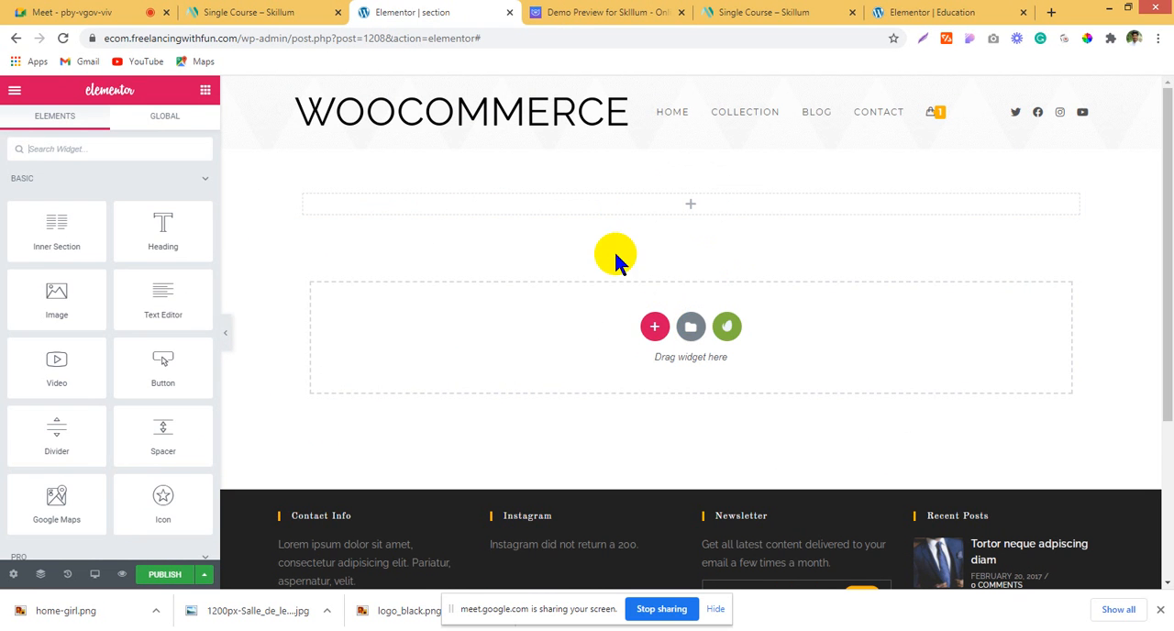
Step: Place a two-column Inner Section widget inside the new section
left_click_drag(39, 223, 334, 216)
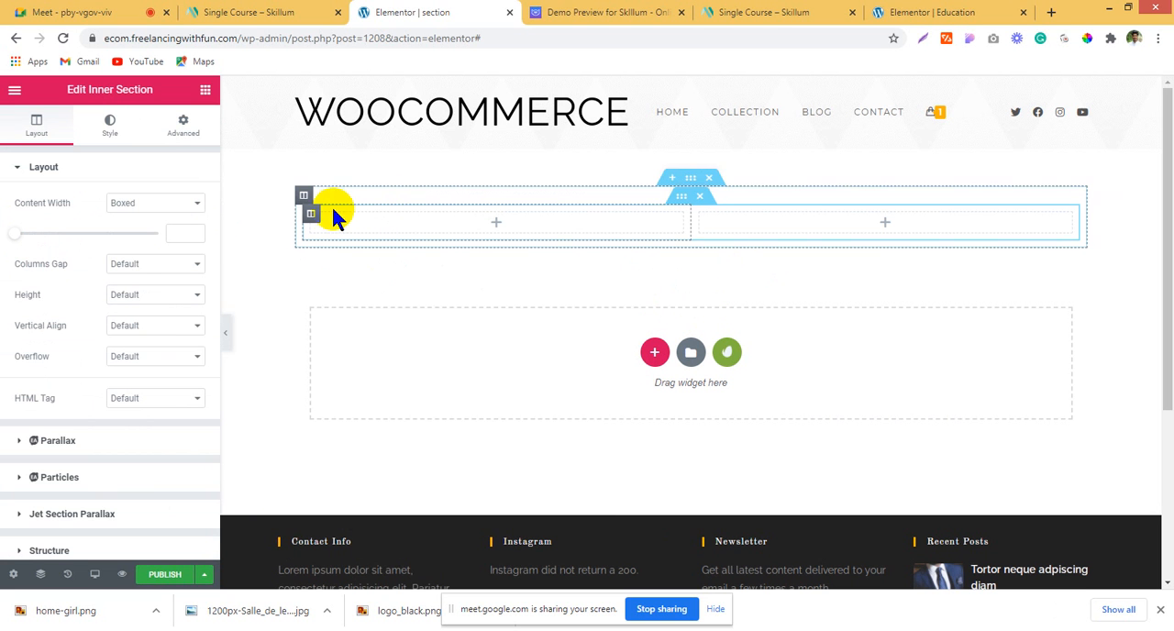
right_click(316, 218)
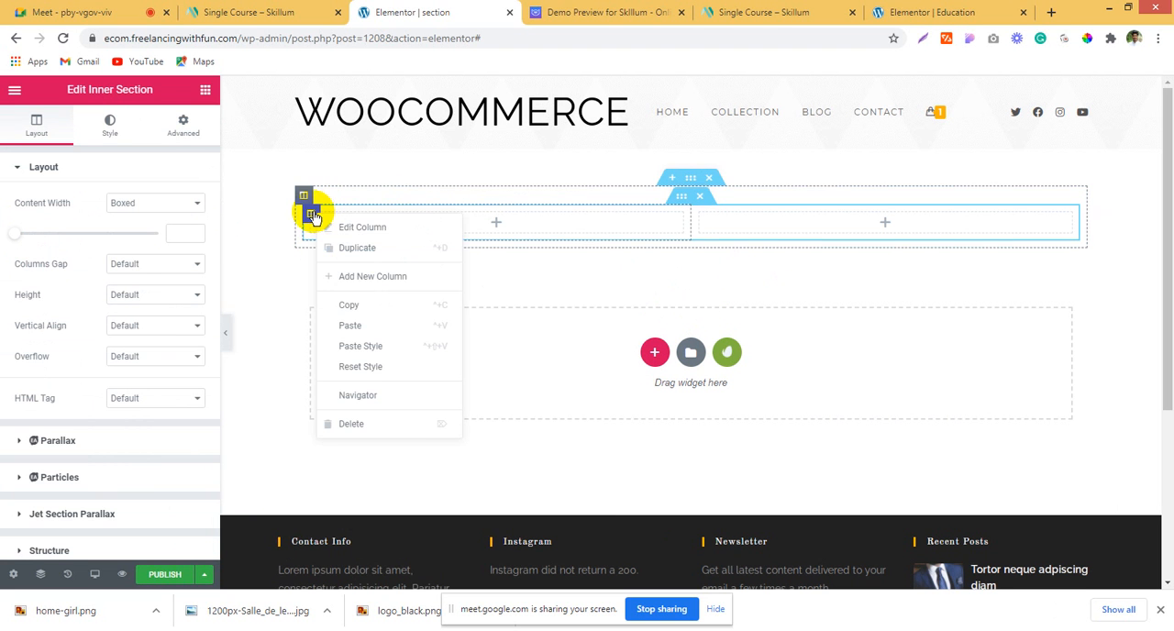
left_click(563, 218)
Step: Close the duplicate Single Course browser tab and return to the demo's Our Courses cards
left_click(300, 11)
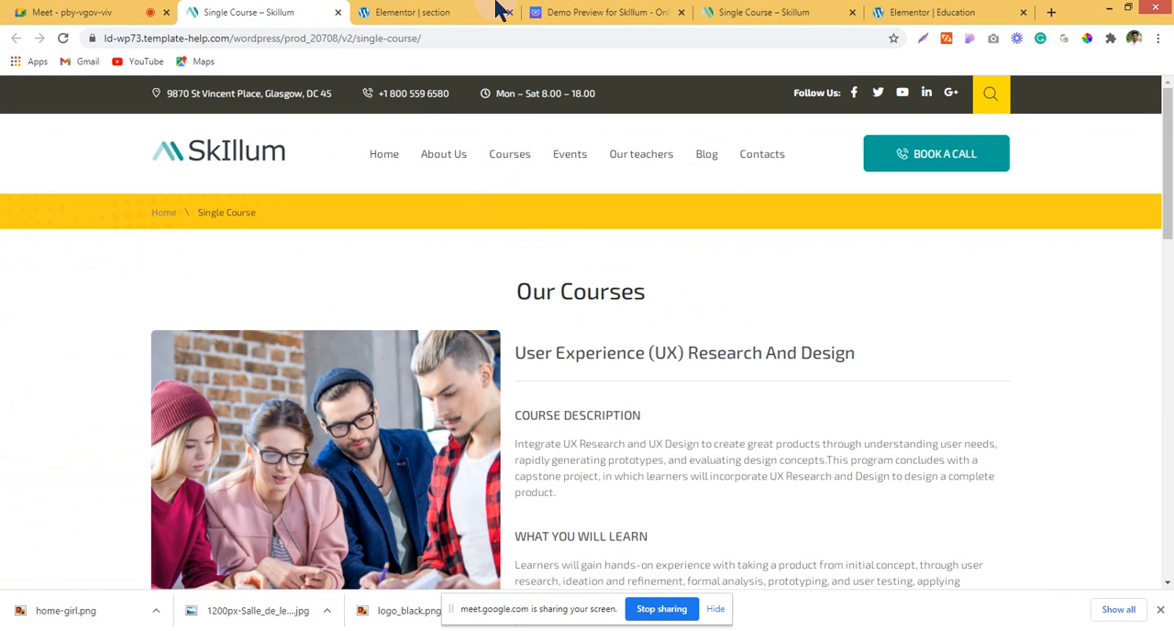
left_click(338, 12)
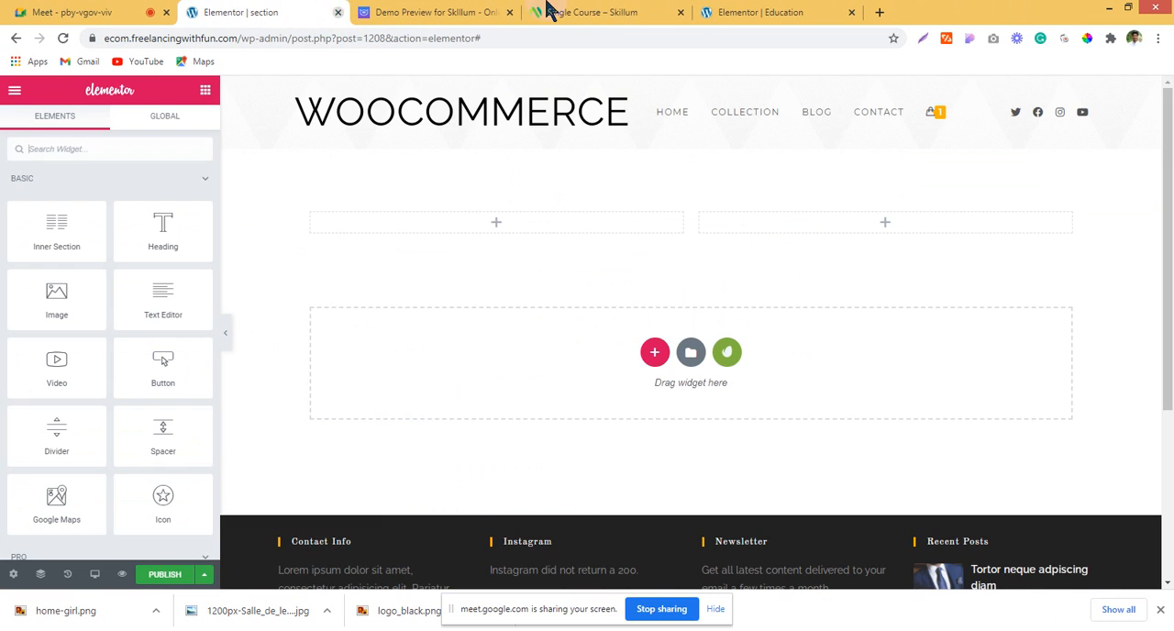
left_click(592, 11)
left_click(422, 12)
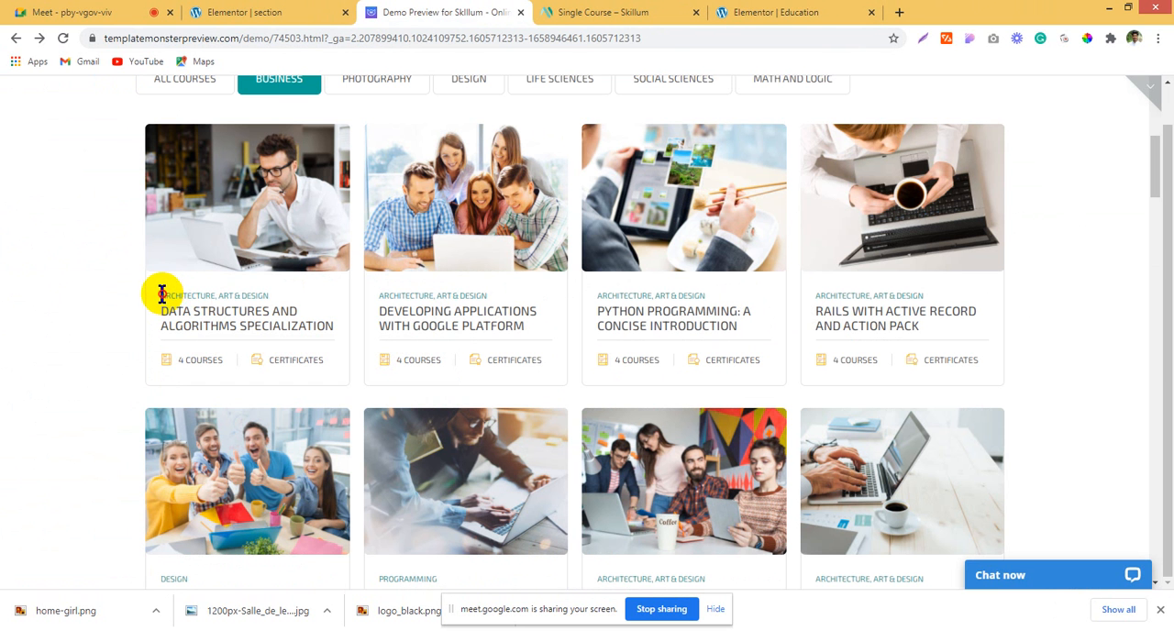
Step: Open the Data Structures and Algorithms Specialization card's photo in a new tab and save it as a JPEG
right_click(254, 209)
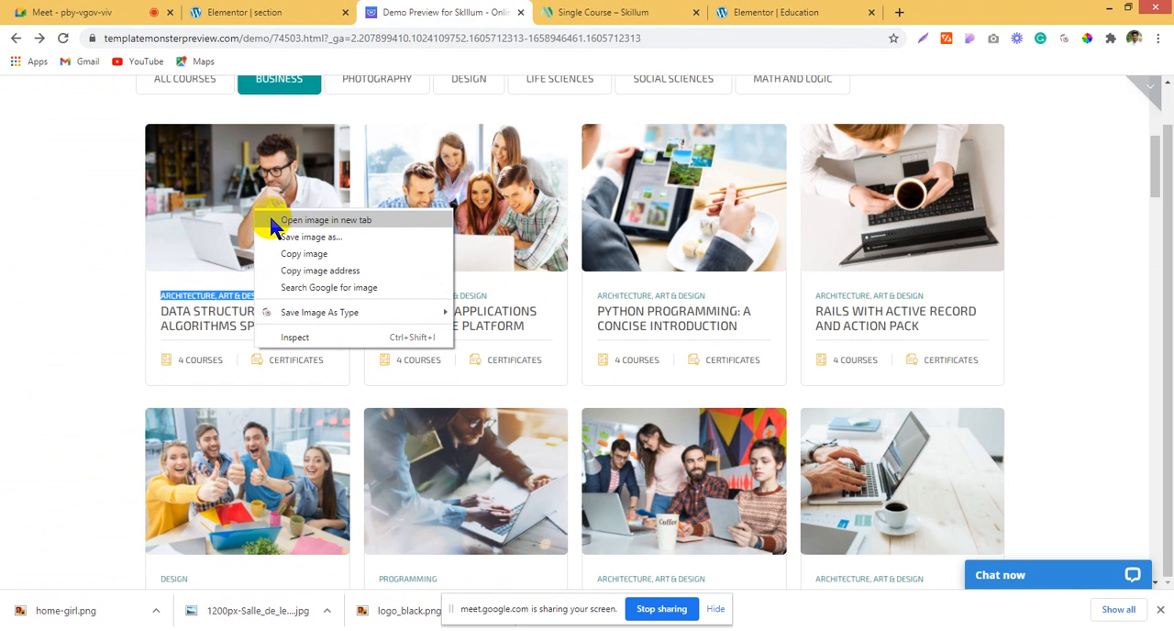
left_click(273, 220)
left_click(602, 12)
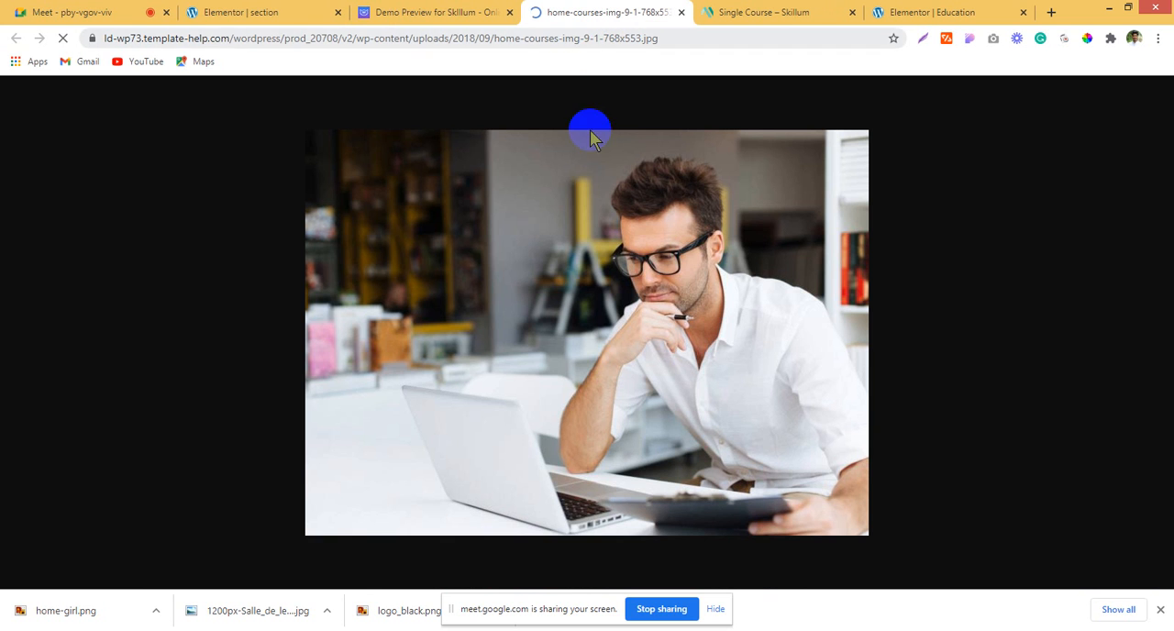
right_click(570, 309)
mouse_move(636, 392)
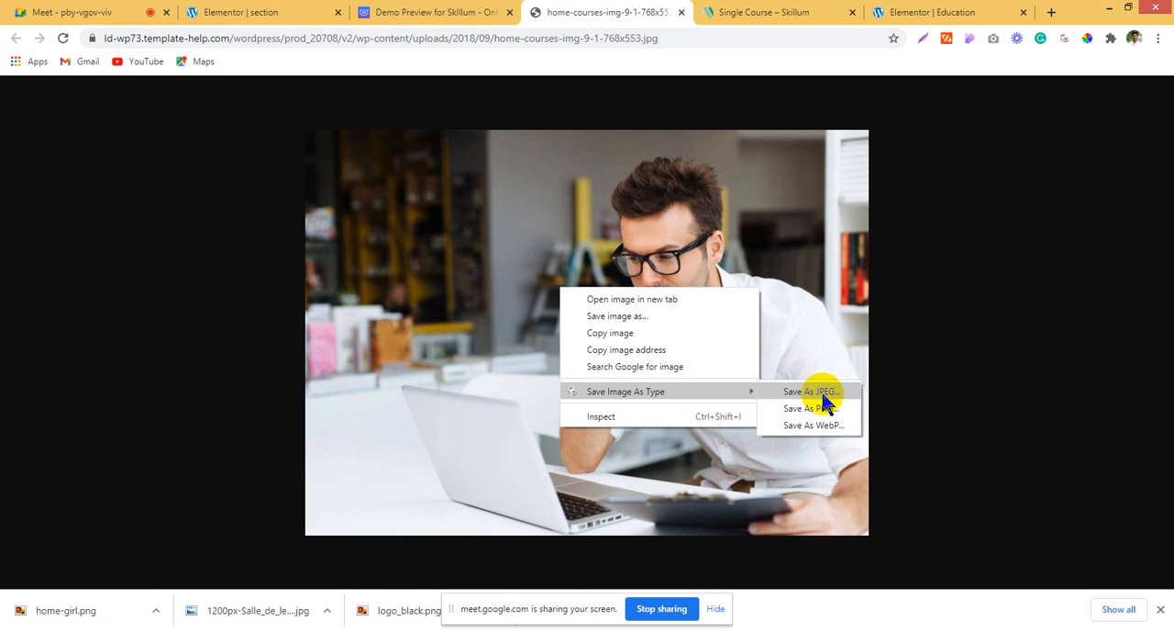
left_click(820, 391)
Step: Return to the section template and add an Image widget to the inner section's first column
left_click(458, 11)
left_click(312, 11)
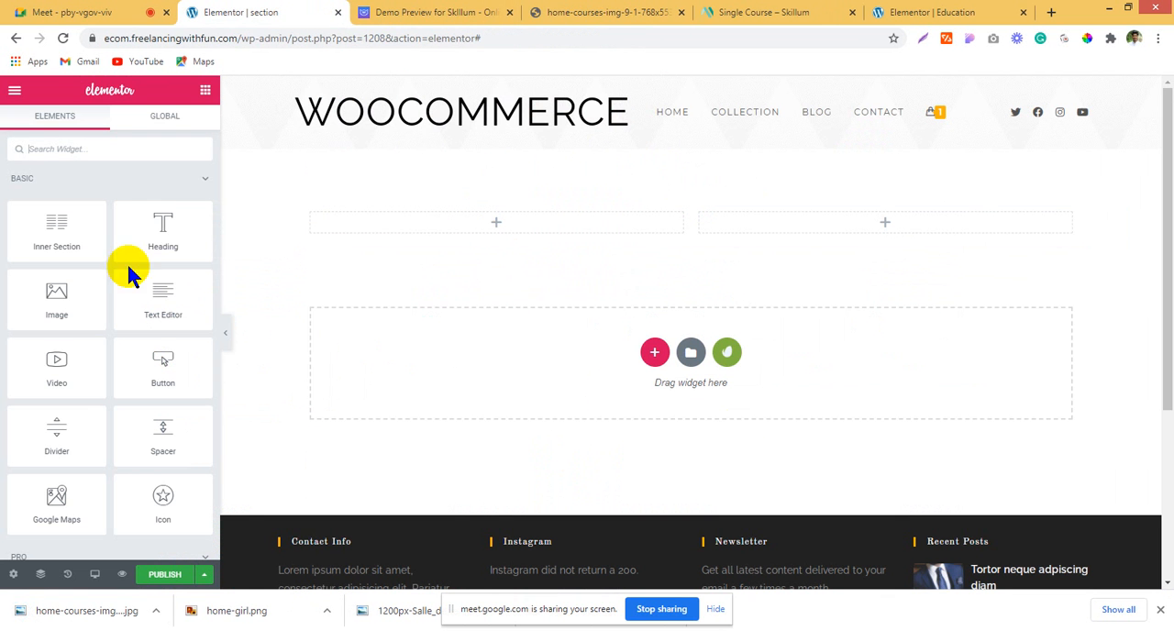
left_click_drag(56, 295, 419, 220)
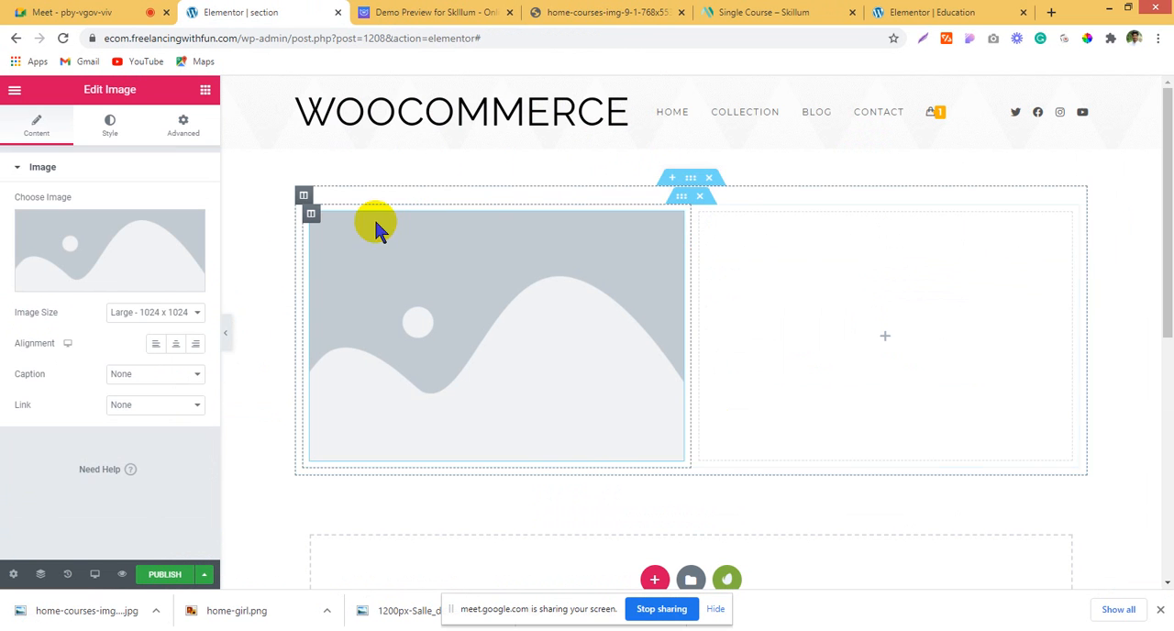
Step: Set the margin and padding of the inner section's first column to 0 on all sides
left_click(306, 195)
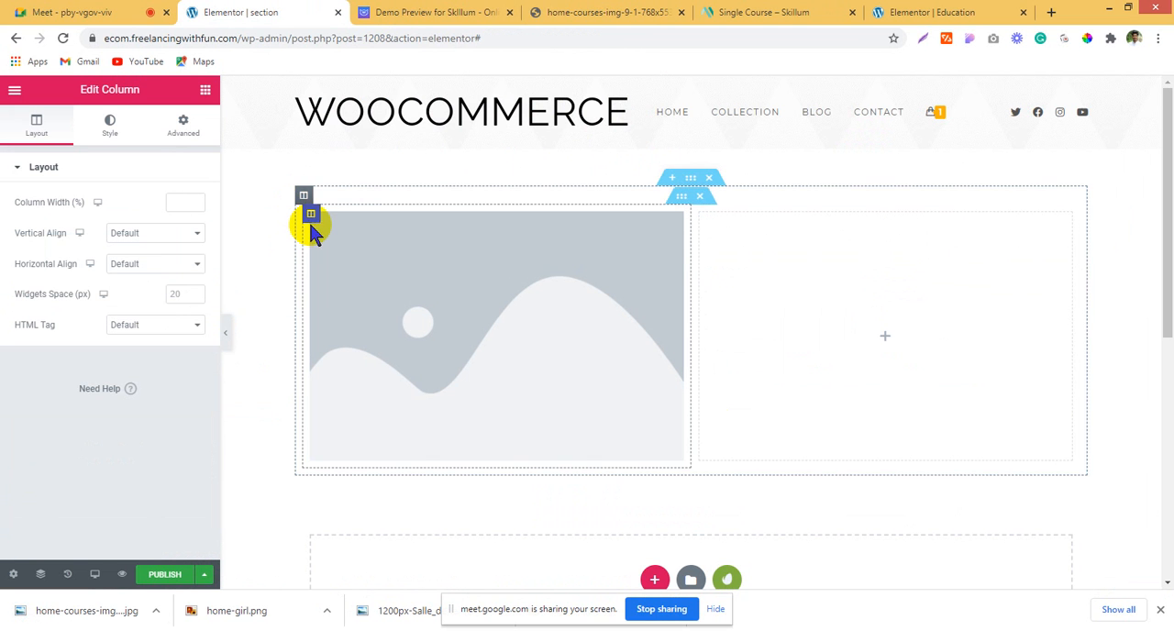
left_click(182, 126)
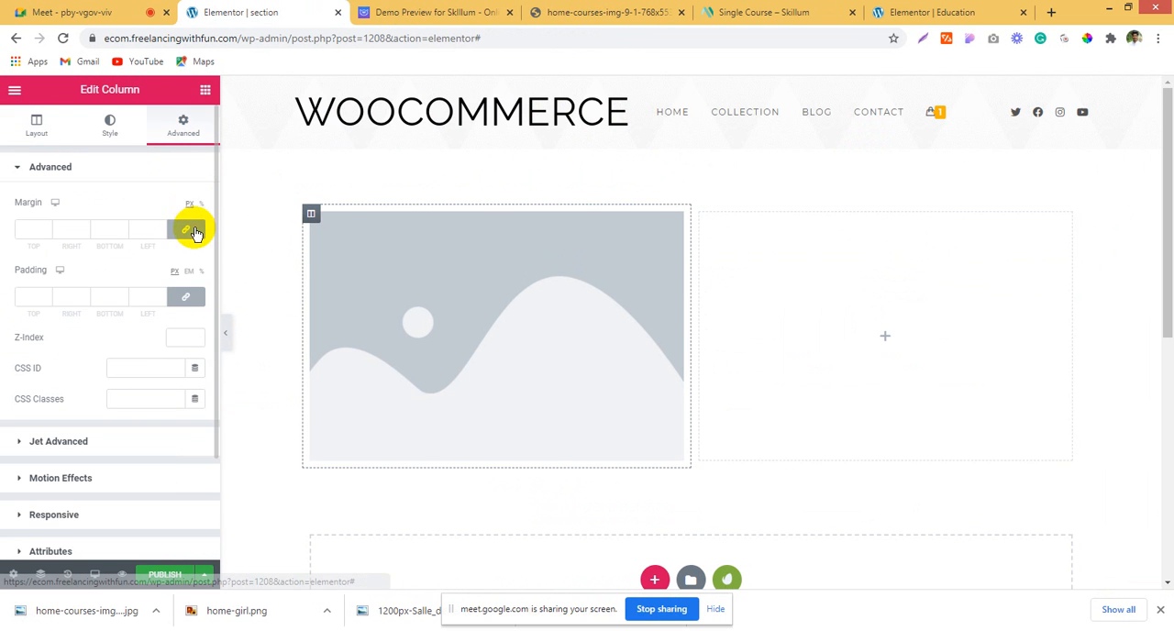
Step: Replace the placeholder in the first column's Image widget with the downloaded photo home-courses-img-9-1-768x553.jpg, uploading it to the media library
left_click(464, 289)
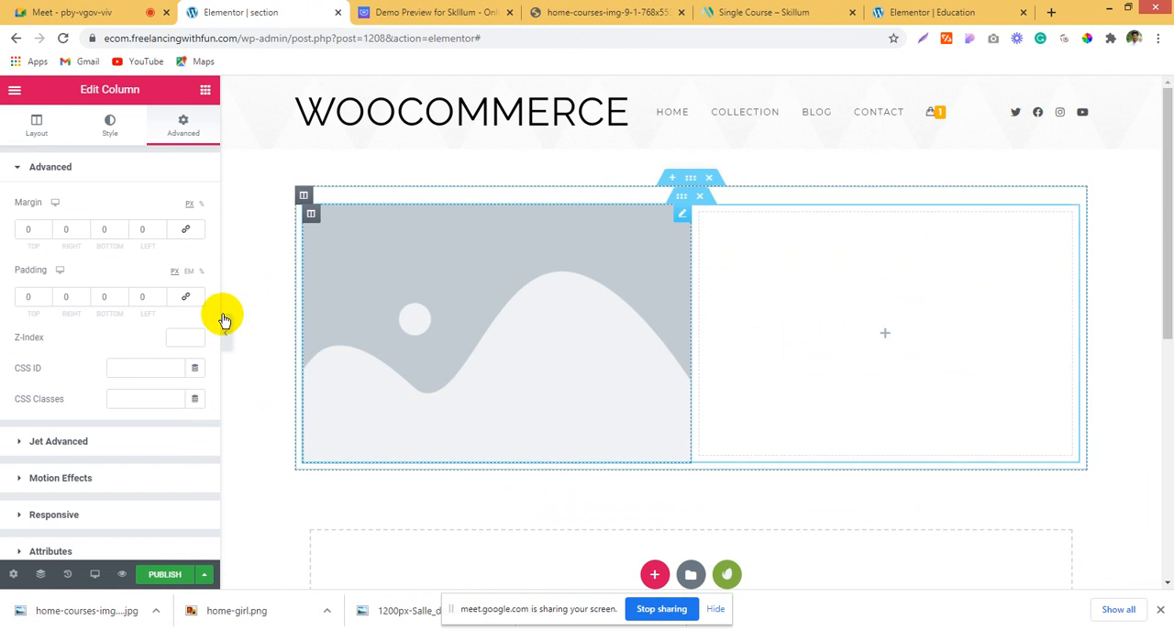
left_click(111, 265)
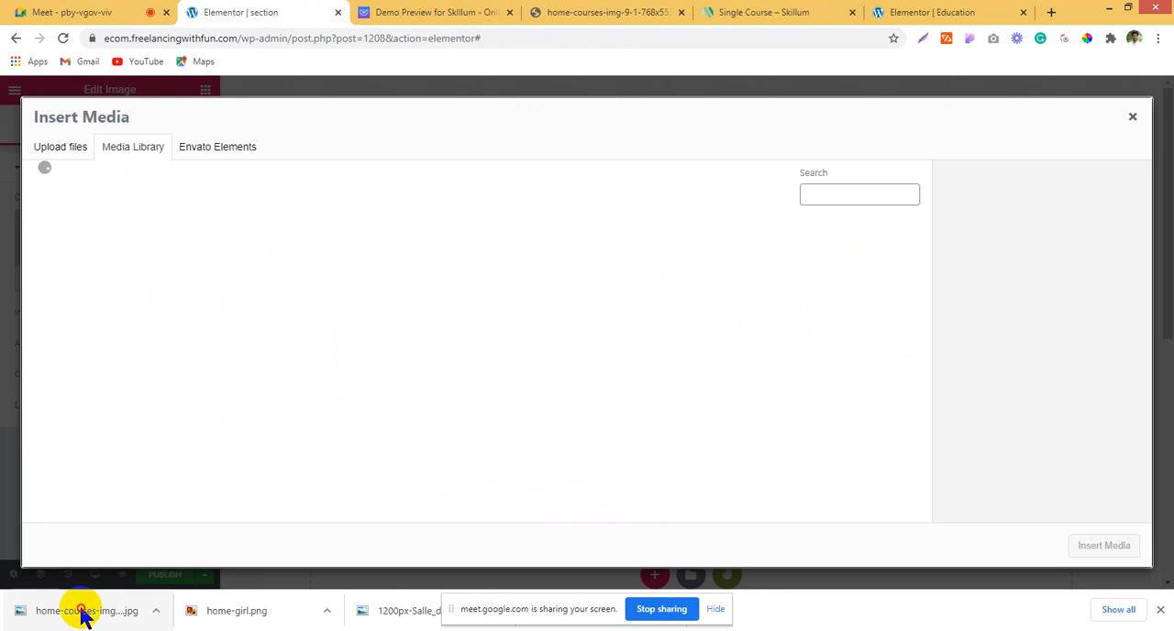
left_click_drag(82, 611, 172, 306)
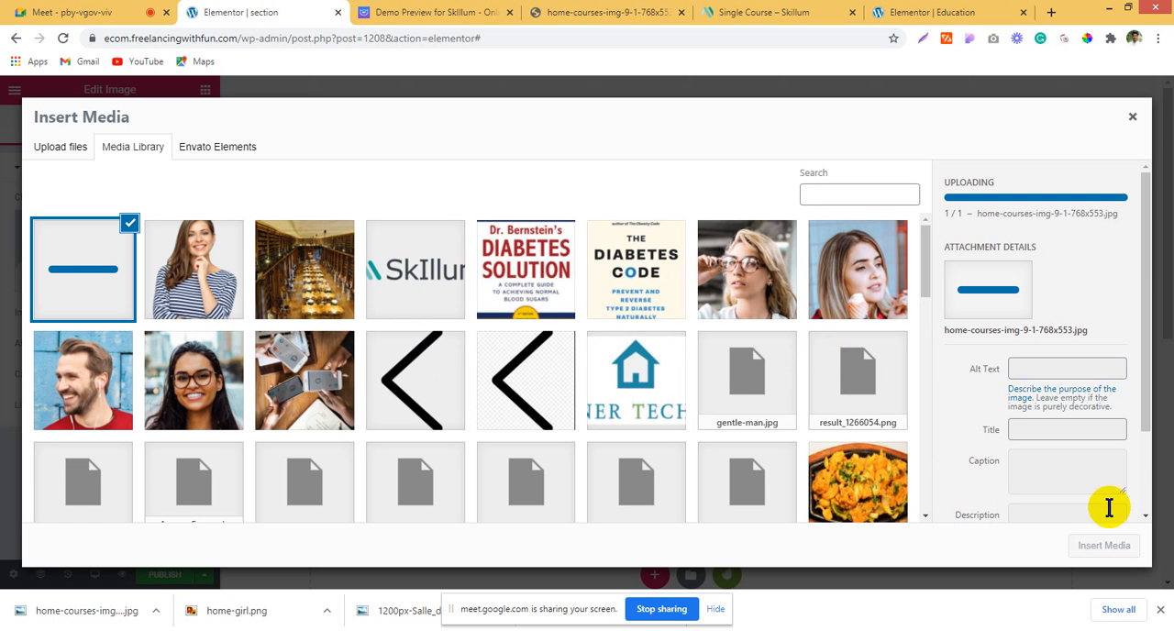
left_click(1126, 550)
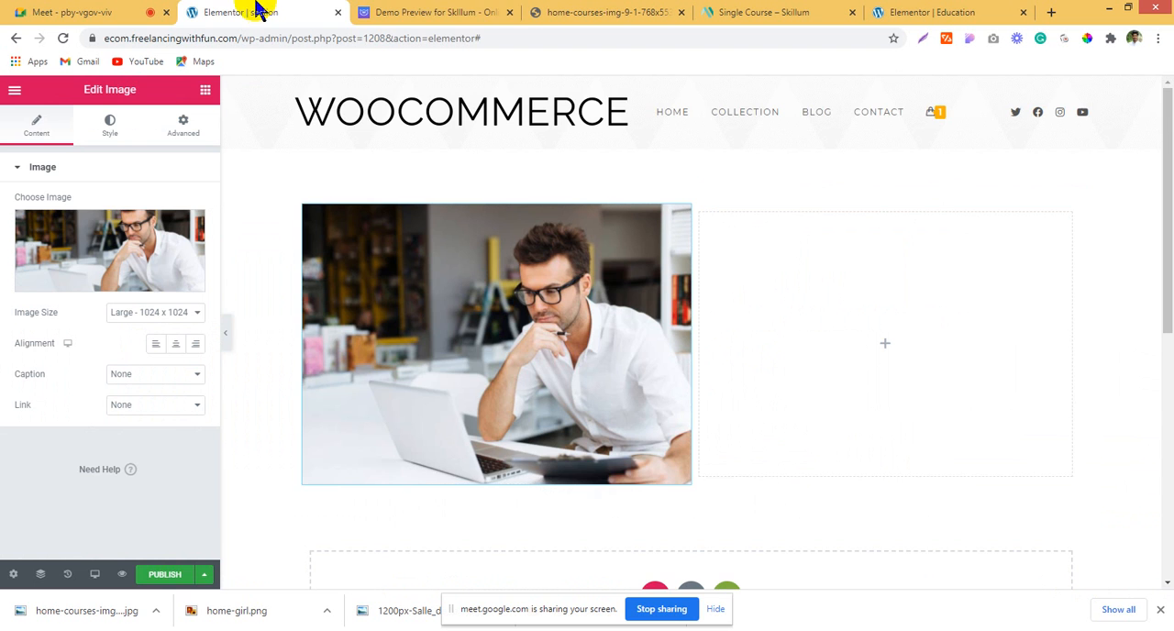
Step: Add a Heading widget below the photo with the title "ARCHITECTURE, ART & DESIGN" from the demo card
left_click(432, 11)
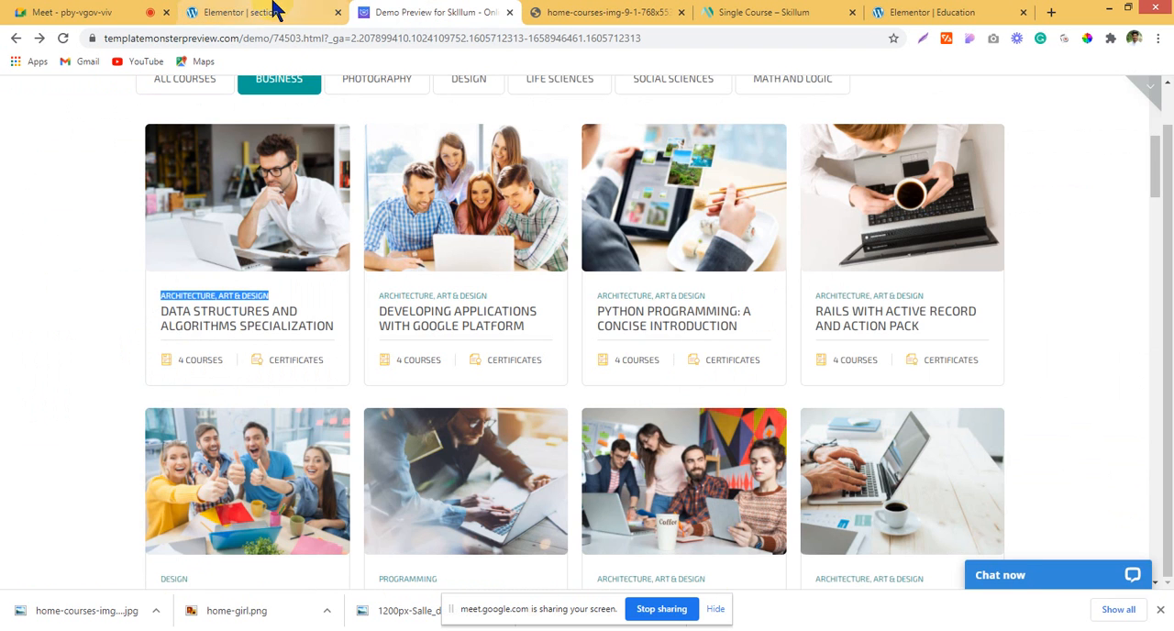
left_click(275, 12)
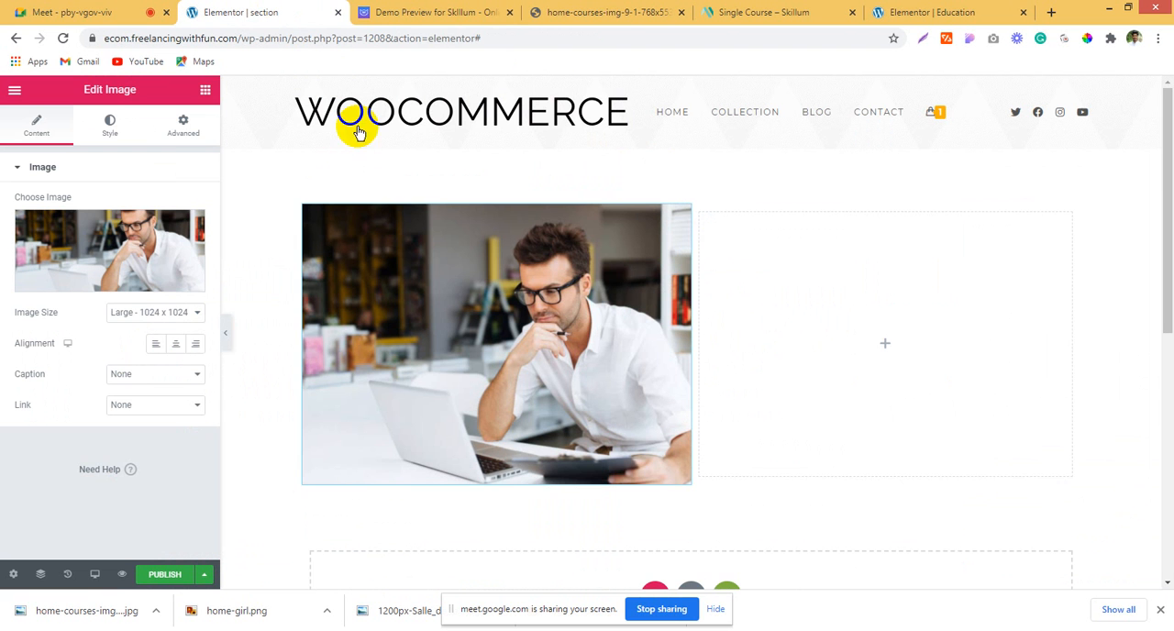
left_click(205, 91)
left_click_drag(162, 230, 367, 463)
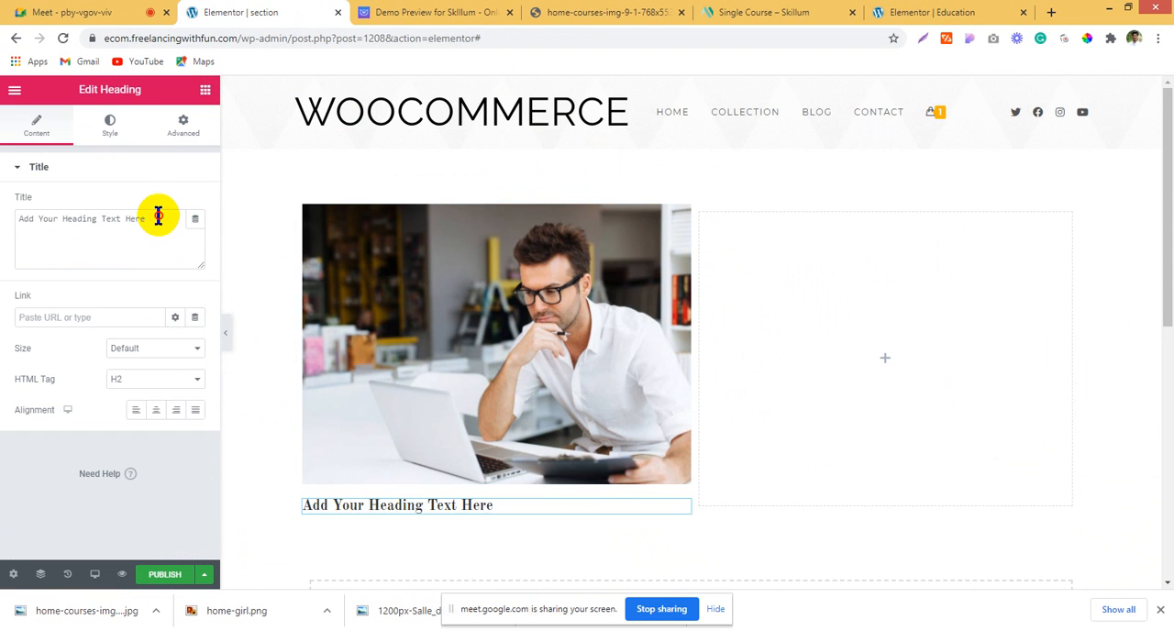
left_click_drag(157, 218, 4, 220)
type("ARCHITECTURE, ART & DESIGN")
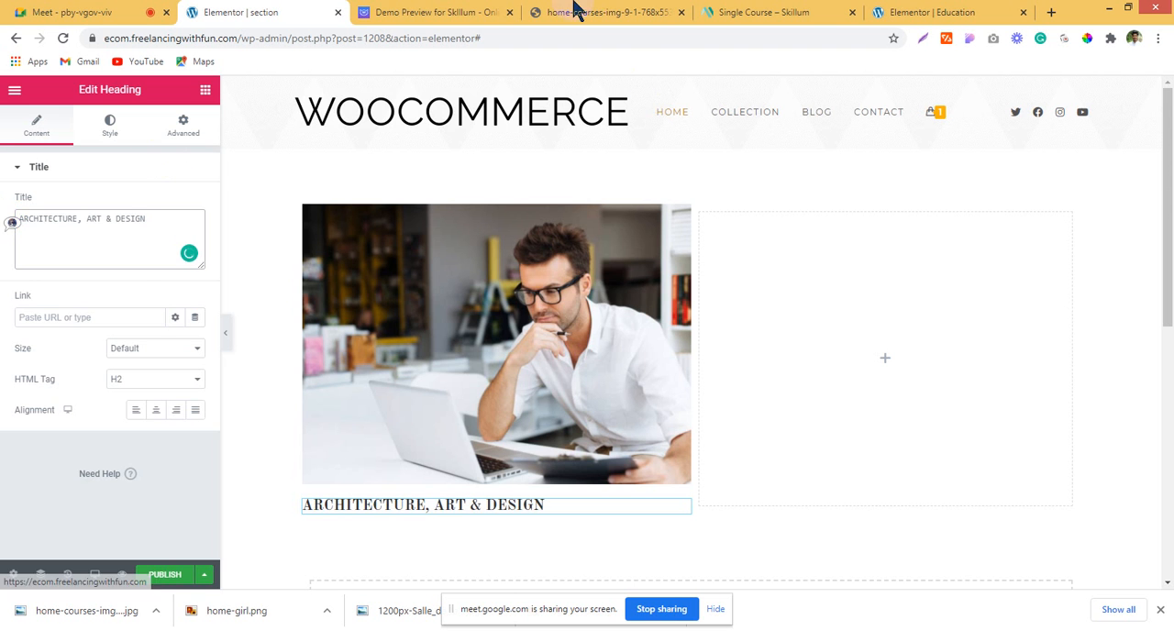
Step: Close the course photo's browser tab and copy the title "DATA STRUCTURES AND ALGORITHMS SPECIALIZATION" from the demo's first card
left_click(450, 9)
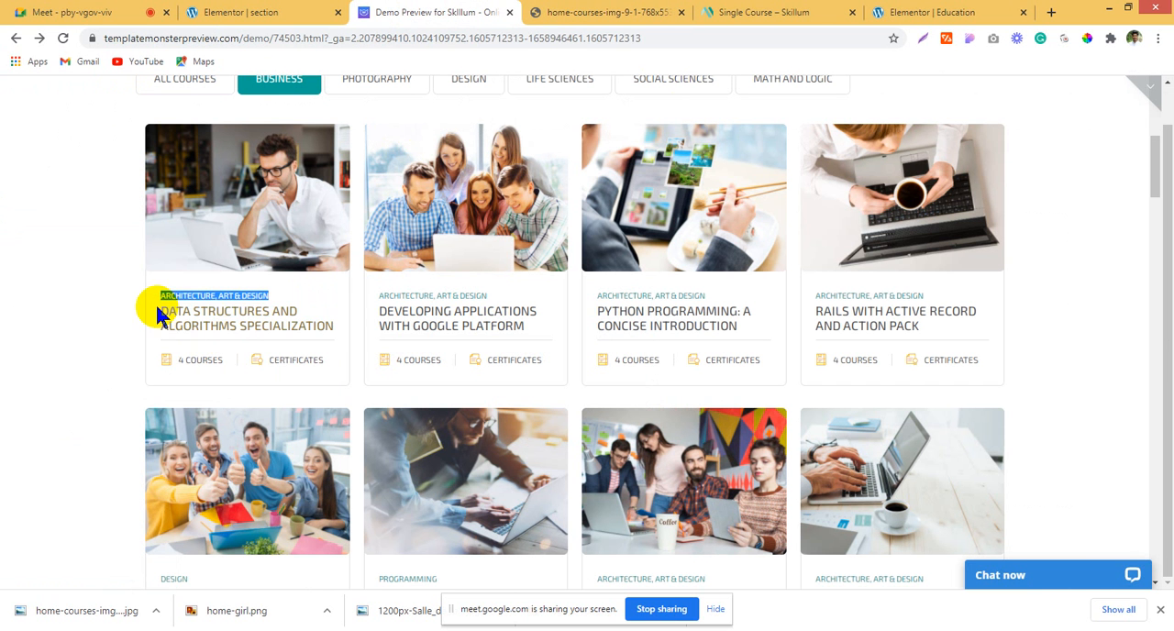
left_click_drag(157, 309, 335, 333)
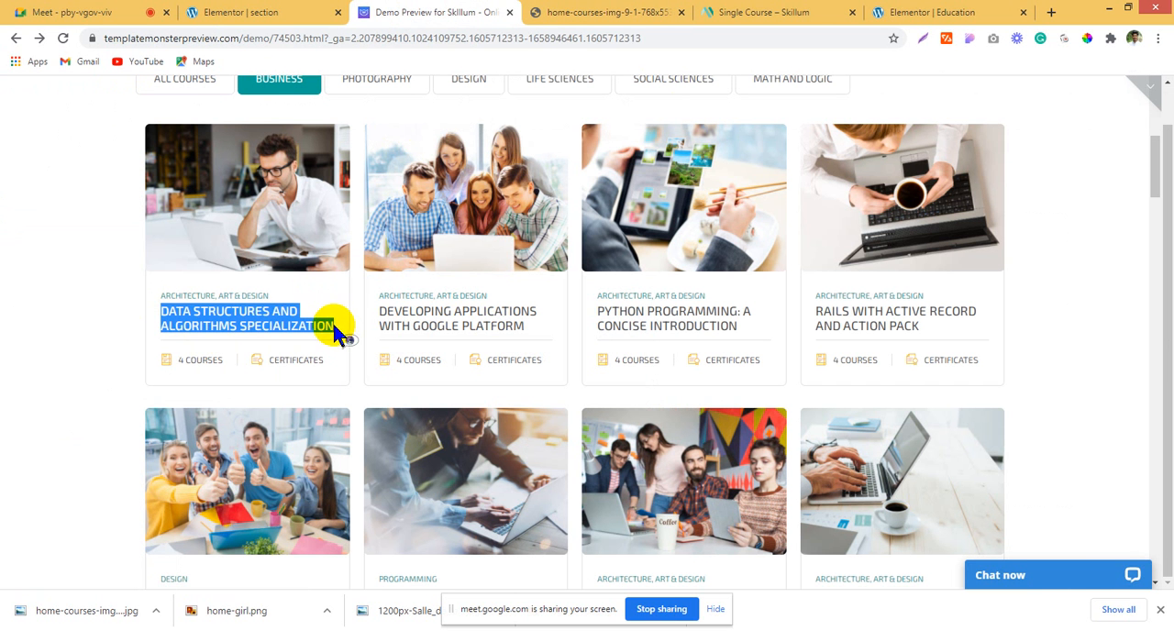
left_click(1, 290)
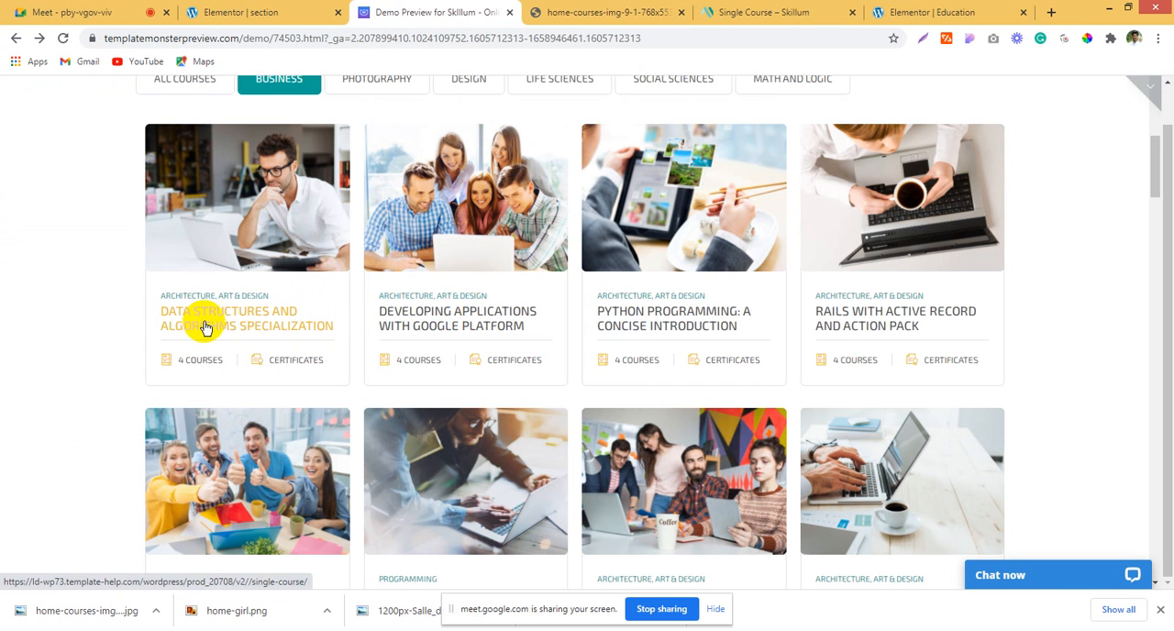
left_click(563, 11)
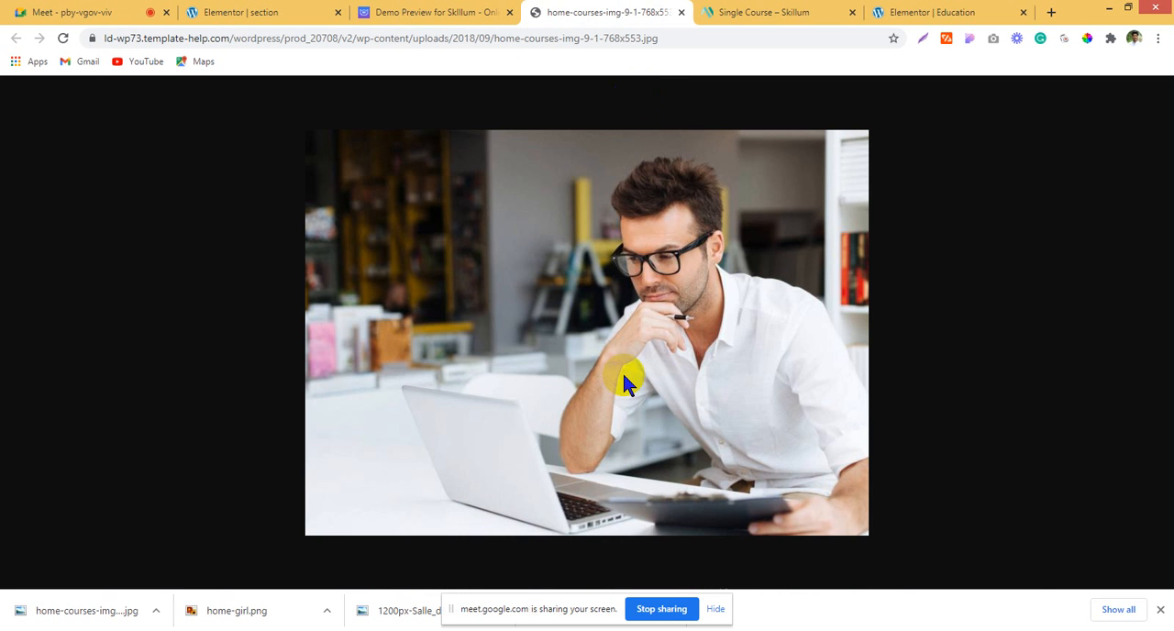
left_click(680, 12)
left_click(668, 13)
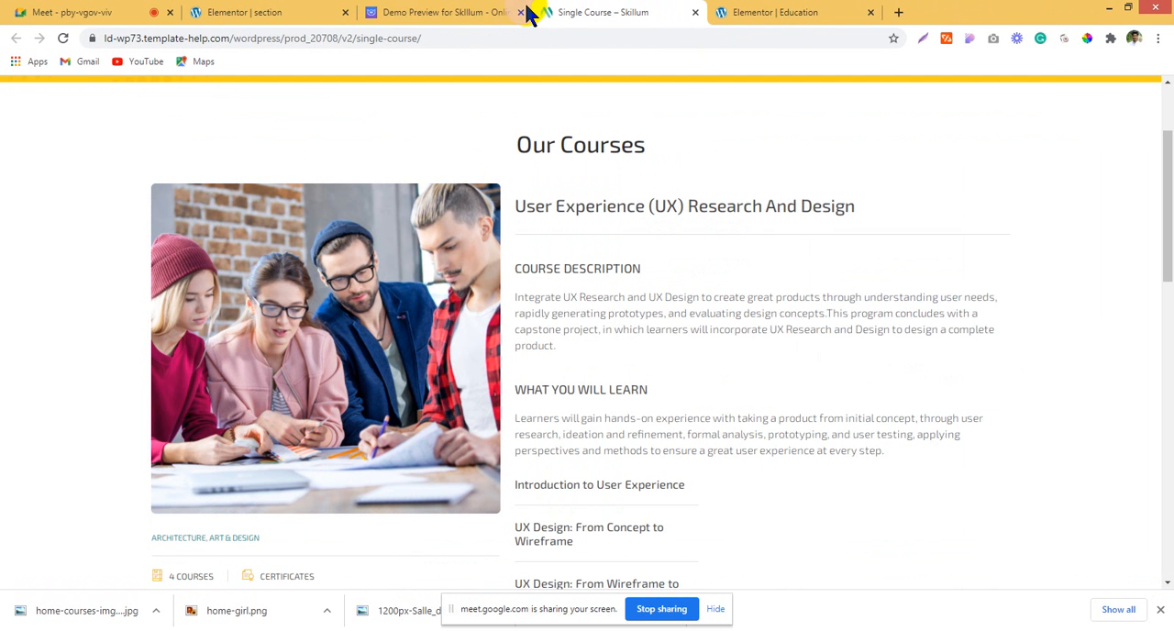
left_click(459, 11)
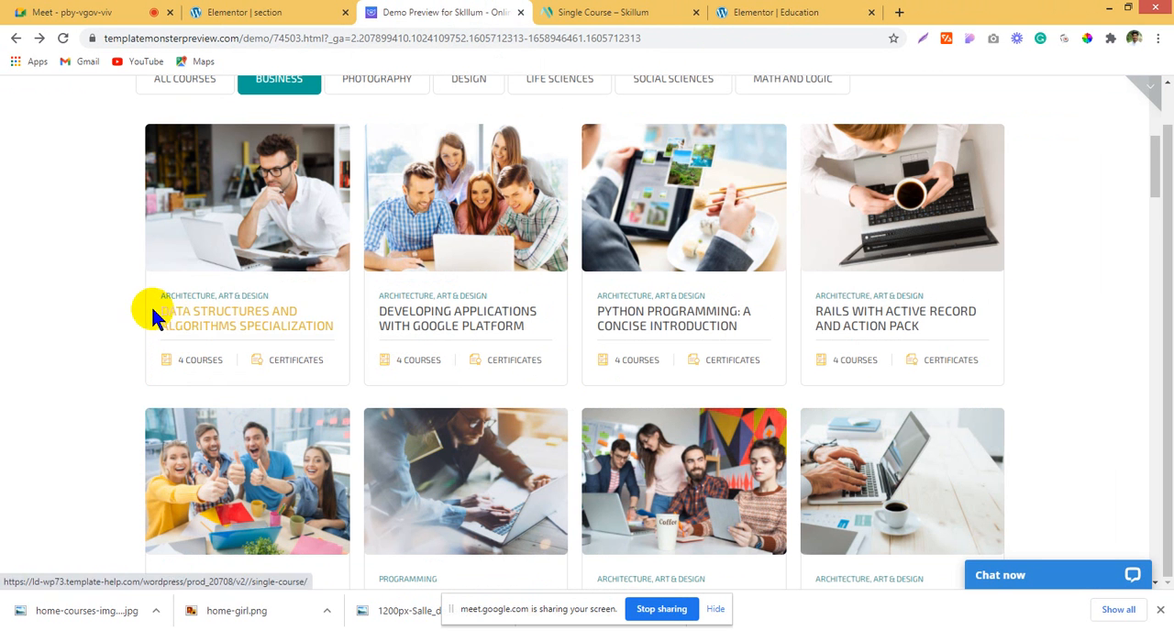
left_click_drag(154, 312, 337, 324)
key("ctrl+c")
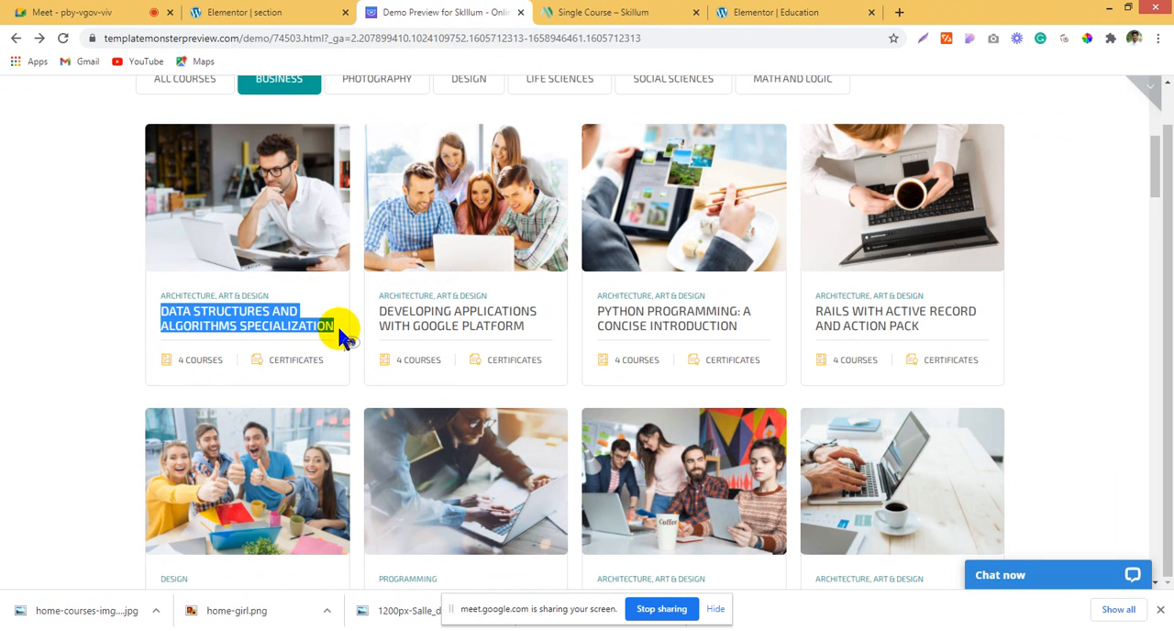
Step: Duplicate the heading in the section template and change the copy's title to "DATA STRUCTURES AND ALGORITHMS SPECIALIZATION"
left_click(551, 11)
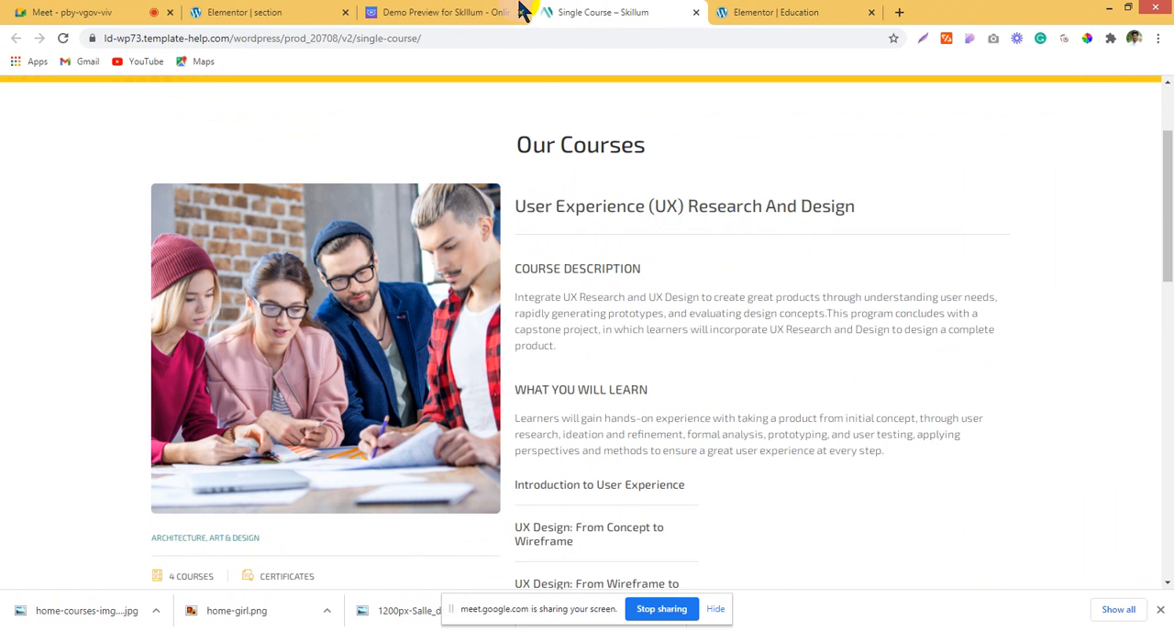
left_click(275, 11)
right_click(474, 499)
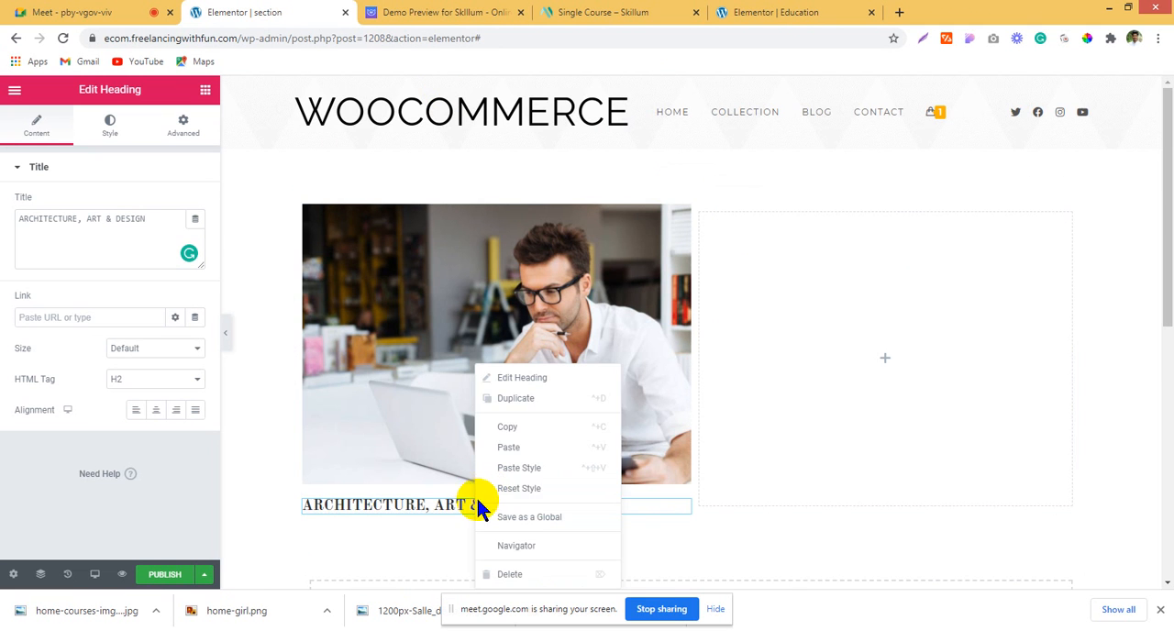
left_click(519, 401)
scroll(511, 431, "down", 2)
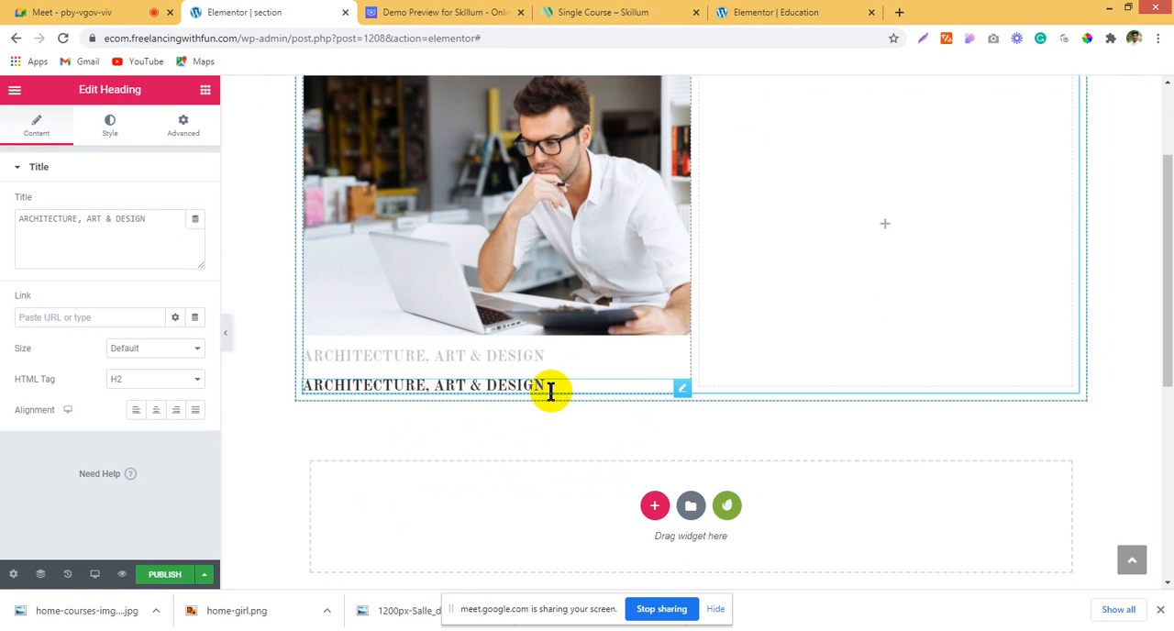
left_click_drag(167, 224, 2, 221)
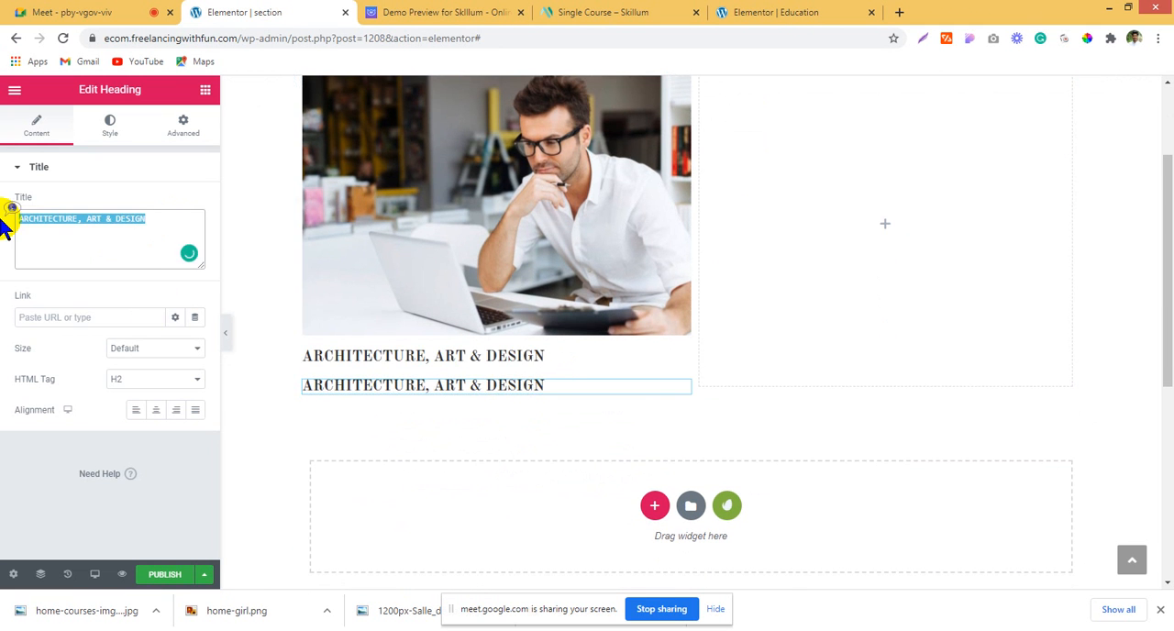
key("ctrl+v")
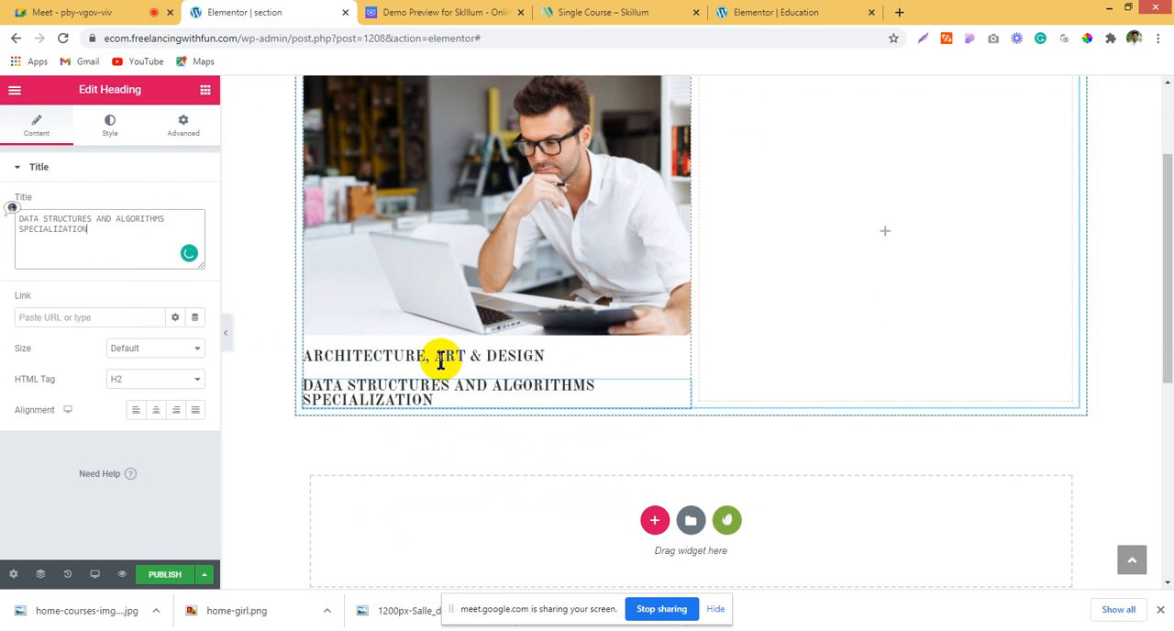
Step: Set the text color of the "ARCHITECTURE, ART & DESIGN" heading to the light blue preset #6EC1E4
left_click(333, 356)
left_click(110, 125)
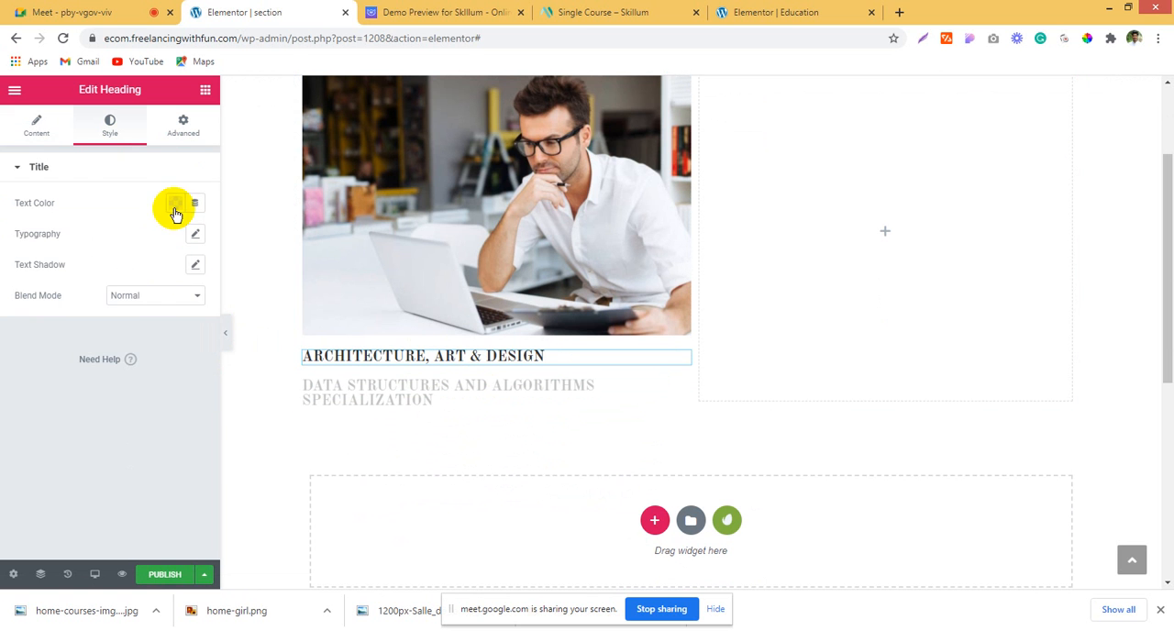
left_click(175, 203)
left_click(185, 291)
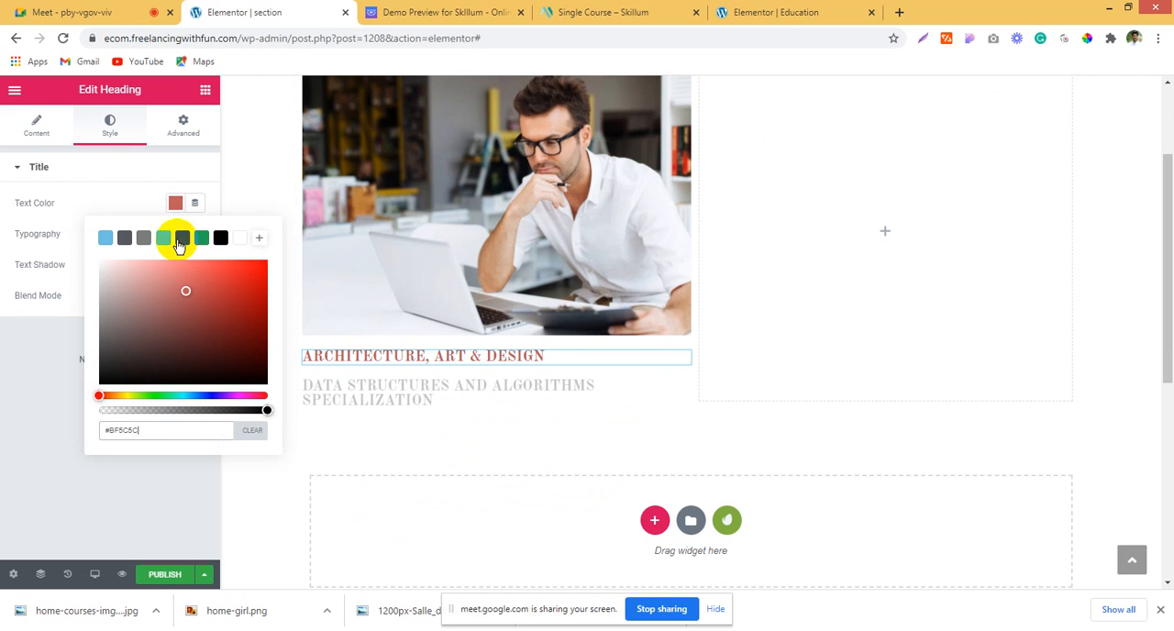
left_click(105, 238)
left_click(37, 268)
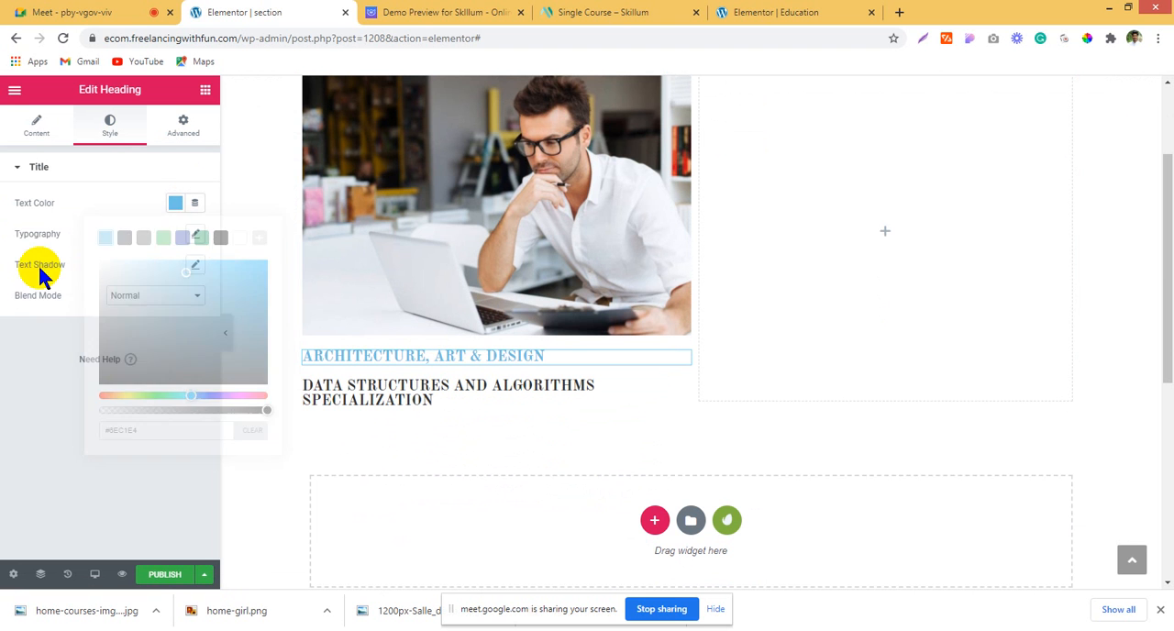
Step: Set the typography of the "ARCHITECTURE, ART & DESIGN" heading to weight 500 and size 14 px
left_click(191, 234)
left_click(122, 360)
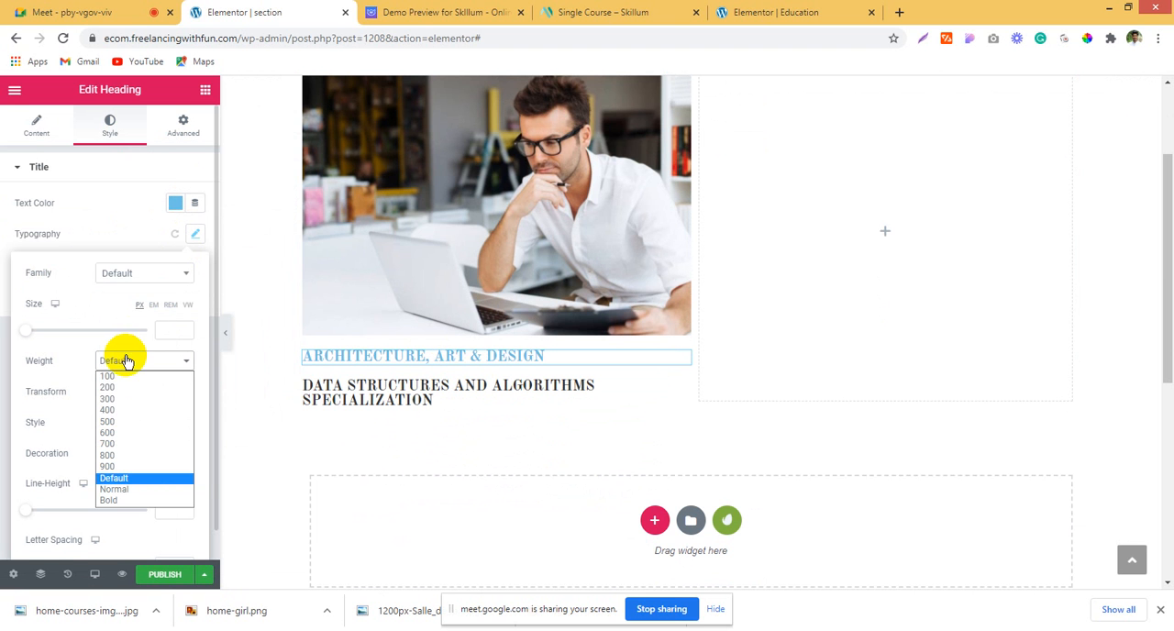
left_click(129, 421)
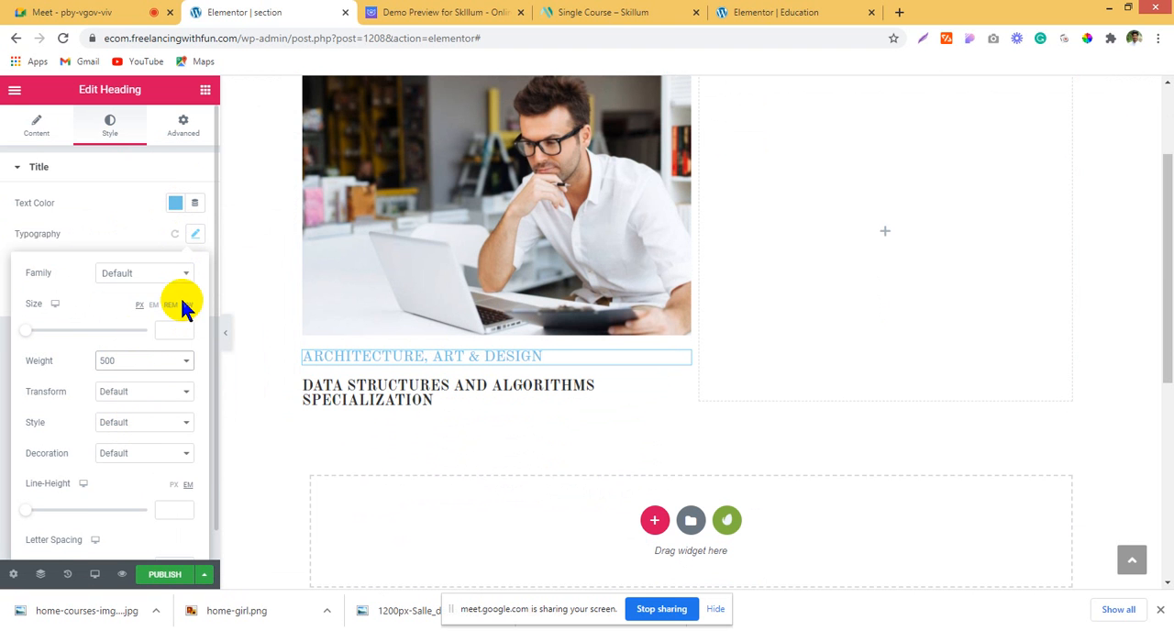
left_click(34, 331)
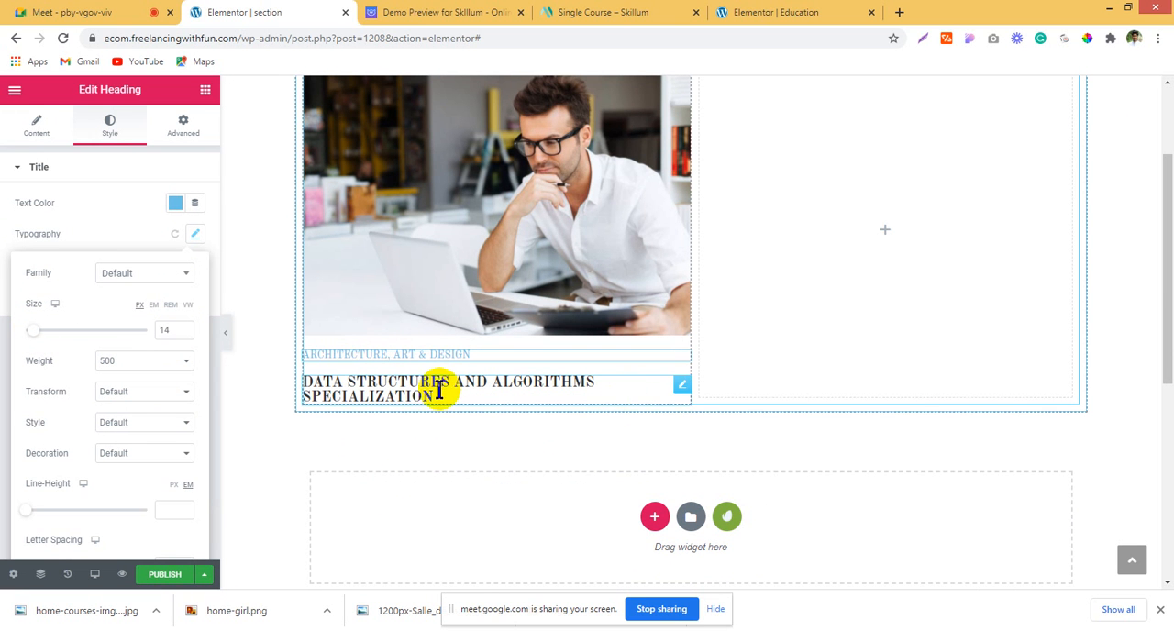
left_click(406, 11)
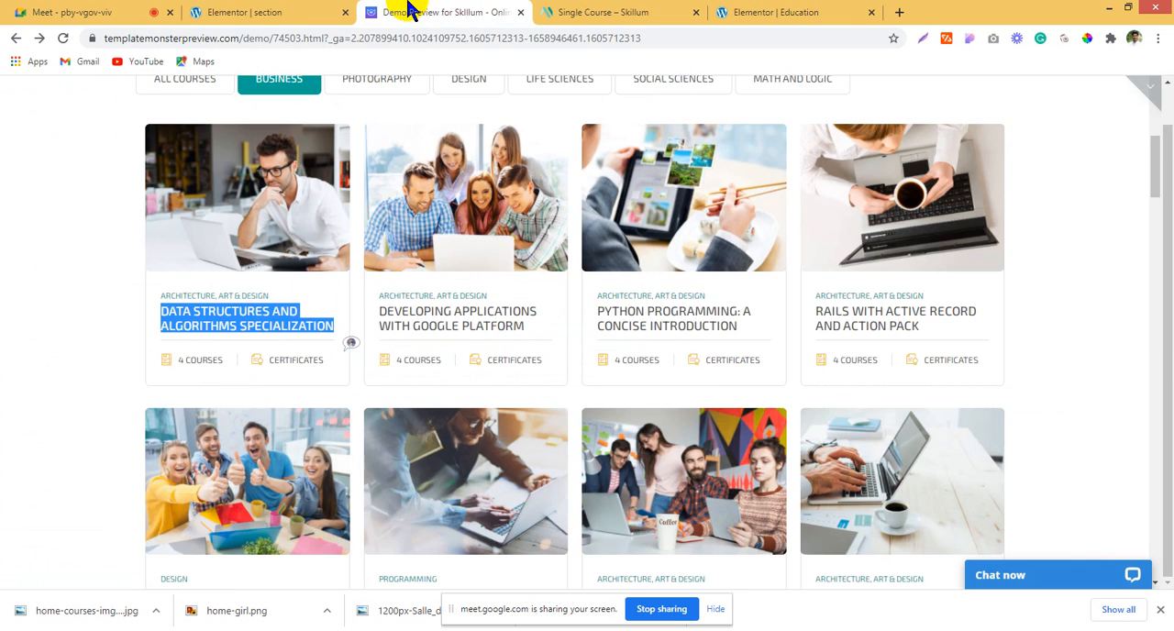
left_click(309, 11)
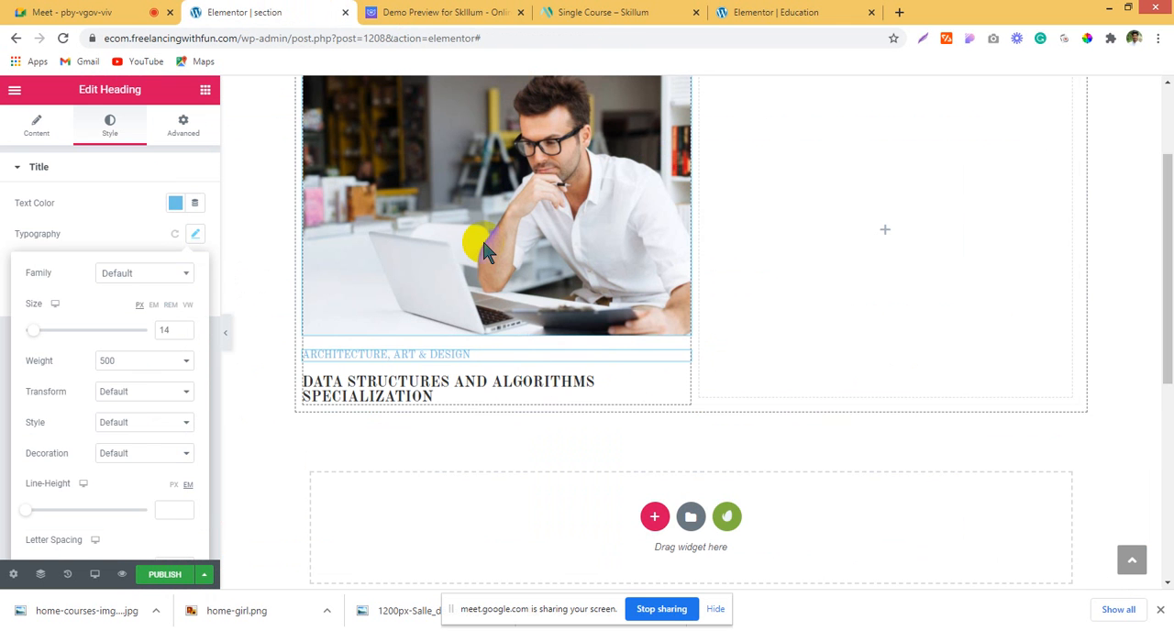
left_click(425, 389)
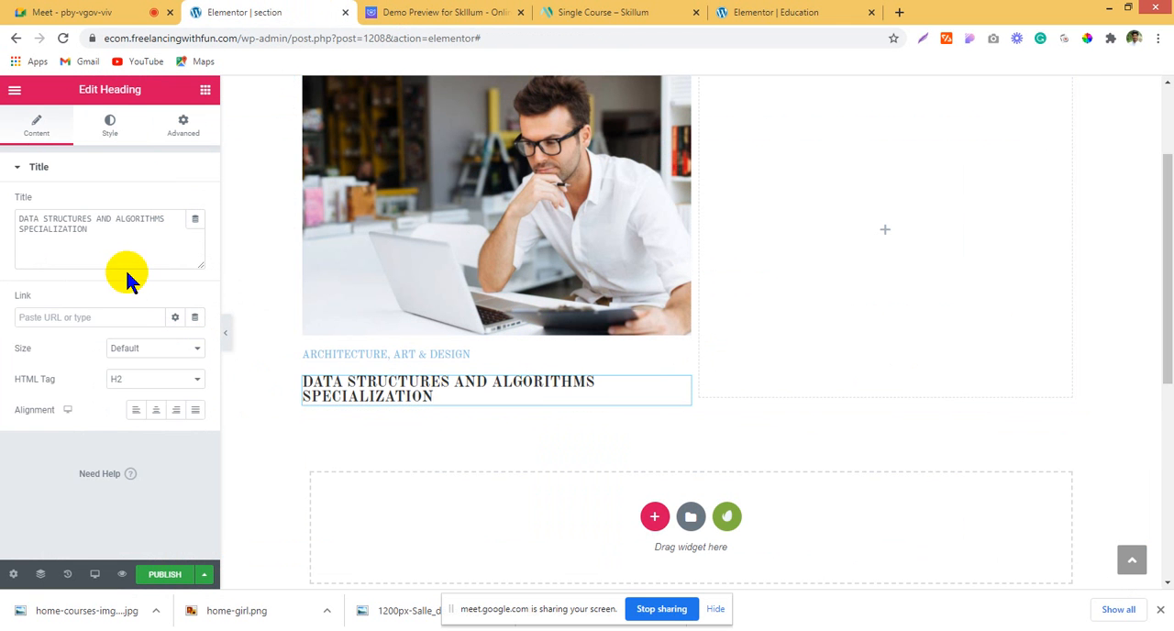
left_click(109, 126)
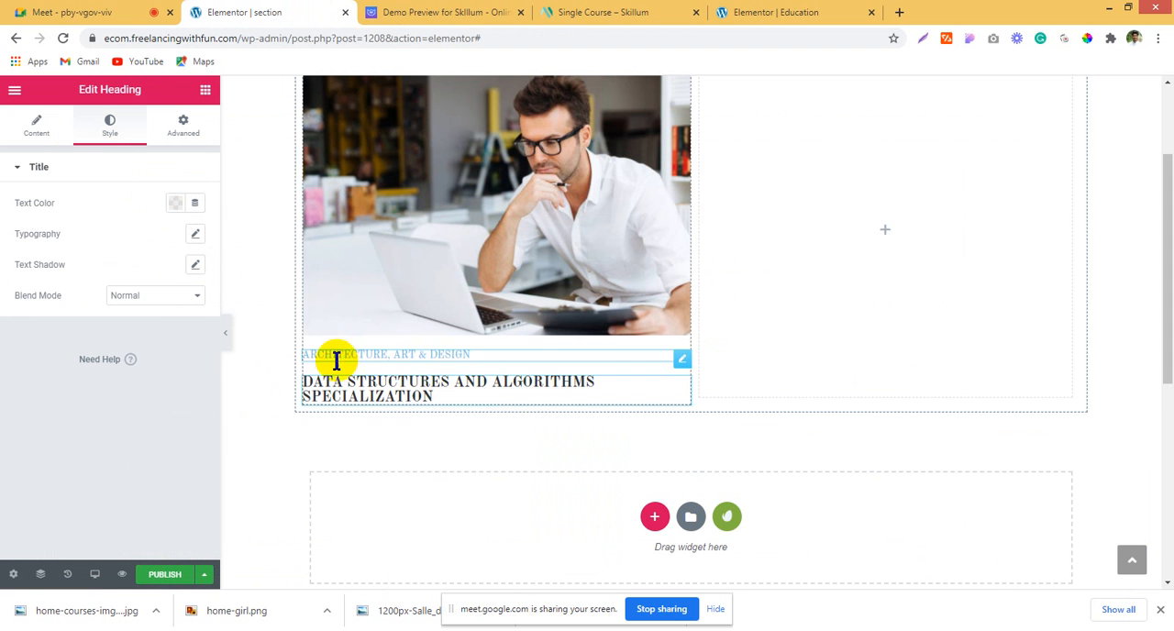
Step: Set the font family of the "ARCHITECTURE, ART & DESIGN" heading to Roboto
left_click(175, 202)
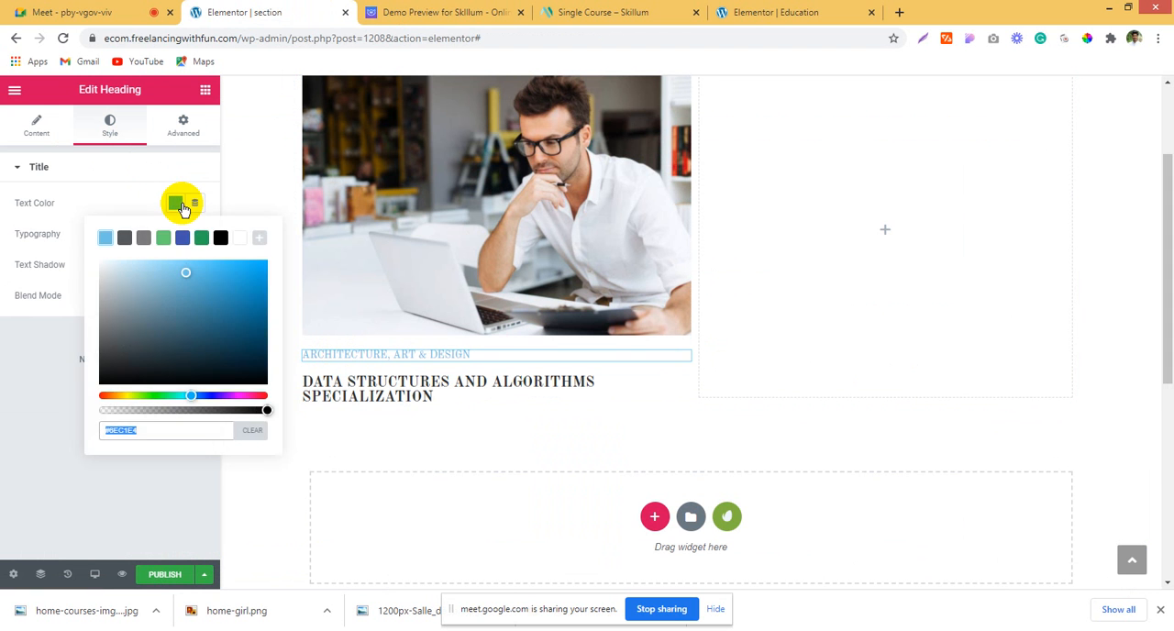
left_click(175, 202)
left_click(195, 235)
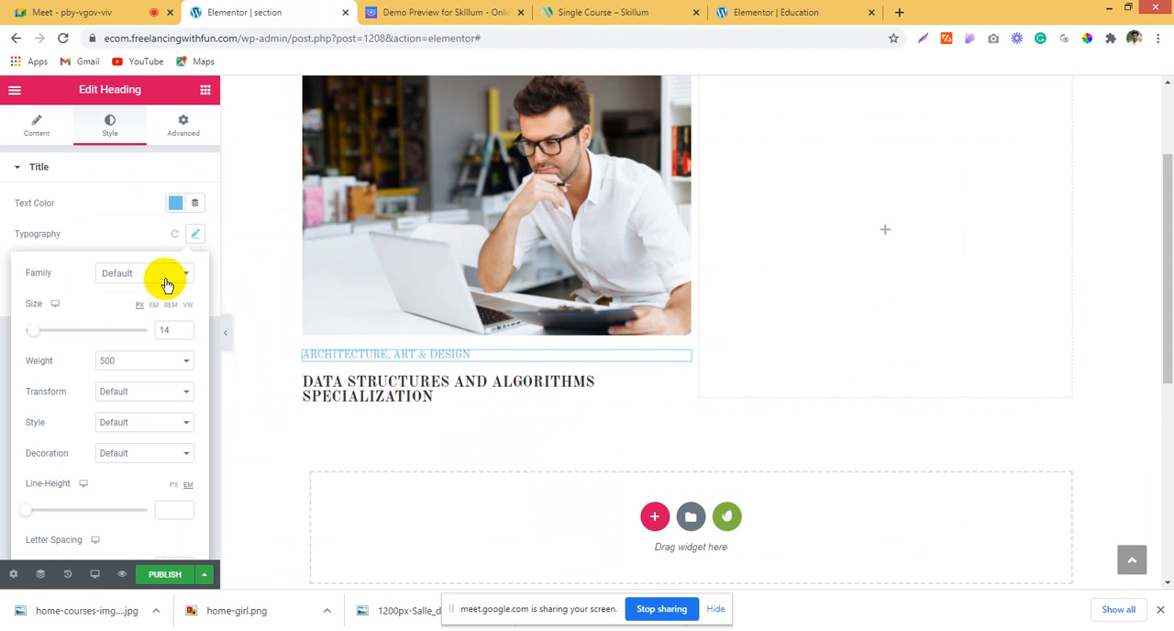
left_click(167, 285)
type("robo")
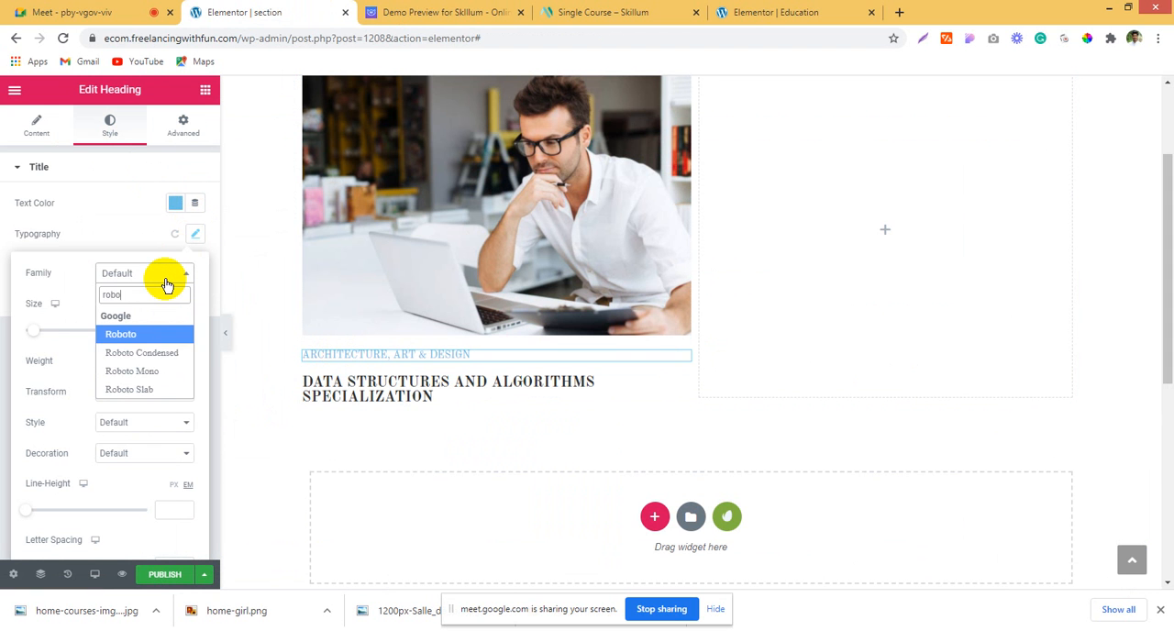
left_click(154, 336)
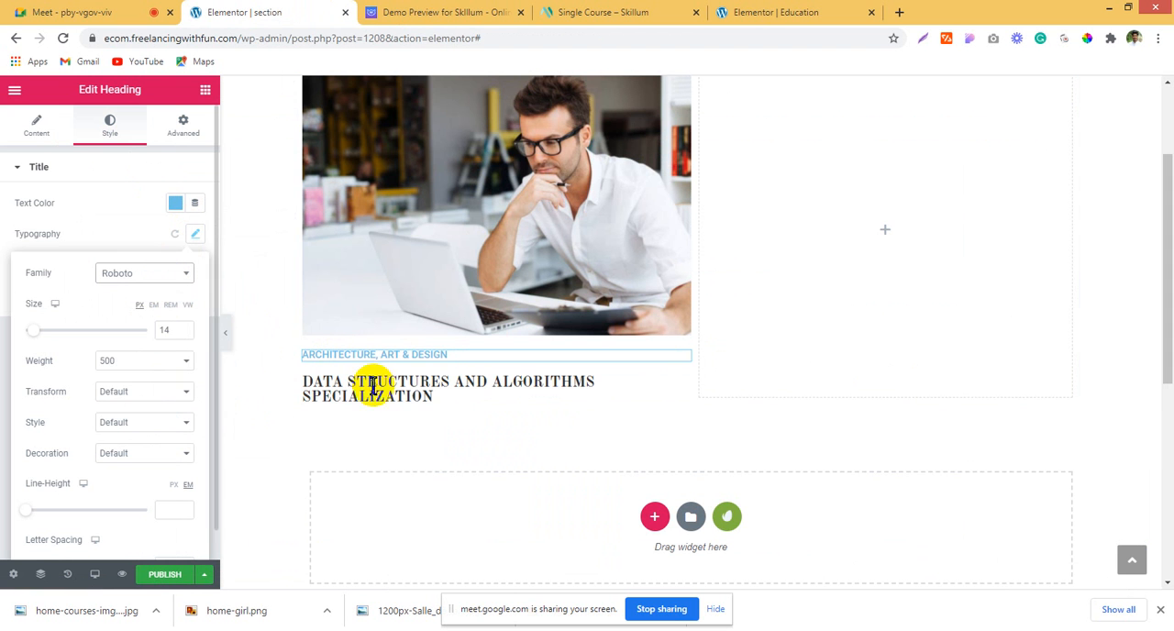
Step: Set the text color of the "DATA STRUCTURES AND ALGORITHMS SPECIALIZATION" heading to semi-transparent black #000000C2
left_click(322, 388)
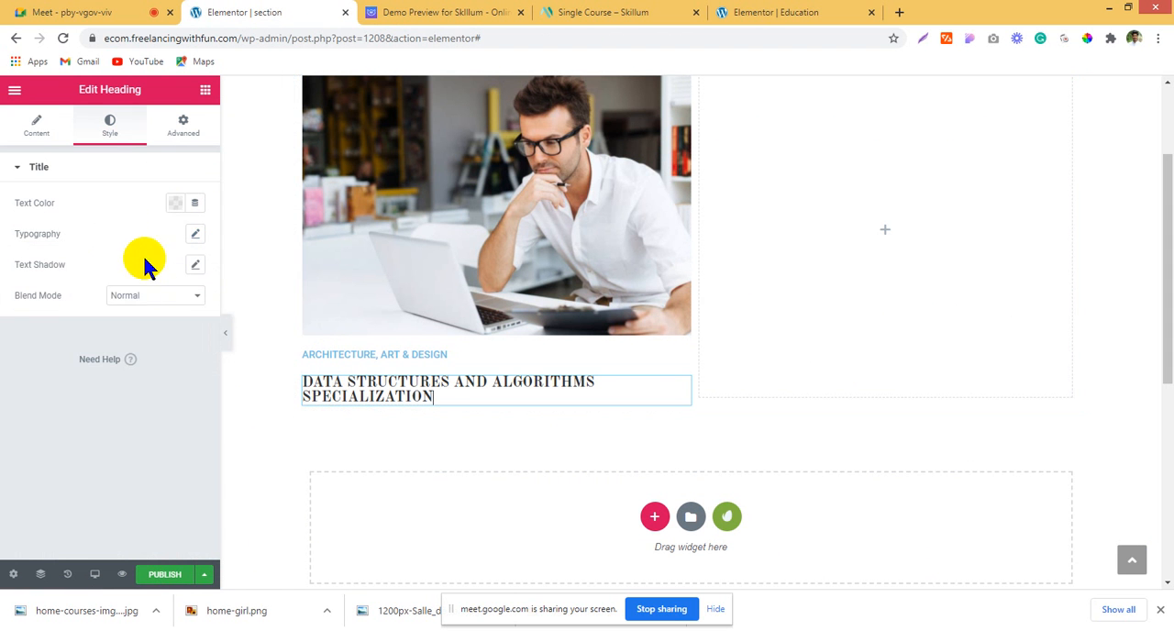
left_click(174, 203)
left_click(220, 238)
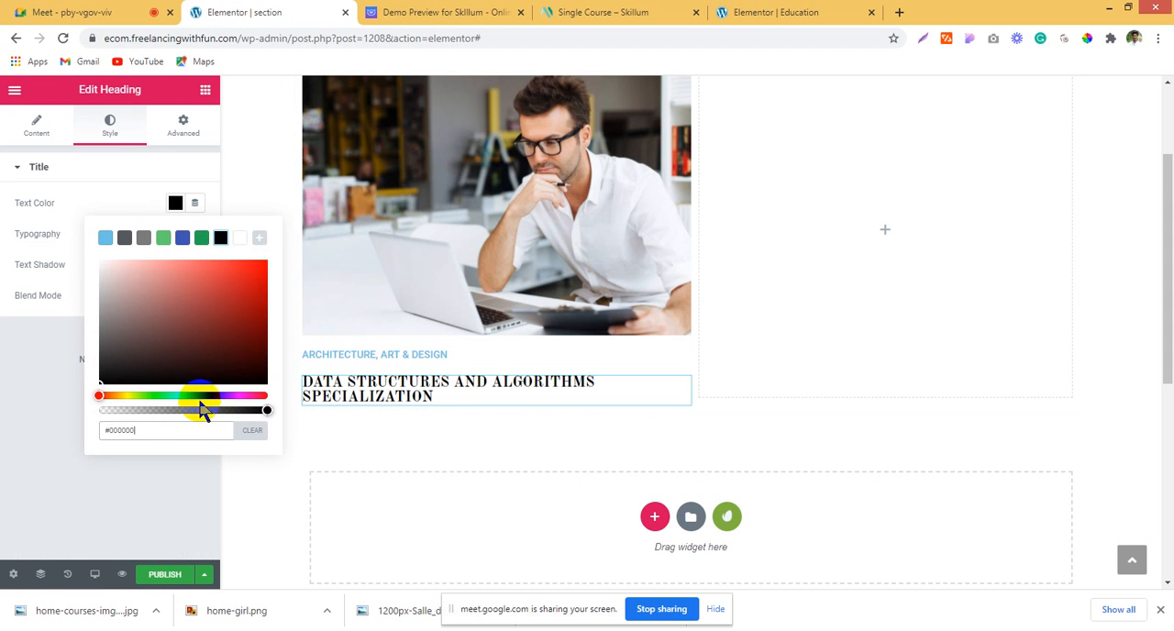
left_click(228, 410)
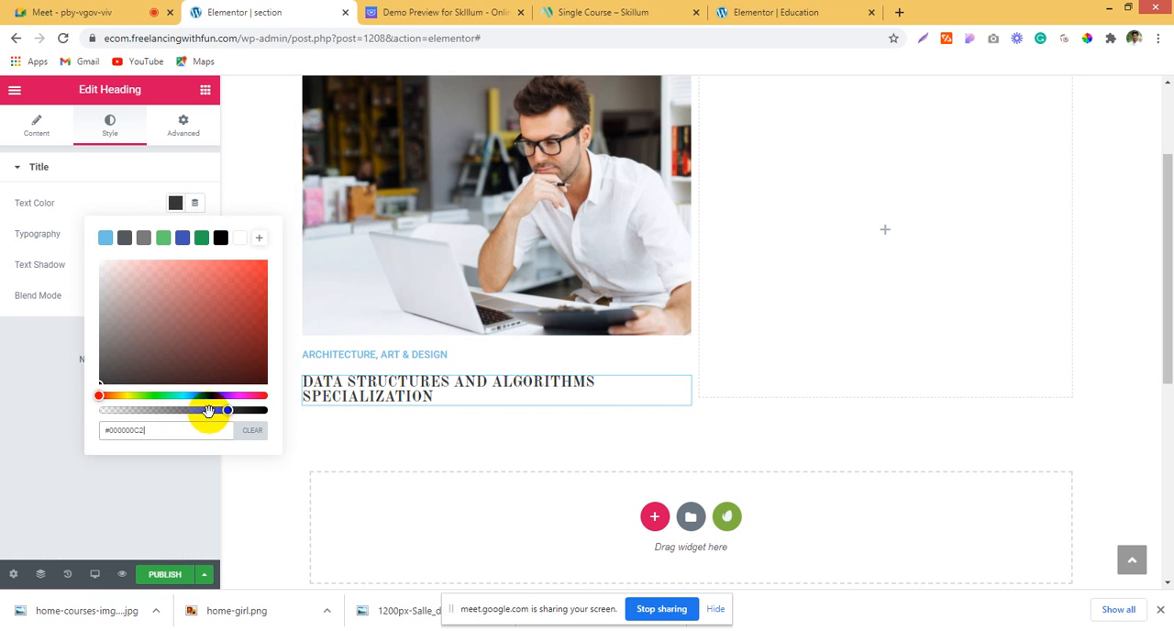
left_click(16, 387)
Step: Set the font family of the "DATA STRUCTURES AND ALGORITHMS SPECIALIZATION" heading to Roboto
left_click(195, 235)
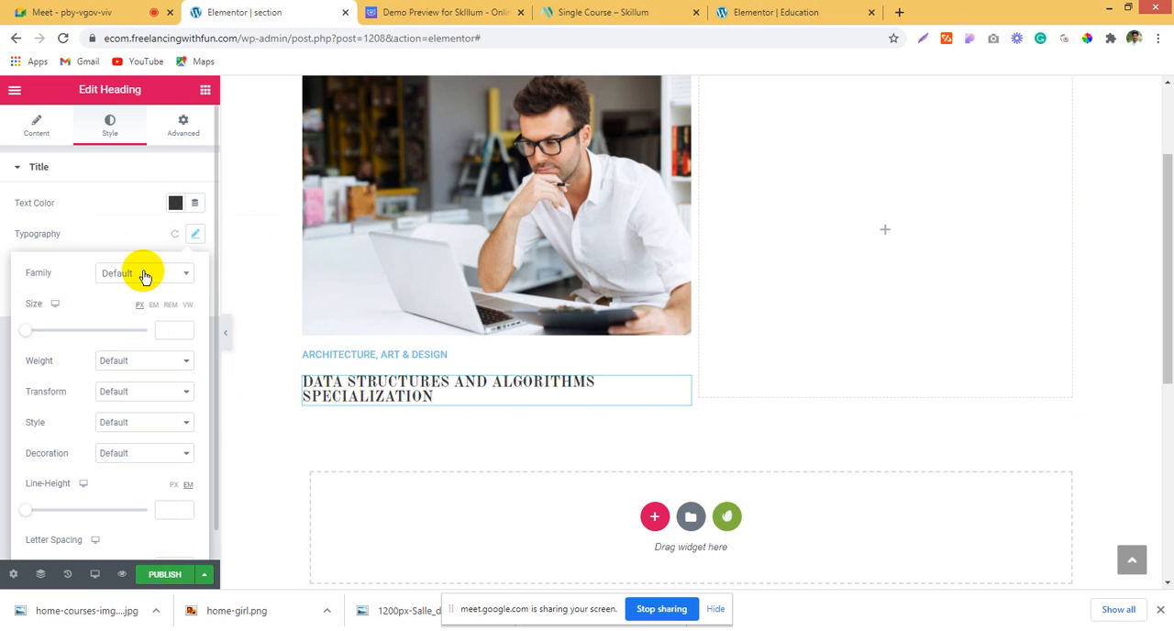
left_click(139, 275)
type("ro")
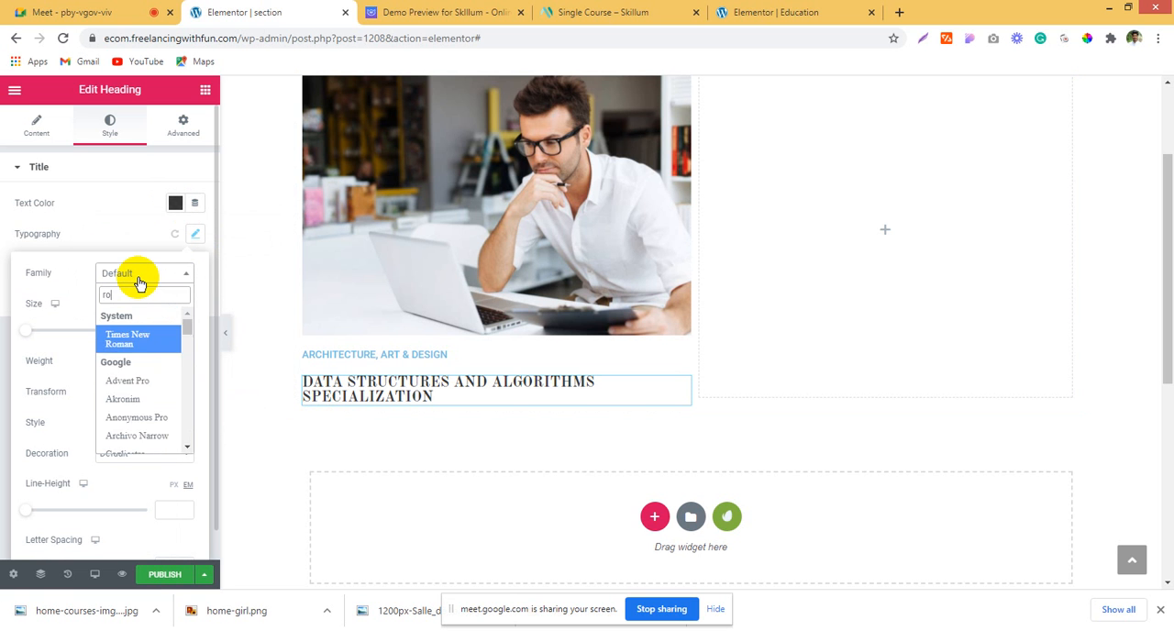
type("boto")
key("Return")
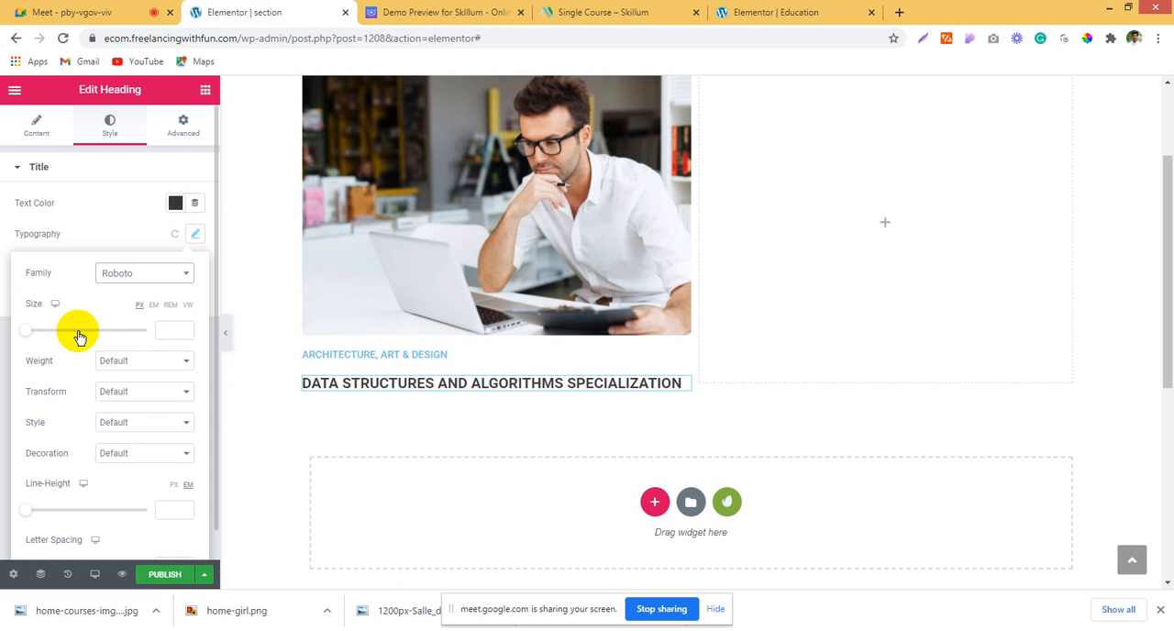
Step: Unlink the margin and padding values of the "DATA STRUCTURES AND ALGORITHMS SPECIALIZATION" heading and set its top margin to -18 px
scroll(464, 262, "up", 3)
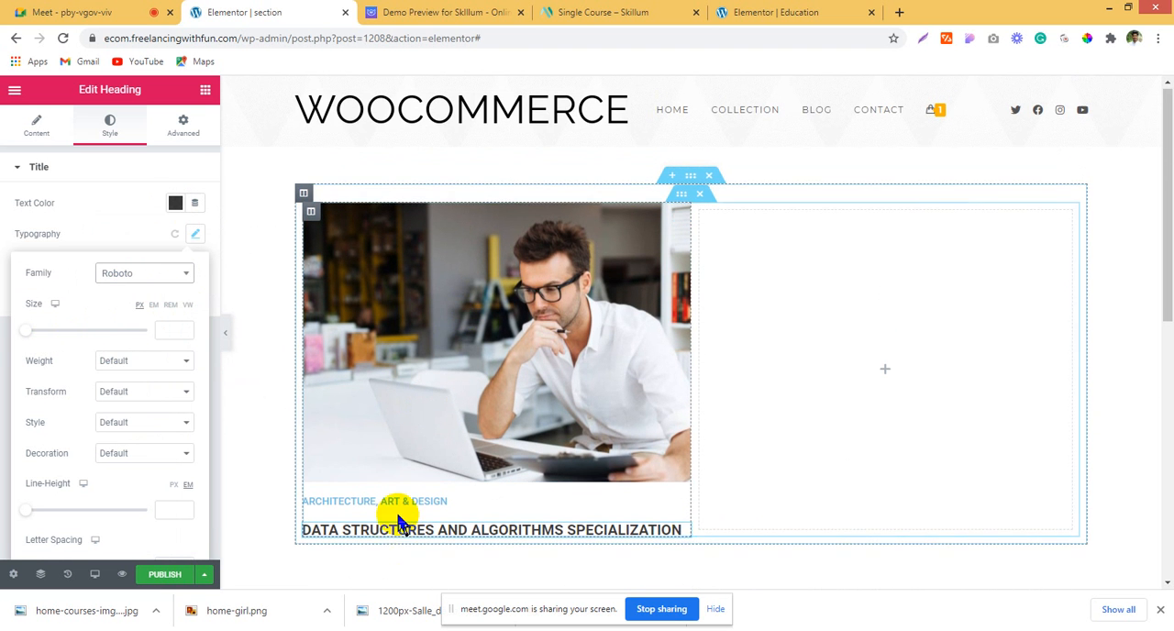
left_click(183, 124)
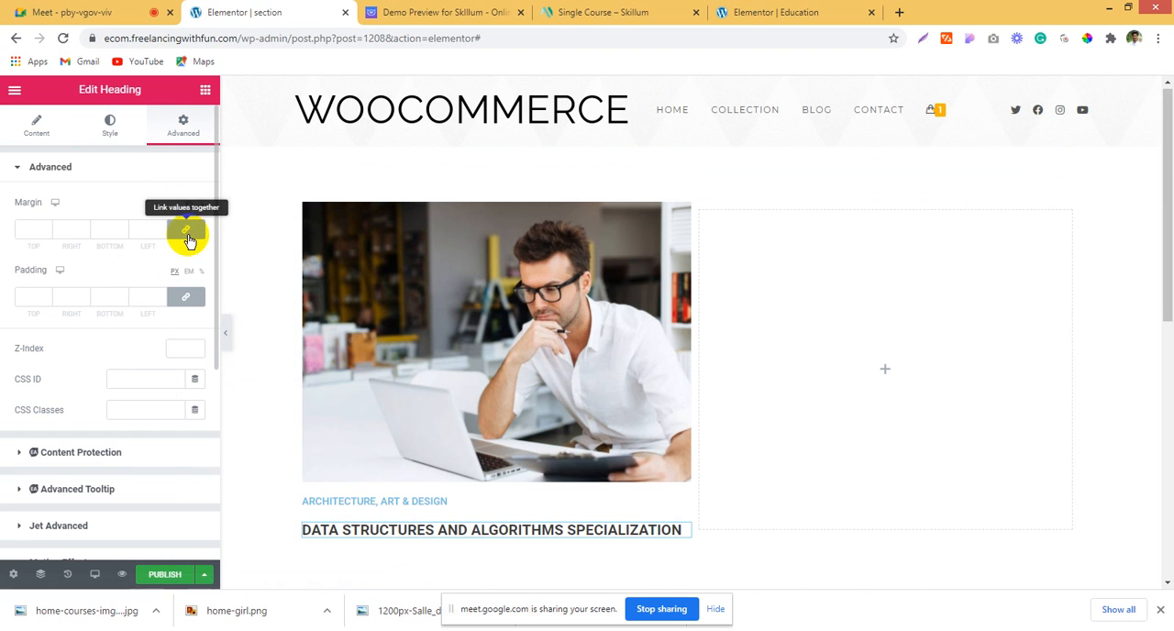
left_click(188, 235)
left_click(187, 300)
left_click(45, 231)
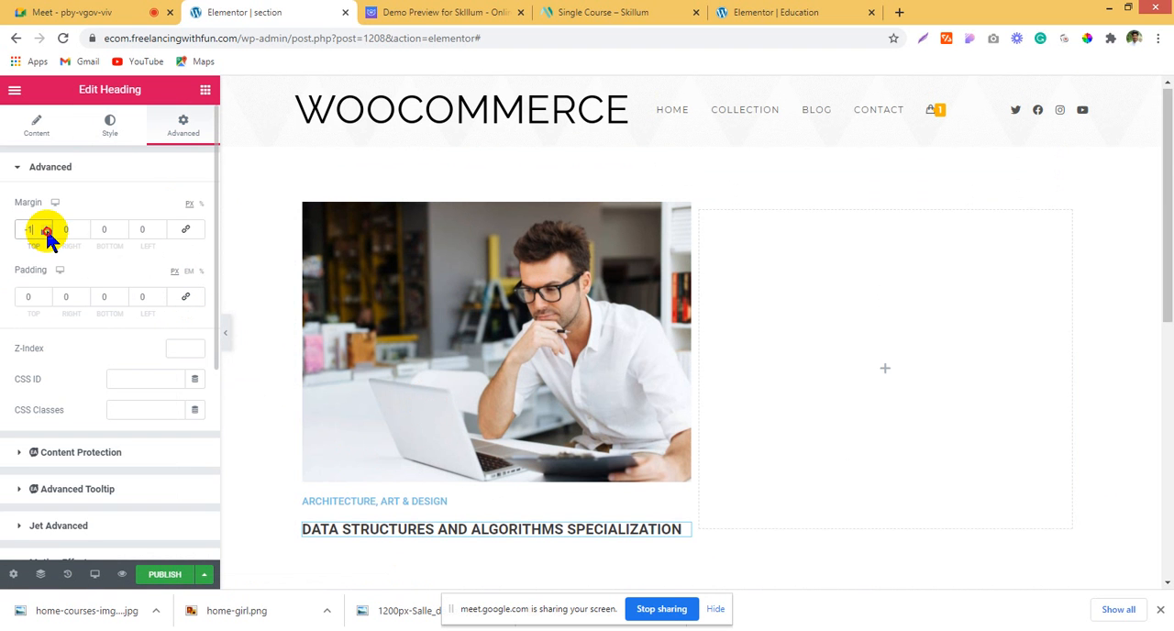
left_click(46, 231)
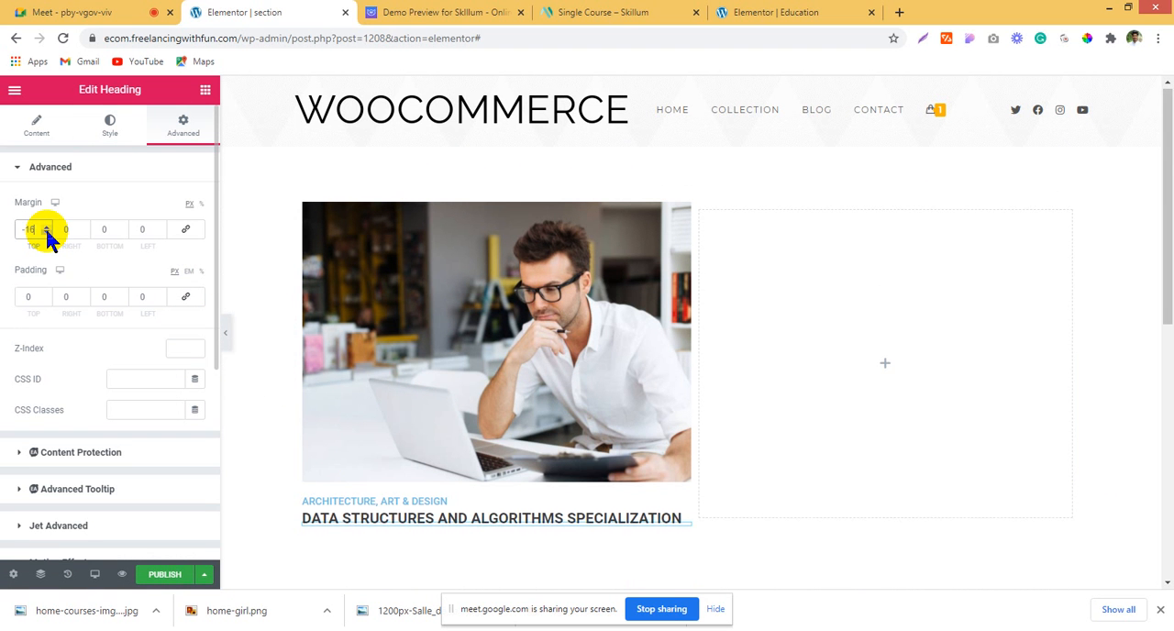
scroll(562, 266, "down", 2)
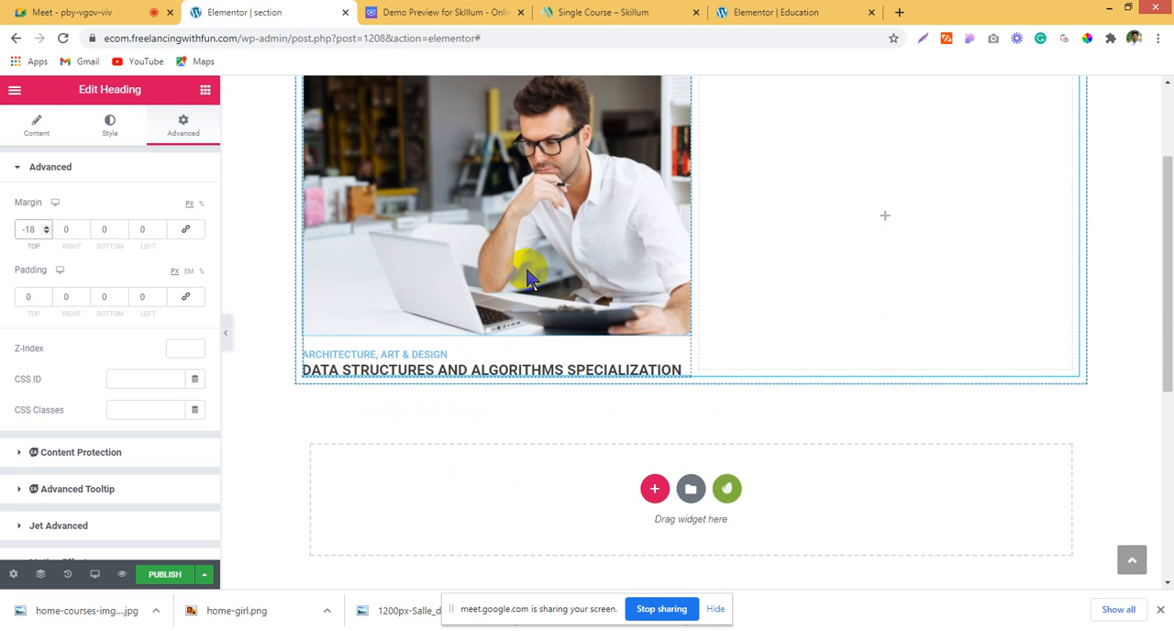
Step: Duplicate the course card column three times and delete the empty column, leaving a row of four cards
scroll(525, 264, "up", 3)
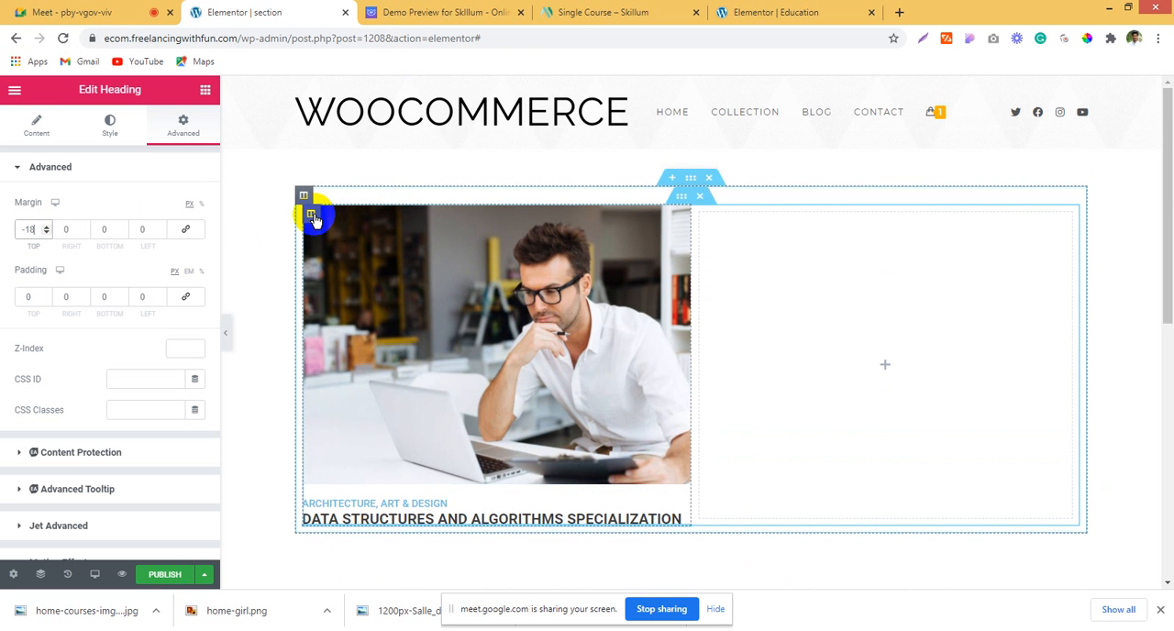
right_click(315, 218)
left_click(340, 250)
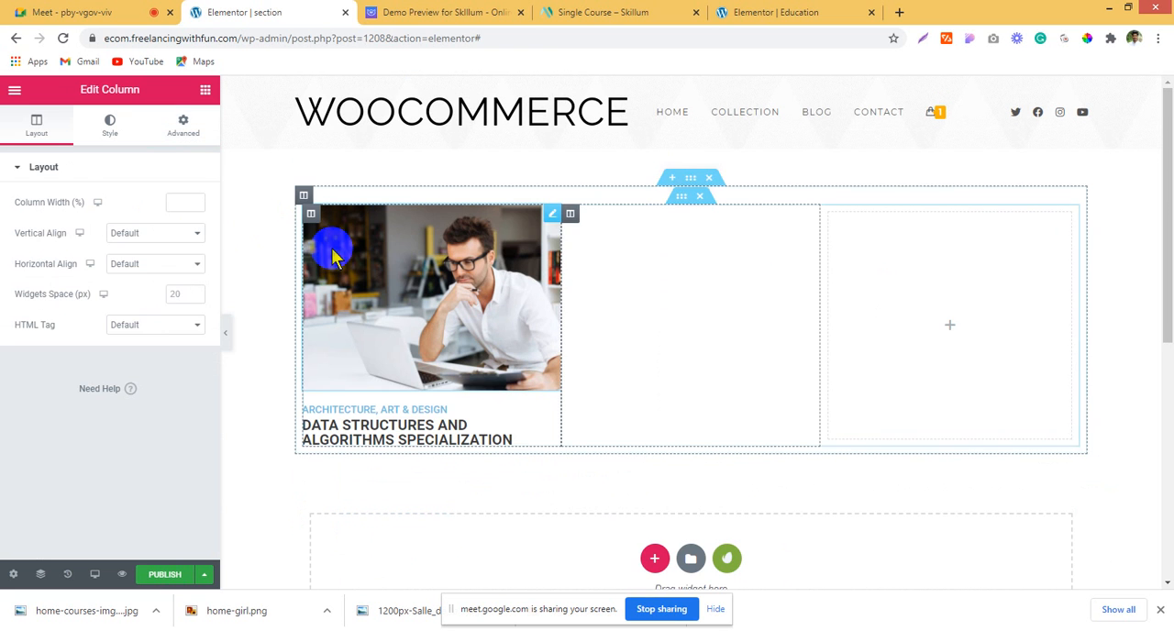
right_click(570, 220)
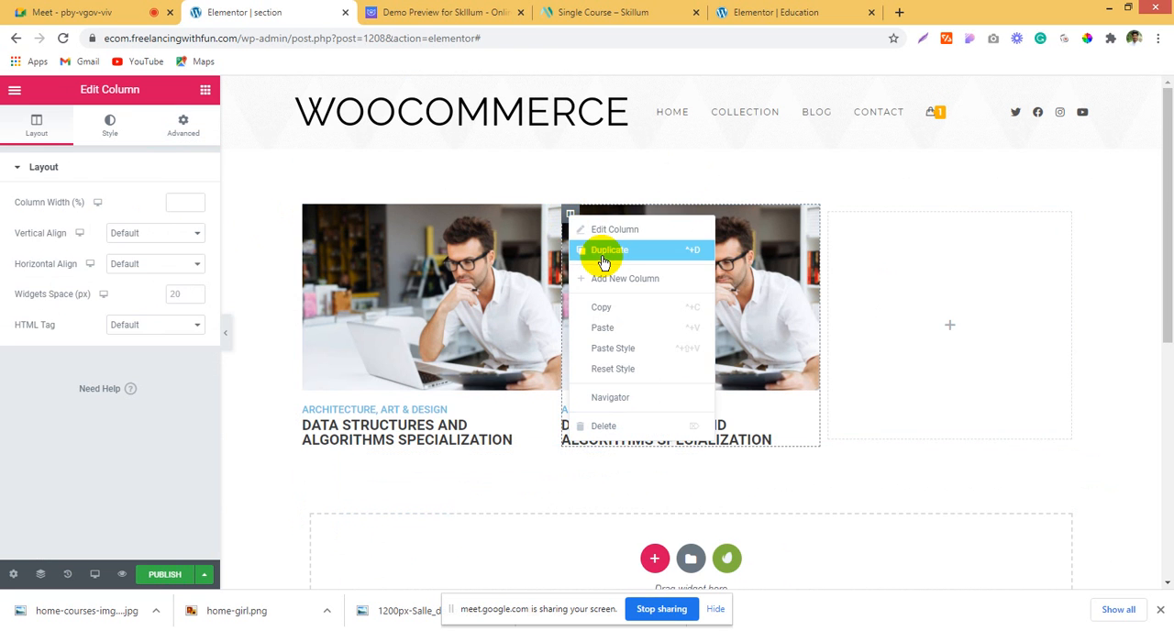
left_click(603, 257)
right_click(895, 215)
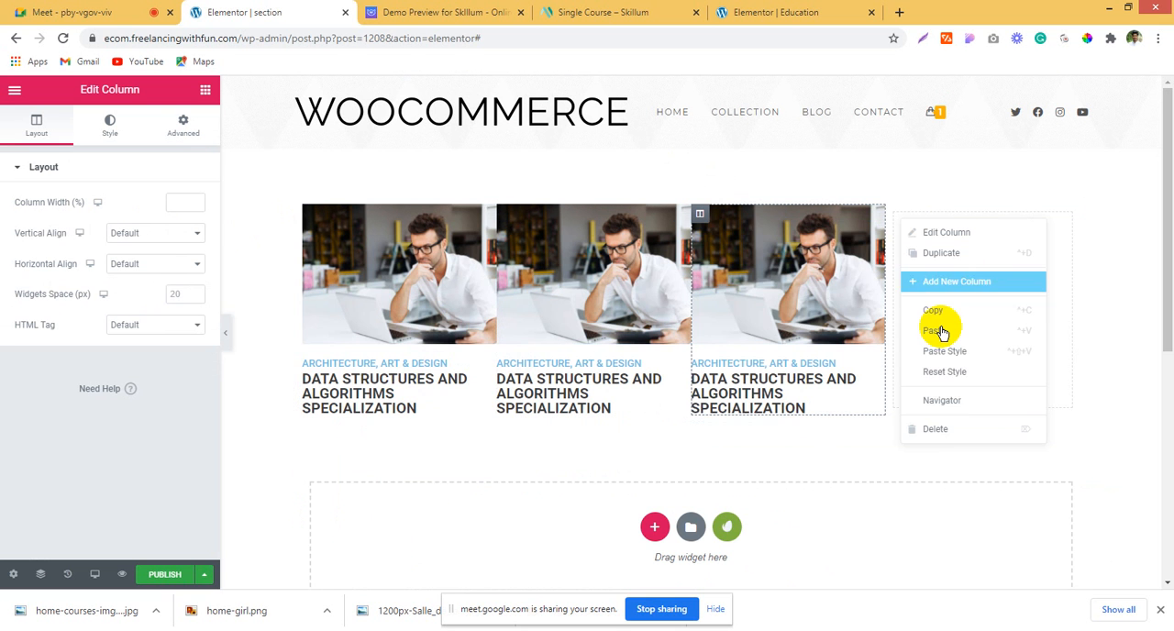
left_click(948, 429)
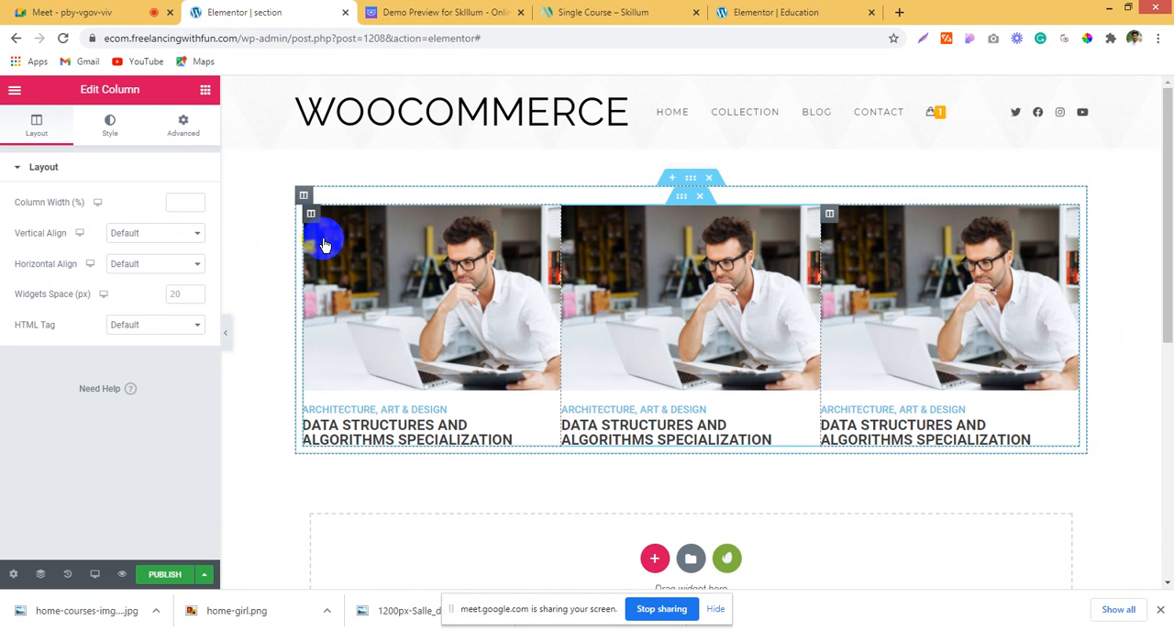
right_click(323, 245)
left_click(335, 256)
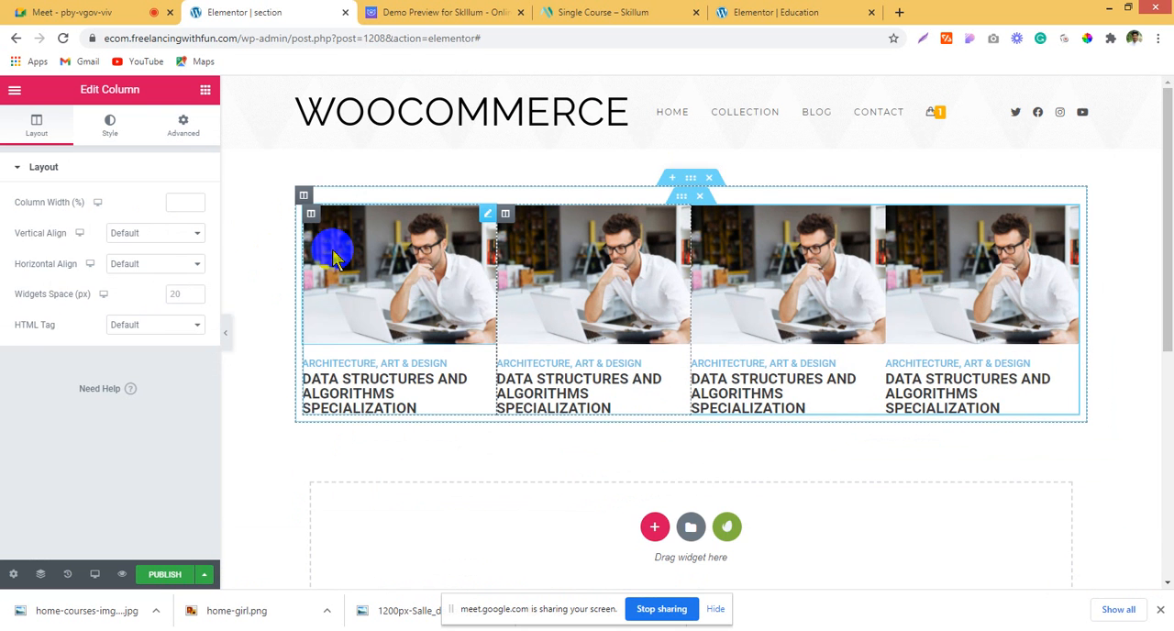
Step: Set the font size of the first card's "ARCHITECTURE, ART & DESIGN" heading to 12 px
left_click(345, 359)
left_click(109, 128)
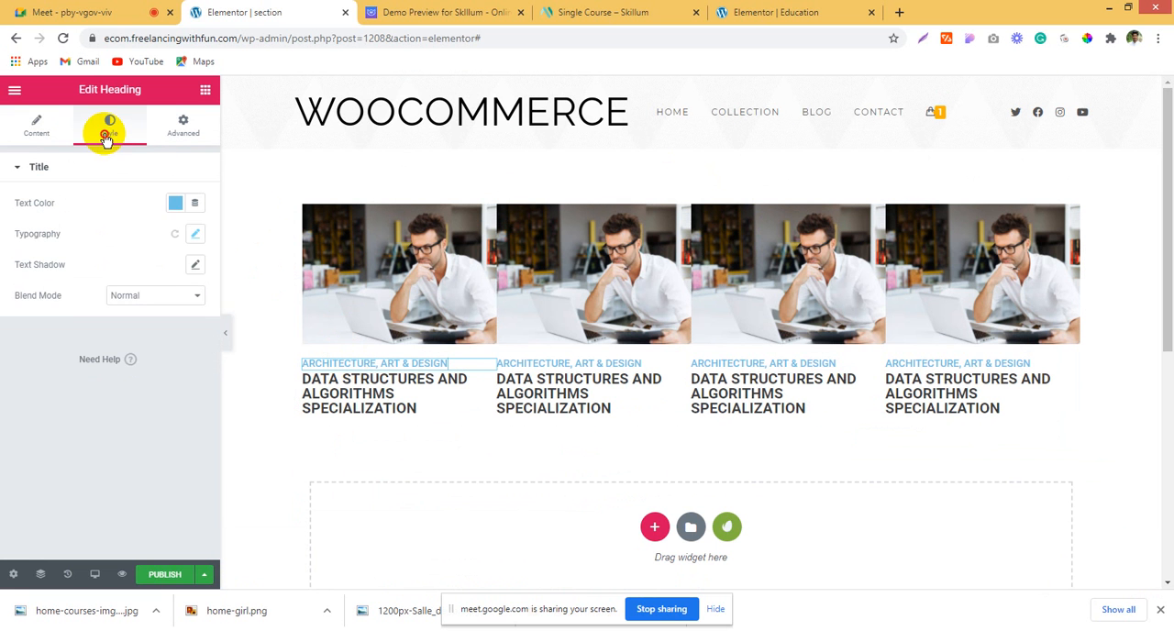
left_click(194, 234)
left_click(184, 333)
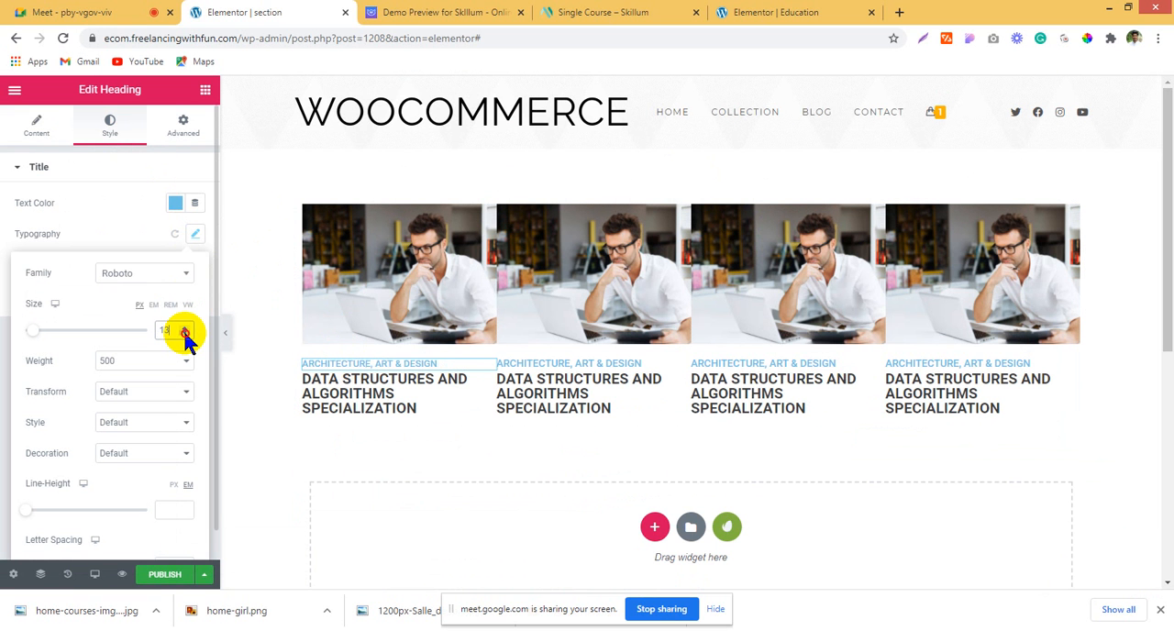
left_click(185, 333)
left_click(184, 332)
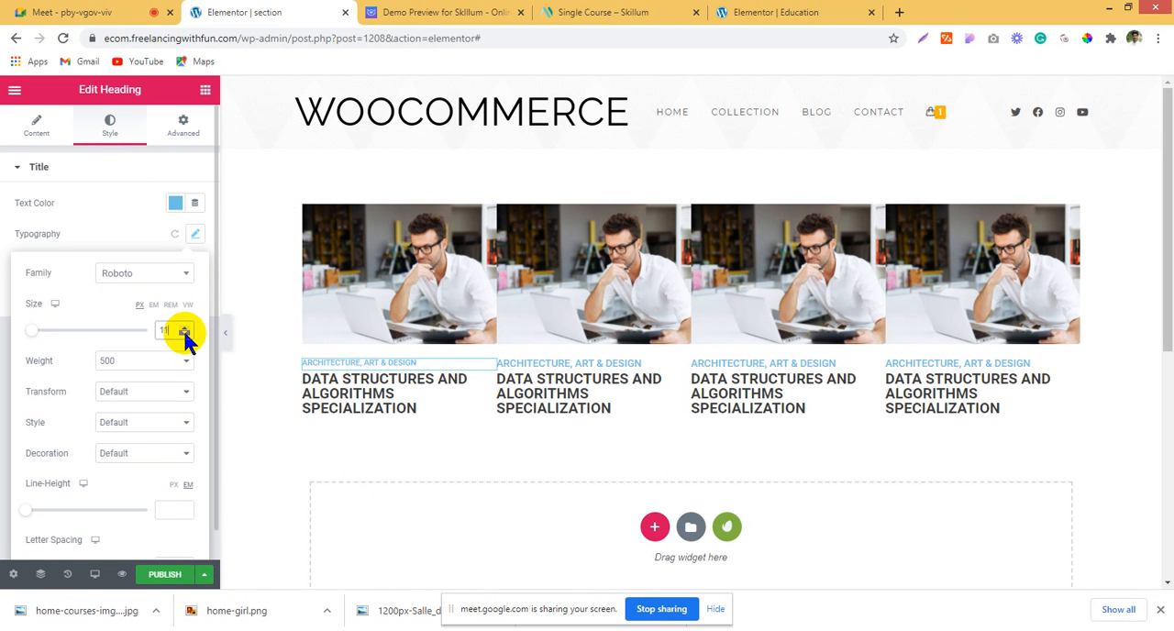
Step: Set the font size of the first card's "DATA STRUCTURES AND ALGORITHMS SPECIALIZATION" heading to 15 px
left_click(306, 372)
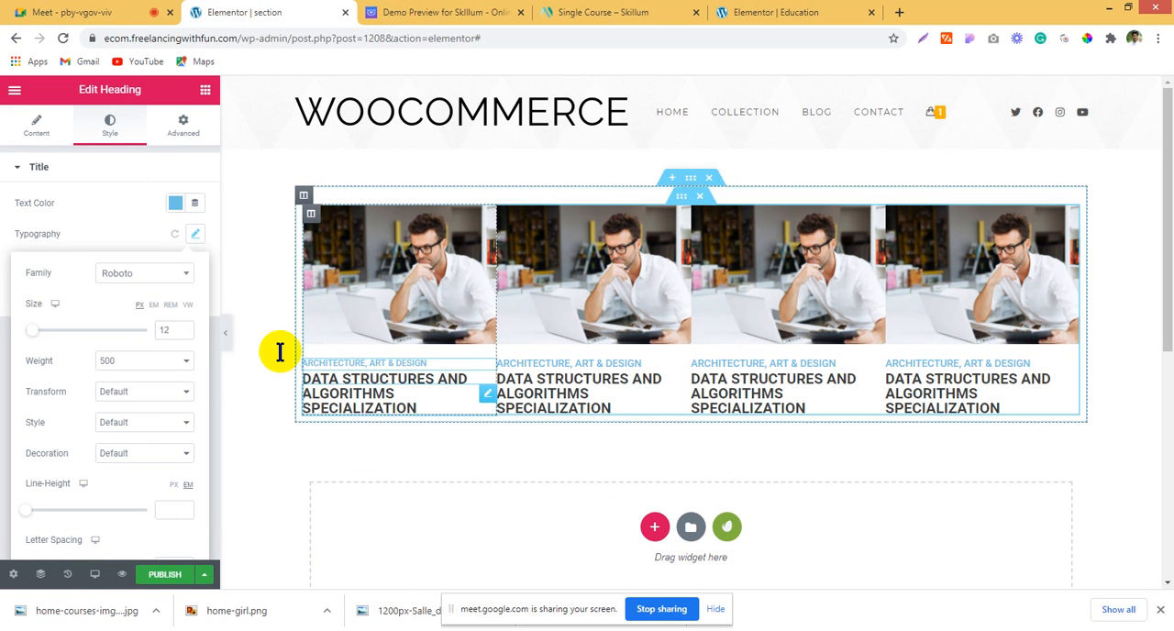
left_click(111, 128)
left_click(195, 237)
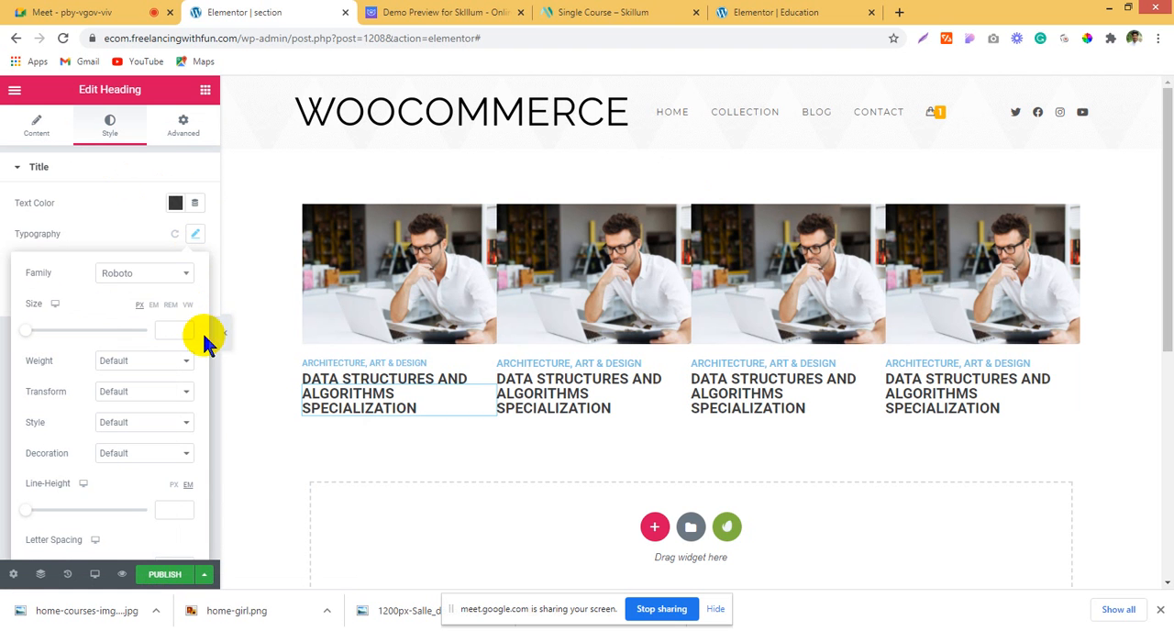
left_click(184, 329)
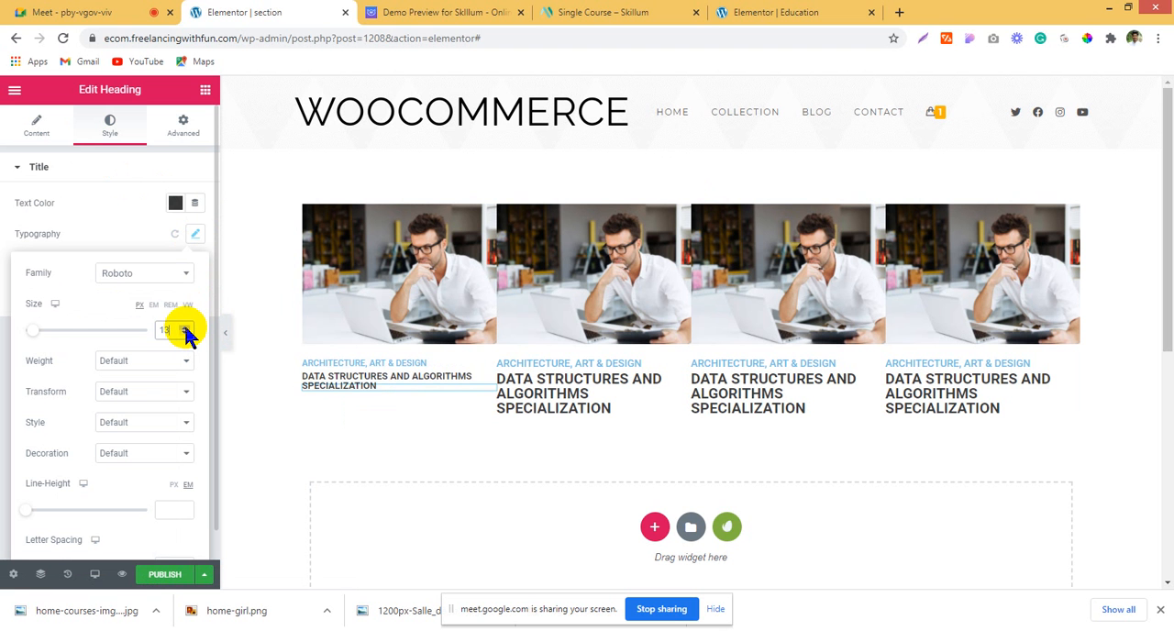
left_click(183, 327)
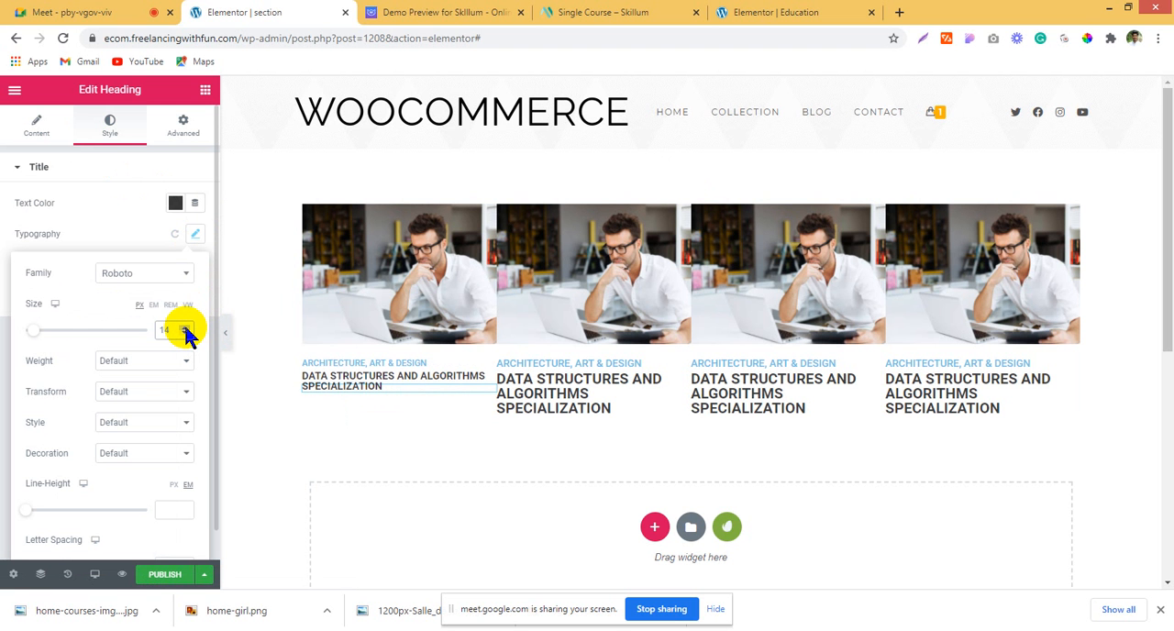
left_click(184, 325)
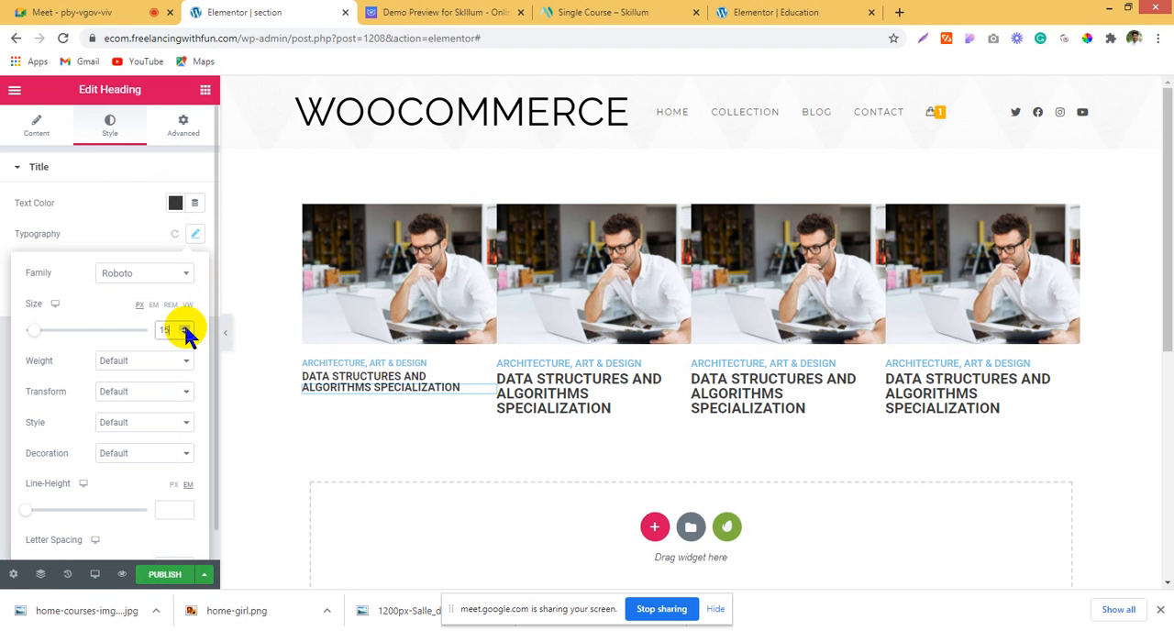
Step: Check the course cards in the Skillum demo and add a Divider widget below the title in the first card
left_click(424, 11)
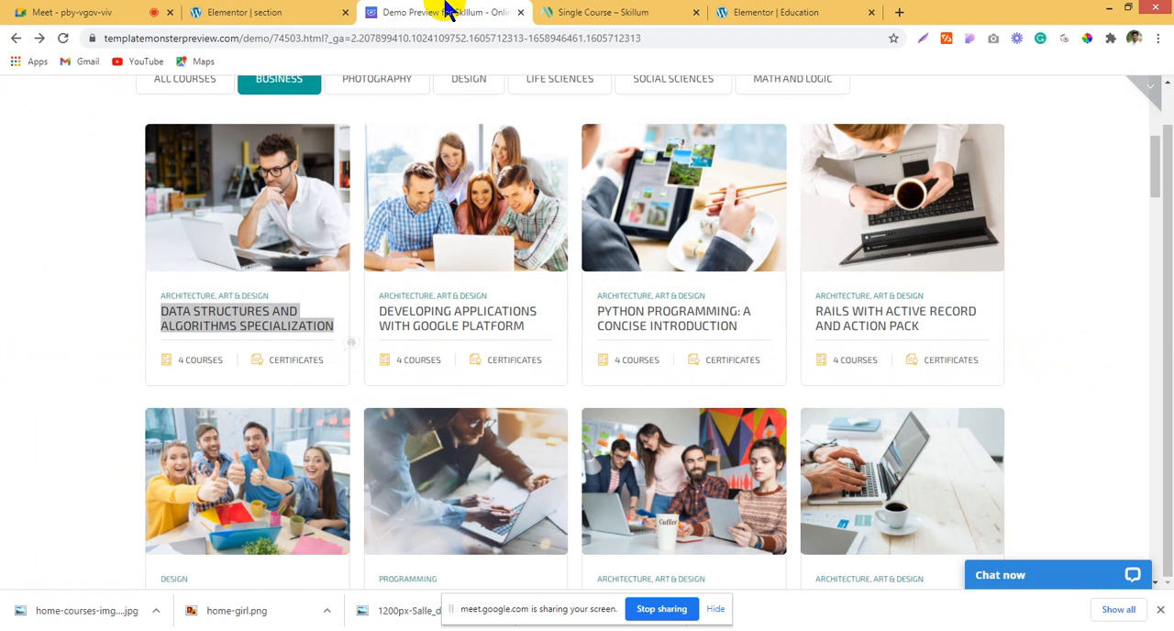
left_click(39, 360)
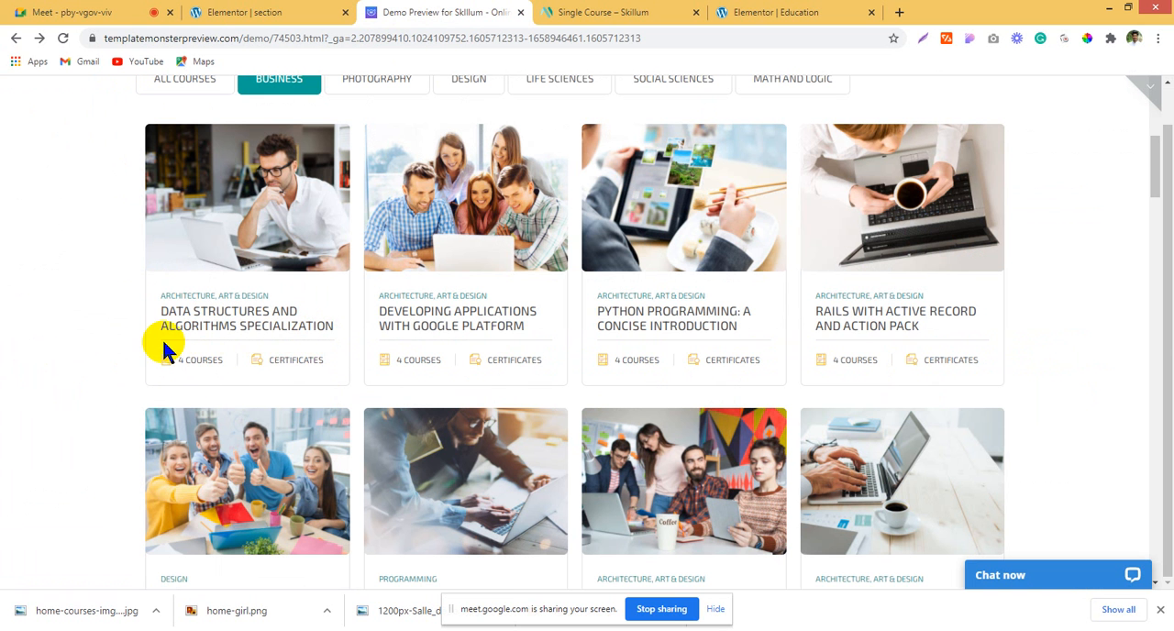
left_click(309, 12)
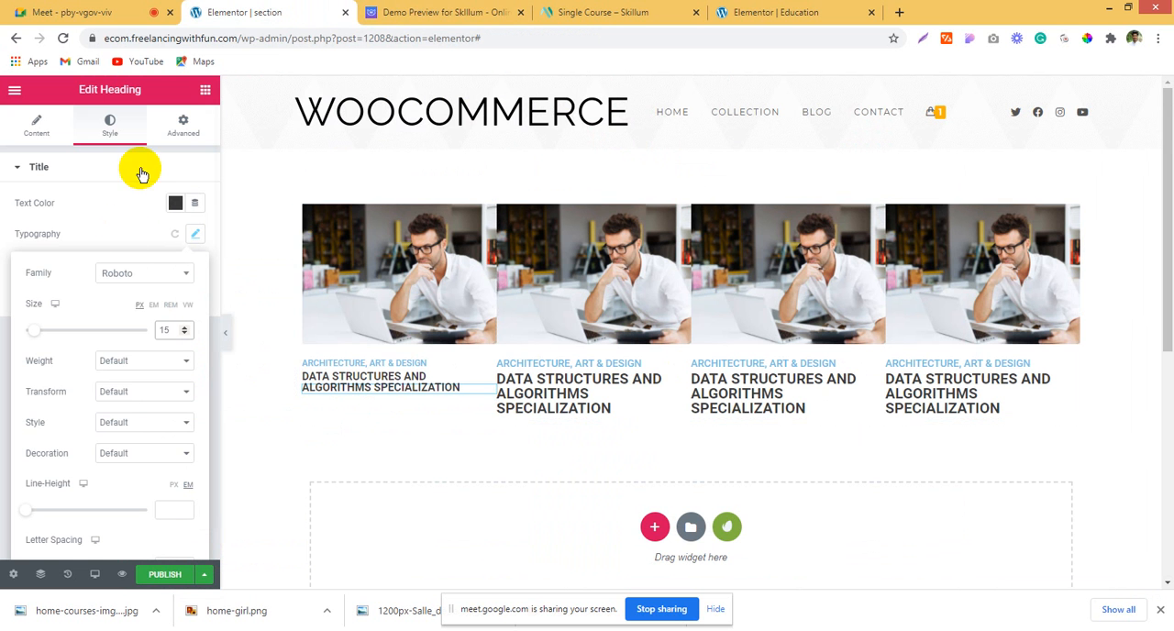
left_click(205, 90)
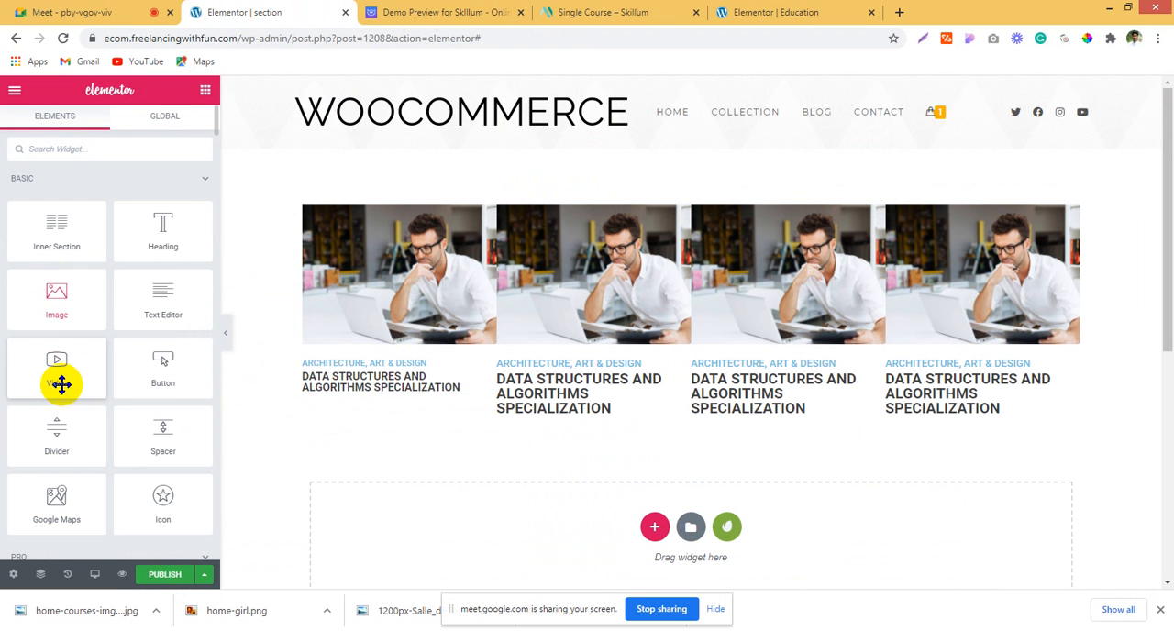
left_click_drag(58, 419, 343, 396)
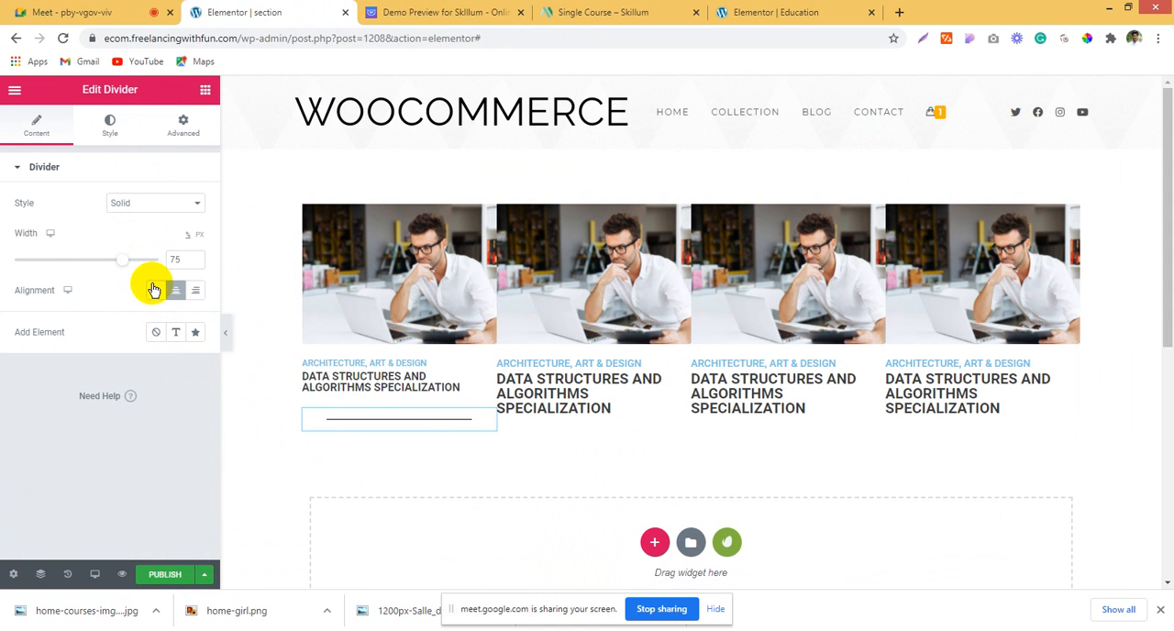
Step: Unlink the divider's margin and padding values and set its top margin to -21 px
left_click(184, 128)
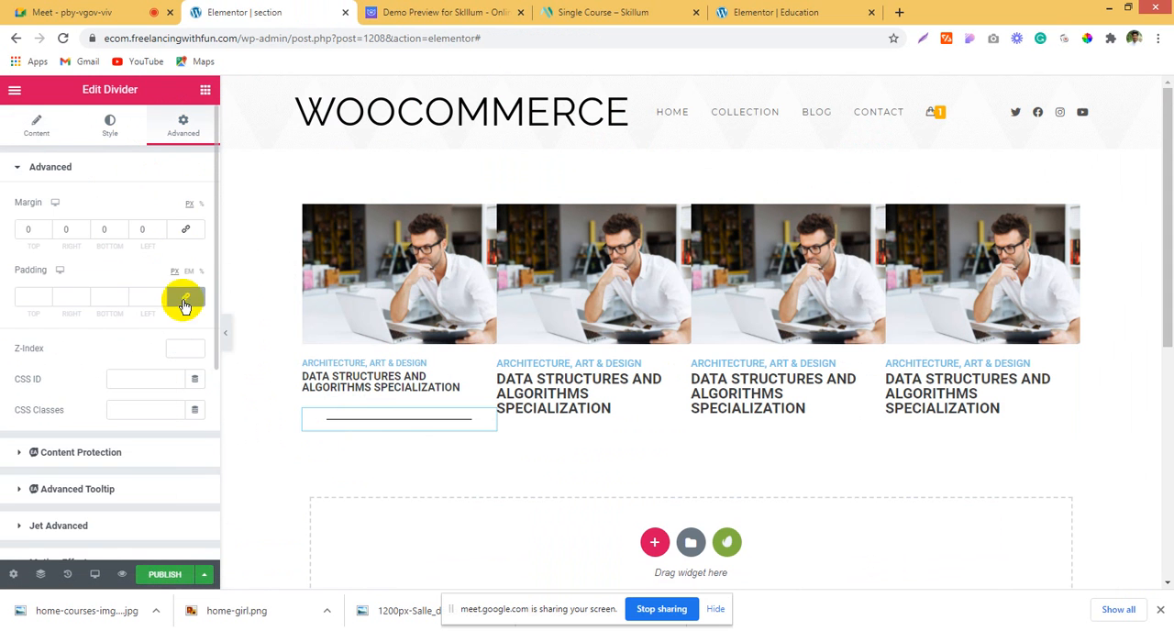
left_click(45, 227)
left_click(46, 226)
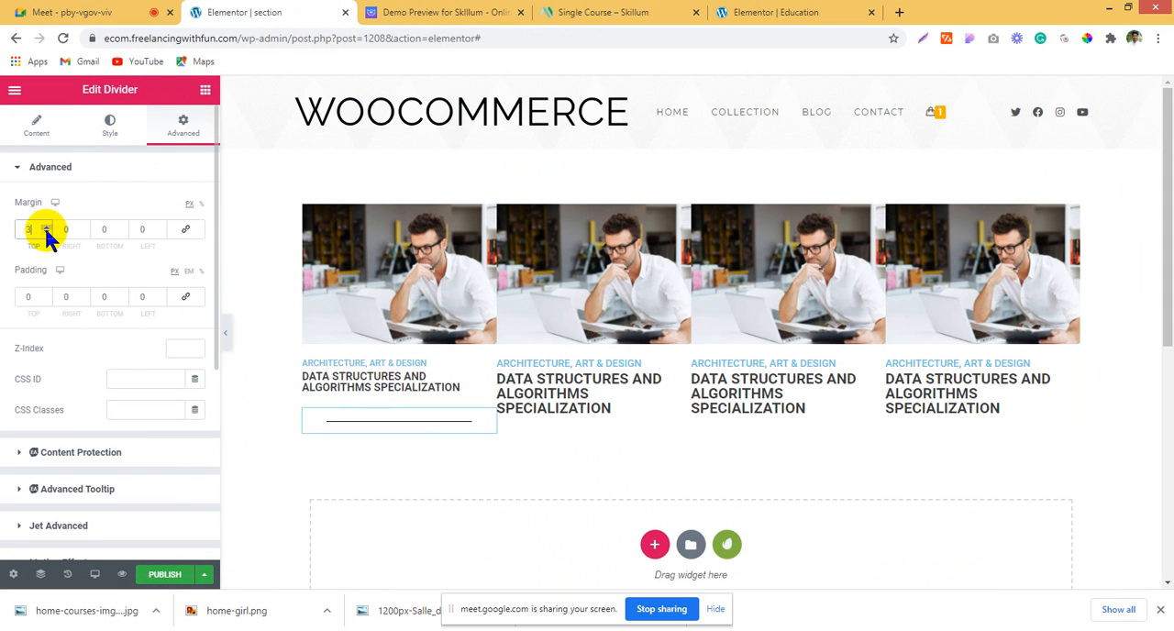
left_click(46, 232)
left_click(46, 232)
left_click(46, 232)
left_click(46, 232)
left_click(45, 232)
left_click(45, 232)
left_click(46, 232)
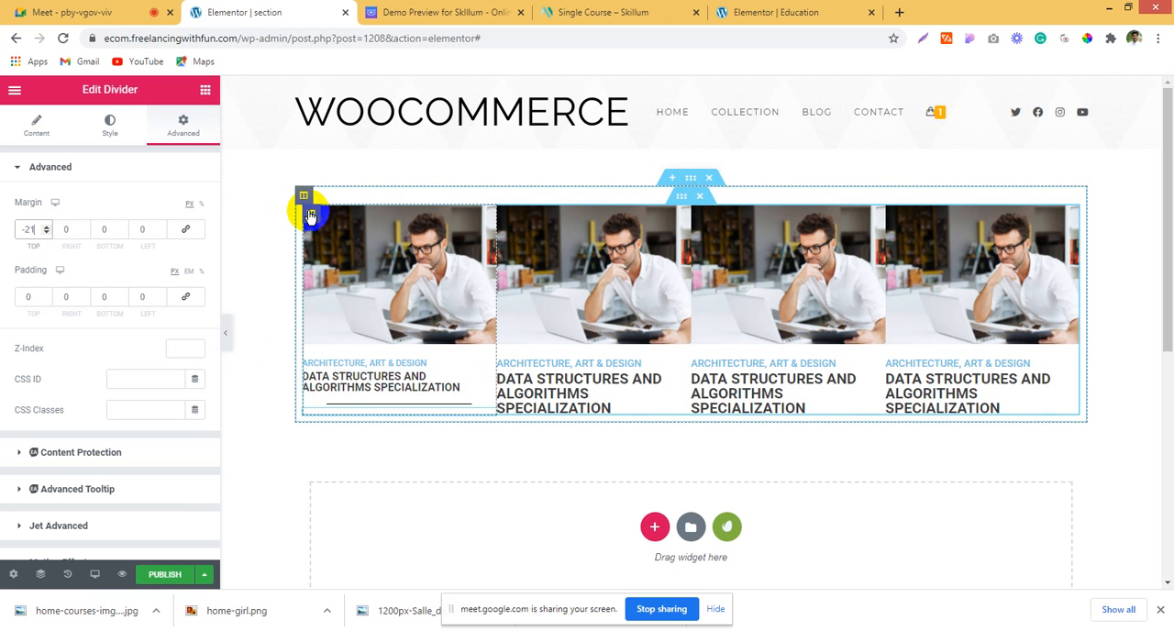
Step: Center-align the first card's "ARCHITECTURE, ART & DESIGN" and "DATA STRUCTURES AND ALGORITHMS SPECIALIZATION" headings
left_click(368, 378)
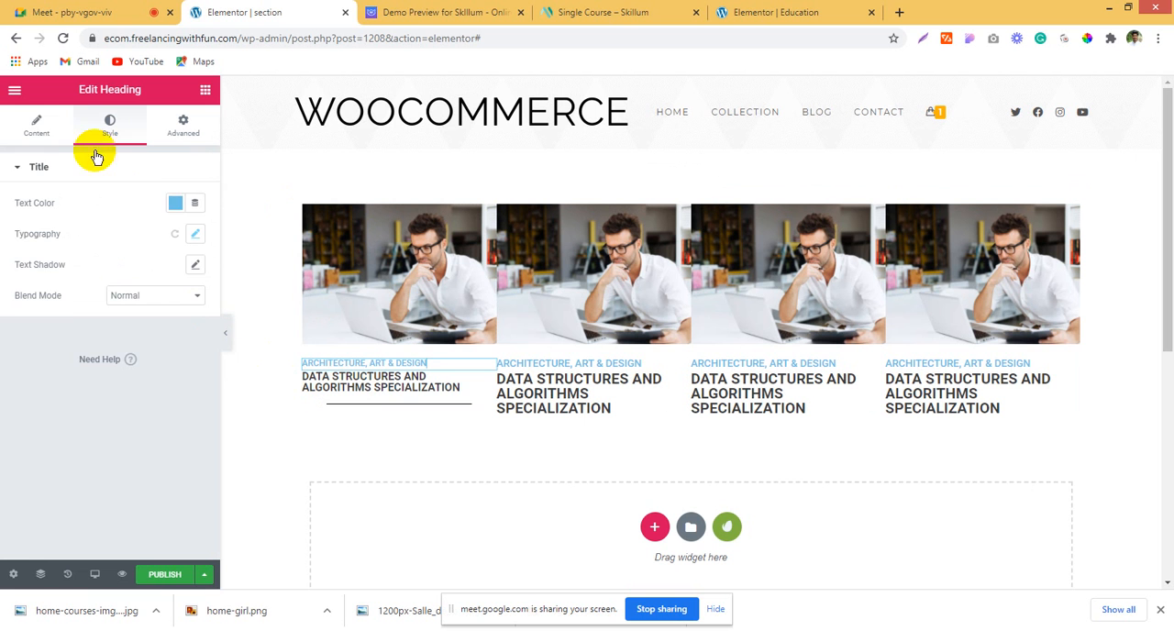
left_click(57, 133)
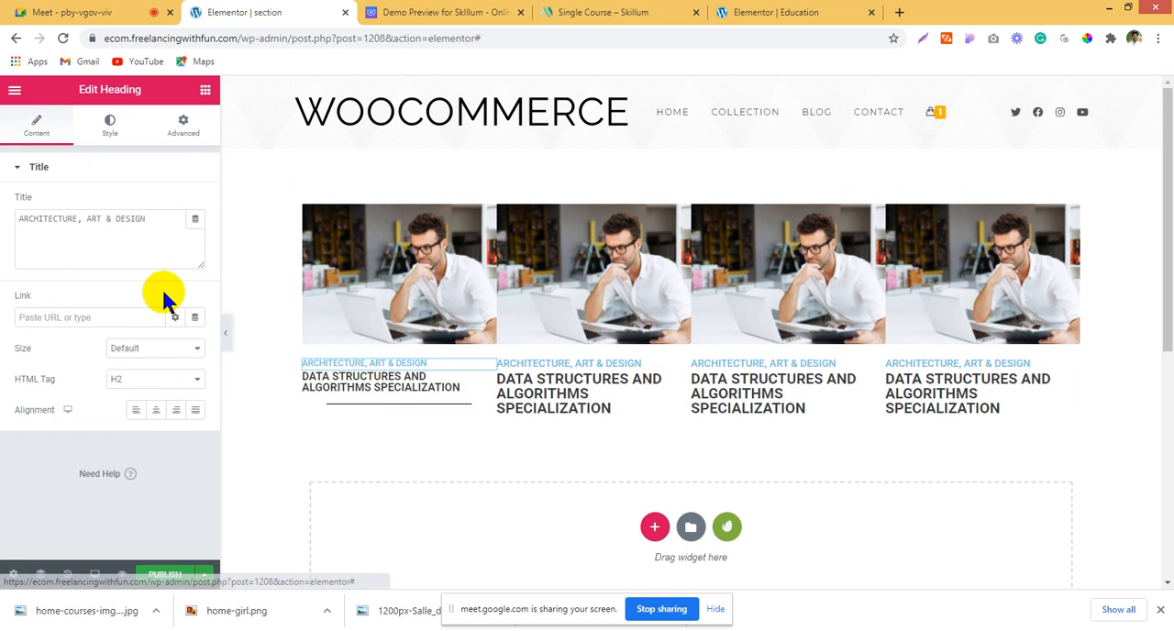
left_click(156, 410)
left_click(320, 379)
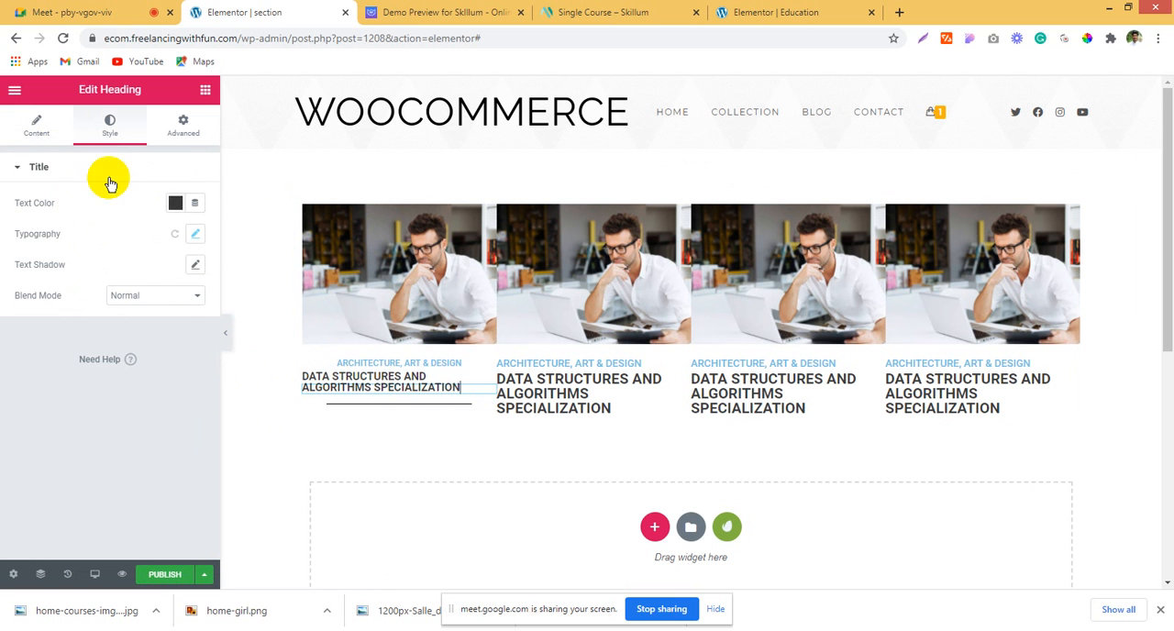
left_click(44, 135)
left_click(152, 418)
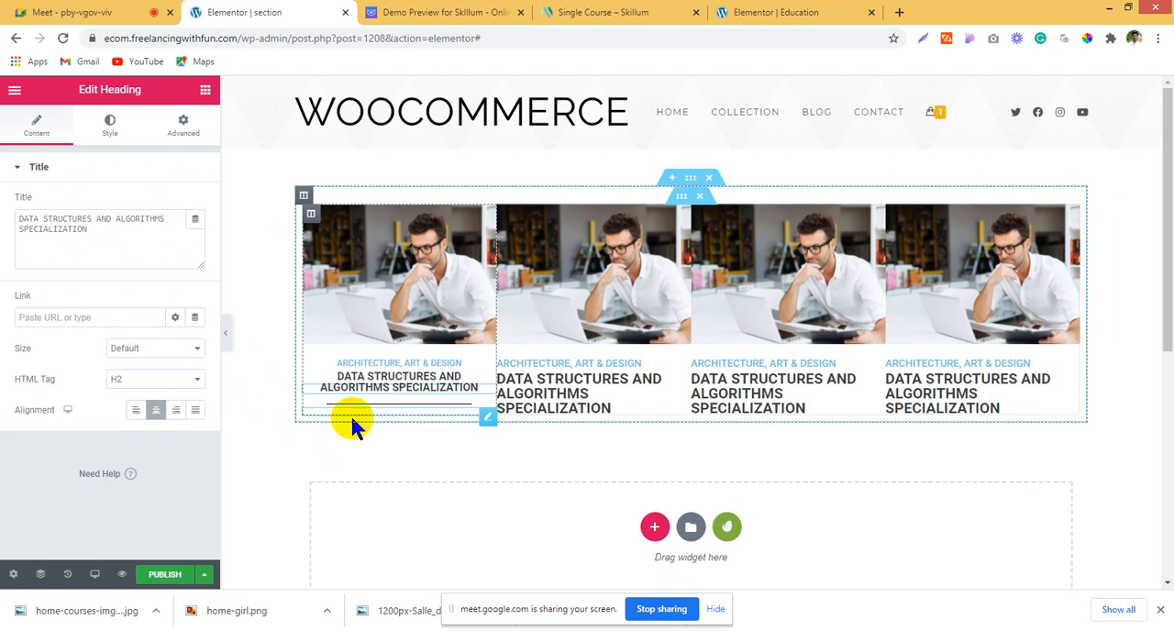
Step: Copy the "4 COURSES" label from the first course card in the Skillum demo and return to the section template
left_click(471, 12)
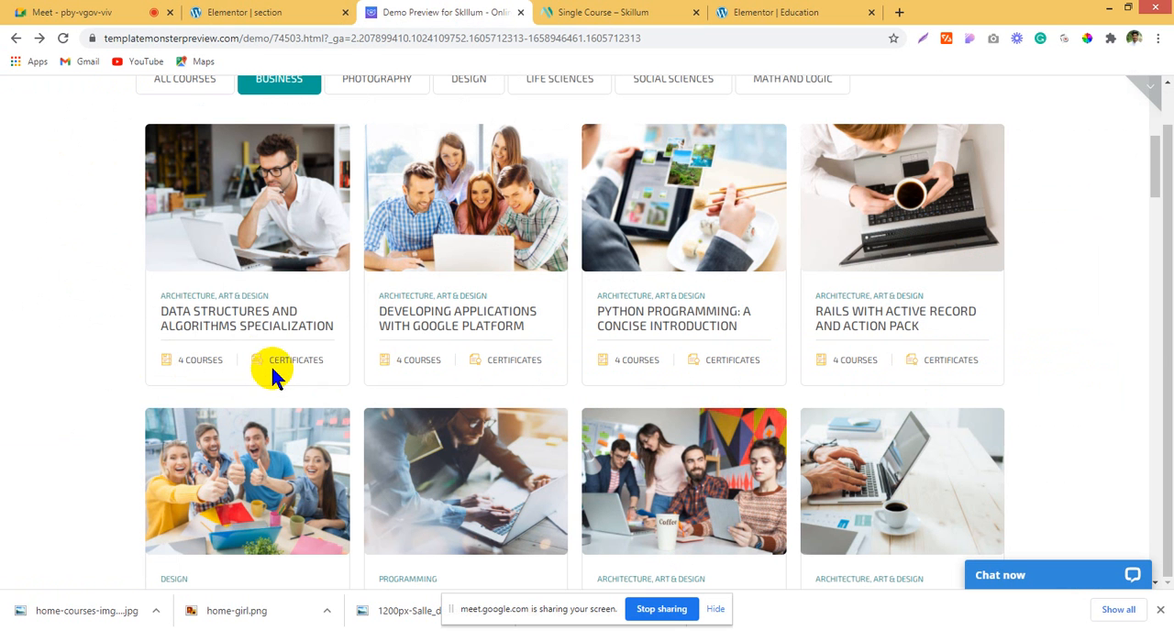
mouse_move(227, 360)
left_mouse_down()
mouse_move(181, 363)
mouse_move(221, 361)
left_mouse_up()
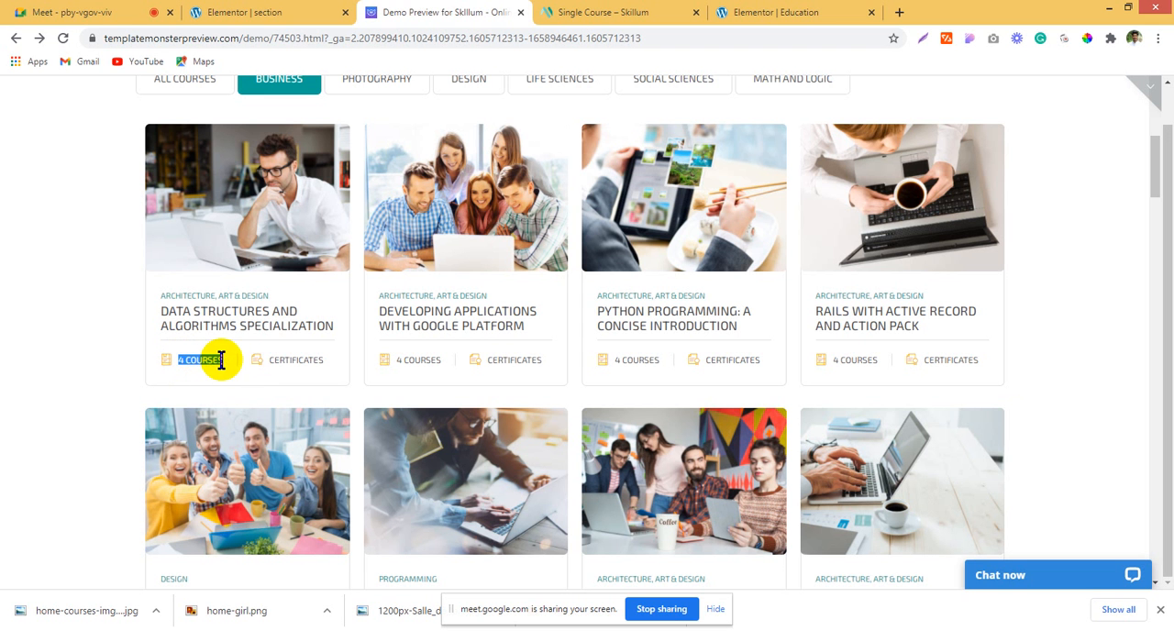
right_click(220, 365)
left_click(245, 374)
left_click(596, 12)
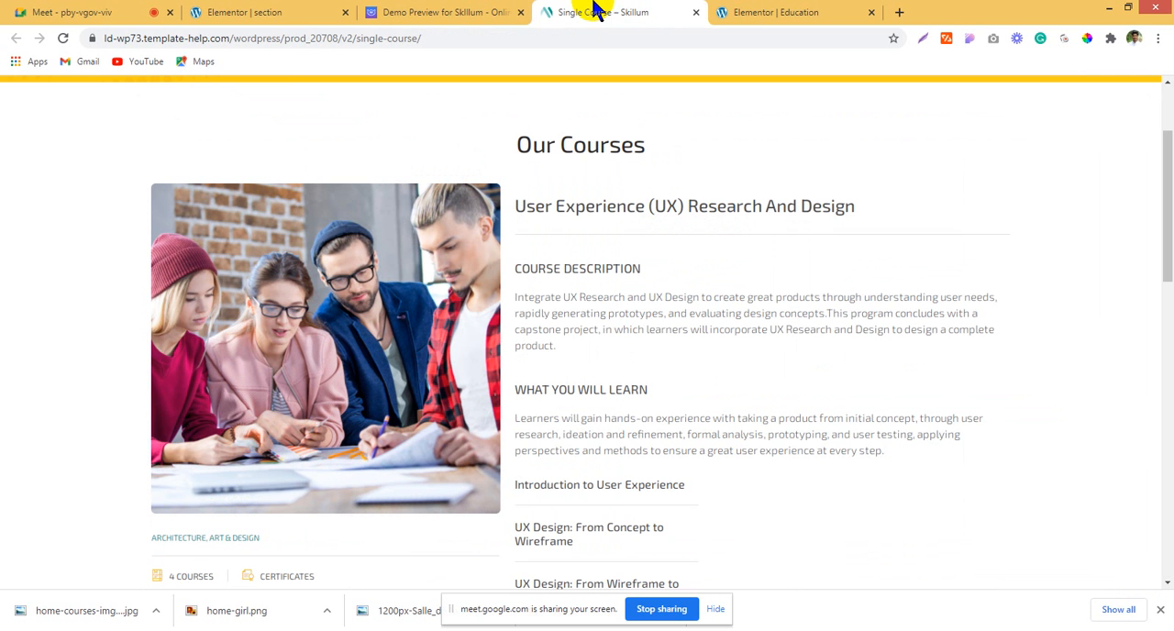
left_click(240, 12)
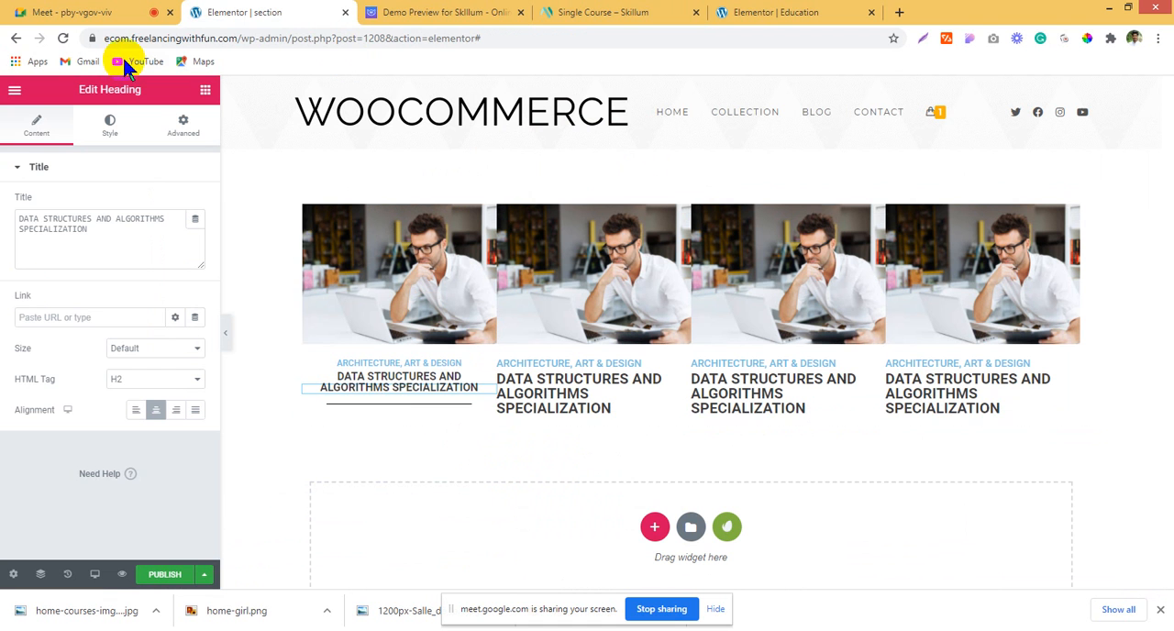
Step: Set the top margin of the first card's divider to -25 px
left_click(335, 401)
left_click(188, 128)
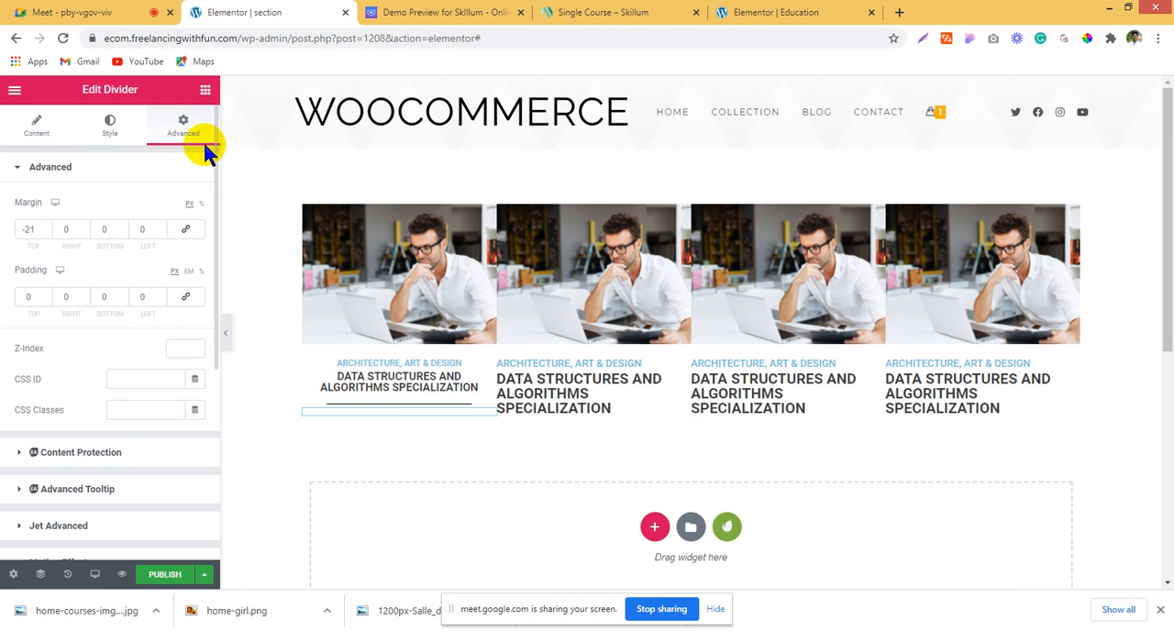
left_click(45, 231)
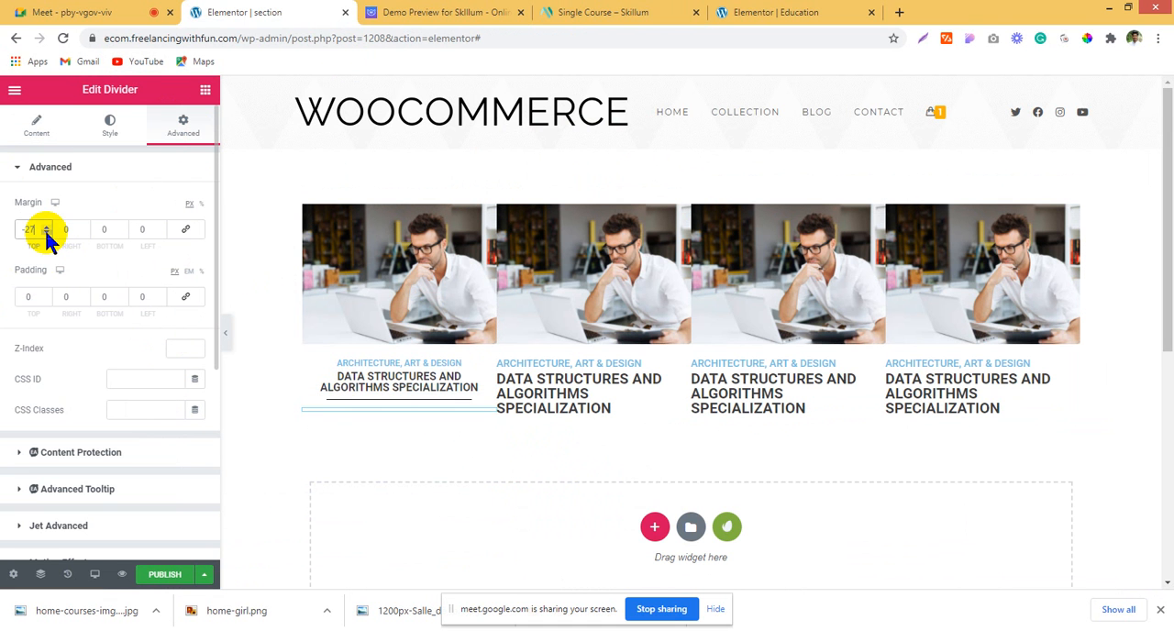
left_click(47, 226)
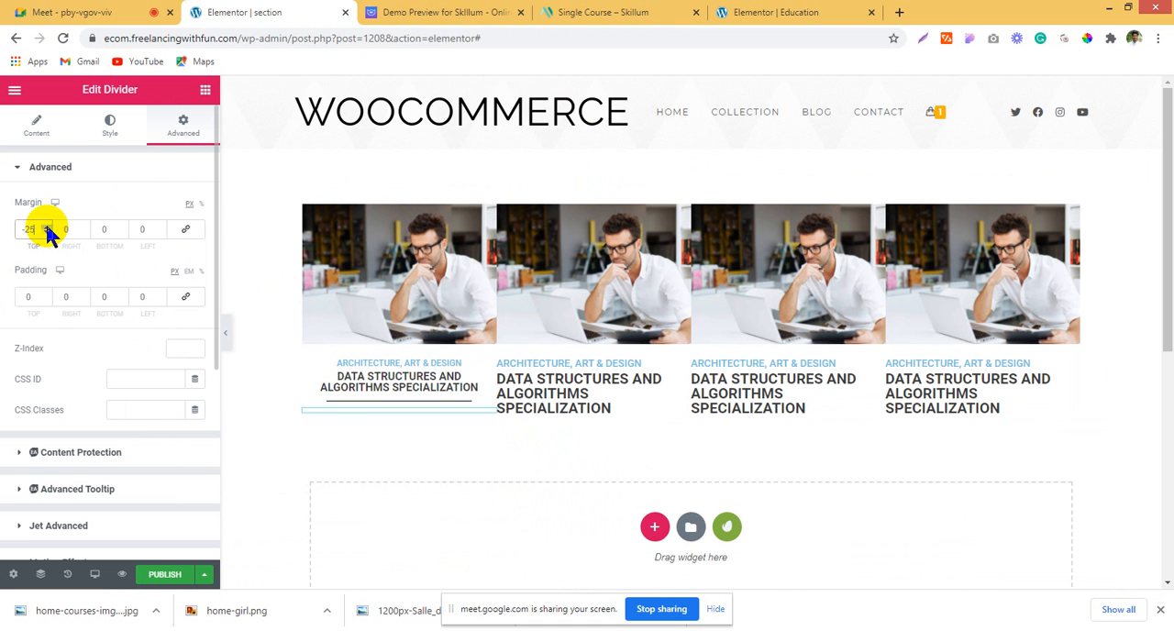
Step: Find the Icon List widget and add it below the title in the first card
left_click(208, 93)
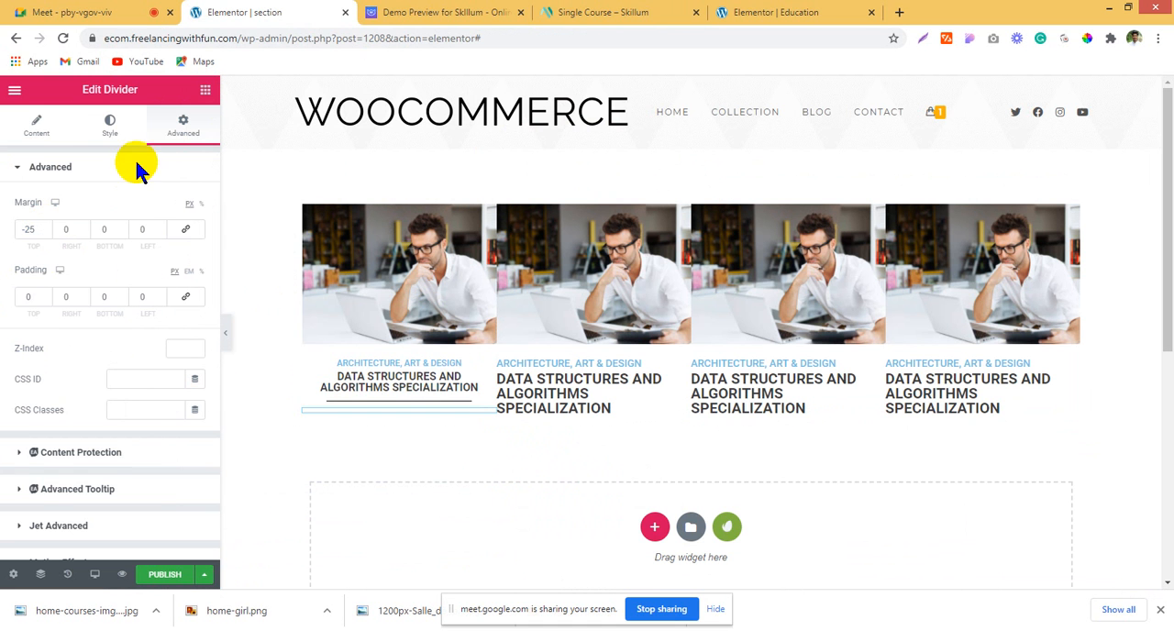
type("icon")
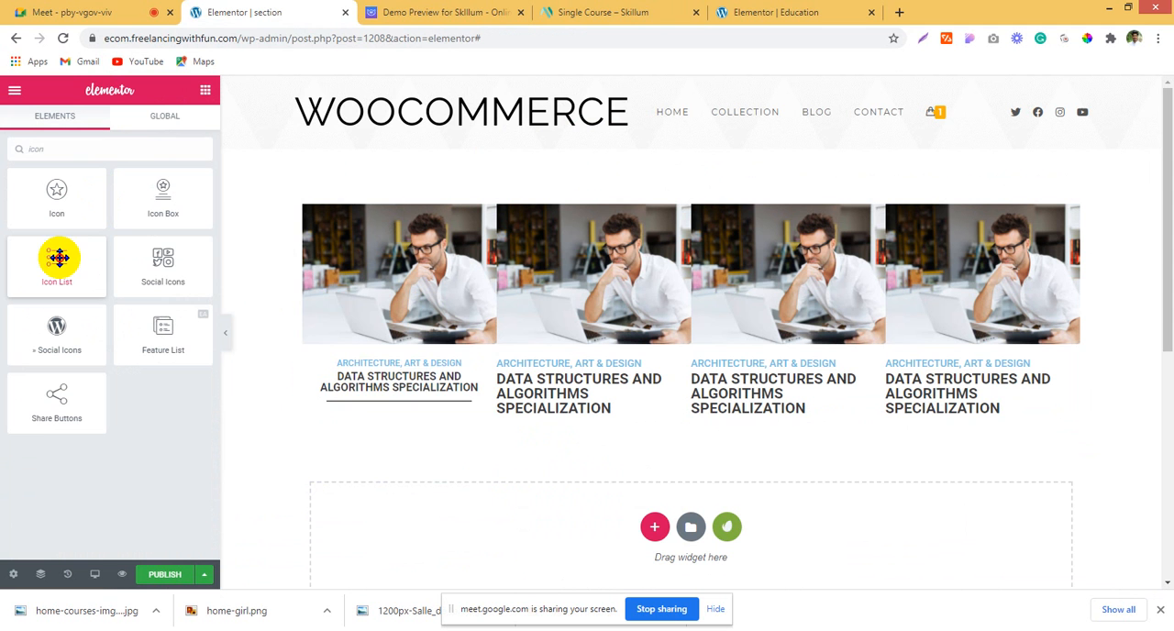
left_click_drag(58, 258, 343, 400)
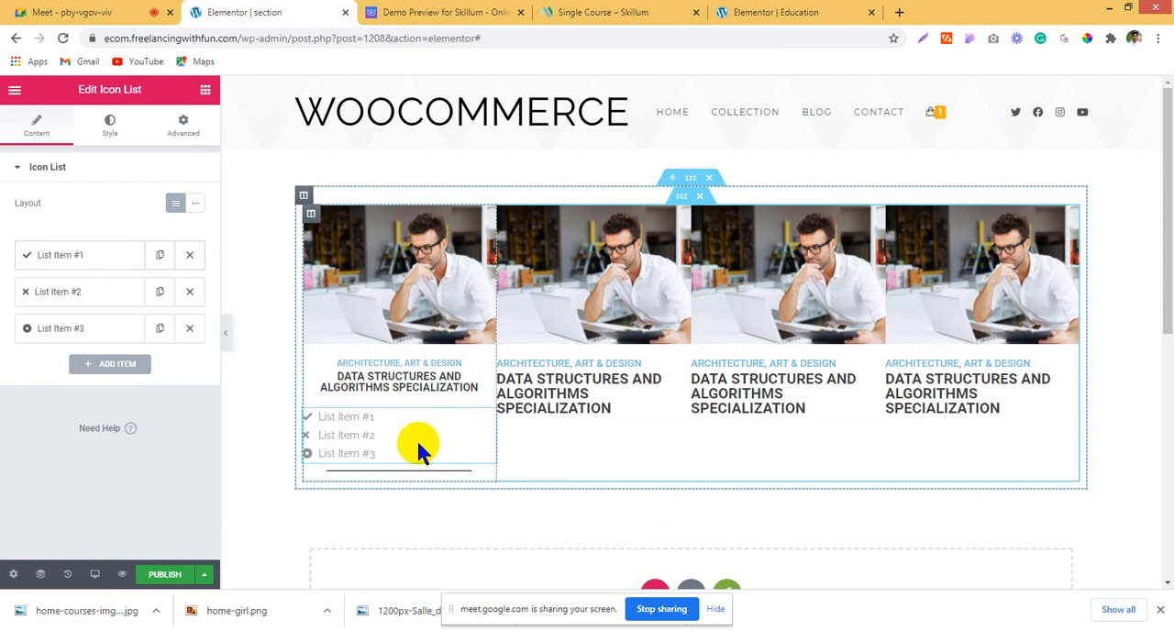
Step: Delete the first two icon list items and replace the remaining item's text with the copied "4 COURSES"
left_click(188, 260)
left_click(188, 260)
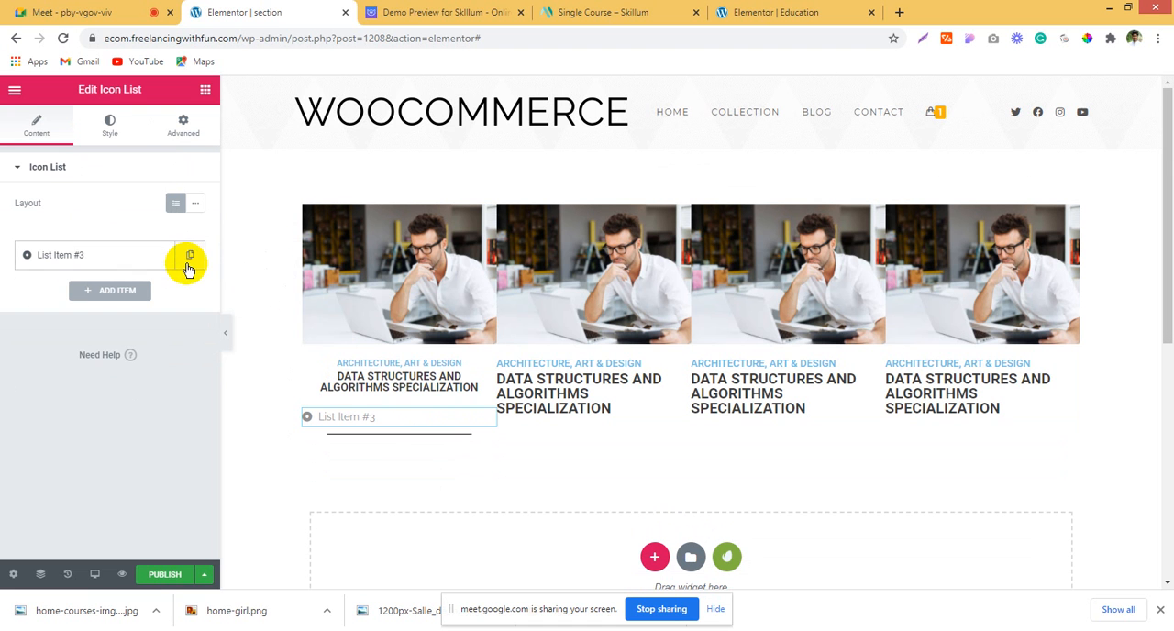
left_click(97, 261)
left_click_drag(115, 304, 4, 311)
key("ctrl+v")
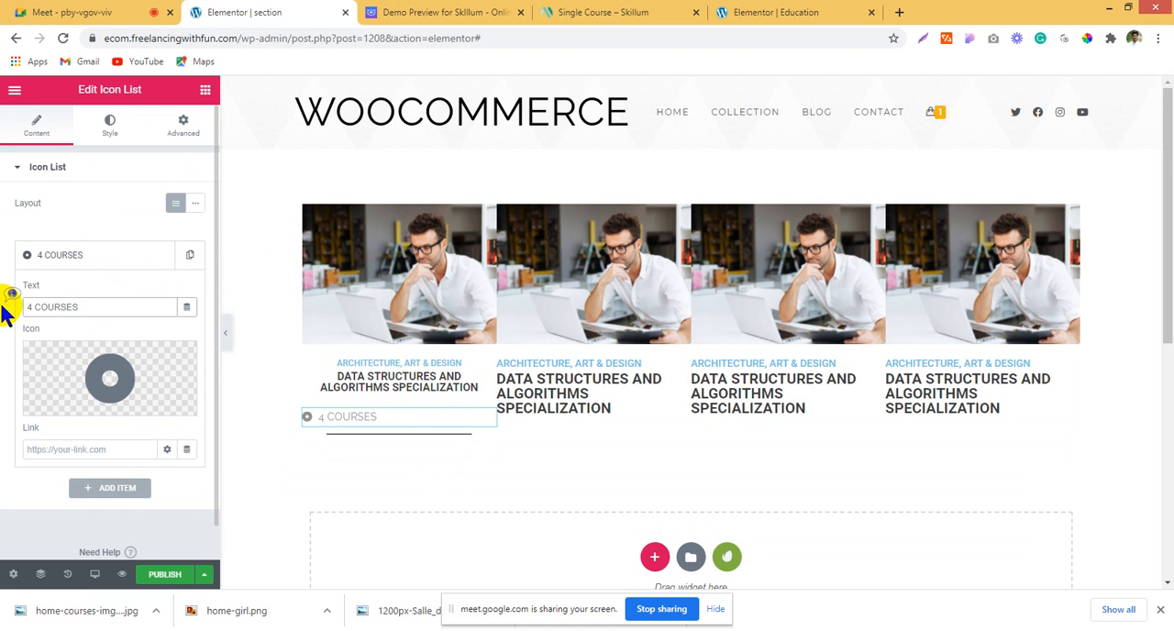
Step: Change the "4 COURSES" item's icon to Book from the icon library, without enabling unfiltered file uploads
left_click(119, 403)
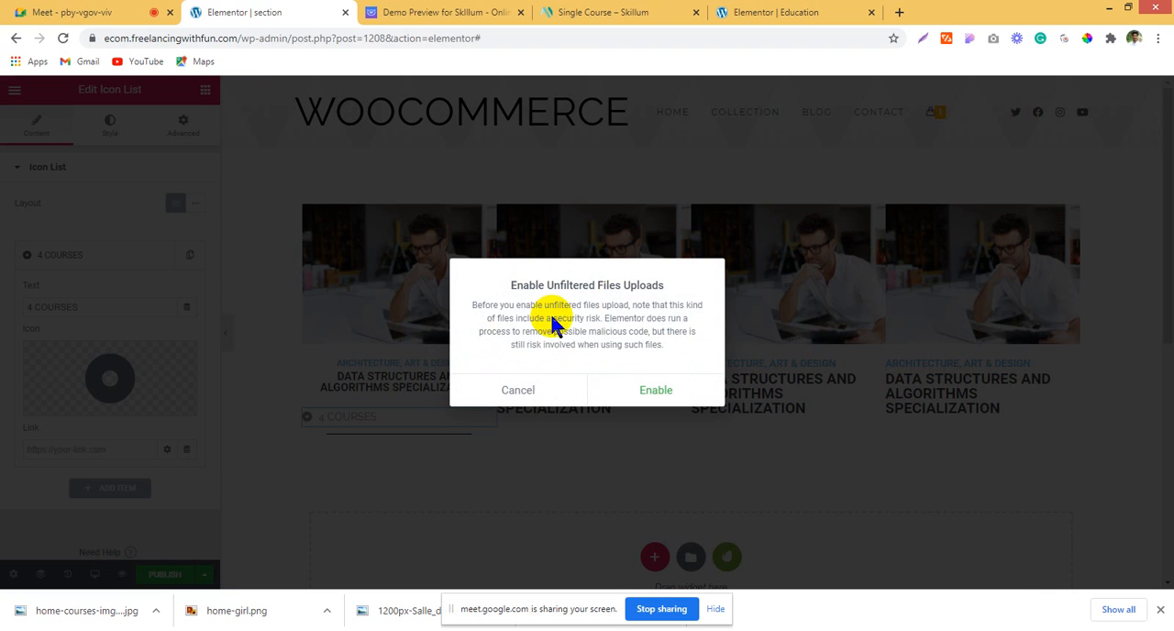
left_click(519, 391)
left_click(110, 385)
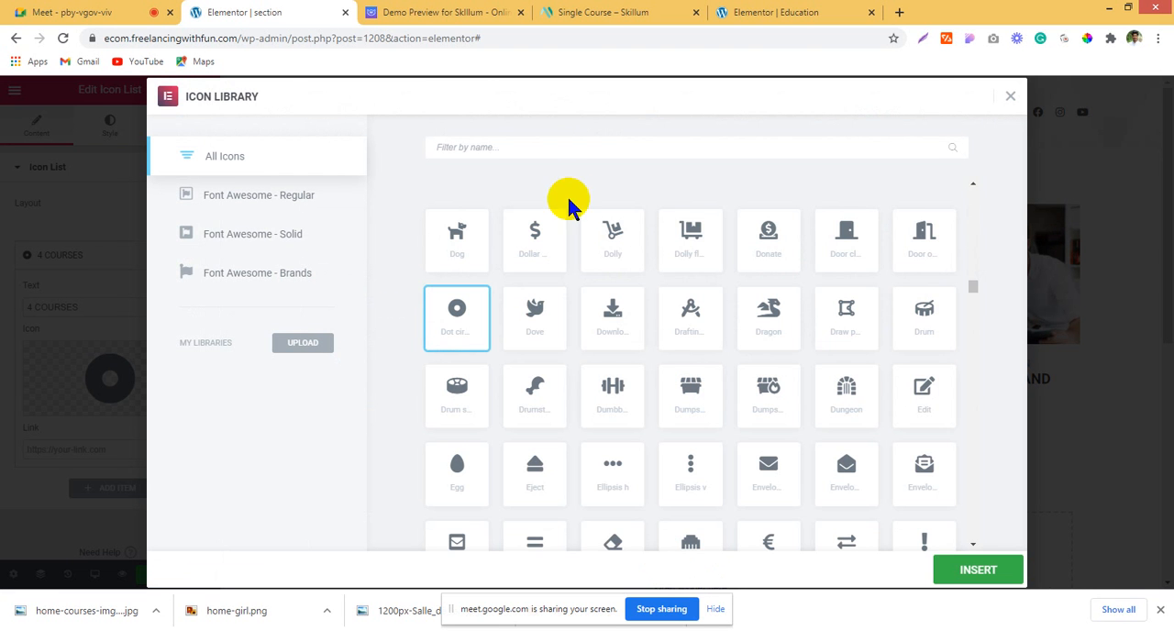
left_click(529, 139)
type("book")
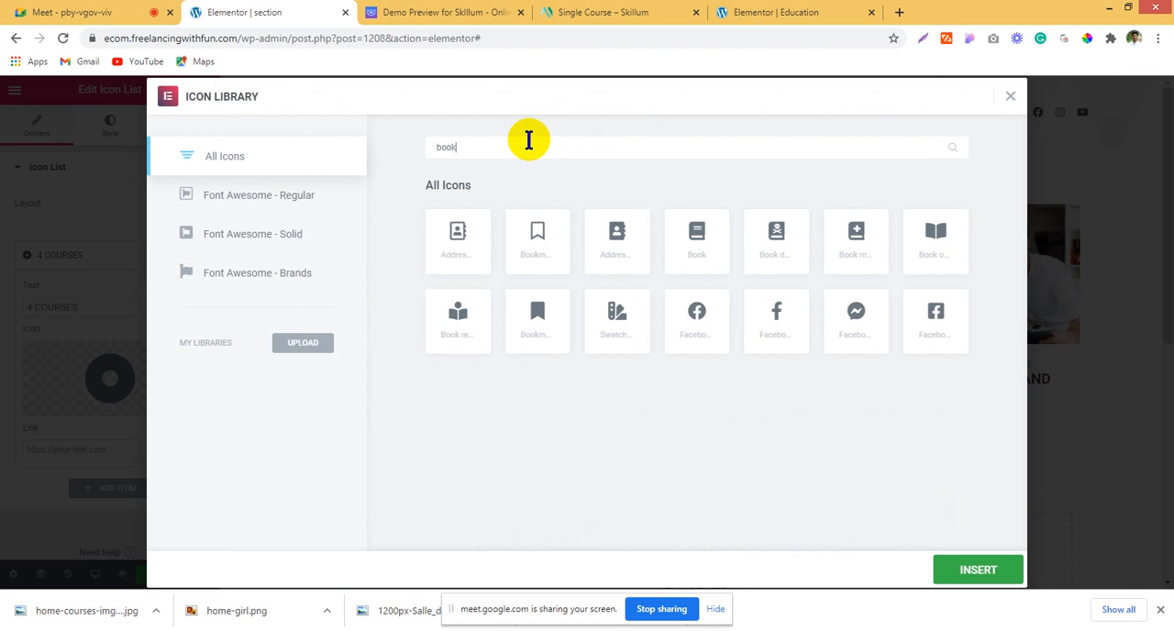
left_click(688, 237)
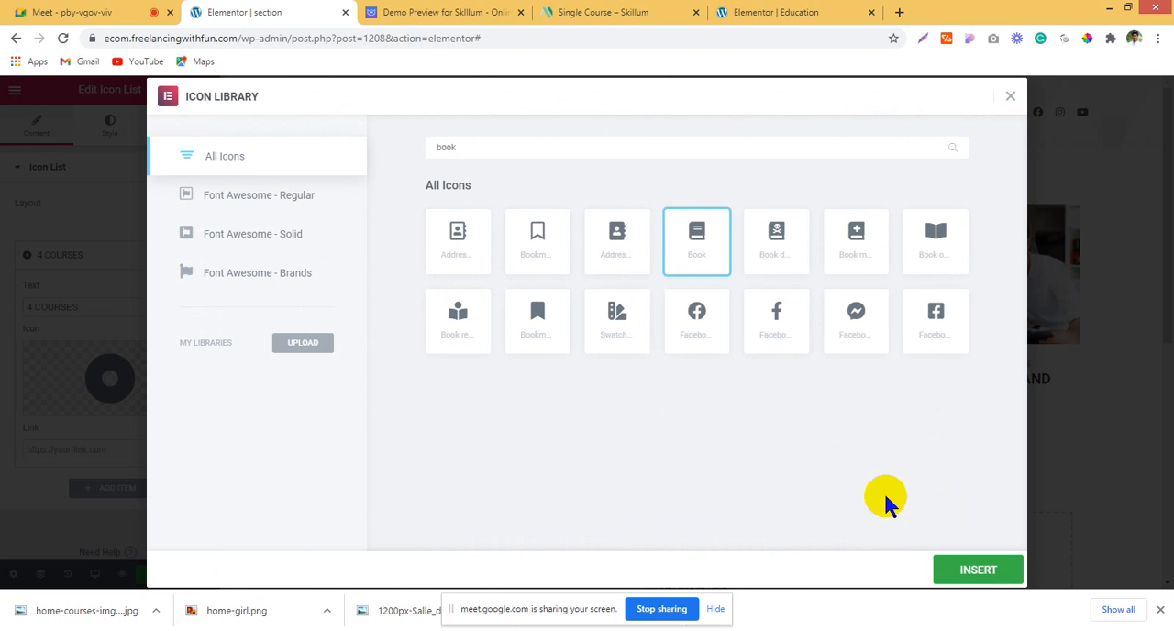
left_click(961, 576)
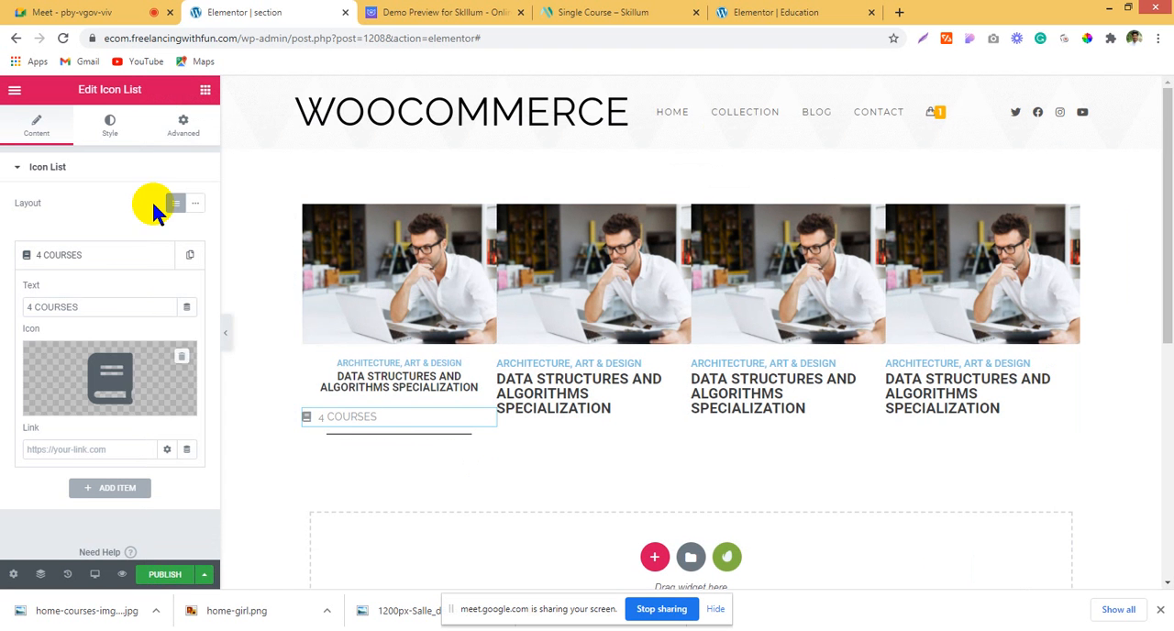
Step: Move the divider above the icon list in the first card and set the icon list's layout to Inline
left_click_drag(474, 424, 409, 396)
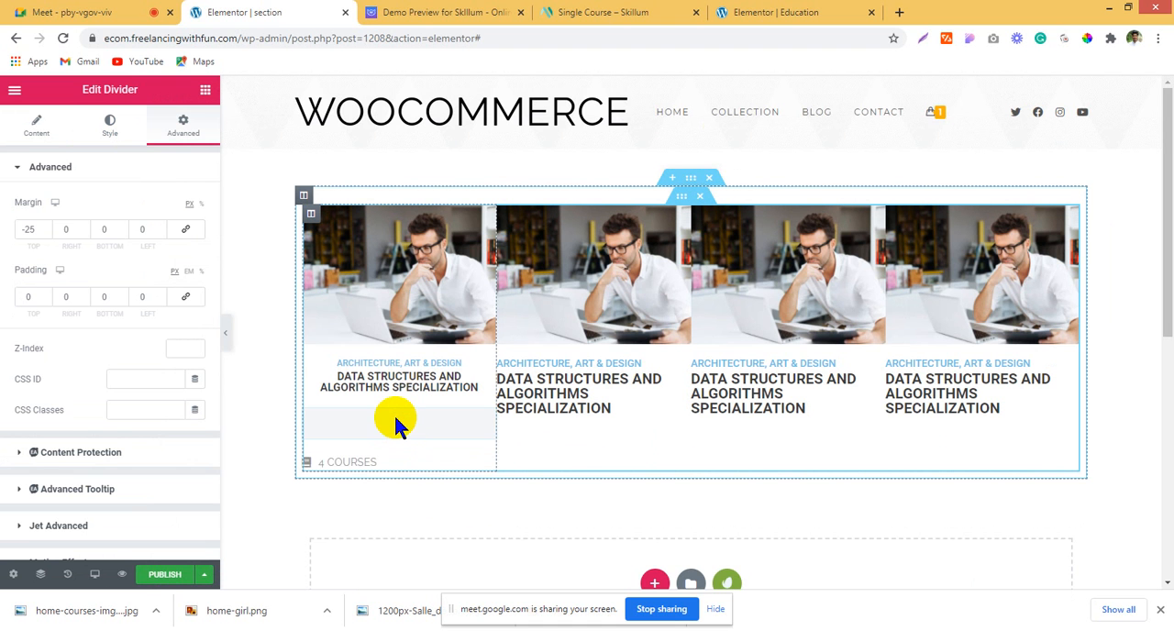
left_click(363, 437)
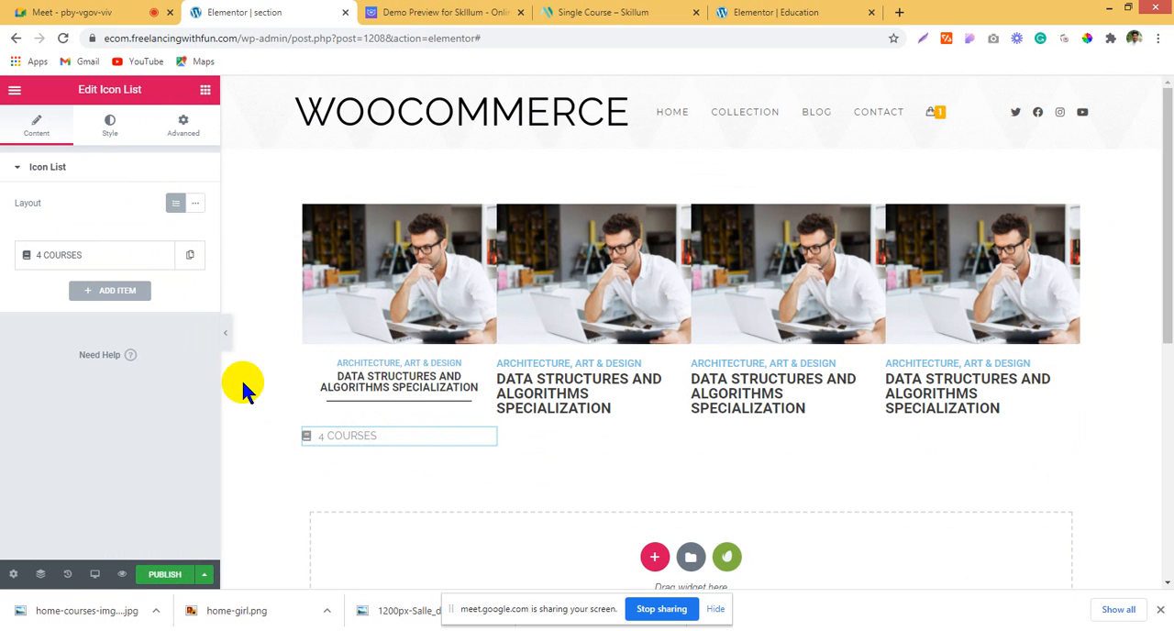
right_click(108, 262)
left_click(29, 262)
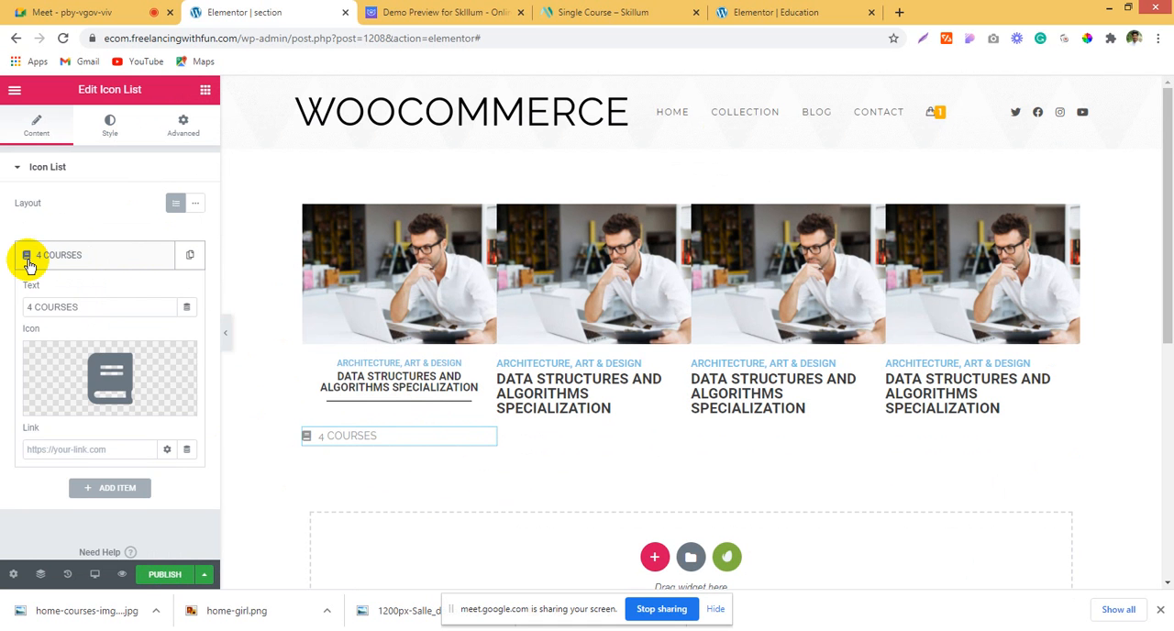
right_click(28, 261)
left_click(118, 174)
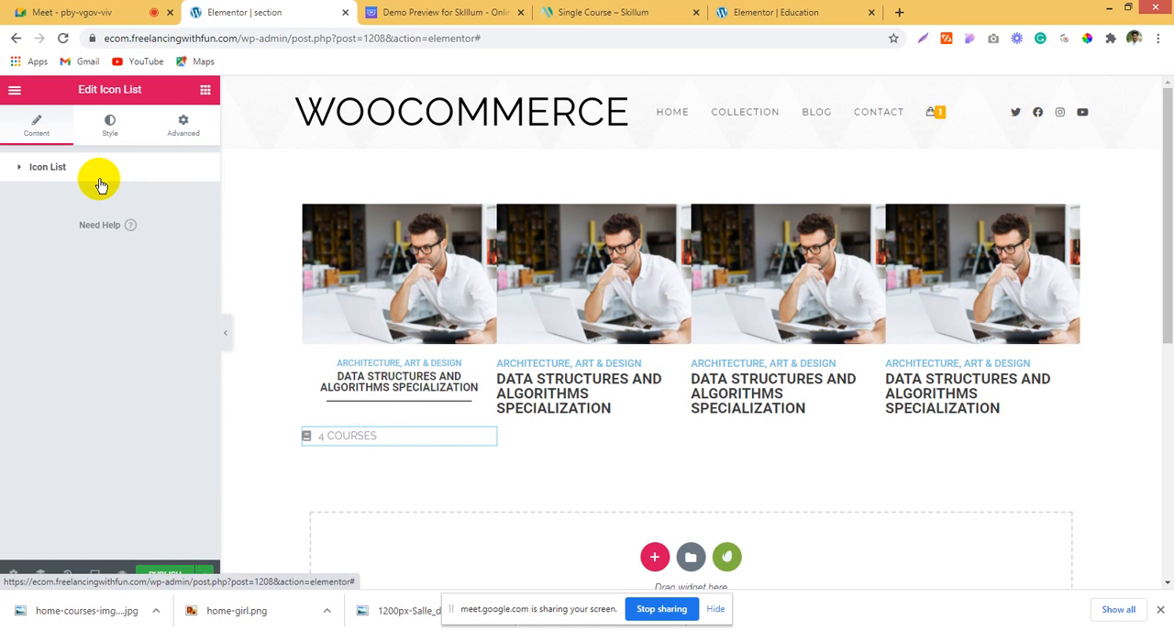
left_click(99, 177)
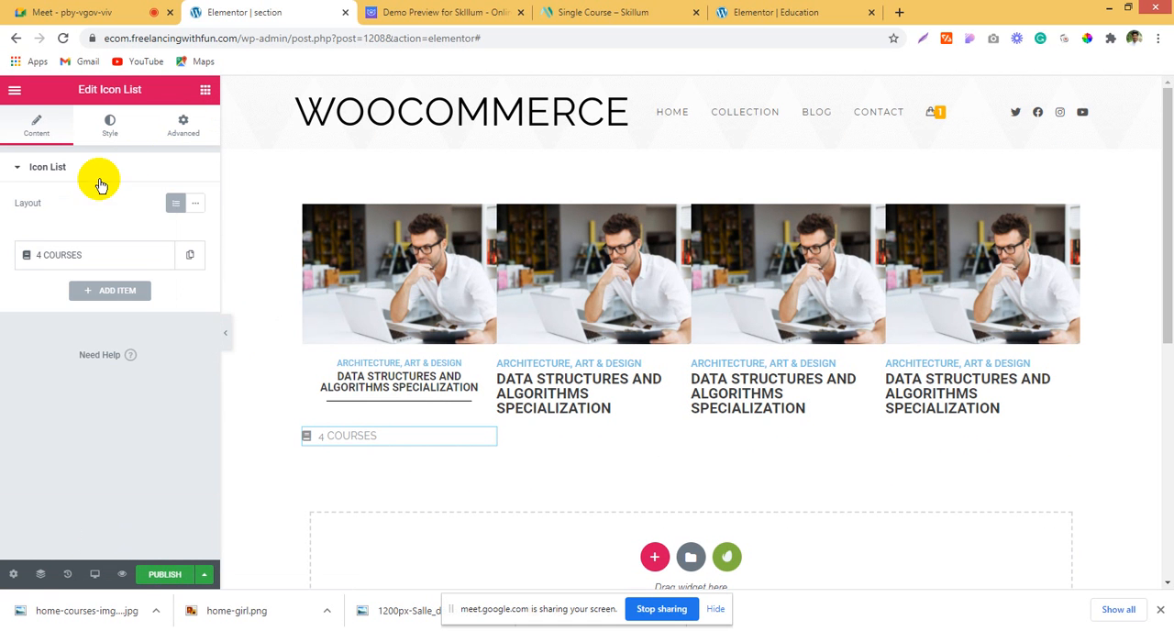
left_click(190, 213)
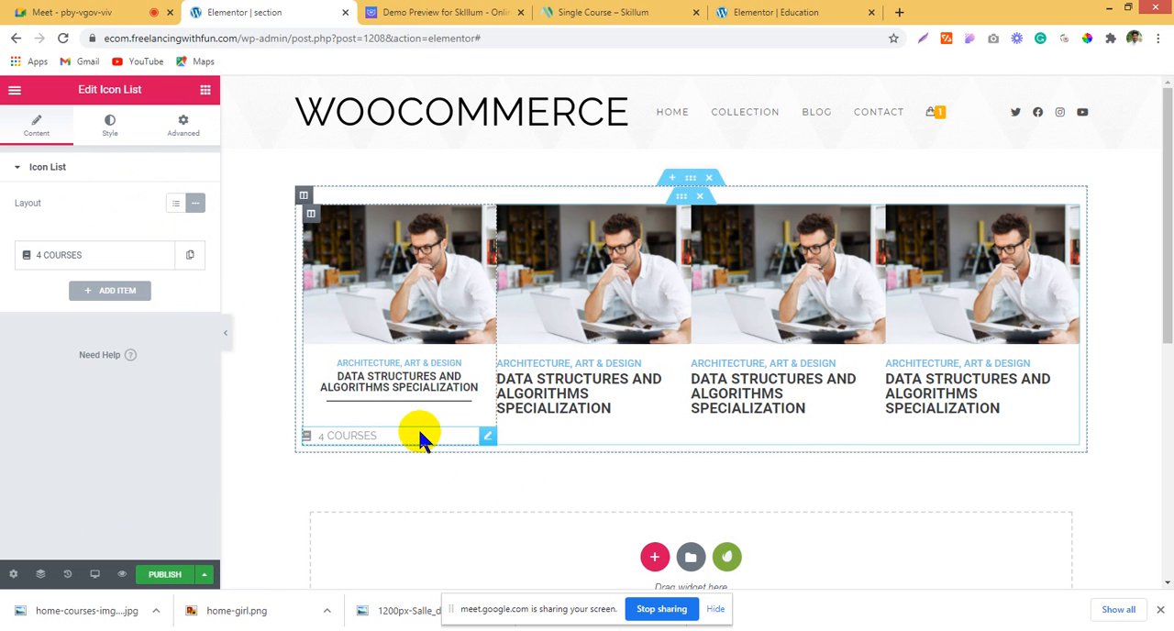
Step: Duplicate the "4 COURSES" item and unlink the icon list's margin and padding values
left_click(190, 255)
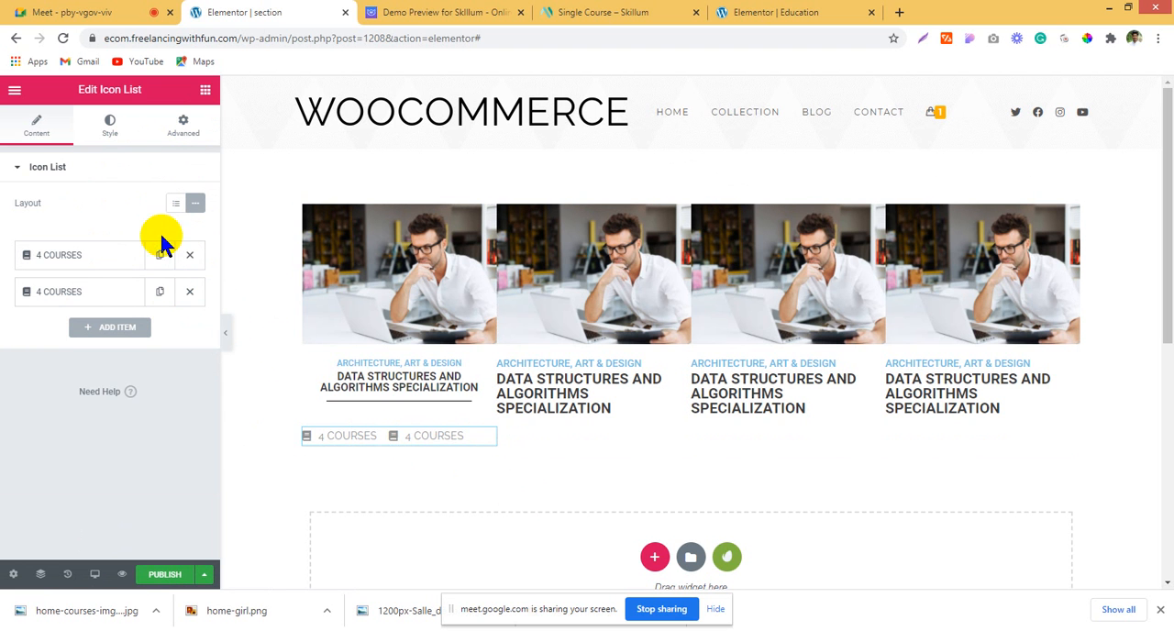
left_click(186, 133)
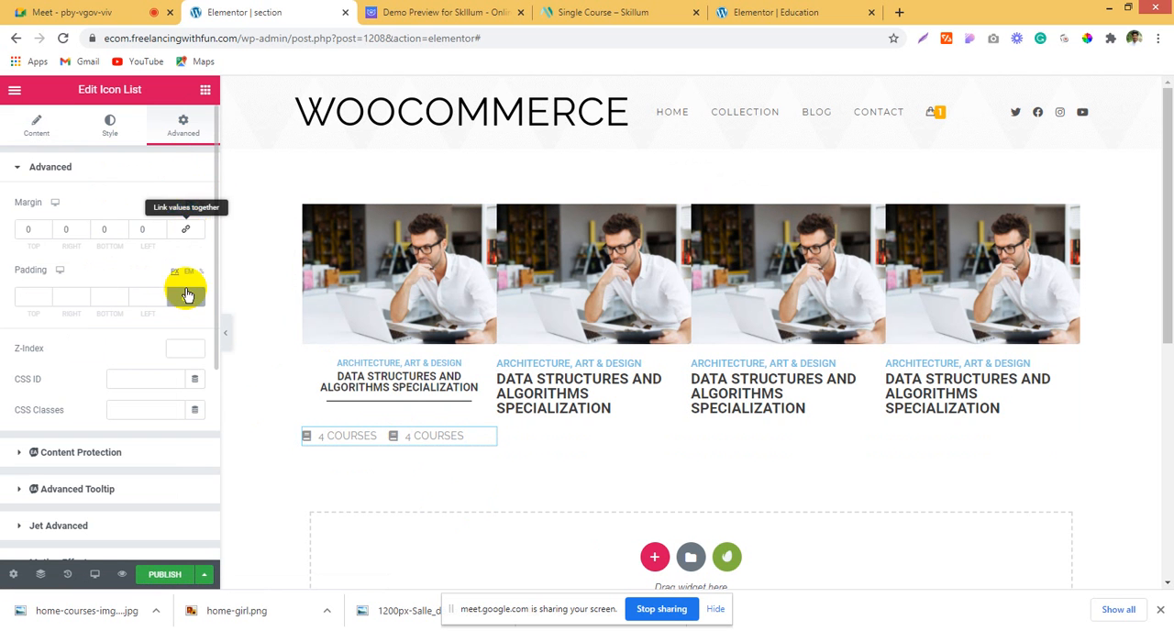
scroll(131, 307, "down", 3)
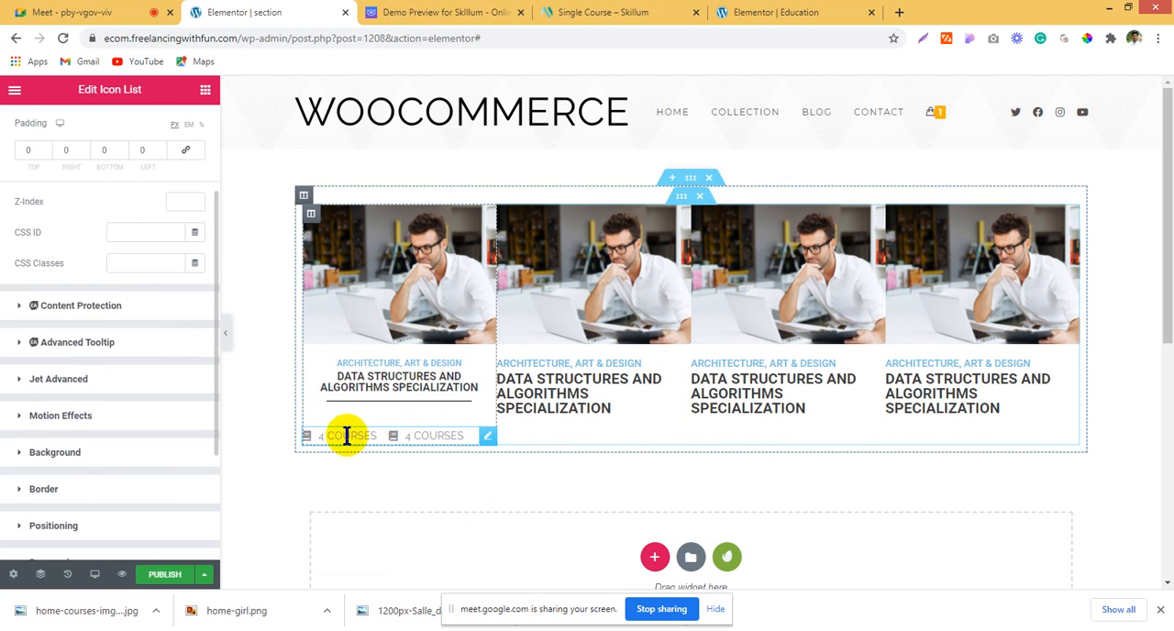
Step: Check the demo card's second label and set the duplicated icon list item's text to "CERTIFICATES"
left_click(371, 18)
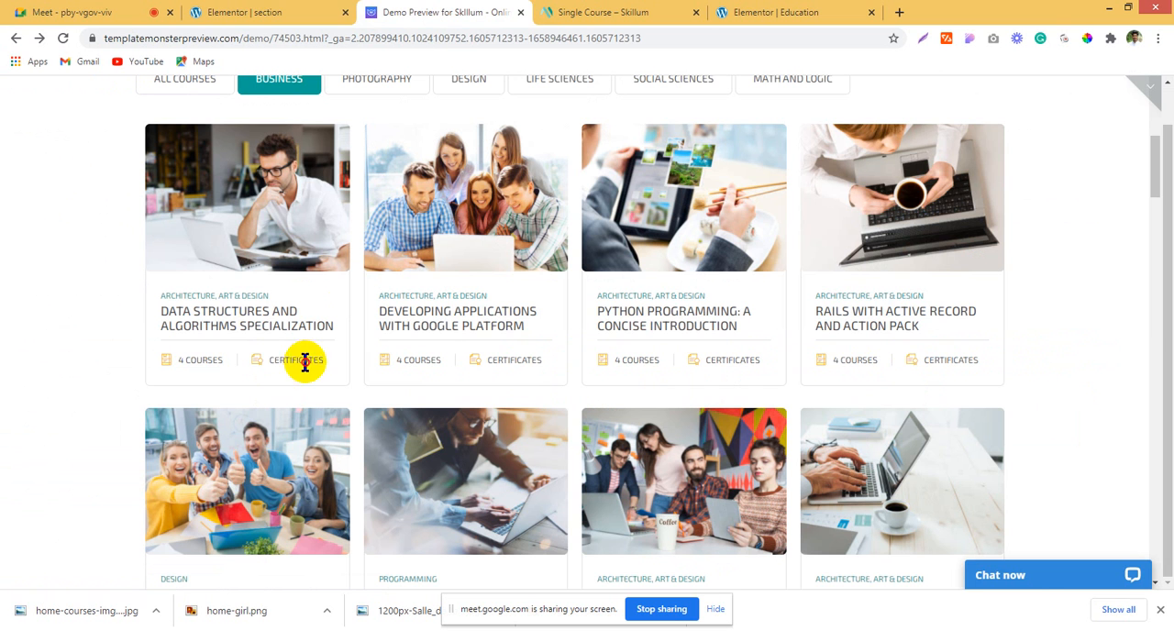
left_click(240, 13)
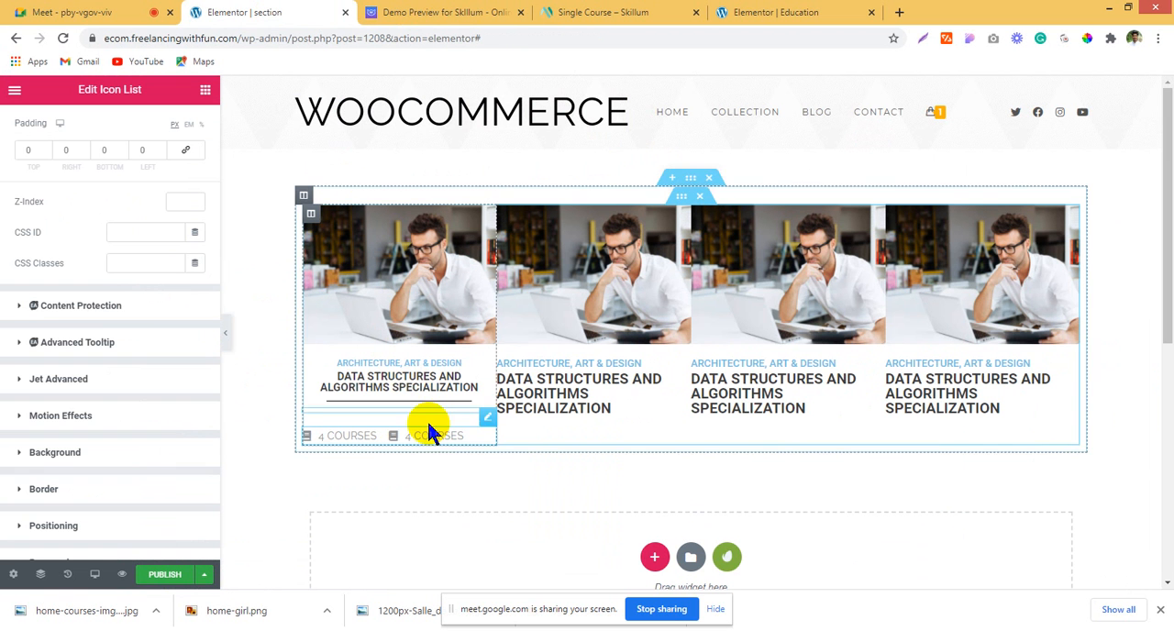
scroll(63, 280, "up", 3)
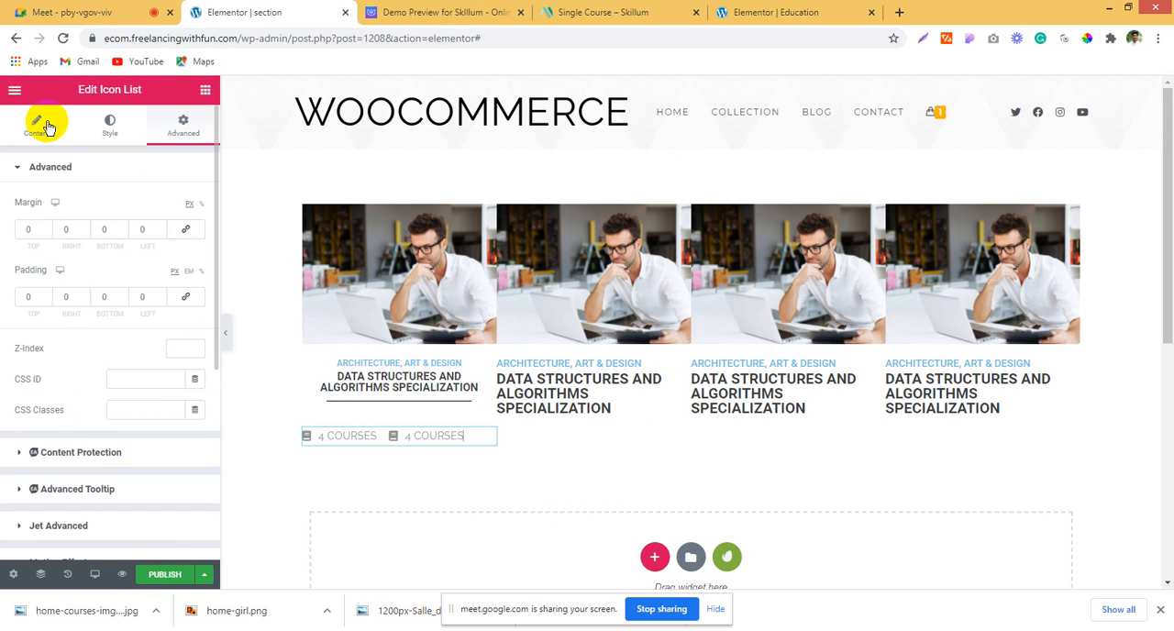
left_click(41, 125)
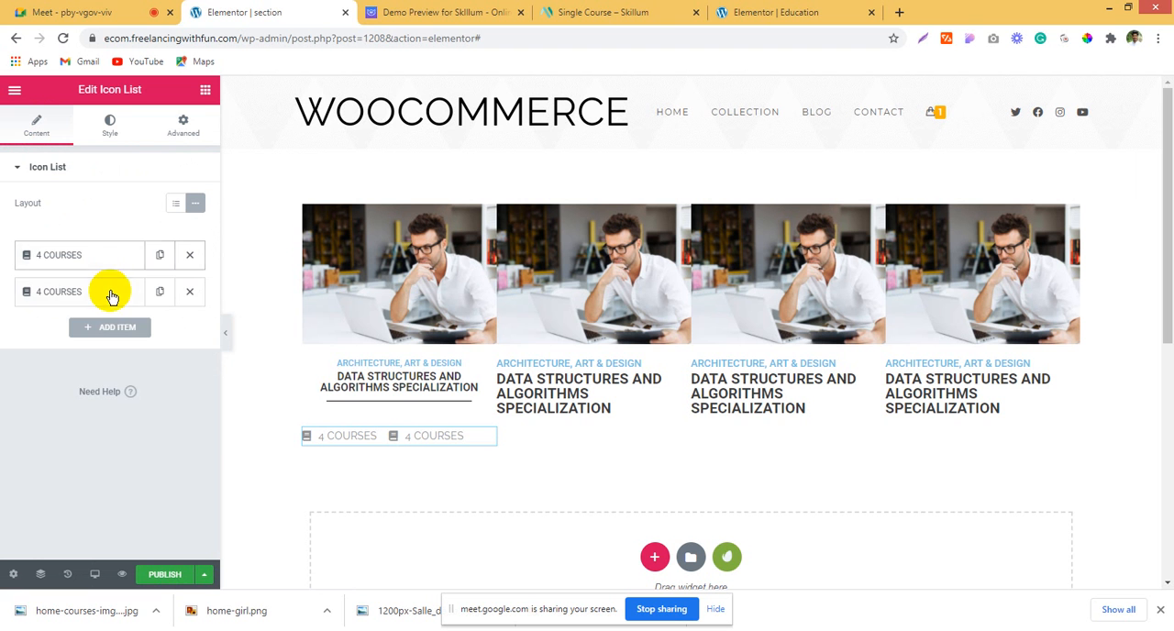
left_click(110, 291)
left_click_drag(104, 341, 5, 344)
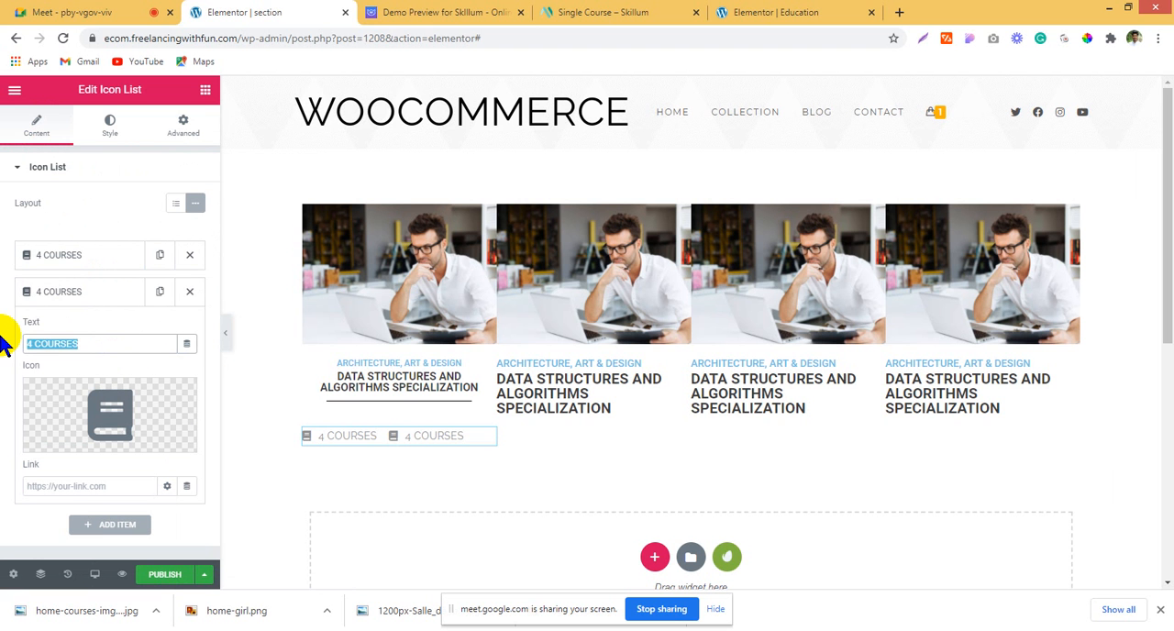
type("CERTIFICATES")
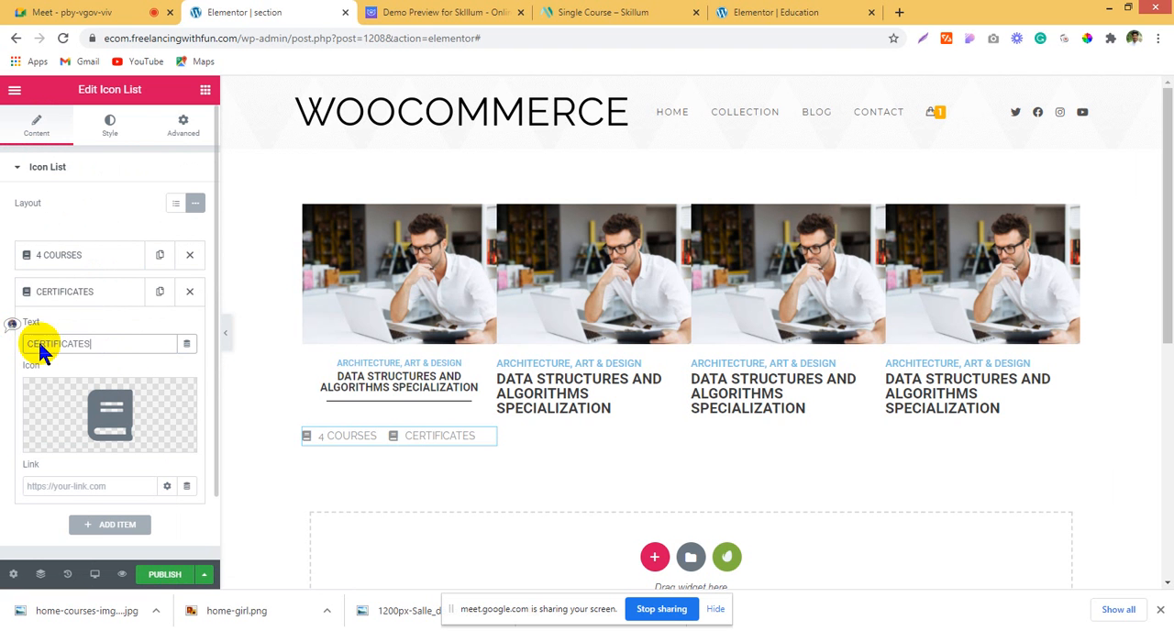
Step: Search the icon library for "cer" and insert the Certificate icon for the "CERTIFICATES" item
left_click(97, 395)
left_click(522, 147)
type("cer")
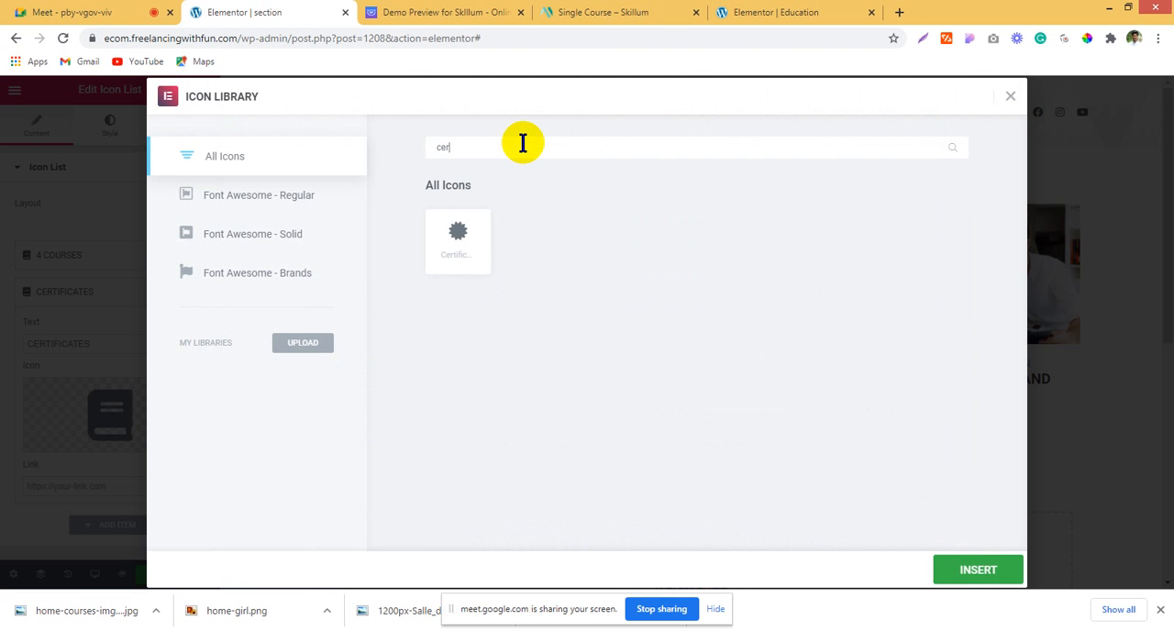
left_click(470, 241)
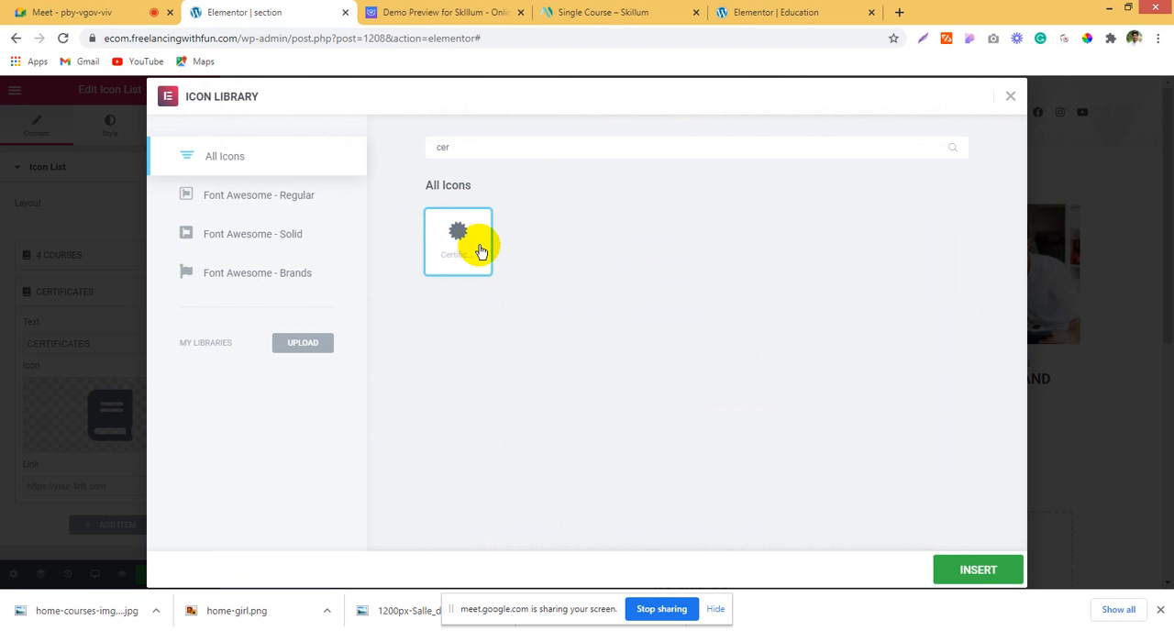
left_click(990, 568)
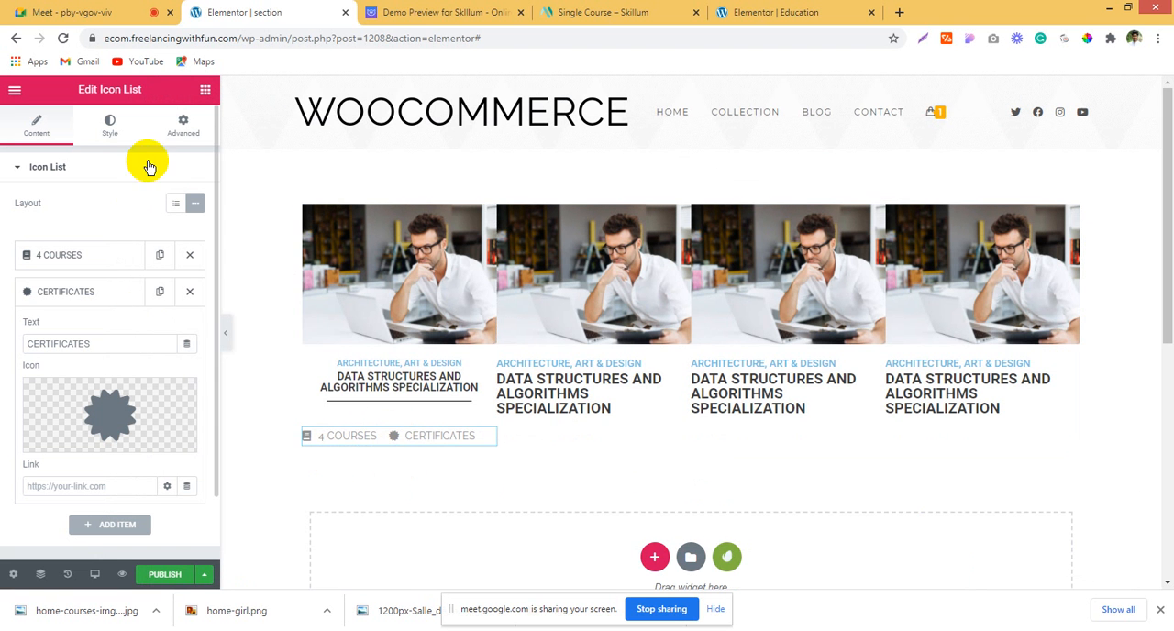
Step: Give the icon list a solid border with unlinked widths, setting only the left width to 5
left_click(183, 123)
scroll(104, 415, "down", 1)
scroll(103, 415, "down", 2)
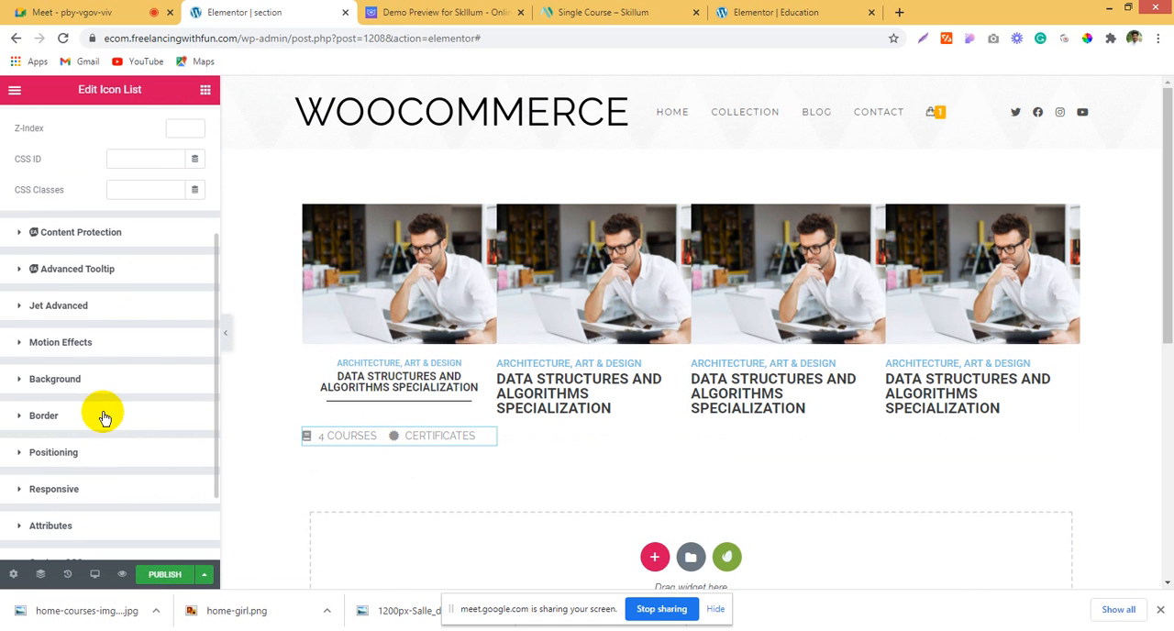
left_click(89, 425)
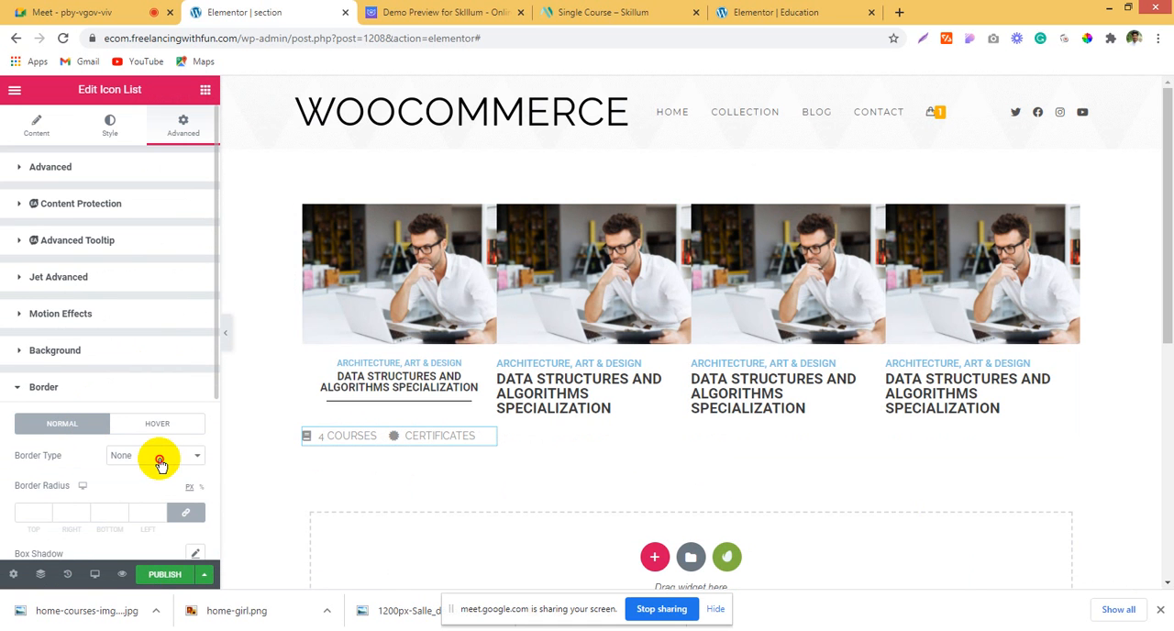
left_click(156, 456)
left_click(154, 484)
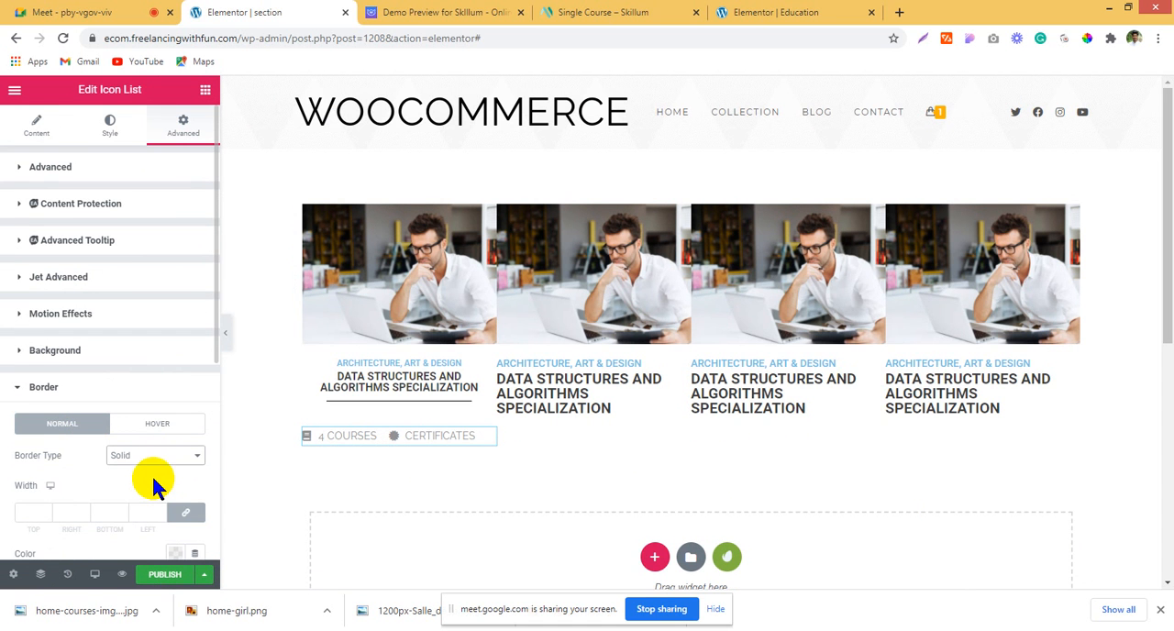
scroll(147, 458, "down", 2)
left_click(185, 371)
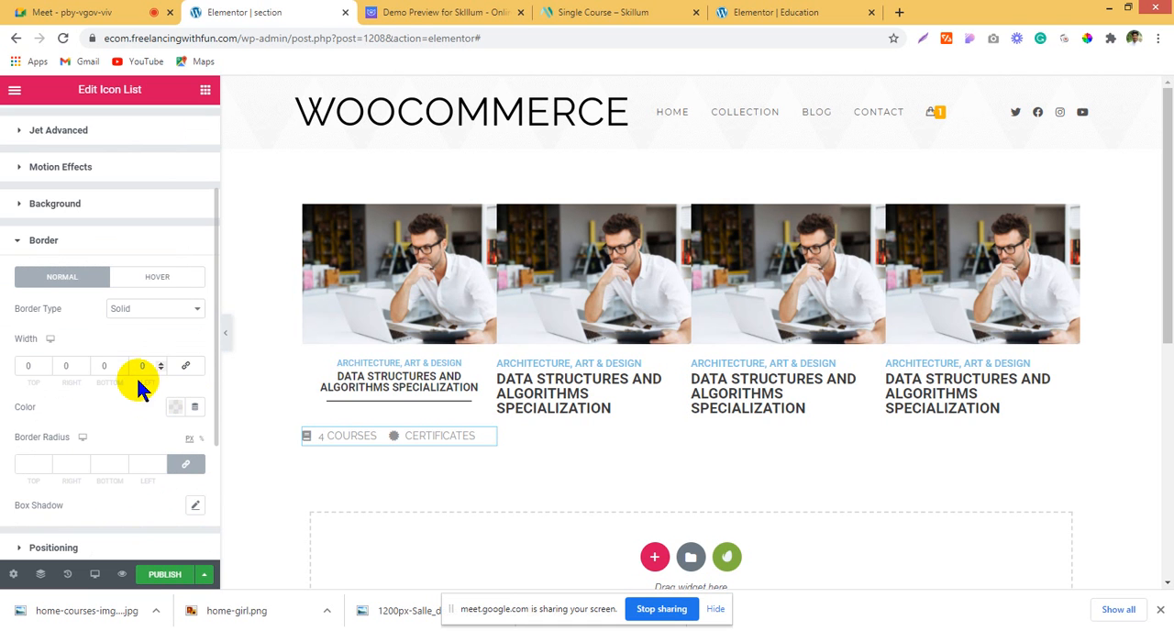
type("1")
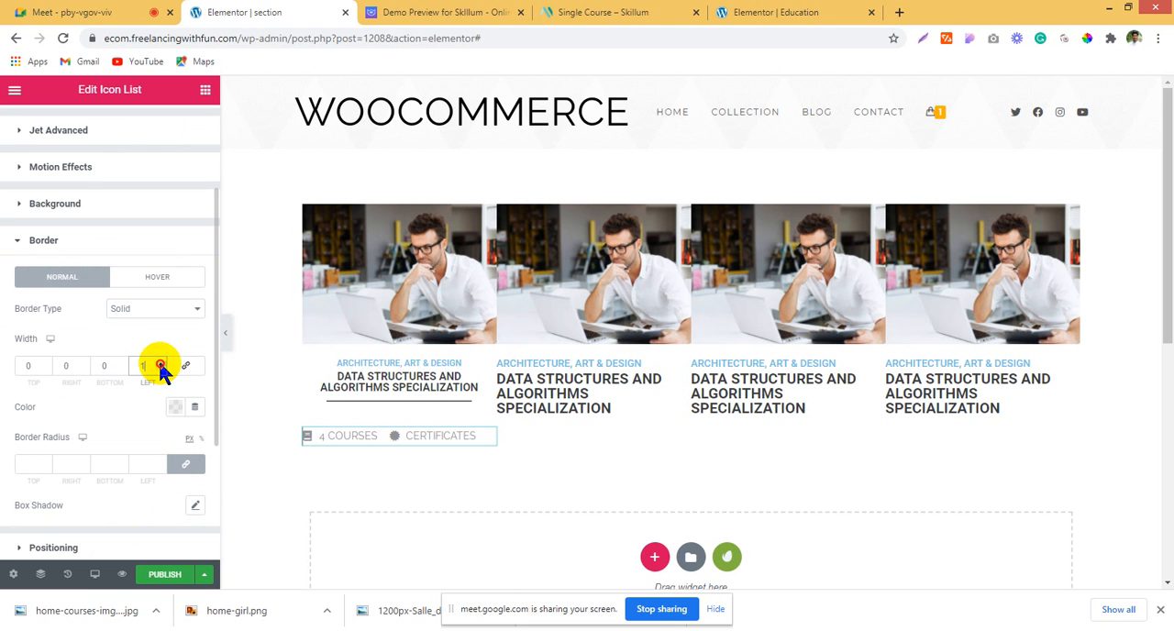
left_click(159, 362)
left_click(160, 366)
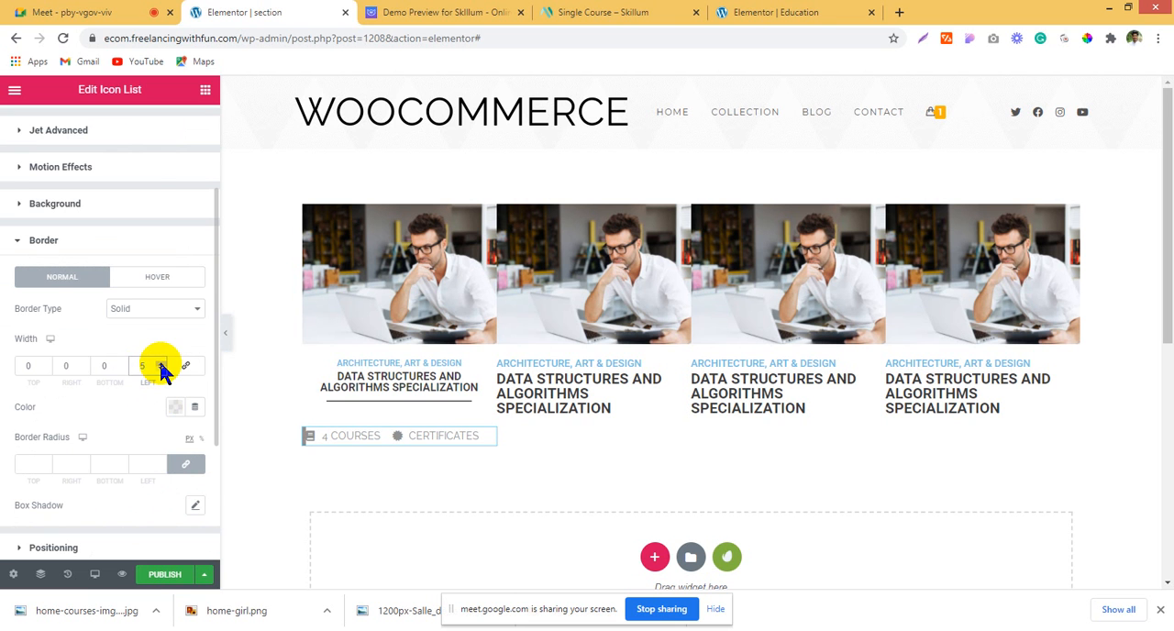
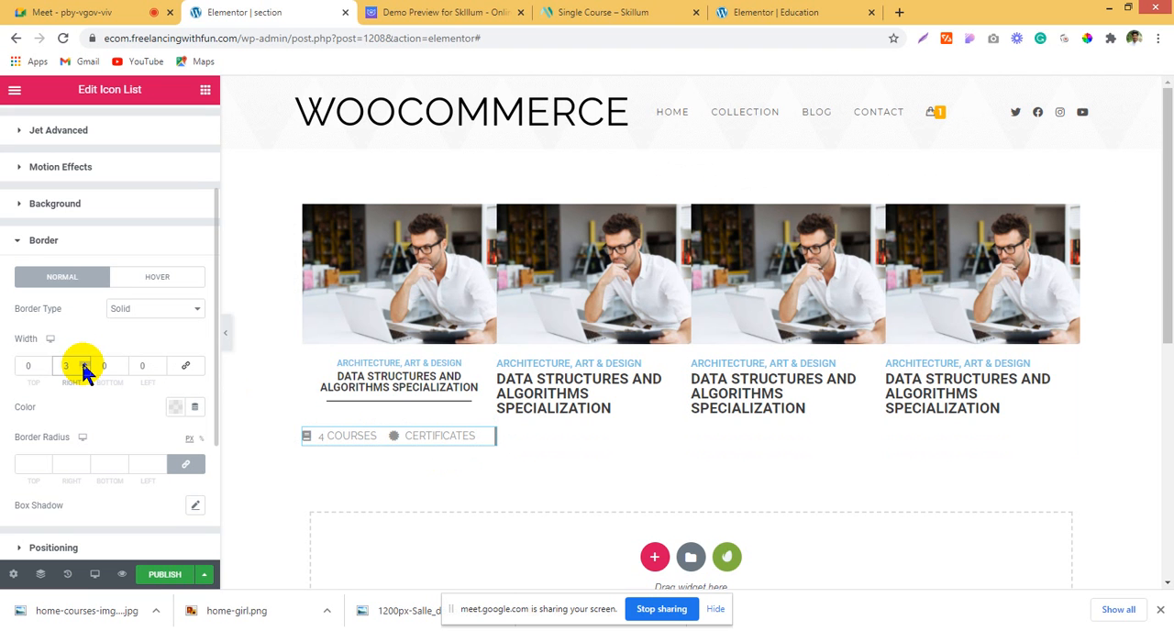
Step: Set the icon list's right border width to 0 and switch its layout to the default stacked arrangement
scroll(41, 266, "up", 3)
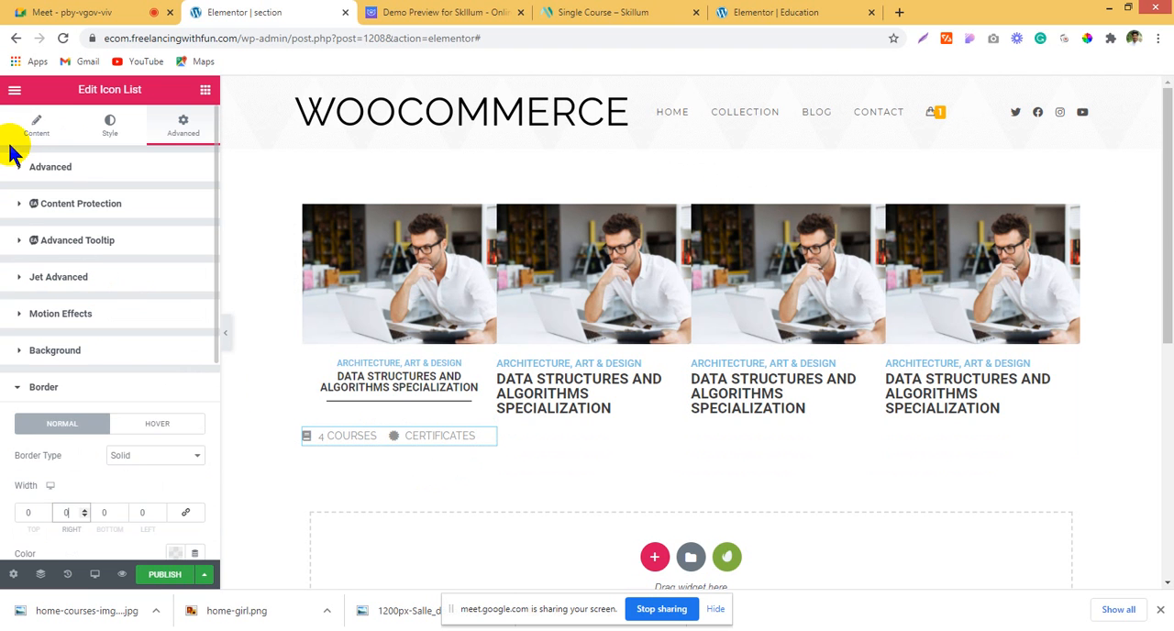
left_click(28, 133)
left_click(171, 206)
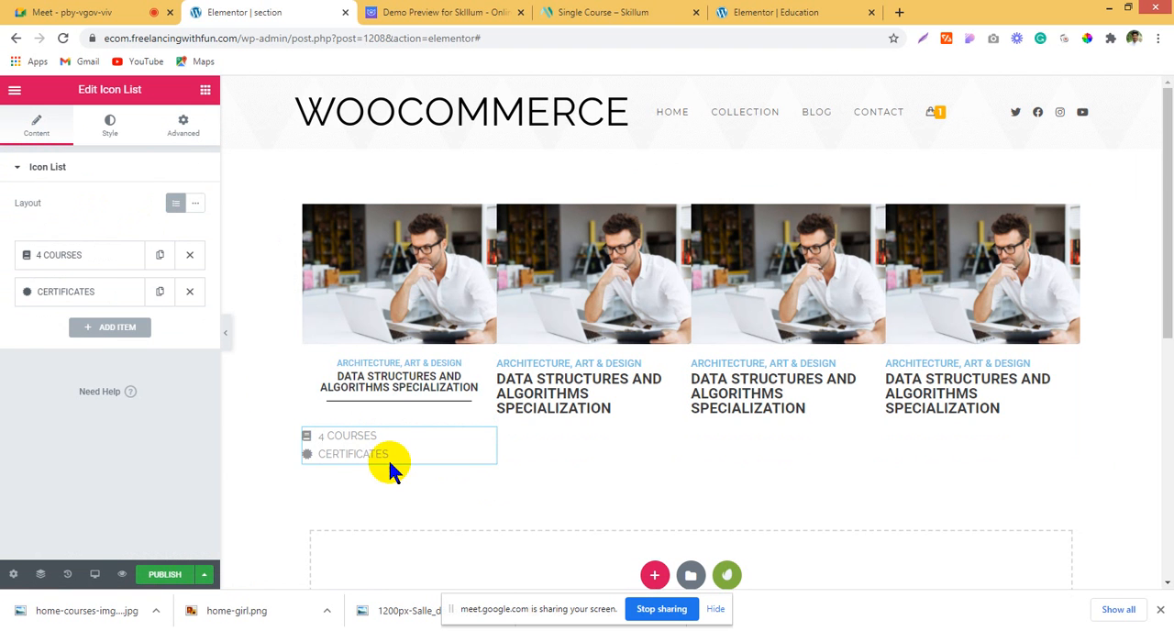
Step: Set the icon list's positioning width to Inline (auto)
left_click(182, 124)
scroll(104, 493, "down", 1)
scroll(103, 492, "down", 3)
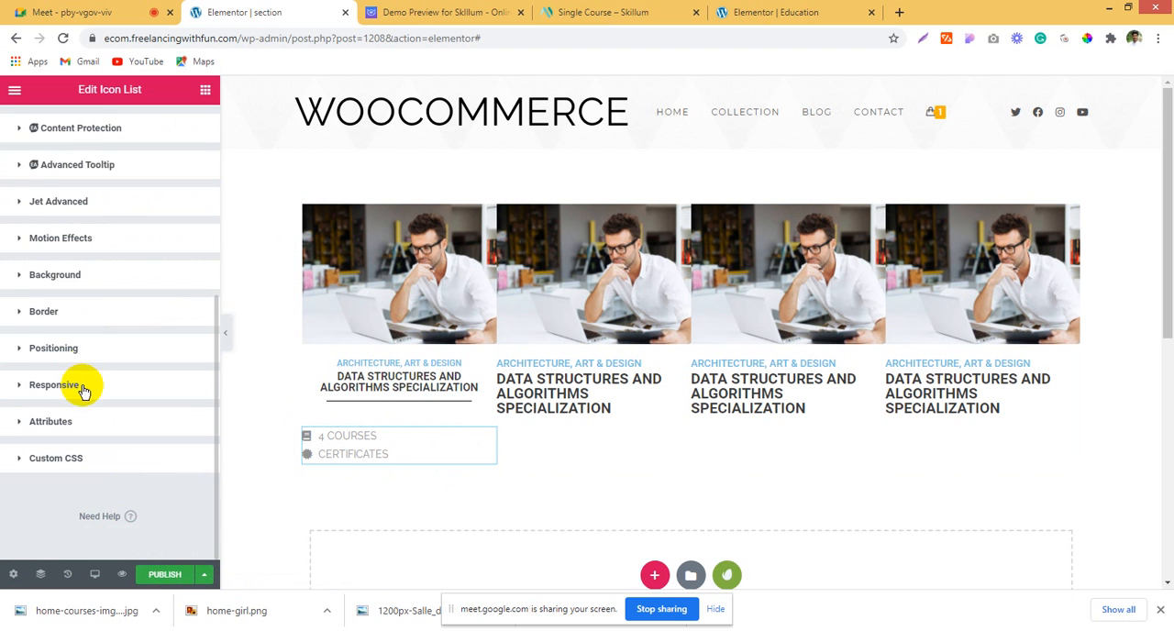
left_click(89, 346)
left_click(150, 463)
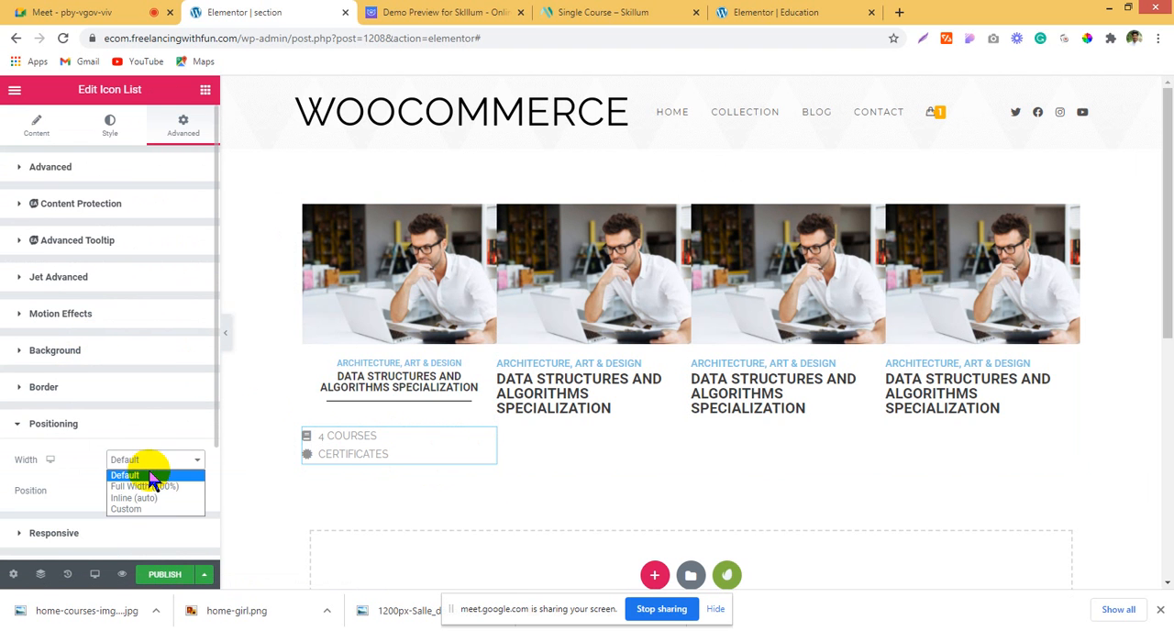
left_click(151, 498)
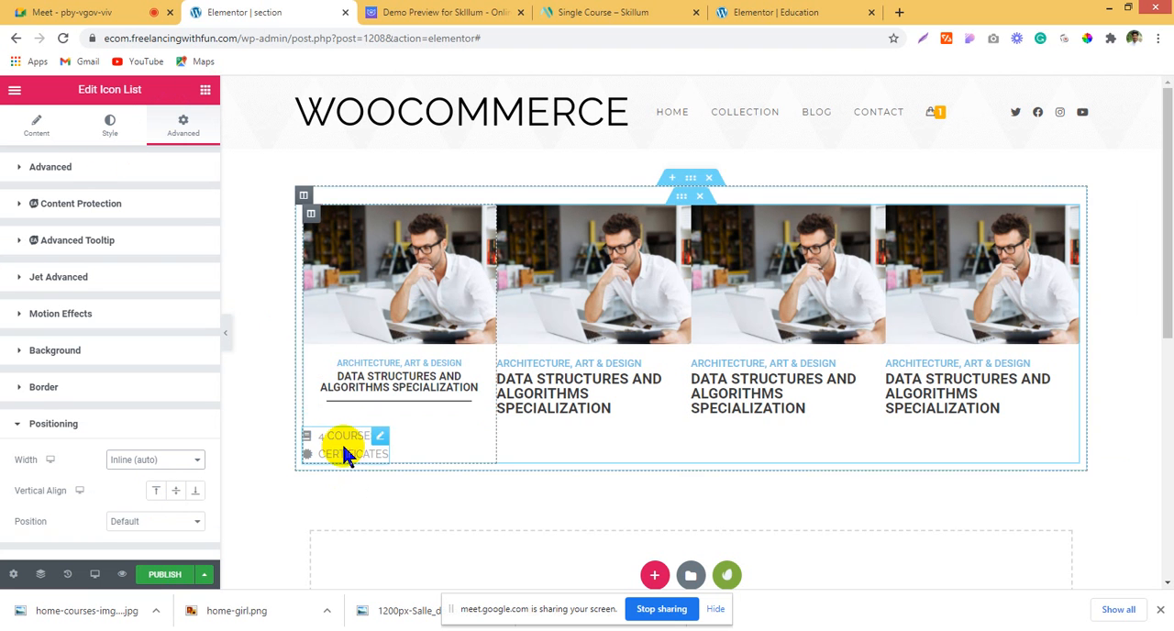
Step: Remove the CERTIFICATES item from the icon list and duplicate the list within the same column
left_click(24, 127)
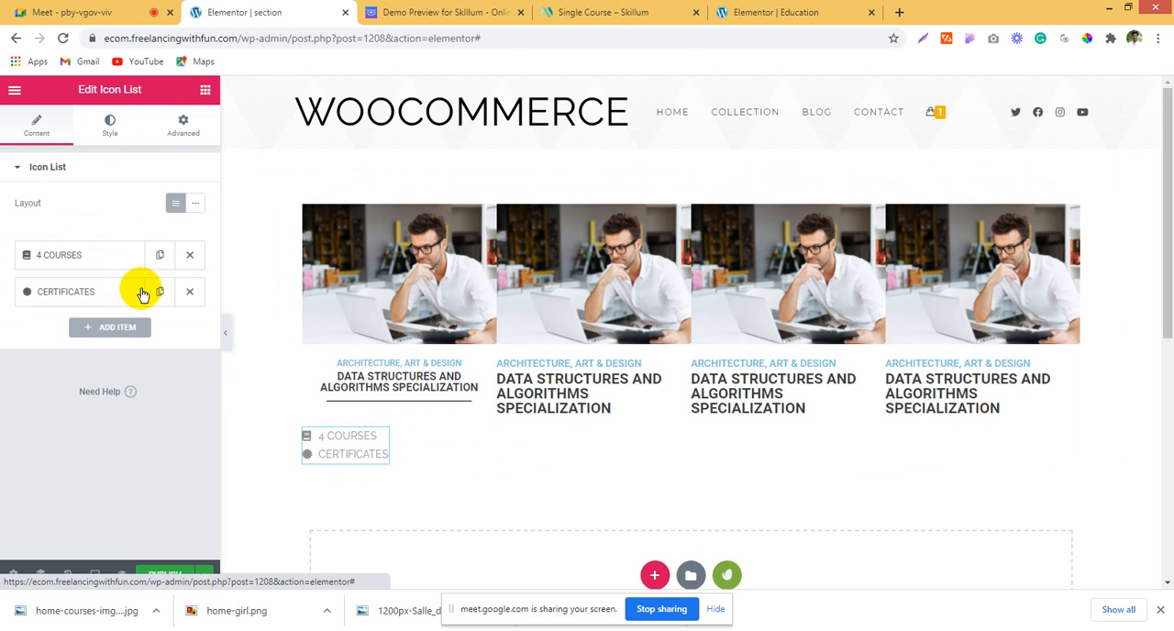
left_click(191, 292)
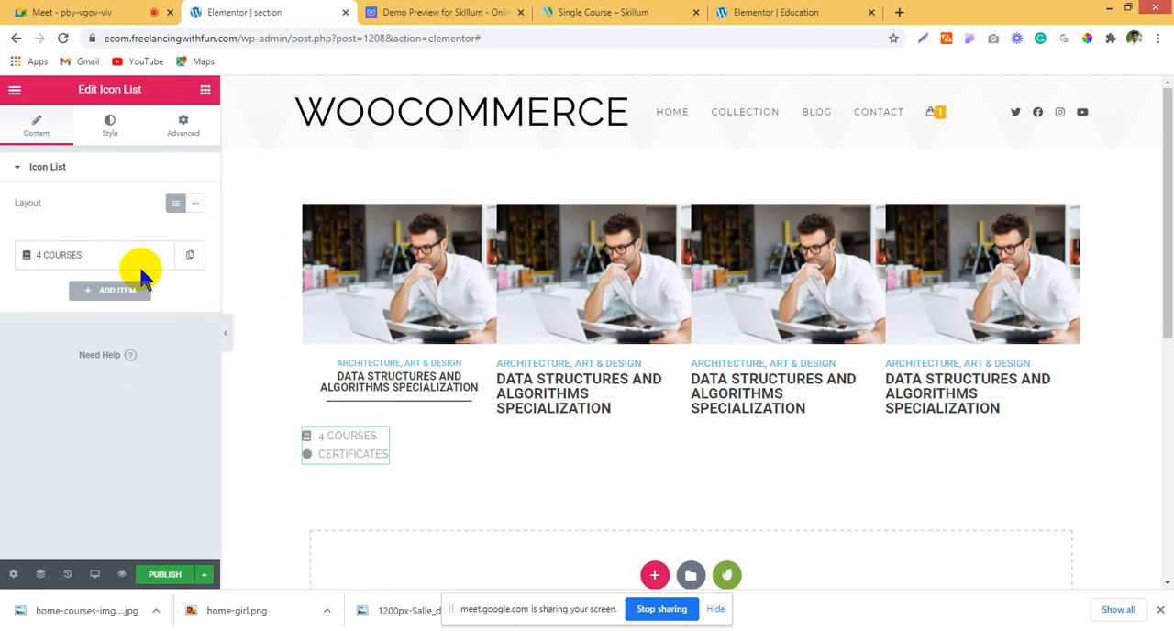
right_click(354, 440)
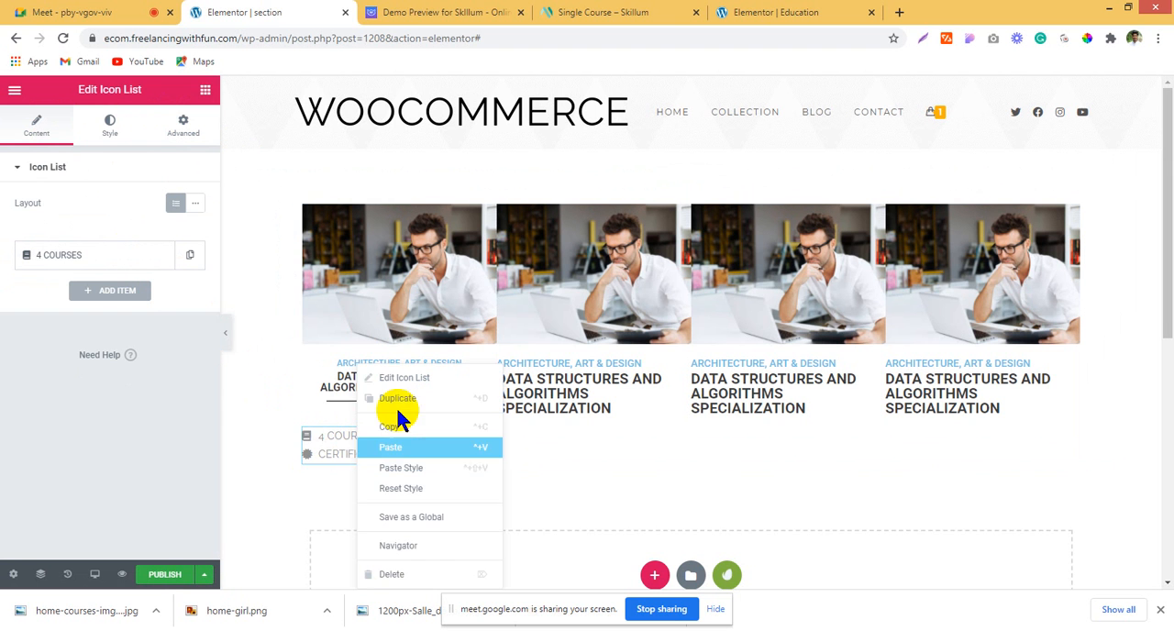
left_click(396, 392)
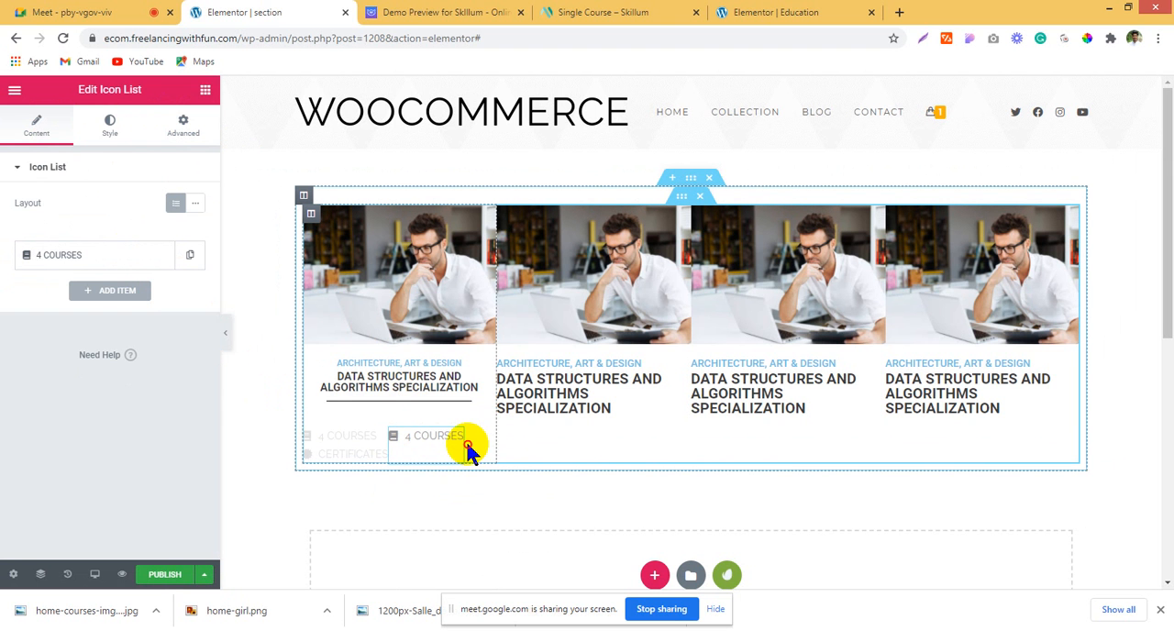
Step: Set the first 4 COURSES icon list to the inline layout and give it a right border width of 3
left_click(368, 441)
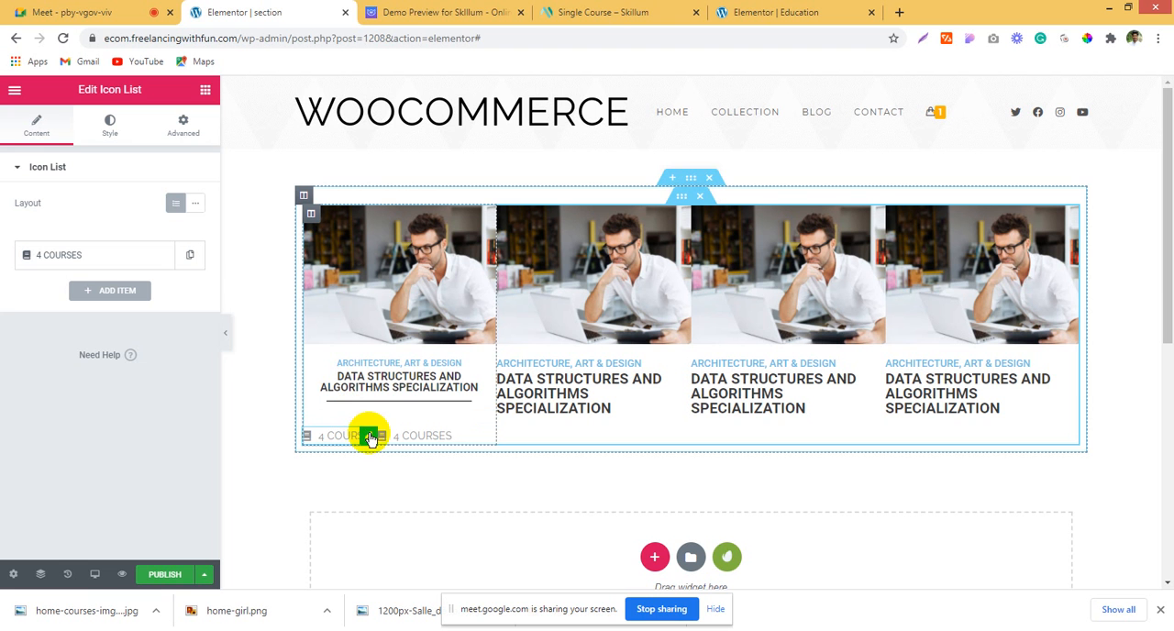
left_click(185, 134)
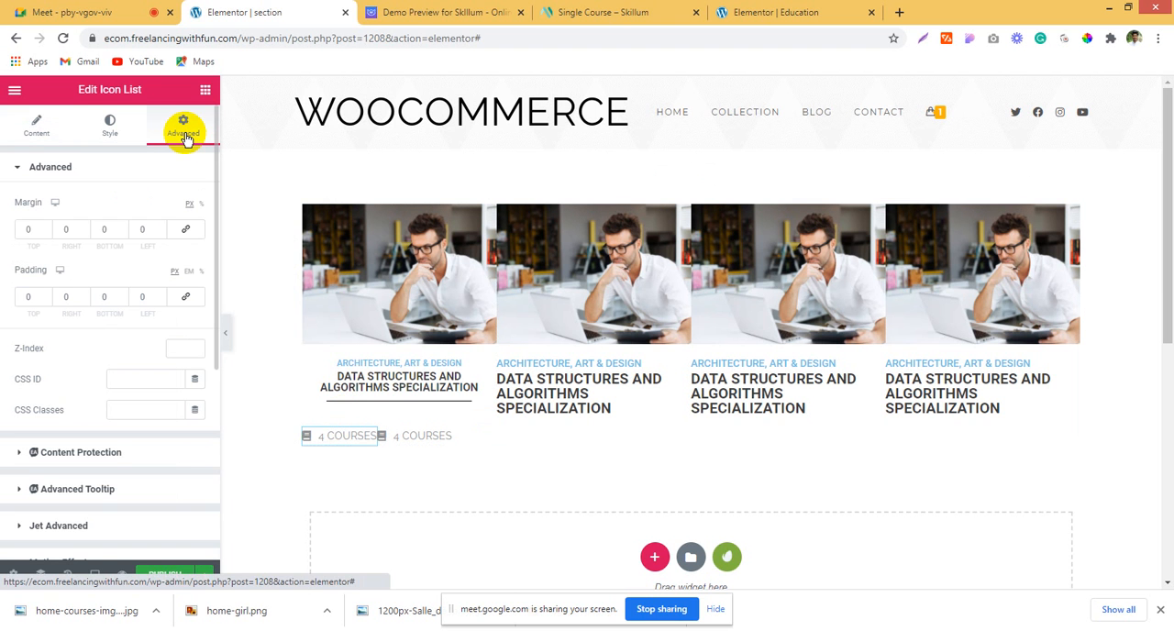
left_click(37, 129)
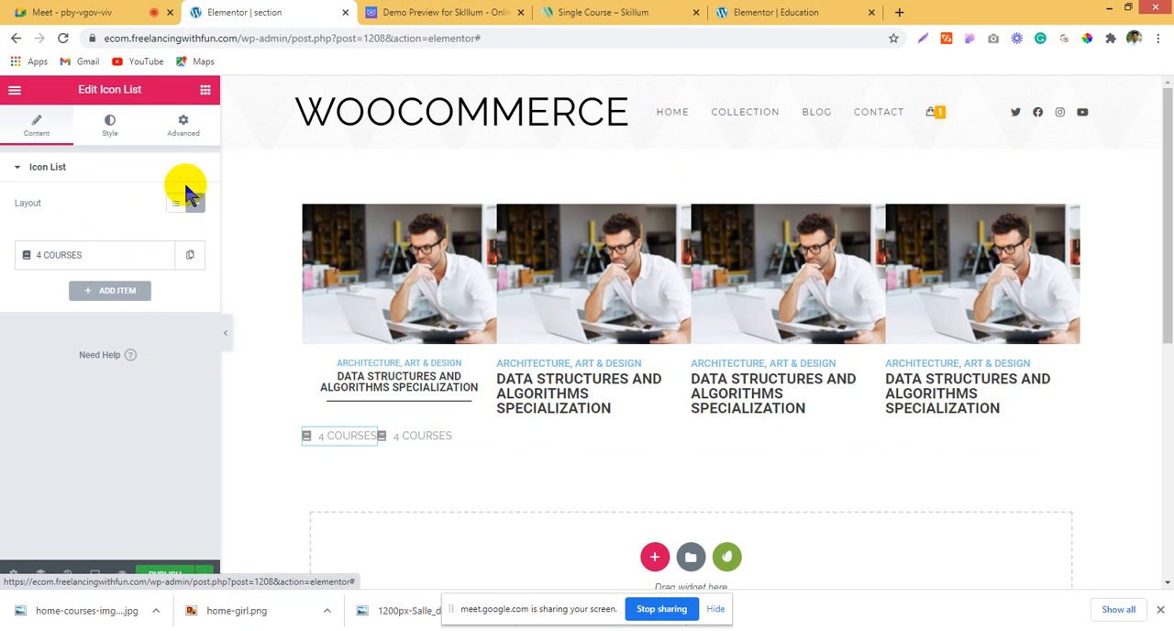
left_click(182, 125)
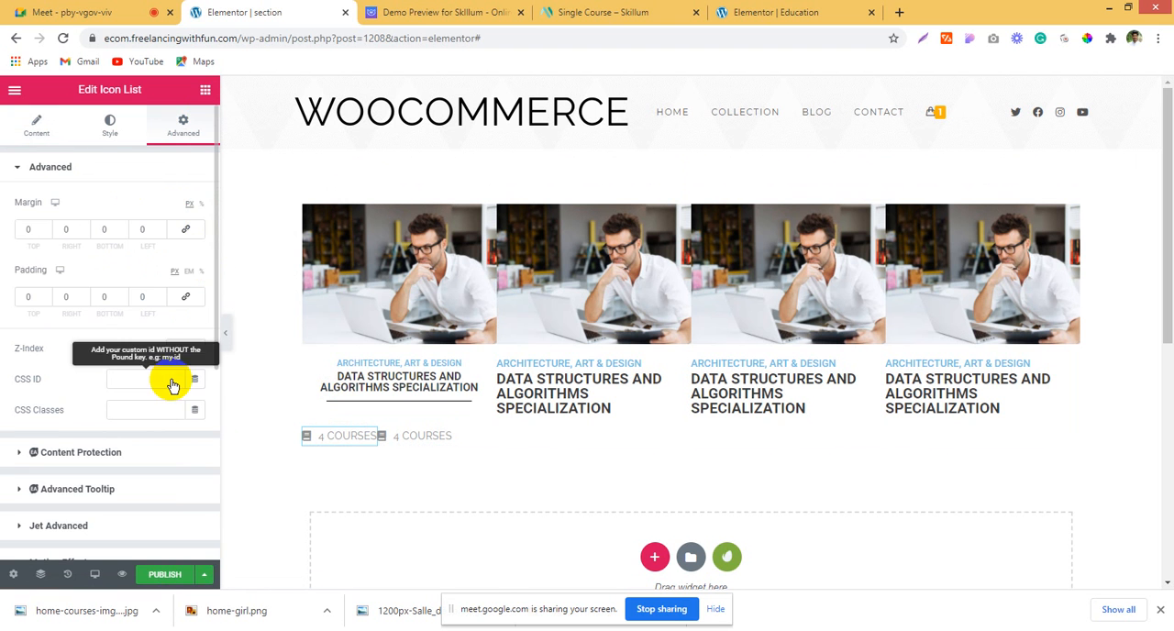
scroll(98, 316, "down", 5)
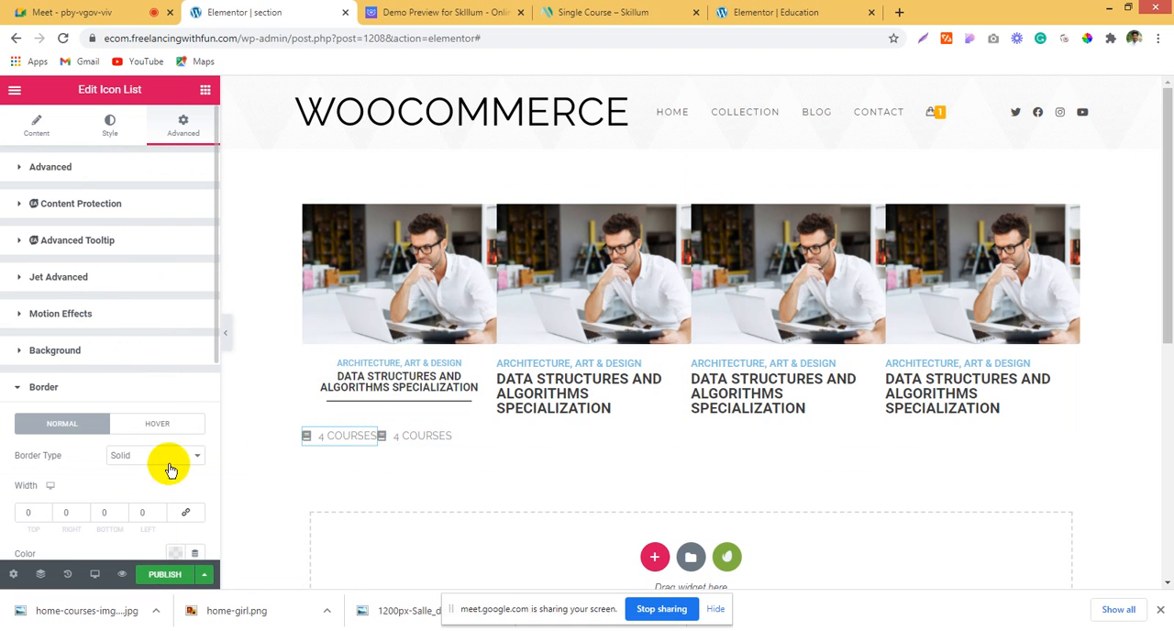
left_click(159, 510)
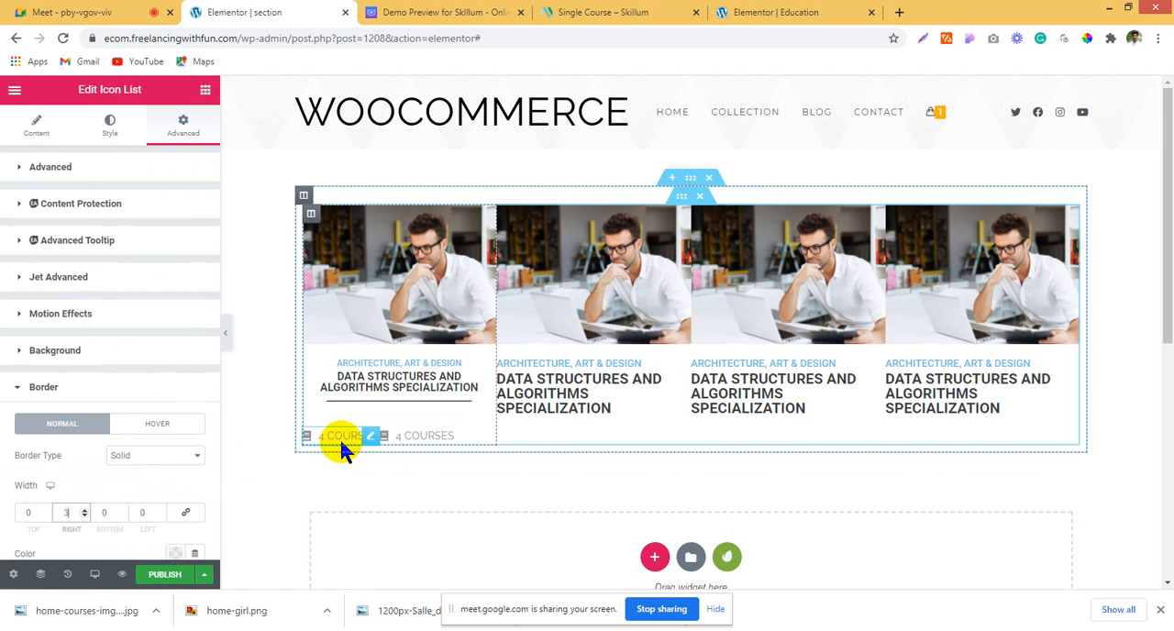
Step: Set the left margin of the second 4 COURSES icon list to 20 px
left_click(404, 435)
left_click(183, 125)
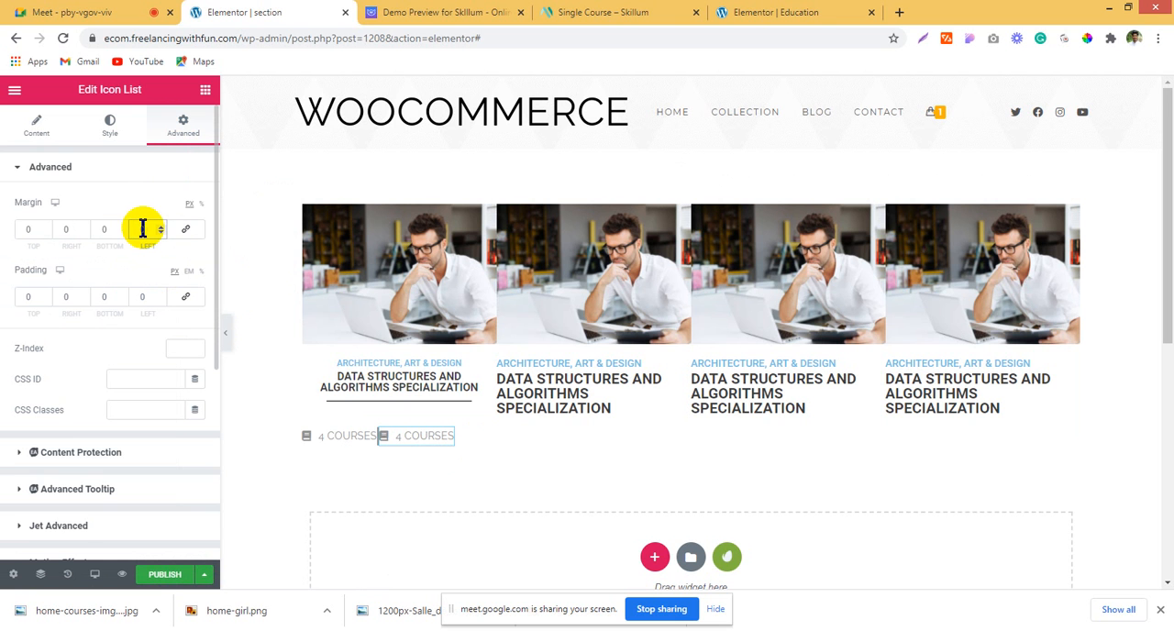
left_click(139, 231)
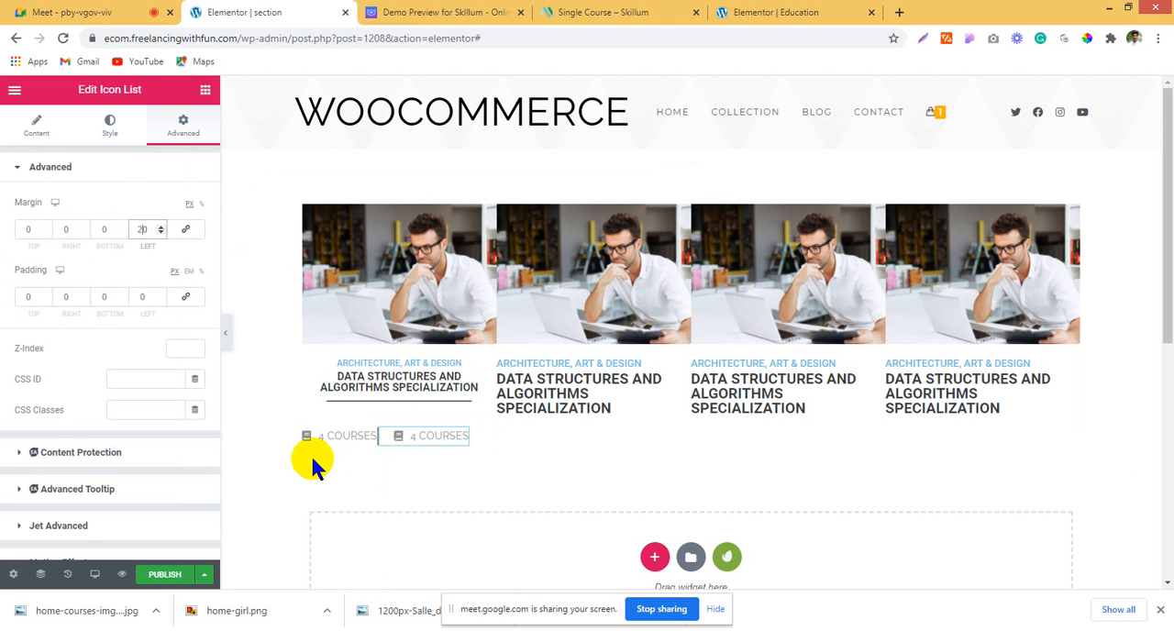
Step: Set the first 4 COURSES icon list's right padding to 20 px, keeping its left padding at 0
left_click(372, 437)
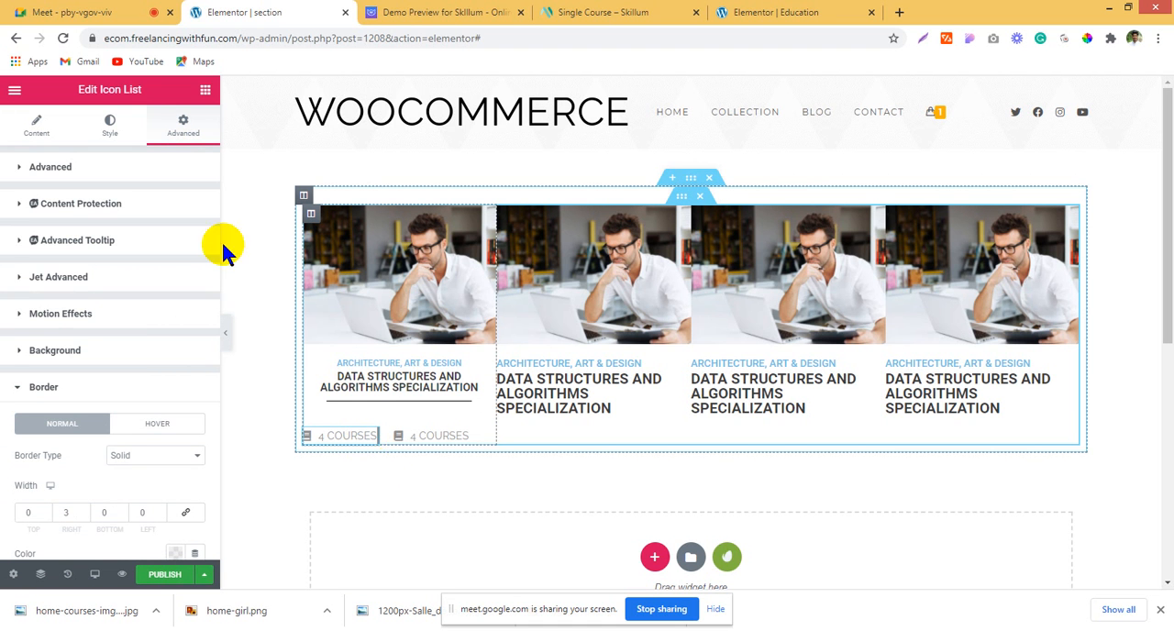
left_click(169, 165)
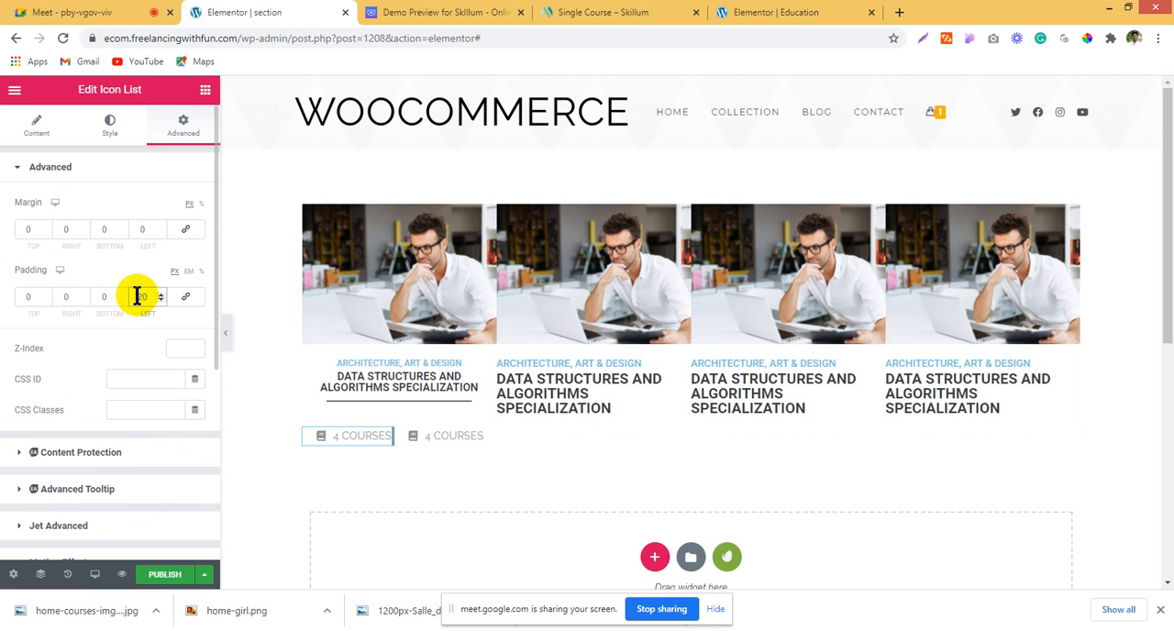
key("Delete")
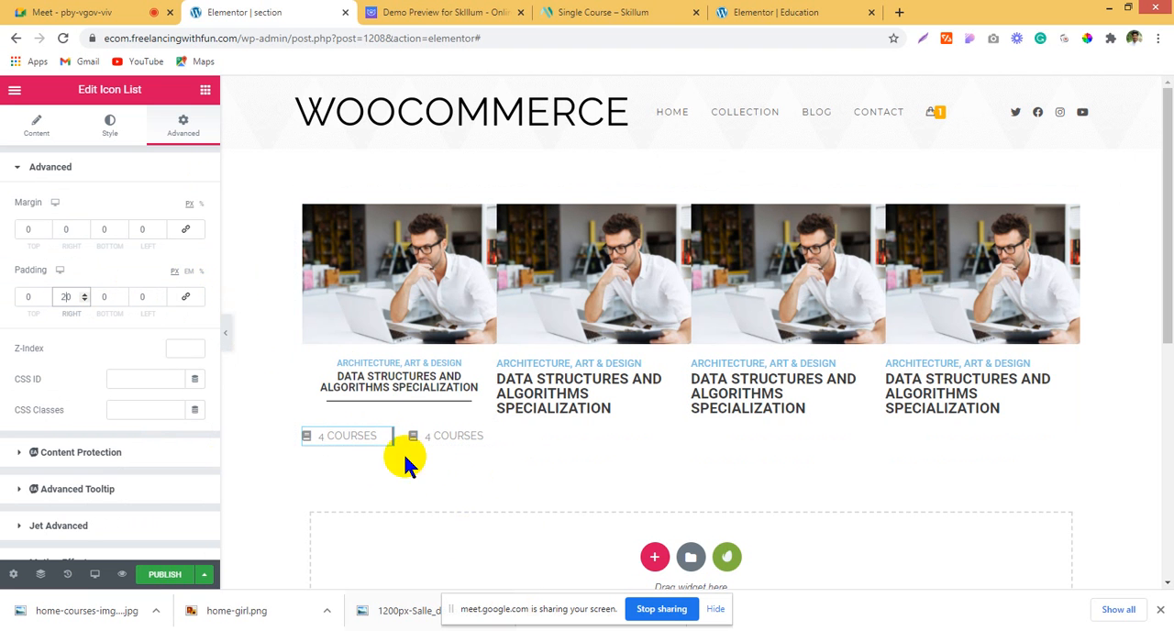
Step: Set the top margin of the first column's DATA STRUCTURES AND ALGORITHMS SPECIALIZATION heading to -10 px
left_click(403, 380)
left_click(183, 128)
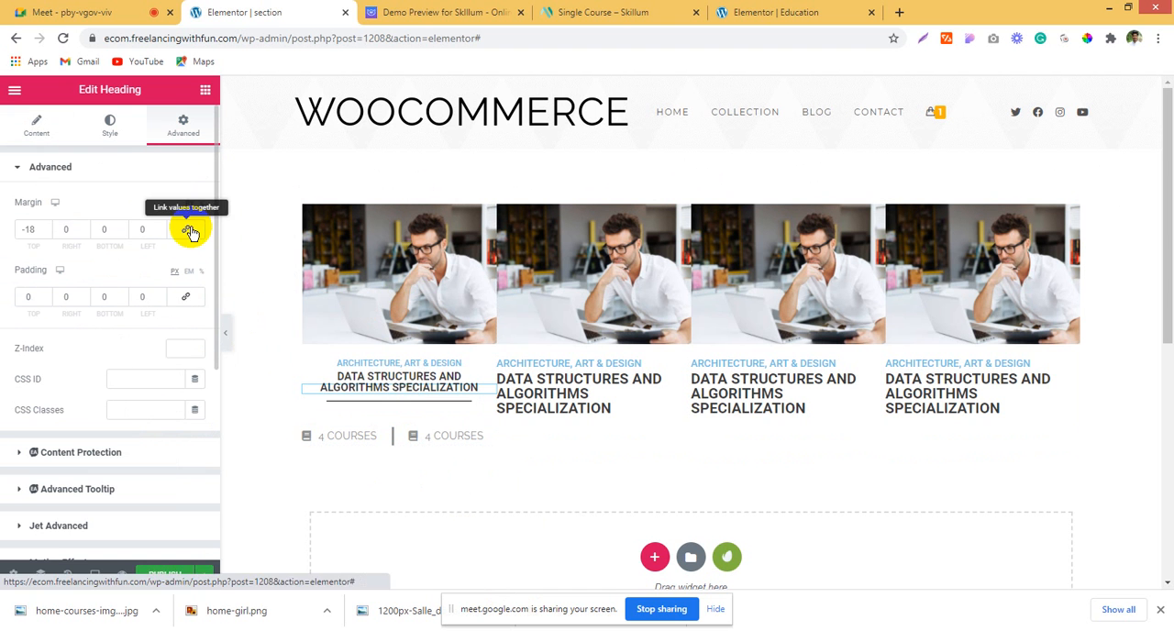
left_click(46, 227)
left_click(45, 227)
left_click(46, 226)
left_click(46, 227)
left_click(46, 226)
left_click(46, 227)
left_click(46, 227)
left_click(46, 226)
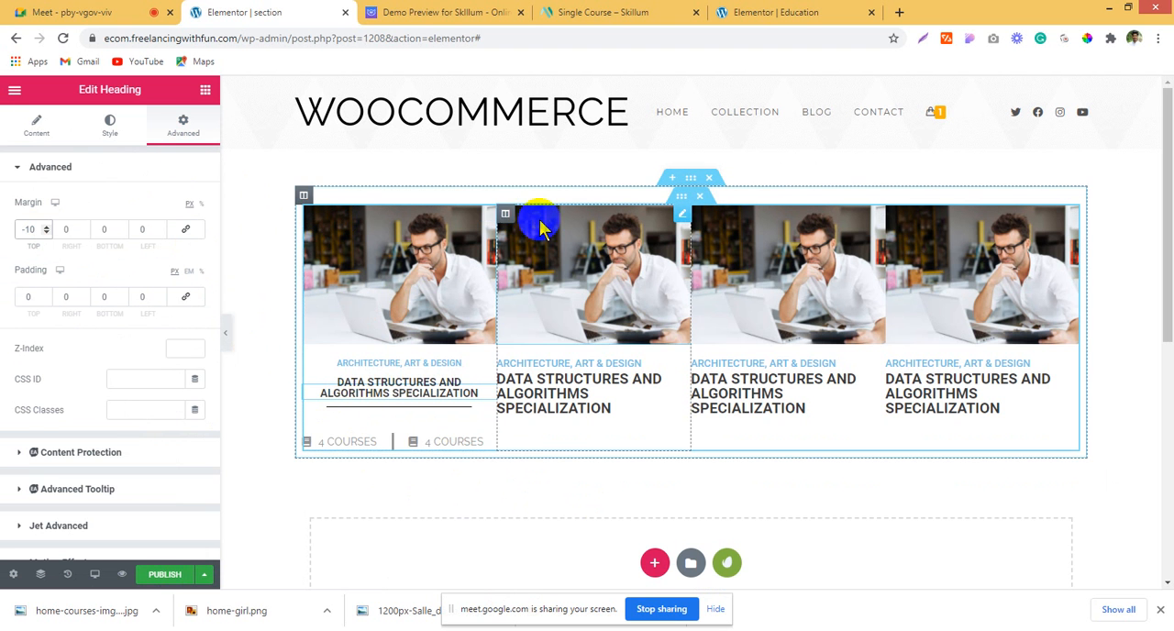
Step: Delete the three unstyled course columns, keeping only the styled first column
right_click(504, 212)
left_click(587, 424)
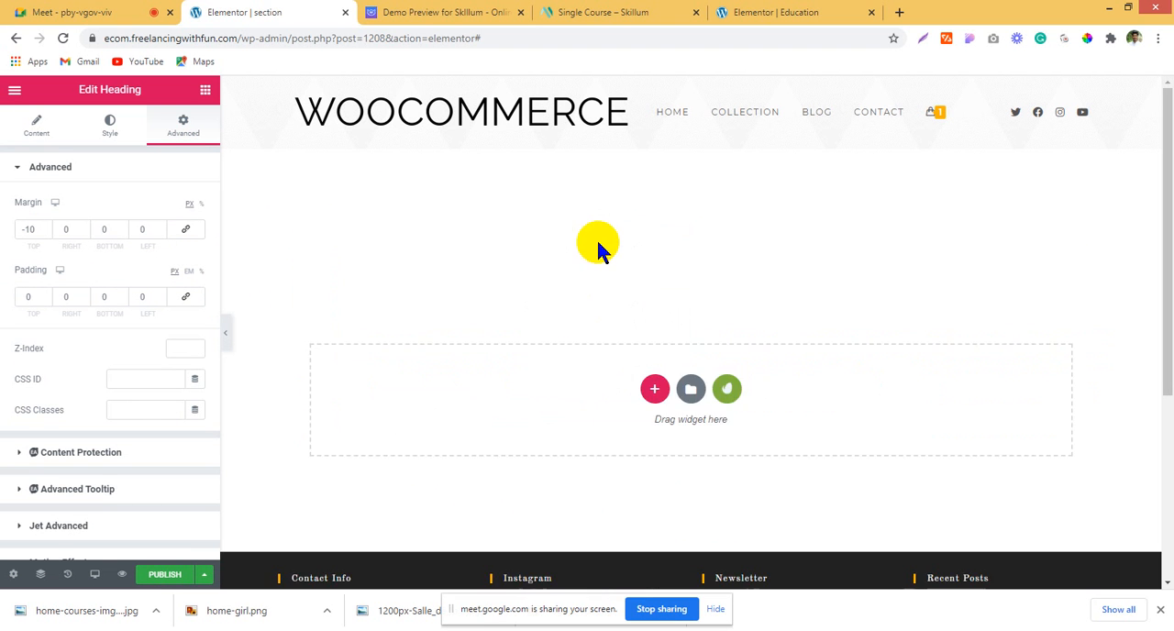
right_click(576, 221)
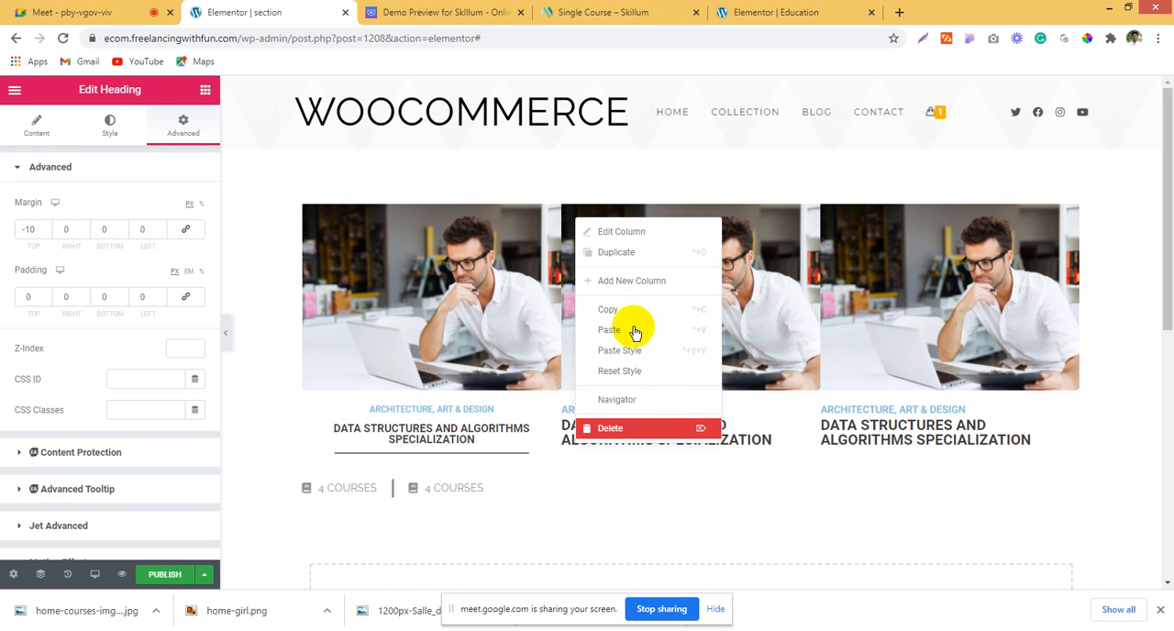
left_click(610, 427)
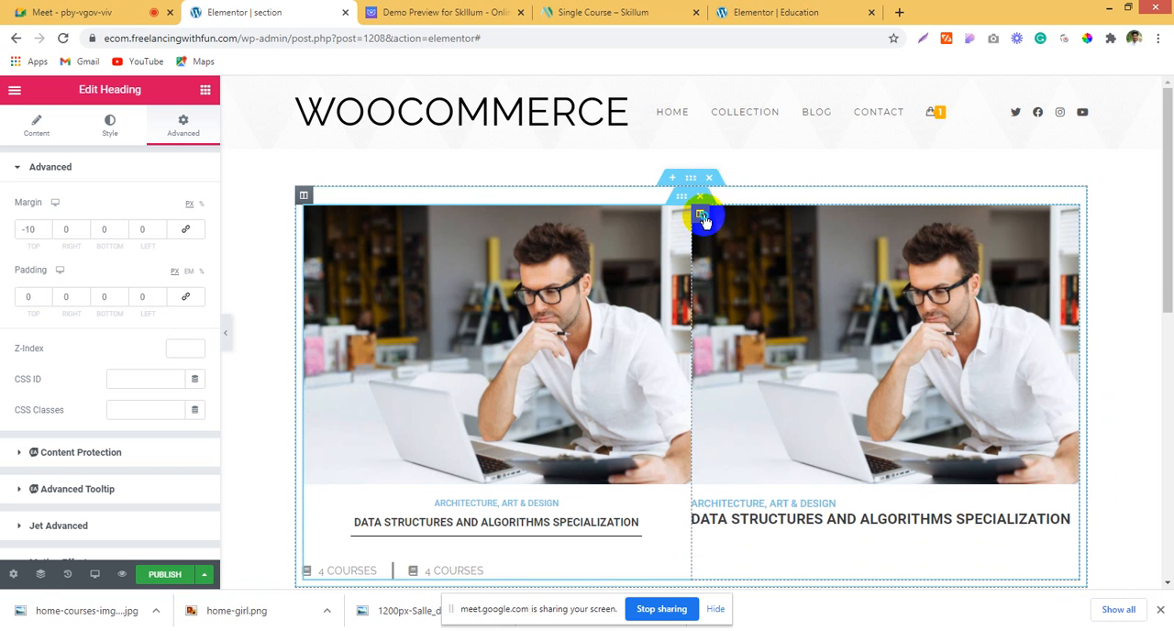
right_click(702, 218)
left_click(760, 427)
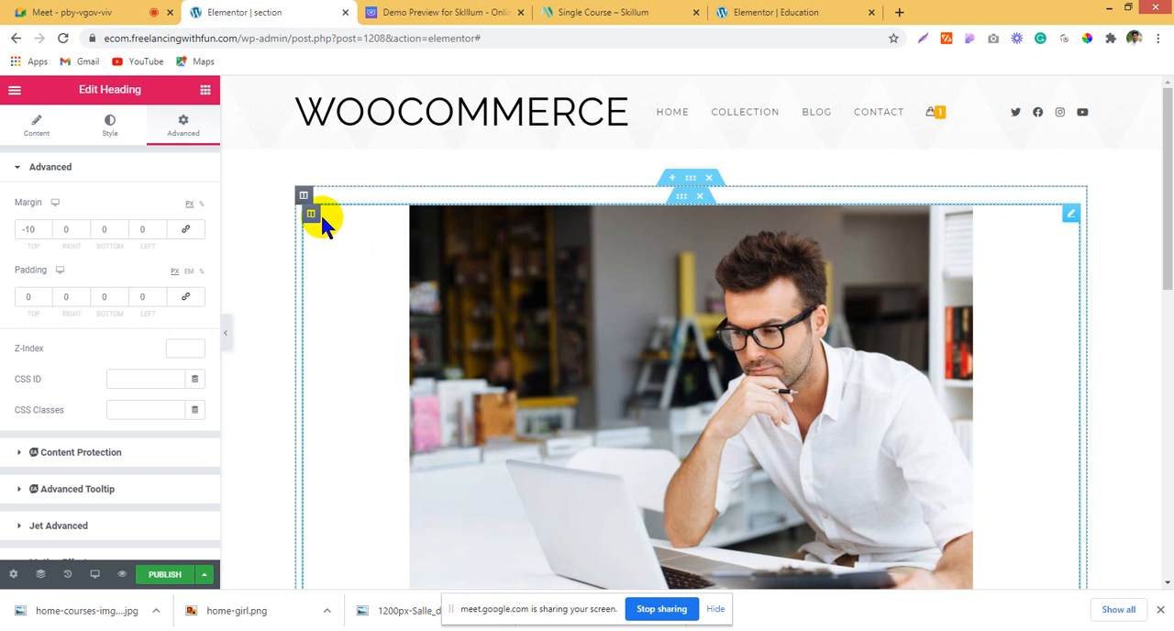
Step: Duplicate the styled course column three times to make a row of four identical course cards
right_click(317, 220)
left_click(344, 251)
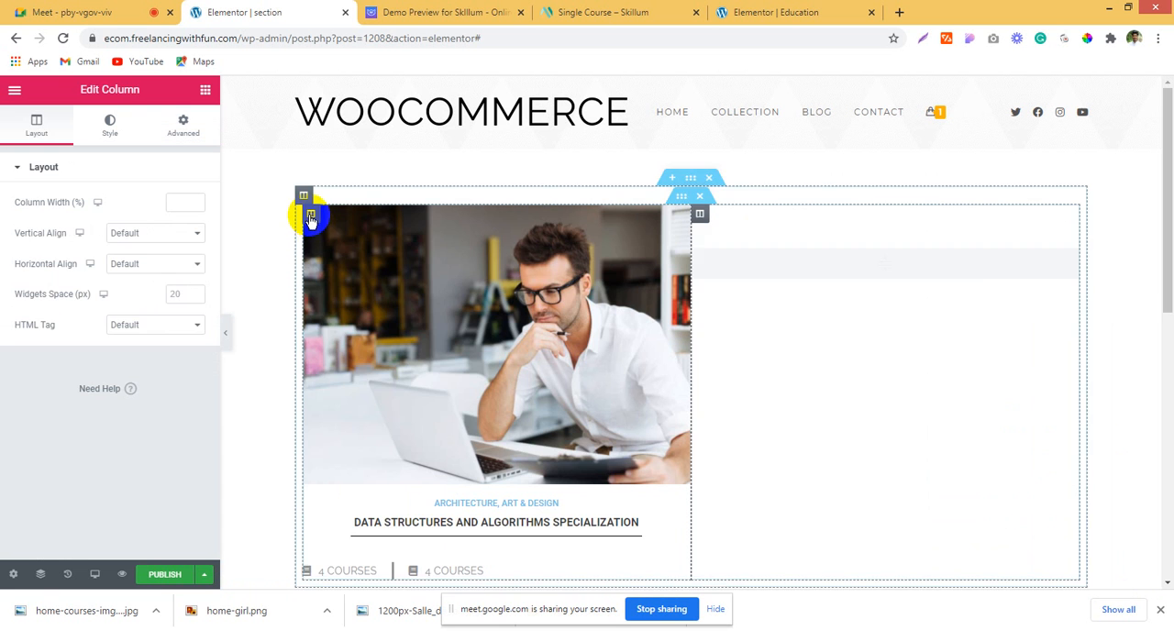
right_click(312, 222)
left_click(344, 248)
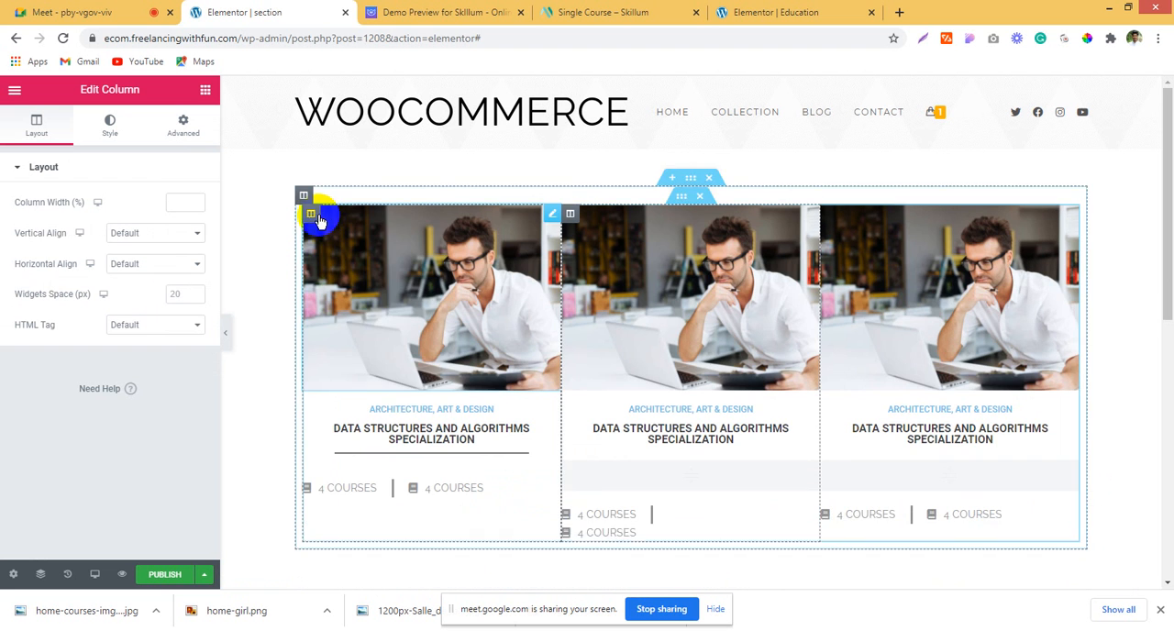
right_click(320, 220)
left_click(344, 249)
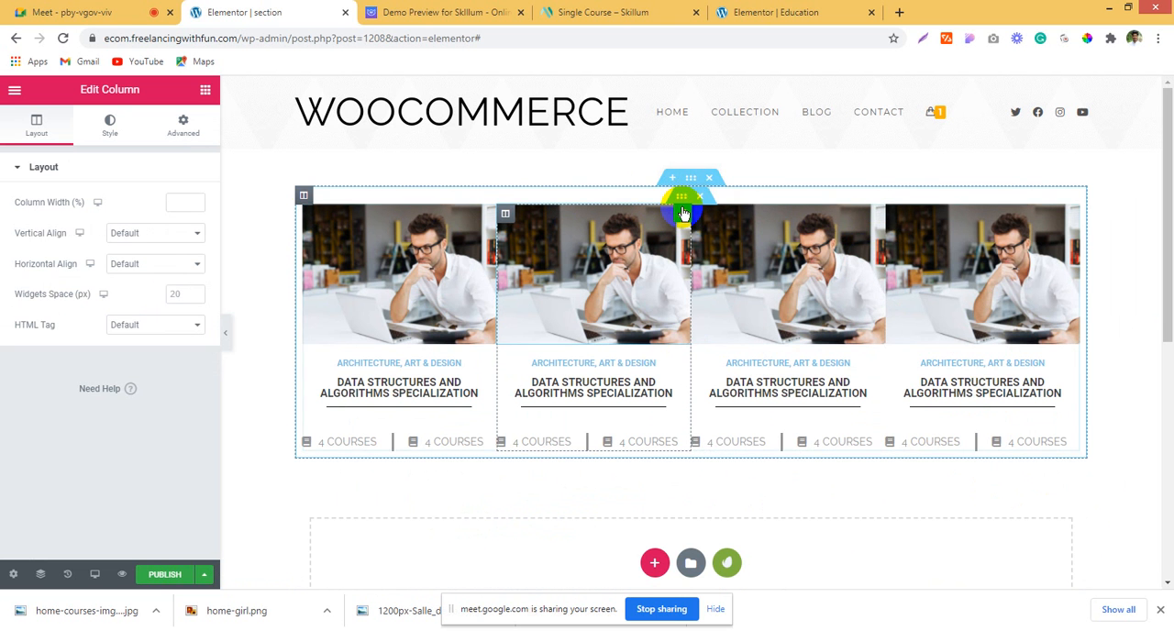
Step: Duplicate the inner section holding the four course cards to create a second row
right_click(683, 206)
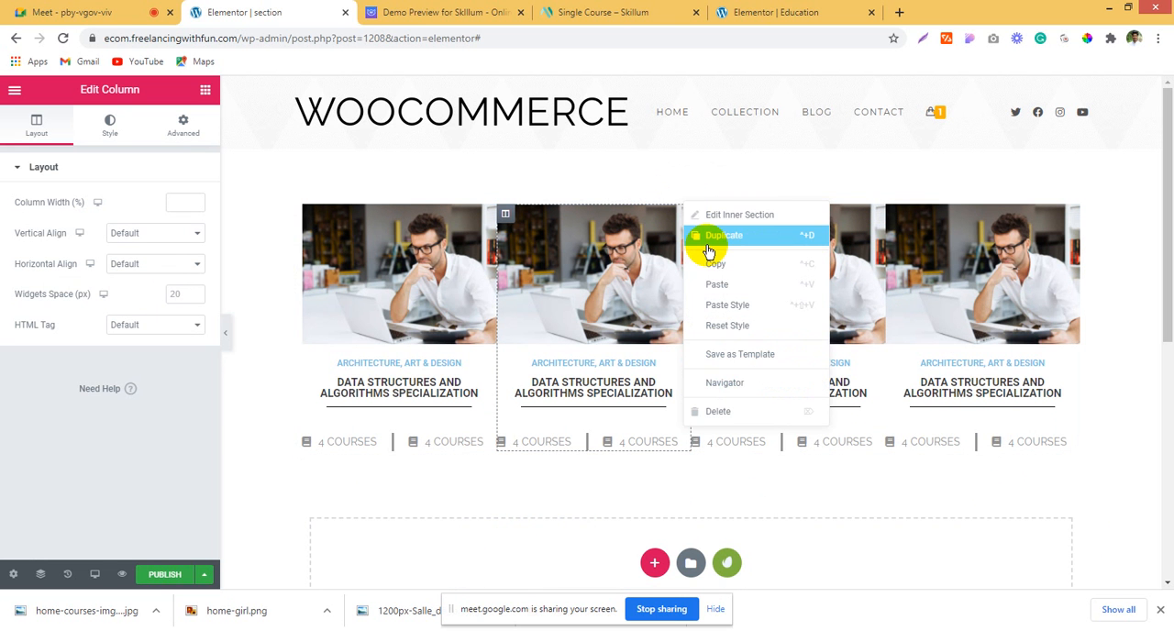
left_click(707, 237)
scroll(704, 241, "down", 2)
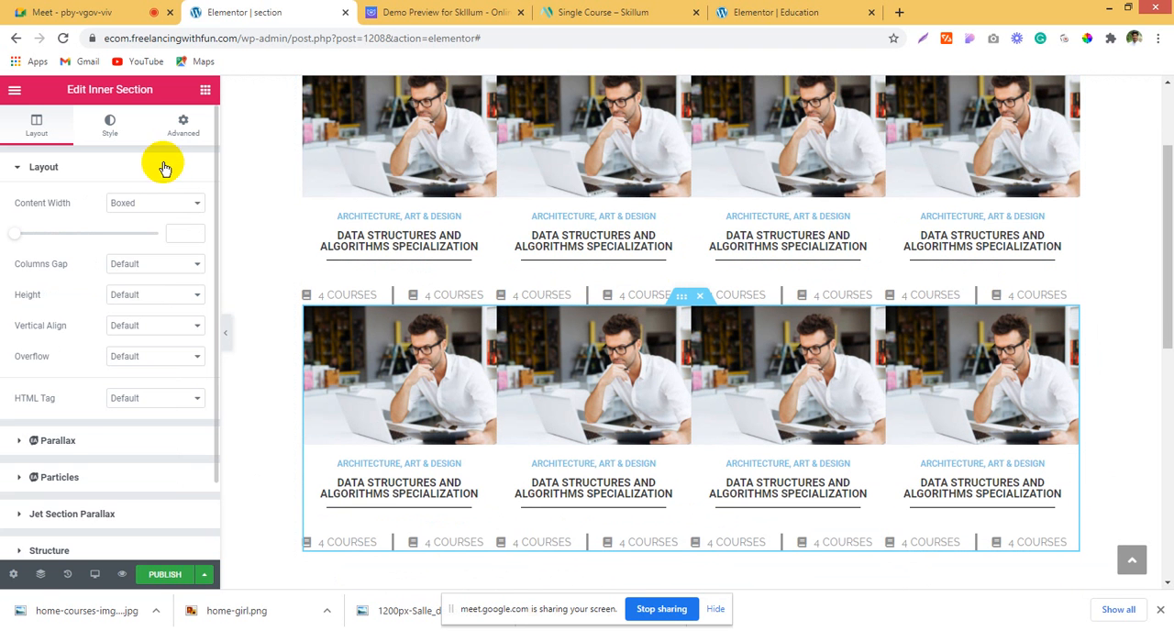
Step: Set the duplicated inner section's top margin to 30 px and publish the page
left_click(176, 133)
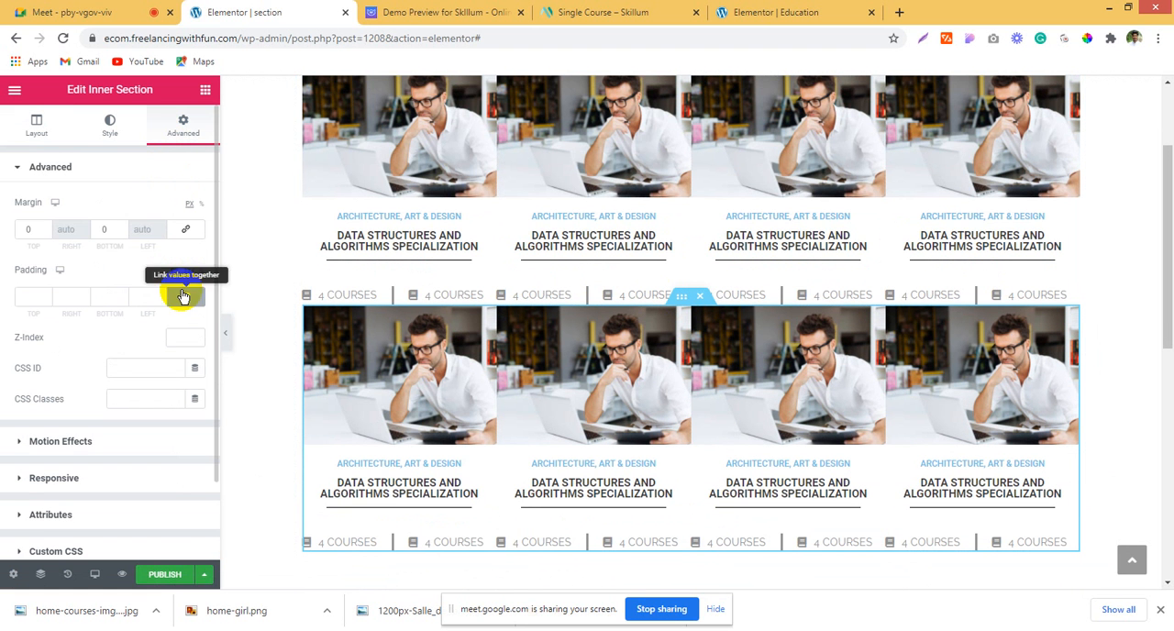
left_click(24, 229)
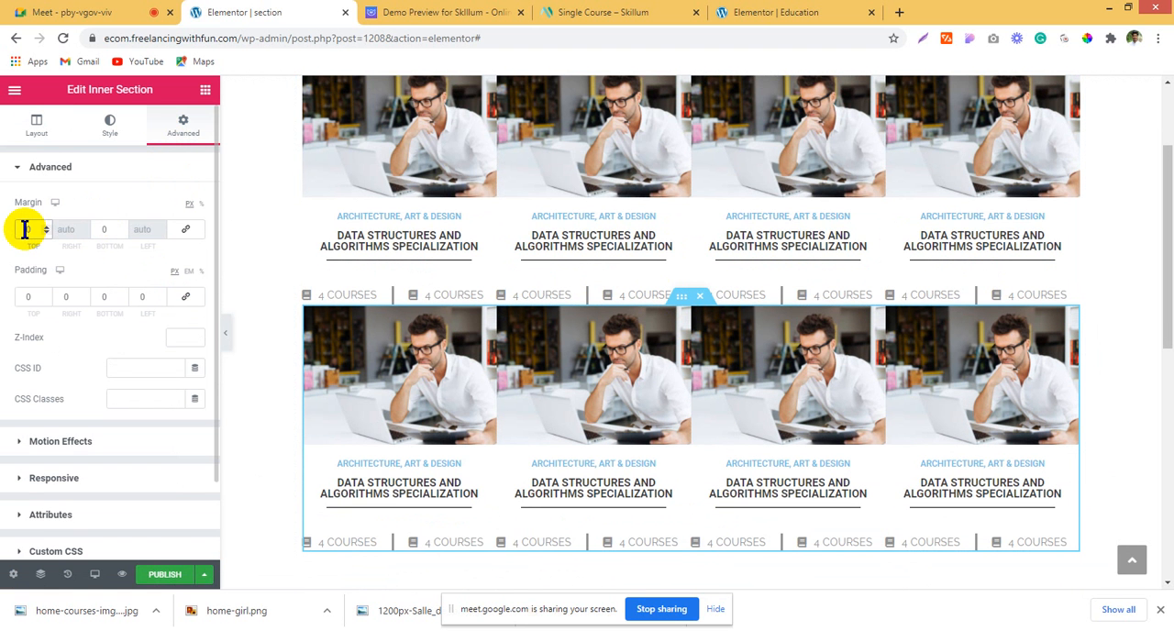
type("30")
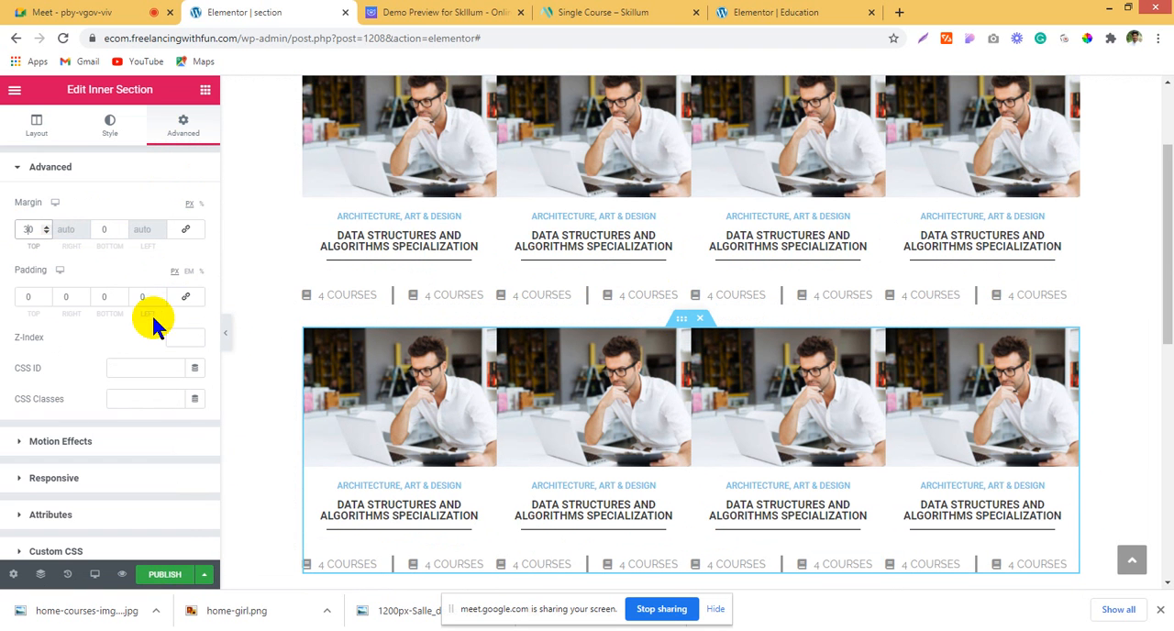
left_click(174, 578)
scroll(628, 270, "up", 2)
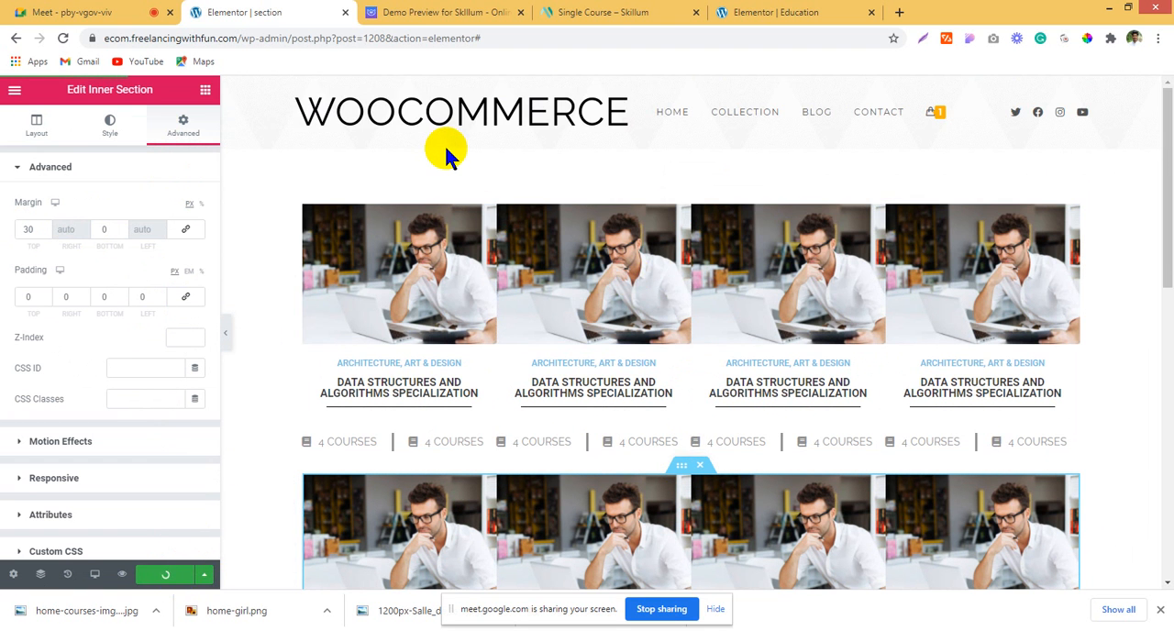
Step: Open the site's WordPress admin dashboard and go to the Theme Builder template list
left_click_drag(288, 38, 865, 66)
key("BackSpace")
key("Return")
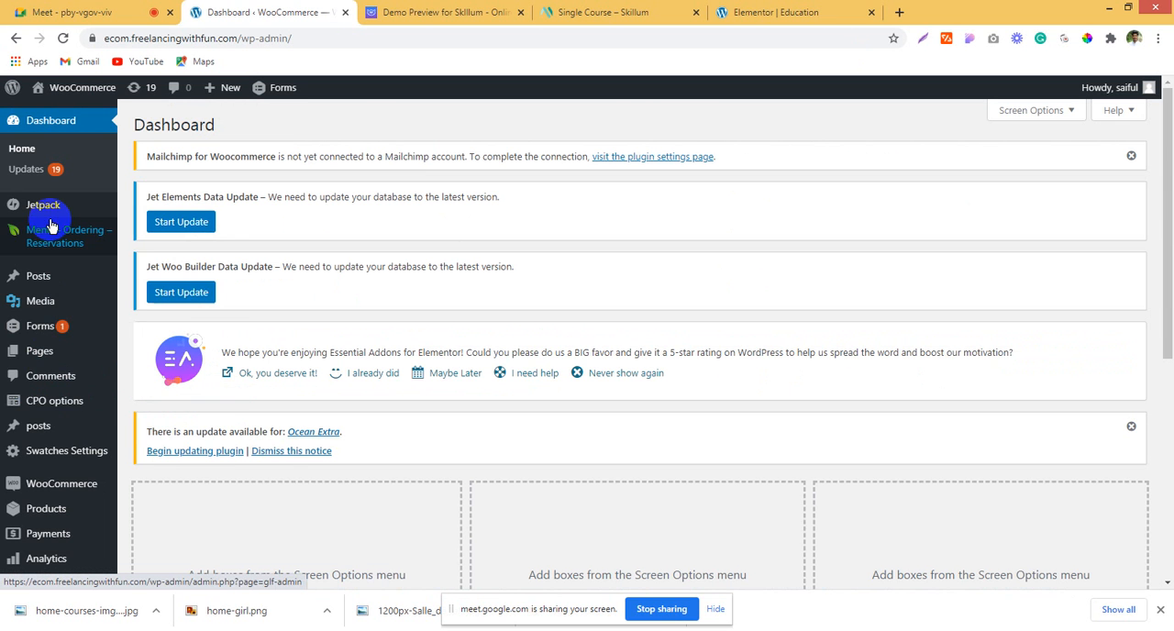
mouse_move(69, 474)
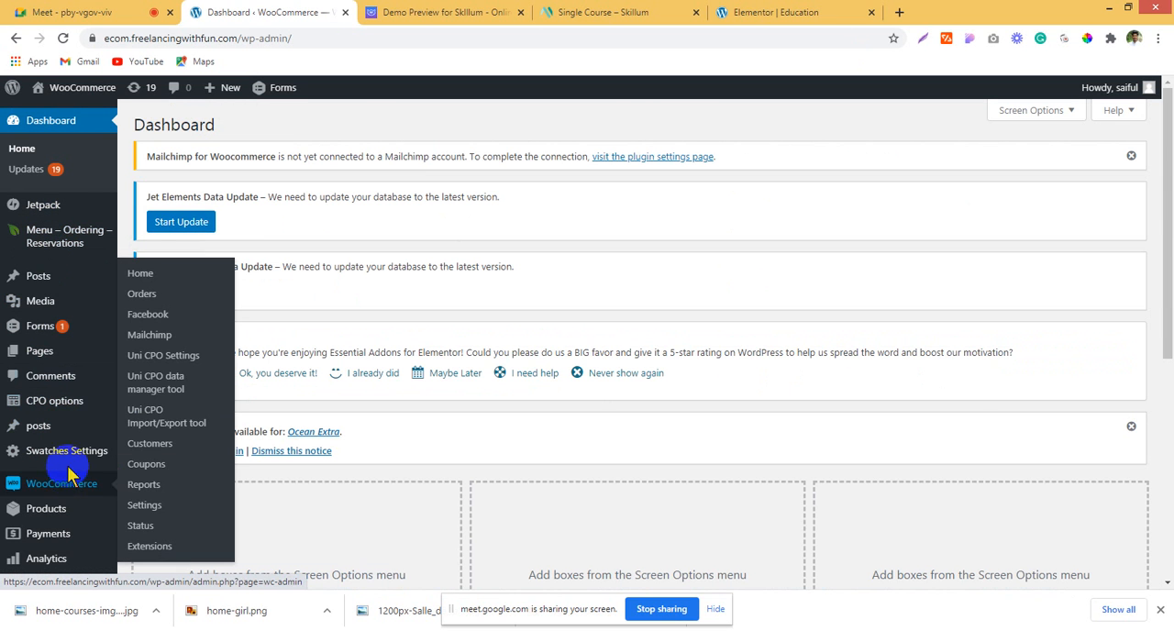
scroll(84, 522, "down", 1)
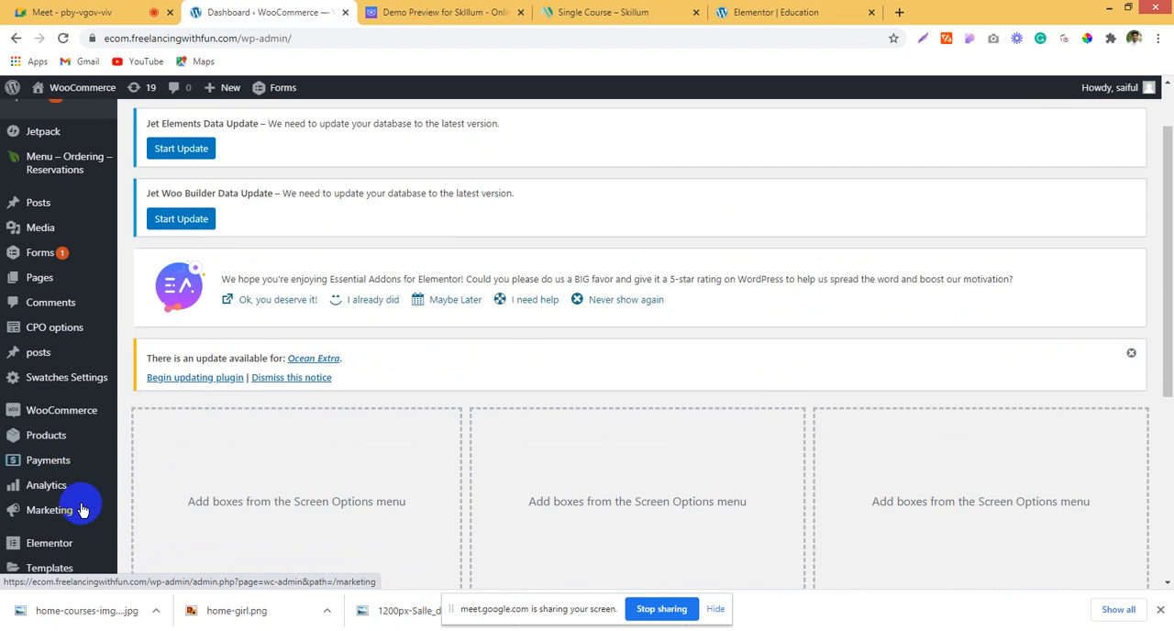
scroll(55, 429, "down", 3)
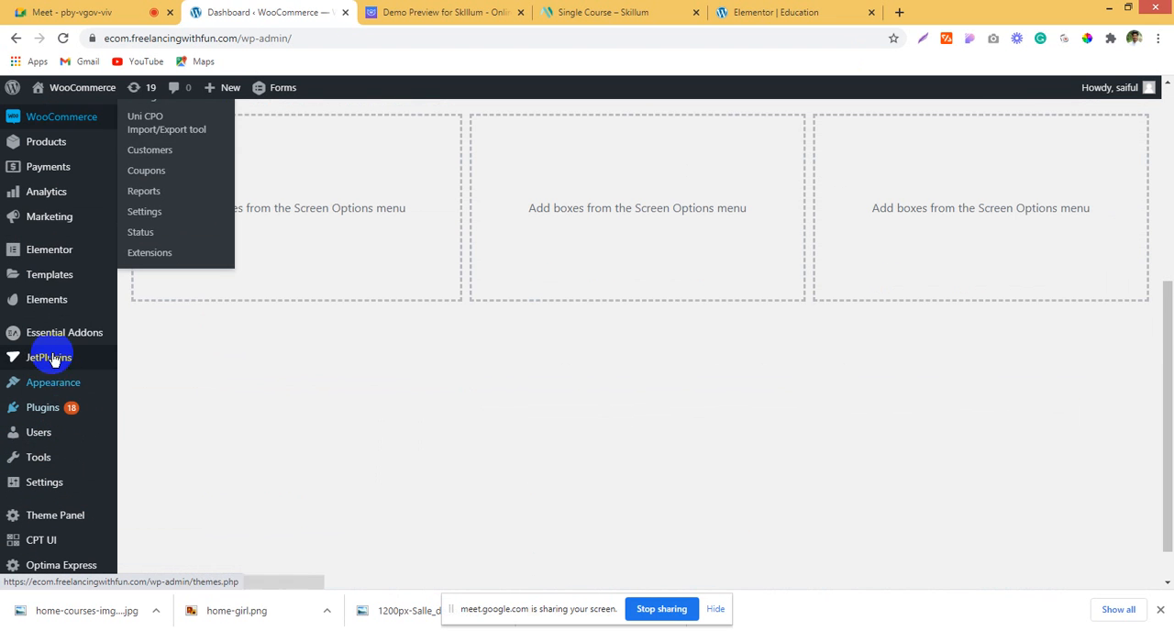
mouse_move(46, 302)
mouse_move(42, 280)
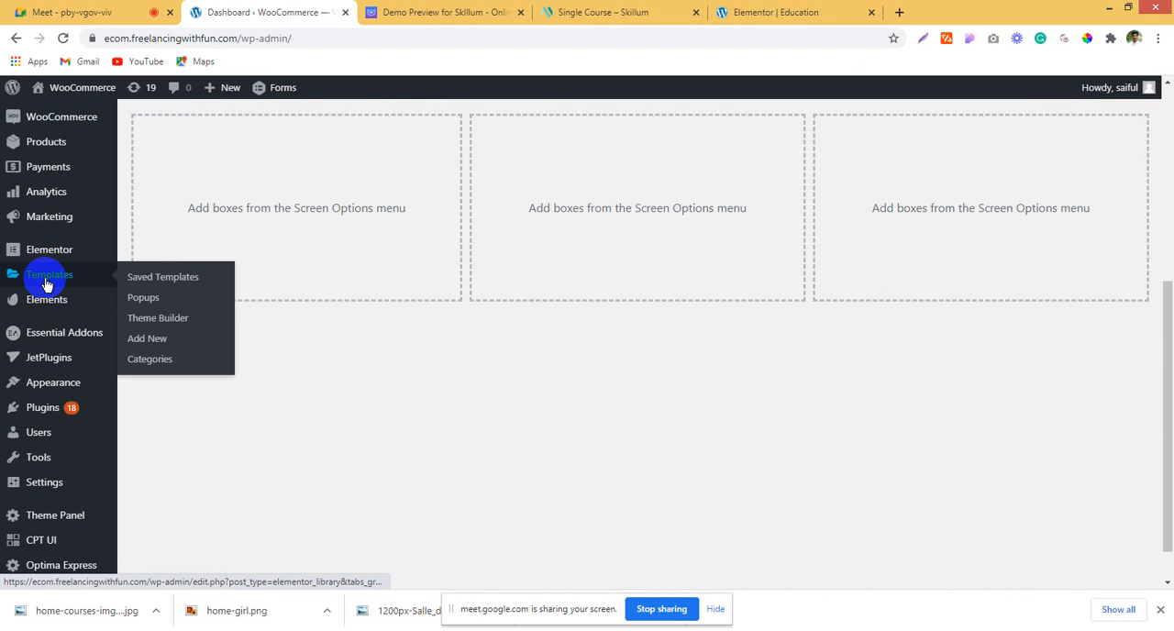
left_click(149, 321)
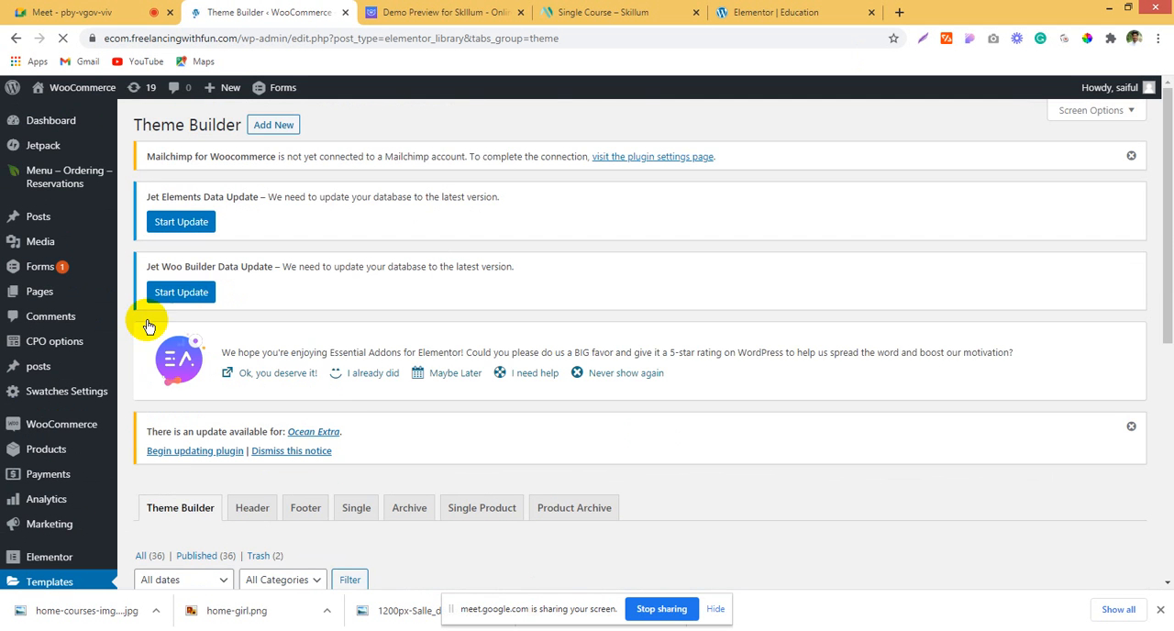
Step: List all saved templates and copy the shortcode [elementor-template id="1208"] of the template named section
scroll(653, 440, "down", 2)
scroll(651, 430, "down", 3)
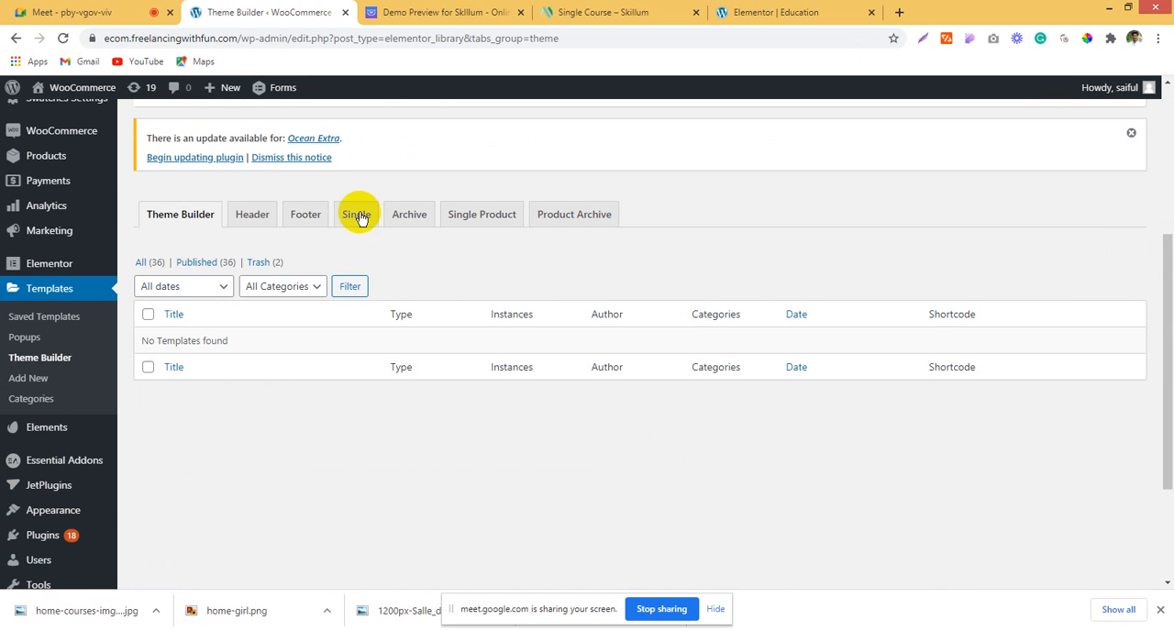
left_click(147, 264)
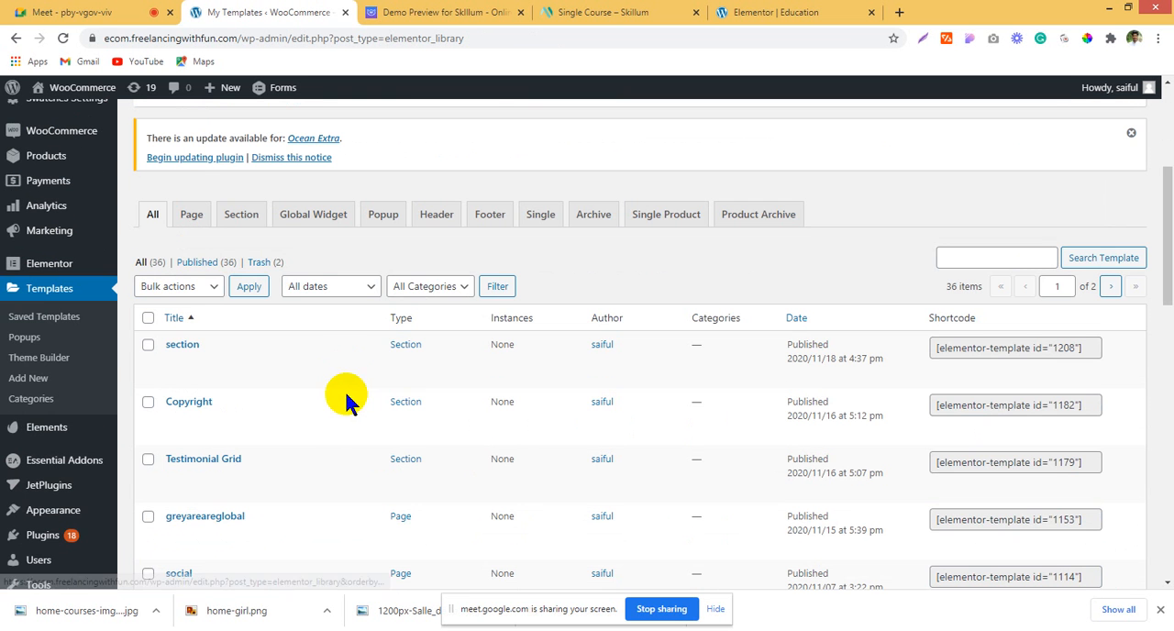
left_click(1018, 348)
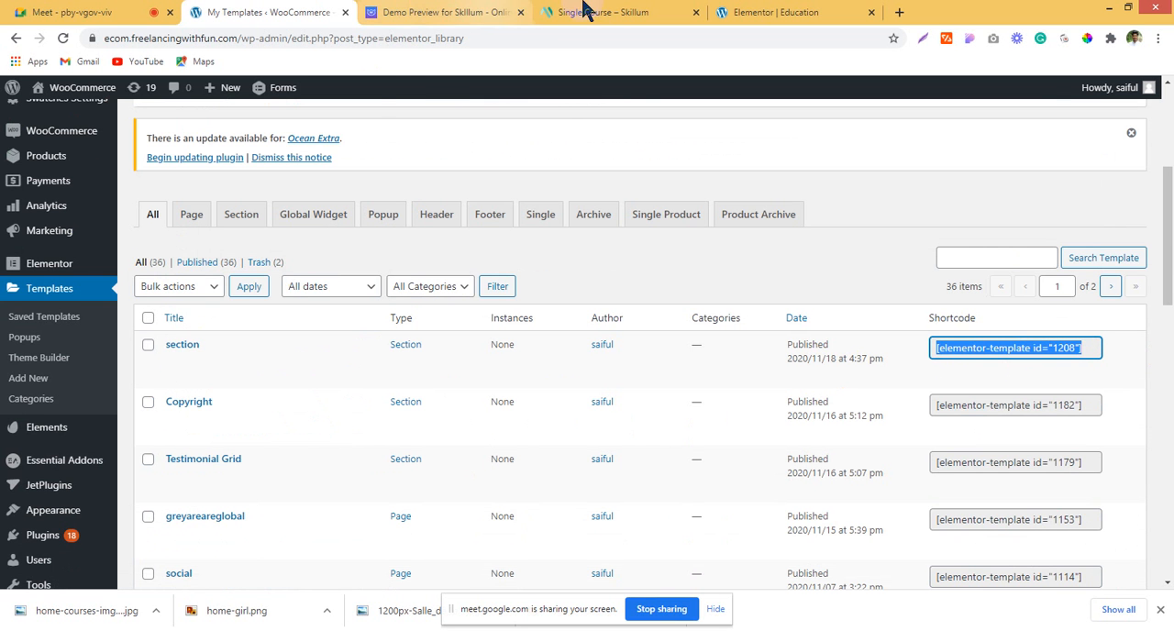
Step: Switch to the Education page's Elementor editor and look through the widget library for a tabs widget
left_click(809, 12)
scroll(592, 310, "down", 2)
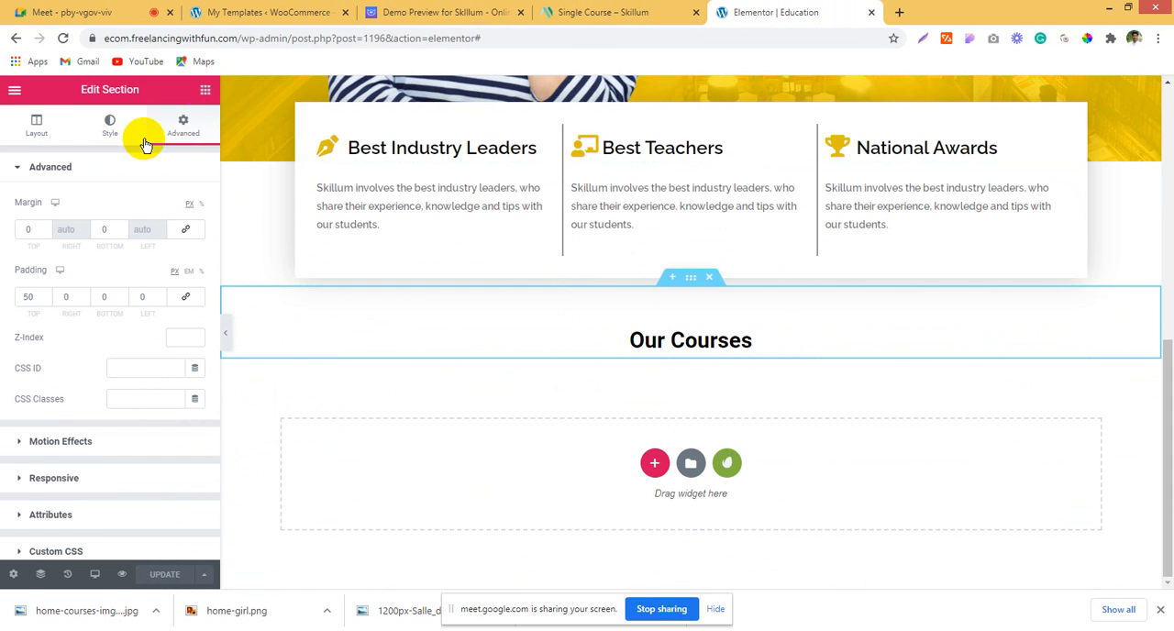
type("ya")
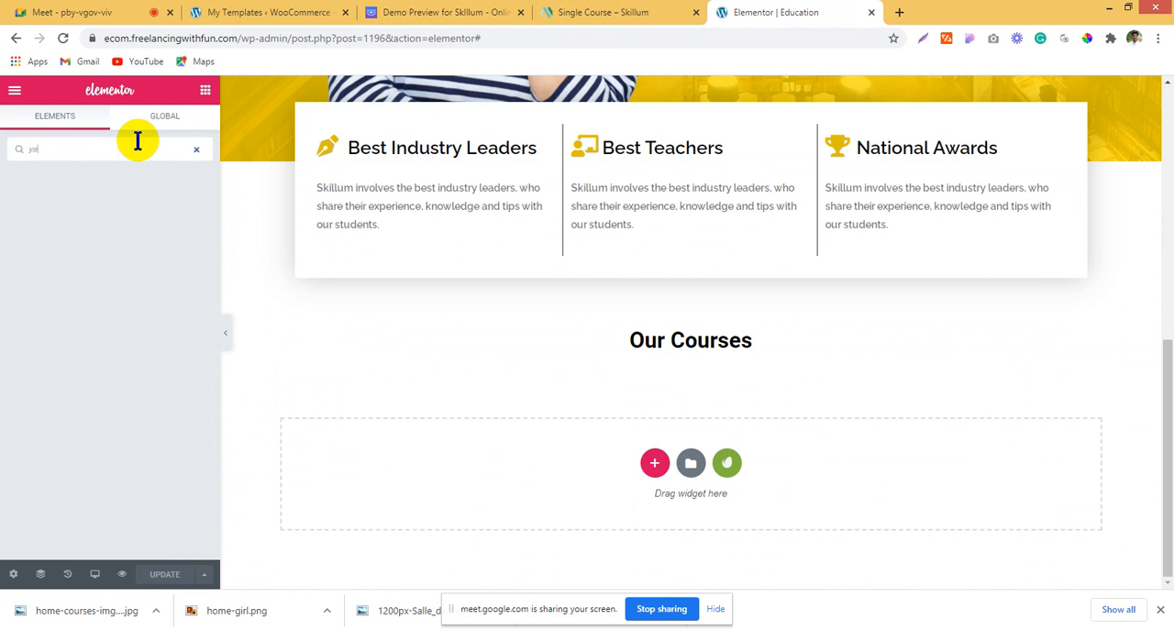
key("BackSpace")
key("BackSpace")
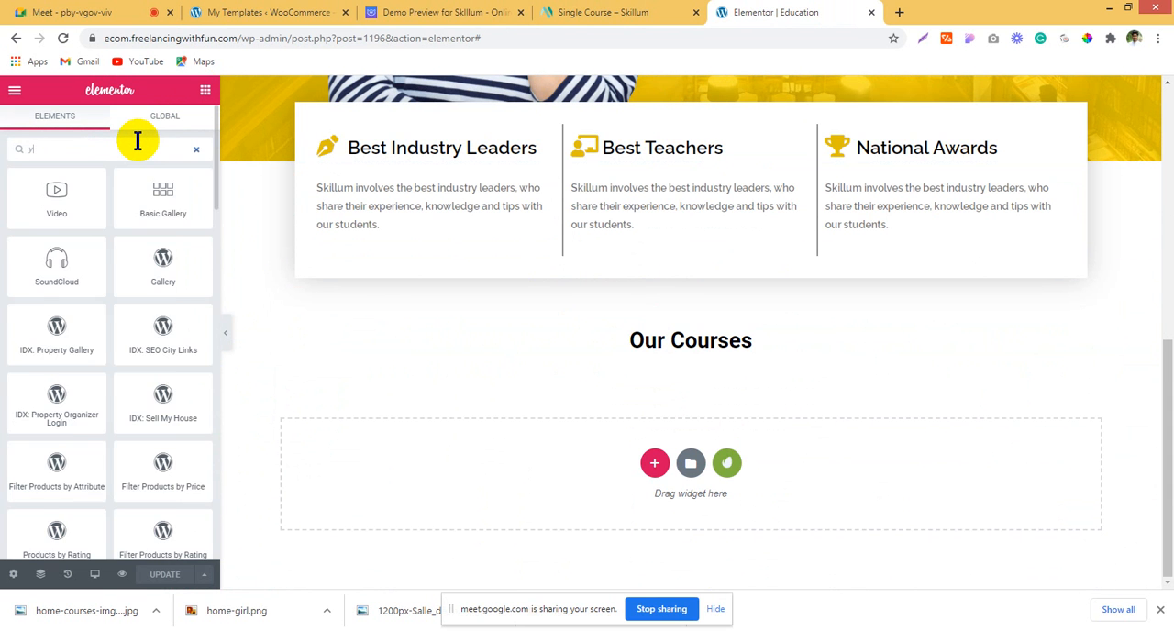
key("BackSpace")
type("b")
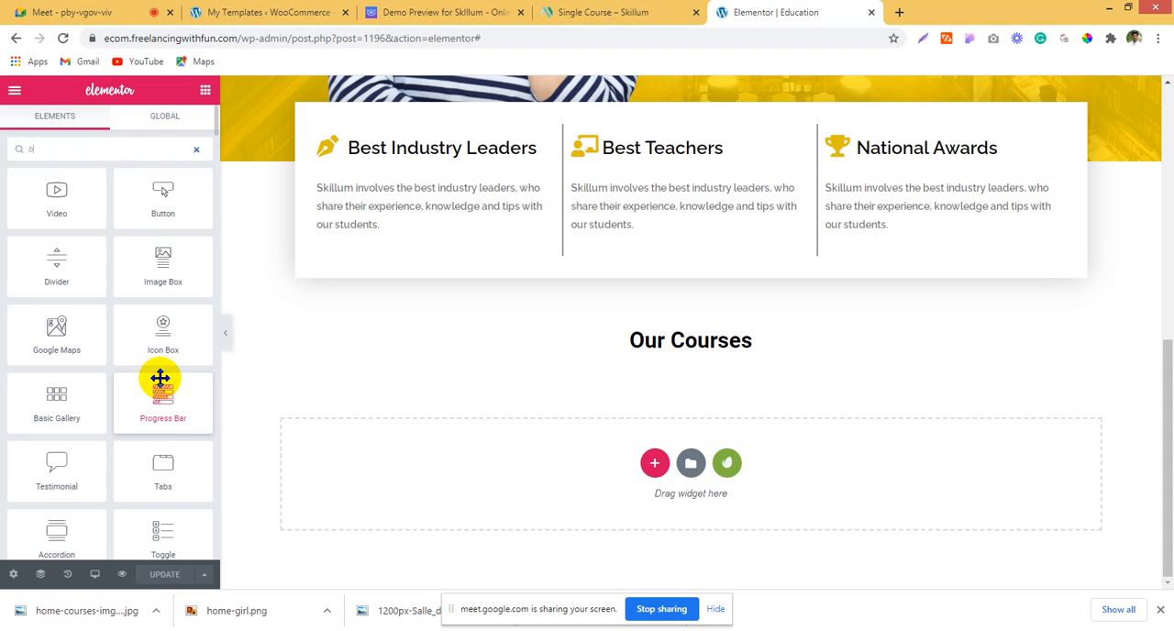
scroll(131, 393, "down", 3)
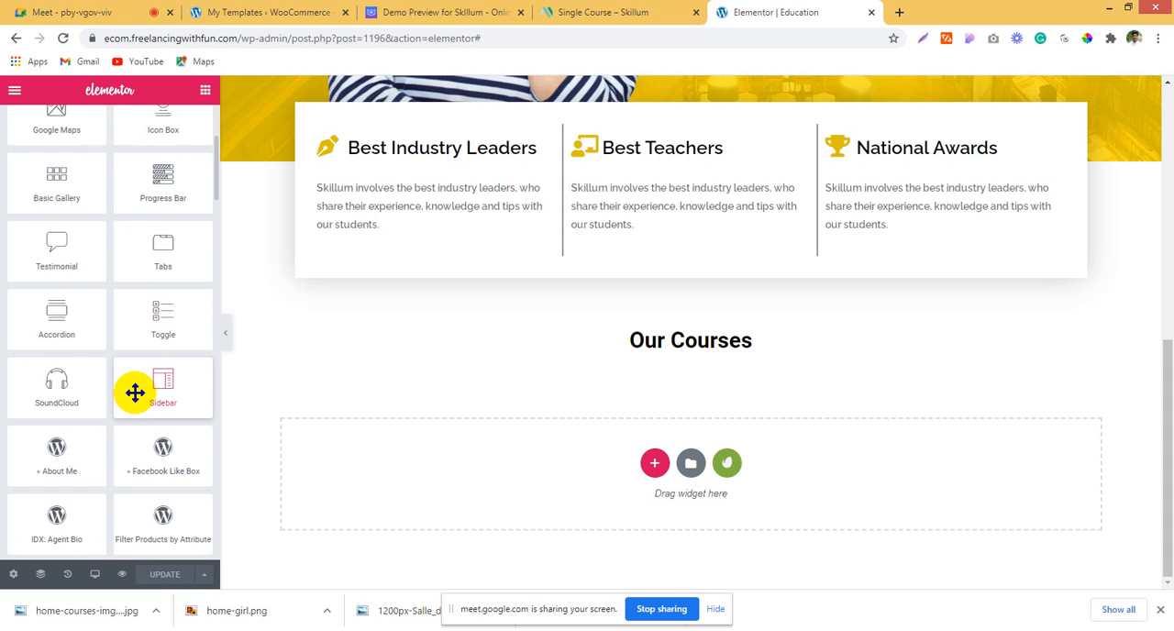
scroll(135, 393, "up", 3)
scroll(135, 392, "down", 2)
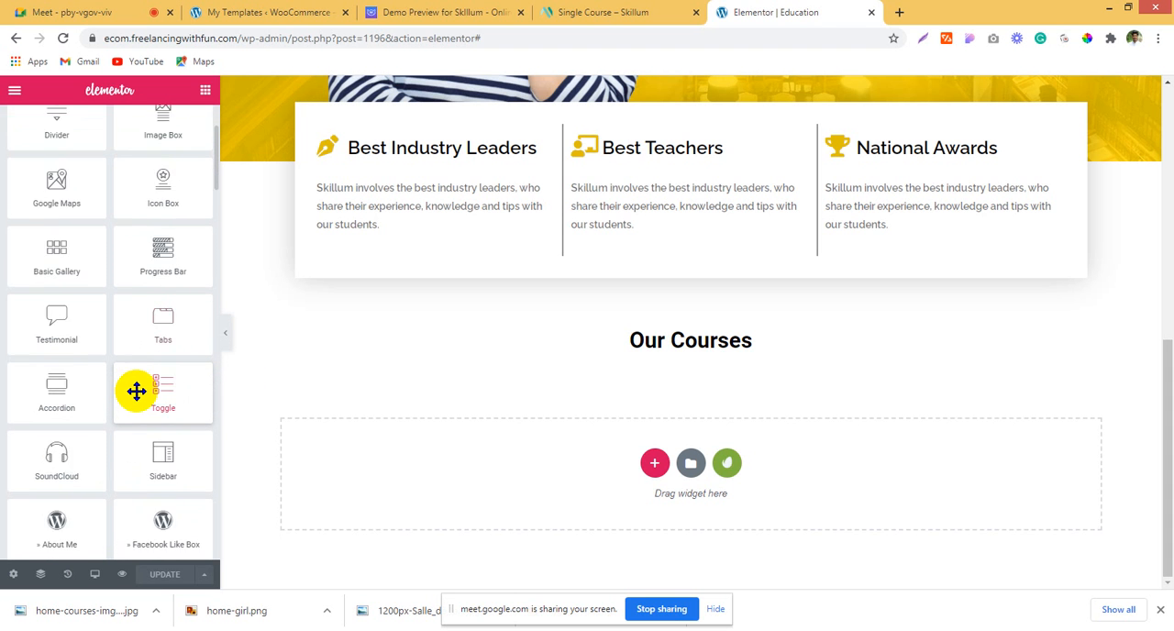
scroll(135, 391, "up", 2)
scroll(135, 392, "down", 1)
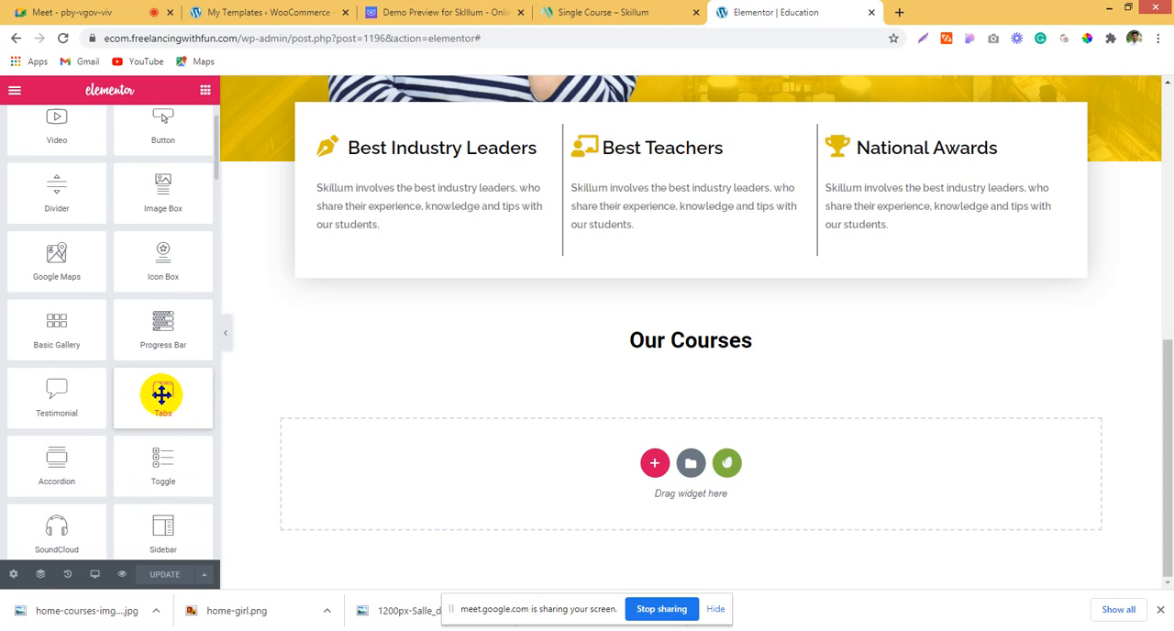
scroll(161, 394, "down", 1)
Step: Admit the waiting participant to the Google Meet call and return to the Education page editor
left_click(208, 630)
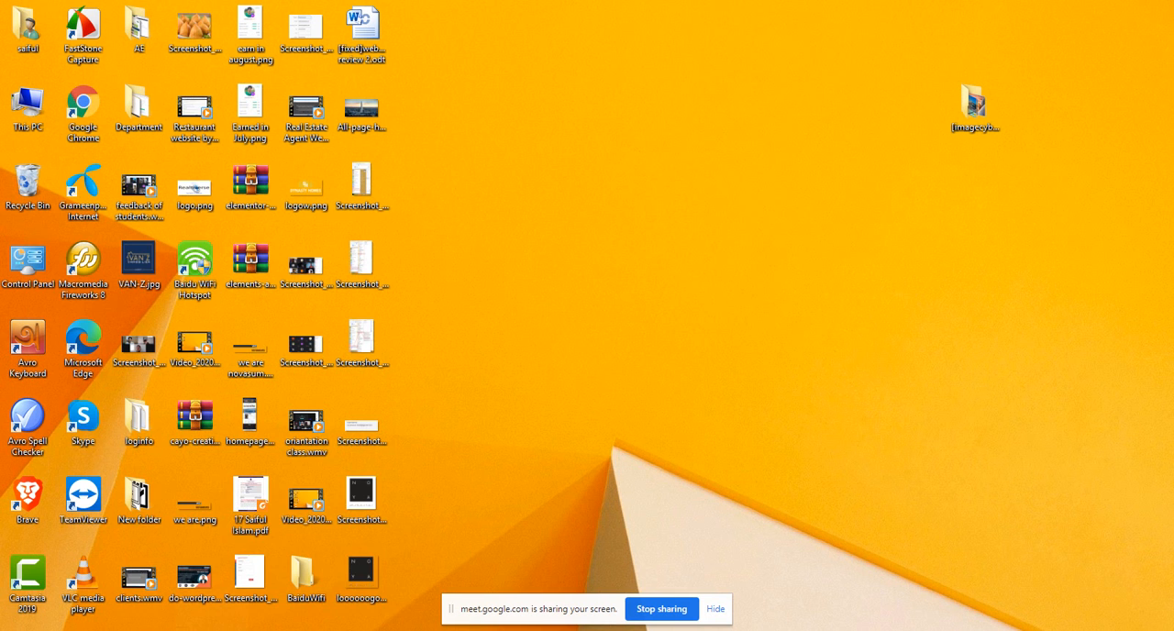
left_click(207, 630)
left_click(118, 11)
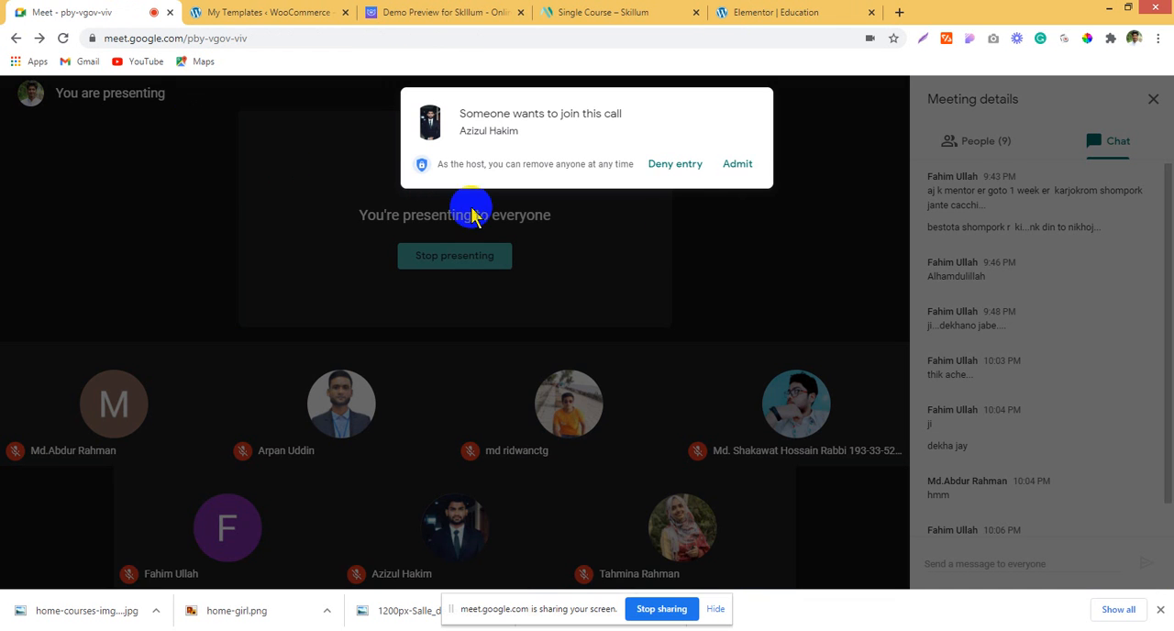
left_click(736, 165)
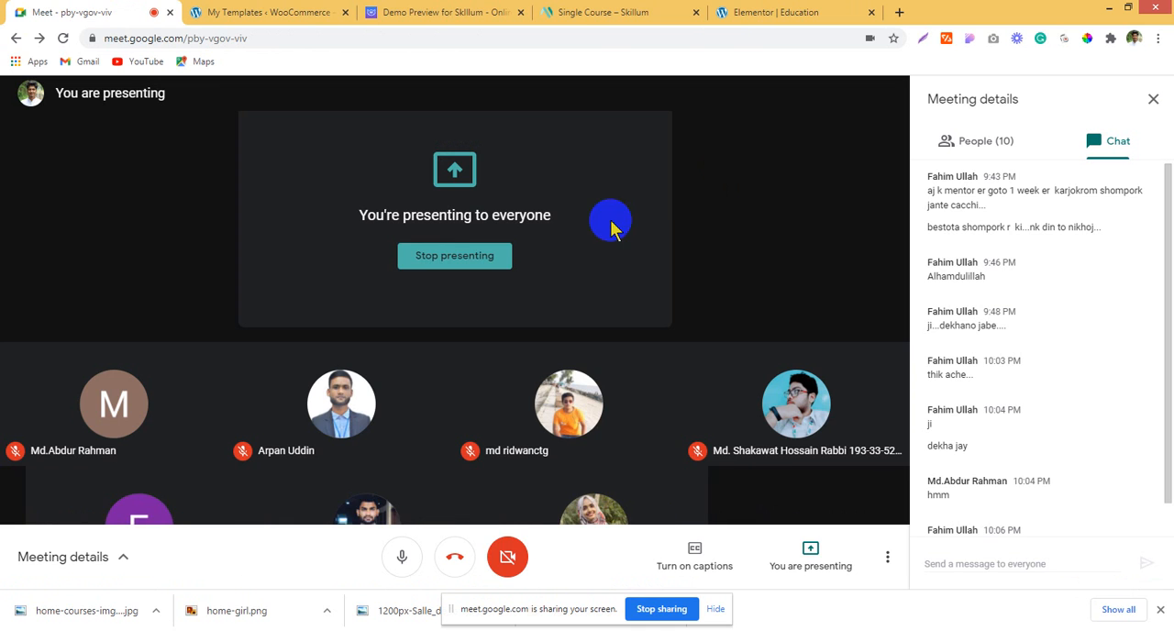
mouse_move(101, 629)
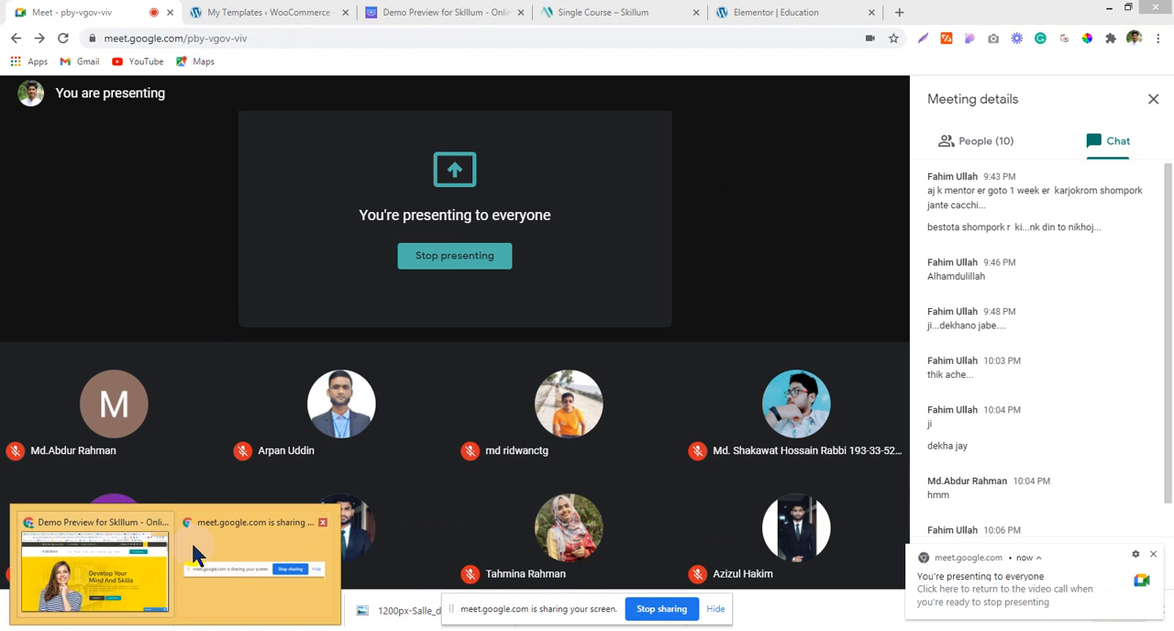
left_click(128, 570)
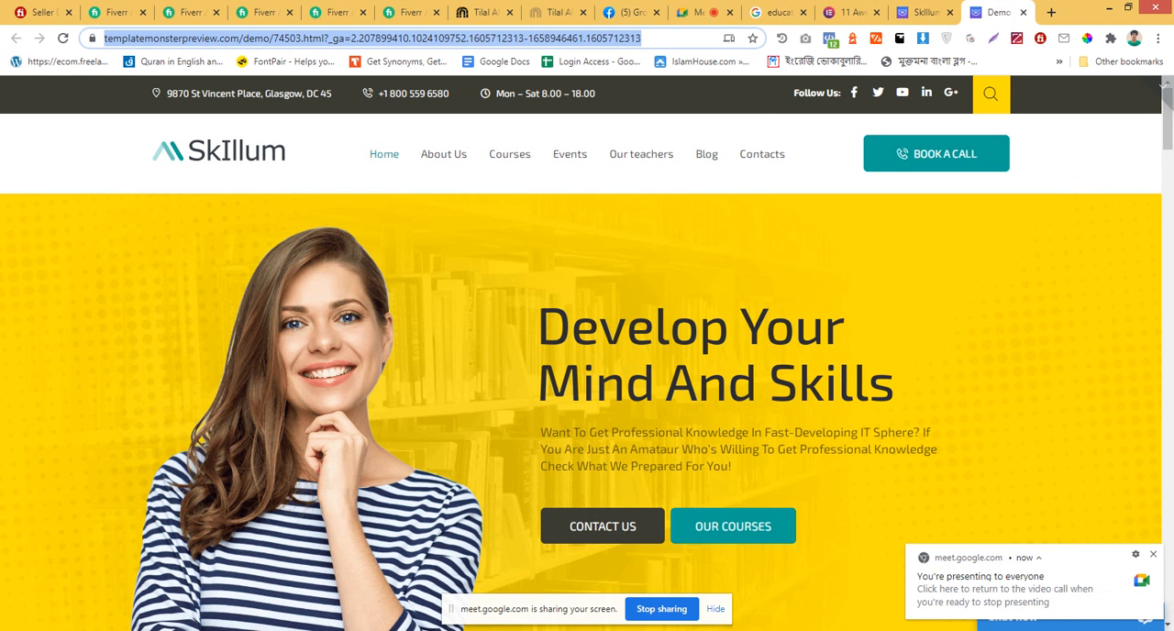
left_click(101, 629)
left_click(739, 11)
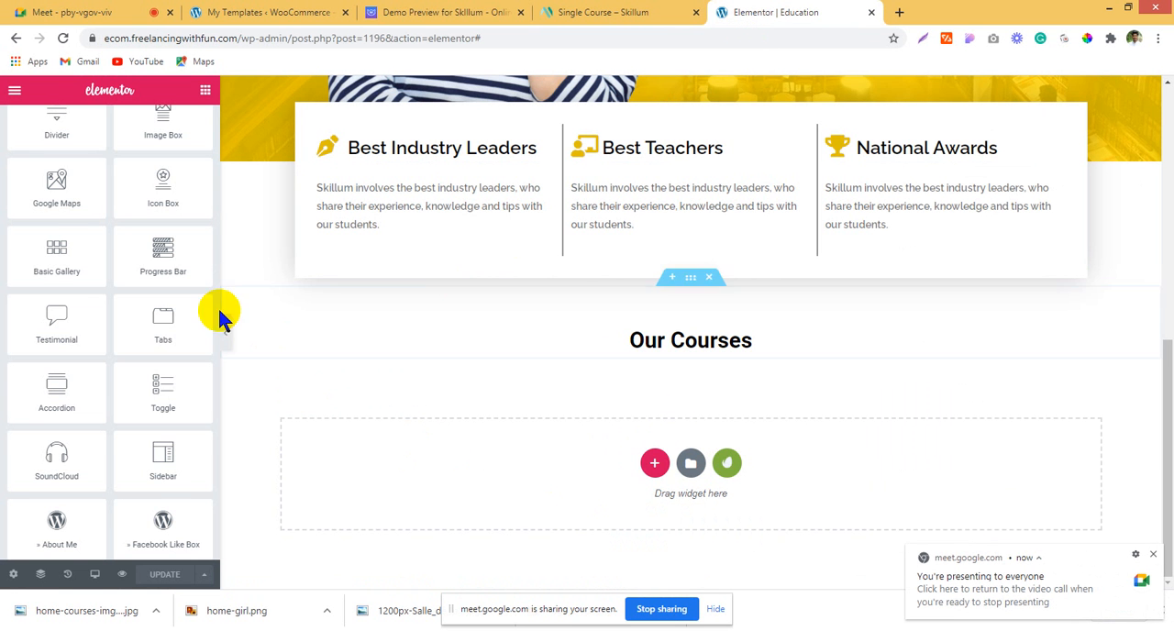
Step: Search the widgets for "tab", add Advanced Tabs below the Our Courses heading and open its content items
scroll(108, 408, "up", 3)
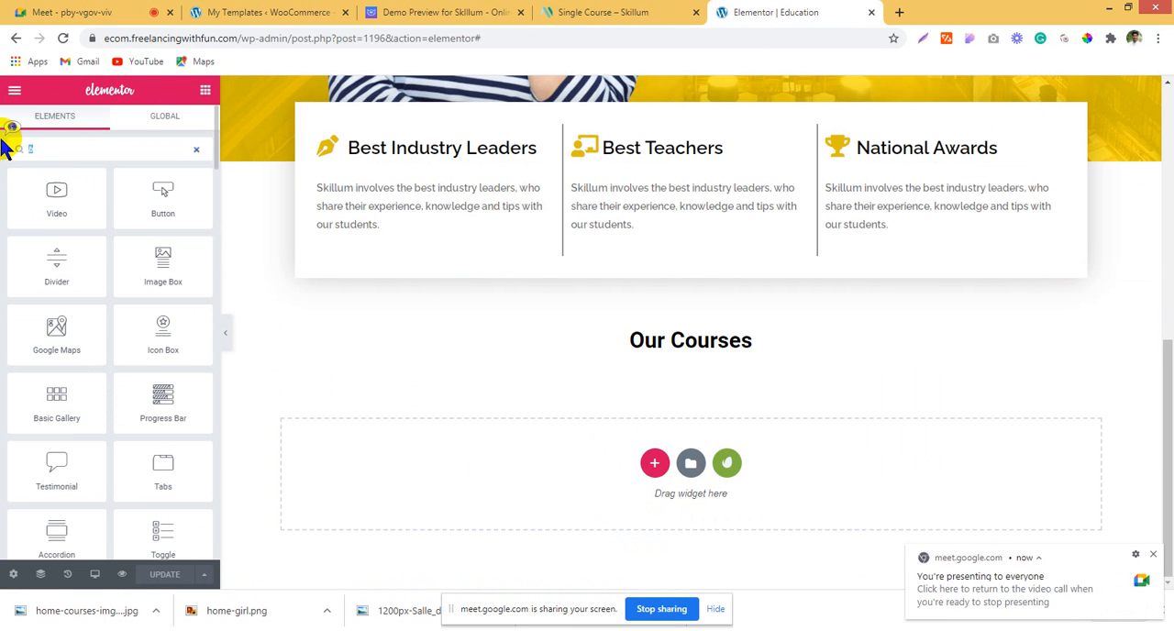
type("tab")
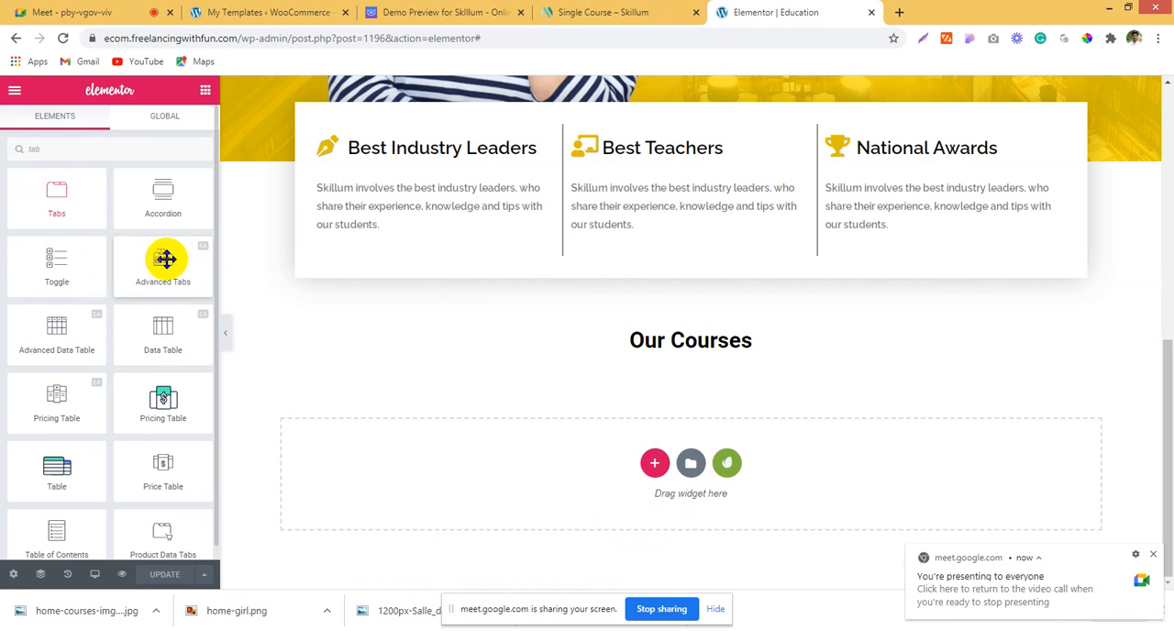
left_click_drag(165, 258, 644, 346)
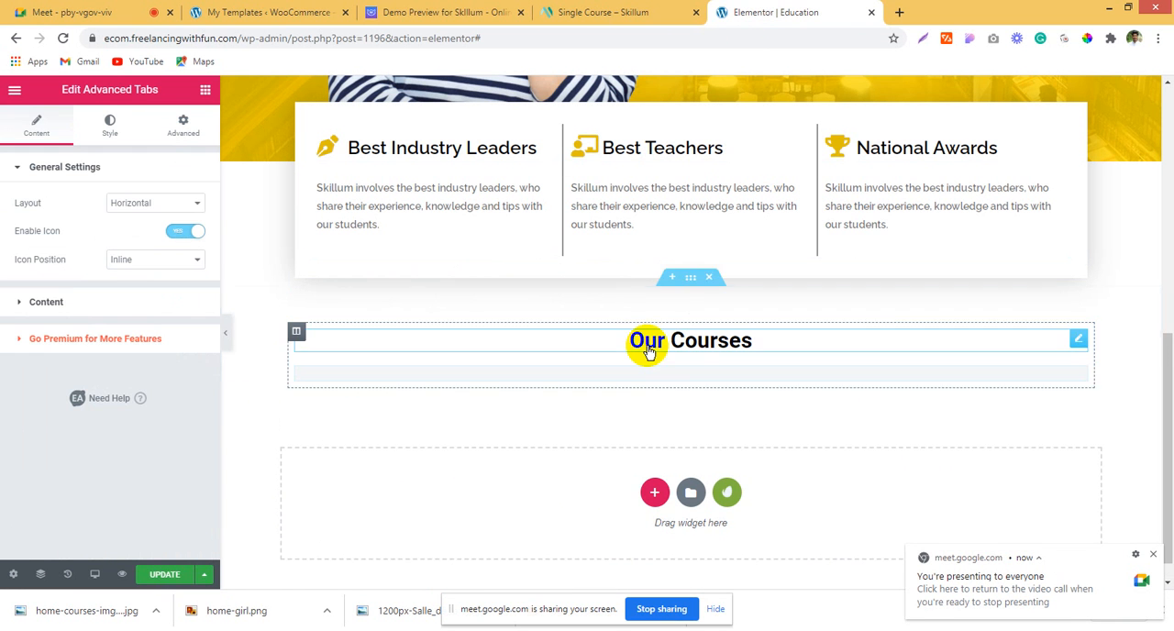
left_click(97, 307)
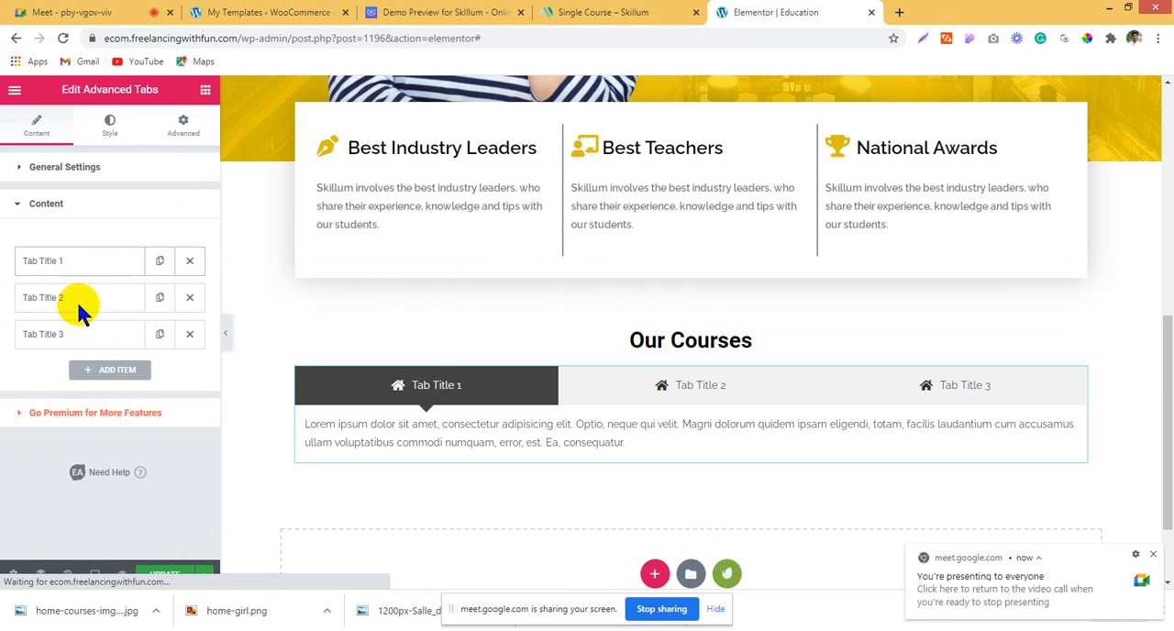
Step: Examine the course category tabs in the Skillum demo preview and return to the Education page editor
left_click(550, 14)
left_click(449, 11)
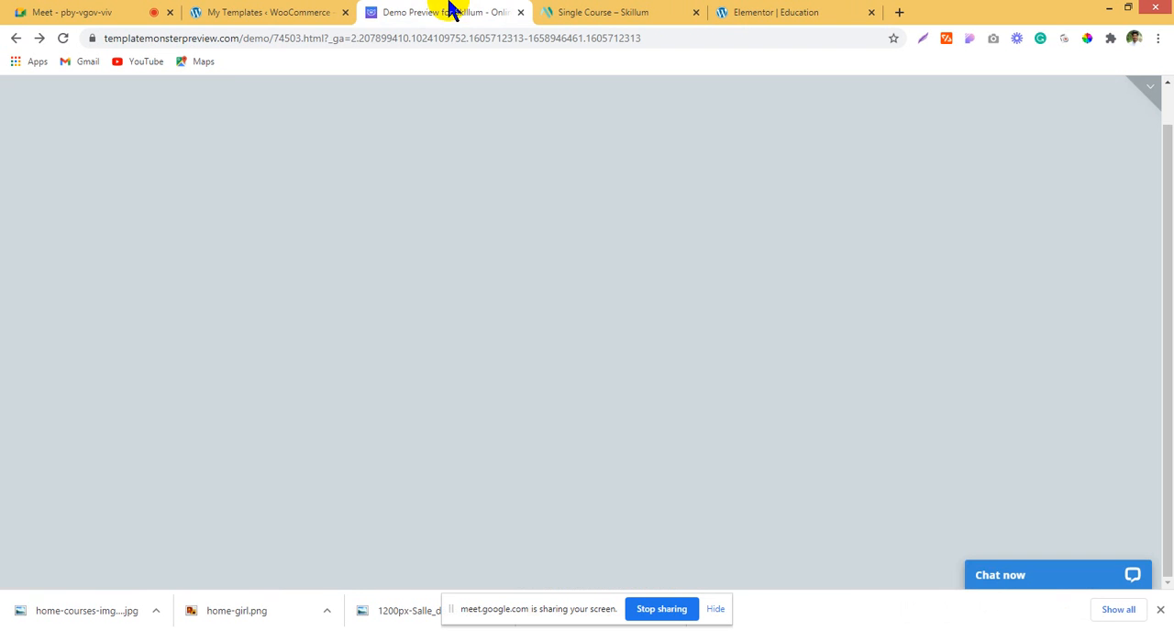
left_click(315, 12)
left_click(377, 12)
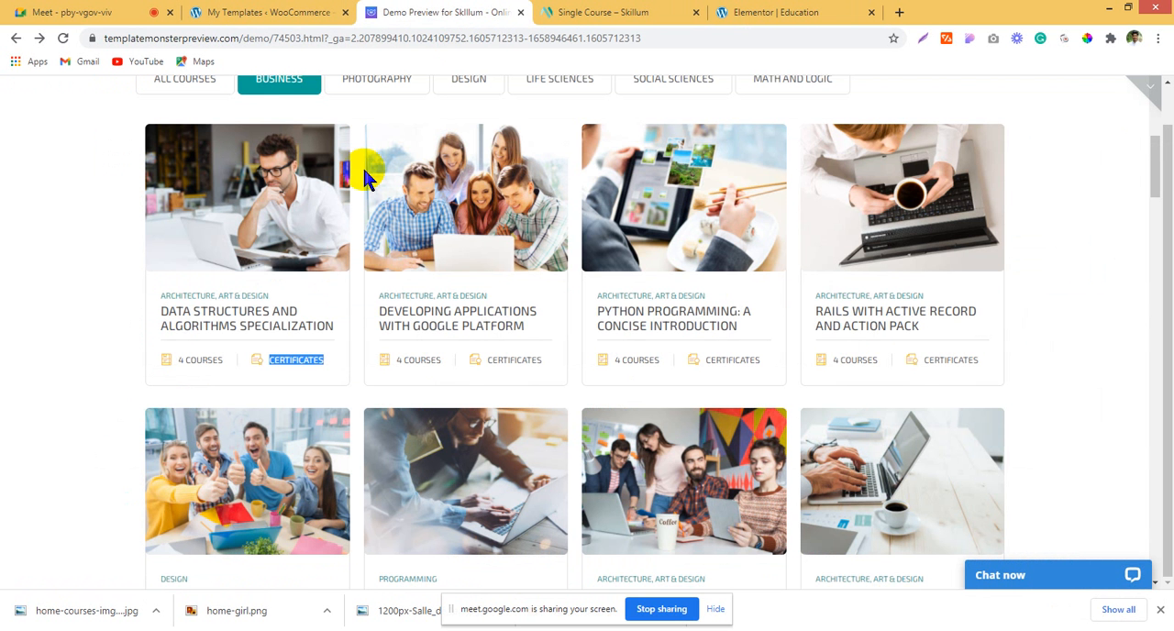
scroll(367, 156, "up", 2)
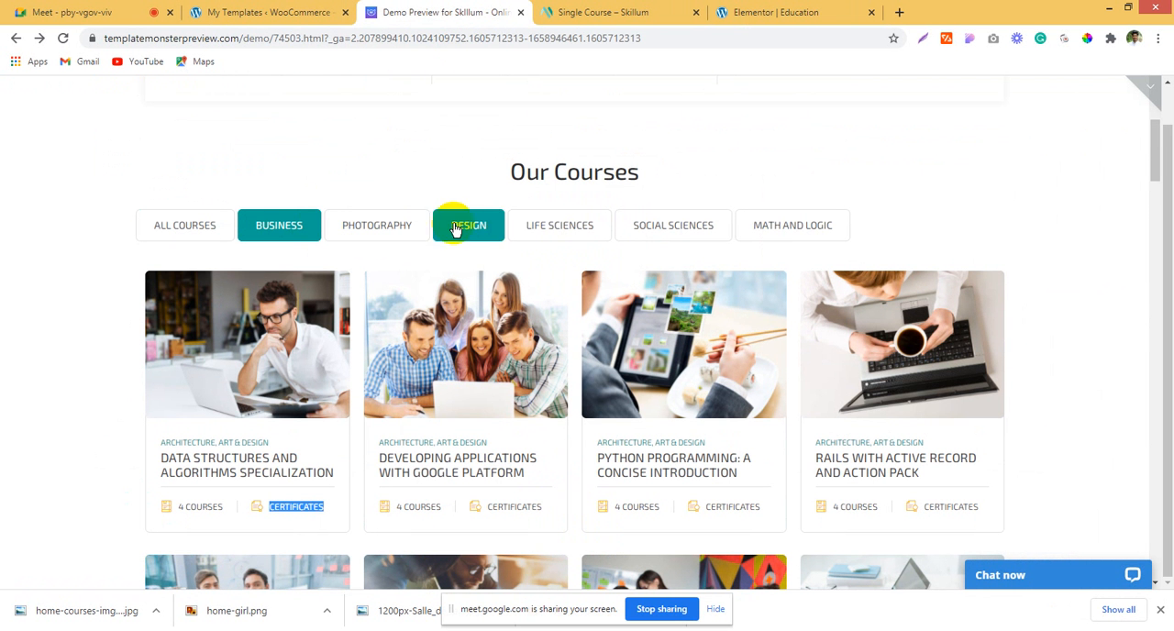
left_click(720, 12)
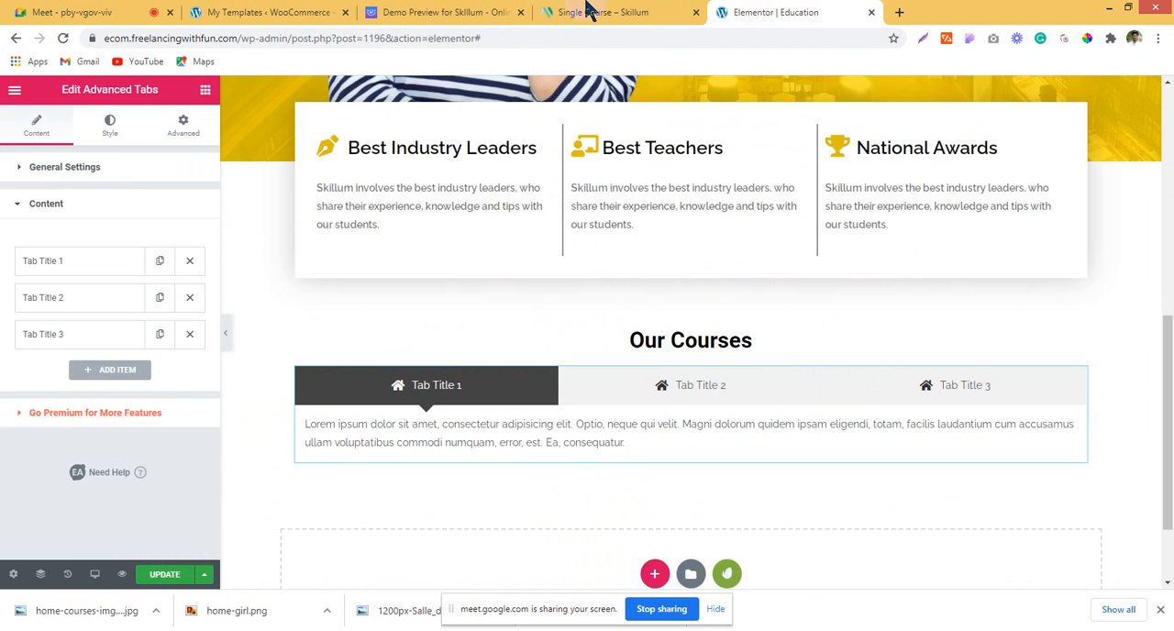
left_click(587, 11)
left_click(796, 11)
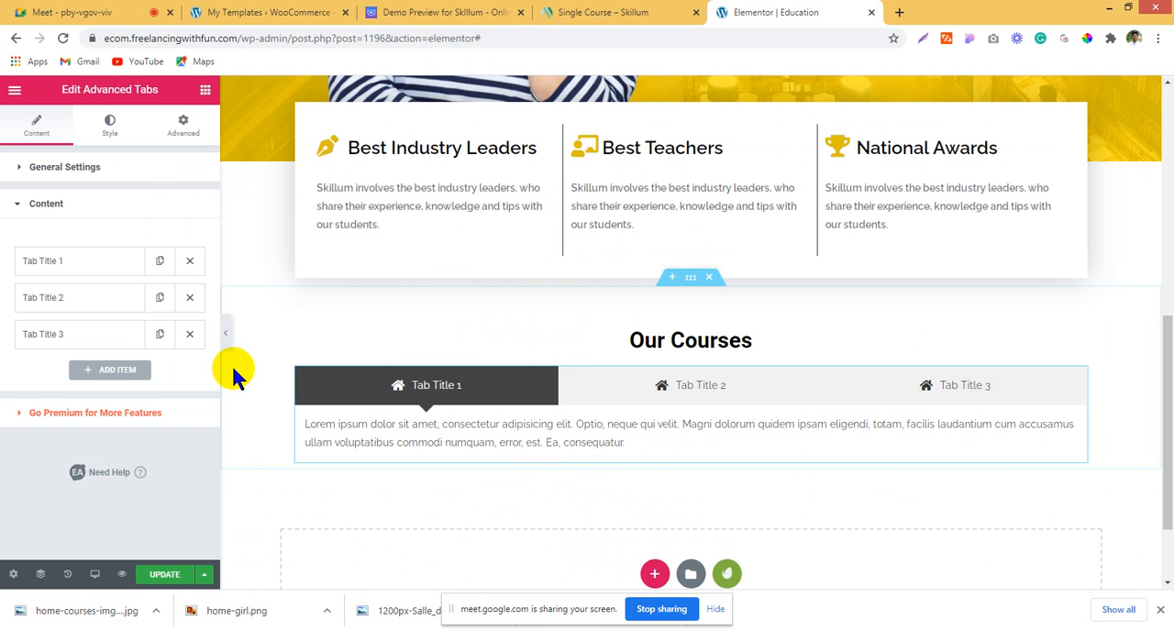
left_click(160, 335)
left_click(160, 335)
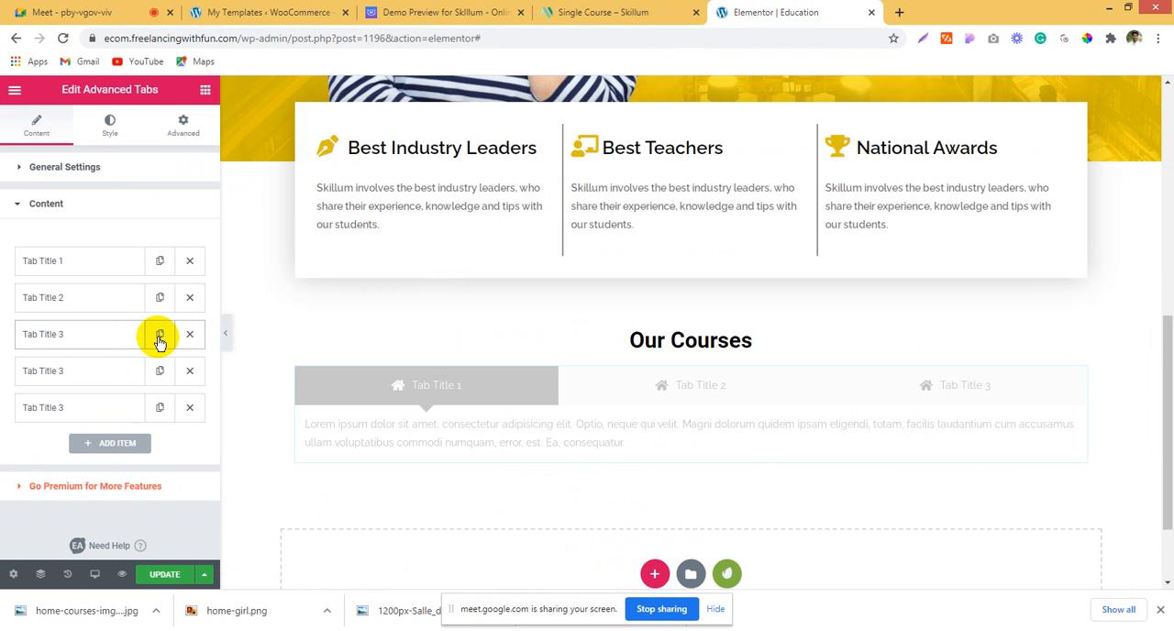
left_click(159, 336)
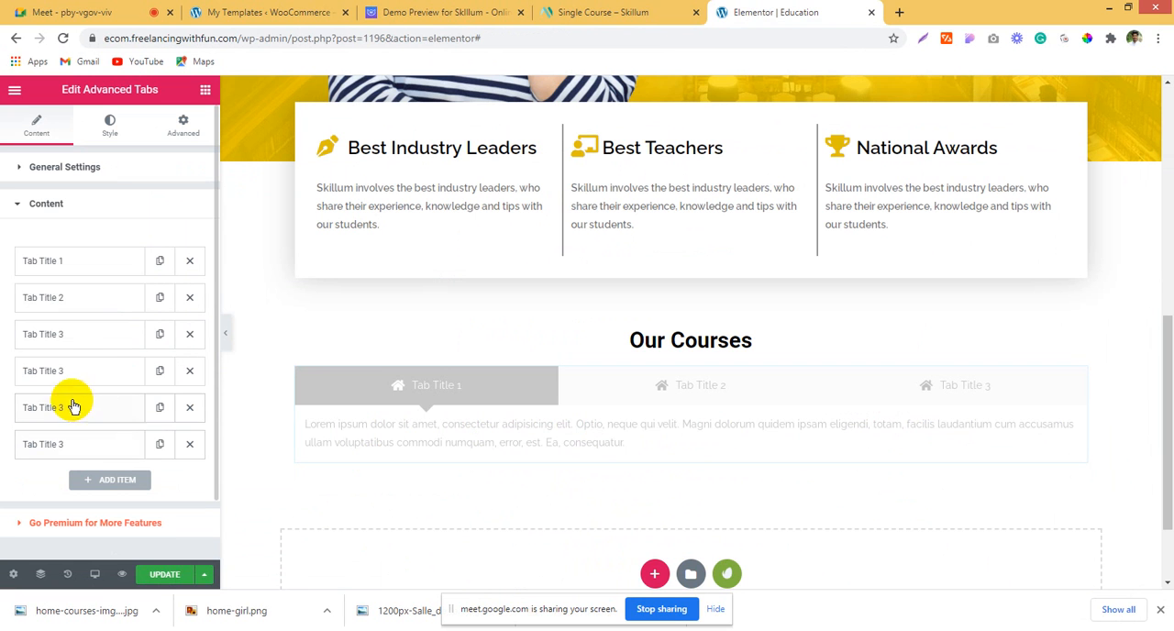
left_click(190, 444)
left_click(190, 407)
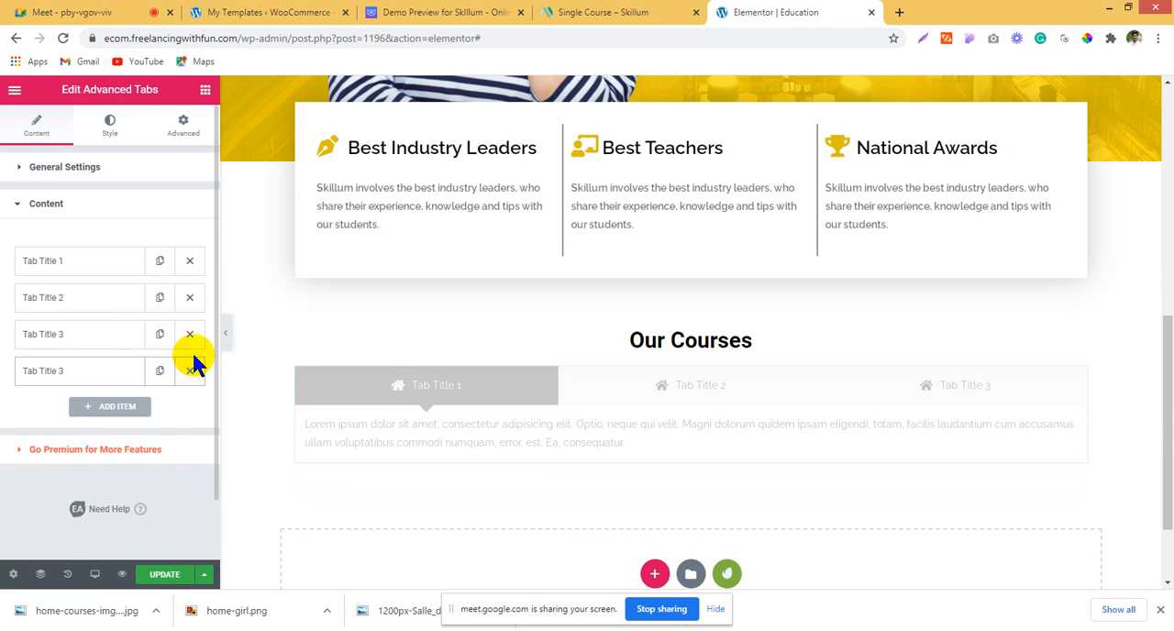
left_click(190, 370)
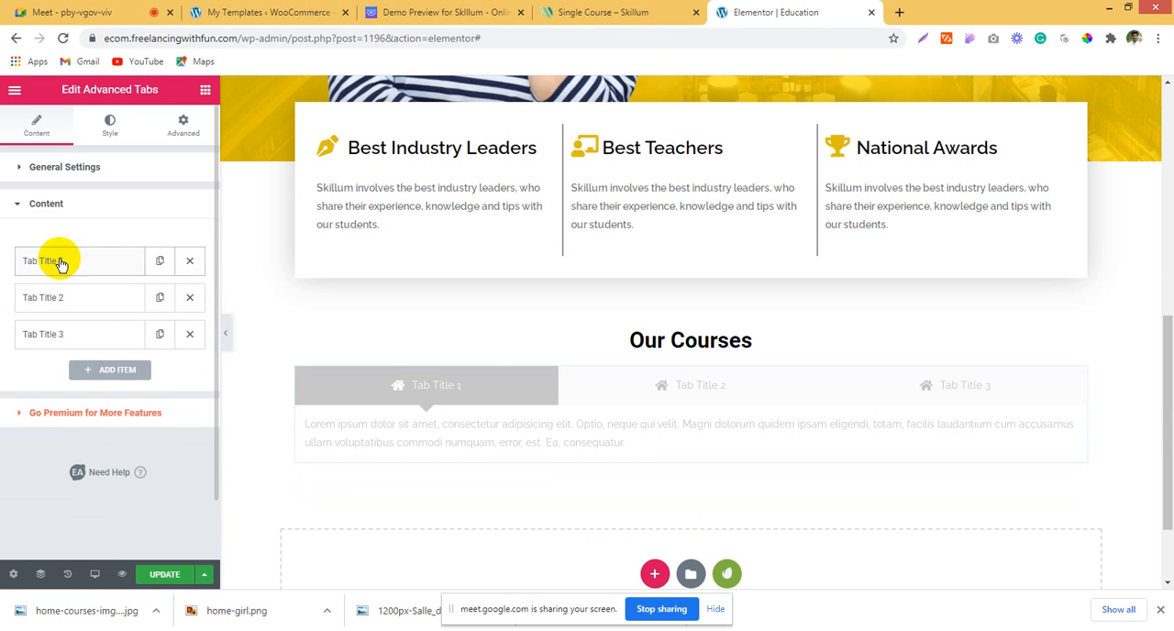
Step: Duplicate the third Advanced Tabs item twice, then set the first tab's icon type to none
left_click(160, 335)
left_click(161, 336)
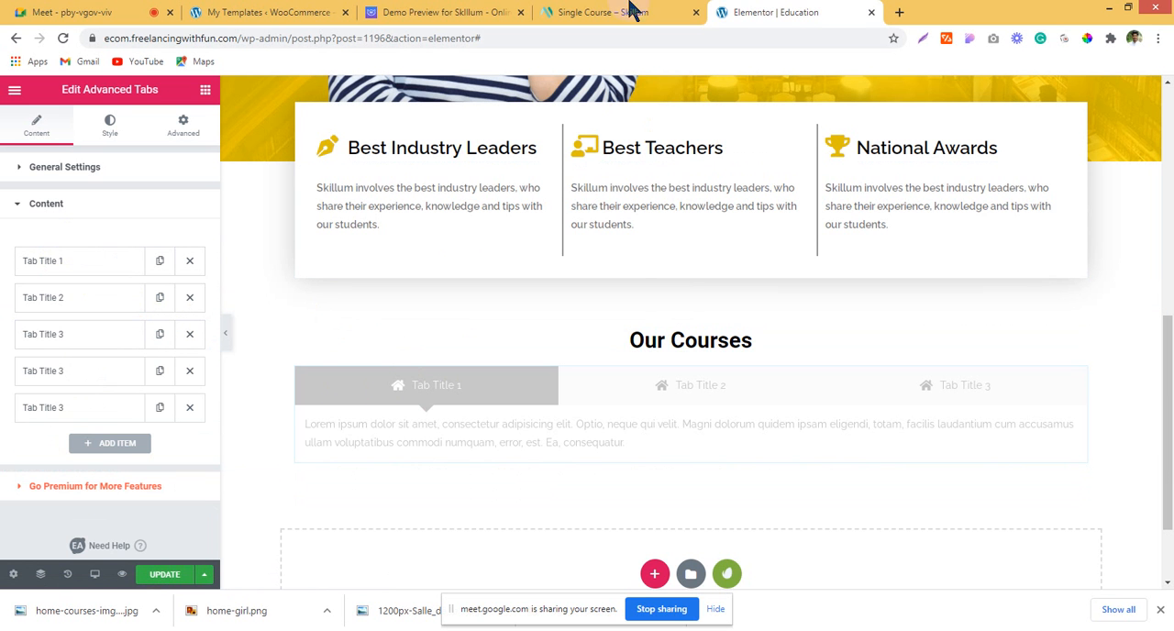
left_click(114, 265)
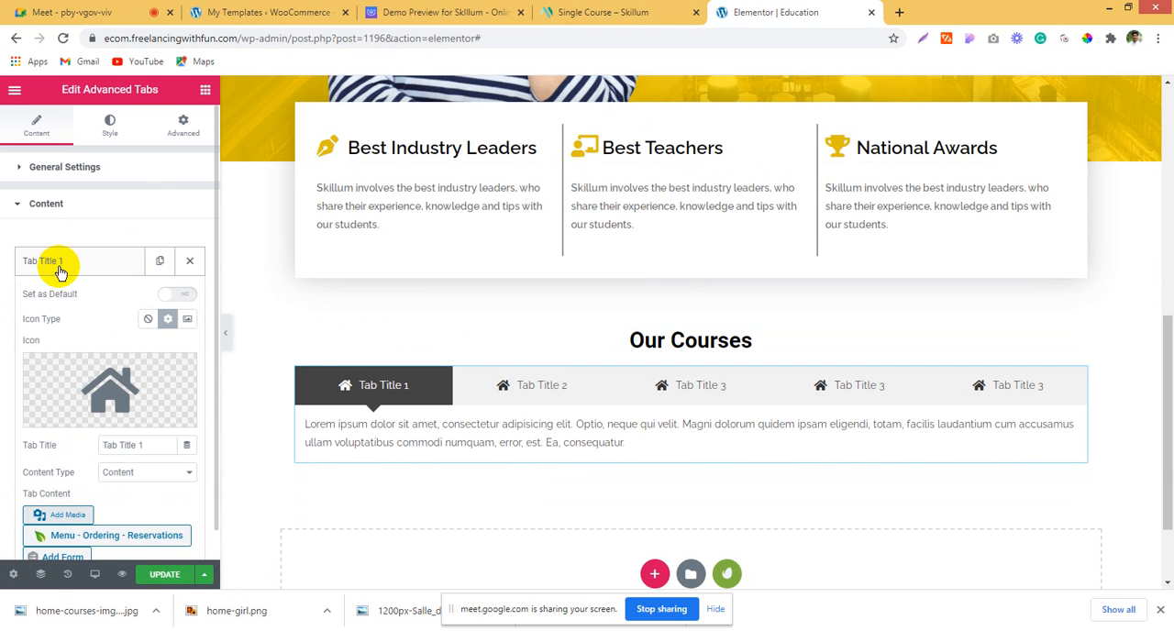
left_click(553, 9)
left_click(469, 10)
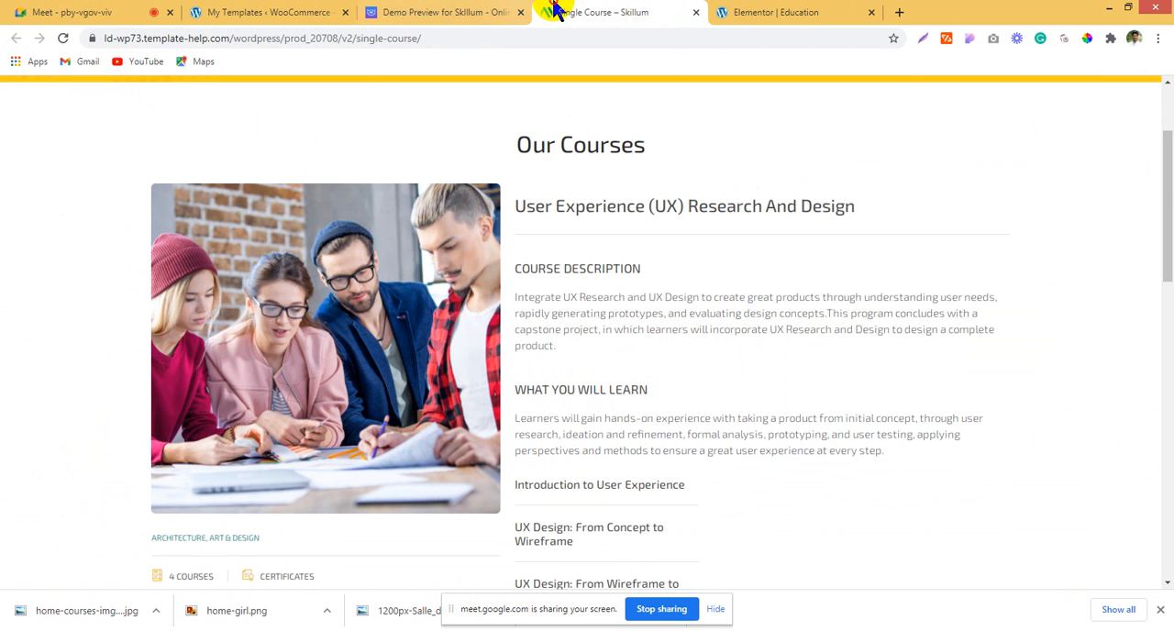
left_click(775, 12)
left_click(181, 372)
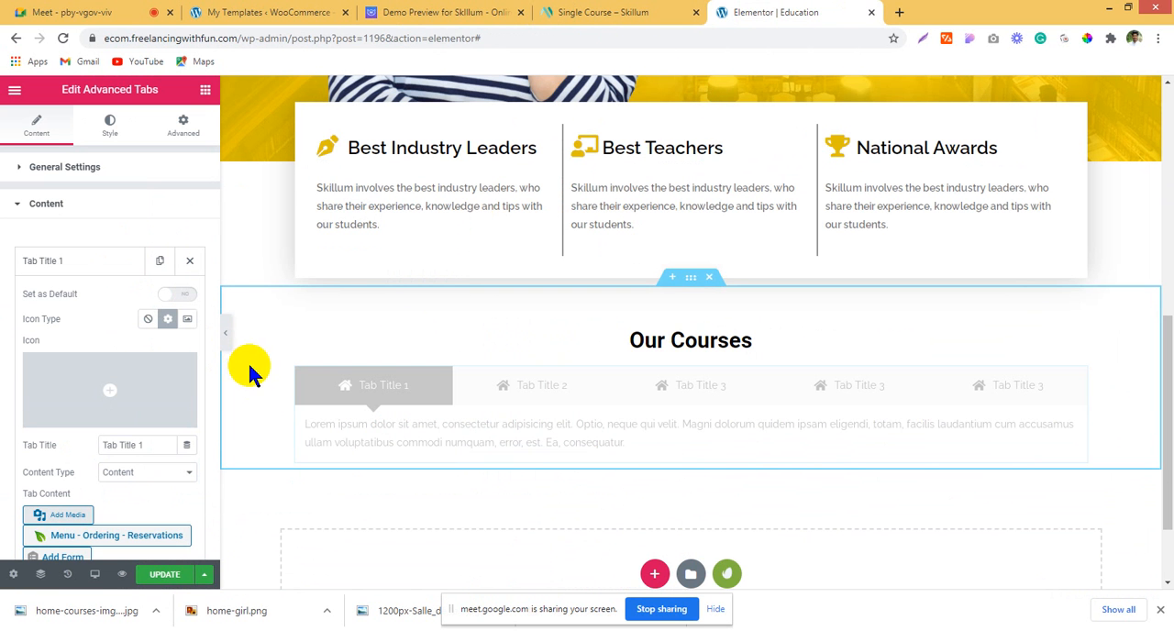
left_click(150, 321)
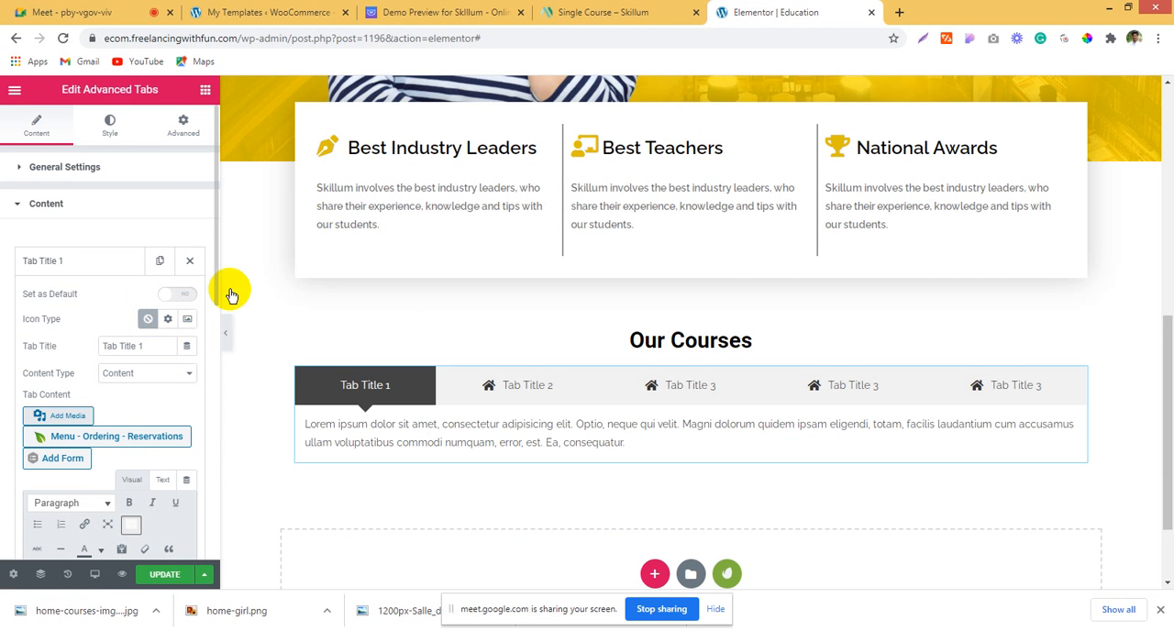
Step: Switch to the Skillum demo preview and copy the "ALL COURSES" category label under Our Courses
left_click(667, 11)
left_click(449, 12)
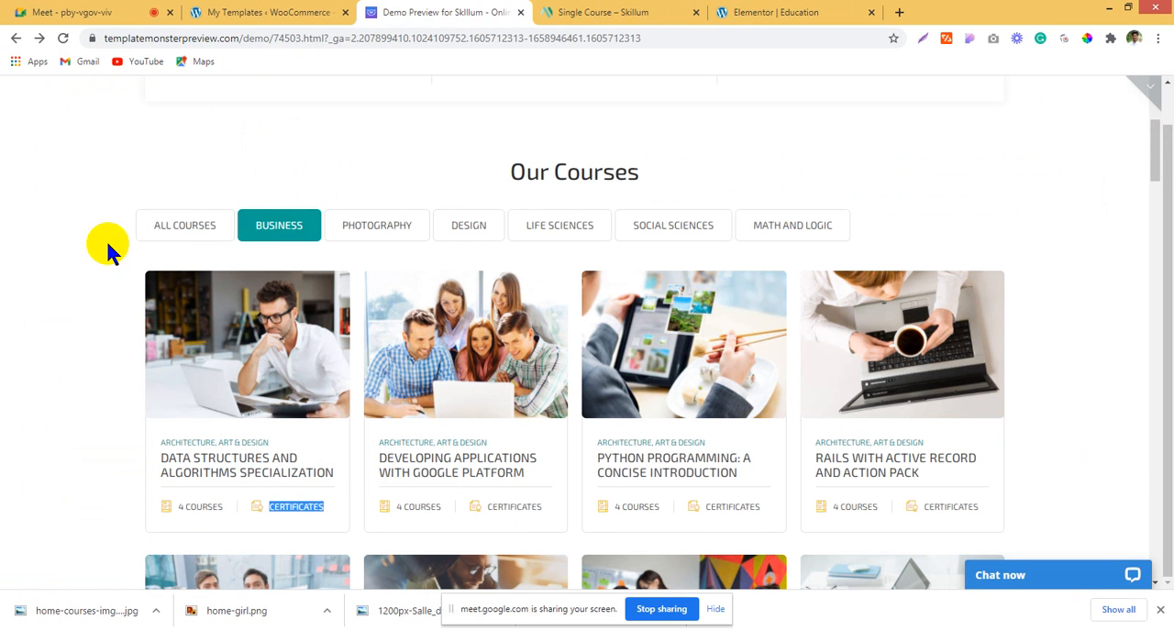
left_click_drag(136, 232, 189, 233)
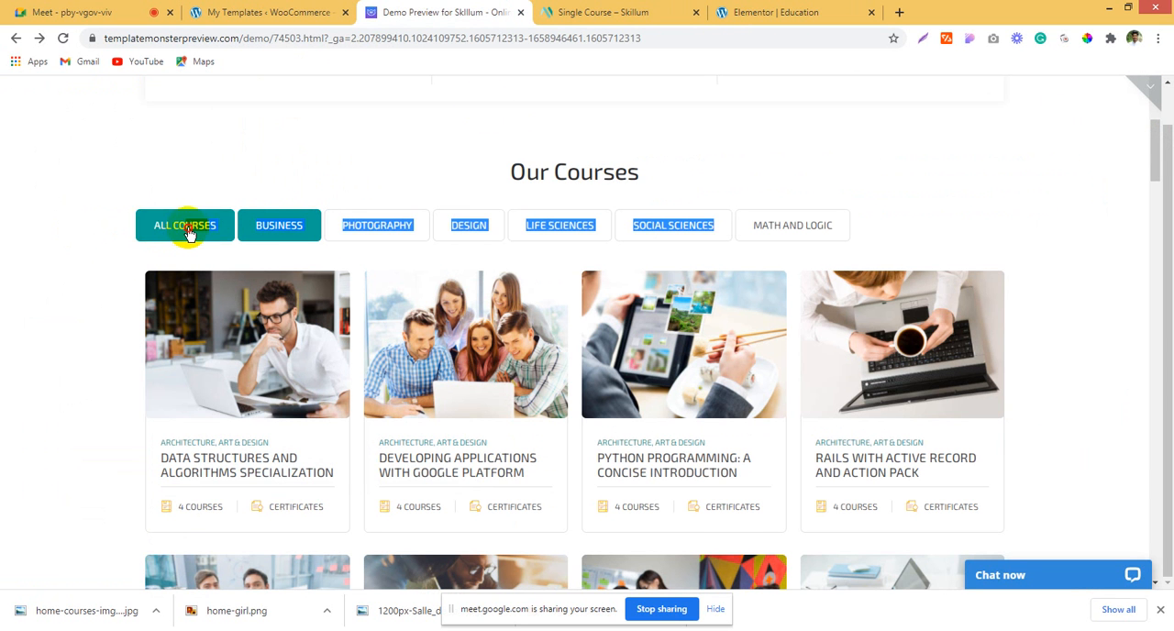
left_click_drag(4, 229, 21, 210)
left_click(21, 209)
double_click(169, 165)
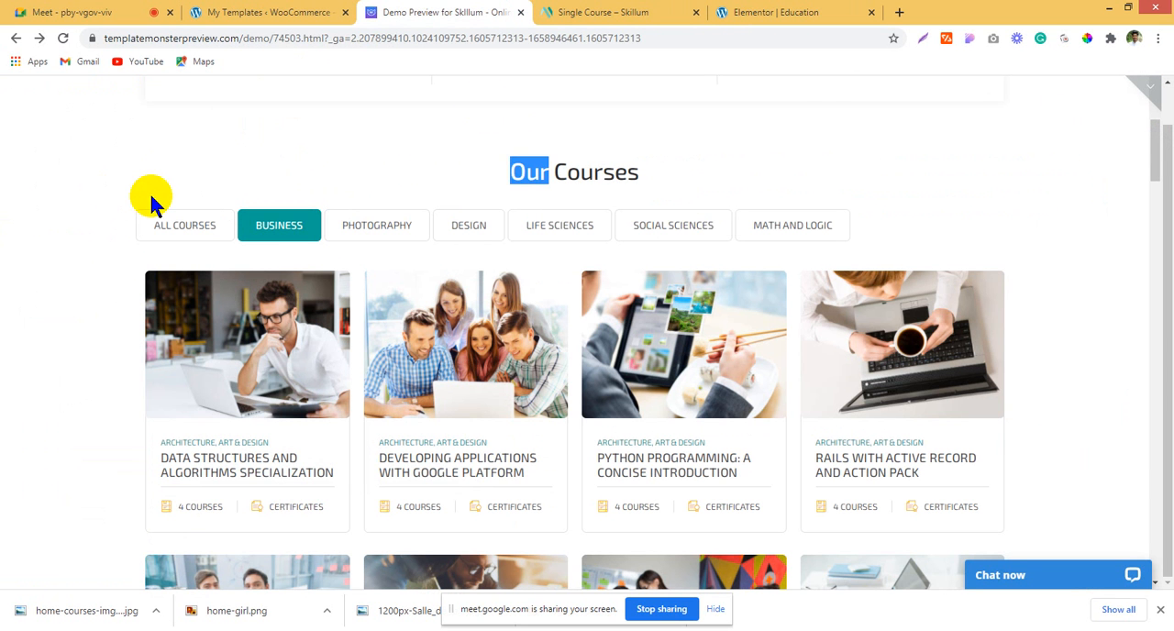
left_click(82, 218)
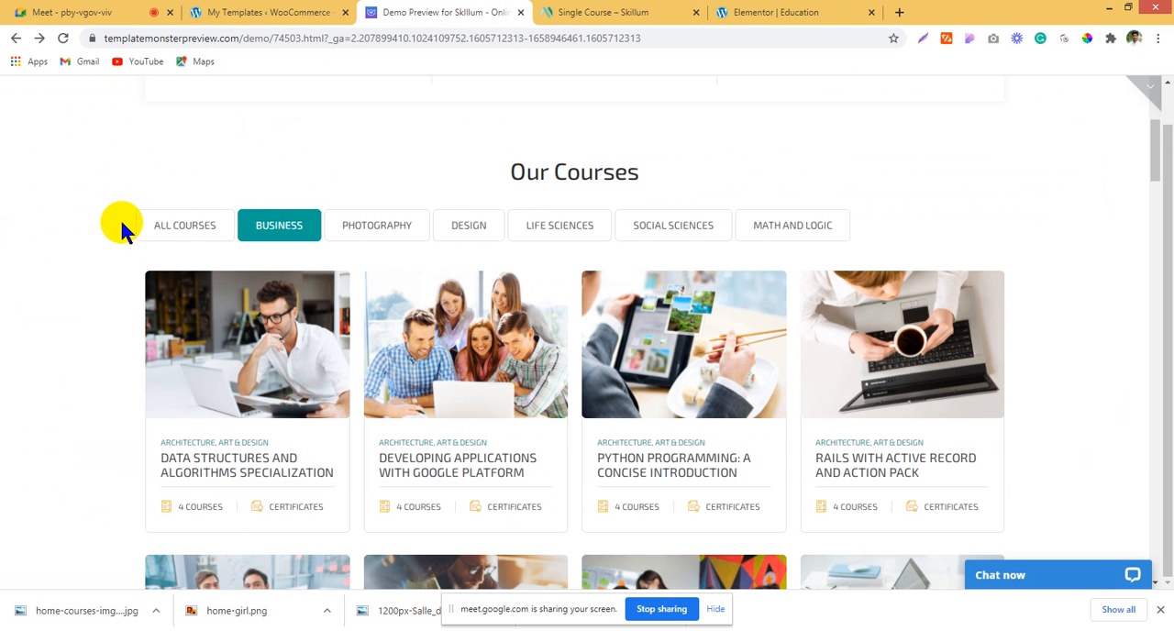
left_click(174, 229)
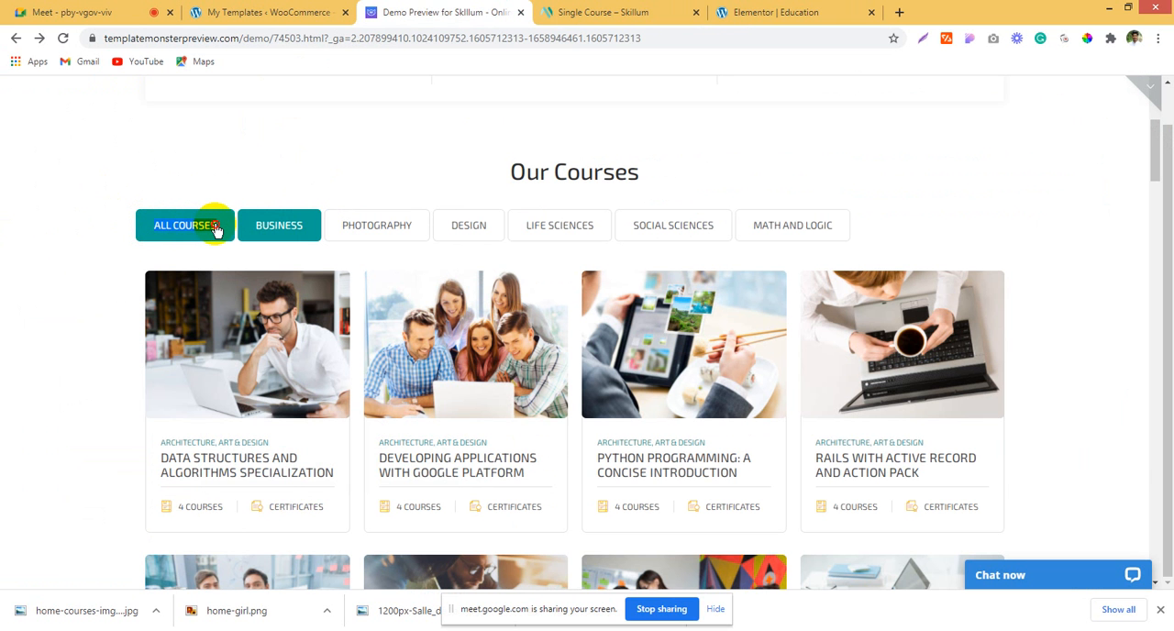
left_click(217, 230)
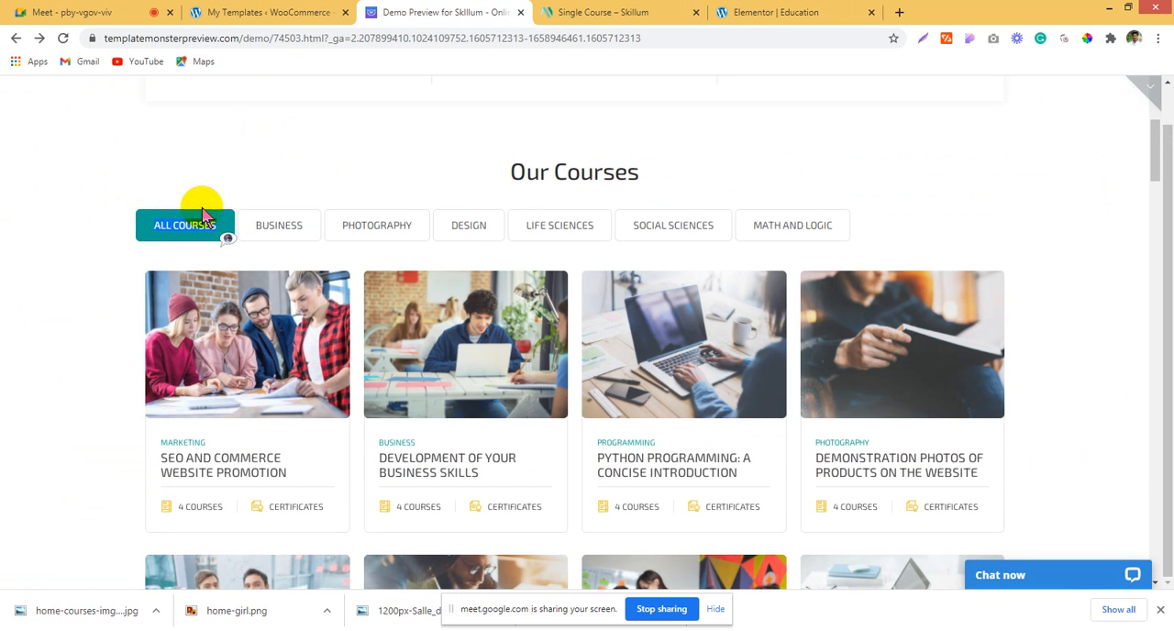
Step: Return to the Education page editor and retitle the first tab "ALL COURSES"
left_click(339, 11)
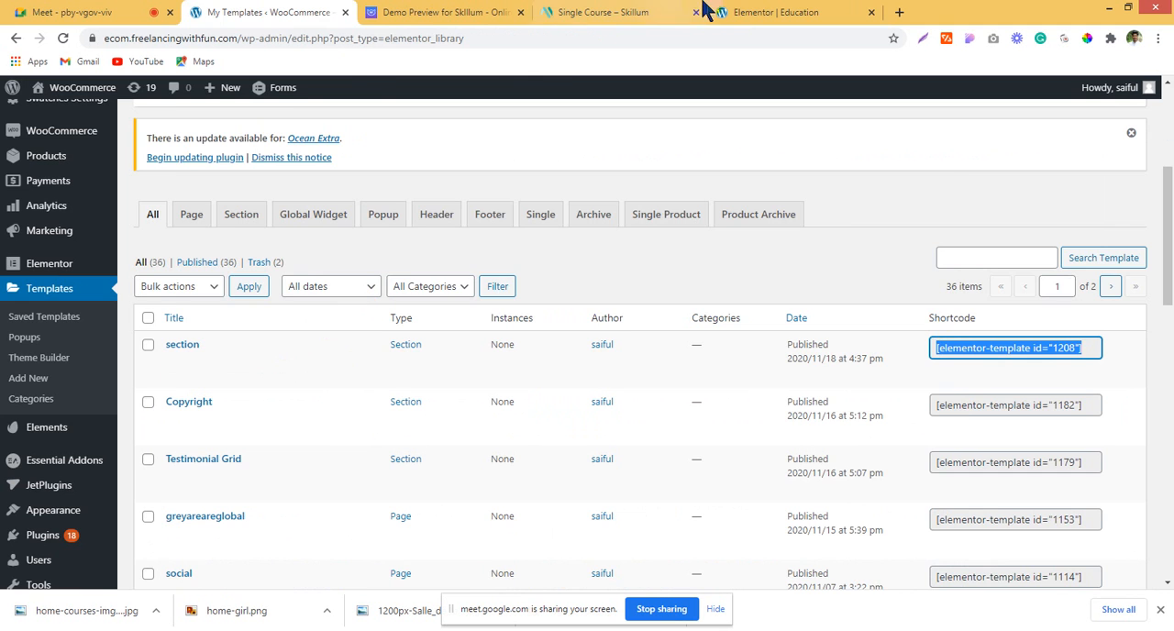
left_click(738, 12)
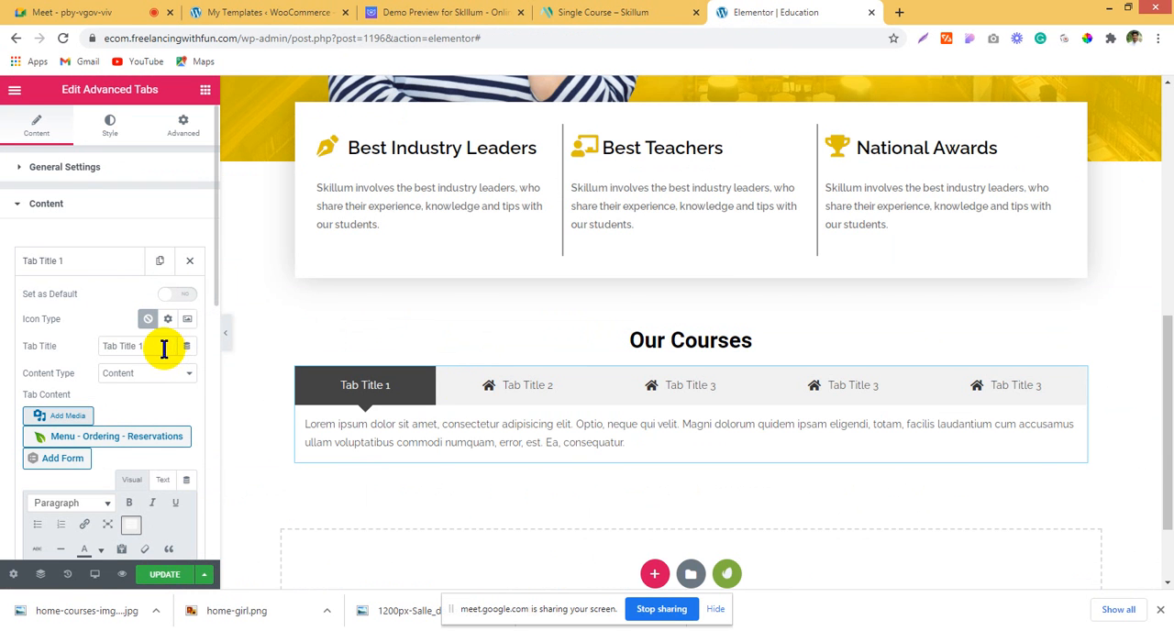
type("ALL COURSES")
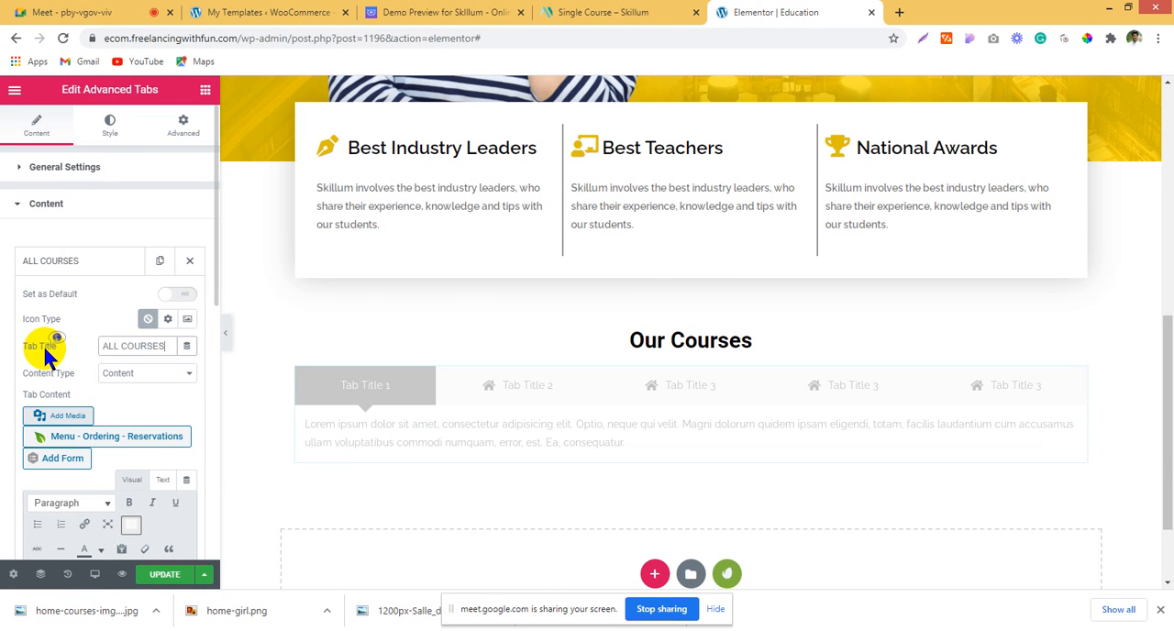
left_click(371, 390)
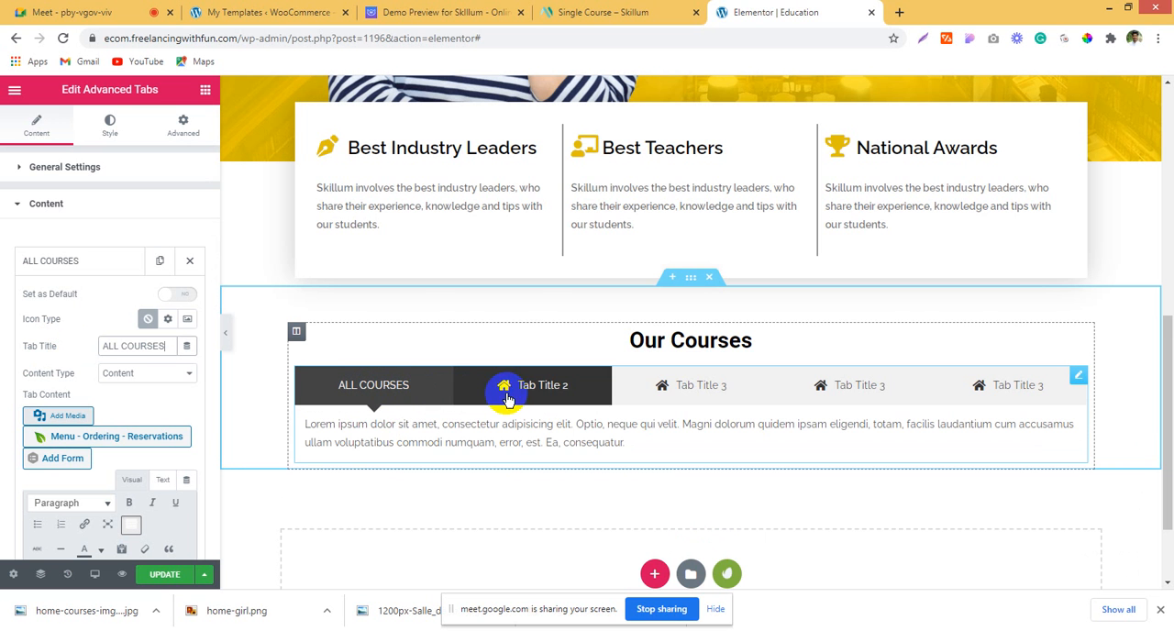
Step: Copy the "BUSINESS" label from the Skillum demo preview, remove the second tab's icon and retitle that tab "BUSINESS"
left_click(605, 12)
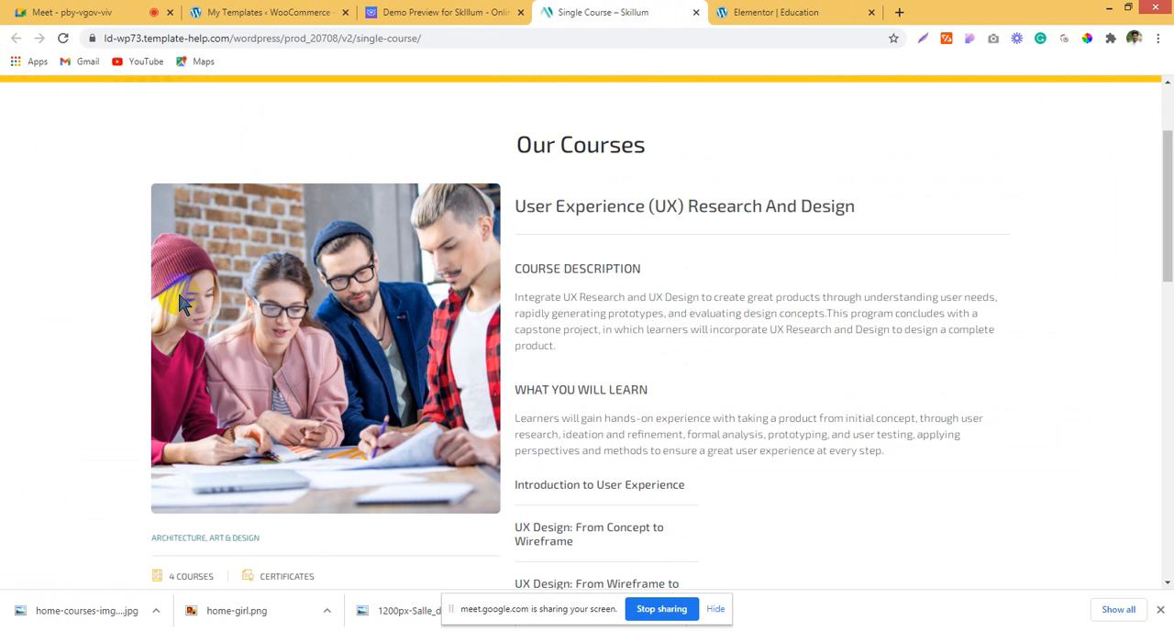
left_click(406, 11)
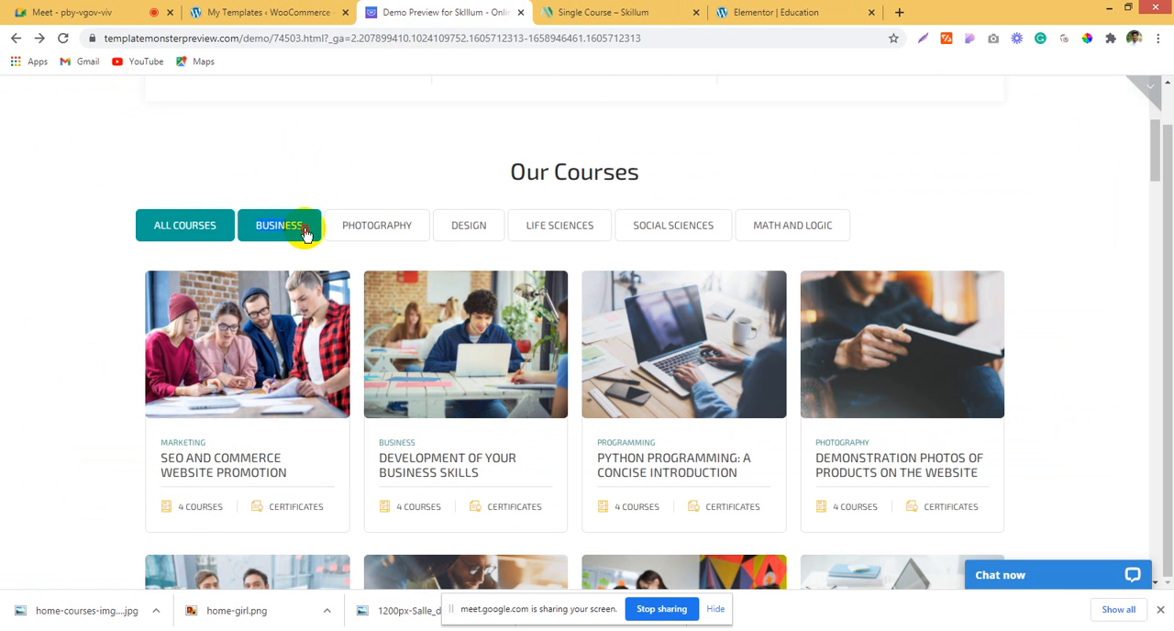
left_click(654, 12)
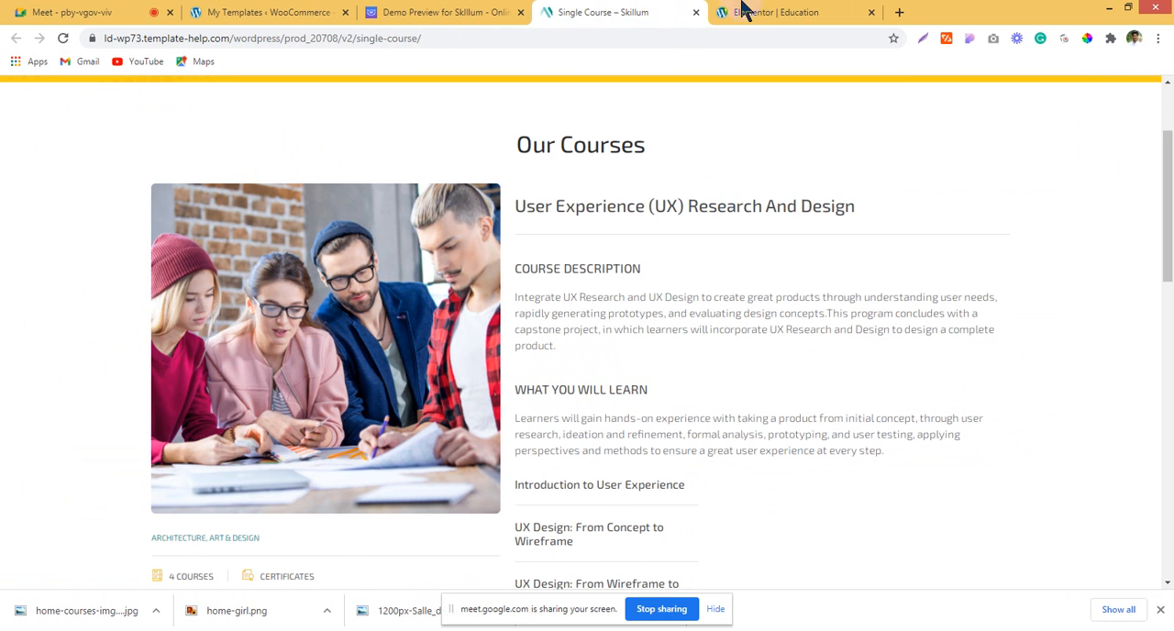
left_click(746, 12)
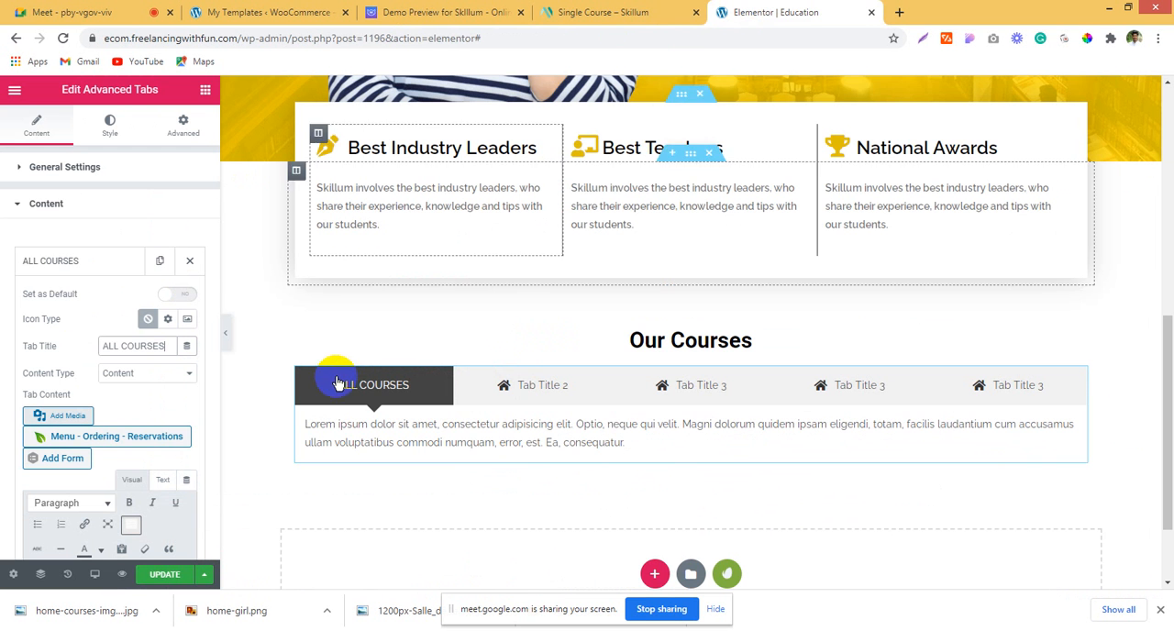
left_click(104, 264)
left_click(103, 312)
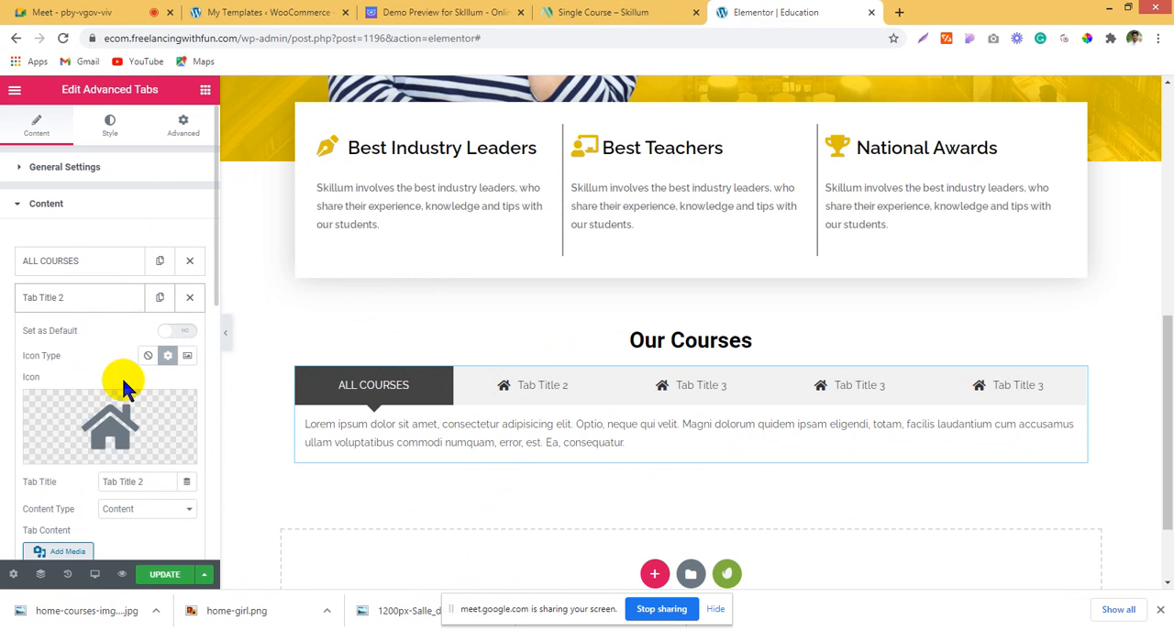
left_click(182, 406)
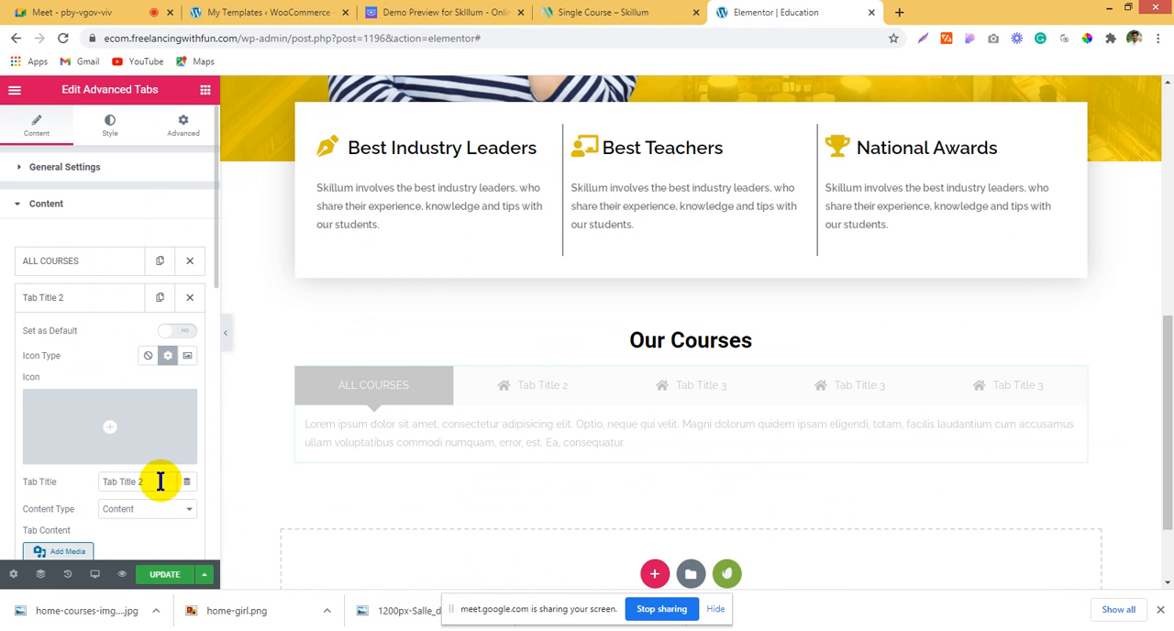
left_click_drag(162, 479, 58, 493)
type("BUSINESS")
Step: Copy the "PHOTOGRAPHY" label from the Skillum demo preview, retitle the third tab with it and remove the tab's icon
left_click(587, 11)
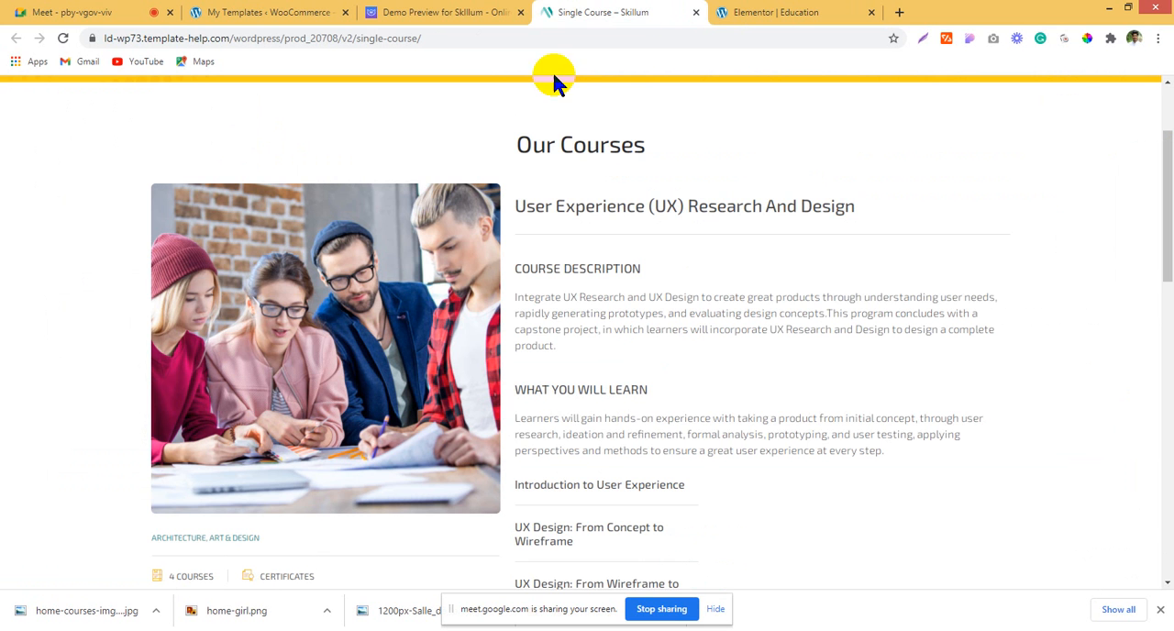
left_click(429, 11)
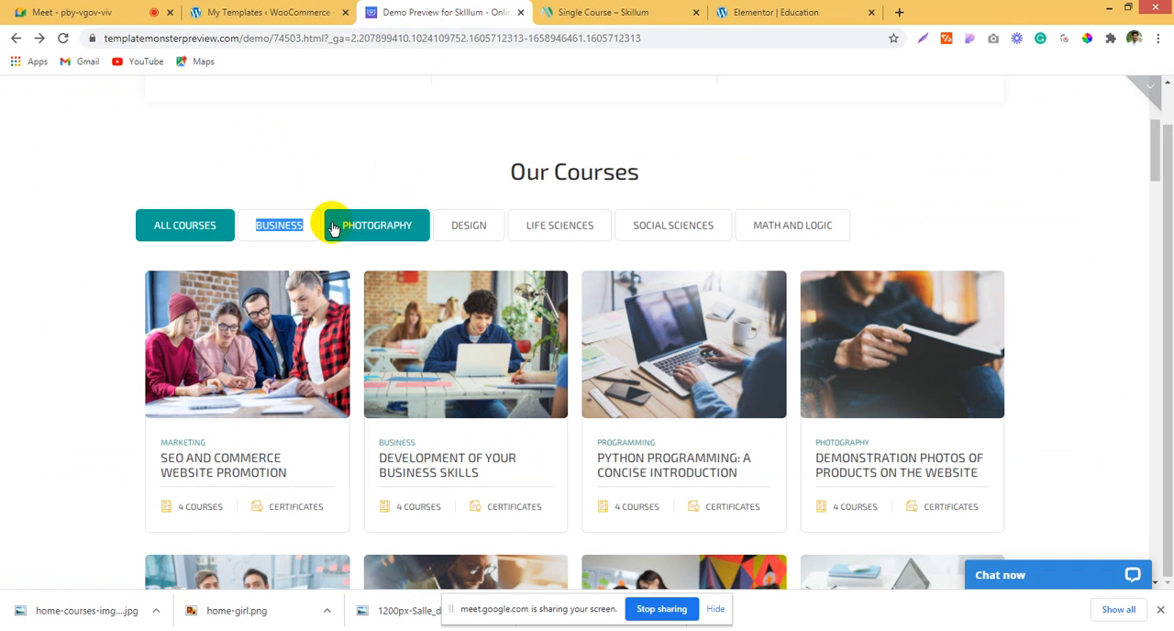
left_click(417, 226)
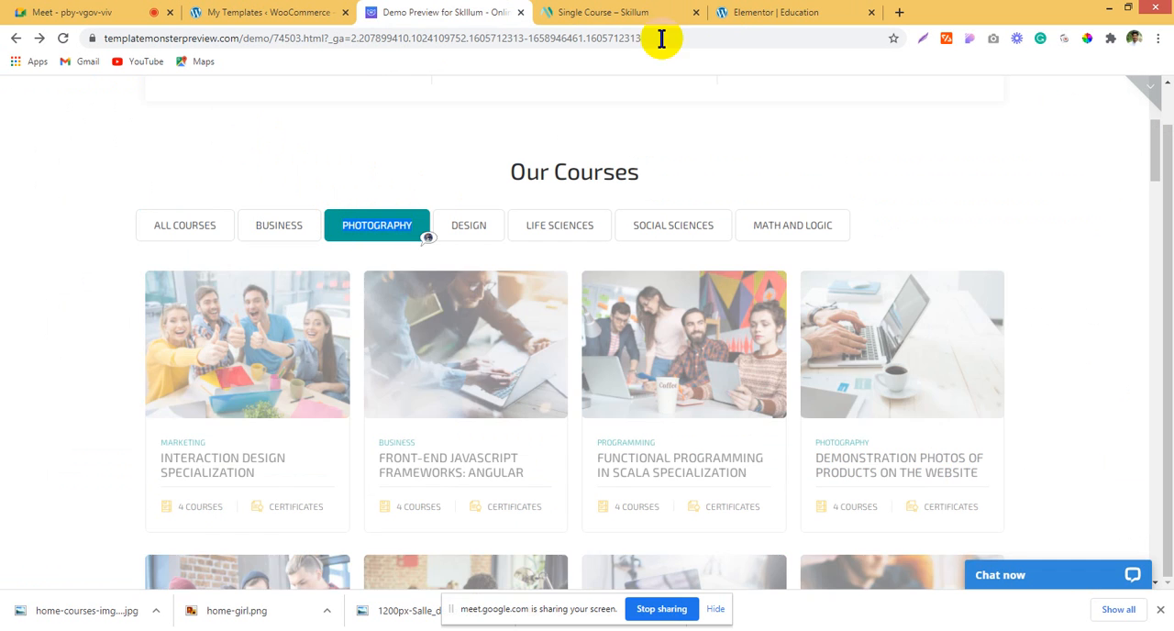
left_click(734, 12)
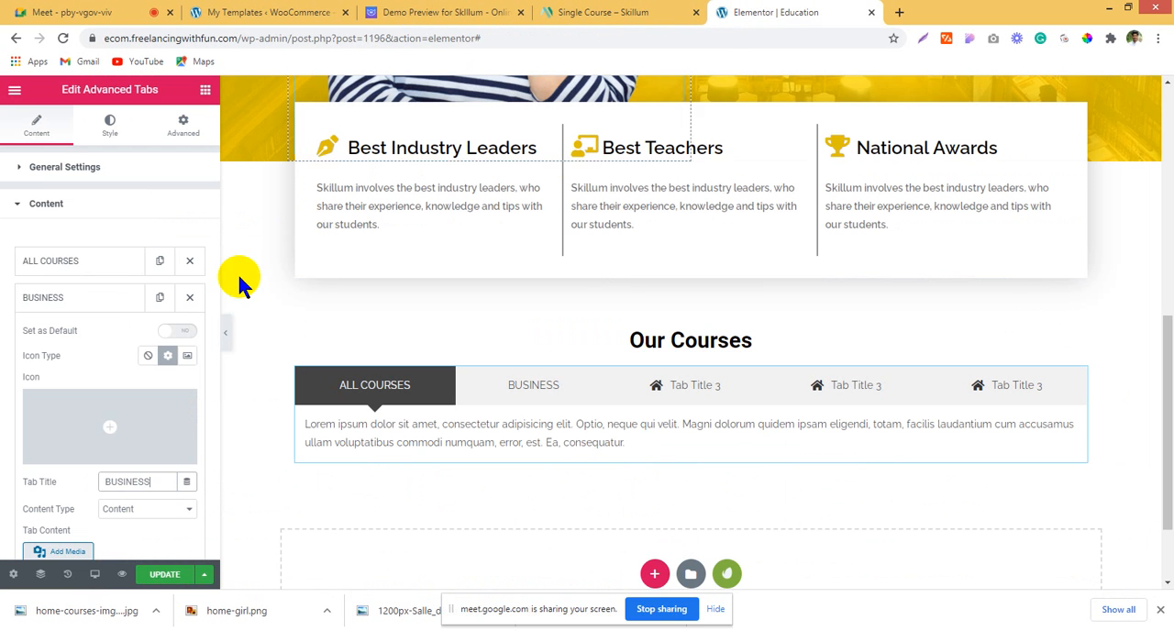
left_click(95, 305)
left_click(95, 339)
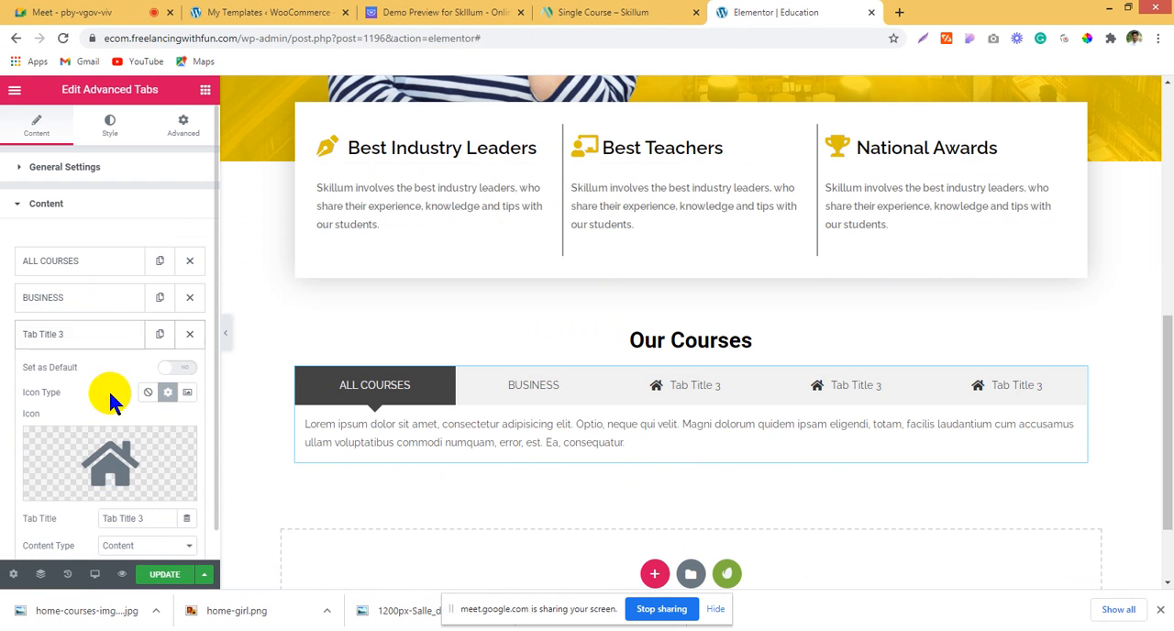
double_click(139, 518)
type("PHOTOGRAPHY")
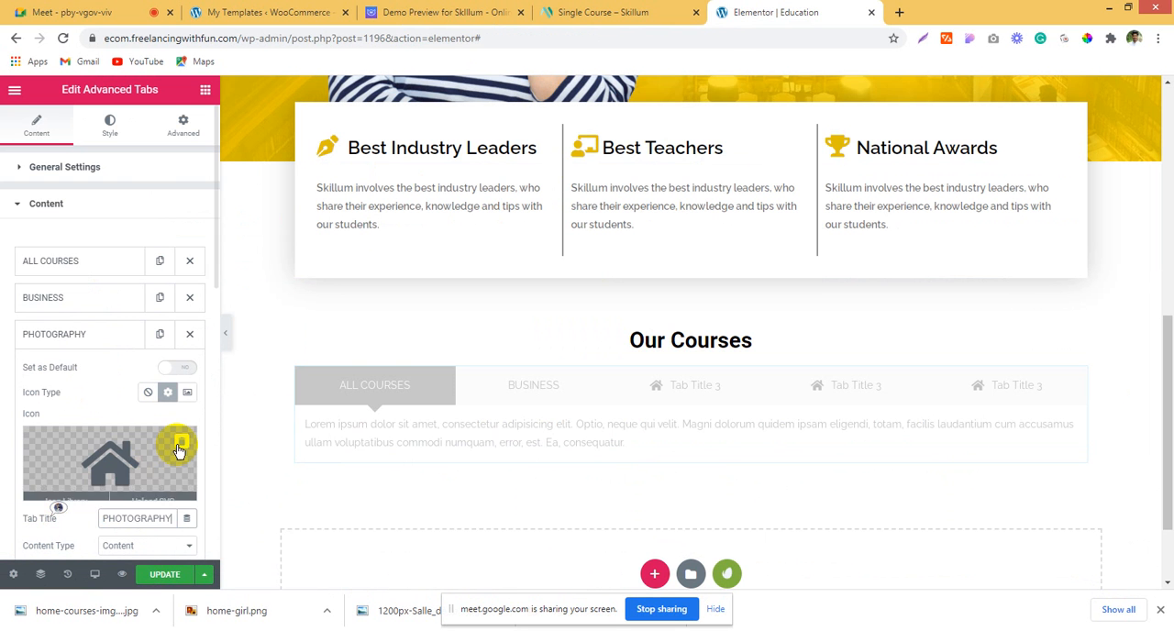
Step: Copy the "DESIGN" label from the Skillum demo preview and use it as the fourth tab's title
left_click(603, 12)
left_click(488, 13)
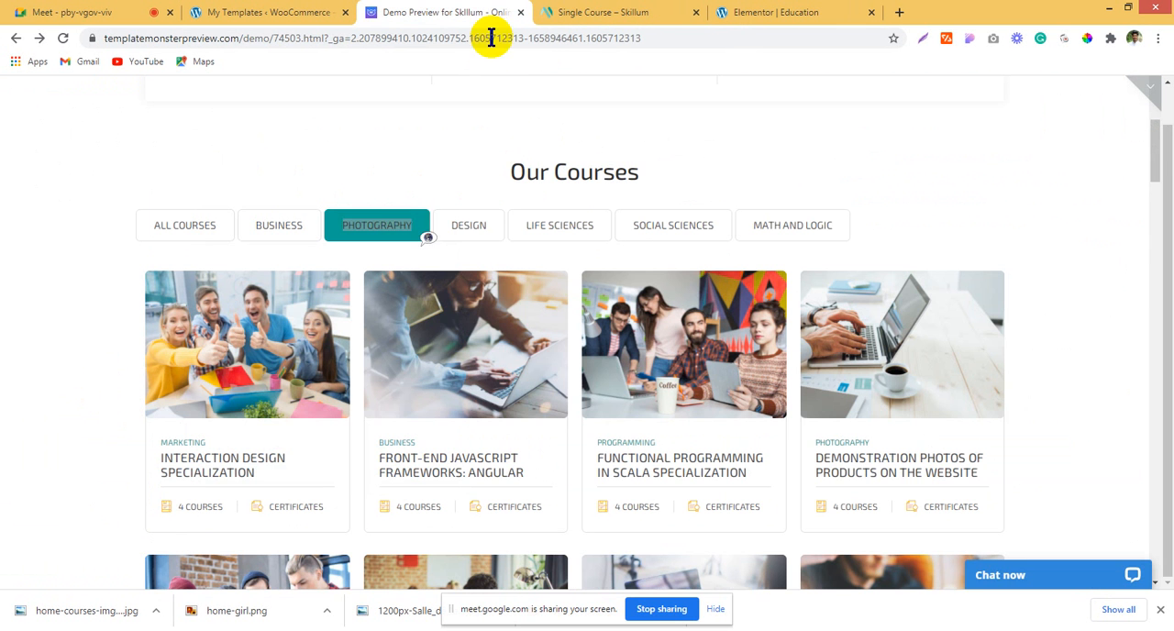
left_click(491, 231)
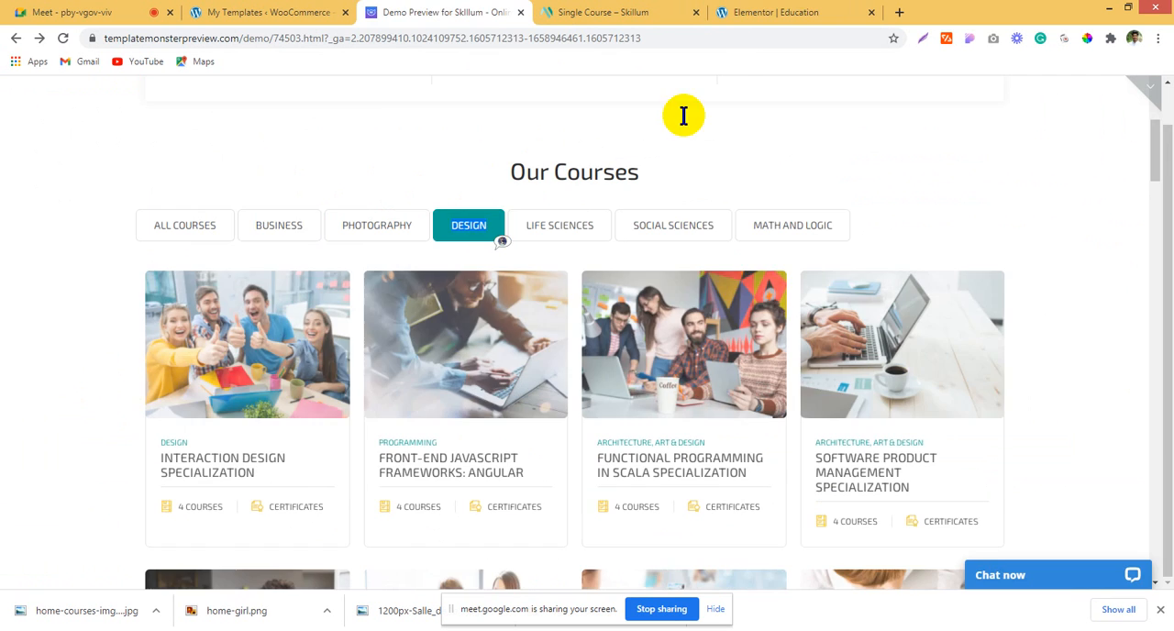
left_click(782, 11)
left_click(106, 349)
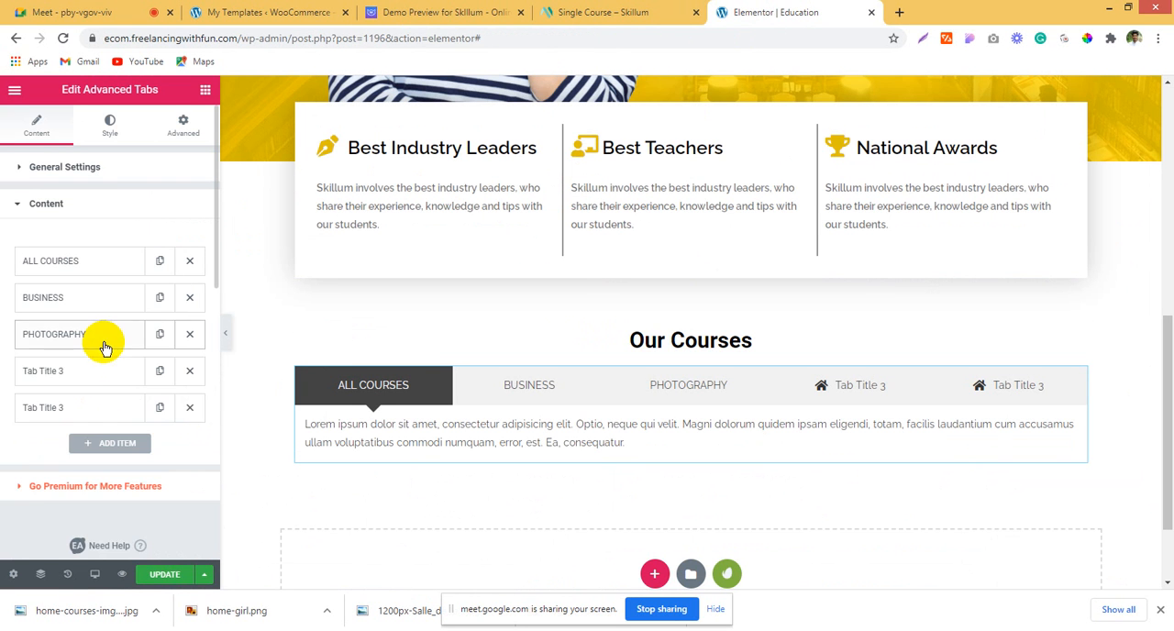
left_click(93, 378)
scroll(146, 481, "down", 1)
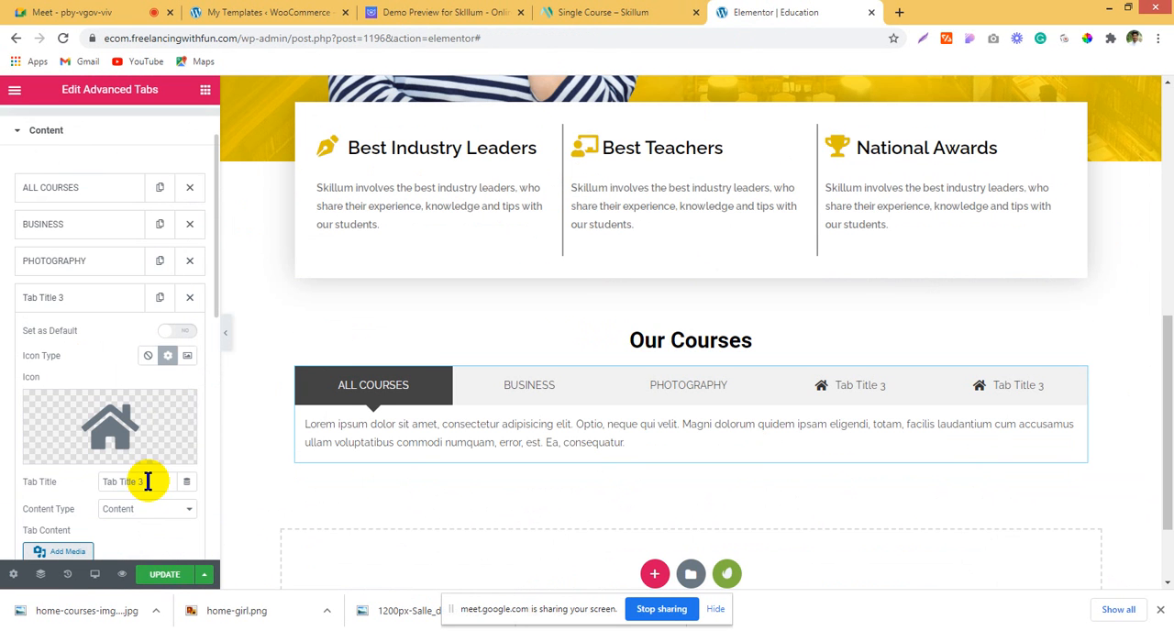
left_click_drag(43, 481, 39, 477)
type("DESIGN")
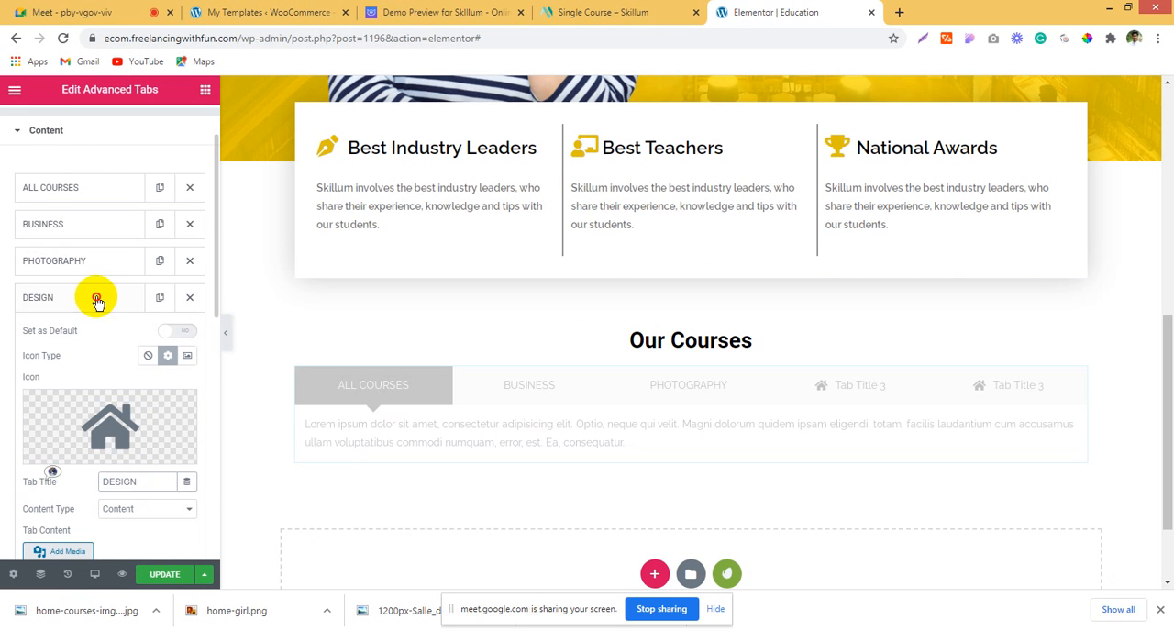
left_click(97, 300)
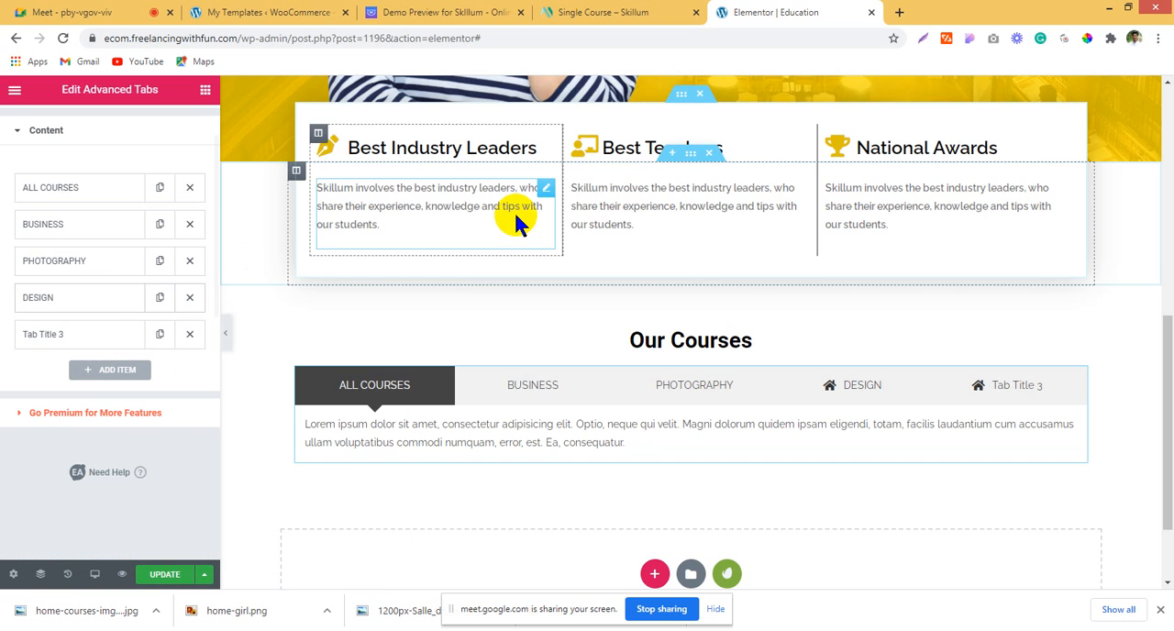
Step: Copy the "LIFE SCIENCES" label from the Skillum demo preview and use it as the fifth tab's title in the Education page editor
left_click(649, 11)
left_click(464, 11)
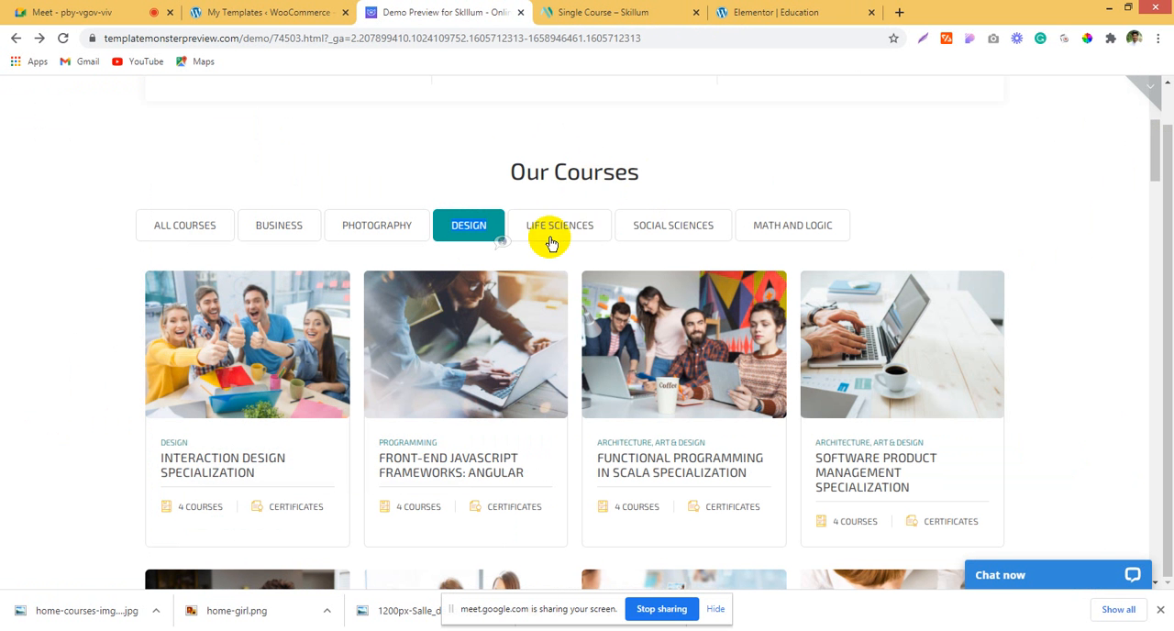
left_click_drag(598, 227, 600, 229)
key("ctrl+c")
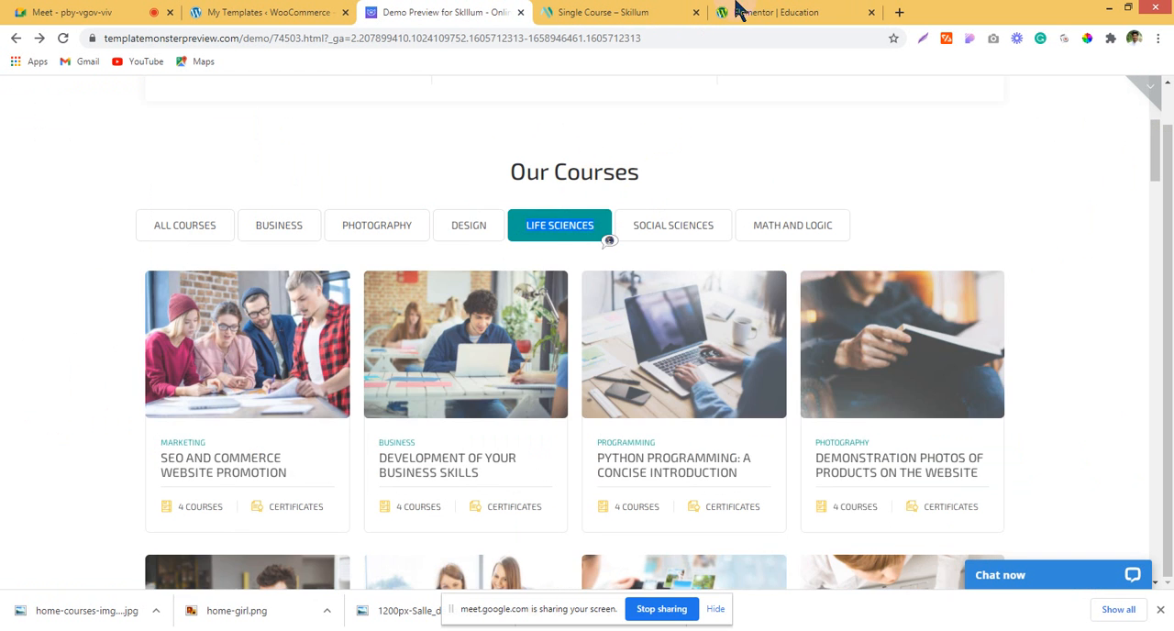
left_click(741, 11)
left_click(115, 334)
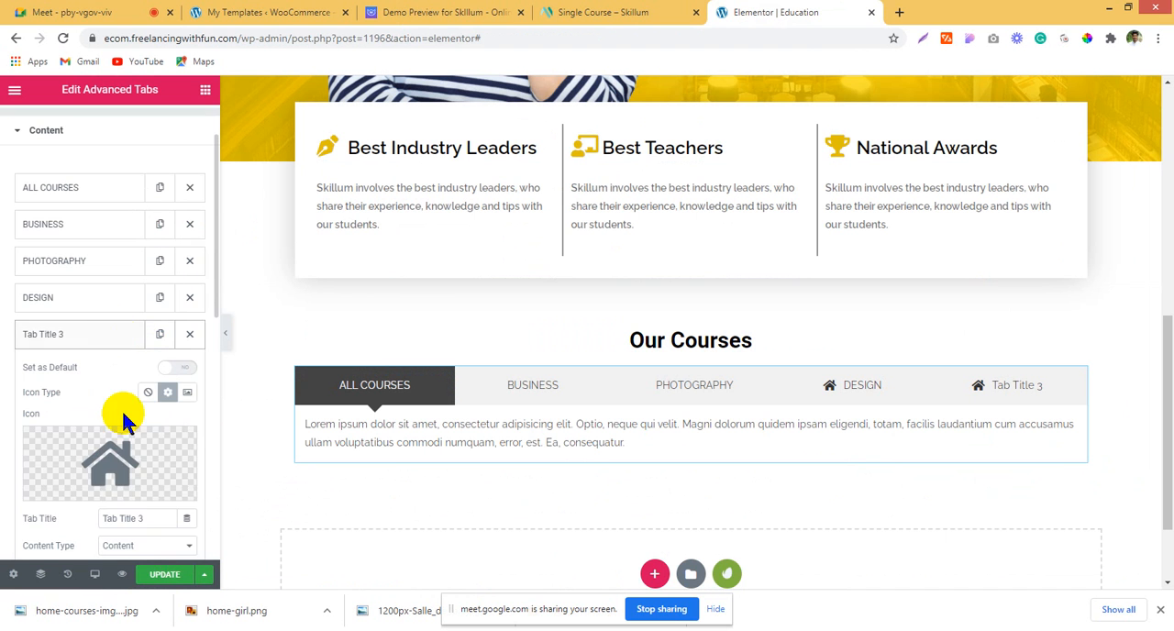
left_click(134, 519)
key("ctrl+v")
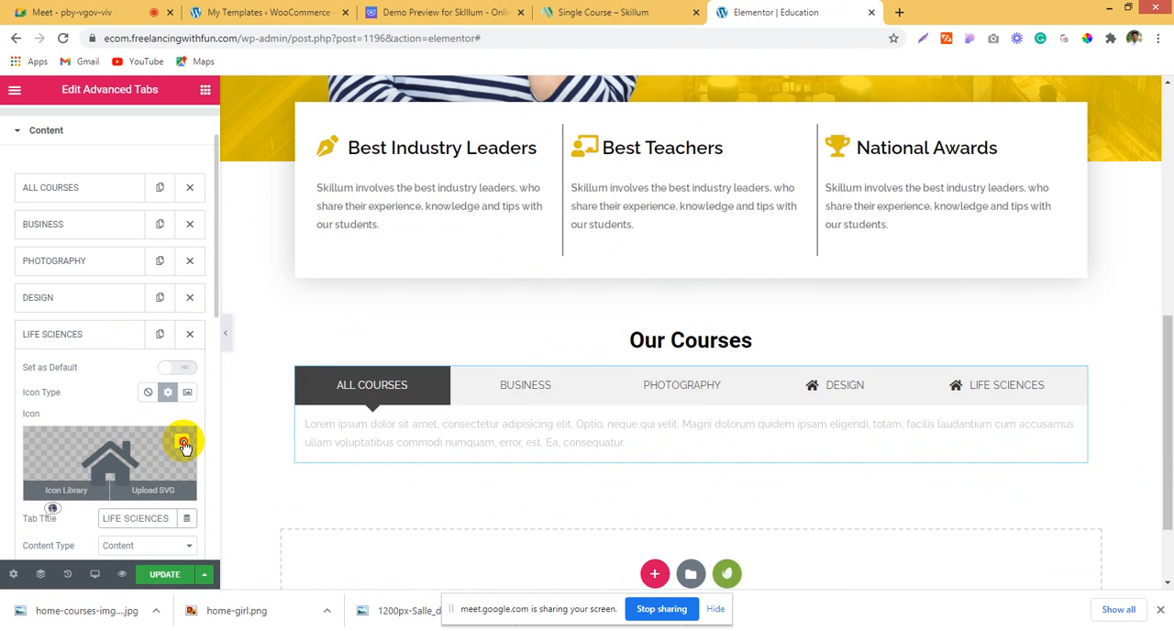
Step: Remove the house icons from the LIFE SCIENCES and DESIGN tabs
left_click(182, 437)
left_click(71, 334)
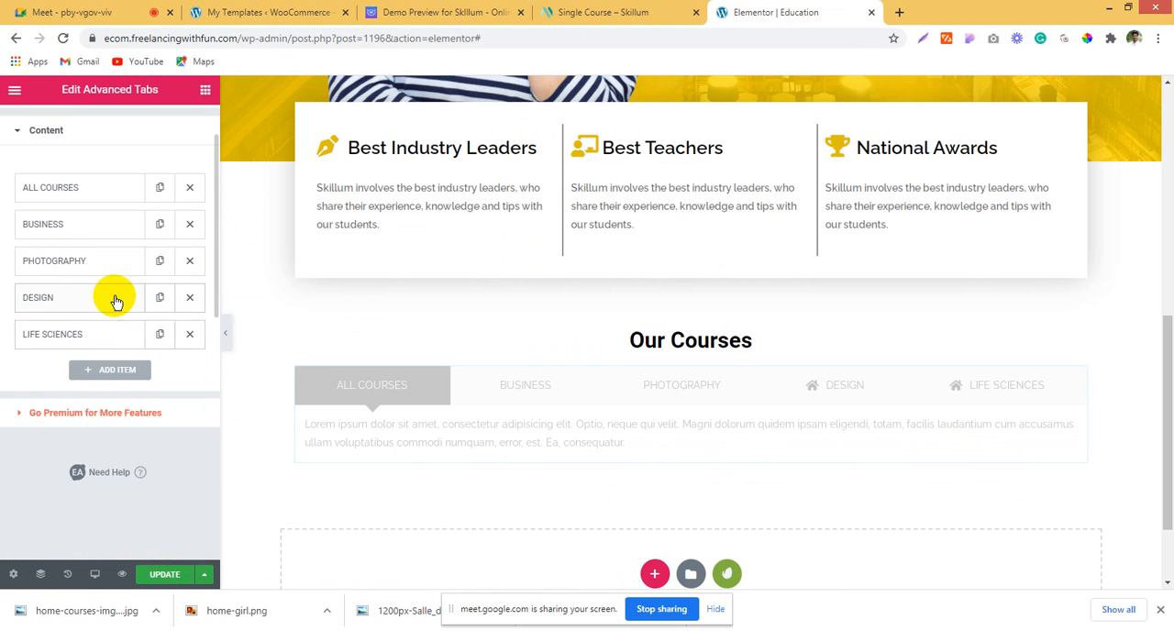
left_click(115, 297)
left_click(180, 409)
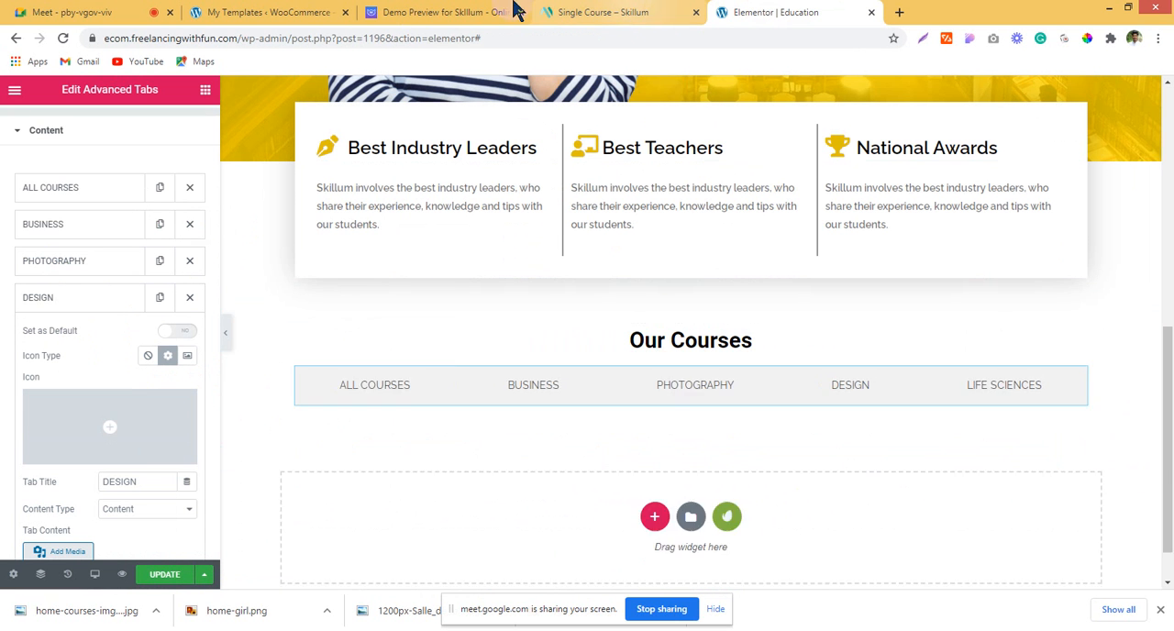
Step: Copy the "section" template's shortcode from the My Templates list and return to the Education page editor
left_click(449, 12)
left_click(257, 11)
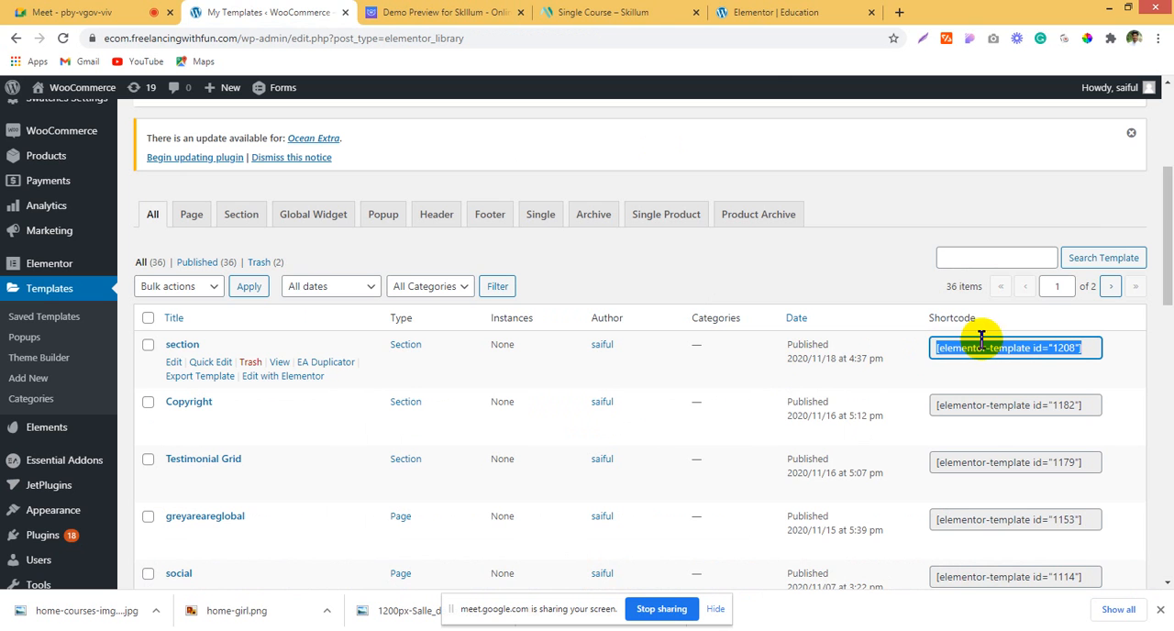
left_click(660, 11)
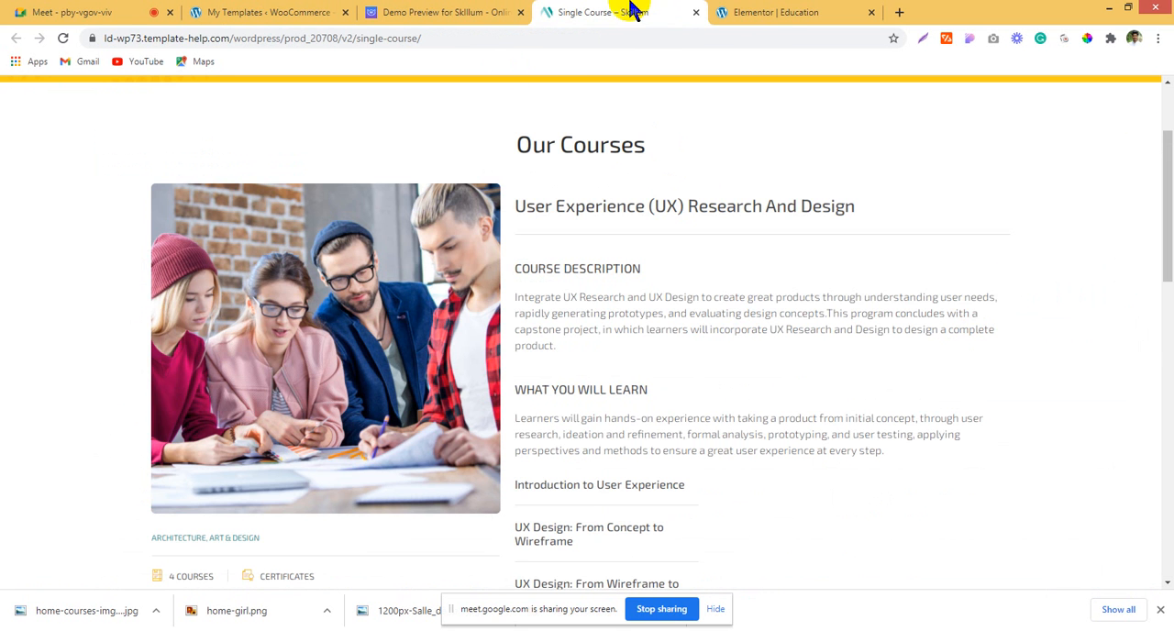
left_click(780, 11)
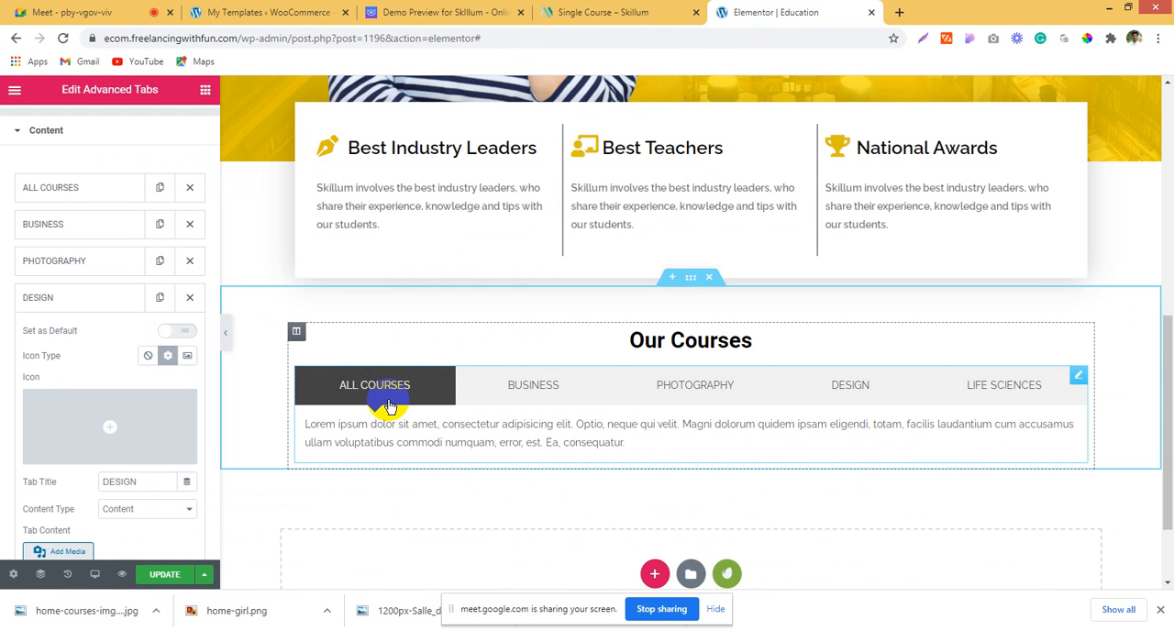
Step: Replace the ALL COURSES tab's placeholder text with the shortcode [elementor-template id="1208"]
left_click(89, 189)
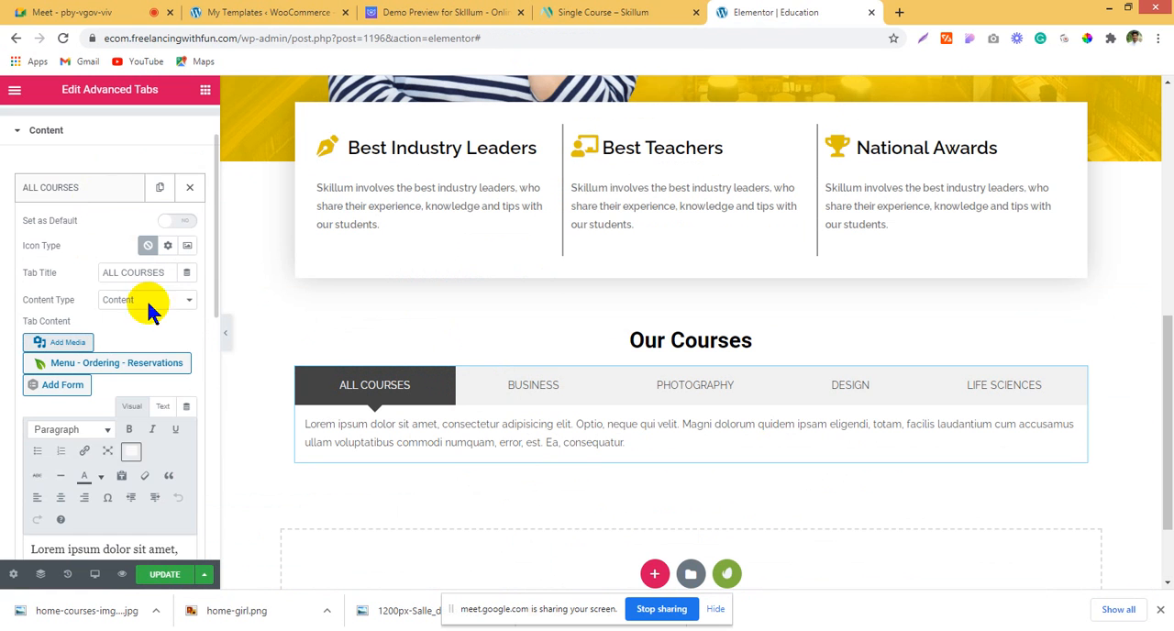
scroll(101, 415, "down", 2)
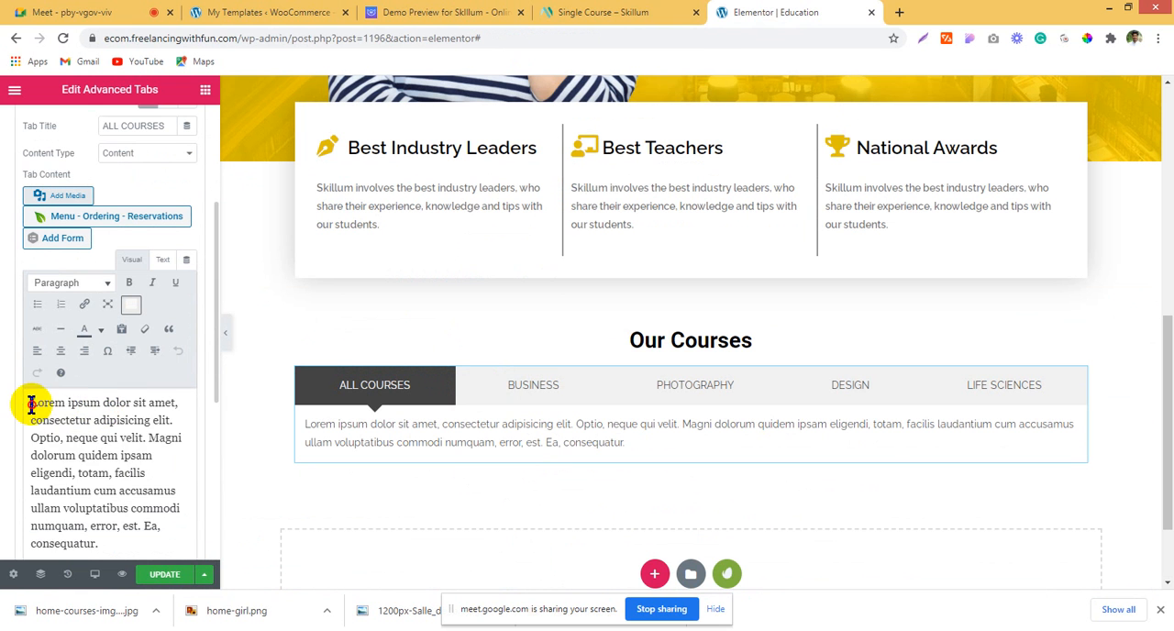
left_click_drag(30, 404, 168, 543)
type("[elementor-template id=\"1208\"]")
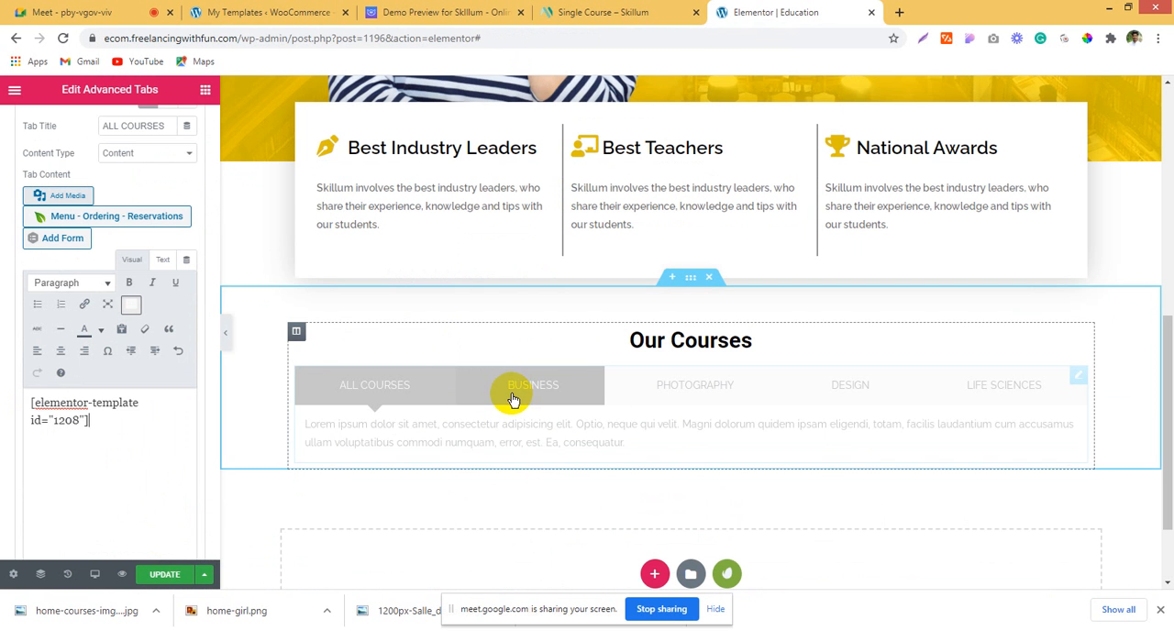
Step: Check the course cards in the page preview and replace the BUSINESS tab's placeholder text with [elementor-template id="1208"]
scroll(92, 228, "up", 3)
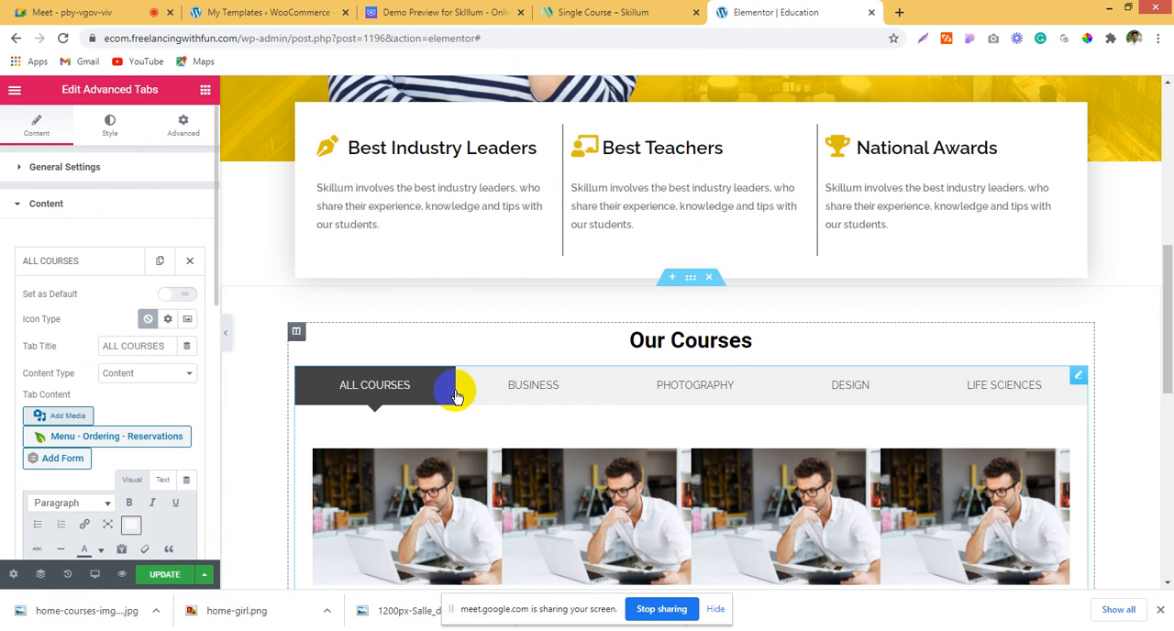
scroll(233, 277, "down", 4)
scroll(559, 371, "down", 2)
scroll(558, 366, "up", 5)
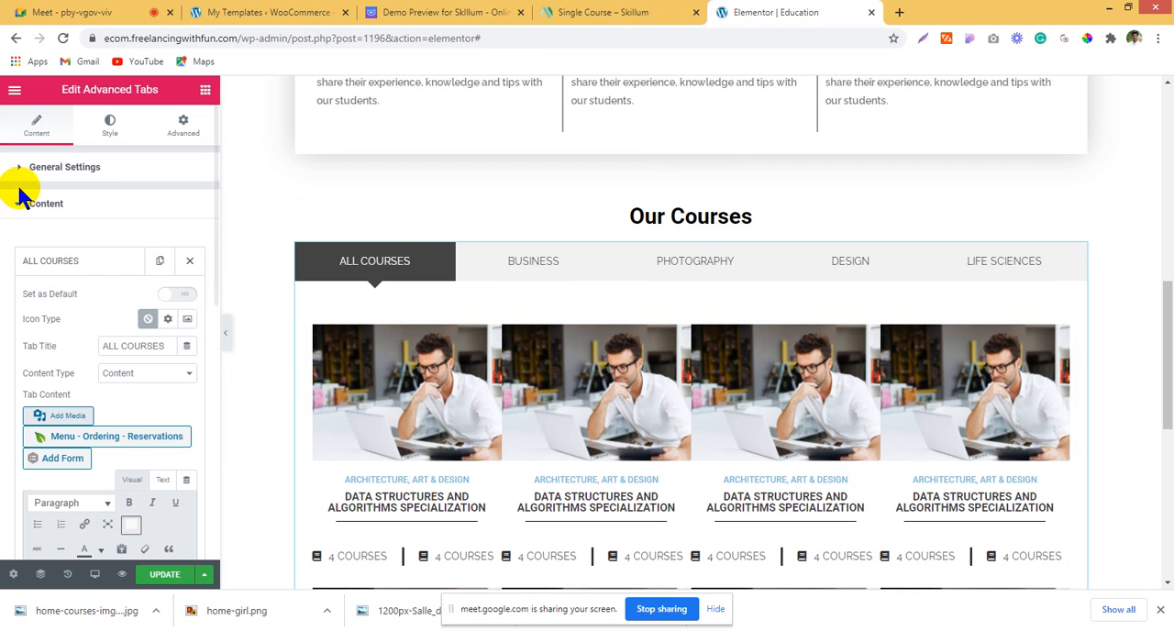
left_click(81, 207)
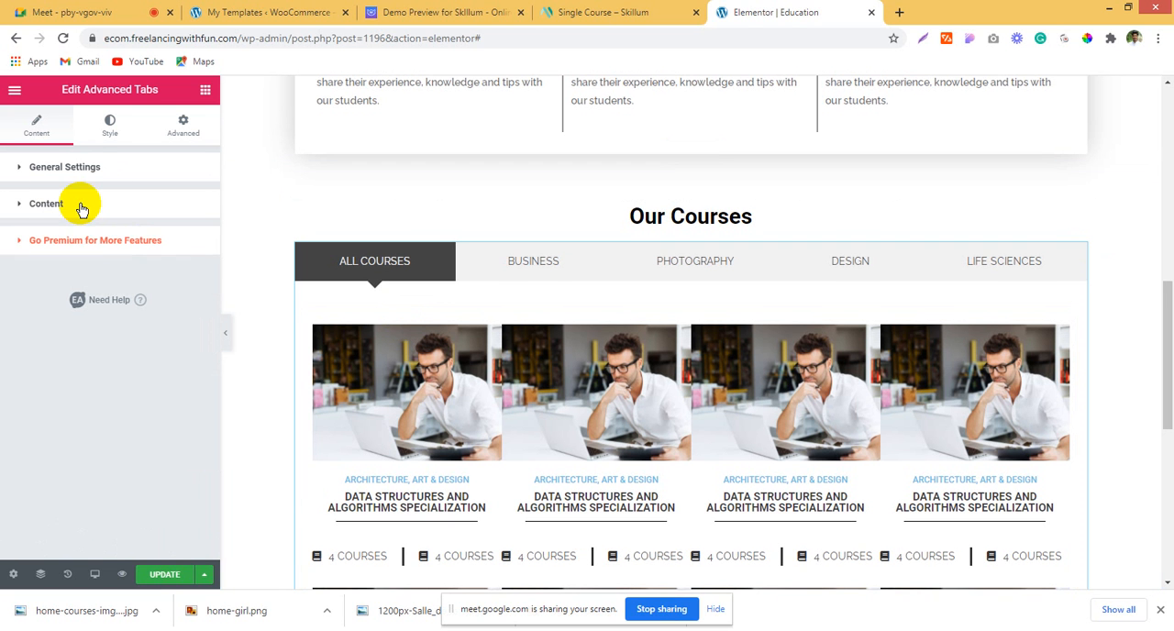
left_click(91, 204)
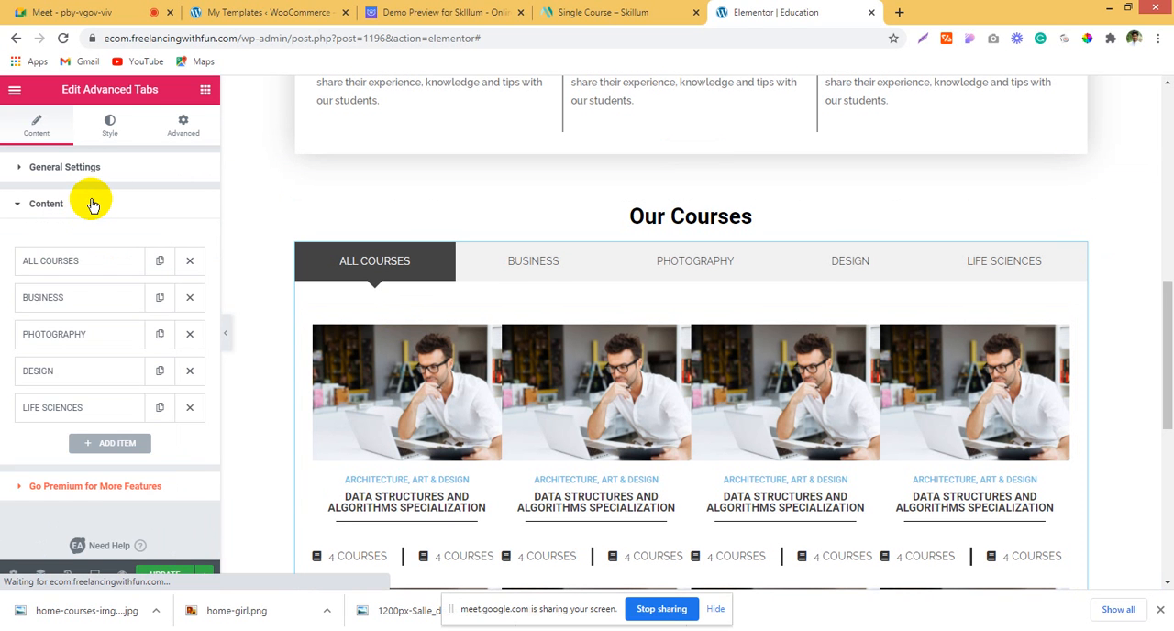
left_click(79, 295)
scroll(218, 332, "down", 3)
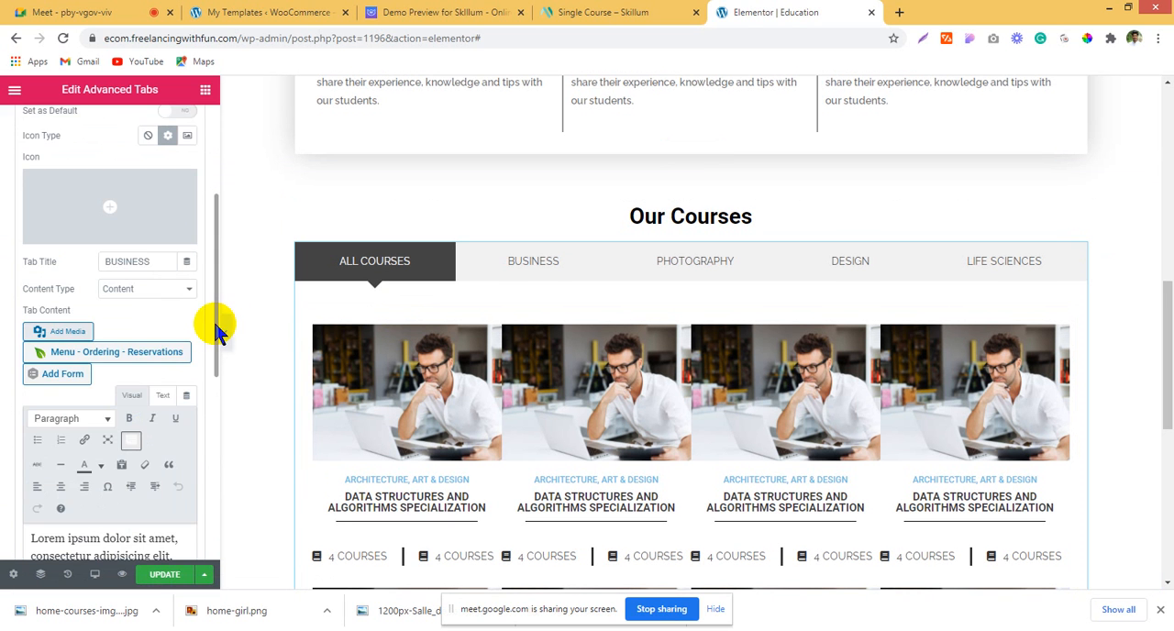
scroll(218, 332, "down", 3)
scroll(421, 296, "down", 1)
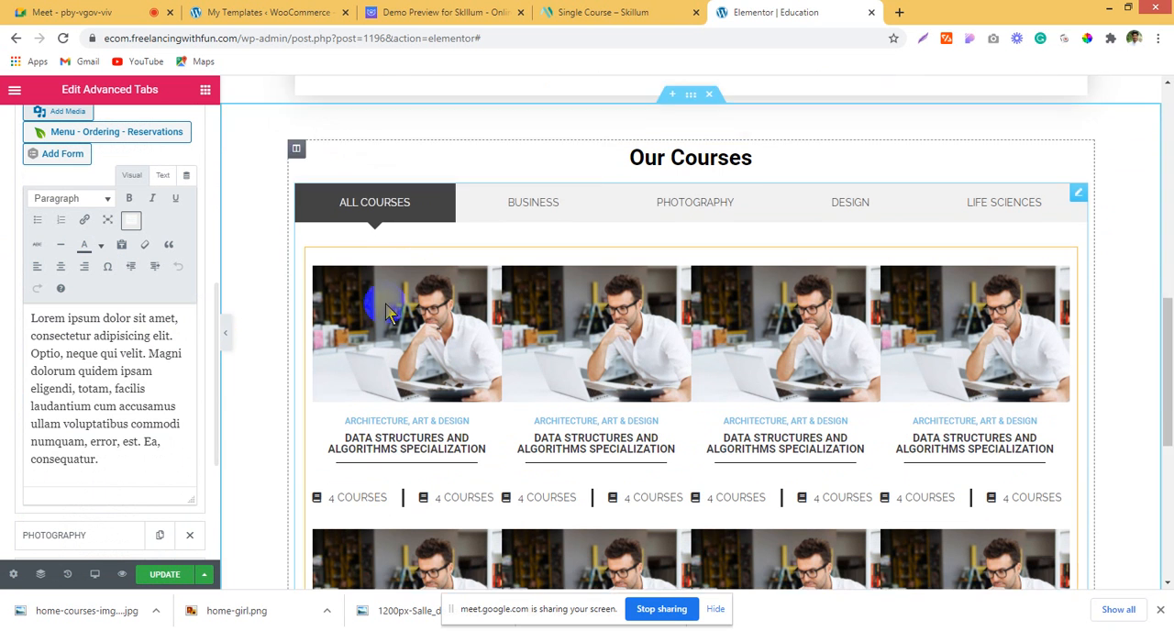
left_click_drag(135, 477, 4, 317)
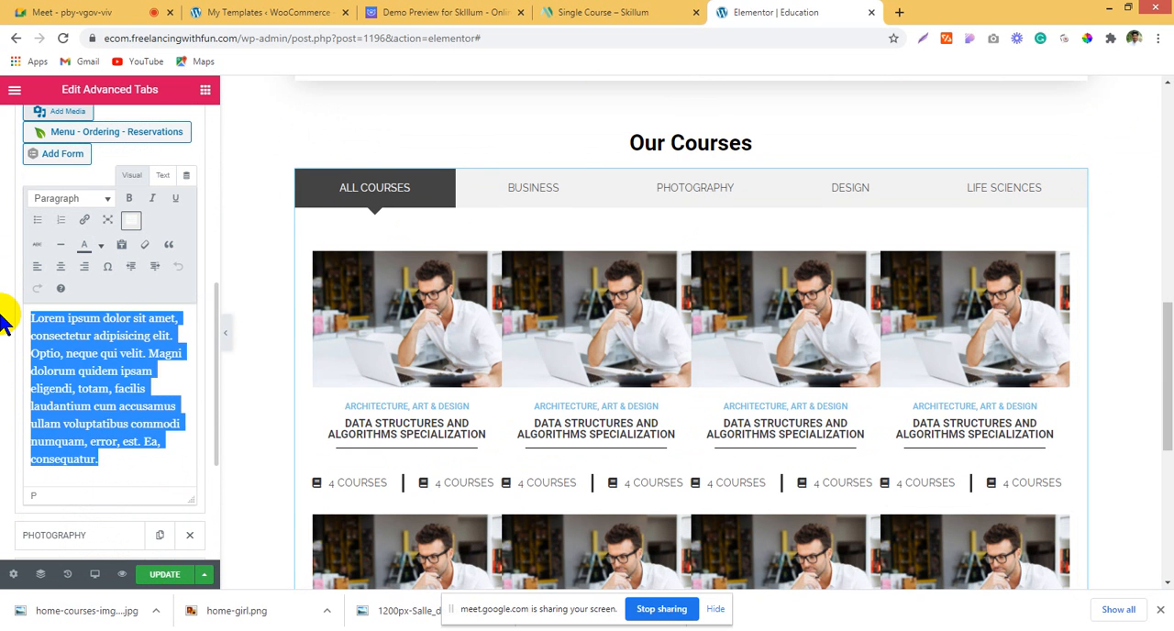
type("[elementor-template id=\"1208\"]")
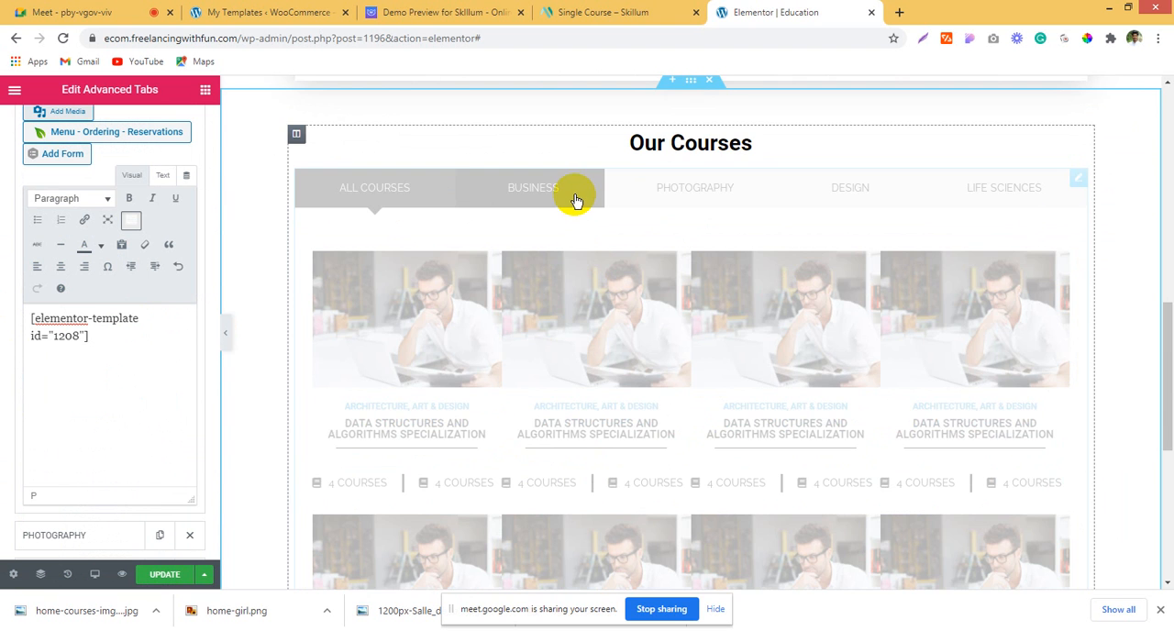
Step: Examine the PHOTOGRAPHY and ALL COURSES tabs' content in the page preview and revisit the saved templates list
left_click(729, 200)
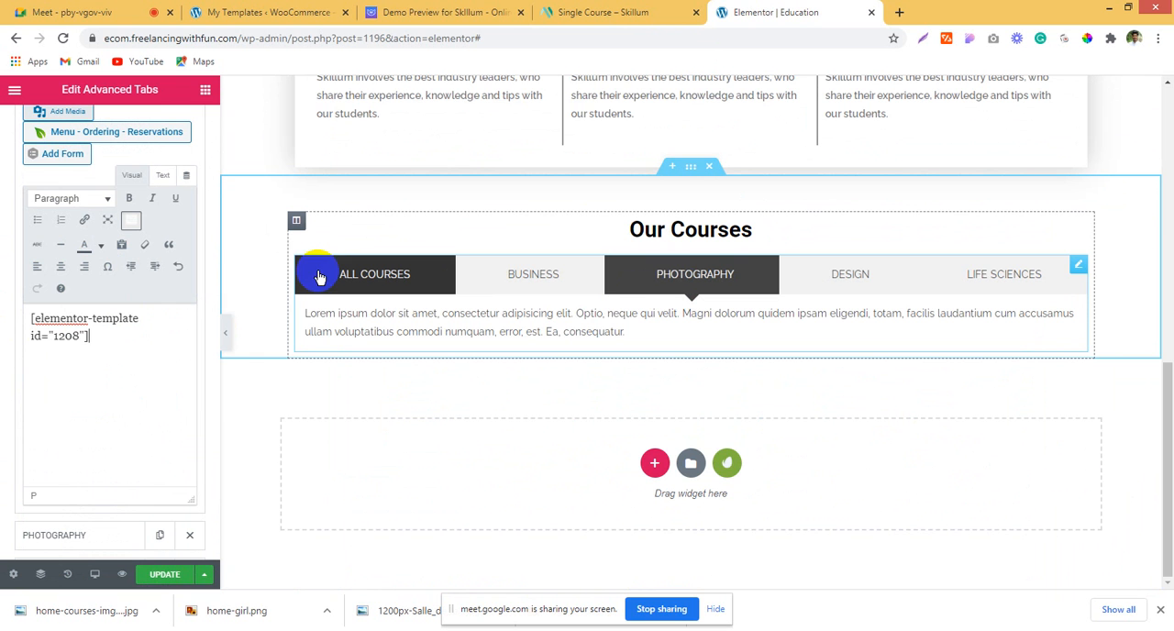
left_click(828, 282)
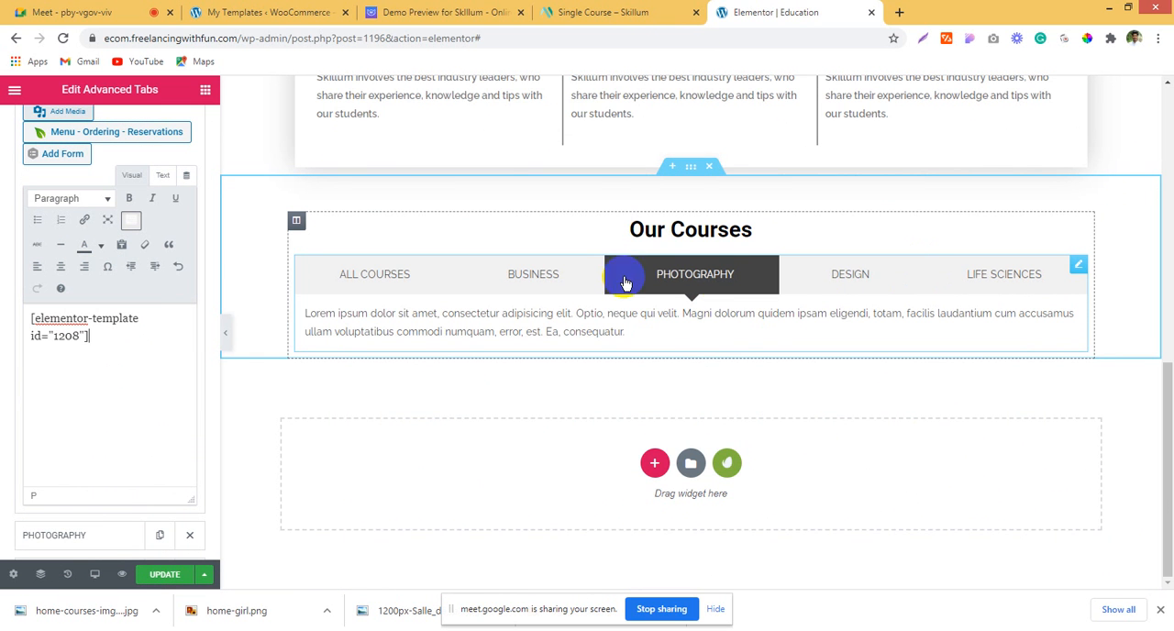
scroll(283, 341, "up", 2)
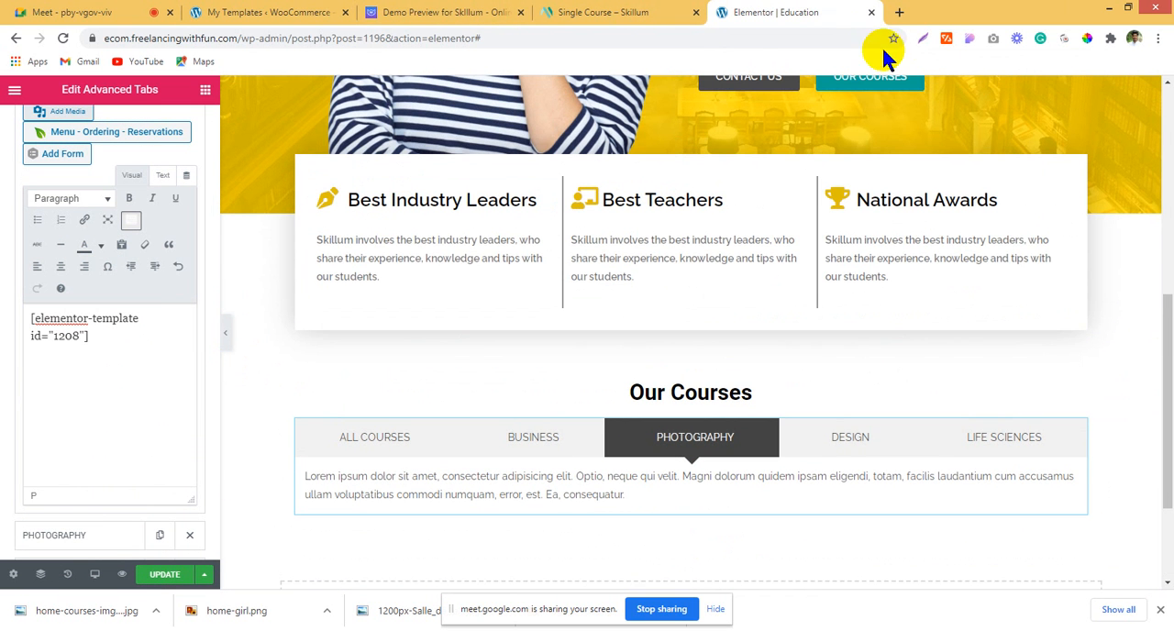
scroll(770, 440, "down", 1)
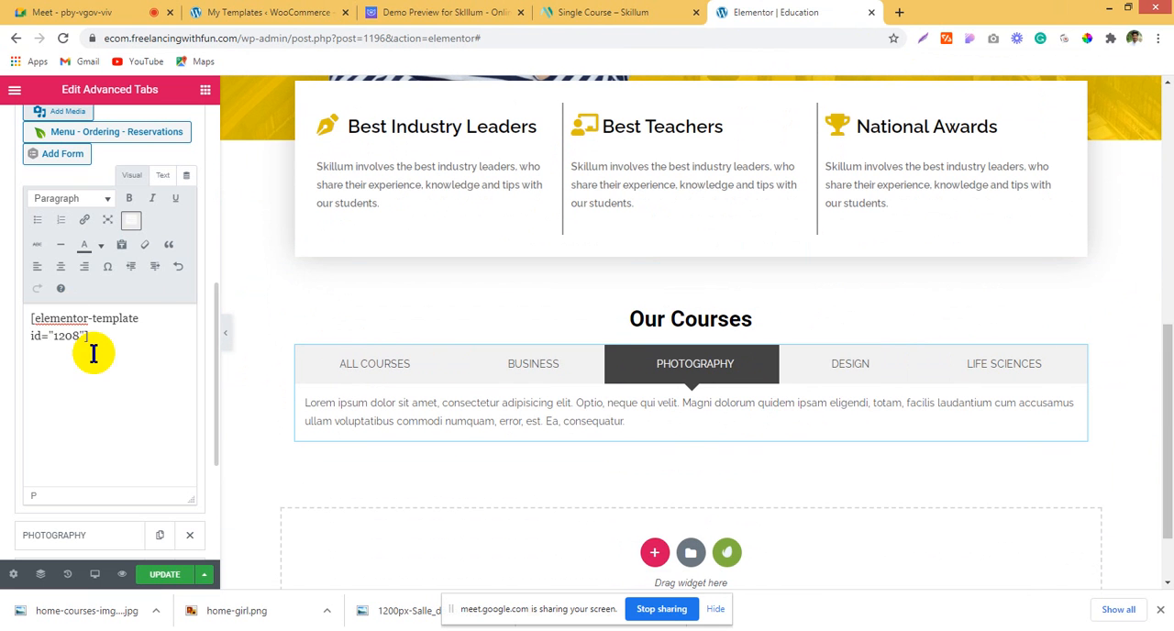
scroll(104, 288, "up", 4)
left_click(83, 152)
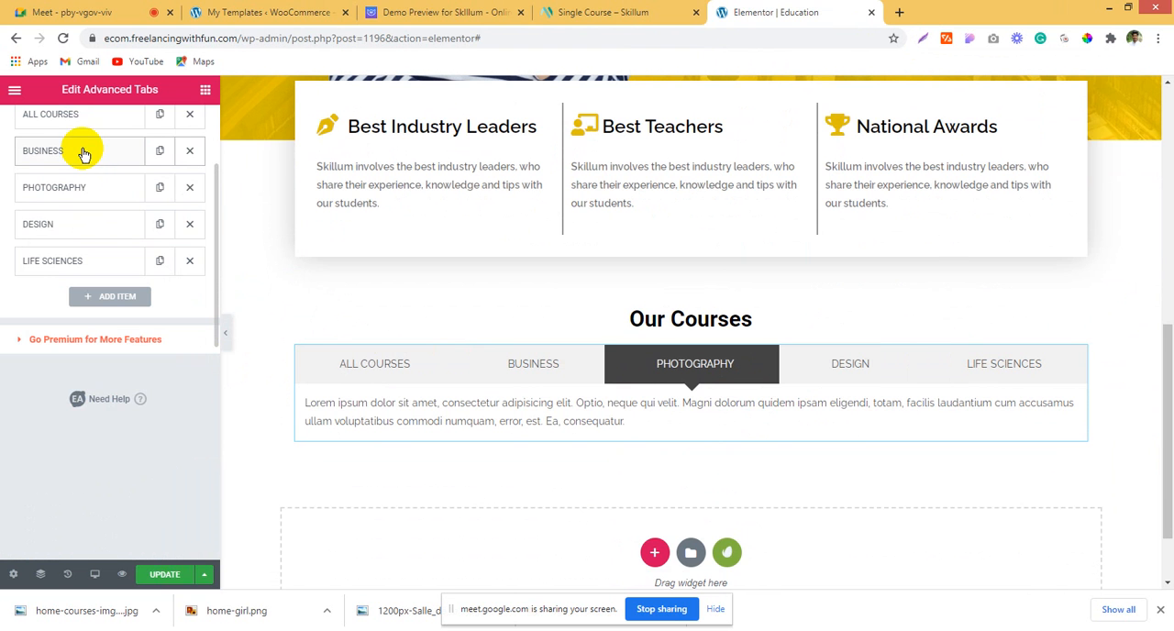
left_click(279, 11)
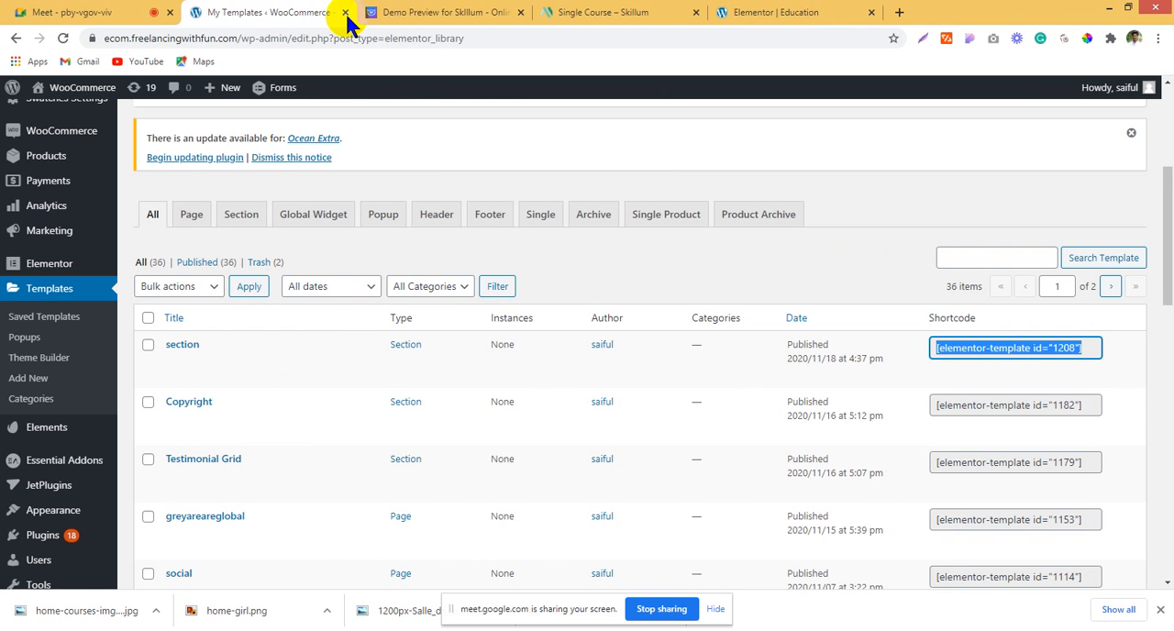
left_click(480, 11)
left_click(779, 12)
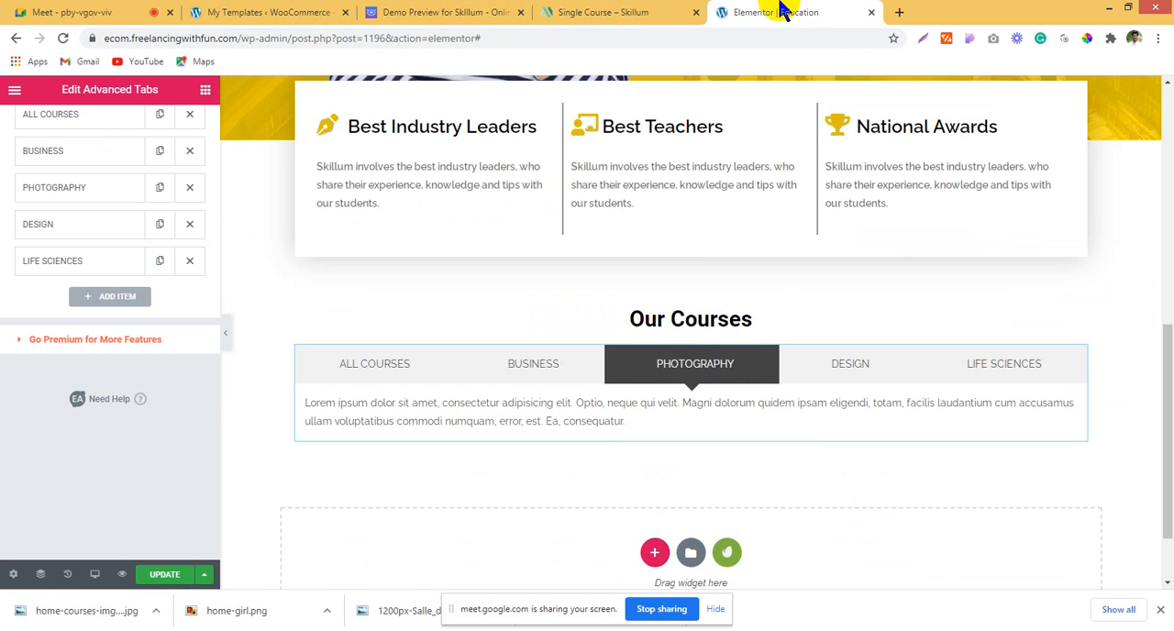
scroll(571, 399, "up", 2)
scroll(440, 389, "down", 3)
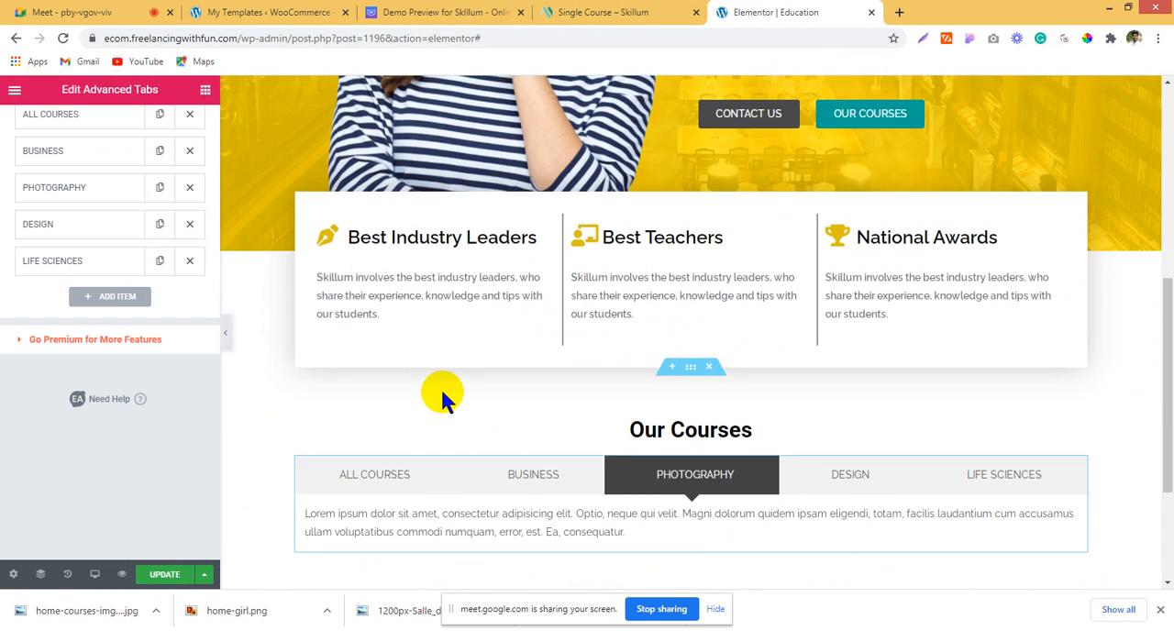
left_click(413, 275)
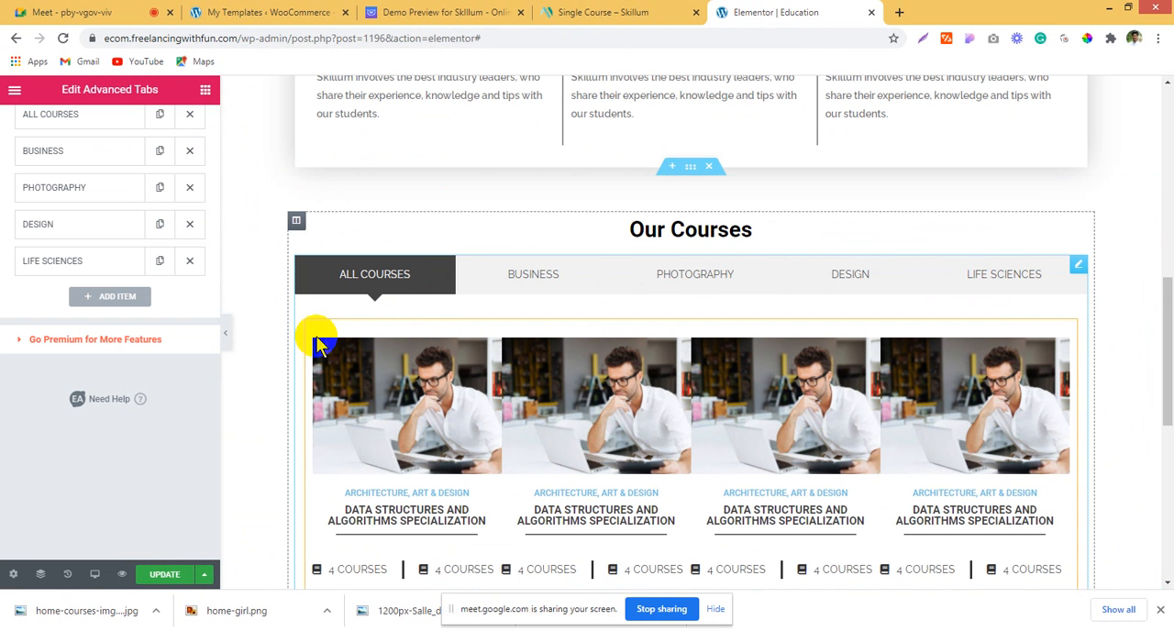
Step: Replace the DESIGN tab's placeholder text with the template shortcode [elementor-template id="1208"]
scroll(123, 460, "up", 3)
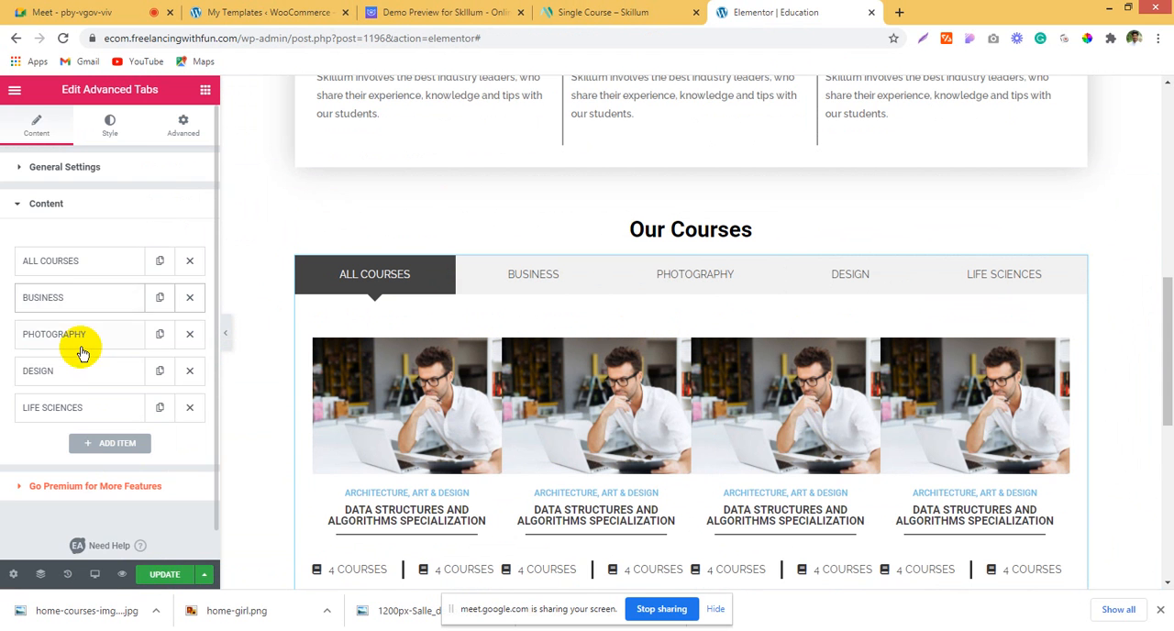
left_click(83, 382)
scroll(83, 381, "down", 4)
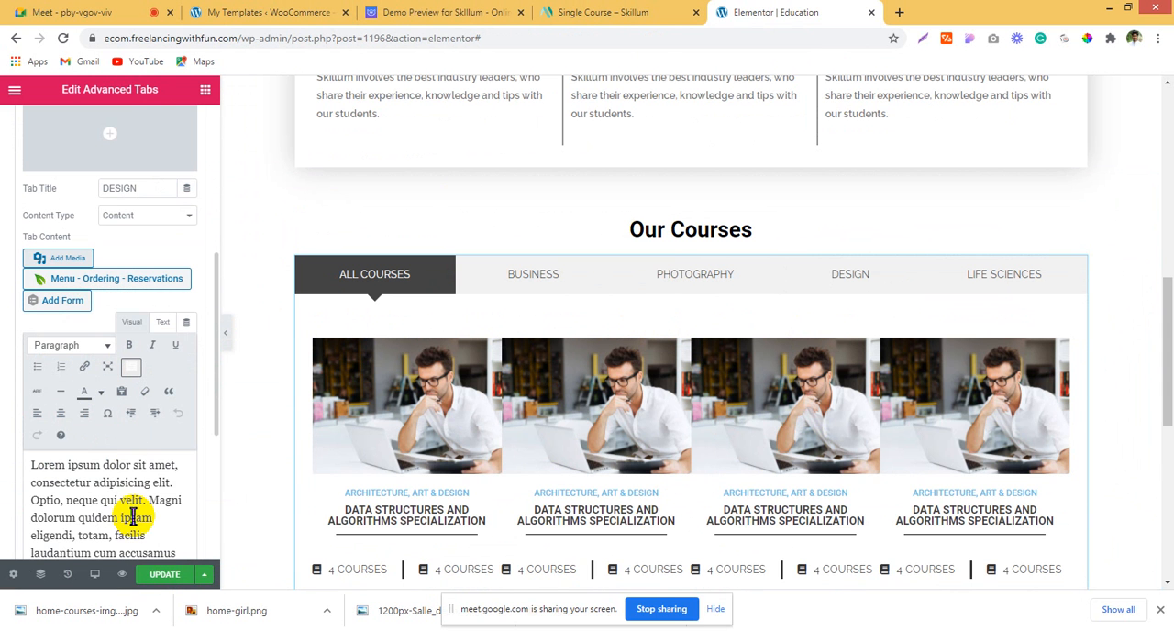
key("ctrl+a")
type("[elementor-template id=\"1208\"]")
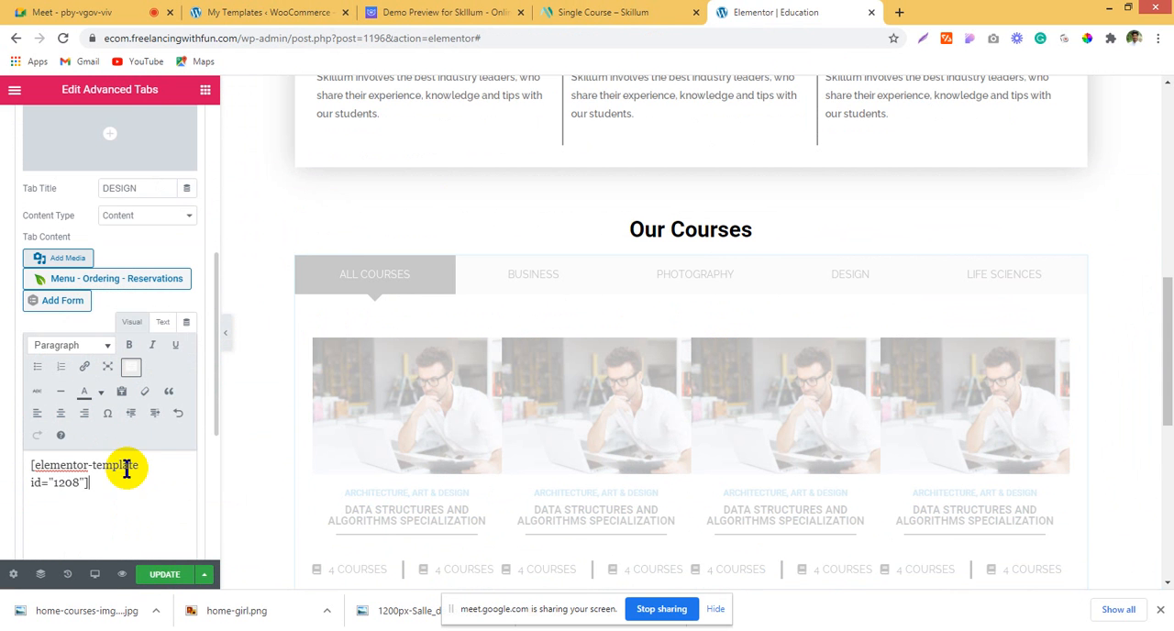
Step: Replace the LIFE SCIENCES tab's placeholder text with the shortcode [elementor-template id="1208"]
scroll(90, 275, "up", 1)
scroll(90, 310, "up", 2)
left_click(90, 229)
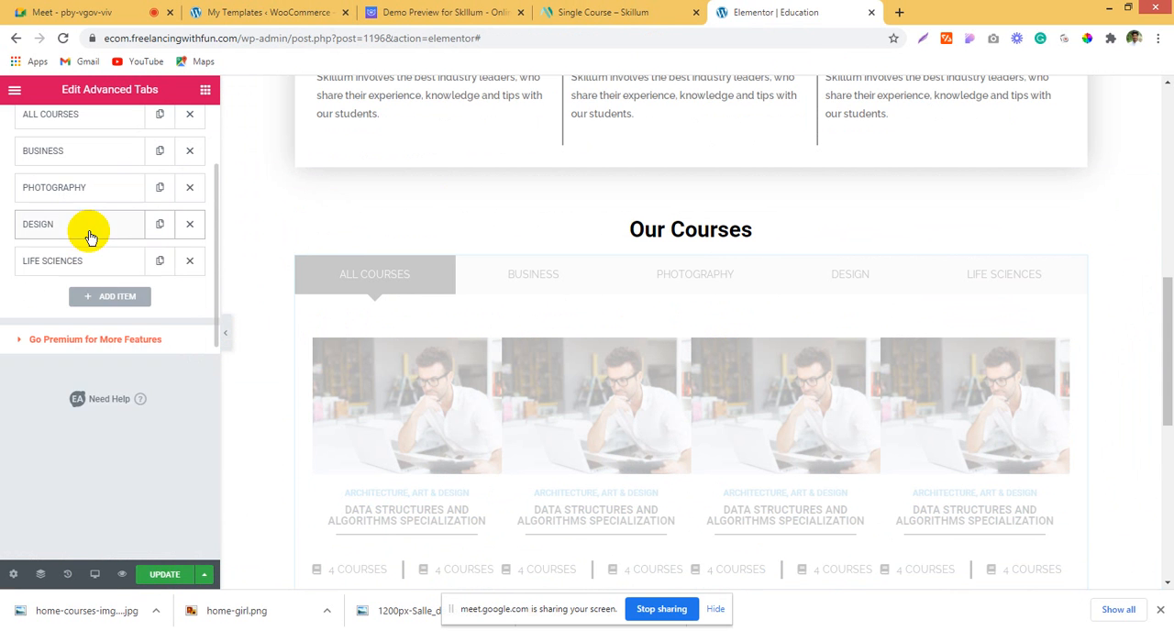
left_click(89, 264)
scroll(107, 454, "down", 4)
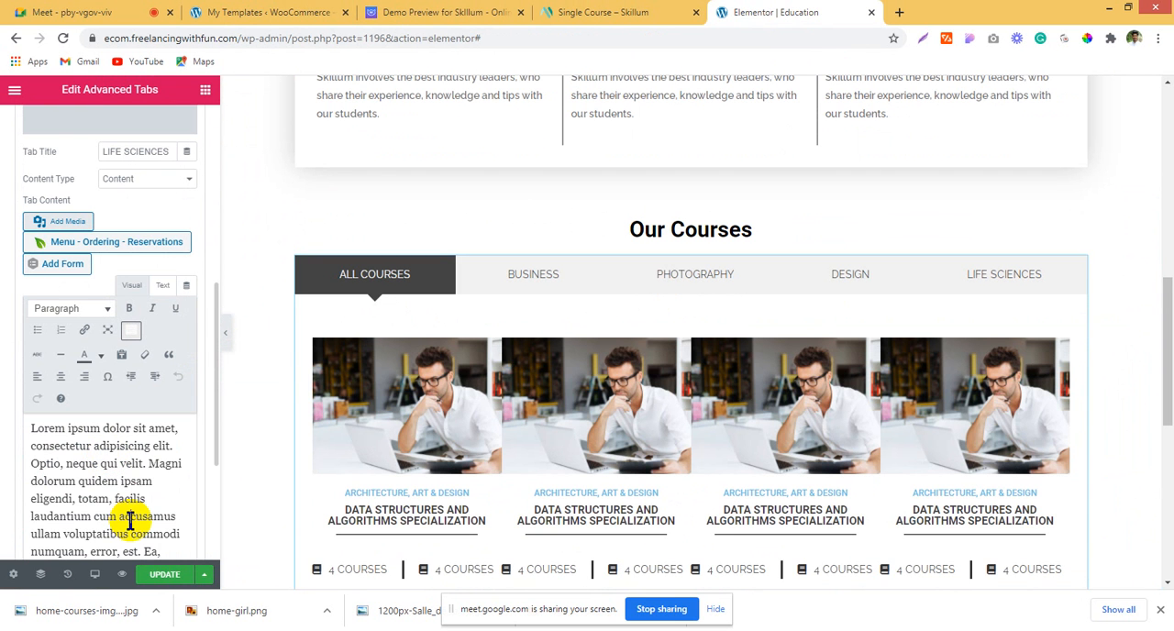
key("ctrl+a")
type("[elementor-template id=\"1208\"]")
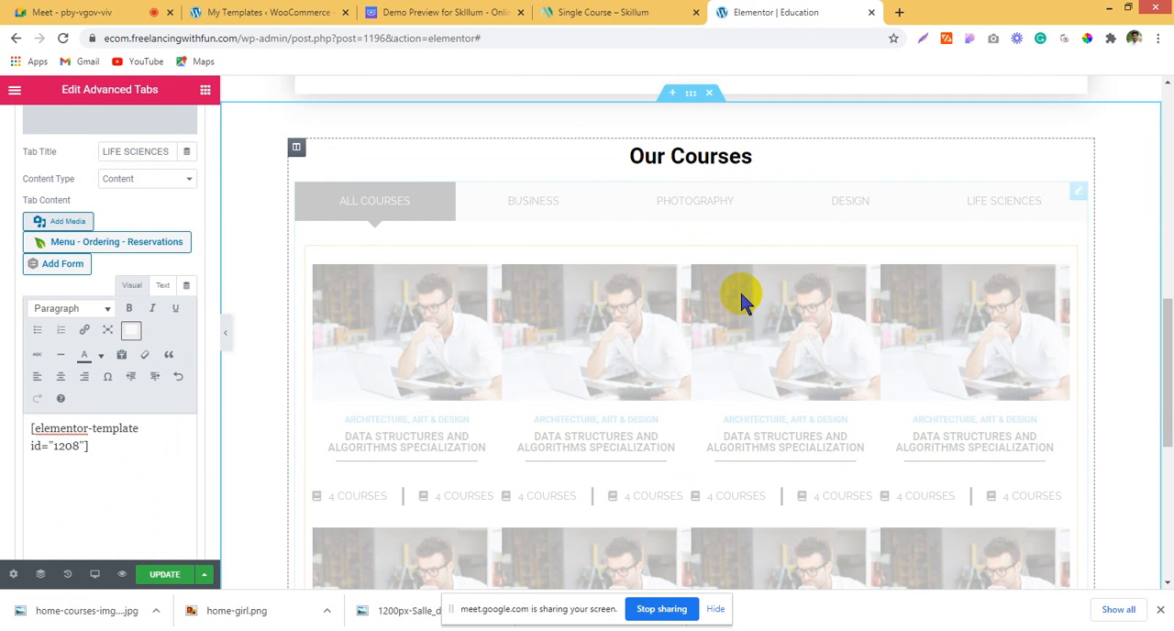
Step: Check the course tabs in the preview and replace the PHOTOGRAPHY tab's placeholder text with [elementor-template id="1208"]
scroll(642, 411, "up", 2)
scroll(646, 349, "up", 3)
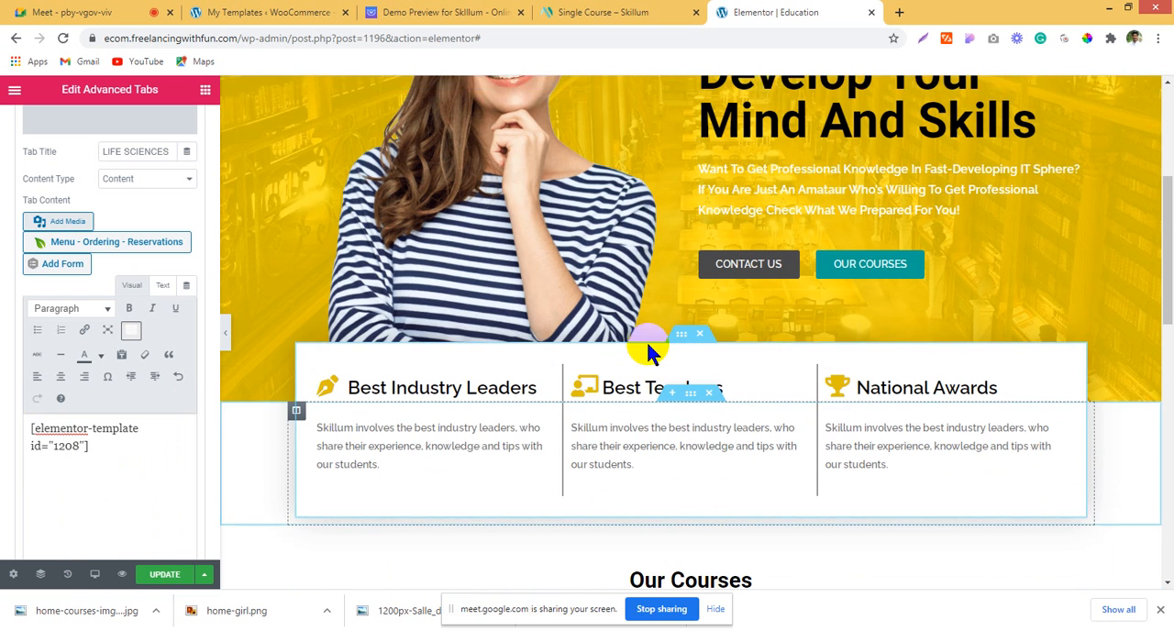
scroll(645, 349, "down", 5)
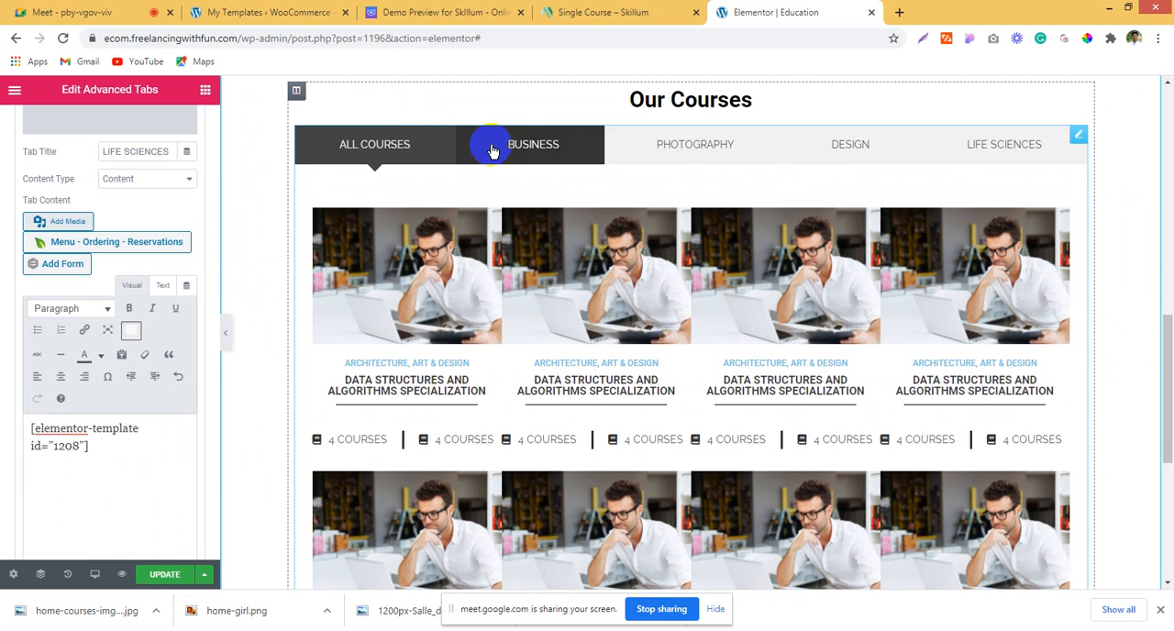
left_click(492, 150)
left_click(699, 149)
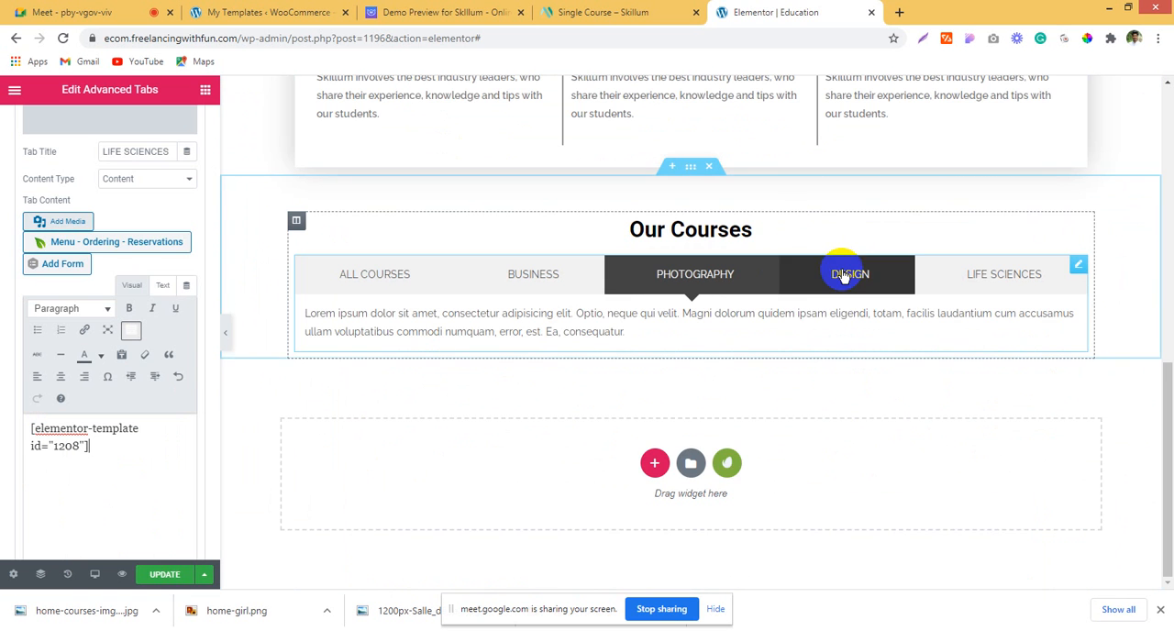
scroll(96, 201, "up", 5)
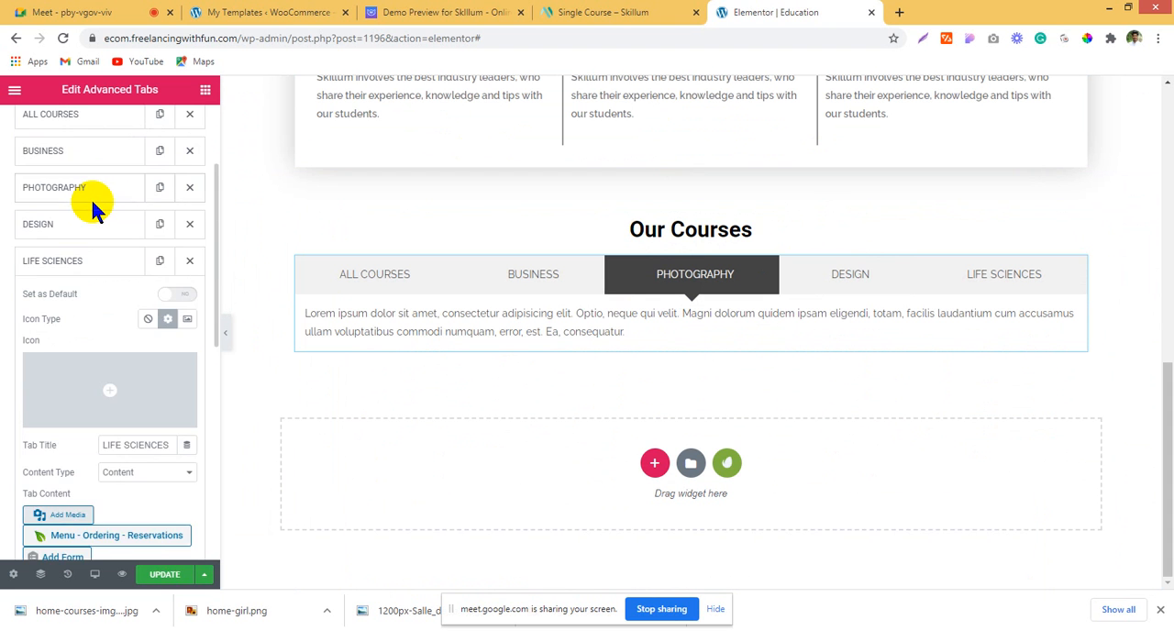
left_click(90, 196)
scroll(150, 398, "down", 5)
left_click(104, 413)
key("ctrl+a")
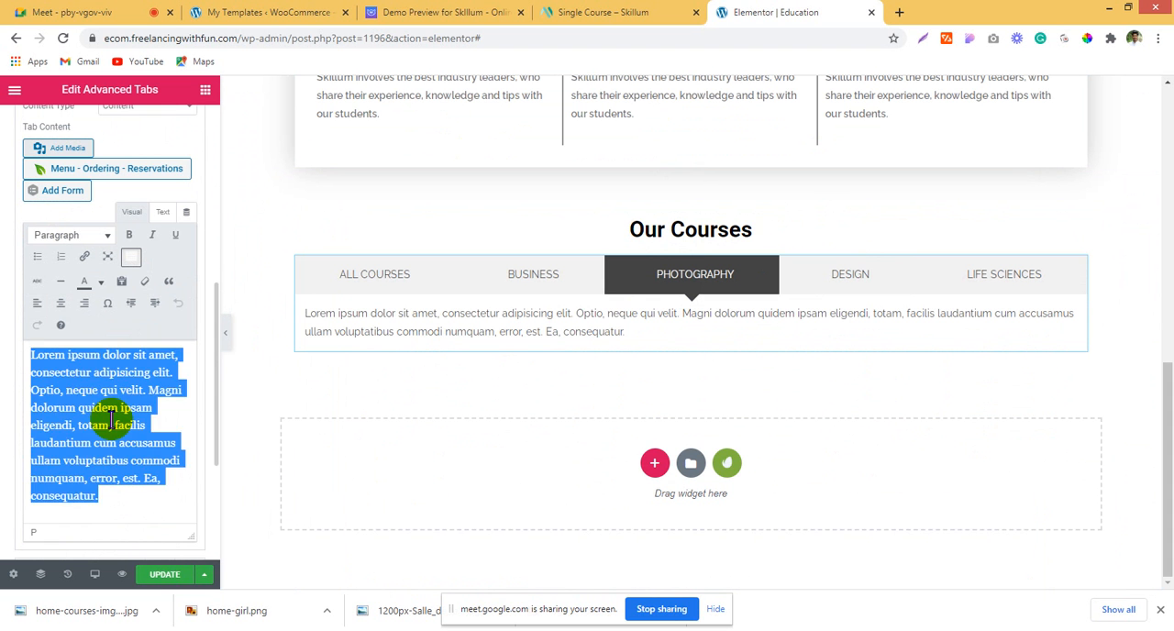
type("[elementor-template id=\"1208\"]")
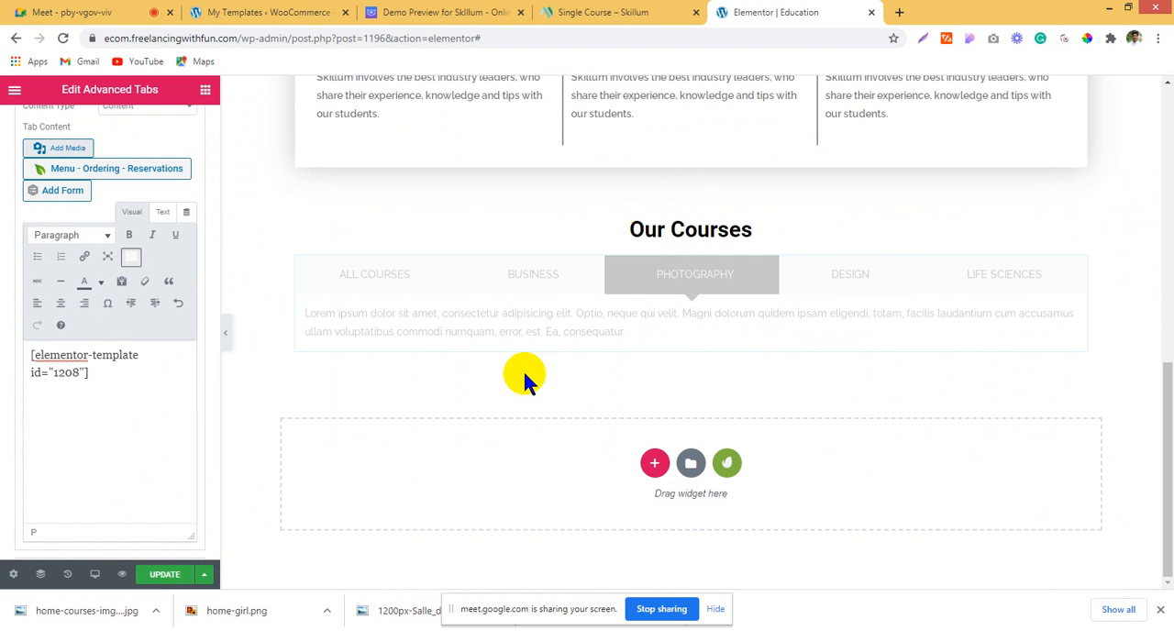
Step: Switch to the Skillum demo preview and review its course cards, Special Programs, Our Blog and footer sections
scroll(525, 374, "up", 2)
left_click(580, 12)
left_click(486, 11)
scroll(771, 301, "down", 4)
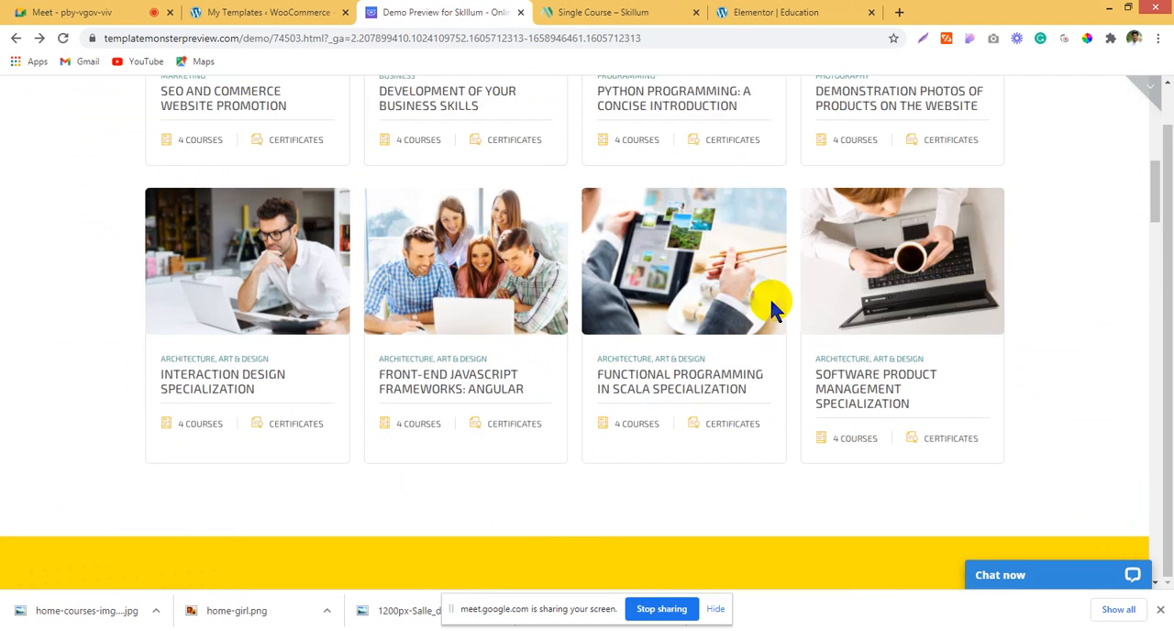
scroll(770, 301, "down", 6)
scroll(288, 303, "down", 5)
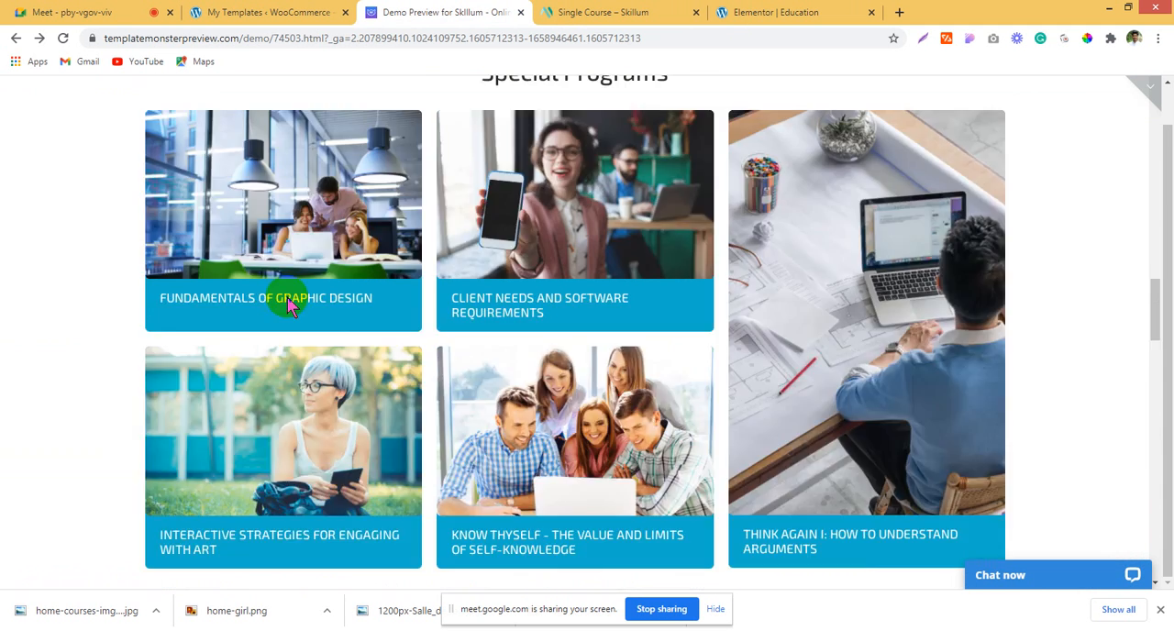
scroll(288, 302, "down", 3)
scroll(288, 305, "up", 2)
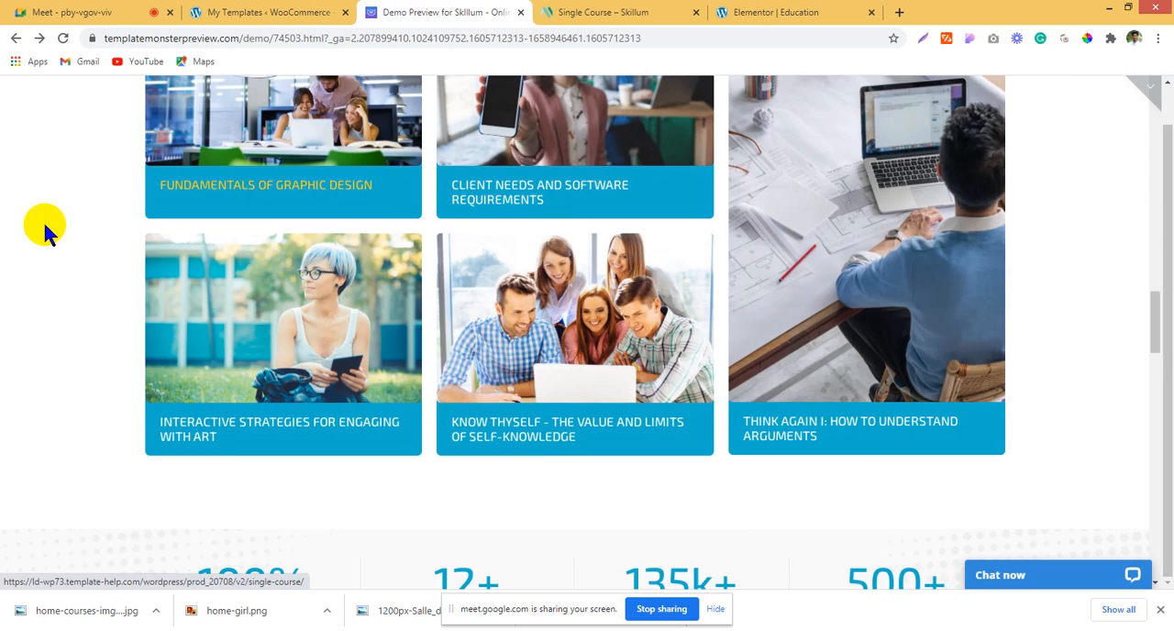
scroll(39, 234, "down", 10)
scroll(39, 239, "down", 2)
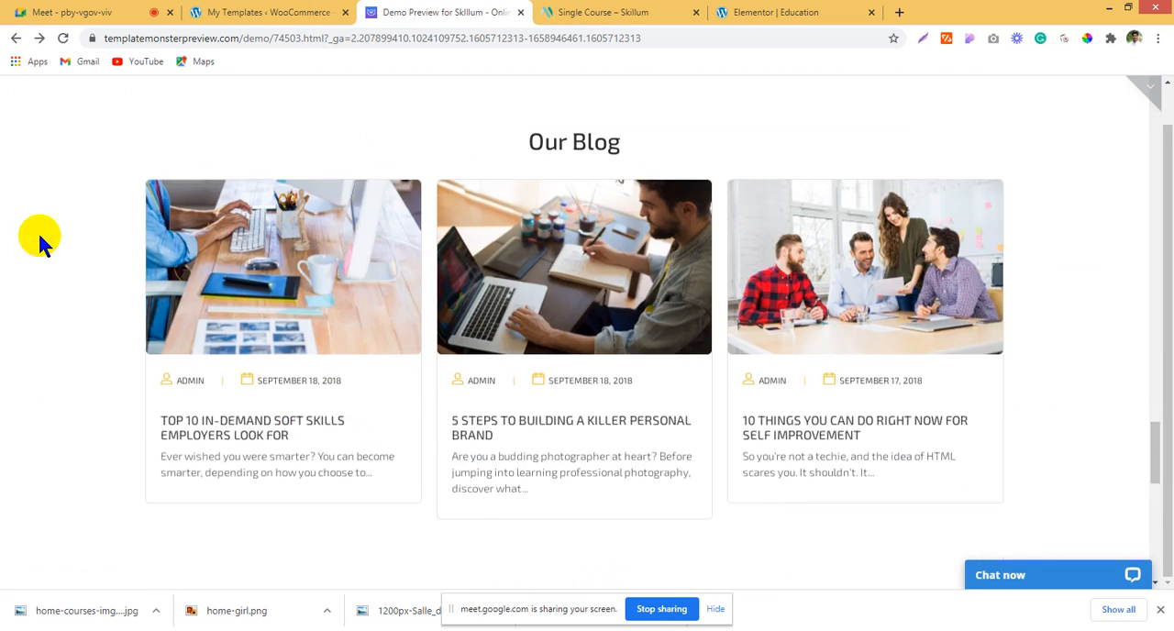
scroll(40, 240, "up", 4)
scroll(488, 220, "down", 15)
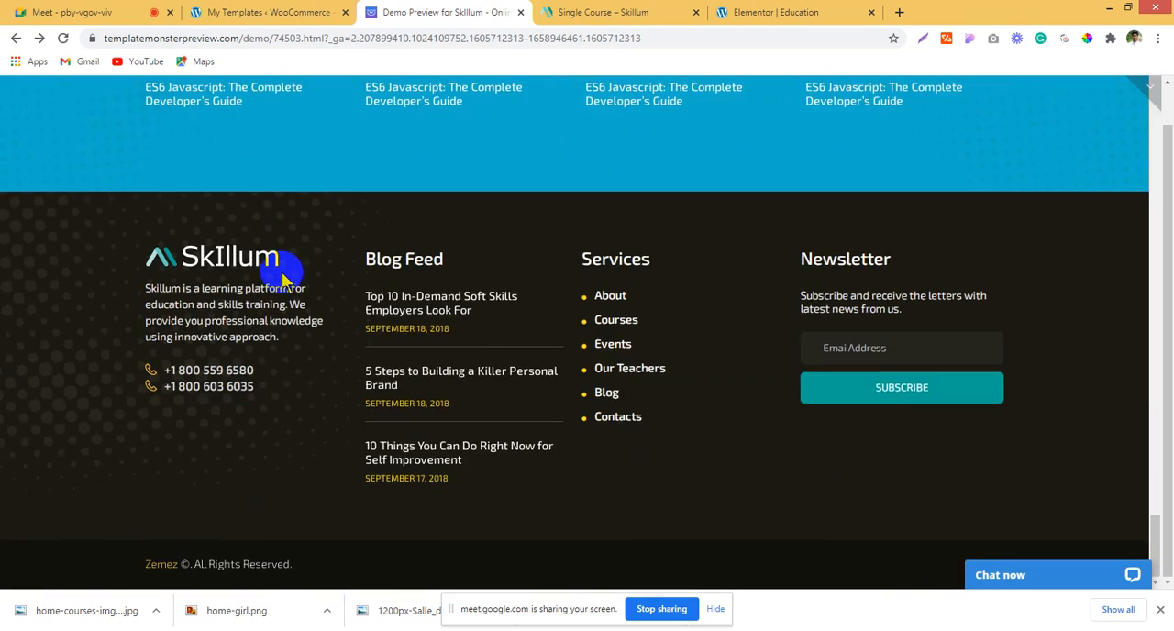
scroll(285, 265, "up", 15)
scroll(299, 238, "up", 10)
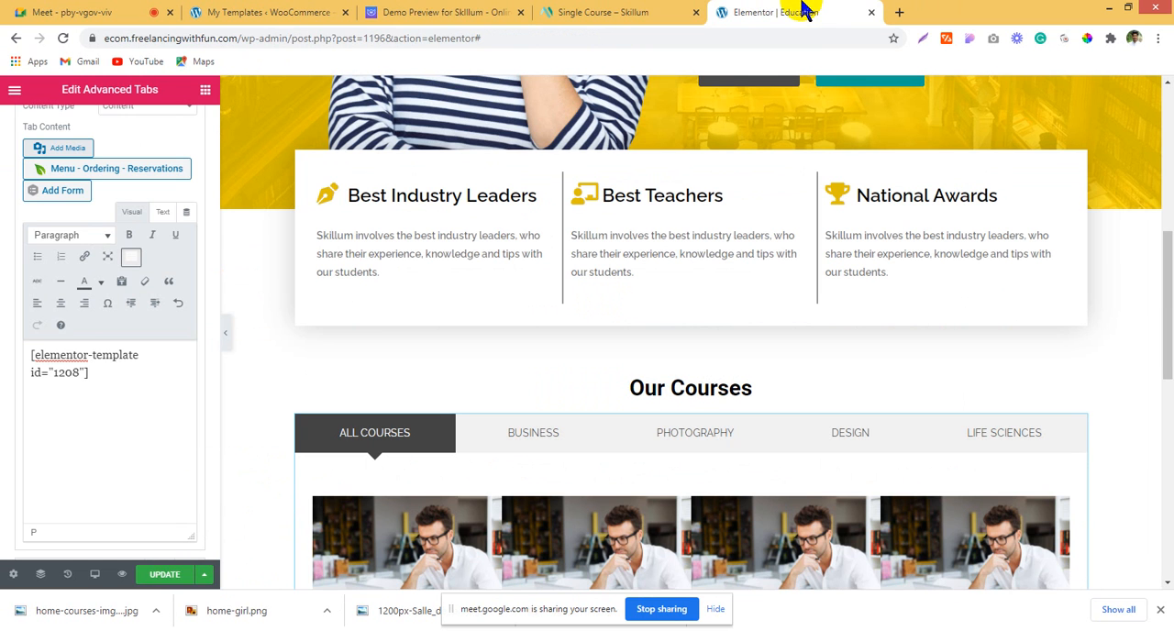
Step: Save the Education page, check the BUSINESS tab's course cards in the preview, and return to the widget list
left_click(164, 574)
scroll(776, 390, "up", 6)
scroll(778, 379, "down", 11)
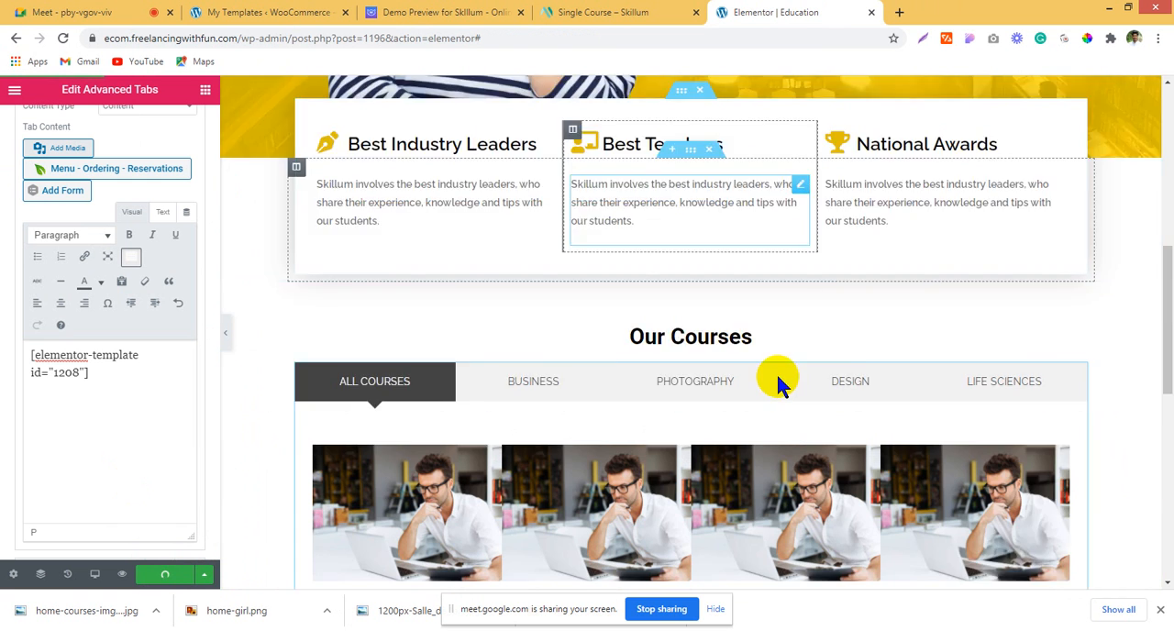
scroll(776, 385, "up", 2)
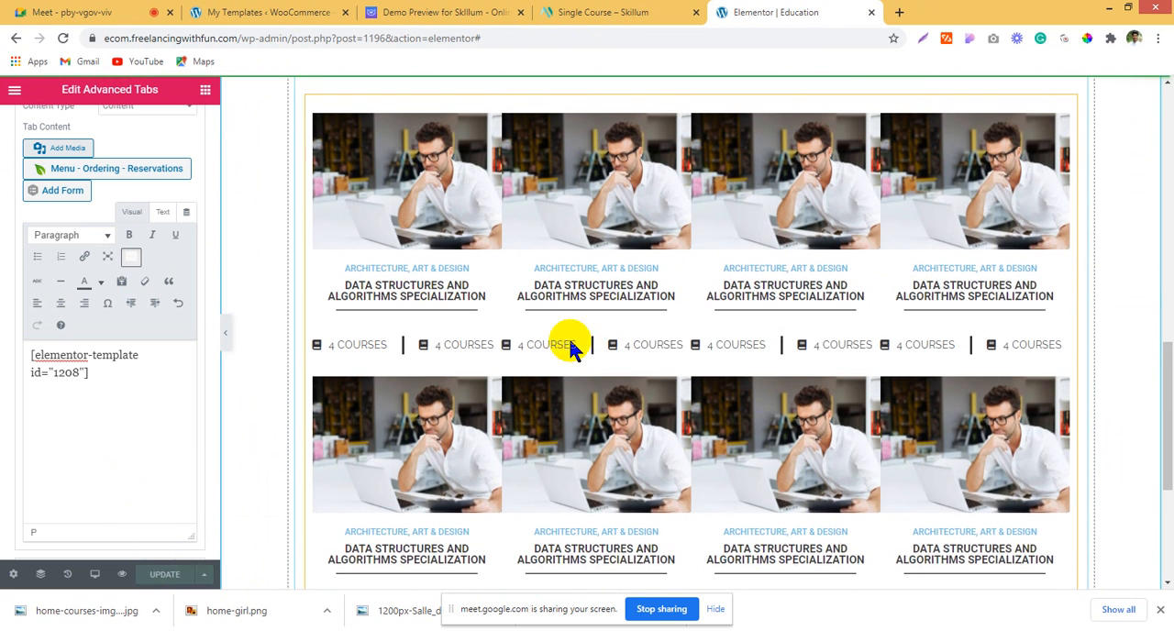
scroll(605, 385, "up", 2)
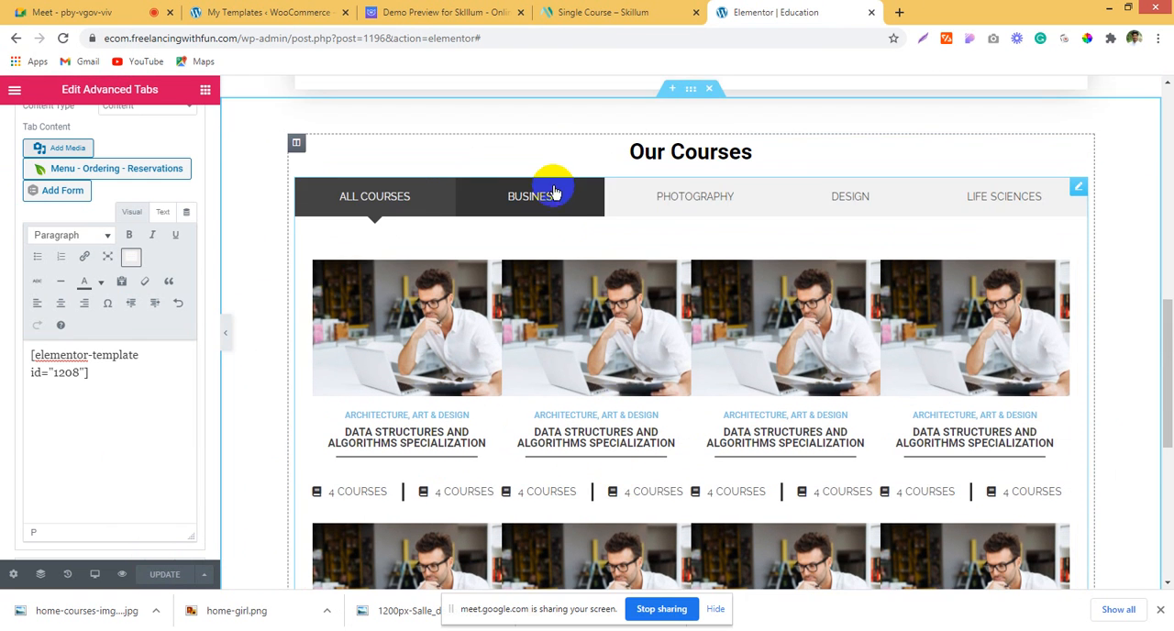
left_click(563, 216)
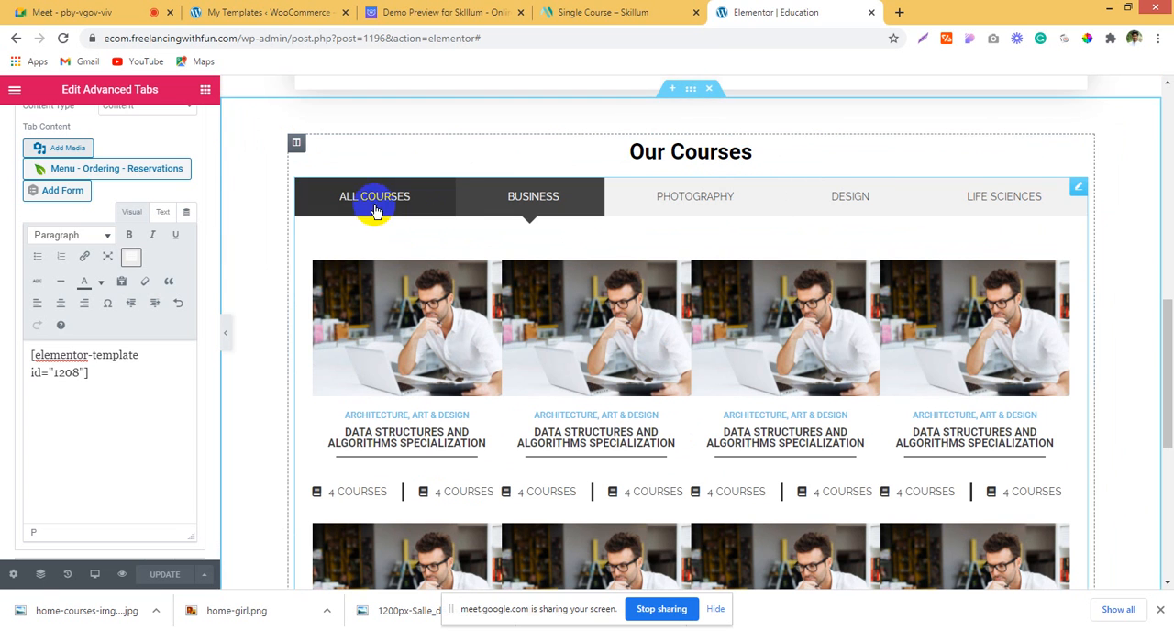
left_click(206, 99)
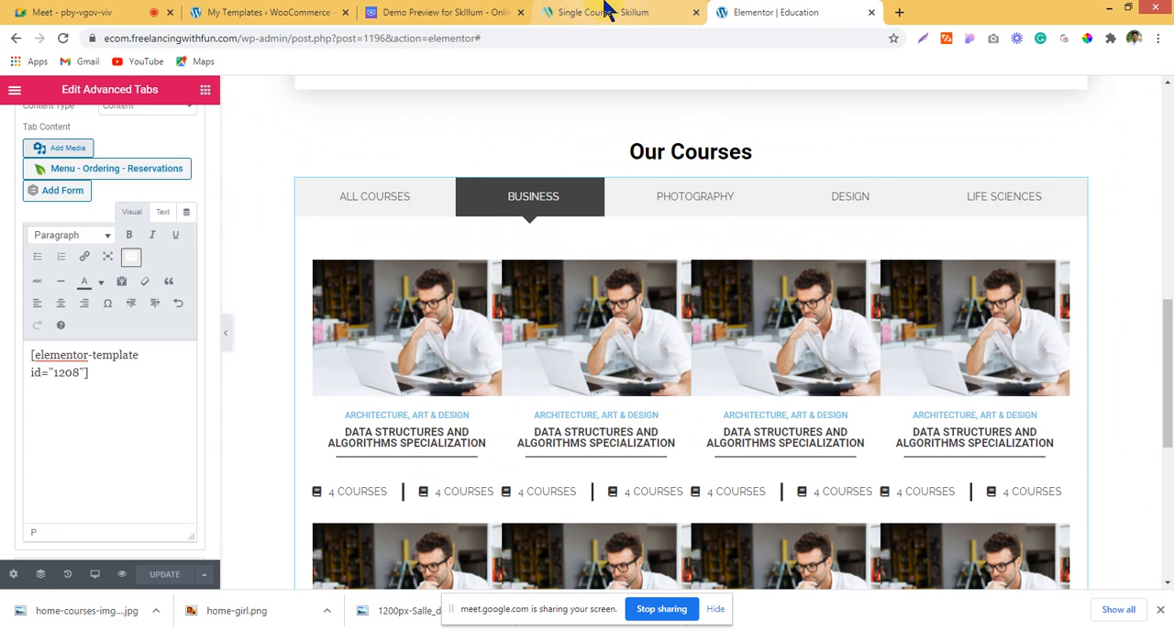
Step: Open the WordPress page for adding plugins from the site dashboard and search for "essential"
left_click(346, 9)
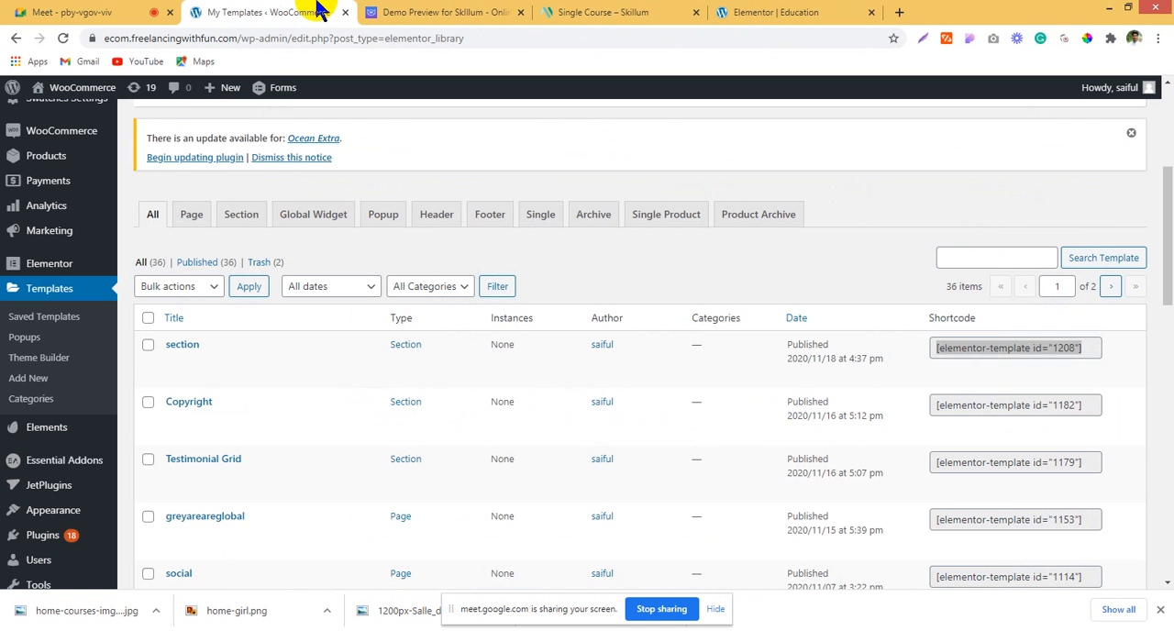
mouse_move(79, 458)
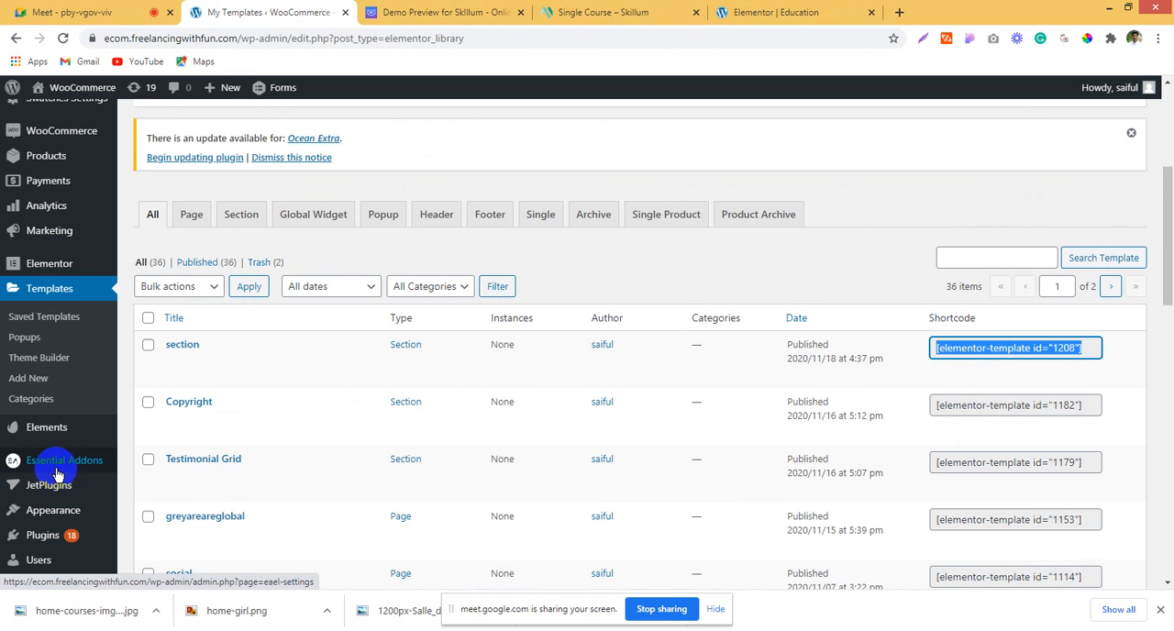
scroll(48, 484, "down", 3)
mouse_move(46, 392)
left_click(172, 418)
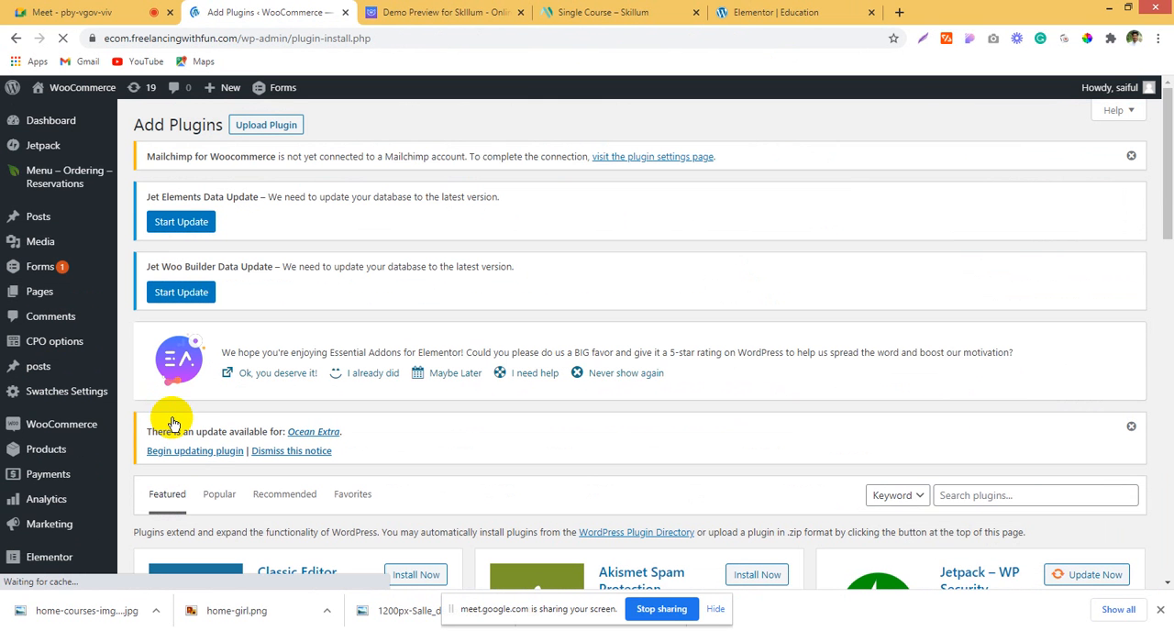
left_click(960, 497)
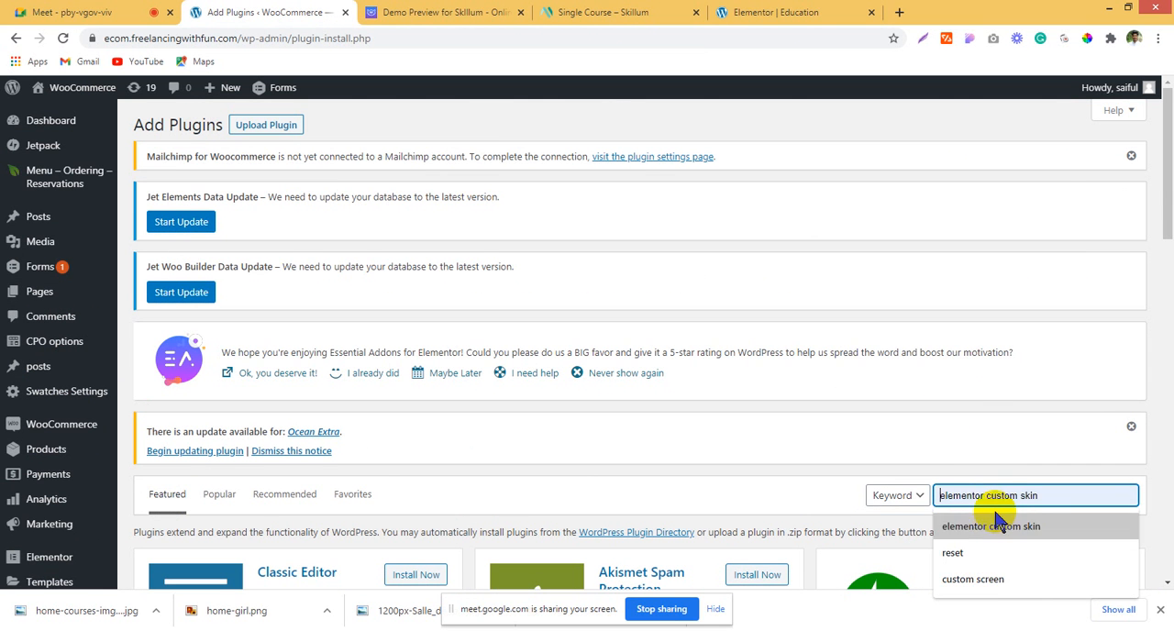
type("essential")
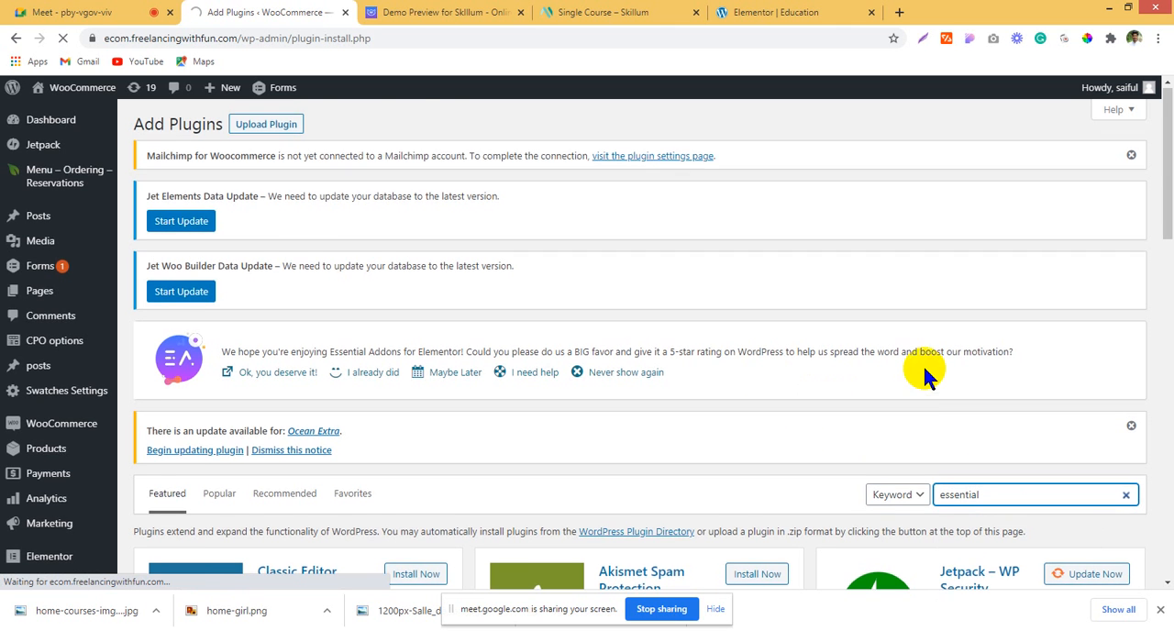
Step: Update the Essential Addons for Elementor plugin from the search results and read through the update log
scroll(924, 367, "down", 3)
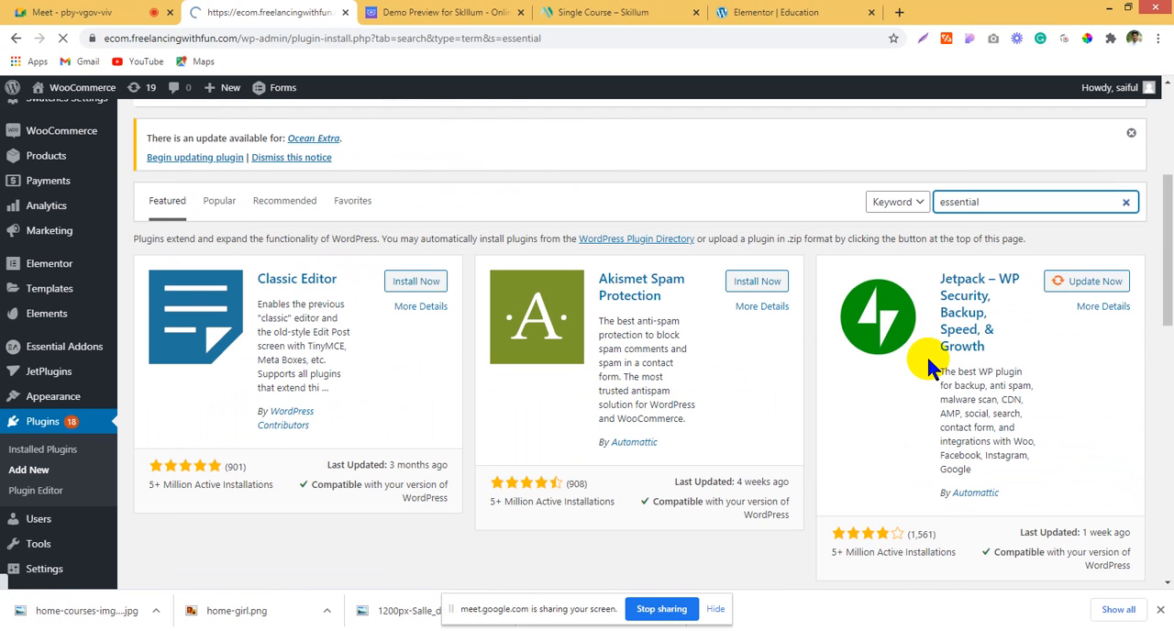
scroll(902, 359, "down", 3)
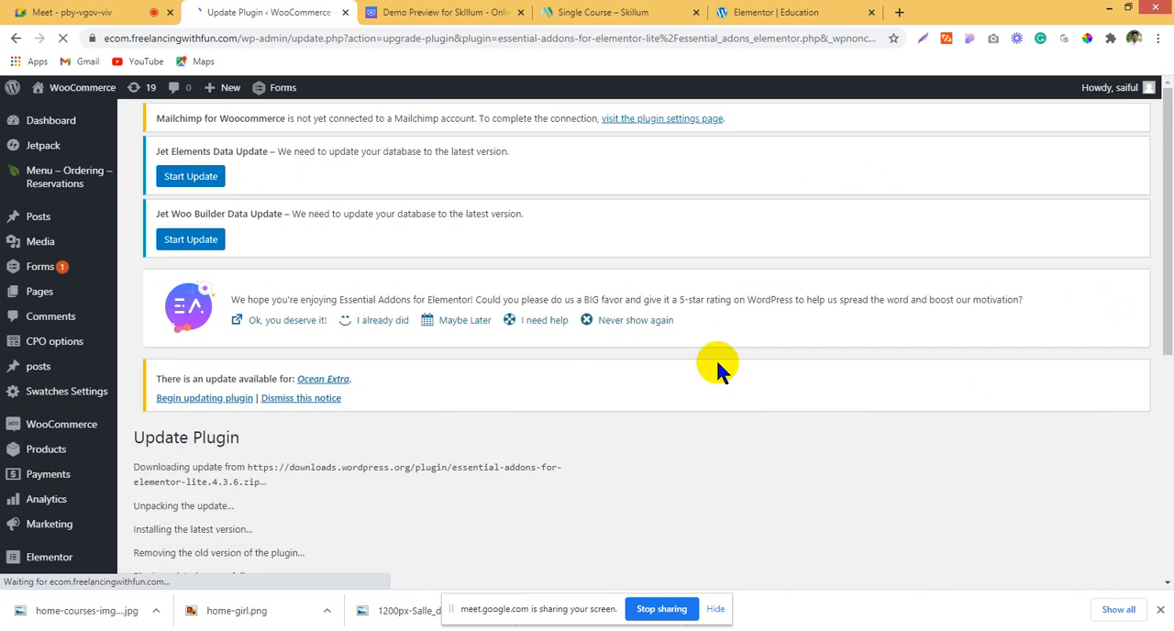
scroll(712, 365, "down", 3)
scroll(302, 412, "down", 2)
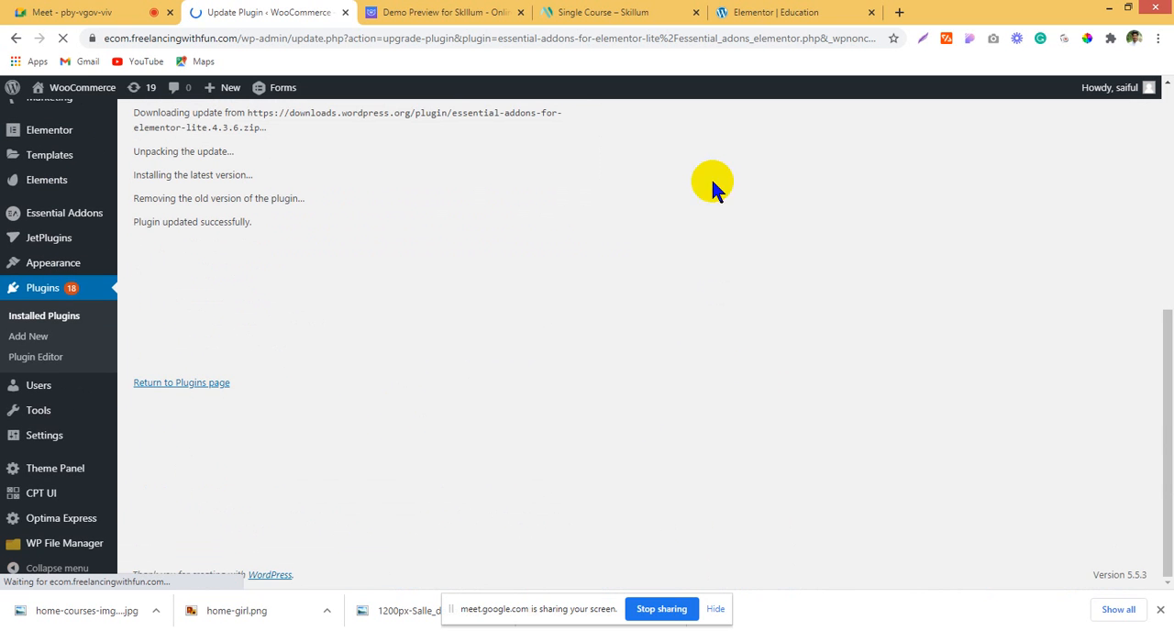
Step: Return to the Education page editor and review the Our Courses tabs and the sections above them
left_click(806, 20)
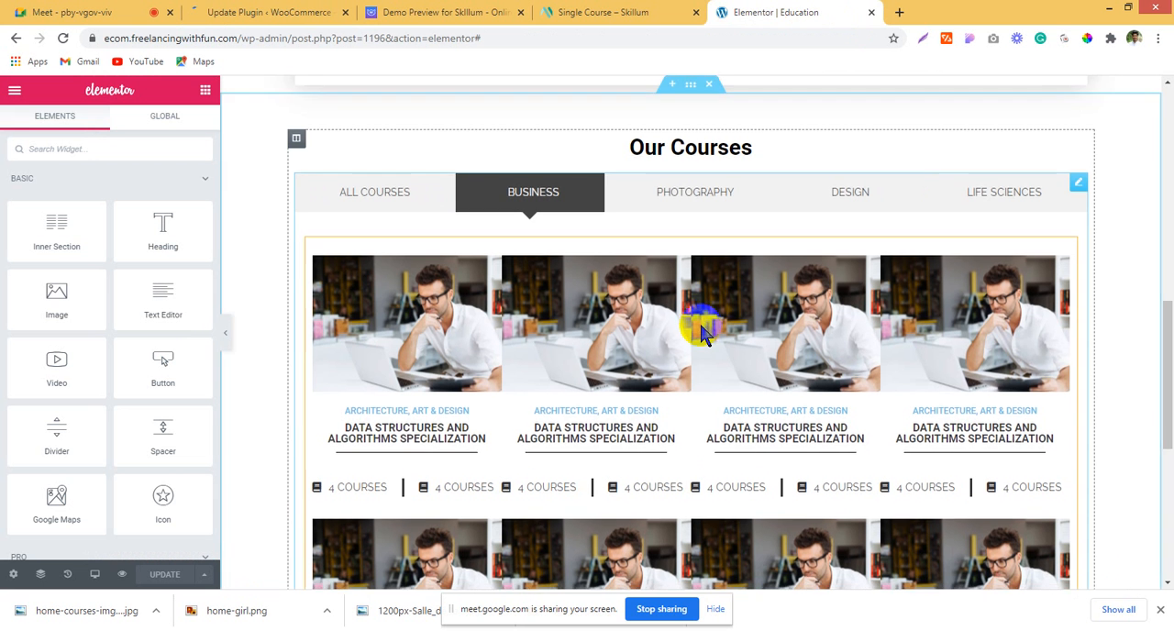
scroll(668, 372, "down", 1)
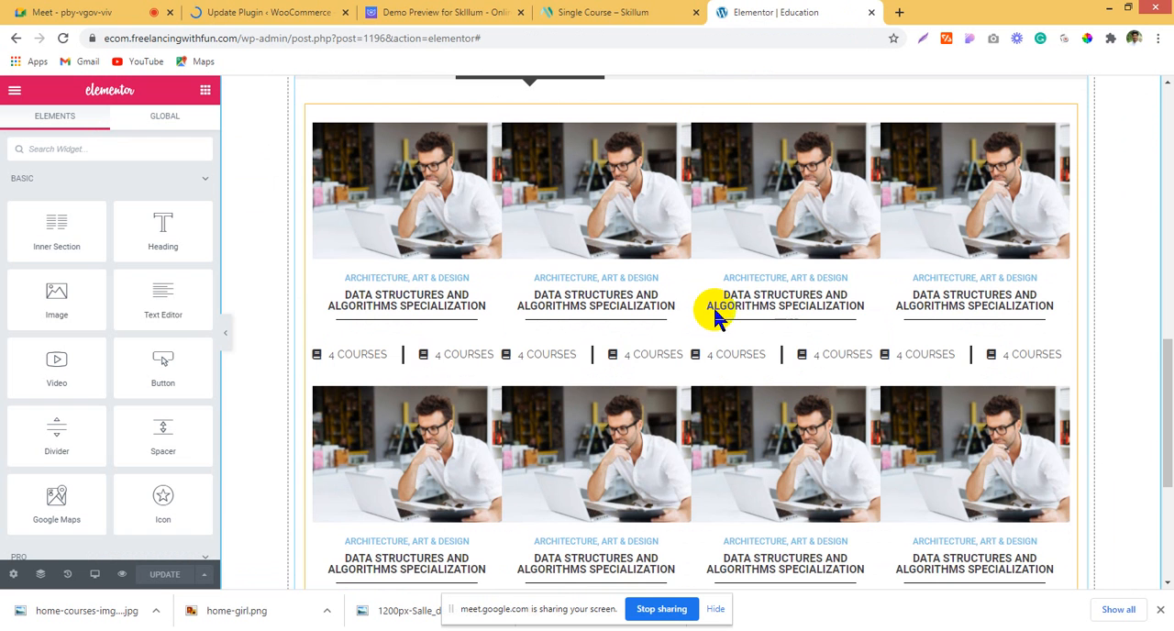
scroll(818, 364, "up", 2)
left_click_drag(337, 227, 389, 228)
left_click(692, 216)
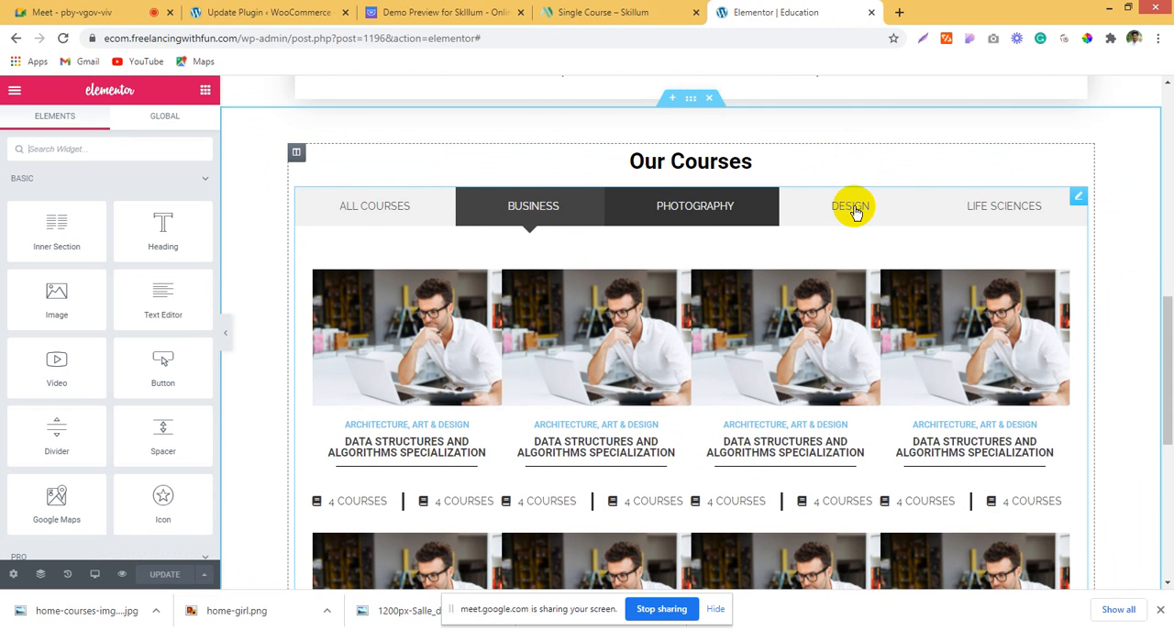
left_click(853, 209)
scroll(694, 302, "up", 5)
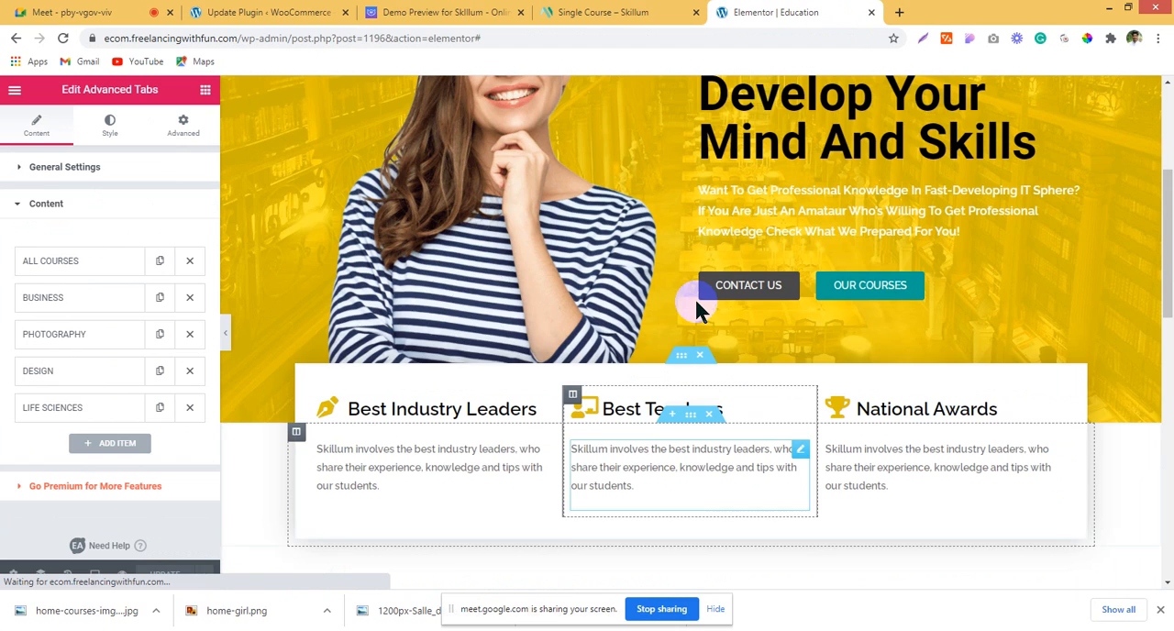
scroll(695, 298, "up", 3)
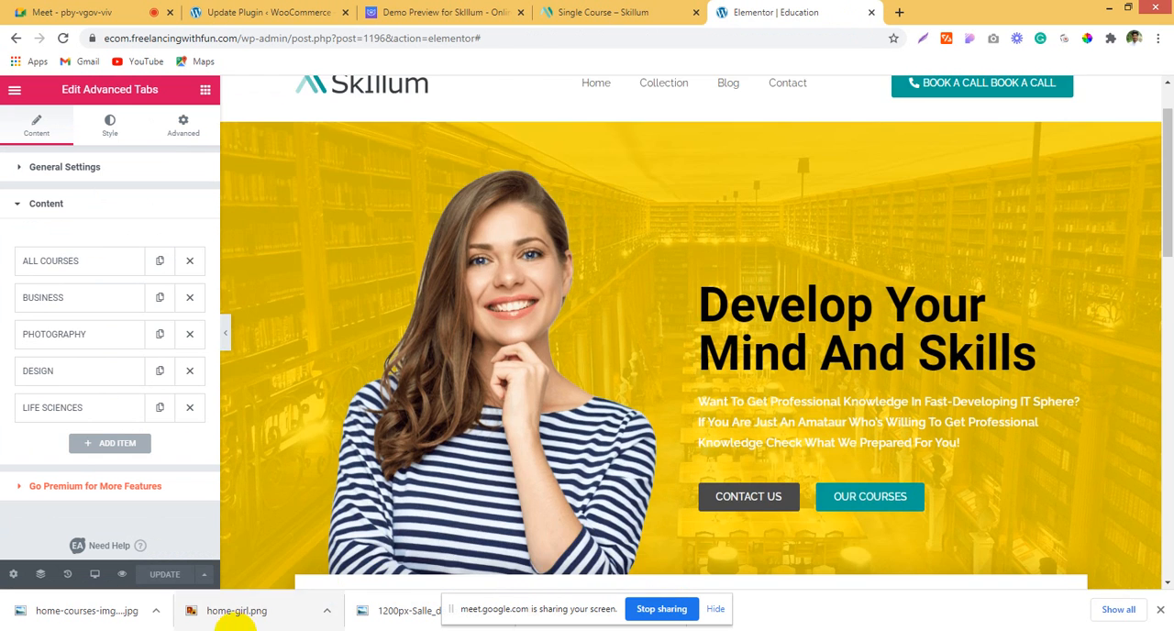
Step: Read the Google Meet chat, then return to the Education page editor and look over the finished sections
left_click(126, 12)
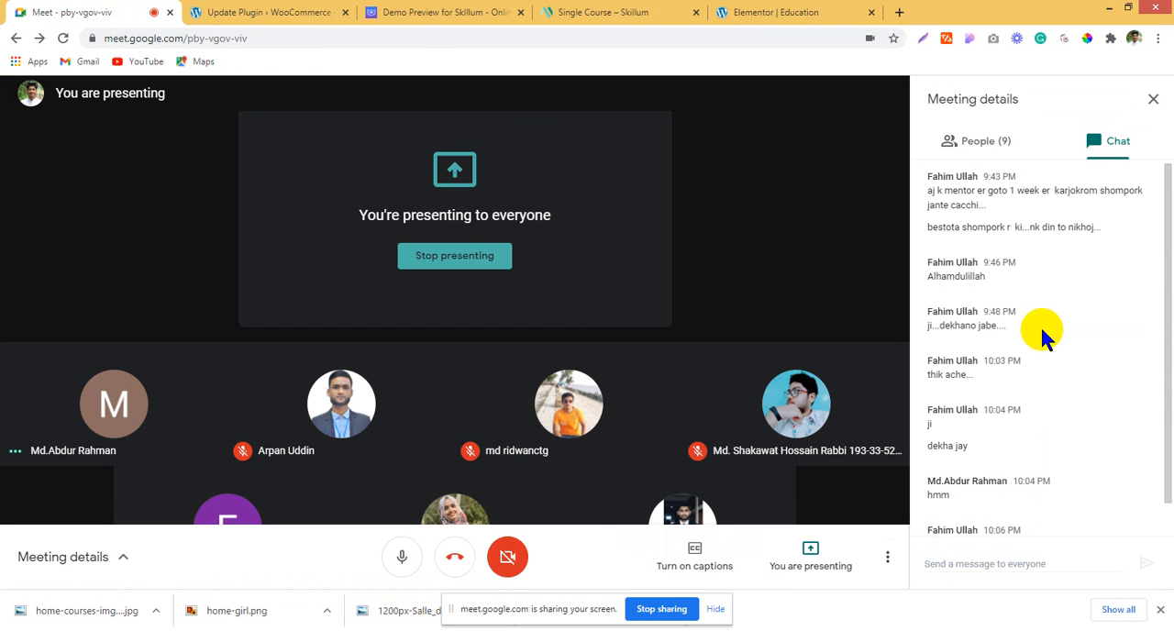
scroll(1049, 367, "down", 1)
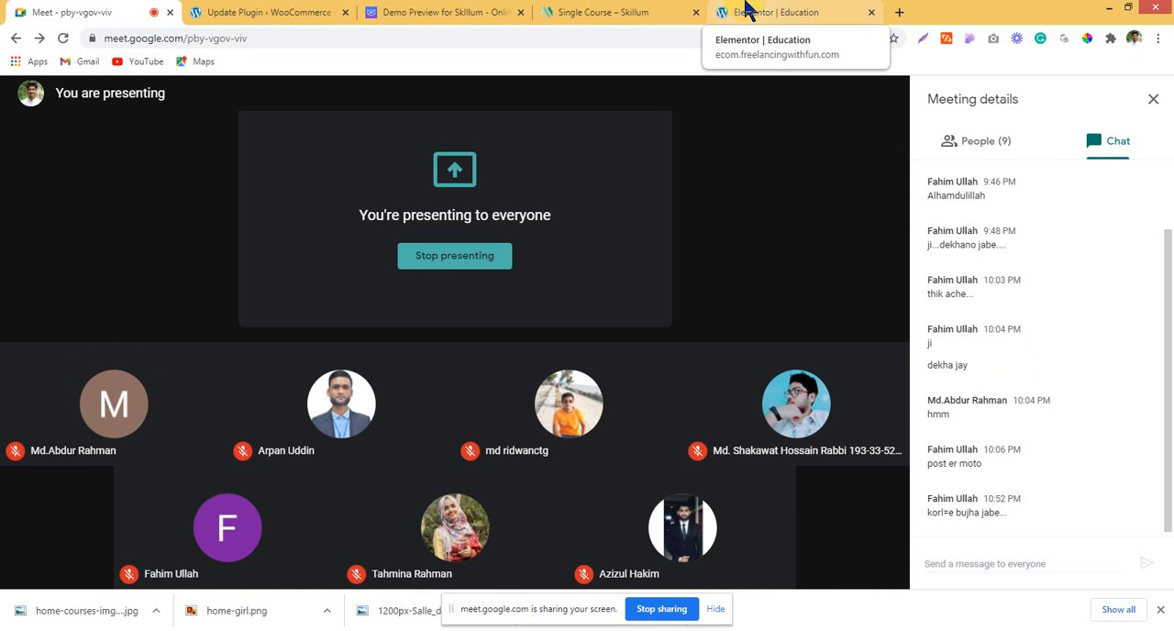
left_click(747, 11)
scroll(757, 175, "up", 4)
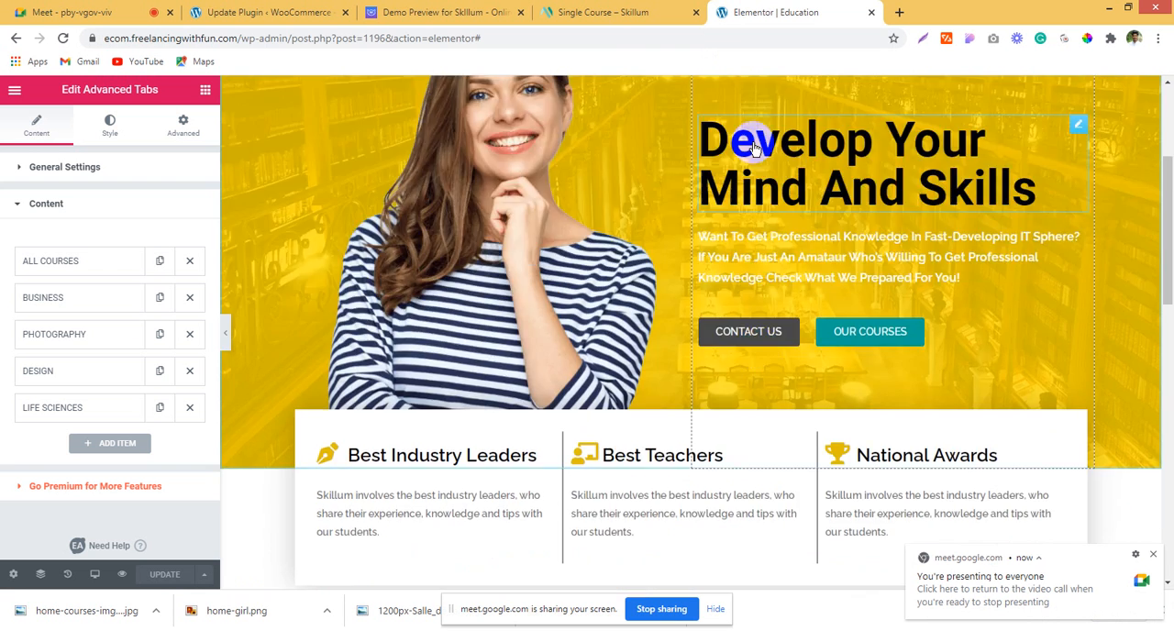
scroll(748, 142, "down", 10)
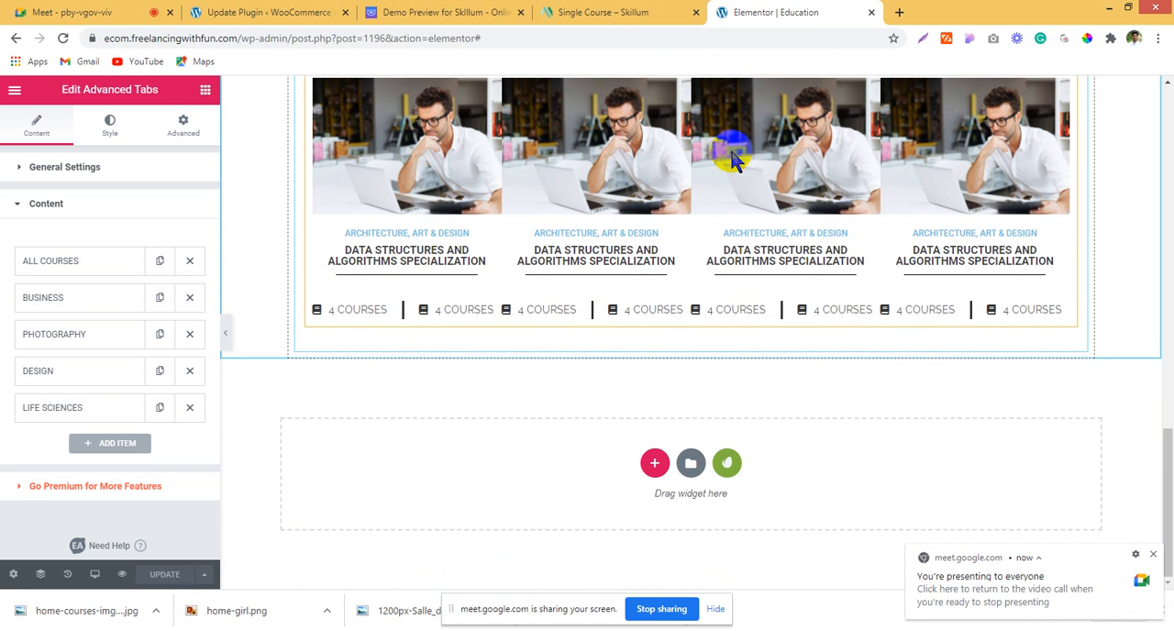